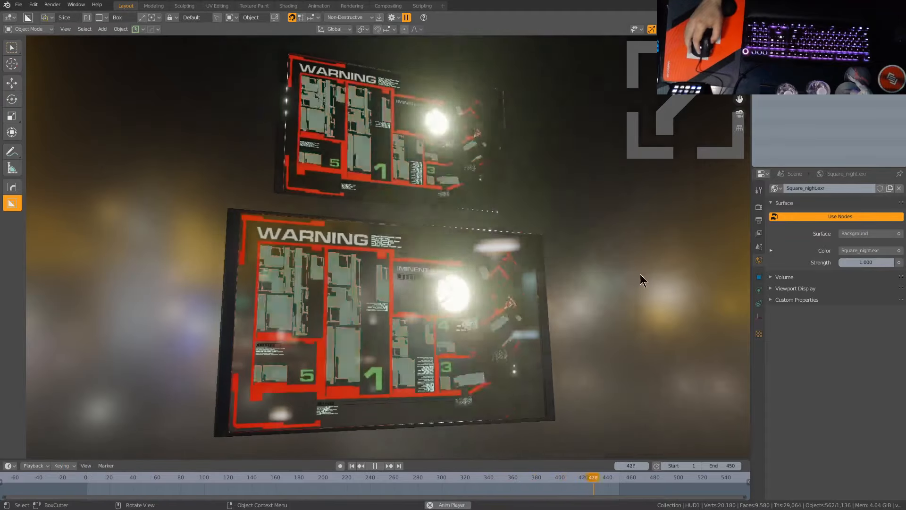
- Examine the animated warning HUD screens from several angles and distances while the animation plays
middle_drag(640, 274, 609, 266)
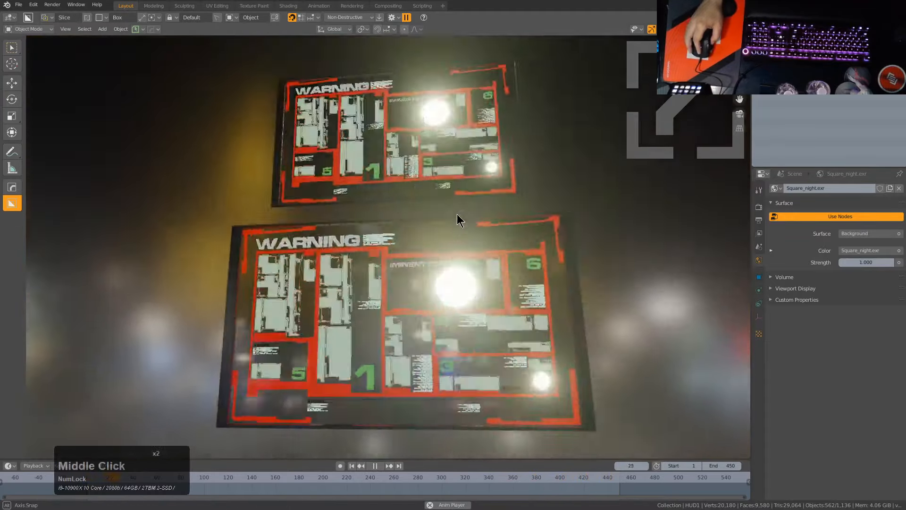
scroll(350, 191, down, 1)
middle_drag(267, 154, 290, 163)
scroll(399, 161, up, 1)
mouse_move(399, 162)
middle_down()
mouse_move(384, 150)
mouse_move(408, 151)
middle_up()
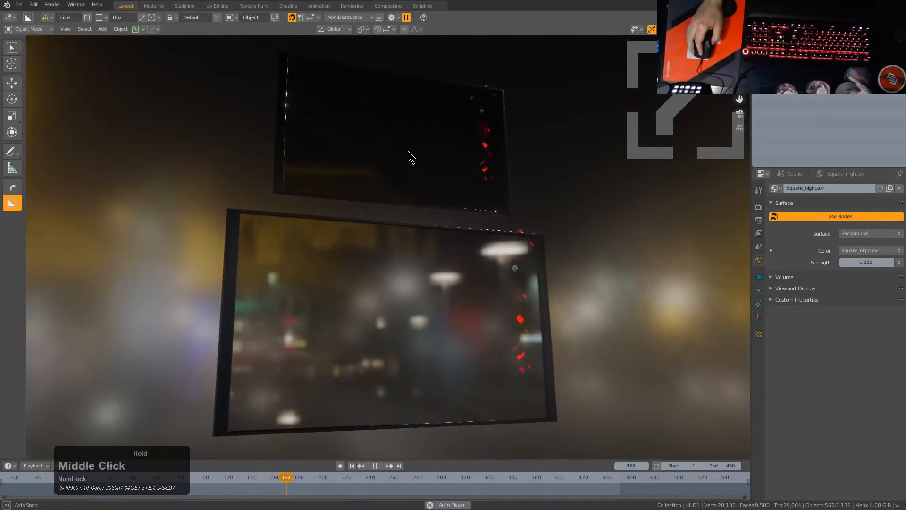
scroll(463, 181, up, 2)
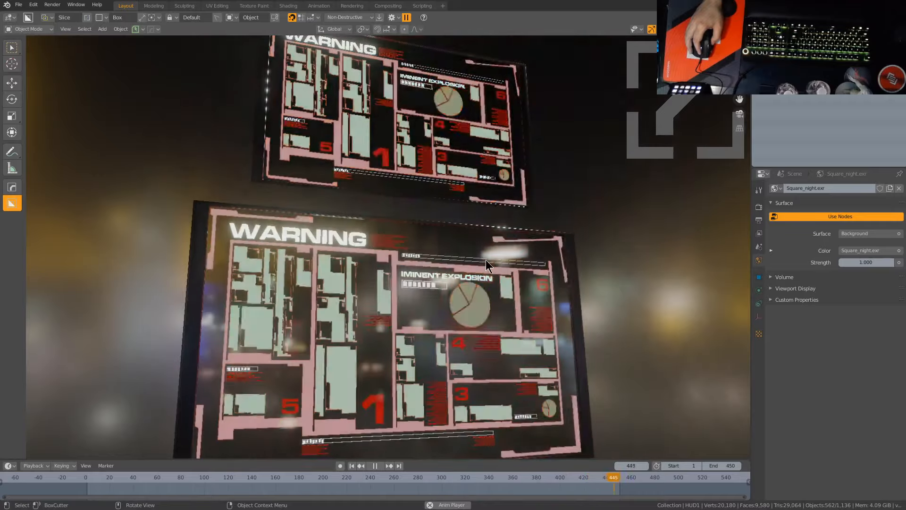
ctrl+middle_drag(486, 260, 494, 262)
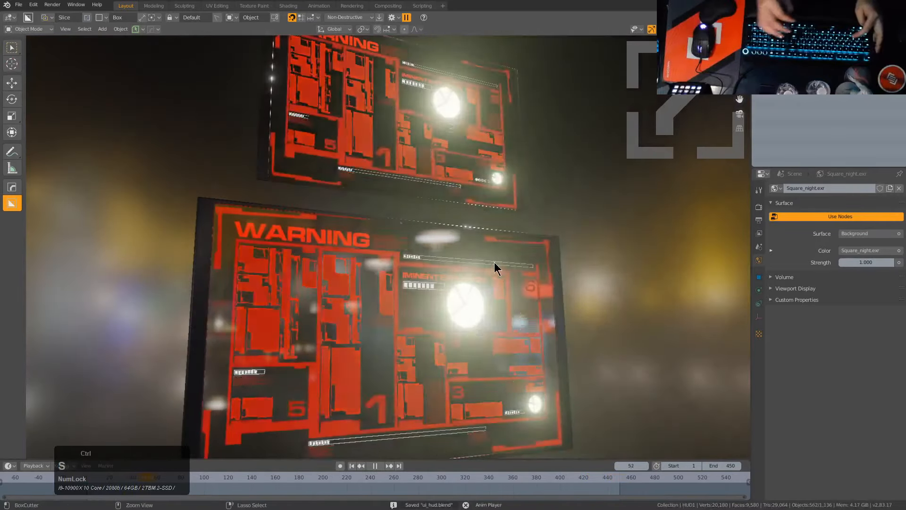
- Save the HUD scene and start a new General file
key(ctrl+s)
key(ctrl+n)
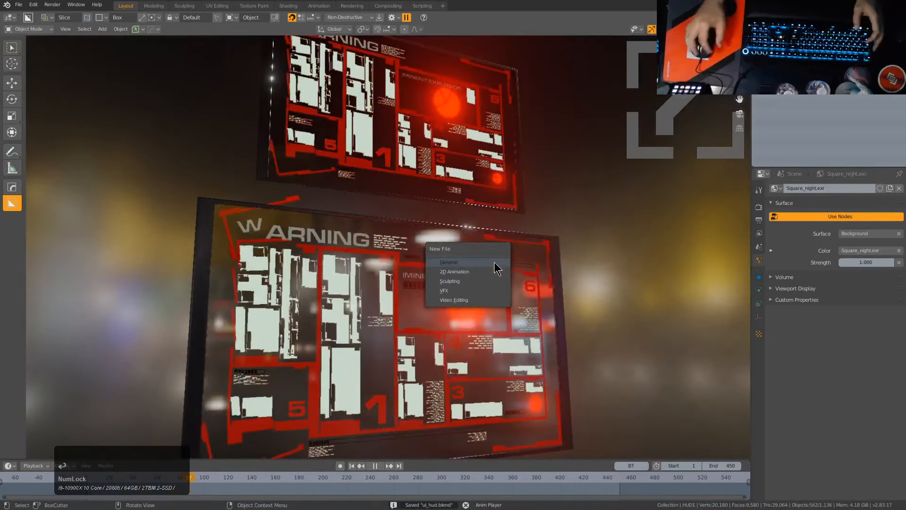
click(494, 262)
- Delete the default cube from the new scene
middle_drag(493, 264, 451, 267)
key(x)
click(450, 267)
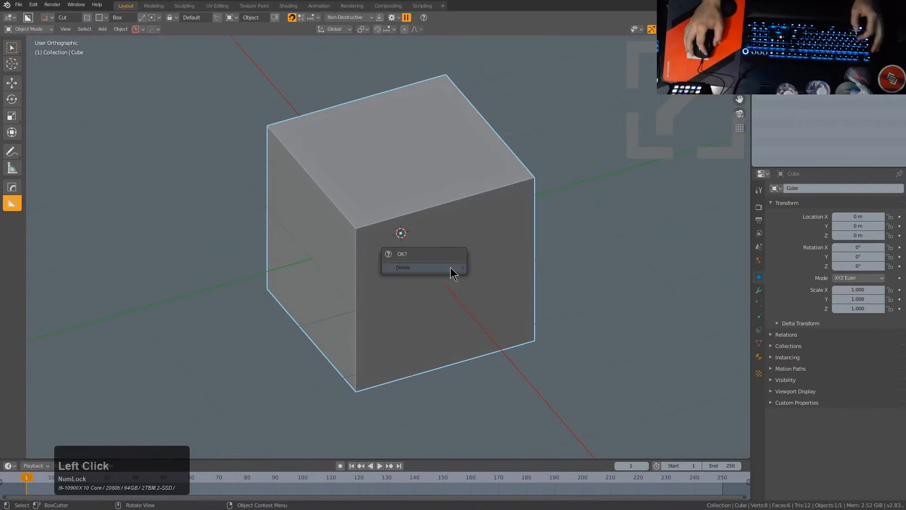
- Add a mesh plane in top view and scale it by 2 along X
key(KP_7)
key(shift+a)
click(443, 86)
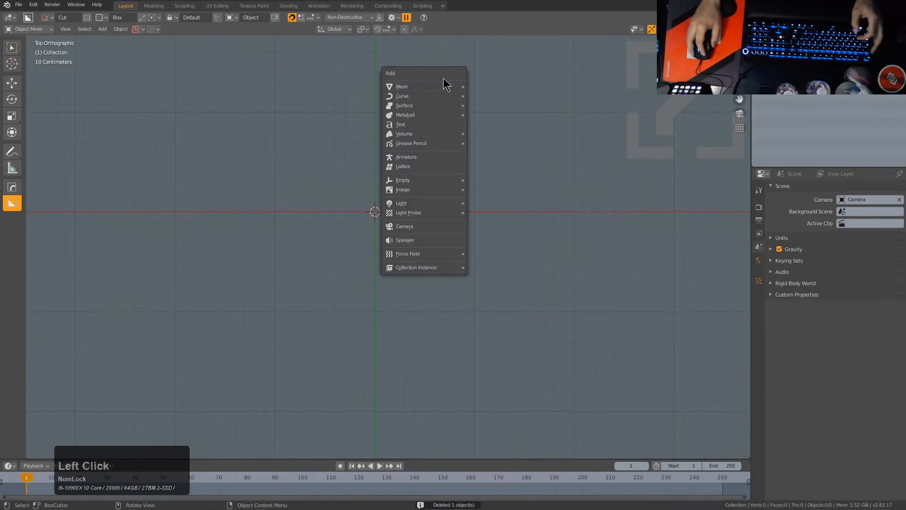
click(478, 88)
key(s)
key(x)
key(2)
key(KP_Enter)
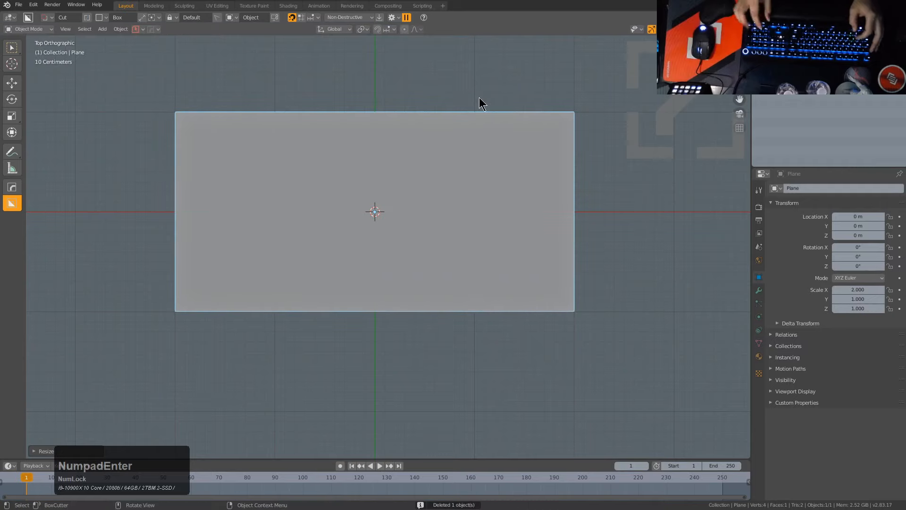
- Switch BoxCutter to the Custom shape and assign the plane itself as the custom cutter
shift+middle_drag(421, 115, 448, 139)
key(d)
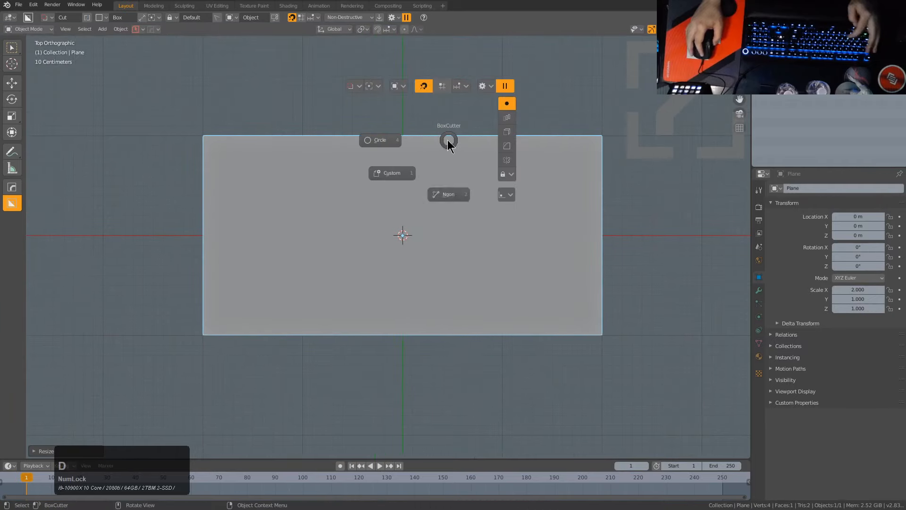
click(407, 172)
click(207, 162)
key(Escape)
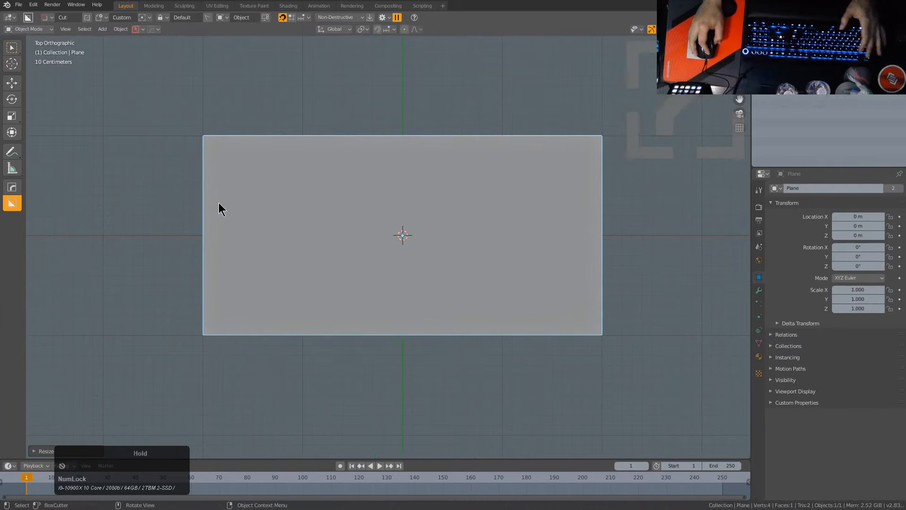
key(c)
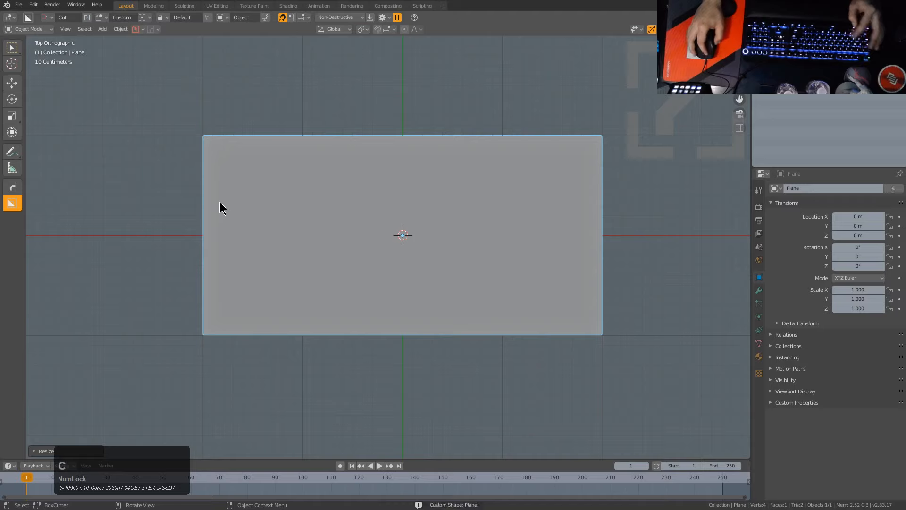
- Cut a narrow notch into the plane's left edge and custom-shaped openings in its upper-right and upper-left corners
click(188, 161)
click(212, 238)
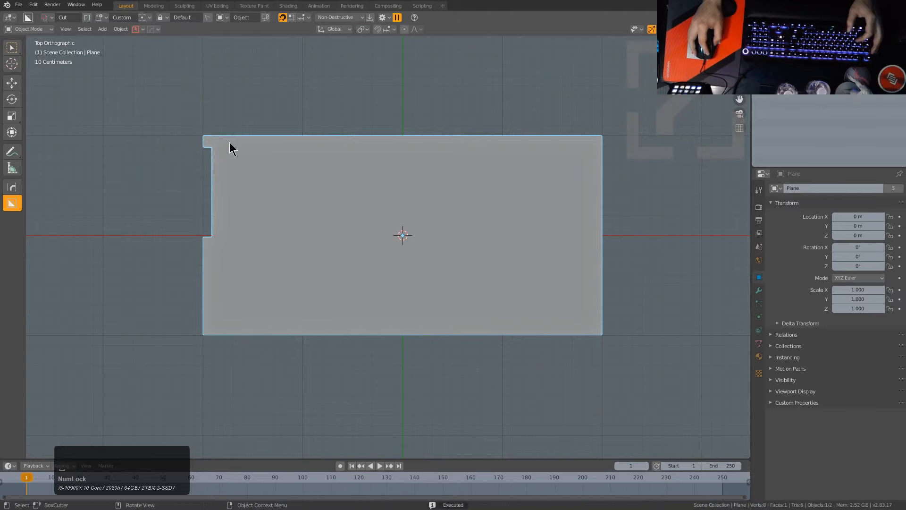
drag(596, 142, 546, 229)
drag(217, 141, 294, 187)
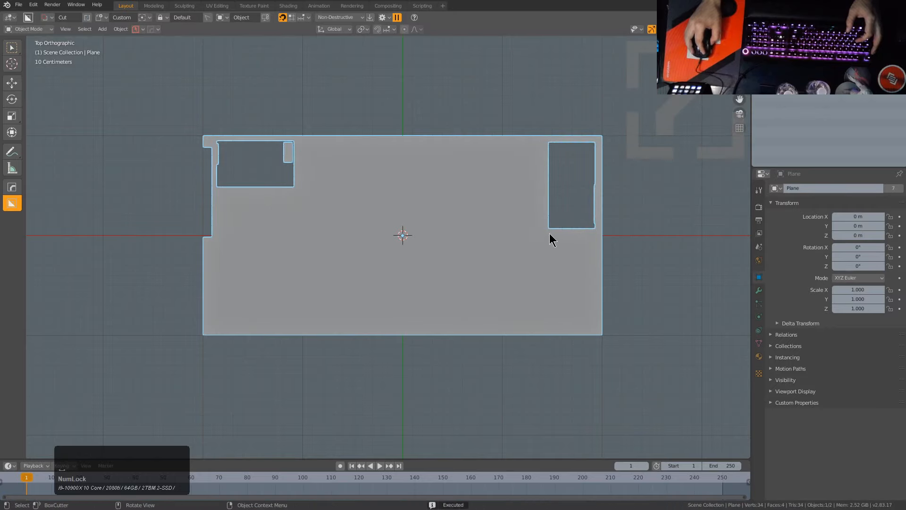
- Cut custom-shaped openings in the plane's lower-right corner and directly below the upper-left opening
mouse_move(549, 233)
mouse_down()
mouse_move(599, 310)
mouse_move(597, 333)
mouse_up()
key(ctrl+z)
drag(547, 234, 597, 333)
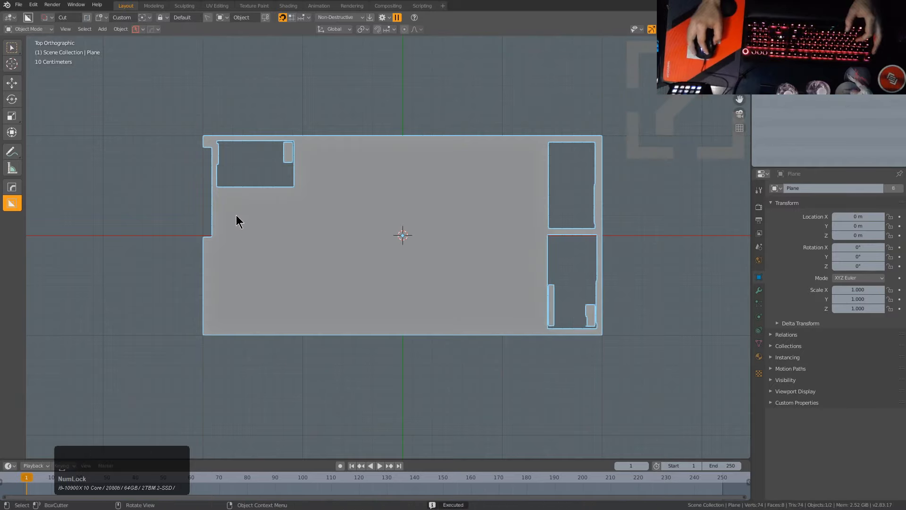
mouse_move(217, 191)
mouse_down()
mouse_move(298, 249)
mouse_move(294, 239)
mouse_up()
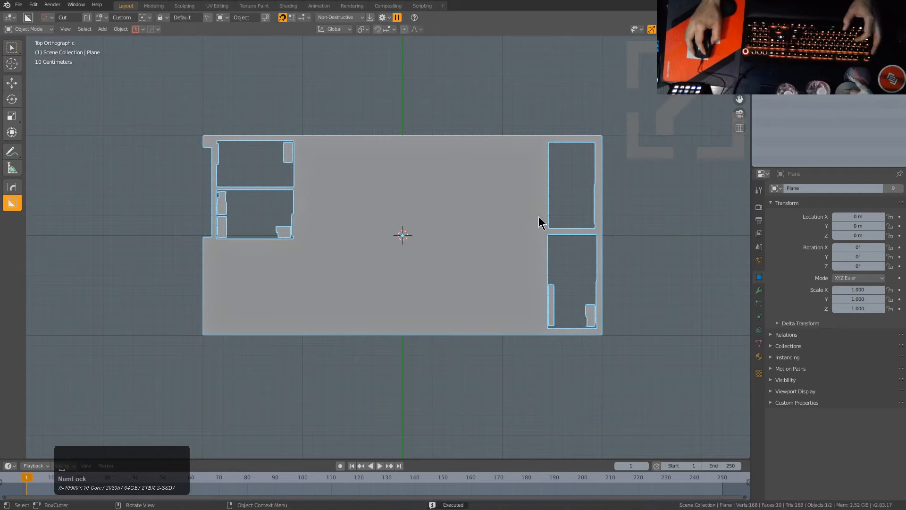
- Cut a custom-shaped opening in the lower-left corner and two tall ones side by side right of the plane's centre
drag(542, 142, 473, 329)
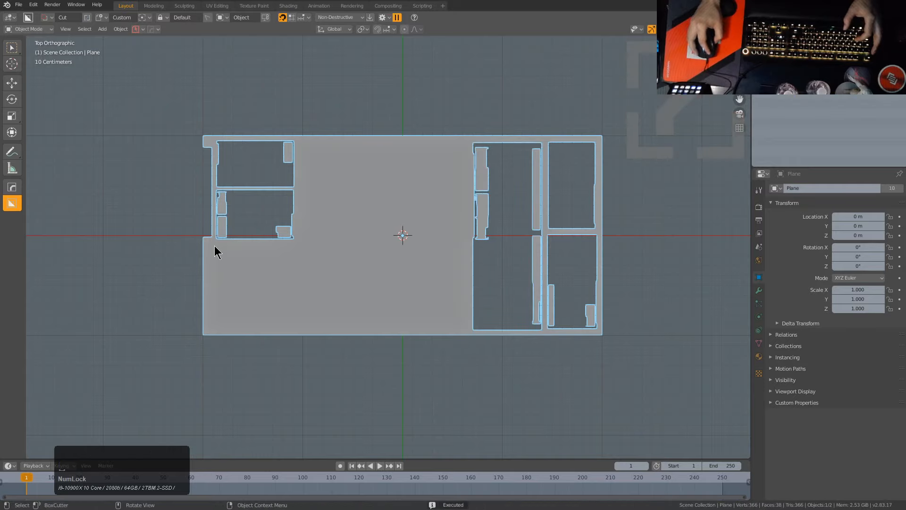
mouse_move(208, 244)
mouse_down()
mouse_move(290, 301)
mouse_move(293, 331)
mouse_up()
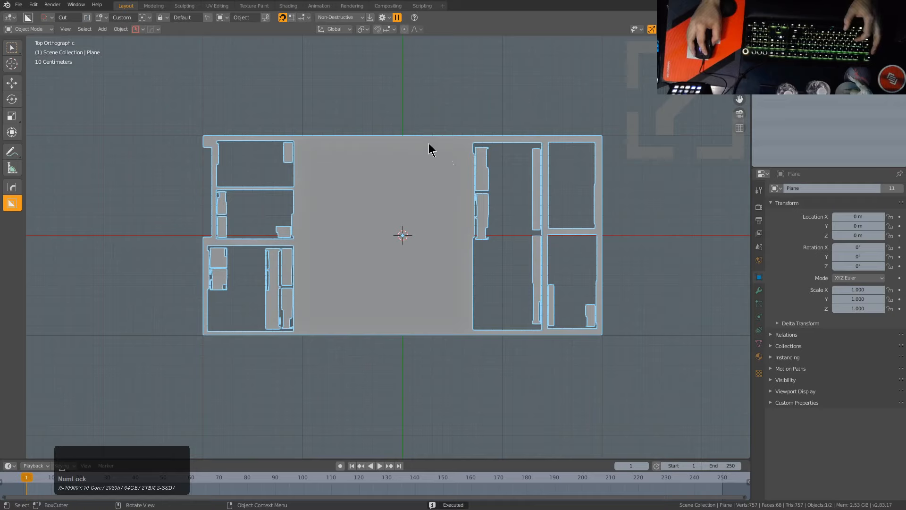
drag(408, 141, 469, 330)
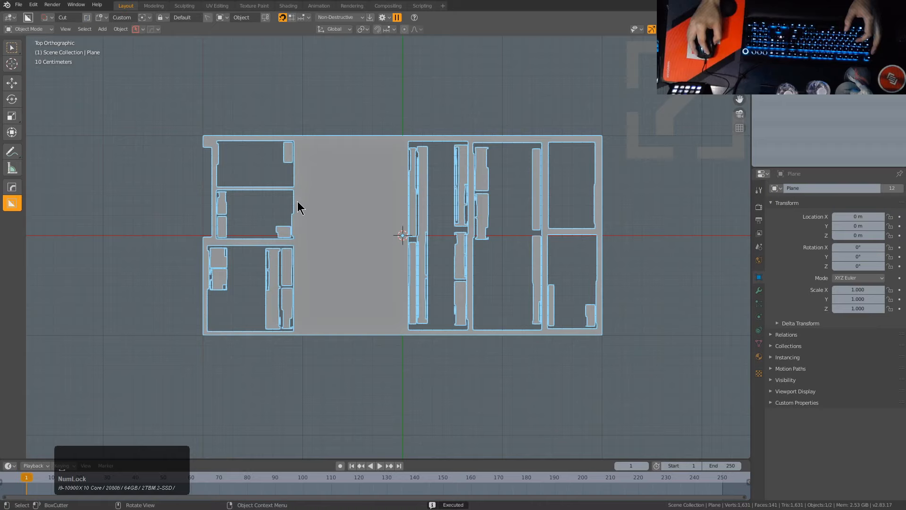
drag(297, 201, 404, 331)
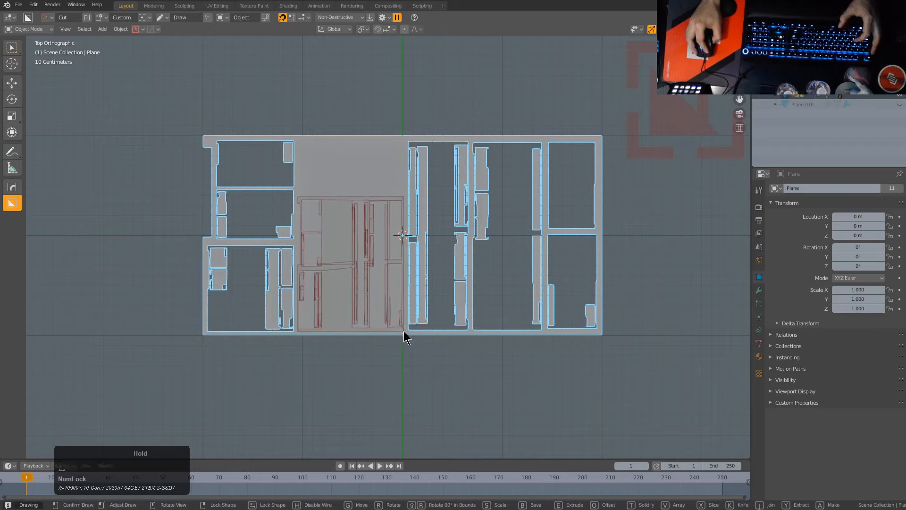
click(379, 246)
scroll(306, 184, up, 2)
key(ctrl+z)
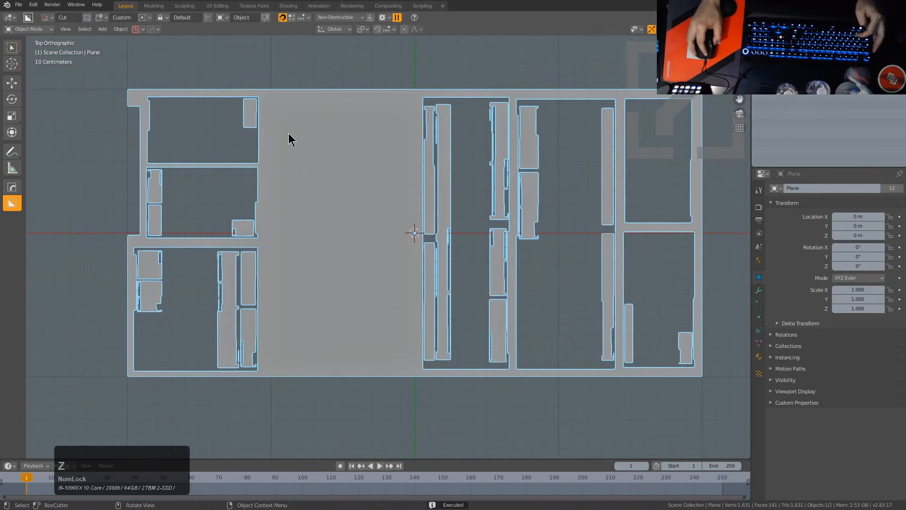
- Cut a full-height custom-shaped opening through the remaining solid area left of the centre line, and deselect the plane
mouse_move(265, 95)
mouse_down()
mouse_move(343, 223)
mouse_move(398, 360)
mouse_move(414, 369)
mouse_up()
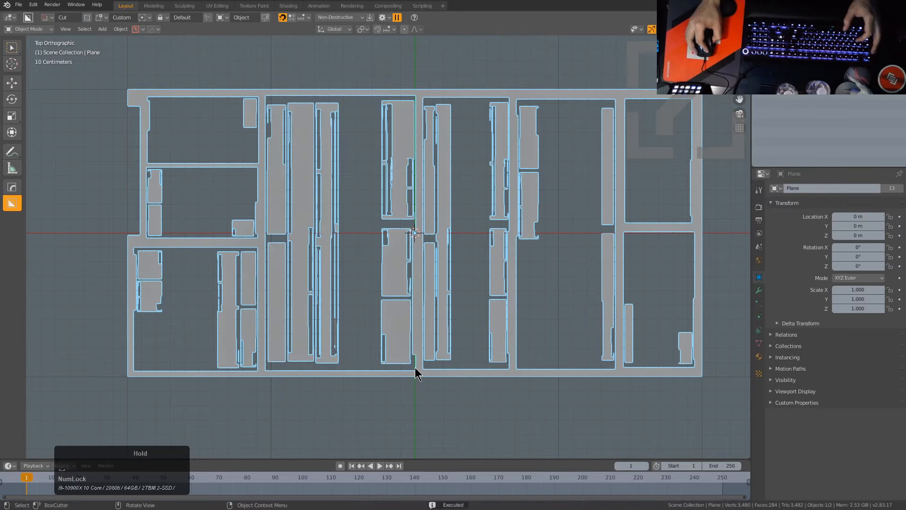
key(alt+a)
scroll(455, 253, down, 2)
shift+middle_drag(496, 248, 459, 259)
scroll(375, 174, up, 2)
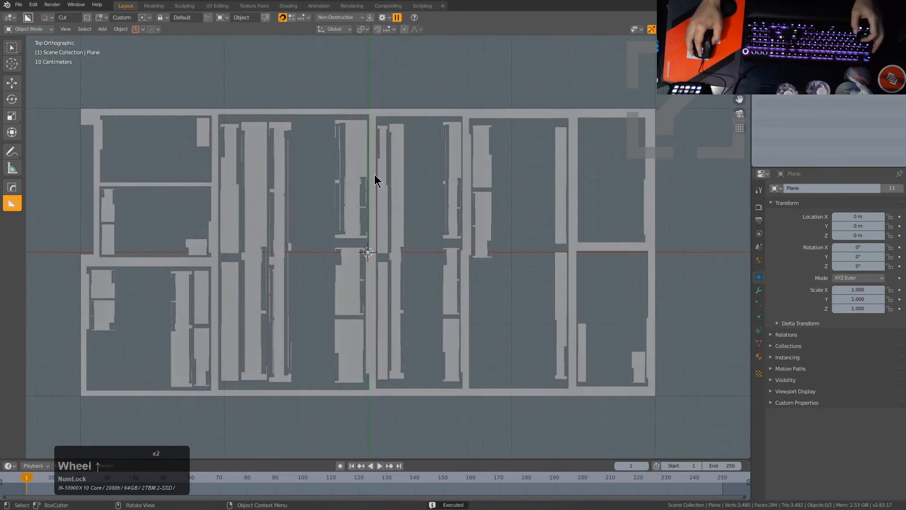
- Reselect the plane and use the BoxCutter Ngon shape to cut a long, shallow angled notch into its top edge
click(364, 111)
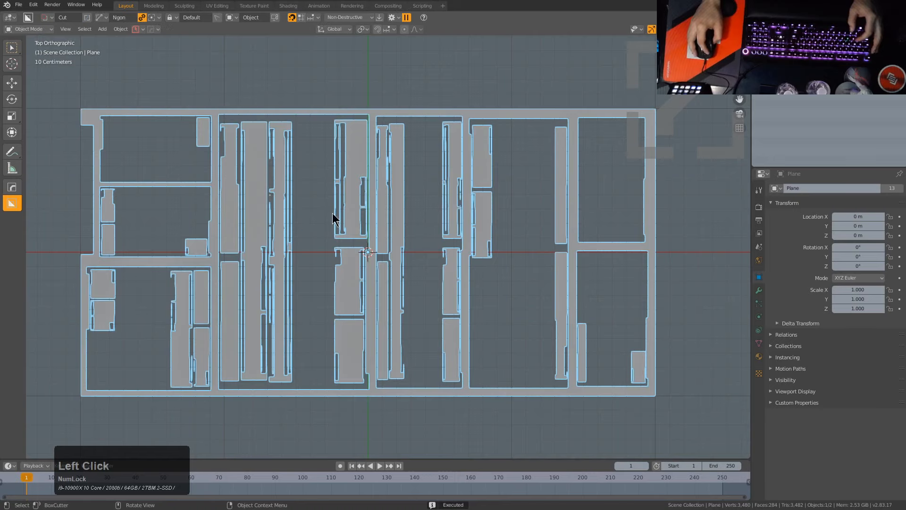
click(180, 81)
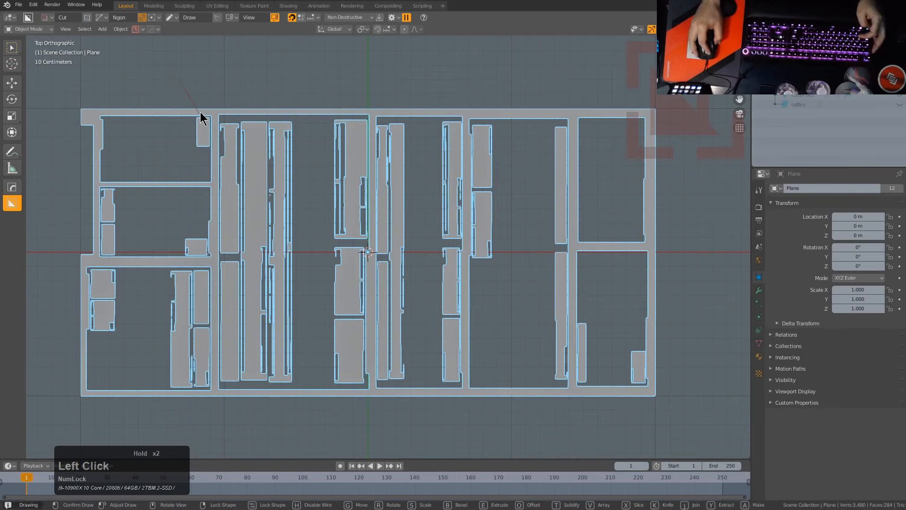
ctrl+click(198, 112)
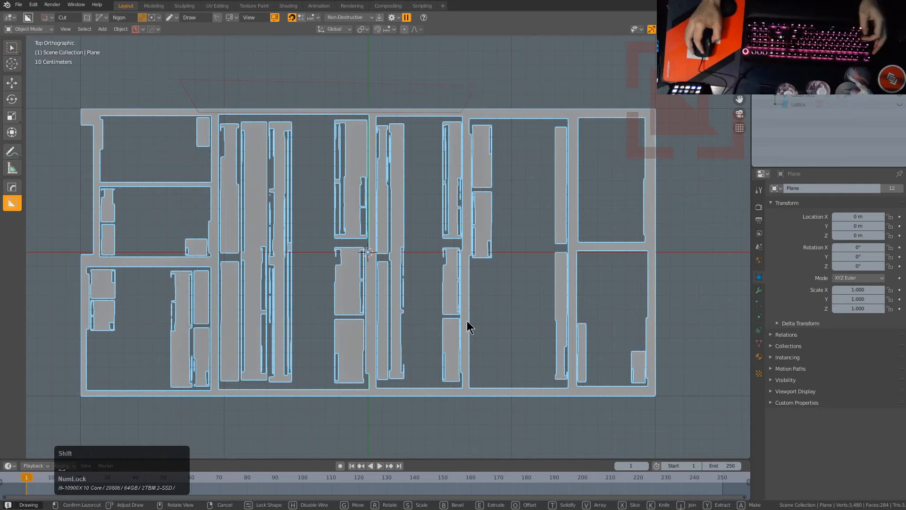
- Cut a shallow angled Ngon notch into the frame's bottom edge right of centre and slice off its lower-left corner
scroll(443, 349, up, 1)
mouse_move(418, 293)
mouse_down()
mouse_move(591, 296)
mouse_move(606, 317)
mouse_up()
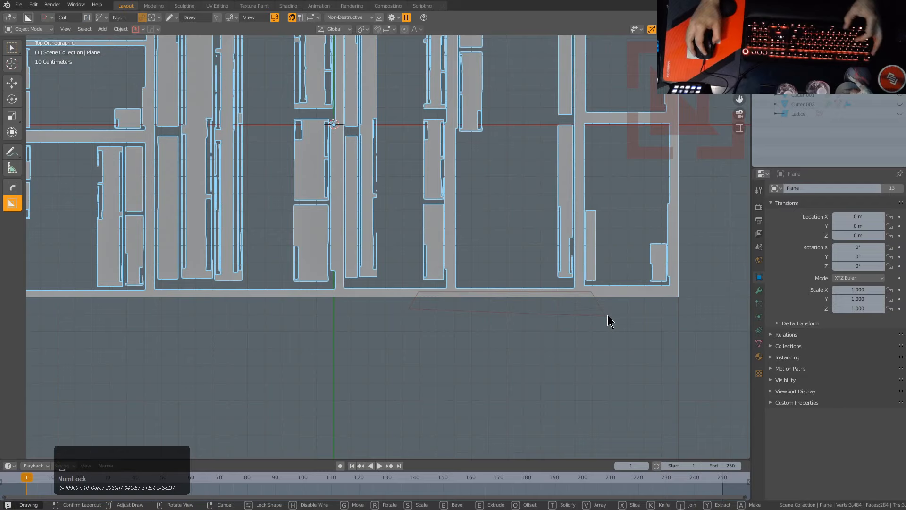
shift+middle_drag(674, 305, 625, 321)
scroll(623, 319, down, 2)
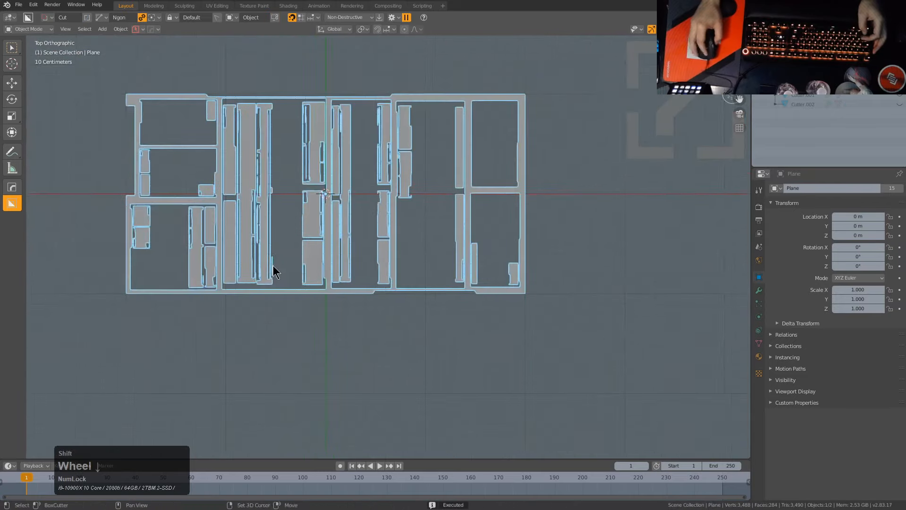
scroll(431, 324, up, 4)
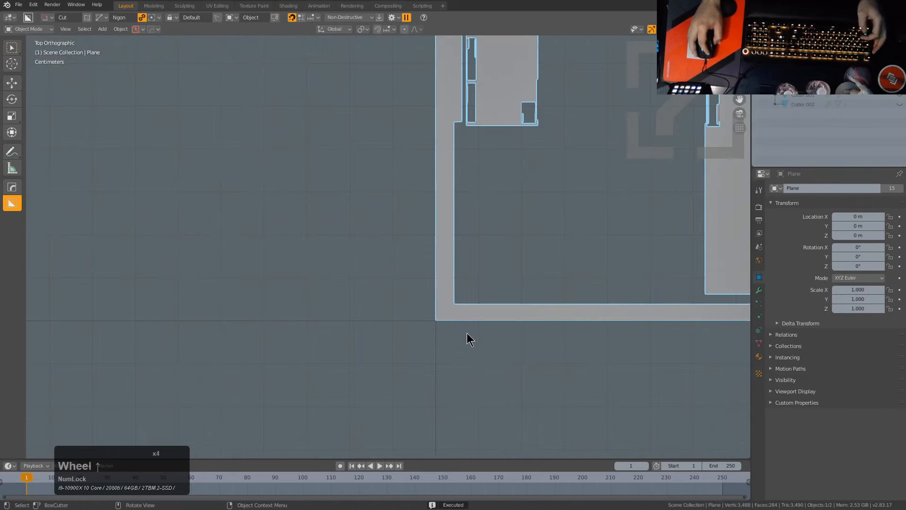
mouse_move(467, 338)
mouse_down()
mouse_move(421, 277)
mouse_move(383, 338)
mouse_up()
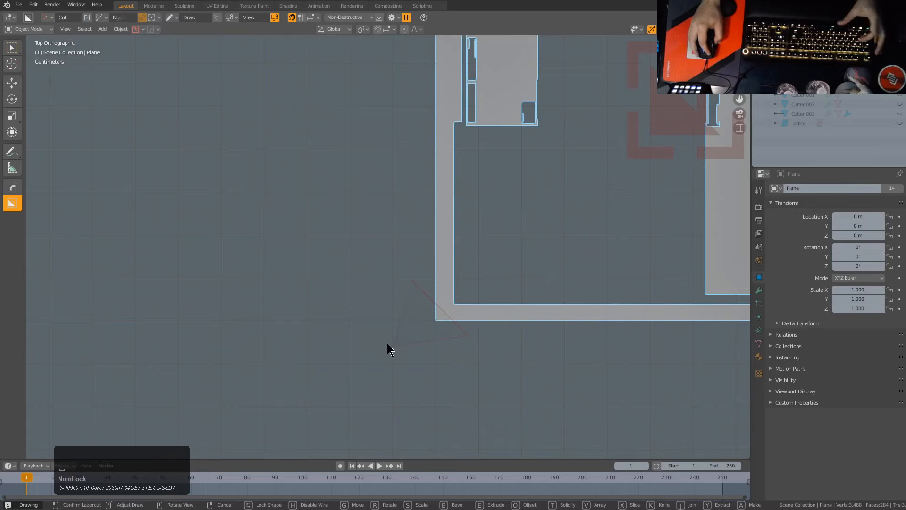
- Cut a long angled Ngon notch into the upper half of the frame's right edge
scroll(545, 279, down, 6)
shift+middle_drag(582, 270, 283, 331)
scroll(388, 265, down, 1)
shift+middle_drag(445, 243, 335, 280)
scroll(568, 161, up, 2)
scroll(517, 173, up, 1)
mouse_move(552, 97)
ctrl+mouse_down()
mouse_move(540, 100)
mouse_move(541, 173)
ctrl+mouse_up()
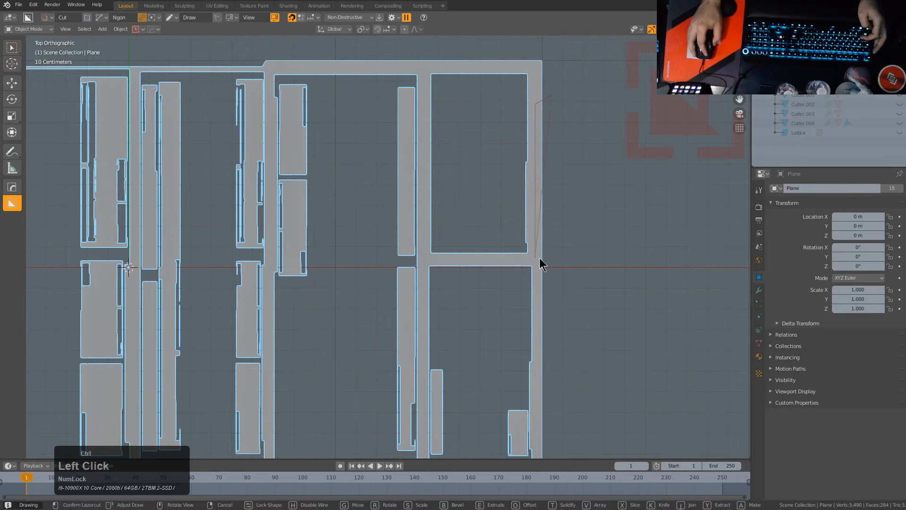
double_click(570, 284)
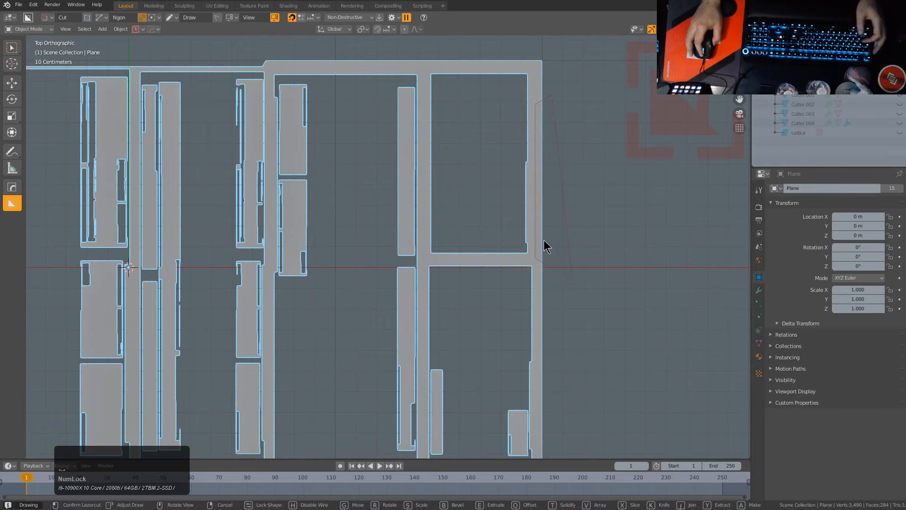
- Cut a small trapezoidal Ngon notch into the frame's top edge near the upper-right corner
shift+middle_drag(526, 151, 503, 259)
scroll(344, 171, up, 1)
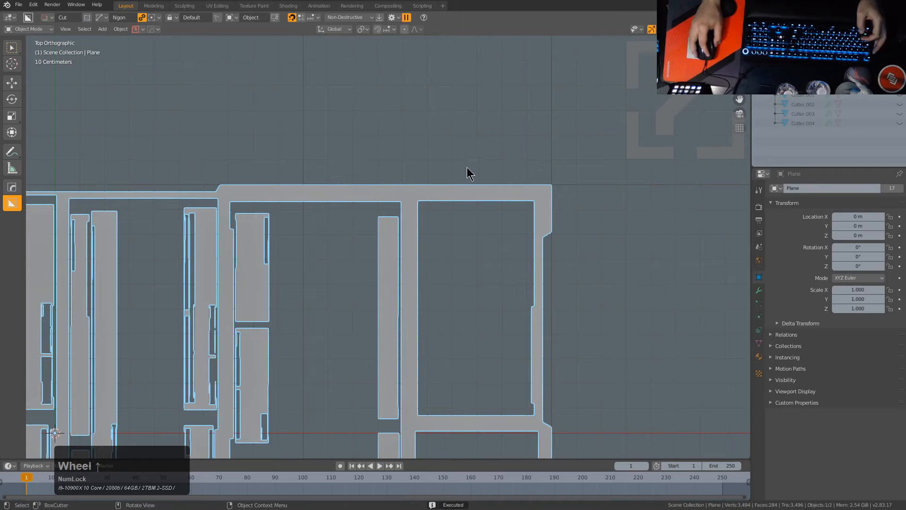
mouse_move(471, 192)
ctrl+mouse_down()
mouse_move(517, 194)
mouse_move(525, 179)
ctrl+mouse_up()
double_click(525, 179)
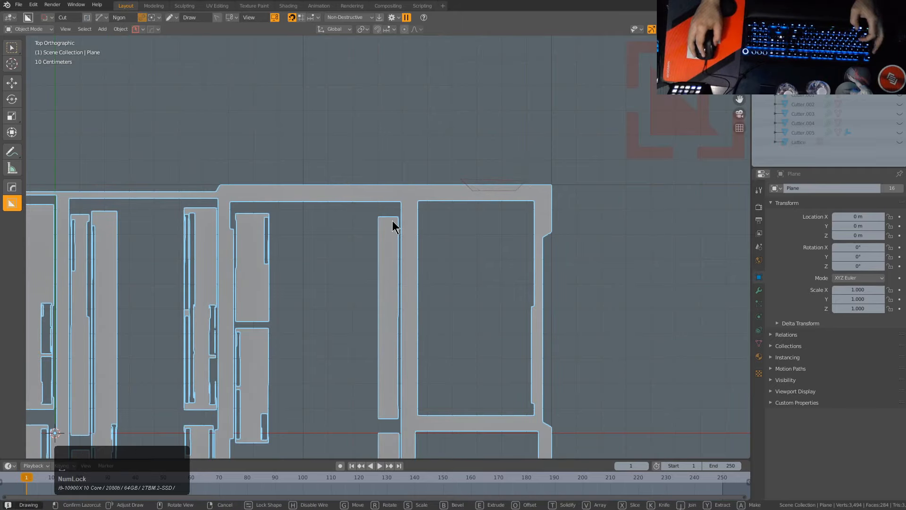
- Cut a shallow trapezoidal Ngon notch into the upper edge of the horizontal bar between the two lower compartments at the panel's left end
shift+scroll(378, 241, down, 2)
shift+middle_drag(266, 274, 412, 212)
scroll(413, 211, down, 3)
shift+middle_drag(220, 246, 376, 236)
scroll(376, 236, up, 3)
shift+middle_drag(394, 298, 424, 279)
scroll(373, 256, down, 2)
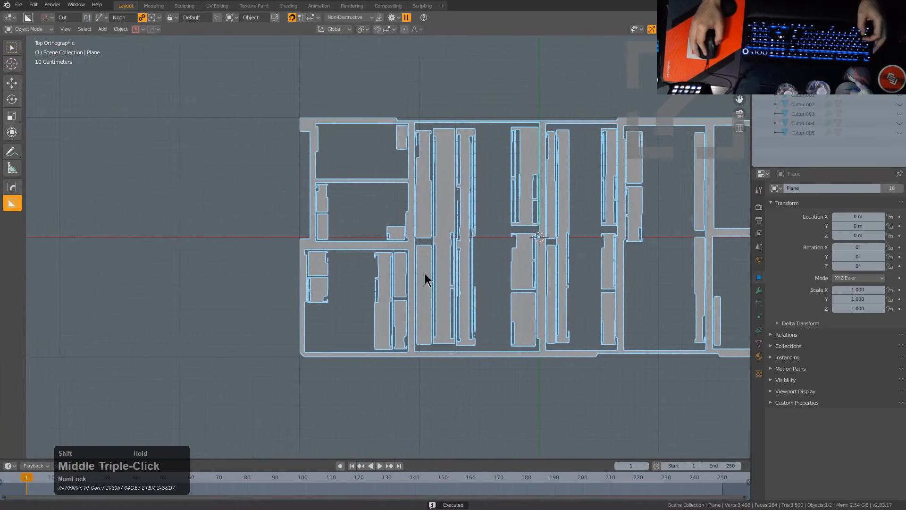
scroll(415, 274, up, 3)
scroll(408, 270, up, 2)
click(364, 223)
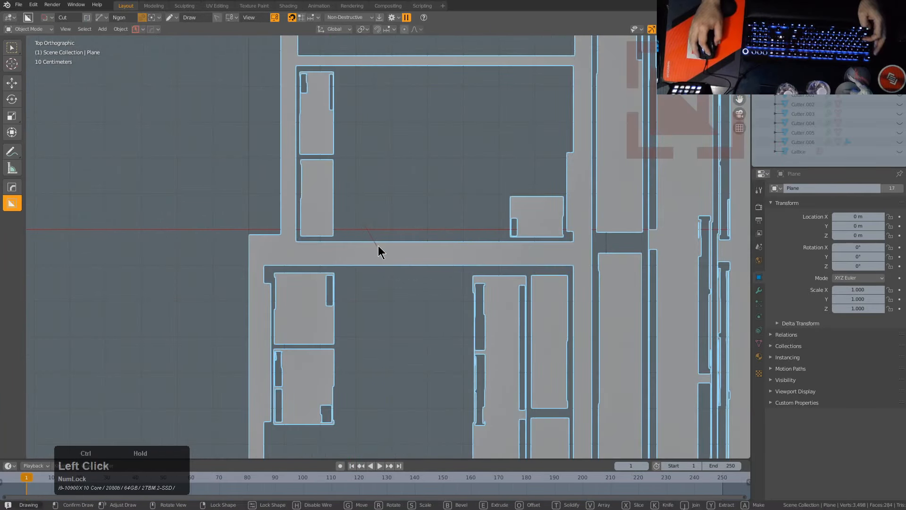
ctrl+click(378, 246)
click(448, 247)
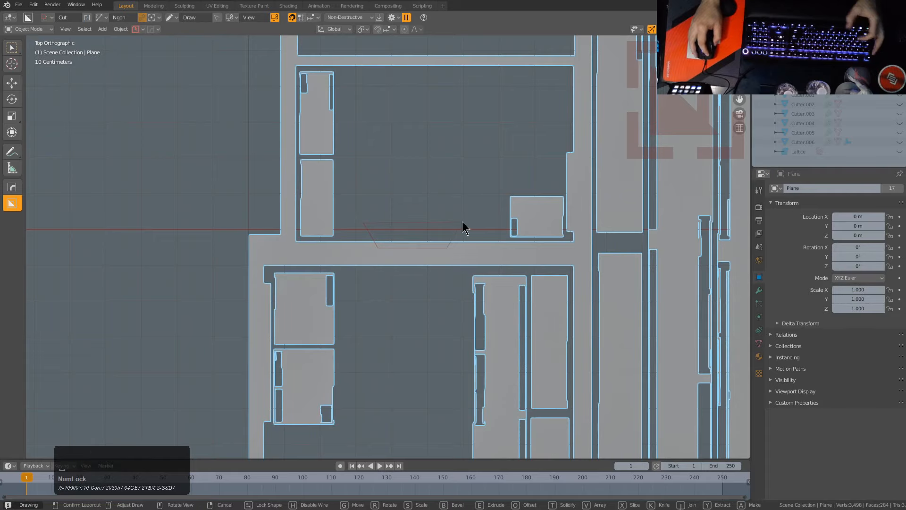
- Cut a stepped Ngon shape along the left side and lower-left corner of the upper-right compartment, biting into the divider and the crossbar below
scroll(510, 218, down, 3)
shift+middle_drag(589, 250, 364, 265)
scroll(363, 265, down, 2)
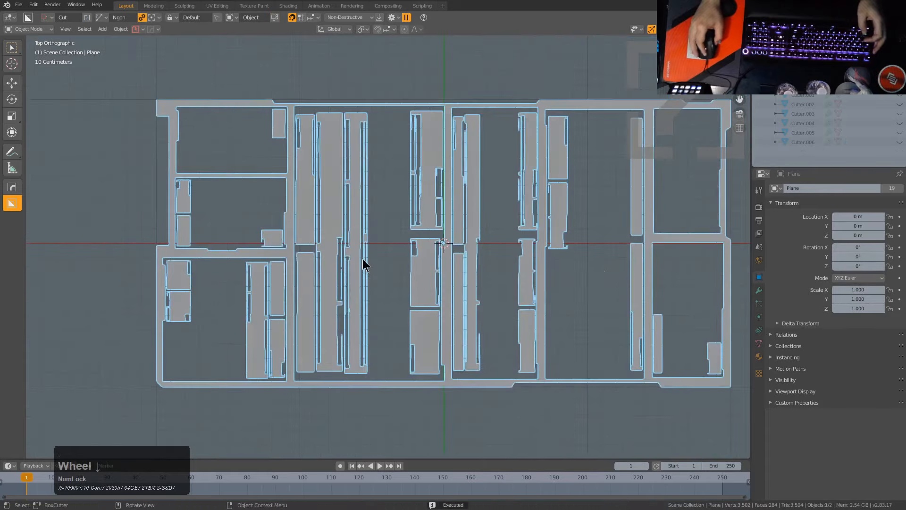
shift+middle_drag(587, 276, 416, 276)
scroll(417, 276, up, 3)
shift+middle_drag(538, 237, 506, 261)
scroll(506, 261, up, 2)
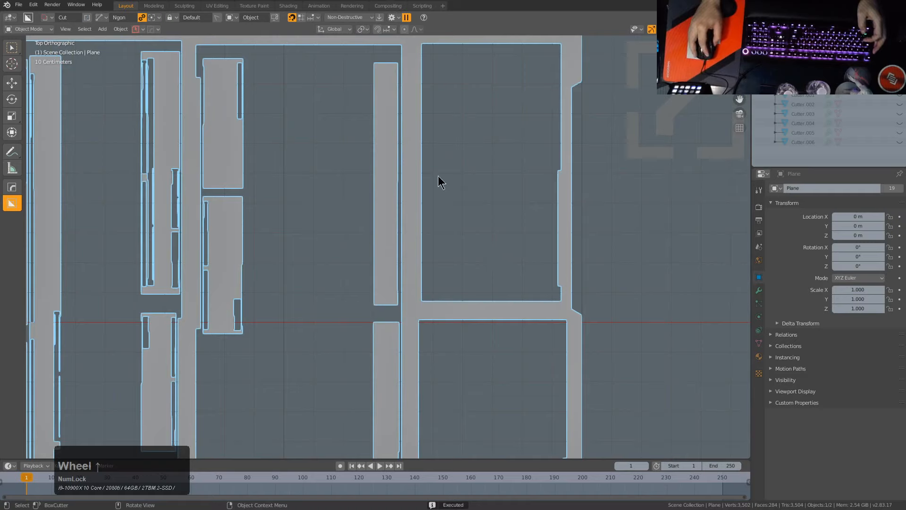
click(415, 170)
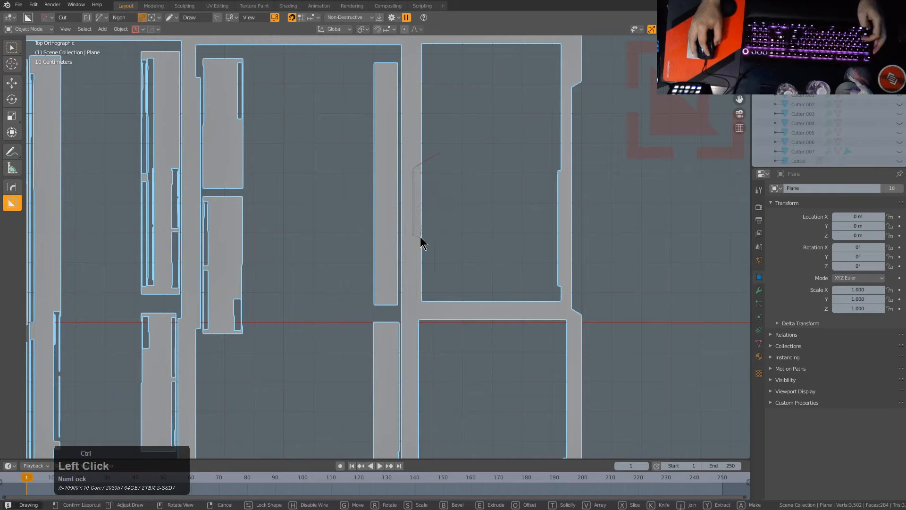
ctrl+click(415, 281)
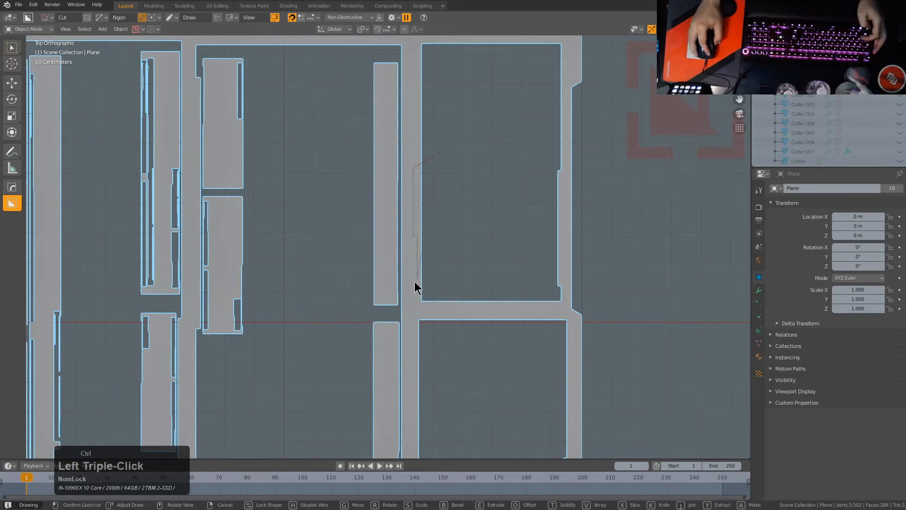
ctrl+click(412, 308)
ctrl+click(485, 295)
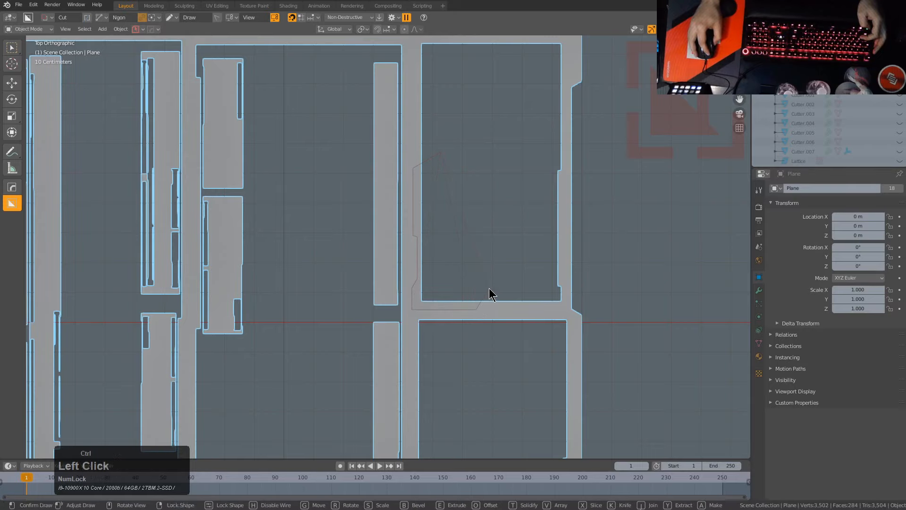
click(498, 253)
- Cut a small angled Ngon notch into the upper part of the lower-right compartment's right inner edge
scroll(498, 253, down, 4)
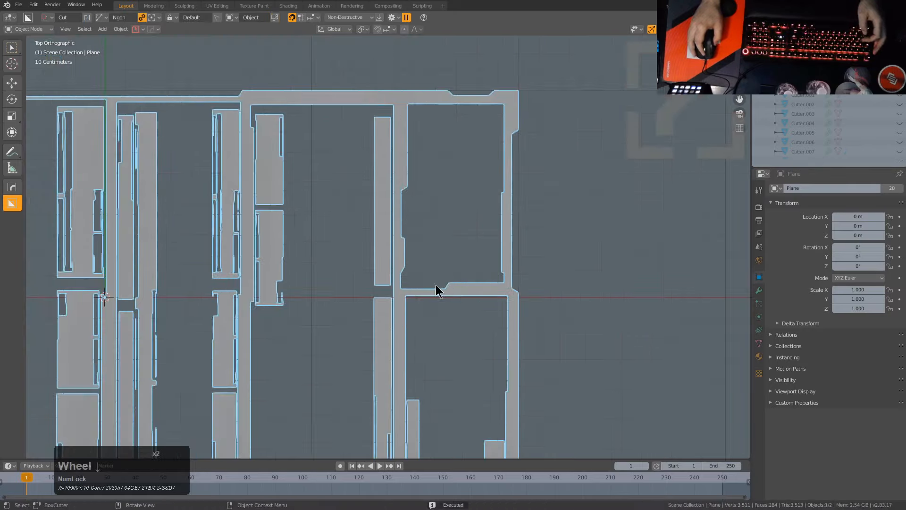
shift+middle_drag(433, 307, 438, 224)
scroll(558, 218, up, 3)
ctrl+click(537, 200)
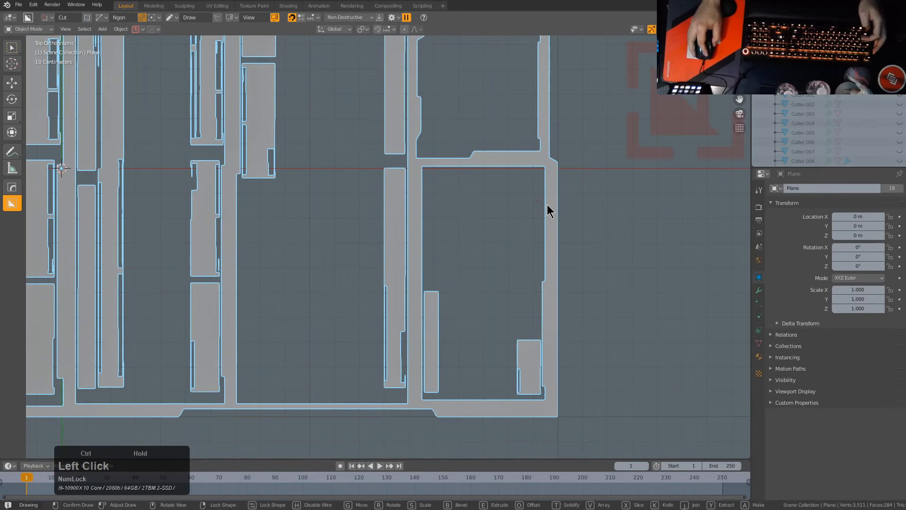
ctrl+click(548, 206)
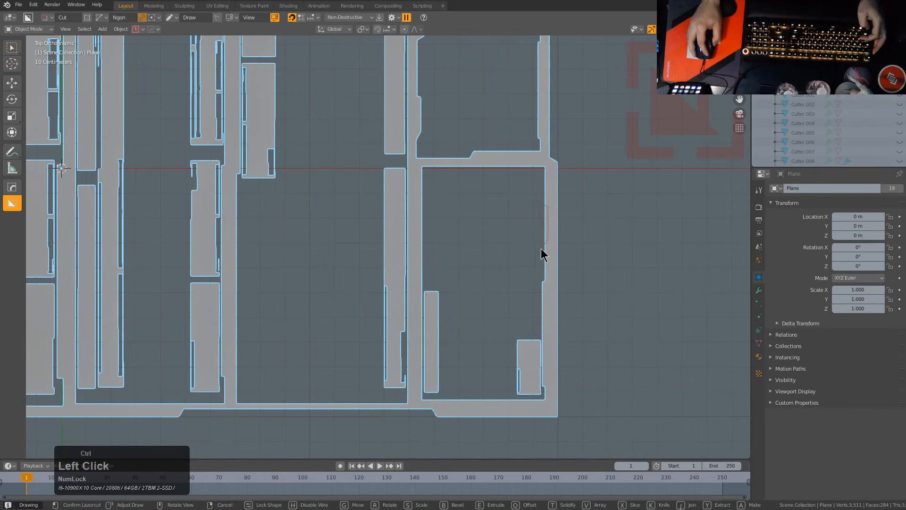
double_click(539, 250)
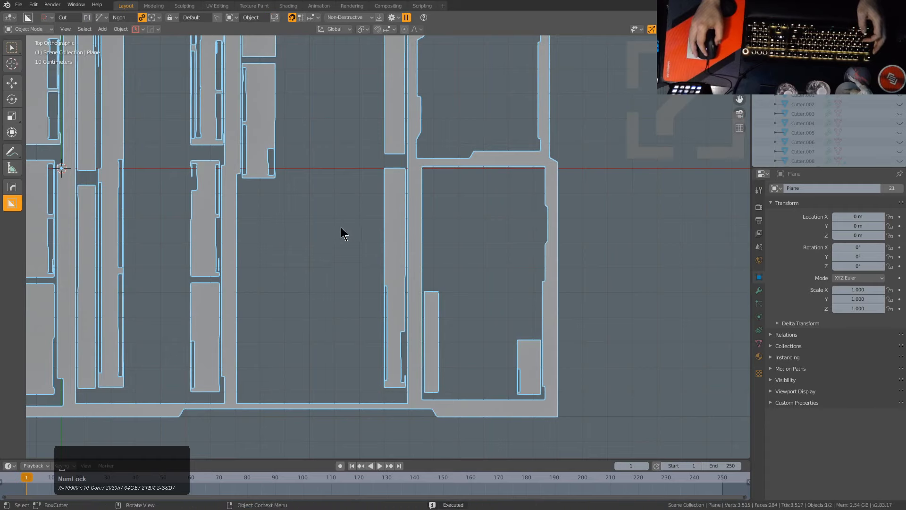
- Cut a small angled Ngon notch into the right edge of the vertical divider right of centre, below the X axis
shift+middle_drag(341, 227, 512, 253)
scroll(389, 251, up, 2)
ctrl+drag(417, 249, 399, 260)
ctrl+click(396, 300)
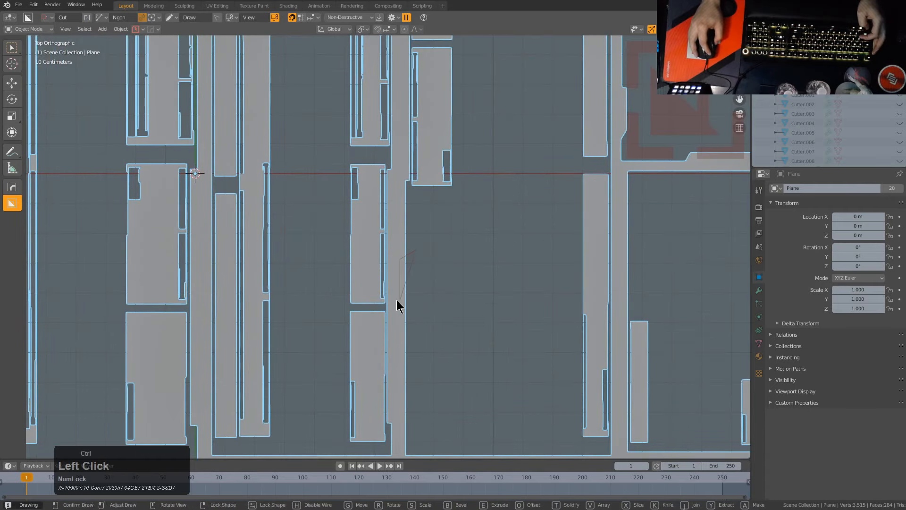
click(420, 305)
scroll(459, 281, down, 5)
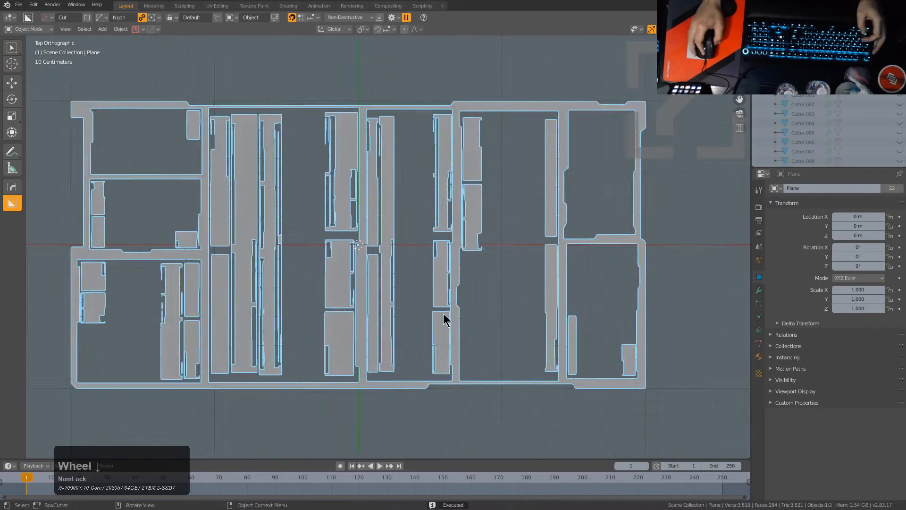
key(a)
shift+middle_drag(386, 271, 391, 245)
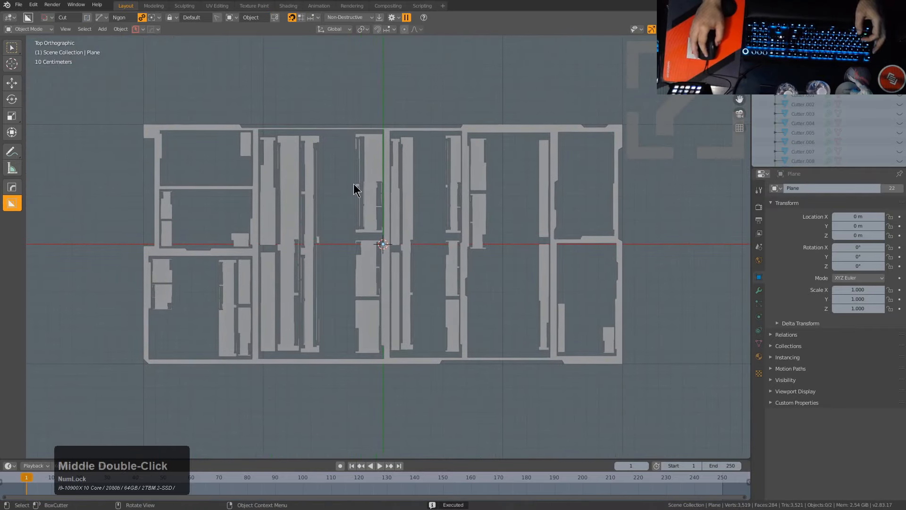
click(274, 180)
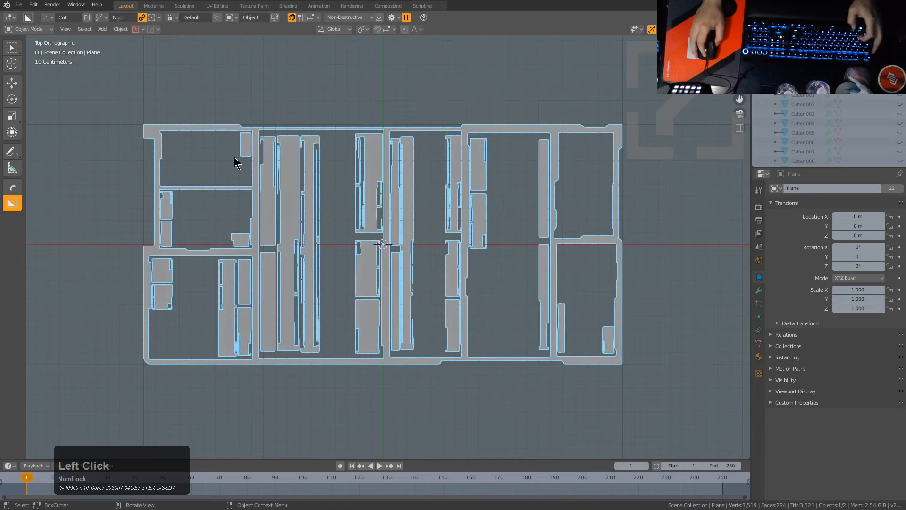
key(a)
click(265, 195)
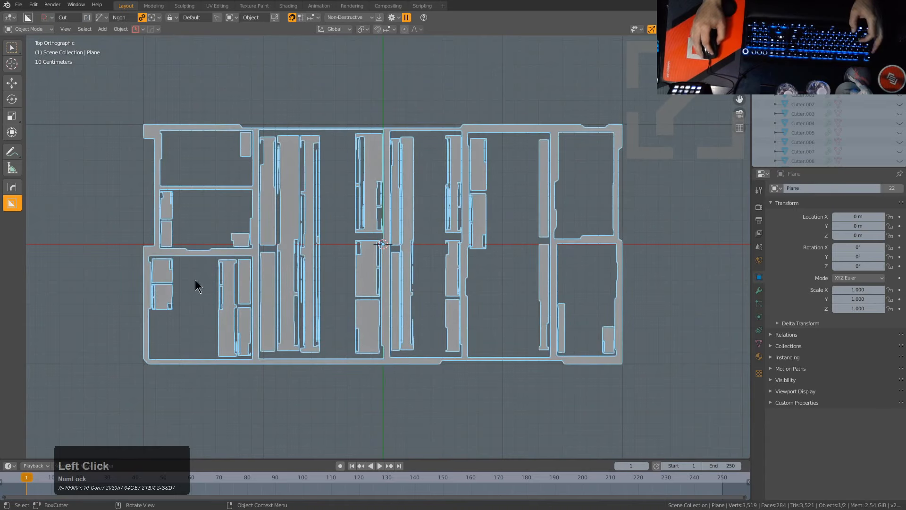
- Deselect the plane and delete the default light and camera from the scene
key(a)
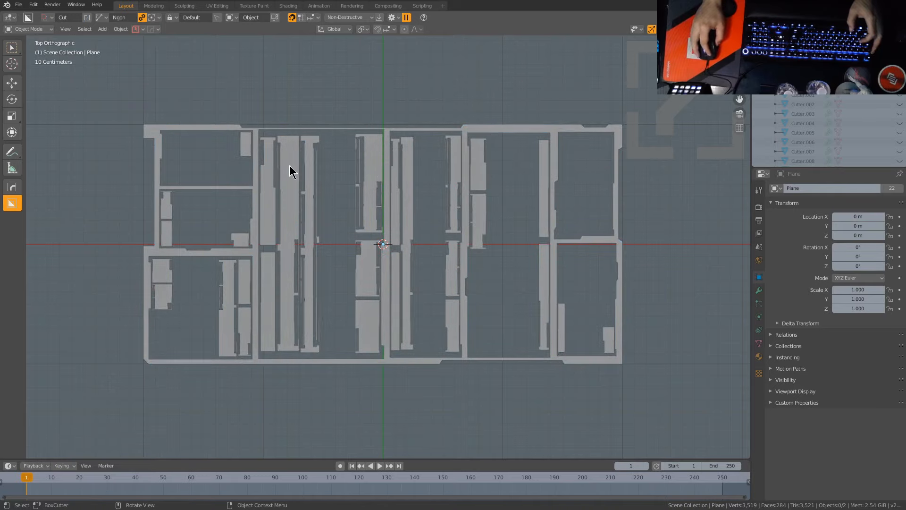
key(shift+c)
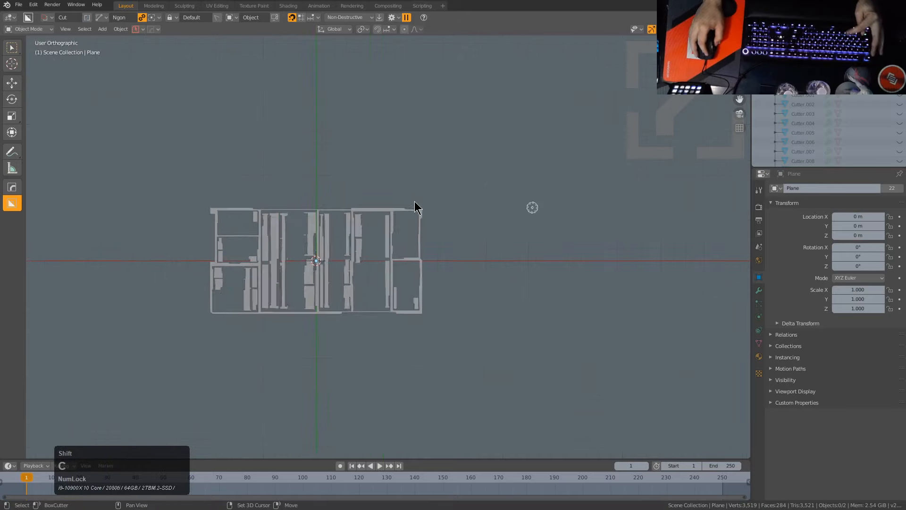
key(x)
click(480, 214)
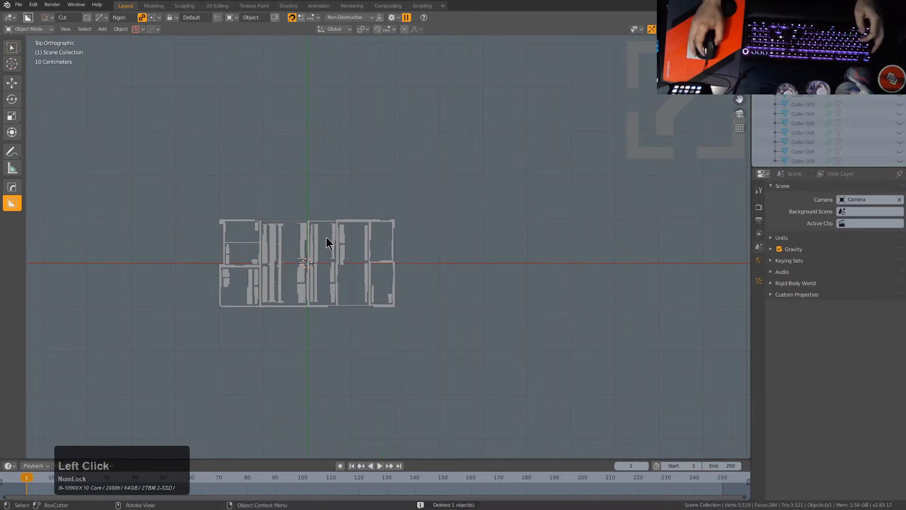
scroll(194, 278, up, 4)
shift+middle_drag(194, 279, 470, 233)
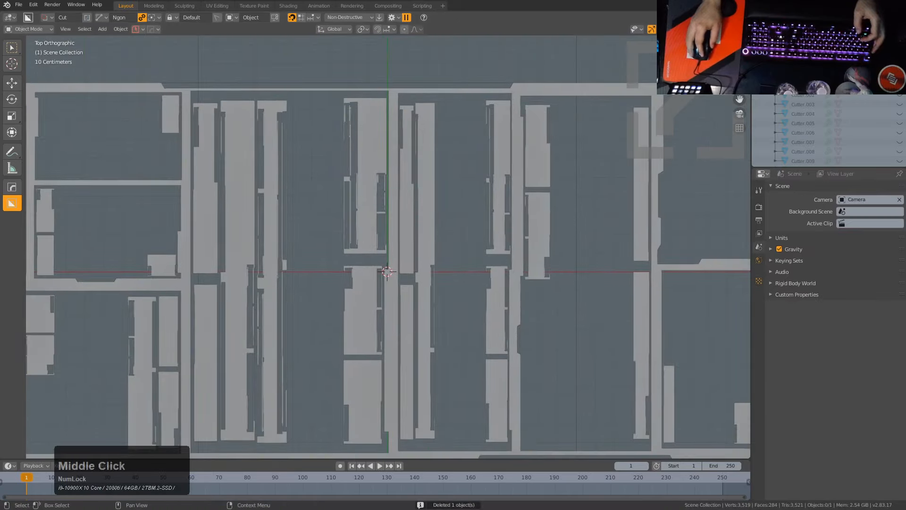
right_click(796, 48)
click(769, 64)
scroll(409, 231, down, 3)
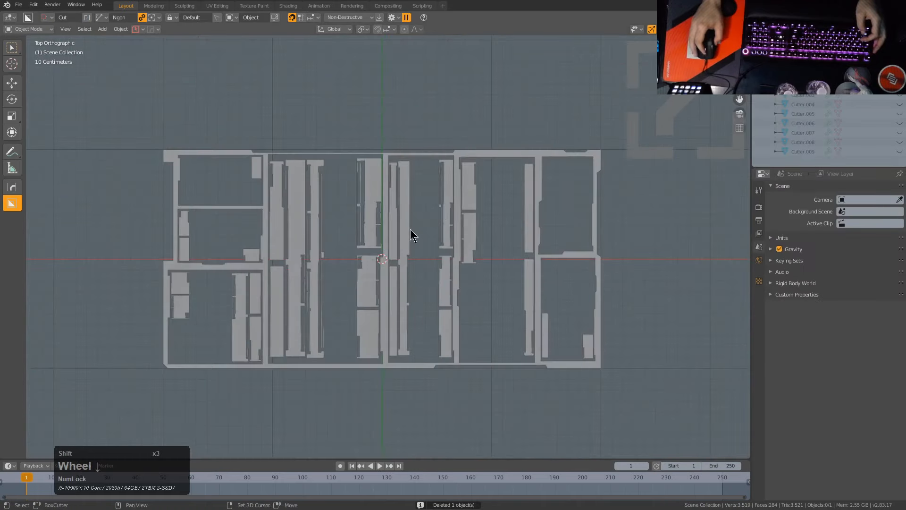
- Add a text object and place it just above the frame's upper-left corner
shift+middle_drag(459, 211, 474, 207)
key(shift+a)
mouse_move(468, 211)
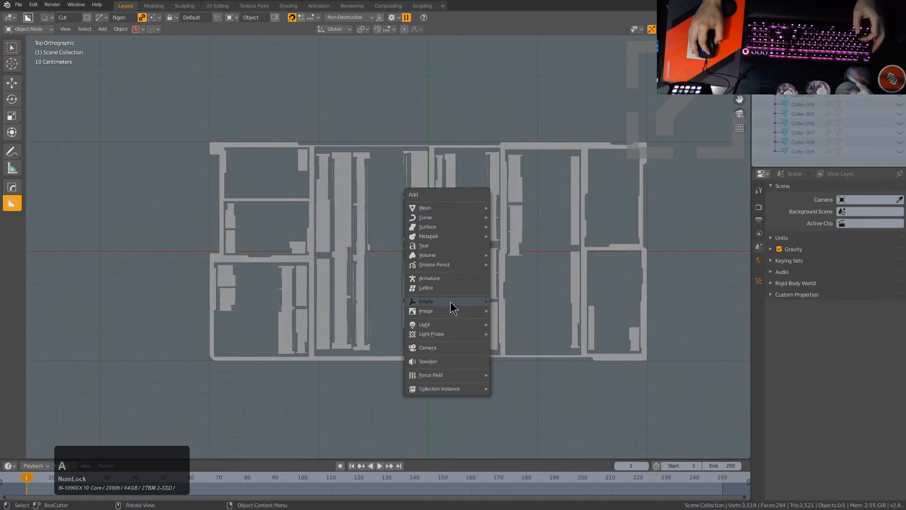
click(449, 246)
key(g)
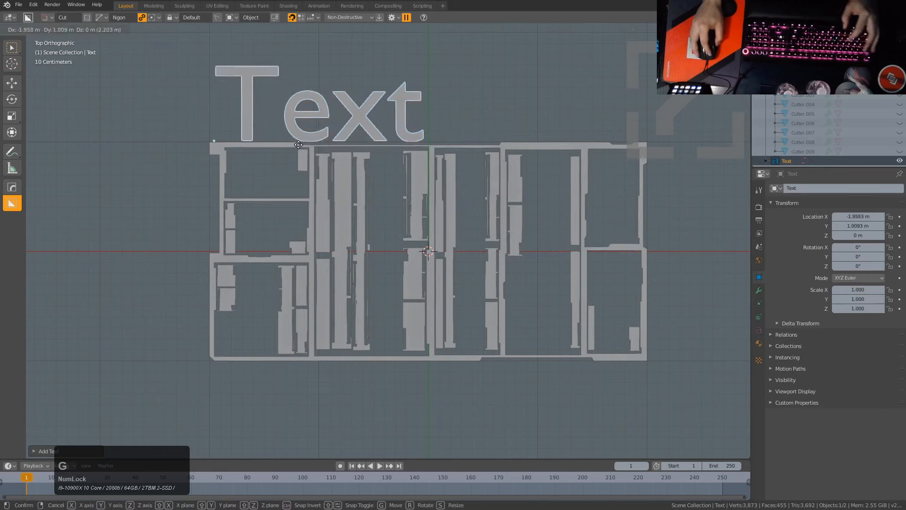
click(300, 144)
- Load the bold Microgramma font from the Fonts favourites folder as the text object's regular font
click(759, 330)
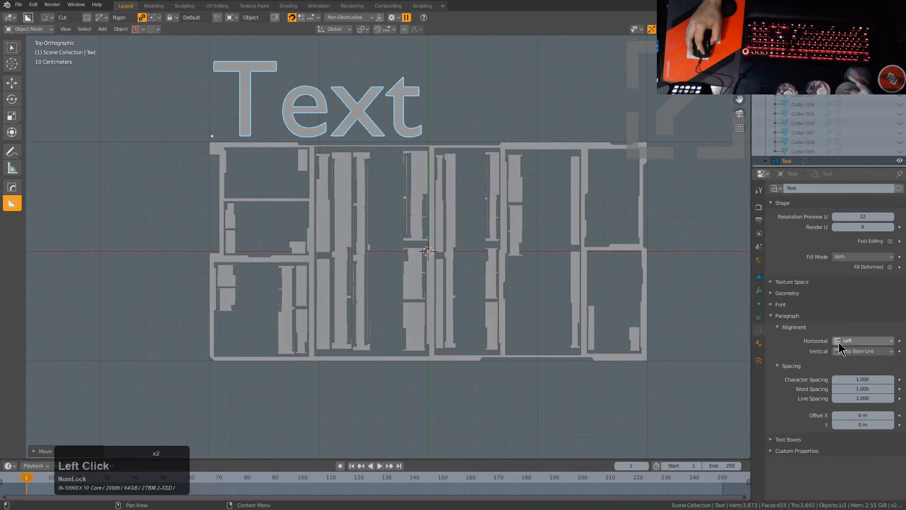
click(805, 305)
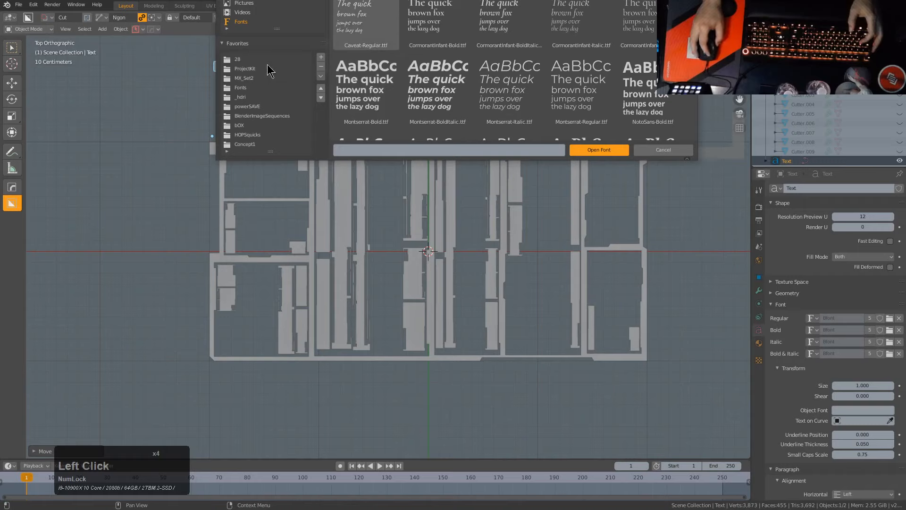
click(243, 88)
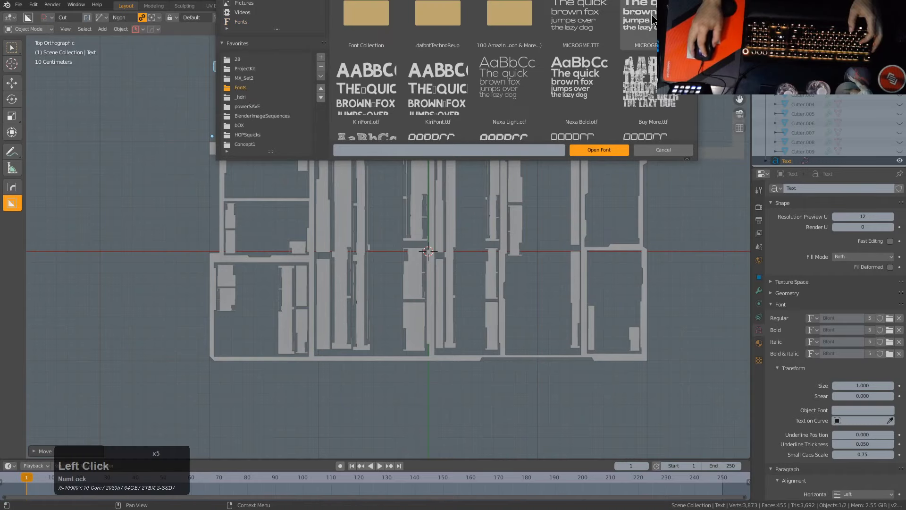
double_click(652, 21)
- Replace the text object's default content with WARNING
key(Tab)
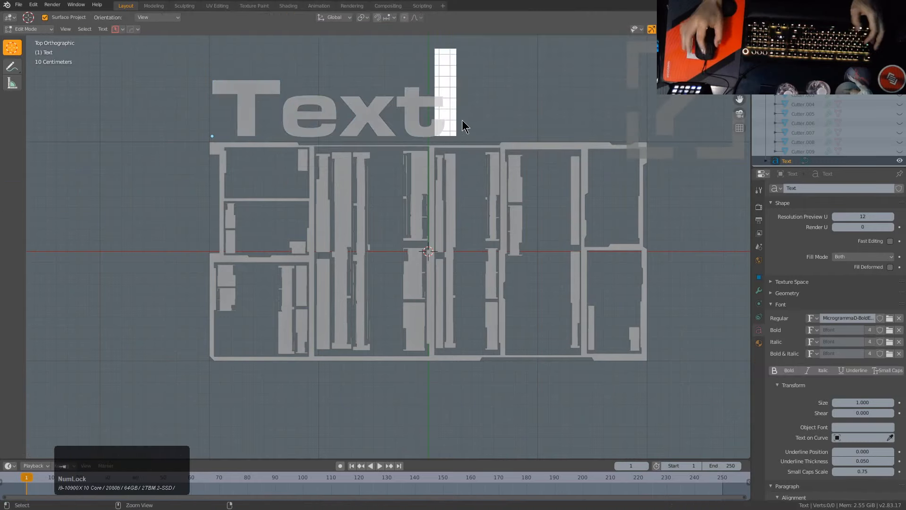
key(ctrl+a)
text(WARNM)
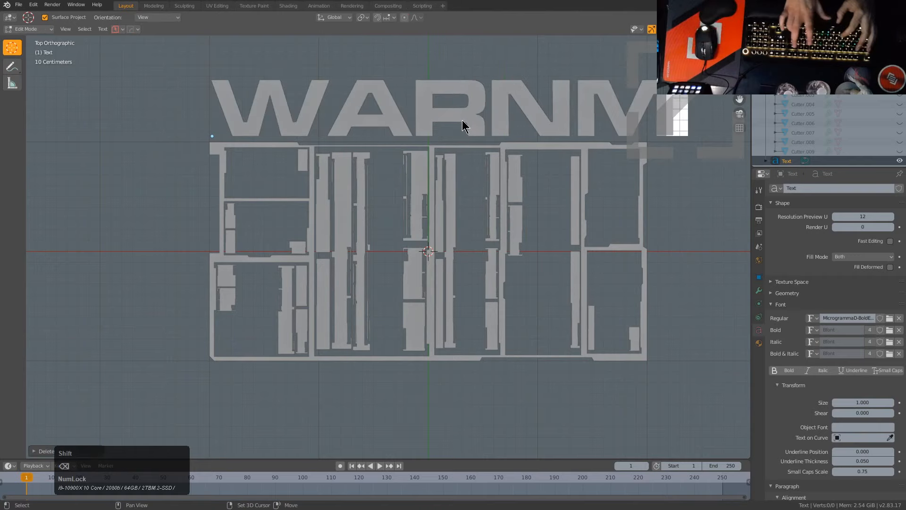
key(BackSpace)
text(ING)
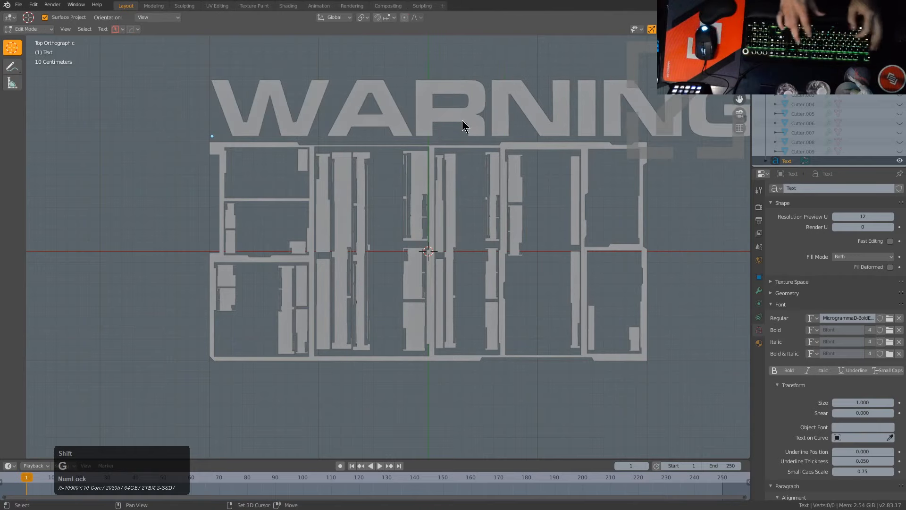
key(Tab)
- Scale the WARNING text down to a little under half the frame's width and increase its character spacing
key(s)
click(330, 132)
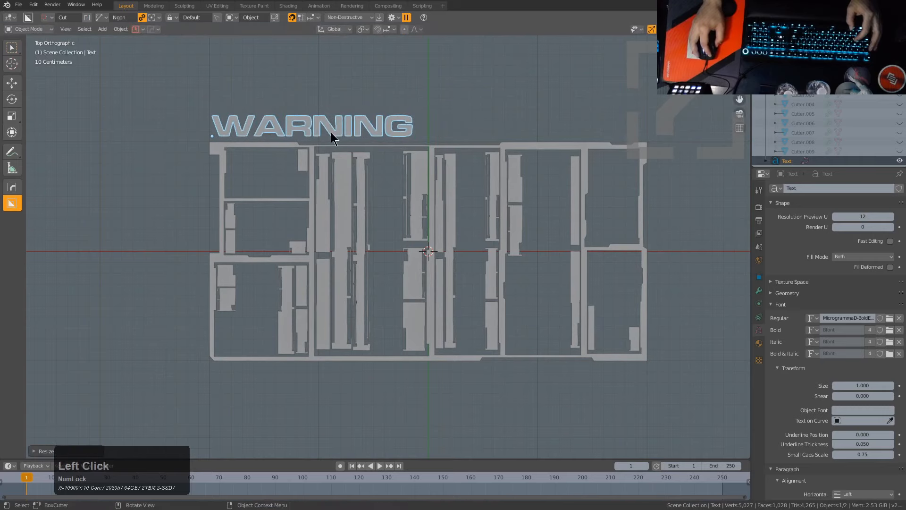
key(q)
click(285, 161)
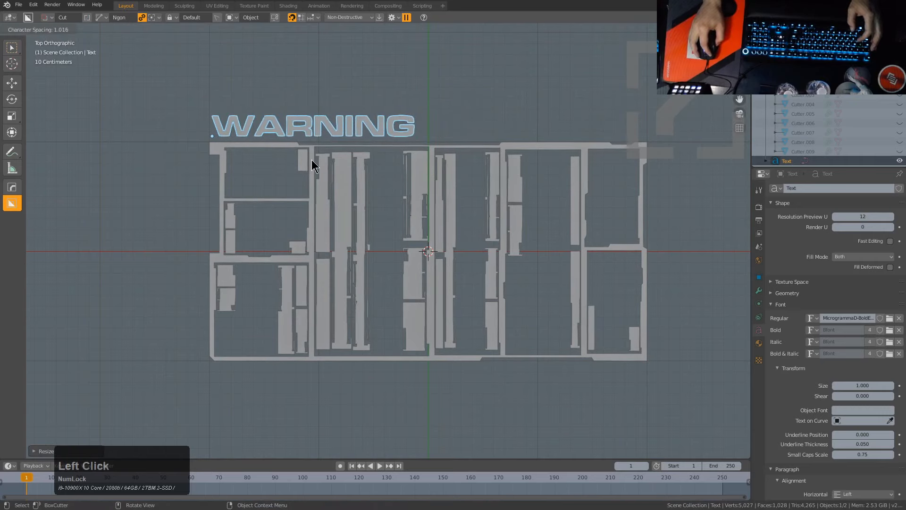
click(399, 156)
- Shrink the WARNING text further to about the width of the left compartments and reposition it just above the frame's top edge
key(s)
click(313, 136)
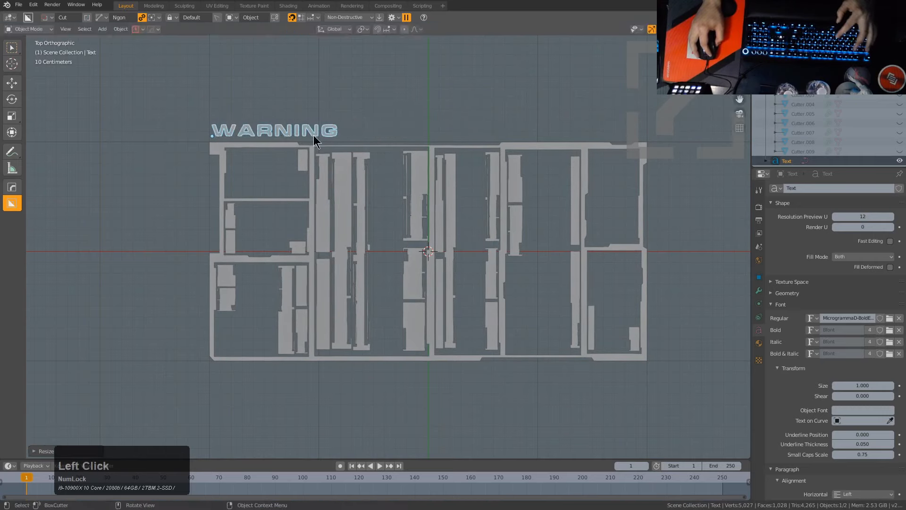
key(g)
click(320, 129)
- Duplicate the WARNING text along the X axis to above the right part of the frame
scroll(341, 116, up, 2)
shift+middle_drag(342, 122, 283, 172)
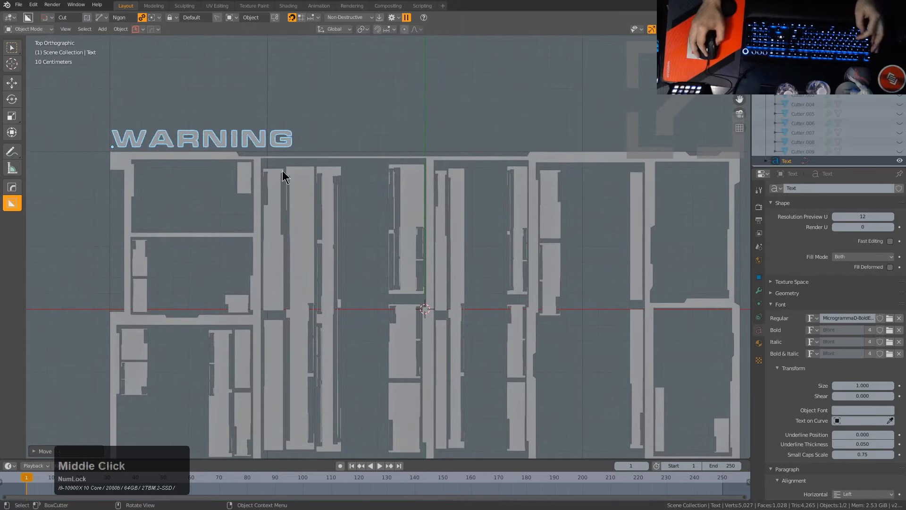
key(shift+d)
key(x)
click(686, 153)
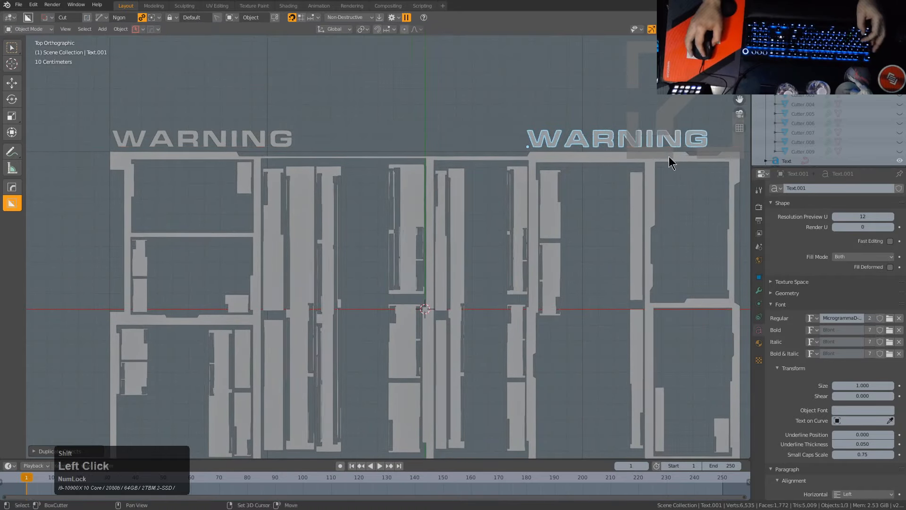
- Replace the content of the WARNING copy above the frame's right part with BREACH
shift+middle_drag(670, 156, 531, 174)
key(Tab)
key(ctrl+a)
text(BREACH)
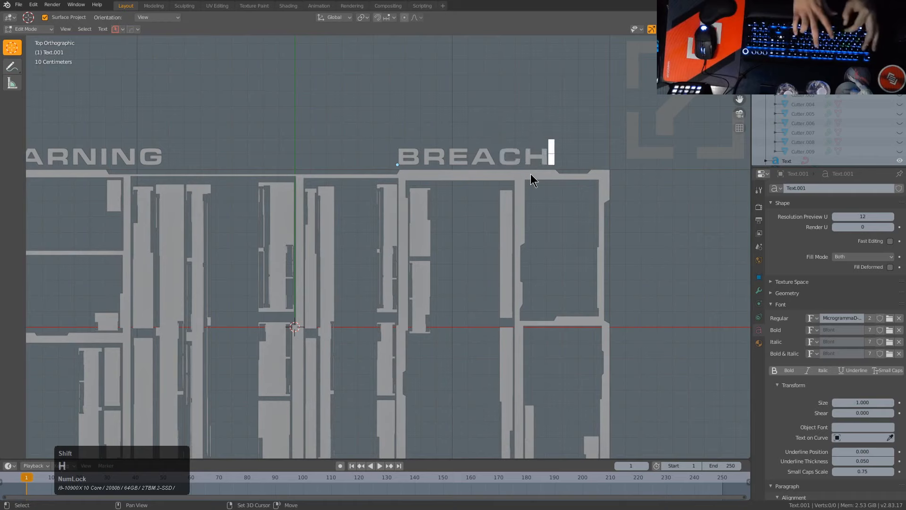
key(Tab)
- Scale the BREACH text down to about three quarters and reposition it just above the frame's top edge
key(s)
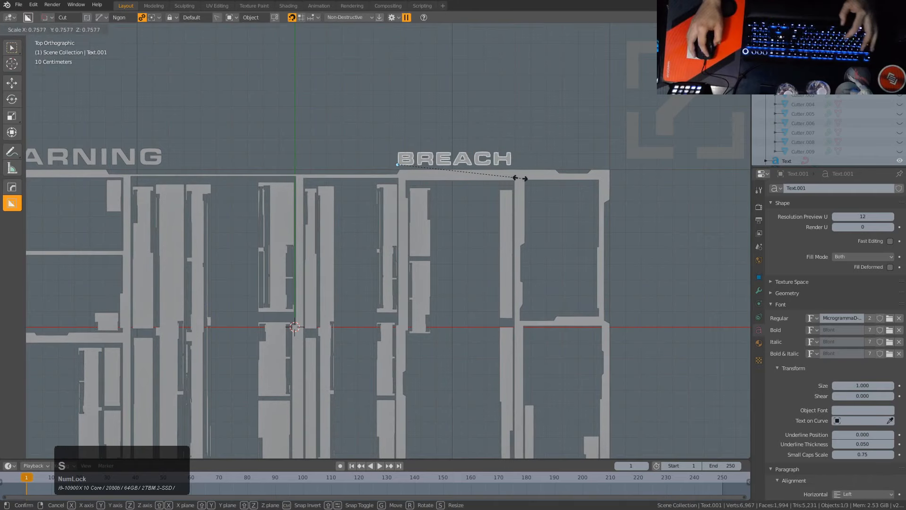
click(521, 177)
key(g)
click(523, 178)
- Duplicate the BREACH text into the lower part of the frame's upper-left compartment
scroll(465, 187, down, 4)
shift+middle_drag(465, 187, 480, 136)
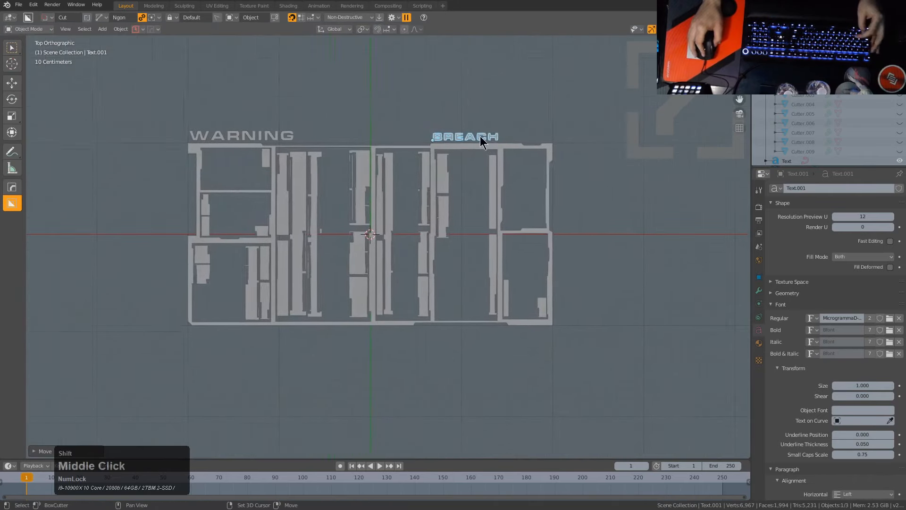
key(shift+d)
click(240, 183)
- Replace the copied text's content with LEVEL 1 and scale it down slightly to fit the upper-left compartment
scroll(481, 249, up, 5)
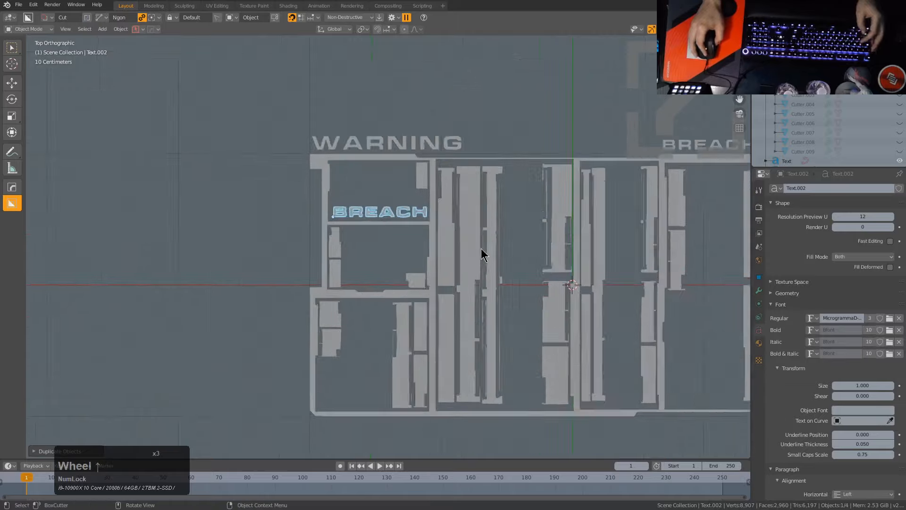
key(Tab)
key(ctrl+a)
text(LE)
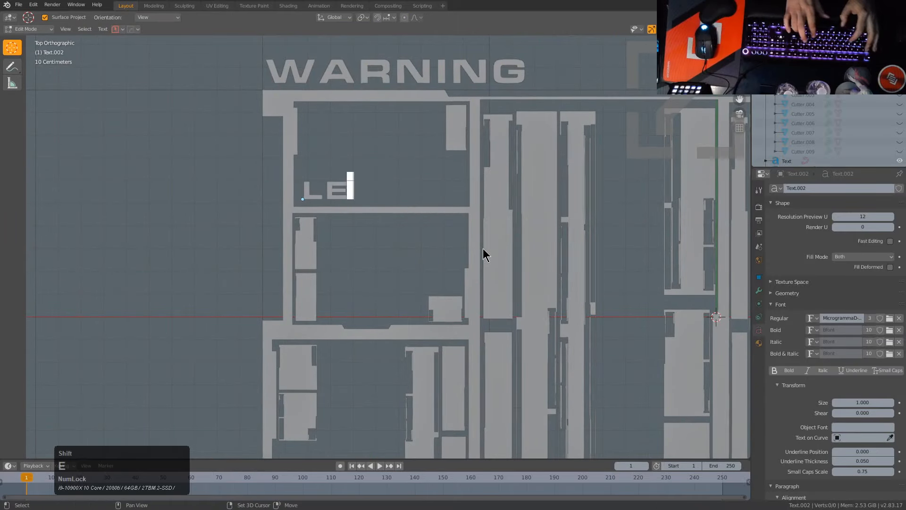
text(VEL )
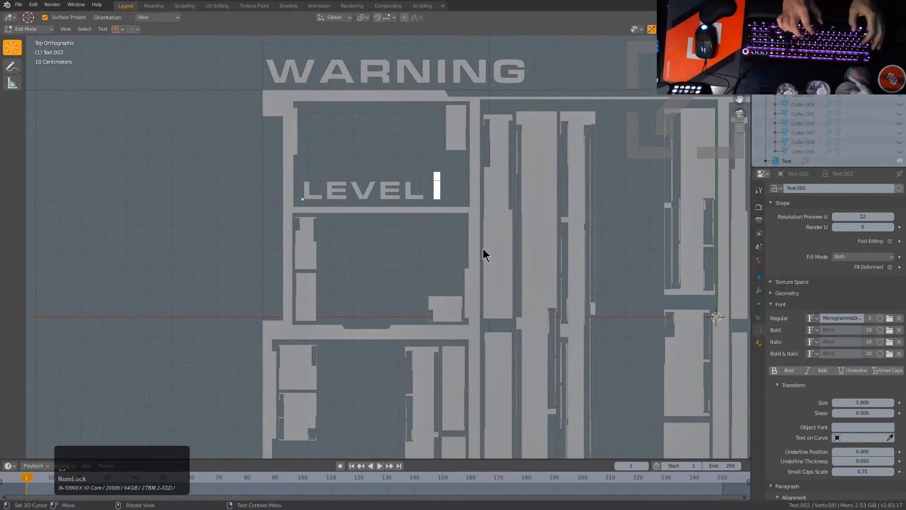
text(1)
key(Tab)
key(s)
click(453, 252)
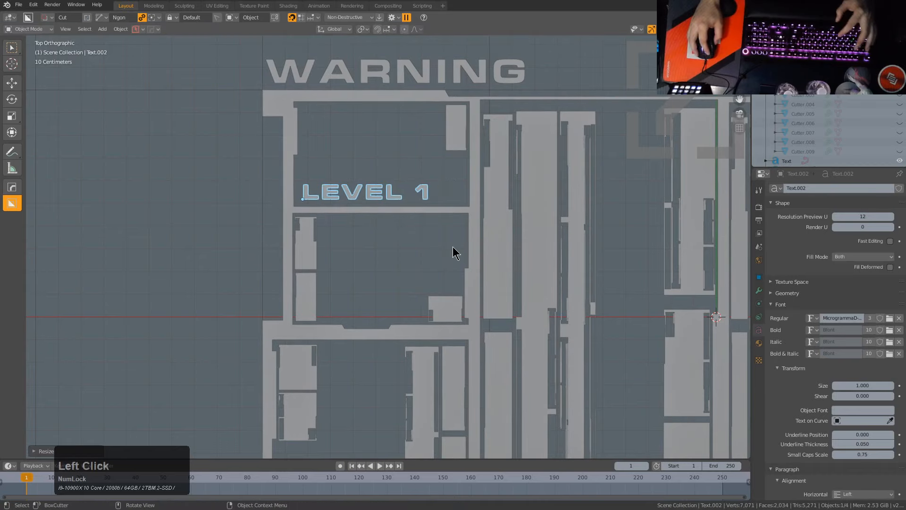
- Duplicate the LEVEL 1 text into the compartment below and change the copy to LEVEL 2
key(shift+d)
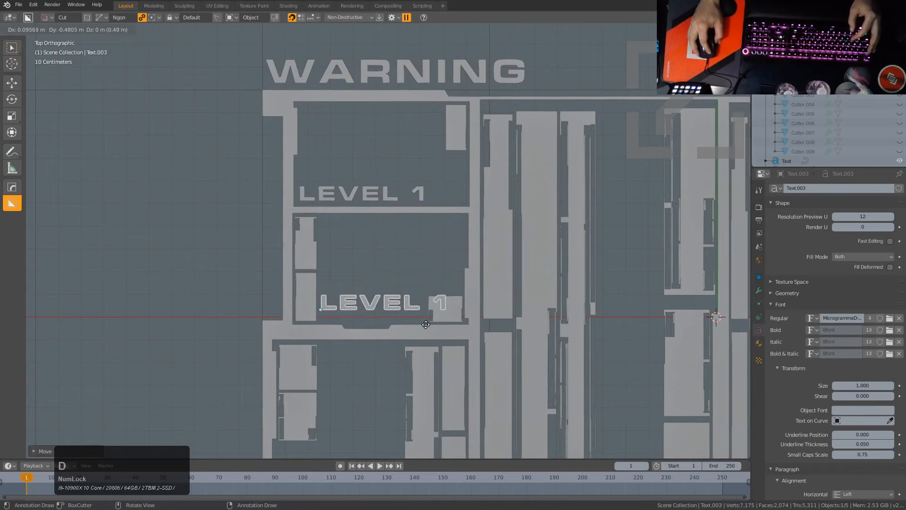
click(439, 250)
key(Tab)
key(BackSpace)
text(2)
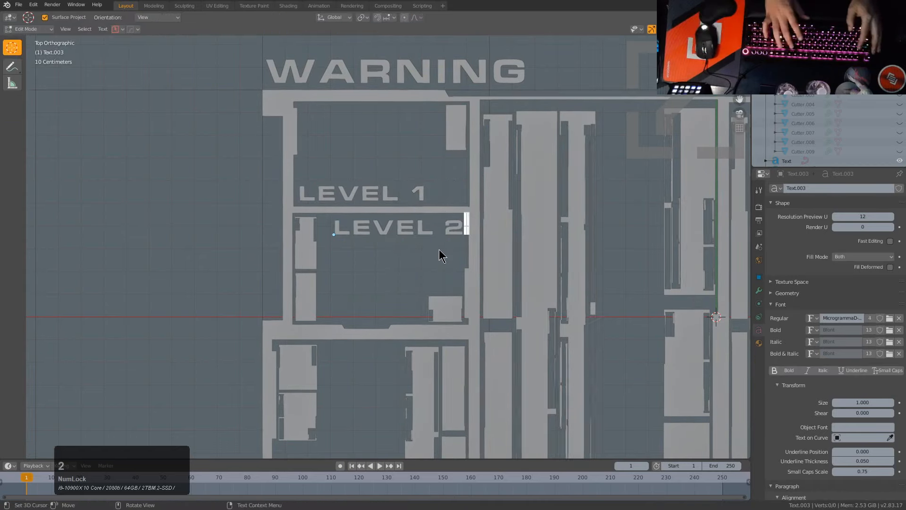
key(Tab)
- Move the LEVEL 2 text to the bottom of the lower-left compartment and scale it down to fit beside the bars
scroll(434, 254, down, 2)
shift+middle_drag(432, 260, 448, 189)
key(g)
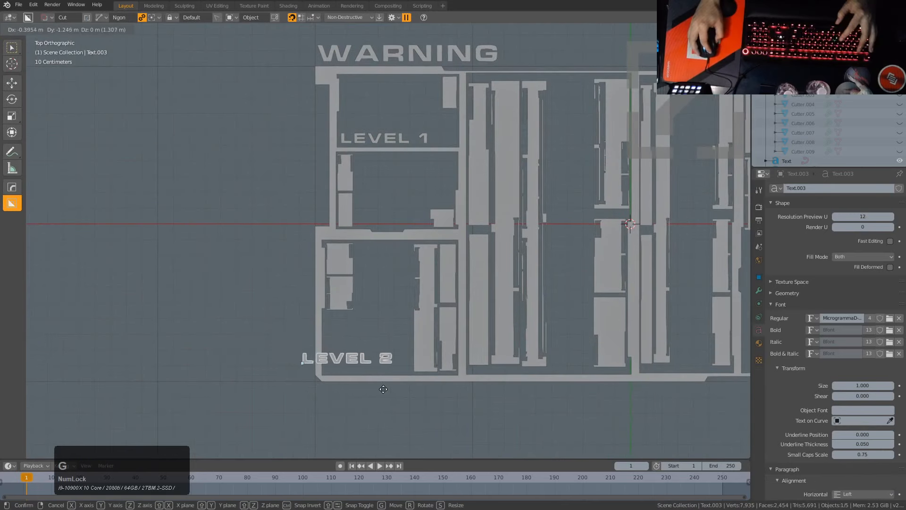
click(396, 390)
key(s)
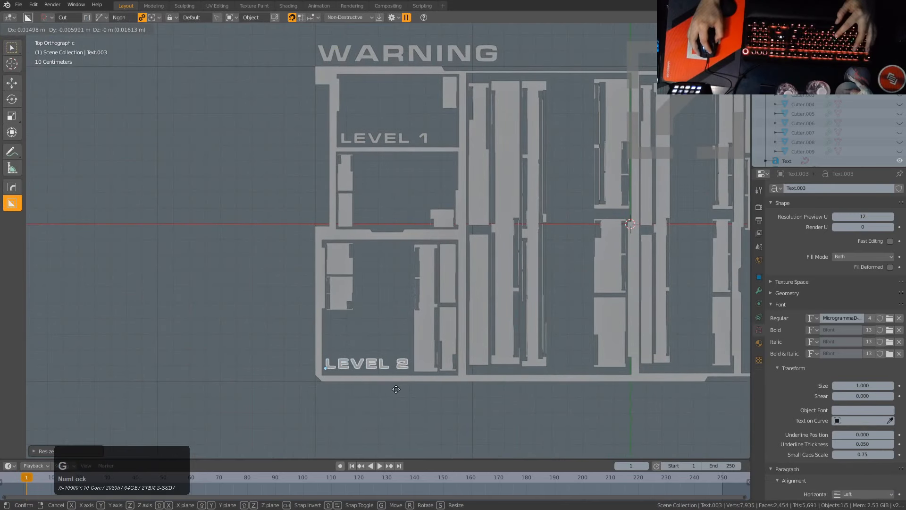
click(390, 384)
- Duplicate the LEVEL 2 text into the middle-left compartment and replace the copy's content with CONFINEMENT
key(shift+d)
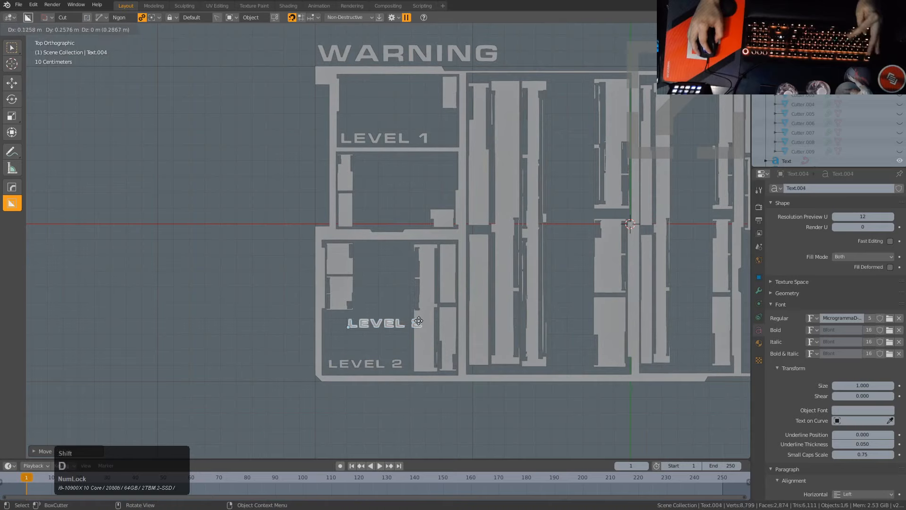
click(423, 237)
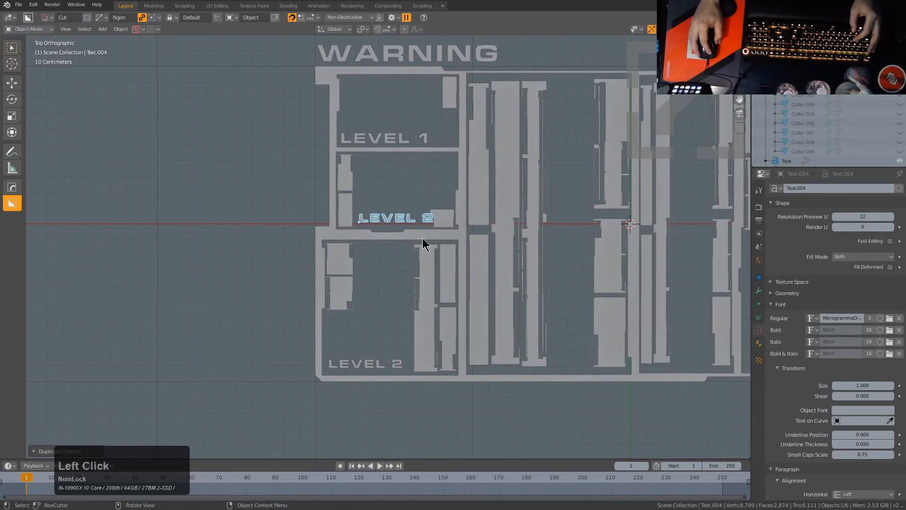
key(Tab)
key(ctrl+a)
text(C)
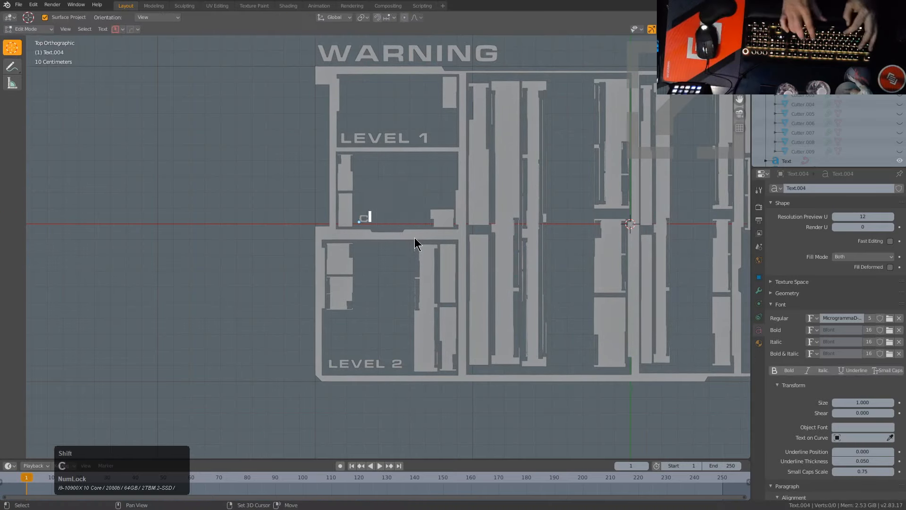
text(ONFINEMENT)
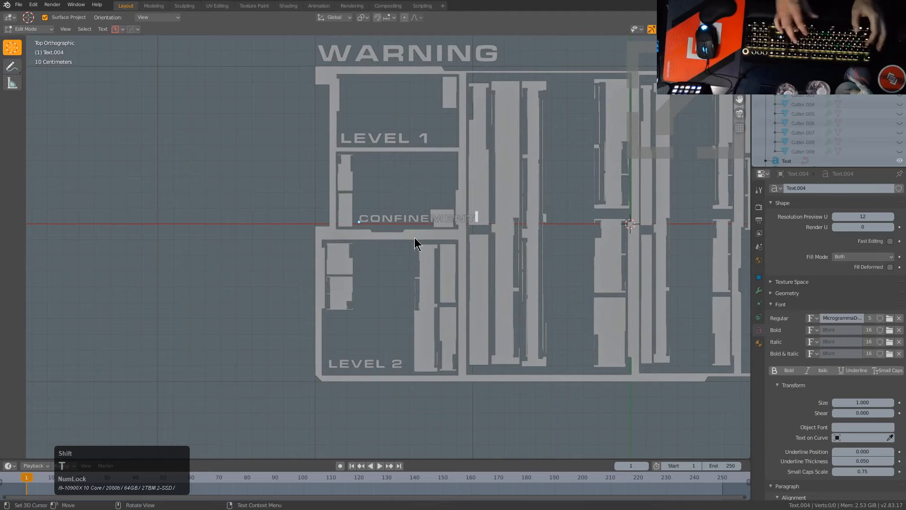
key(Tab)
- Scale the CONFINEMENT text down to fit between the compartment's blocks and align it along the lower edge
scroll(557, 212, up, 3)
key(s)
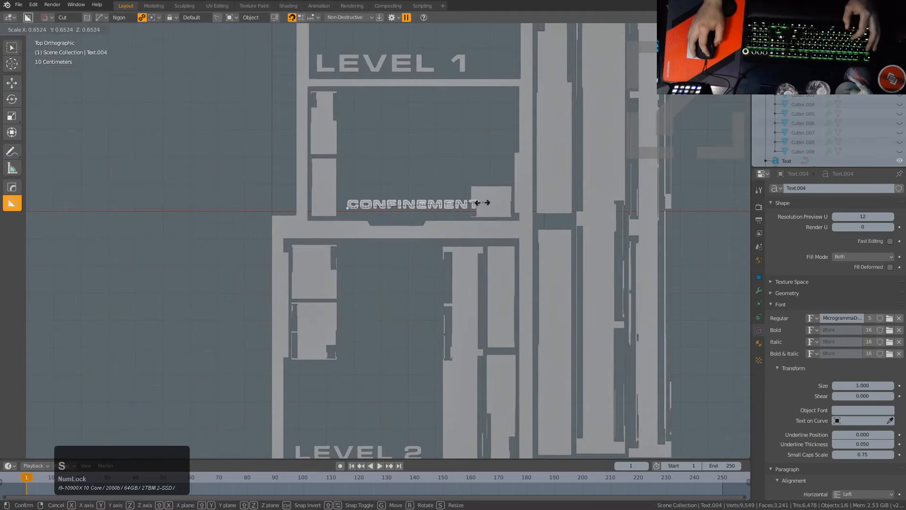
click(471, 204)
key(g)
click(468, 210)
key(s)
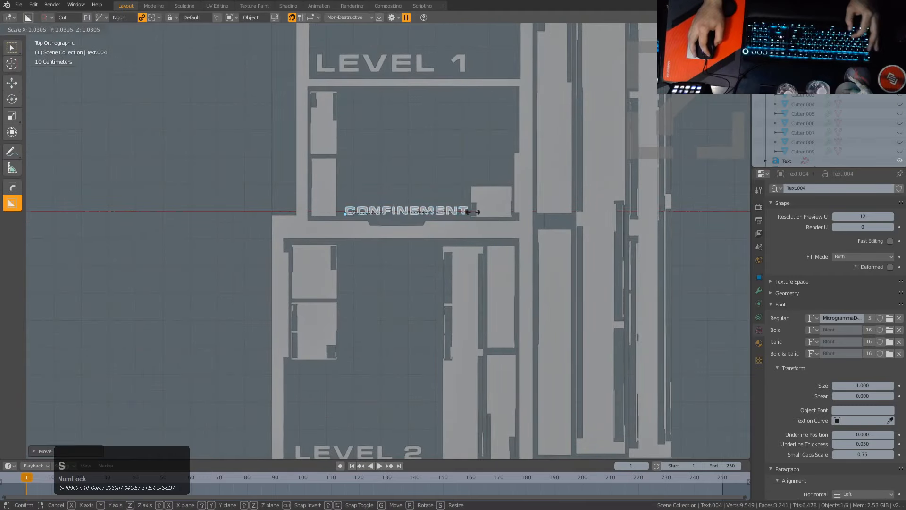
click(477, 218)
- Duplicate the CONFINEMENT text into the second column of the frame and replace the copy's content with 3
scroll(495, 222, down, 2)
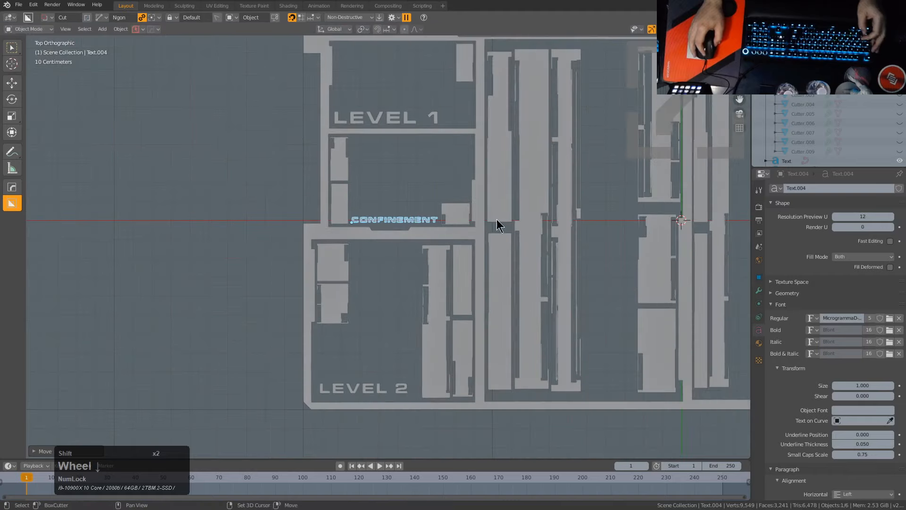
shift+middle_drag(495, 222, 307, 293)
key(shift+d)
click(521, 319)
shift+middle_drag(509, 327, 482, 267)
shift+middle_drag(465, 228, 455, 277)
key(Tab)
key(ctrl+a)
text(3)
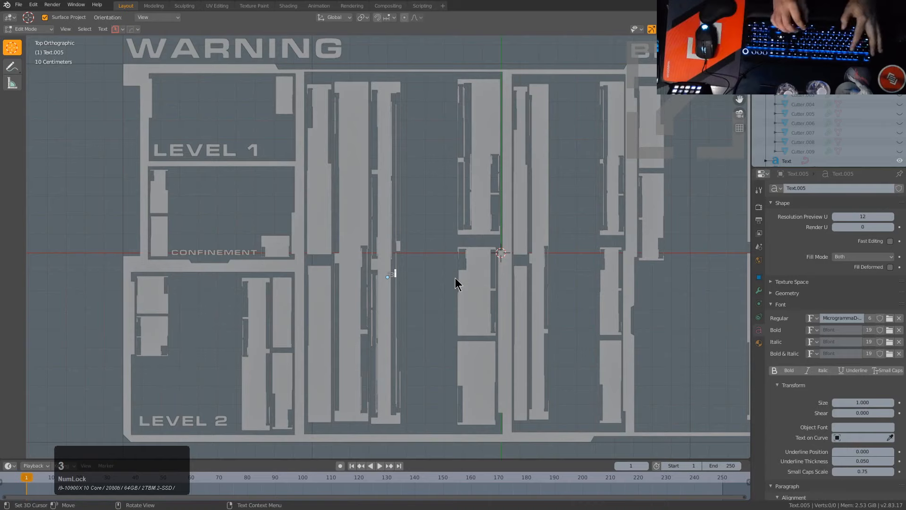
key(Tab)
- Enlarge the number 3 to fit the gap between the bars and move it to the top of the second column
click(451, 293)
key(s)
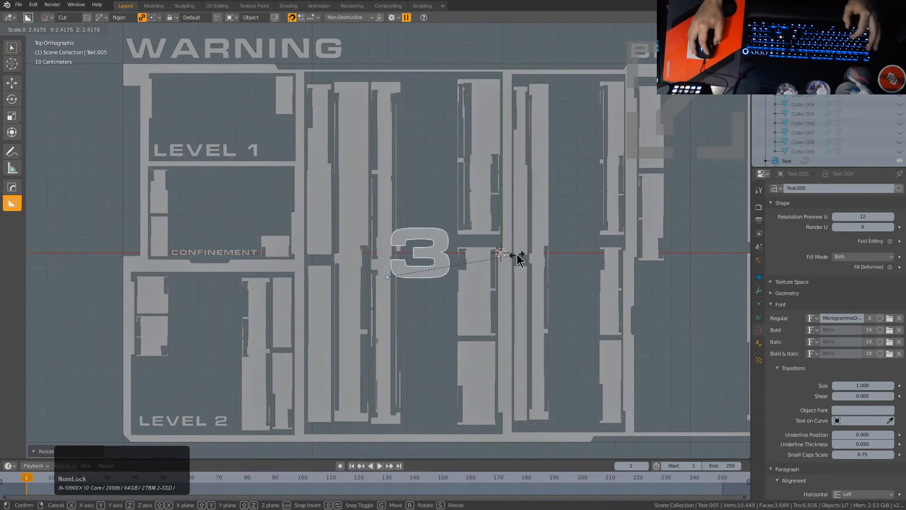
click(517, 258)
key(g)
click(534, 98)
key(s)
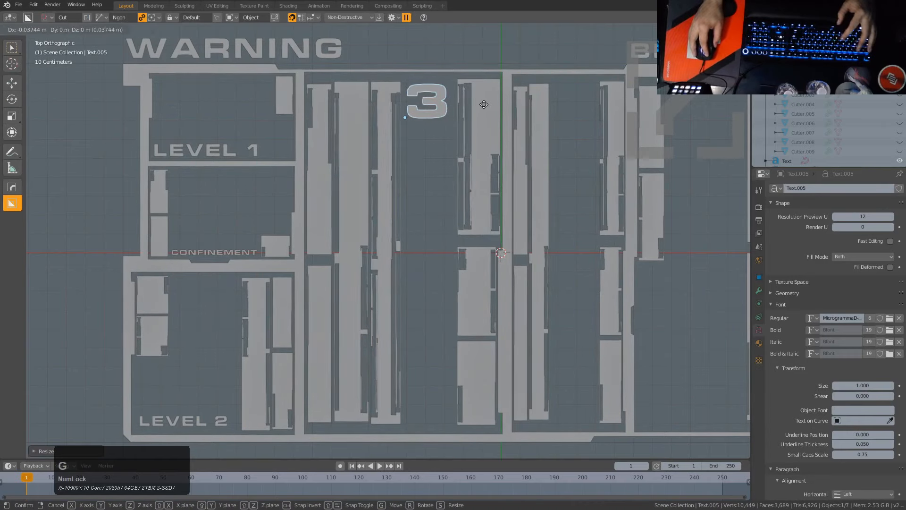
click(415, 115)
- Duplicate the number 3 to the bottom of the third column and change the copy to 7
key(shift+d)
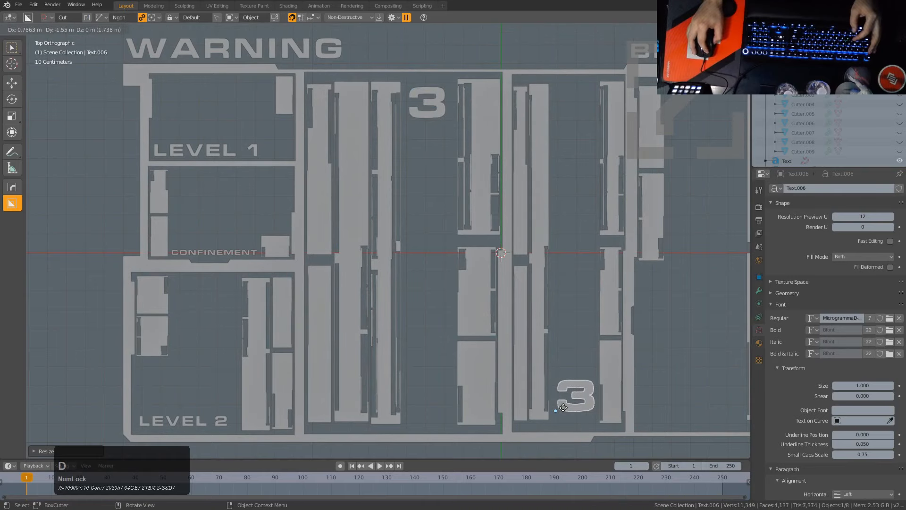
click(563, 408)
key(Tab)
key(BackSpace)
text(7)
key(Tab)
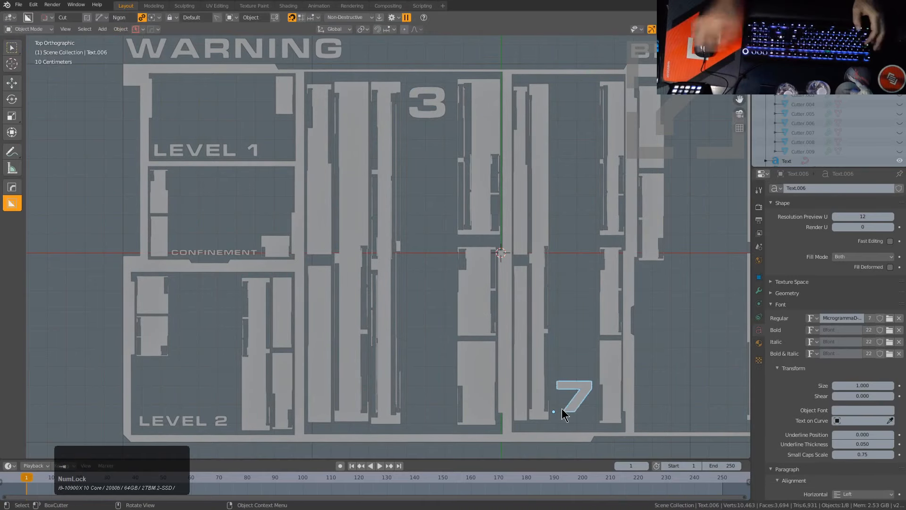
- Duplicate the number 7 to the top of the column below BREACH and change the copy to 8
scroll(566, 381, down, 1)
shift+middle_drag(567, 380, 425, 380)
key(shift+d)
click(538, 142)
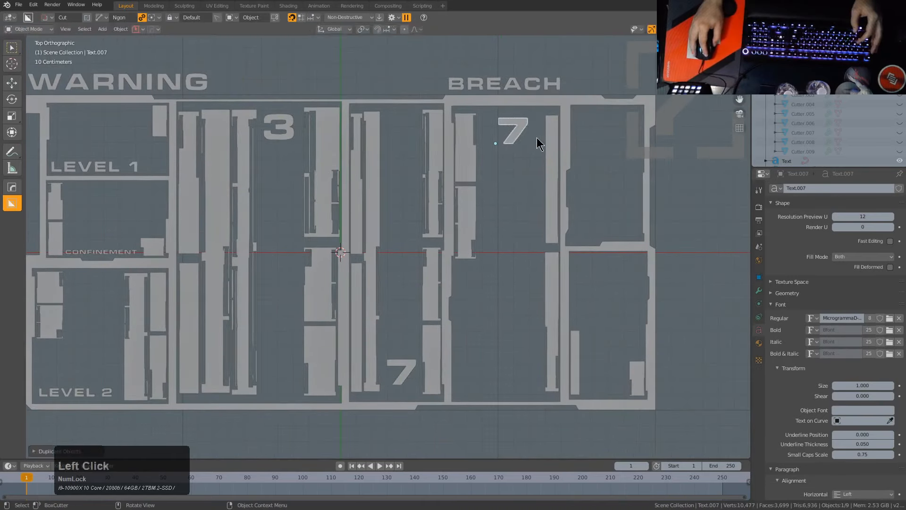
key(Tab)
key(BackSpace)
text(8)
key(Tab)
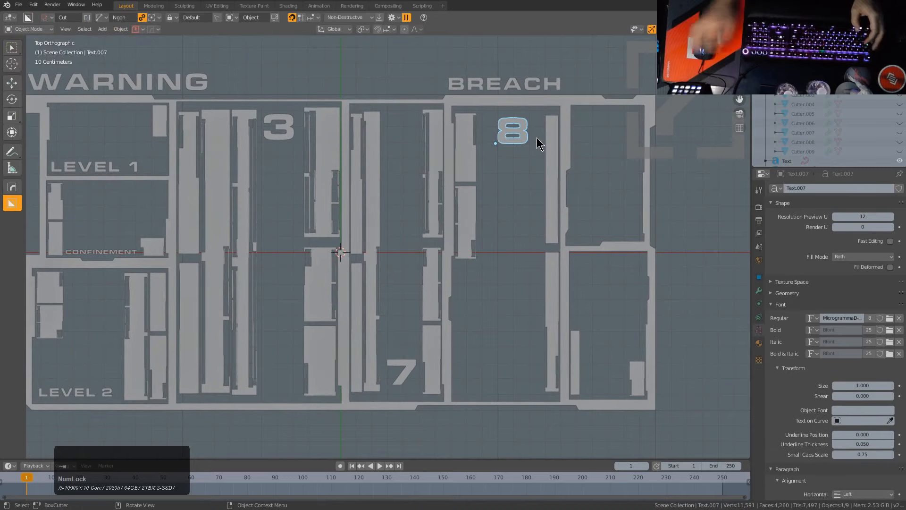
- Duplicate the number 8 into the upper-right compartment and replace the copy's content with 11
shift+middle_drag(536, 137, 461, 182)
key(shift+d)
click(559, 266)
key(Tab)
key(ctrl+a)
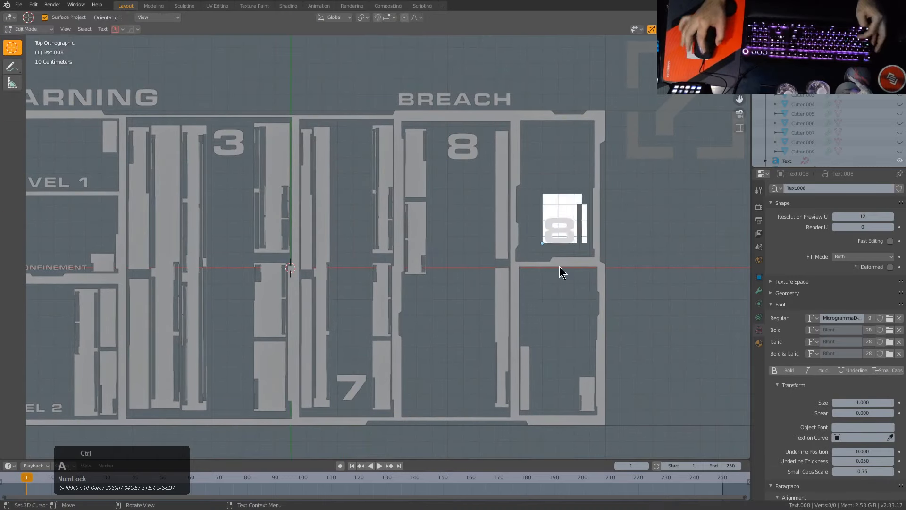
text(11)
key(Tab)
- Resize the number 11 to fit the upper-right compartment's width and move it to the compartment's top
key(s)
click(592, 265)
key(s)
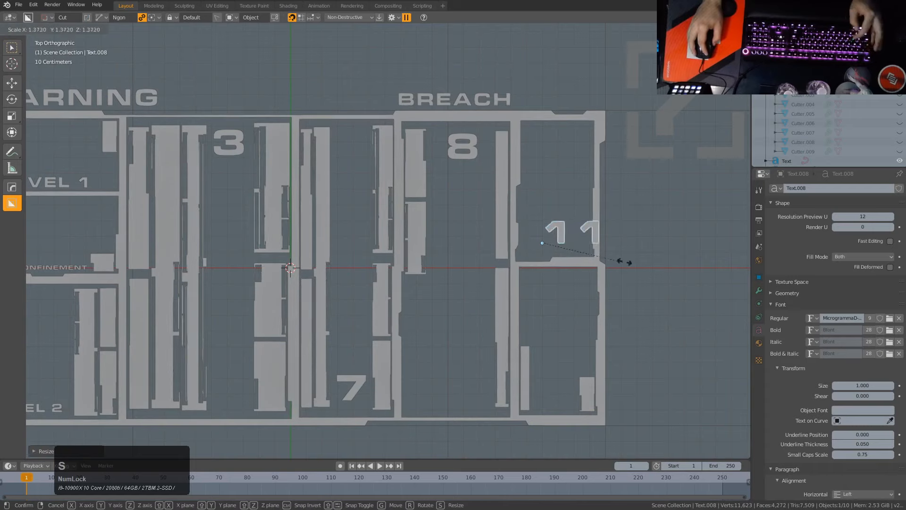
click(642, 257)
key(g)
key(x)
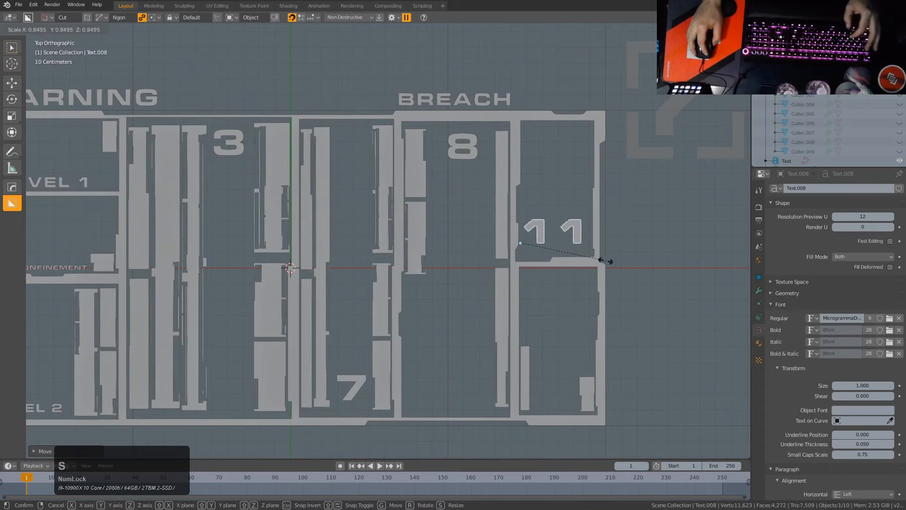
click(605, 261)
key(g)
click(610, 268)
key(g)
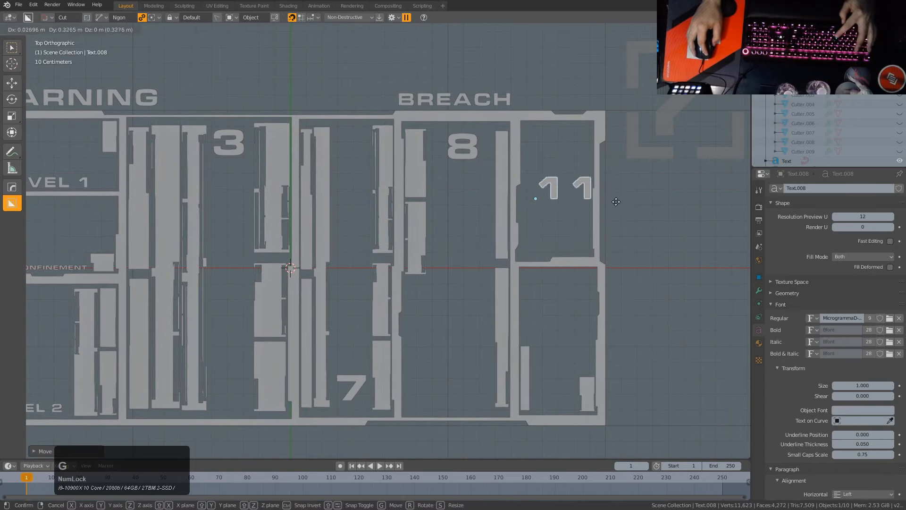
click(613, 156)
key(a)
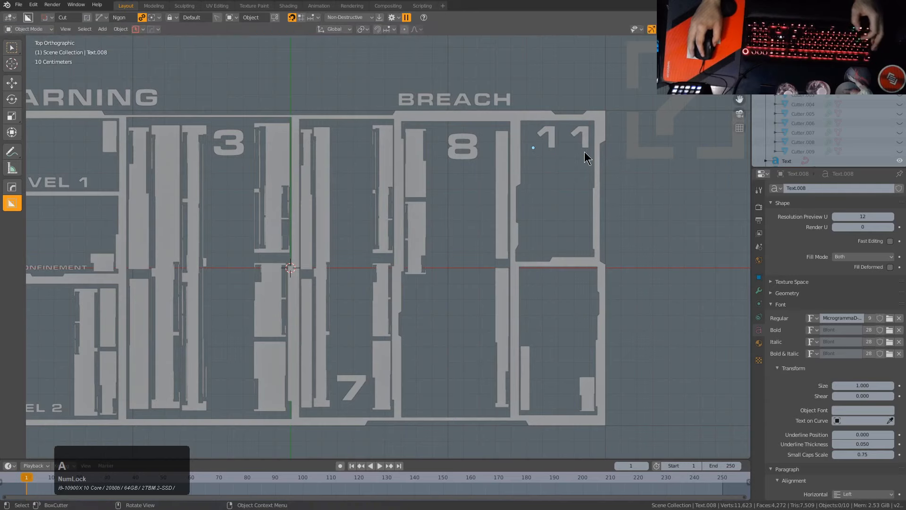
- Reduce the character spacing of the number 11 with the HOps Spacing operation
scroll(579, 156, down, 1)
shift+middle_drag(561, 173, 538, 203)
scroll(541, 186, up, 1)
right_click(572, 182)
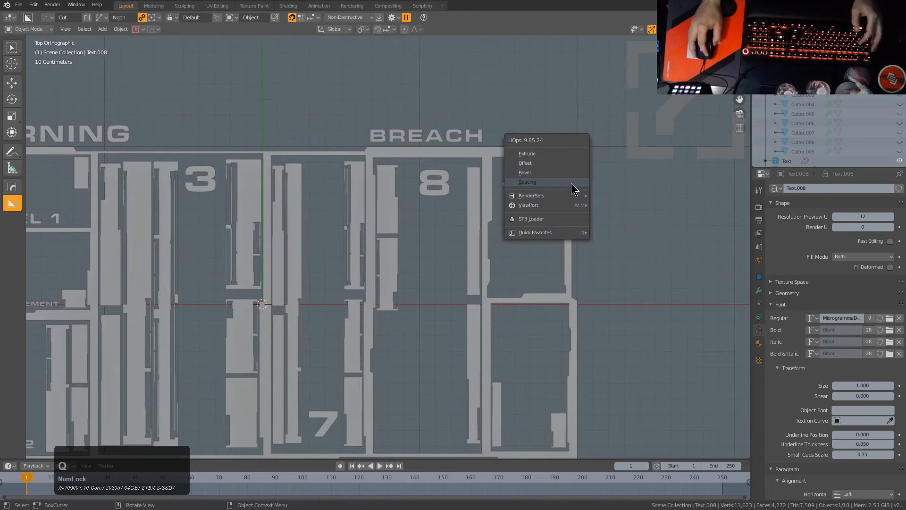
click(571, 183)
click(418, 172)
- Enlarge the number 11 and center it at the top of the upper-right compartment
key(s)
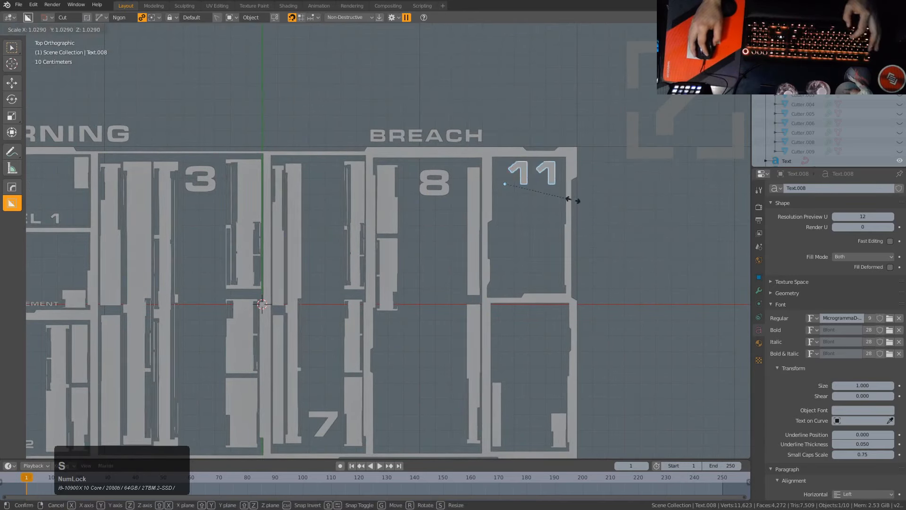
click(600, 202)
key(g)
click(582, 207)
key(s)
click(573, 207)
key(g)
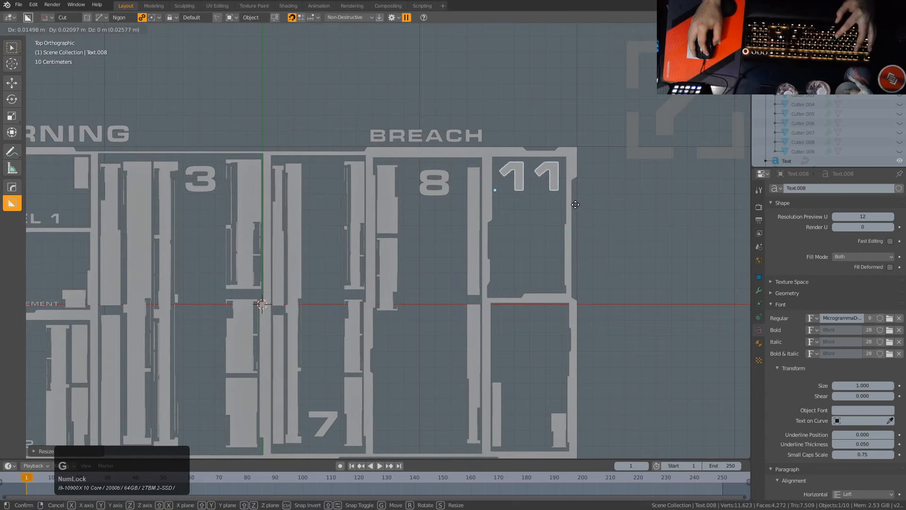
click(561, 209)
- Duplicate the number 11 to the top of the lower-right compartment and replace the copy's content with X
scroll(557, 213, down, 1)
shift+middle_drag(556, 216, 549, 155)
key(shift+d)
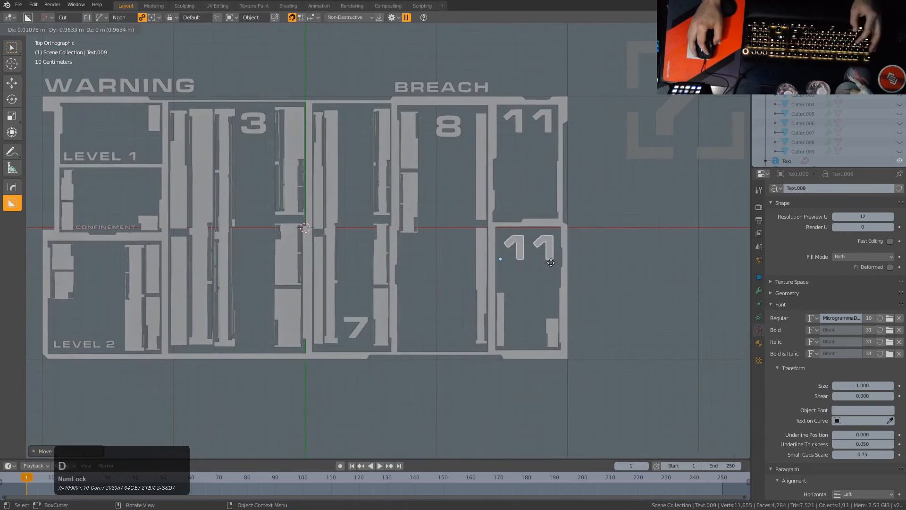
click(551, 262)
key(Tab)
key(ctrl+a)
text(X)
key(Tab)
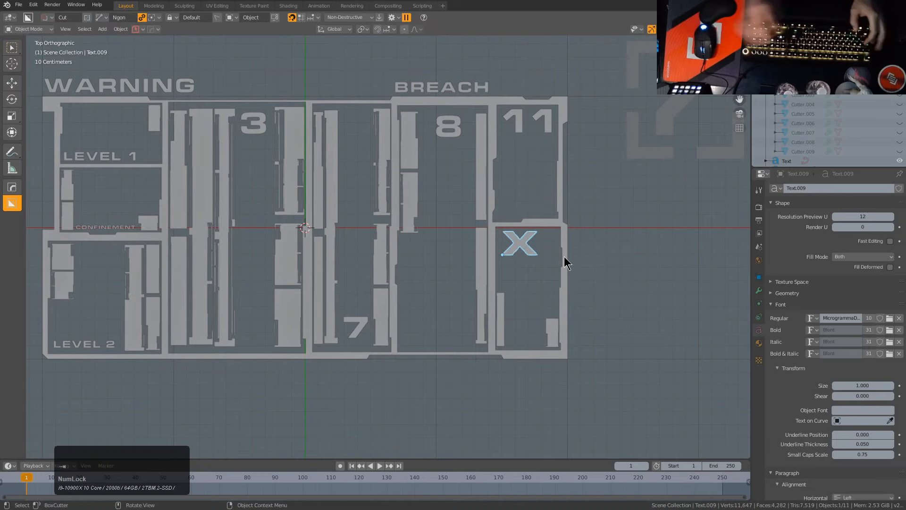
- Enlarge the X to nearly the lower-right compartment's width and center it at the compartment's top
key(s)
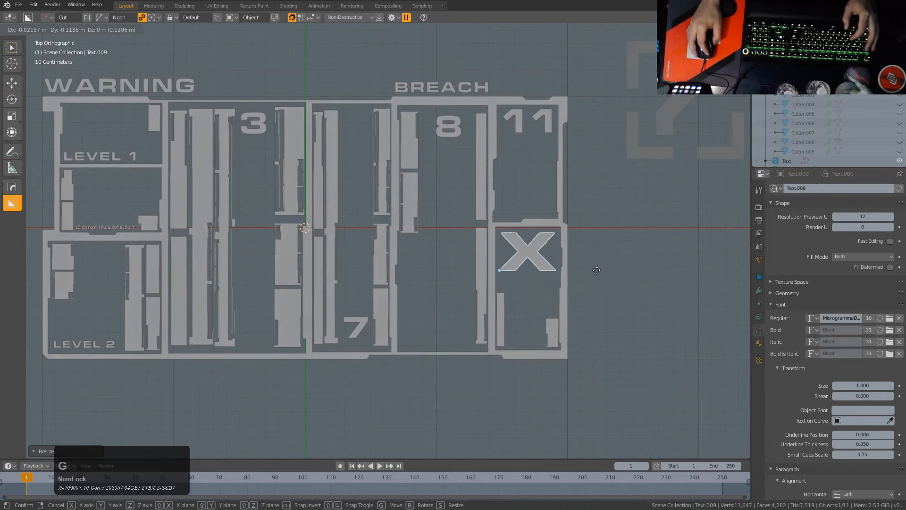
click(585, 262)
shift+scroll(415, 285, down, 2)
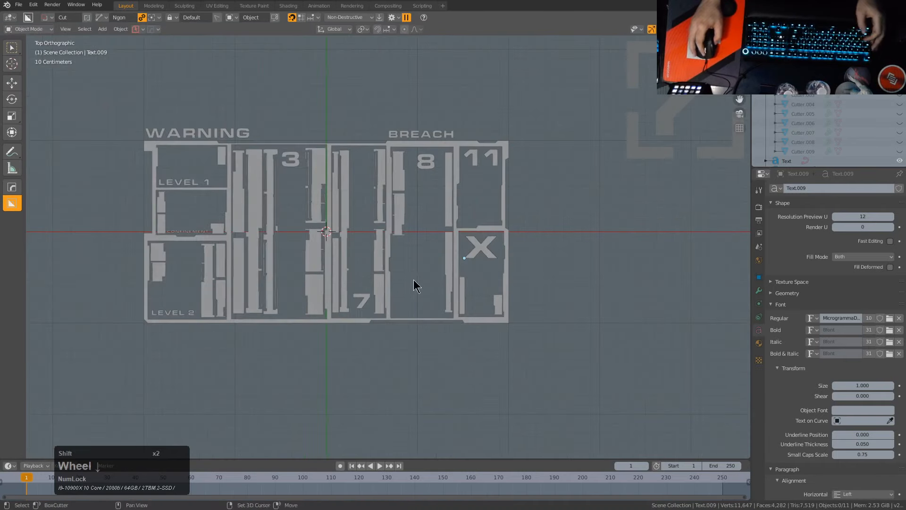
shift+middle_drag(413, 280, 480, 255)
scroll(480, 255, up, 1)
mouse_move(467, 221)
shift+middle_down()
mouse_move(472, 257)
mouse_move(487, 275)
shift+middle_up()
scroll(352, 188, up, 1)
shift+middle_drag(350, 188, 354, 188)
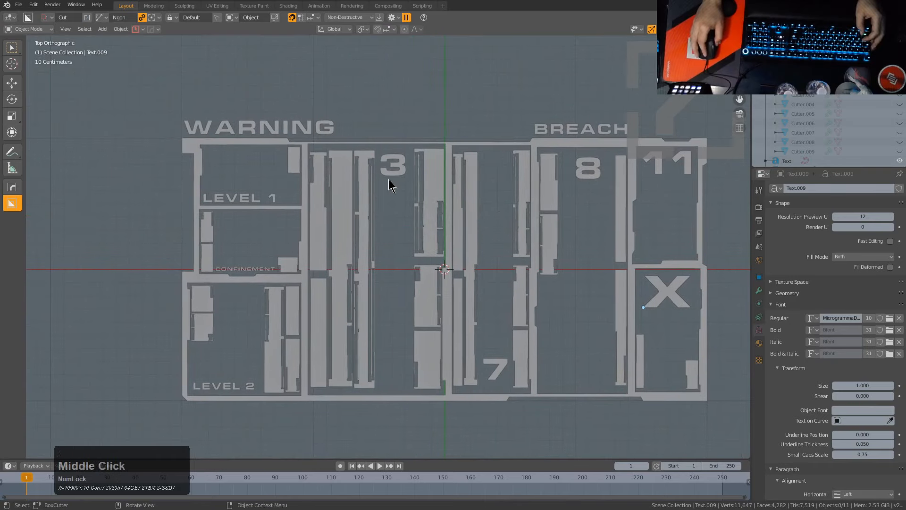
shift+middle_drag(493, 214, 447, 191)
scroll(417, 179, down, 1)
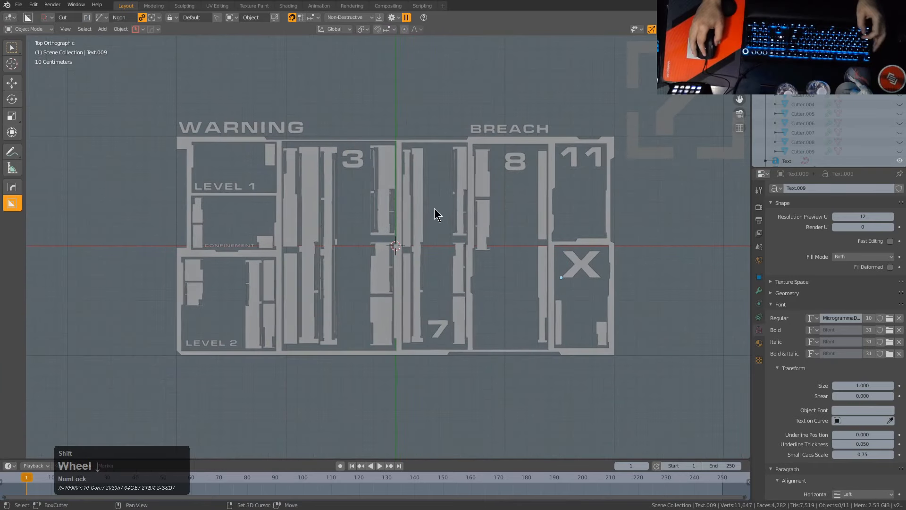
- Add a plane at the panel's center and scale it down into a flat, wide horizontal bar
key(shift+a)
click(444, 180)
click(470, 185)
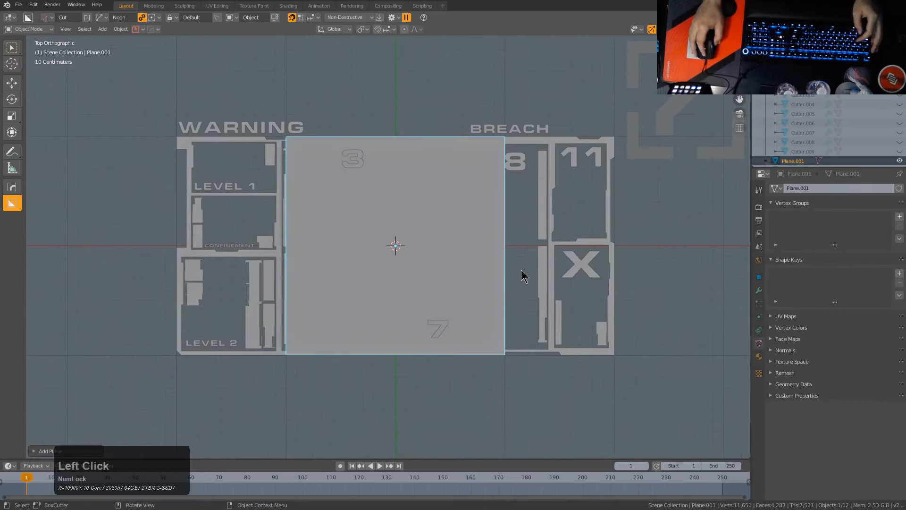
key(s)
key(x)
click(486, 259)
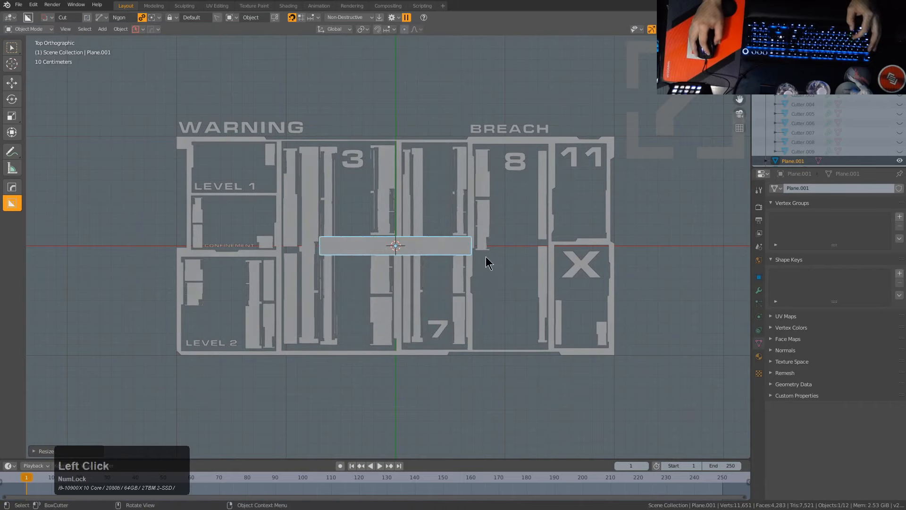
- Move the bar above the panel, into the free area between the WARNING and BREACH titles
key(KP_Decimal)
scroll(423, 257, down, 1)
shift+middle_drag(423, 257, 417, 332)
scroll(417, 333, down, 1)
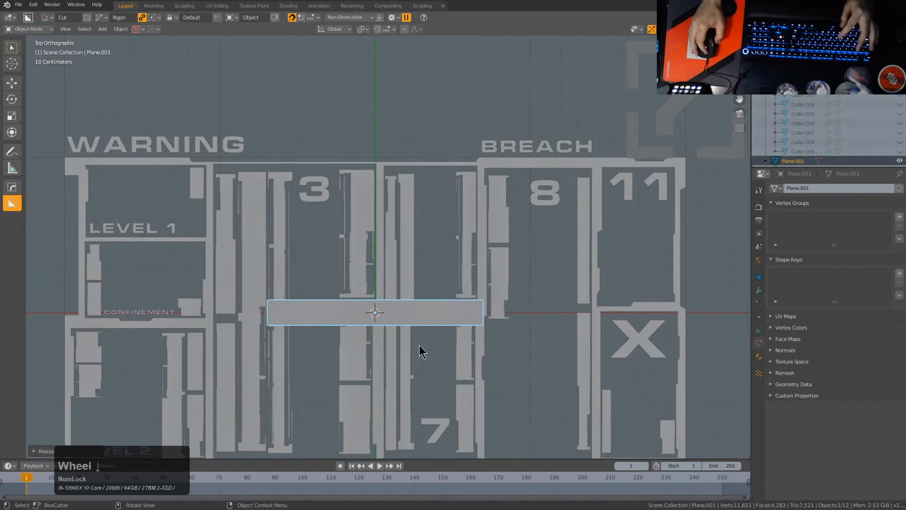
key(g)
click(431, 115)
scroll(471, 217, up, 4)
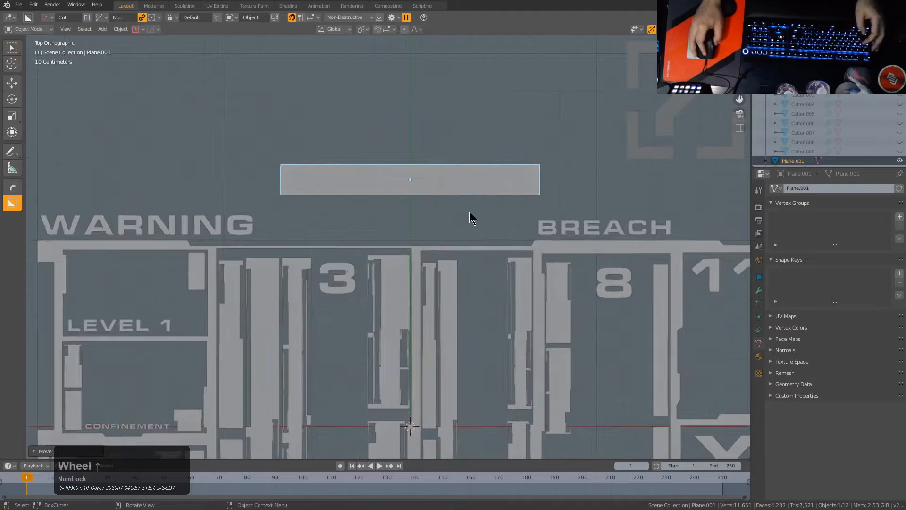
key(Tab)
shift+middle_drag(482, 209, 456, 261)
scroll(455, 262, up, 1)
key(i)
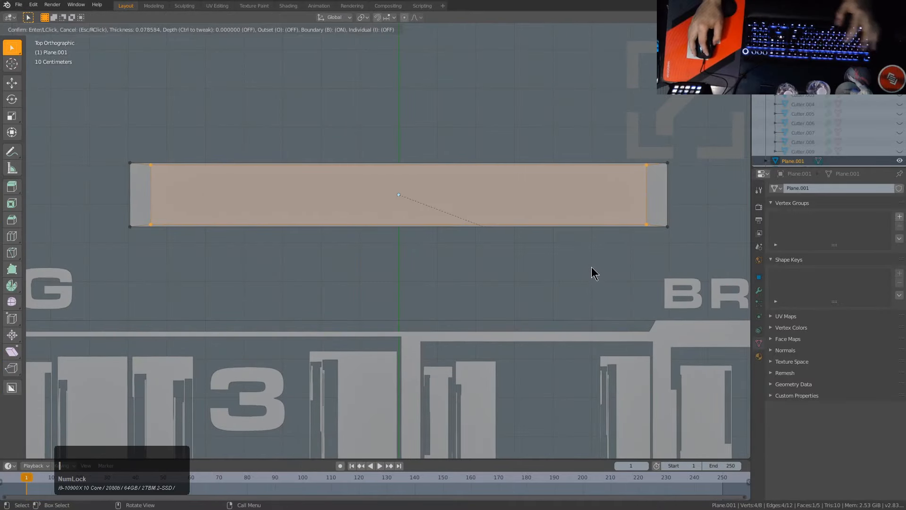
right_click(591, 262)
key(Tab)
- Apply the bar's scale and inset its face to form a thin, even border
key(Tab)
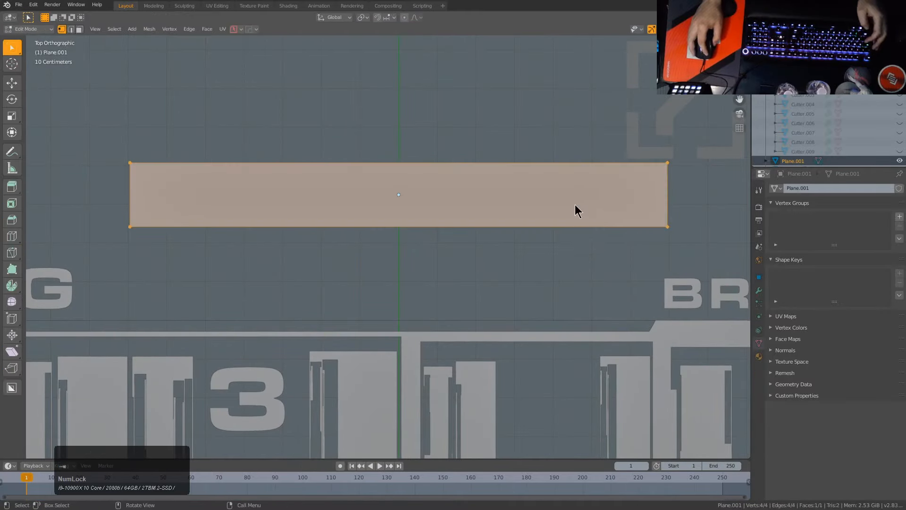
key(Tab)
key(ctrl+a)
click(547, 121)
key(Tab)
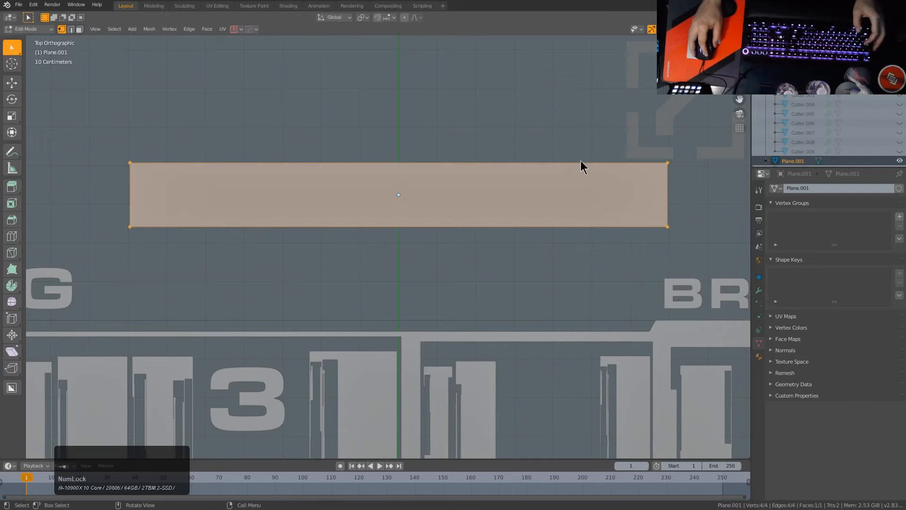
key(i)
click(646, 256)
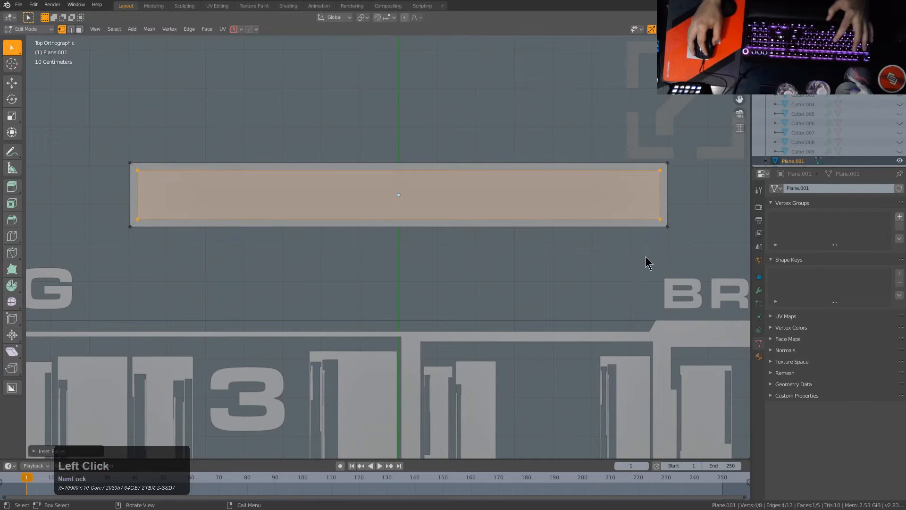
- Split the inner face from the border and scale it so a narrow, even gap separates it from the frame
key(y)
key(y)
key(s)
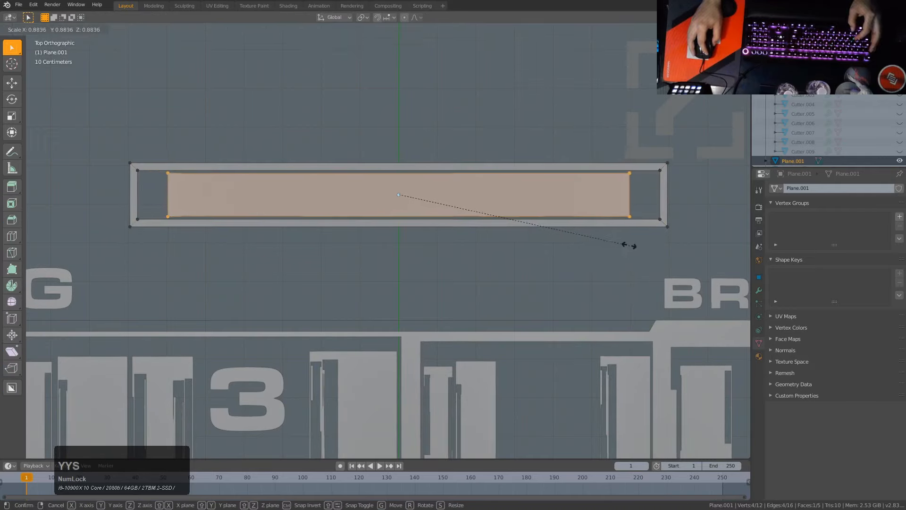
click(617, 240)
key(s)
key(x)
click(656, 247)
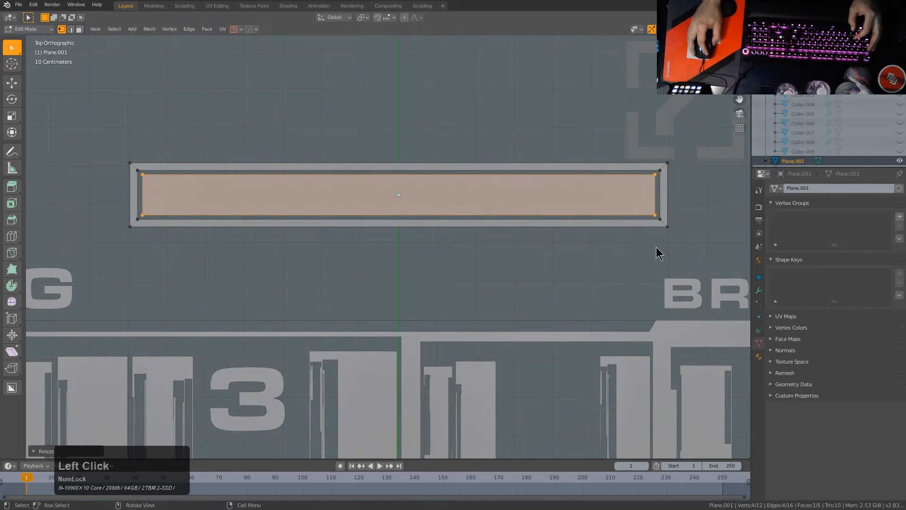
- Add a loop cut about three quarters along the inner face and delete the section at its right end
click(565, 186)
click(706, 198)
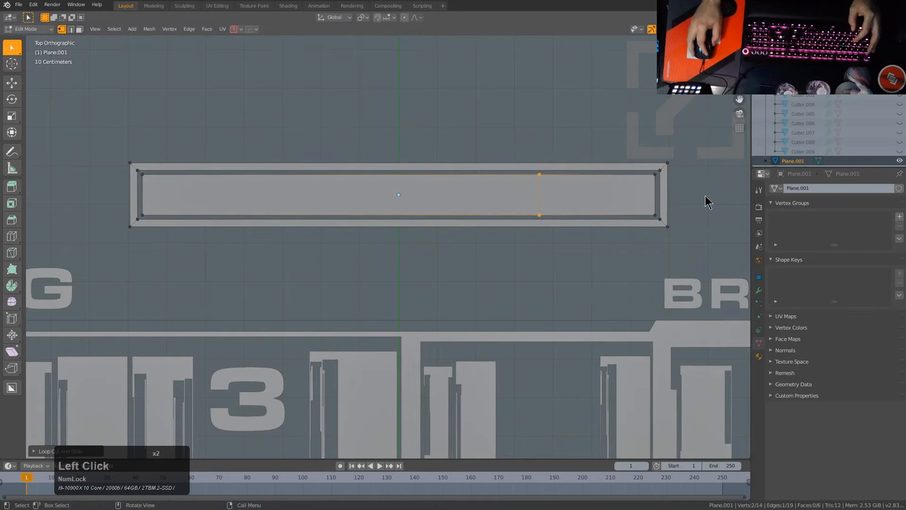
alt+click(651, 203)
key(x)
click(652, 201)
- Divide the inner strip into six segments with five loop cuts, bevel the cuts and delete the narrow faces between segments
scroll(367, 187, up, 4)
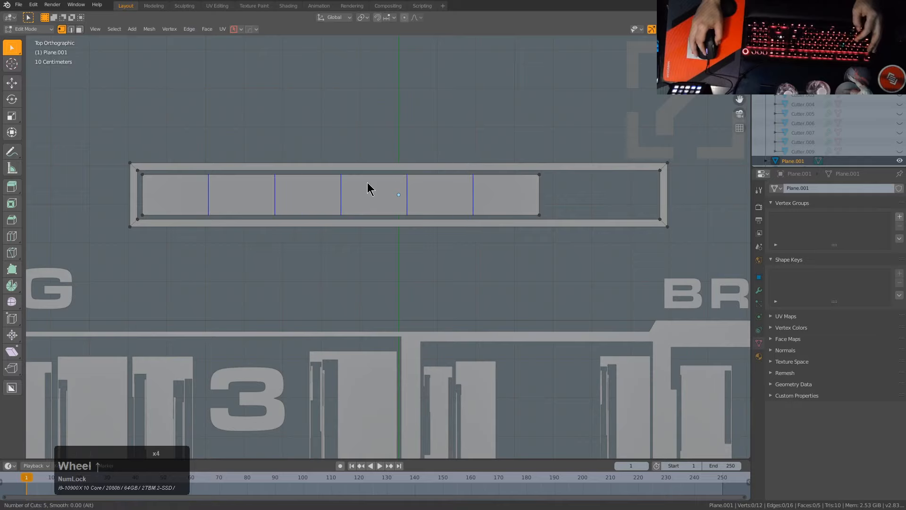
right_click(411, 215)
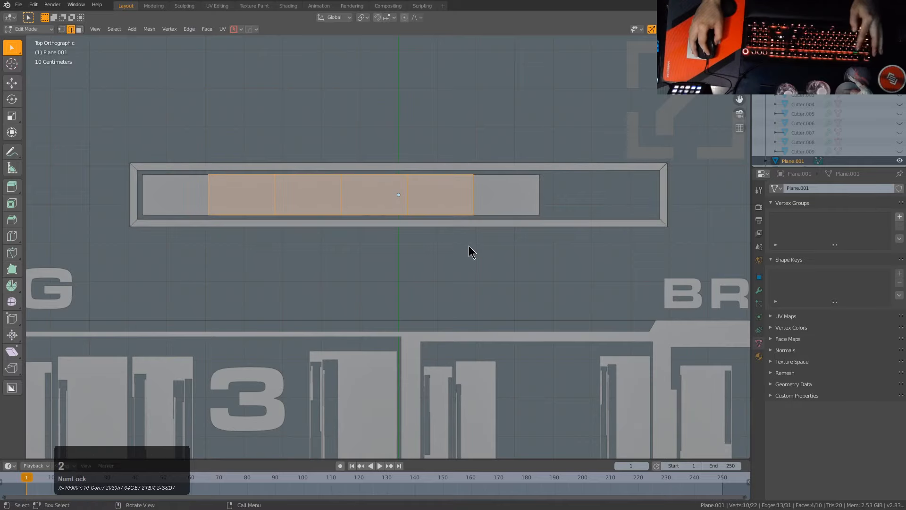
key(ctrl+b)
click(477, 234)
key(x)
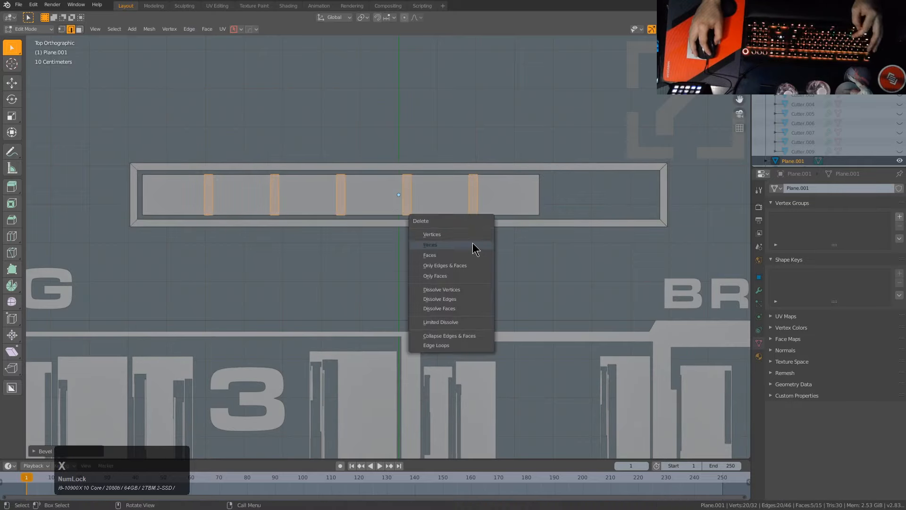
click(472, 253)
key(Tab)
- Scale the segmented progress bar down and place it between the WARNING and BREACH titles, just above the frame
scroll(472, 239, down, 6)
shift+middle_drag(461, 249, 485, 176)
scroll(481, 168, up, 2)
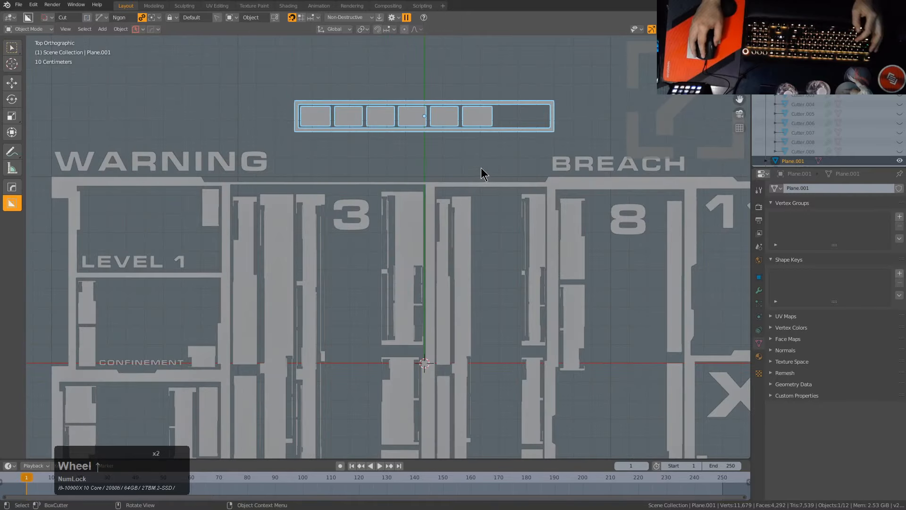
scroll(481, 168, down, 1)
key(g)
click(472, 183)
key(s)
click(488, 192)
key(g)
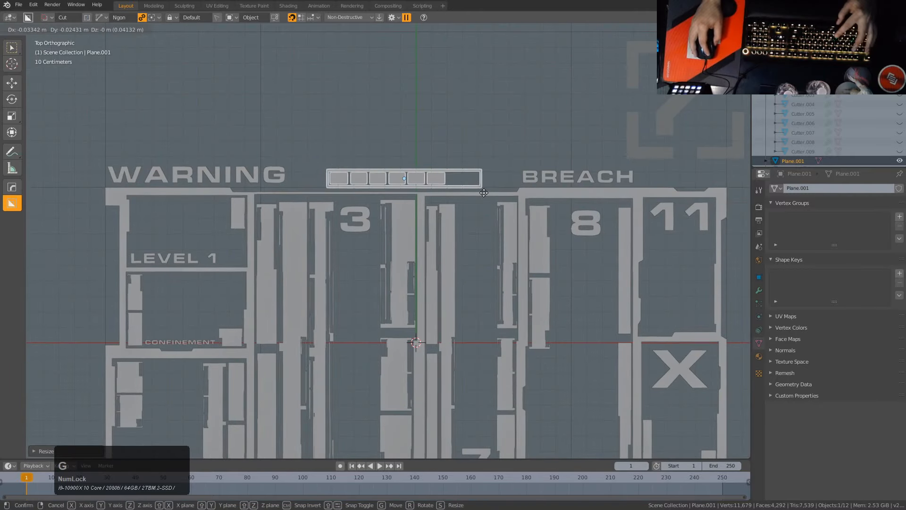
click(478, 189)
- Duplicate the progress bar to the top of the LEVEL 1 compartment and scale the copy to about half size
shift+middle_drag(474, 189, 490, 133)
key(shift+d)
click(310, 172)
key(s)
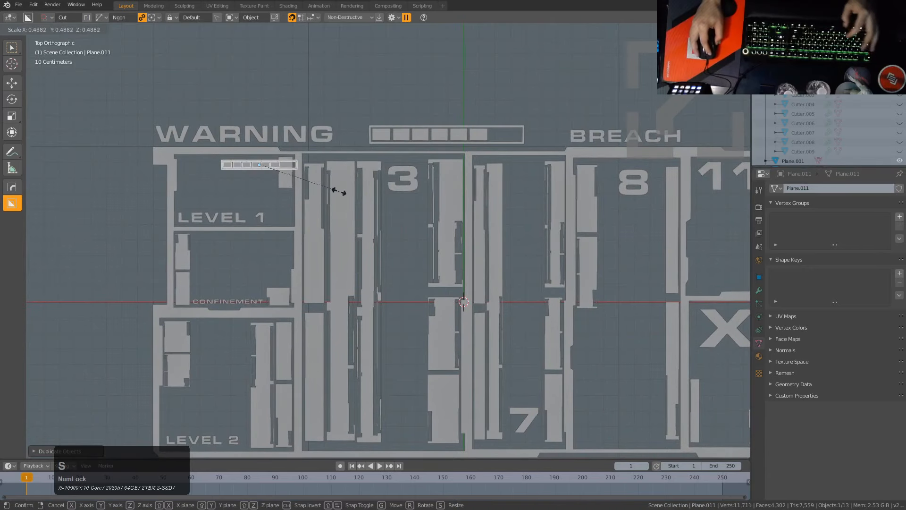
click(303, 189)
- Duplicate the small progress bar into the LEVEL 2 compartment, shrink the copy and position it at the compartment's top
shift+middle_drag(264, 174, 343, 92)
key(shift+d)
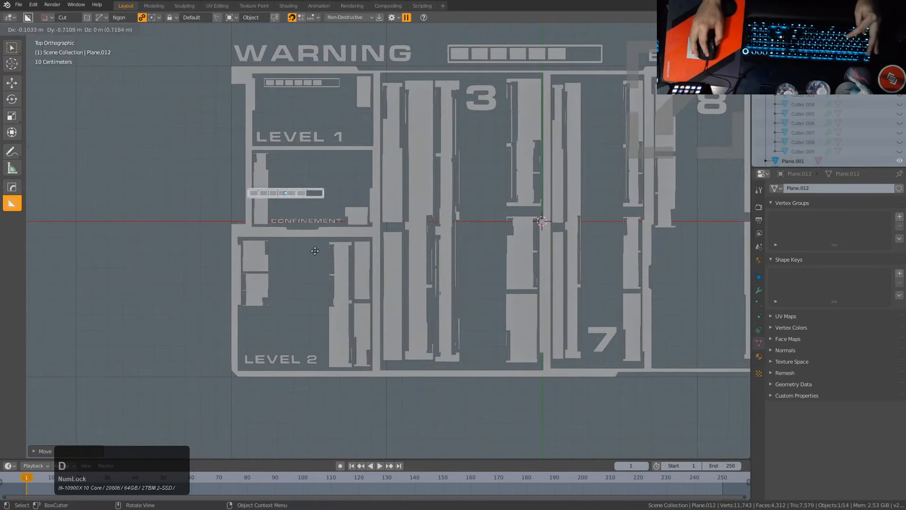
click(316, 337)
key(g)
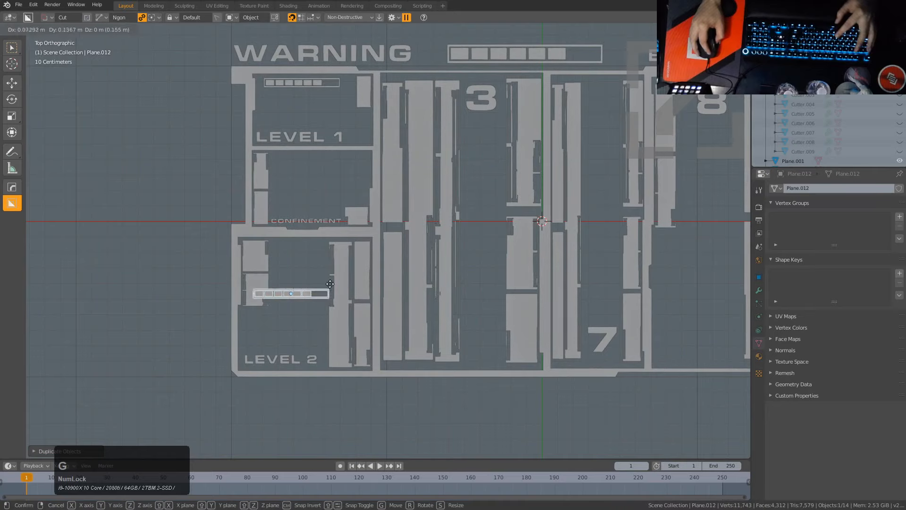
click(372, 265)
key(s)
click(351, 267)
click(339, 259)
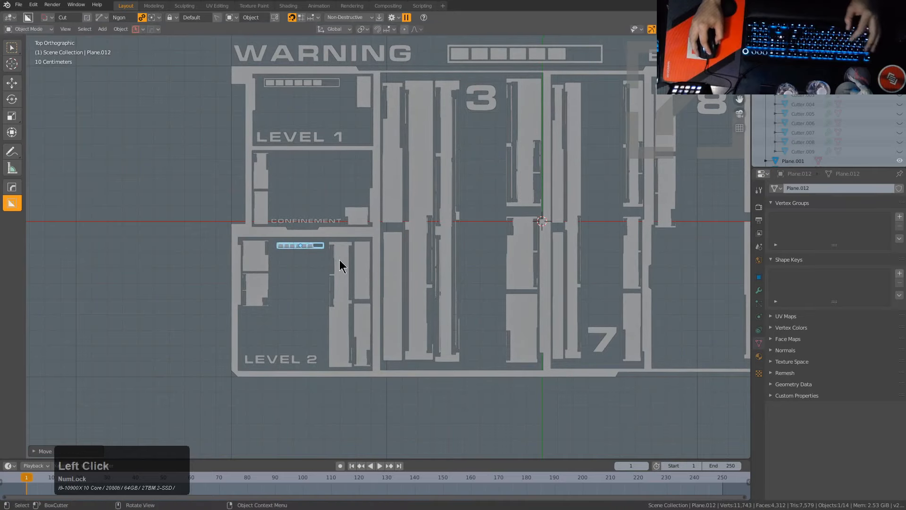
scroll(390, 261, up, 5)
key(g)
click(372, 261)
- Delete the last two filled segments of the progress bar in the LEVEL 2 compartment
key(Tab)
scroll(333, 265, up, 3)
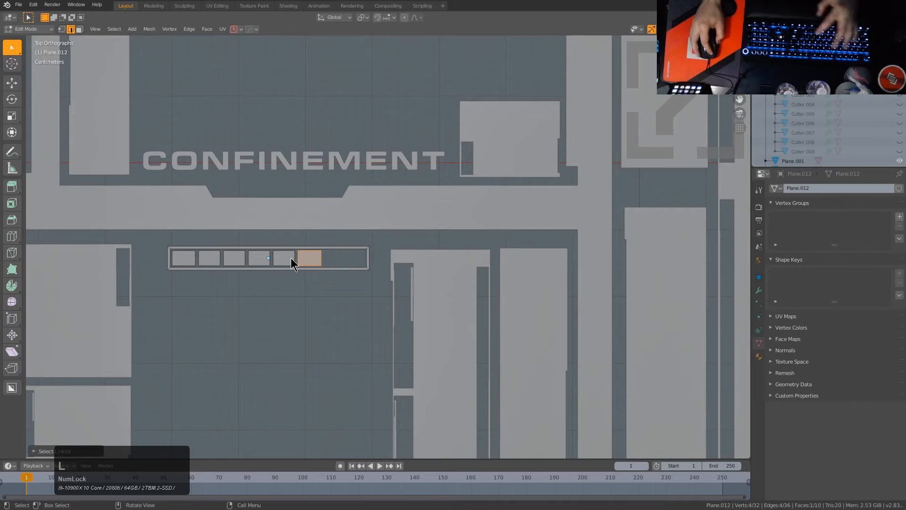
key(l)
key(x)
click(289, 234)
key(Tab)
scroll(322, 243, down, 4)
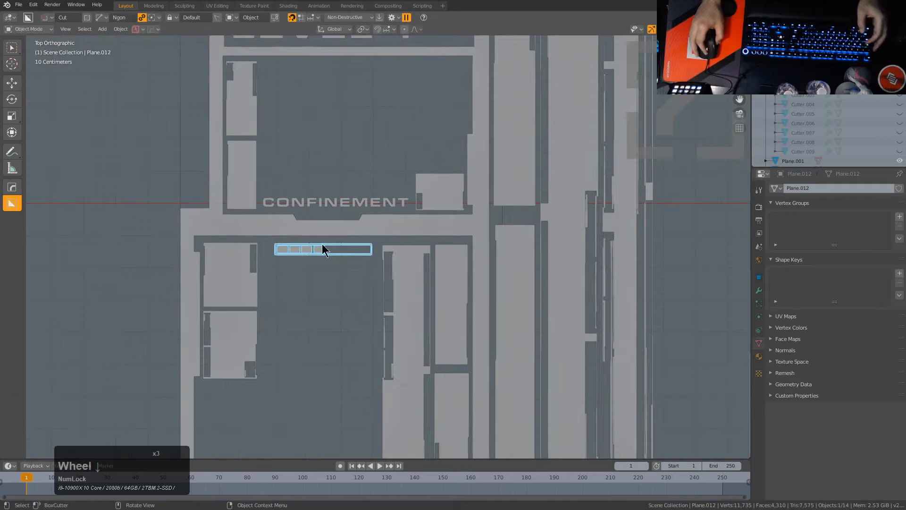
- Duplicate the LEVEL 2 progress bar and move the copy to just below the number 3
scroll(322, 243, down, 2)
shift+middle_drag(421, 264, 277, 258)
key(shift+d)
click(545, 348)
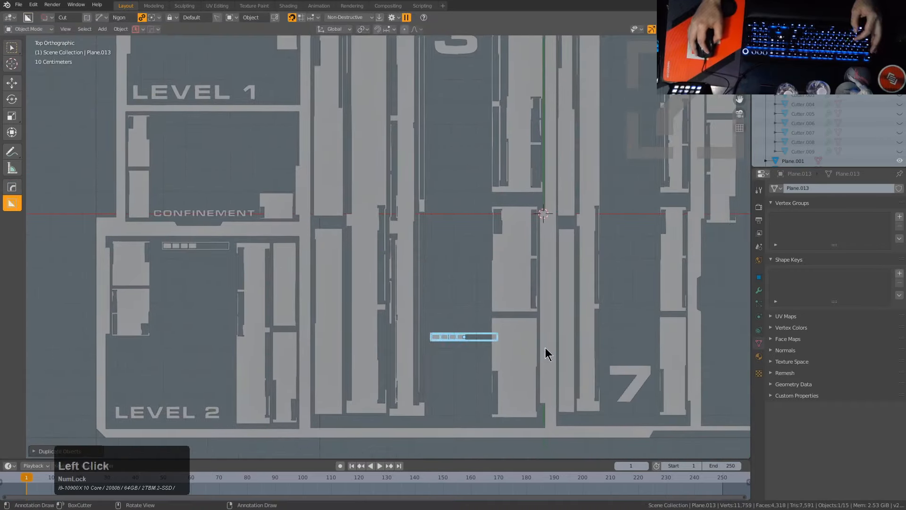
shift+middle_drag(518, 253, 497, 353)
key(g)
click(504, 209)
- Shrink the copied bar to about the number 3's width and align it directly beneath the number
scroll(504, 209, up, 3)
key(s)
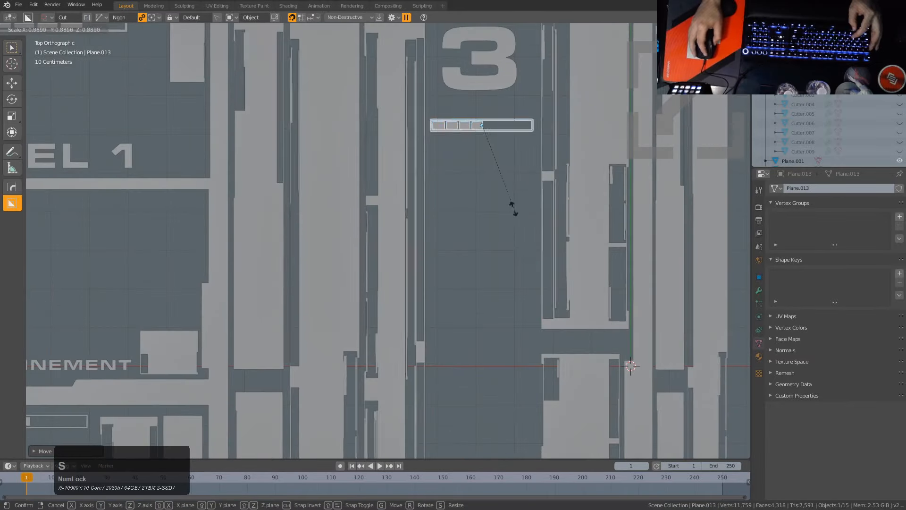
click(504, 193)
key(g)
click(507, 182)
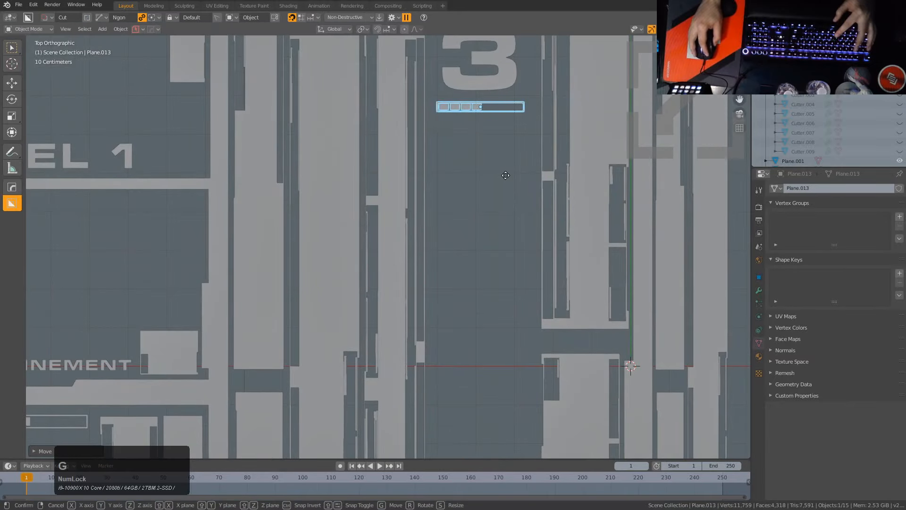
- Delete the last filled segment of the progress bar under the number 3
shift+middle_drag(509, 172, 457, 243)
scroll(457, 242, up, 4)
key(Tab)
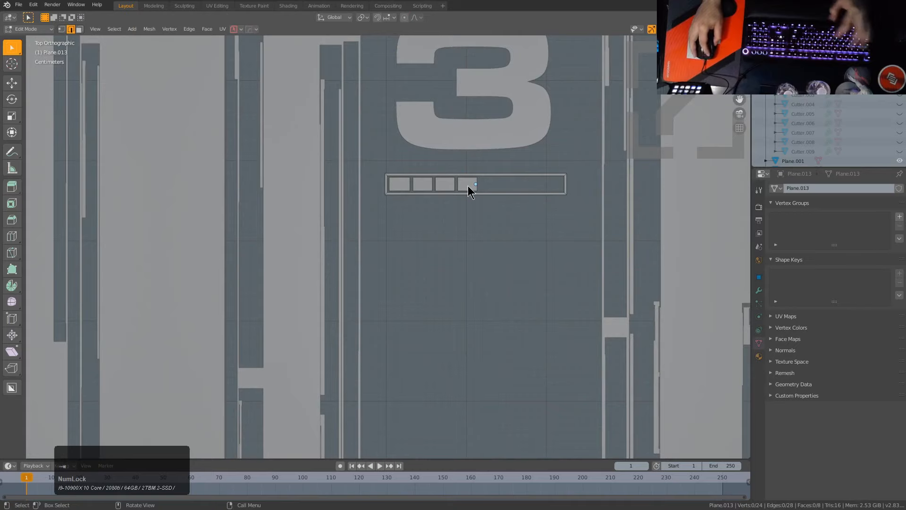
key(l)
key(x)
click(469, 185)
key(Tab)
scroll(470, 195, down, 5)
- Duplicate the progress bar from under the number 3 and center the copy beneath the number 8
shift+middle_drag(463, 222, 379, 194)
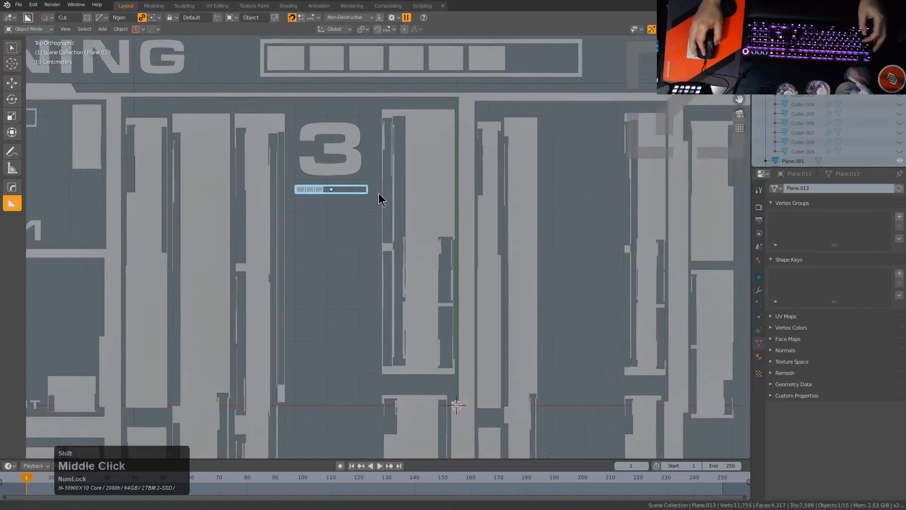
scroll(379, 194, down, 3)
shift+middle_drag(338, 228, 318, 152)
scroll(318, 152, down, 2)
key(shift+d)
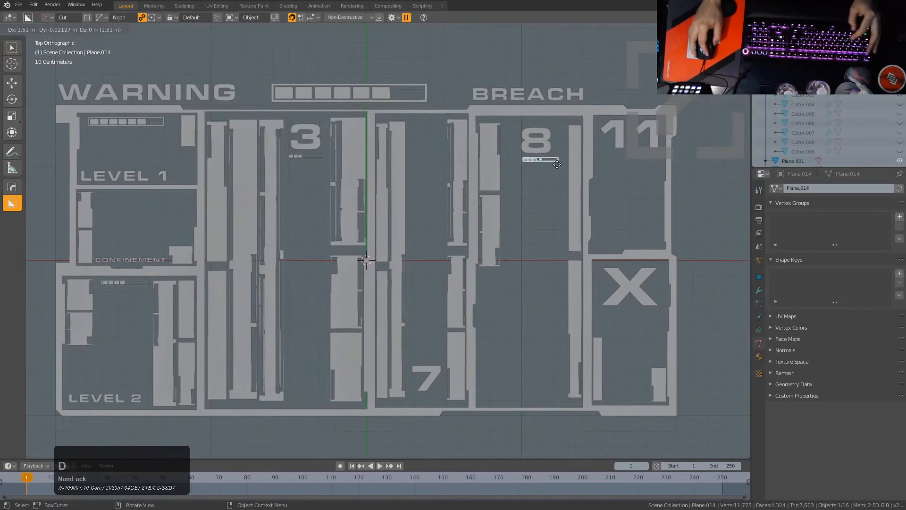
click(551, 167)
key(g)
click(553, 169)
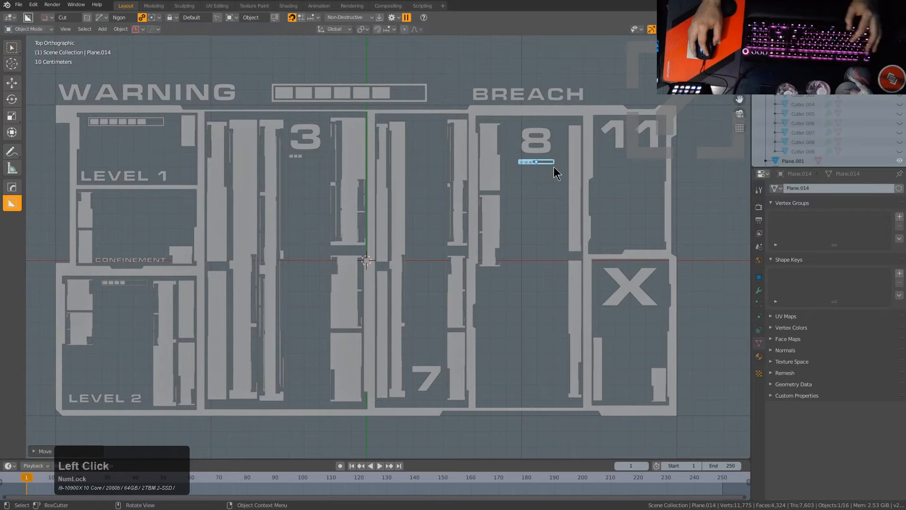
- Duplicate the number 8's progress bar along the X axis to beneath the number 11
shift+middle_drag(553, 169, 385, 170)
scroll(543, 208, up, 1)
key(shift+d)
key(x)
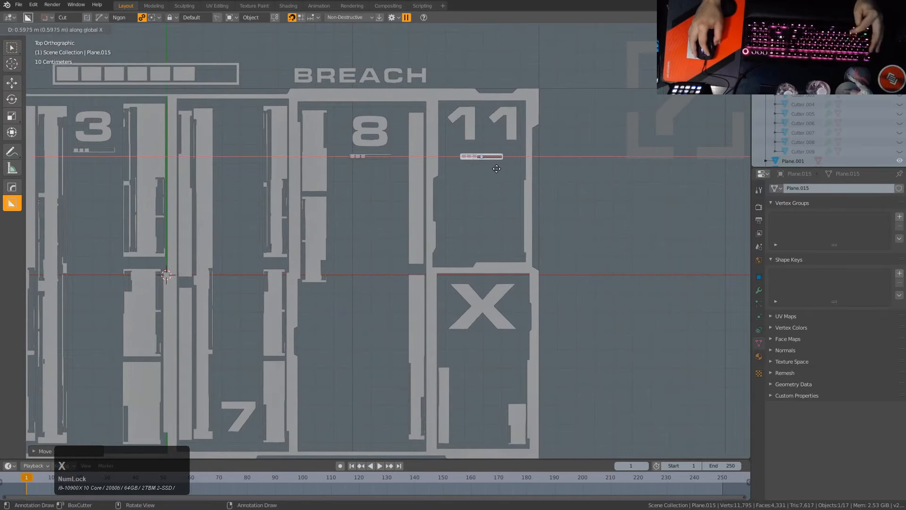
click(497, 168)
- Delete the third filled segment of the progress bar under the number 11
key(q)
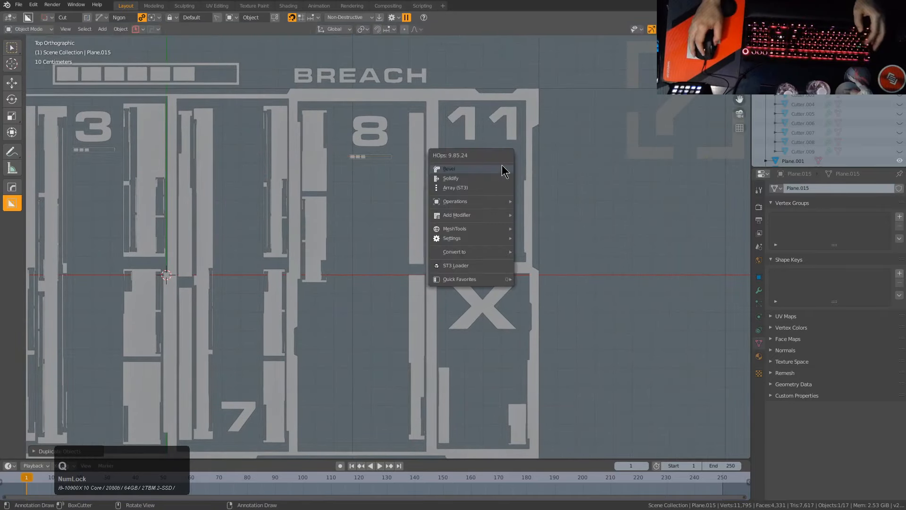
scroll(502, 165, up, 2)
key(Tab)
shift+middle_drag(471, 192, 468, 229)
scroll(486, 185, up, 5)
key(alt+a)
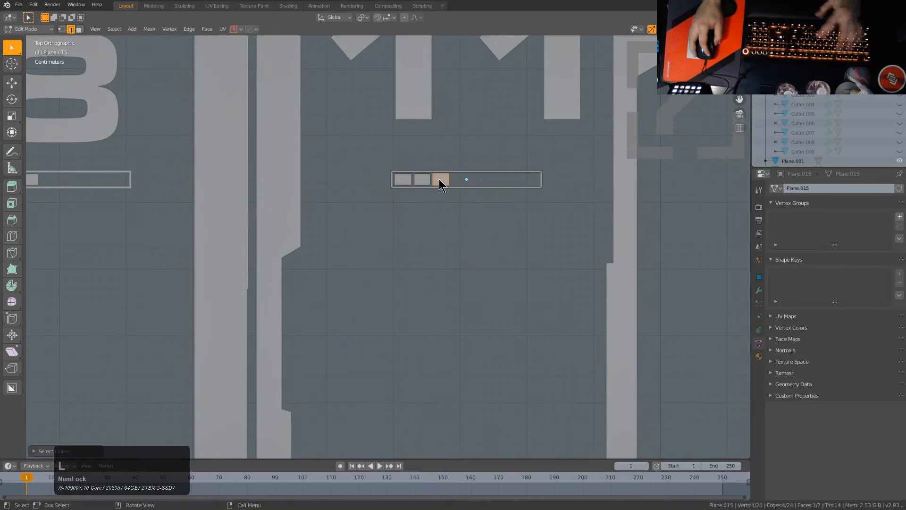
key(x)
click(434, 180)
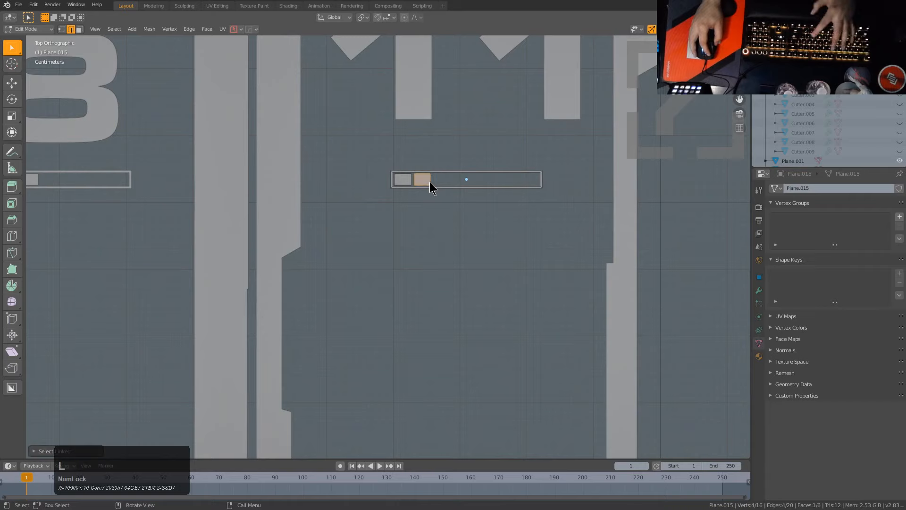
scroll(485, 190, down, 7)
key(Tab)
- Duplicate the number 11's progress bar to beneath the large X and center it along the X axis
shift+middle_drag(455, 238, 448, 143)
key(shift+d)
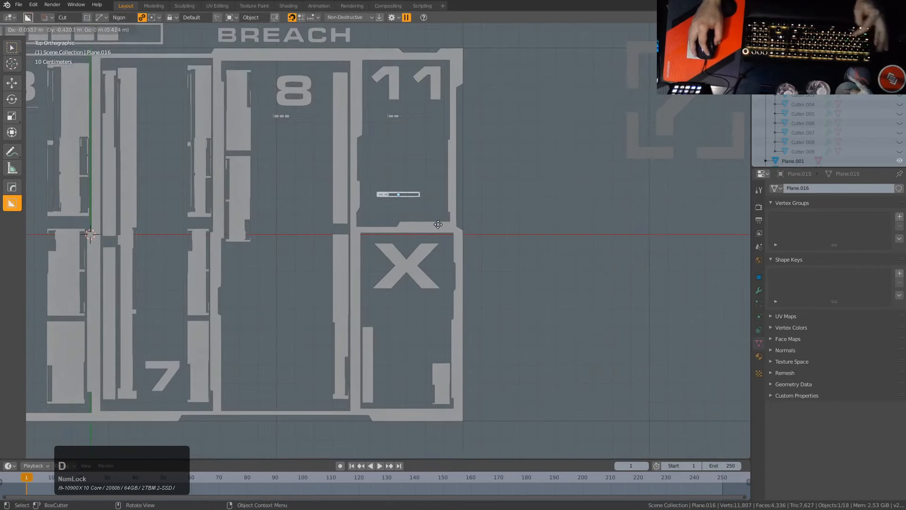
click(432, 327)
scroll(512, 303, up, 5)
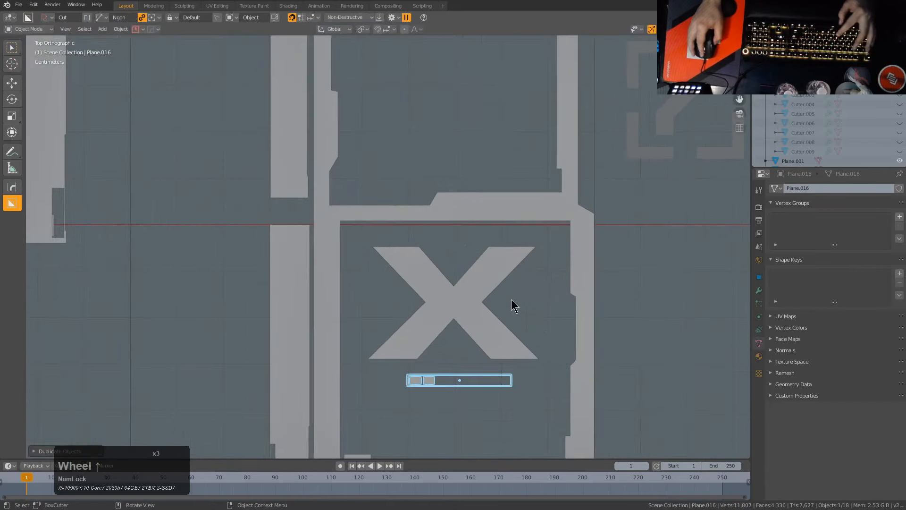
key(g)
key(x)
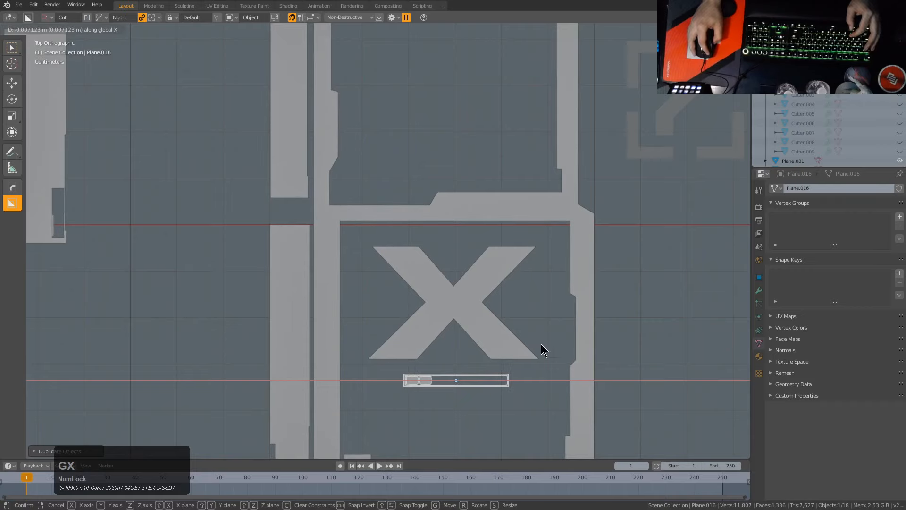
click(541, 345)
- Delete the second filled segment of the progress bar under the large X
key(Tab)
key(x)
click(475, 356)
key(Tab)
- Add a plane at the panel's center, enlarge it, and stretch it along X to extend slightly beyond the whole panel
scroll(472, 357, down, 3)
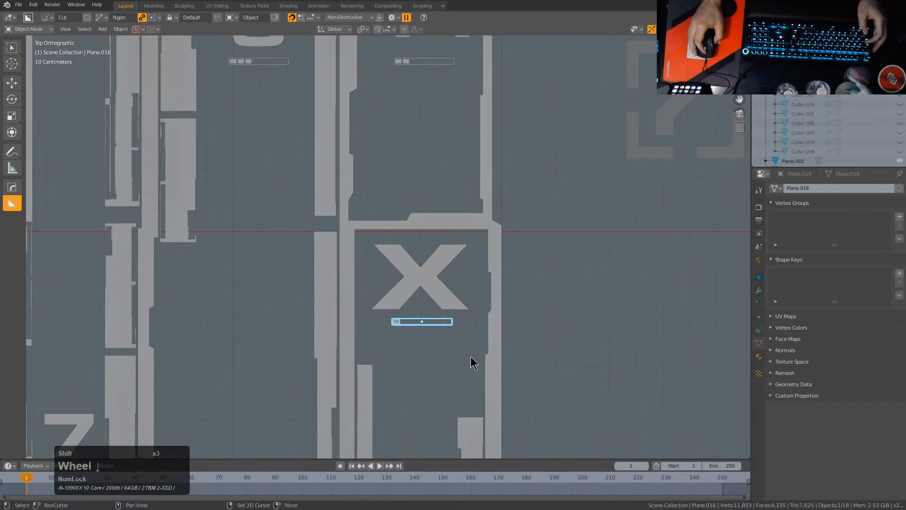
scroll(511, 253, down, 4)
scroll(388, 172, down, 3)
shift+middle_drag(388, 171, 566, 249)
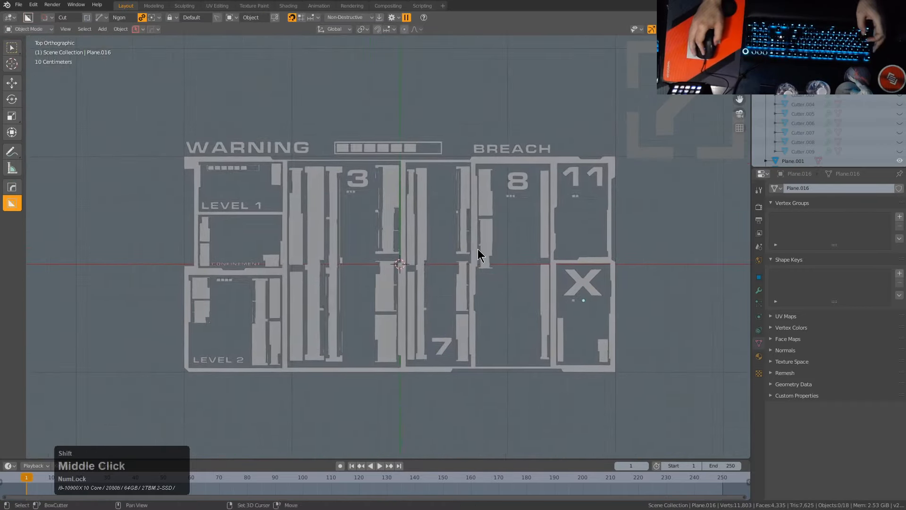
scroll(478, 243, up, 2)
shift+middle_drag(485, 232, 491, 223)
scroll(491, 222, down, 1)
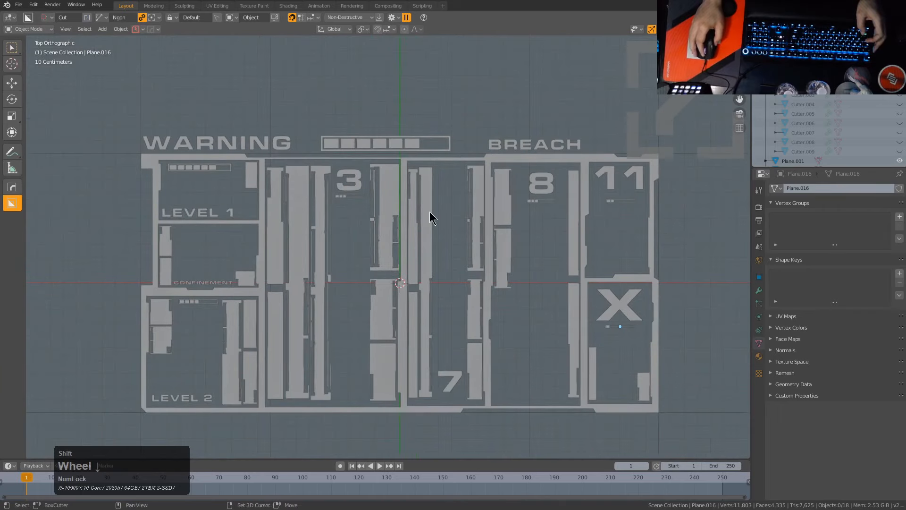
shift+scroll(429, 211, down, 1)
key(shift+a)
click(475, 205)
key(s)
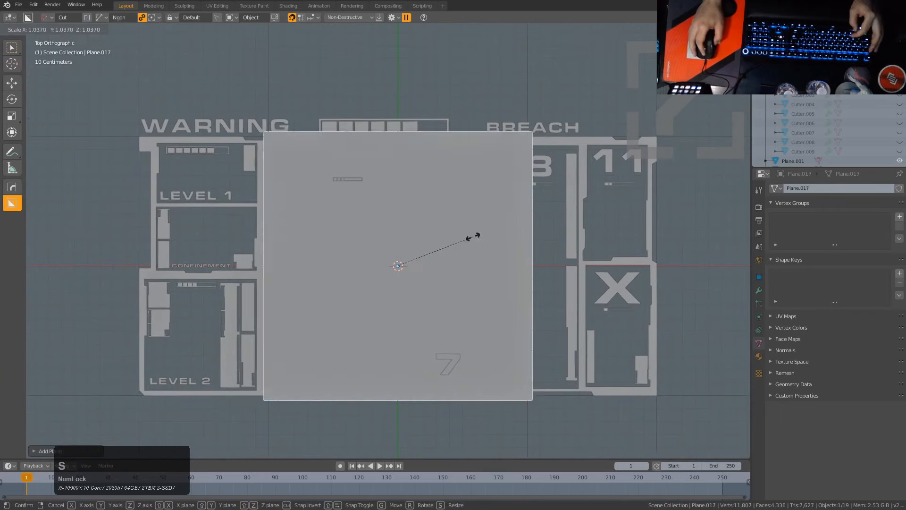
click(494, 249)
key(s)
key(x)
click(562, 253)
- With X-ray on, inset the plane's face to form a thin border and scale the inner face along Y to even it out
key(Tab)
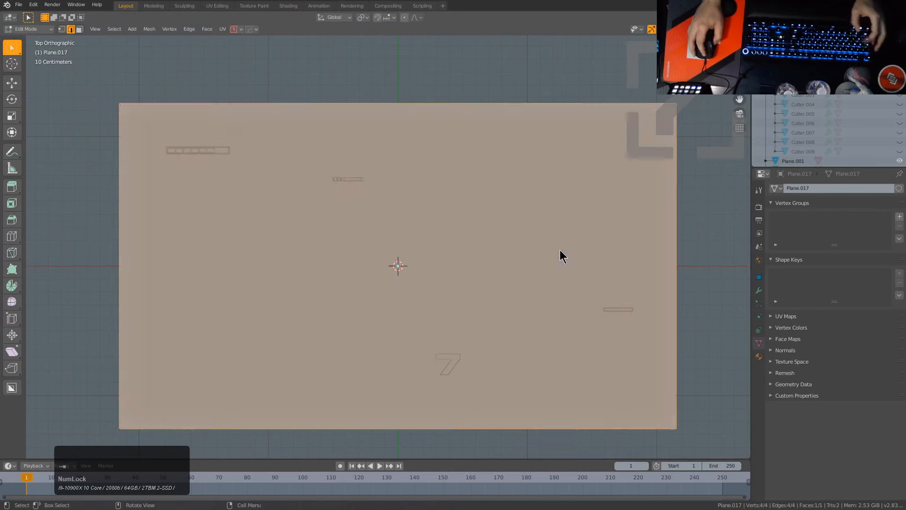
key(alt+z)
key(i)
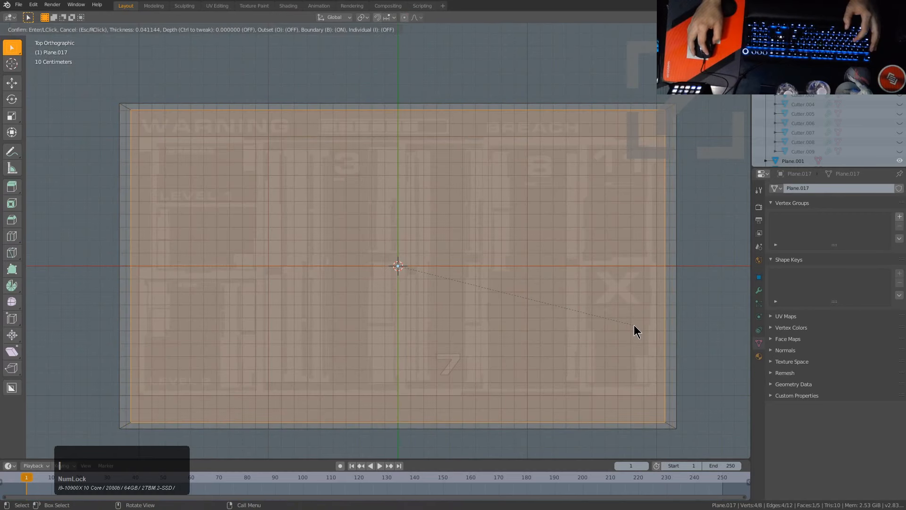
click(635, 325)
key(s)
key(y)
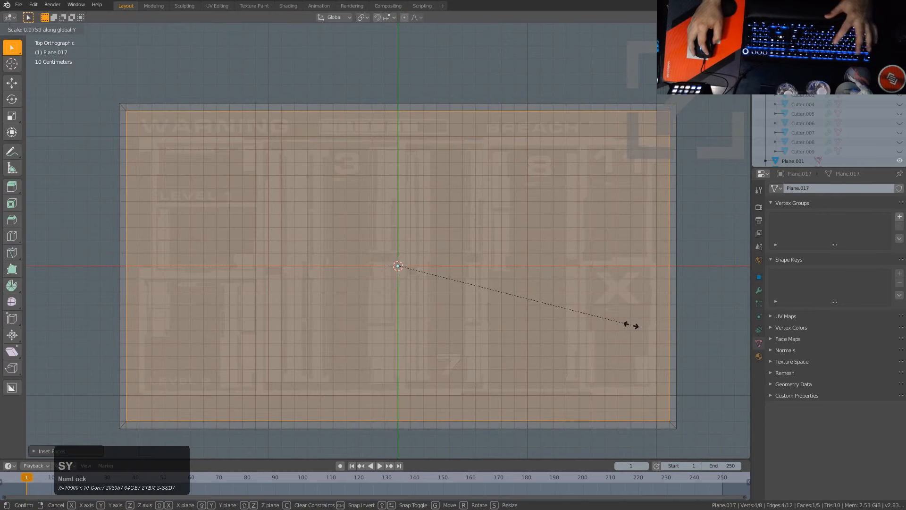
click(631, 325)
- Add centered vertical and horizontal loop cuts to the plane and bevel the horizontal one into a wide band
key(ctrl+r)
click(422, 122)
right_click(409, 112)
key(ctrl+r)
click(409, 267)
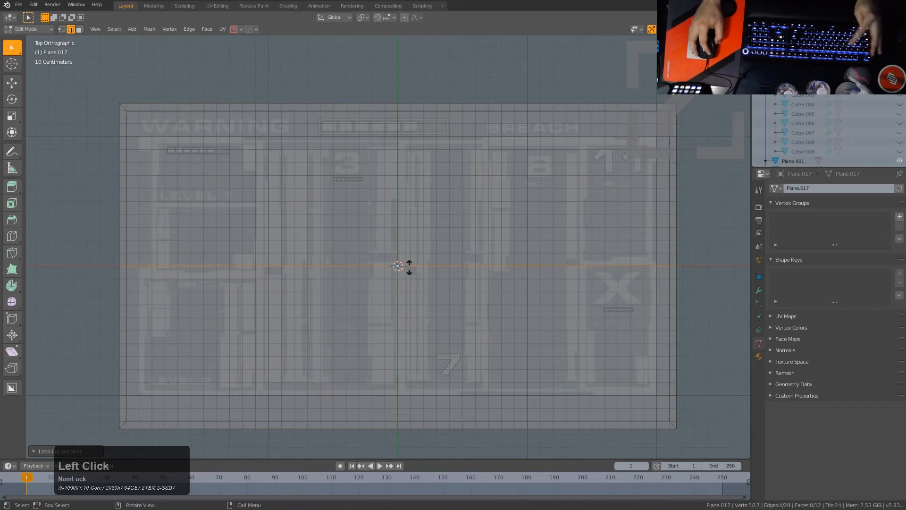
key(ctrl+b)
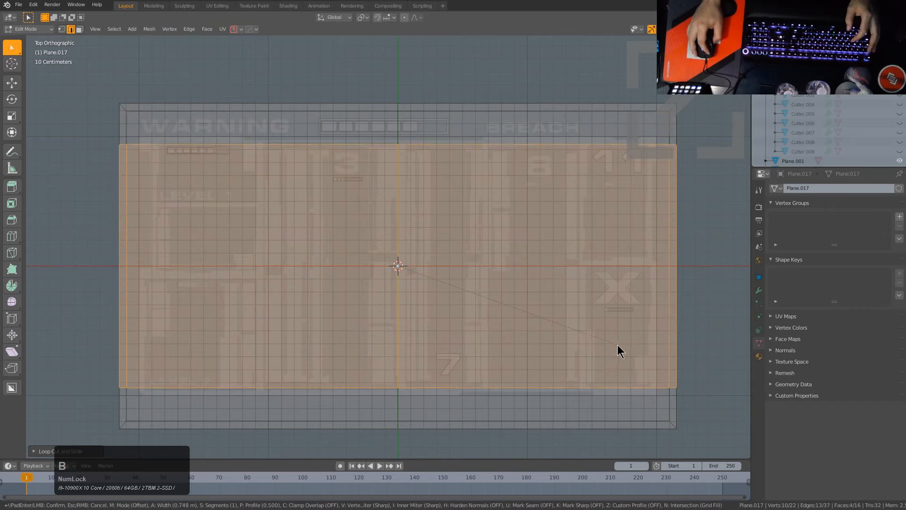
click(611, 346)
- Bevel the plane's central vertical loop into a wide band reaching close to both side edges
key(ctrl+r)
click(431, 227)
right_click(431, 227)
key(ctrl+b)
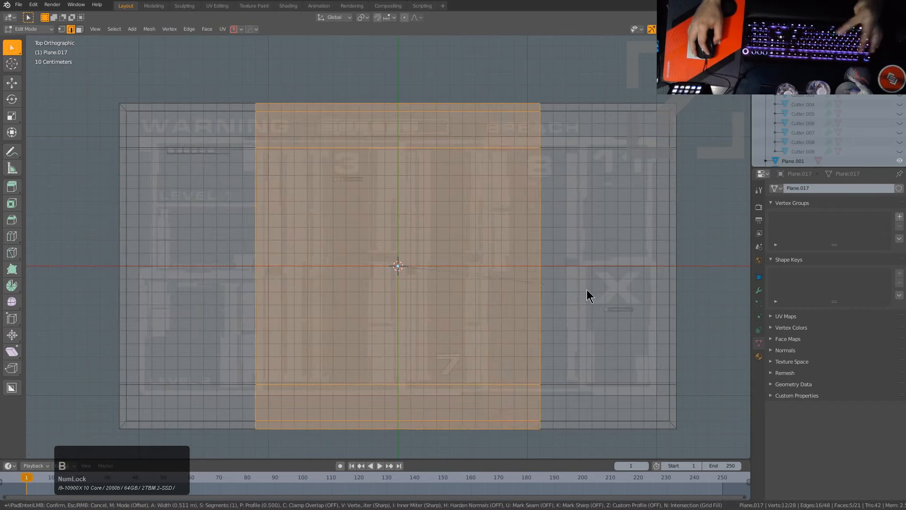
click(635, 300)
- Delete all faces of the plane except the four L-shaped corners of its border, and turn off X-ray
key(3)
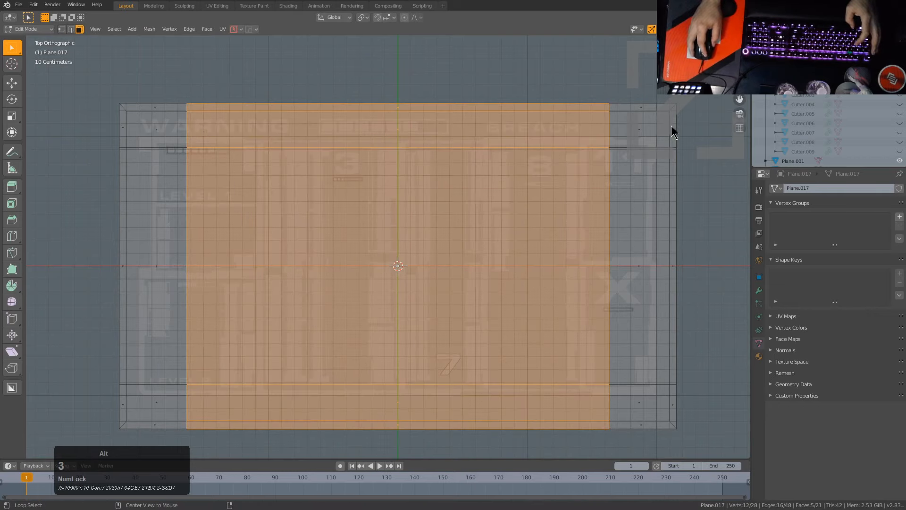
alt+click(673, 111)
alt+double_click(673, 112)
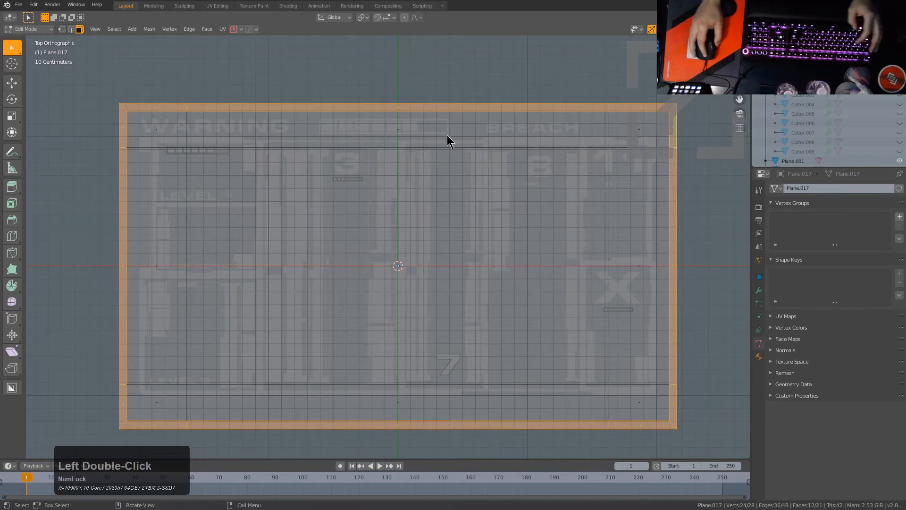
key(c)
scroll(447, 135, down, 2)
middle_click(391, 105)
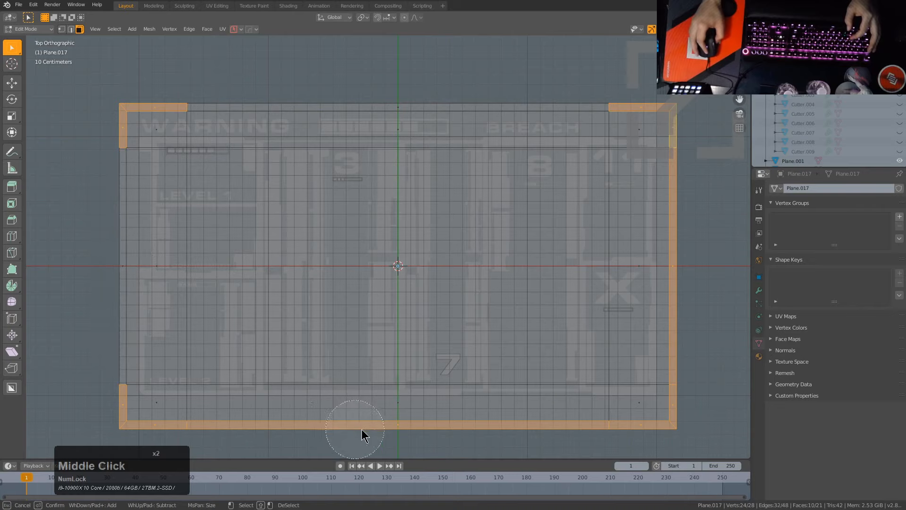
middle_drag(364, 434, 526, 384)
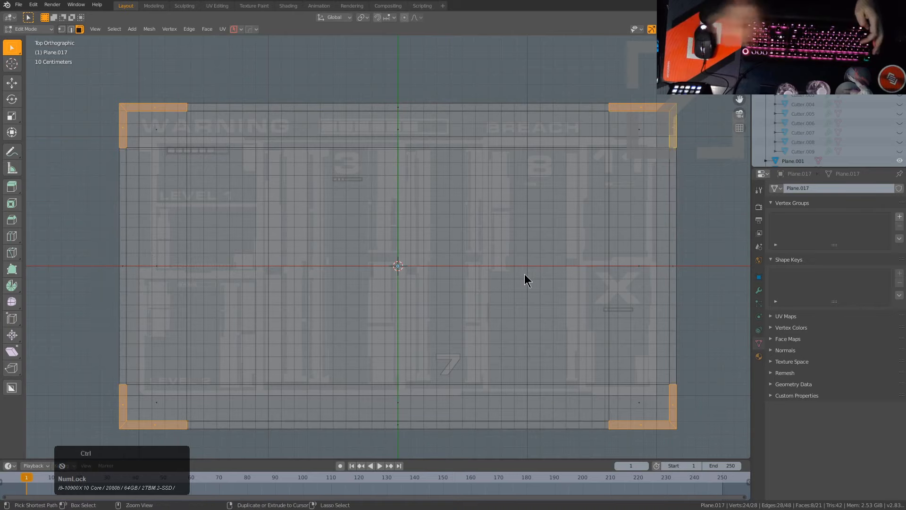
key(ctrl+i)
key(x)
click(509, 295)
key(Tab)
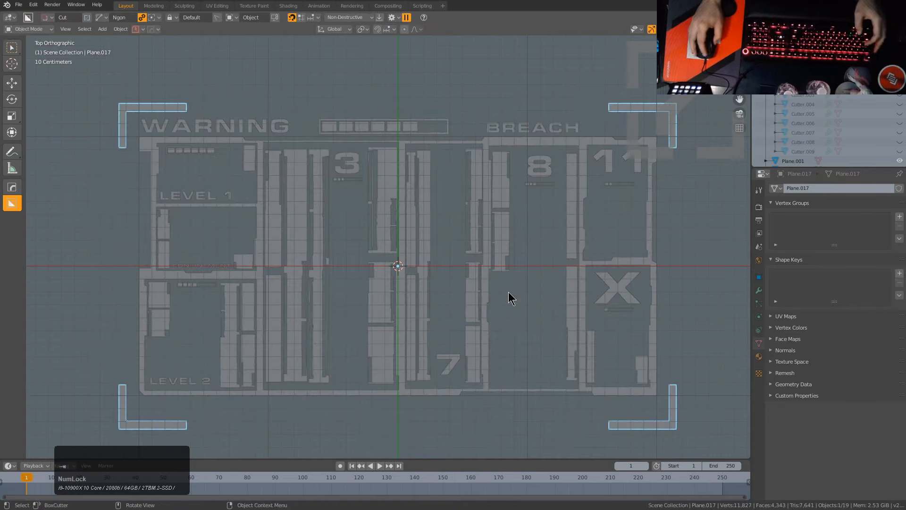
key(alt+z)
scroll(512, 268, down, 1)
key(alt+a)
- Add another plane at the center and flatten it along Y into a narrow horizontal strip
scroll(512, 268, down, 1)
shift+middle_drag(521, 265, 496, 257)
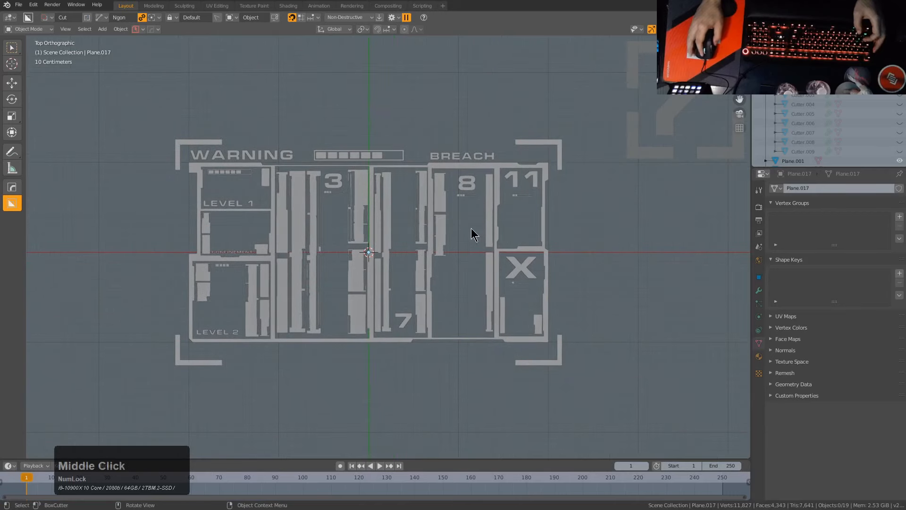
scroll(471, 228, up, 2)
shift+middle_drag(385, 222, 419, 216)
key(shift+a)
mouse_move(415, 211)
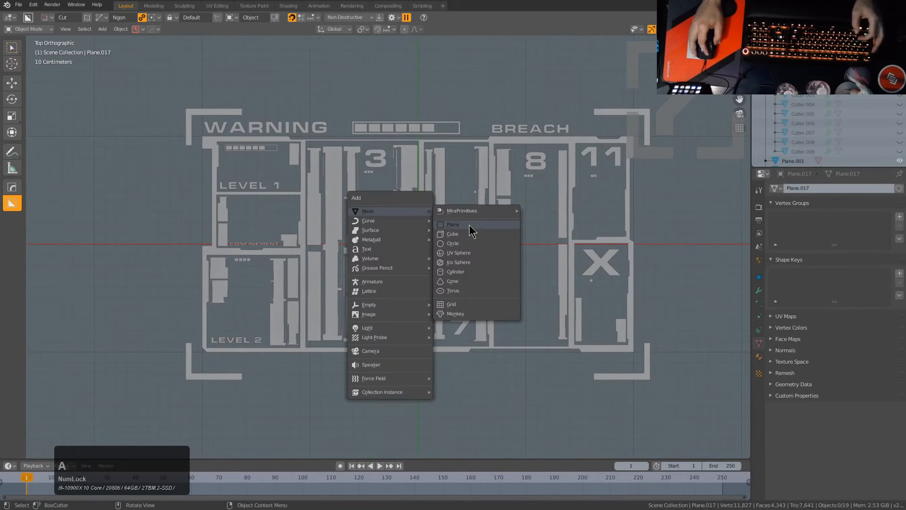
click(471, 225)
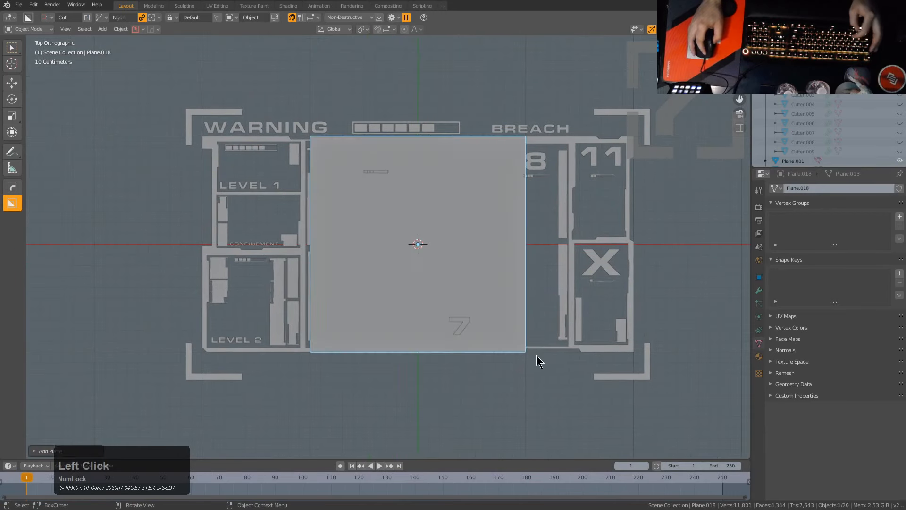
key(s)
key(y)
click(414, 251)
- Move the strip up along Y between the two upper corner brackets and widen it along X to about 1.4 times
key(g)
key(y)
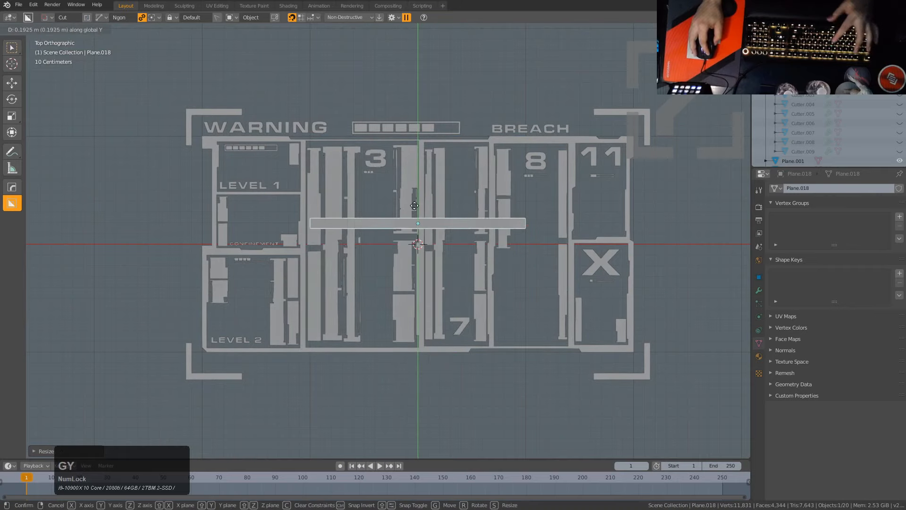
click(416, 93)
key(s)
key(x)
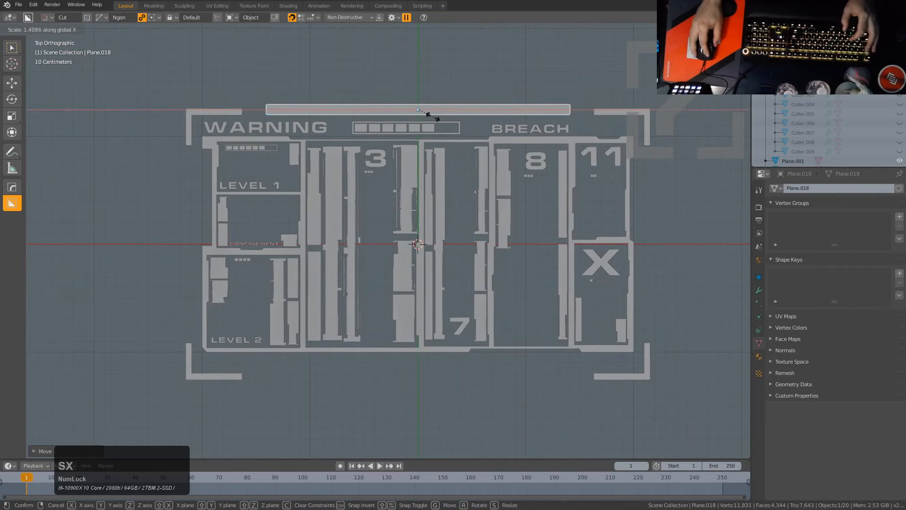
click(433, 117)
- Thin the strip between the upper brackets along Y to about a third of its height
key(KP_Decimal)
key(s)
click(456, 251)
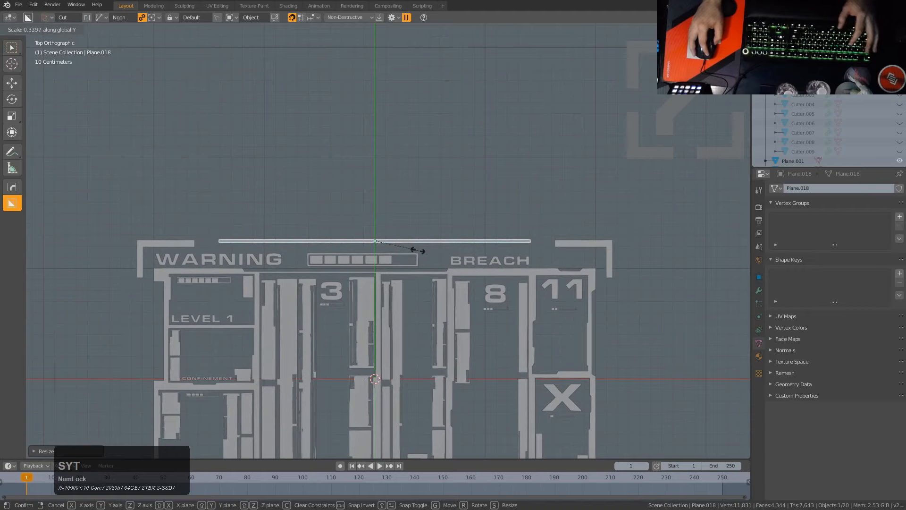
- Divide the thin strip with seven evenly spaced vertical loop cuts
scroll(440, 258, up, 3)
key(Tab)
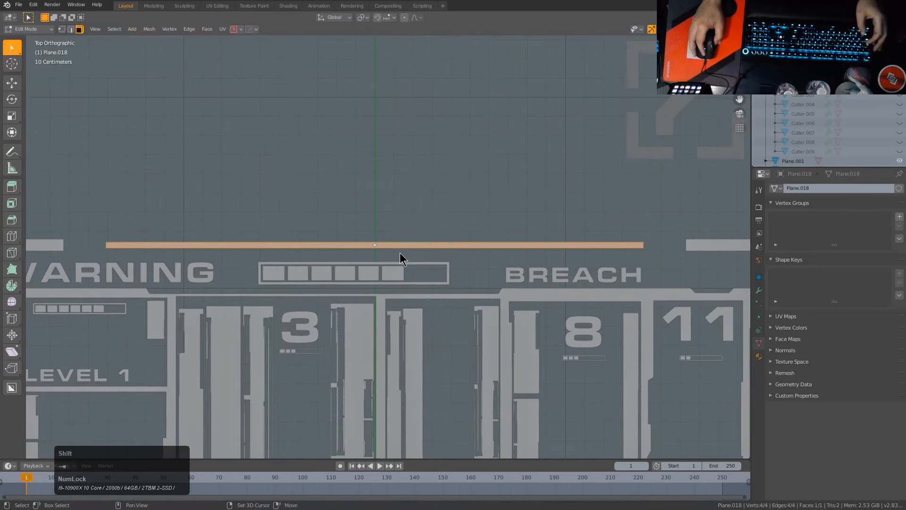
ctrl+middle_drag(400, 253, 404, 241)
key(ctrl+r)
scroll(403, 241, up, 2)
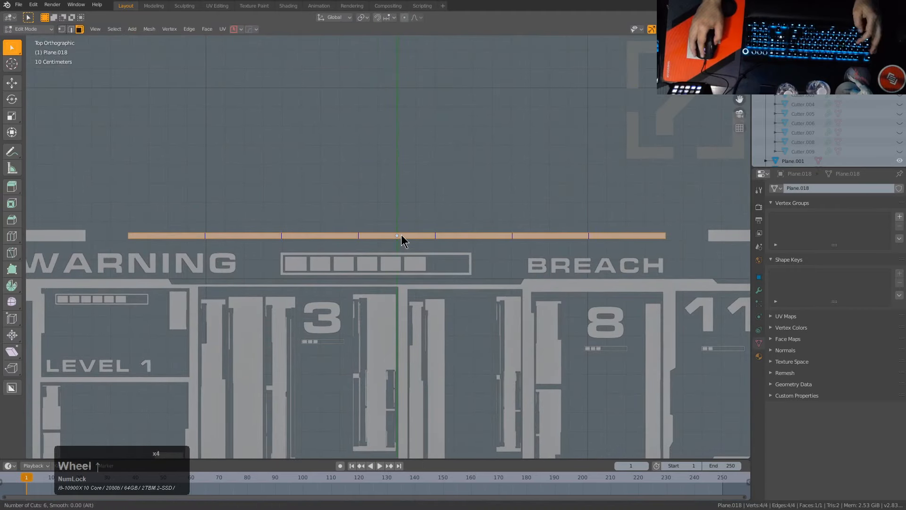
click(403, 242)
right_click(447, 272)
- Bevel the strip's seven cuts into narrow gaps and delete those faces to split the strip into eight dashes
key(ctrl+b)
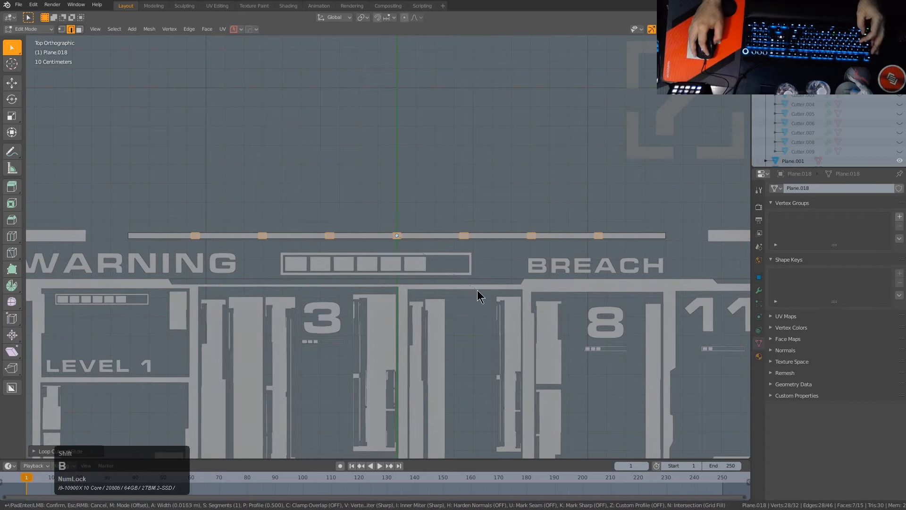
click(483, 292)
key(x)
click(482, 292)
key(Tab)
- Duplicate the dashed strip about 2.37 m down along Y to sit between the two lower corner brackets
scroll(475, 287, down, 3)
shift+middle_drag(441, 260, 436, 147)
key(shift+d)
key(y)
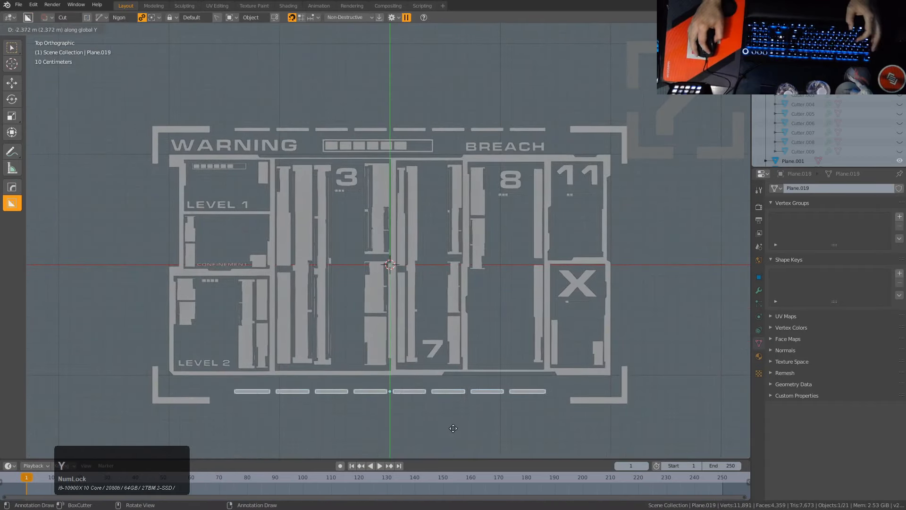
click(453, 428)
- Examine the overall HUD layout and the detail of the main panel object up close
scroll(432, 348, down, 1)
shift+middle_drag(421, 339, 430, 342)
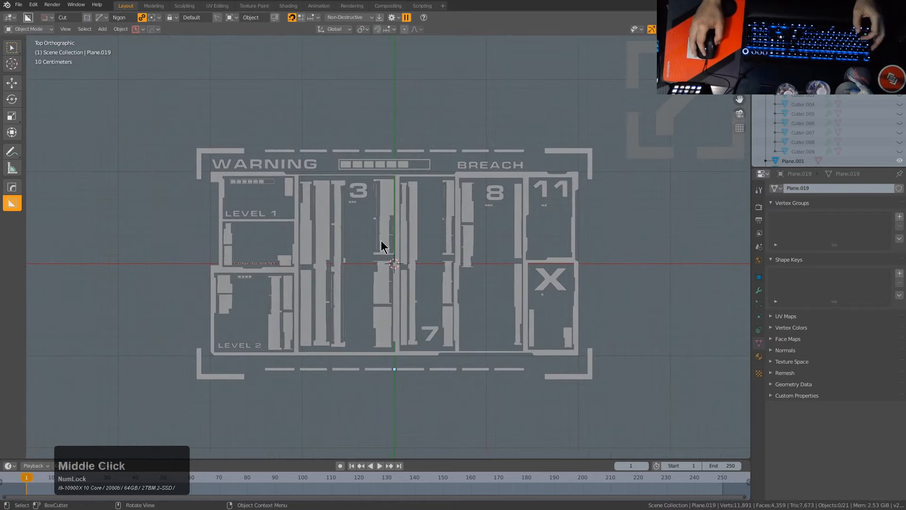
scroll(381, 240, up, 1)
shift+middle_drag(356, 248, 373, 234)
scroll(369, 225, up, 1)
scroll(365, 218, down, 1)
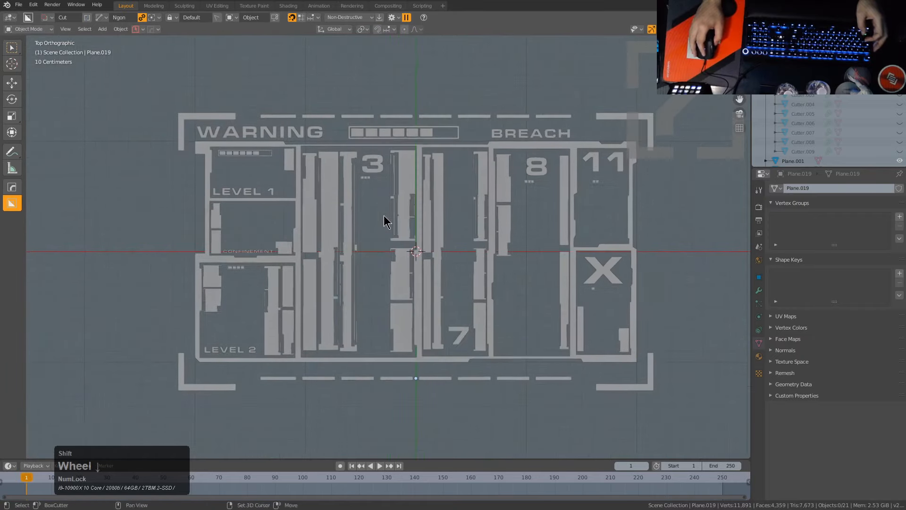
scroll(386, 217, up, 2)
click(386, 211)
scroll(386, 210, up, 4)
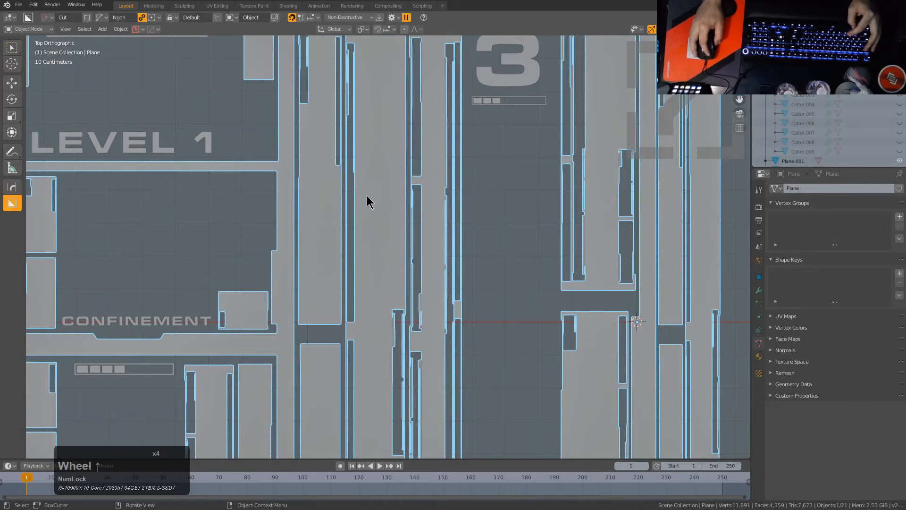
scroll(422, 250, down, 5)
shift+middle_drag(424, 256, 370, 231)
key(a)
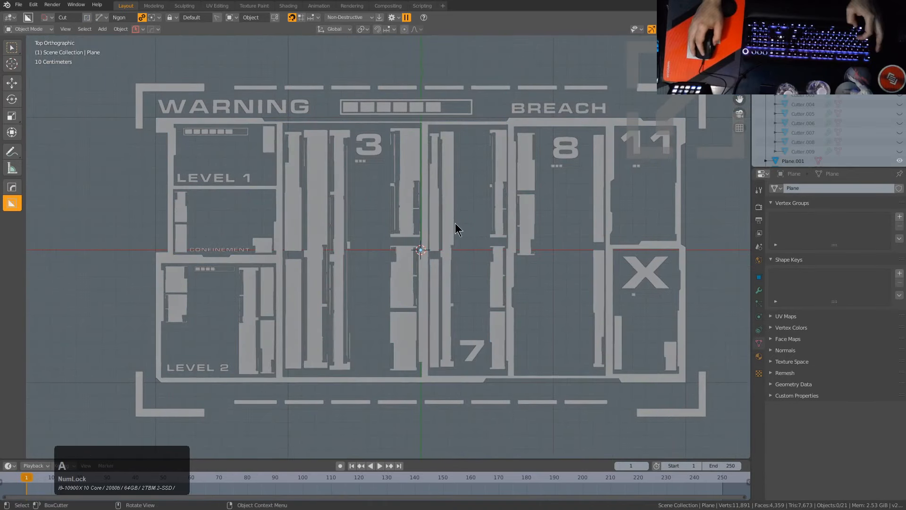
- Examine the complete HUD layout from above and at an angle, including the main panel's shapes
click(397, 194)
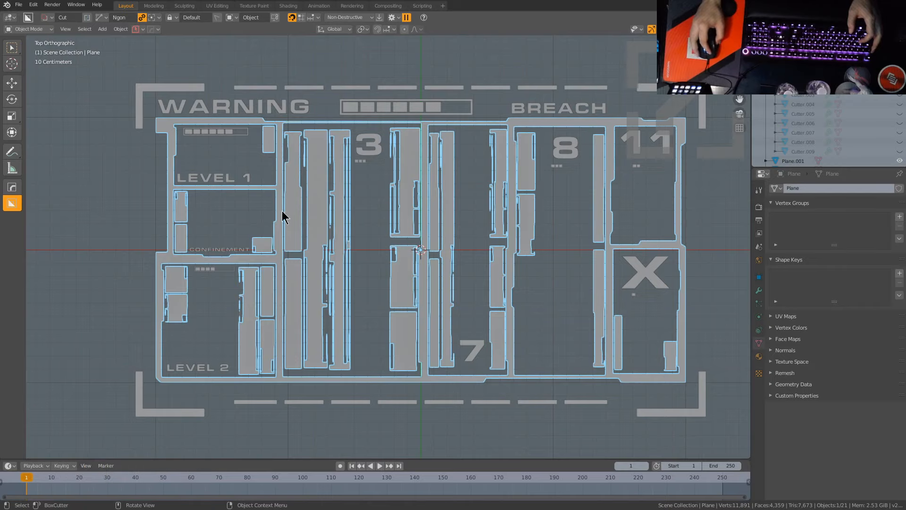
key(alt+a)
scroll(514, 204, down, 1)
mouse_move(532, 210)
shift+middle_down()
mouse_move(510, 209)
mouse_move(533, 215)
shift+middle_up()
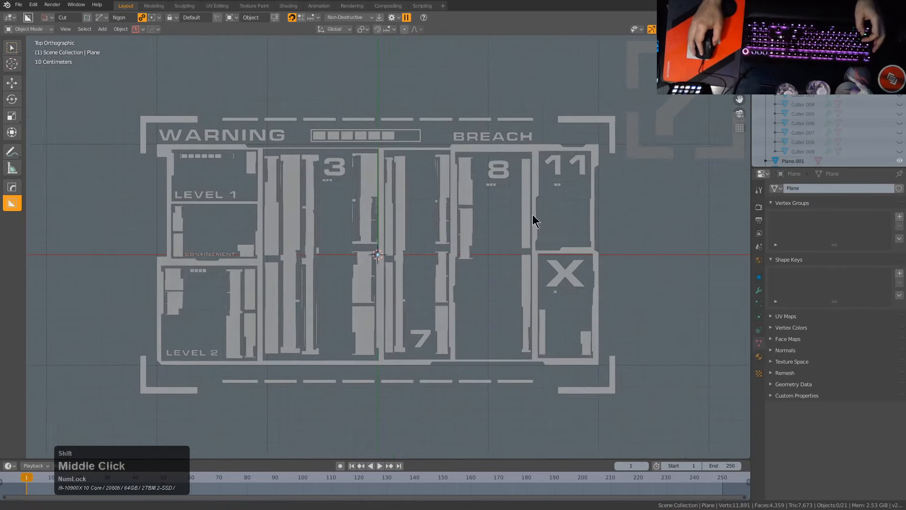
scroll(532, 215, down, 1)
shift+middle_drag(447, 202, 449, 205)
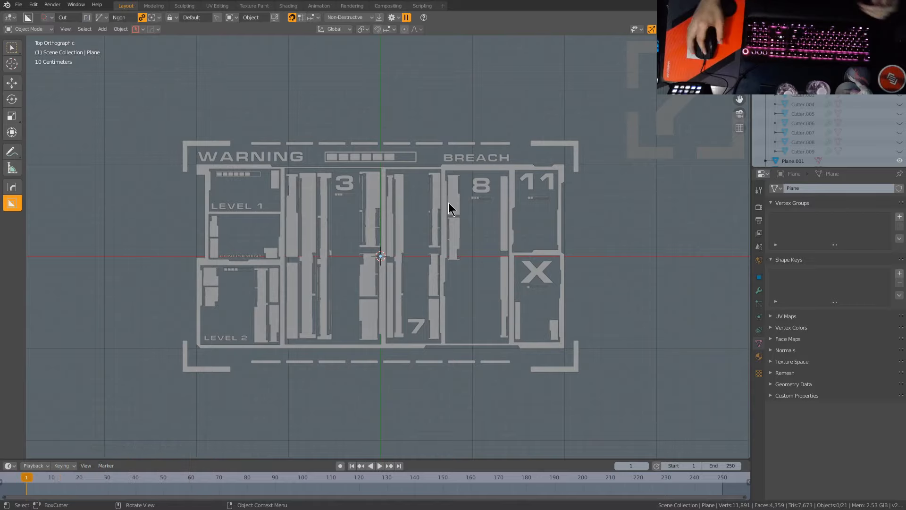
middle_drag(411, 197, 392, 201)
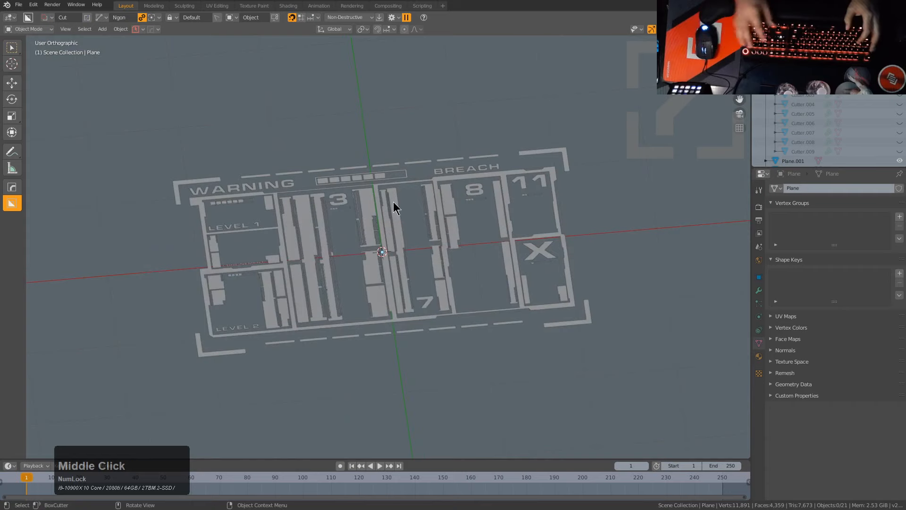
key(Num_Lock)
key(Num_Lock)
key(KP_7)
scroll(417, 223, up, 1)
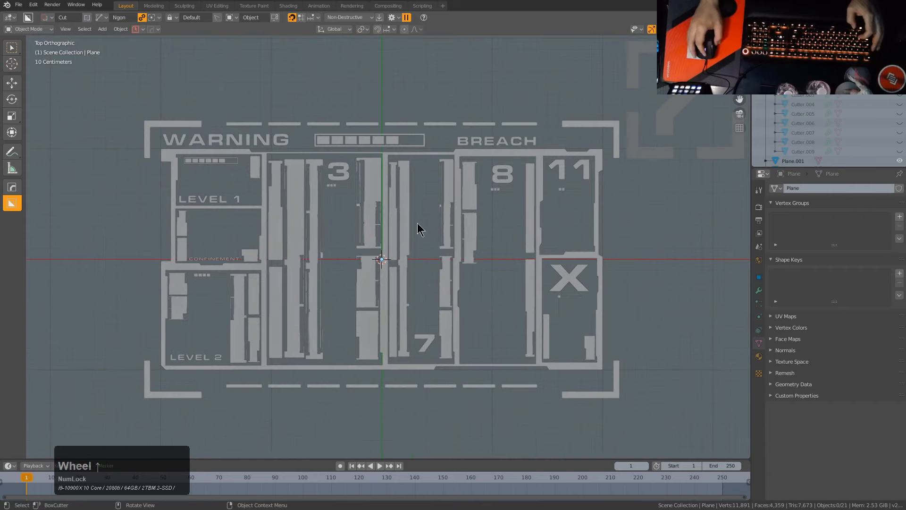
scroll(518, 353, down, 1)
scroll(547, 380, up, 2)
- Apply Visual Geometry to Mesh to every object in the HUD
key(a)
key(ctrl+a)
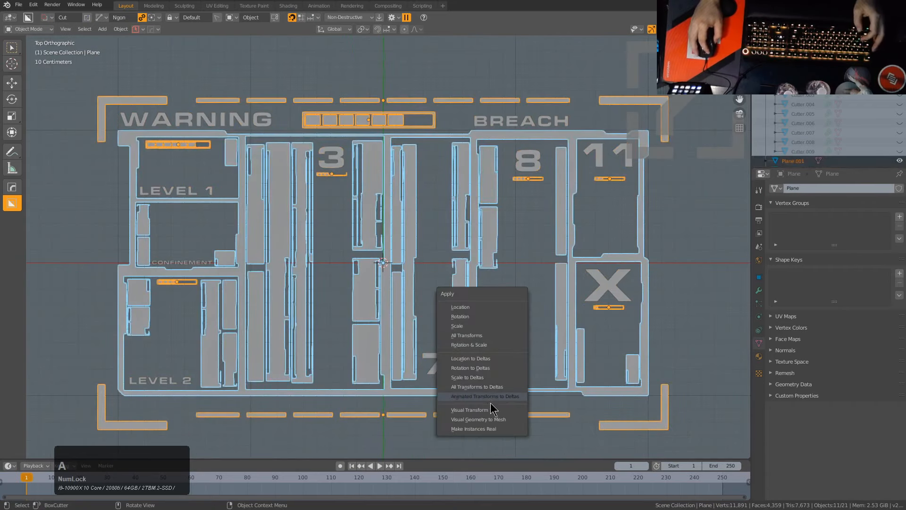
key(w)
key(a)
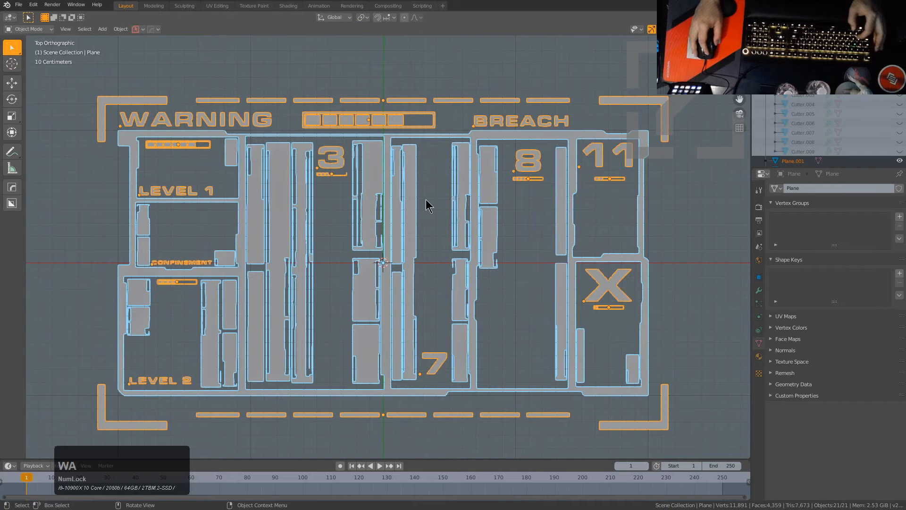
key(ctrl+a)
click(420, 291)
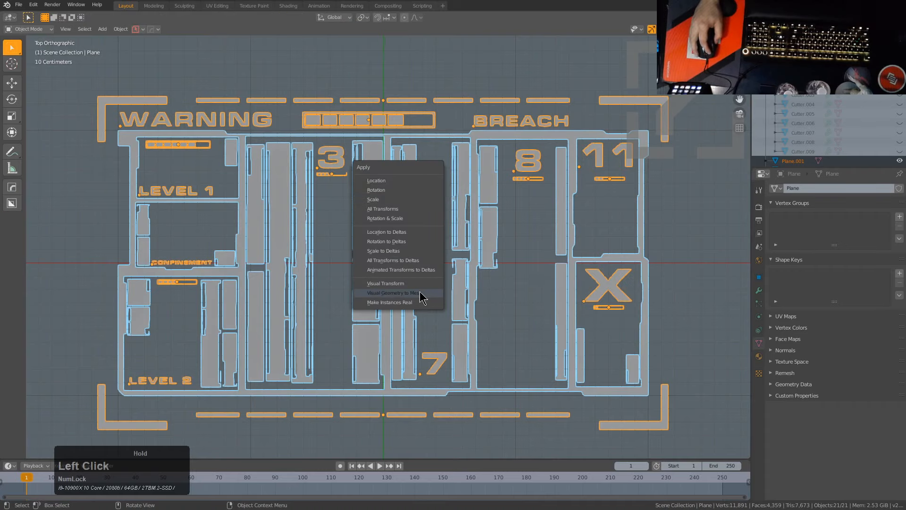
scroll(389, 221, up, 2)
key(alt+a)
scroll(390, 221, down, 2)
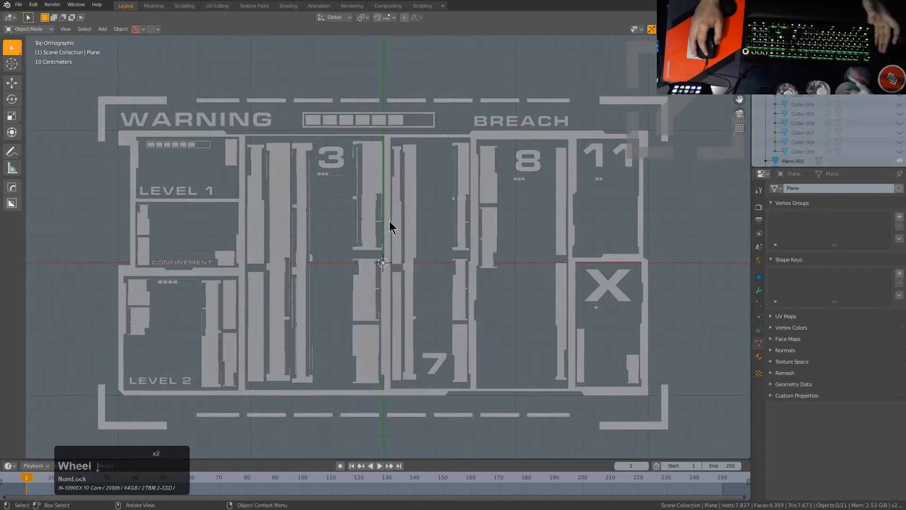
- Check the extent of all HUD objects and inspect the main panel's applied mesh in Edit Mode
scroll(490, 190, down, 1)
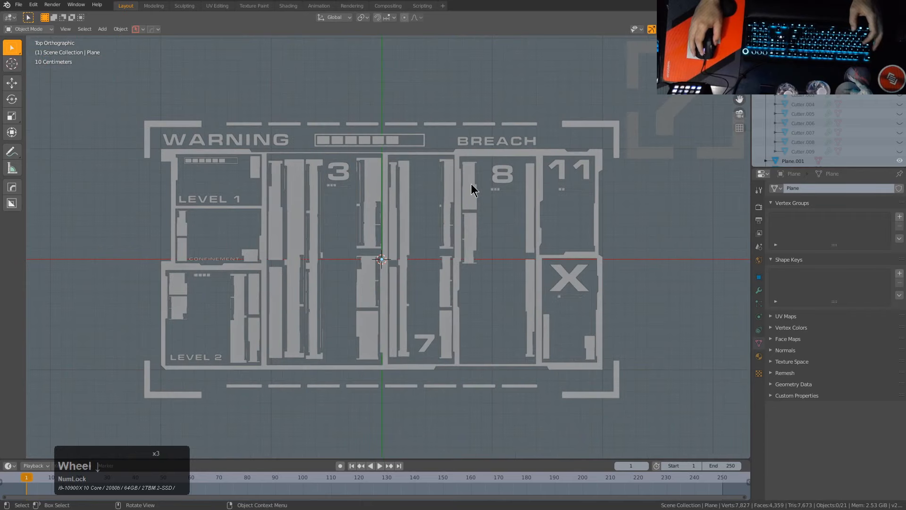
key(a)
scroll(455, 223, up, 1)
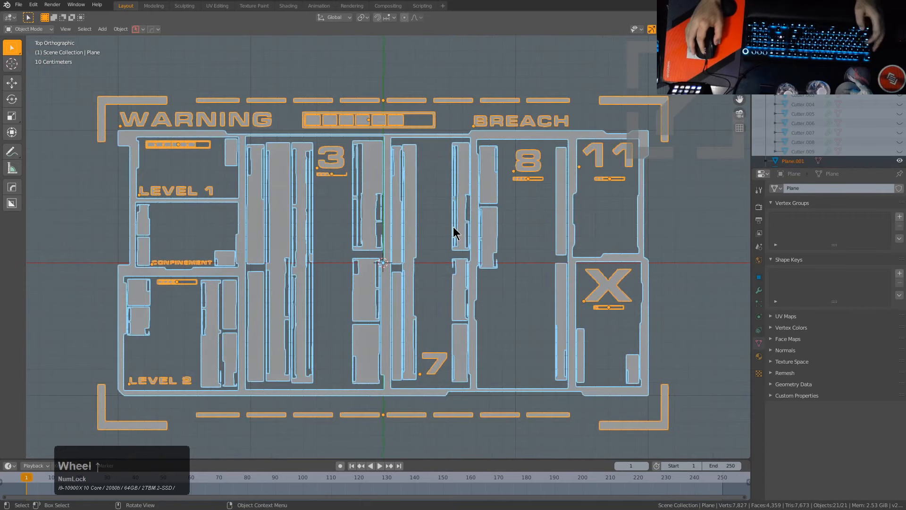
click(453, 226)
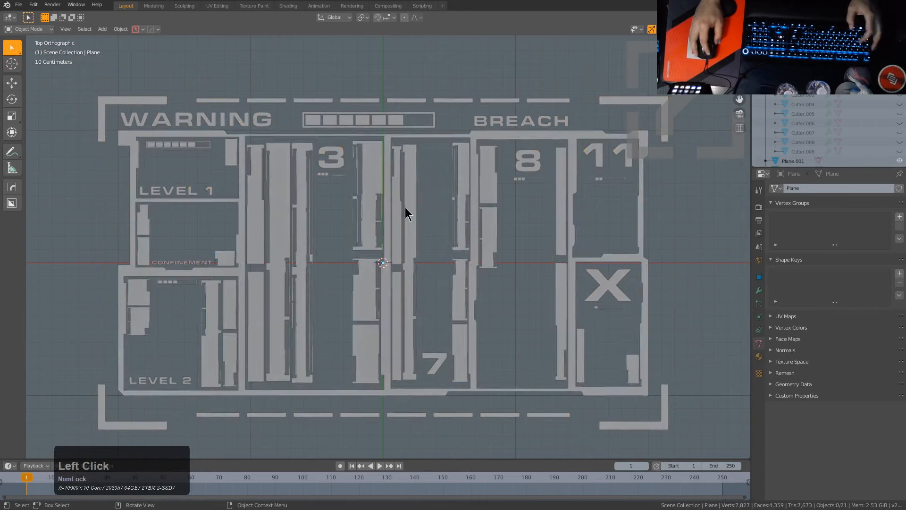
click(404, 208)
key(Tab)
key(Tab)
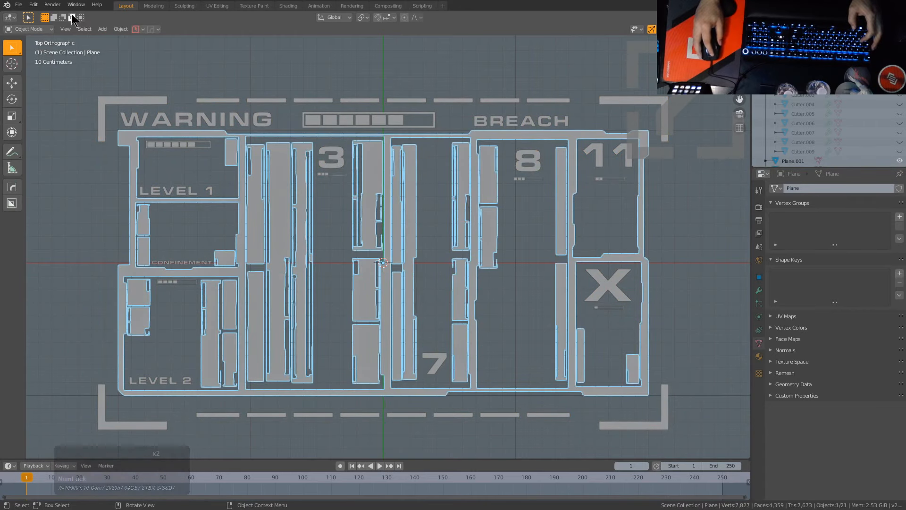
- Activate BoxCutter and add a new plane in the empty space beside the HUD's WARNING side
key(w)
click(46, 18)
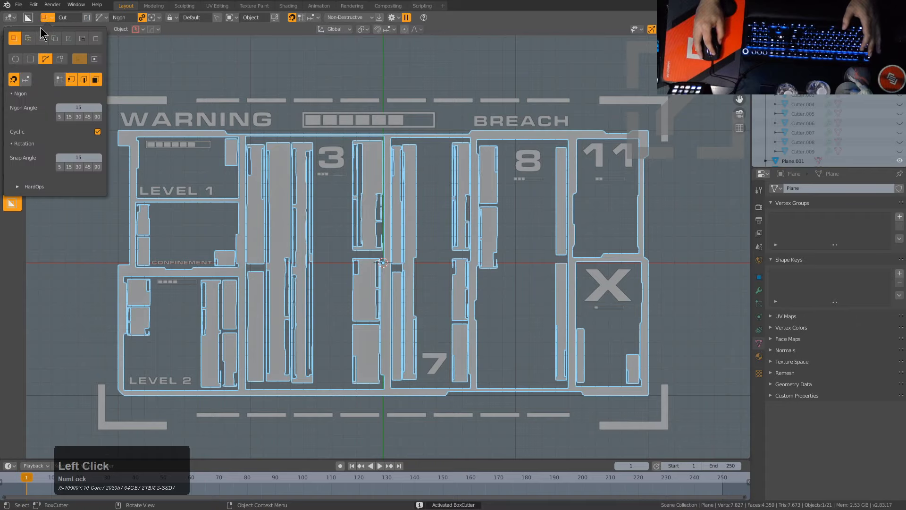
scroll(187, 237, down, 1)
shift+middle_drag(187, 236, 352, 215)
key(alt+a)
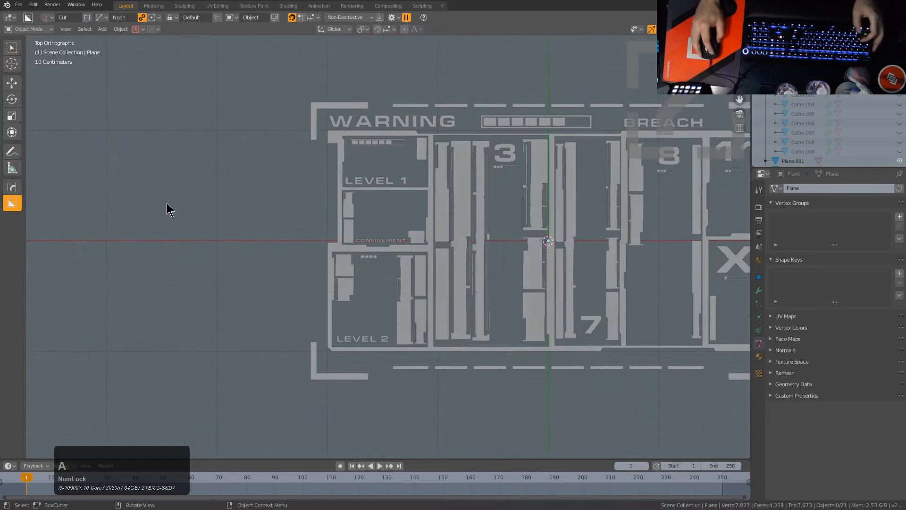
key(shift+a)
mouse_move(171, 209)
click(205, 208)
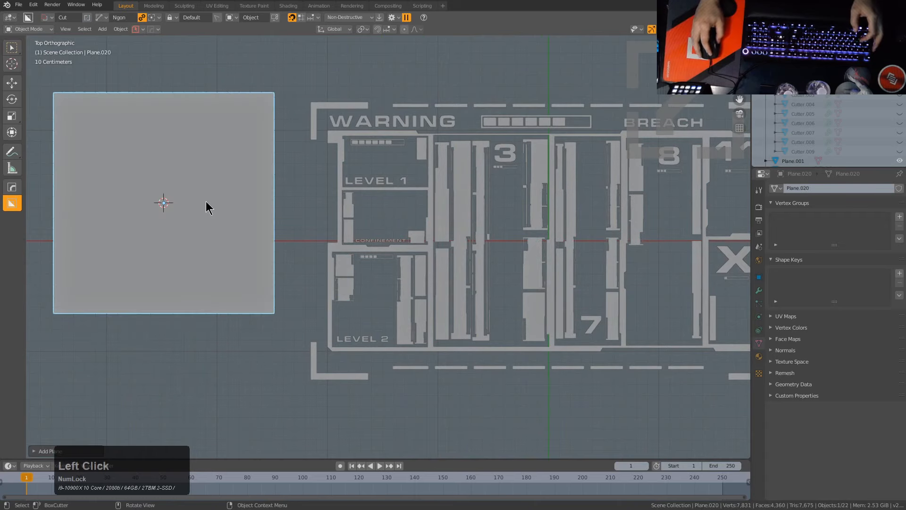
- Turn off the cyclic Ngon option and cut a thin angled channel across the new plane's upper-left corner
key(Tab)
key(Tab)
key(alt+w)
key(alt+w)
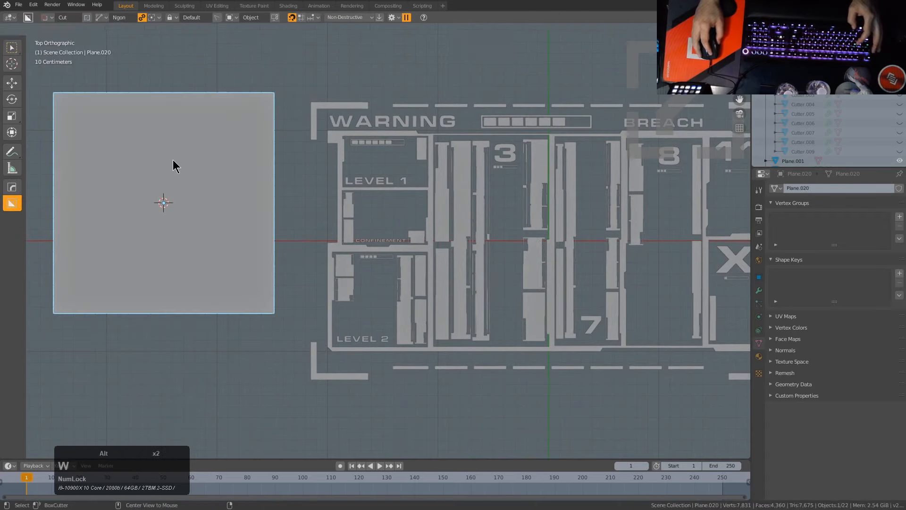
click(142, 18)
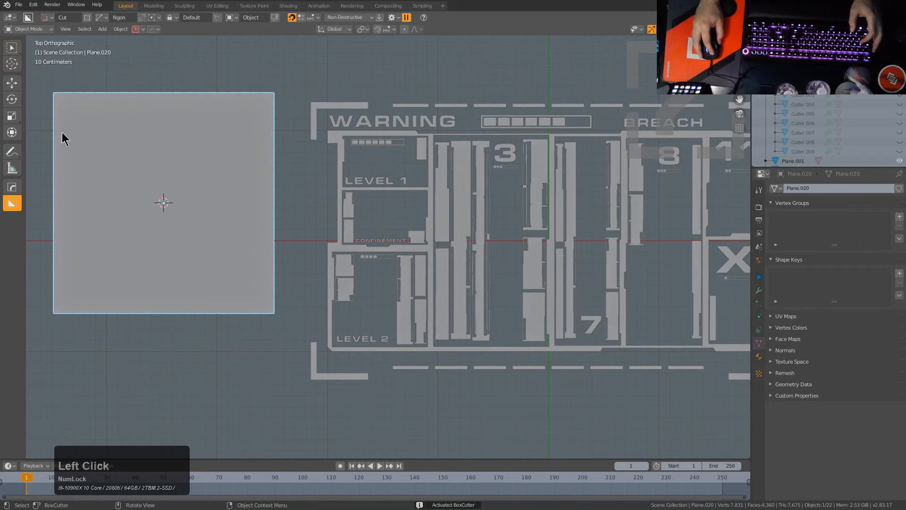
drag(43, 168, 133, 155)
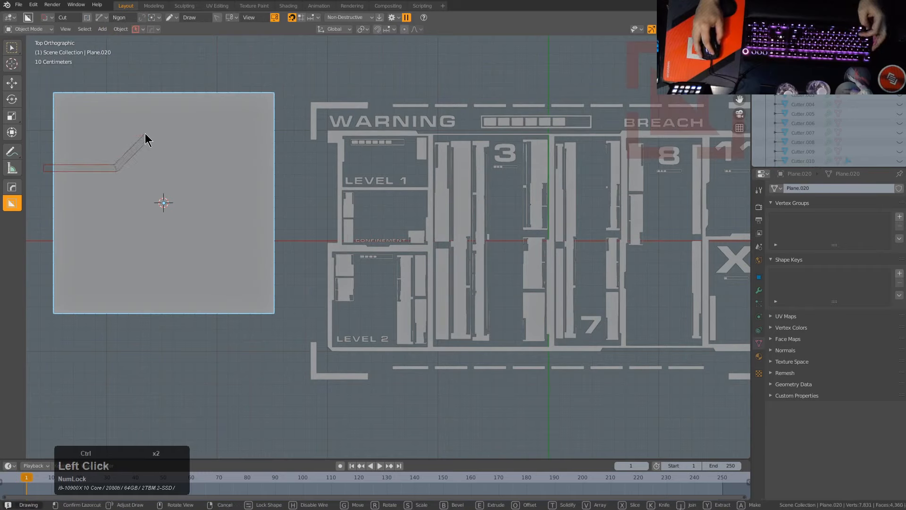
double_click(154, 71)
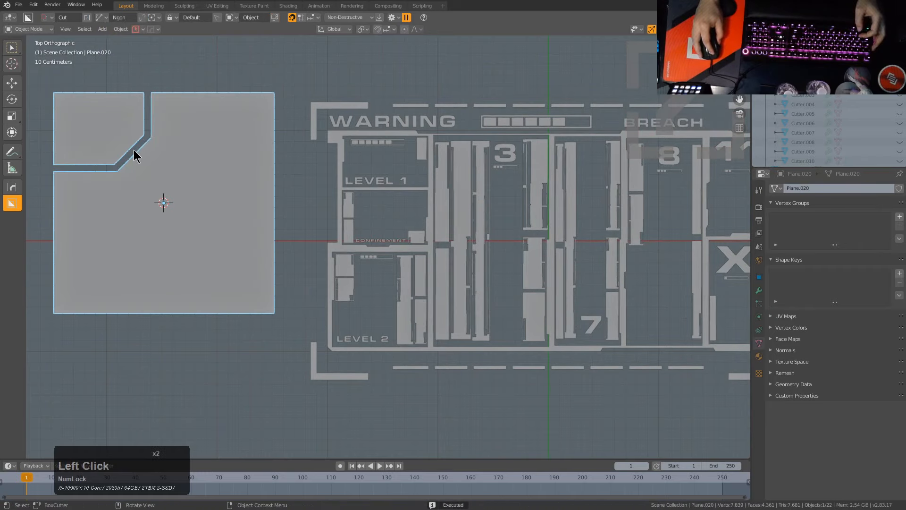
- Cut a stepped channel from the first channel's diagonal across the middle to the plane's right edge
ctrl+drag(134, 150, 164, 196)
ctrl+click(163, 196)
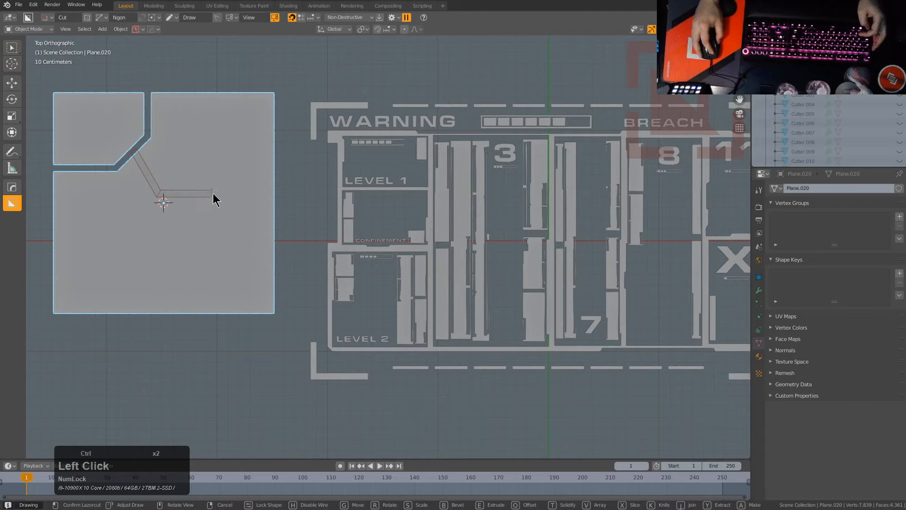
ctrl+click(255, 169)
ctrl+click(284, 171)
click(283, 172)
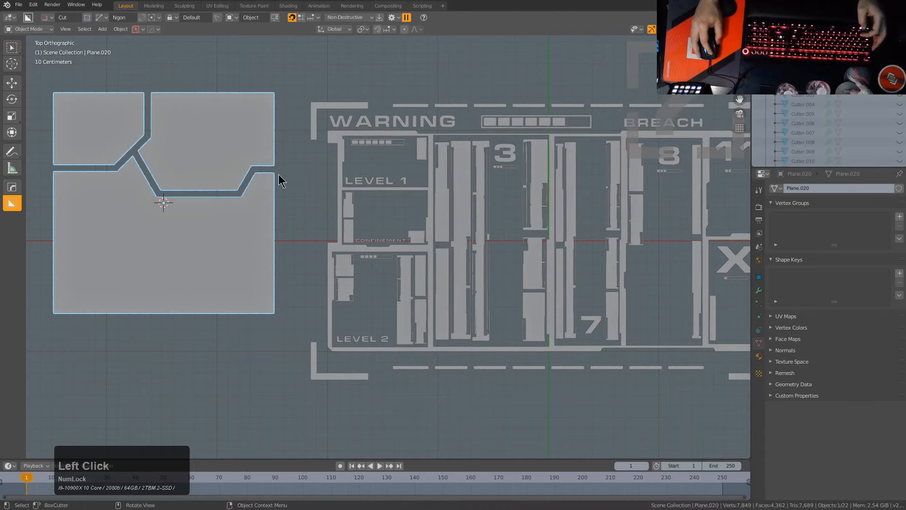
- Cut two angled channels through the plane's lower half, one down from the middle channel and one branching left to the bottom edge
click(214, 196)
click(213, 271)
click(190, 282)
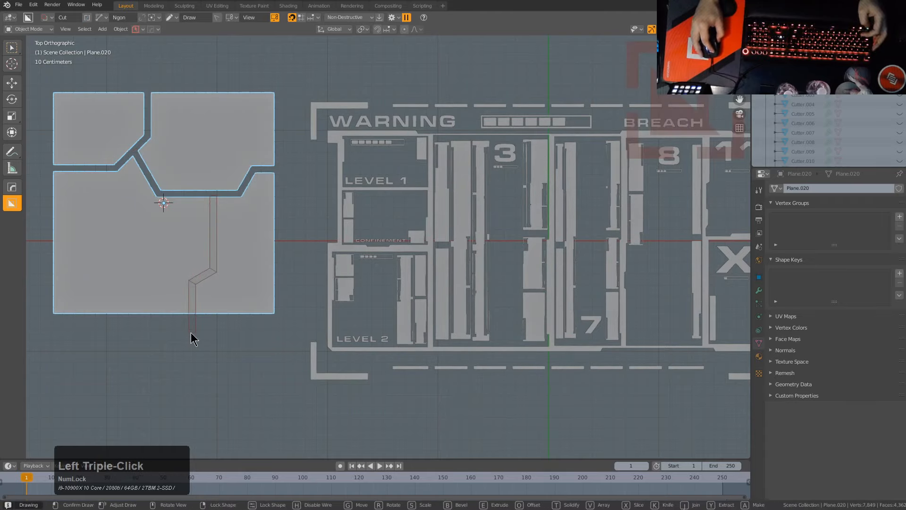
click(191, 332)
ctrl+click(215, 243)
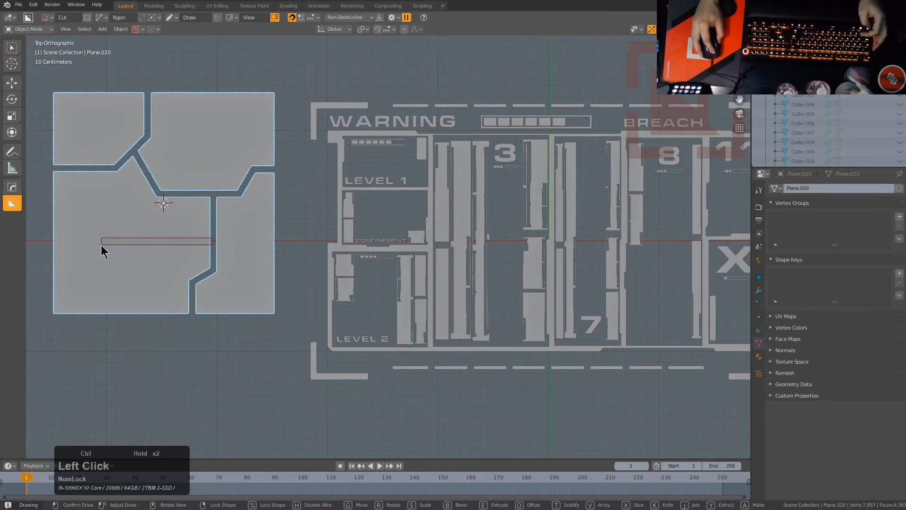
ctrl+click(101, 245)
click(81, 327)
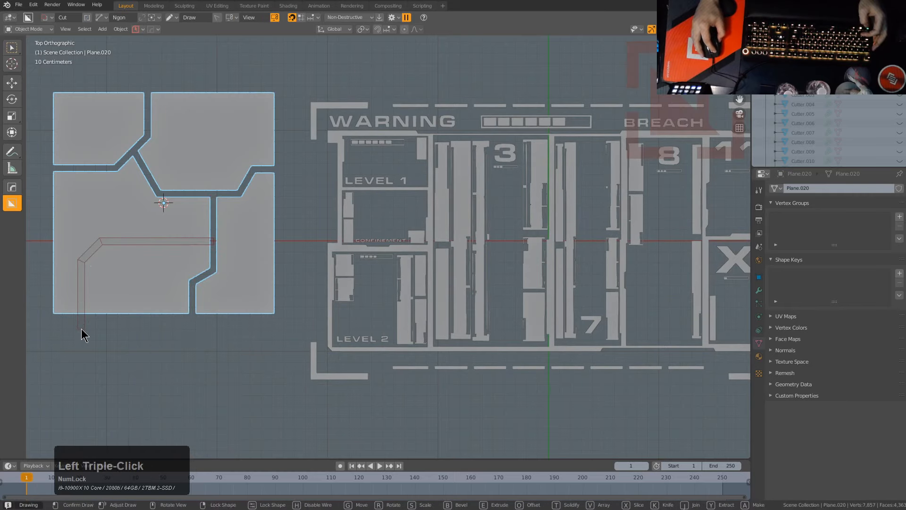
- Cut an angled channel from the middle channel's right bend up to the plane's top edge
ctrl+click(254, 168)
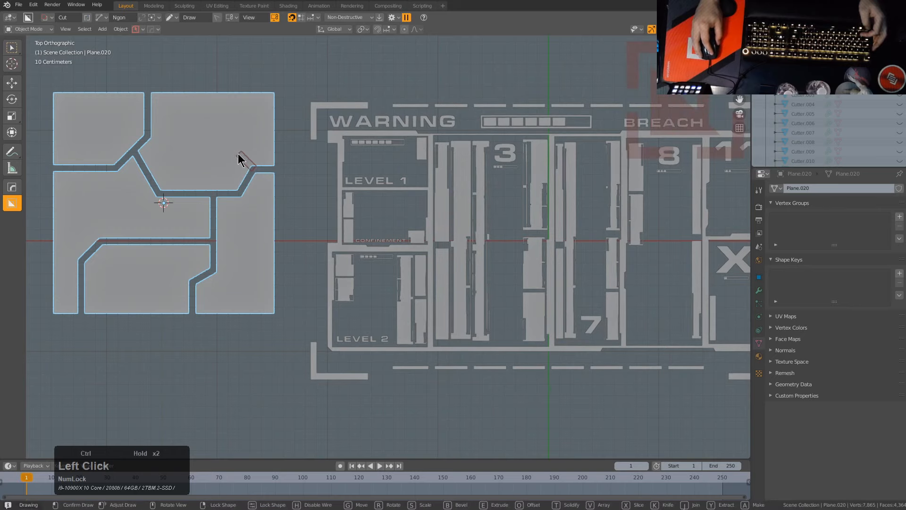
ctrl+click(234, 149)
double_click(242, 89)
click(242, 89)
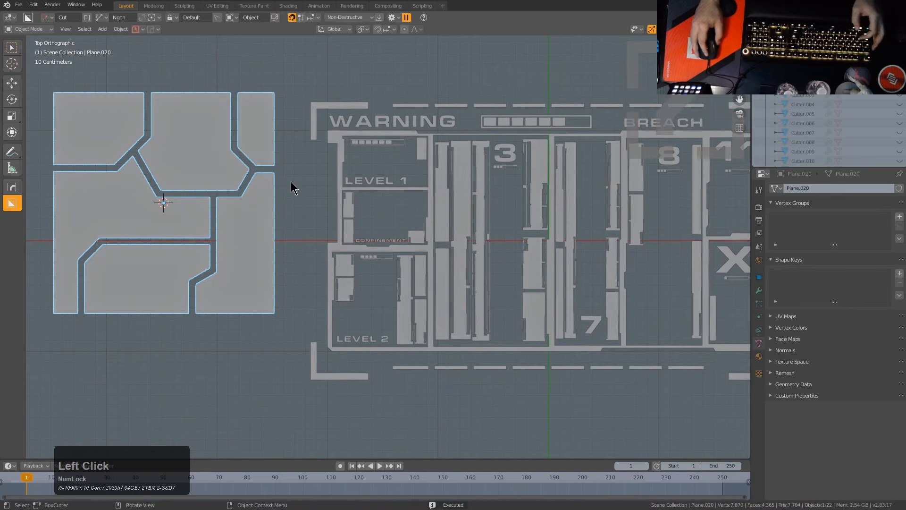
scroll(304, 211, up, 1)
- Switch the BoxCutter shape to Custom and assign the channelled plane as the custom cutter
key(d)
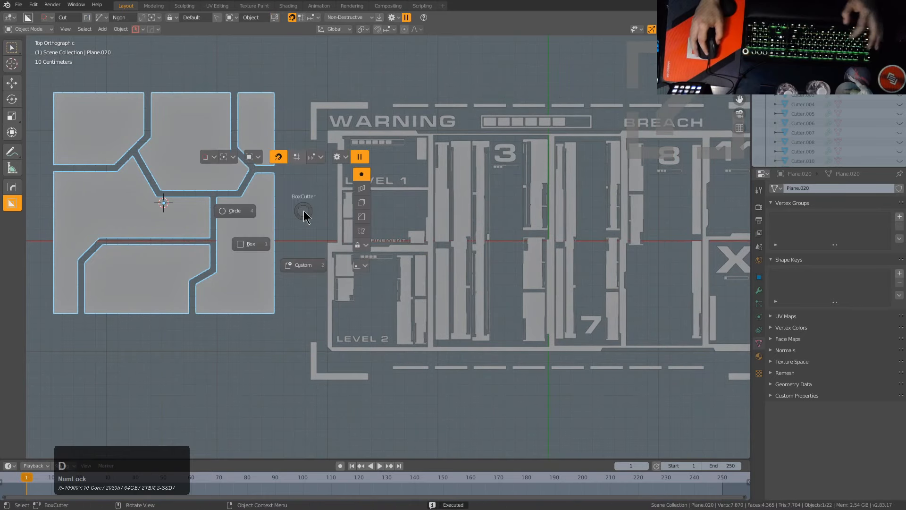
click(273, 241)
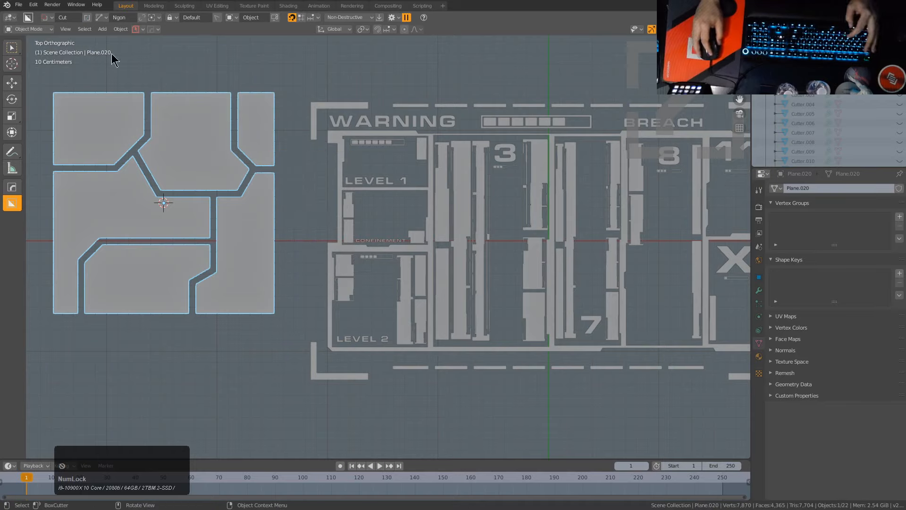
click(100, 17)
click(106, 42)
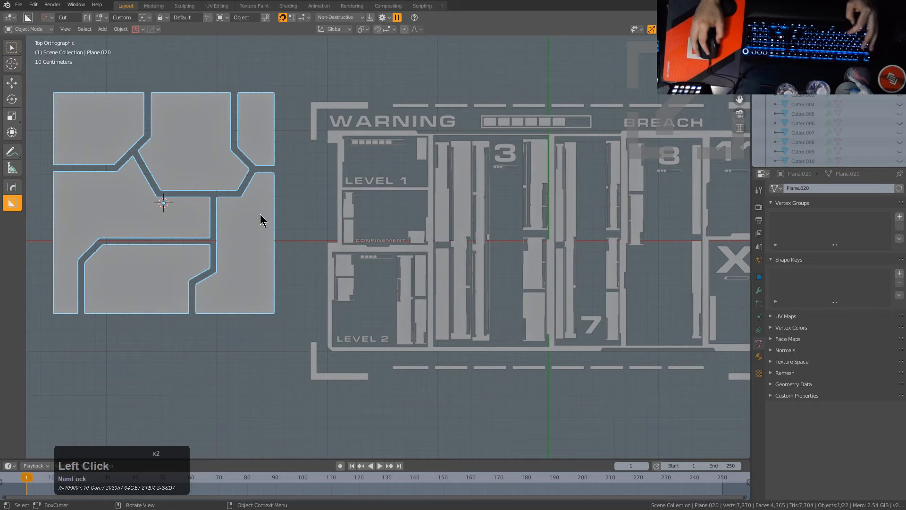
key(c)
- Slice the main panel's upper-left and lower-left areas with the custom channel pattern
click(340, 149)
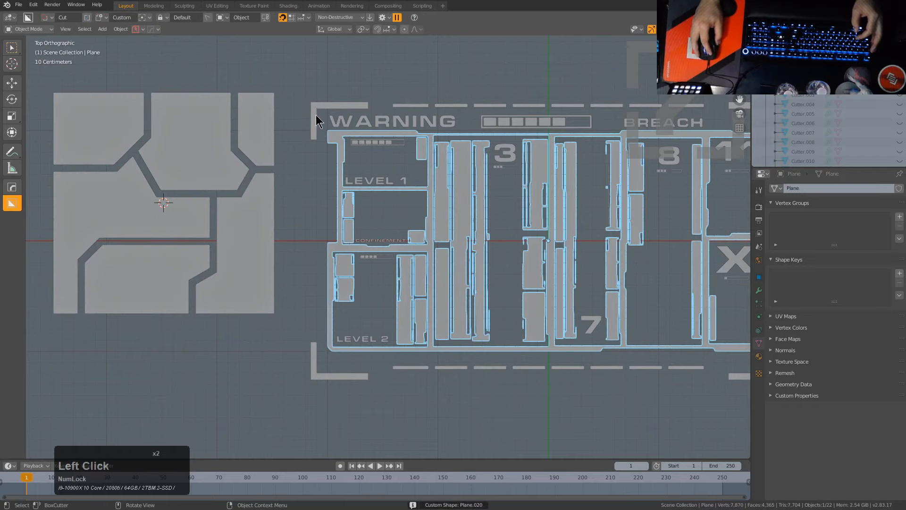
drag(317, 117, 485, 269)
shift+middle_drag(463, 297, 367, 267)
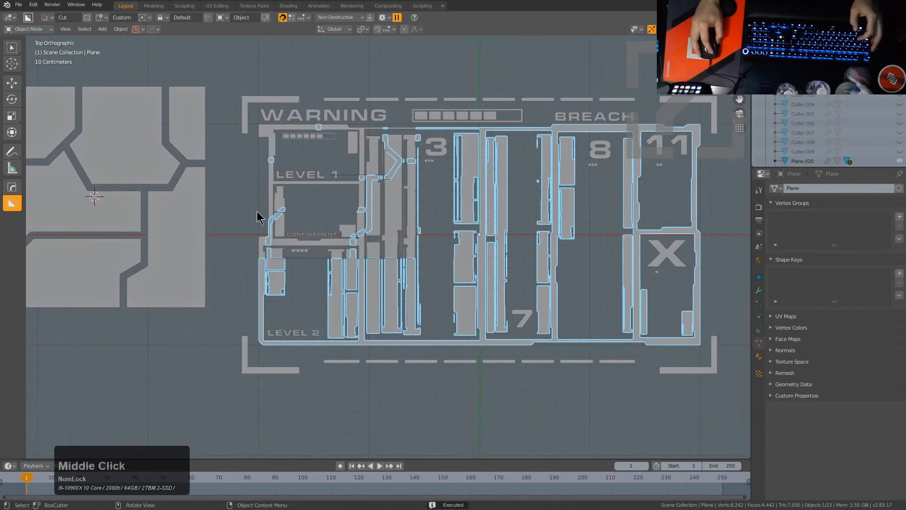
drag(256, 211, 445, 358)
key(x)
click(444, 358)
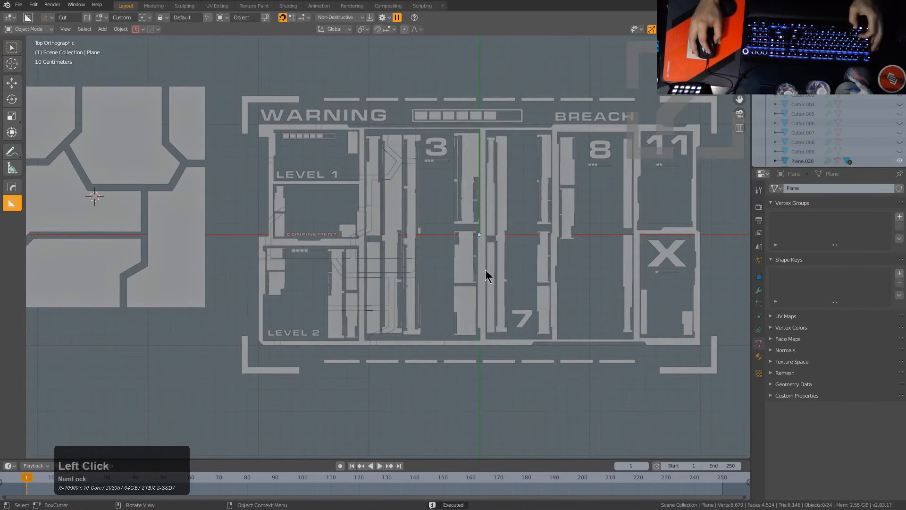
- Slice the main panel's upper middle area, between the 3 and the 8, with the custom channel pattern
click(486, 269)
shift+middle_drag(485, 270, 434, 291)
drag(370, 129, 523, 249)
key(x)
key(a)
- Slice the main panel's upper-right area around the 8 and 11 with the custom channel pattern
click(540, 148)
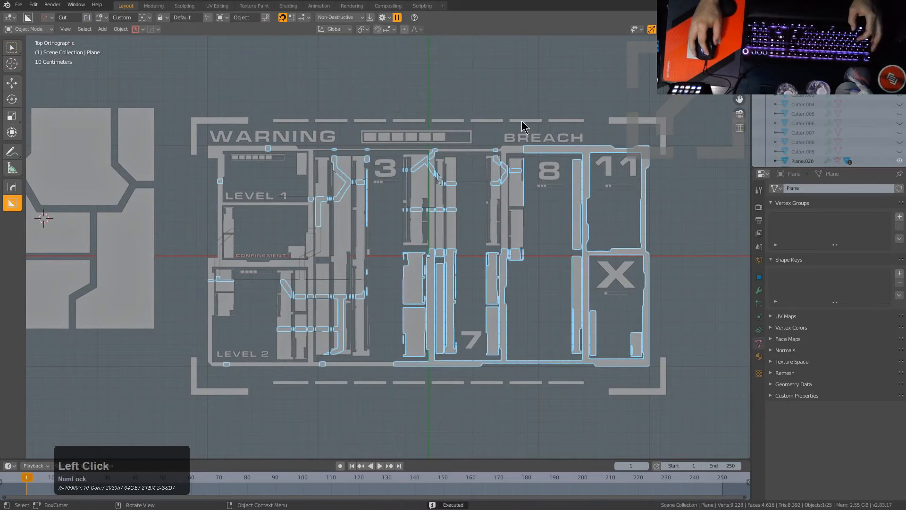
key(x)
drag(522, 123, 669, 245)
key(alt+a)
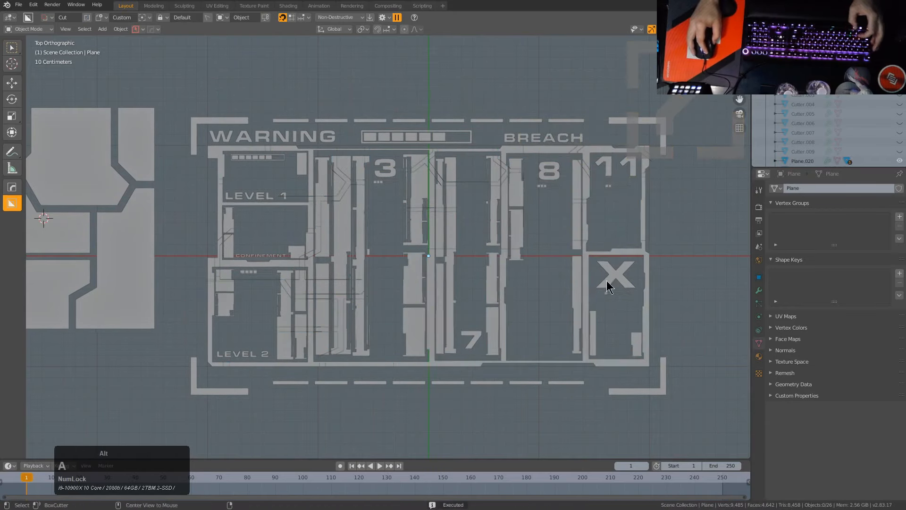
- Slice the main panel around the X and the open area beneath the 8 with the custom channel pattern
click(580, 279)
key(x)
drag(549, 230, 667, 333)
key(alt+a)
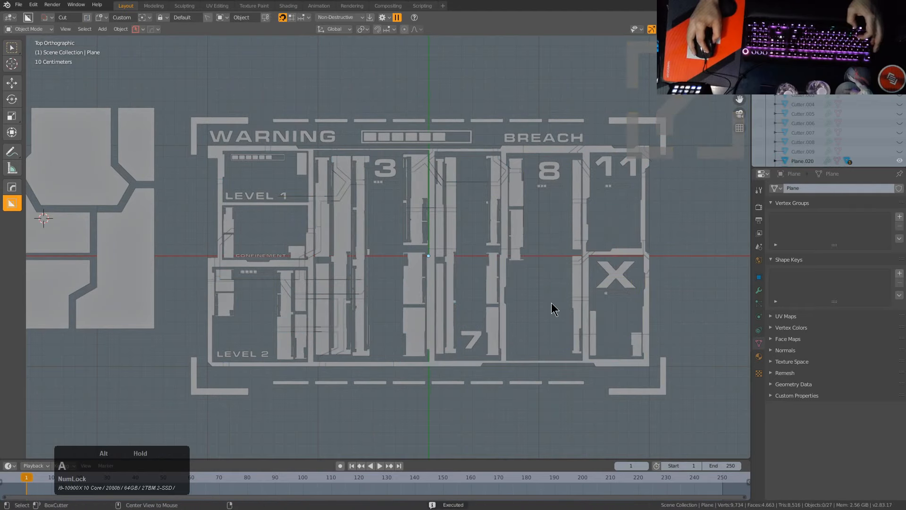
mouse_move(506, 299)
mouse_down()
mouse_move(500, 283)
mouse_move(551, 330)
mouse_up()
key(x)
key(alt+a)
- Slice the lower half of the central vertical bars, down to the bottom frame, with the custom channel pattern
click(440, 292)
drag(392, 243, 472, 330)
key(x)
key(alt+a)
click(414, 328)
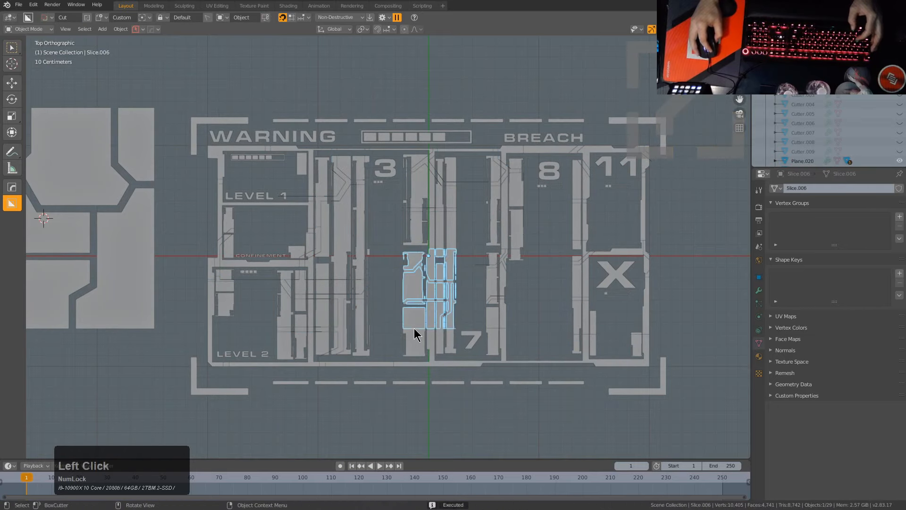
click(414, 338)
drag(403, 318, 467, 381)
key(x)
- Slice the bars beside the 7 and the main panel's lower-right corner below the X with the custom channel pattern
click(503, 345)
key(x)
drag(505, 316, 552, 380)
key(alt+a)
mouse_move(600, 351)
mouse_down()
mouse_move(587, 348)
mouse_move(645, 393)
mouse_up()
key(x)
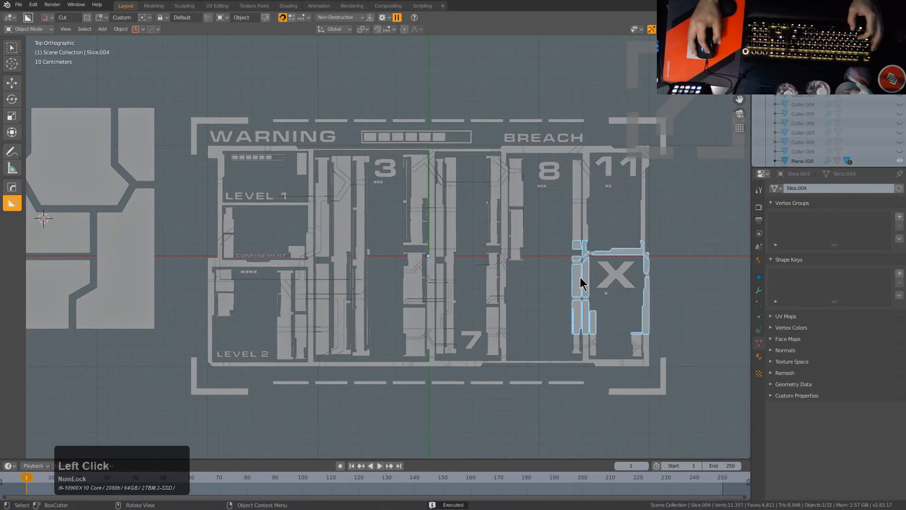
key(a)
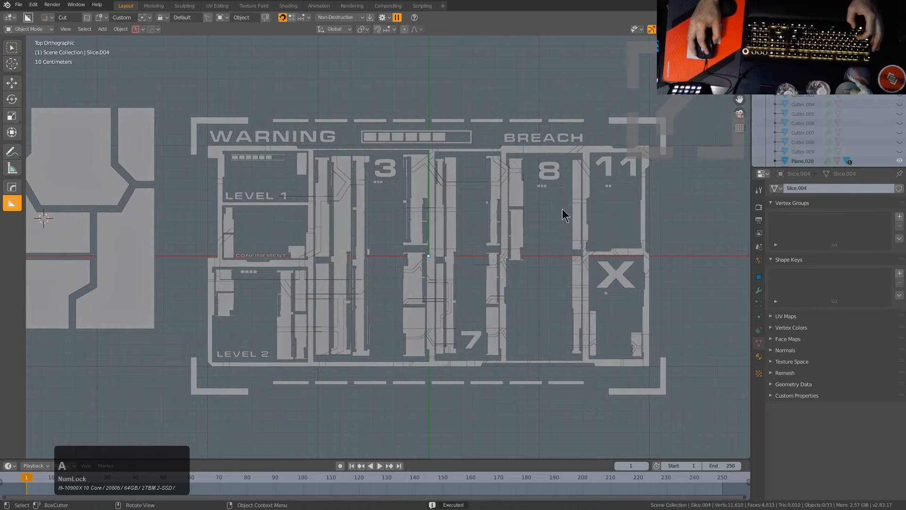
- Slice the vertical bars between the 8 and the 11 with the custom channel pattern
click(584, 222)
drag(524, 135, 615, 215)
key(x)
key(a)
- Slice the upper central bars and the bars just before the 8 with the custom channel pattern
mouse_move(385, 135)
mouse_down()
mouse_move(489, 234)
mouse_move(475, 228)
mouse_up()
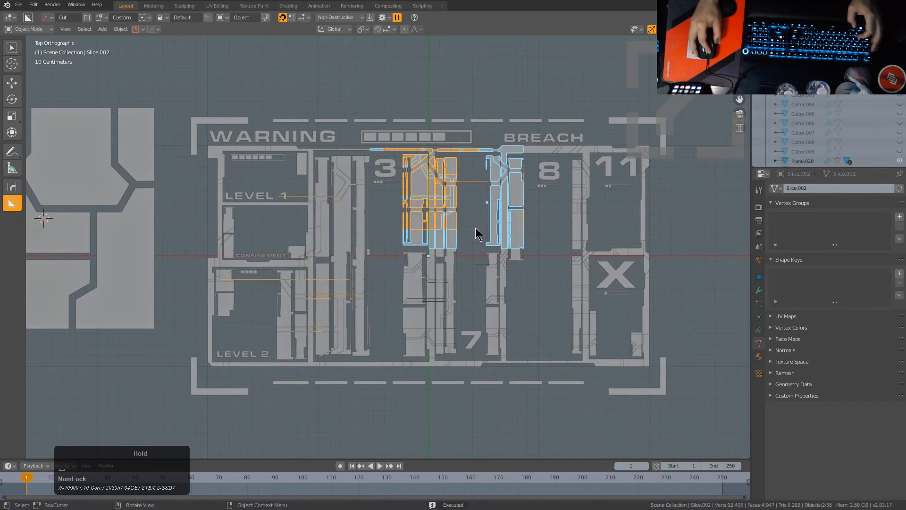
click(475, 228)
drag(476, 163, 547, 235)
key(x)
key(F3)
text(a)
key(Escape)
- Slice the upper bars between LEVEL 1 and the 3, down past CONFINEMENT, with the custom channel pattern
click(341, 218)
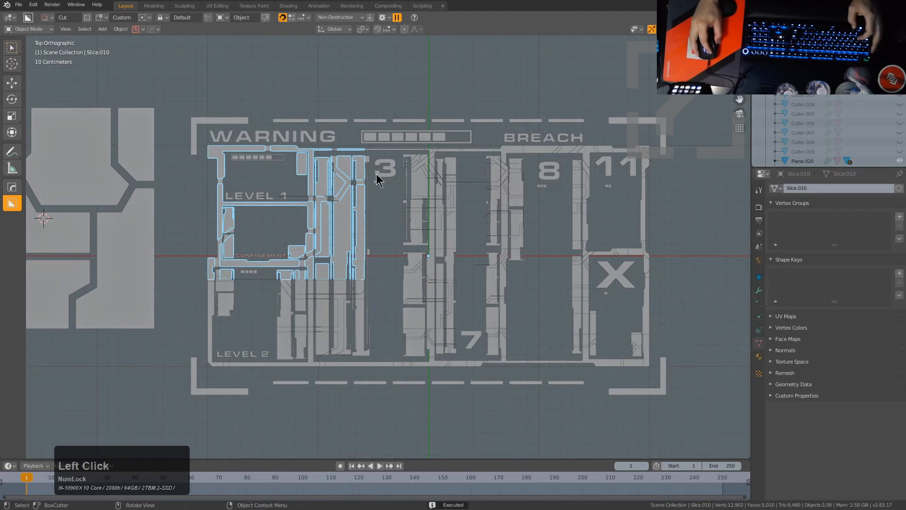
mouse_move(378, 173)
mouse_down()
mouse_move(339, 229)
mouse_move(285, 262)
mouse_move(273, 281)
mouse_up()
key(x)
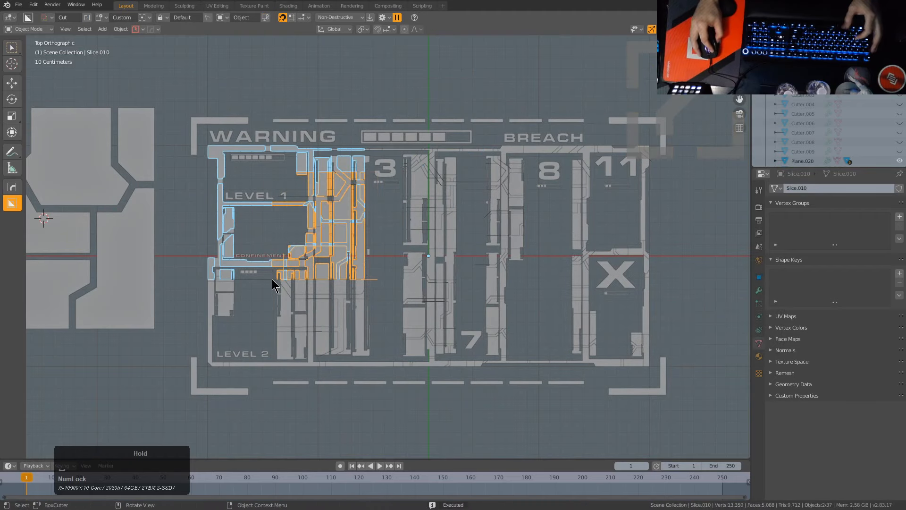
click(279, 201)
click(227, 150)
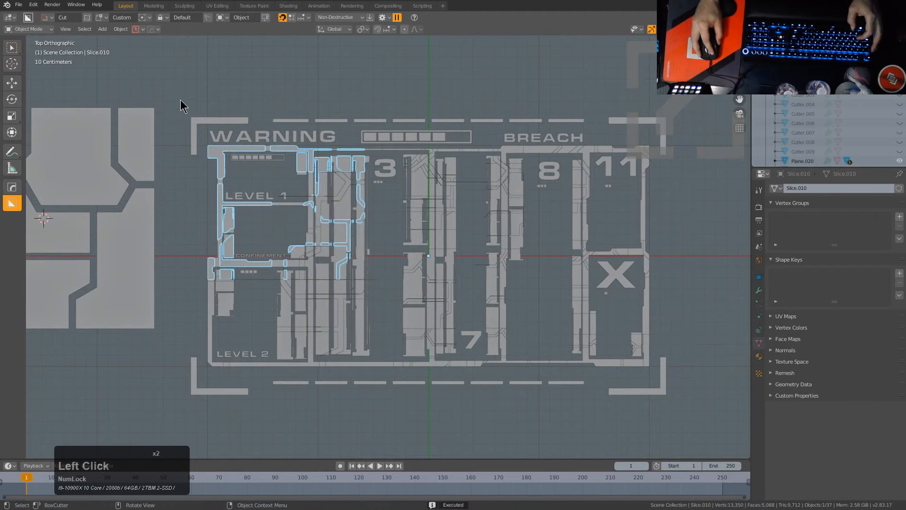
- Slice the upper-left and lower-left outer corner brackets with the custom channel pattern
click(195, 120)
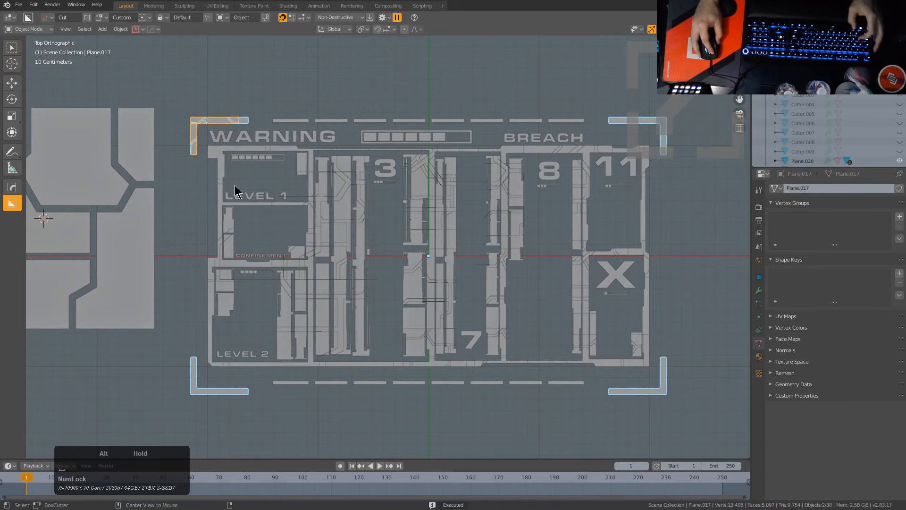
key(alt+a)
click(193, 362)
key(x)
drag(178, 349, 237, 412)
key(space)
key(alt+a)
- Slice the lower-right and upper-right outer corner brackets with the custom channel pattern
click(665, 387)
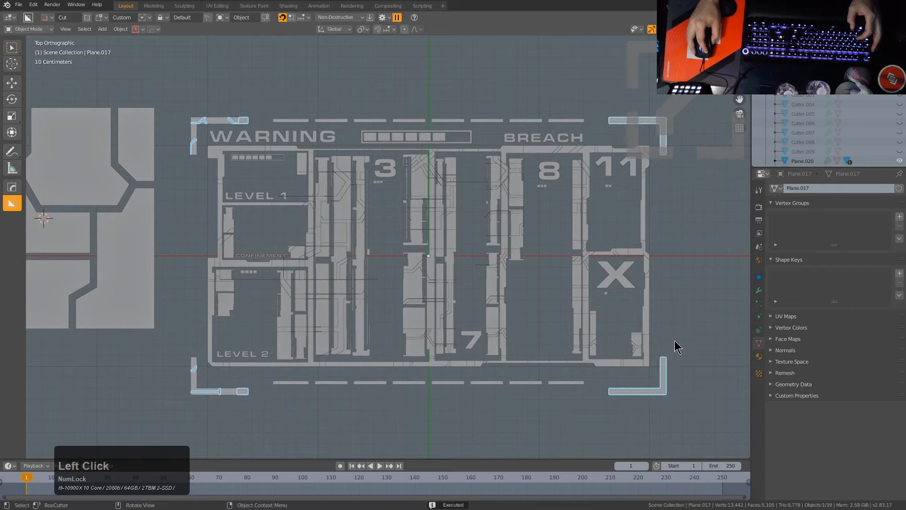
key(x)
drag(675, 341, 623, 417)
key(alt+a)
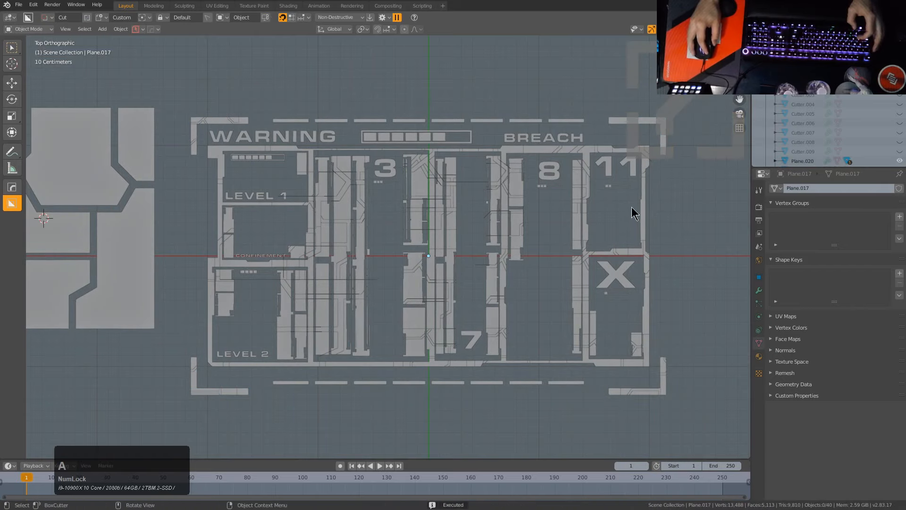
click(665, 123)
key(x)
drag(673, 104, 615, 157)
key(alt+a)
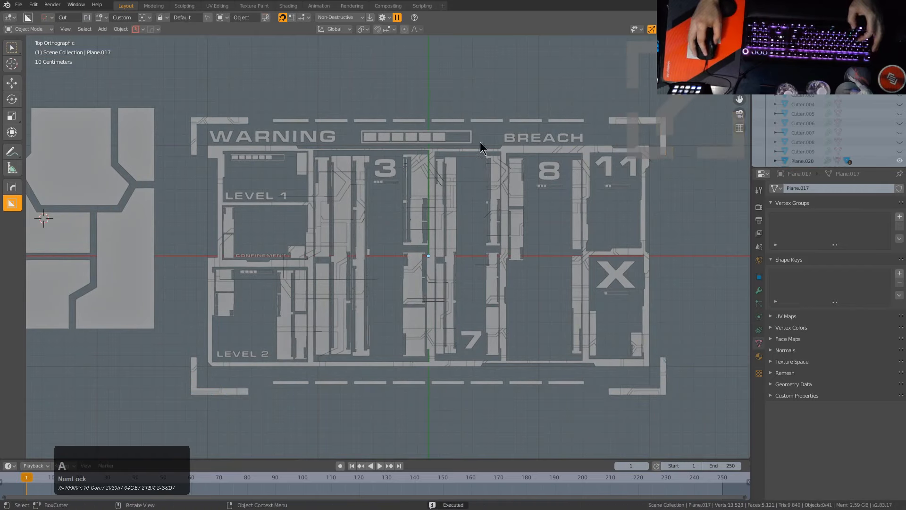
- Slice the dashed strip above the WARNING and BREACH headings with the custom channel pattern
click(460, 121)
mouse_move(586, 88)
mouse_down()
mouse_move(421, 172)
mouse_move(287, 180)
mouse_move(267, 133)
mouse_up()
key(x)
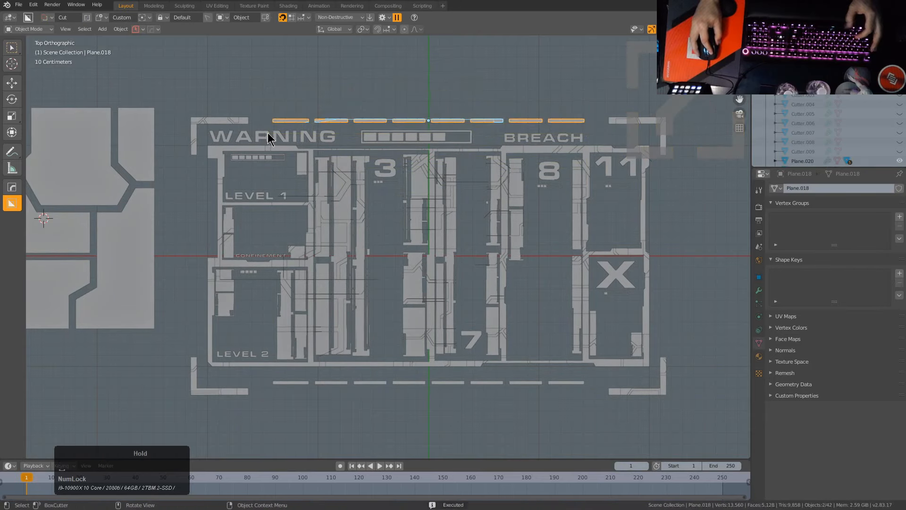
- Slice the segmented progress bar between WARNING and BREACH twice with the custom channel pattern
click(402, 130)
drag(366, 117, 463, 171)
key(x)
key(alt+a)
click(378, 132)
drag(361, 122, 418, 157)
key(x)
key(a)
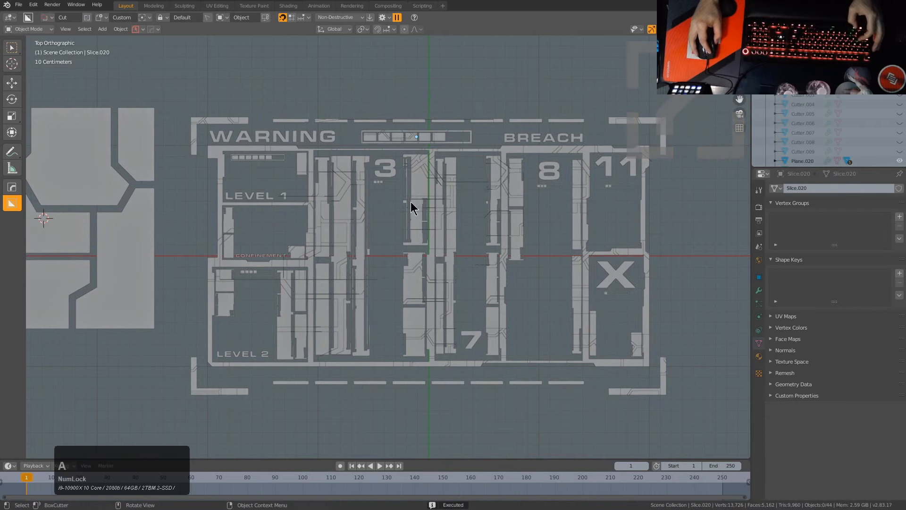
- Slice the small segmented bar above LEVEL 1 and the LEVEL 2 text with the custom channel pattern
click(257, 161)
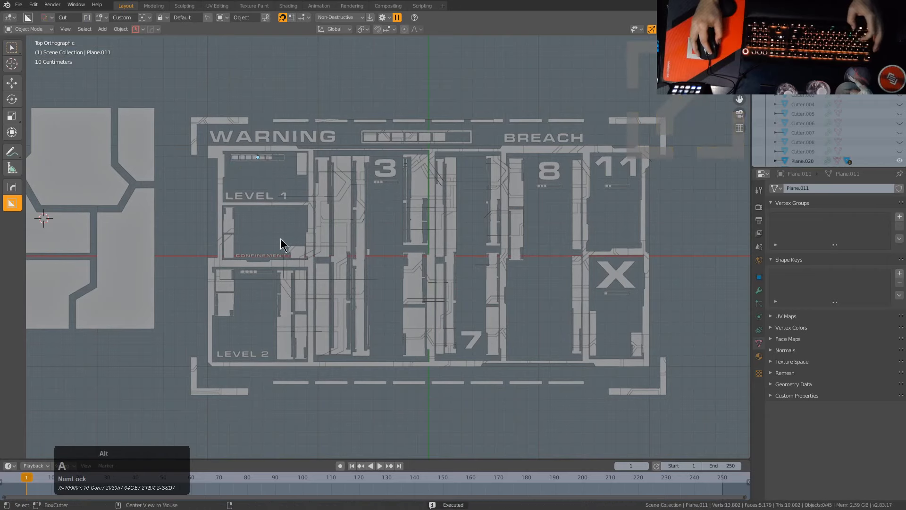
click(240, 359)
drag(224, 340, 264, 368)
key(x)
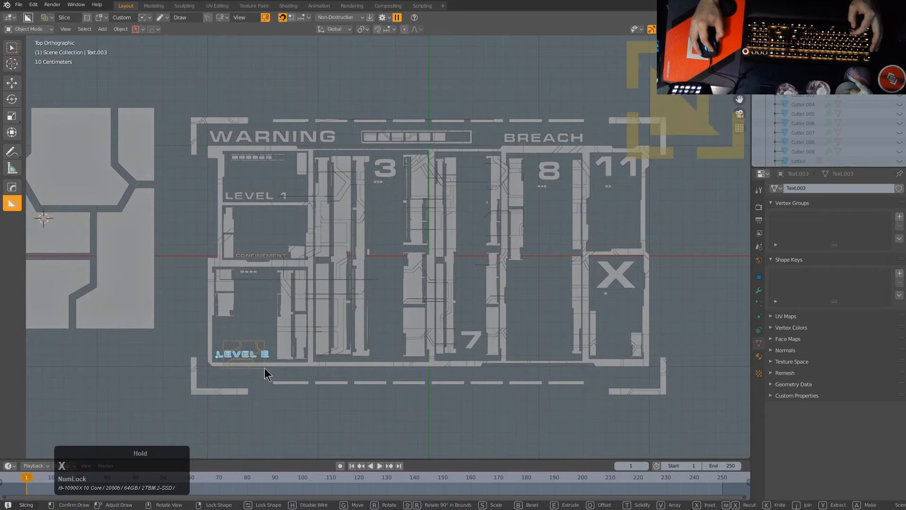
key(a)
- Slice the 7 and the X characters with the custom channel pattern
click(474, 336)
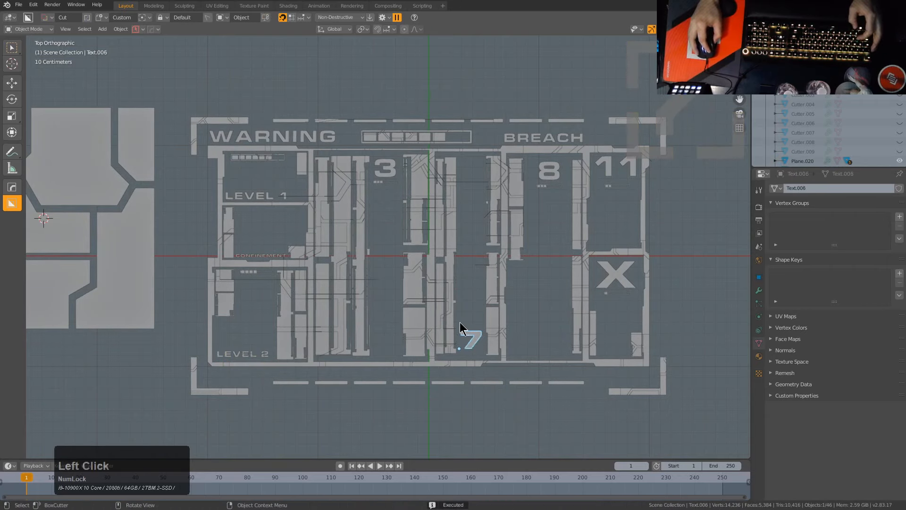
key(x)
drag(460, 321, 485, 356)
key(alt+a)
click(616, 264)
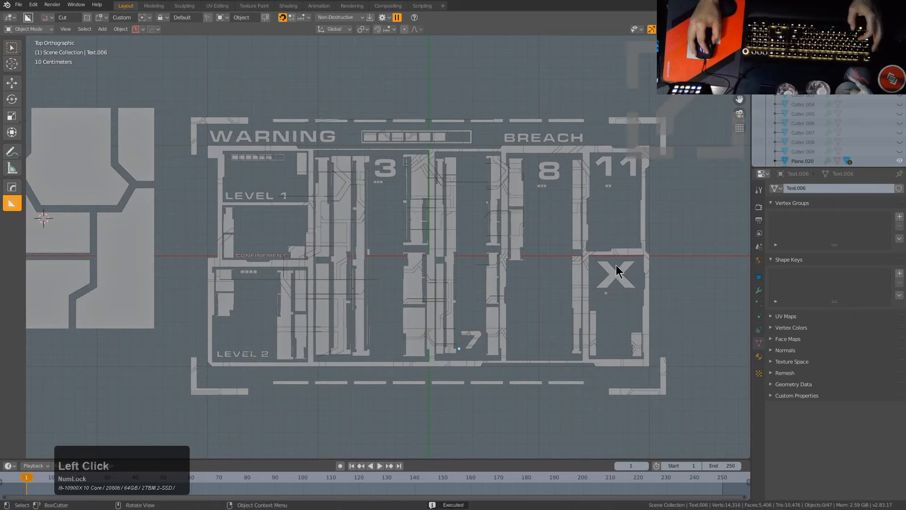
key(x)
drag(593, 259, 645, 304)
key(a)
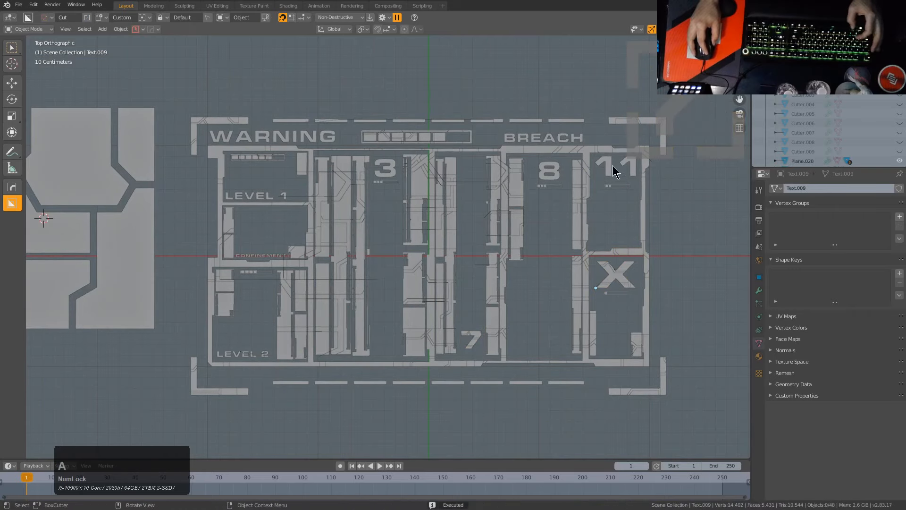
- Slice the 11 and the 8 numerals with the custom channel pattern
click(616, 171)
drag(590, 151, 651, 188)
key(a)
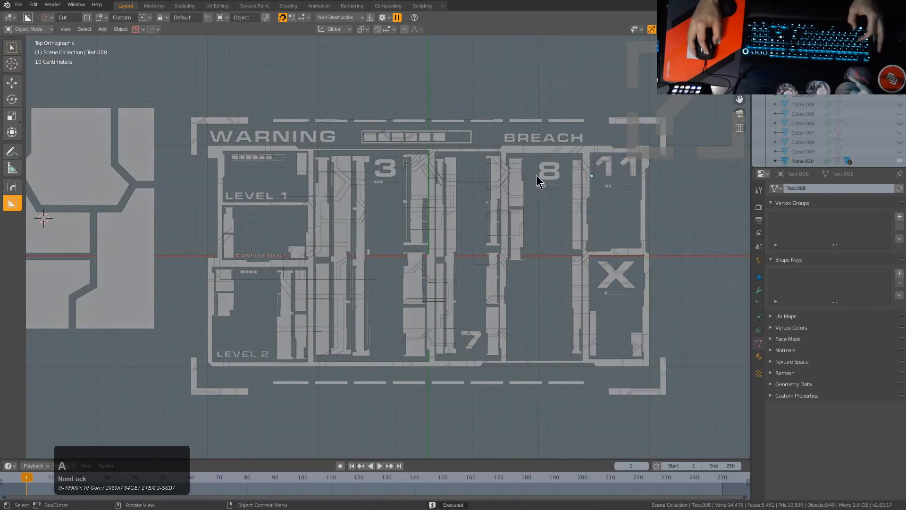
click(543, 171)
drag(534, 160, 569, 182)
key(x)
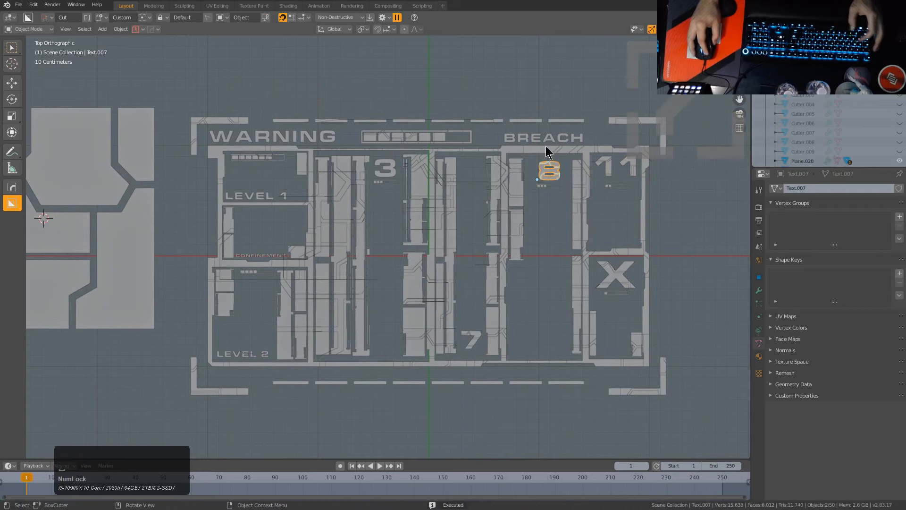
- Slice the BREACH and WARNING headings with the custom channel pattern
click(543, 142)
drag(503, 129, 580, 157)
key(alt+a)
click(291, 139)
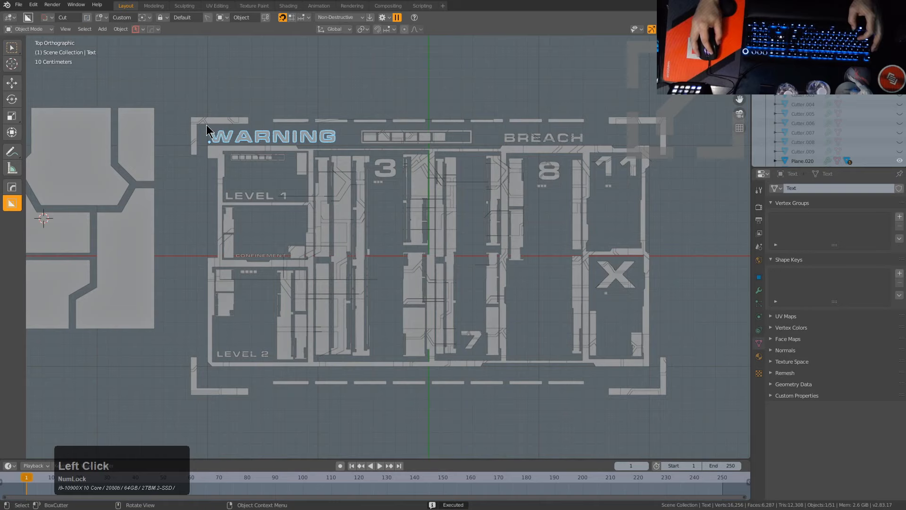
drag(206, 125, 343, 149)
key(x)
click(393, 138)
key(a)
- Slice the 3 numeral and the LEVEL 1 text with the custom channel pattern
click(384, 169)
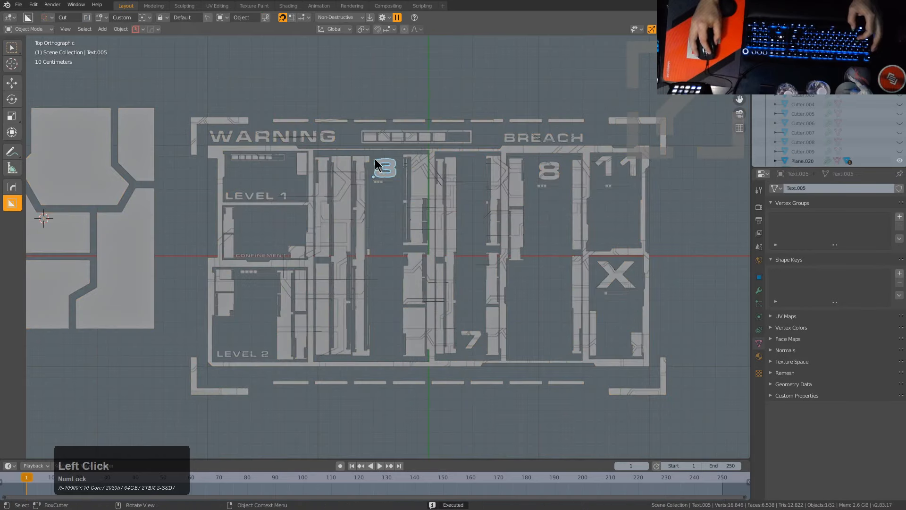
key(a)
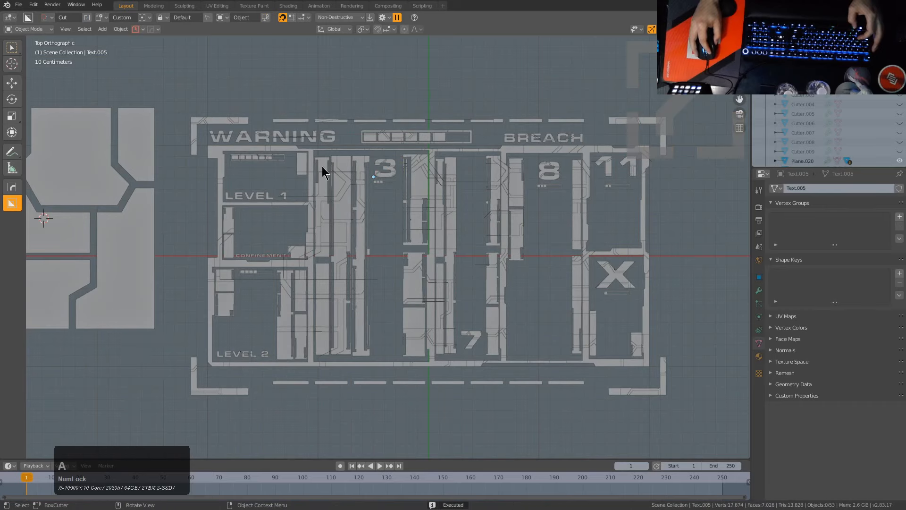
click(243, 195)
drag(225, 185, 297, 208)
key(x)
key(a)
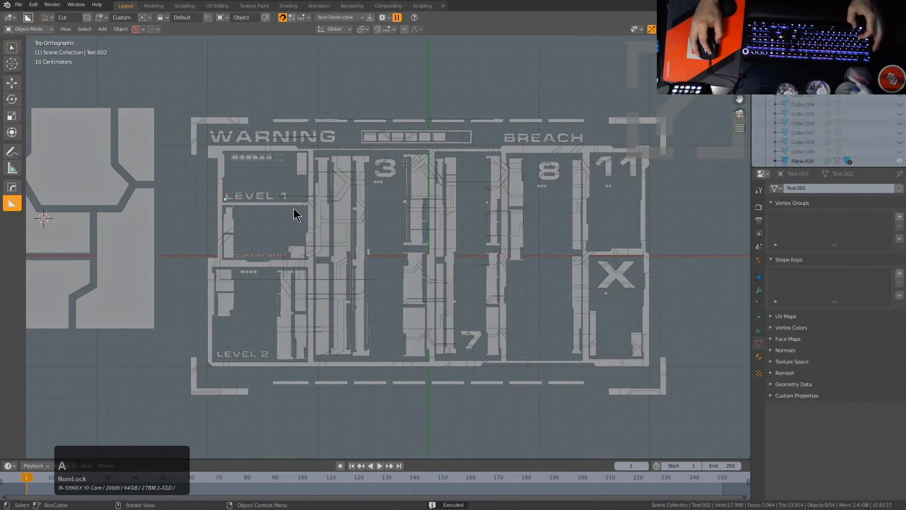
click(410, 191)
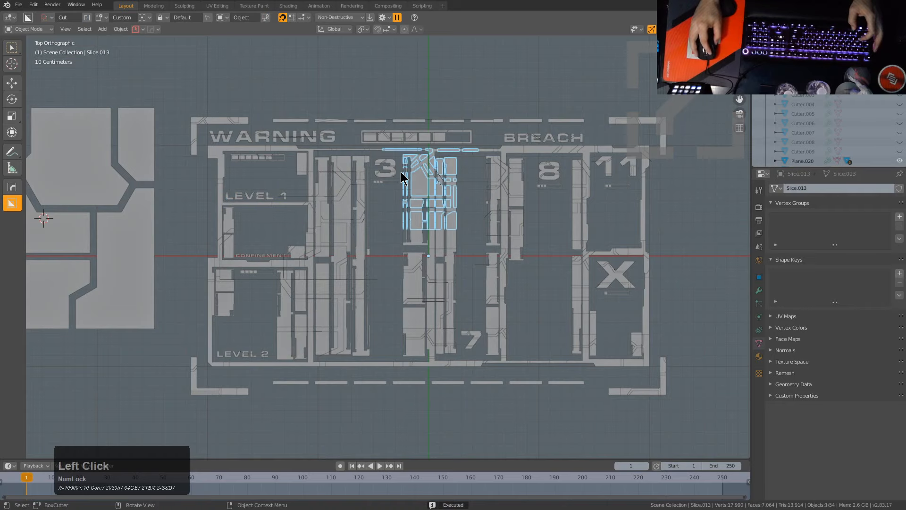
drag(401, 173, 457, 221)
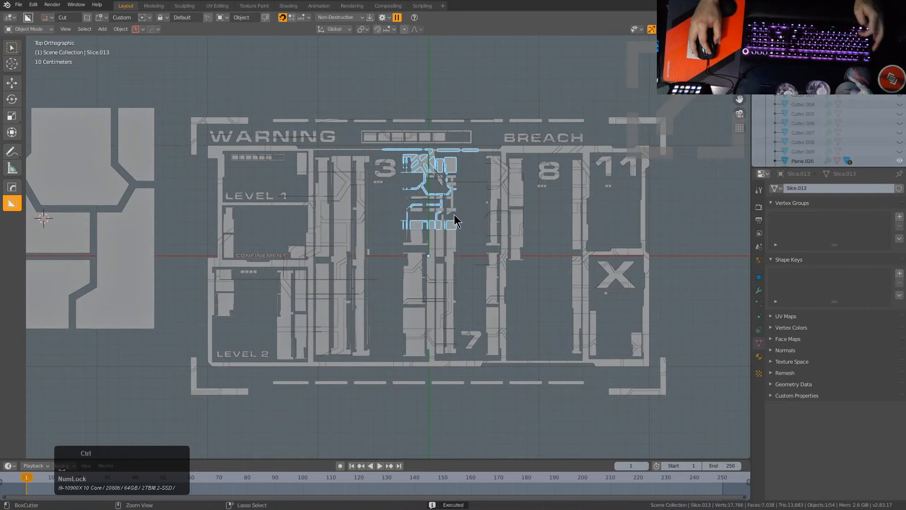
key(ctrl+z)
key(a)
- Slice the already cut bar pieces between CONFINEMENT and the 3 again with the custom channel pattern
click(348, 203)
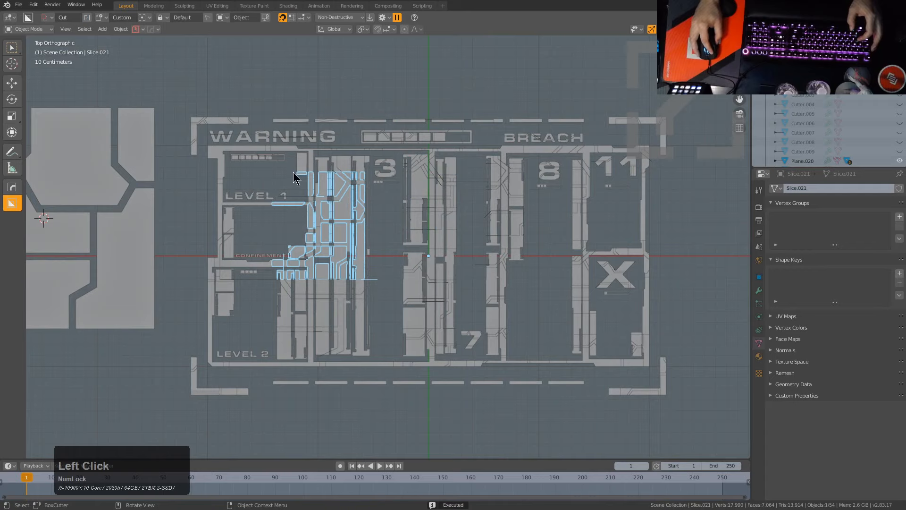
drag(380, 193, 306, 267)
key(x)
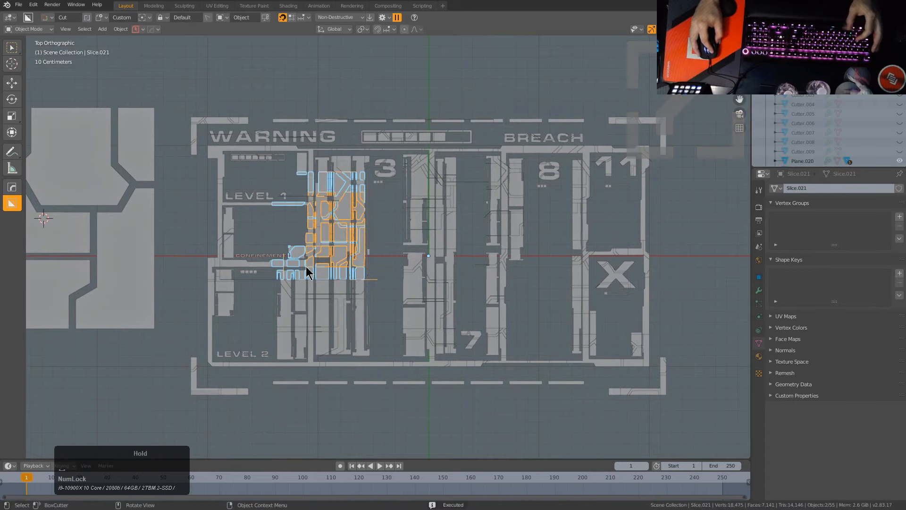
key(a)
- Slice the frame pieces surrounding the LEVEL 1 box with the custom channel pattern
click(302, 164)
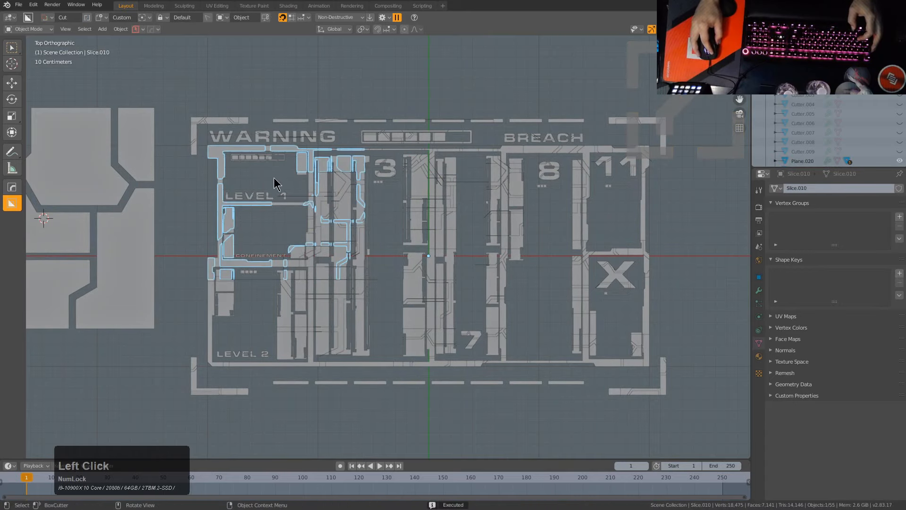
key(ctrl+shift+b)
key(a)
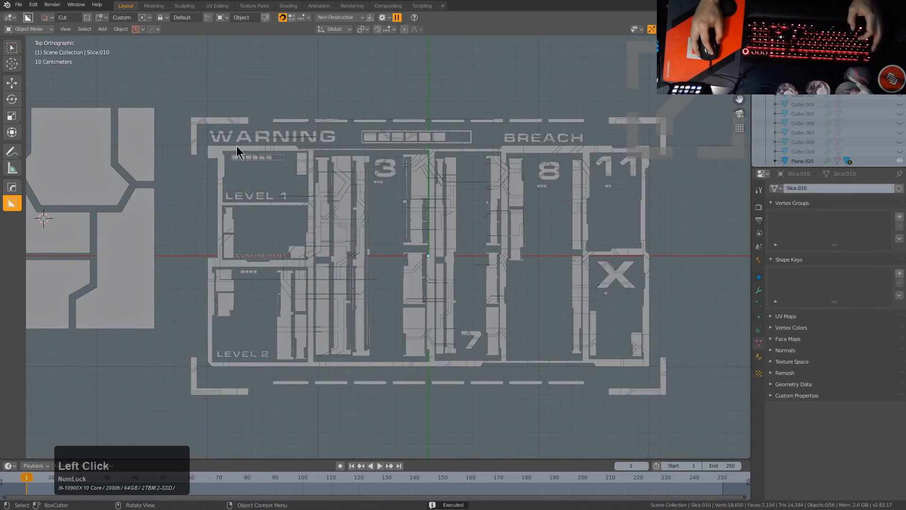
click(208, 145)
drag(263, 193, 285, 221)
key(a)
- Slice the main frame's upper-left corner, just below WARNING, with a smaller custom channel pattern
click(219, 154)
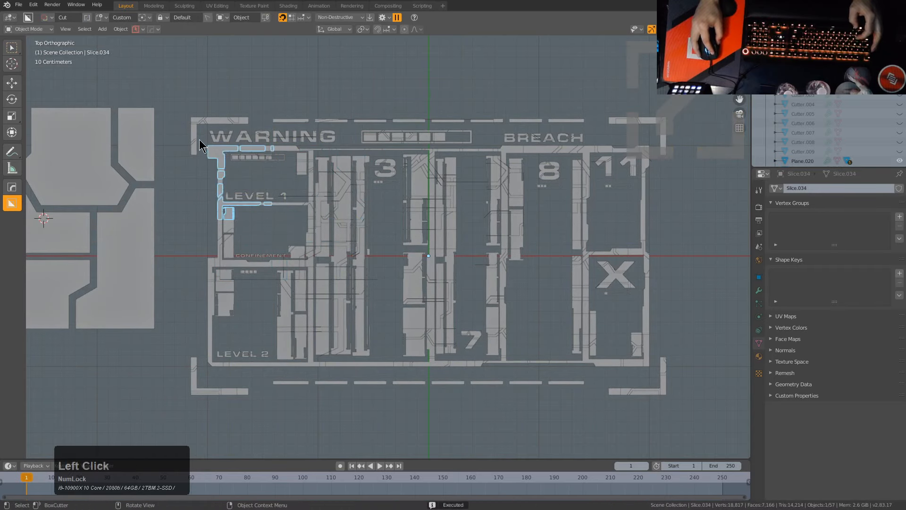
key(x)
drag(199, 141, 240, 177)
key(a)
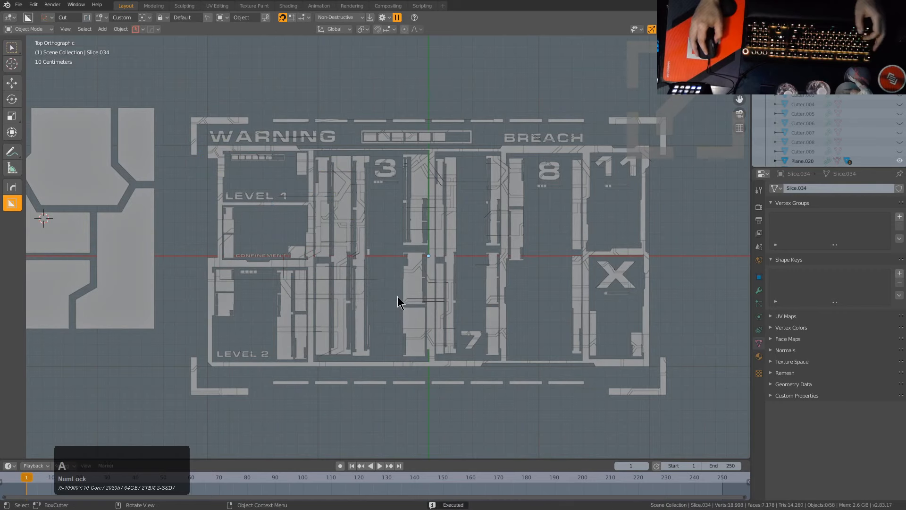
shift+middle_drag(398, 298, 402, 307)
click(464, 221)
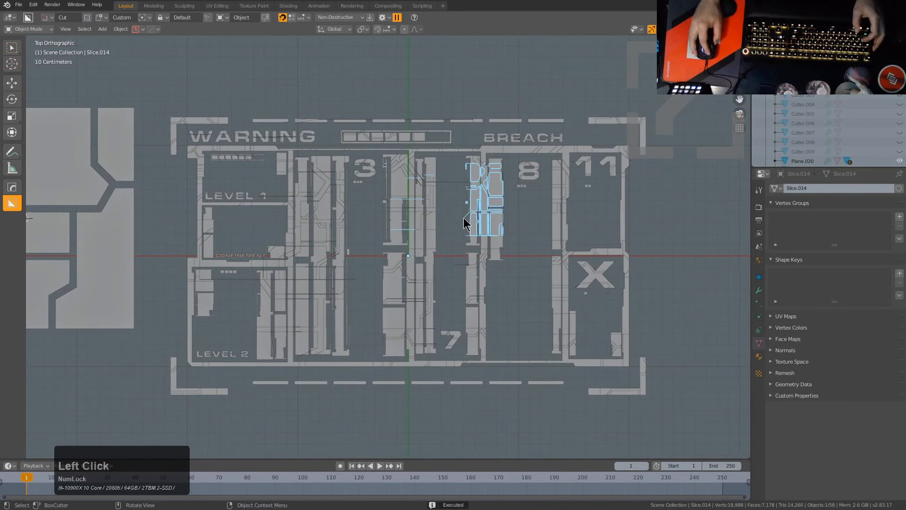
key(alt+a)
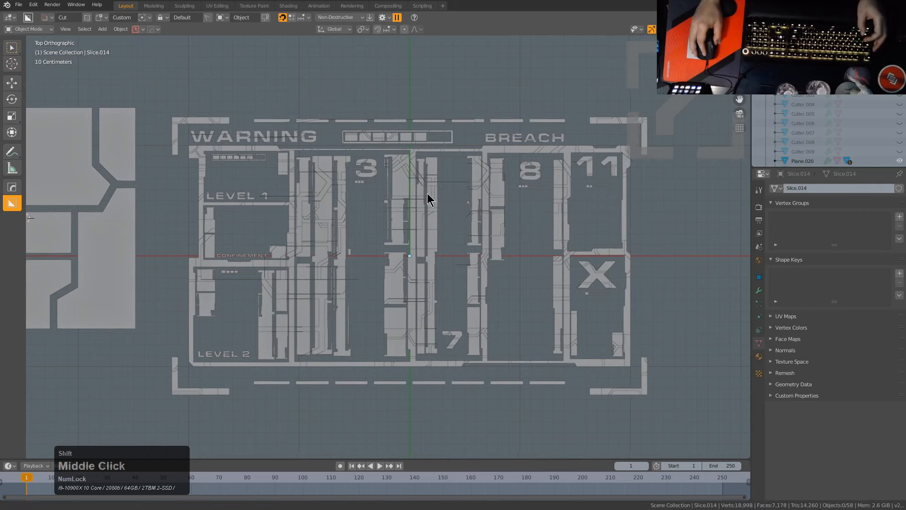
- Delete the custom channel pattern cutter shape that sits beside the HUD panel
shift+middle_drag(426, 194, 443, 184)
click(132, 195)
key(x)
click(132, 194)
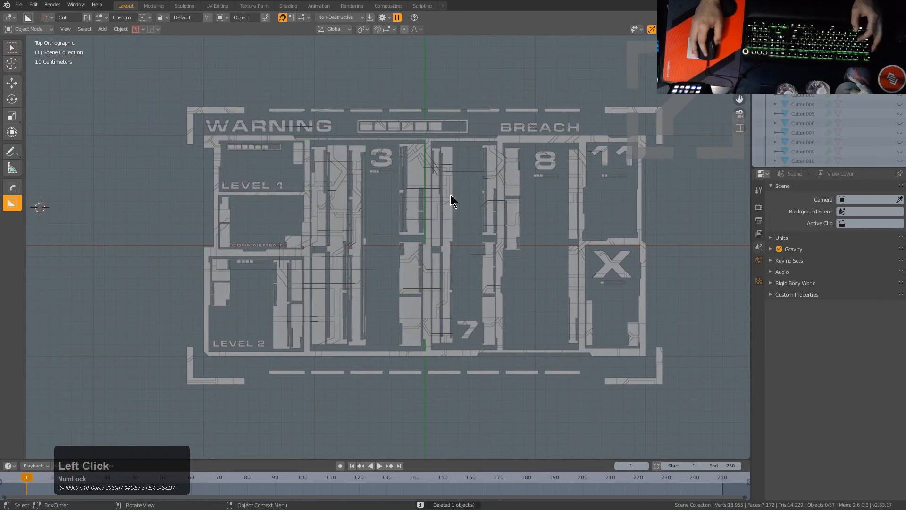
- Apply Visual Geometry to Mesh on all the HUD panel pieces
key(a)
key(shift+a)
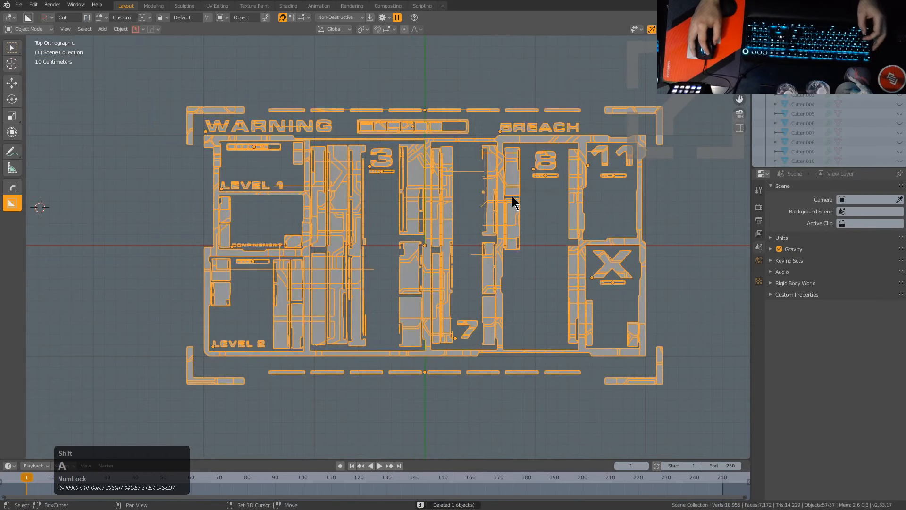
click(514, 191)
key(ctrl+a)
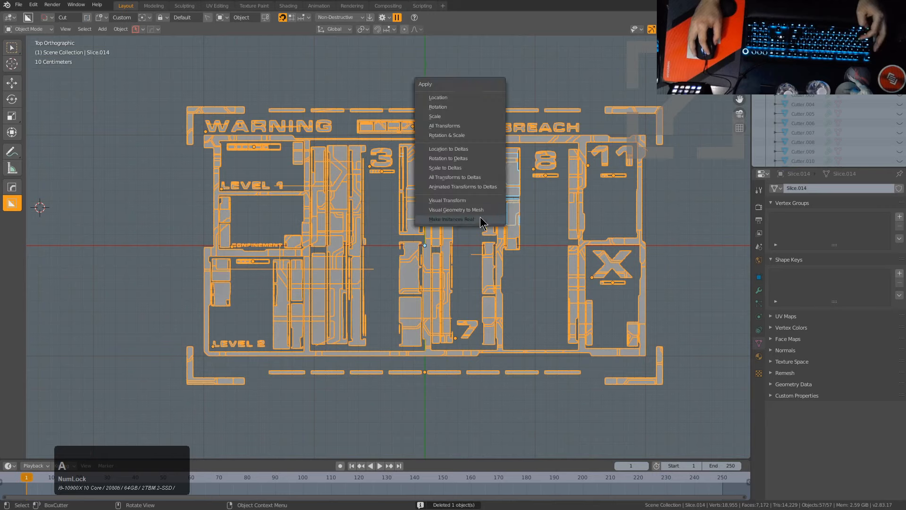
click(518, 209)
shift+middle_drag(530, 217, 515, 223)
- Edit all HUD pieces together and delete overlapping stray edges crossing the gap above the 7
key(Tab)
key(a)
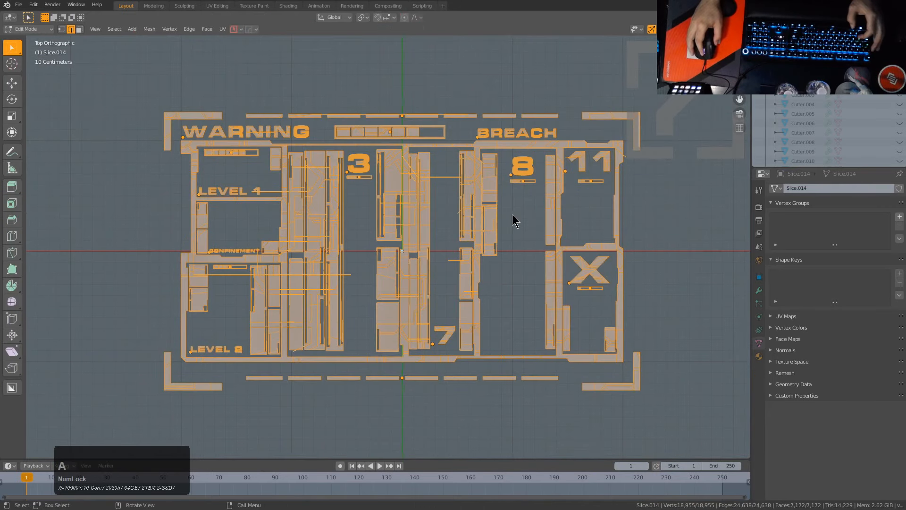
scroll(485, 183, up, 2)
click(486, 168)
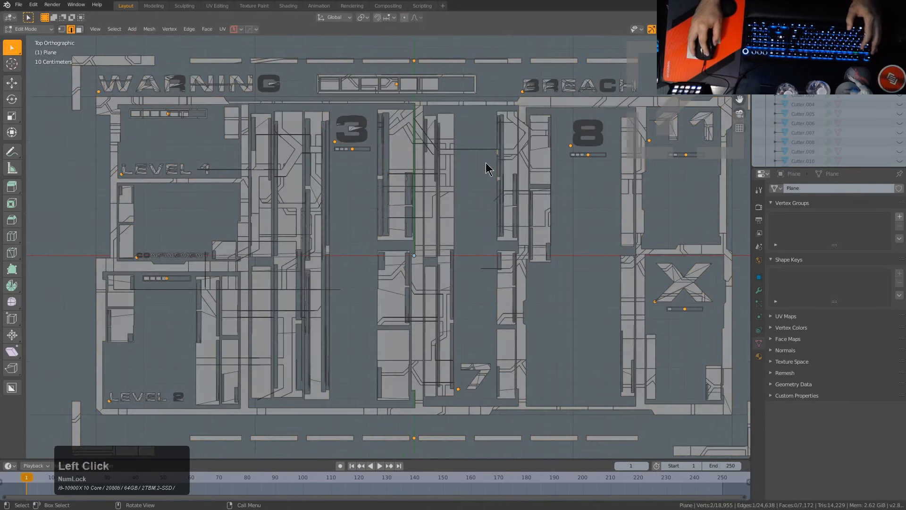
key(x)
click(467, 148)
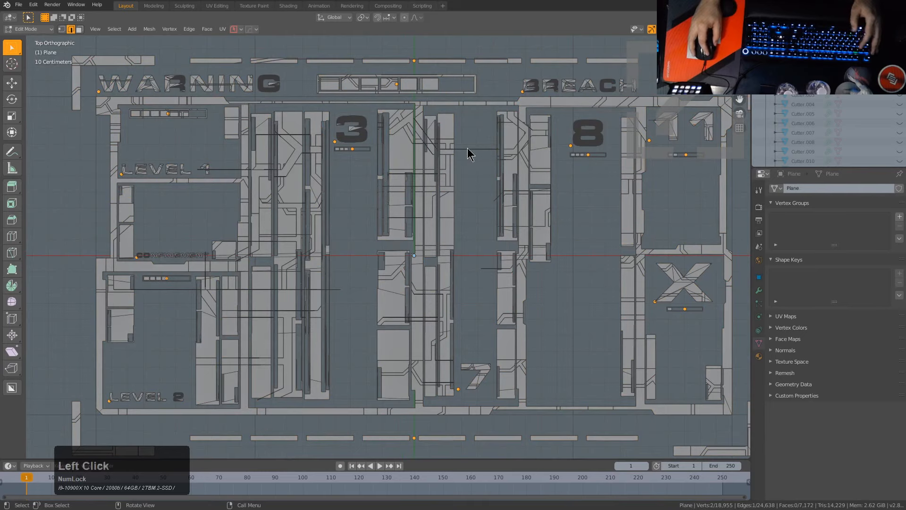
key(x)
click(477, 151)
key(x)
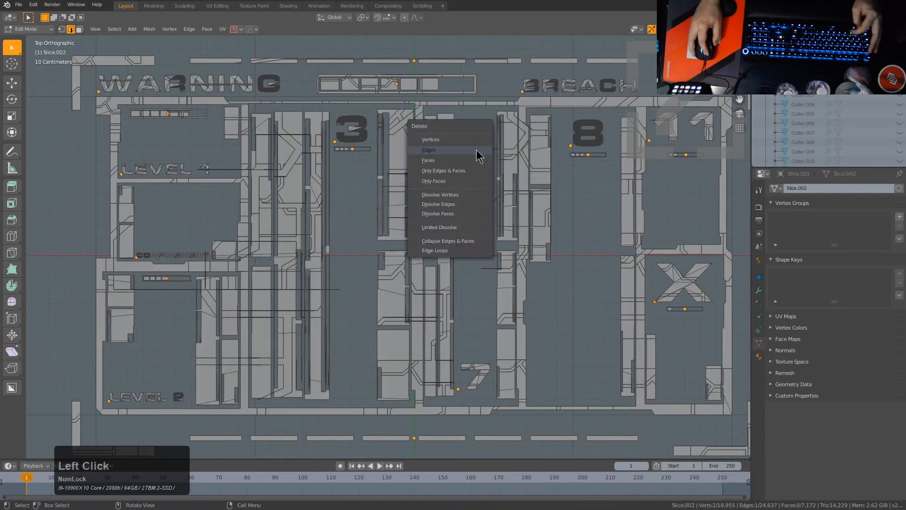
click(479, 154)
key(x)
click(478, 155)
key(x)
click(477, 155)
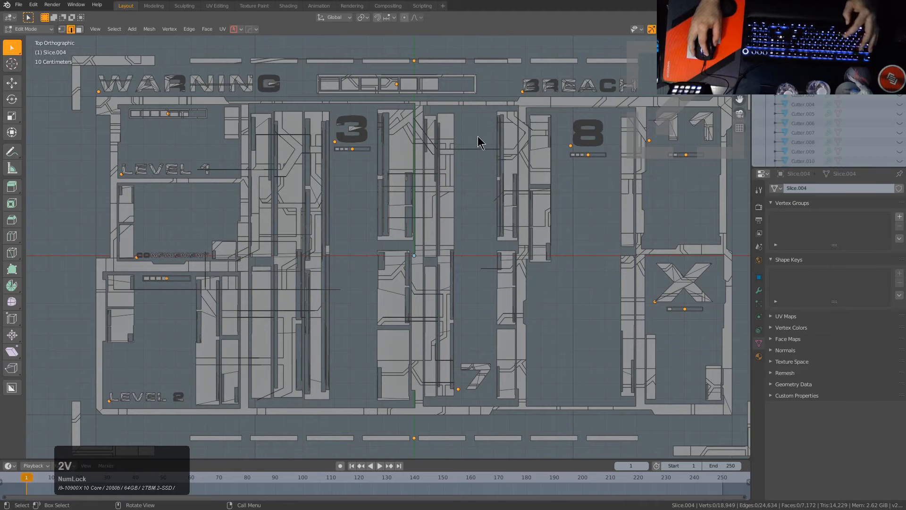
drag(477, 136, 469, 167)
- Edit the slice piece that owns the remaining stray line above the 7 and delete that edge
key(Tab)
click(480, 149)
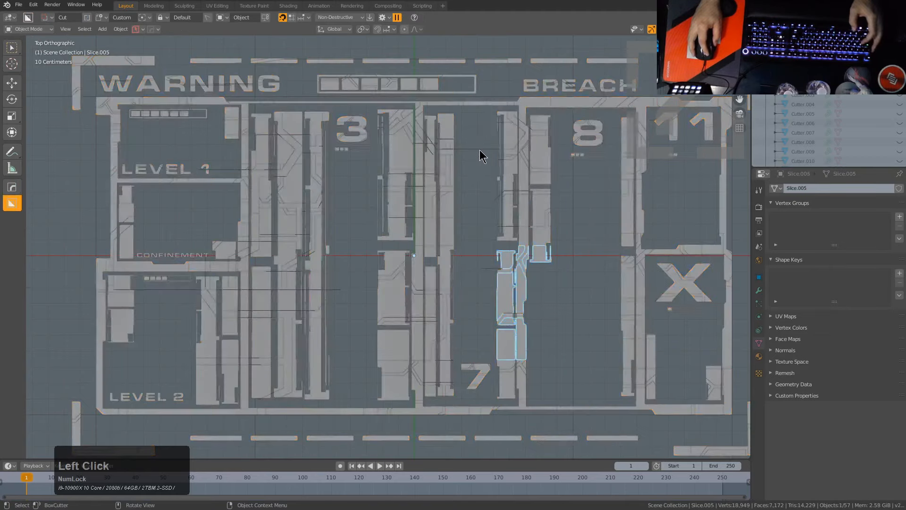
click(479, 149)
key(Tab)
click(479, 149)
key(Tab)
key(Tab)
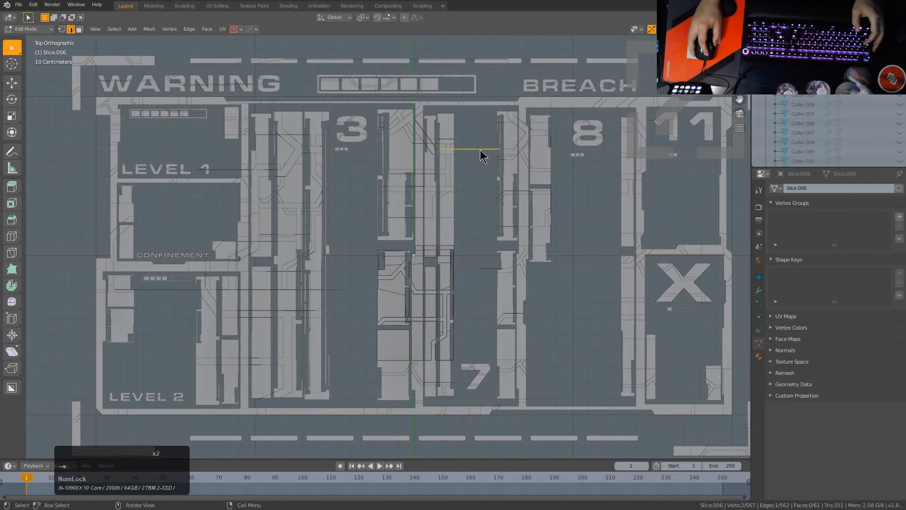
click(480, 176)
key(x)
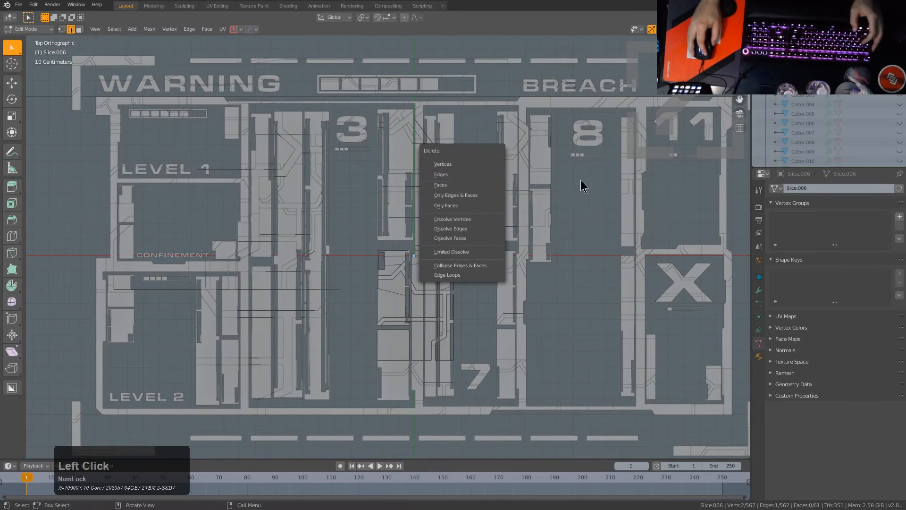
click(465, 175)
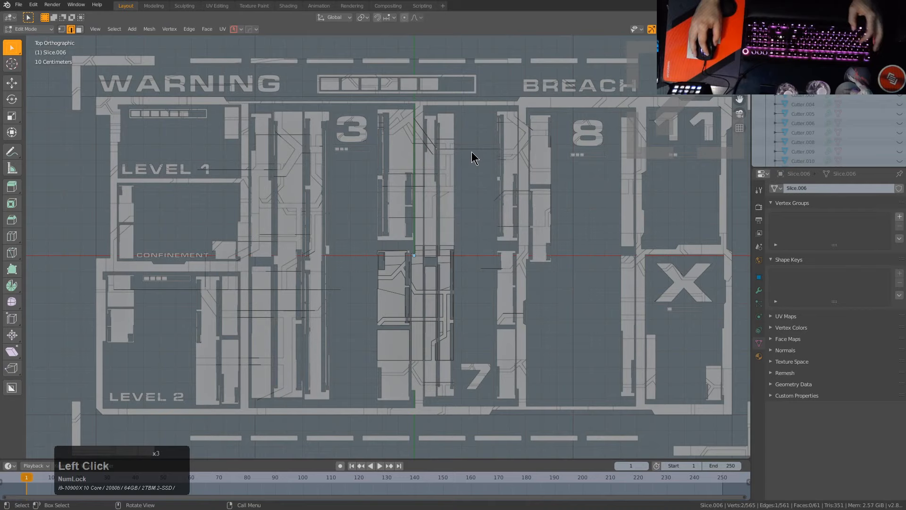
key(g)
right_click(480, 176)
key(alt+a)
scroll(483, 189, down, 3)
key(Tab)
scroll(481, 197, down, 2)
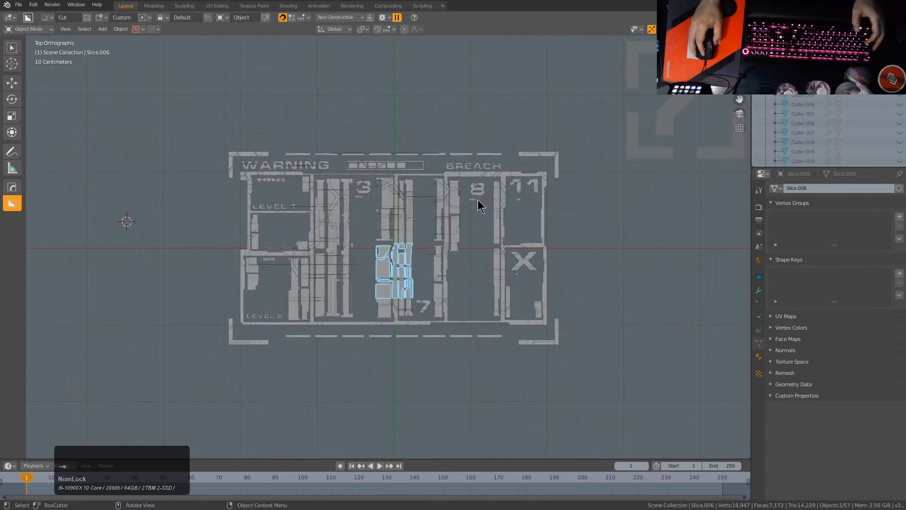
- Separate the geometry of all HUD pieces by loose parts
scroll(476, 203, up, 1)
key(Tab)
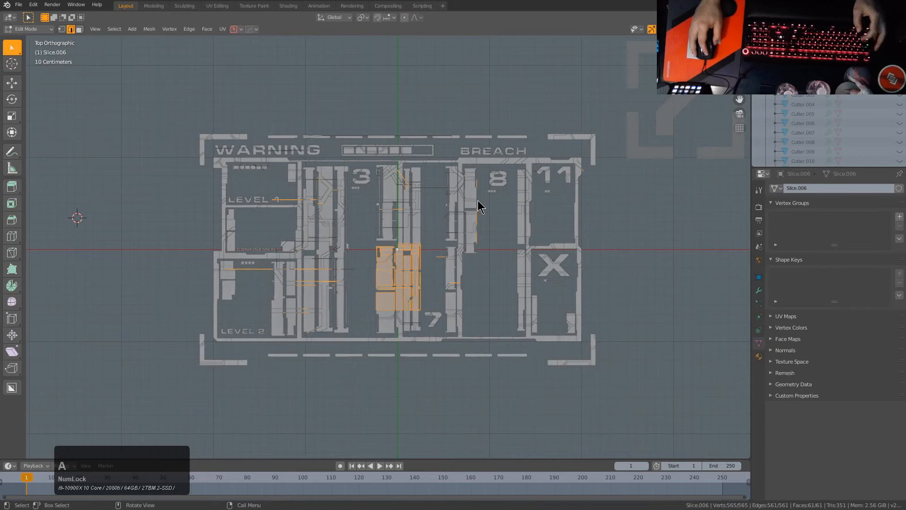
key(Tab)
click(466, 223)
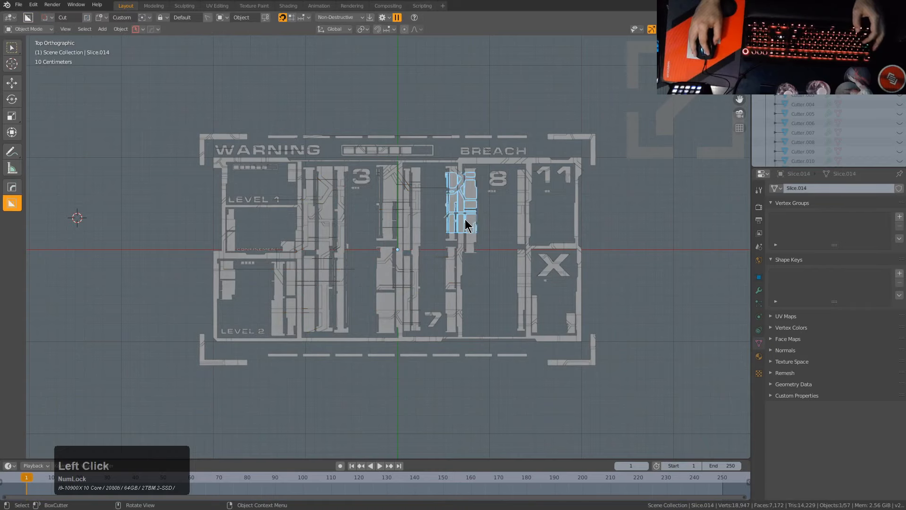
key(a)
key(Tab)
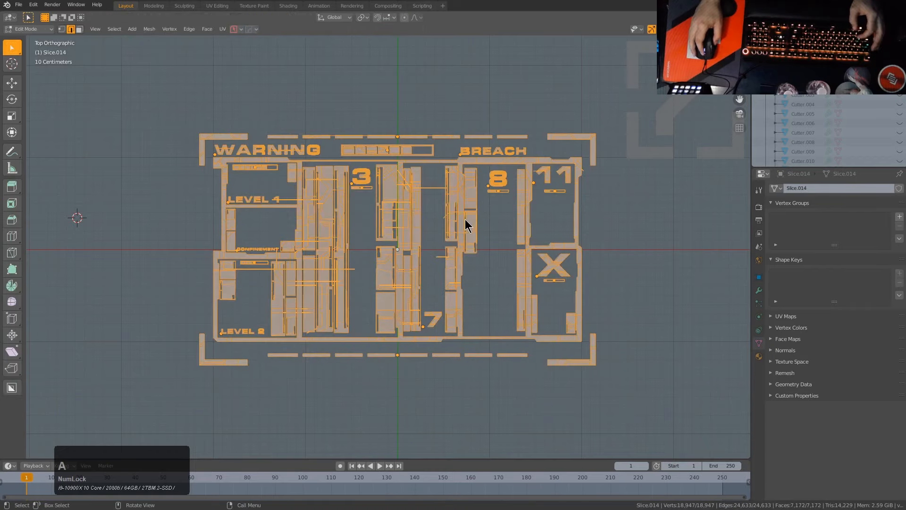
key(p)
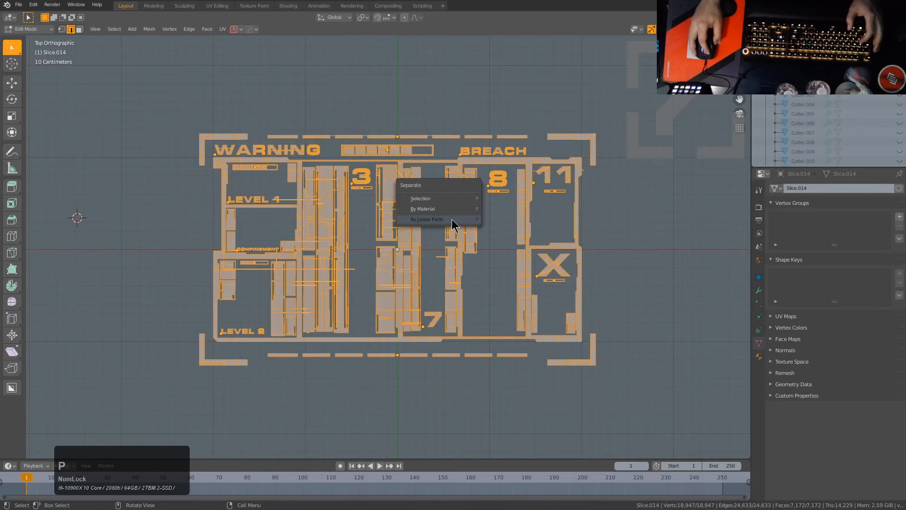
click(444, 219)
scroll(405, 228, up, 2)
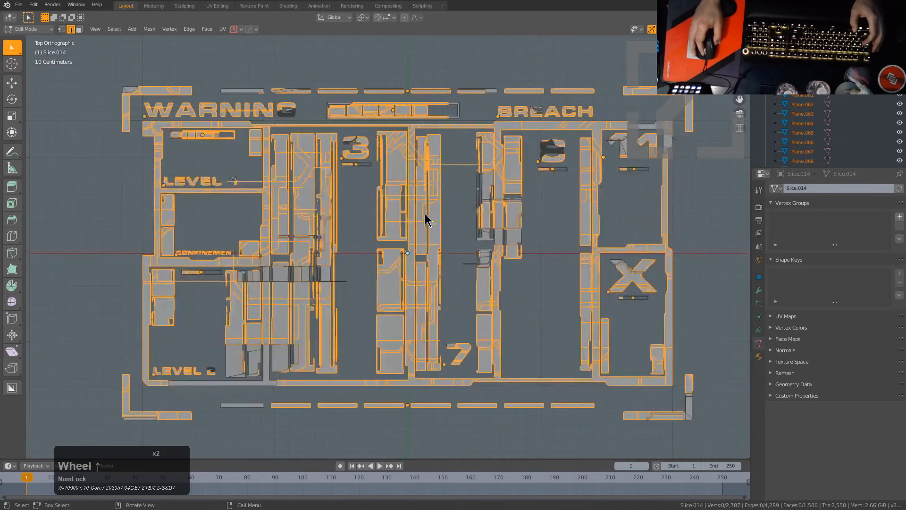
key(Tab)
key(a)
- Examine the separated bar piece between the 3 and the 7 up close for parts that are still joined
click(412, 213)
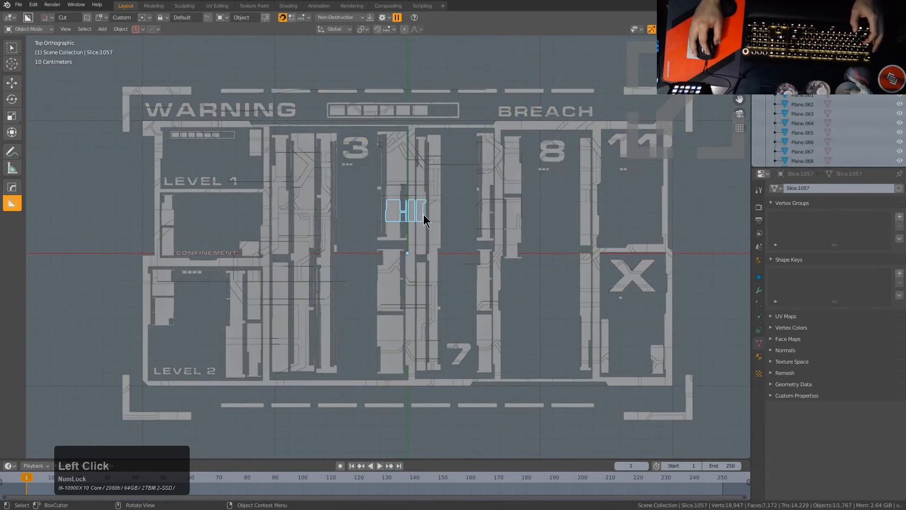
scroll(477, 226, up, 4)
scroll(483, 230, up, 1)
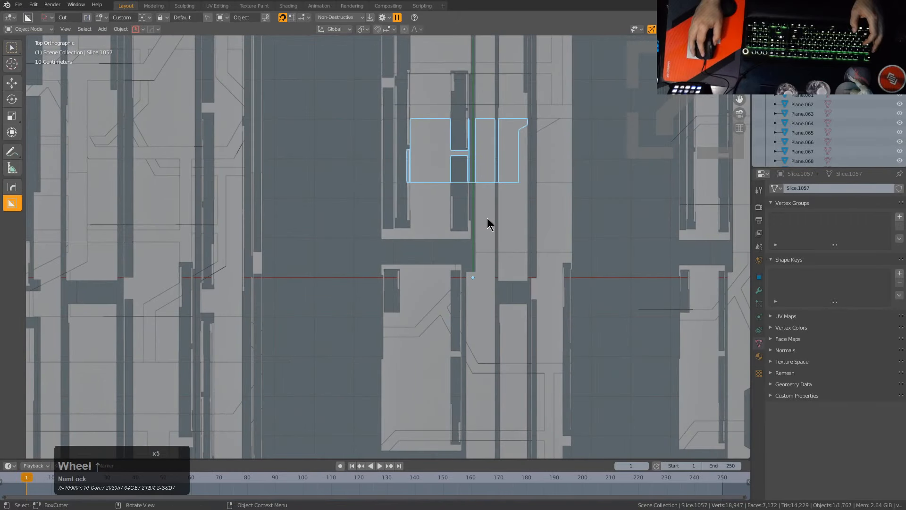
scroll(489, 219, down, 7)
scroll(494, 219, up, 2)
key(a)
scroll(505, 218, down, 2)
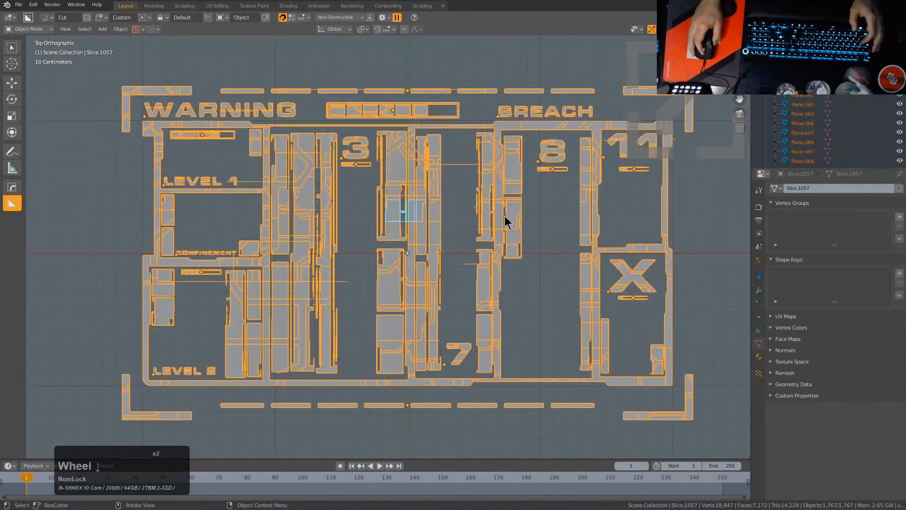
- Try scaling the bar piece beside the 8 to check its pivot point and connected parts
click(512, 225)
right_click(548, 236)
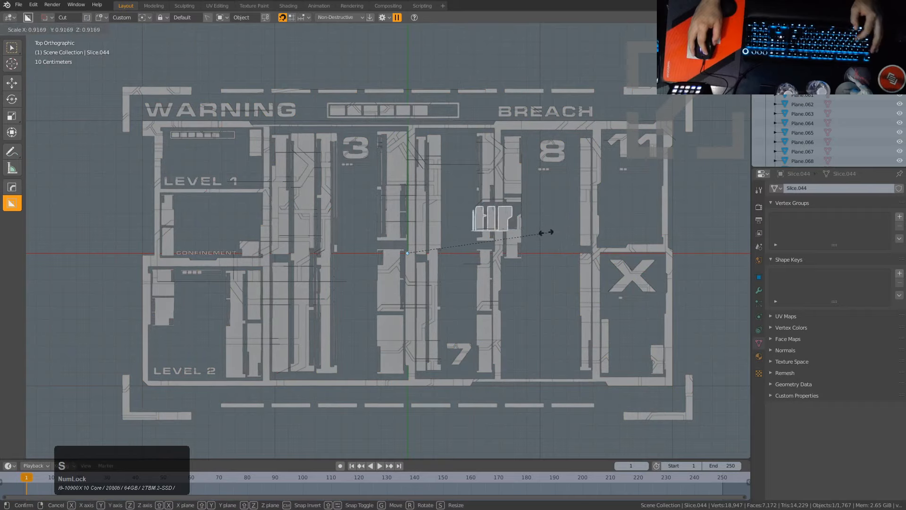
scroll(545, 233, up, 8)
scroll(545, 233, up, 2)
scroll(545, 233, down, 1)
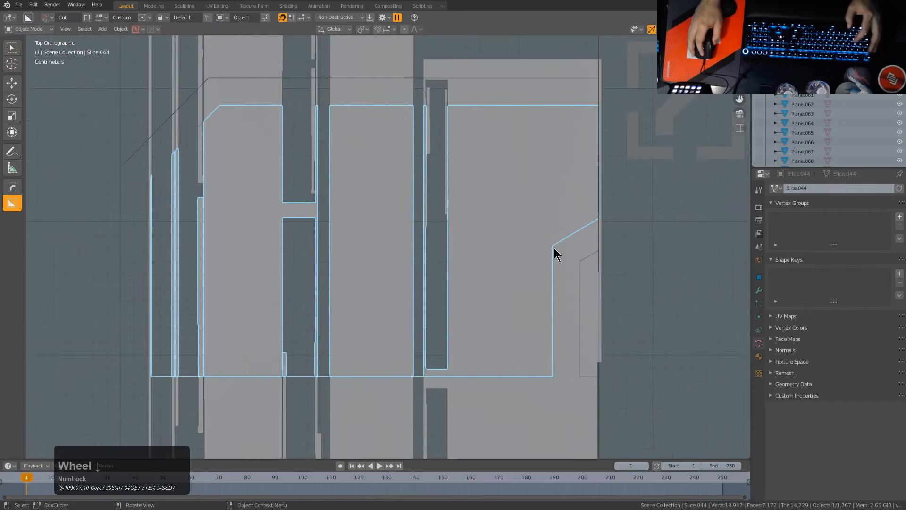
key(s)
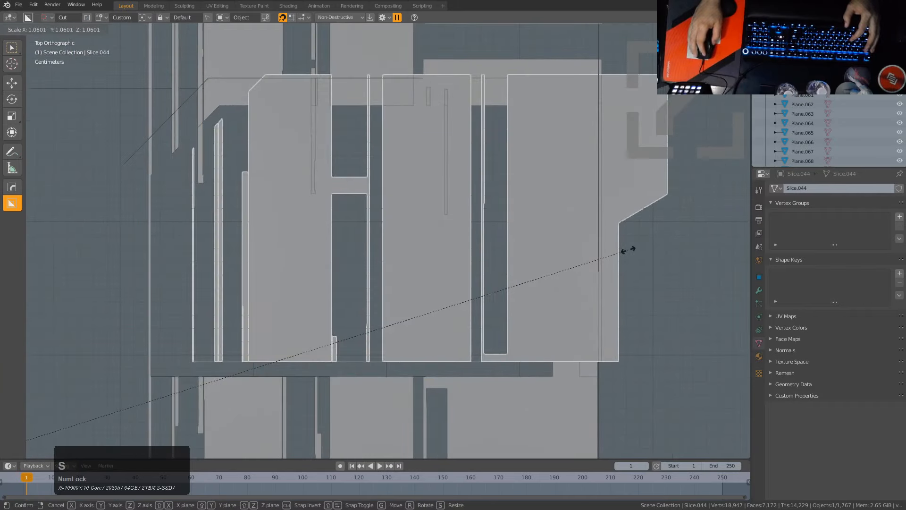
right_click(627, 248)
scroll(419, 223, down, 5)
key(a)
scroll(418, 223, down, 7)
key(a)
key(a)
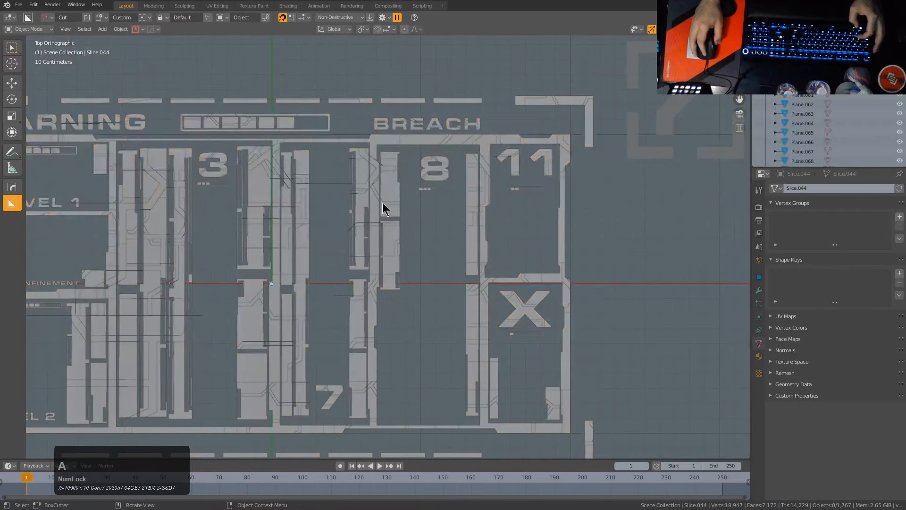
scroll(391, 178, down, 2)
shift+middle_drag(309, 213, 398, 200)
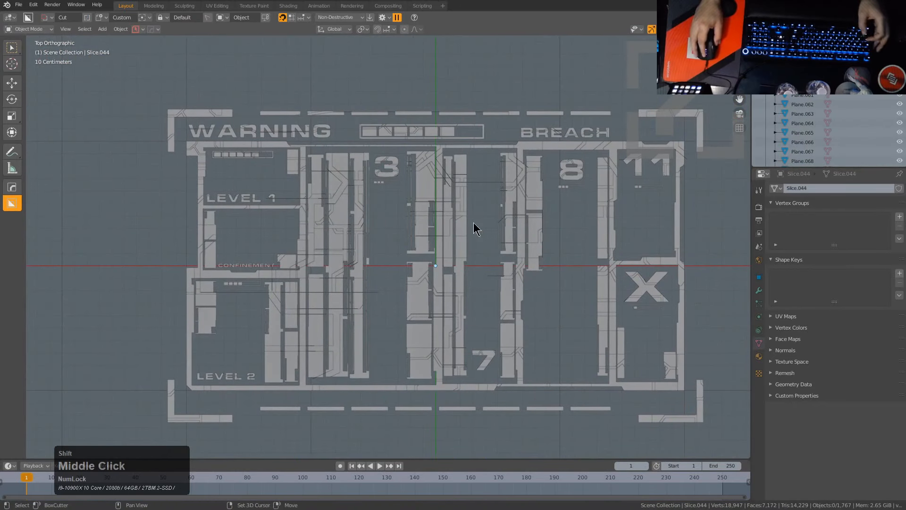
shift+middle_drag(475, 227, 487, 262)
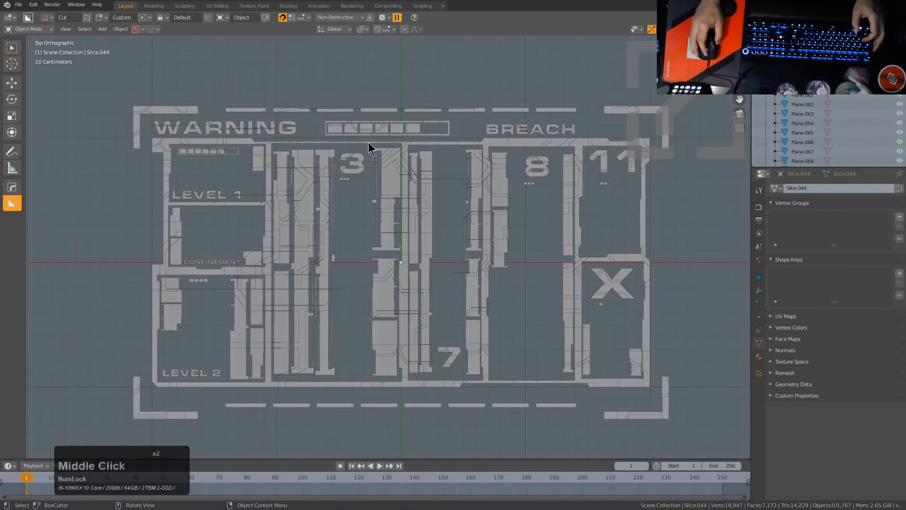
- Test-scale a small piece near the centre line, and set every HUD piece's origin to its own geometry
click(401, 188)
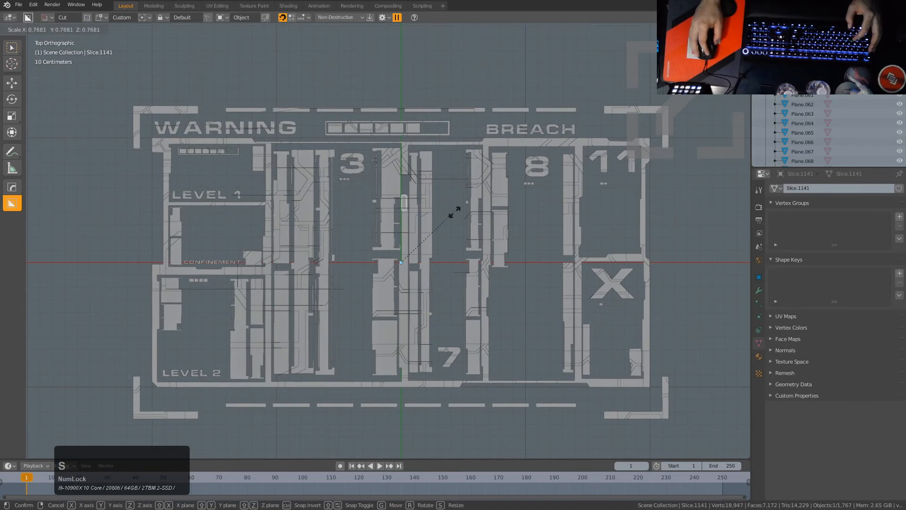
right_click(454, 222)
key(a)
key(shift+s)
click(457, 166)
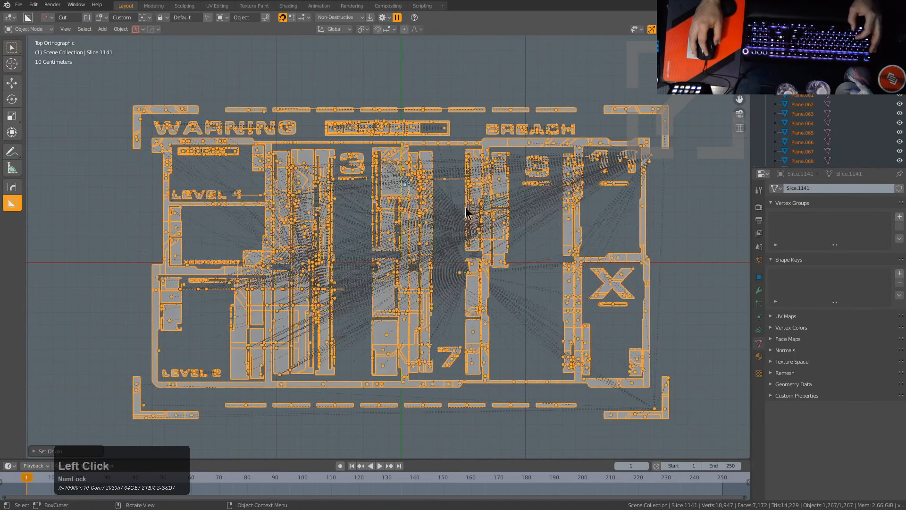
- Clear the parent relationship on all HUD pieces
key(alt+a)
key(a)
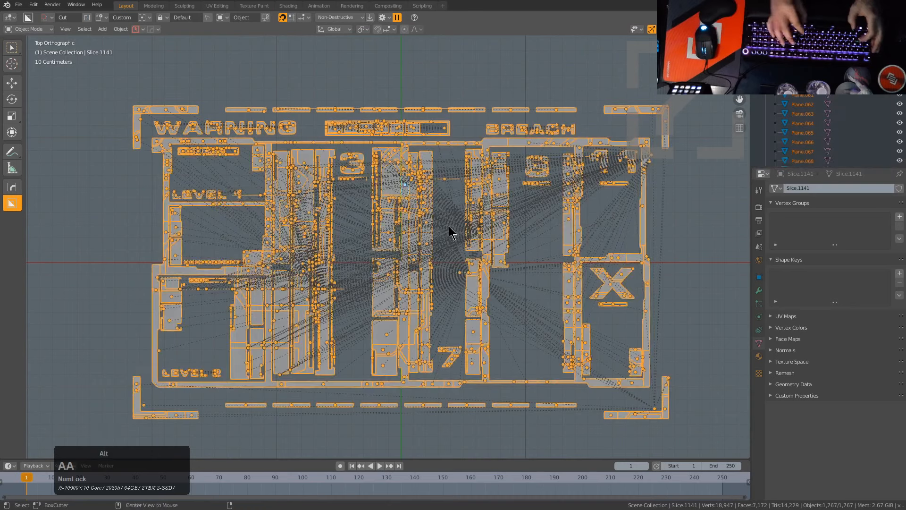
key(alt+p)
click(449, 226)
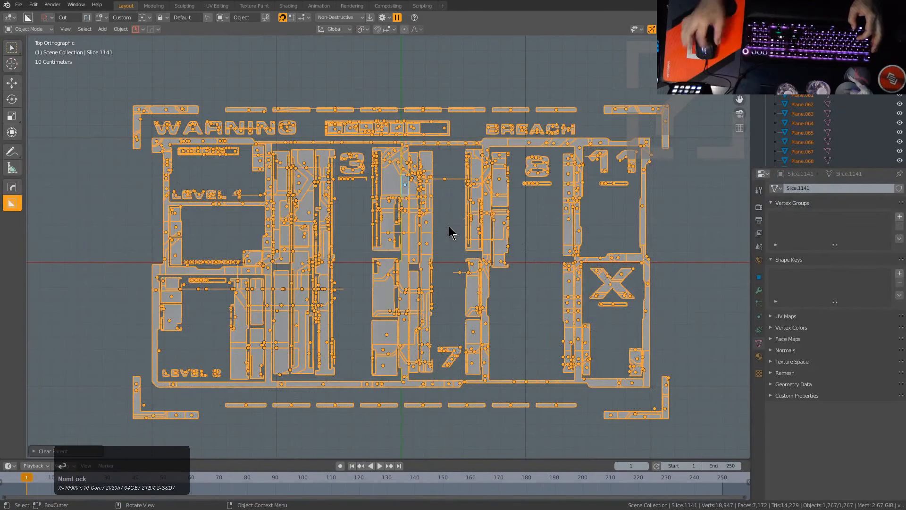
- Check a single bar piece between the 3 and the 7 on its own, and reselect all the HUD pieces
click(416, 205)
scroll(439, 250, down, 1)
right_click(423, 237)
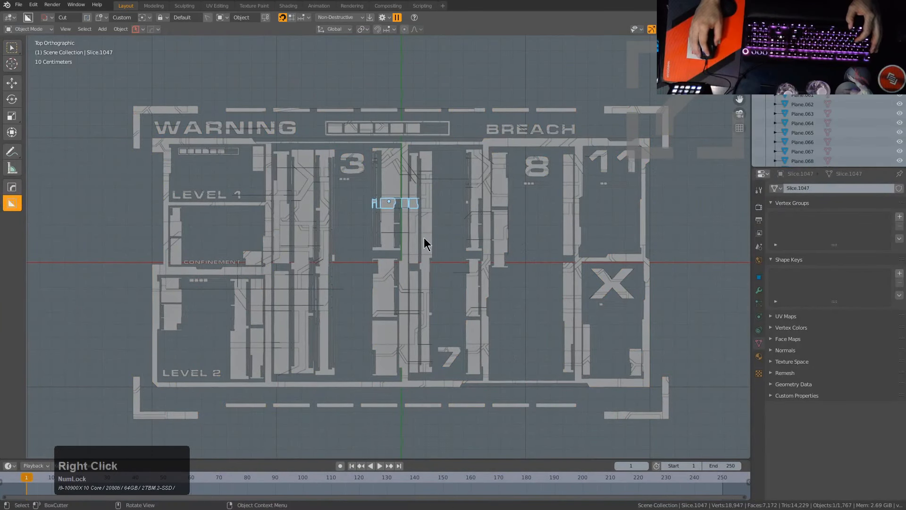
key(a)
key(a)
key(a)
- Add a blank material to a single bar piece above the 7
key(m)
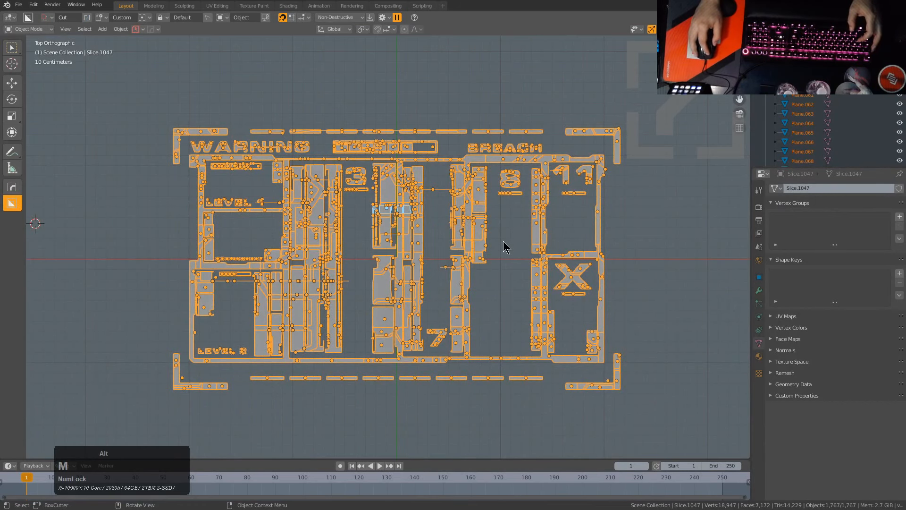
key(alt+m)
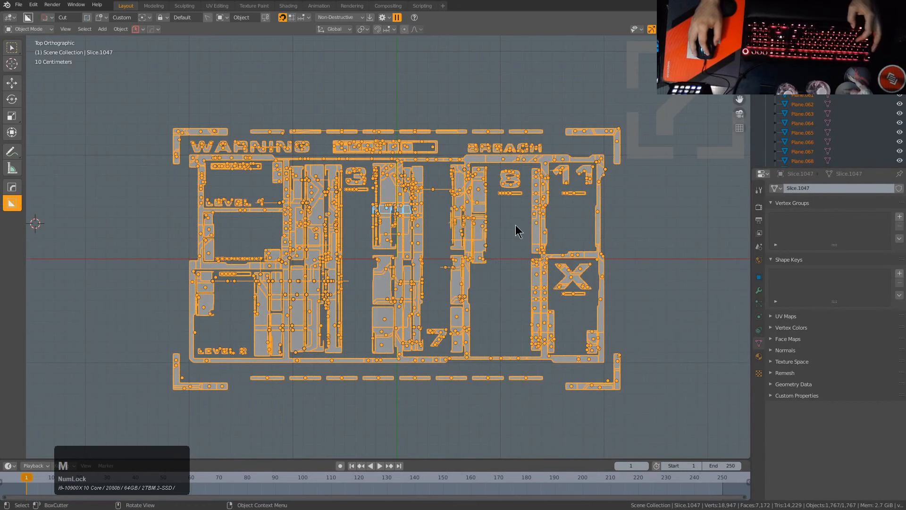
click(467, 226)
key(m)
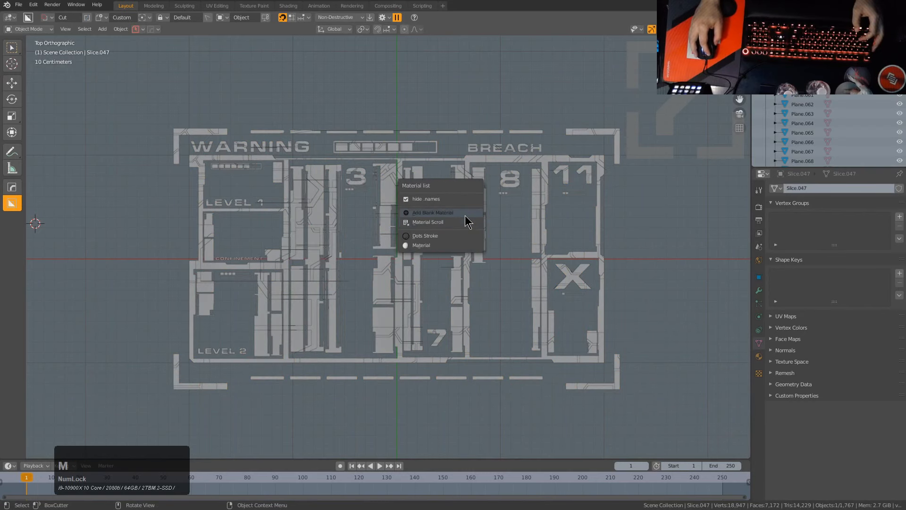
click(483, 215)
- Assign the newly added material to all the HUD pieces
key(a)
key(alt+m)
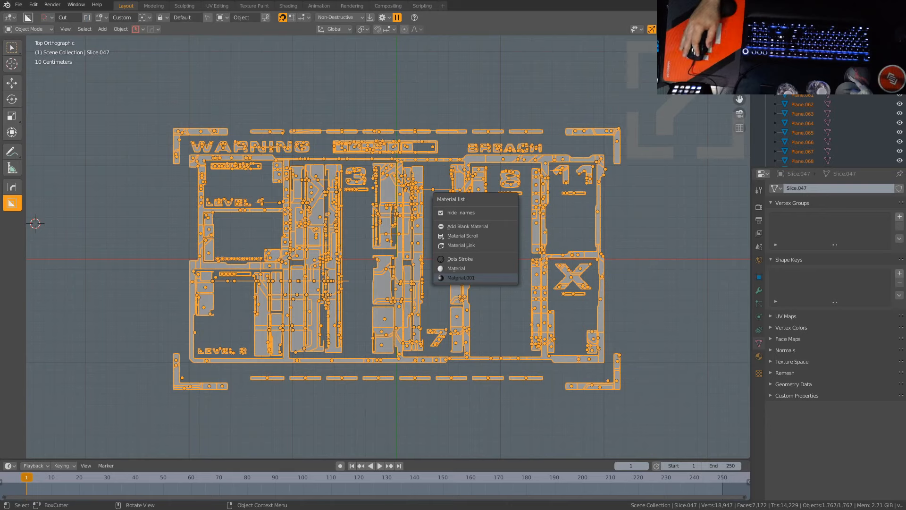
click(460, 278)
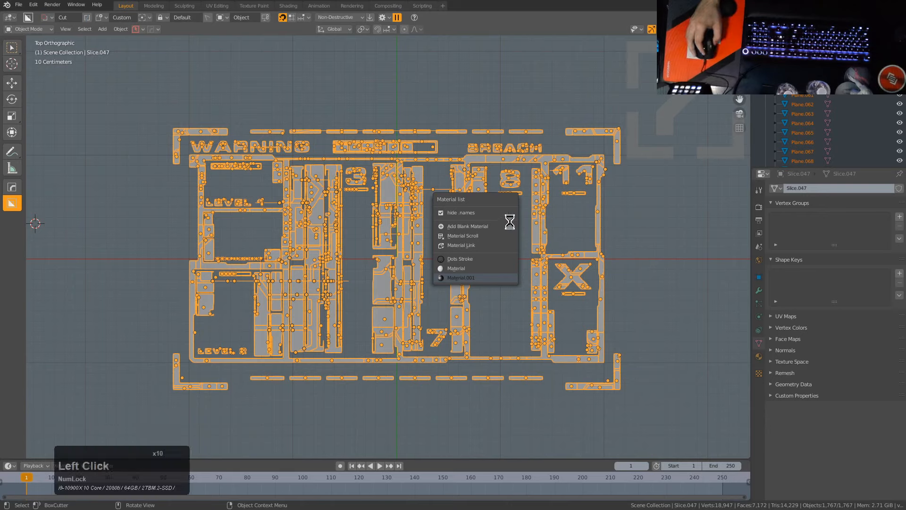
click(461, 278)
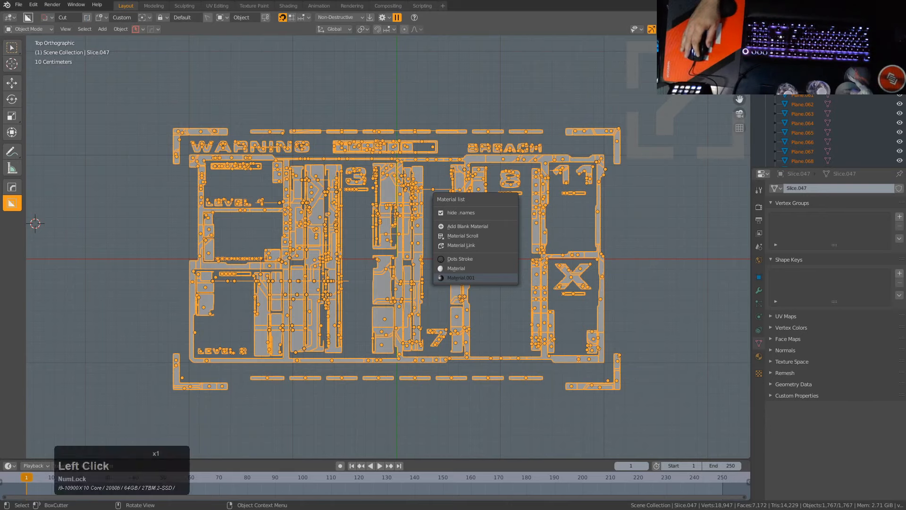
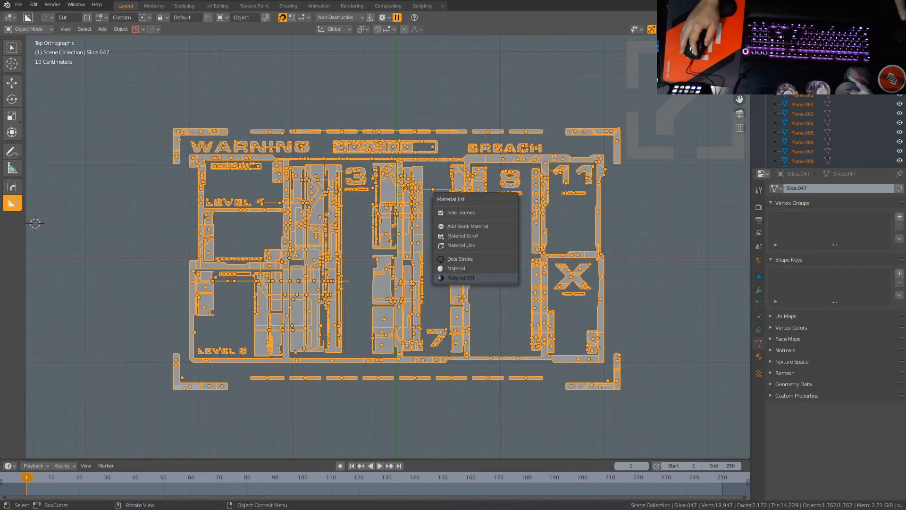
- Switch to a new Blender session with the default cube, maximize its window and dismiss the splash screen
click(655, 177)
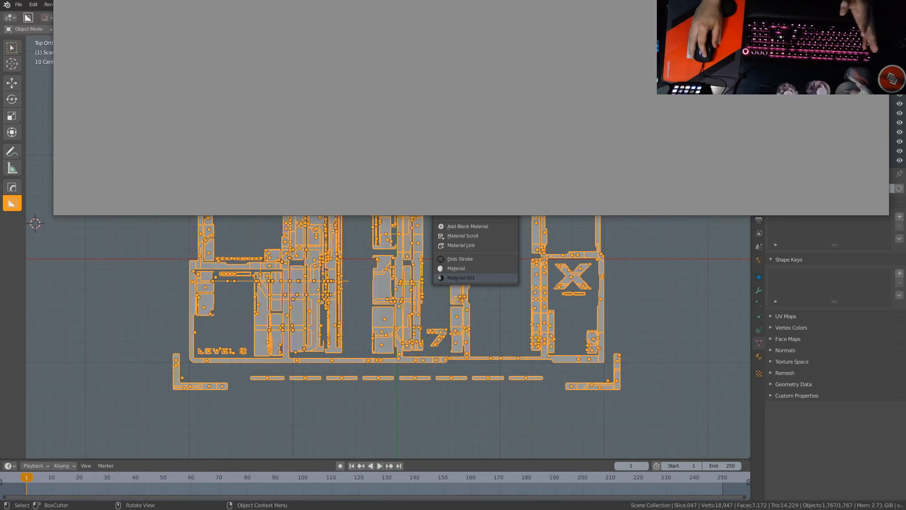
drag(531, 0, 478, 162)
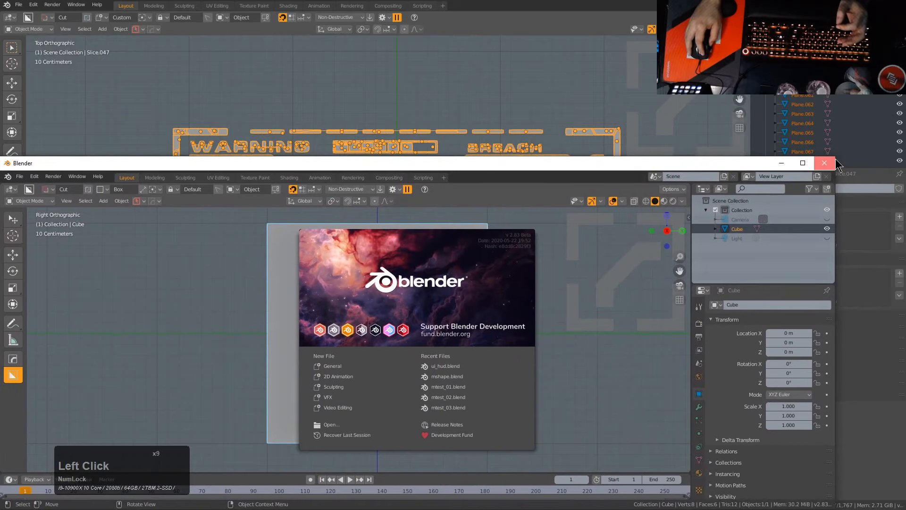
drag(837, 156, 904, 0)
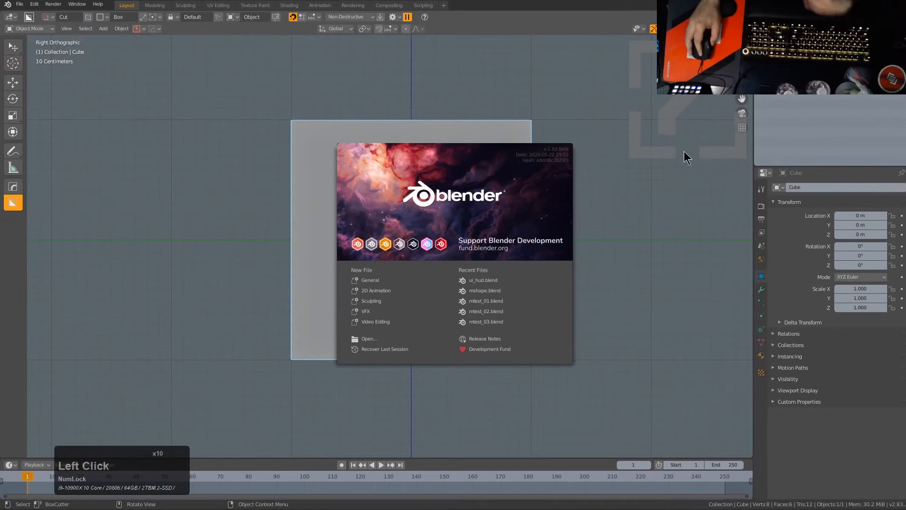
click(530, 138)
middle_drag(530, 137, 447, 211)
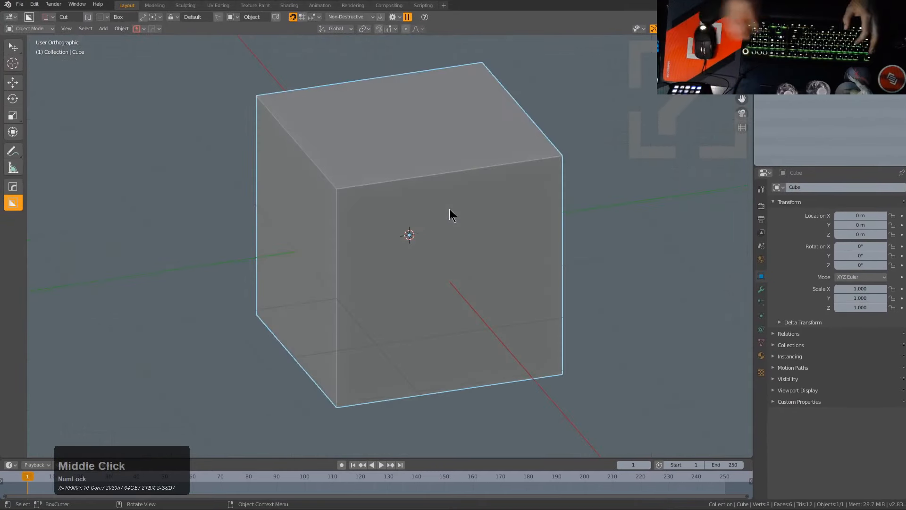
key(KP_1)
key(KP_3)
key(s)
key(z)
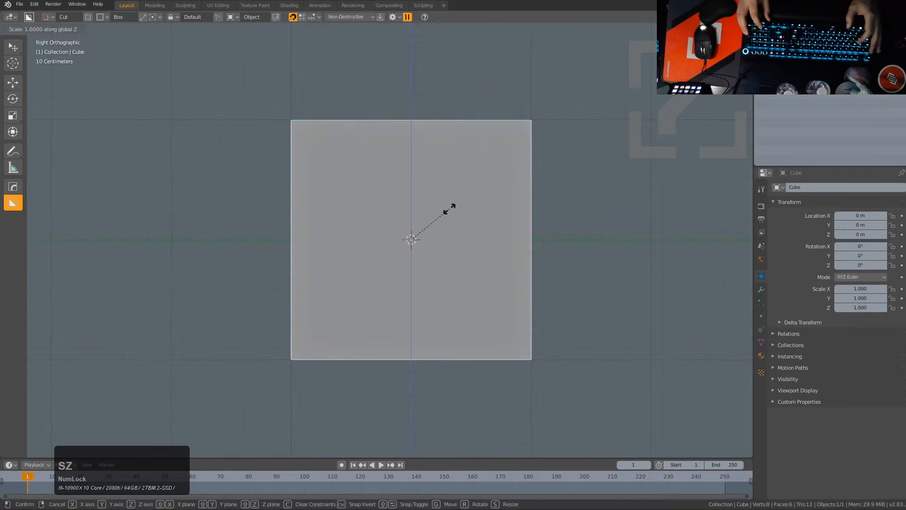
key(Escape)
- Scale the cube by 2 along the X axis
key(KP_1)
key(s)
key(x)
key(KP_2)
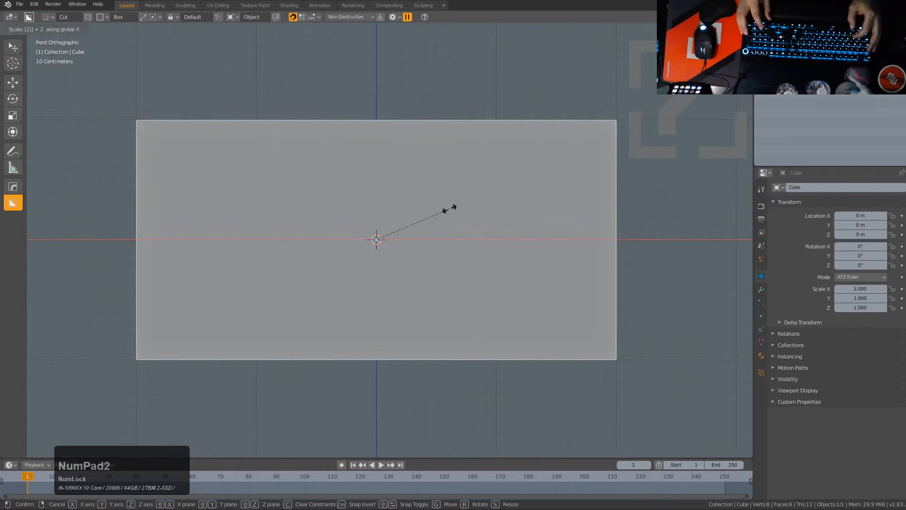
key(Return)
- Draw a four-point BoxCutter ngon cut into the front side of the block from the top view
key(KP_7)
key(d)
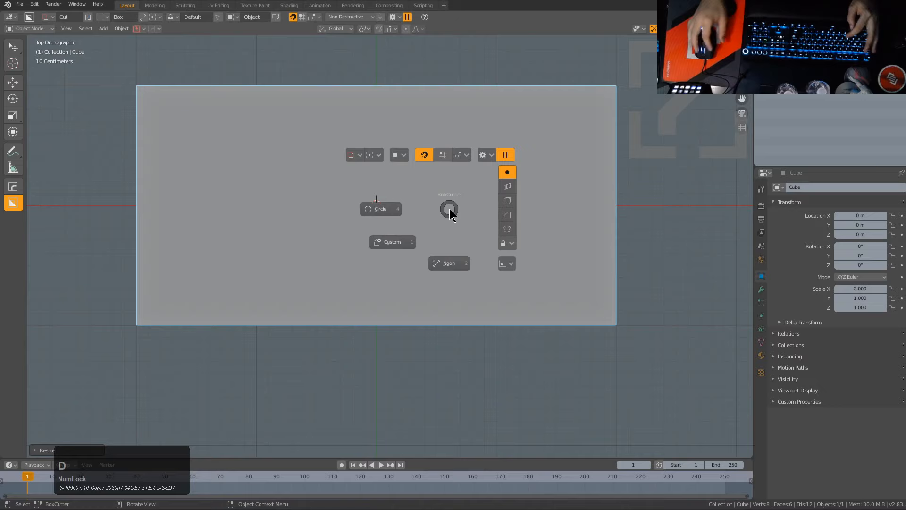
click(452, 272)
click(166, 407)
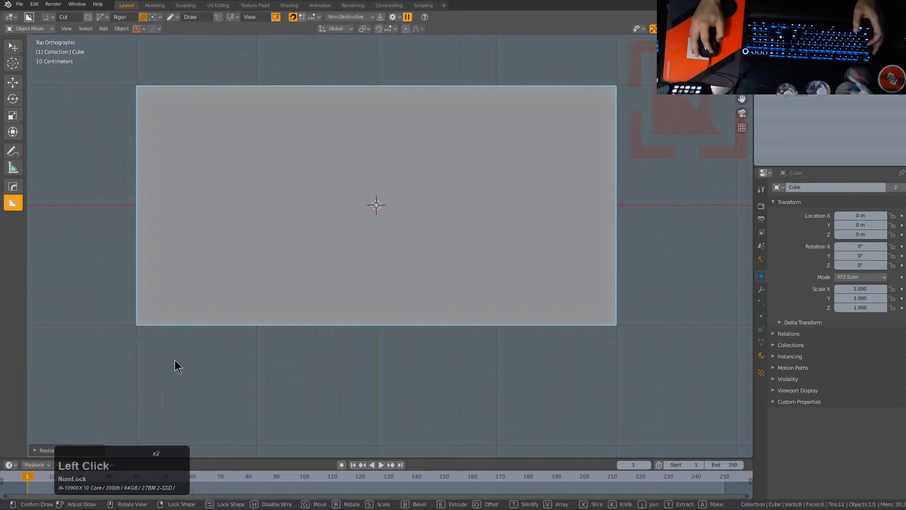
ctrl+click(267, 177)
ctrl+click(491, 192)
ctrl+double_click(587, 374)
- Bevel the corners of the ngon cutter with several segments to round the recess
middle_drag(589, 368, 557, 410)
key(b)
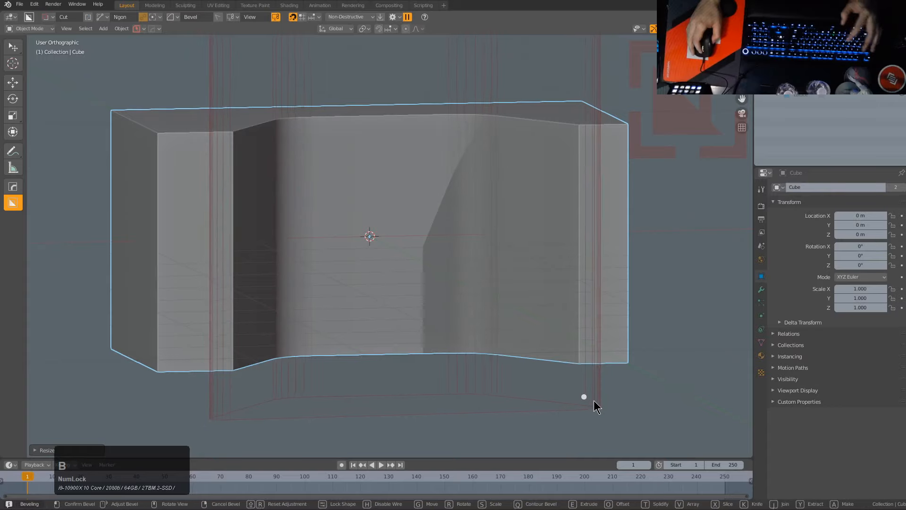
scroll(594, 400, up, 2)
click(512, 339)
middle_drag(512, 339, 470, 309)
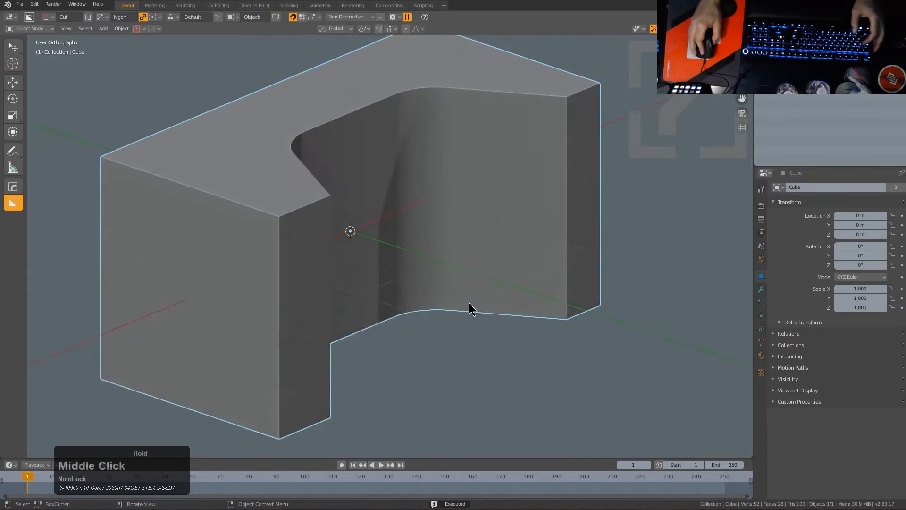
- Bevel the block's upper front edge by vertex group with 12 segments, a width of 0.506 and a profile of 0.50
key(Tab)
click(396, 200)
key(q)
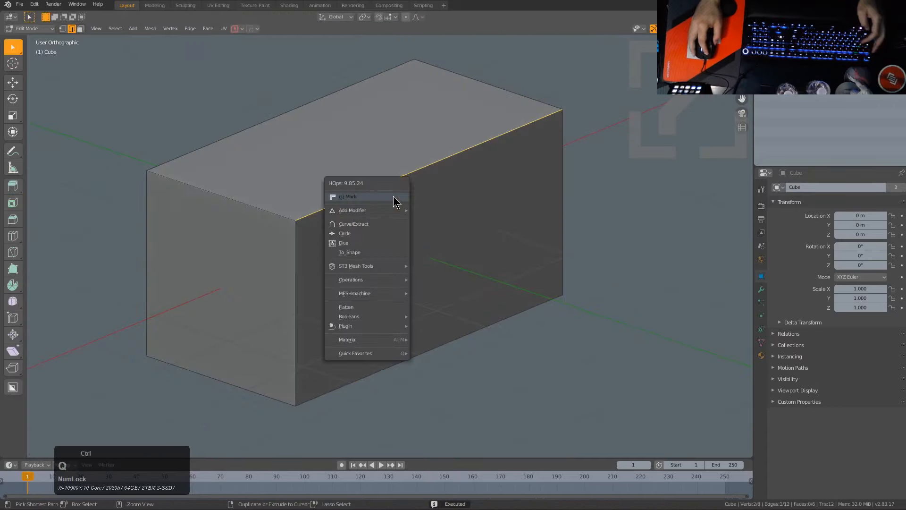
click(394, 198)
scroll(104, 201, up, 5)
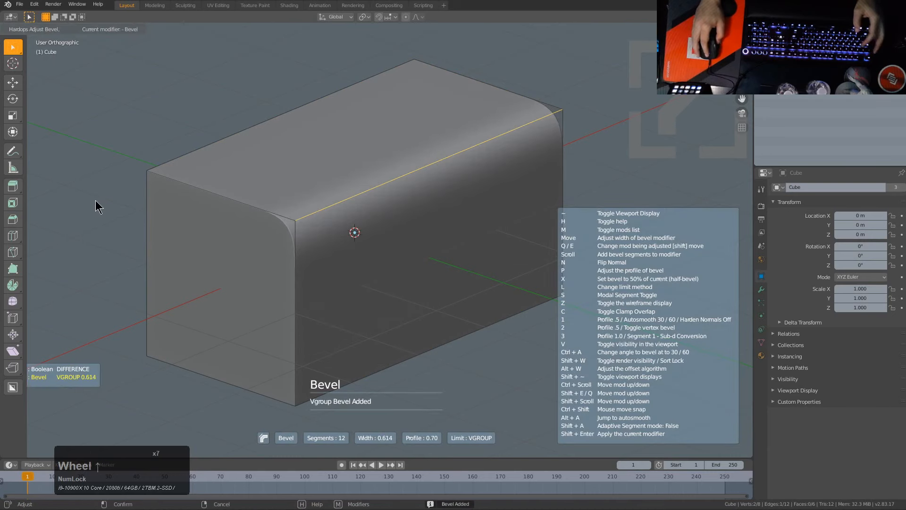
key(1)
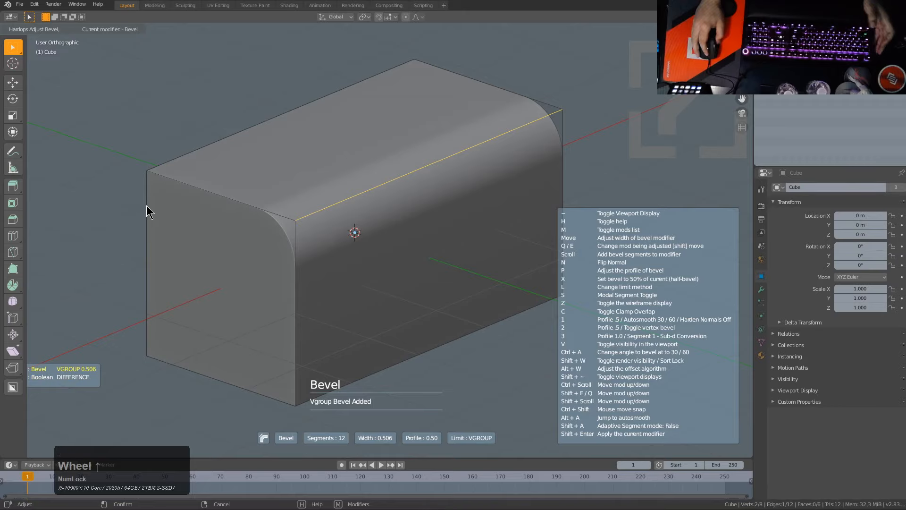
click(146, 206)
- Mirror the block across the Z axis, copying the rounded upper front edge to the underside
mouse_move(310, 223)
middle_down()
mouse_move(287, 206)
mouse_move(252, 213)
mouse_move(322, 231)
middle_up()
key(alt+x)
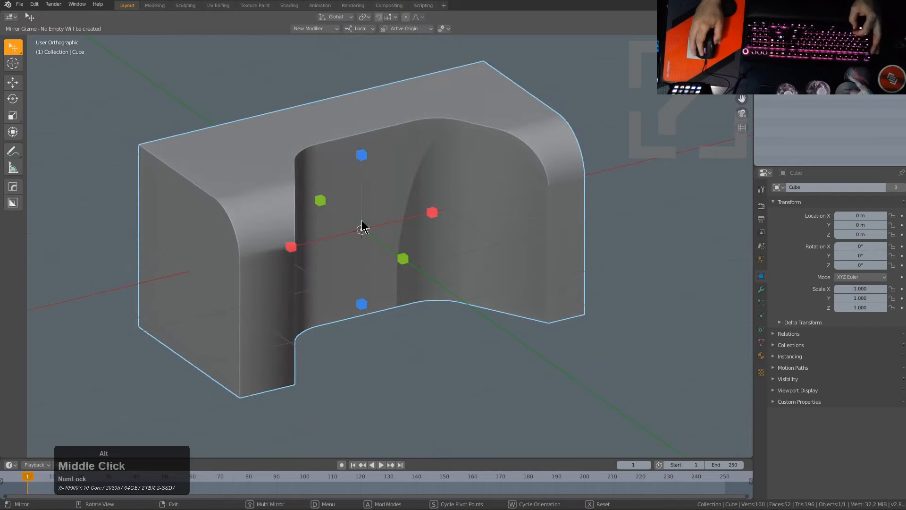
click(355, 159)
middle_drag(386, 192, 419, 258)
- Add a Weighted Normal modifier with keep sharp to the block and set its auto smooth angle to 25°
key(q)
click(395, 227)
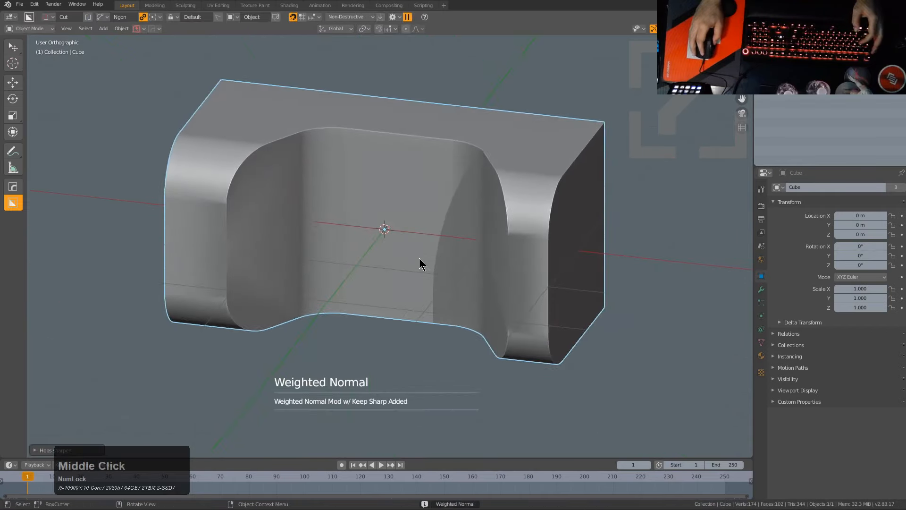
key(q)
click(419, 257)
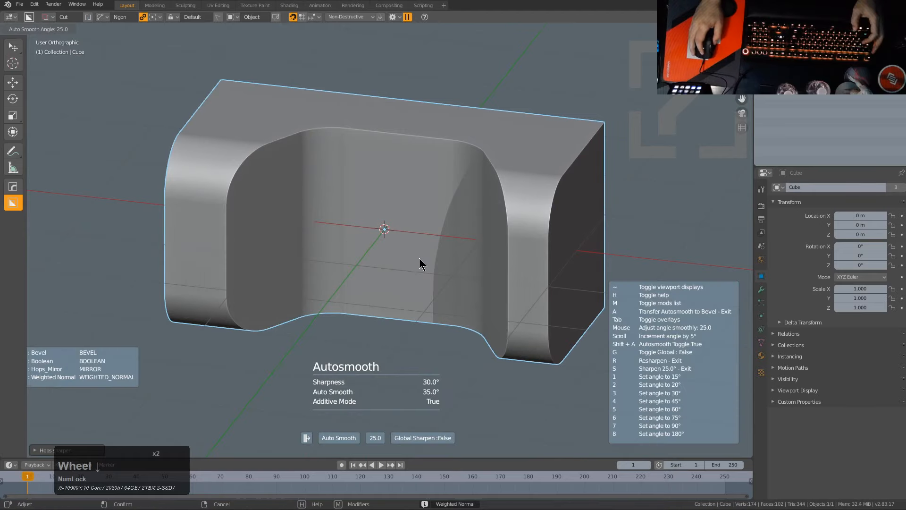
click(419, 258)
- Cut a rectangular notch into the block's flat left end with a BoxCutter box
middle_drag(287, 239, 424, 232)
key(d)
click(385, 262)
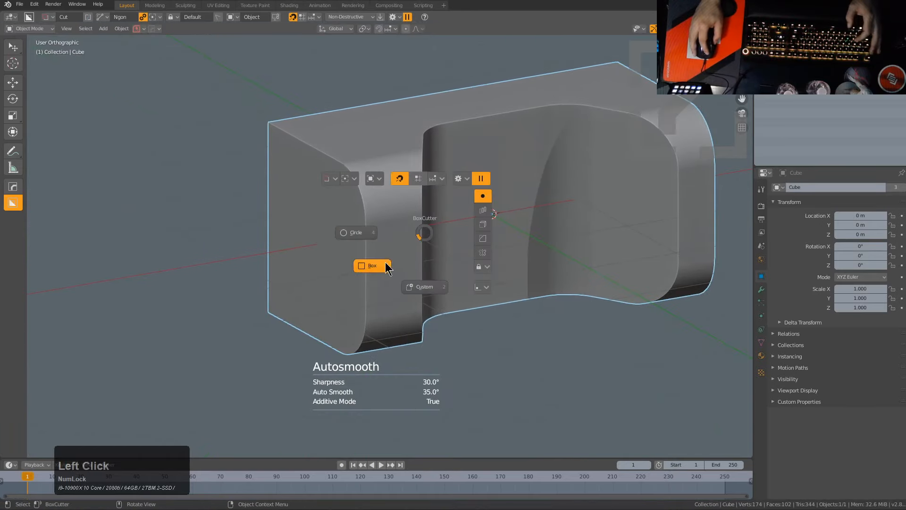
mouse_move(388, 238)
mouse_down()
mouse_move(324, 297)
mouse_move(326, 311)
mouse_up()
key(space)
middle_drag(441, 305, 385, 318)
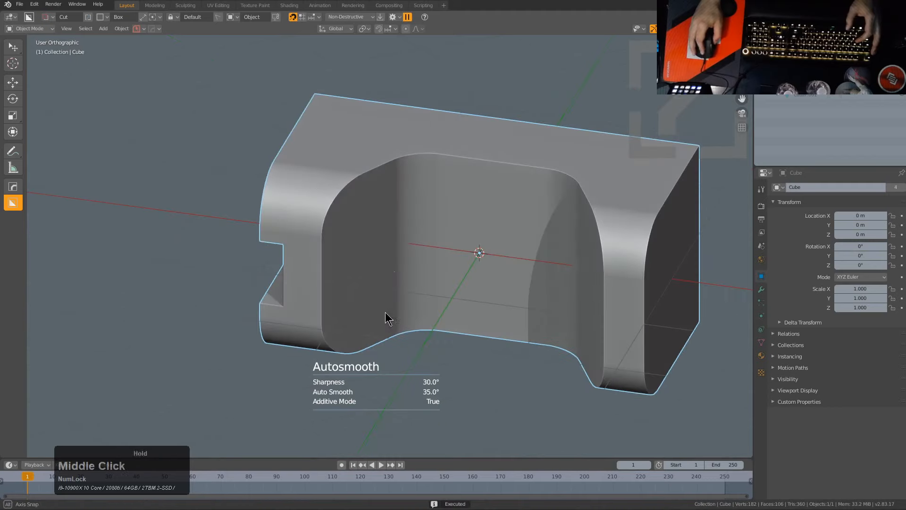
middle_drag(398, 268, 423, 246)
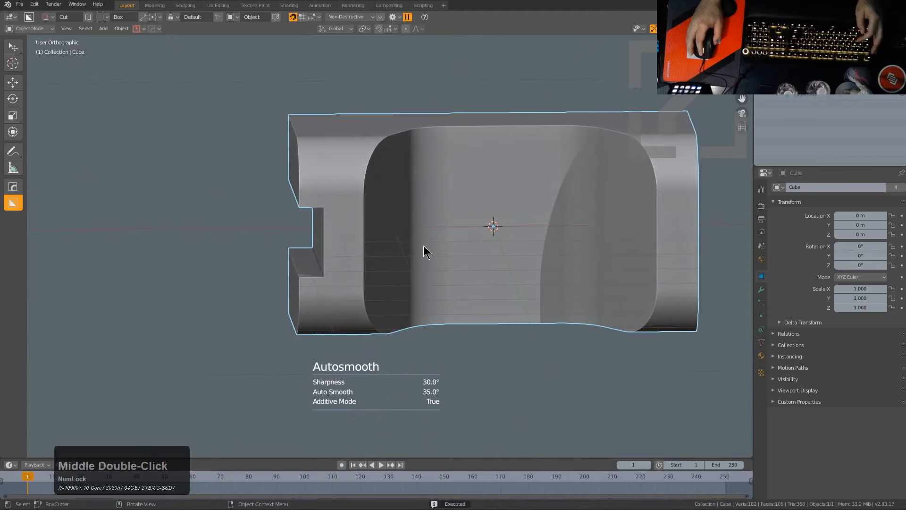
- Draw a circle on the block's right end and join it as a cylinder extruded across the recess
key(KP_3)
key(d)
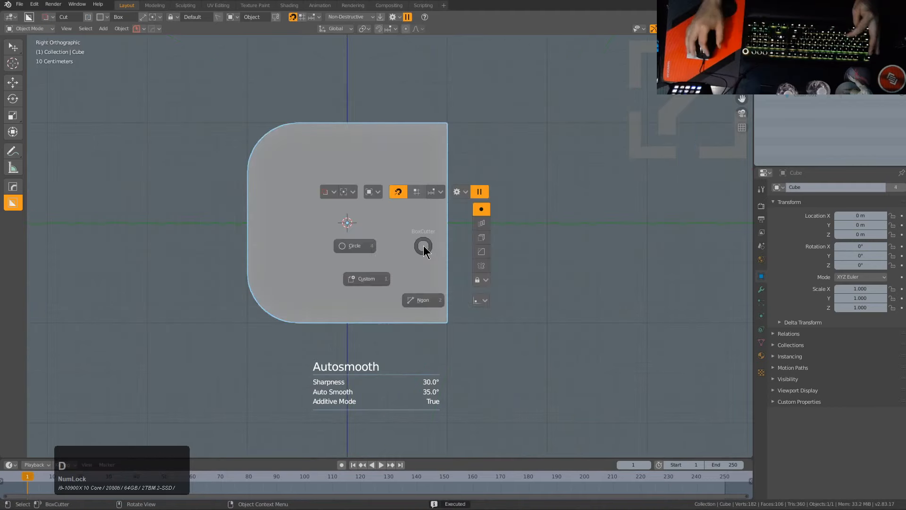
click(359, 246)
drag(309, 225, 364, 234)
middle_drag(364, 234, 437, 248)
key(e)
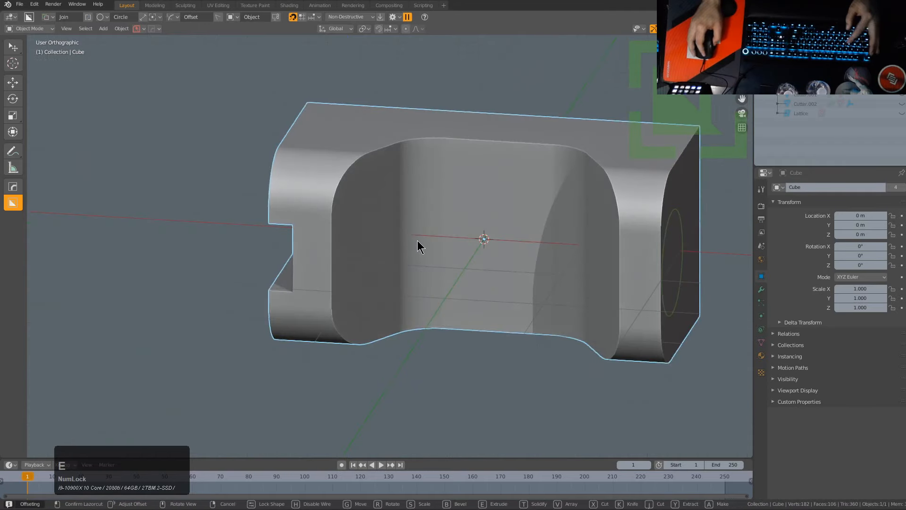
click(61, 162)
middle_drag(193, 176, 535, 253)
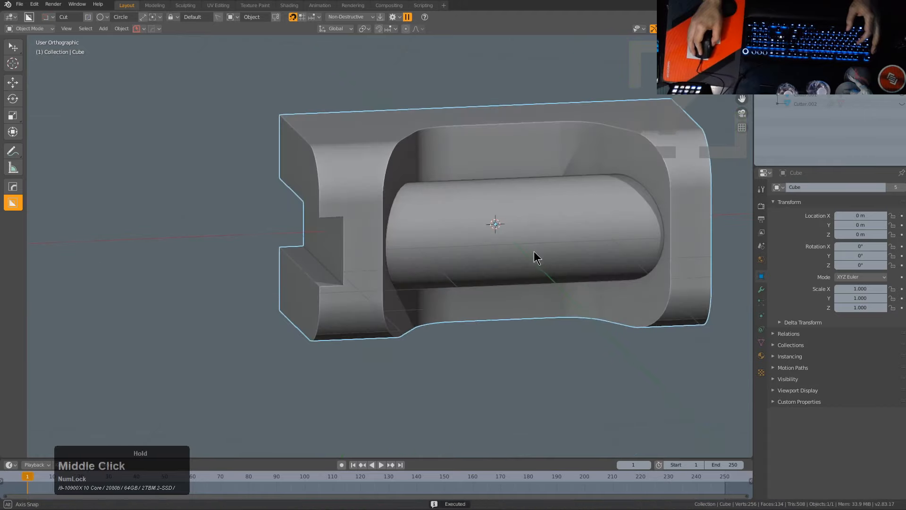
- Mirror the block across the X axis using a new mirror modifier
key(alt+x)
click(414, 227)
middle_drag(413, 226, 432, 239)
- Change the mirror mode from New Modifier to Modifier
key(alt+x)
click(322, 29)
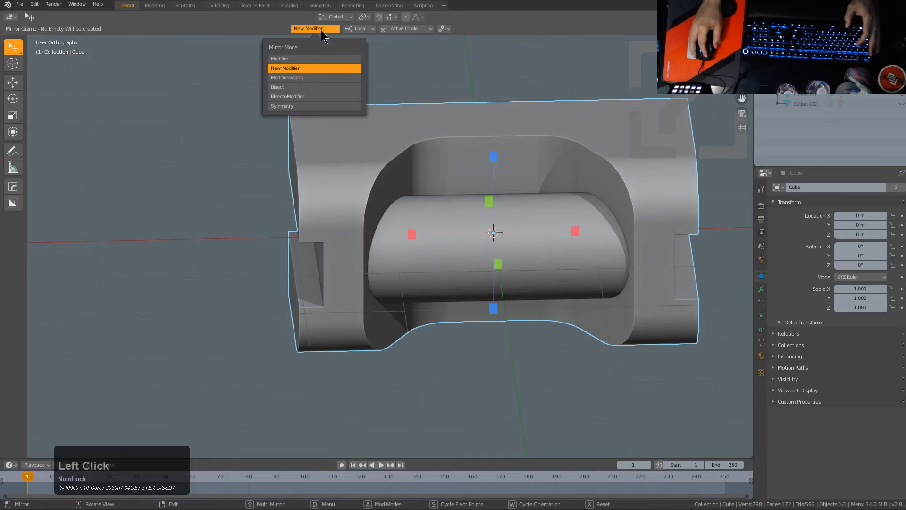
click(306, 58)
- Delete the second mirror modifier from the block's modifier stack
key(grave)
key(ctrl+grave)
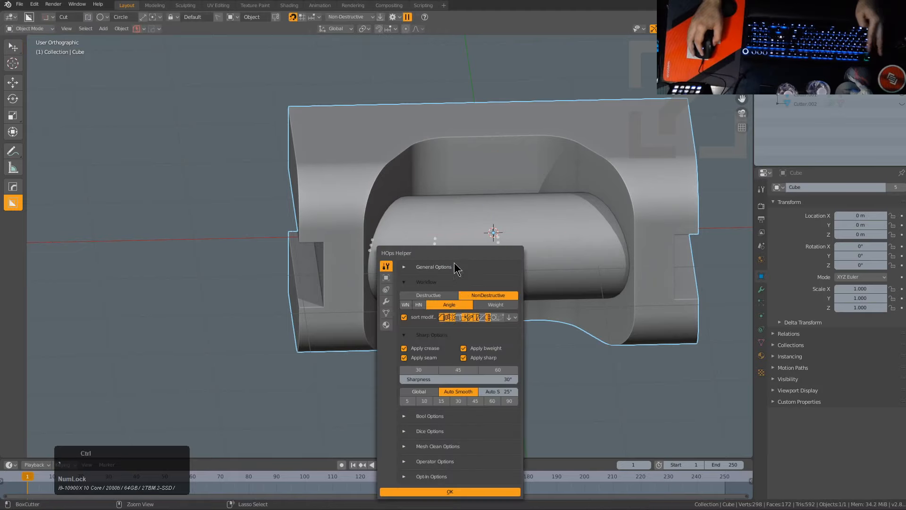
click(386, 301)
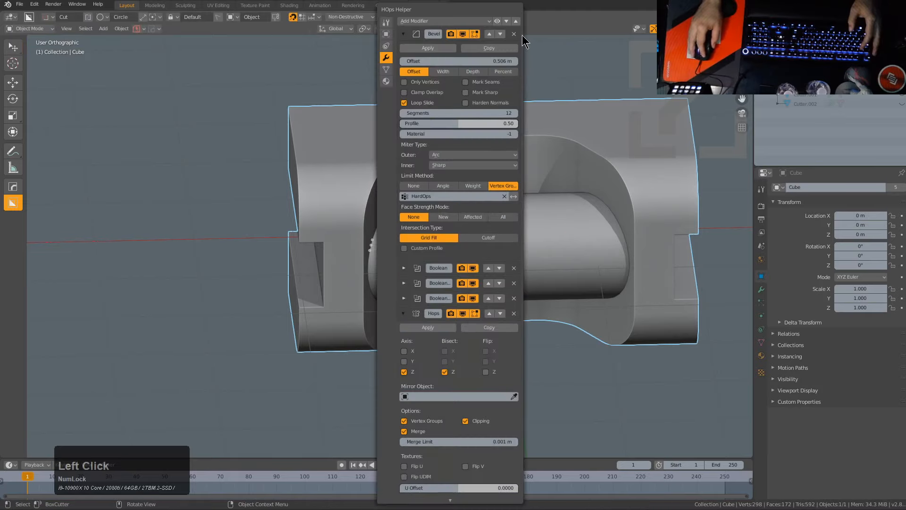
click(516, 22)
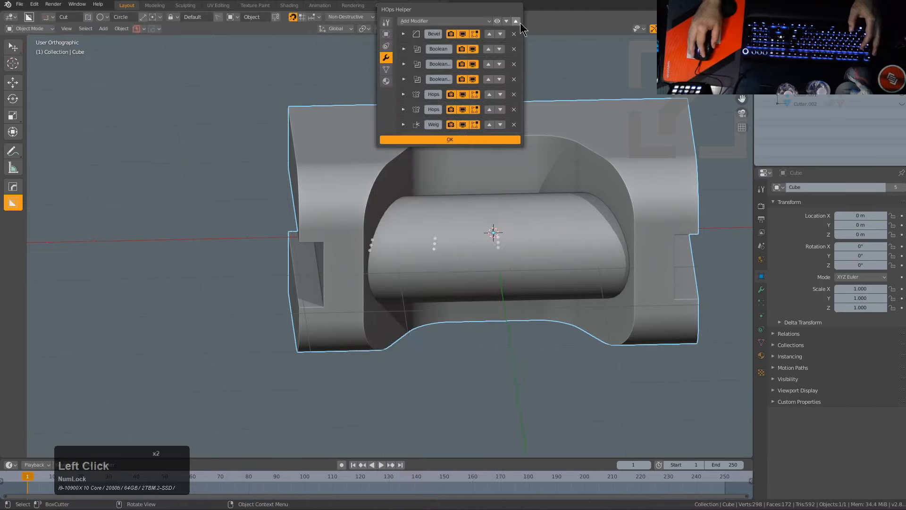
click(514, 109)
- Mirror the block across X through its existing mirror modifier, copying the end notch to the opposite side
key(alt+x)
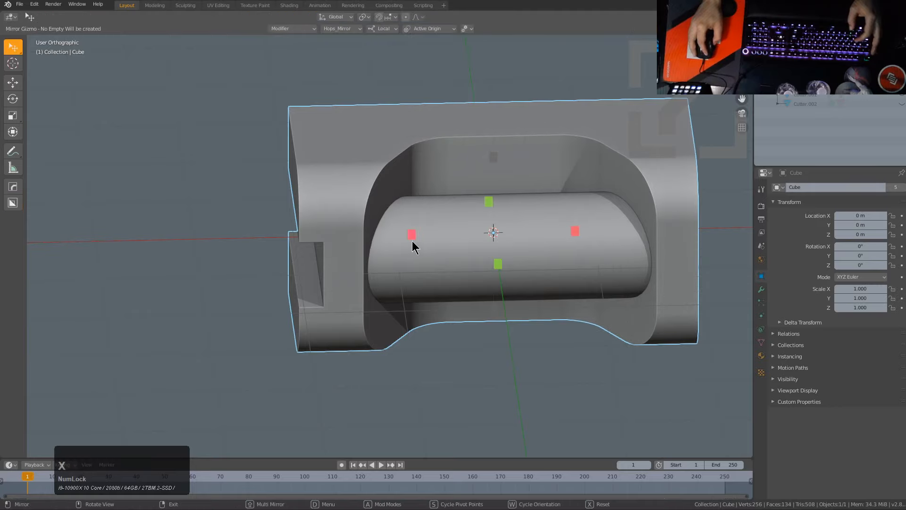
click(412, 238)
middle_drag(461, 262, 429, 245)
- Cut a small trapezoidal notch into the middle of the recess's upper edge with a BoxCutter ngon
key(KP_1)
scroll(429, 244, up, 2)
click(432, 224)
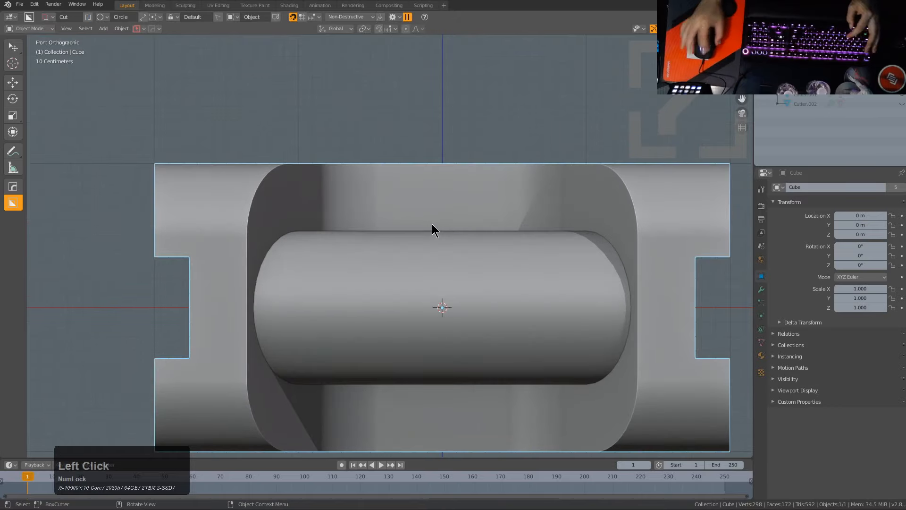
key(KP_2)
key(KP_2)
key(d)
click(430, 275)
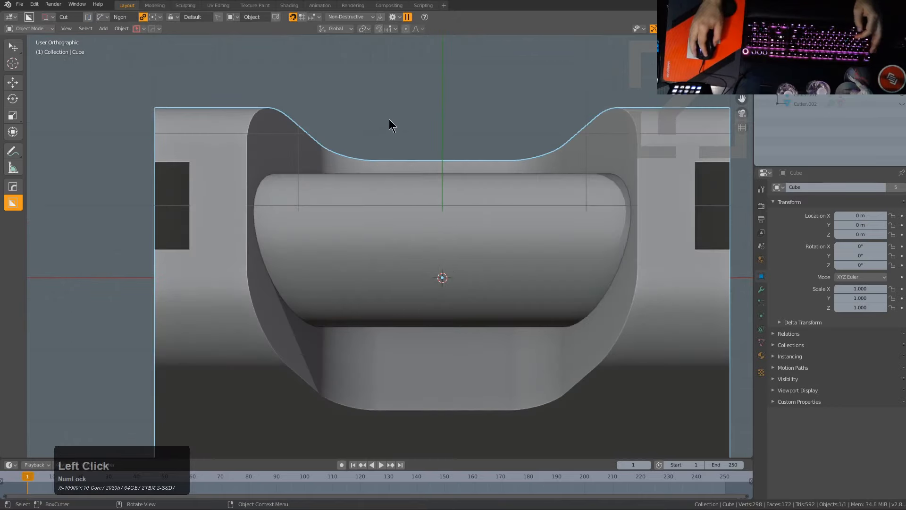
ctrl+click(388, 125)
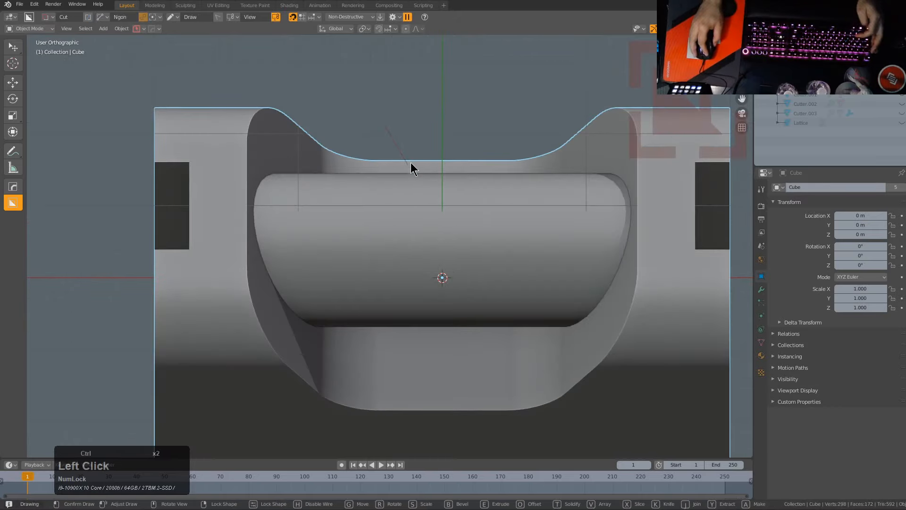
ctrl+click(516, 142)
middle_drag(516, 142, 455, 250)
scroll(492, 244, down, 2)
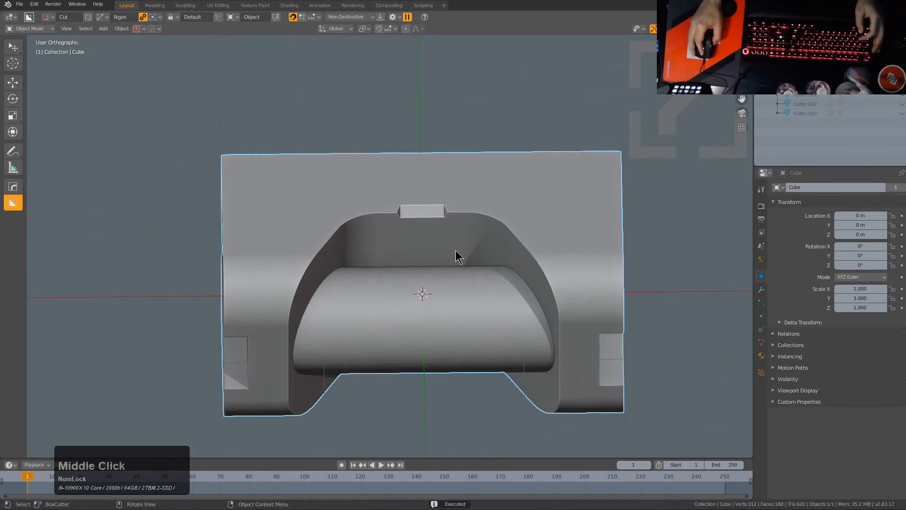
- Cut a row of angled stepped notches through the block's top face along its back edge with a BoxCutter ngon
key(KP_8)
key(KP_8)
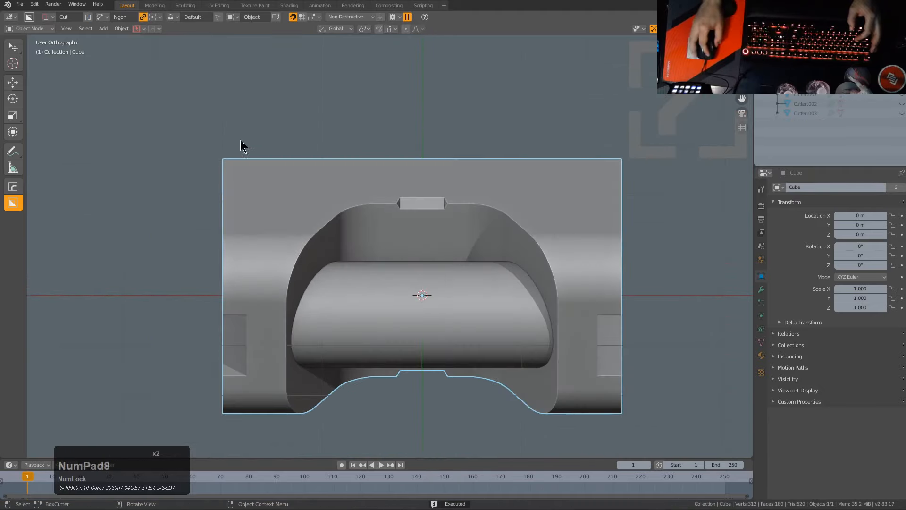
ctrl+click(244, 136)
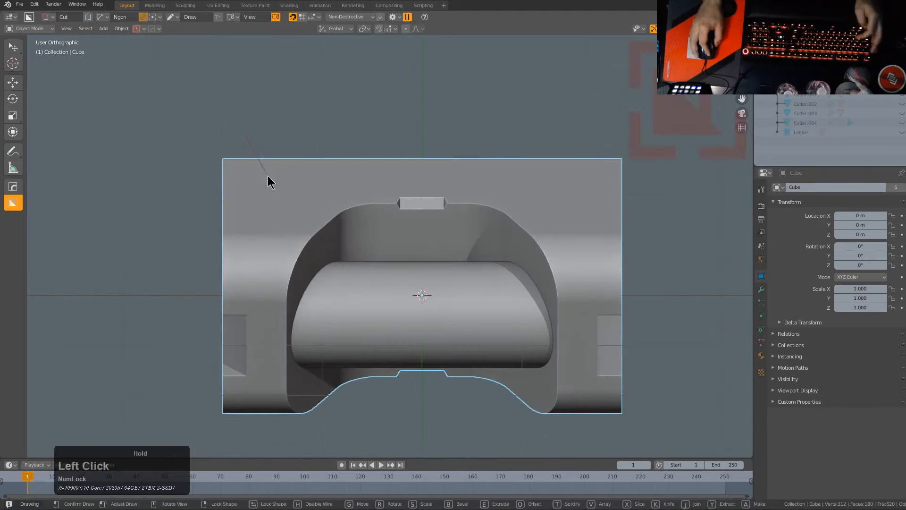
click(326, 168)
click(358, 166)
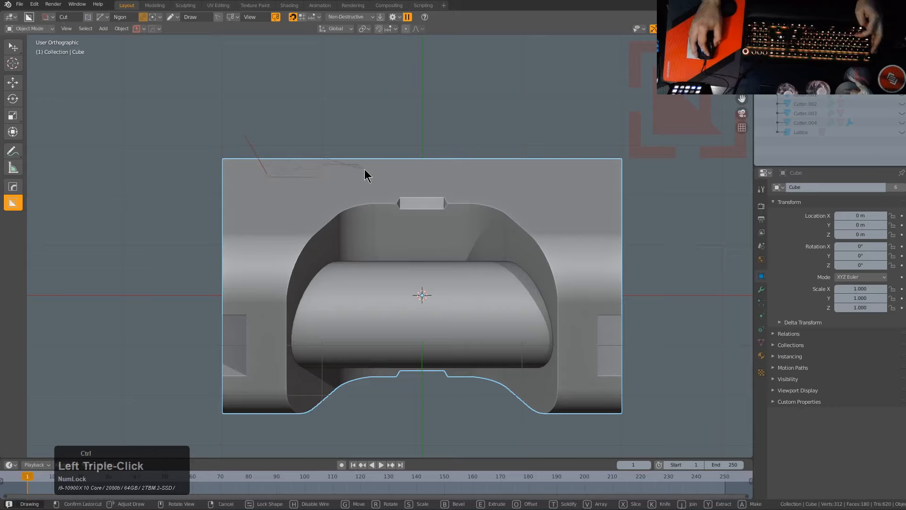
click(396, 167)
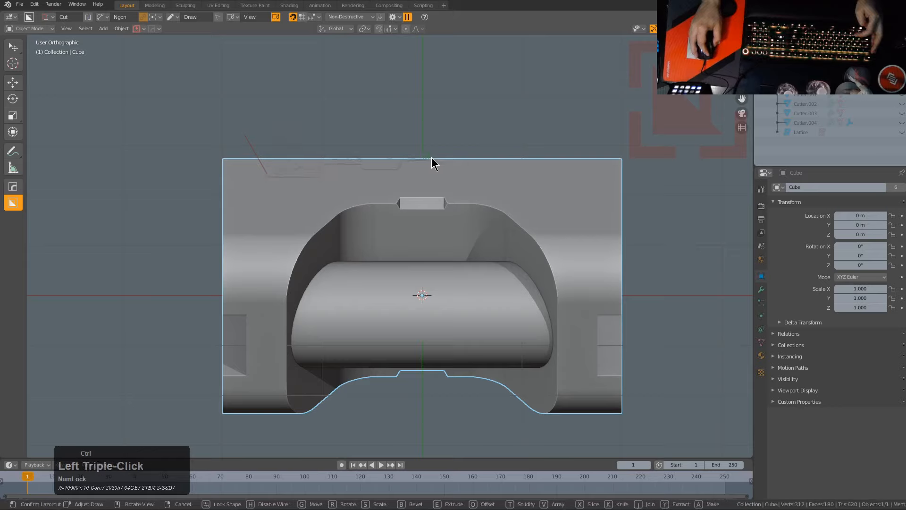
click(460, 148)
mouse_move(461, 147)
middle_down()
mouse_move(445, 169)
mouse_move(395, 194)
mouse_move(430, 183)
middle_up()
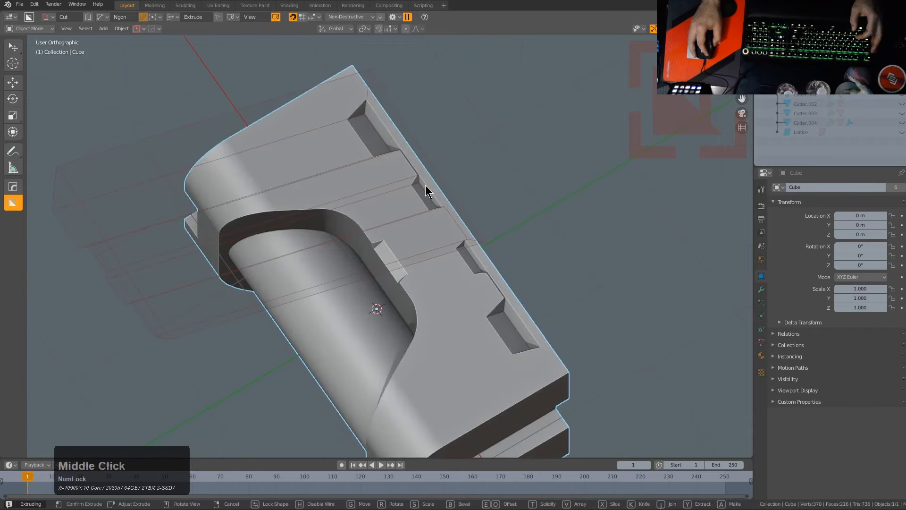
click(504, 235)
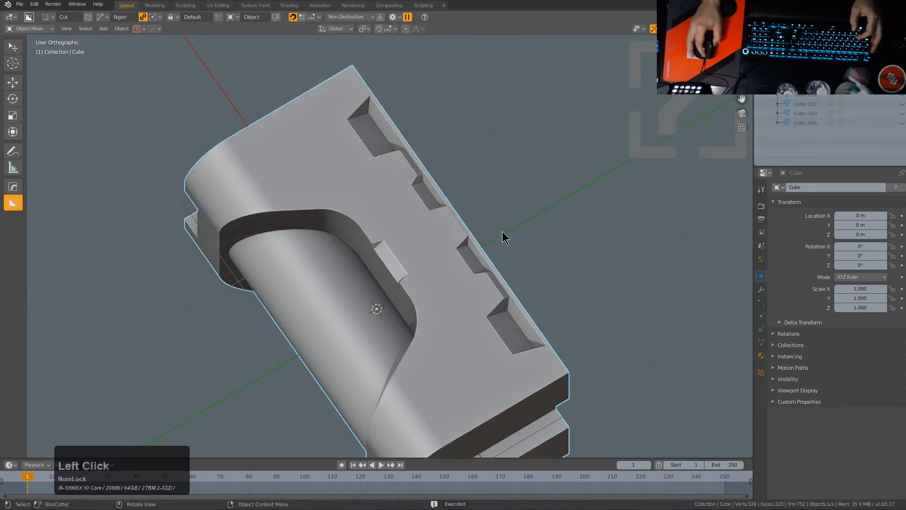
- From a side view, cut a shallow faceted profile along the block's back side with a BoxCutter ngon
middle_drag(503, 234, 477, 228)
key(KP_1)
key(KP_4)
key(KP_4)
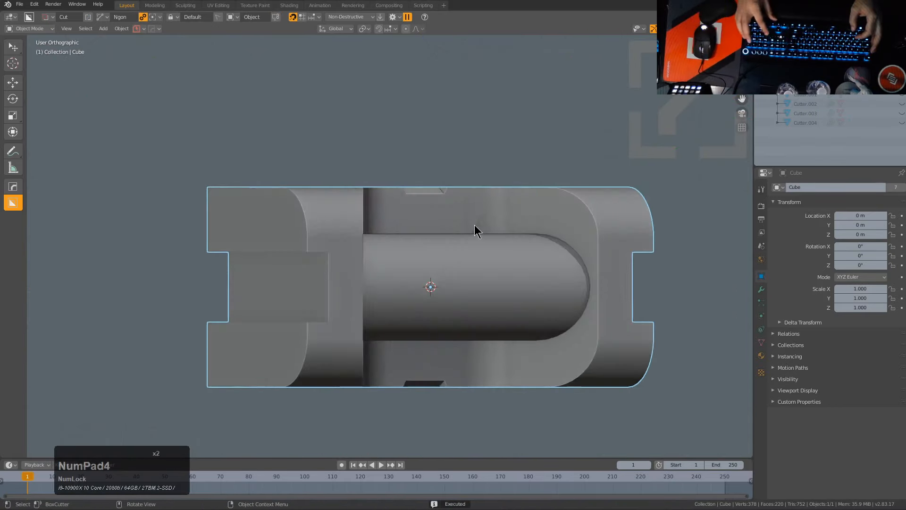
mouse_move(185, 386)
mouse_down()
mouse_move(217, 359)
mouse_move(213, 336)
mouse_move(229, 332)
mouse_up()
click(223, 331)
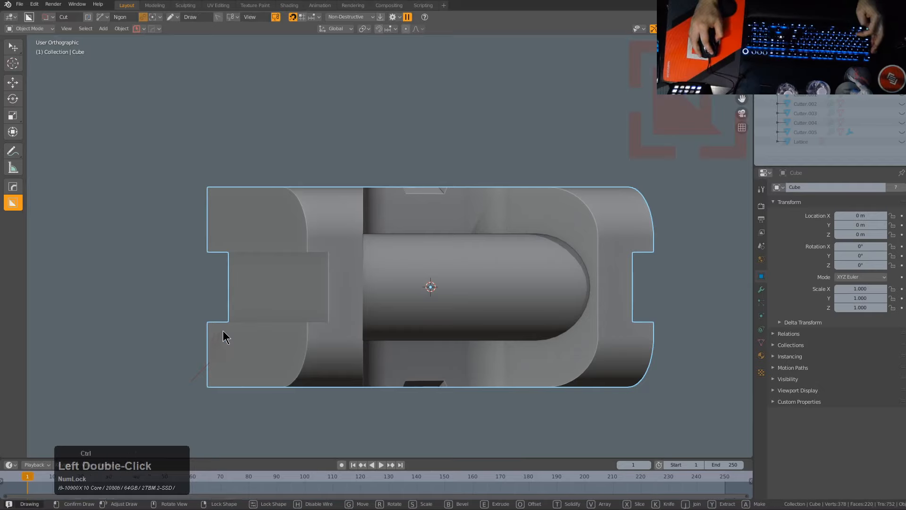
click(225, 286)
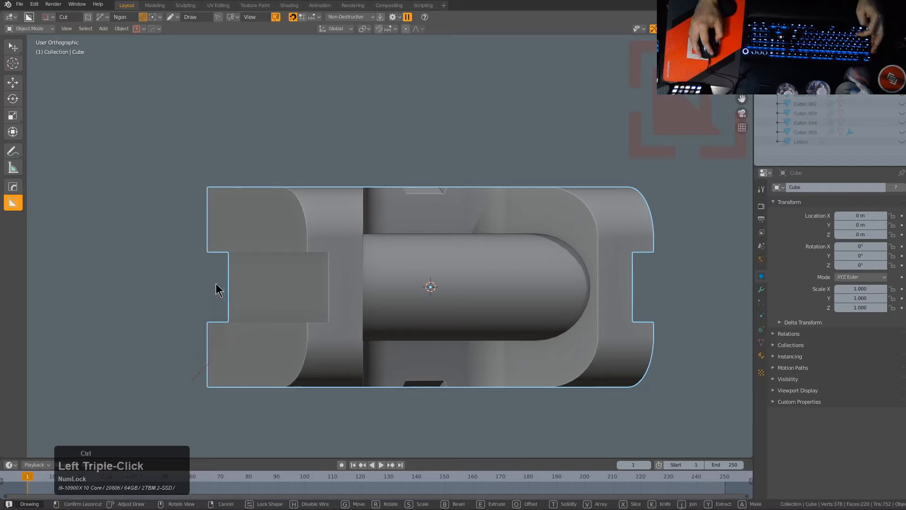
click(219, 228)
click(221, 224)
click(222, 203)
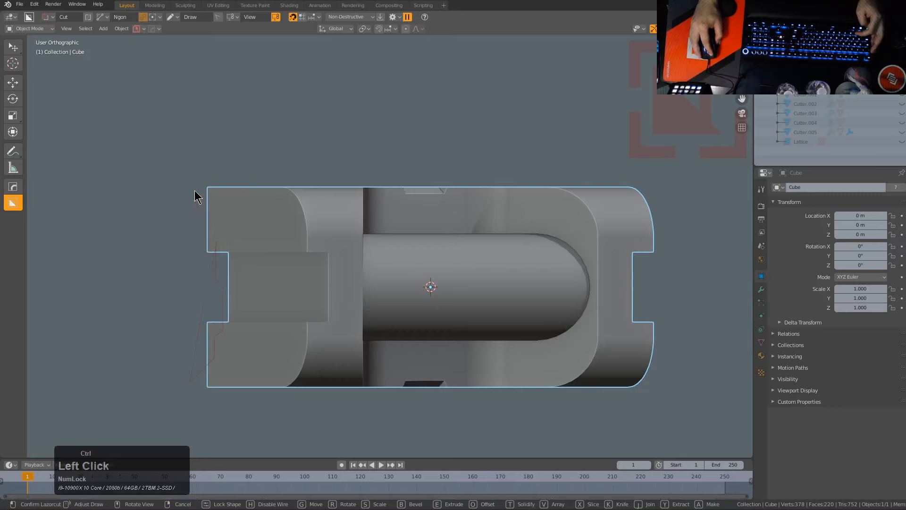
click(195, 191)
click(195, 191)
middle_drag(195, 191, 444, 307)
- Add a vertex-group bevel to the block's vertical back corner edge, with 8 segments and a 0.50 profile
key(Tab)
click(409, 330)
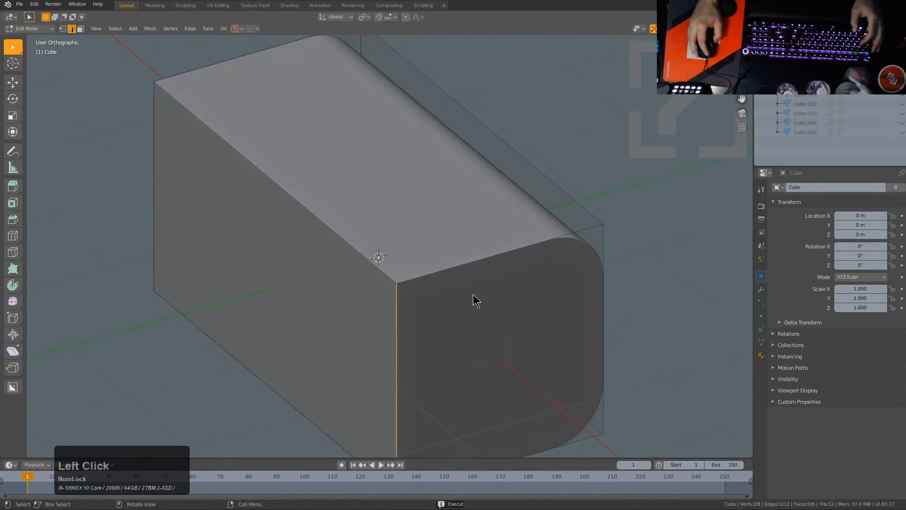
key(q)
click(483, 290)
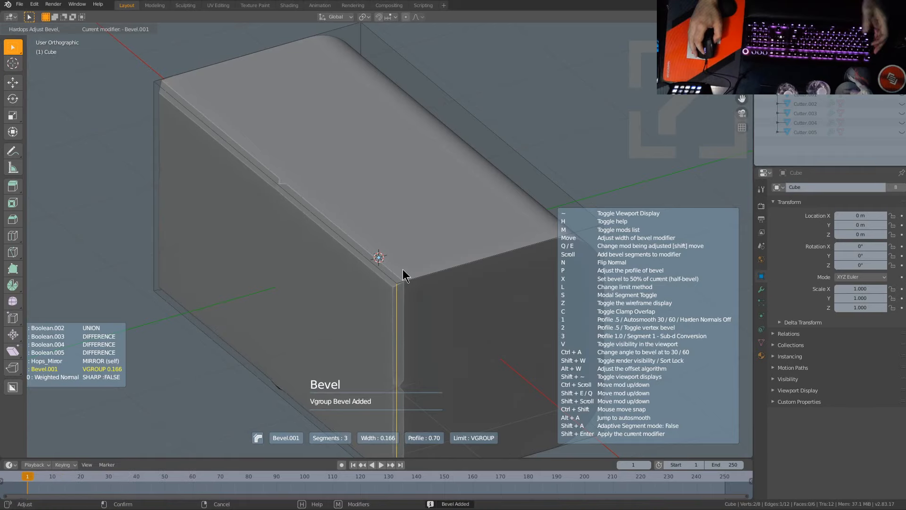
shift+click(404, 275)
scroll(404, 275, up, 4)
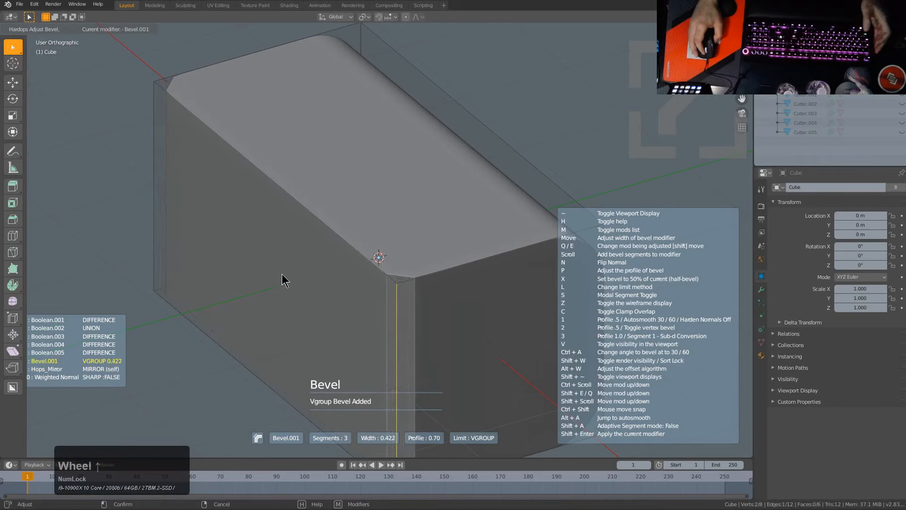
key(1)
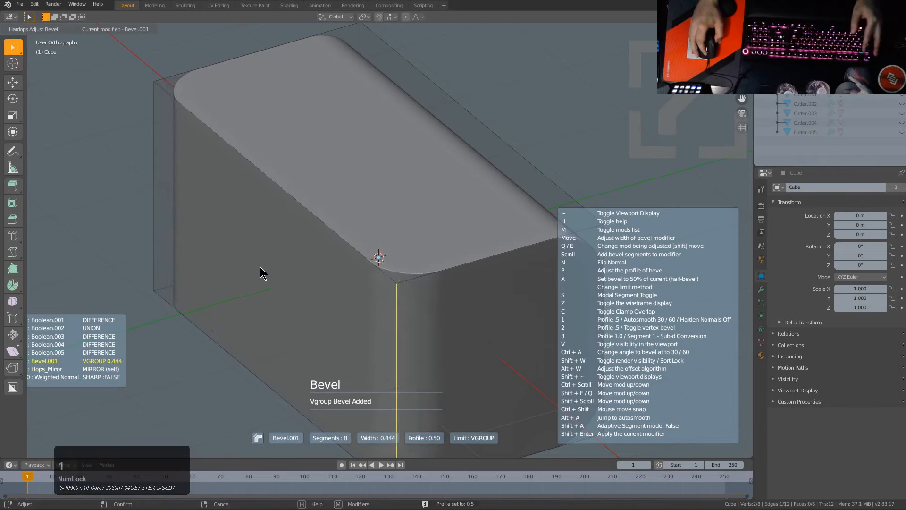
- Move the new corner bevel above the booleans in the modifier stack, set its width to about 0.336, and return to Object Mode
shift+scroll(278, 272, up, 5)
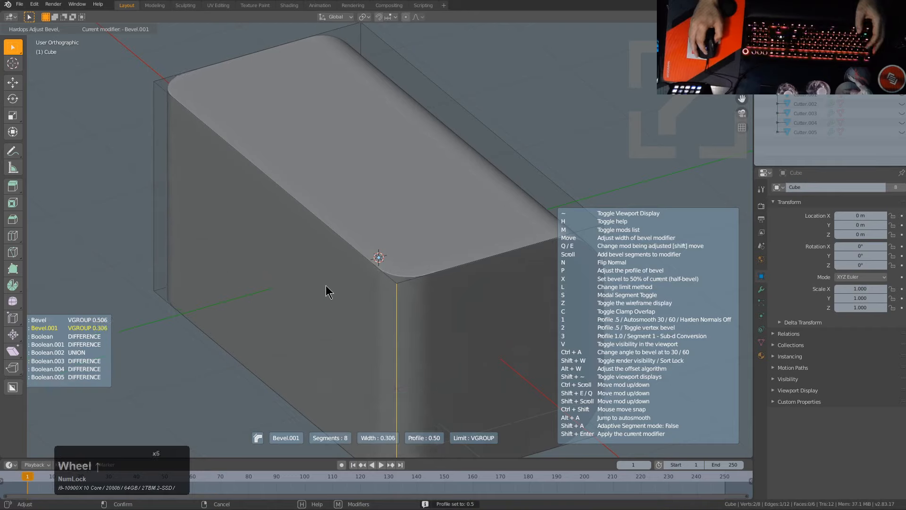
shift+scroll(311, 289, up, 1)
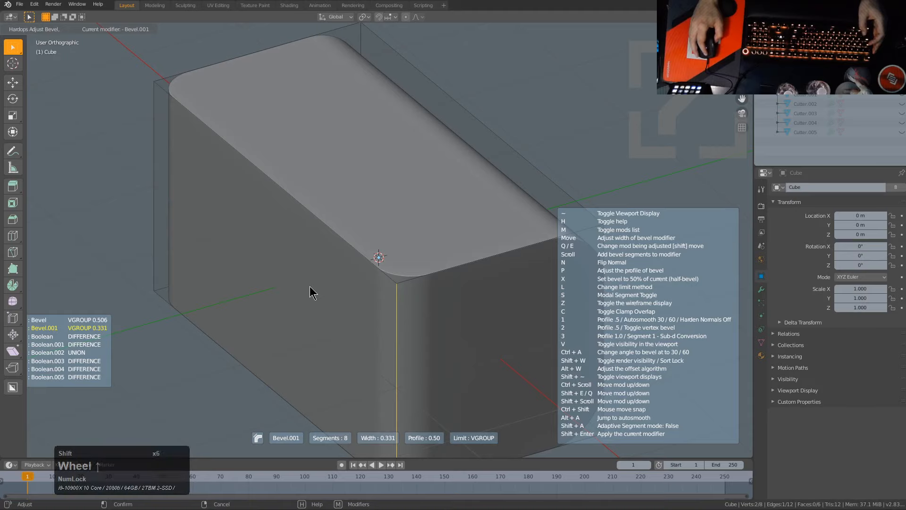
shift+scroll(310, 287, down, 1)
shift+scroll(308, 286, up, 1)
click(305, 287)
key(Tab)
scroll(406, 294, down, 1)
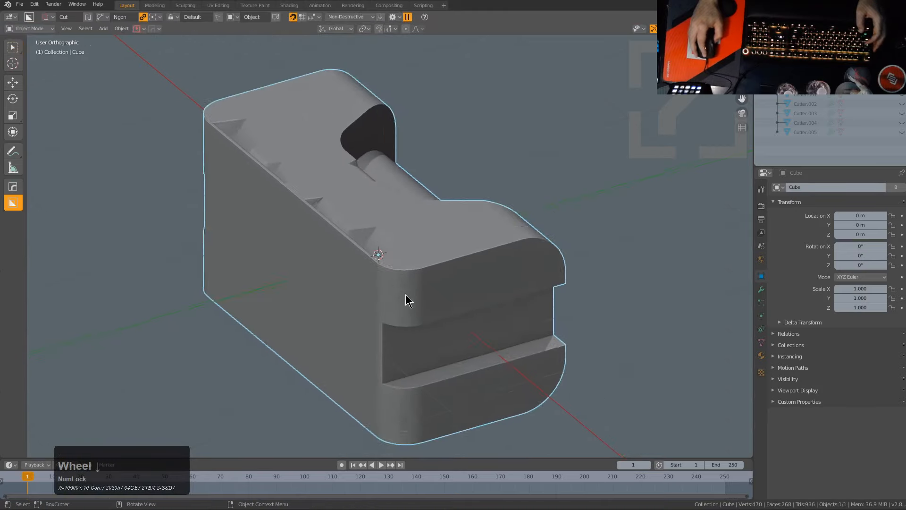
middle_drag(406, 293, 397, 321)
key(q)
mouse_move(405, 371)
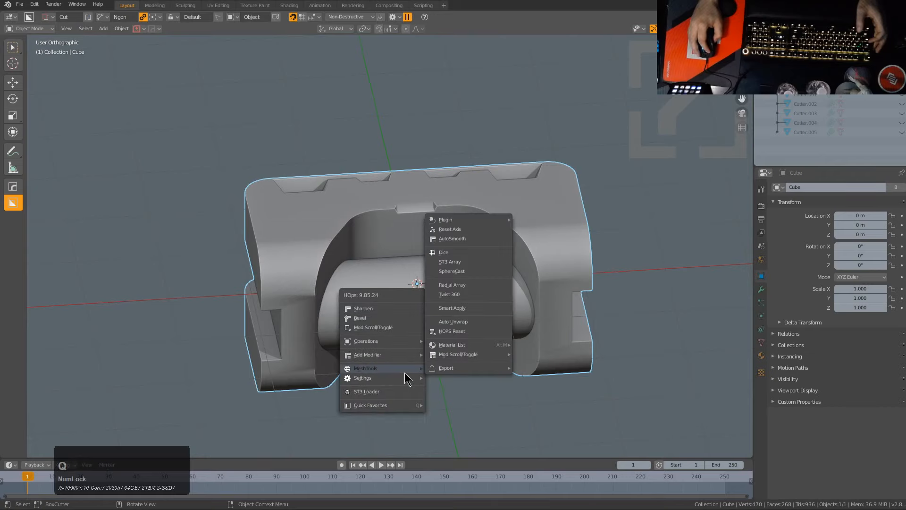
click(476, 249)
scroll(475, 247, up, 6)
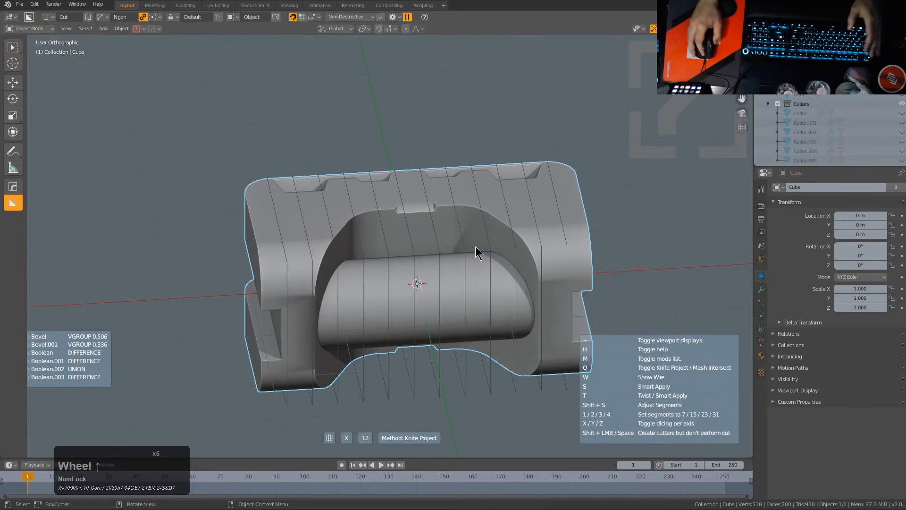
middle_drag(475, 246, 256, 256)
- Sharpen the block with HardOps and lower its auto smooth angle to 25°
key(shift+q)
mouse_move(302, 258)
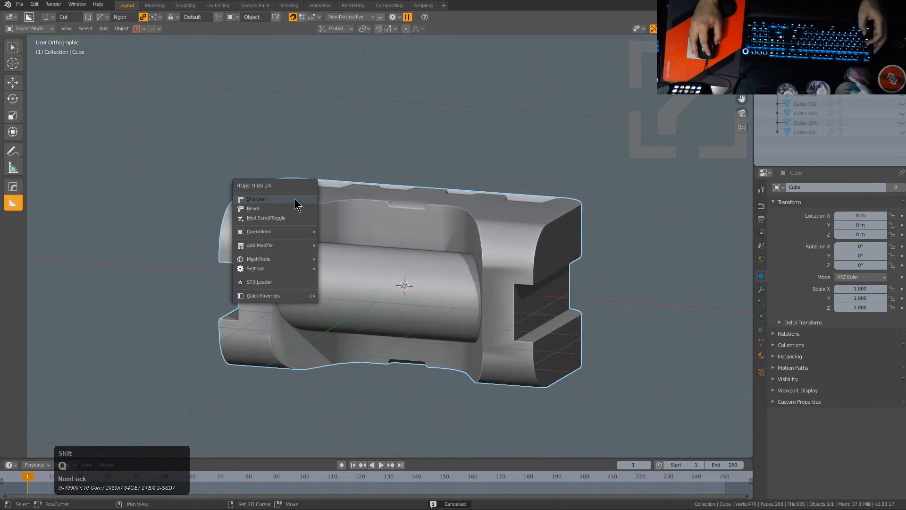
click(294, 199)
scroll(293, 197, up, 1)
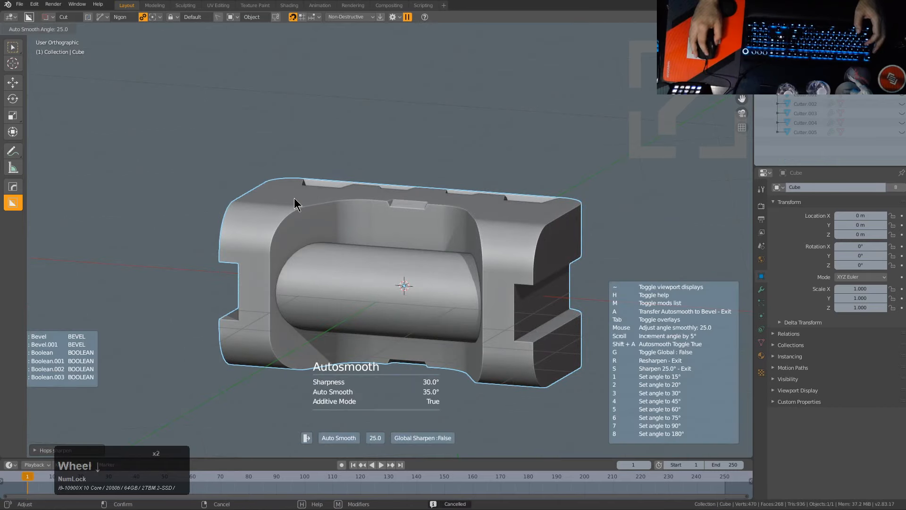
middle_drag(294, 197, 347, 198)
middle_drag(335, 344, 378, 309)
- Set up a HardOps Dice on the block along X with 17 segments
key(q)
mouse_move(371, 364)
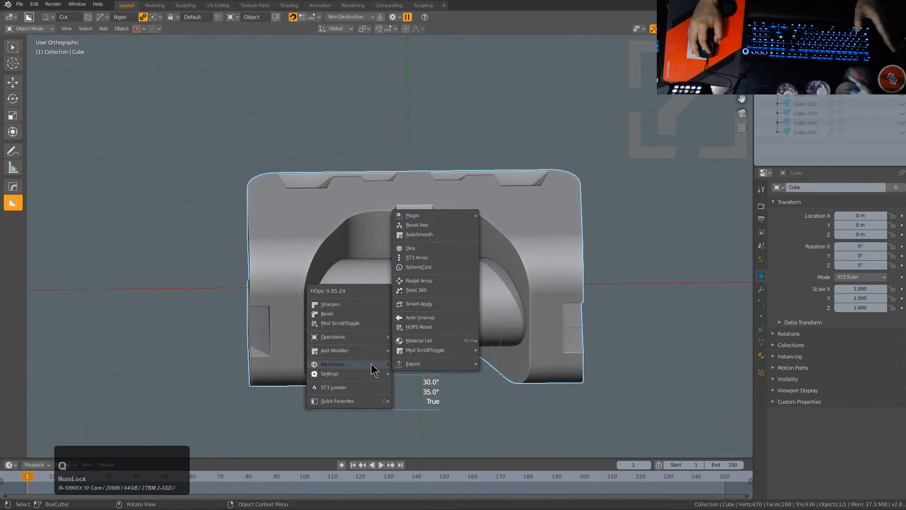
click(438, 251)
scroll(438, 252, up, 9)
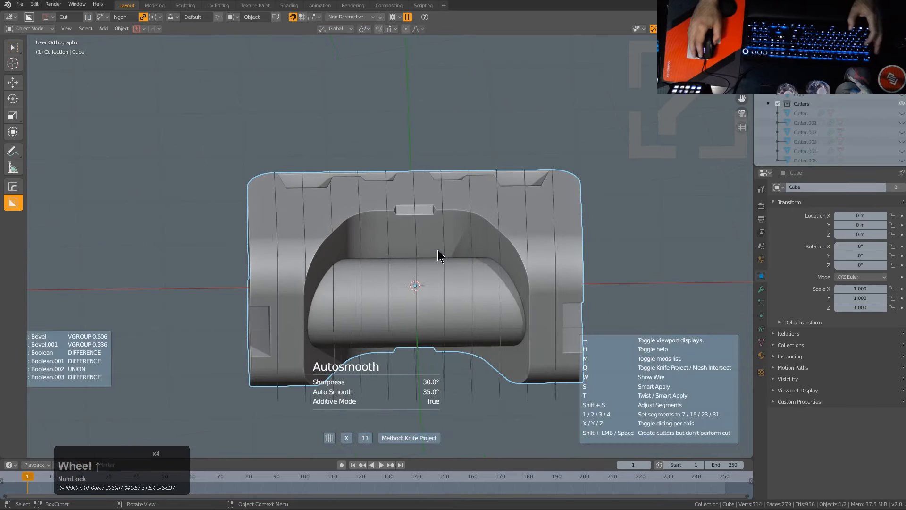
scroll(438, 255, up, 1)
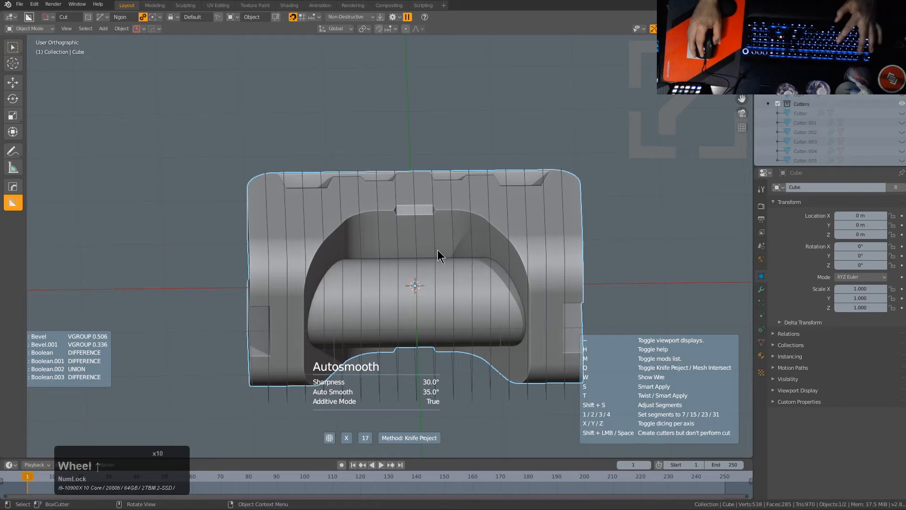
- Enable Twist with Smart Apply for the dice, switch its method to Mesh Intersect, and perform the cut
key(t)
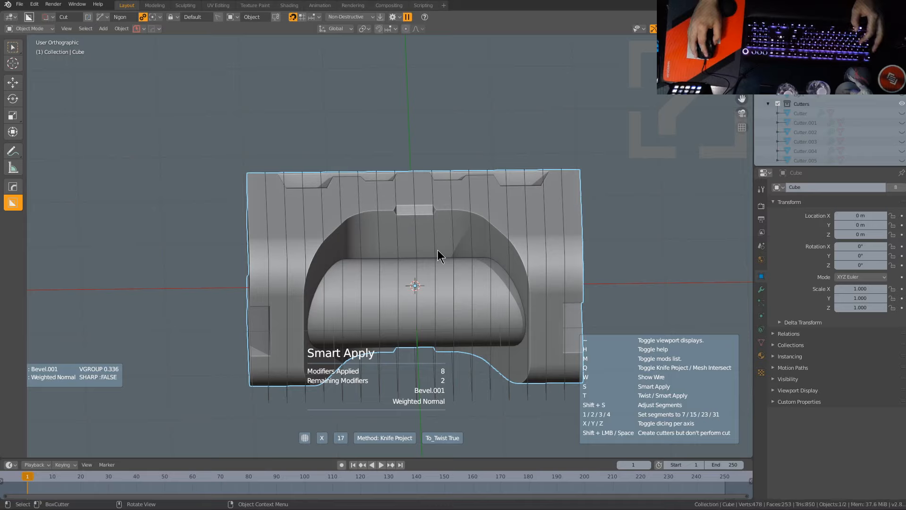
key(q)
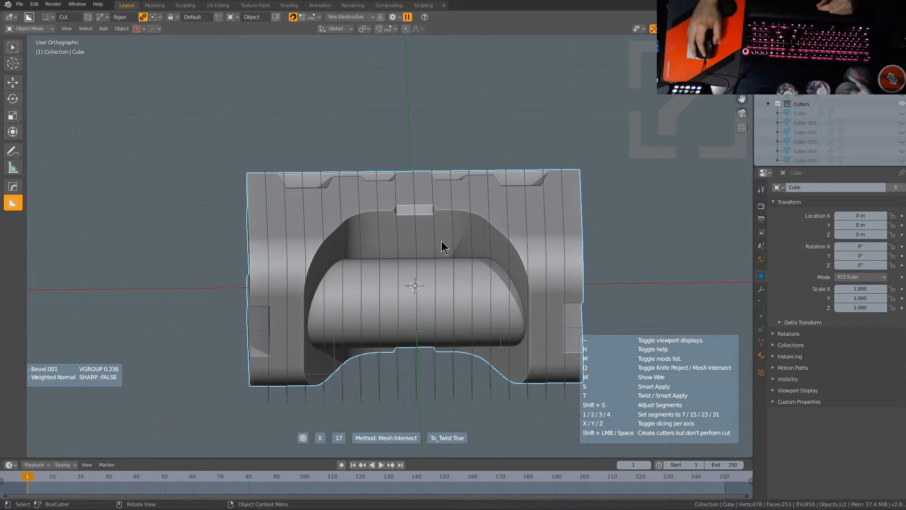
scroll(441, 241, up, 1)
click(441, 241)
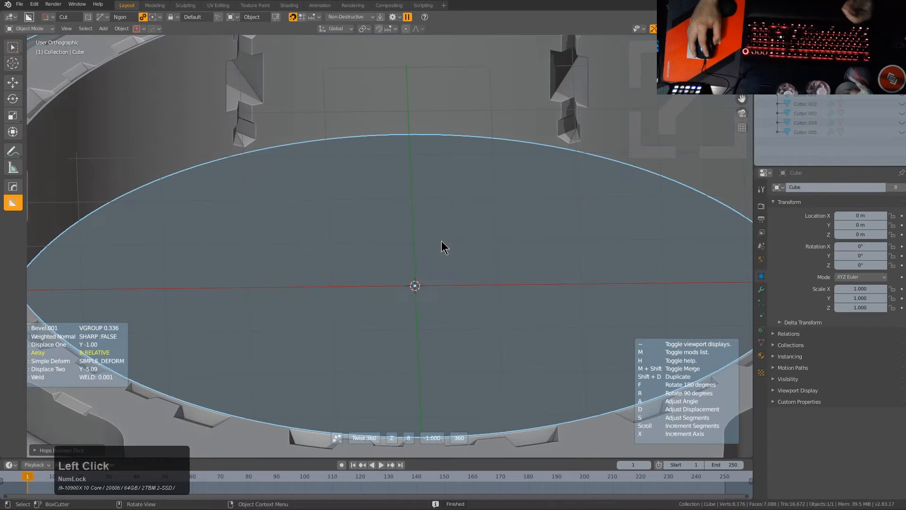
- Set the Twist 360 array to 4 segments around Z, bending the block into a ring
scroll(440, 241, up, 2)
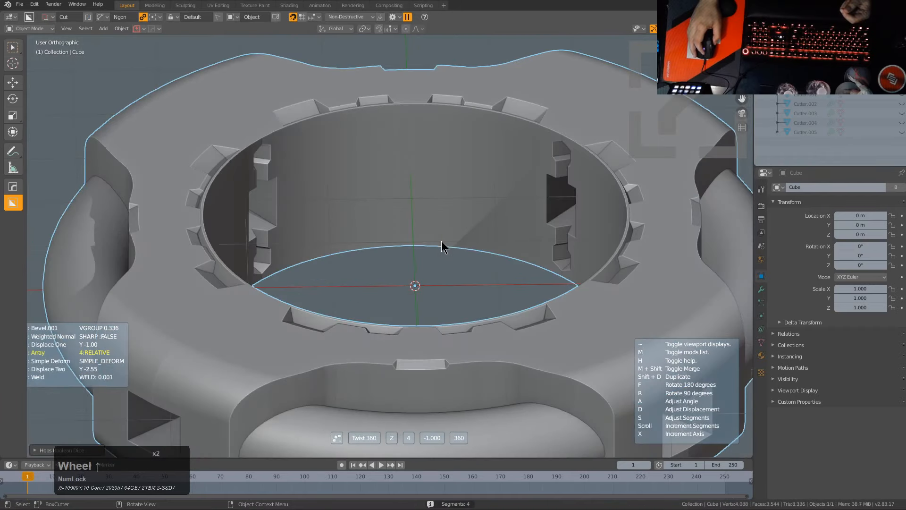
scroll(441, 240, down, 1)
scroll(441, 240, up, 1)
click(441, 240)
- Rerun Twist 360 on the ring and reduce it to 3 segments
scroll(435, 245, down, 3)
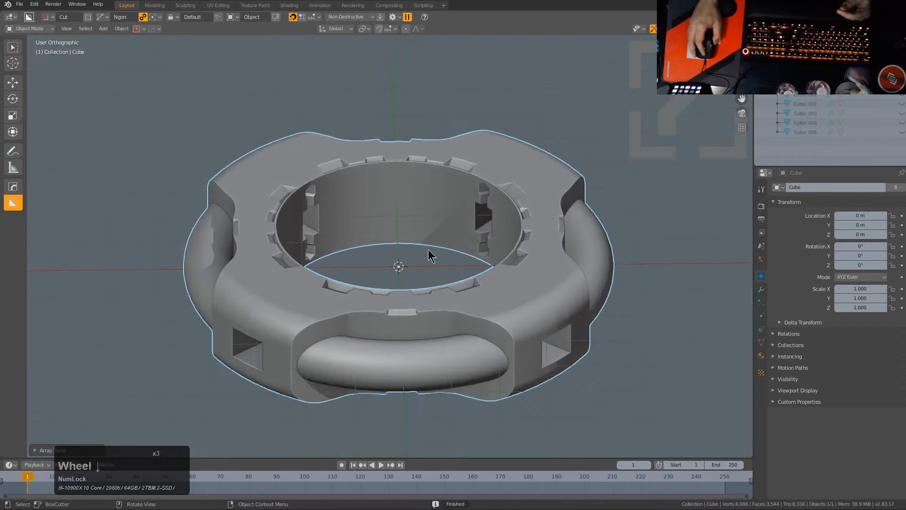
key(KP_Decimal)
middle_drag(429, 250, 351, 256)
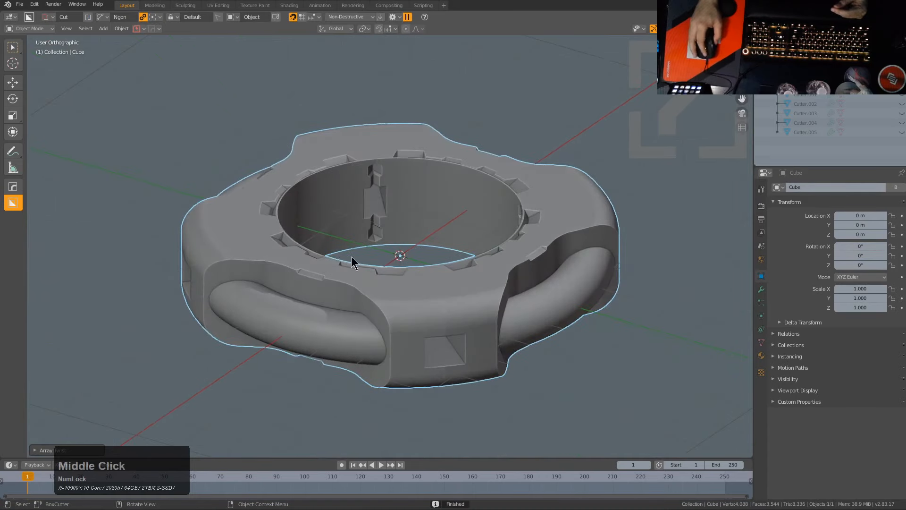
scroll(385, 298, up, 4)
key(q)
mouse_move(548, 255)
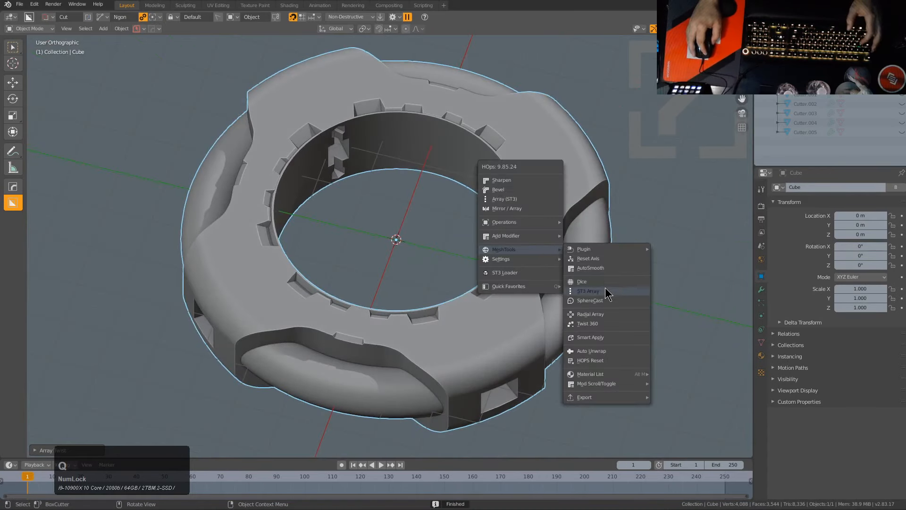
click(605, 314)
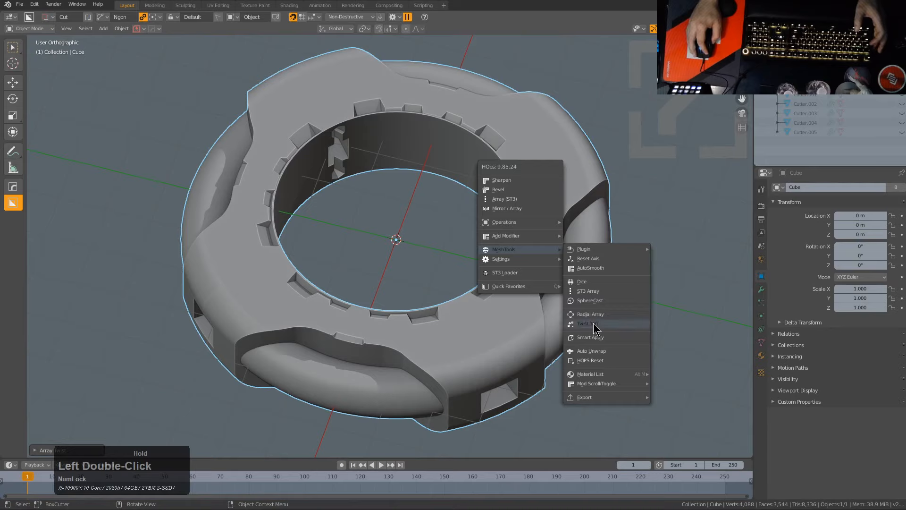
click(589, 323)
scroll(596, 328, down, 1)
middle_drag(595, 329, 423, 268)
scroll(449, 296, up, 3)
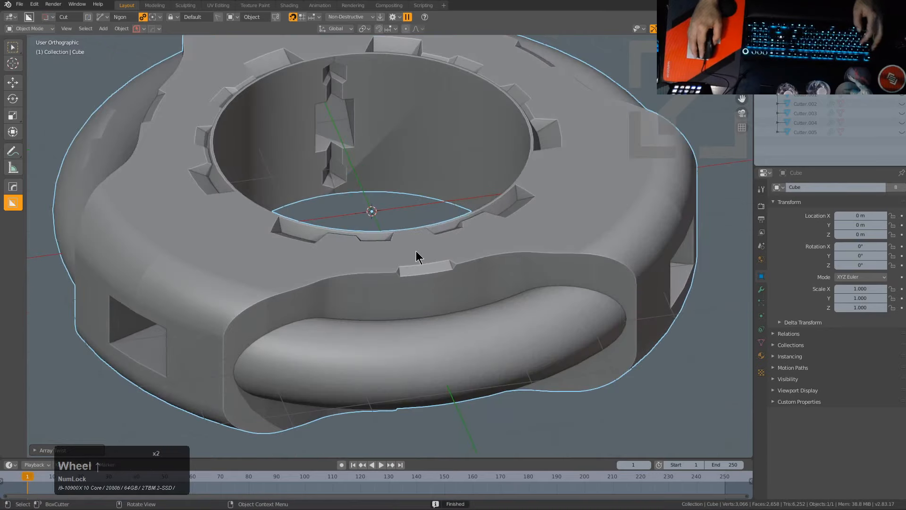
- Sharpen the ring and set its auto smooth angle to 30 degrees
key(q)
click(407, 184)
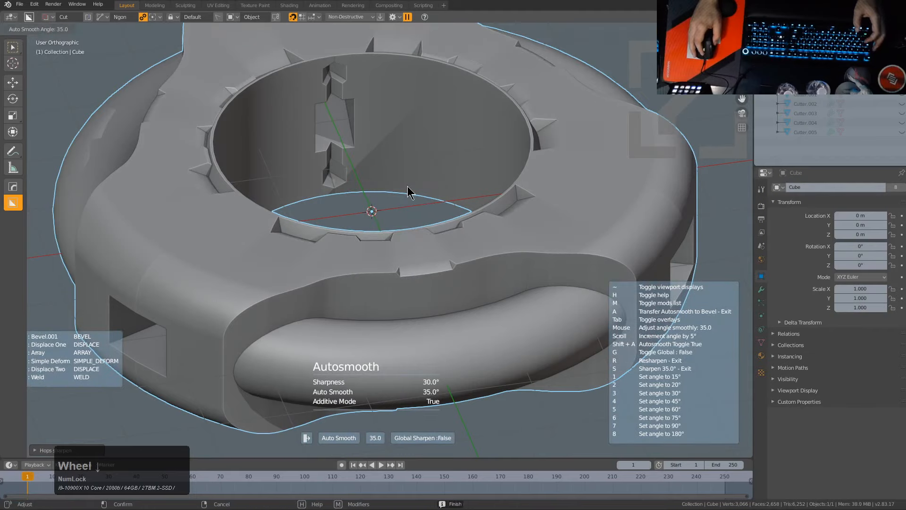
scroll(407, 186, down, 1)
scroll(407, 186, up, 1)
scroll(407, 186, down, 1)
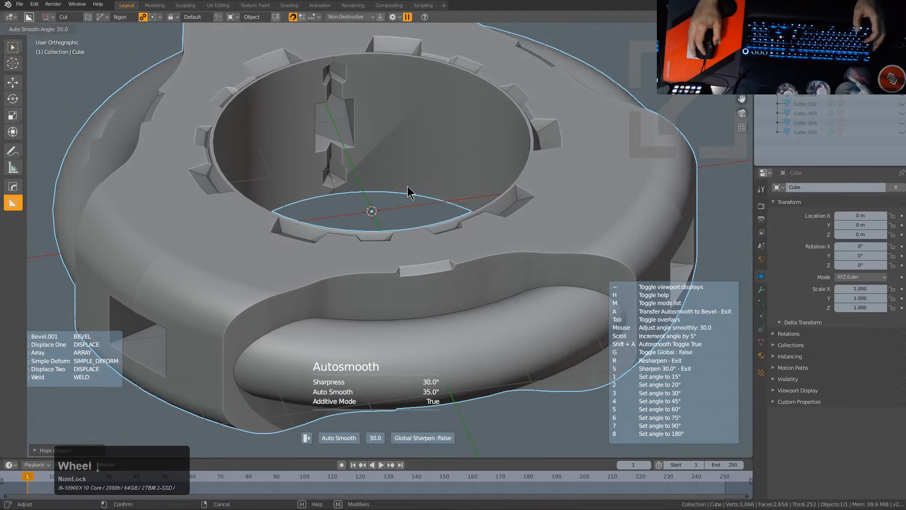
click(406, 186)
- Rerun Twist 360 on the ring and reduce its displacement to about -0.61 for a smaller radius
middle_drag(461, 351, 452, 400)
scroll(471, 330, down, 3)
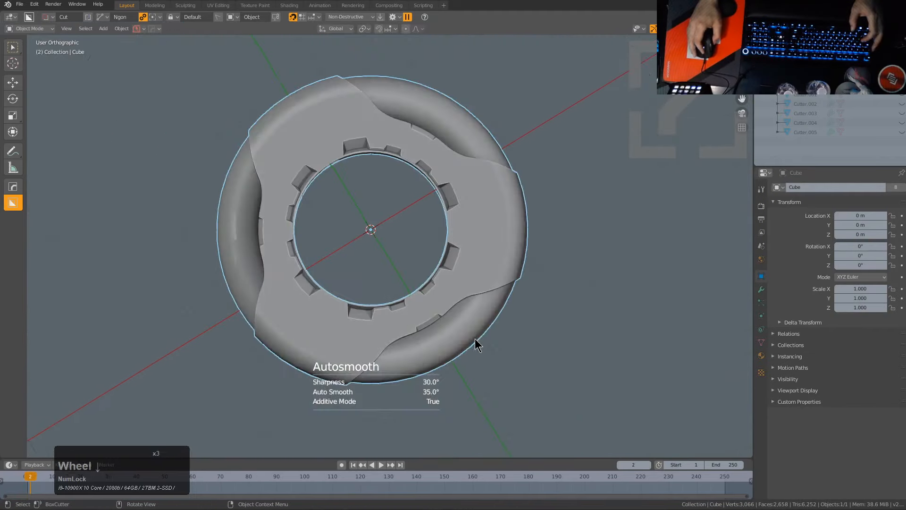
middle_drag(475, 339, 486, 269)
middle_drag(372, 279, 452, 231)
key(q)
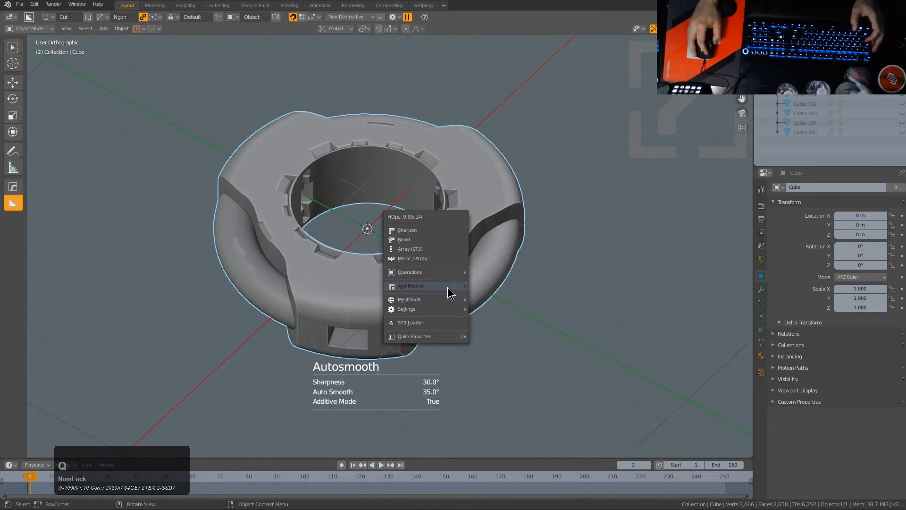
mouse_move(433, 289)
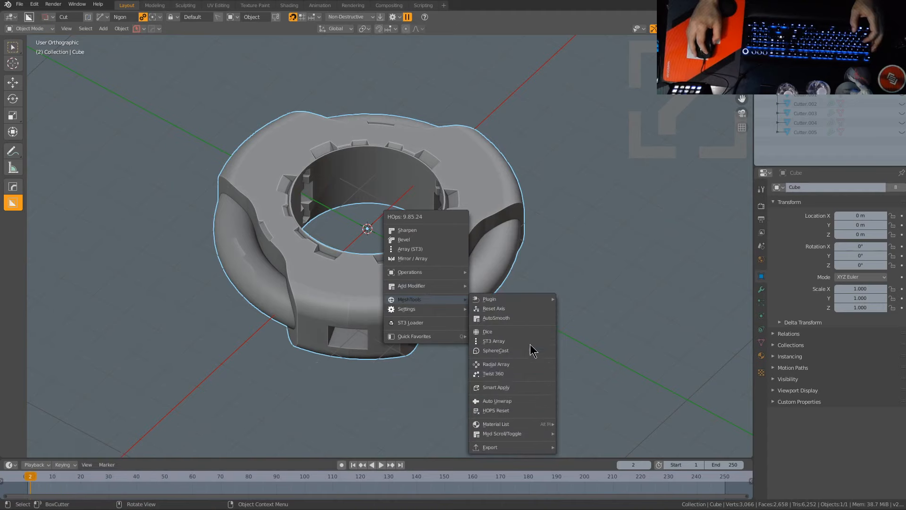
click(525, 373)
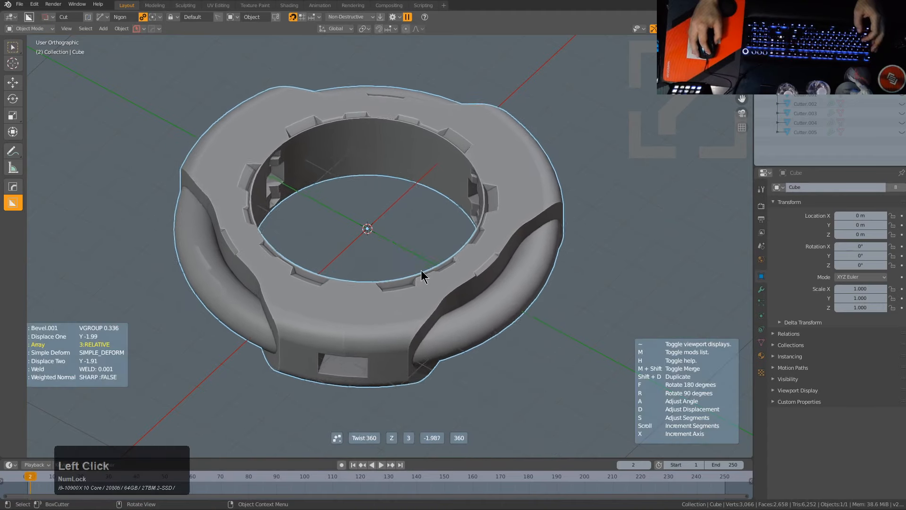
key(d)
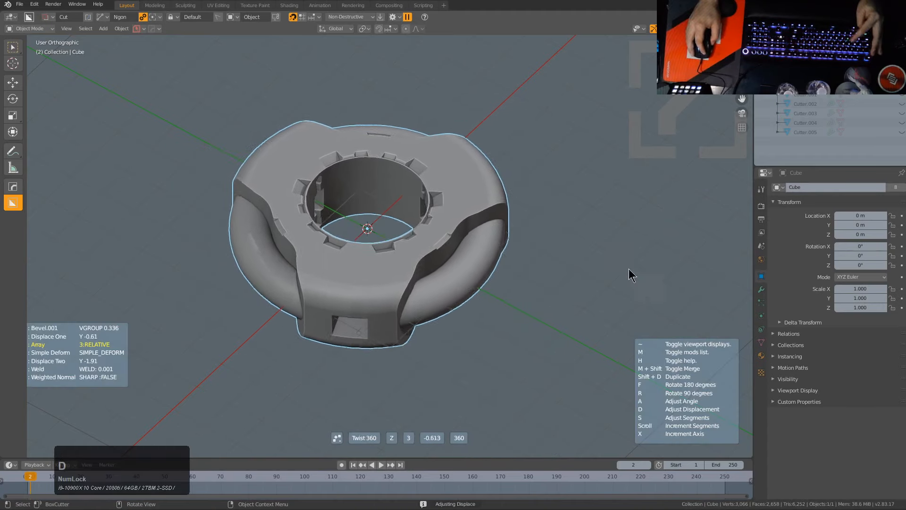
- Duplicate the ring within Twist 360, set the copy's displacement to about -2.50 so it surrounds the original, and deselect everything
key(shift+d)
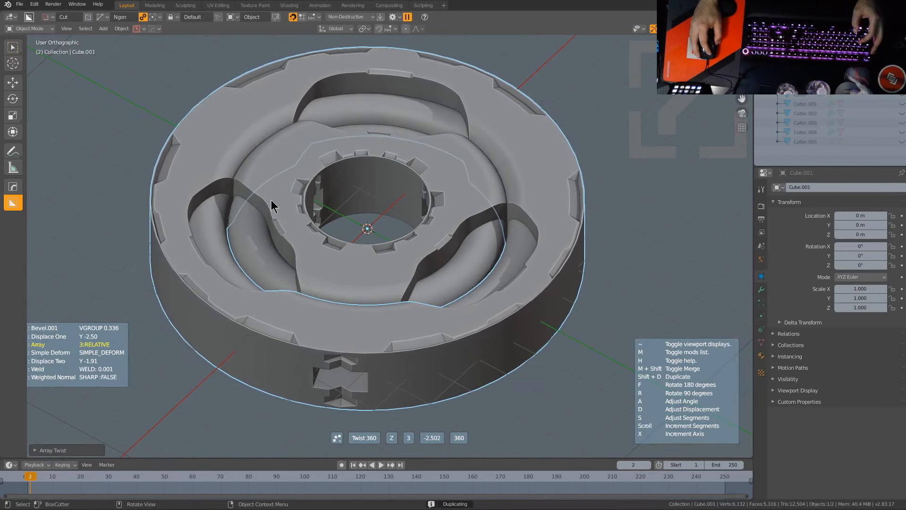
click(268, 197)
key(alt+a)
- Duplicate the outer ring with Twist 360 and increase the copy's displacement to form a third, larger concentric ring
middle_drag(479, 231, 389, 242)
click(460, 350)
middle_drag(460, 350, 528, 325)
key(q)
mouse_move(529, 330)
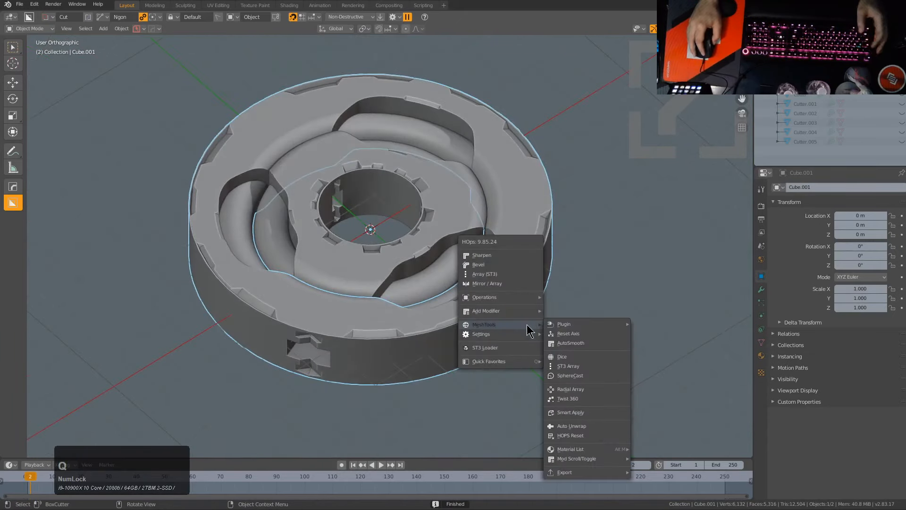
click(594, 399)
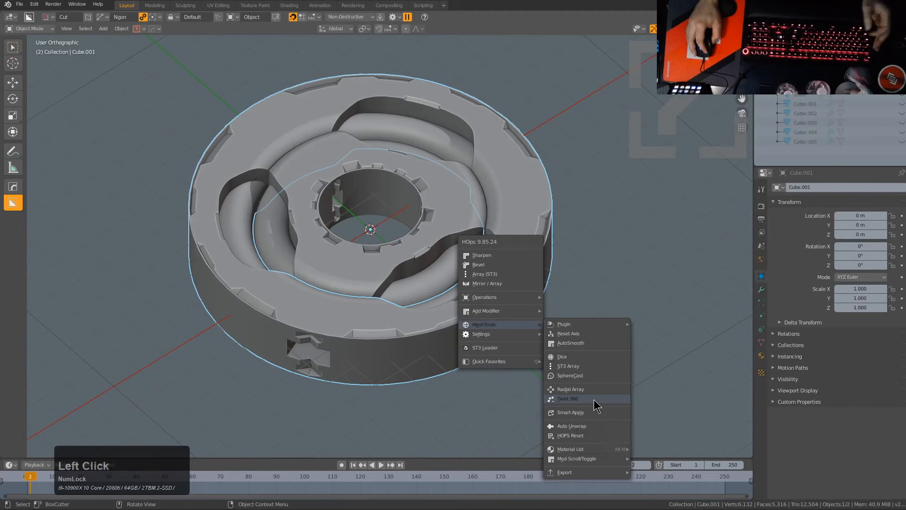
key(shift+d)
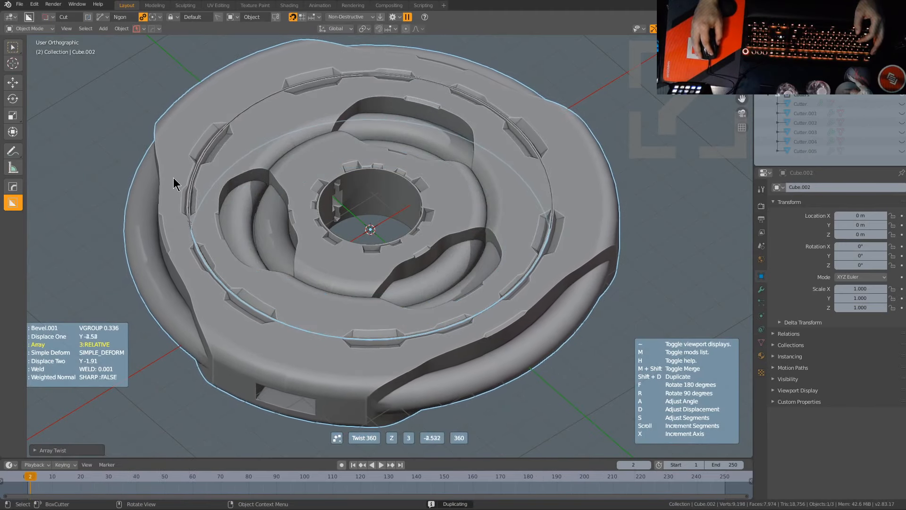
click(174, 178)
middle_drag(176, 177, 288, 152)
scroll(288, 152, up, 2)
scroll(118, 271, down, 2)
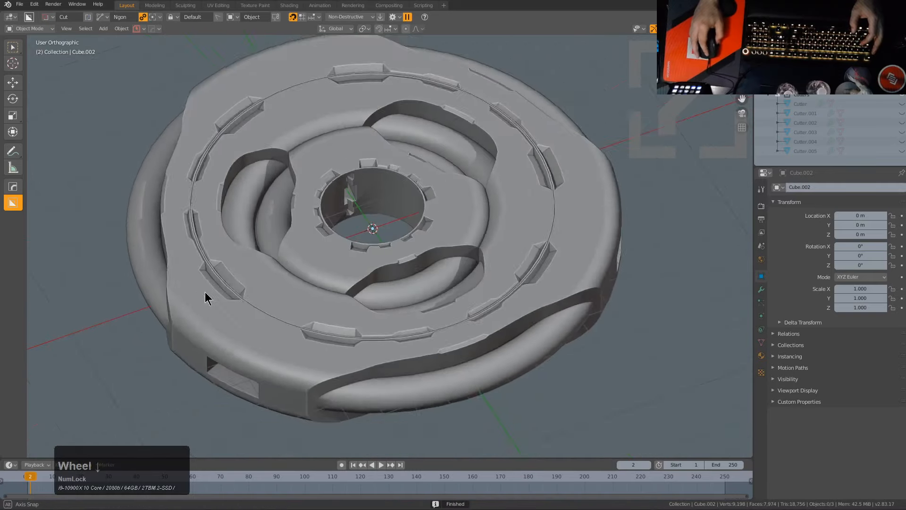
middle_drag(204, 293, 450, 290)
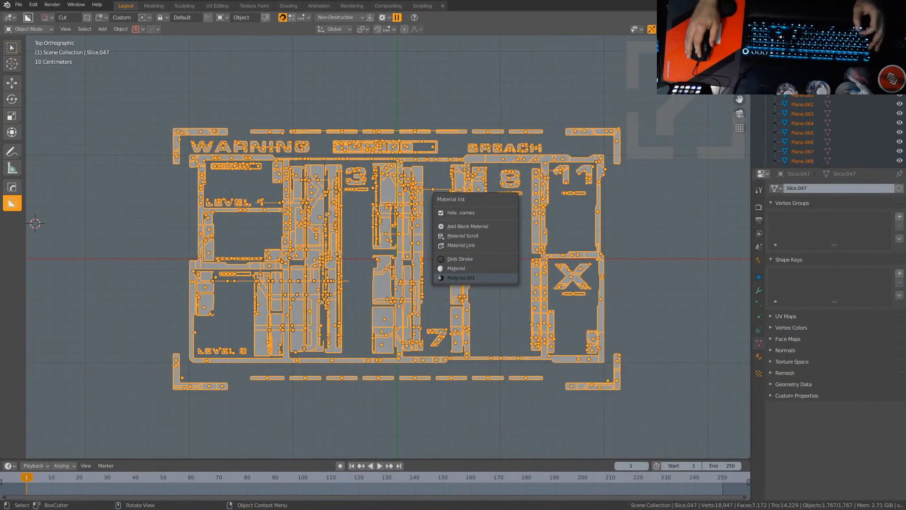
- Launch a new Blender instance and maximise its window over the HUD scene
click(460, 278)
click(461, 278)
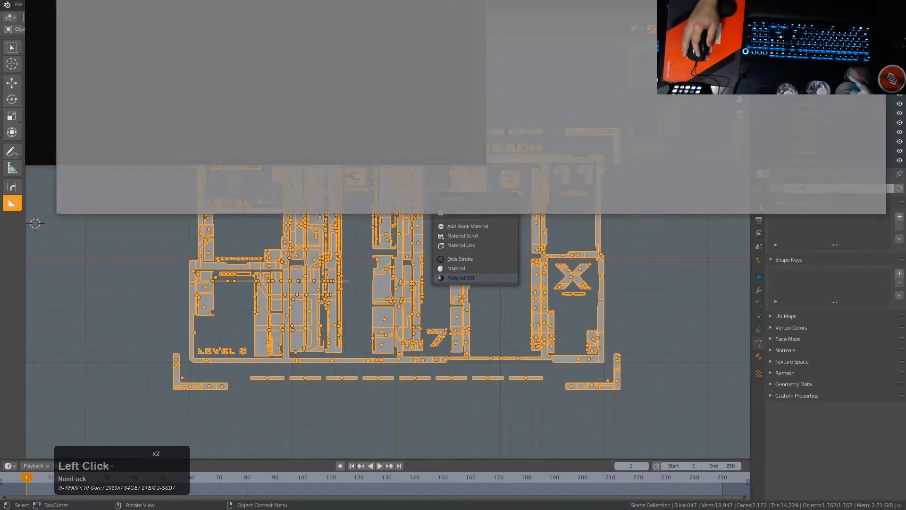
click(460, 278)
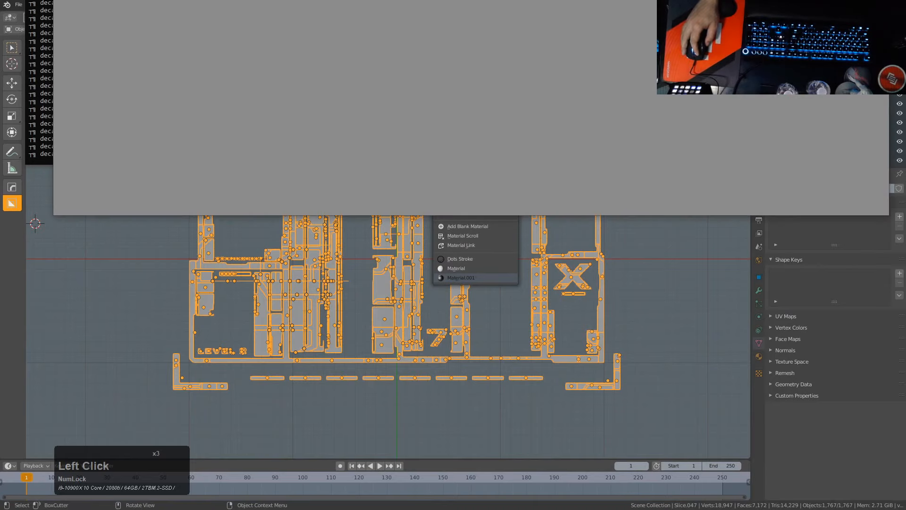
click(461, 278)
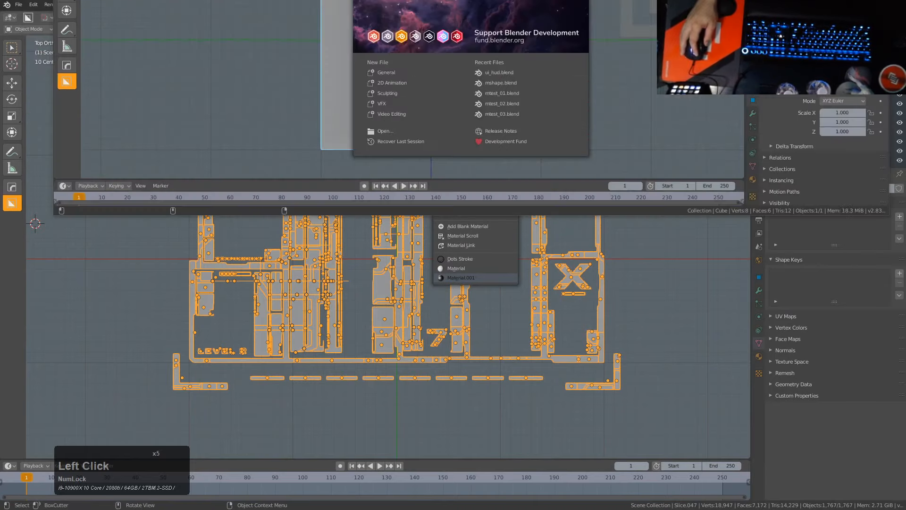
click(460, 277)
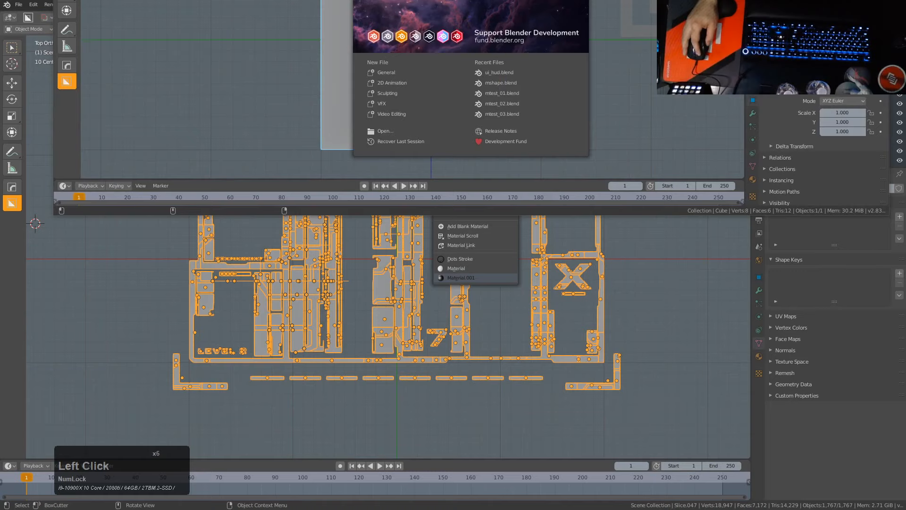
drag(648, 0, 592, 160)
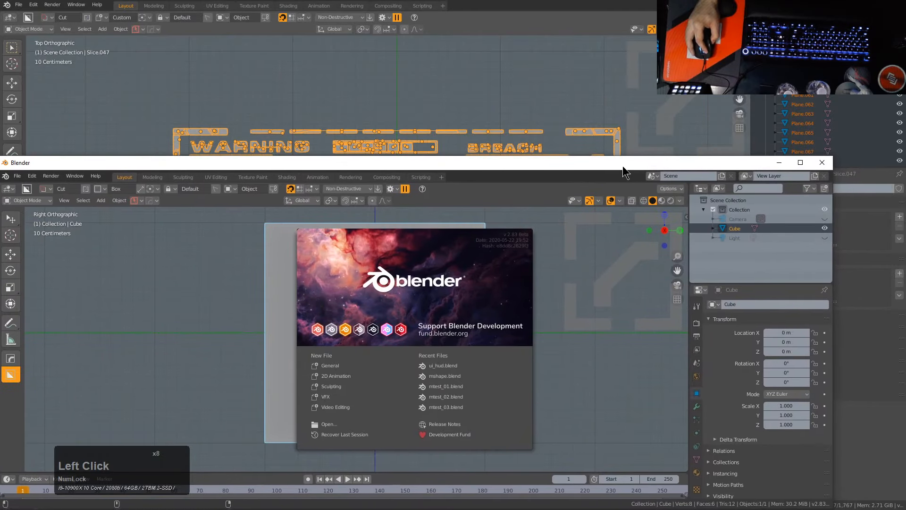
drag(833, 158, 905, 1)
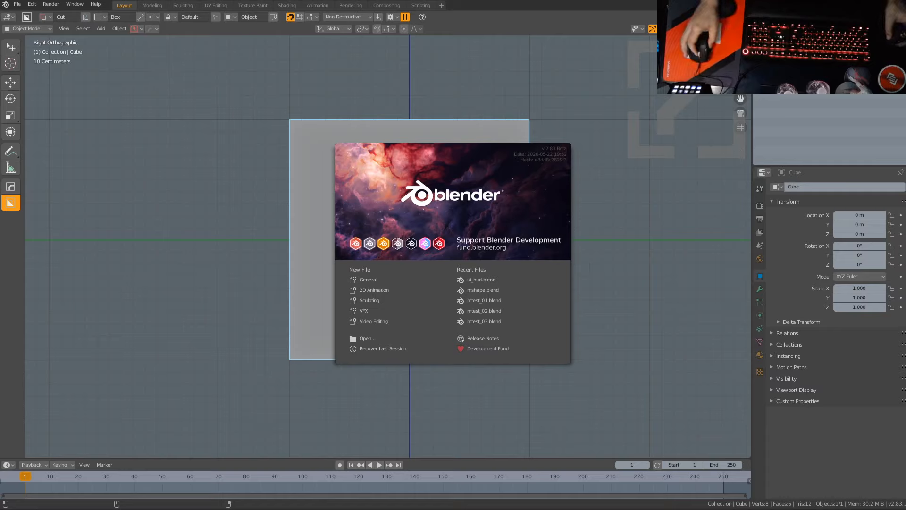
scroll(453, 253, up, 5)
scroll(735, 145, up, 1)
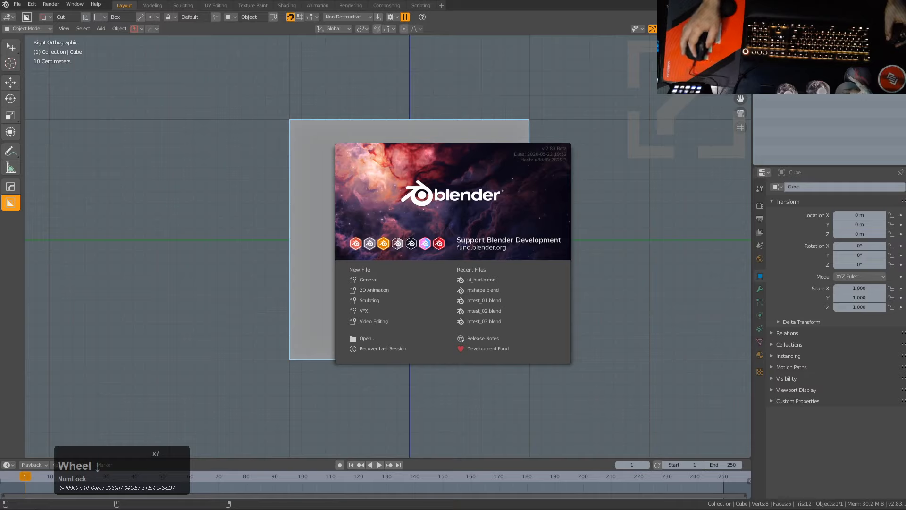
click(452, 203)
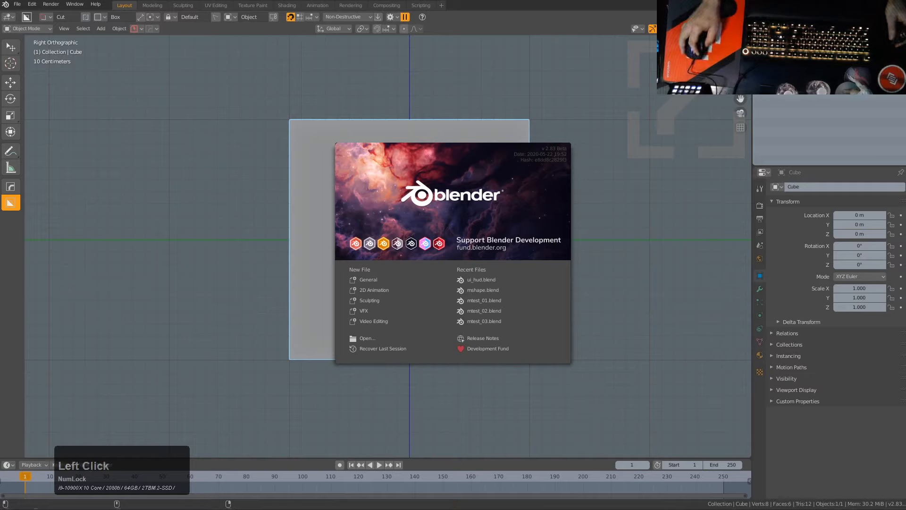
click(452, 203)
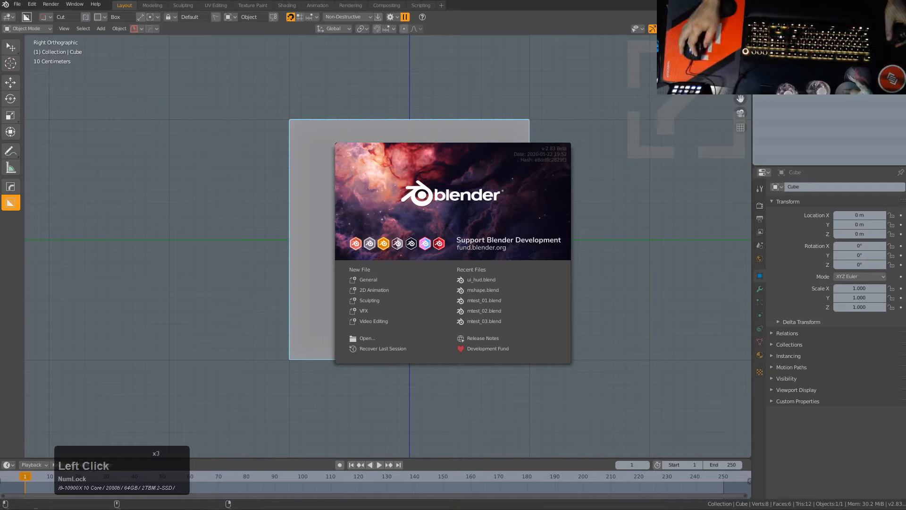
scroll(452, 203, down, 1)
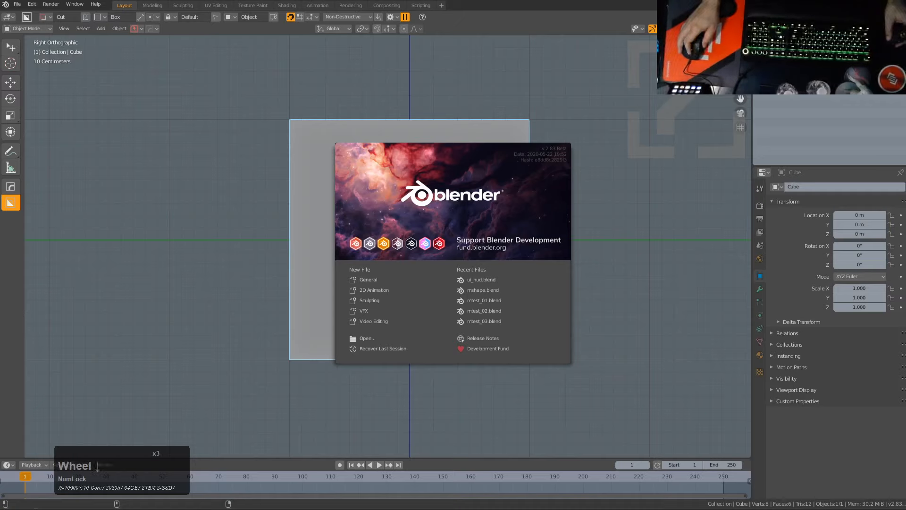
click(452, 203)
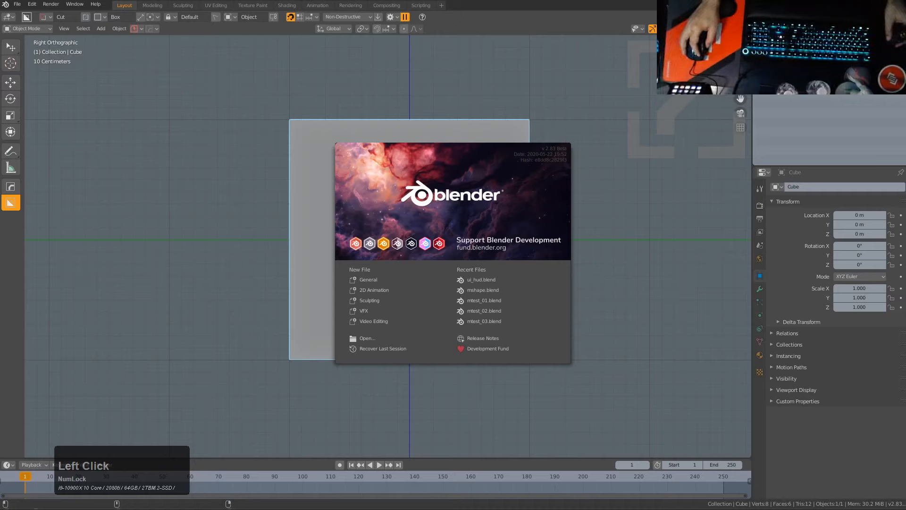
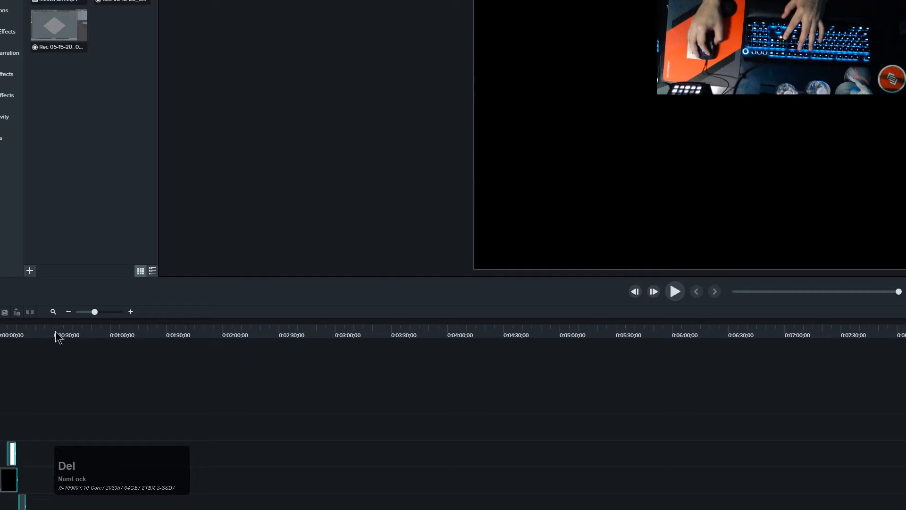
- Rewrite the title text at 0:00:13;25 on the video editor's timeline, adding "2D" to its wording
drag(83, 332, 24, 339)
double_click(793, 98)
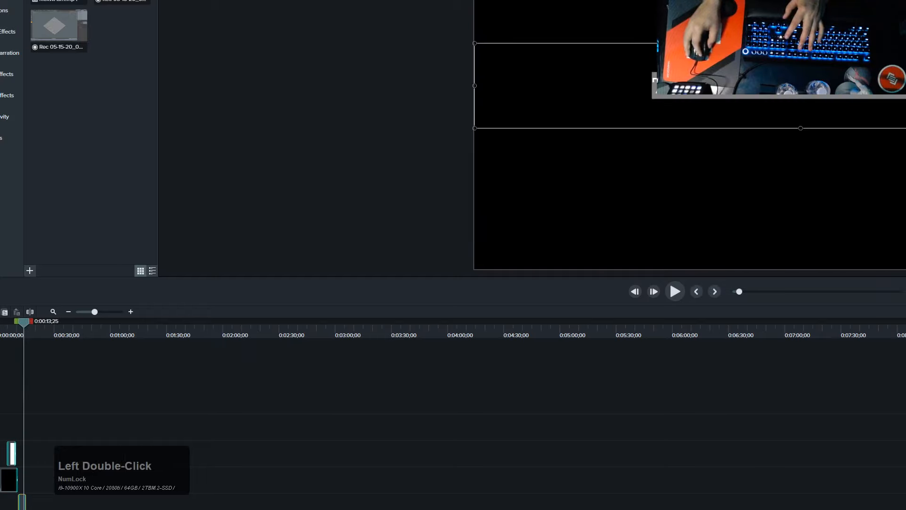
drag(697, 96, 903, 96)
key(shift+s)
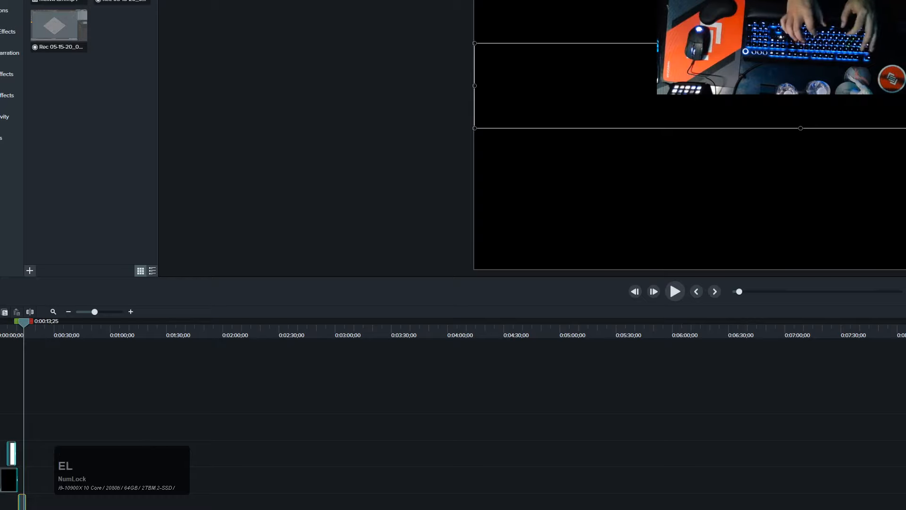
key(BackSpace)
key(BackSpace)
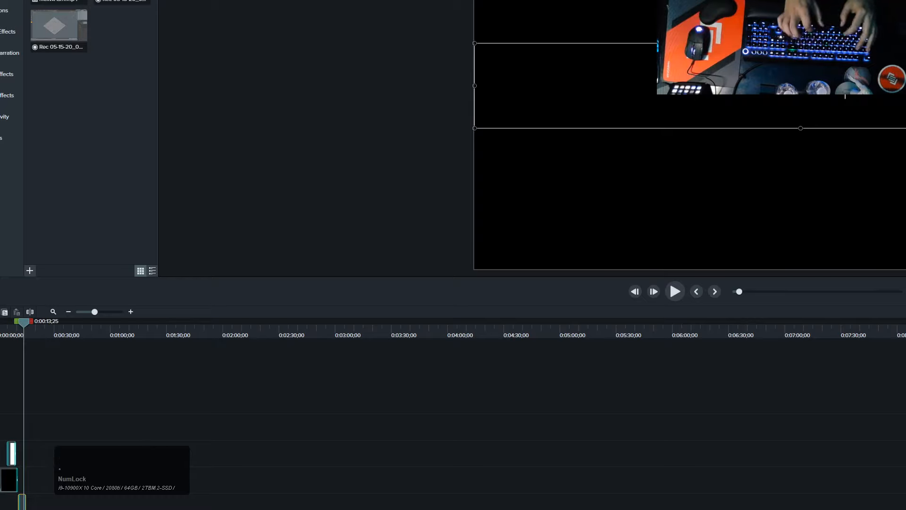
text(cut)
key(BackSpace)
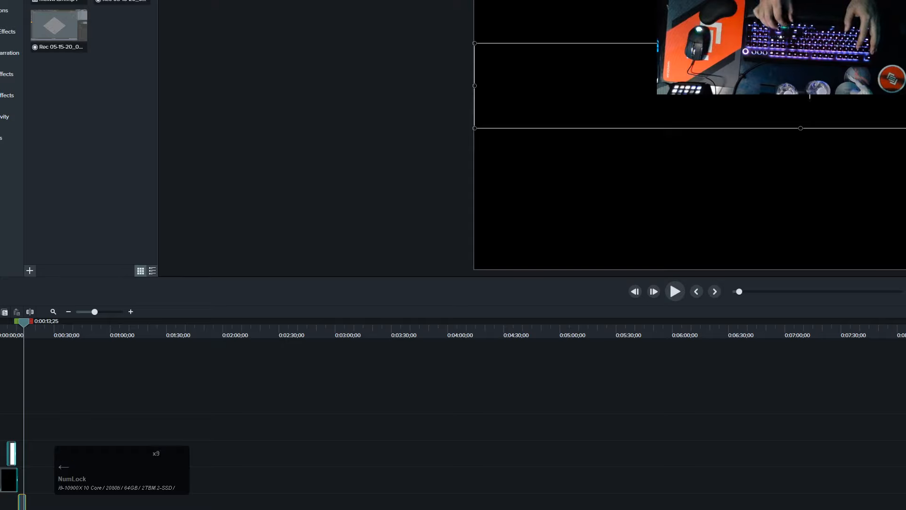
text(2d)
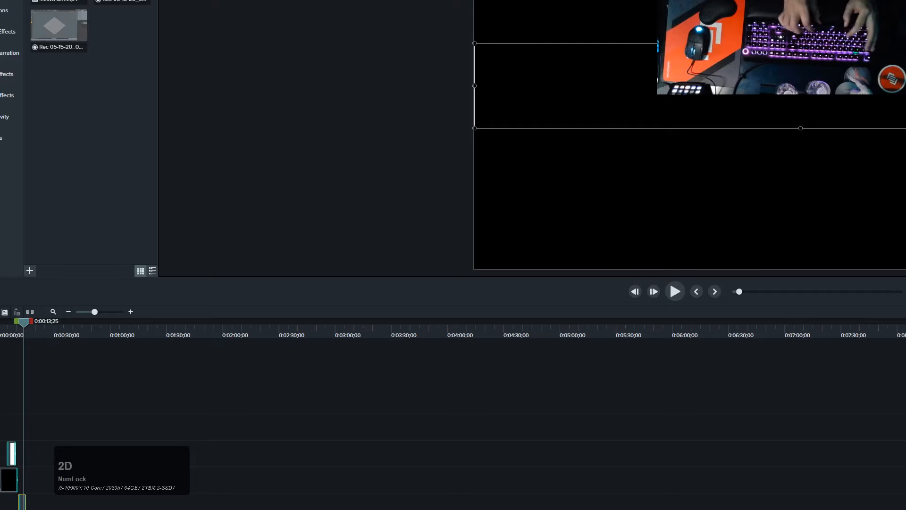
key(End)
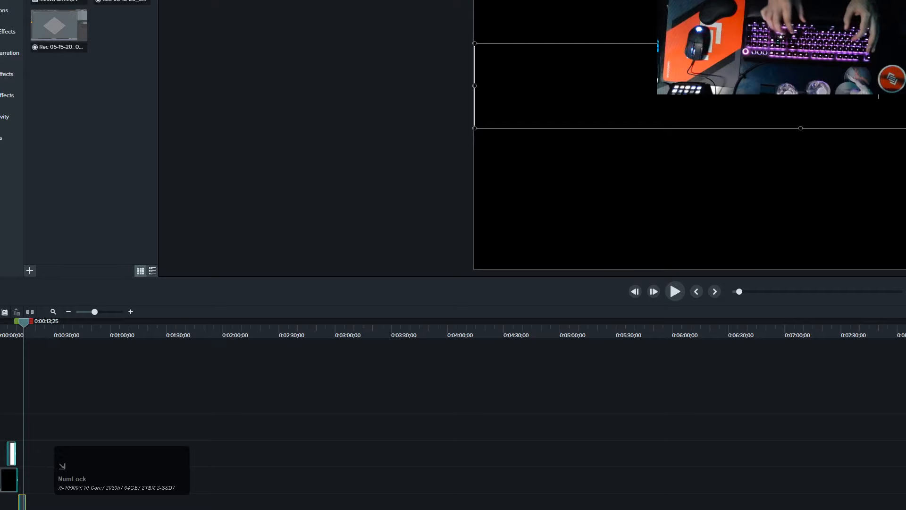
key(u)
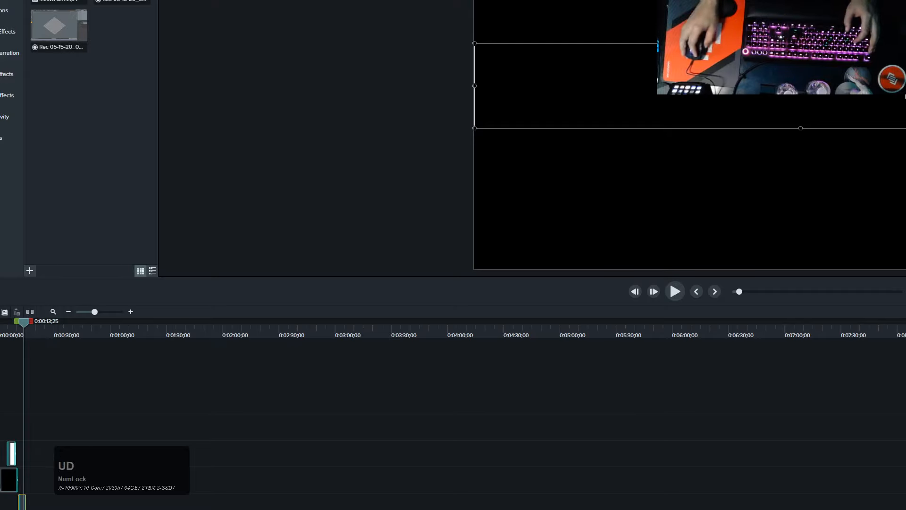
click(297, 289)
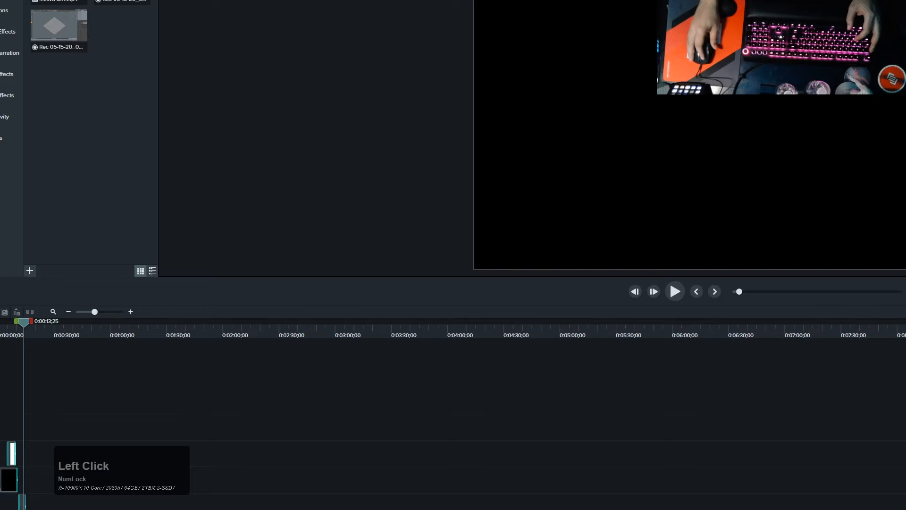
click(191, 245)
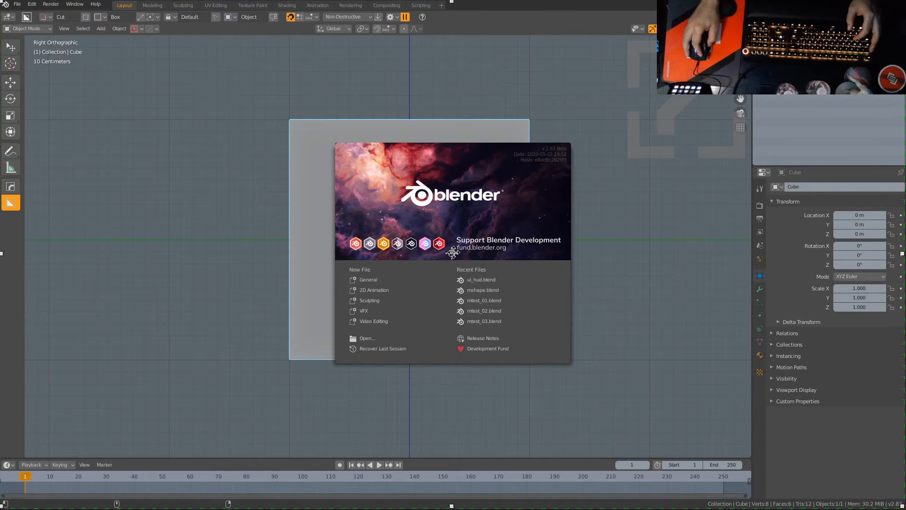
drag(904, 287, 903, 288)
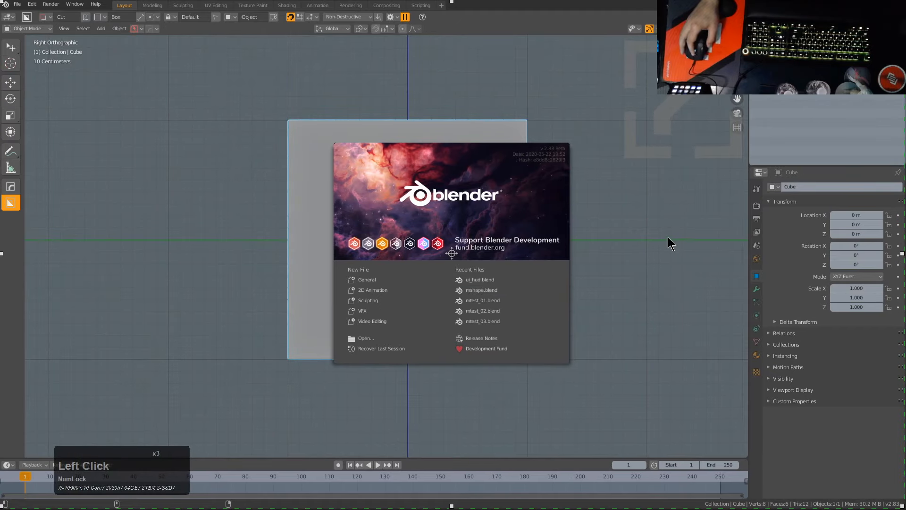
click(452, 253)
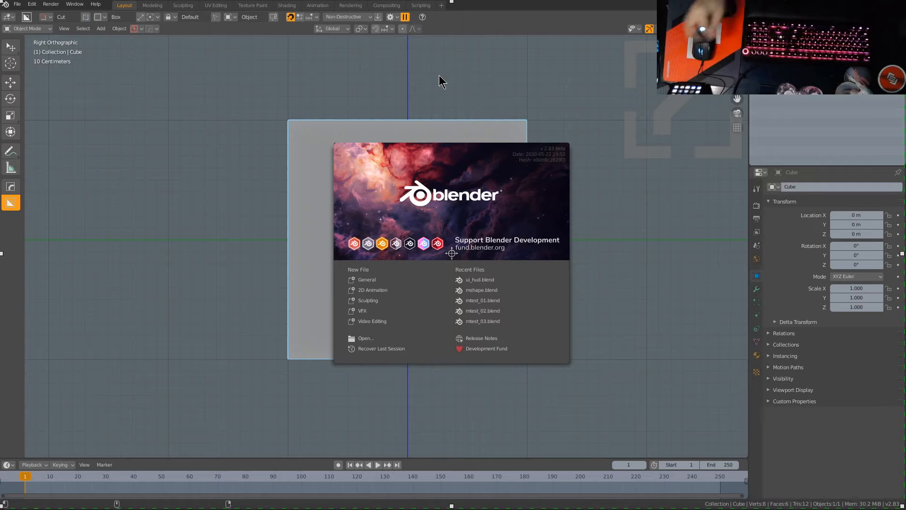
click(451, 254)
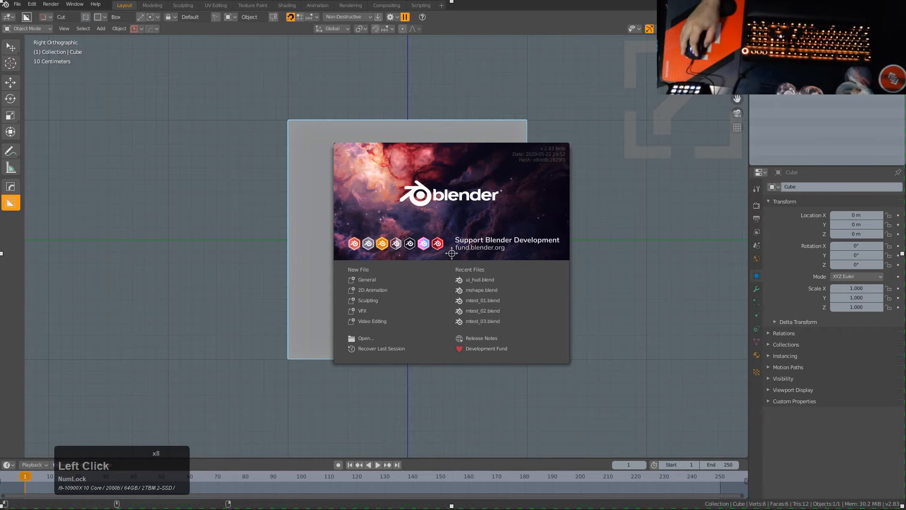
click(452, 254)
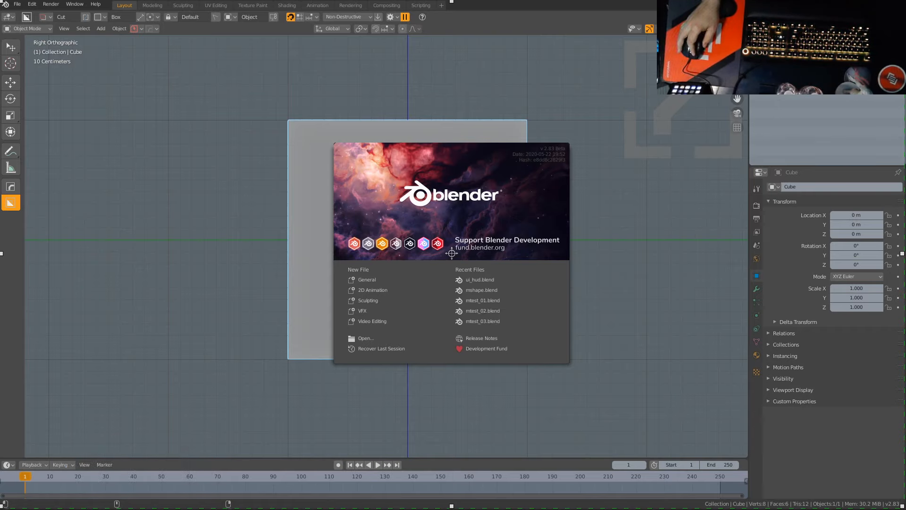
- Close Blender's splash screen and delete the default cube from the top view
click(291, 139)
middle_drag(292, 138, 305, 180)
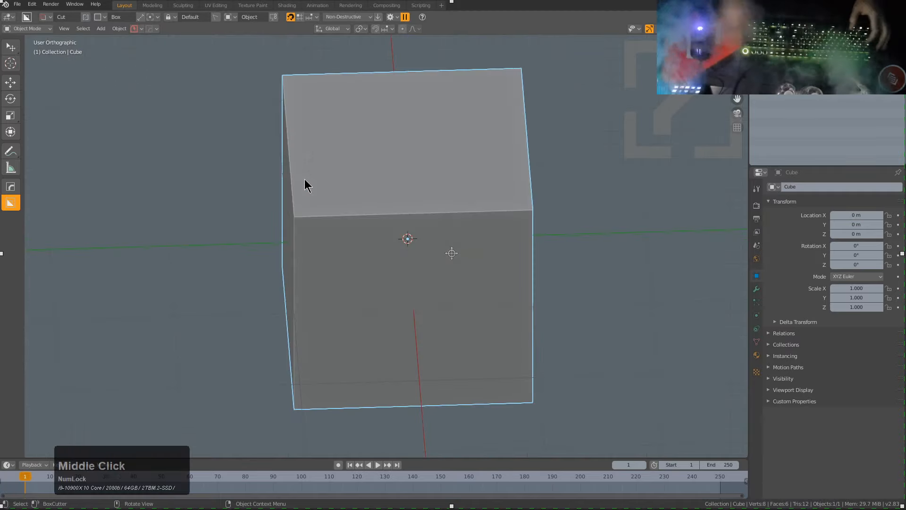
key(KP_7)
key(x)
click(303, 180)
- Add a plane and scale it by 2 along the X axis
key(shift+a)
mouse_move(301, 180)
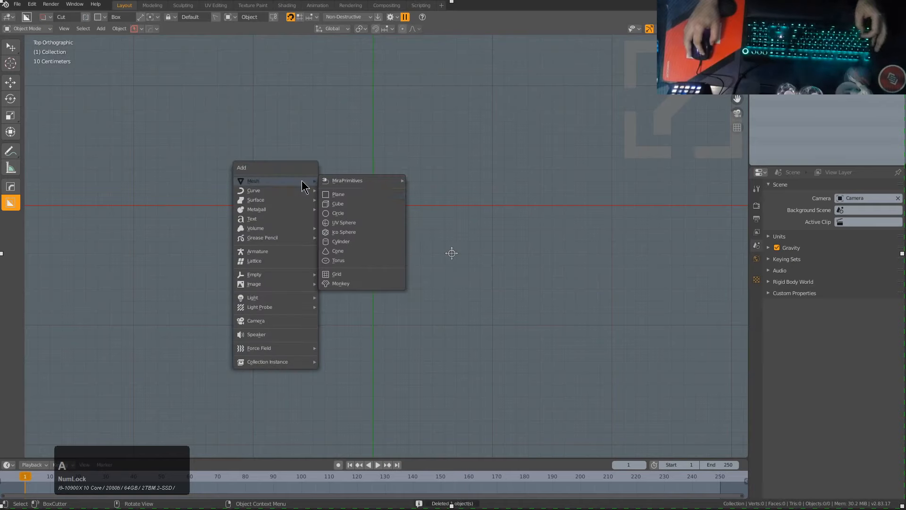
click(339, 194)
key(s)
key(x)
key(KP_2)
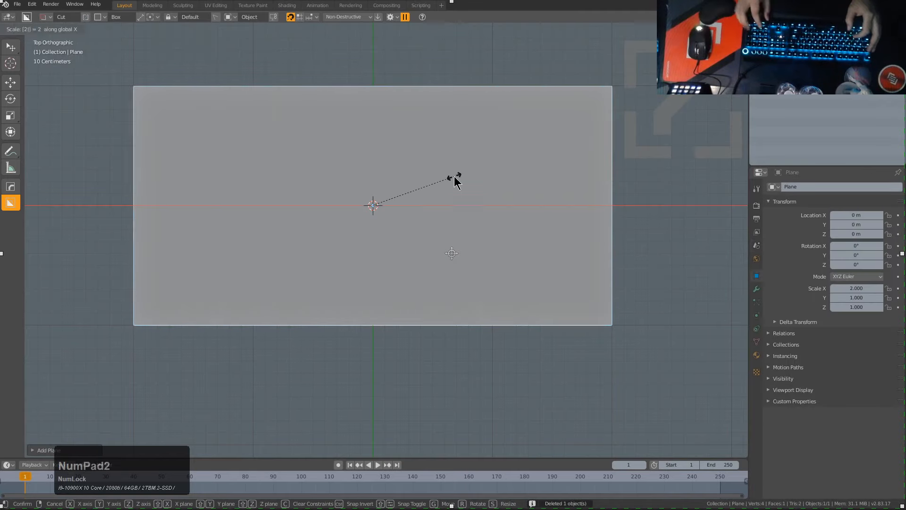
key(KP_Enter)
- Switch BoxCutter to the Circle shape and cut a circular hole near the plane's upper-left corner
mouse_move(454, 177)
shift+middle_down()
mouse_move(426, 218)
mouse_move(507, 264)
shift+middle_up()
key(d)
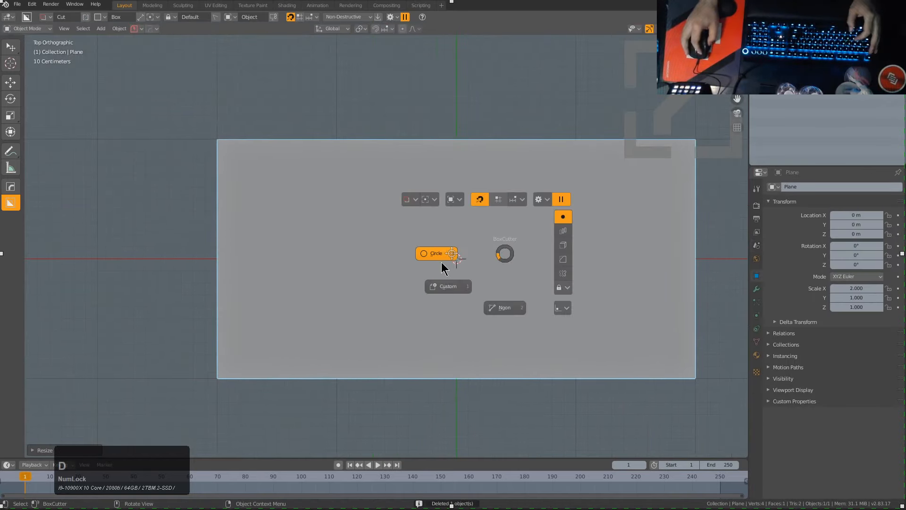
click(440, 261)
drag(308, 213, 324, 217)
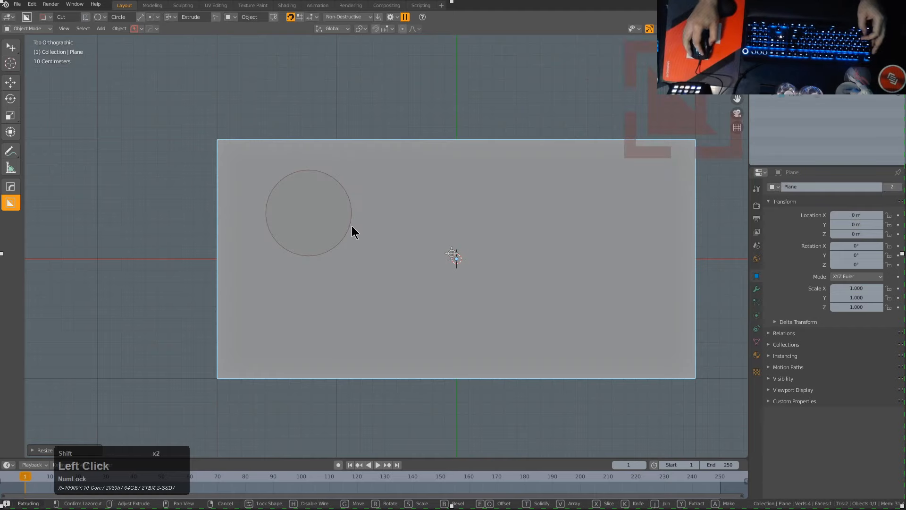
click(352, 225)
scroll(310, 199, up, 1)
click(361, 160)
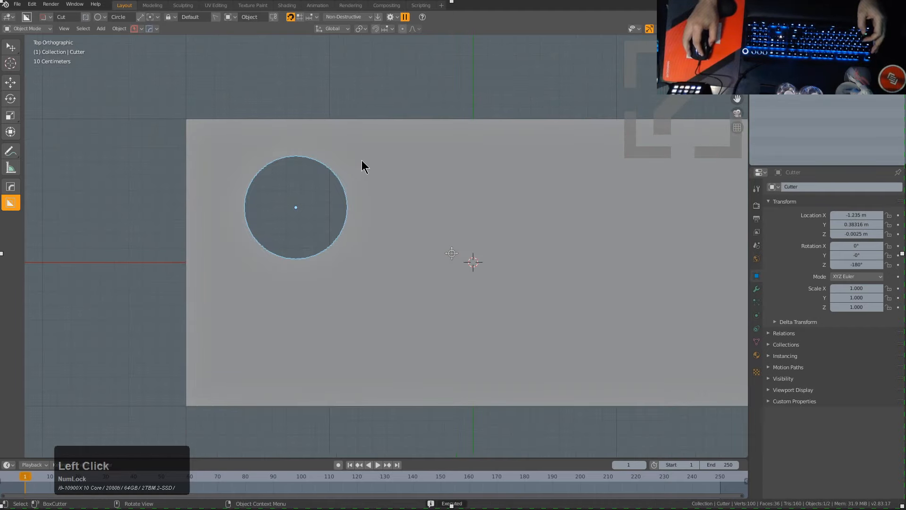
- Select the plane with the circular cutter, expand BoxCutter's Behavior options, and cut a slightly smaller concentric circle to form a ring opening
shift+click(336, 178)
click(391, 17)
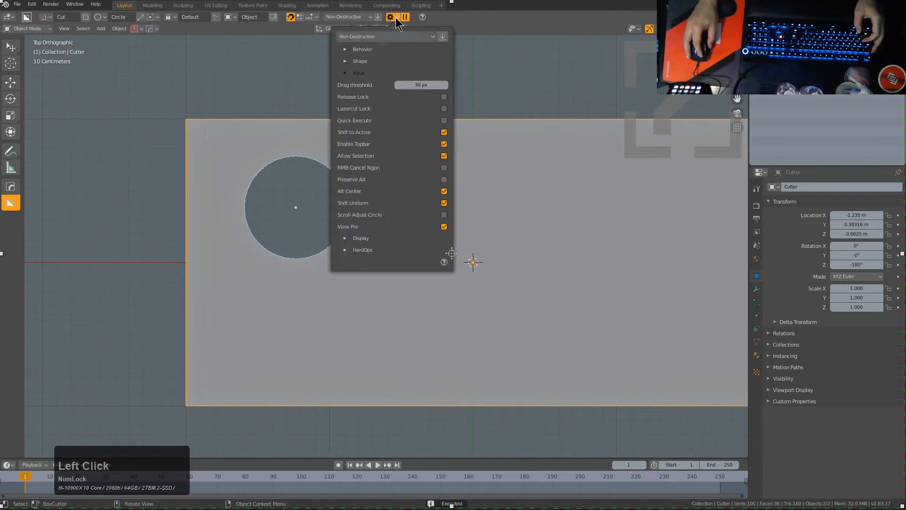
click(393, 74)
click(387, 49)
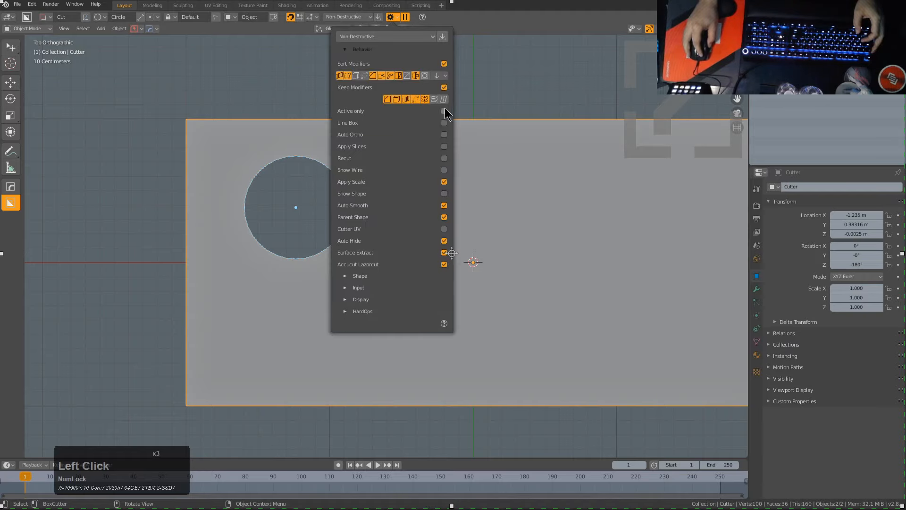
ctrl+click(300, 210)
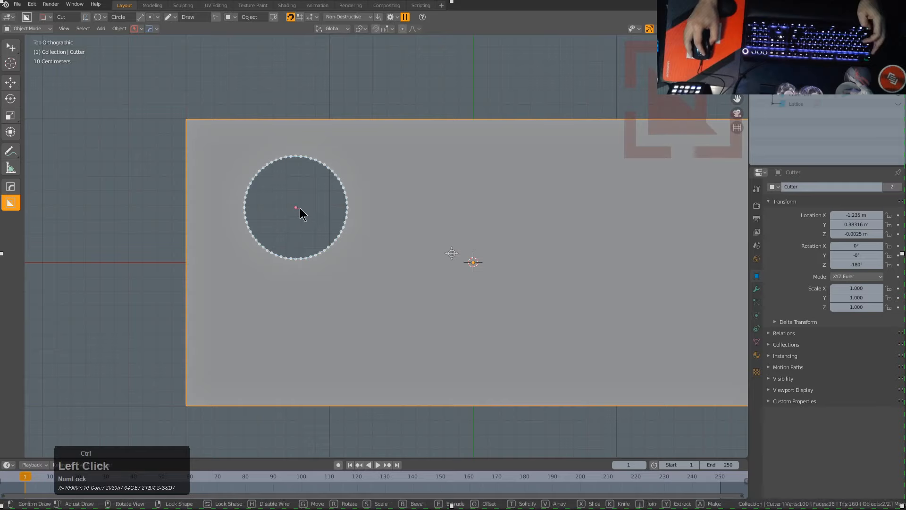
click(339, 217)
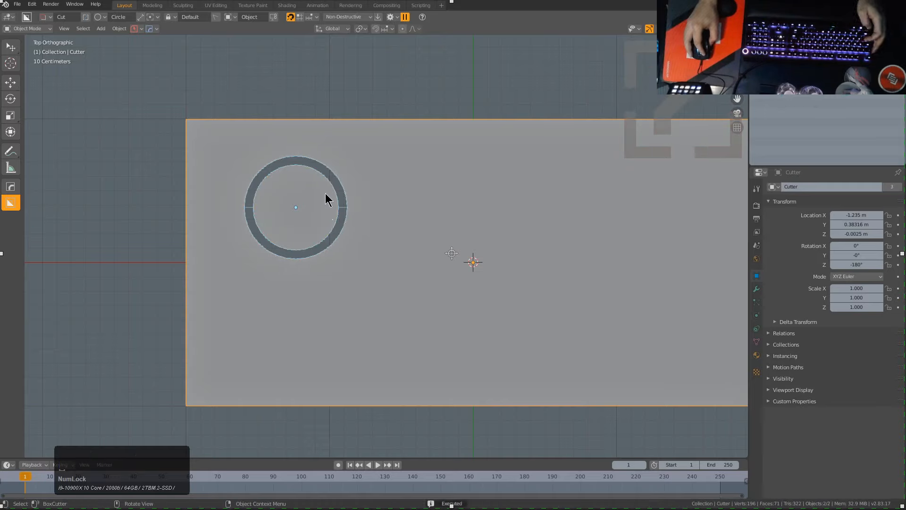
- Try to cut another, smaller concentric circle inside the ring opening
key(ctrl)
ctrl+click(295, 208)
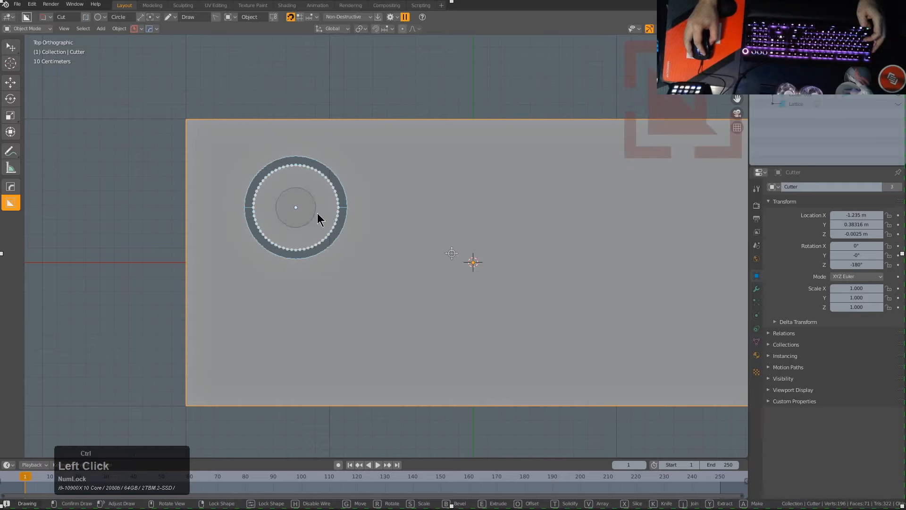
click(341, 190)
- Switch BoxCutter to the Box shape and cut a narrow horizontal band through the ring's middle, splitting it into two arcs
scroll(302, 196, up, 1)
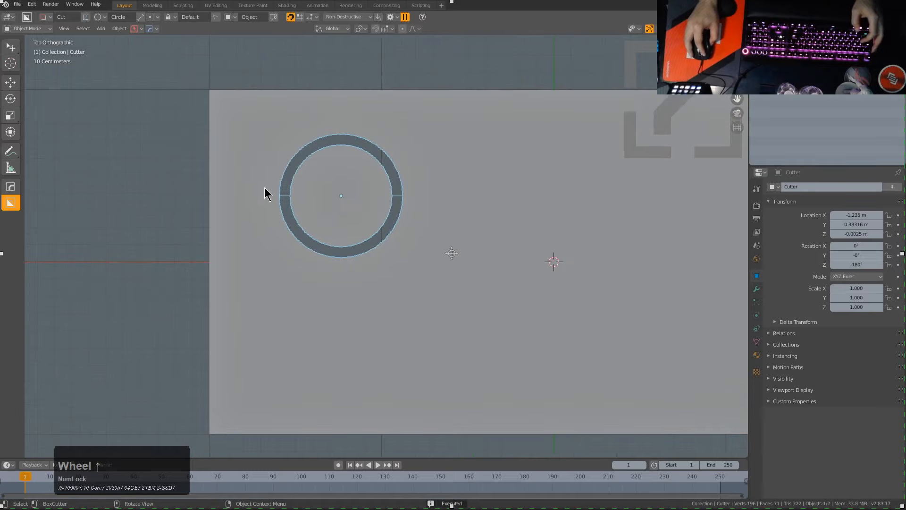
drag(265, 188, 412, 210)
key(Escape)
key(d)
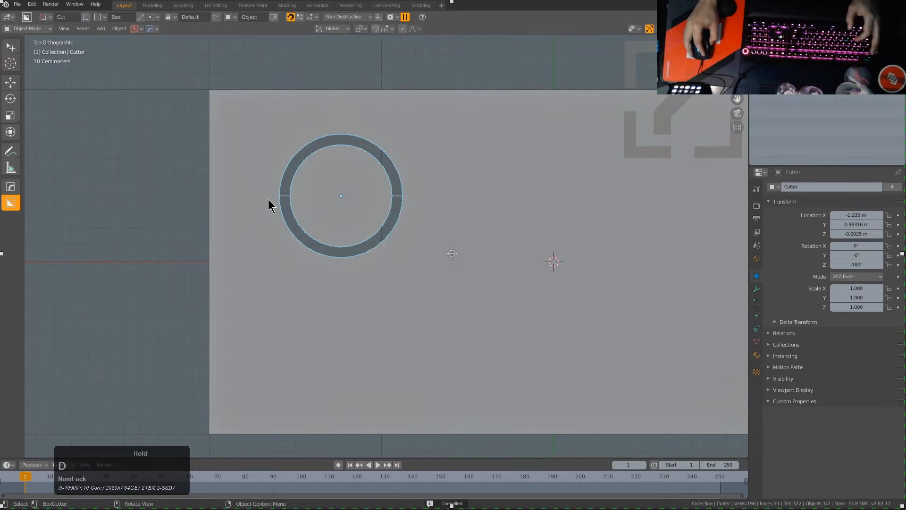
drag(258, 187, 452, 210)
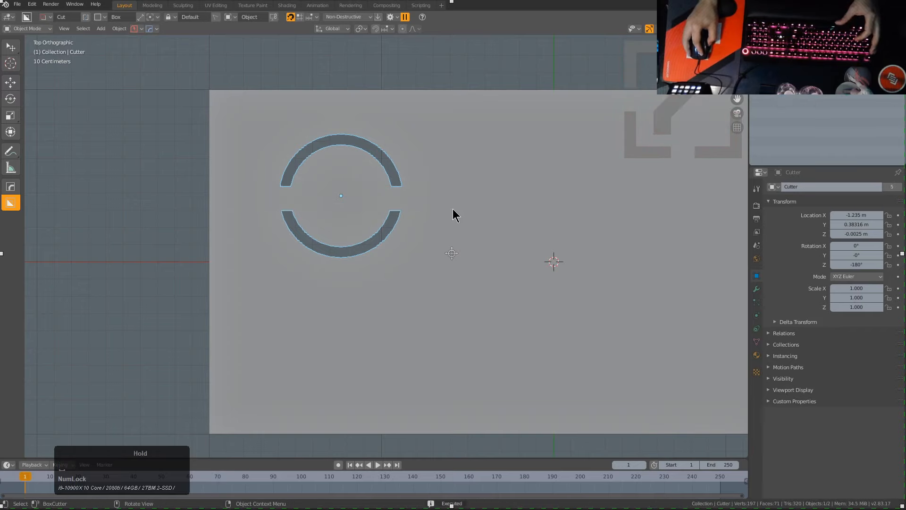
- Create a bounding primitive around the arc cutter with HardOps To_Shape, enabling Individual and choosing Cylinder
click(400, 185)
key(q)
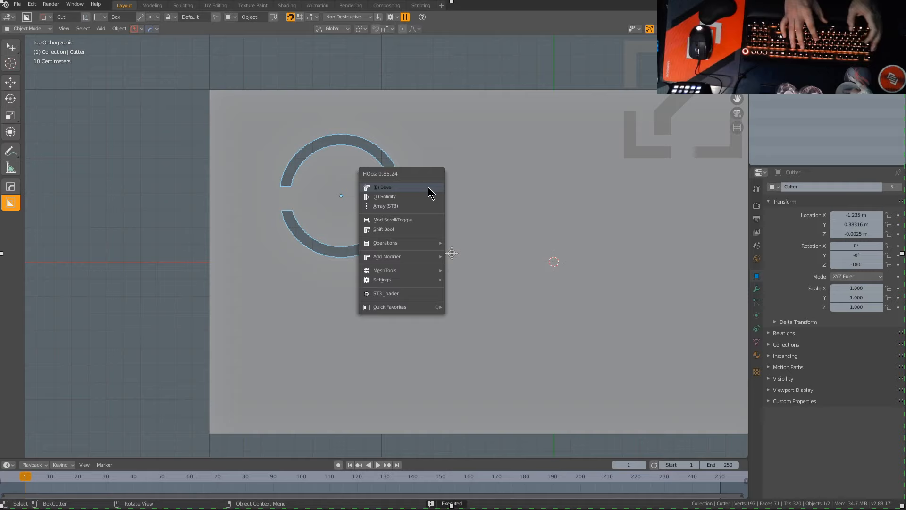
key(o)
key(t)
key(F9)
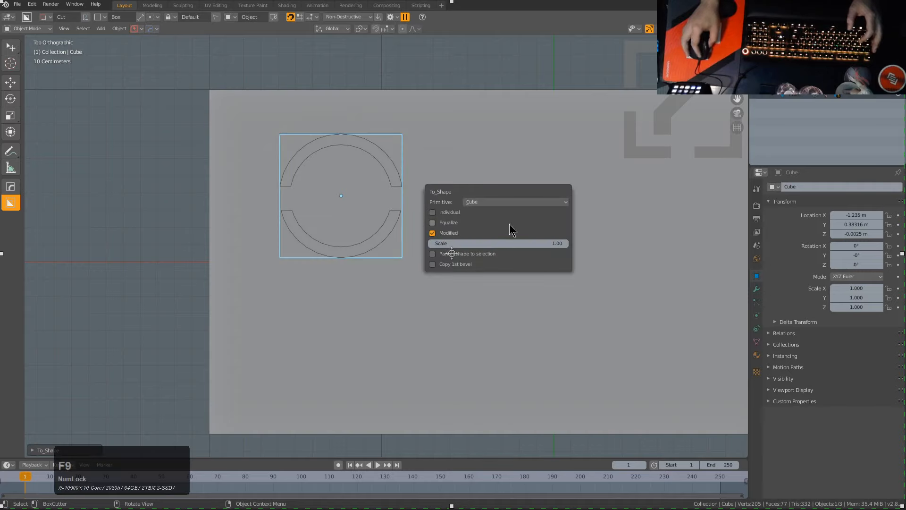
click(513, 212)
click(516, 205)
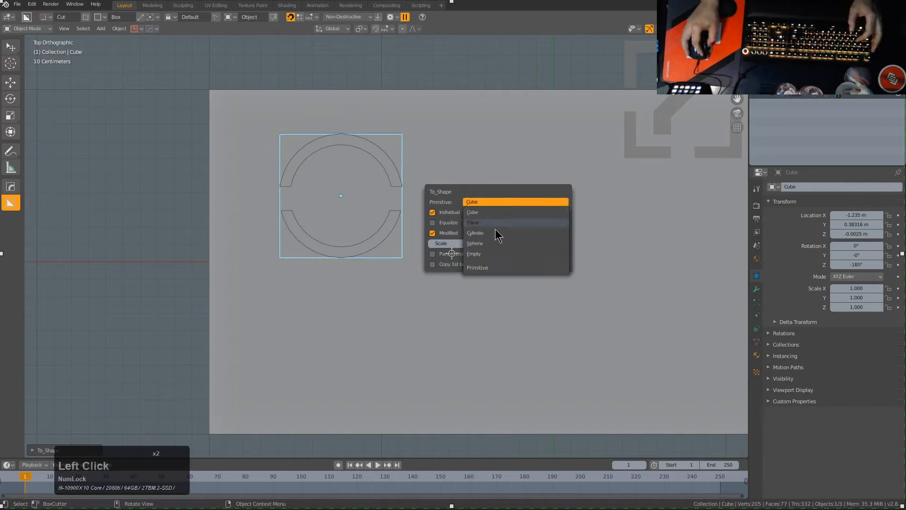
click(492, 234)
- Scale the cylinder taller along Z and uniformly larger than the arcs, to about 1.222 in X and Y and 10.528 in Z
middle_drag(425, 113, 413, 224)
key(s)
key(z)
click(490, 267)
key(s)
key(z)
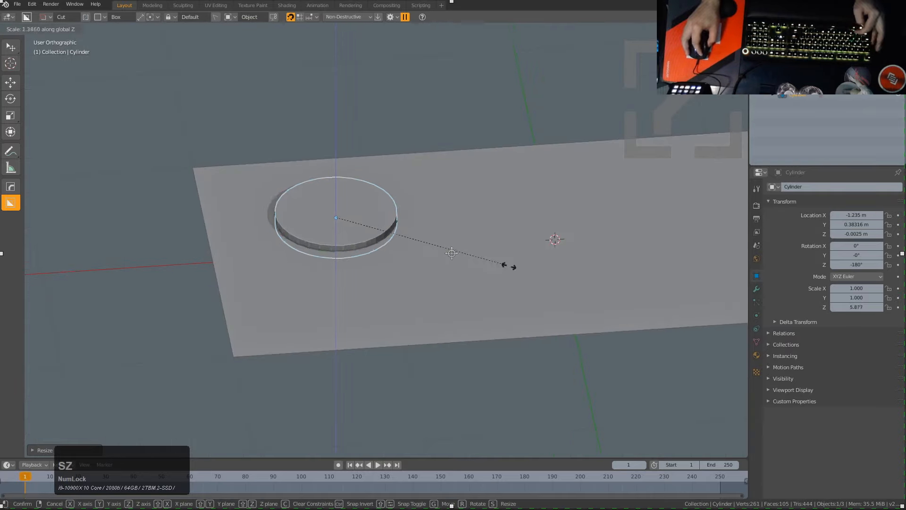
click(509, 265)
key(s)
click(468, 230)
- Add the plane to the selection and subtract the cylinder from it with HardOps Difference
shift+click(470, 228)
key(q)
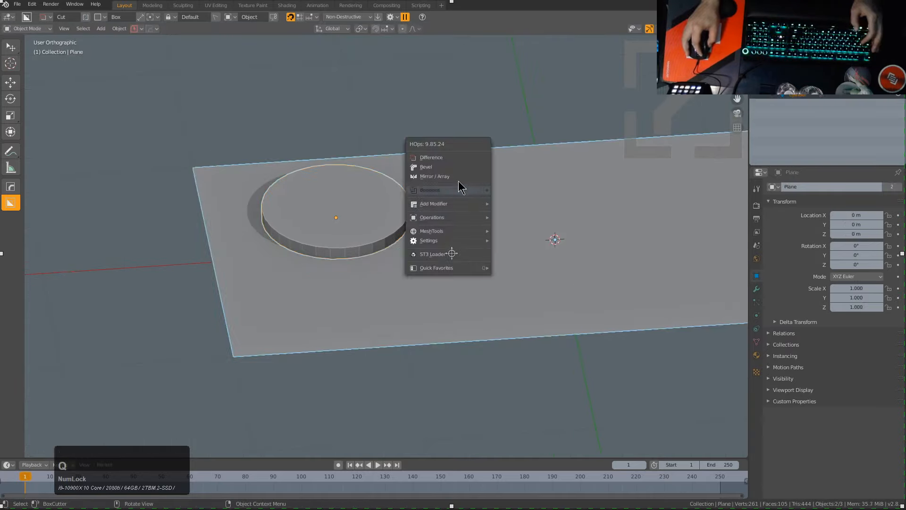
click(462, 157)
- Solidify the cylinder cutter with HardOps so it cuts a thin ring groove around the two arcs
key(q)
click(463, 176)
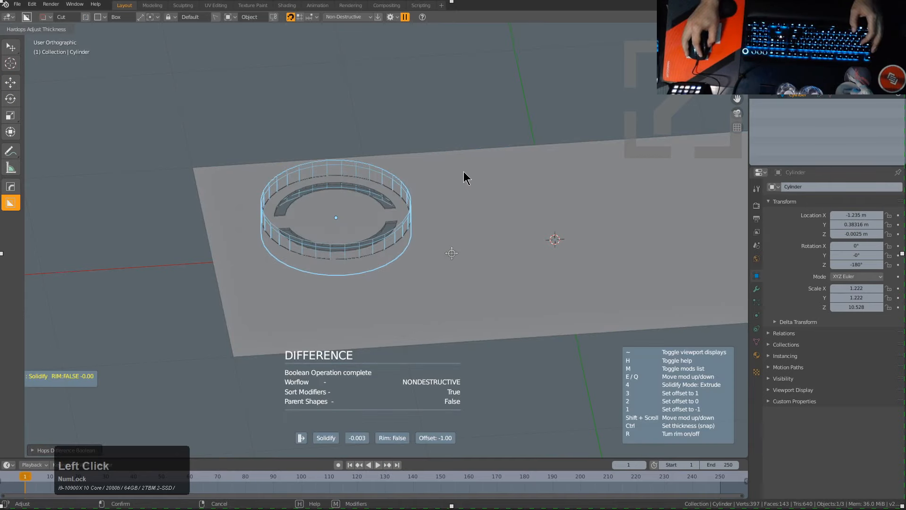
click(468, 171)
- Subdivide the cylinder cutter to smooth the ring groove and sharpen the plane with HardOps Sharpen
middle_drag(468, 172, 452, 231)
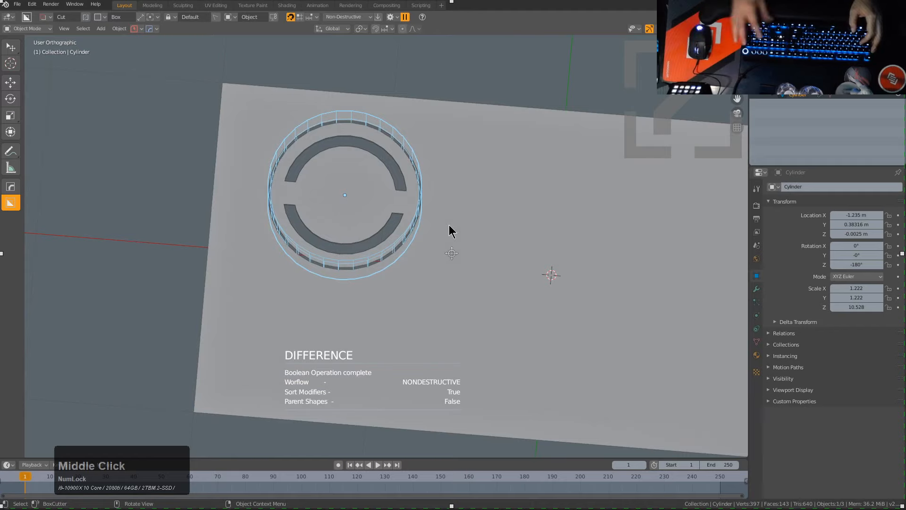
key(KP_7)
scroll(439, 199, up, 4)
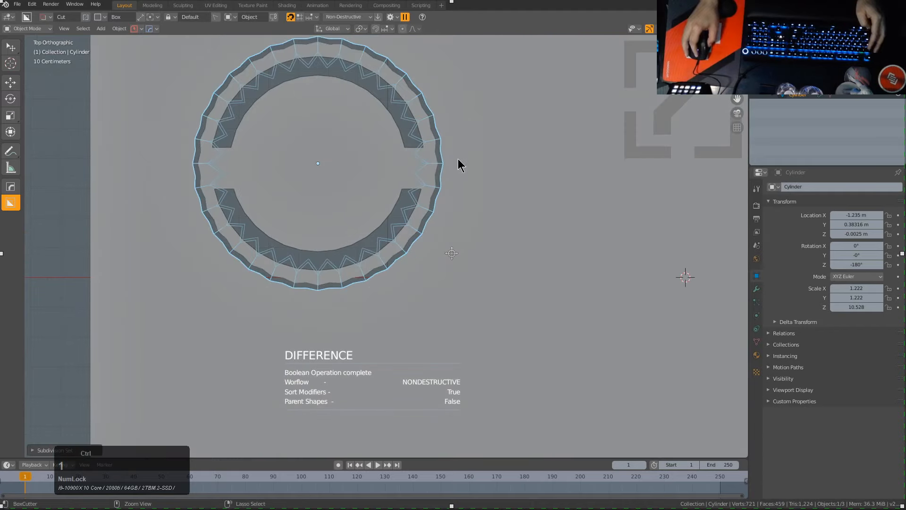
key(q)
mouse_move(461, 204)
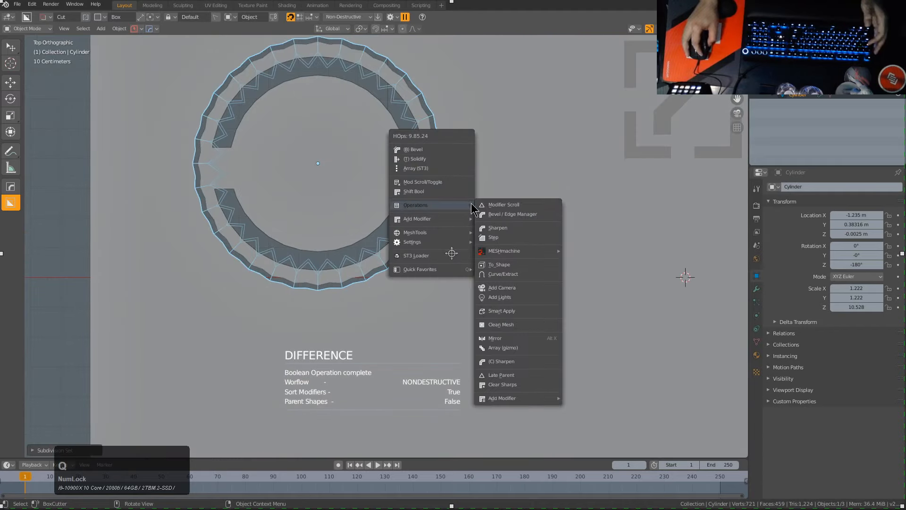
click(506, 221)
scroll(491, 193, down, 1)
shift+middle_drag(471, 189, 477, 217)
key(h)
click(408, 199)
click(409, 206)
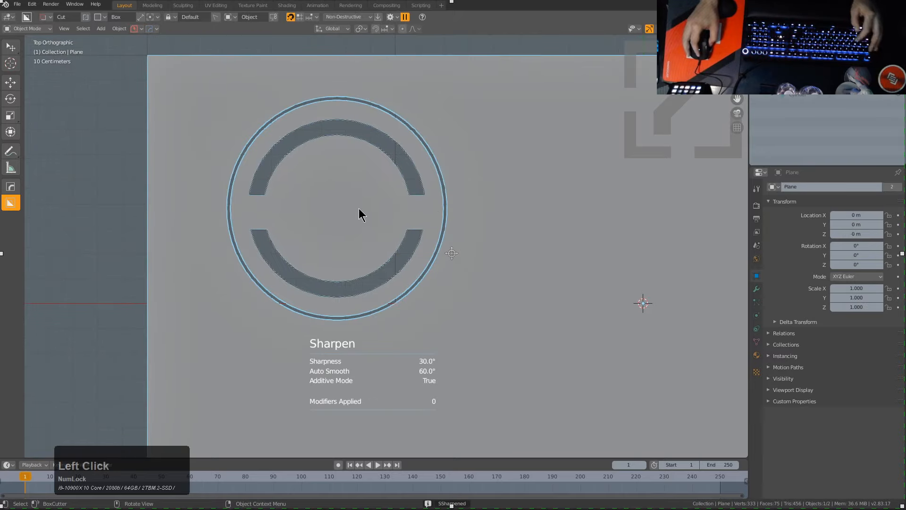
- Scroll through the plane's booleans with HardOps to Boolean.001 and reveal its cylinder cutter
middle_drag(359, 208, 390, 162)
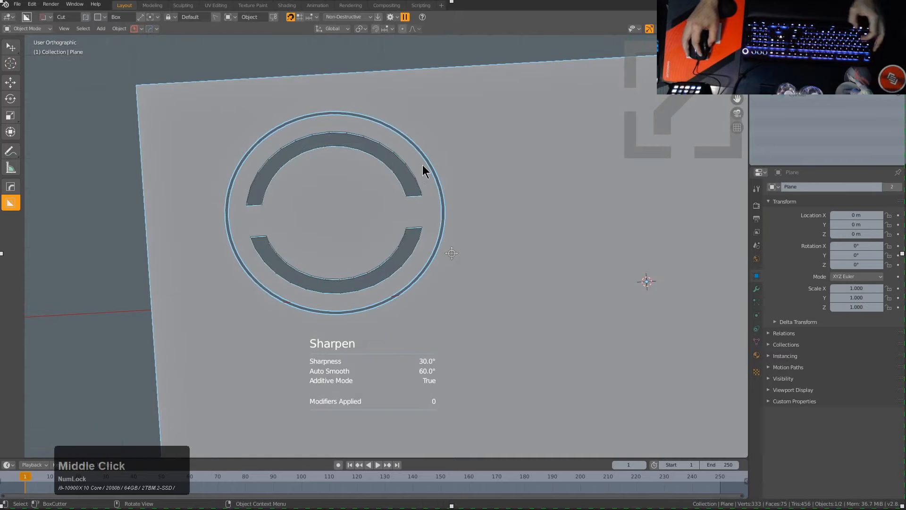
key(q)
click(423, 152)
scroll(423, 154, down, 1)
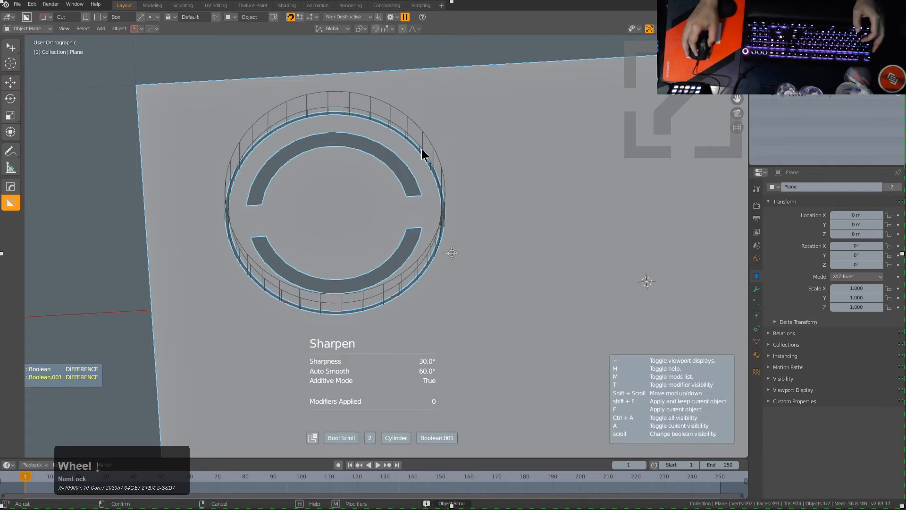
click(422, 155)
- Cut a diagonal slot through the plane at the centre of the arcs with a BoxCutter box, bevelling its ends fully round
shift+click(336, 191)
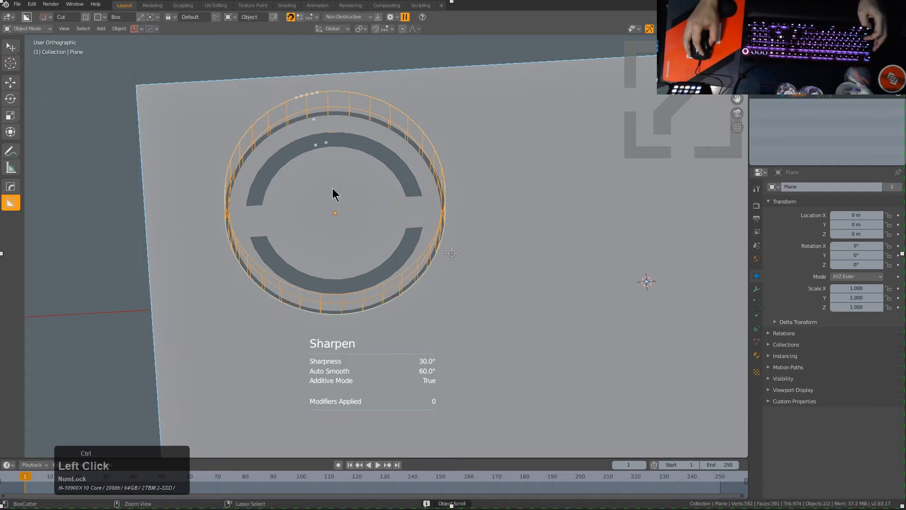
mouse_move(336, 192)
ctrl+mouse_down()
mouse_move(379, 197)
mouse_move(358, 201)
mouse_move(376, 209)
ctrl+mouse_up()
key(d)
key(ctrl)
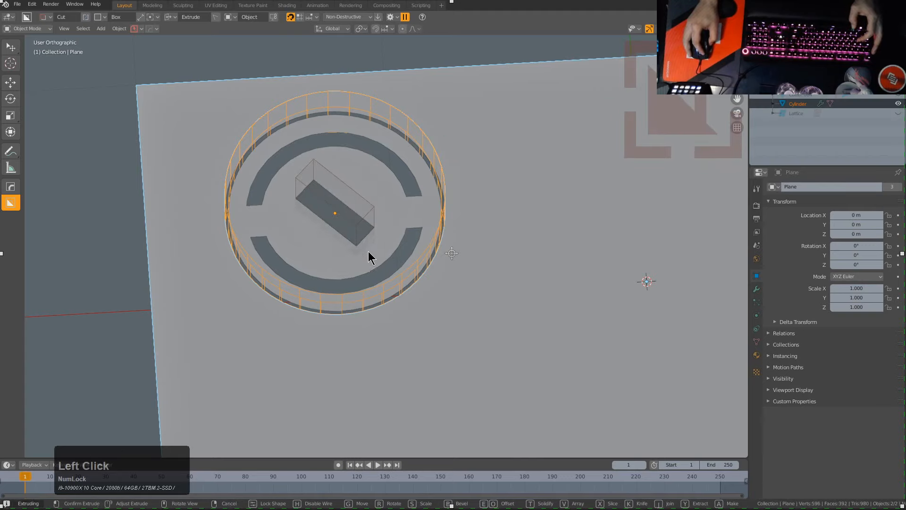
key(b)
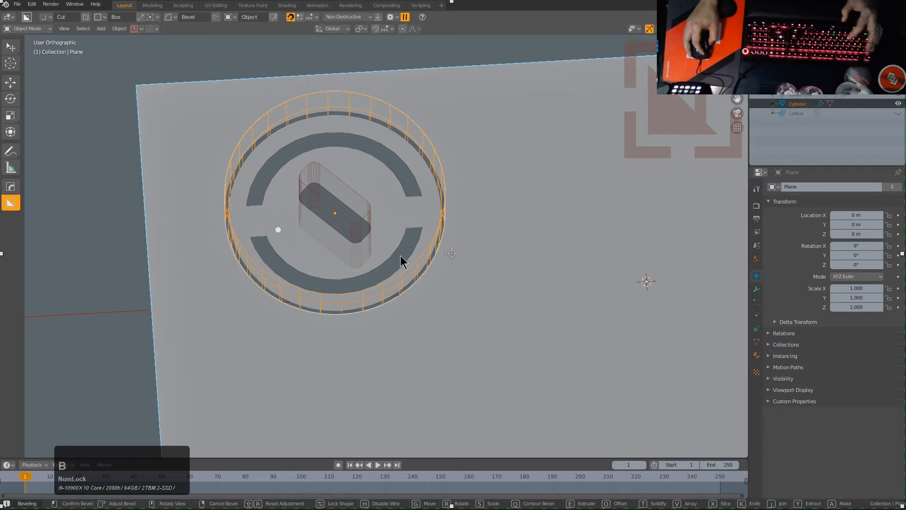
click(485, 254)
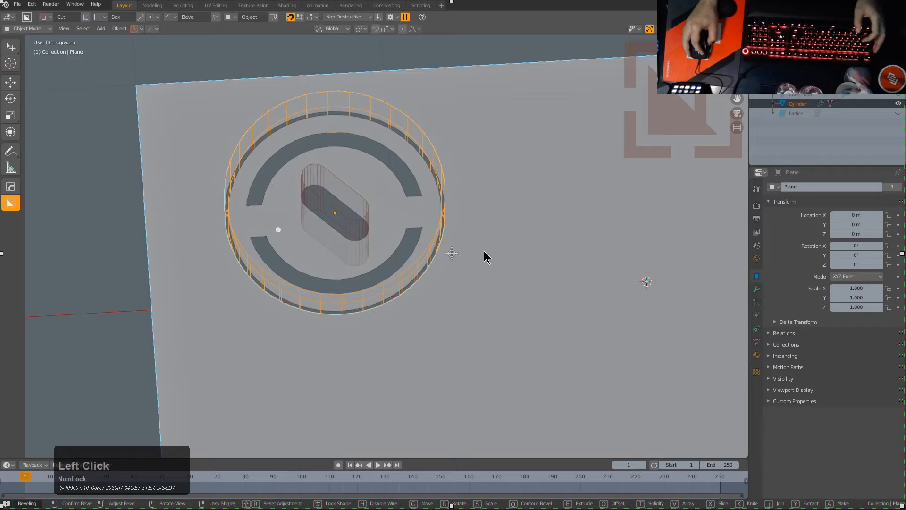
click(357, 227)
middle_drag(354, 231, 353, 251)
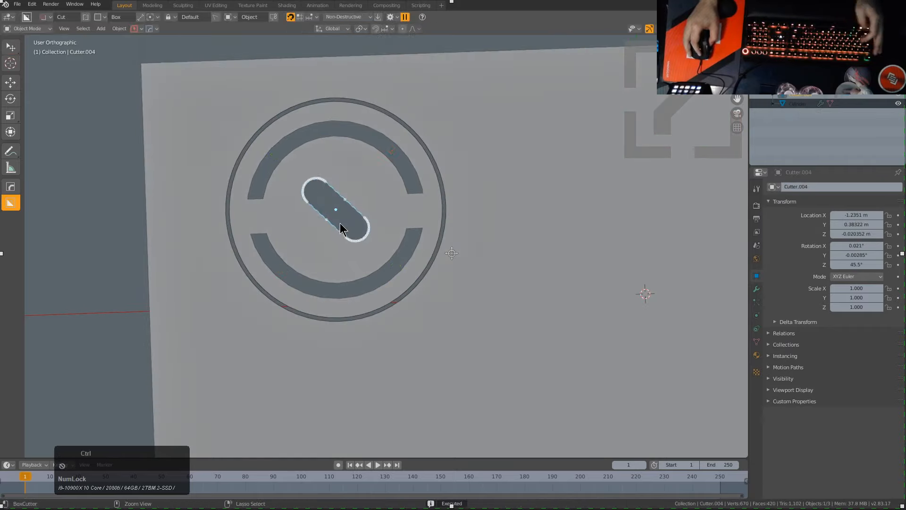
- Apply the slot cutter's rotation and mirror it across X and Y to form an X-shaped cutout
key(ctrl+a)
click(317, 234)
key(alt+x)
shift+click(253, 210)
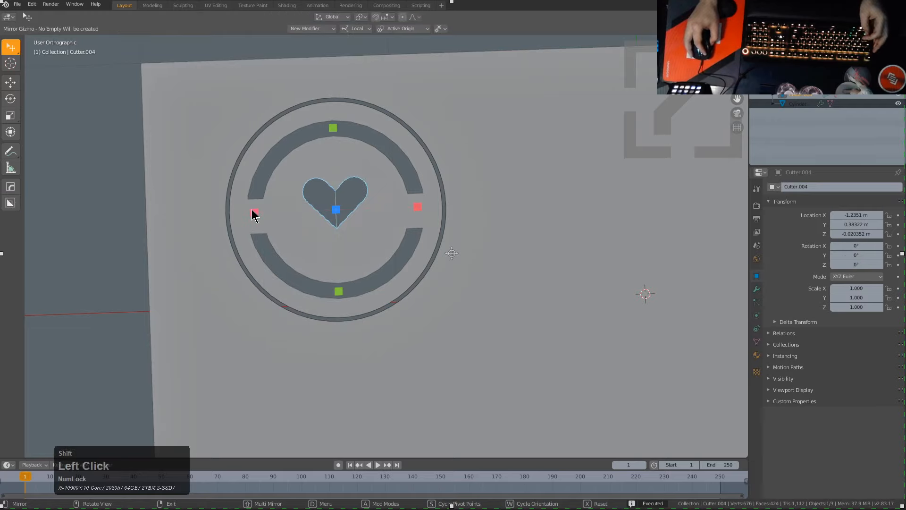
click(333, 116)
click(335, 189)
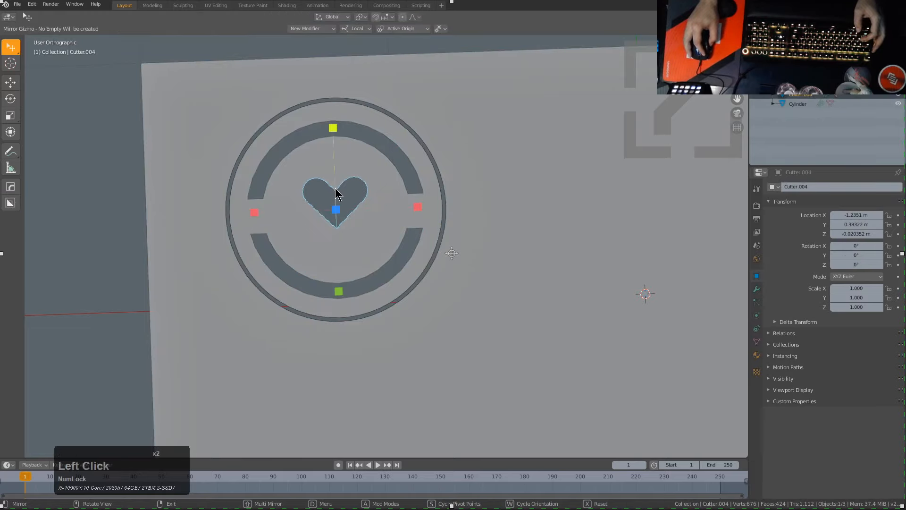
click(333, 127)
middle_drag(373, 200, 350, 234)
scroll(376, 222, down, 3)
scroll(336, 228, down, 2)
- Switch to top view, set BoxCutter to draw open Ngon lines, and select the plane for cutting
key(KP_7)
scroll(350, 234, up, 3)
key(d)
click(361, 286)
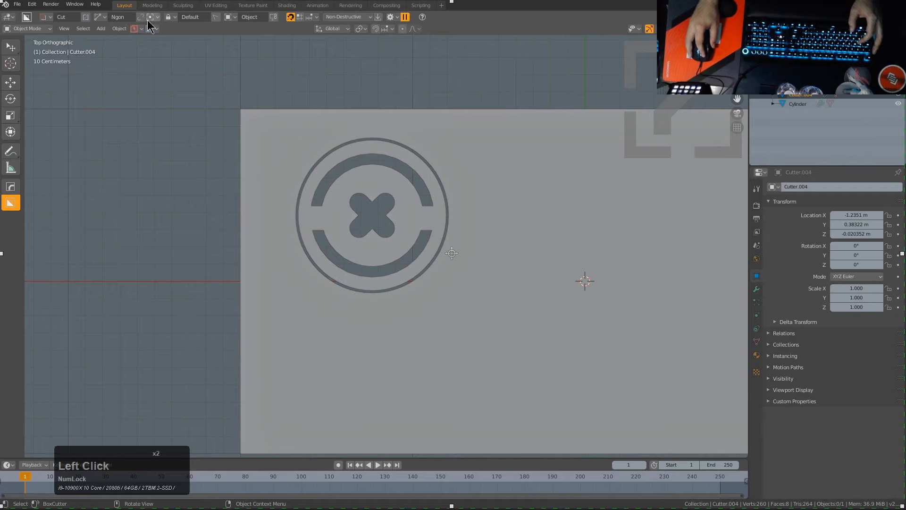
click(316, 317)
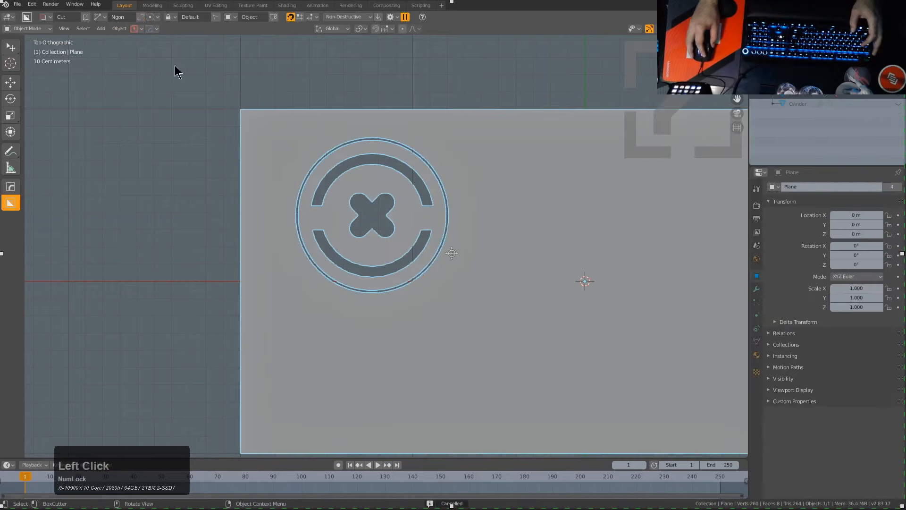
- Try cutting a thin bent Ngon line from the plane's left edge up to the ring's lower left
click(204, 326)
ctrl+click(287, 326)
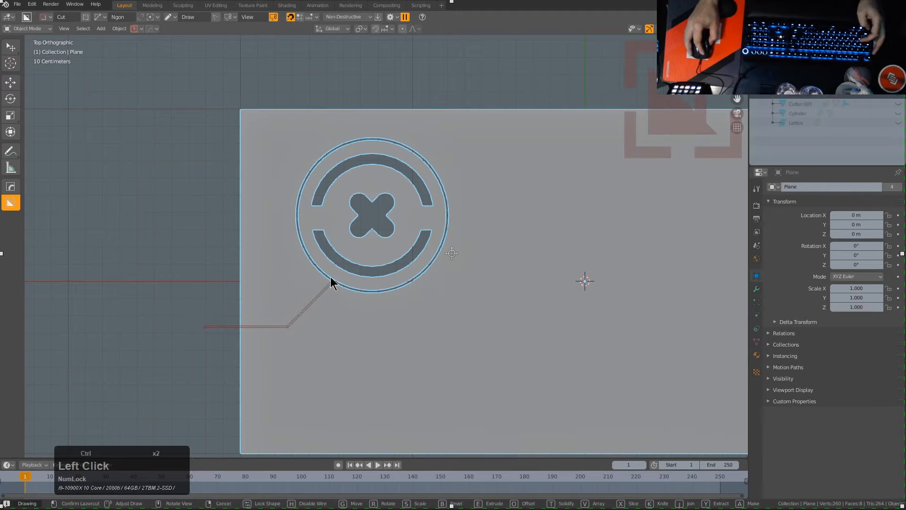
double_click(330, 277)
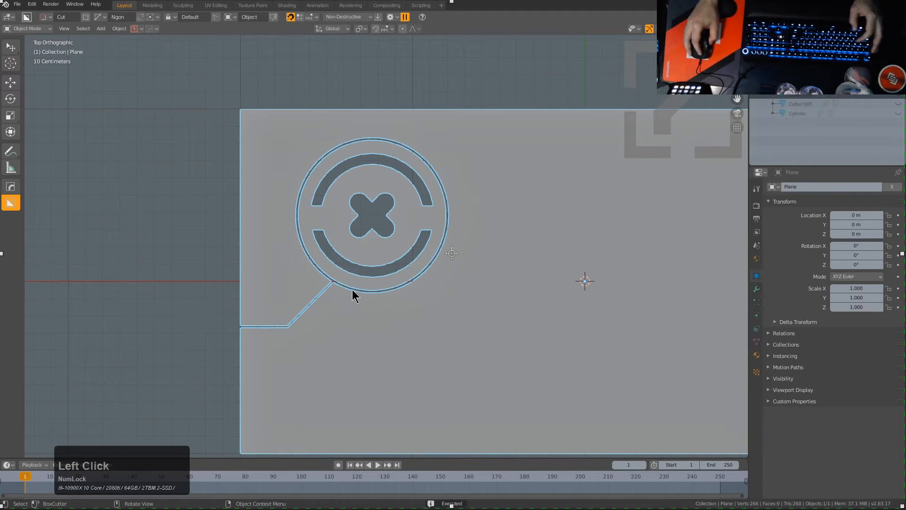
- Cut a bent channel from the plane's left edge diagonally up to the ring, thickening the Ngon line with Solidify
click(237, 333)
ctrl+click(282, 333)
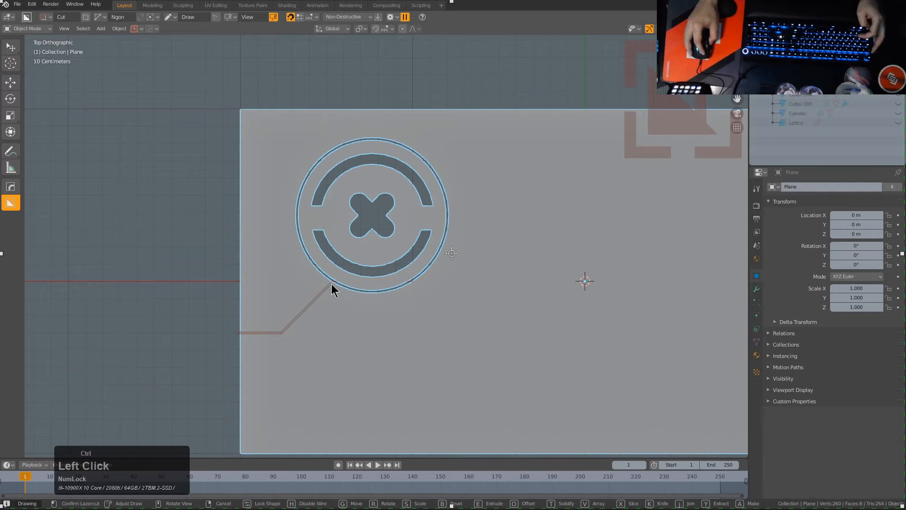
key(t)
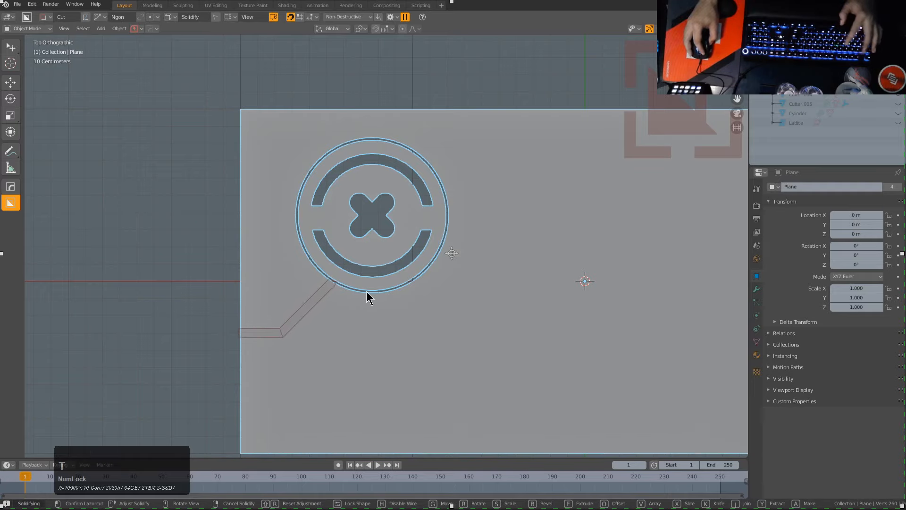
click(373, 297)
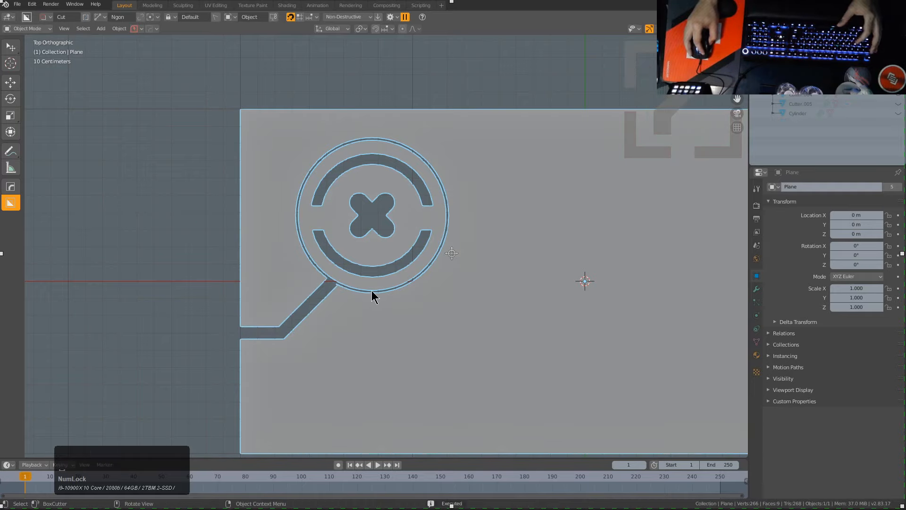
- Cut a straight vertical channel from the plane's top edge down to the top of the ring
click(375, 95)
click(375, 138)
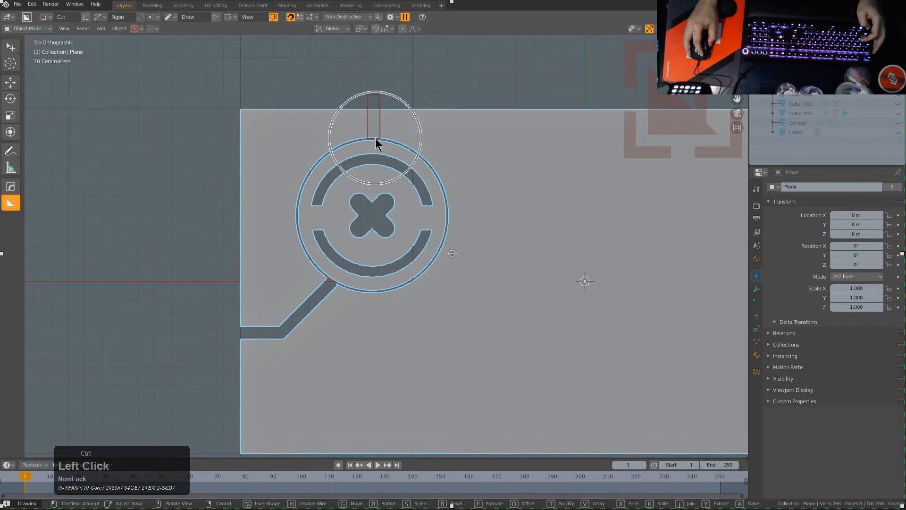
scroll(507, 259, down, 3)
scroll(357, 231, up, 2)
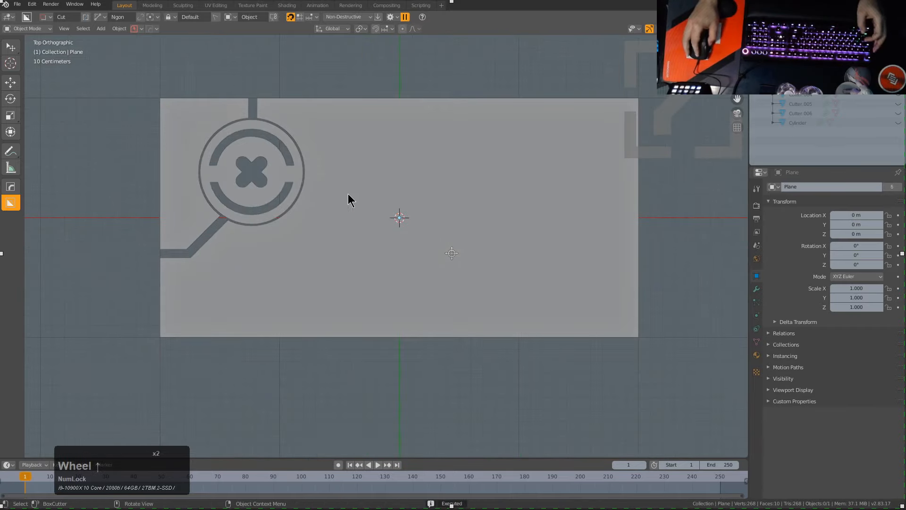
- Try drawing a short straight horizontal strip outward from the ring's right side
click(304, 171)
click(373, 168)
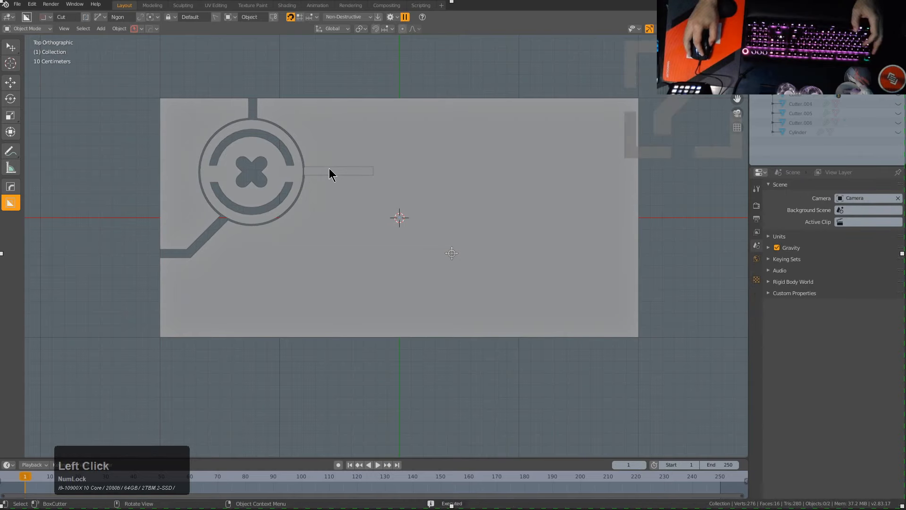
key(ctrl+z)
- Cut a stepped channel across the plane from the ring's right side, dipping in the middle, to the plane's right edge
click(320, 169)
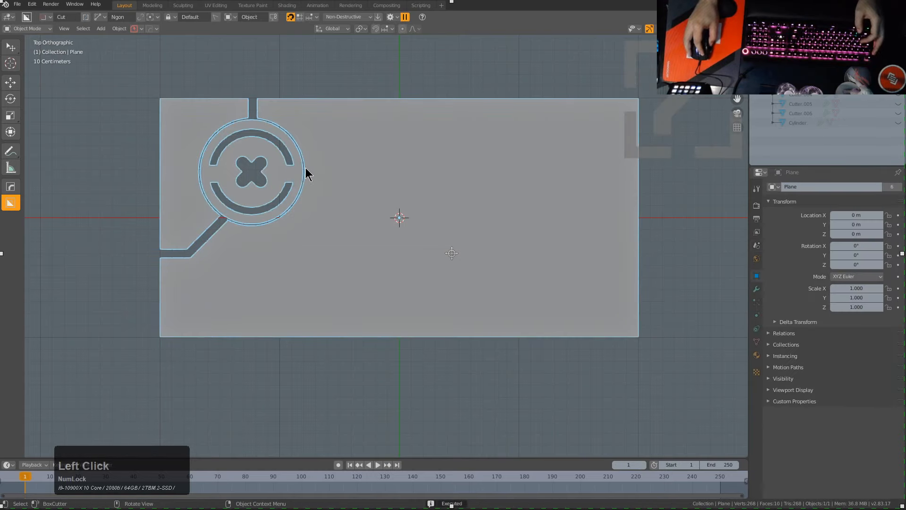
ctrl+click(306, 169)
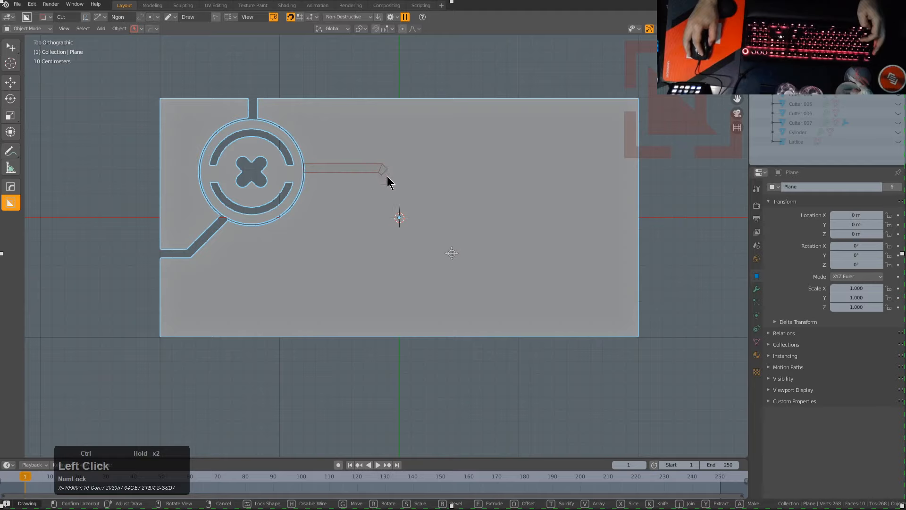
click(539, 190)
click(553, 165)
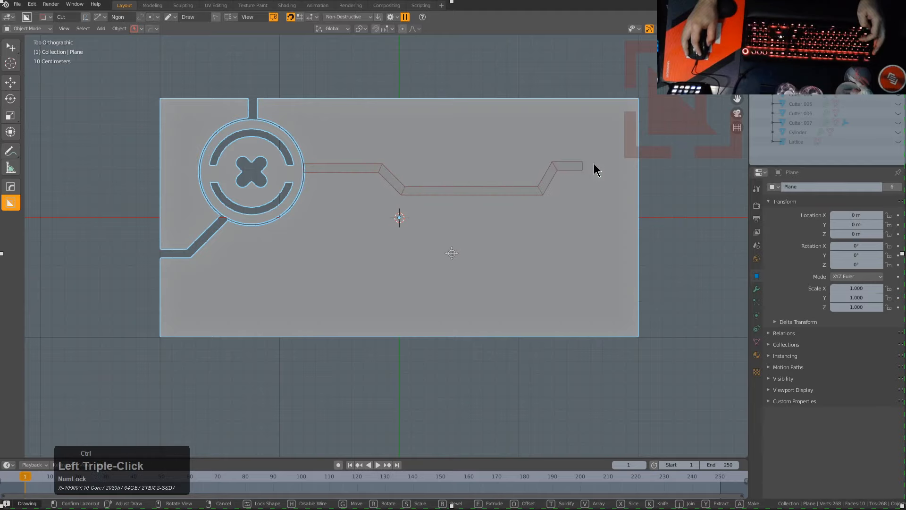
click(651, 171)
key(alt+a)
alt+scroll(343, 184, up, 1)
scroll(330, 178, up, 2)
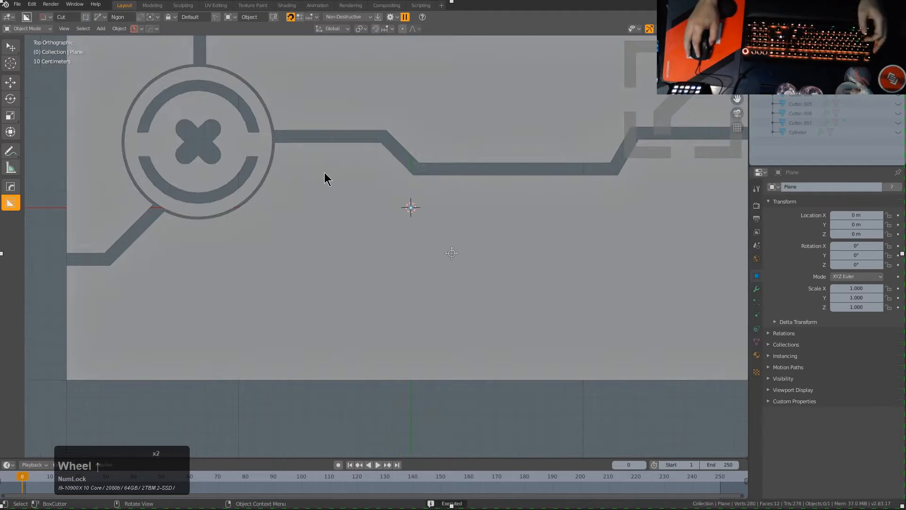
shift+middle_drag(300, 174, 326, 160)
scroll(326, 160, down, 1)
shift+middle_drag(553, 191, 344, 180)
drag(474, 135, 463, 286)
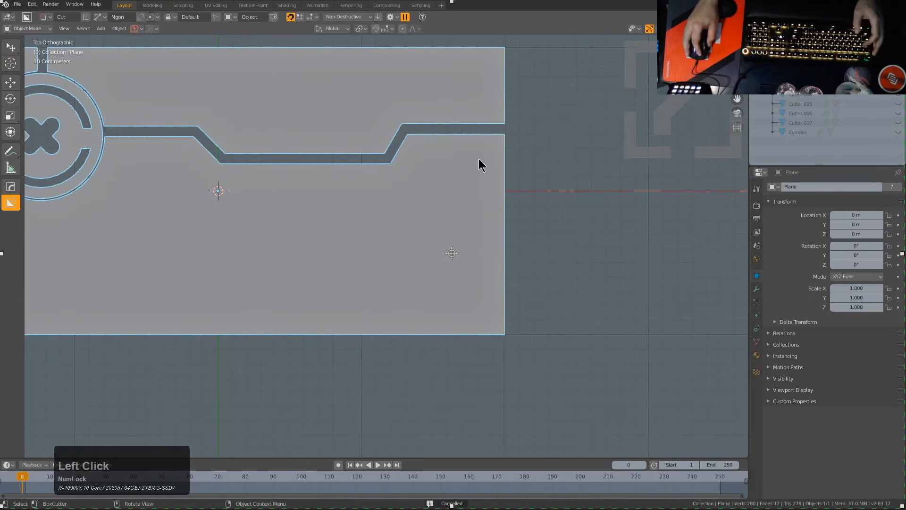
shift+middle_drag(491, 278, 345, 325)
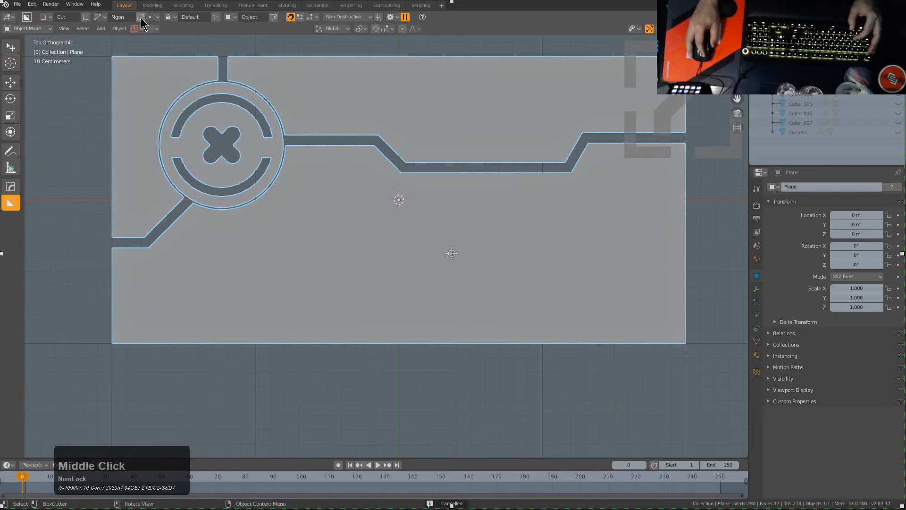
- Cut a long shallow notch with angled ends along the plane's bottom edge using a closed Ngon
ctrl+drag(256, 326, 536, 339)
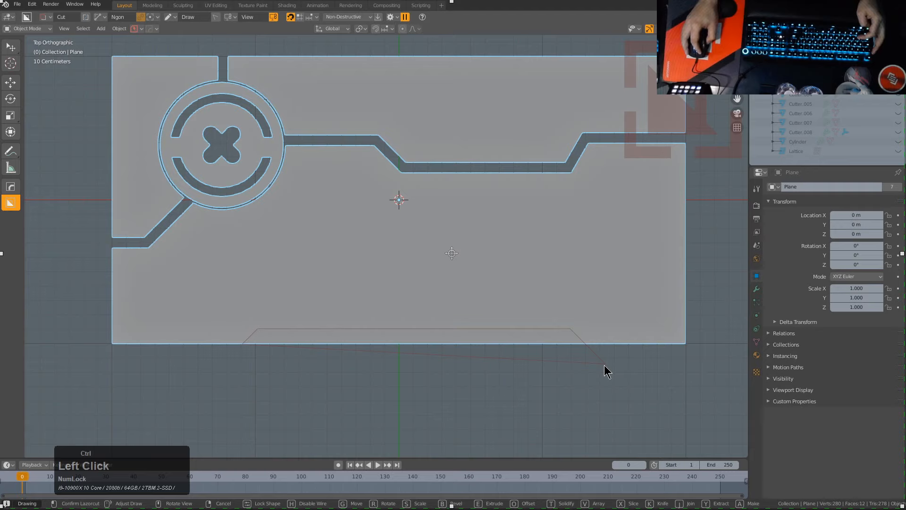
ctrl+drag(604, 365, 604, 365)
scroll(398, 238, down, 2)
scroll(368, 234, up, 1)
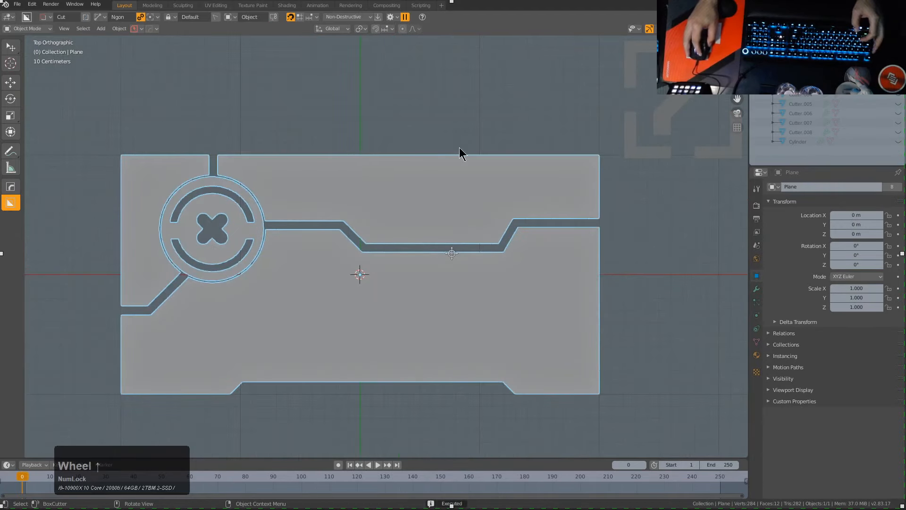
- Cut the plane's top-right and bottom-left corners off diagonally with closed Ngon shapes
mouse_move(576, 149)
mouse_down()
mouse_move(610, 183)
mouse_move(606, 146)
mouse_up()
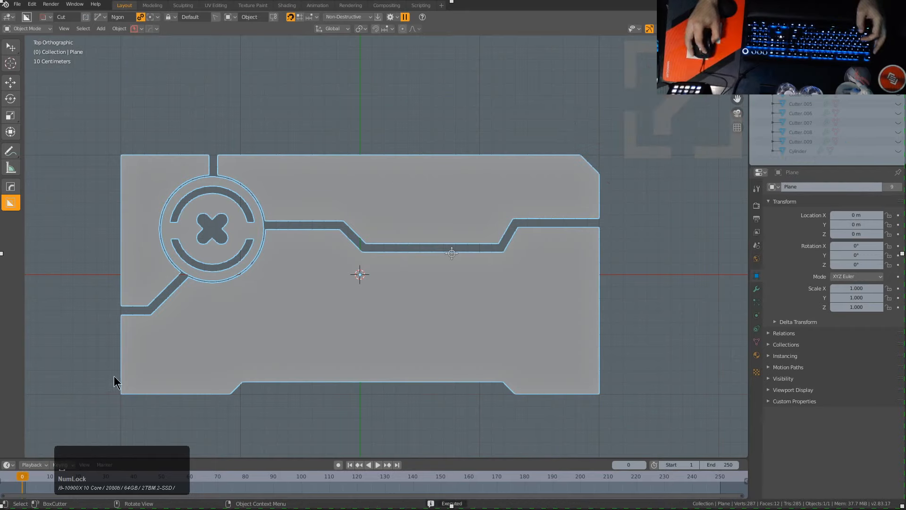
drag(114, 381, 131, 388)
ctrl+click(148, 400)
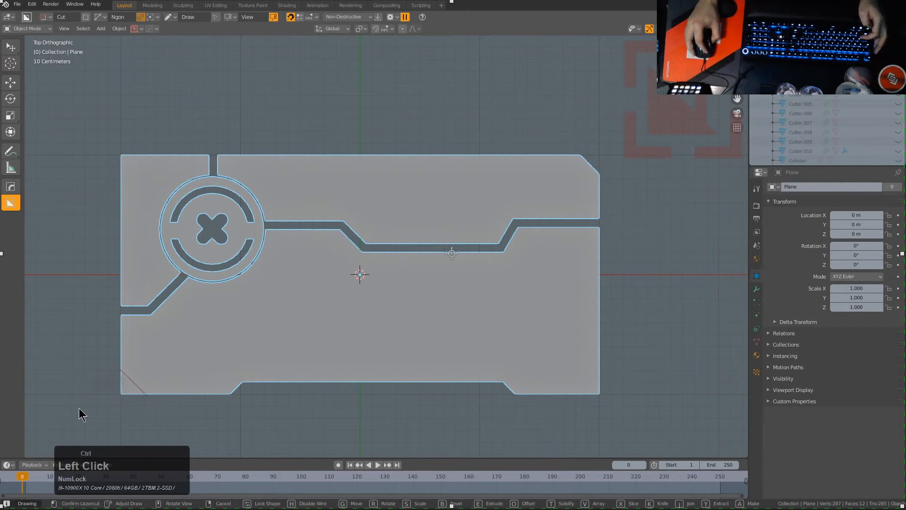
key(space)
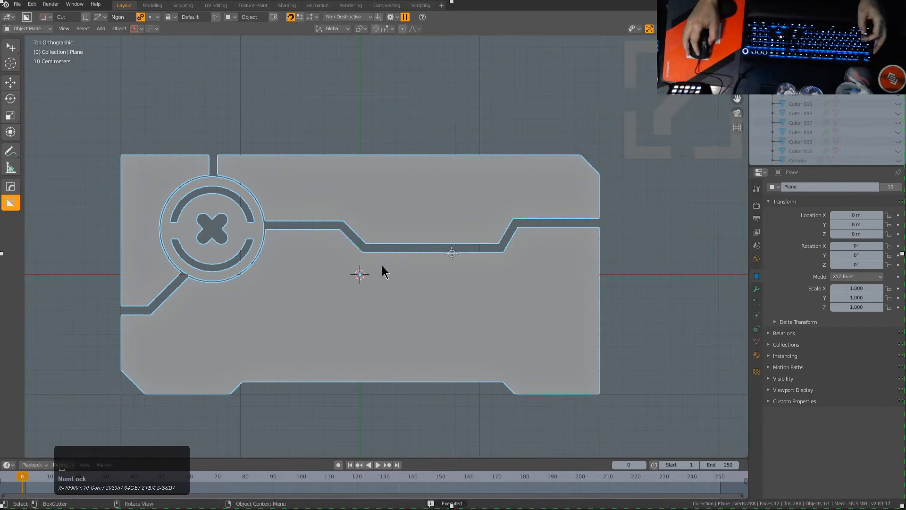
- Cut shallow angled Ngon notches into the upper edge of the channel's dipped section and the lower edge of its outermost section
scroll(425, 250, up, 2)
drag(427, 246, 502, 241)
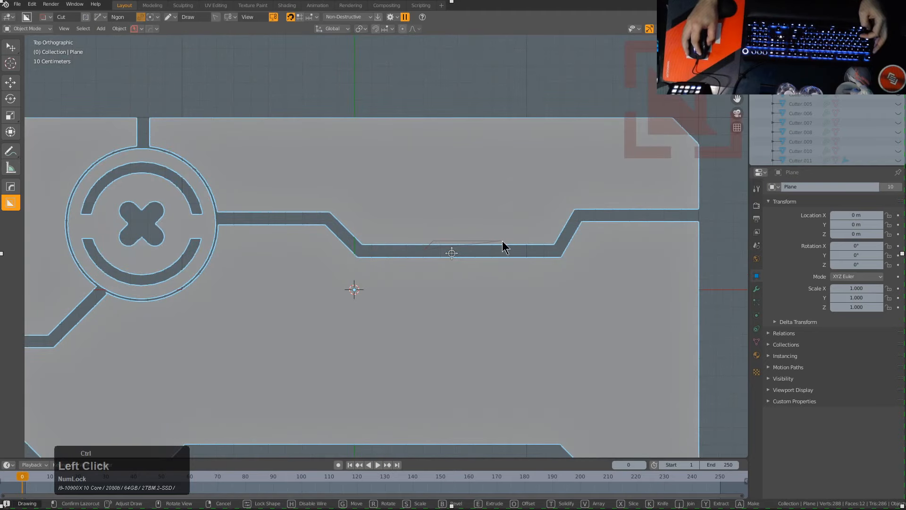
double_click(517, 253)
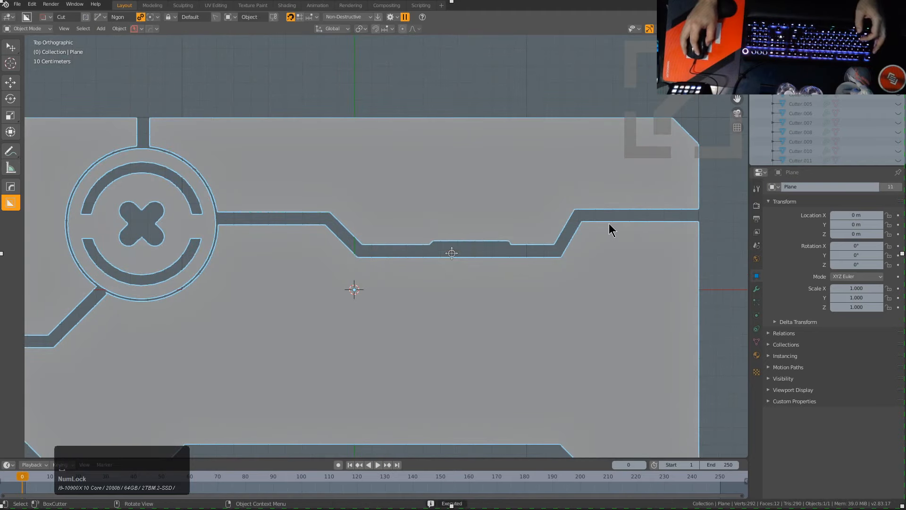
mouse_move(627, 219)
ctrl+mouse_down()
mouse_move(670, 231)
mouse_move(677, 220)
ctrl+mouse_up()
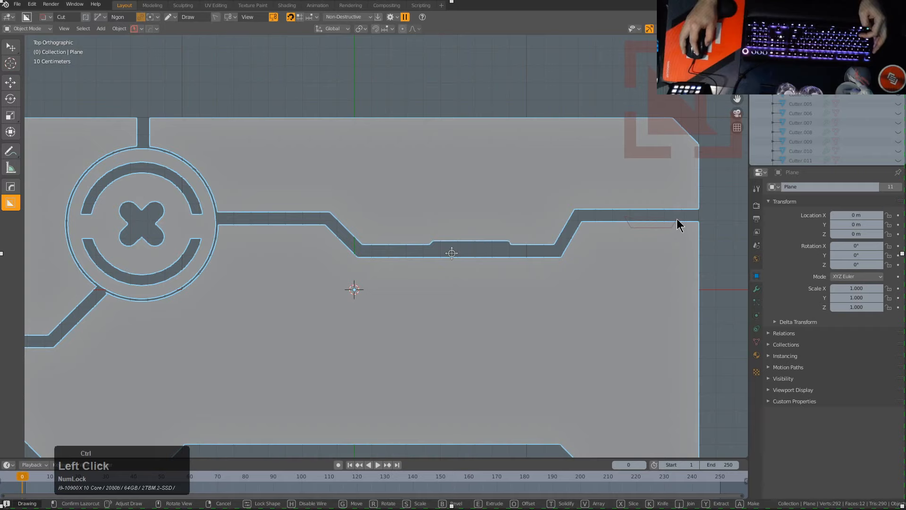
double_click(679, 216)
- Cut shallow angled Ngon notches above the channel section beside the ring and into the plane's top edge
scroll(378, 313, down, 3)
scroll(478, 299, up, 4)
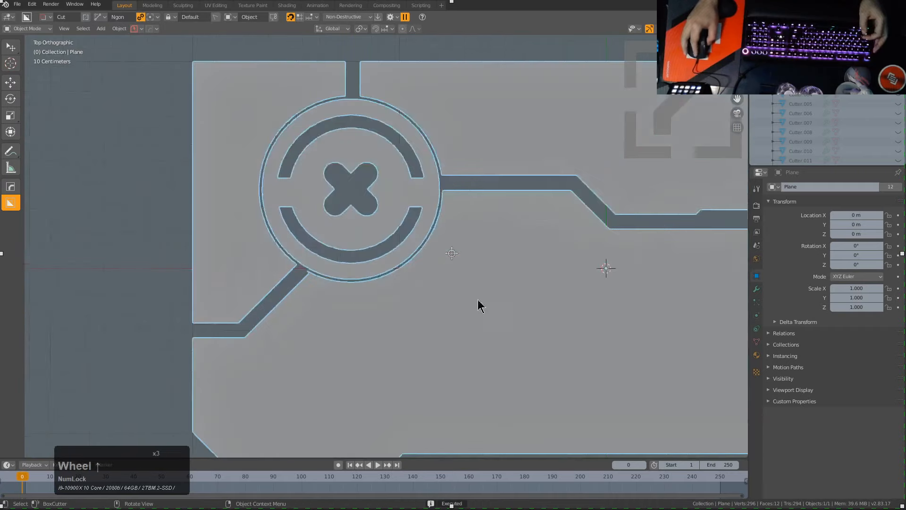
click(476, 178)
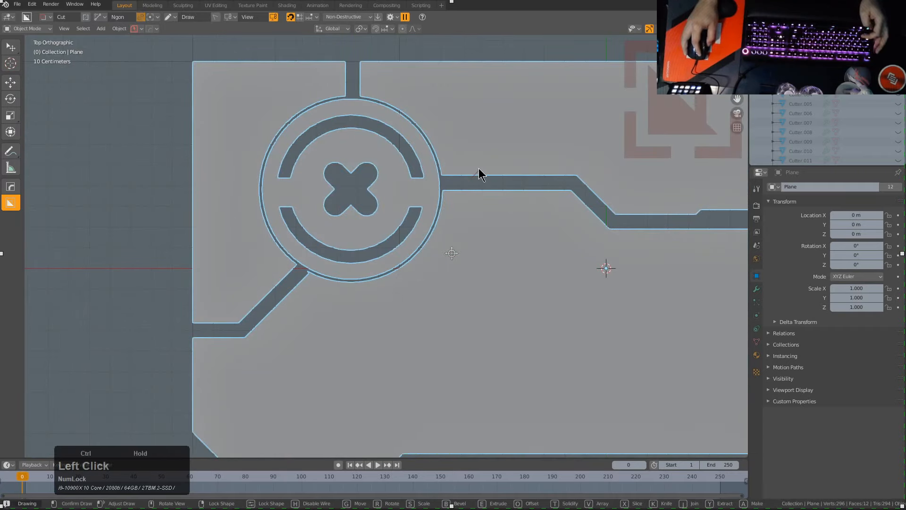
ctrl+click(478, 168)
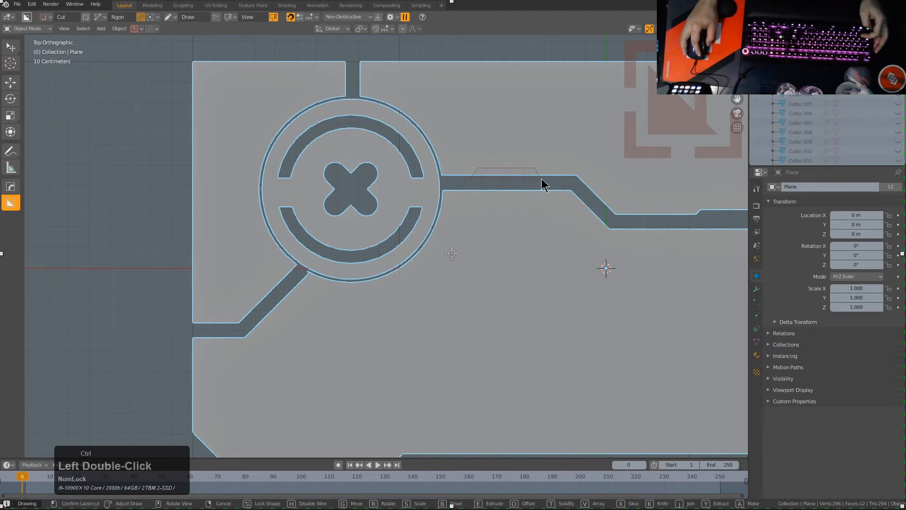
scroll(395, 120, down, 1)
drag(405, 82, 417, 96)
ctrl+click(503, 96)
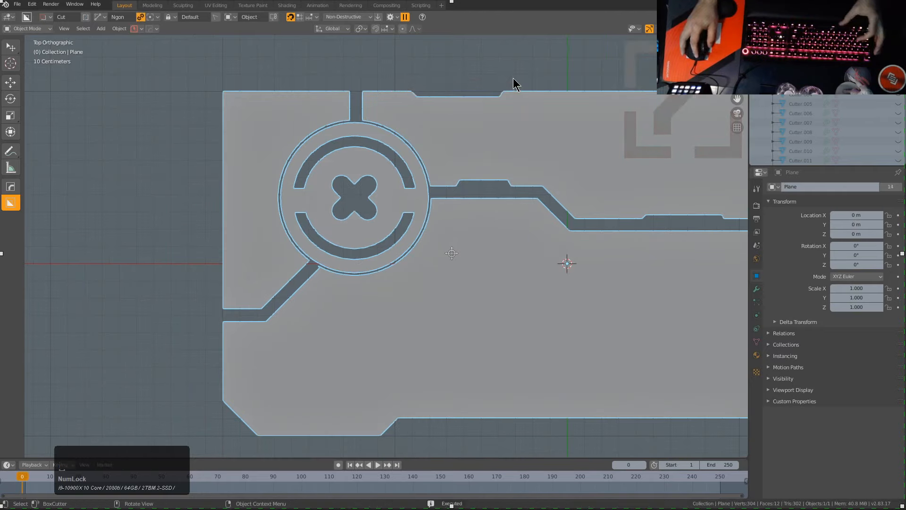
scroll(509, 165, down, 3)
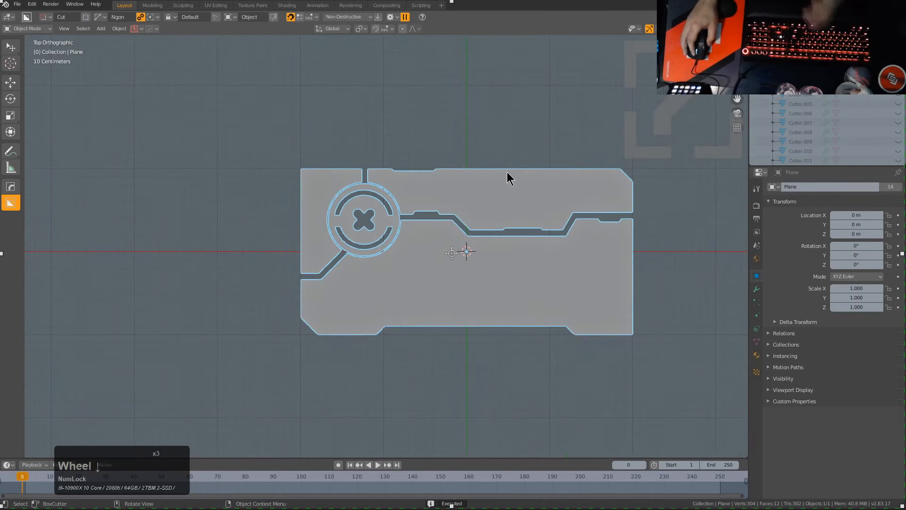
scroll(506, 172, up, 2)
scroll(507, 176, down, 1)
shift+middle_drag(535, 226, 481, 236)
key(a)
click(429, 217)
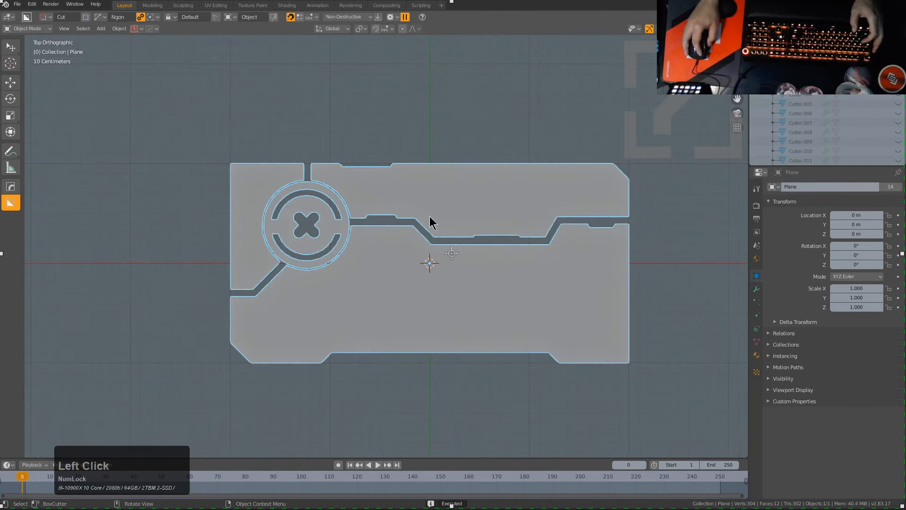
scroll(343, 205, up, 1)
scroll(335, 216, down, 1)
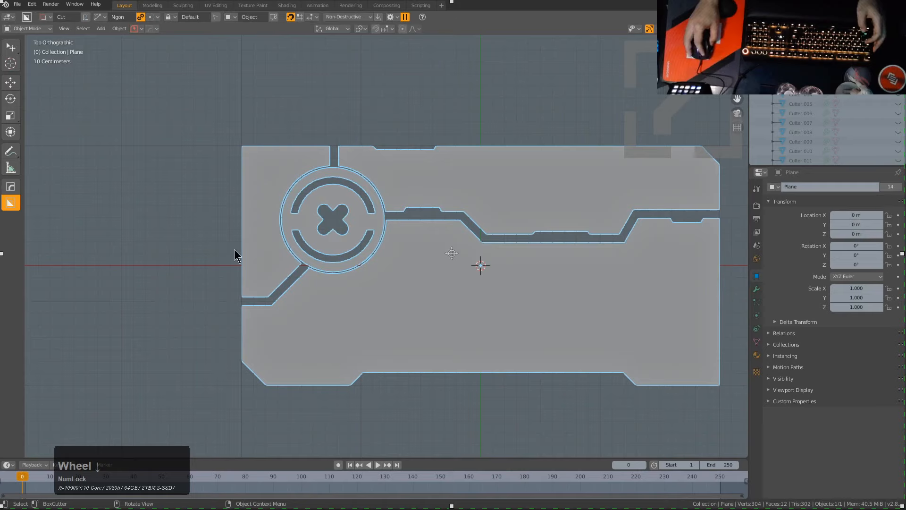
- Cut a thin bent channel from the plane's left edge up through its top edge using a non-cyclic Ngon with adjusted Solidify thickness
click(236, 248)
ctrl+click(253, 234)
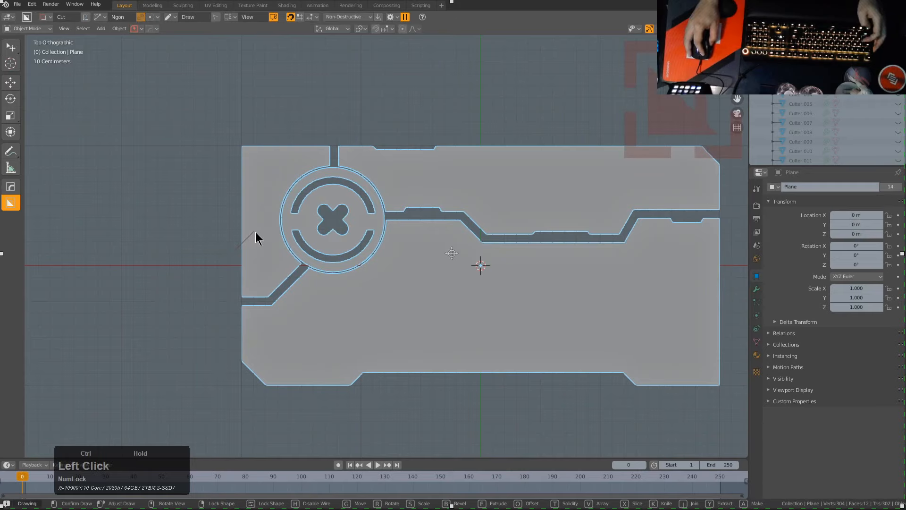
ctrl+click(255, 173)
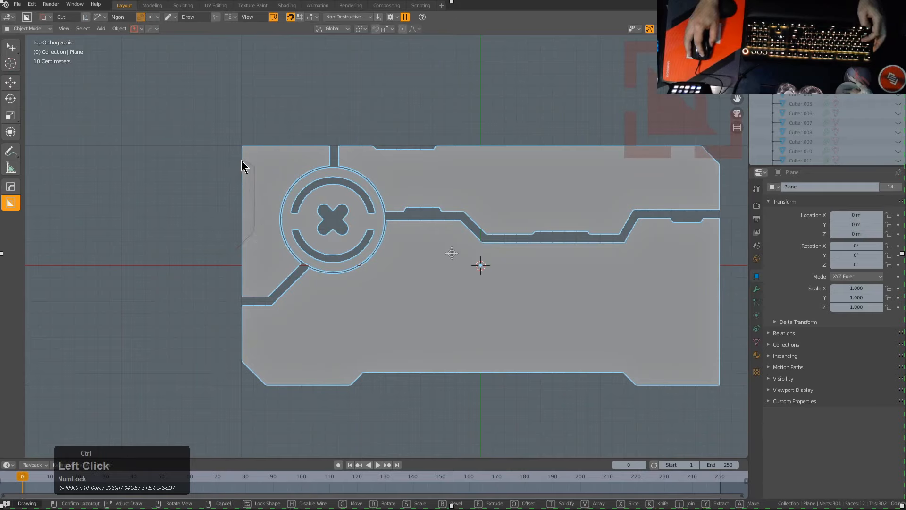
key(c)
ctrl+click(247, 158)
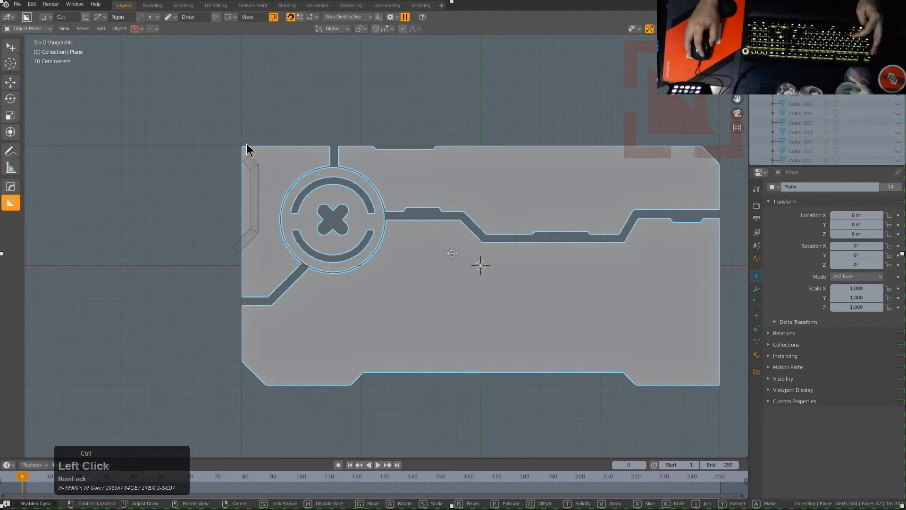
ctrl+click(246, 123)
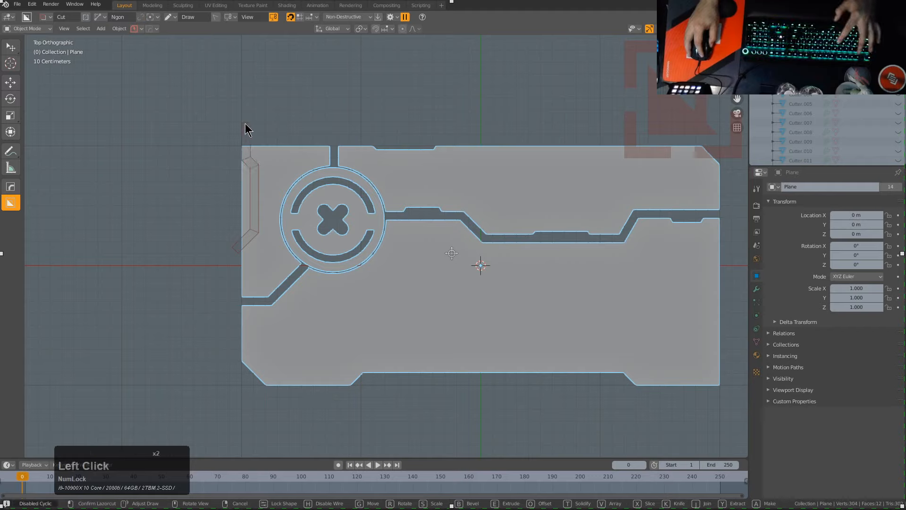
key(t)
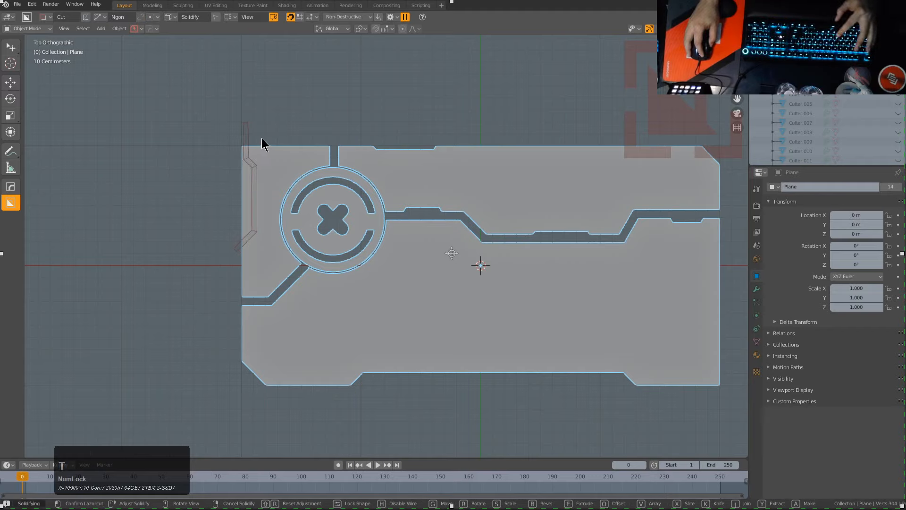
key(g)
click(265, 140)
click(265, 140)
scroll(485, 257, down, 2)
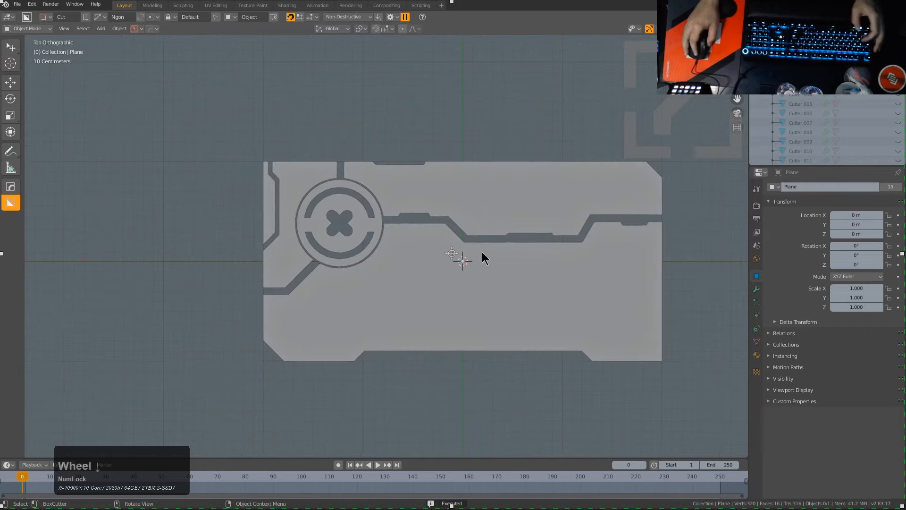
- Cut a thin stepped vertical channel from the bottom notch up to the horizontal channel's dipped section
scroll(447, 251, up, 2)
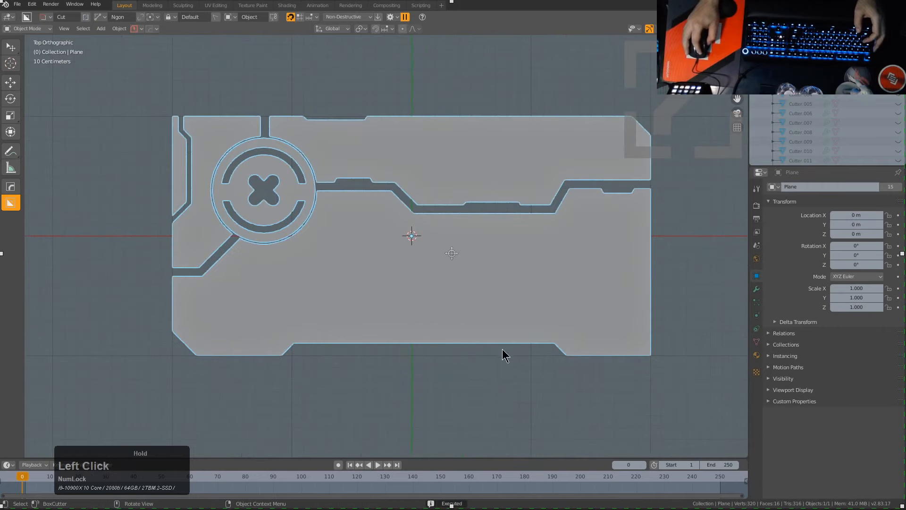
mouse_move(533, 352)
ctrl+mouse_down()
mouse_move(536, 330)
mouse_move(555, 319)
ctrl+mouse_up()
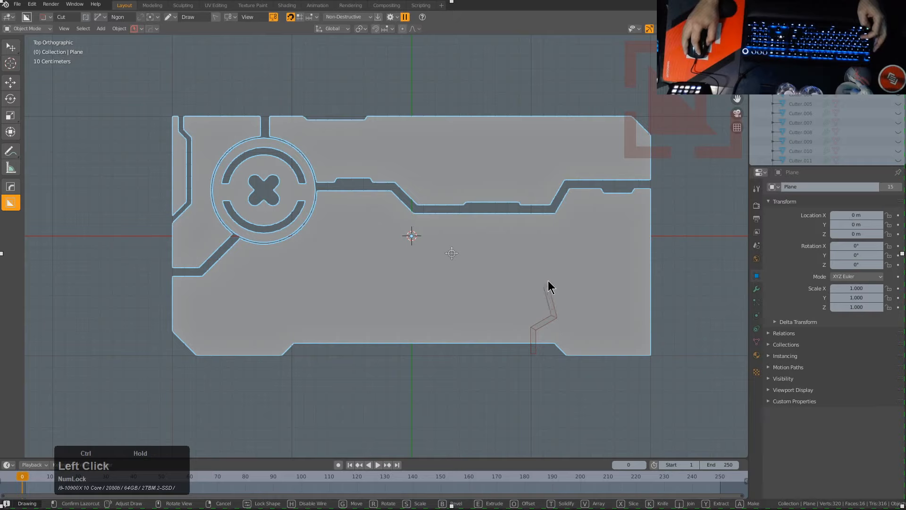
click(539, 211)
key(alt+a)
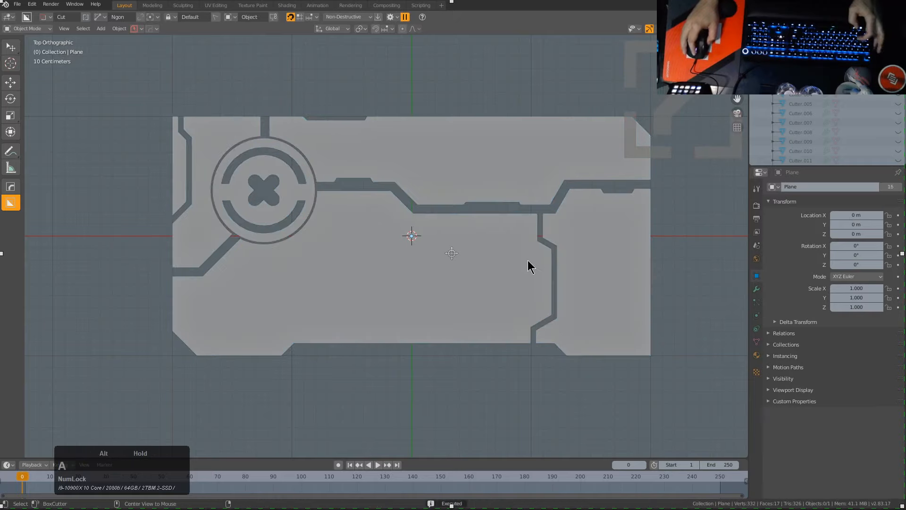
shift+middle_drag(542, 243, 507, 264)
- Apply the plane's modifiers by converting its visual geometry to mesh
click(422, 212)
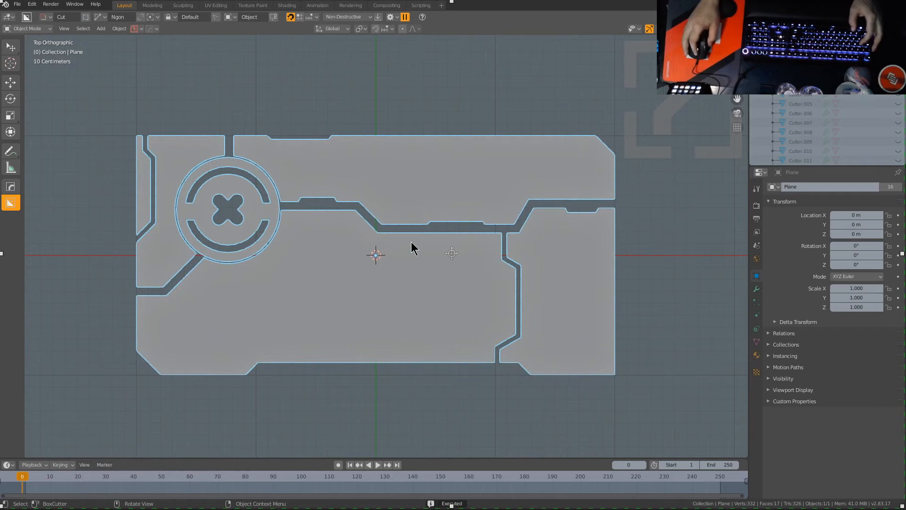
key(q)
key(ctrl+a)
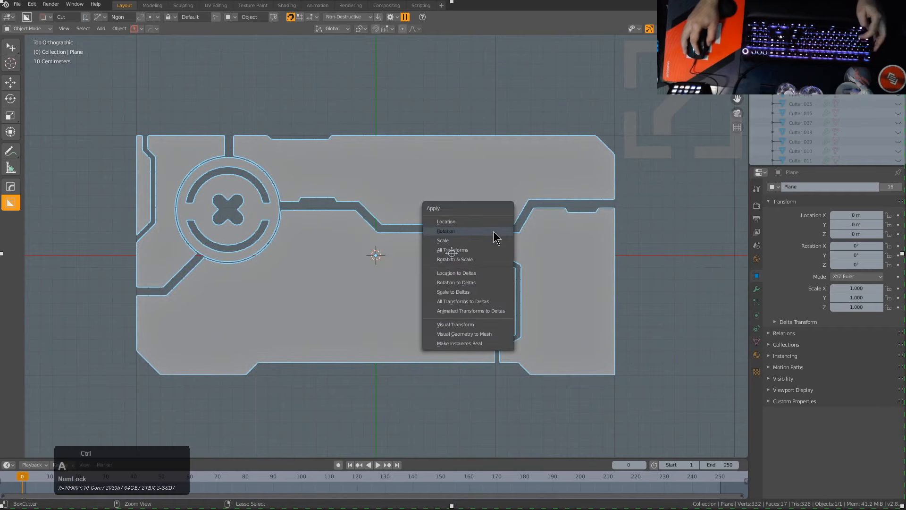
click(471, 336)
- Separate the inner disc with the X symbol and arcs from the plane's mesh into its own object
shift+middle_drag(283, 231, 467, 242)
scroll(467, 243, up, 1)
scroll(467, 242, up, 3)
key(Tab)
key(a)
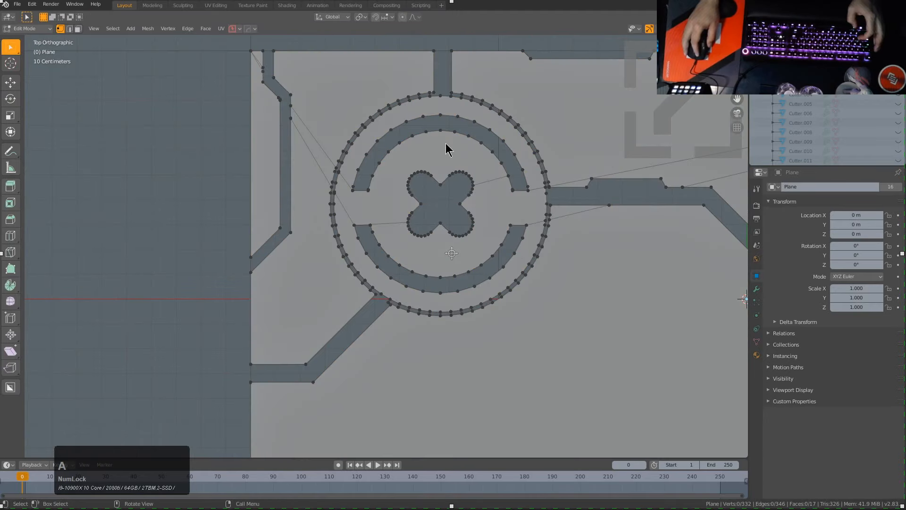
key(l)
key(shift+s)
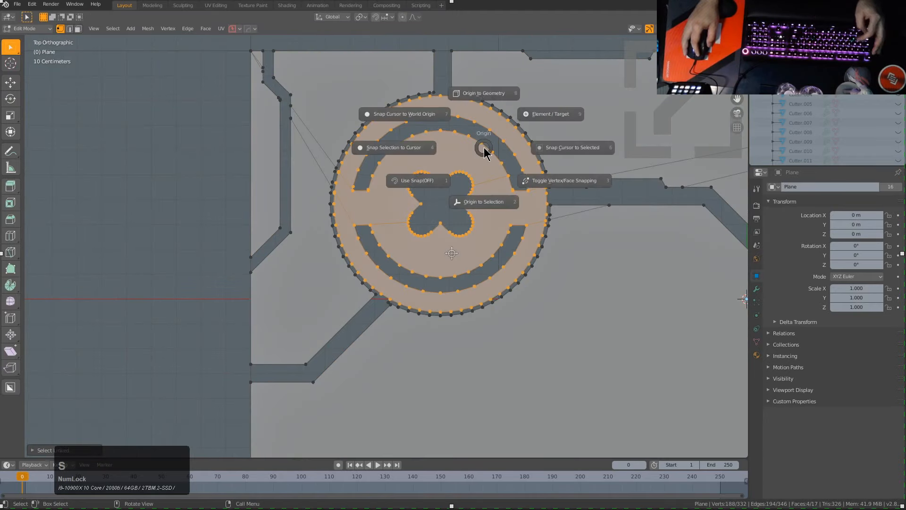
key(Escape)
key(p)
click(490, 150)
key(Tab)
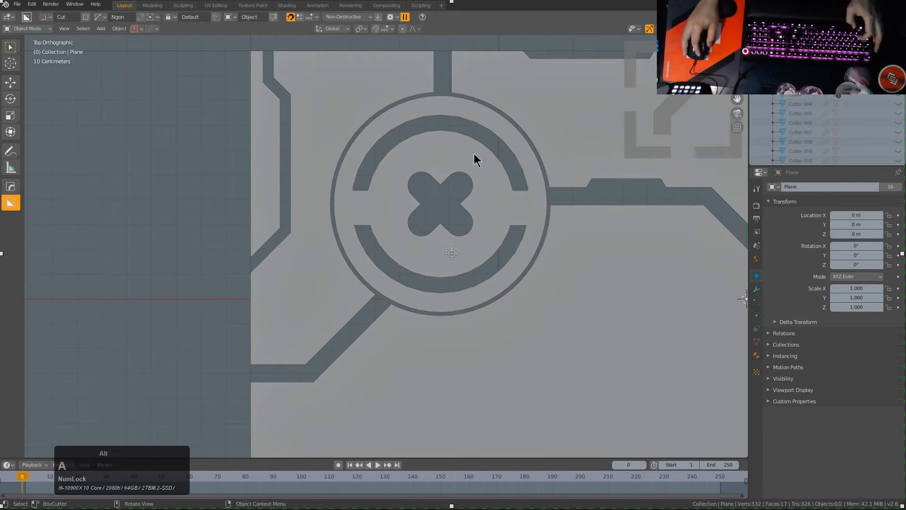
- Select the separated disc, show its transform values, and move its origin to the centre of its geometry
click(474, 154)
key(n)
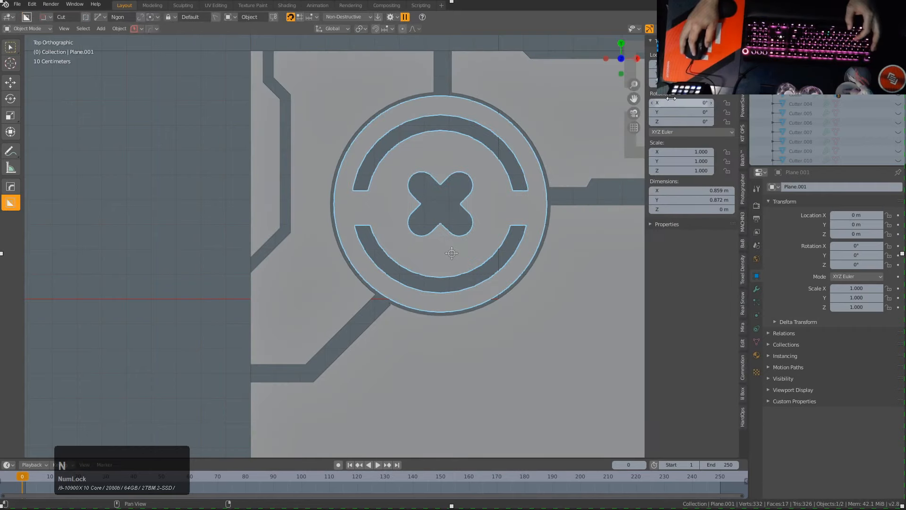
drag(676, 121, 694, 121)
key(Escape)
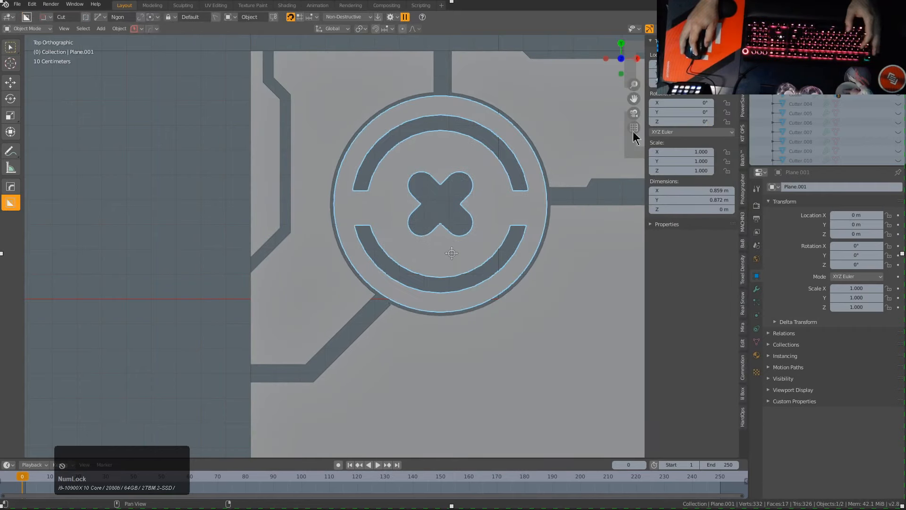
key(shift+s)
click(519, 133)
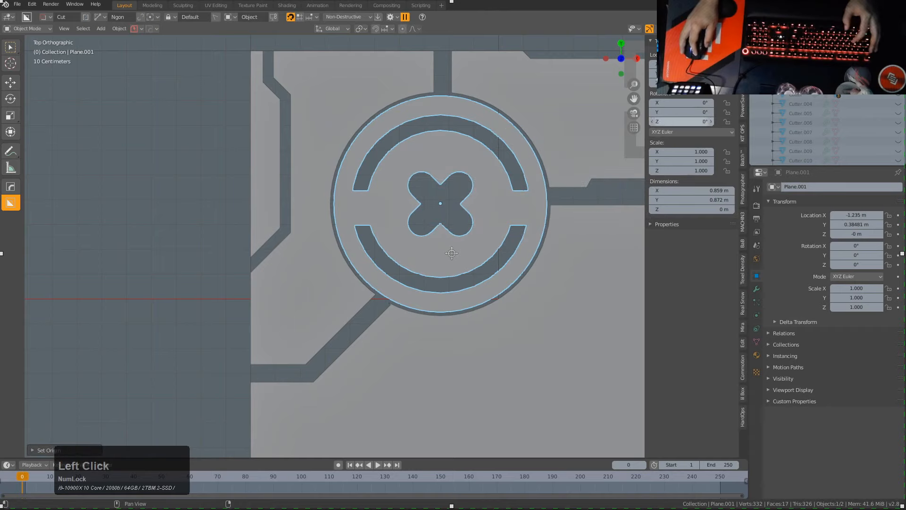
- Drive the disc's Z rotation with the expression cos(frame*10)
mouse_move(661, 118)
mouse_down()
mouse_move(680, 118)
mouse_move(648, 118)
mouse_move(661, 118)
mouse_up()
key(Escape)
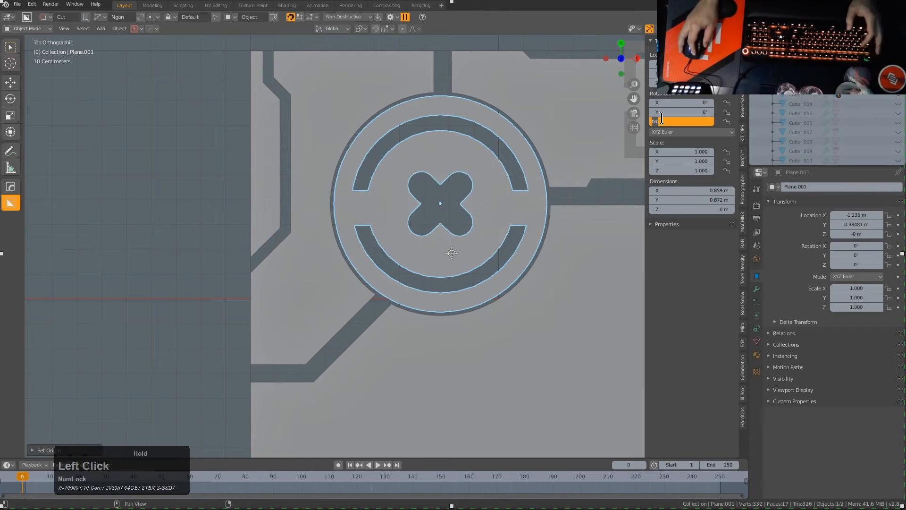
text(-)
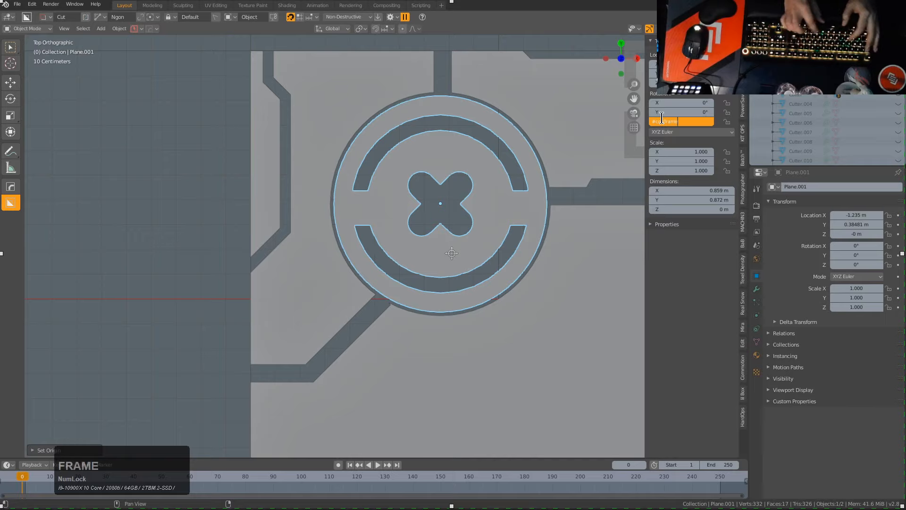
text(frame*)
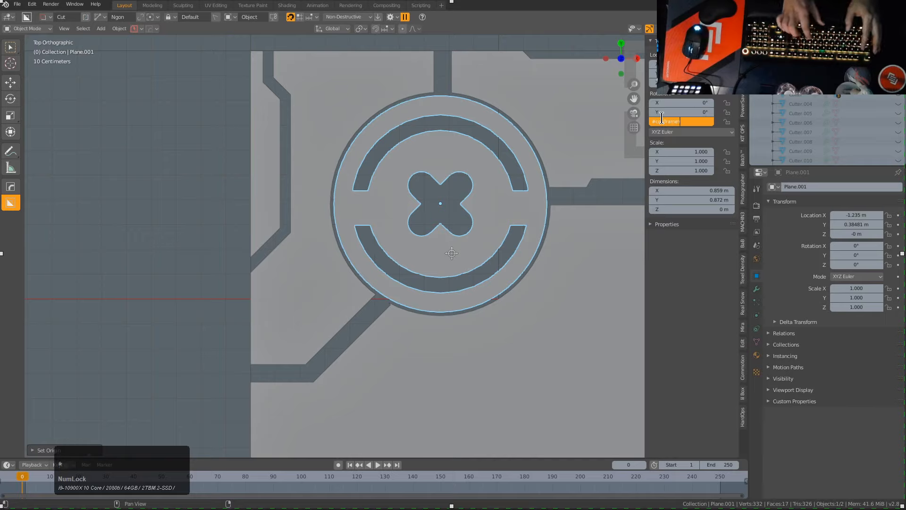
text(10))
key(Return)
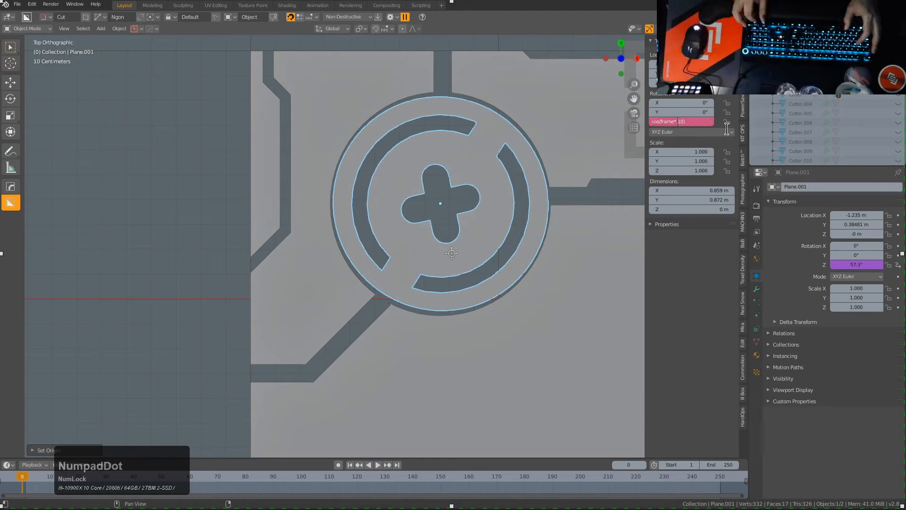
- Play the animation and reduce the frame multiplier in the disc's Z rotation driver to a small decimal
key(KP_Enter)
key(space)
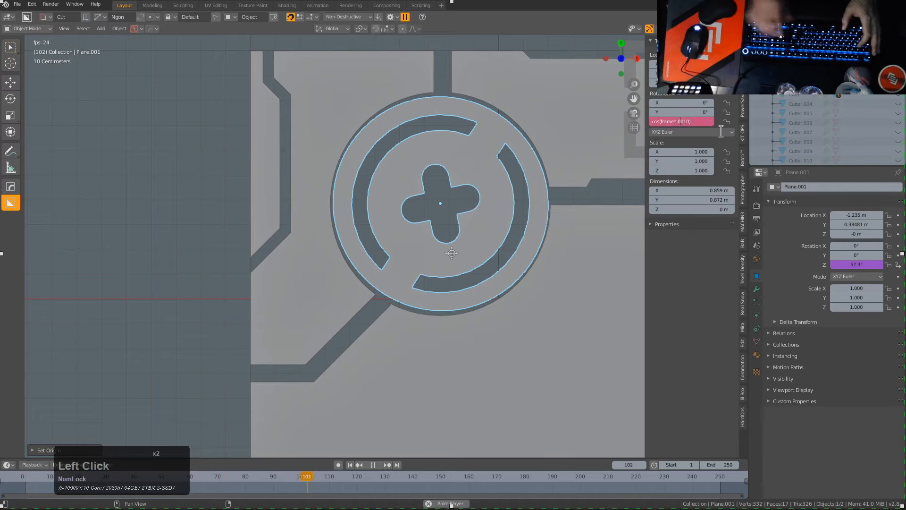
key(Return)
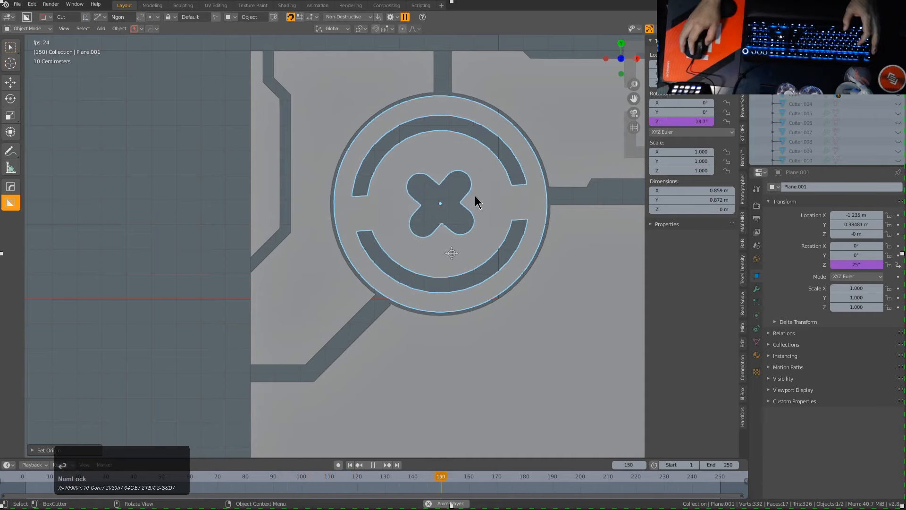
- Examine the disc's driven rotation within the whole HUD panel during playback
scroll(475, 151, down, 3)
scroll(475, 151, down, 2)
click(505, 189)
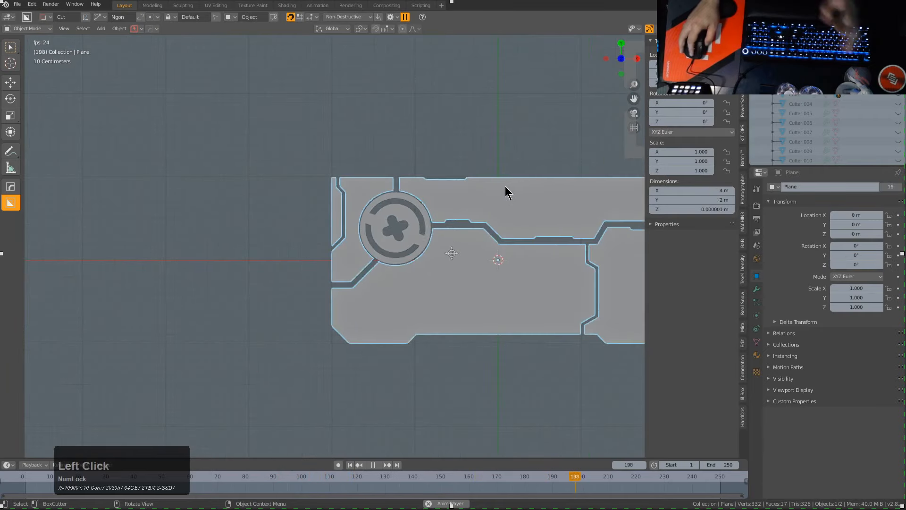
scroll(505, 186, down, 1)
shift+middle_drag(476, 208, 412, 203)
scroll(413, 203, up, 3)
key(alt+a)
scroll(365, 213, up, 1)
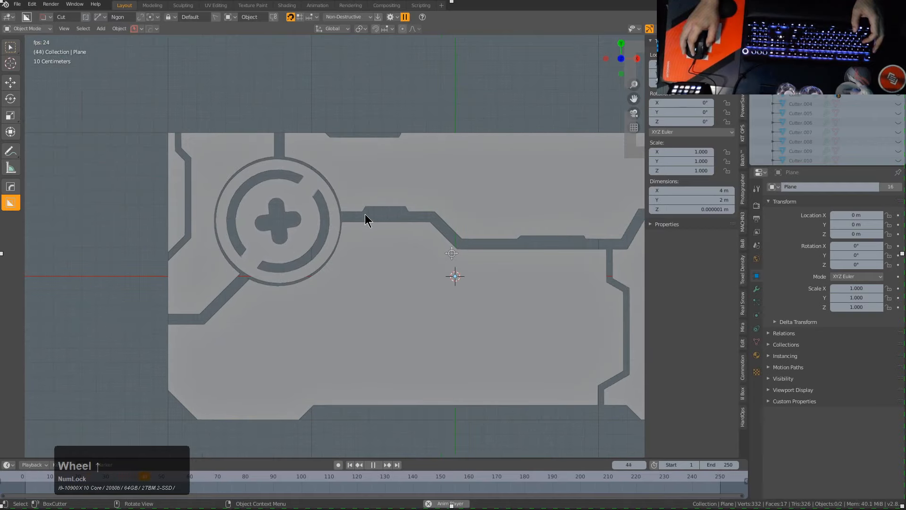
- Adjust the frame multiplier in the disc's Z rotation driver expression
click(276, 202)
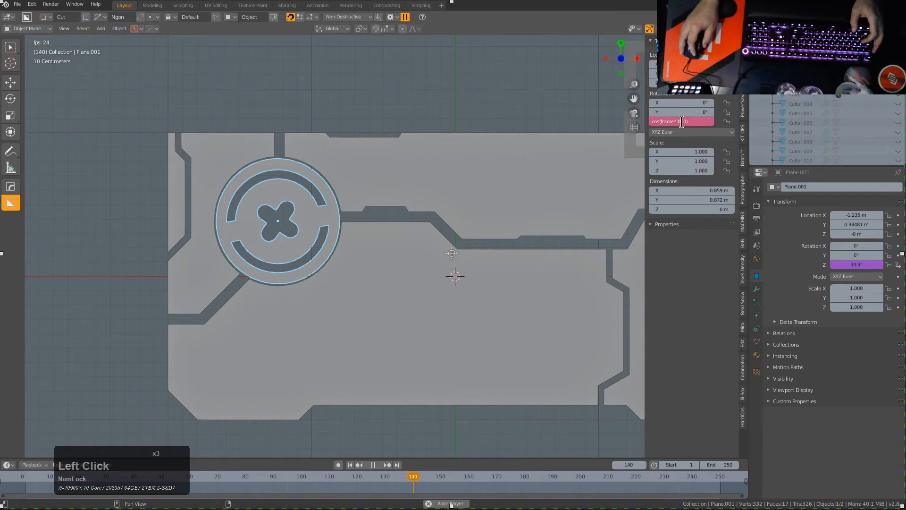
key(Return)
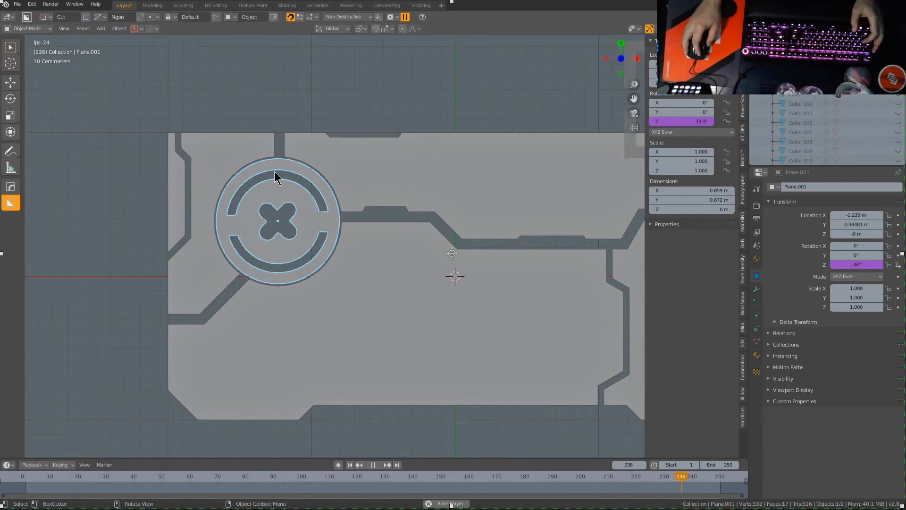
- Select the main HUD panel around the disc and open its mesh for editing
click(407, 190)
scroll(429, 208, down, 2)
shift+middle_drag(444, 220, 379, 210)
key(Tab)
scroll(405, 228, up, 1)
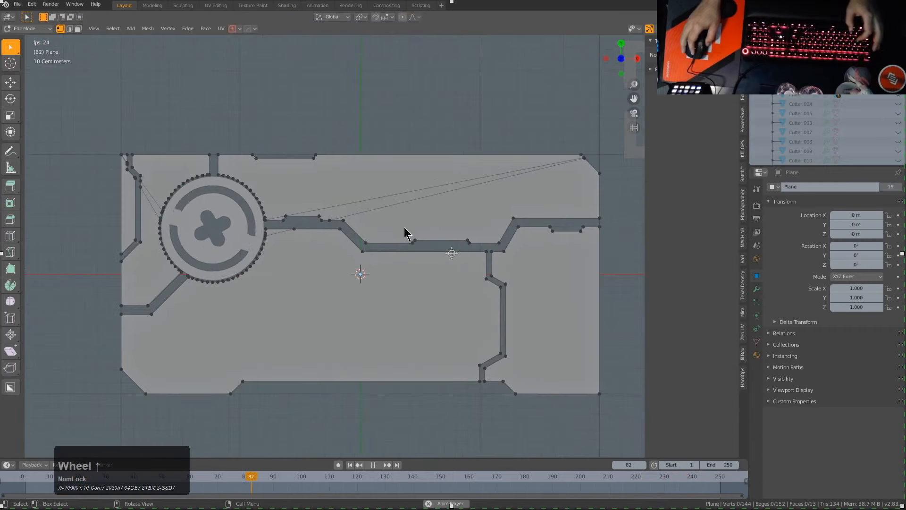
key(a)
click(268, 233)
scroll(291, 233, up, 1)
scroll(291, 240, up, 1)
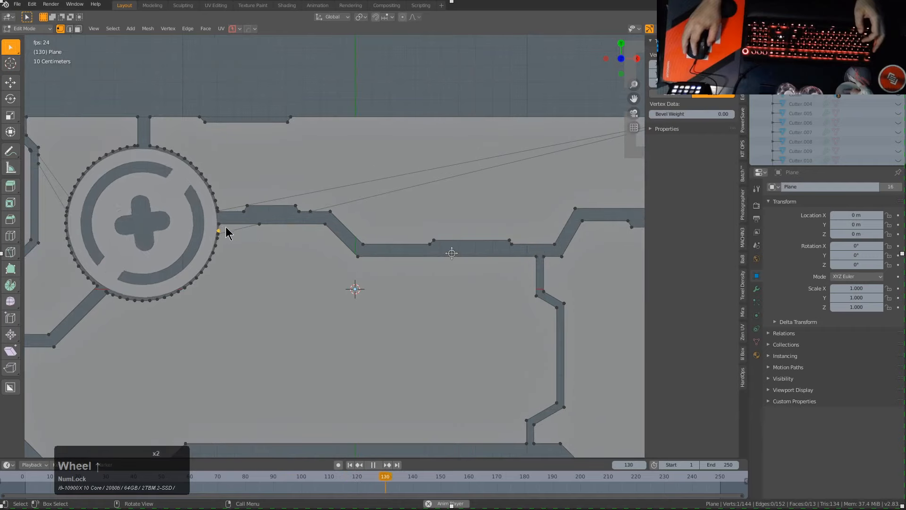
click(222, 226)
key(shift+s)
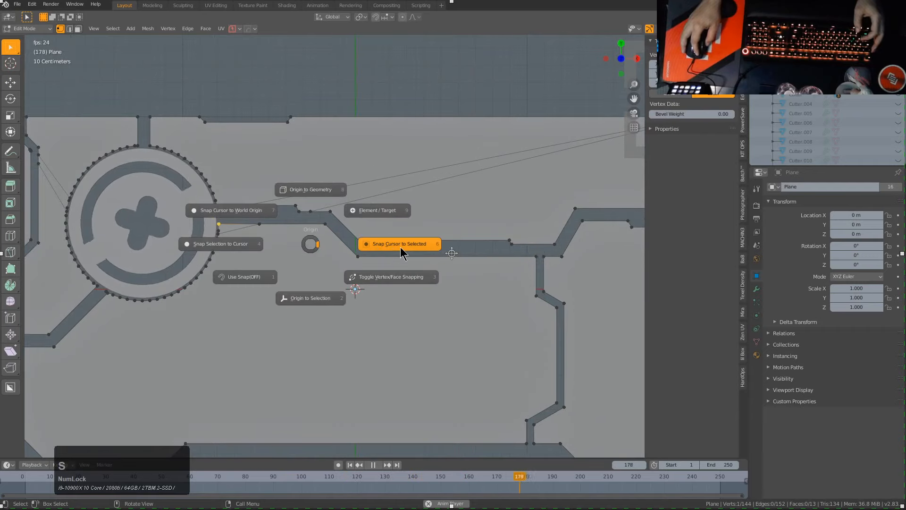
key(Escape)
- Separate the whole HUD panel mesh into objects by loose parts and return to Object Mode
key(a)
key(p)
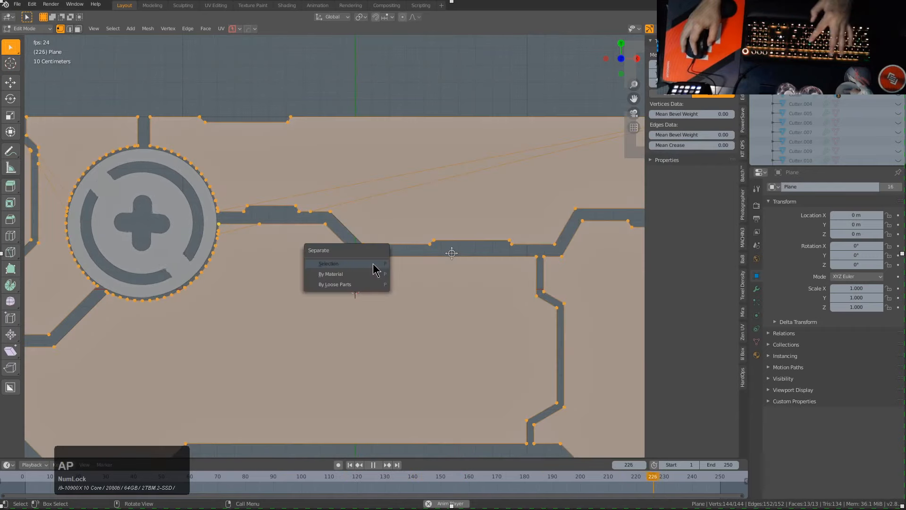
click(361, 284)
key(Tab)
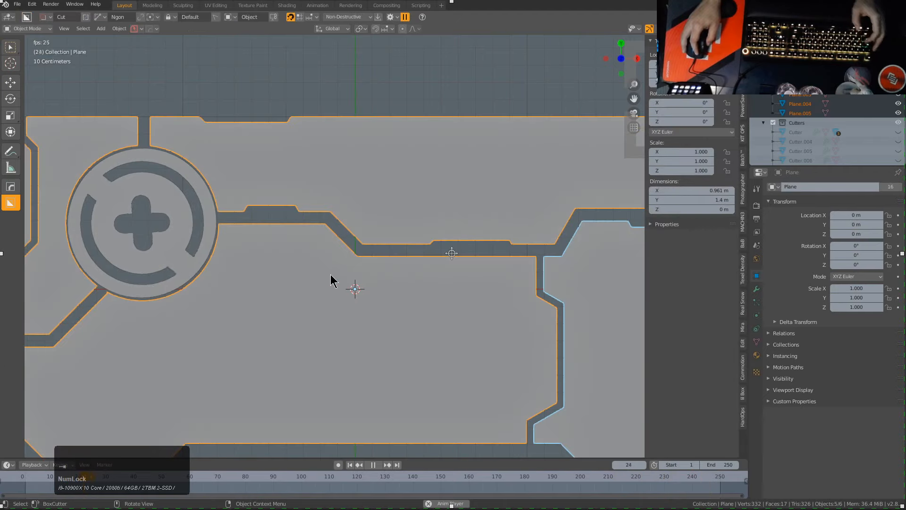
- Edit the large lower panel's mesh and dissolve the redundant vertex where the diagonal slot meets the disc's arc, keeping the adjacent corner vertex
click(324, 269)
shift+middle_drag(285, 251, 289, 277)
scroll(341, 237, up, 1)
key(Tab)
click(320, 228)
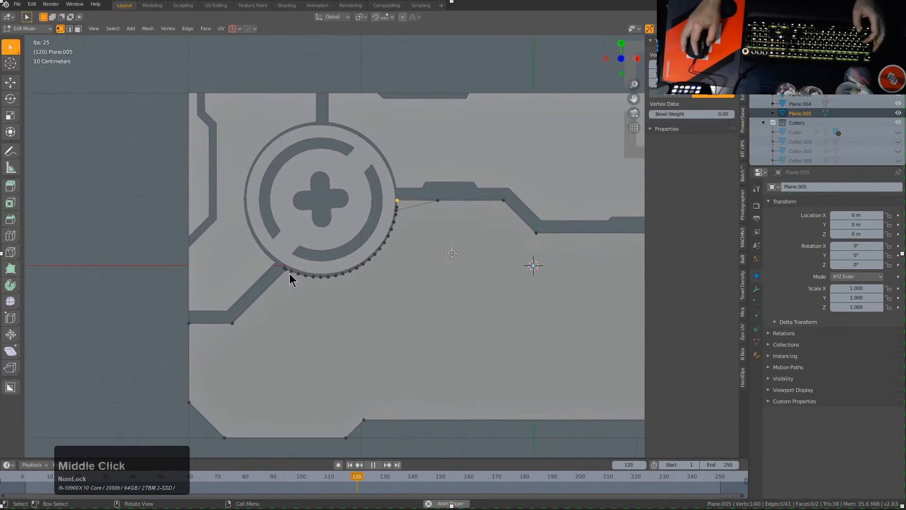
click(284, 267)
scroll(308, 309, up, 3)
scroll(393, 272, up, 2)
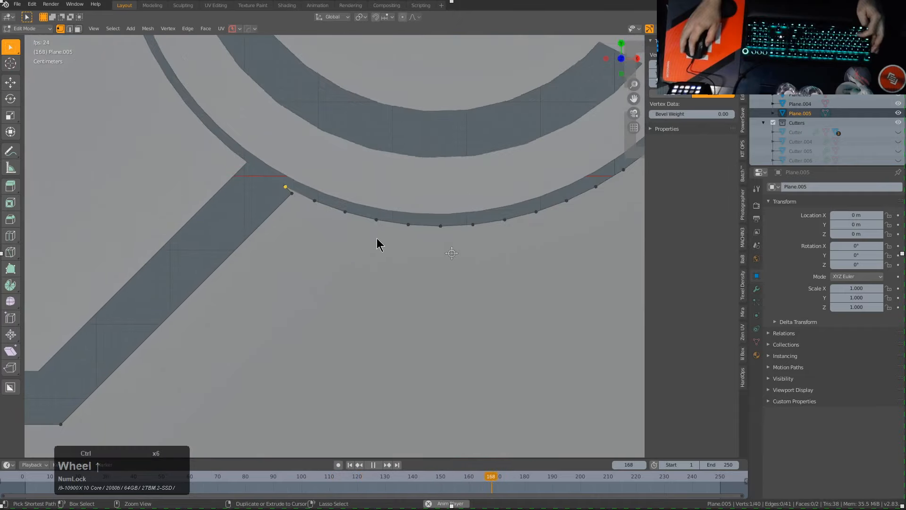
key(x)
click(285, 189)
key(x)
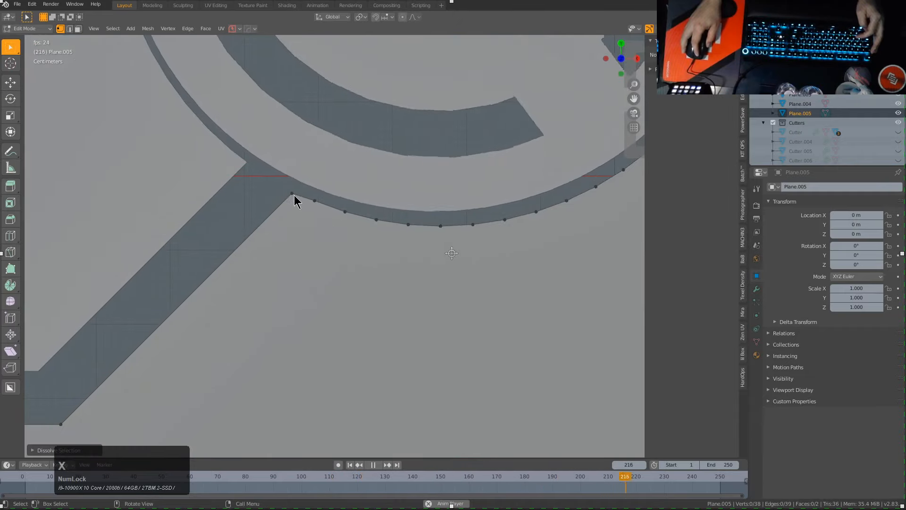
key(ctrl+z)
- Slide the lower panel's protruding corner vertex inward along the arc edge, remove the redundant vertex there, and leave Edit Mode
scroll(298, 206, up, 2)
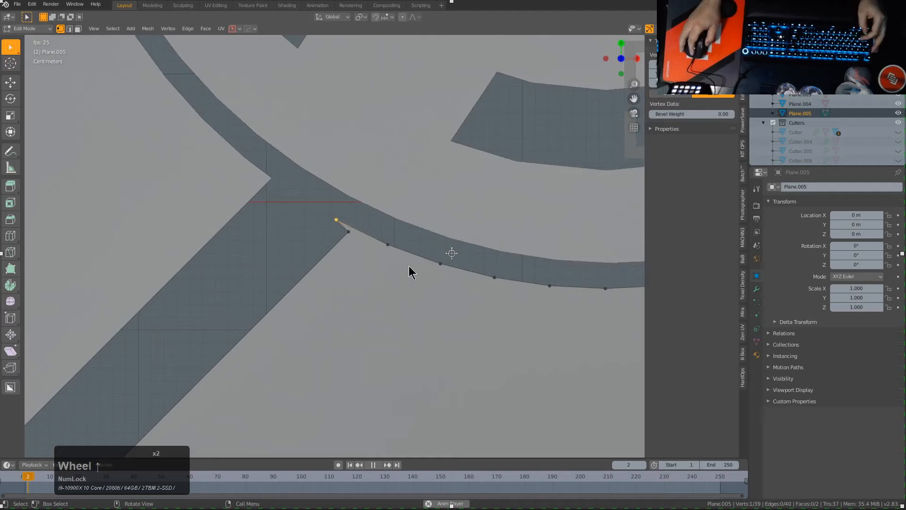
scroll(373, 240, up, 4)
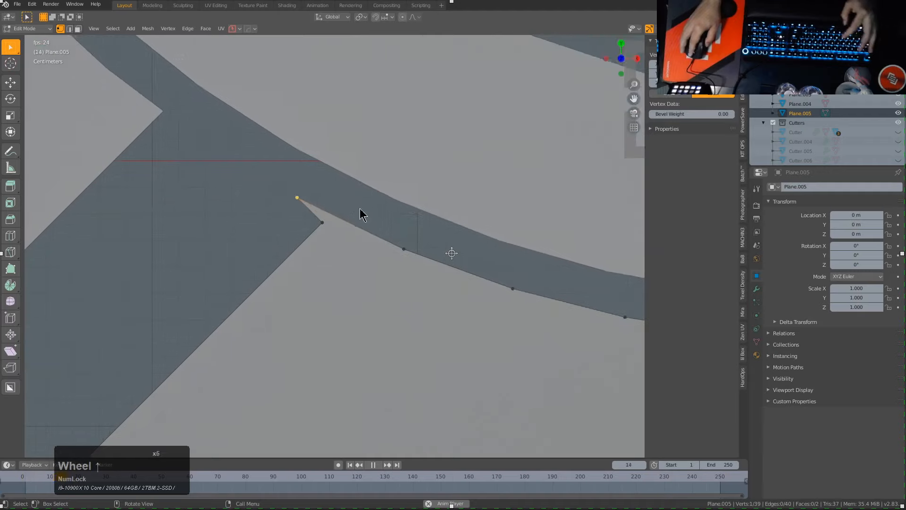
key(g)
key(g)
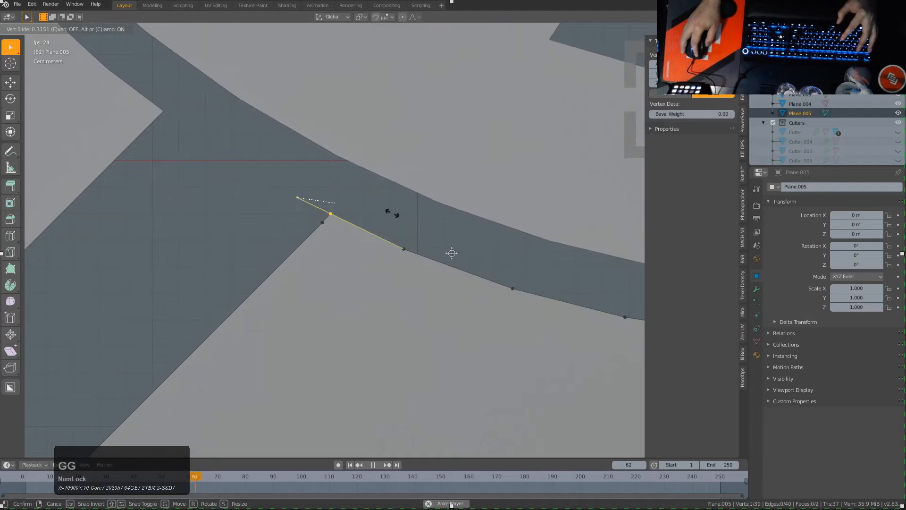
click(364, 229)
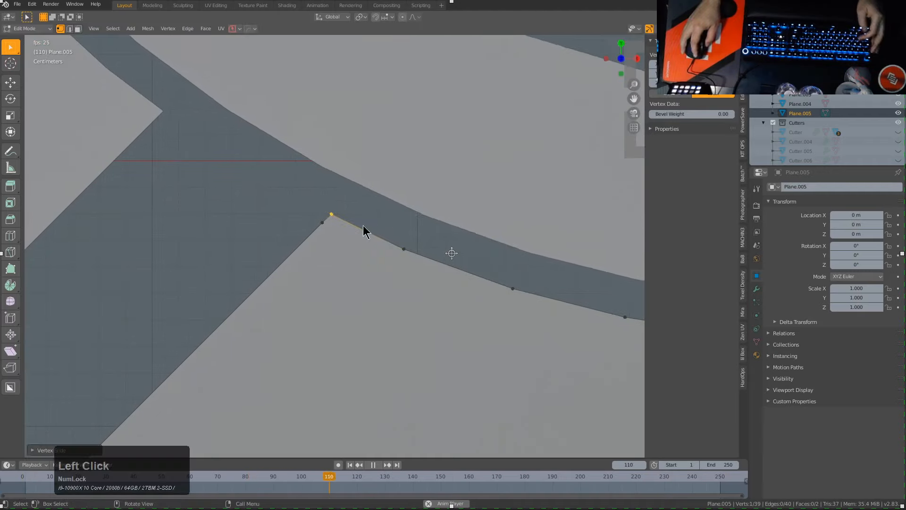
scroll(418, 259, down, 6)
key(Tab)
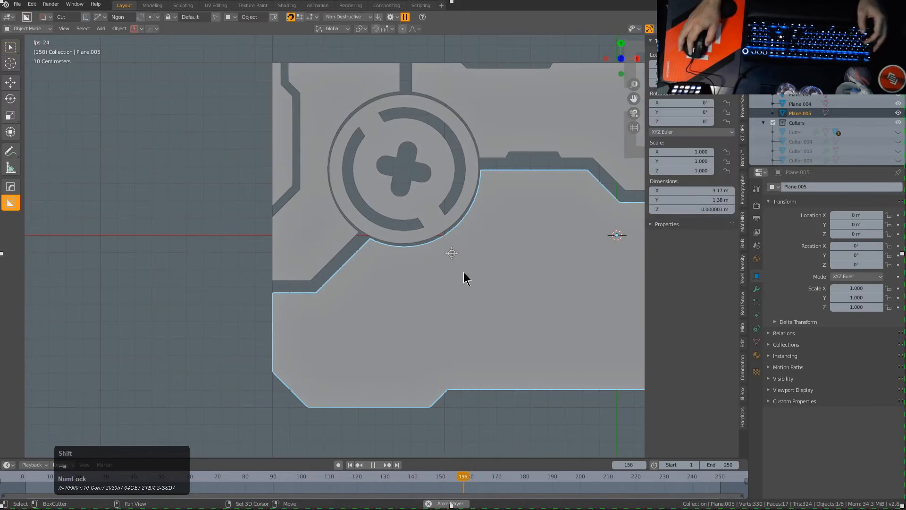
shift+middle_drag(463, 277, 344, 273)
scroll(488, 239, down, 3)
key(r)
right_click(494, 278)
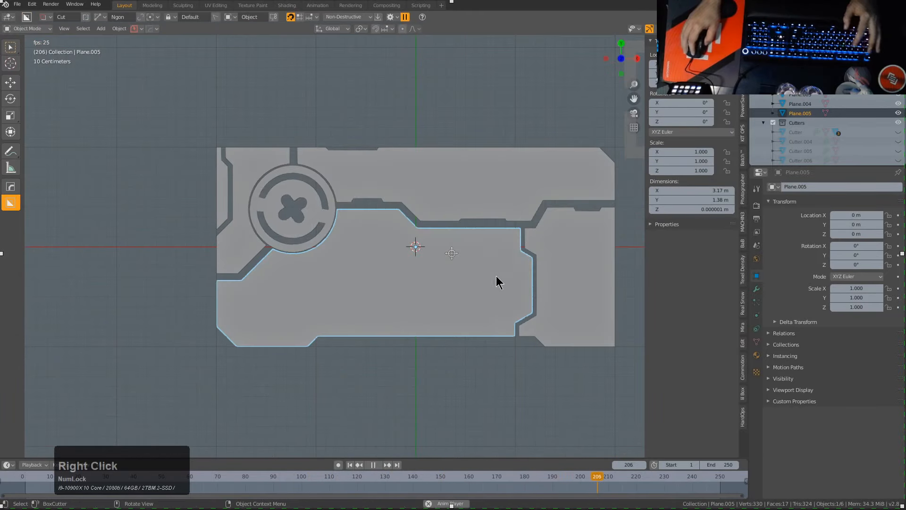
- Set the lower panel's origin to its corner vertex at the start of the disc's arc and try rotating it
scroll(299, 248, up, 3)
key(Tab)
click(228, 255)
key(shift+s)
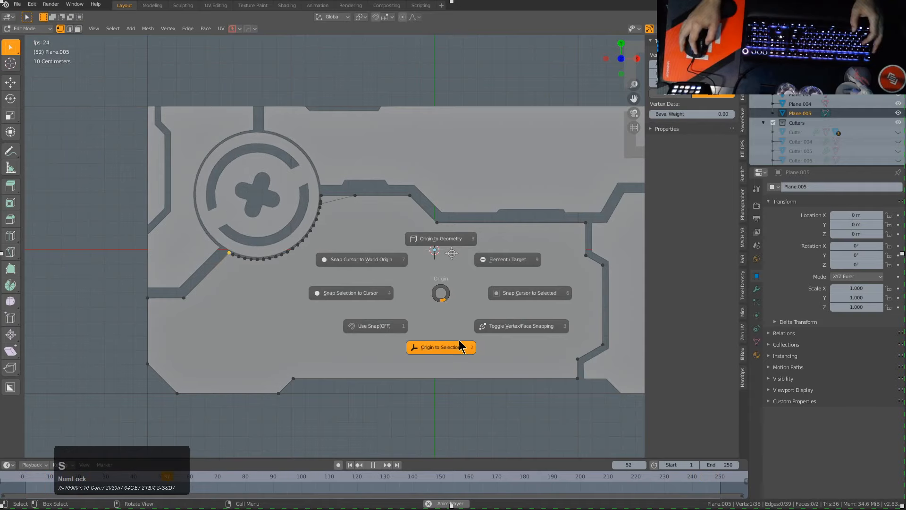
click(458, 241)
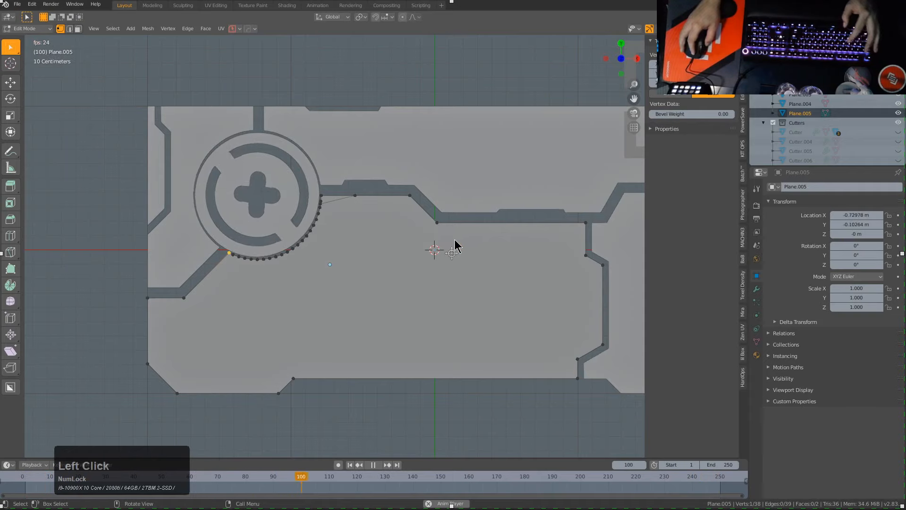
key(shift+s)
click(453, 292)
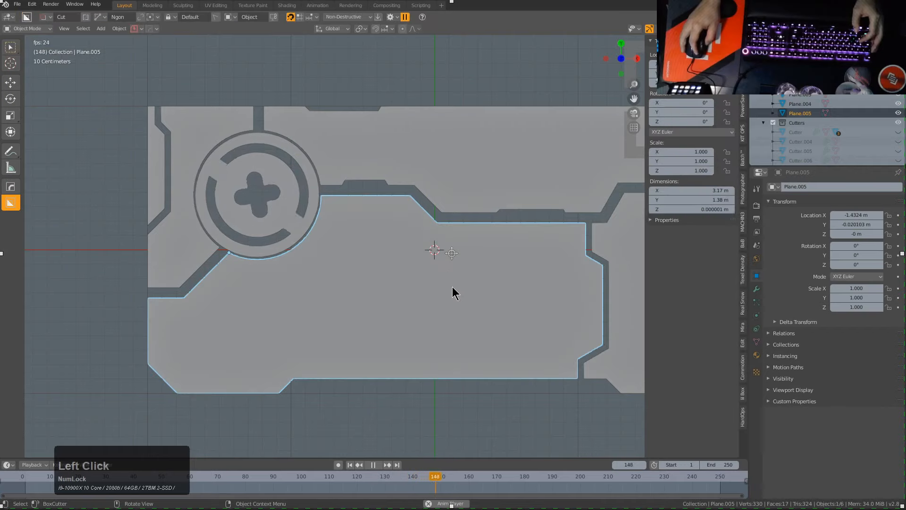
key(r)
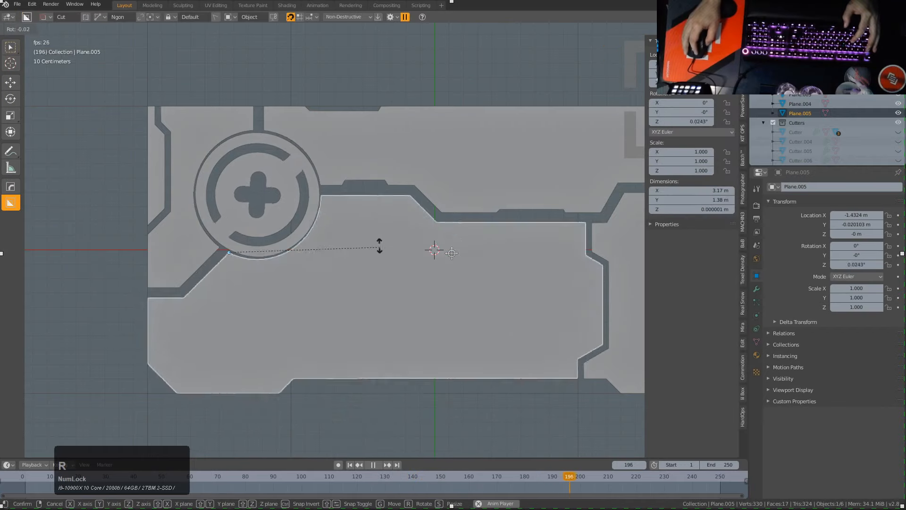
right_click(338, 266)
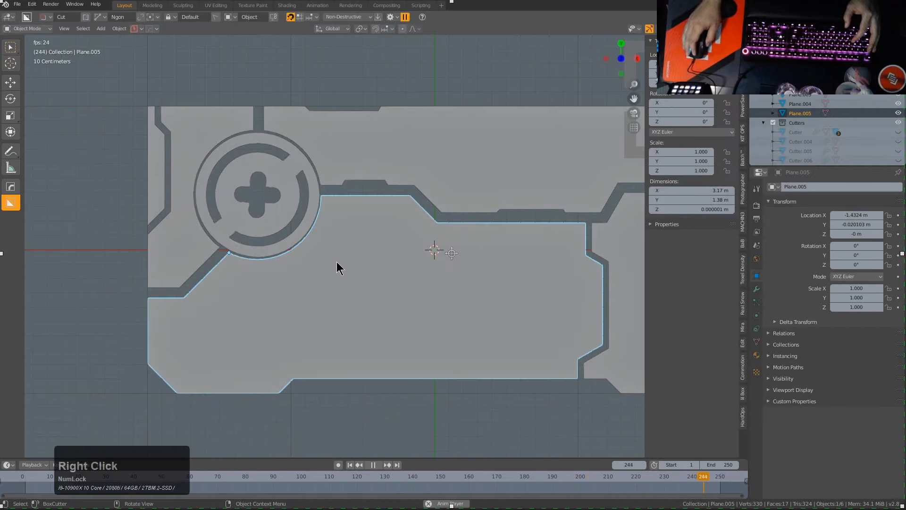
scroll(349, 254, down, 2)
shift+middle_drag(356, 247, 324, 294)
click(320, 251)
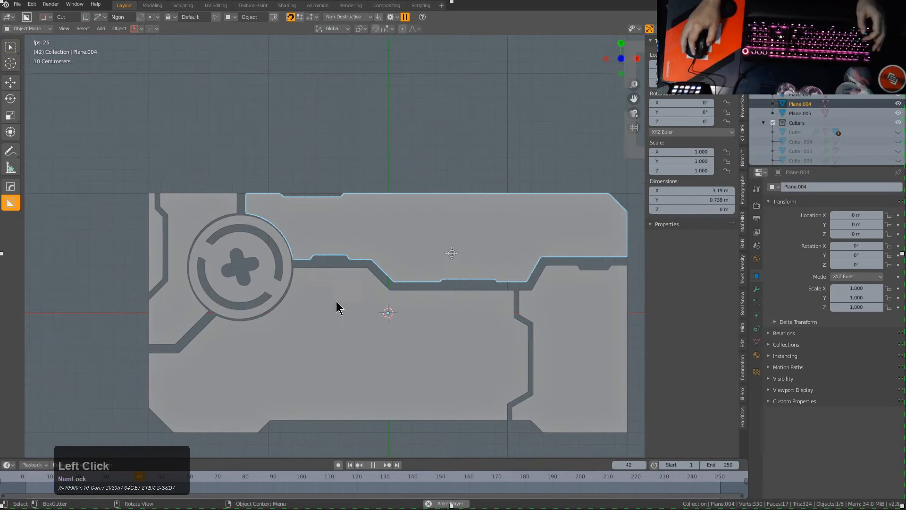
key(r)
right_click(311, 260)
- Select the disc and snap the 3D cursor to its centre
scroll(264, 263, up, 2)
click(202, 279)
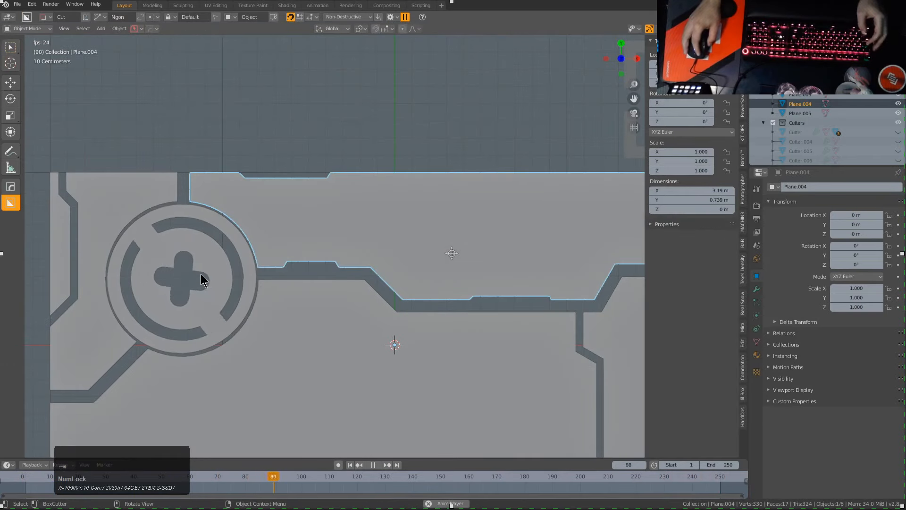
key(shift+s)
click(280, 272)
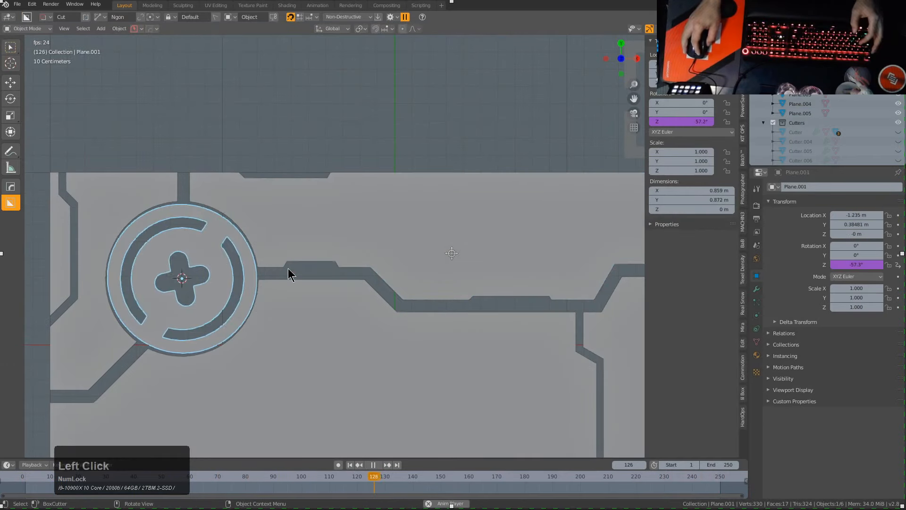
- Move the upper panel's origin to the centre of its geometry and snap the 3D cursor to it
click(290, 237)
key(shift+s)
click(298, 184)
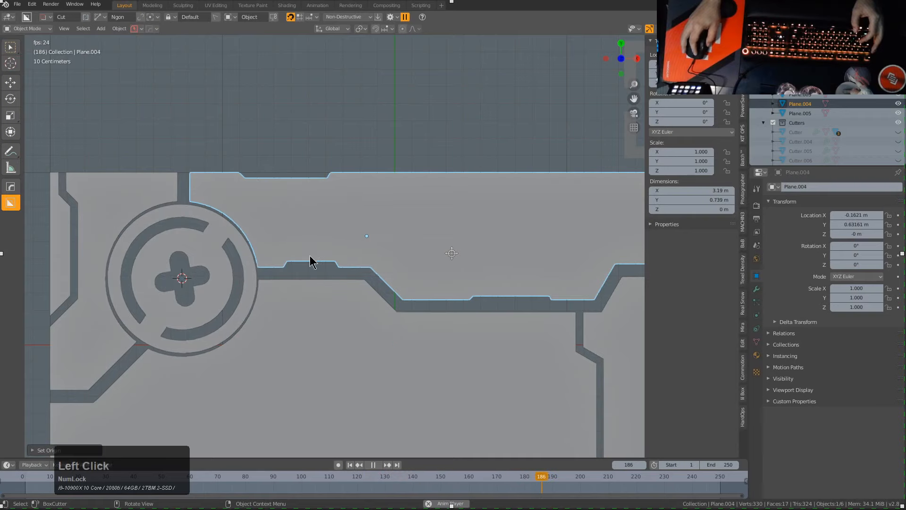
key(shift+s)
click(419, 261)
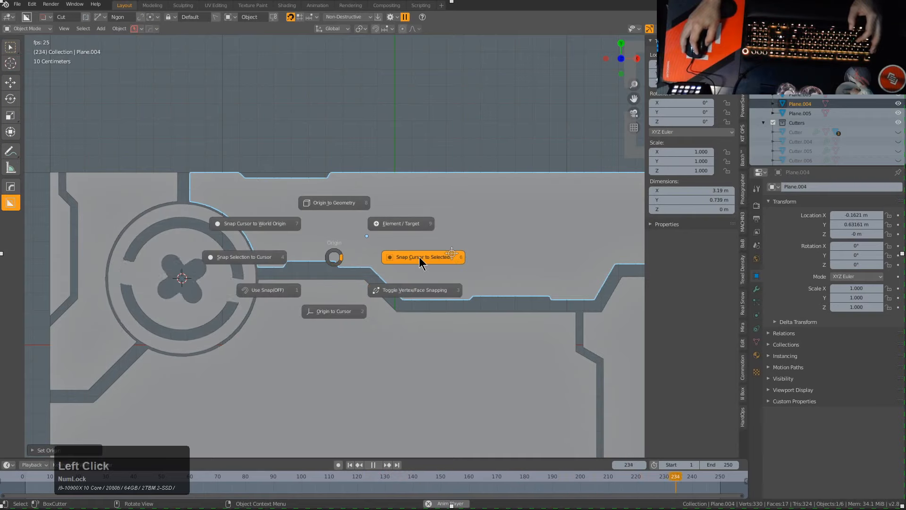
- Snap the 3D cursor back to the disc's origin
click(177, 276)
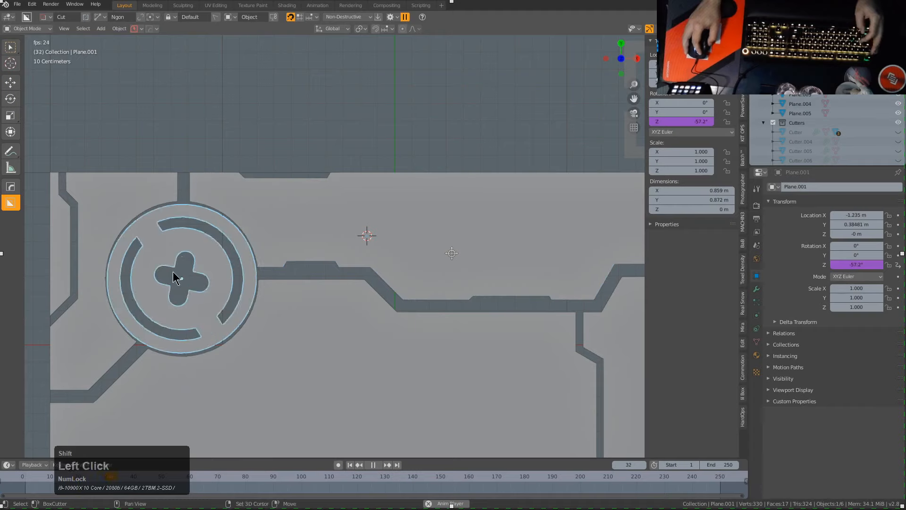
key(shift+s)
click(262, 268)
- Set the upper panel's origin to the 3D cursor at the disc's centre and test its rotation without keeping it
click(342, 225)
key(shift+s)
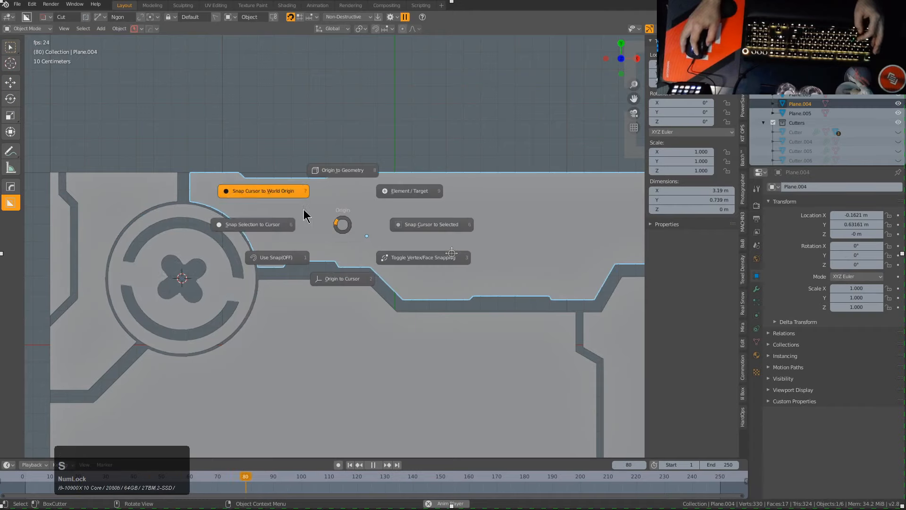
click(342, 278)
scroll(390, 334, down, 3)
key(r)
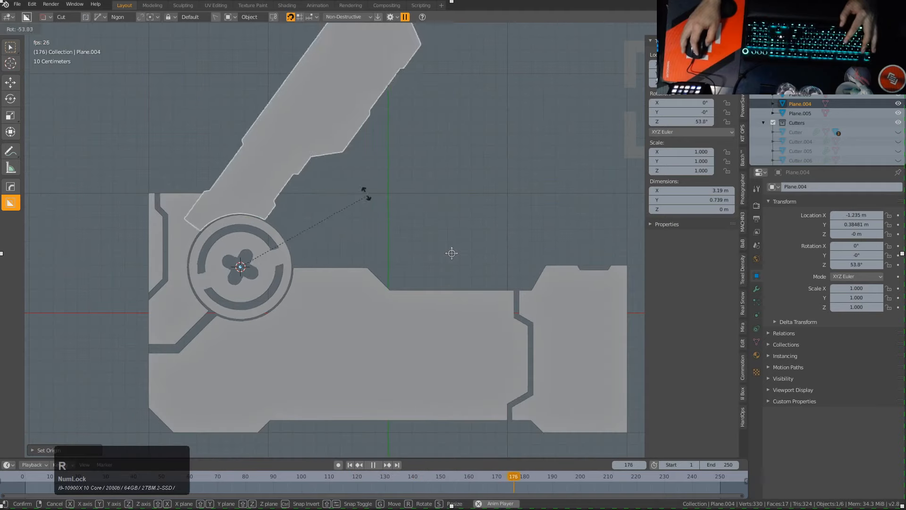
right_click(378, 230)
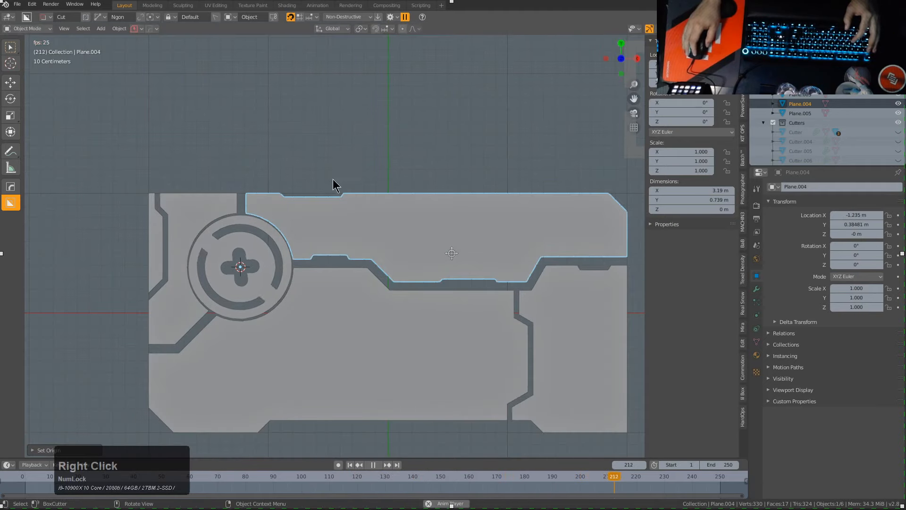
- Set the large lower panel's origin to the 3D cursor at the disc's centre and test its rotation without keeping it
click(329, 325)
key(shift+s)
click(364, 344)
key(r)
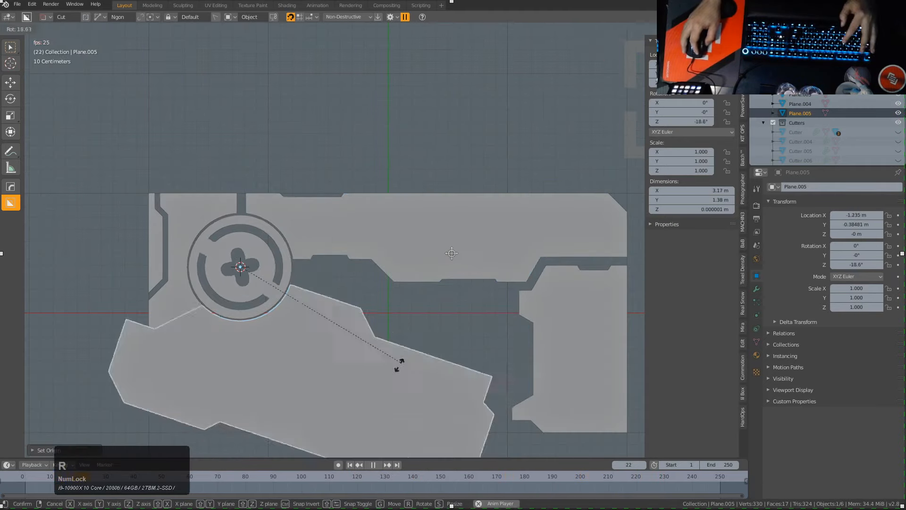
right_click(371, 337)
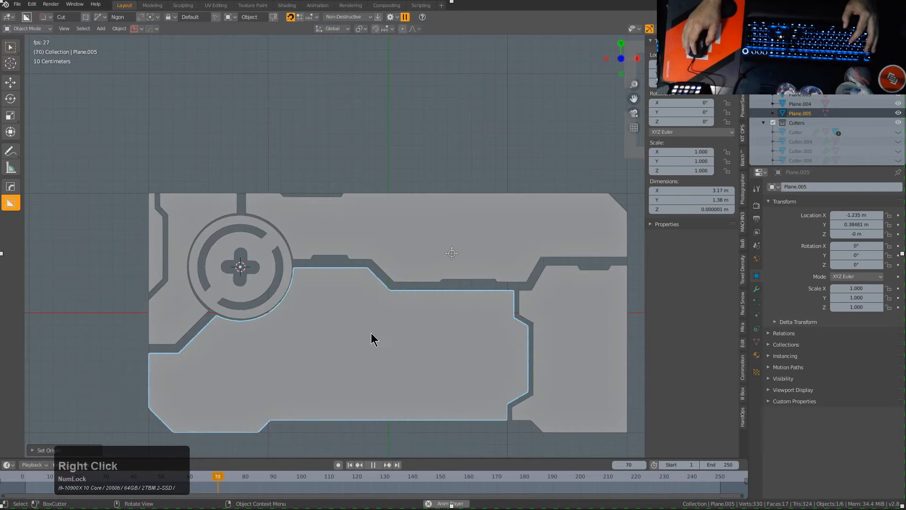
- Set the origin of the panel wrapping the disc's left side to the 3D cursor and test its rotation without keeping it
click(299, 263)
key(r)
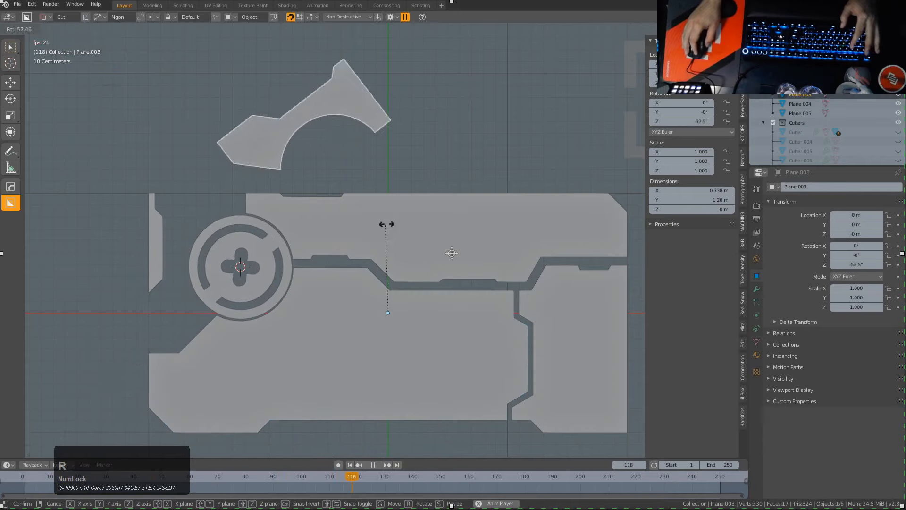
right_click(375, 250)
key(shift+s)
click(345, 309)
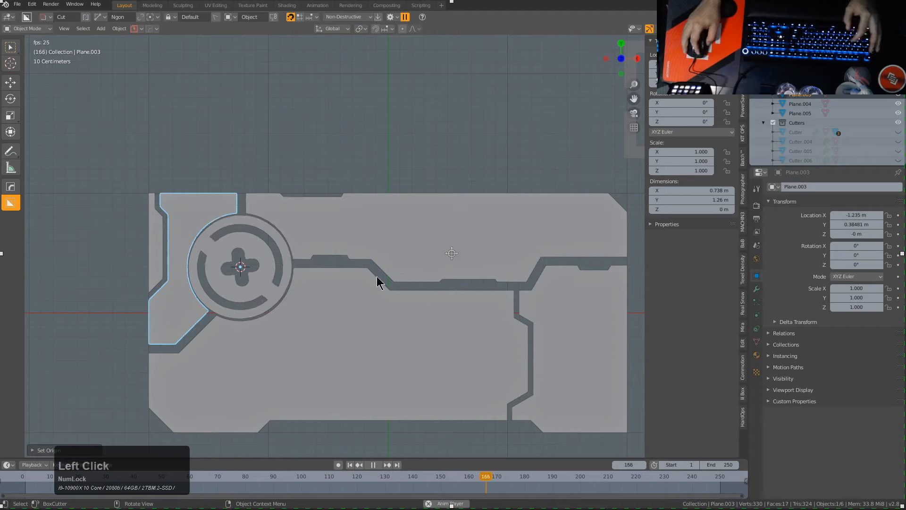
key(r)
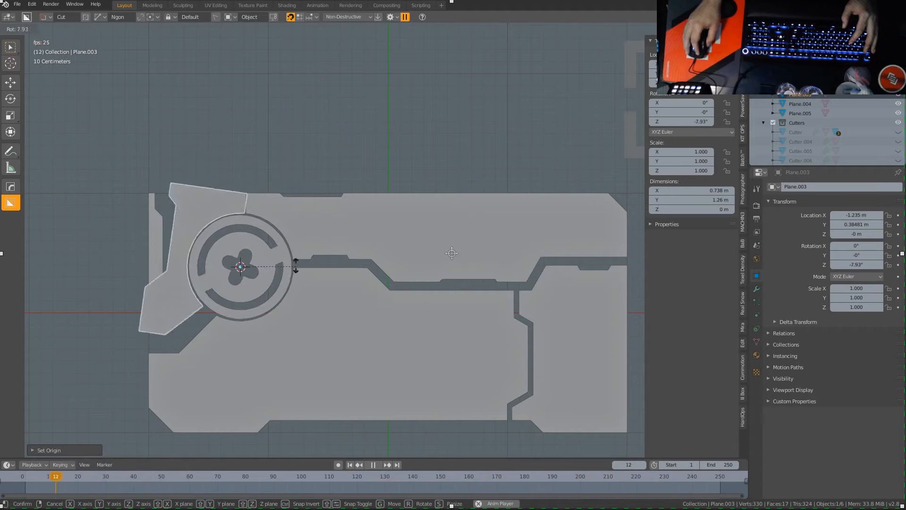
right_click(354, 225)
- Add a Transformation constraint to the upper panel, targeting the disc and using rotation as the source
click(363, 221)
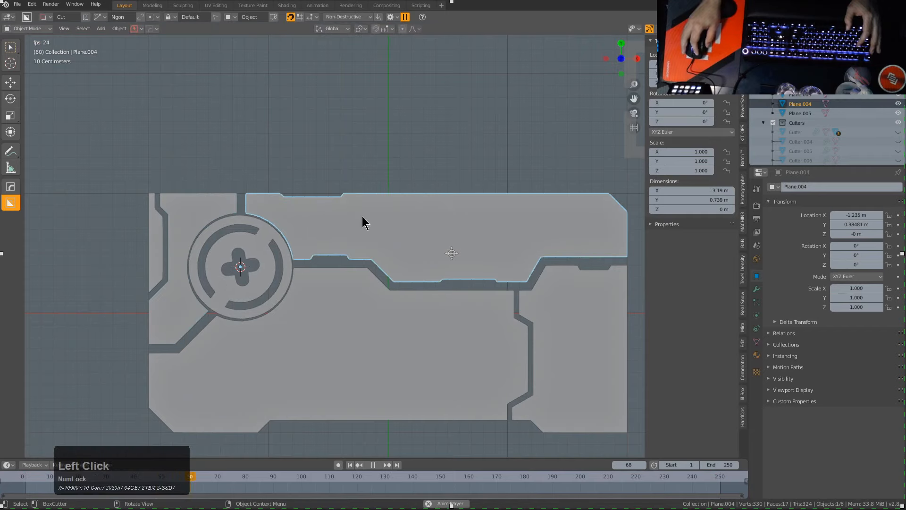
click(756, 316)
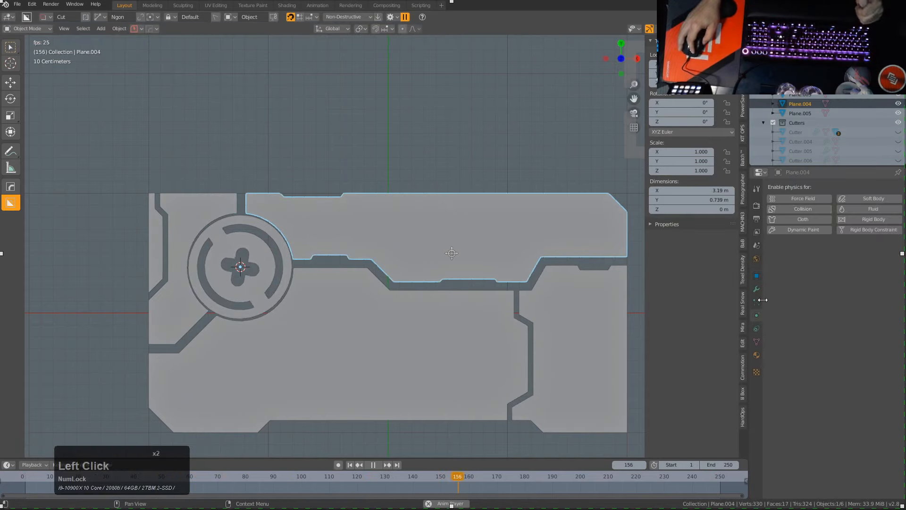
click(757, 330)
click(831, 189)
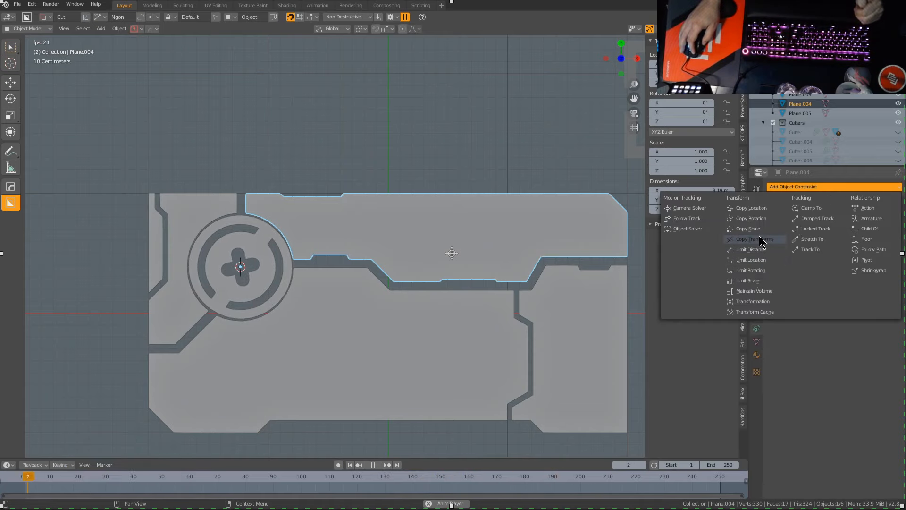
click(753, 302)
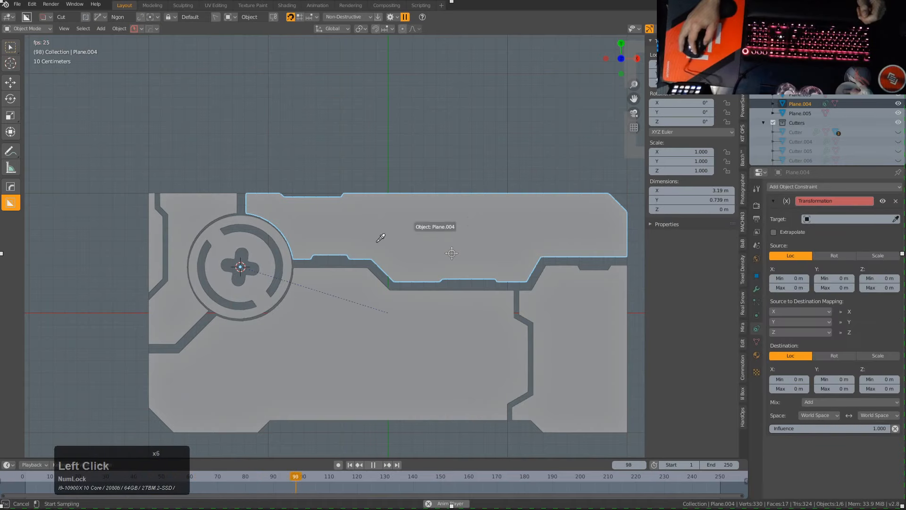
click(257, 245)
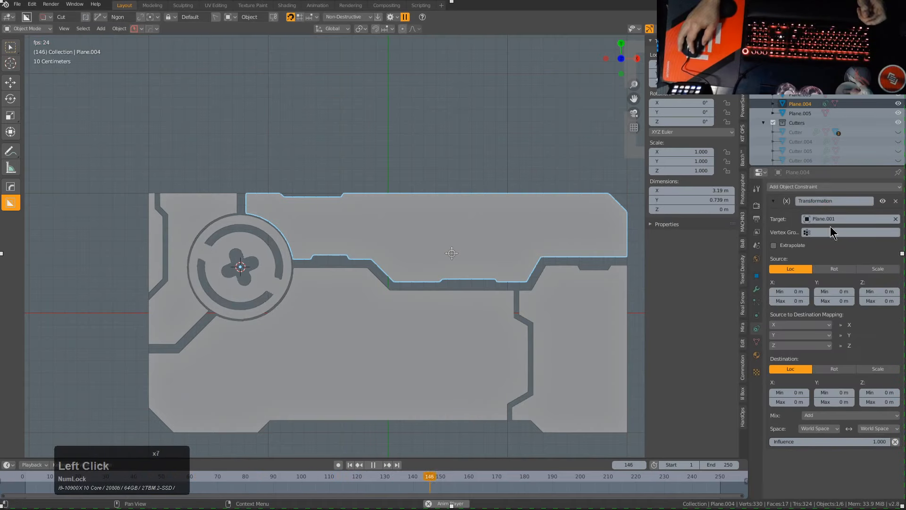
click(849, 270)
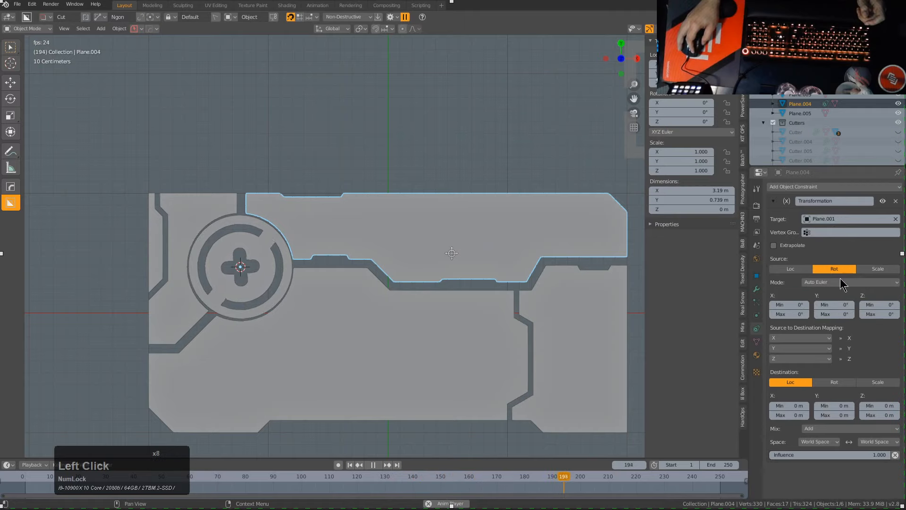
click(888, 314)
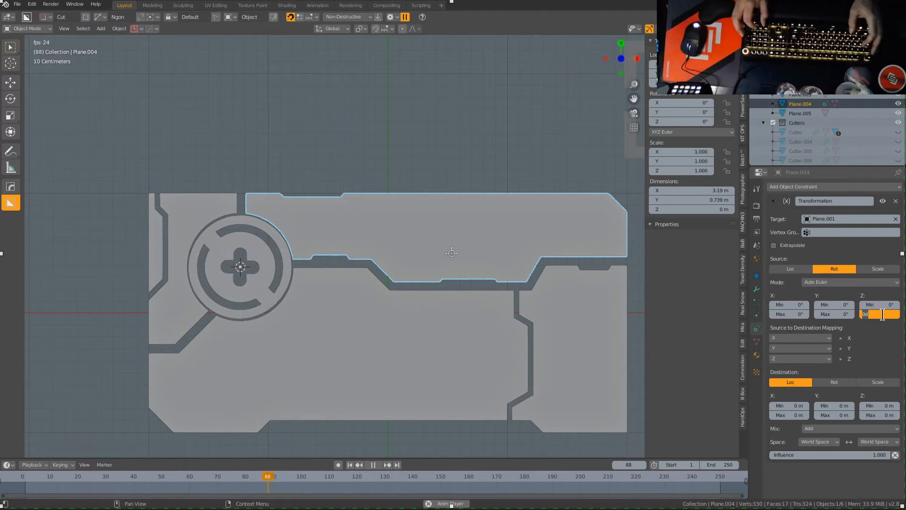
- Check the disc's Z rotation range during playback and set the upper panel constraint's source Z range from -60° to 60°
click(249, 260)
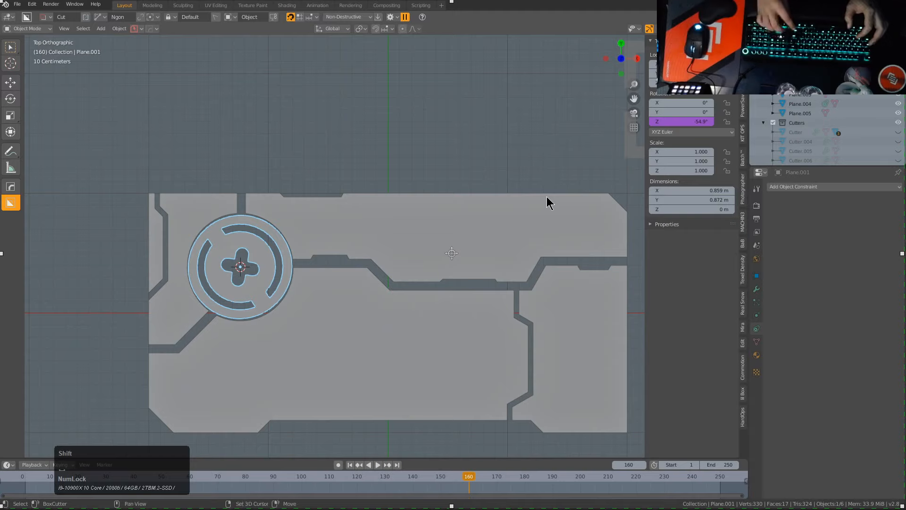
key(shift+Left)
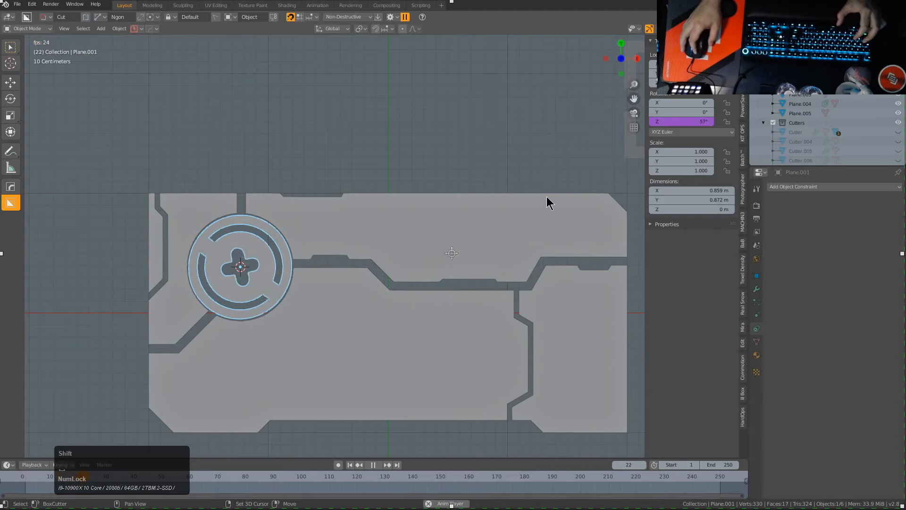
key(shift+space)
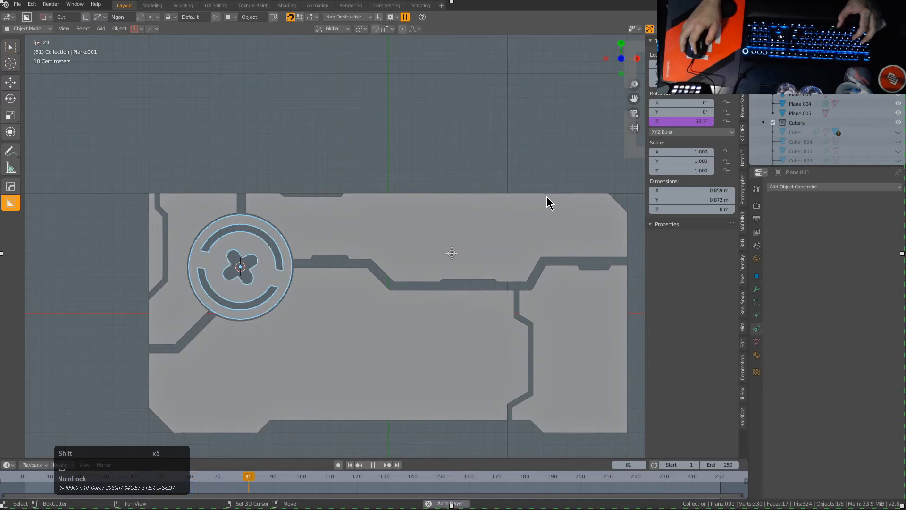
key(shift+space)
click(336, 209)
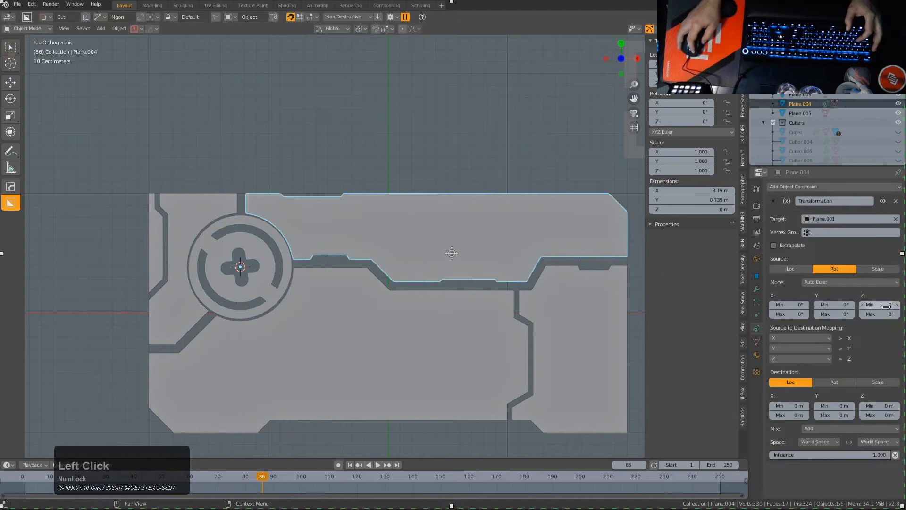
text(-6)
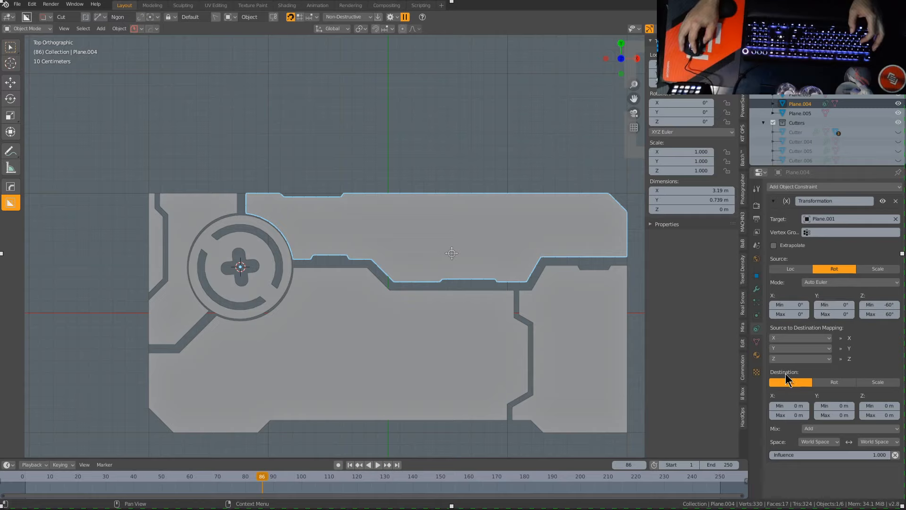
- Map the constraint's destination to rotation with a Z maximum of 90° and play the animation
click(828, 382)
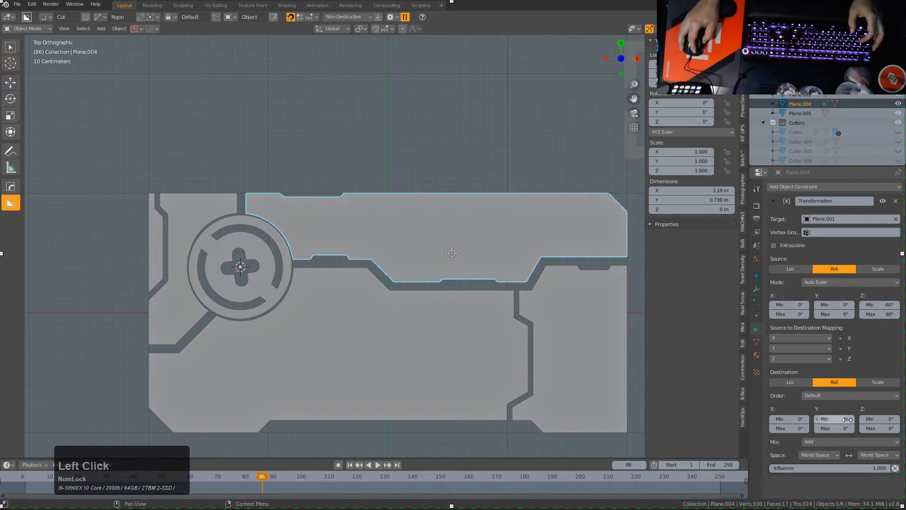
click(879, 427)
text(9)
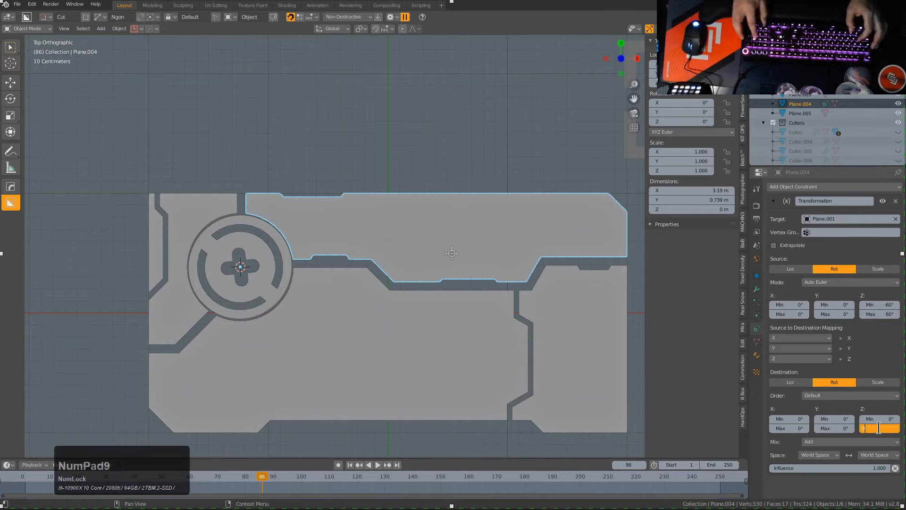
text(0)
key(KP_Enter)
key(space)
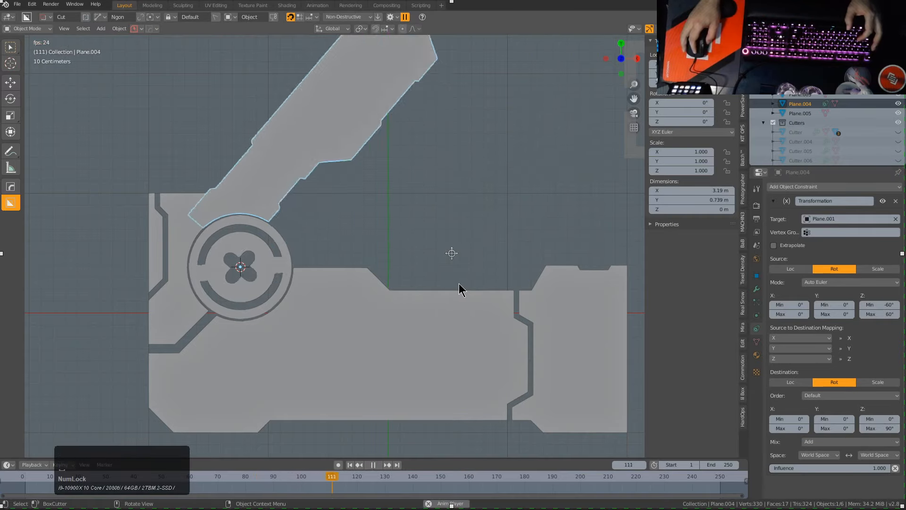
- Try destination Z rotation maximums of 6°, 60°, 90° and 120° for the upper panel during playback
click(882, 428)
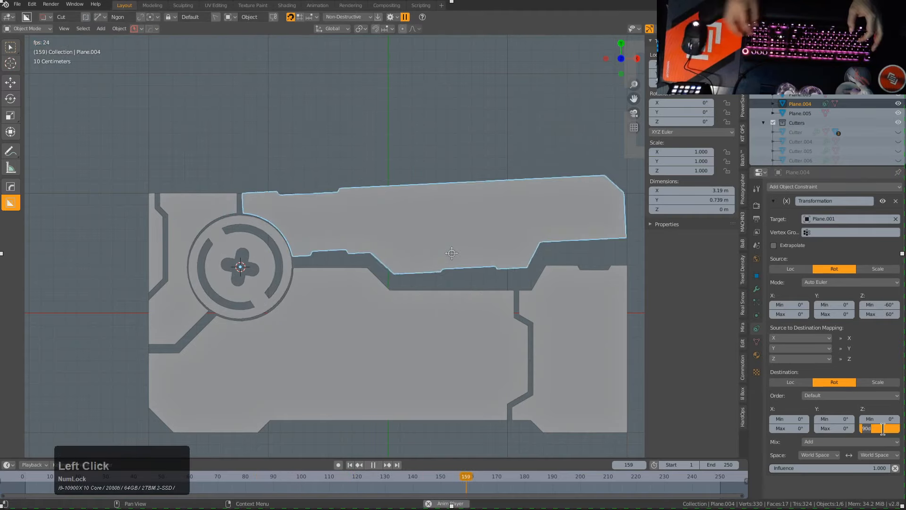
text(6)
key(KP_Enter)
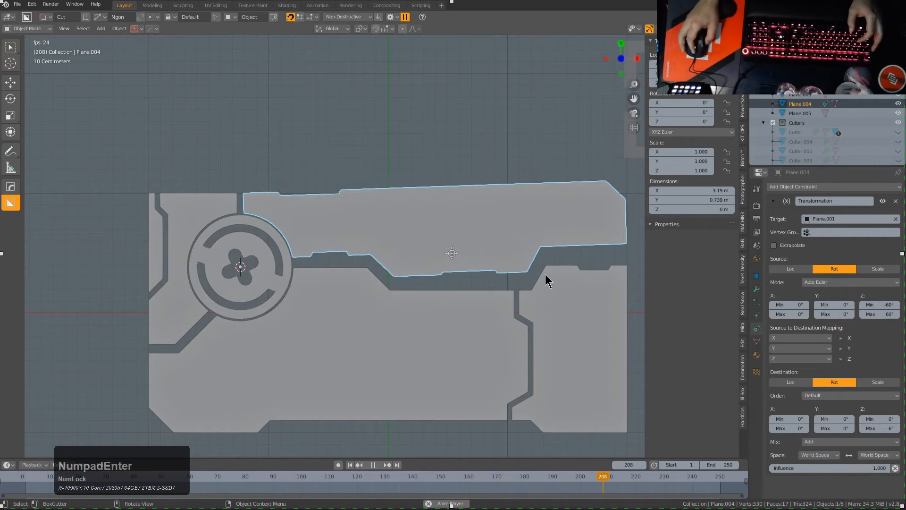
click(878, 428)
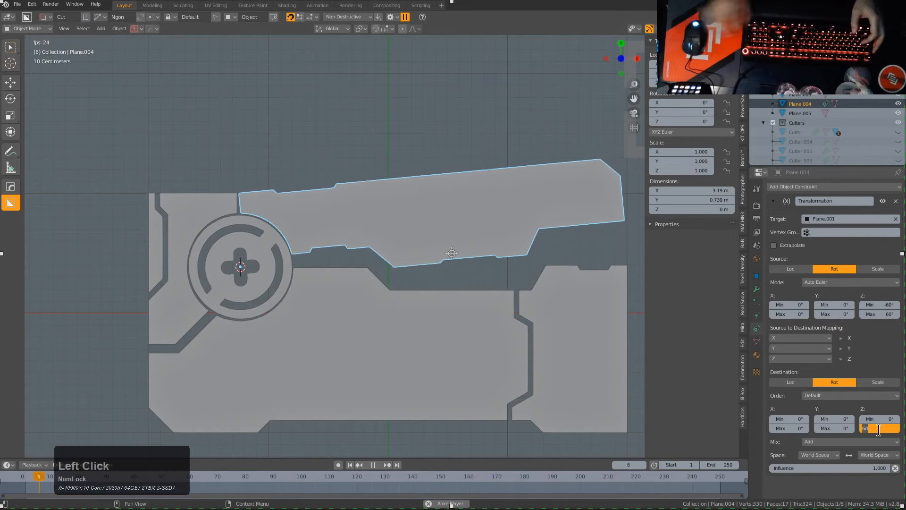
text(0)
key(KP_Enter)
scroll(879, 430, down, 1)
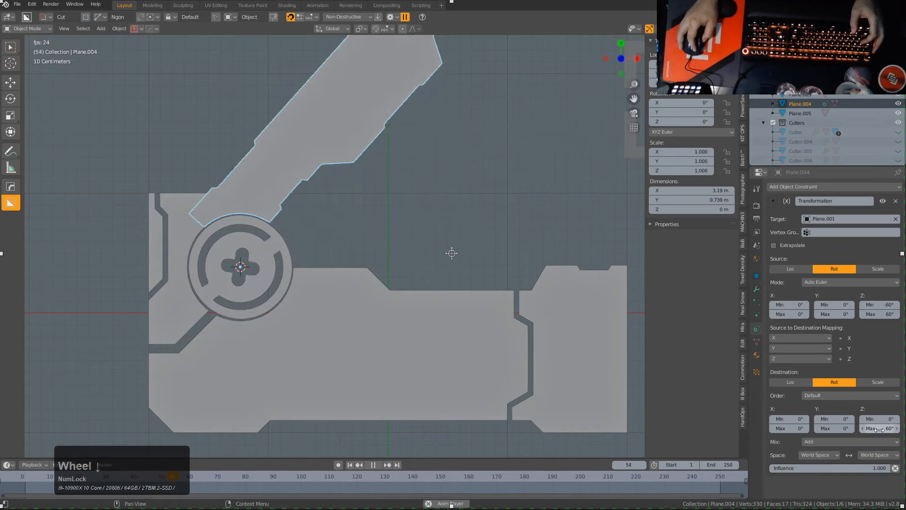
click(878, 428)
text(90)
key(KP_Enter)
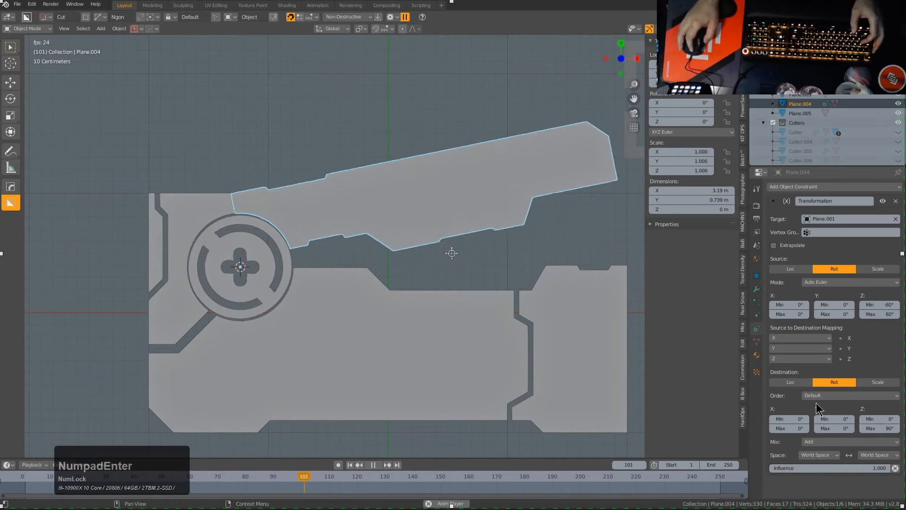
click(878, 429)
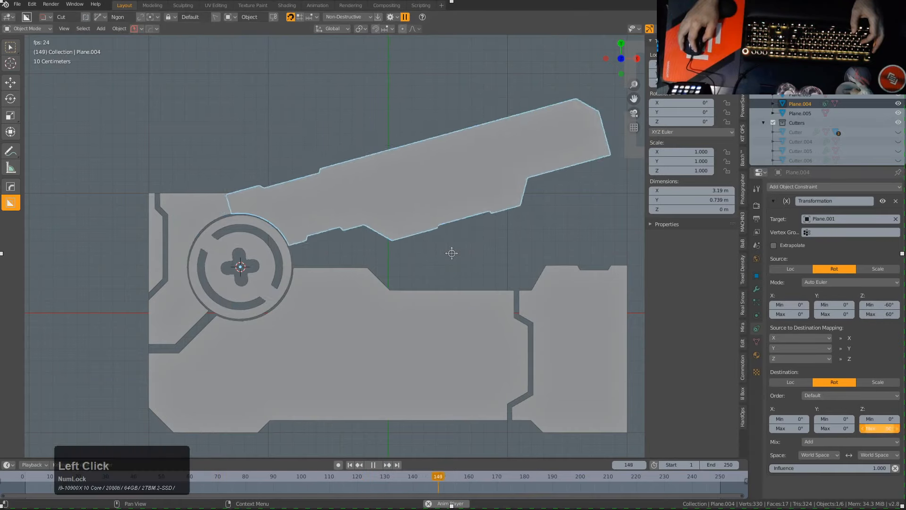
text(120)
key(KP_Enter)
scroll(565, 313, up, 1)
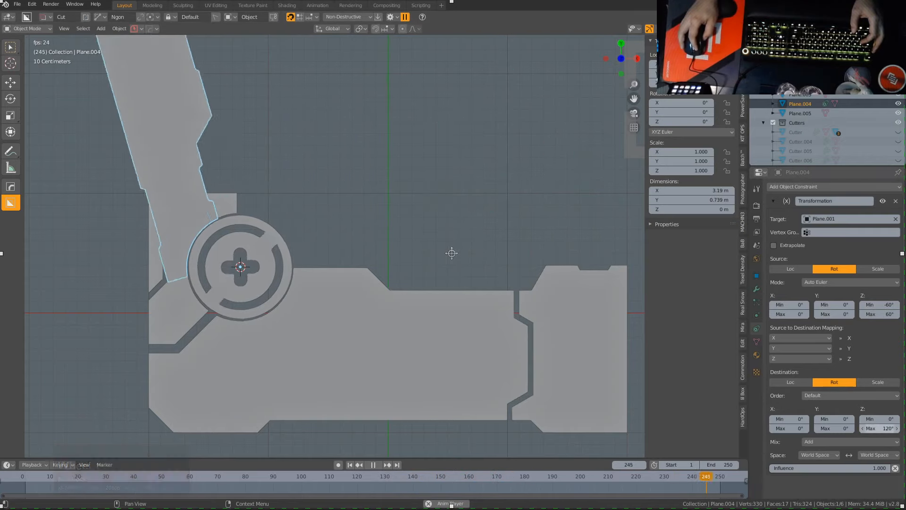
- Set the destination Z rotation maximum to 360°, fine-tune it to 370° and check the panel's motion in playback
click(878, 428)
text(360)
key(KP_Enter)
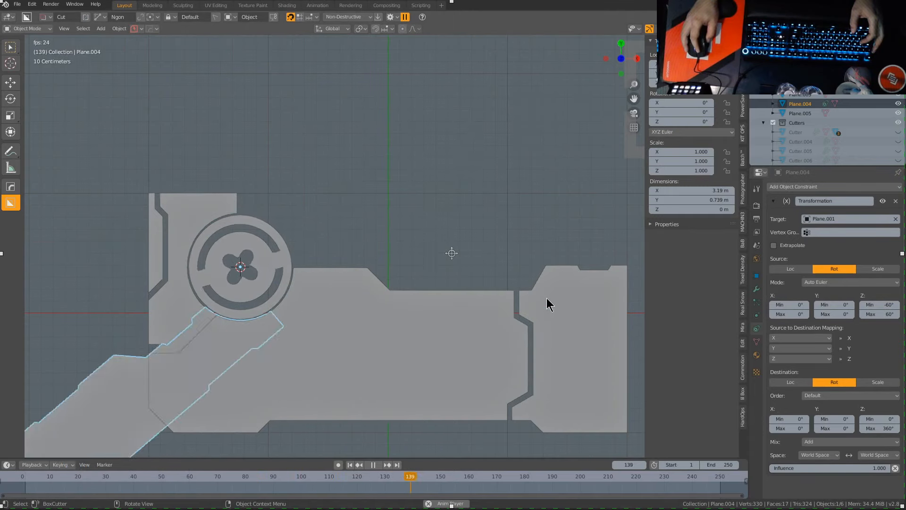
key(shift+space)
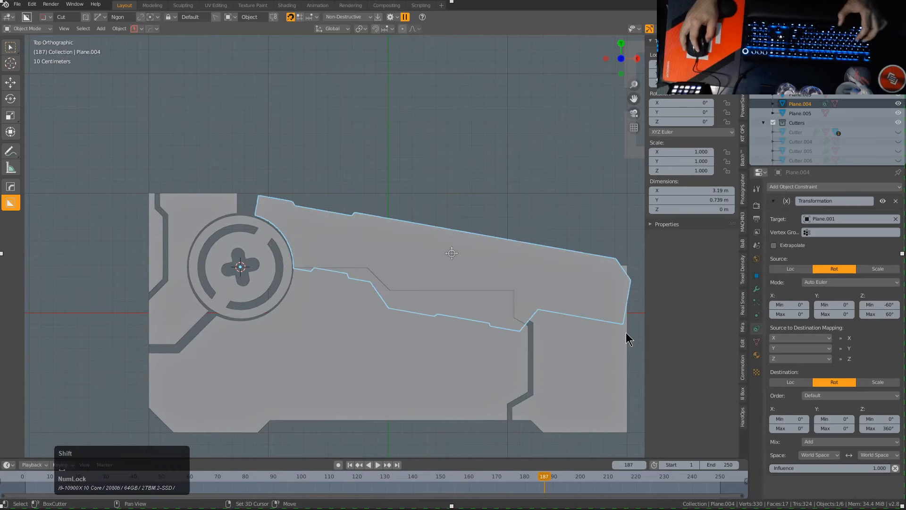
shift+drag(878, 428, 885, 428)
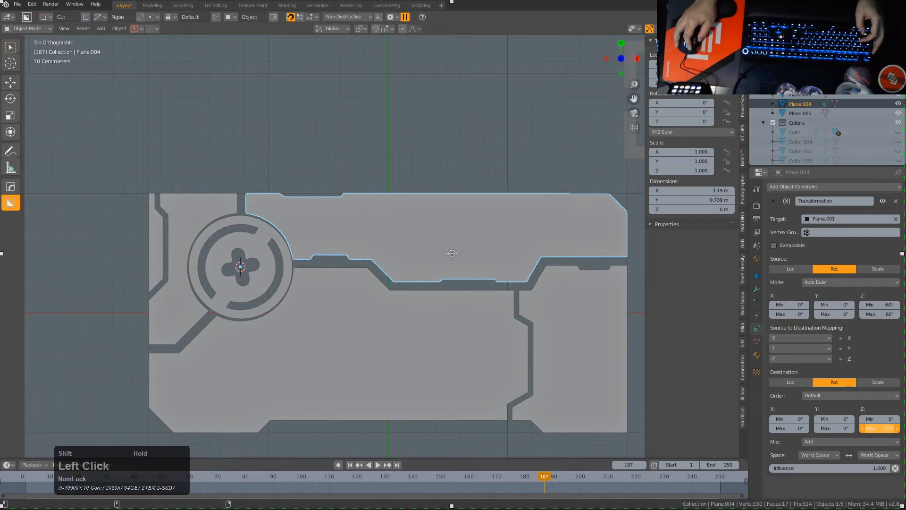
key(space)
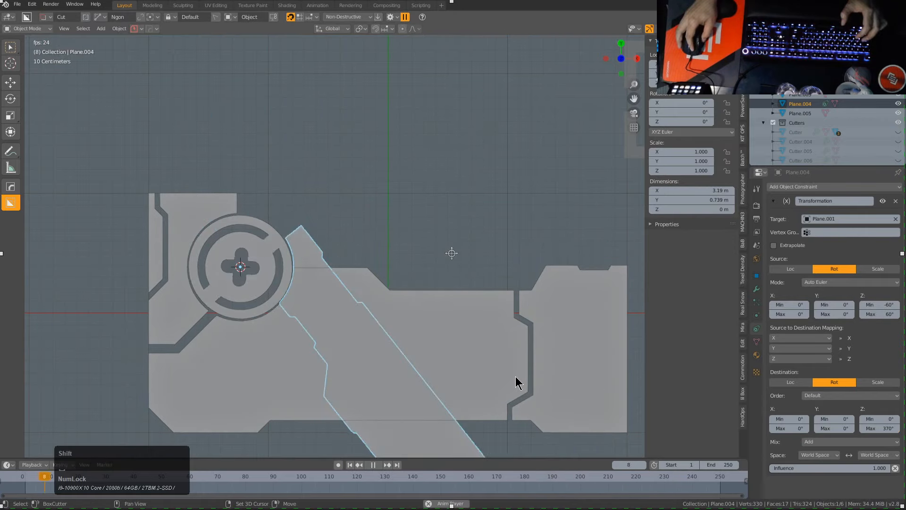
key(shift+space)
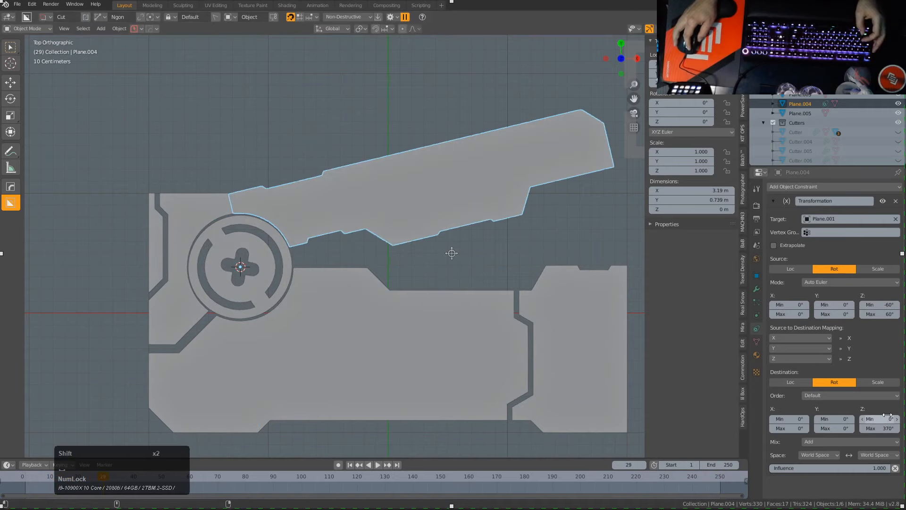
- Lower the destination Z rotation minimum to -12.4°, refine it to -9.05° and review the panel's motion in playback
drag(879, 419, 884, 419)
key(shift+space)
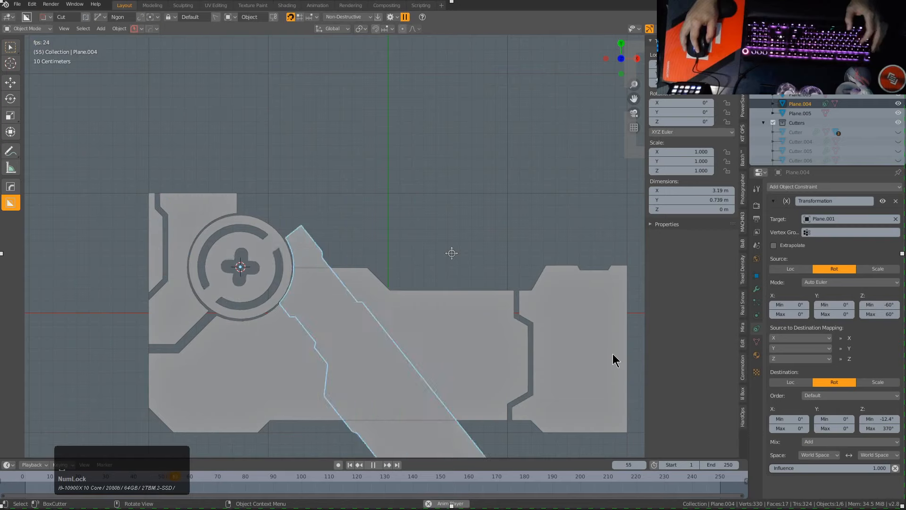
key(shift+space)
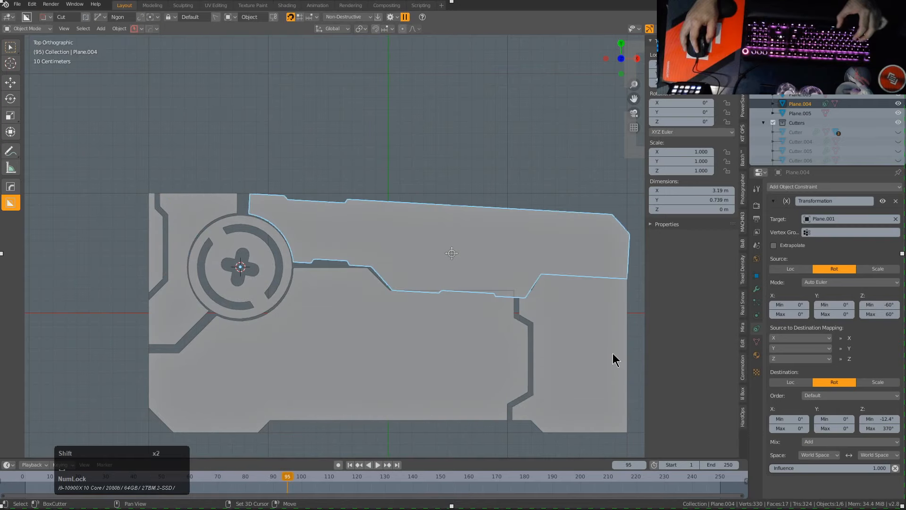
shift+drag(879, 418, 881, 418)
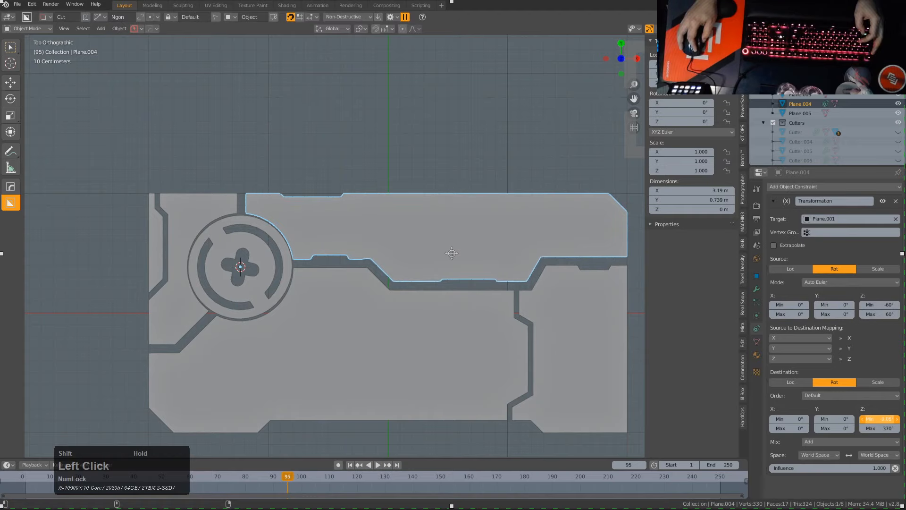
key(shift+space)
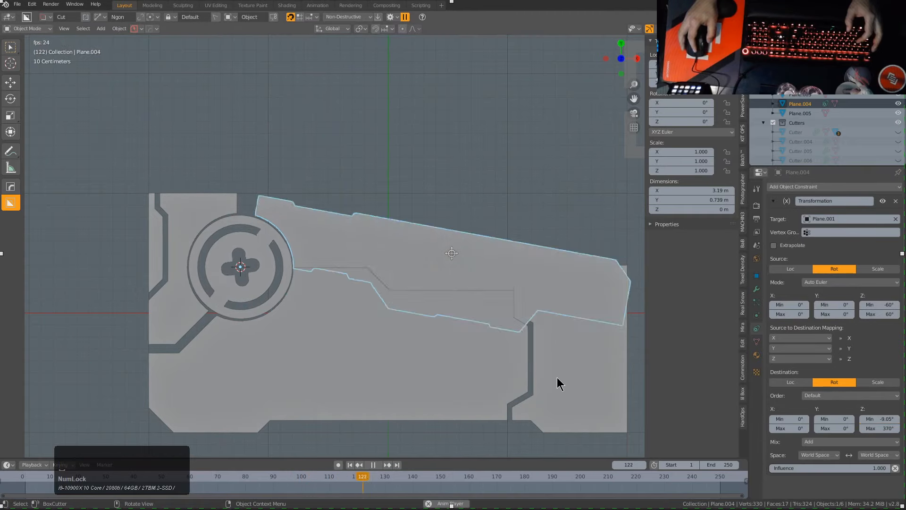
key(alt+a)
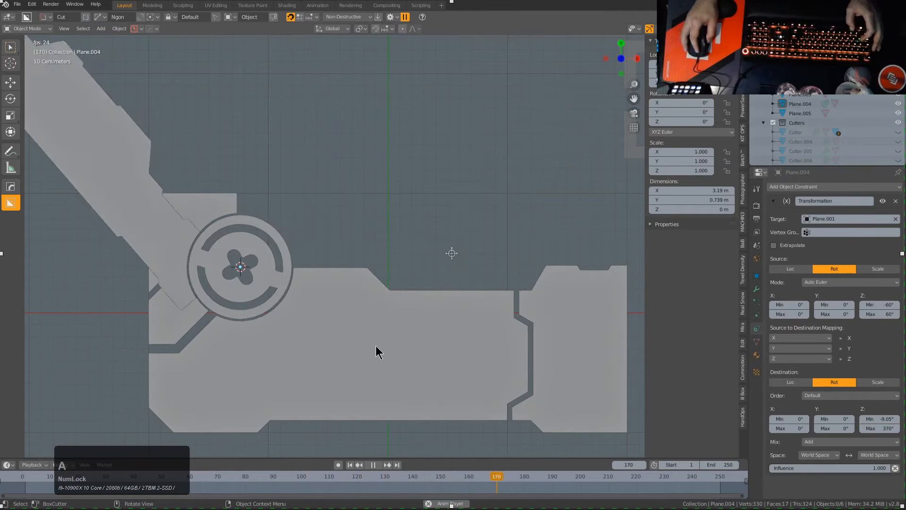
key(shift+space)
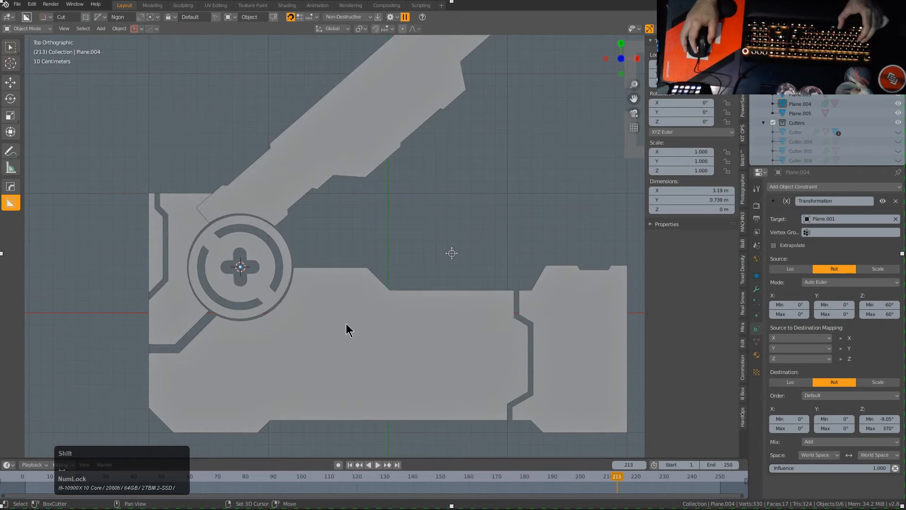
- Rewind to the first frame and copy the upper panel's Transformation constraint to the large lower panel
click(352, 329)
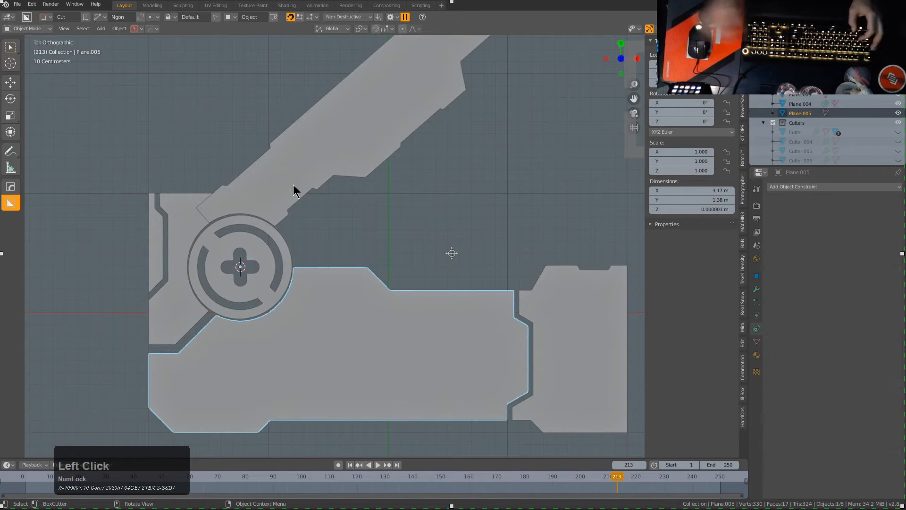
key(shift+Left)
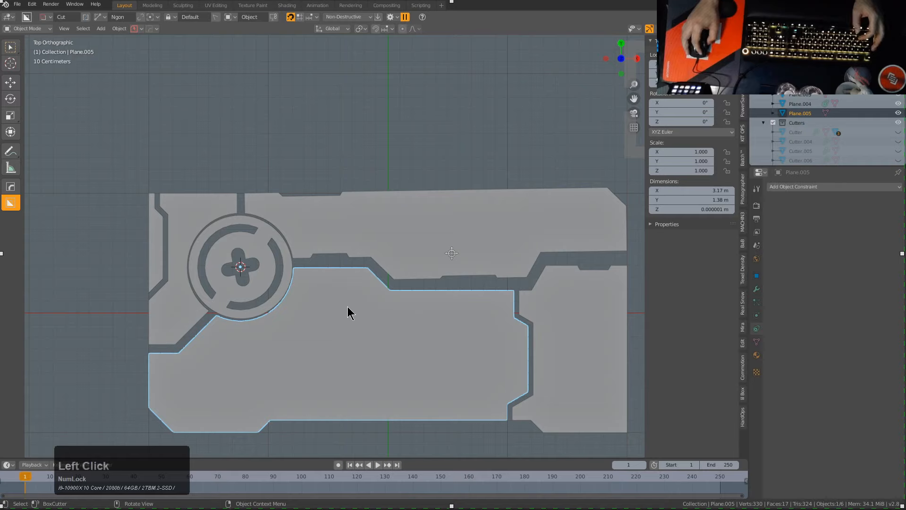
shift+click(341, 202)
key(F3)
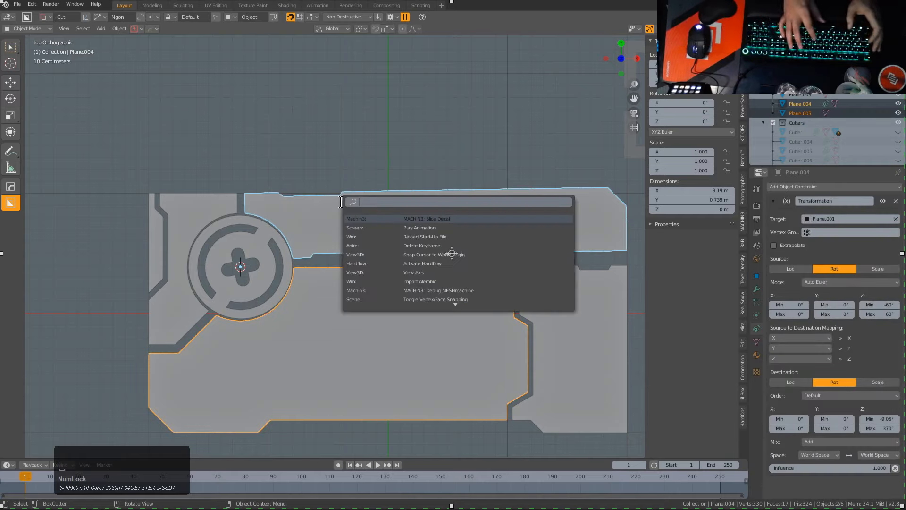
text(copy c)
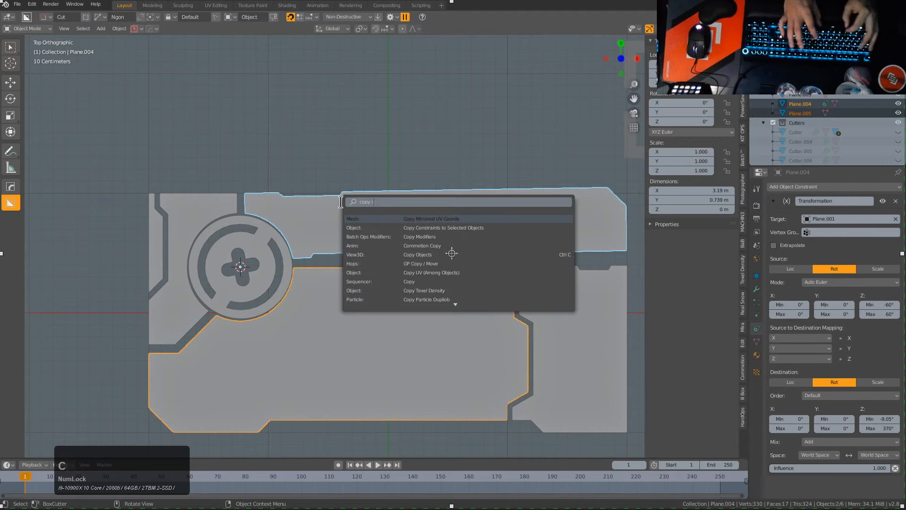
text(ons)
key(Return)
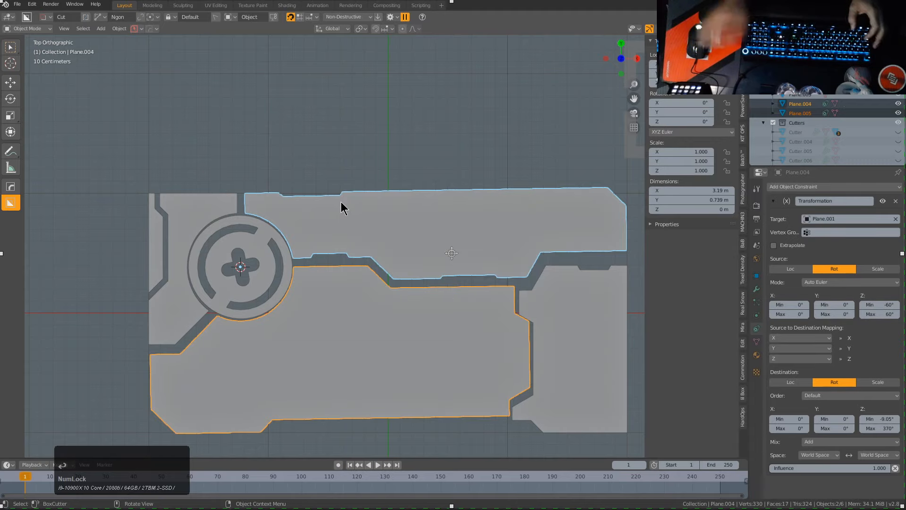
key(space)
key(Escape)
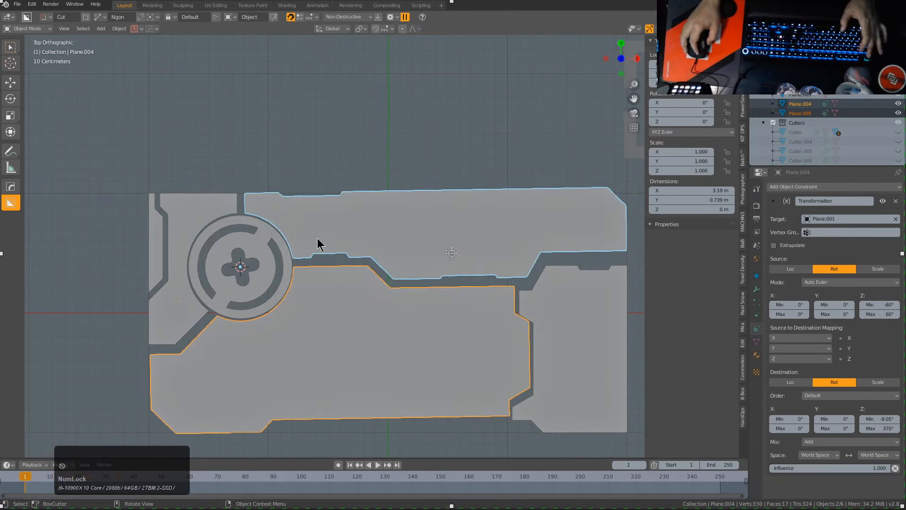
- Reverse the lower panel's destination Z rotation range to a minimum of 370° and maximum of -9.05°, and review it in playback
click(315, 335)
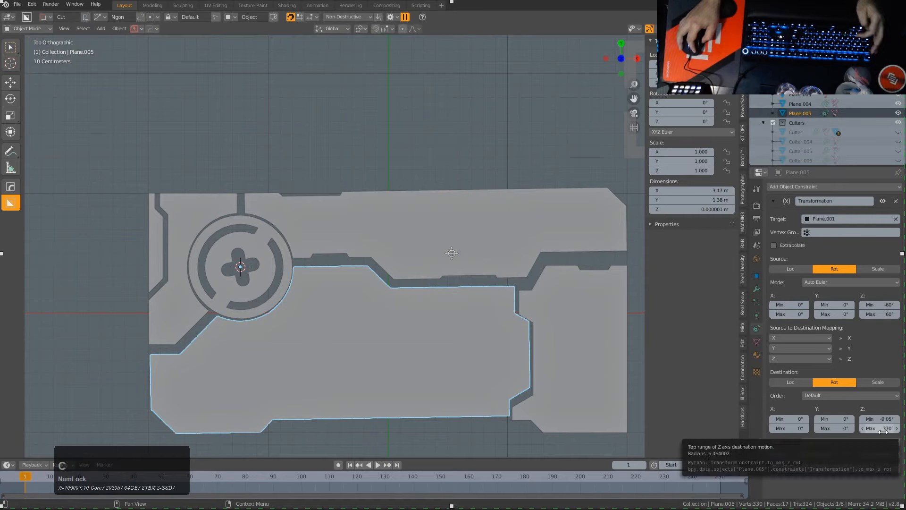
text(370)
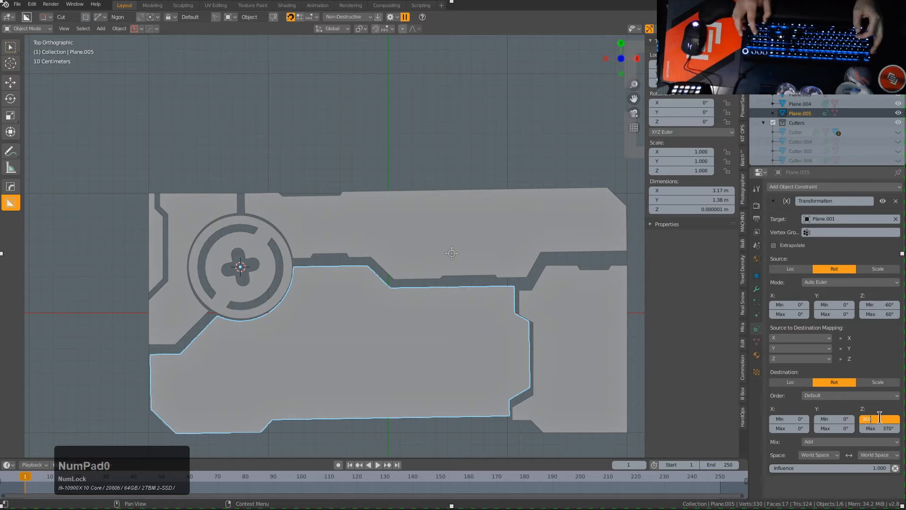
key(Return)
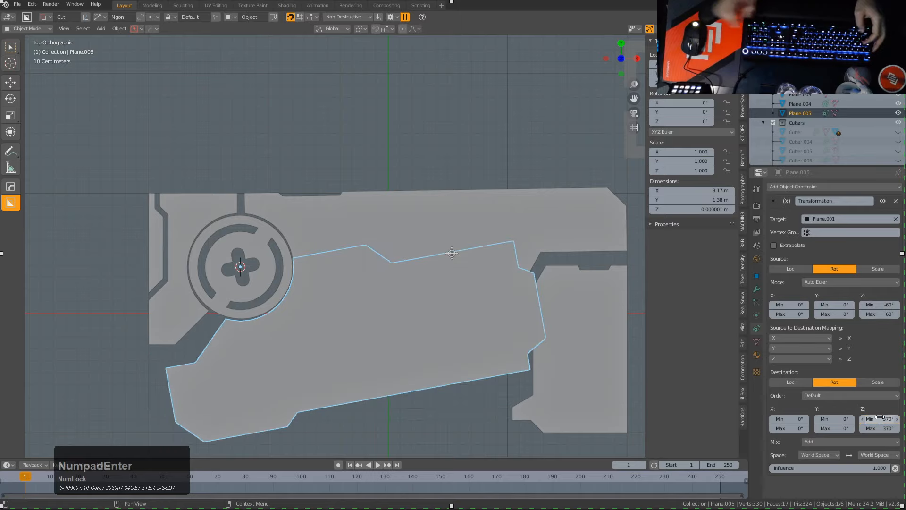
text(-9.05°)
key(space)
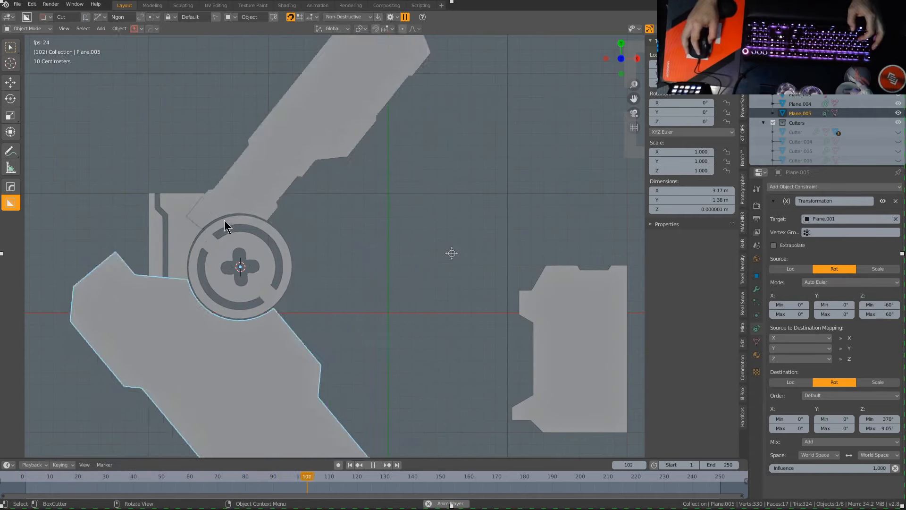
click(546, 313)
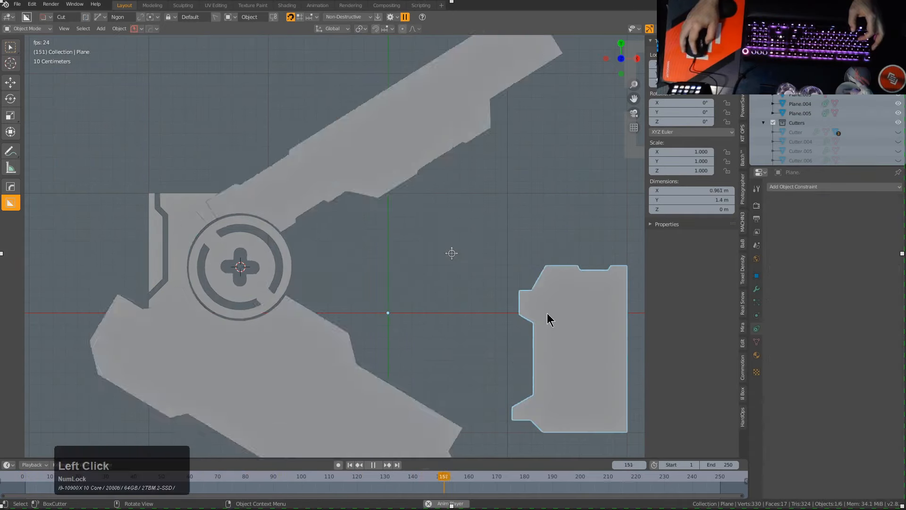
scroll(480, 264, down, 1)
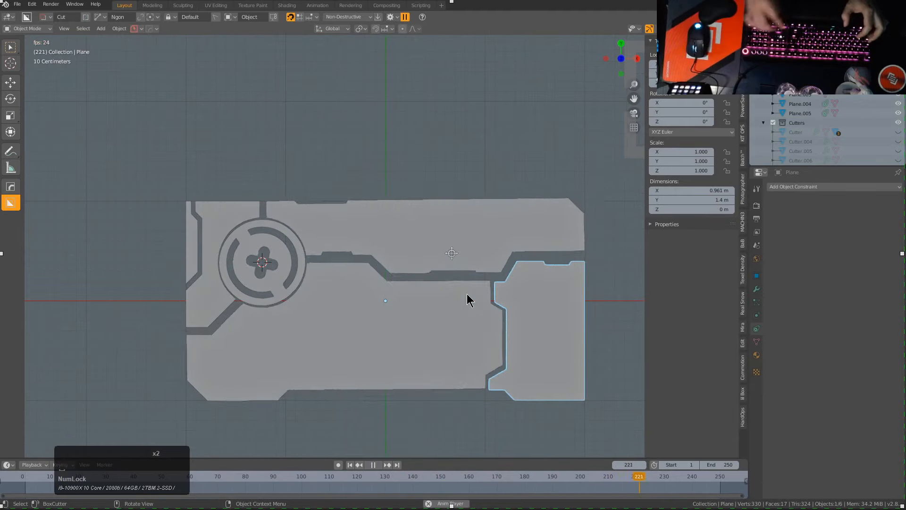
key(space)
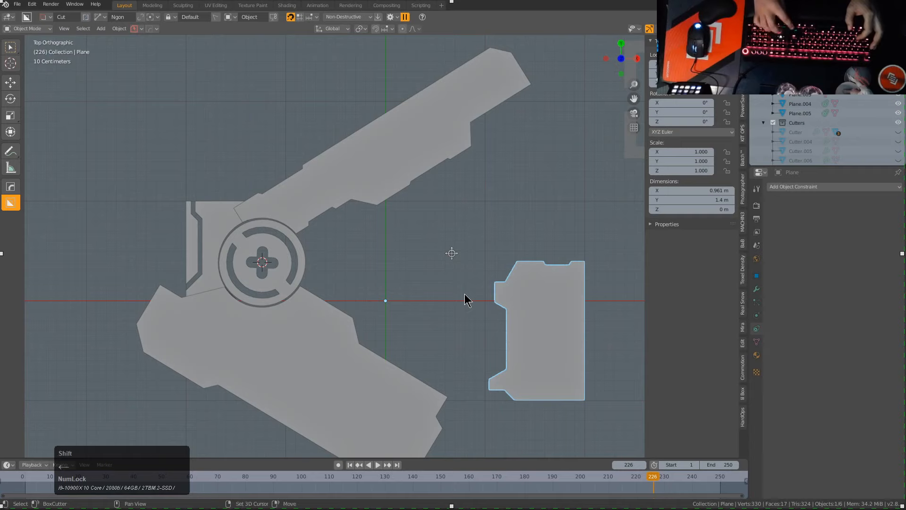
key(shift+Left)
click(521, 305)
shift+click(389, 290)
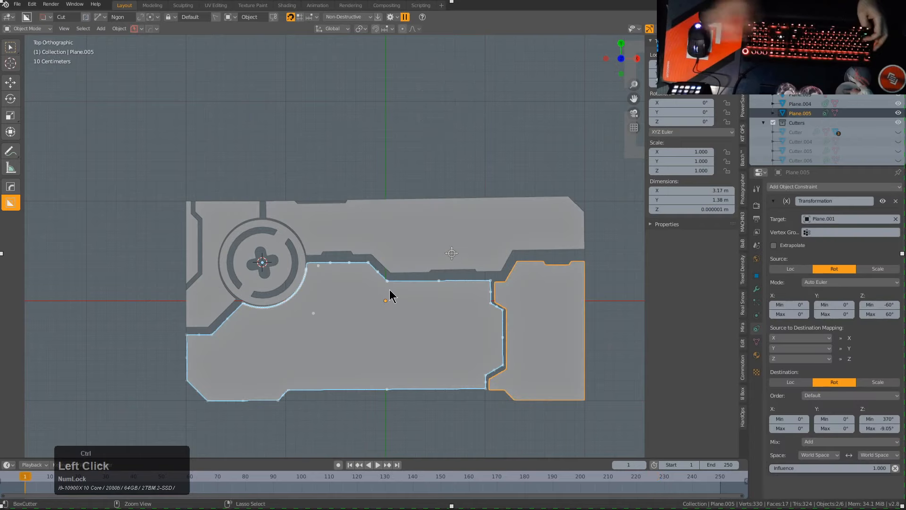
key(F3)
key(Return)
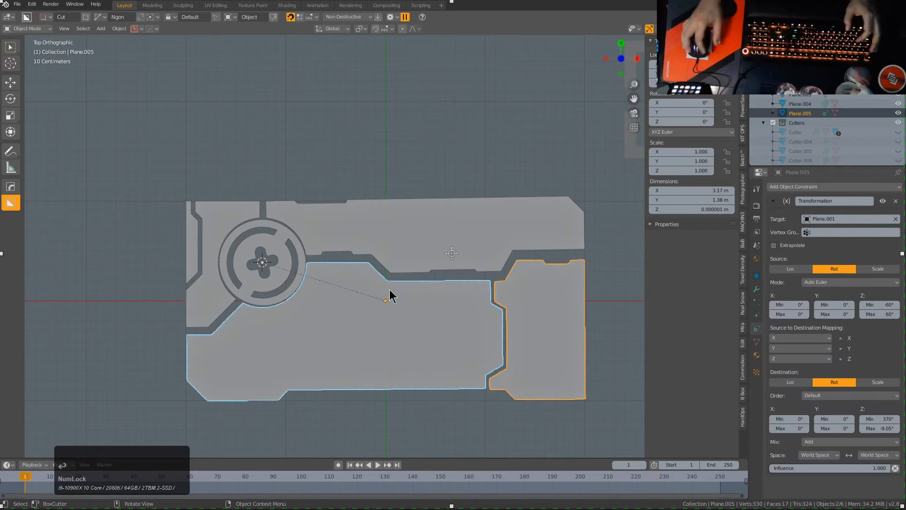
key(ctrl+z)
key(alt+a)
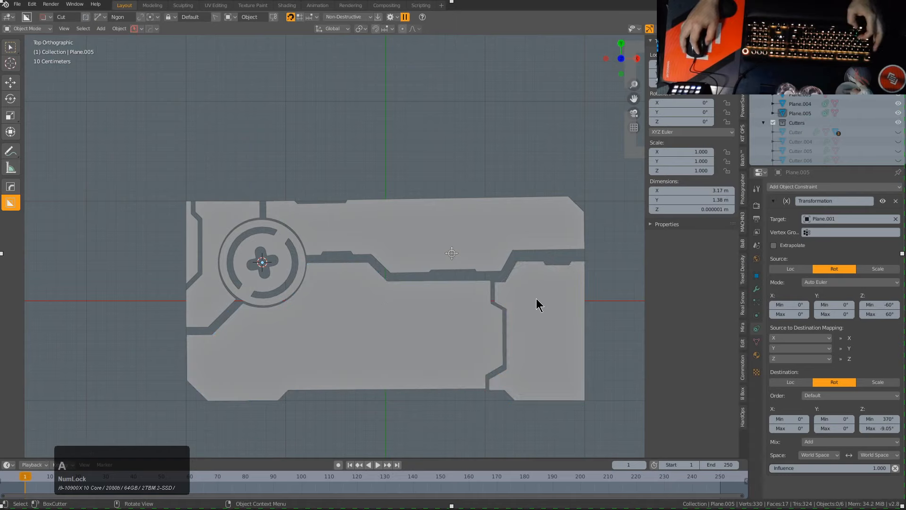
- Copy the large lower panel's constraint to the small panel beside it and check its motion in playback
click(536, 299)
shift+click(457, 303)
key(F3)
click(483, 317)
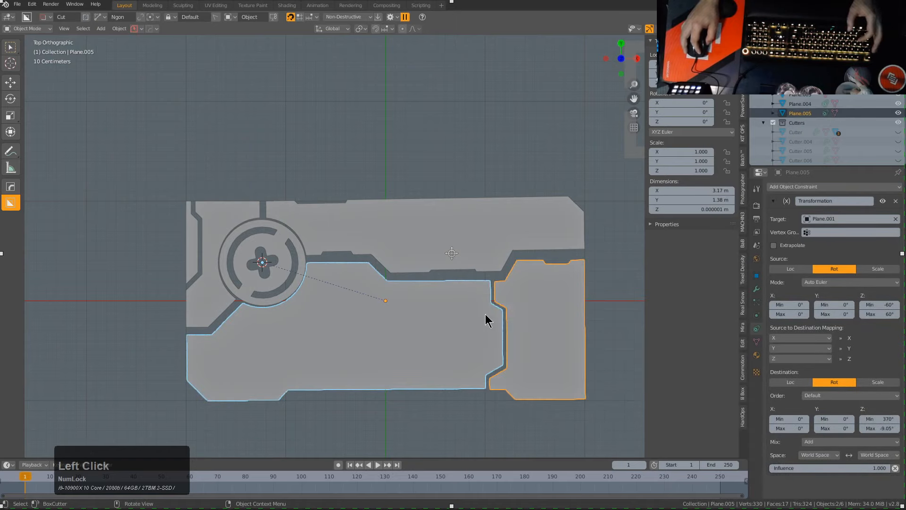
click(514, 311)
key(space)
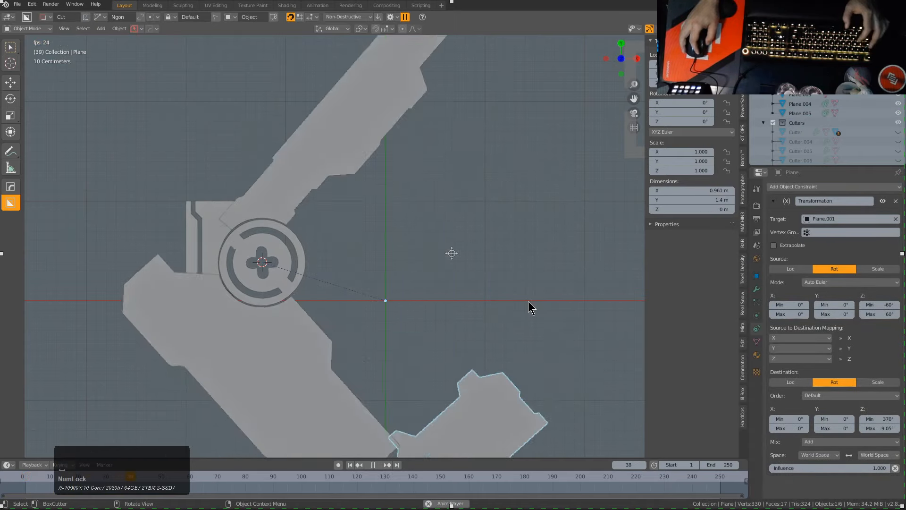
key(Escape)
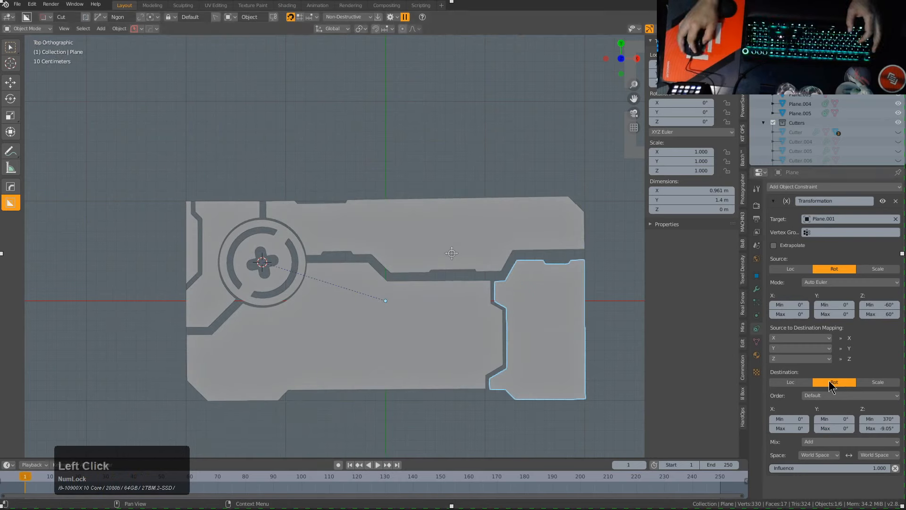
- Switch the small panel's constraint destination to location, map source Z to destination X, and set the X maximum to 30 m
click(792, 383)
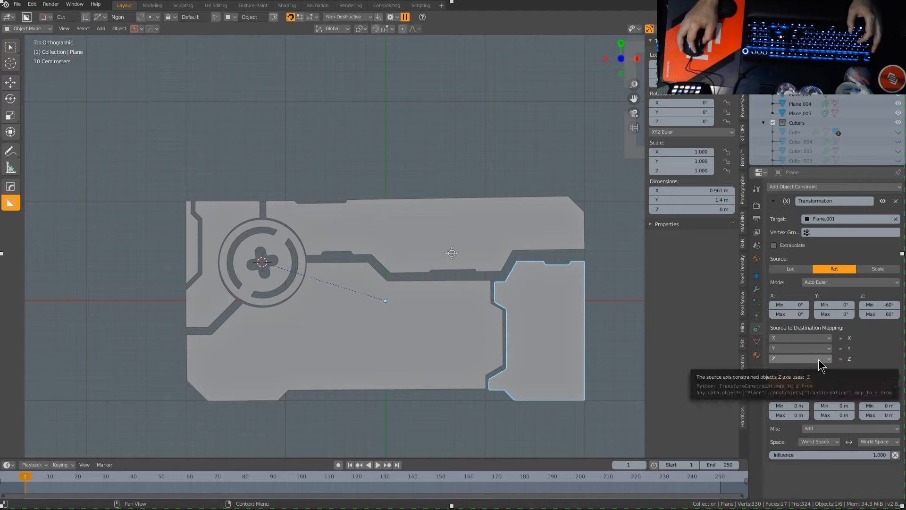
click(818, 338)
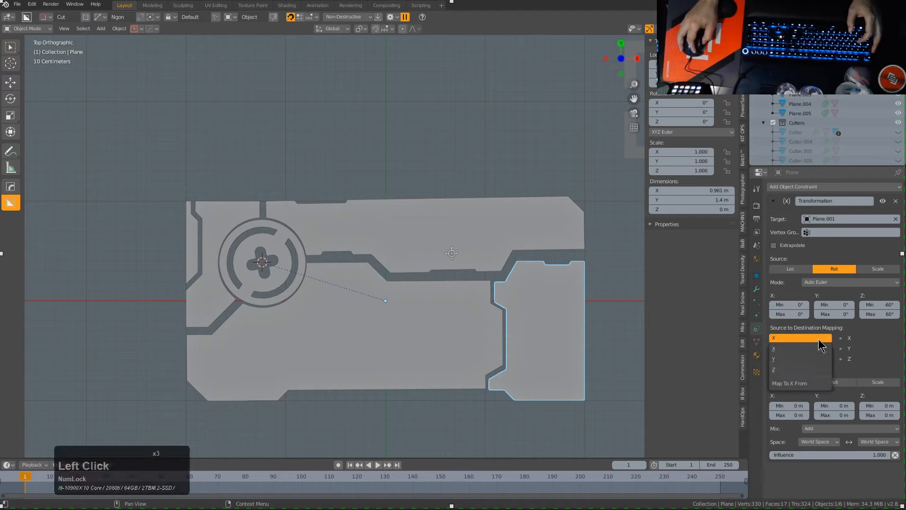
click(797, 369)
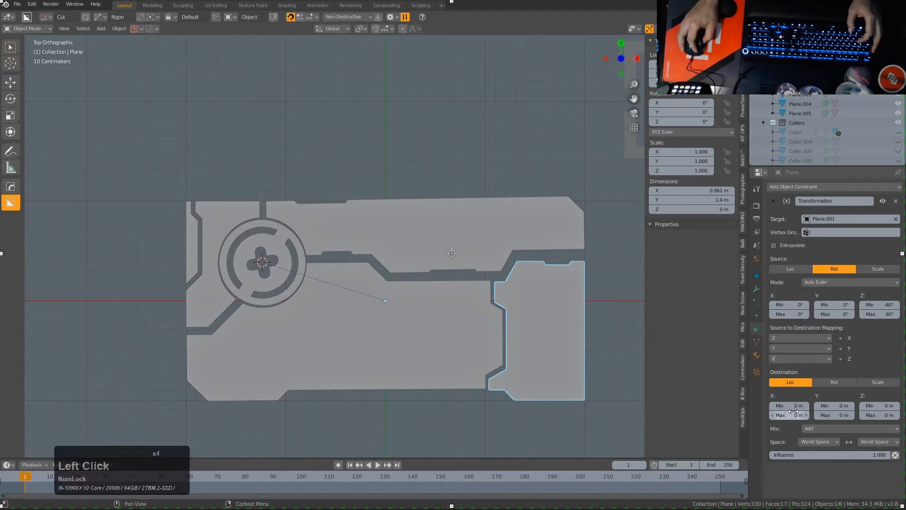
text(30)
key(KP_Enter)
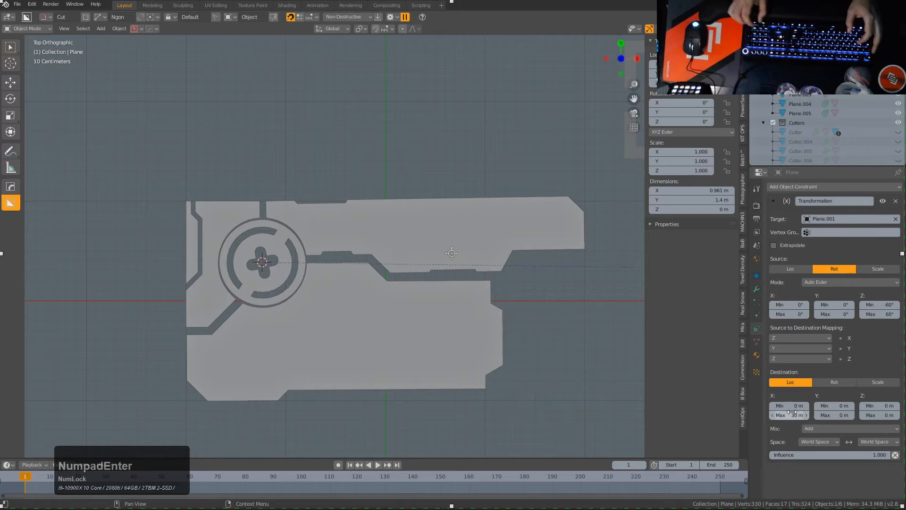
- Review the small panel's slide in playback and reduce its destination X maximum to 1.77 m
scroll(551, 347, down, 2)
key(space)
scroll(553, 345, down, 2)
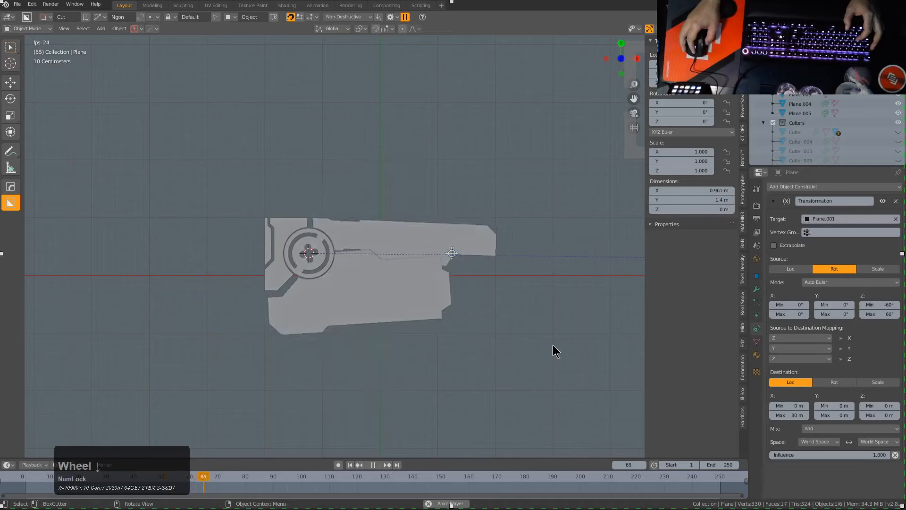
key(space)
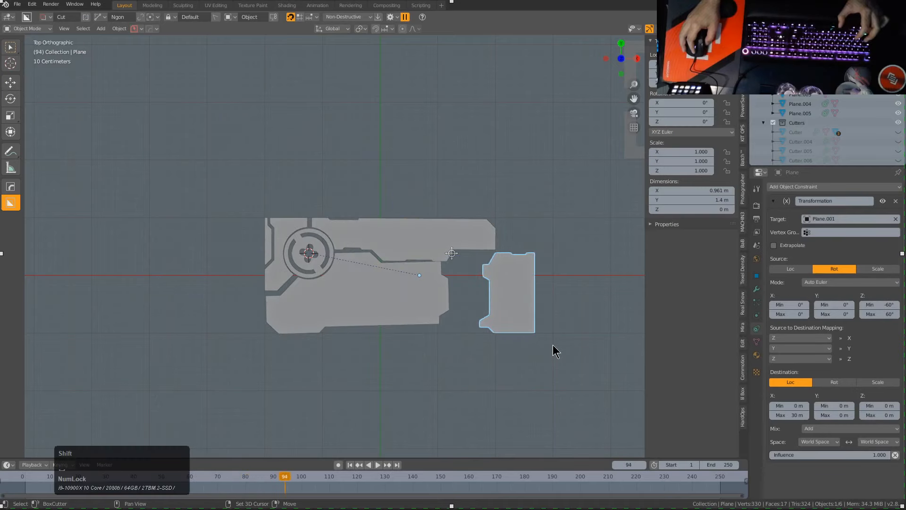
key(shift+space)
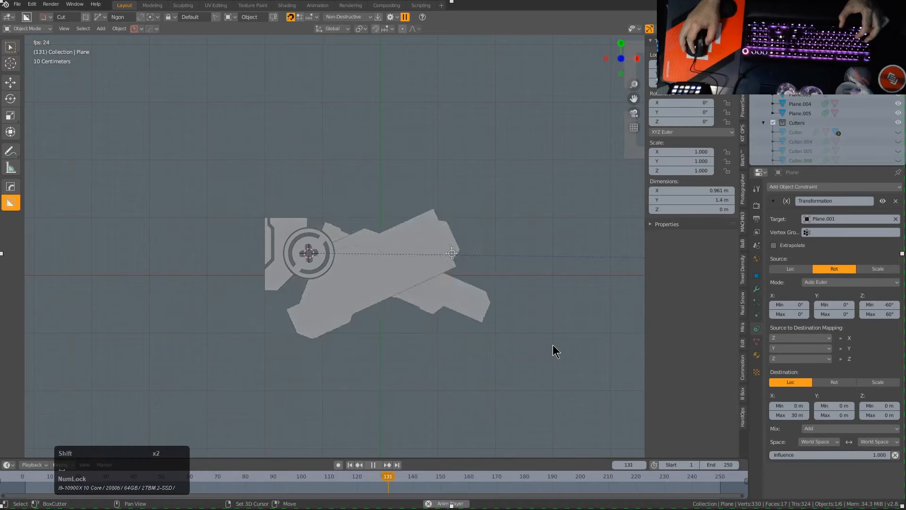
key(shift)
key(shift)
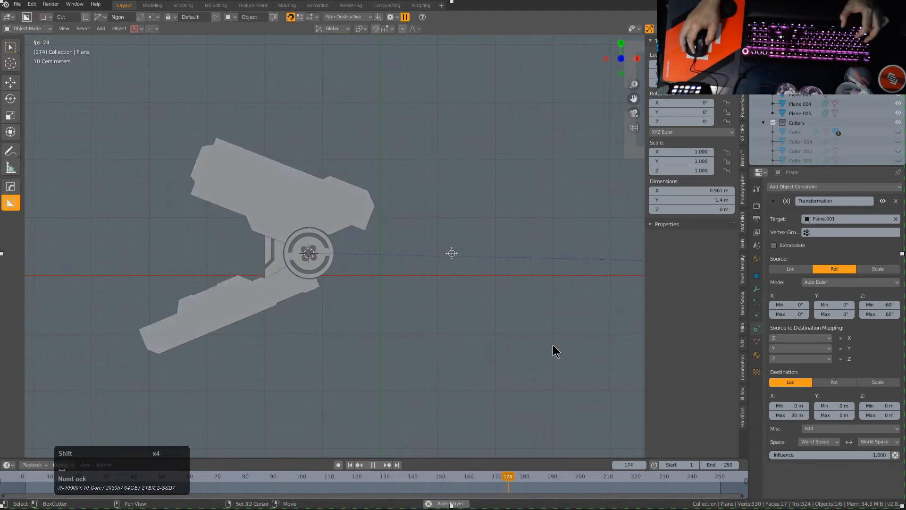
key(shift+space)
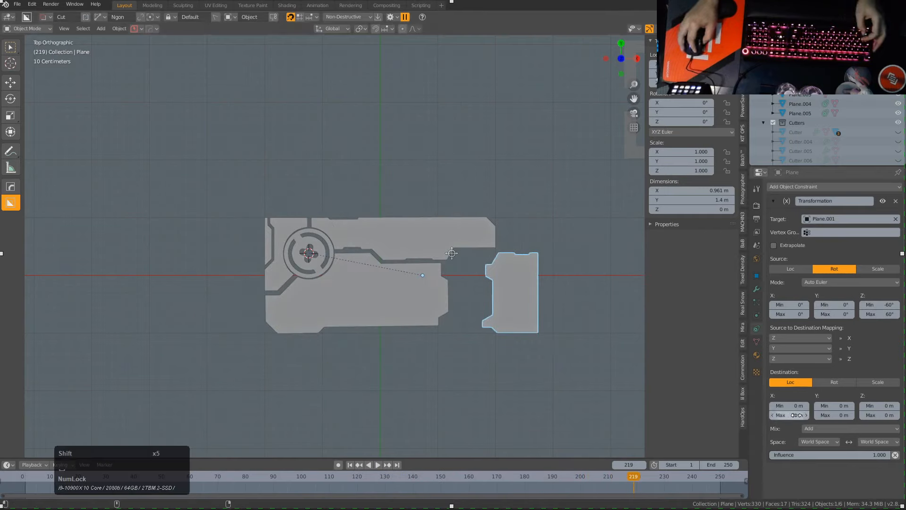
shift+drag(789, 414, 746, 415)
key(space)
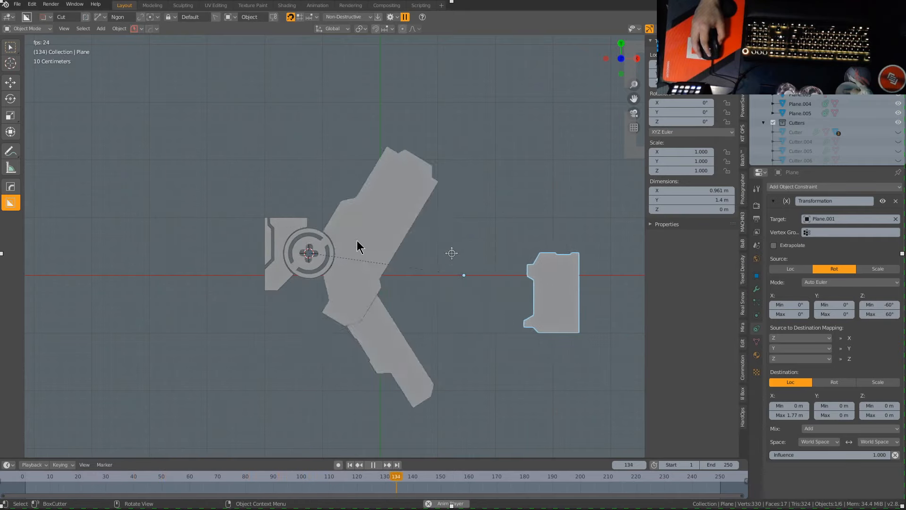
- Copy the sliding panel's constraint to the two small pieces on the far side of the disc
click(263, 236)
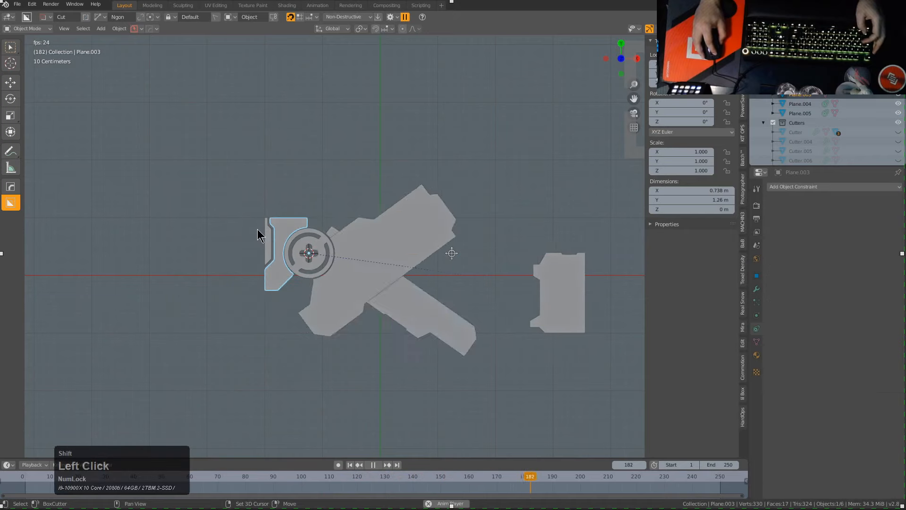
shift+click(265, 234)
shift+click(491, 295)
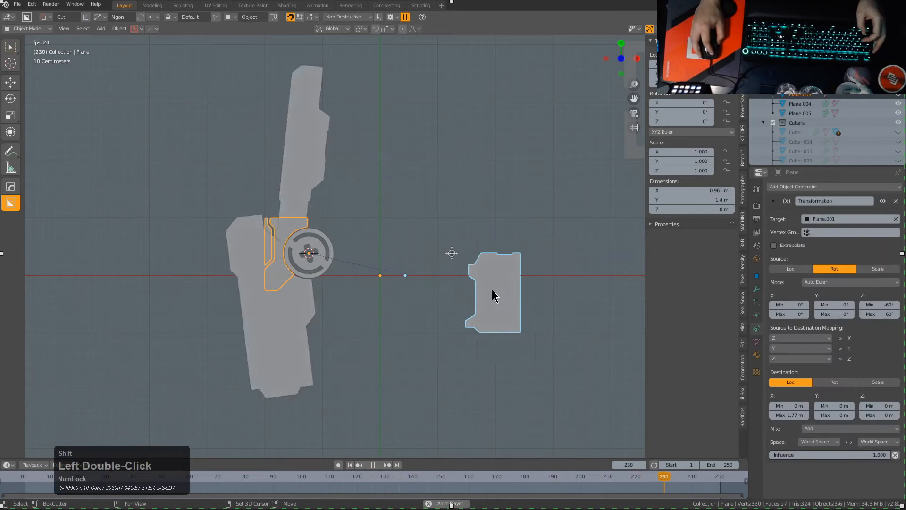
key(F3)
click(605, 313)
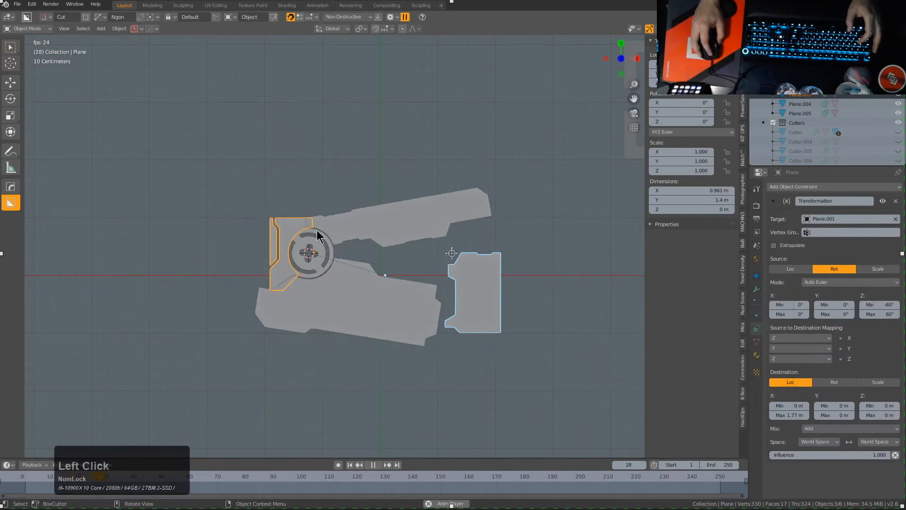
key(alt+a)
- Set the curved piece's destination X minimum to -1.77 m and maximum to 0 m, and check its slide in playback
scroll(331, 241, up, 2)
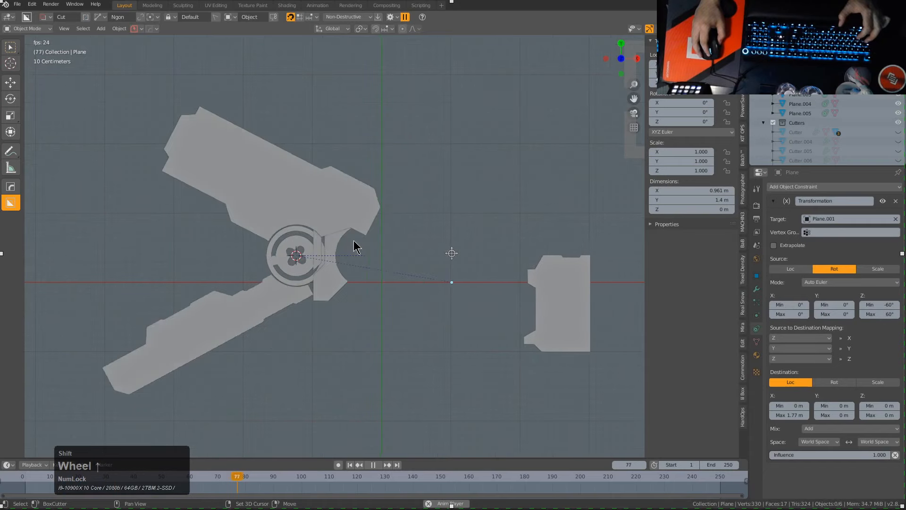
shift+scroll(355, 246, up, 1)
key(space)
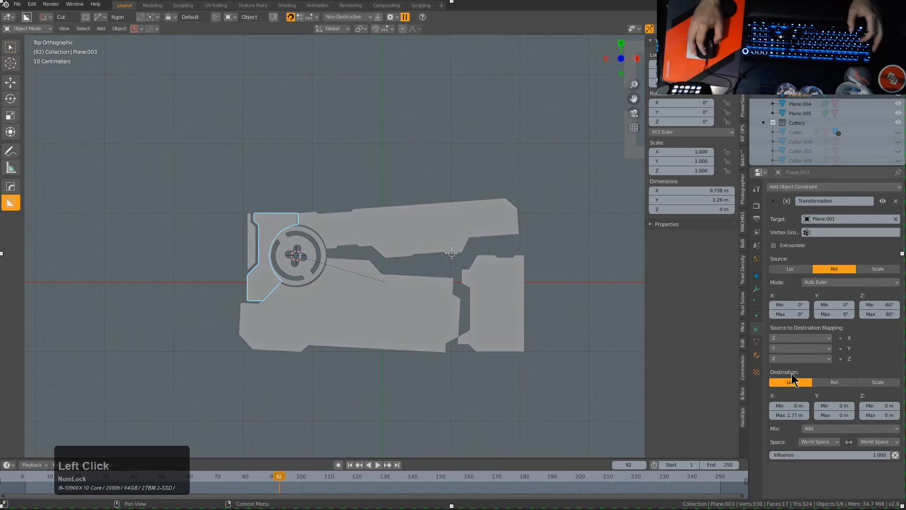
double_click(792, 415)
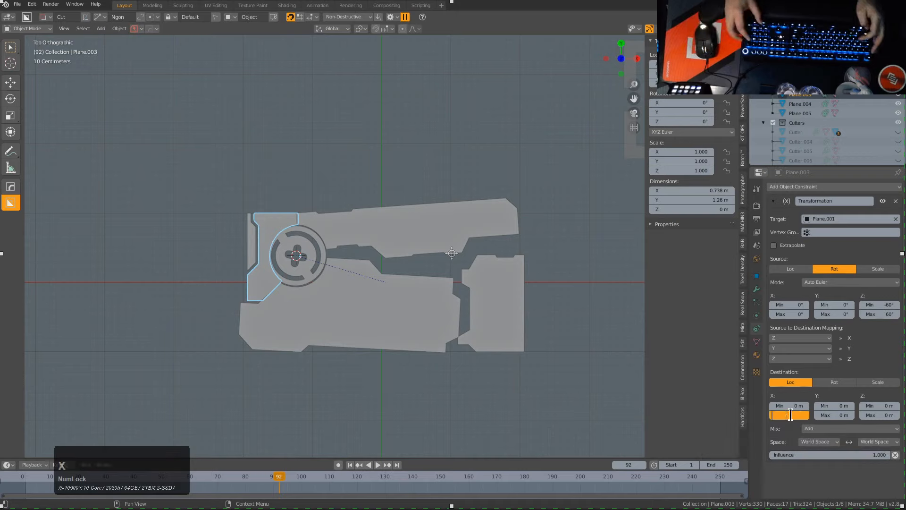
key(ctrl+v)
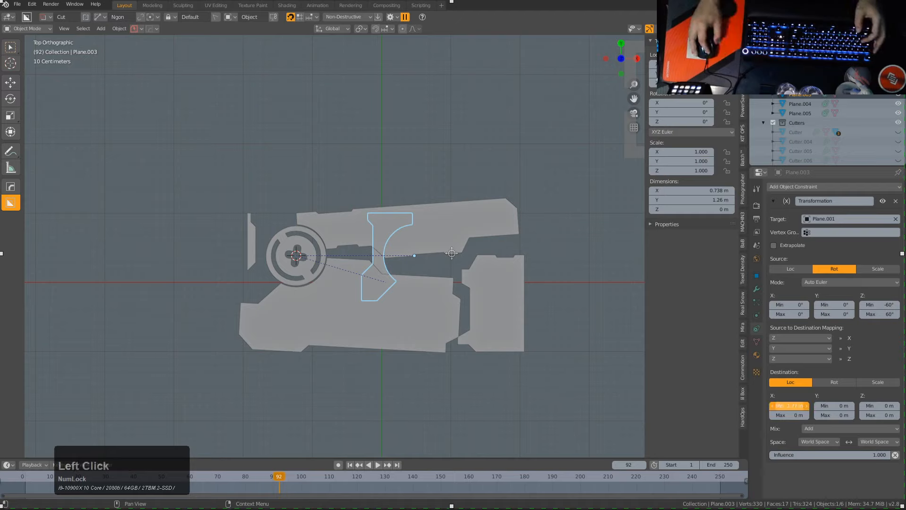
key(Home)
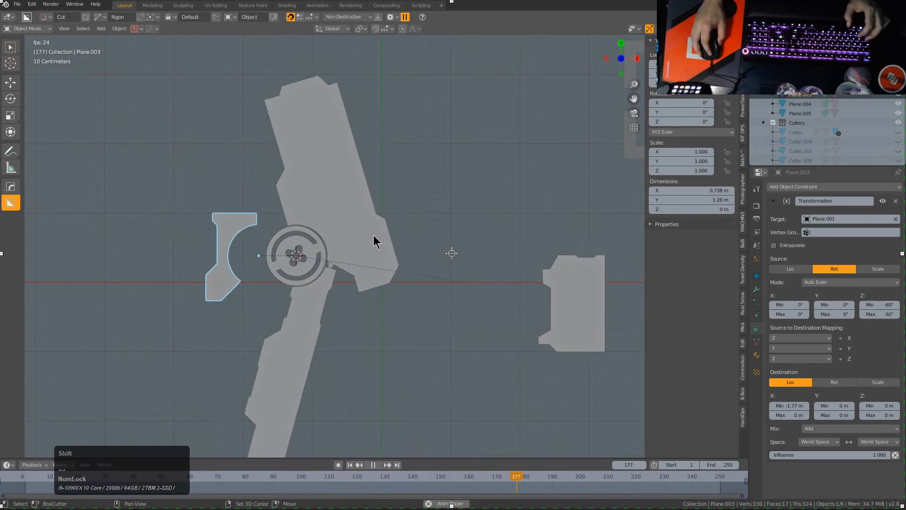
- Copy the curved piece's constraint to the narrow strip beside it and set the strip's destination X minimum to -5.07 m
key(shift+space)
click(362, 220)
shift+click(253, 216)
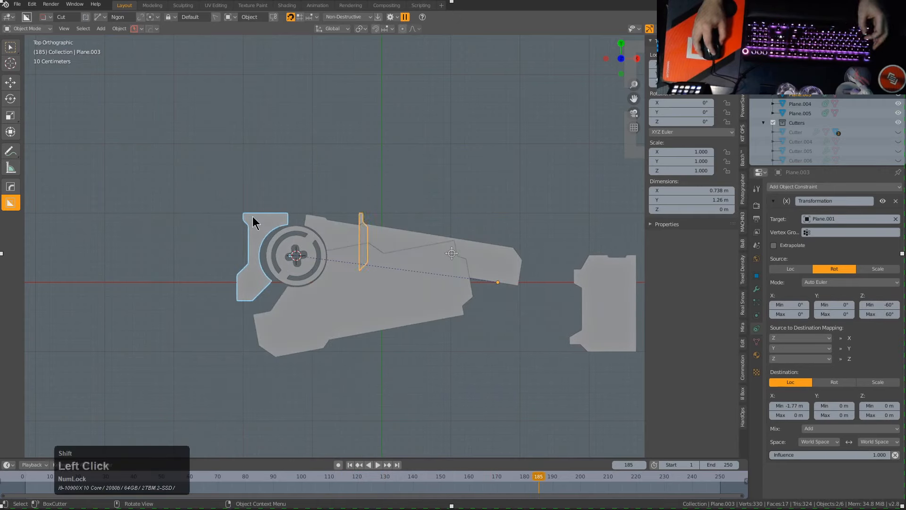
key(space)
click(281, 235)
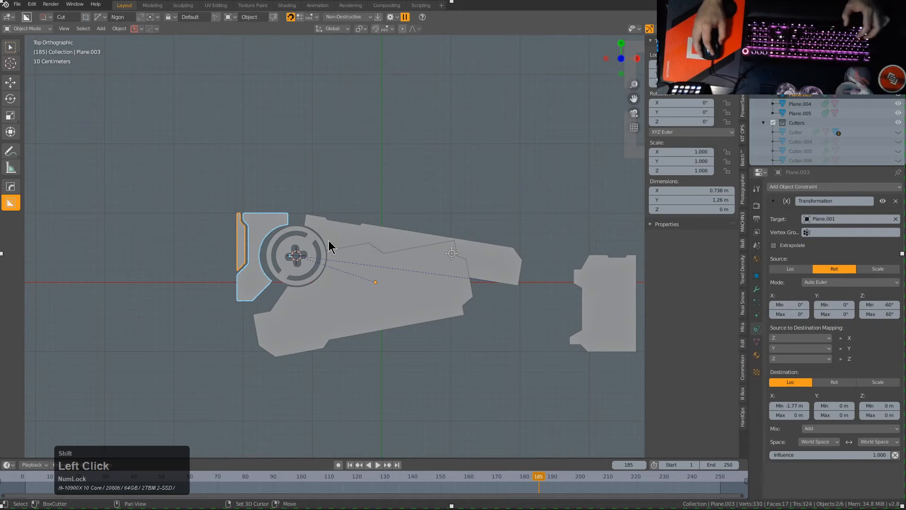
key(space)
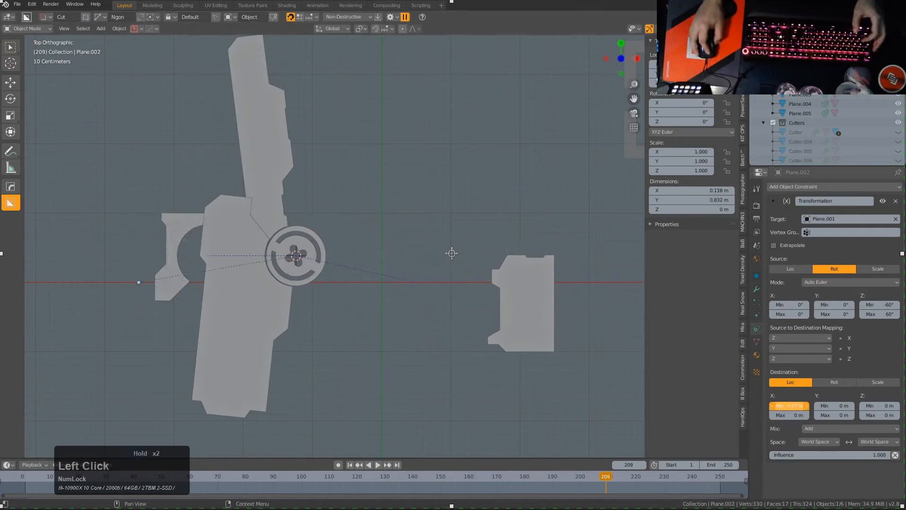
key(space)
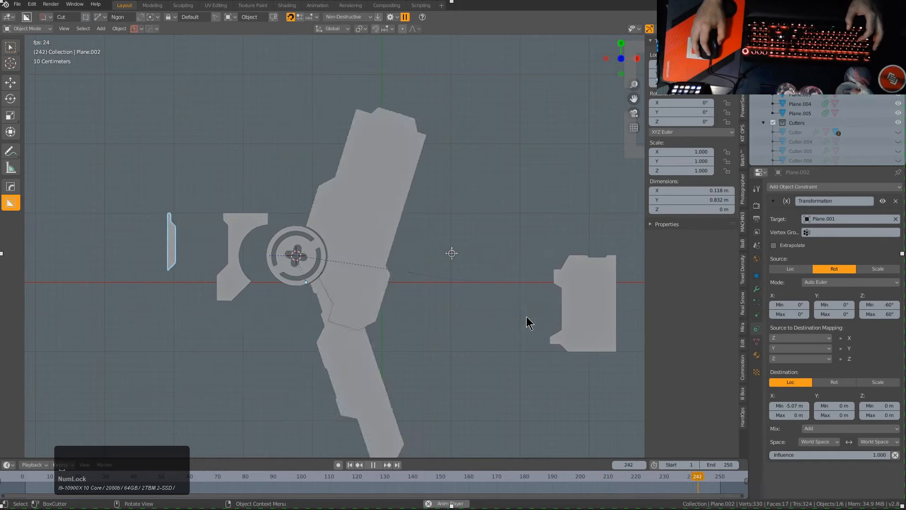
key(alt+a)
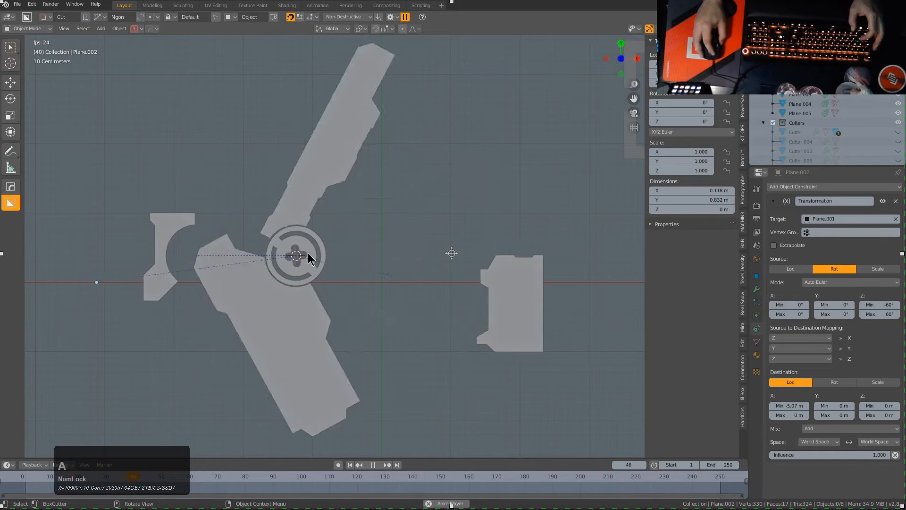
click(308, 257)
key(s)
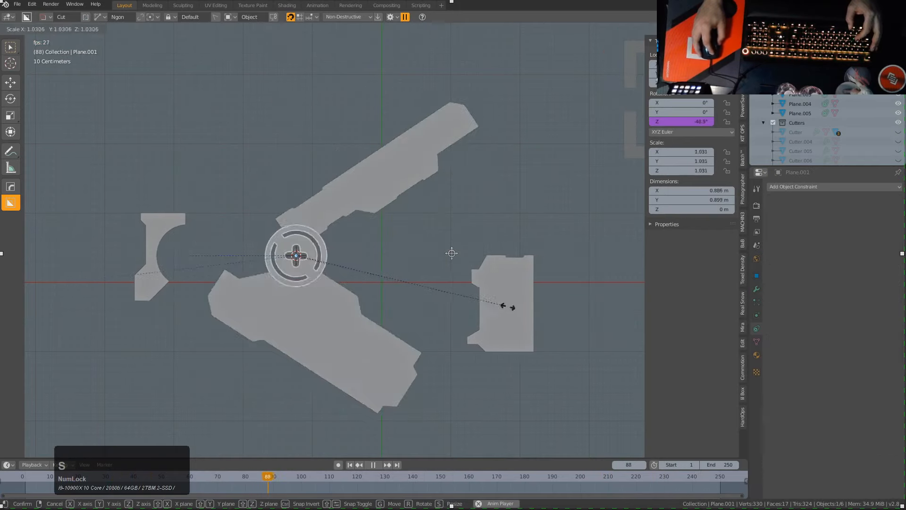
right_click(441, 286)
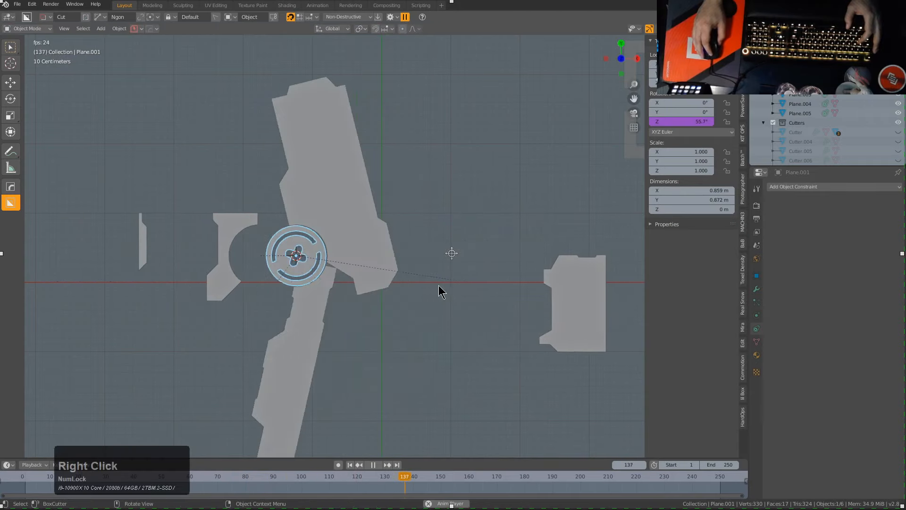
key(a)
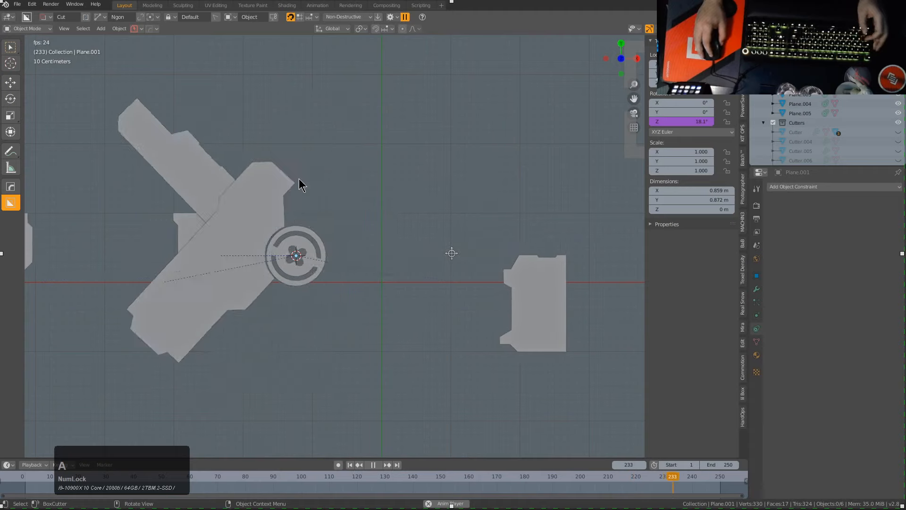
- Add a Sphere empty in the open space above the disc and reduce its display size
shift+middle_drag(333, 258, 337, 261)
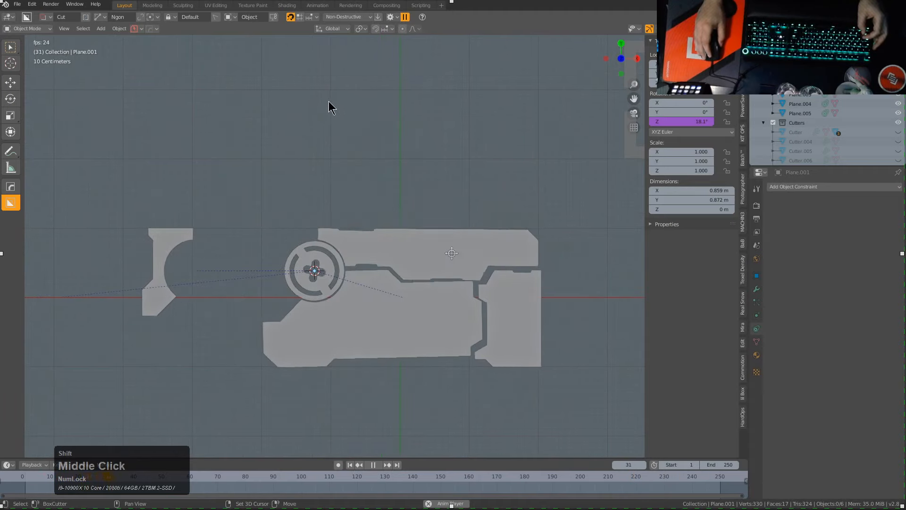
right_click(329, 101)
key(shift+a)
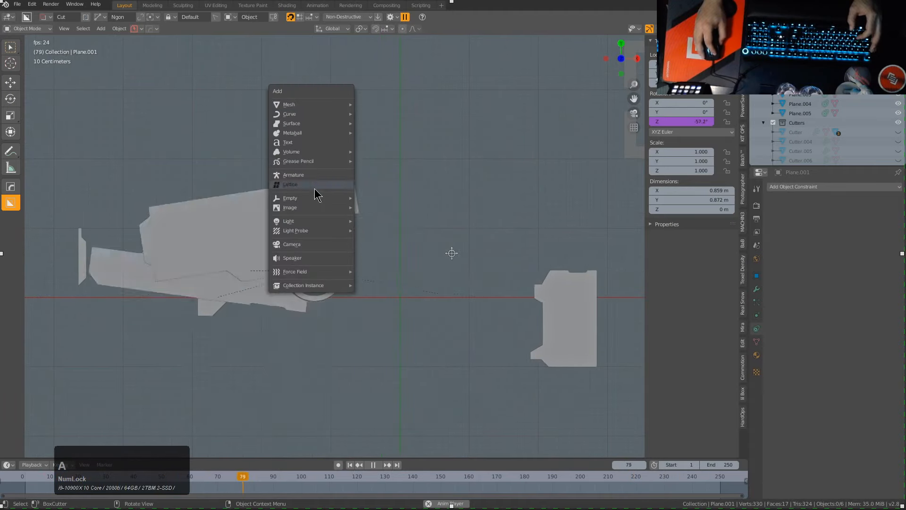
mouse_move(316, 202)
click(389, 248)
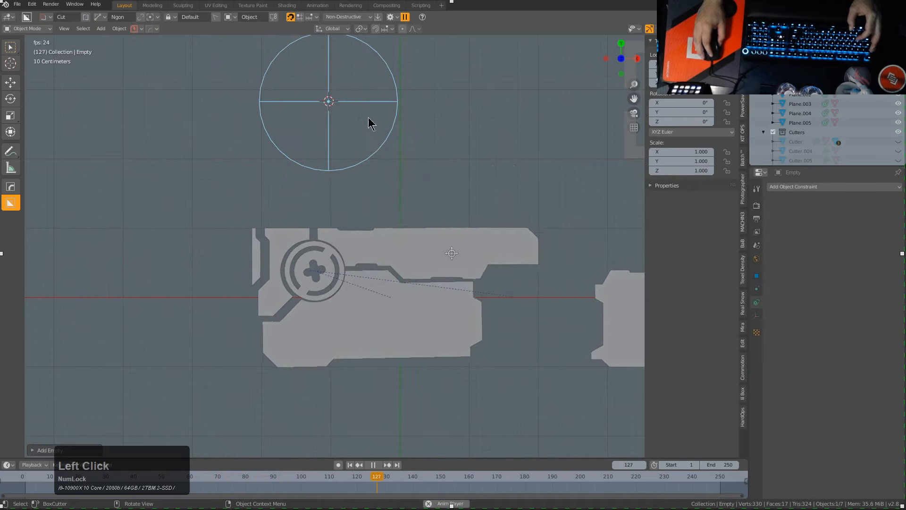
right_click(360, 110)
click(360, 106)
click(338, 105)
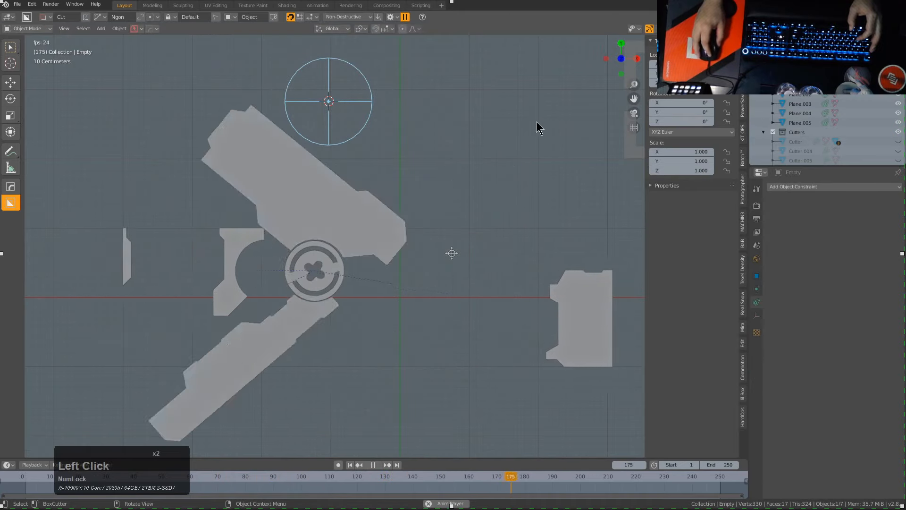
- Copy the disc's Z rotation as a new driver
click(321, 265)
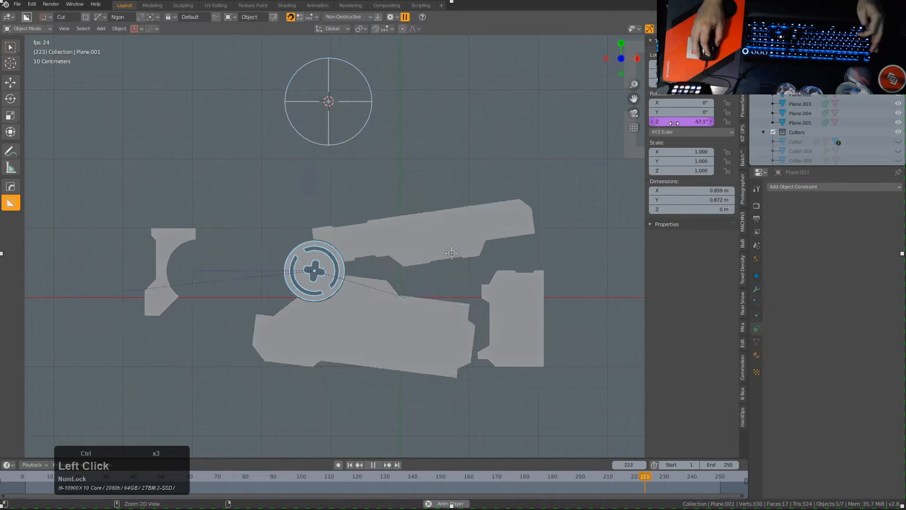
right_click(674, 124)
click(656, 143)
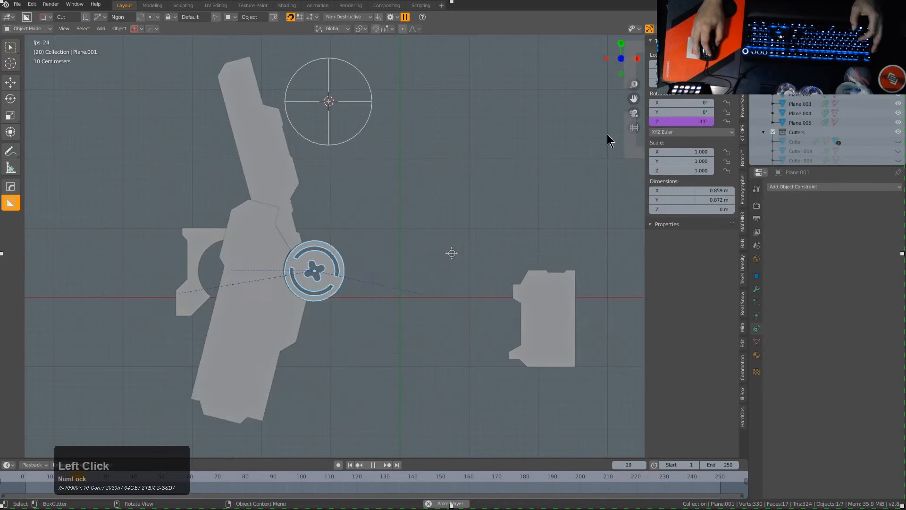
- Try the copied driver on the empty's X, Y and Z rotation, and delete those rotation drivers
click(368, 104)
right_click(675, 131)
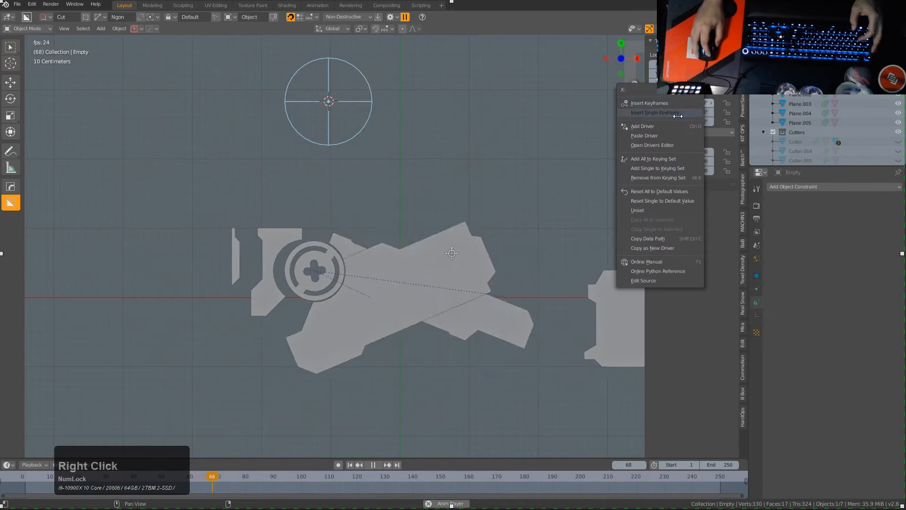
click(674, 132)
right_click(667, 143)
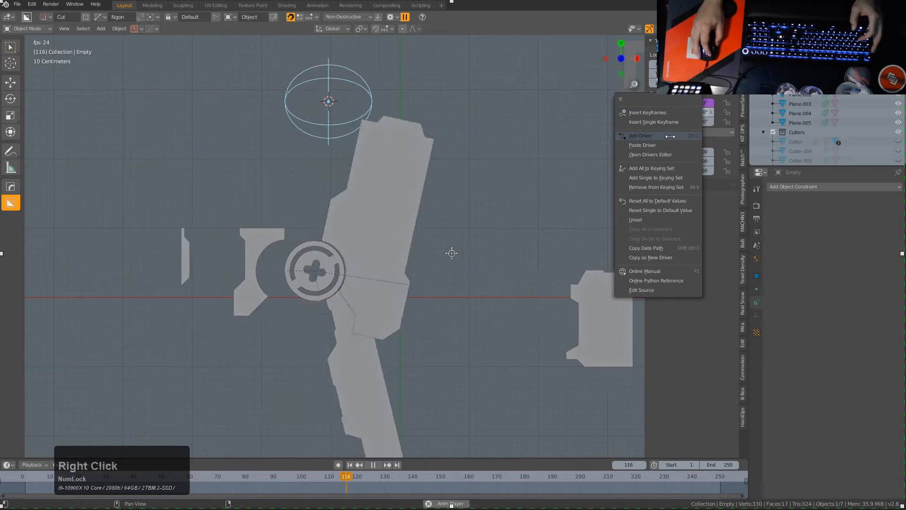
click(668, 144)
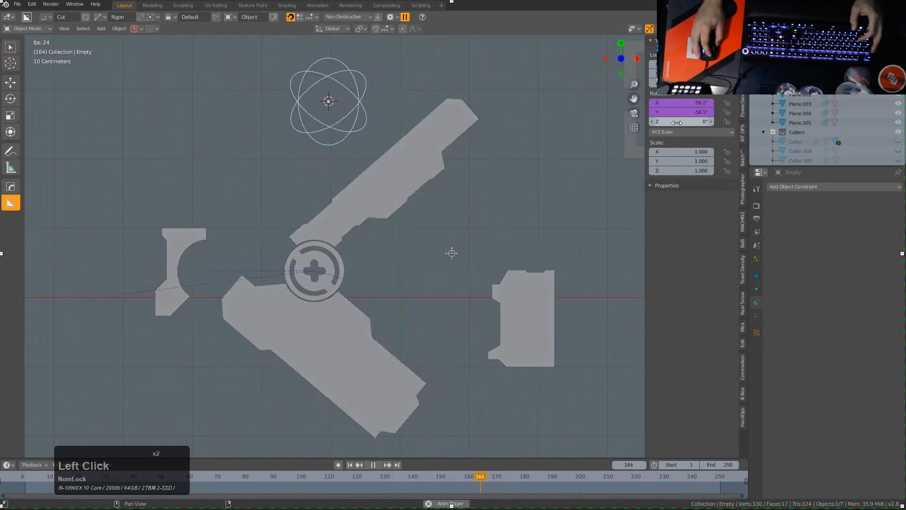
right_click(663, 146)
click(661, 156)
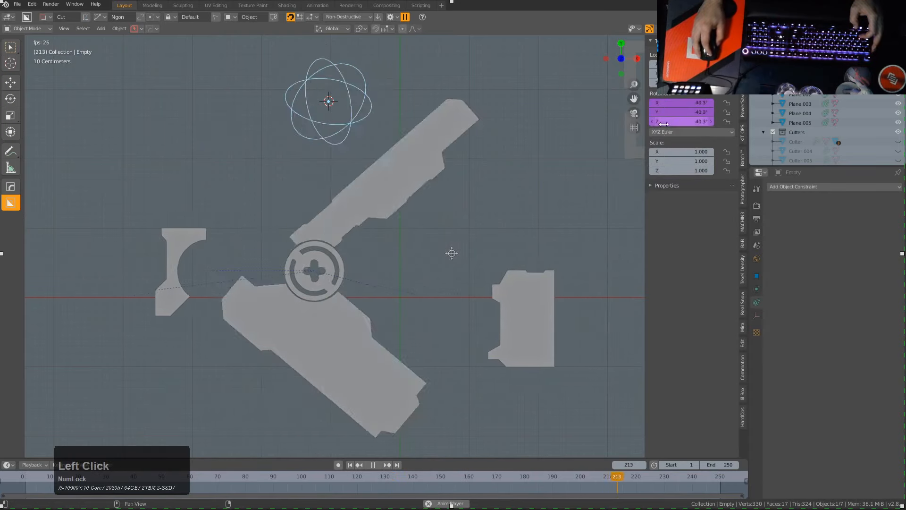
right_click(681, 103)
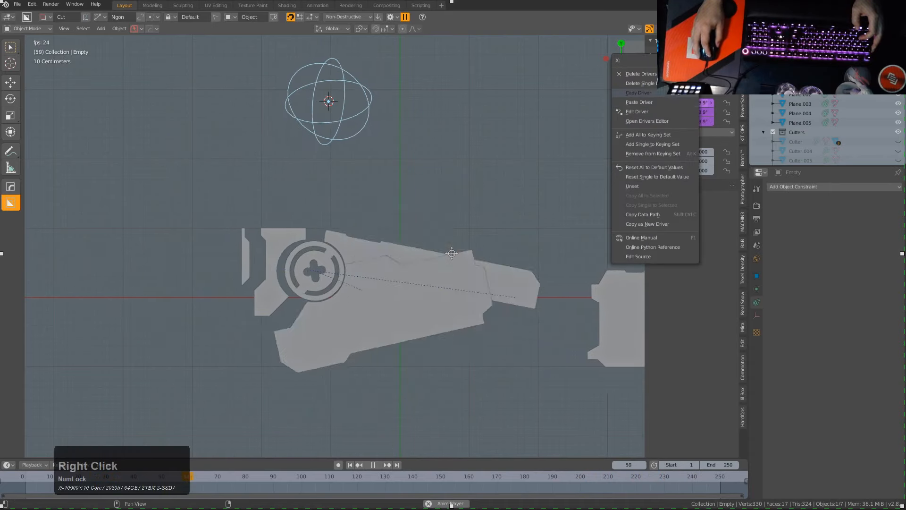
click(641, 74)
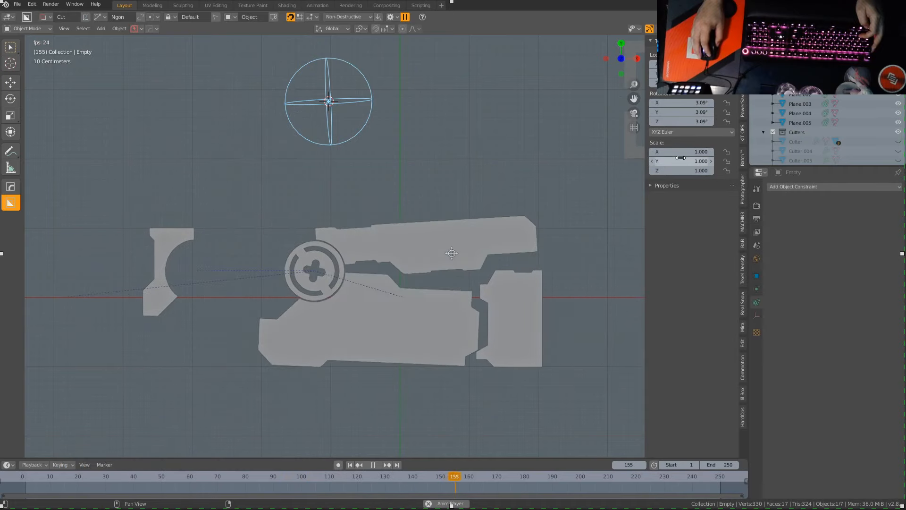
- Paste the copied driver into the empty's X, Y and Z scale
right_click(662, 174)
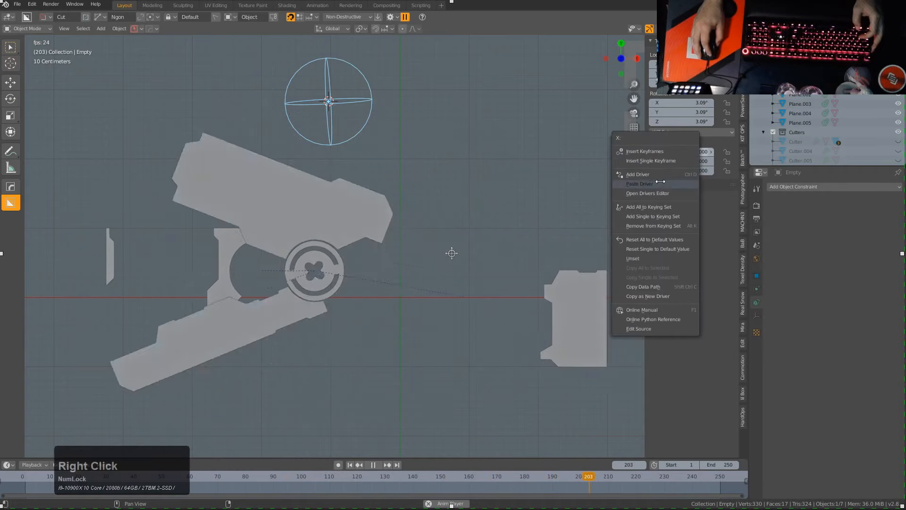
click(662, 174)
right_click(679, 161)
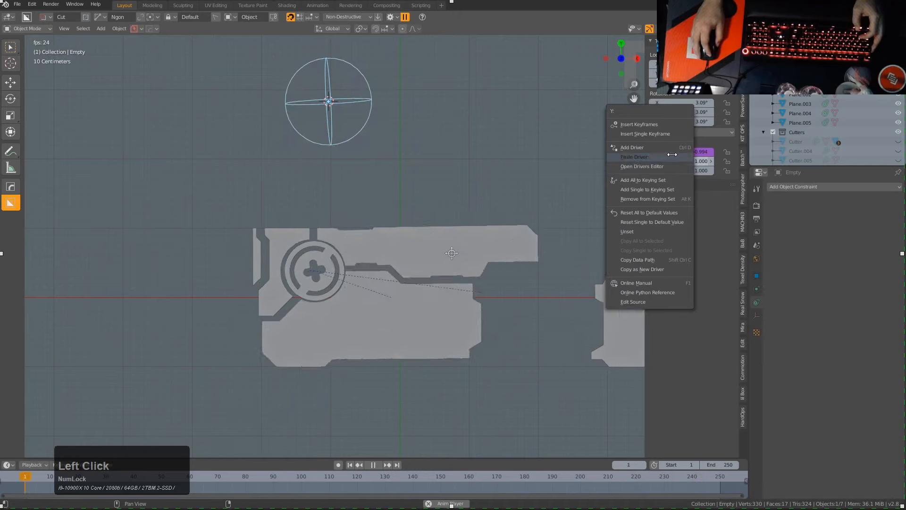
click(679, 161)
right_click(684, 170)
click(684, 170)
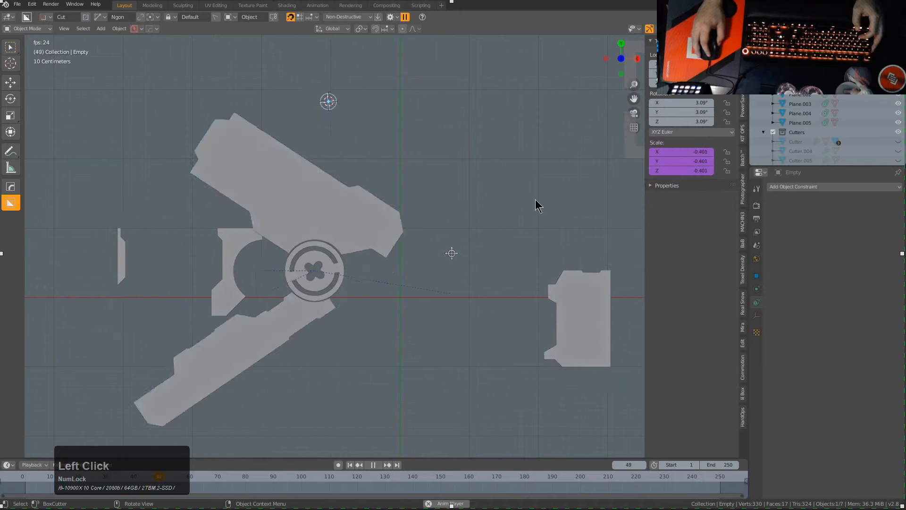
- Try to add a Copy Scale constraint to the empty with the disc as its target
click(316, 276)
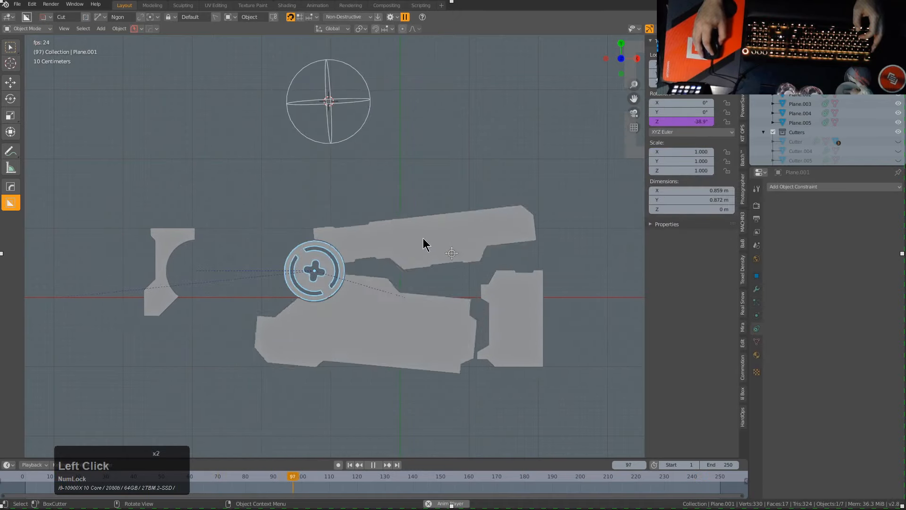
shift+click(329, 102)
key(F3)
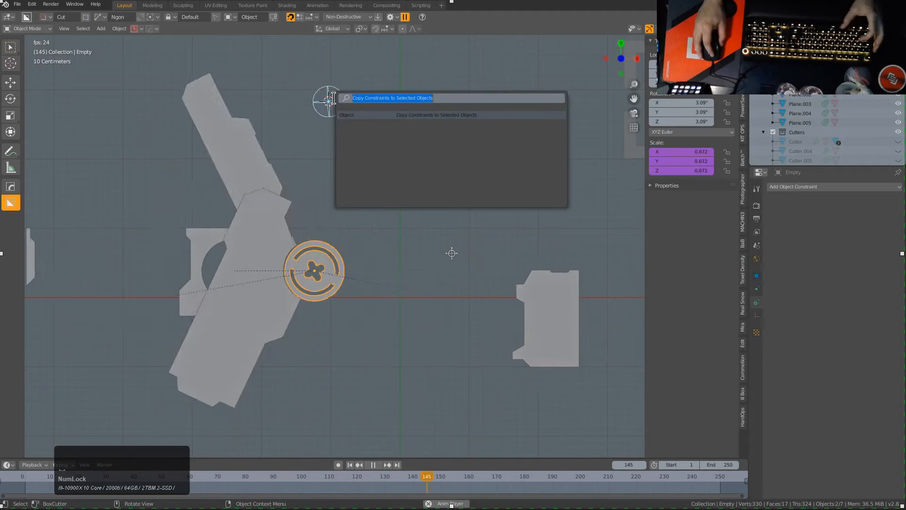
key(Return)
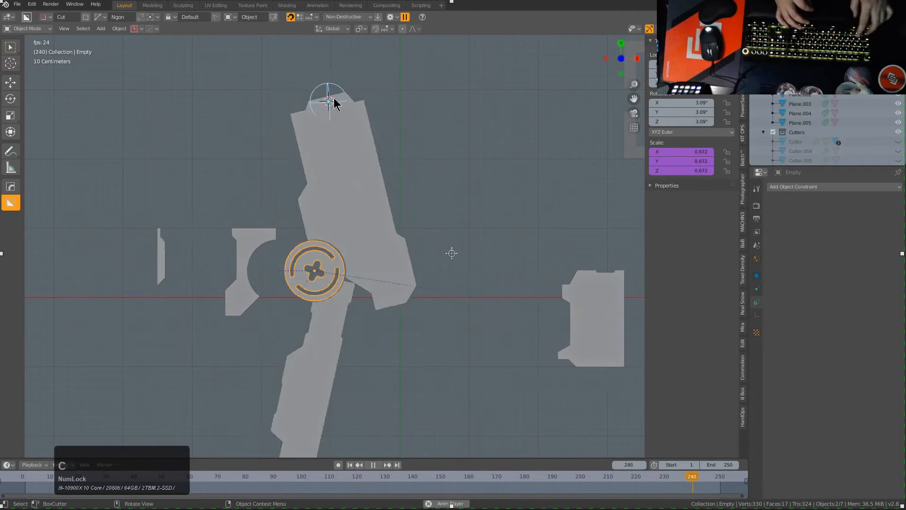
key(F3)
text(constra)
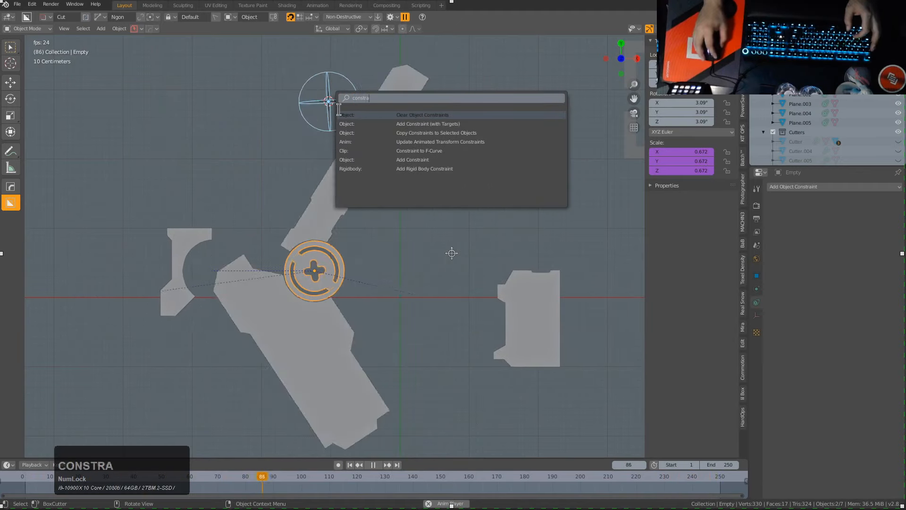
click(368, 123)
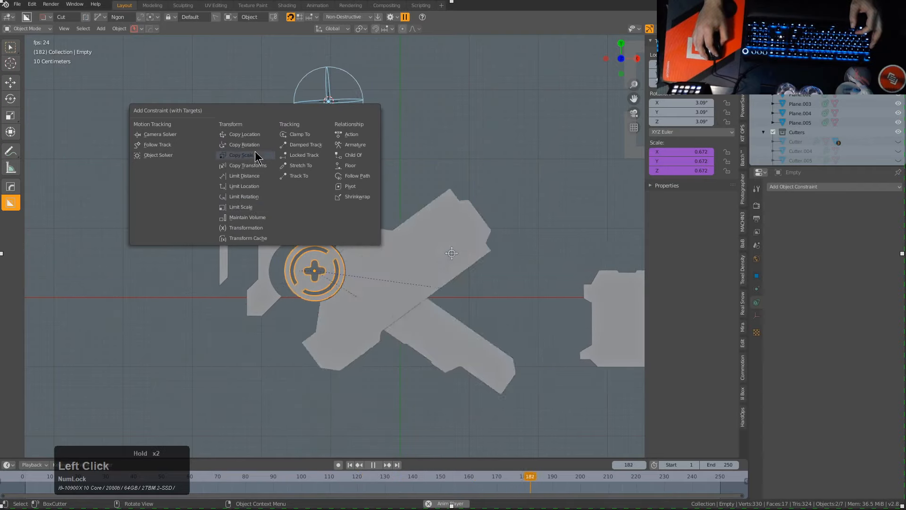
click(242, 154)
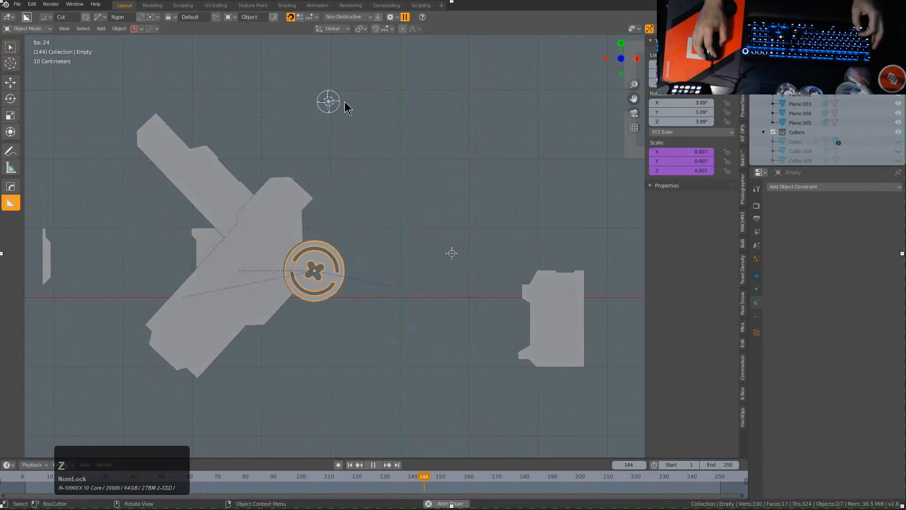
- Add a Copy Scale constraint to the disc with the empty as its target
click(340, 101)
shift+click(310, 269)
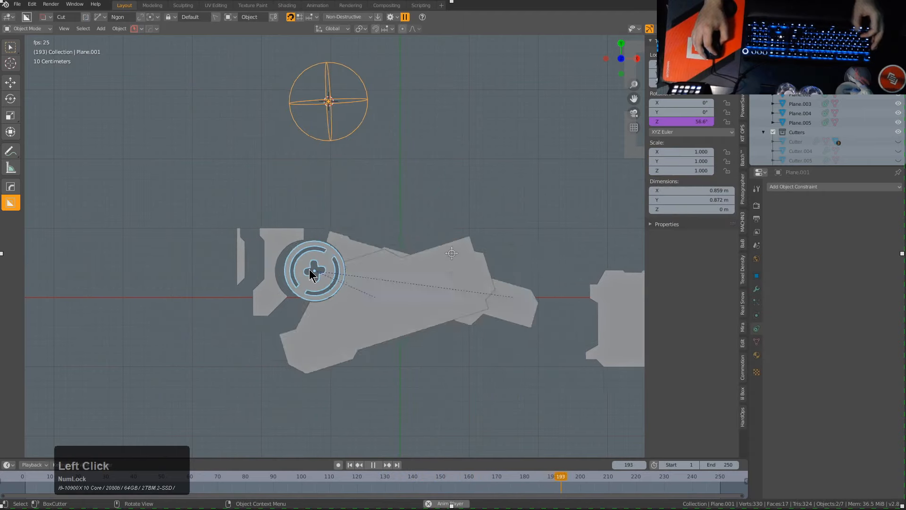
key(ctrl+shift+c)
click(328, 283)
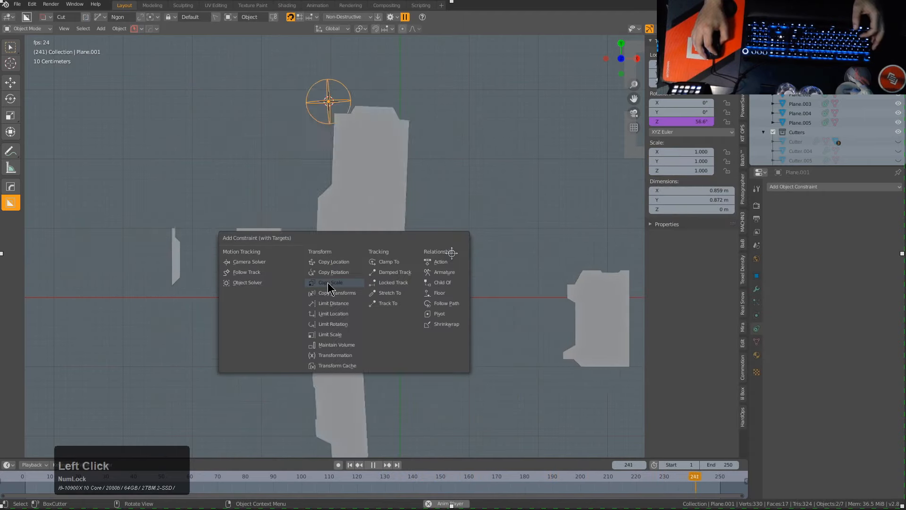
click(328, 282)
key(a)
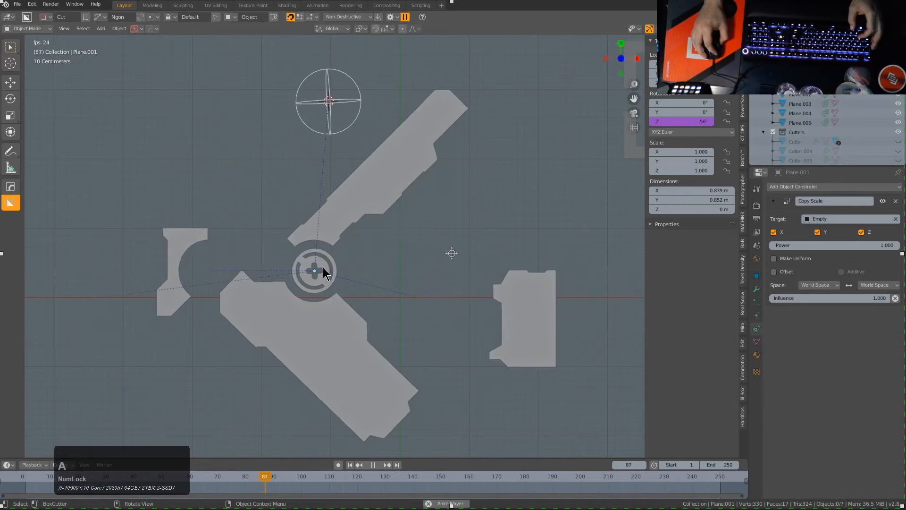
- Set the influence of the disc's Copy Scale constraint to 0.525
click(323, 267)
drag(868, 297, 814, 298)
key(alt+a)
scroll(380, 242, up, 2)
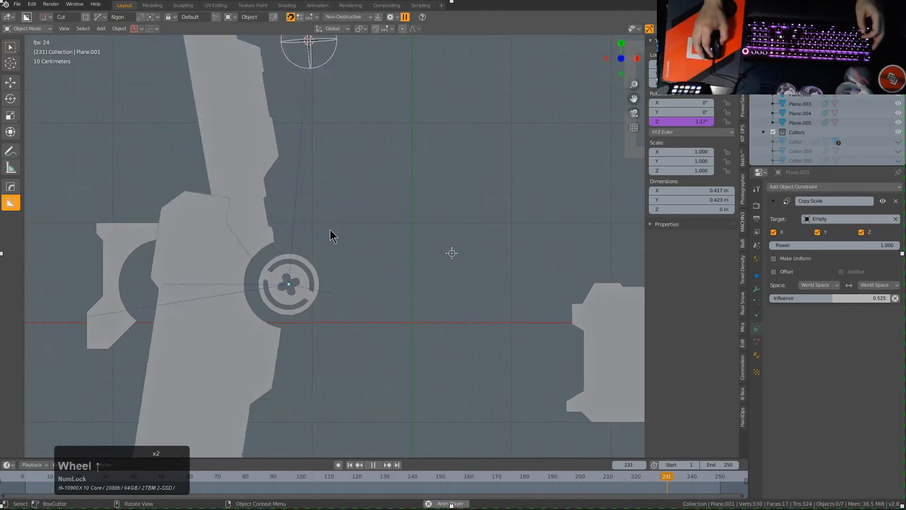
scroll(331, 228, down, 1)
- Stop the animation and give the large rotating panel a Solidify thickness of about 0.09 m
shift+middle_drag(381, 227, 313, 194)
key(KP_5)
key(KP_5)
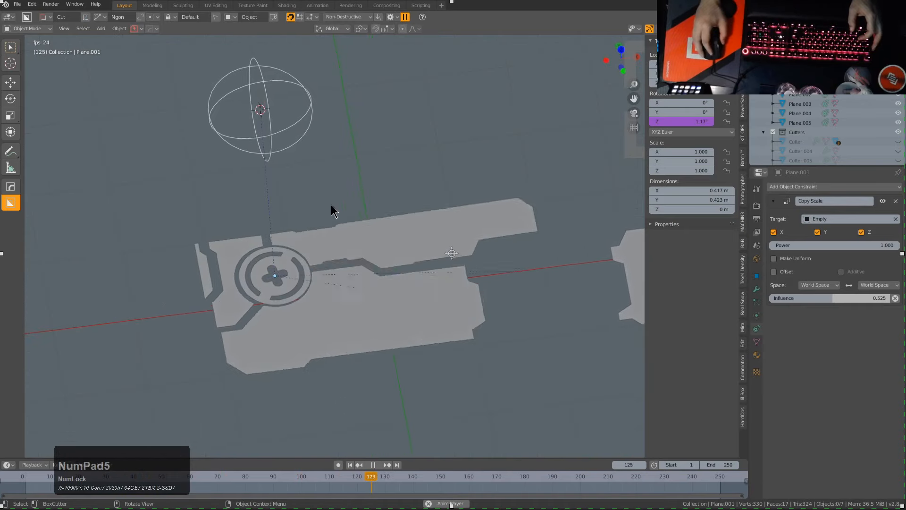
key(space)
click(223, 246)
key(g)
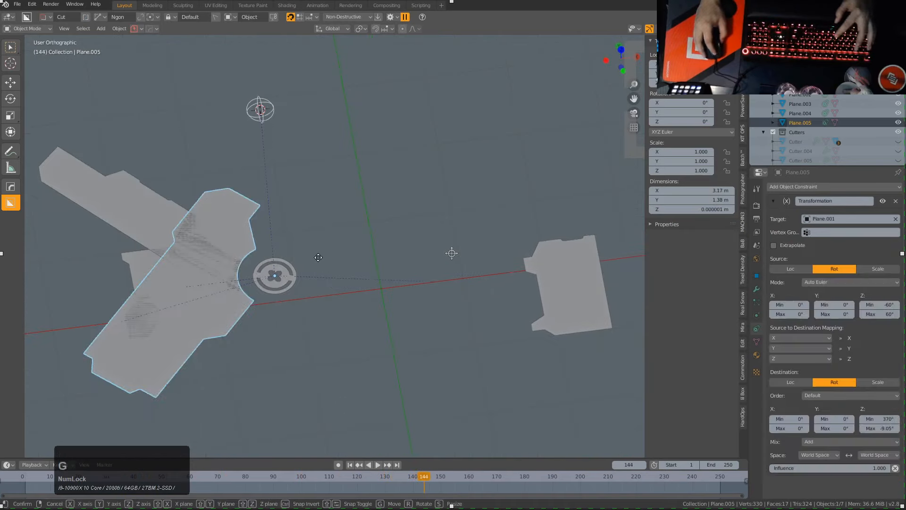
click(321, 254)
key(q)
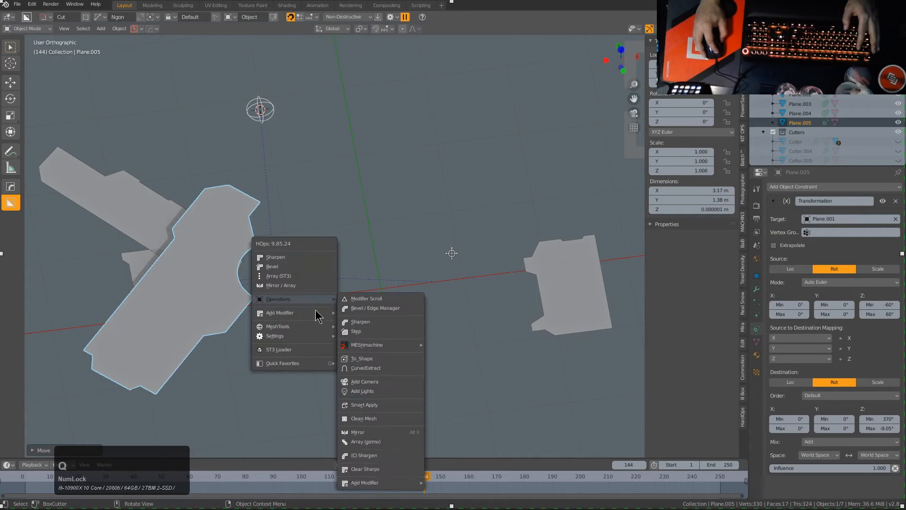
mouse_move(315, 315)
key(2)
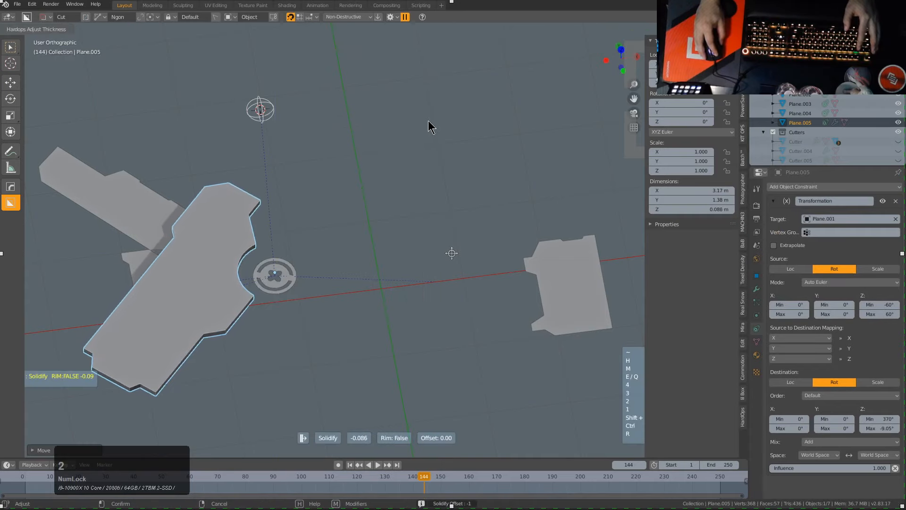
- Give the narrow rotating panel a Solidify thickness of about 0.12 m
key(q)
mouse_move(293, 246)
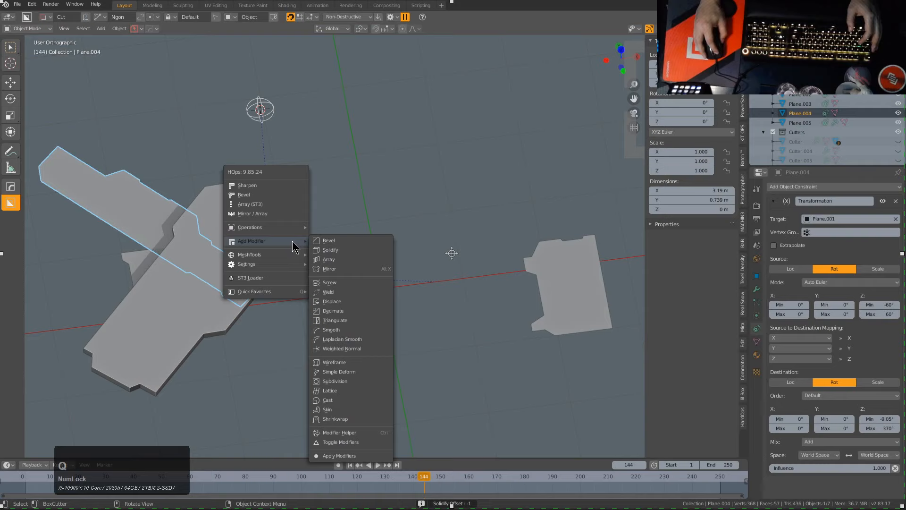
click(358, 254)
click(444, 275)
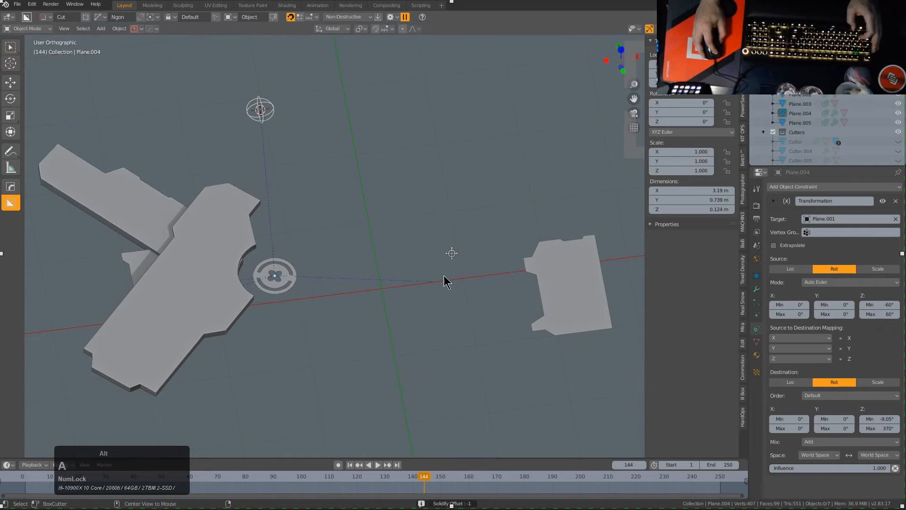
- Add a Solidify modifier to the separate notched block beyond the rotating panels
click(558, 289)
key(q)
mouse_move(562, 290)
key(2)
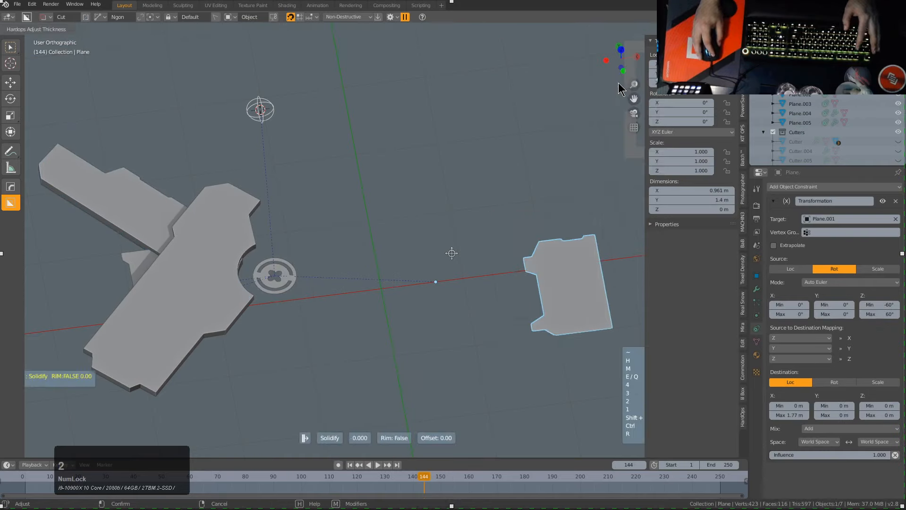
- Play the animation and give the curved bracket beside the disc a Solidify thickness of about 0.1 m
key(space)
middle_drag(420, 211, 403, 432)
scroll(431, 226, up, 2)
click(404, 427)
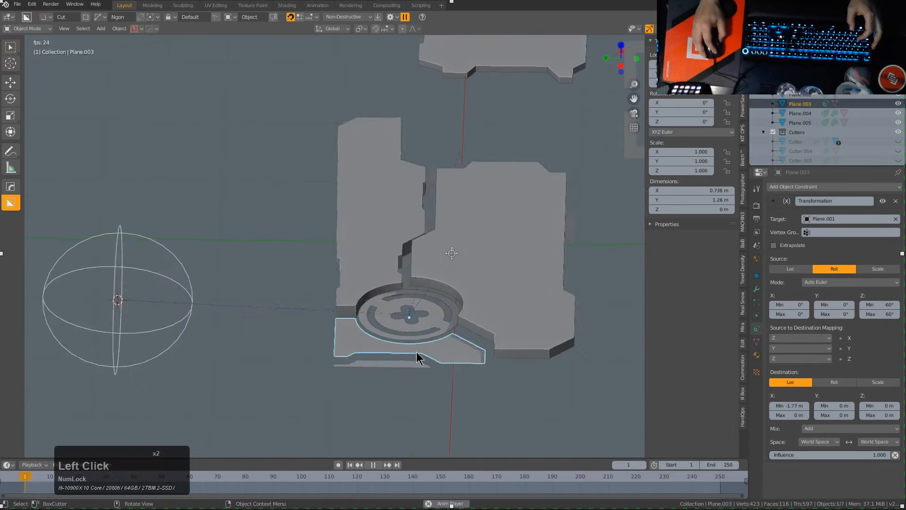
key(q)
mouse_move(496, 327)
click(536, 121)
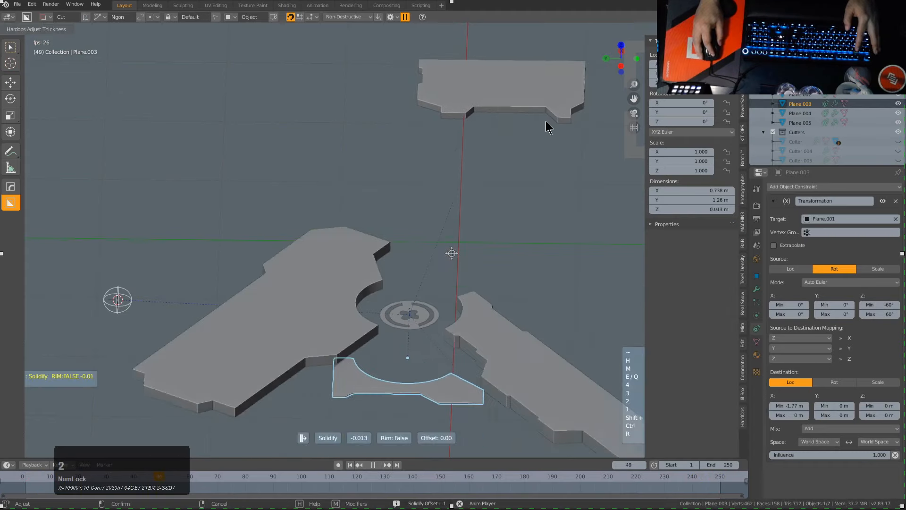
- Give the thin sliding strip beyond the curved bracket a Solidify thickness of about 0.2 m
scroll(408, 302, down, 3)
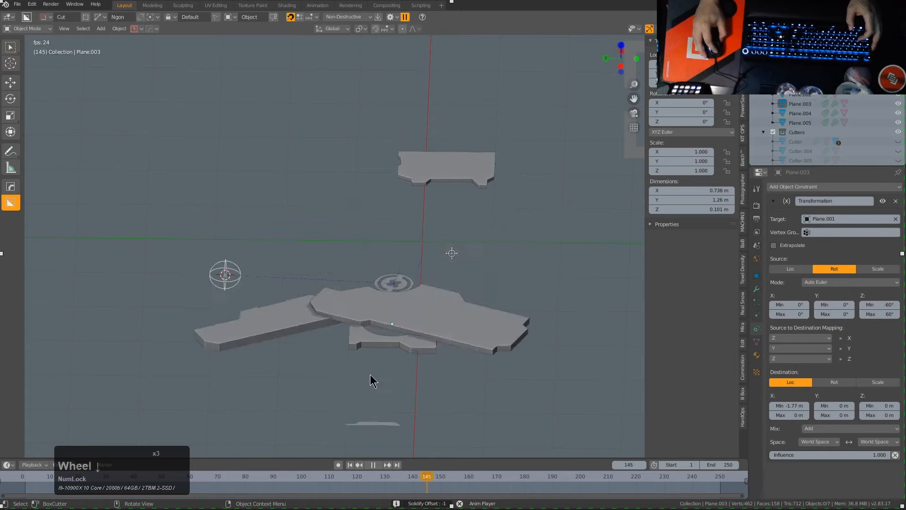
scroll(373, 387, down, 1)
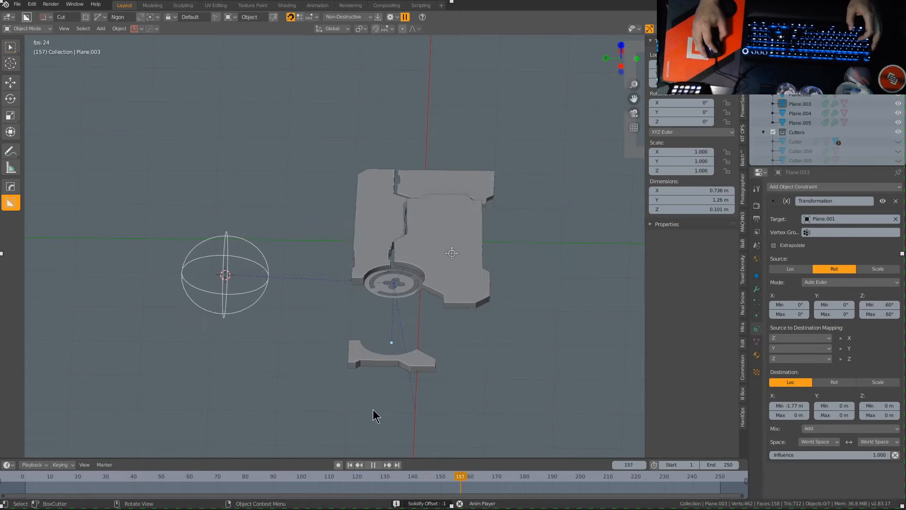
click(378, 311)
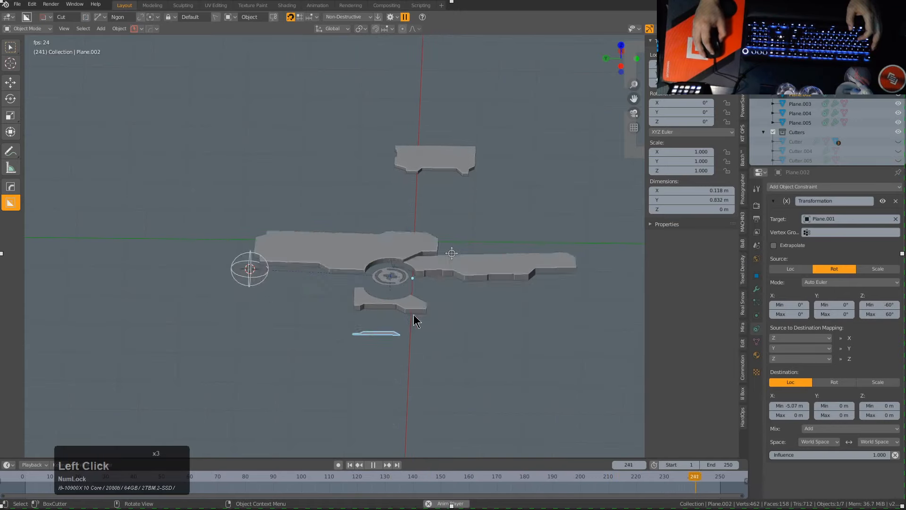
key(q)
mouse_move(426, 303)
click(462, 93)
key(2)
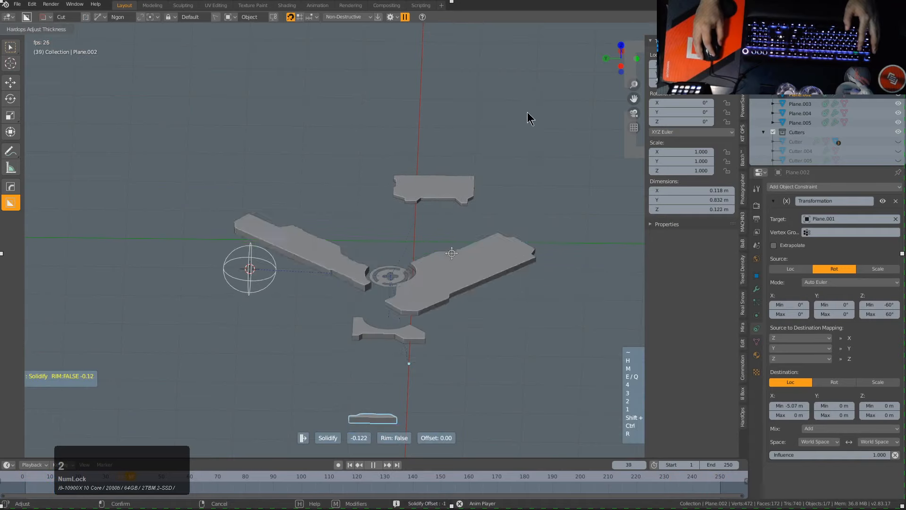
click(561, 118)
- Add a Solidify modifier to the central disc to give it thickness
key(a)
middle_drag(470, 195, 377, 265)
scroll(288, 326, up, 1)
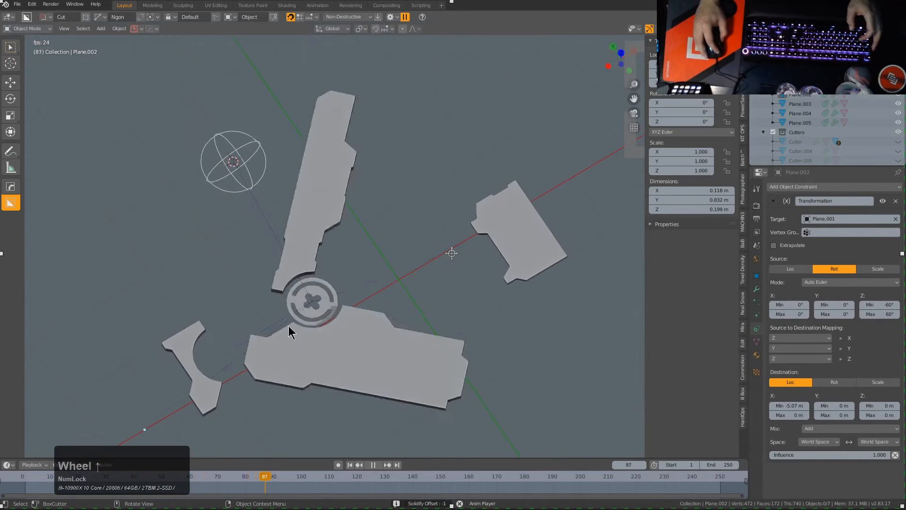
click(306, 314)
middle_drag(379, 304, 352, 296)
key(q)
mouse_move(352, 296)
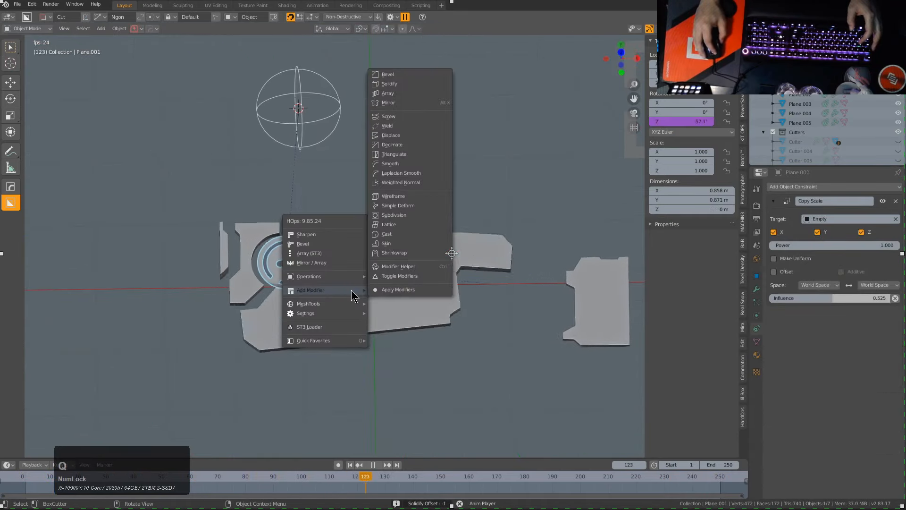
click(395, 96)
key(2)
click(493, 137)
- Examine the looping animation of the thickened parts from an angle and from the top view
key(a)
middle_drag(335, 289, 324, 264)
scroll(337, 241, down, 1)
scroll(324, 264, down, 1)
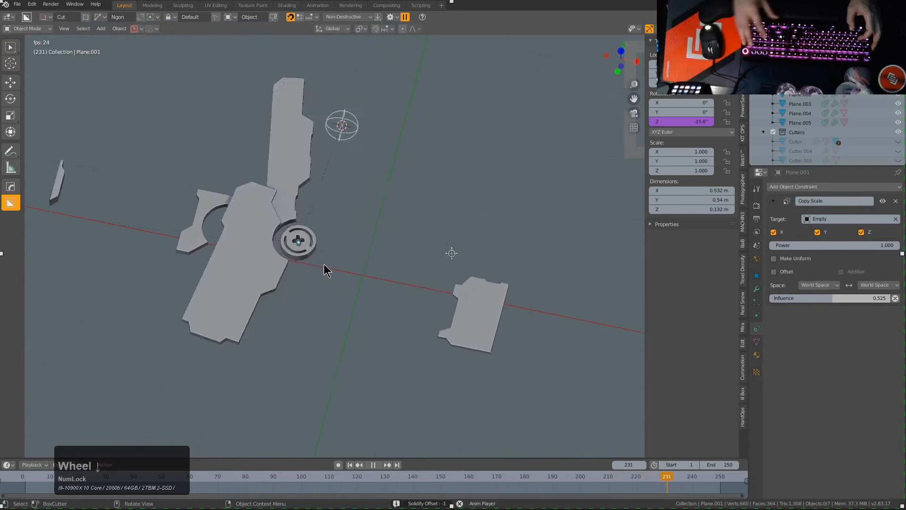
key(KP_7)
key(KP_5)
key(KP_5)
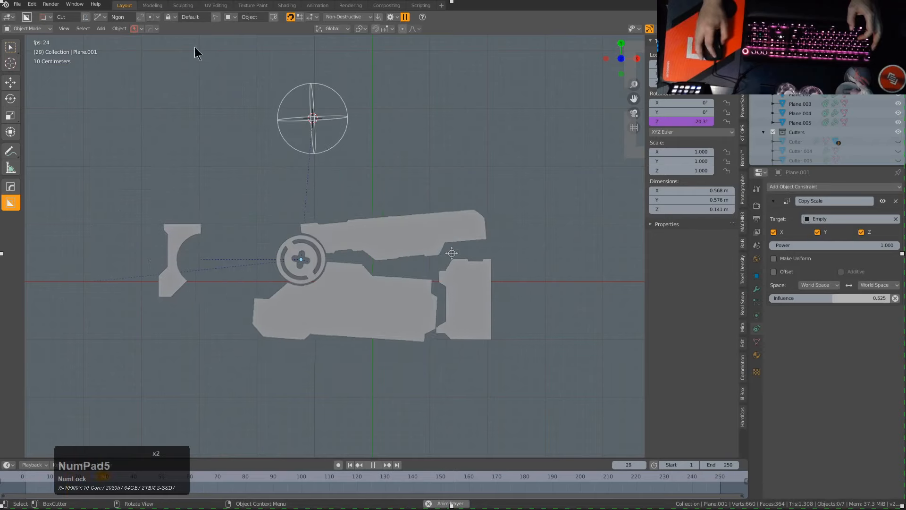
- Save the project with PowerSave under the name nonsense
click(135, 29)
click(142, 60)
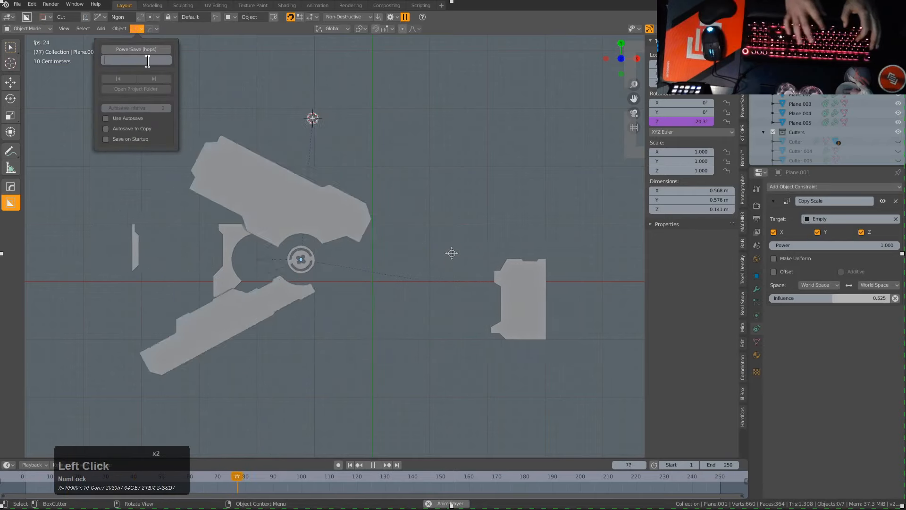
text(nonsense)
key(Return)
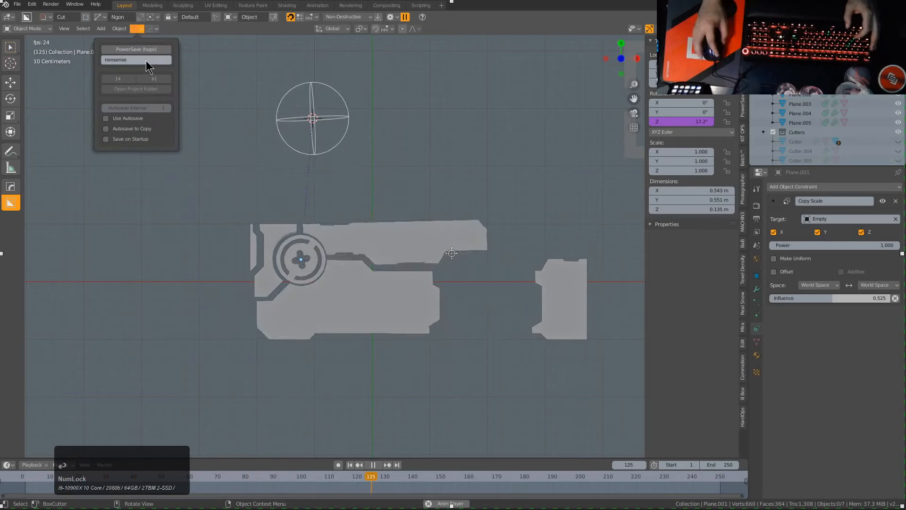
click(148, 50)
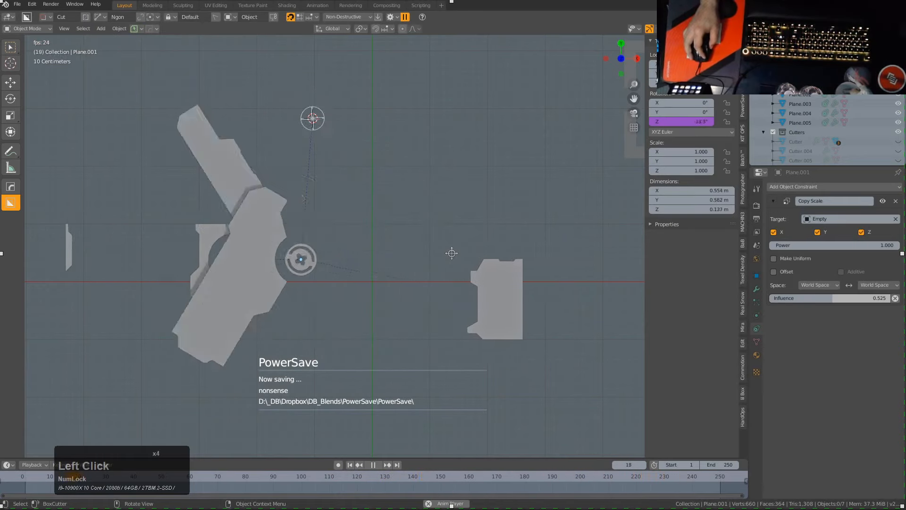
click(452, 253)
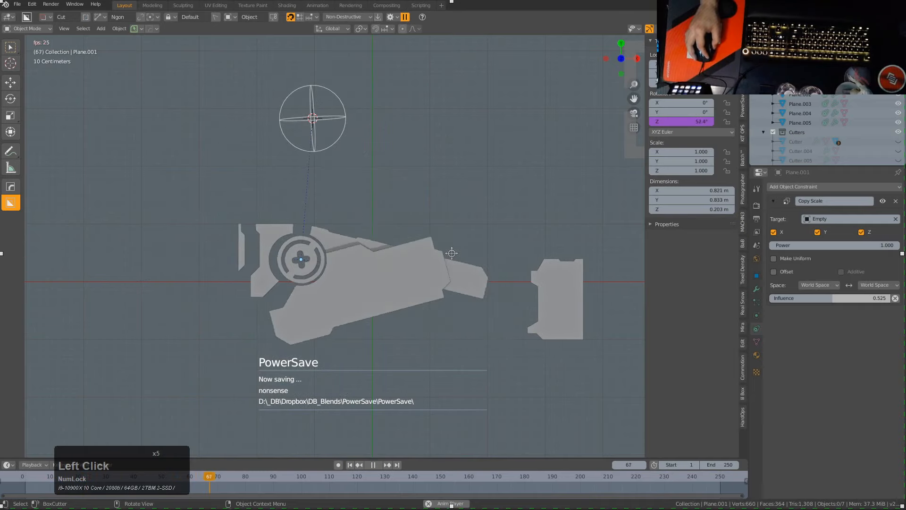
click(451, 253)
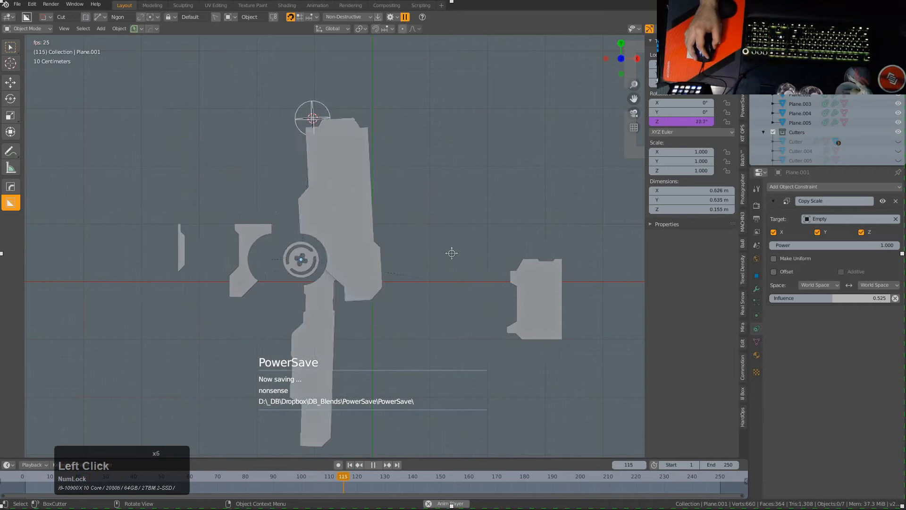
click(452, 253)
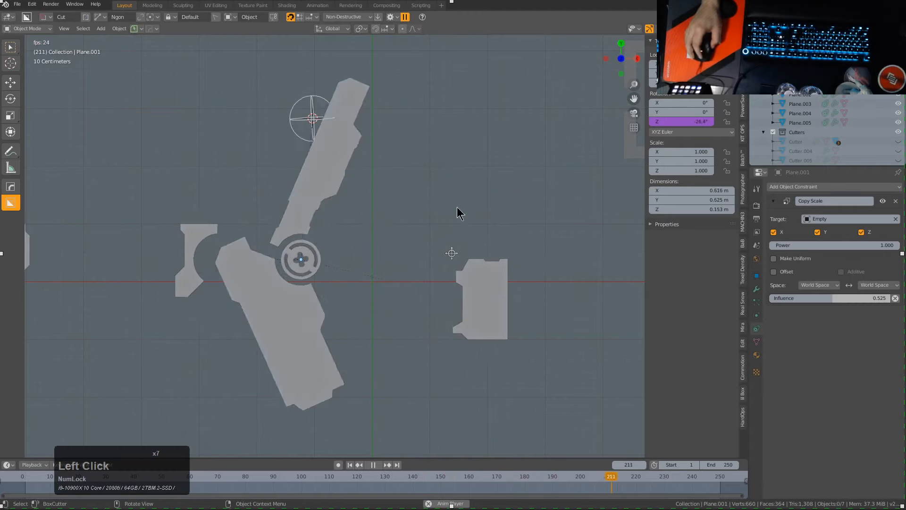
- Save the current file again and start a new default scene
scroll(369, 244, up, 2)
click(371, 240)
key(ctrl+s)
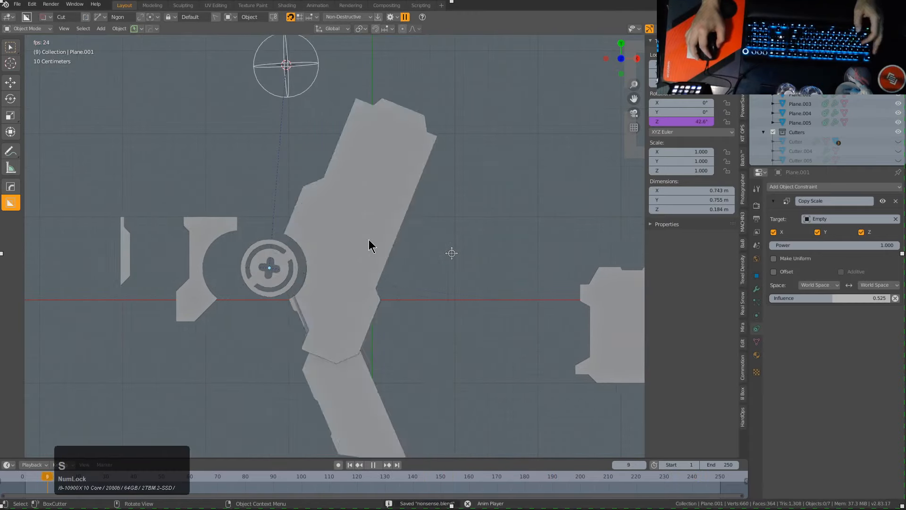
key(ctrl+n)
click(370, 242)
- Delete the default cube and add a plane at the origin, seen from the top view
middle_drag(368, 243, 421, 272)
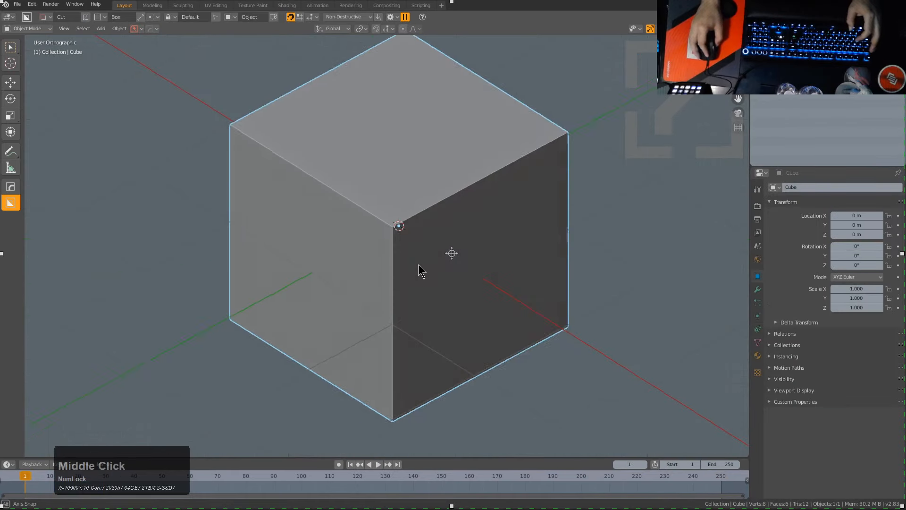
scroll(438, 257, down, 1)
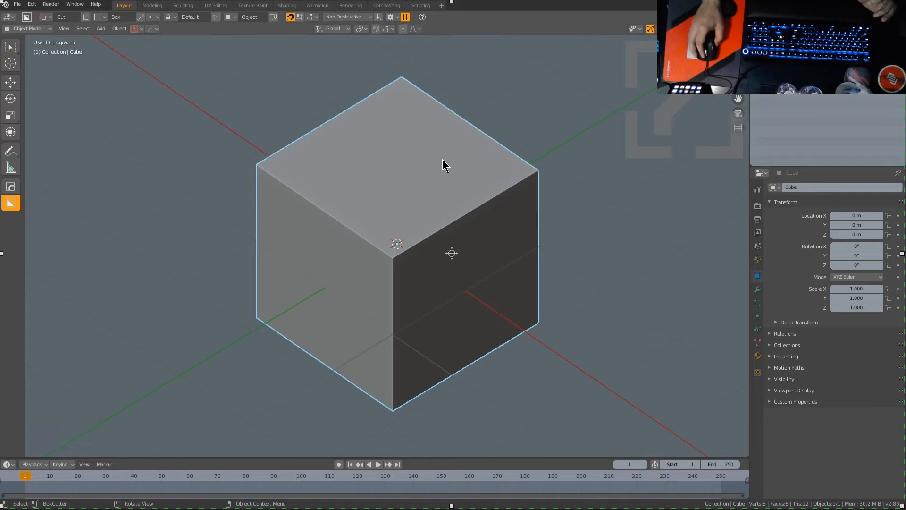
middle_drag(451, 154, 417, 161)
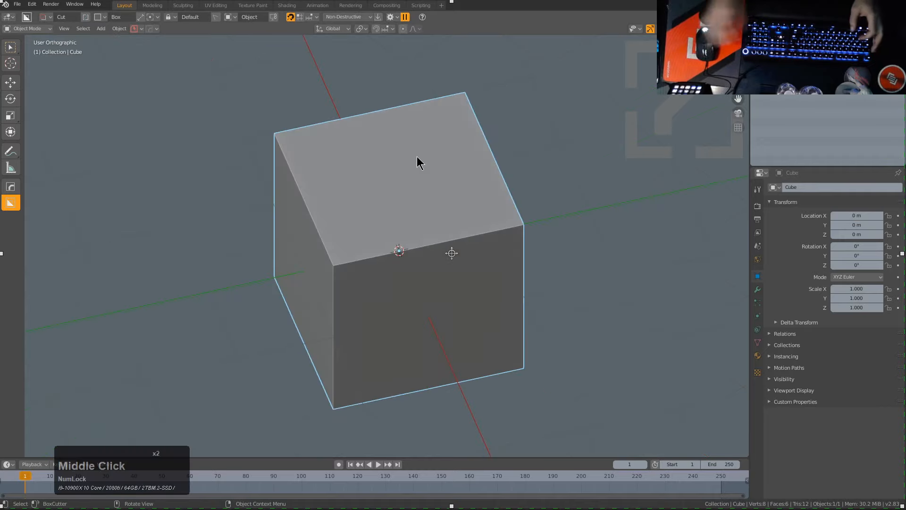
key(KP_7)
click(417, 157)
key(shift+a)
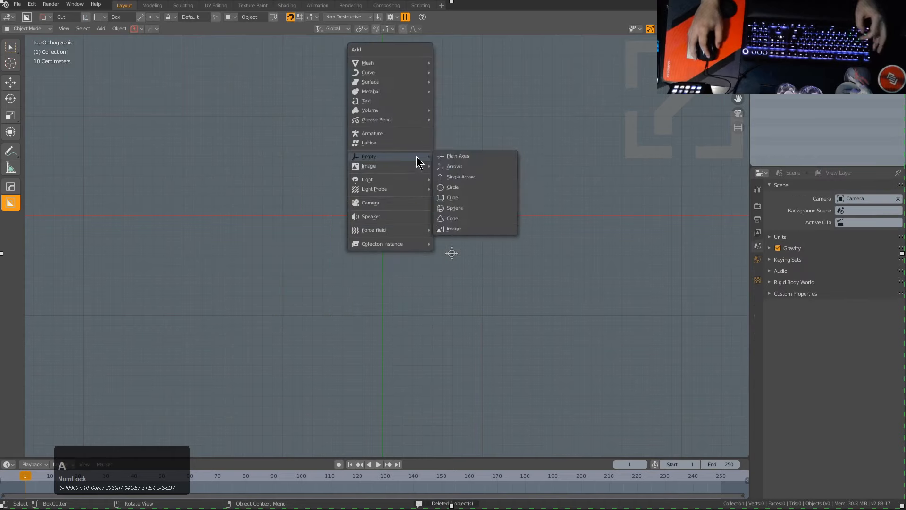
click(453, 76)
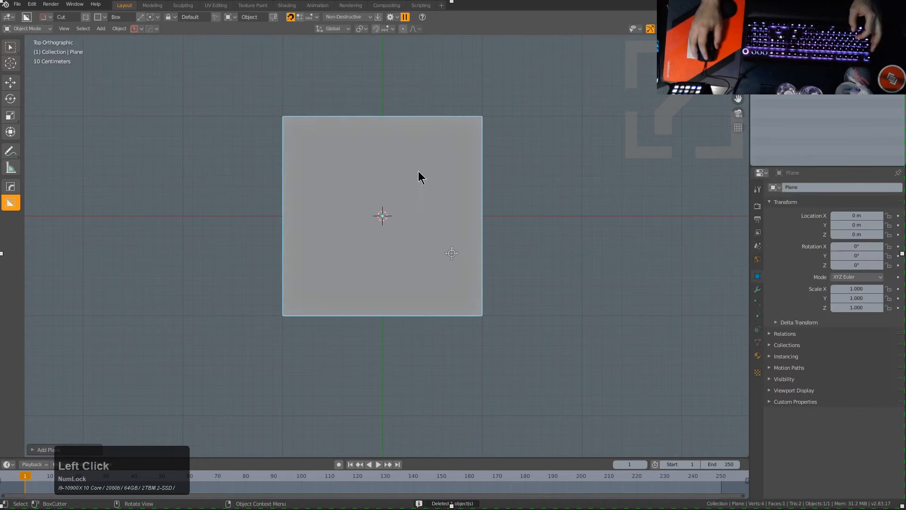
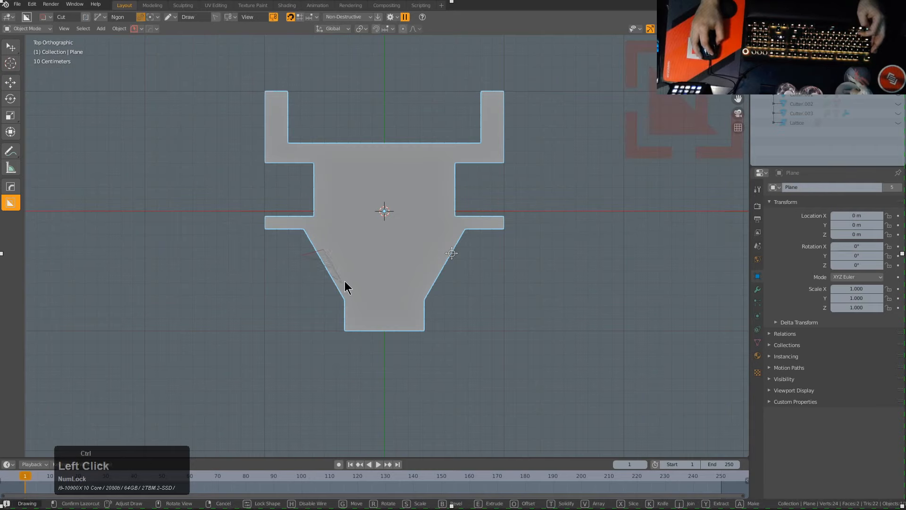
- Cut a shallow angled notch into the plate's slanted lower edge and a rectangular notch into the middle of its bottom edge
double_click(319, 316)
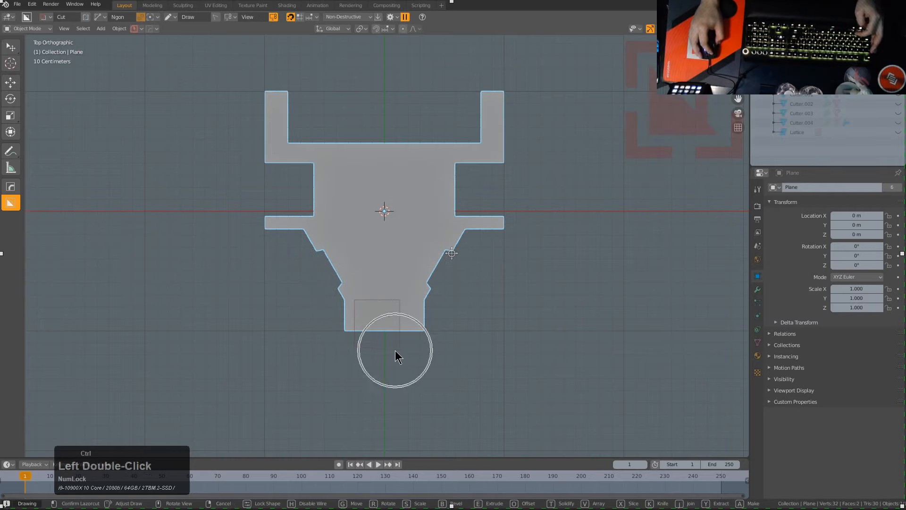
scroll(438, 227, down, 2)
scroll(430, 217, up, 2)
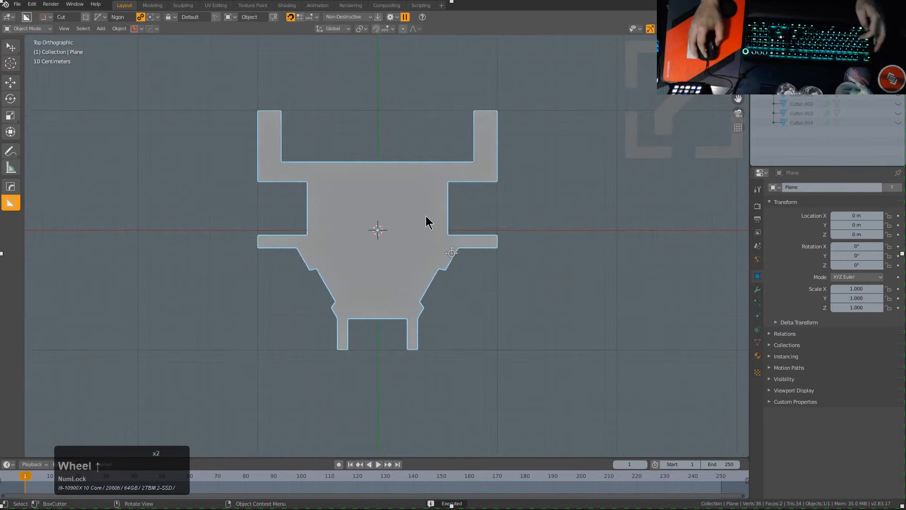
key(q)
mouse_move(405, 229)
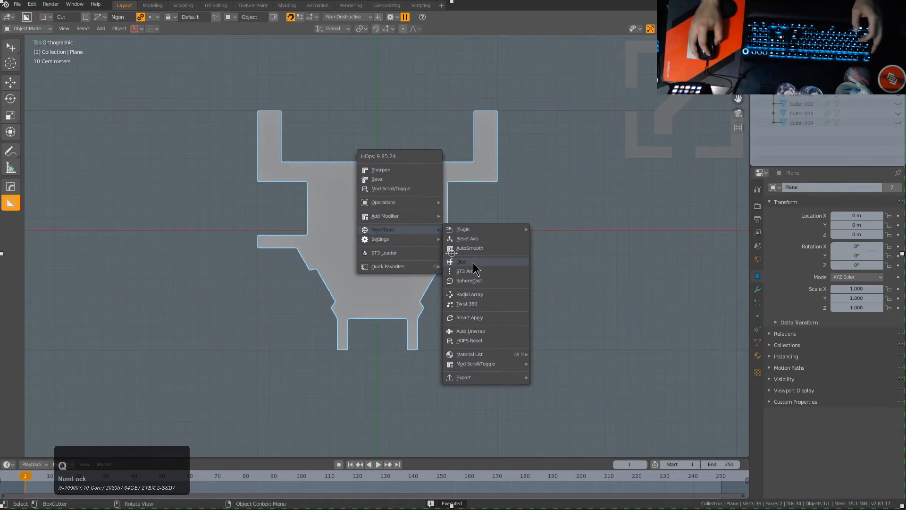
click(472, 262)
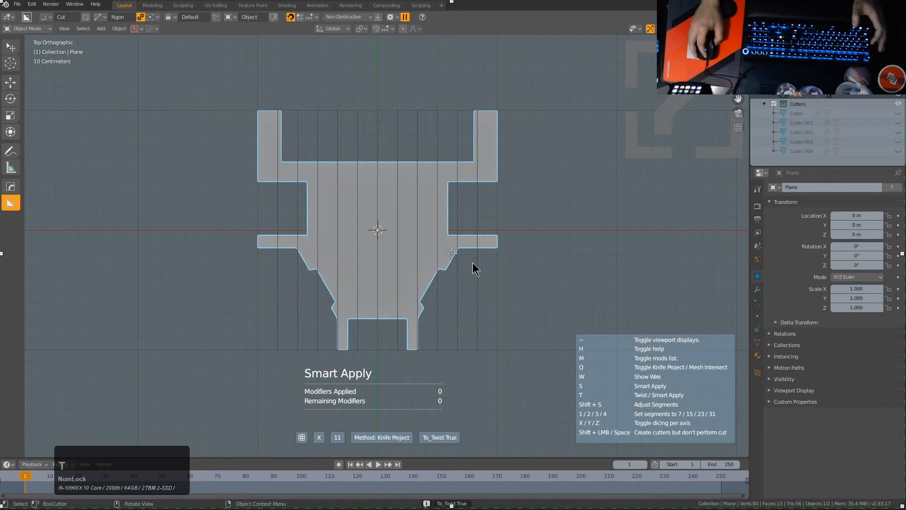
click(472, 262)
scroll(472, 262, down, 4)
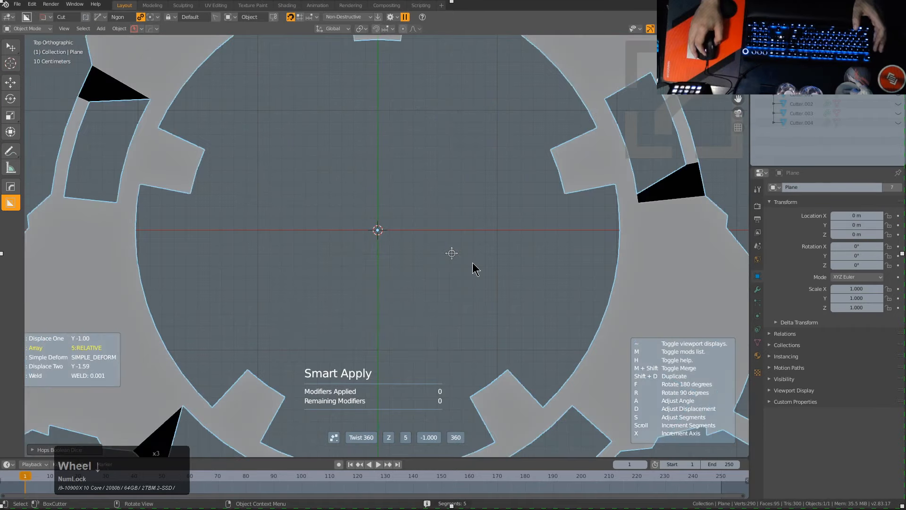
scroll(471, 263, up, 2)
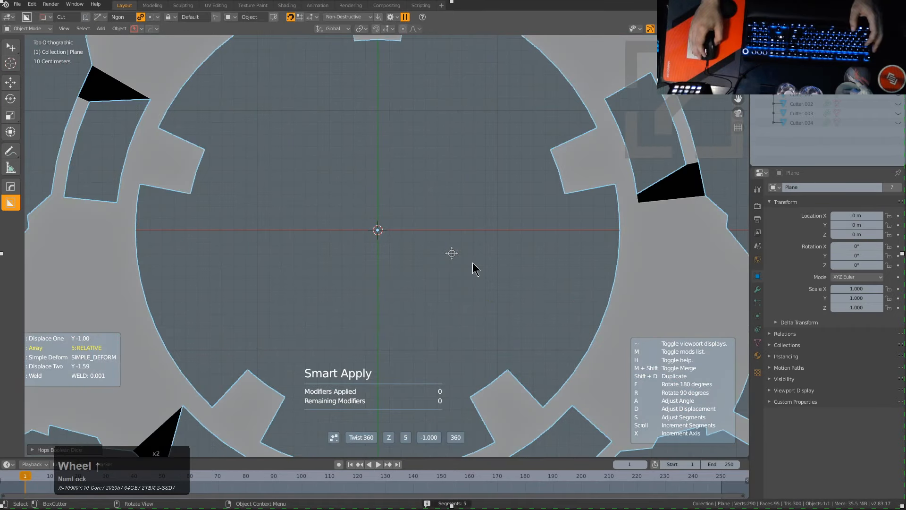
right_click(472, 263)
key(q)
mouse_move(455, 239)
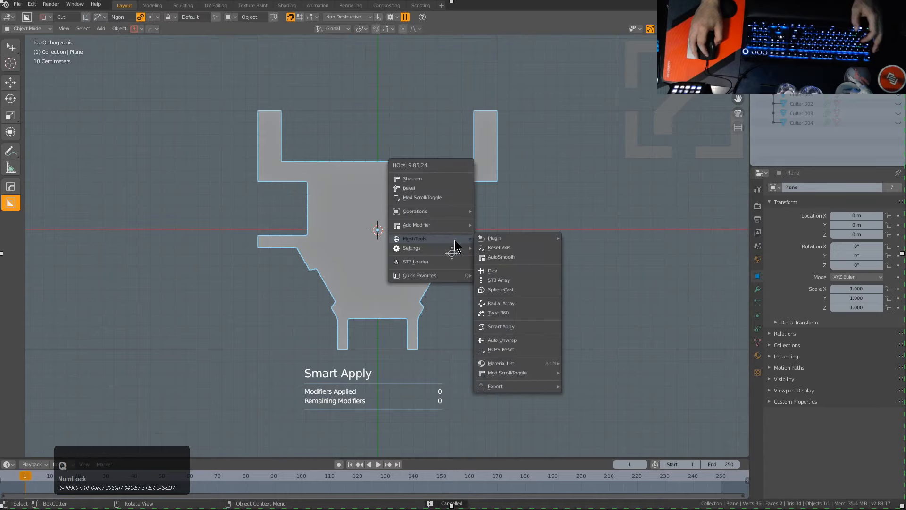
key(ctrl+grave)
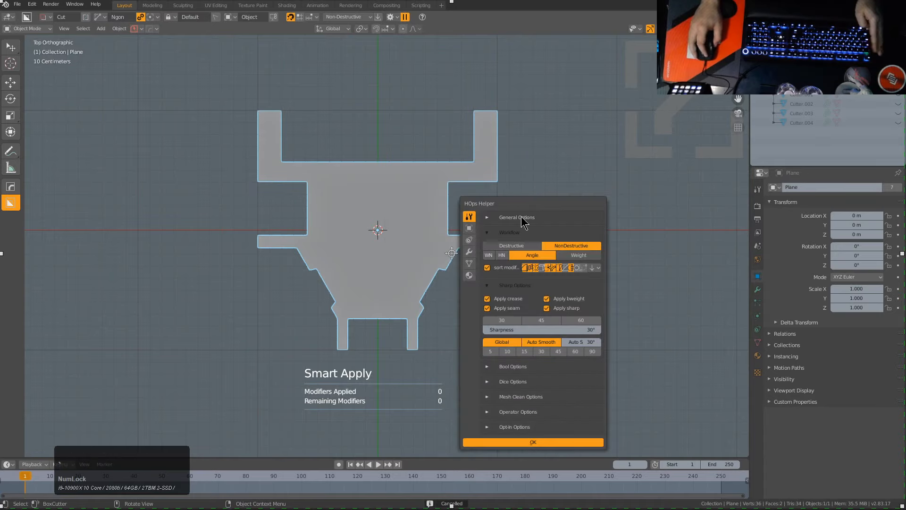
click(469, 241)
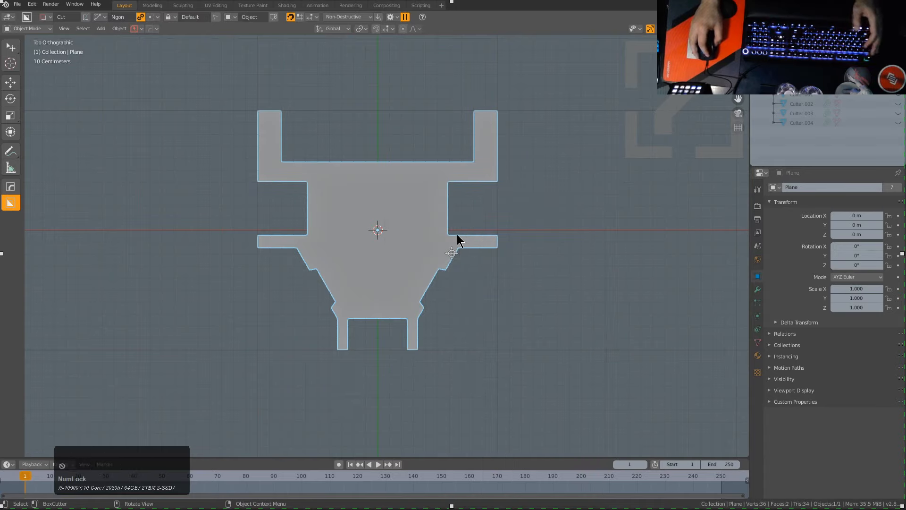
- Dice the notched plate along X with 14 segments using the Mesh Intersect method, with the twist option enabled
key(q)
mouse_move(459, 237)
click(502, 267)
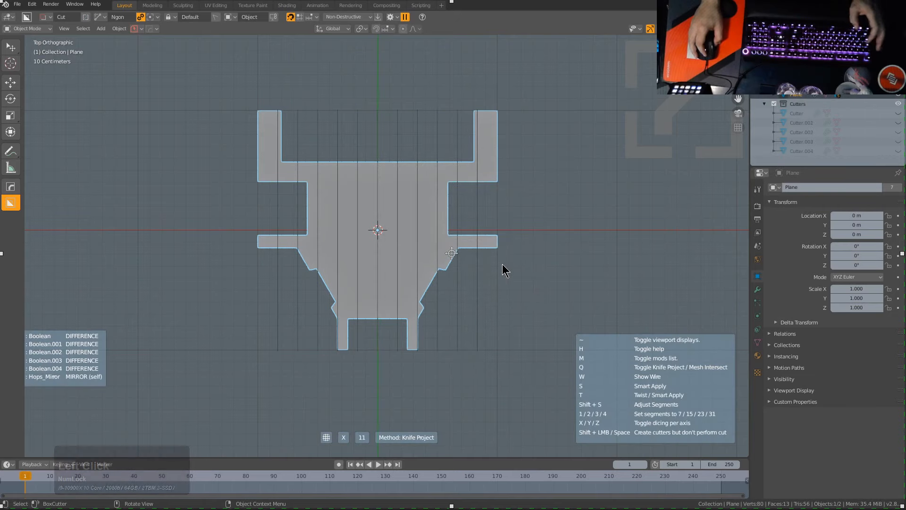
key(t)
scroll(502, 261, up, 3)
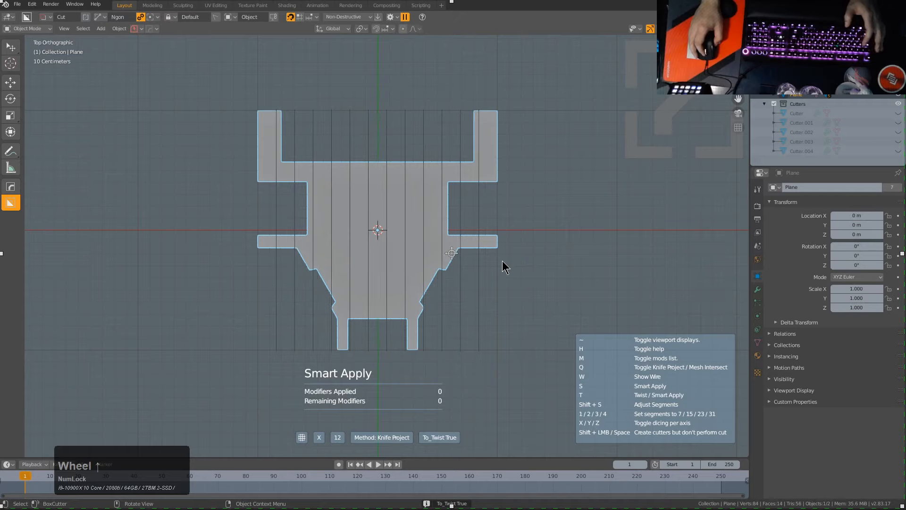
key(q)
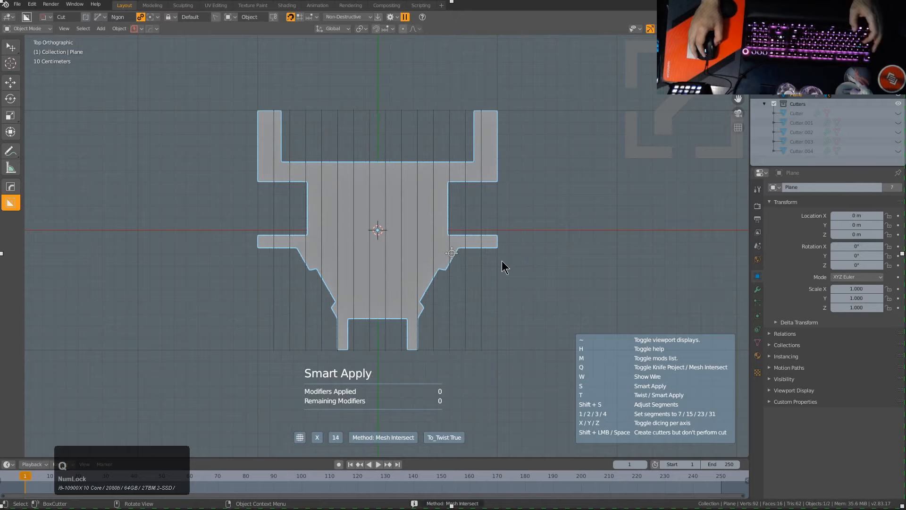
scroll(503, 261, up, 2)
click(503, 261)
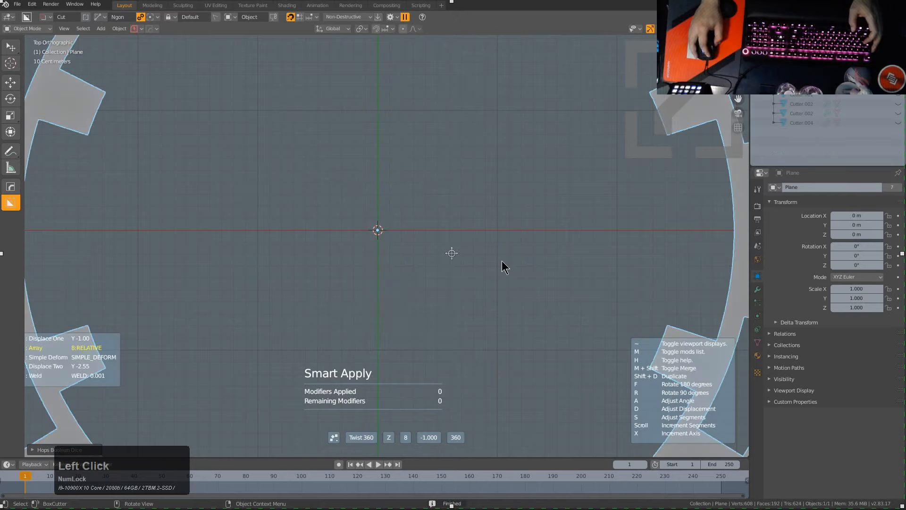
- Set the Twist 360 around Z to 6 segments and apply it to form a closed ring
scroll(502, 261, down, 5)
scroll(502, 260, up, 3)
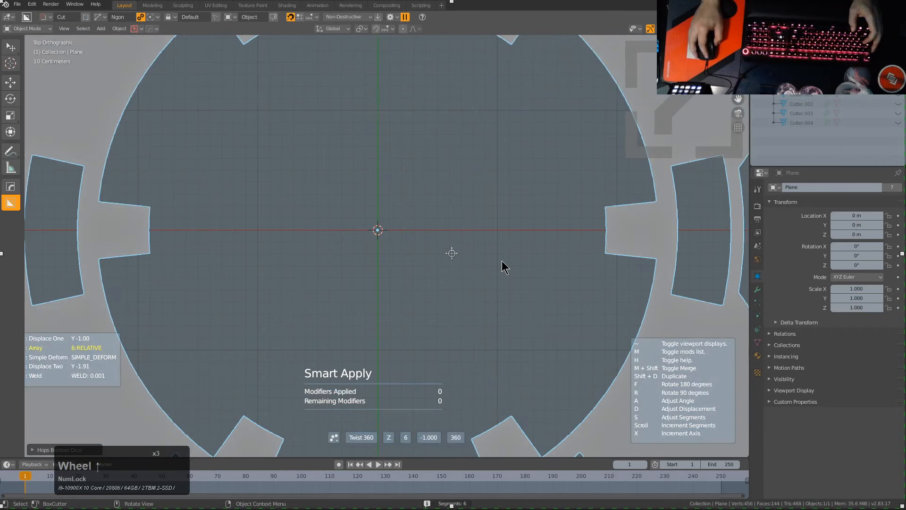
click(502, 260)
- Examine the ring from an angle and from the top view, and preview a rotation about its centre
middle_drag(413, 271, 474, 234)
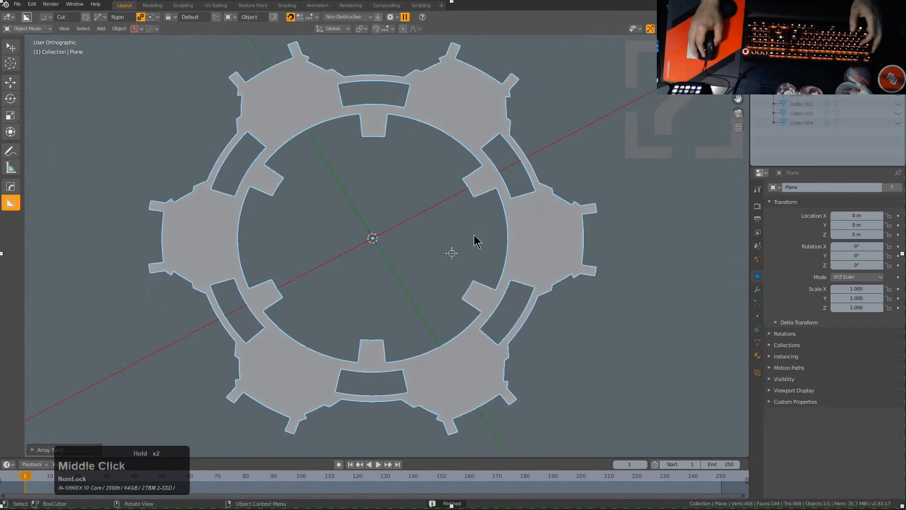
key(KP_7)
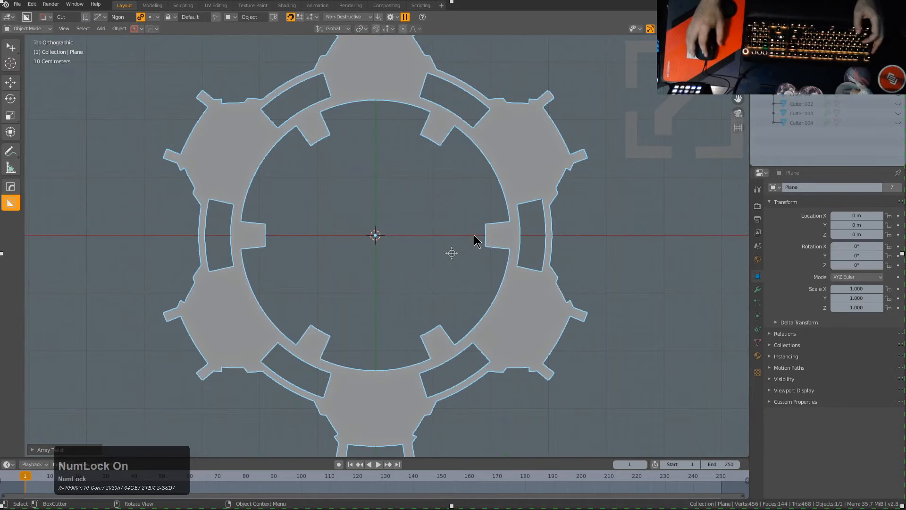
scroll(472, 217, down, 3)
key(r)
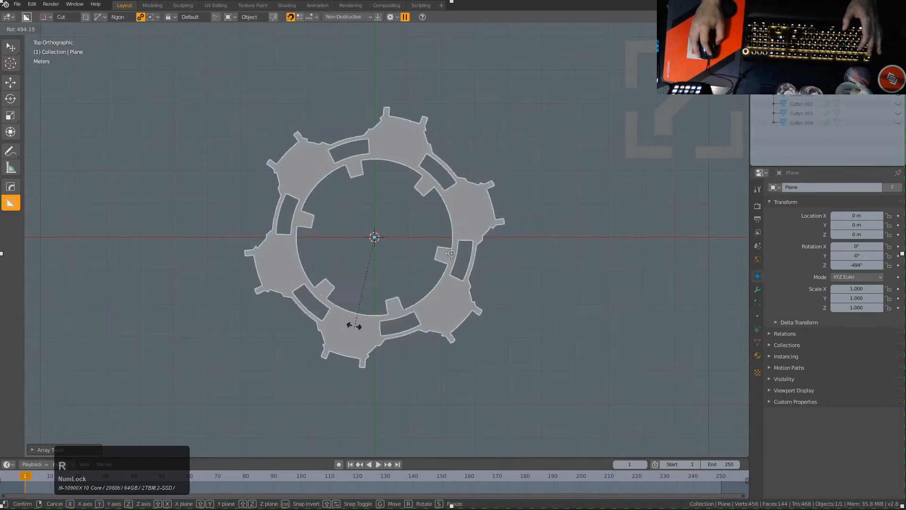
right_click(354, 324)
scroll(477, 227, up, 3)
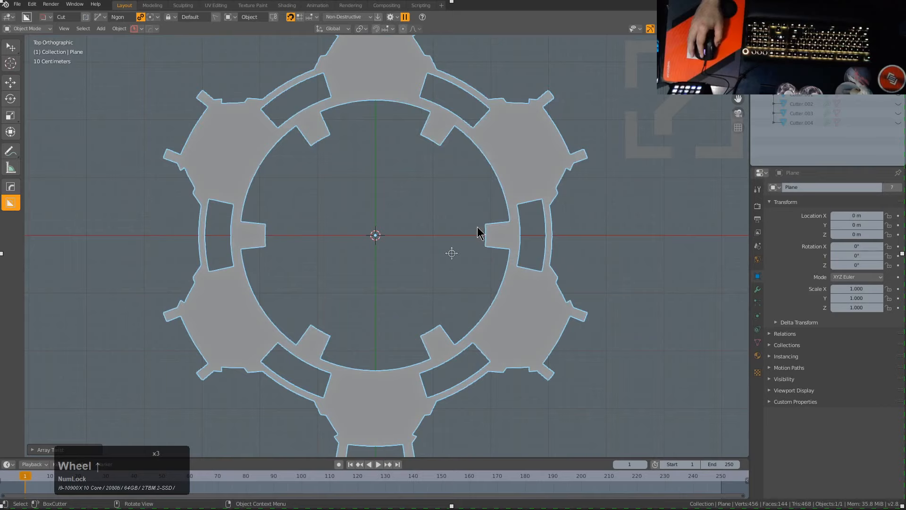
scroll(477, 226, down, 2)
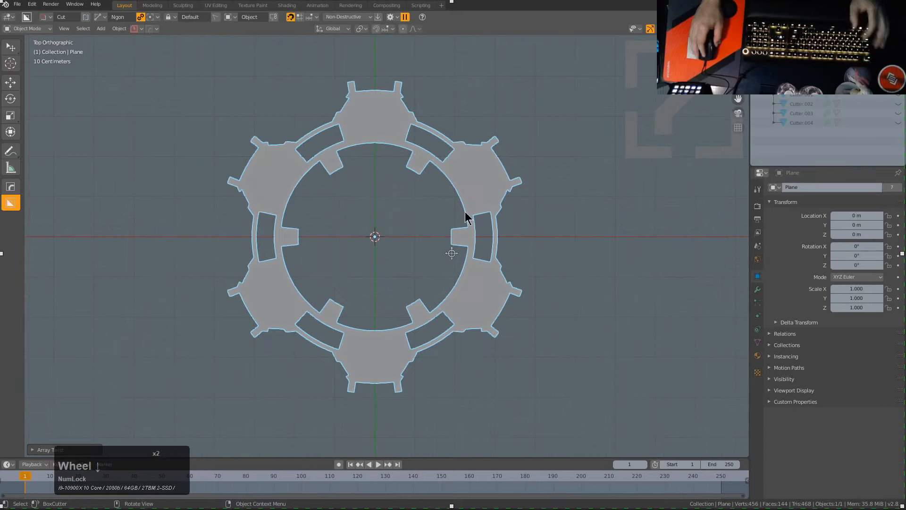
- Delete the ring object from the scene
key(x)
click(441, 214)
key(shift+a)
mouse_move(454, 211)
click(480, 234)
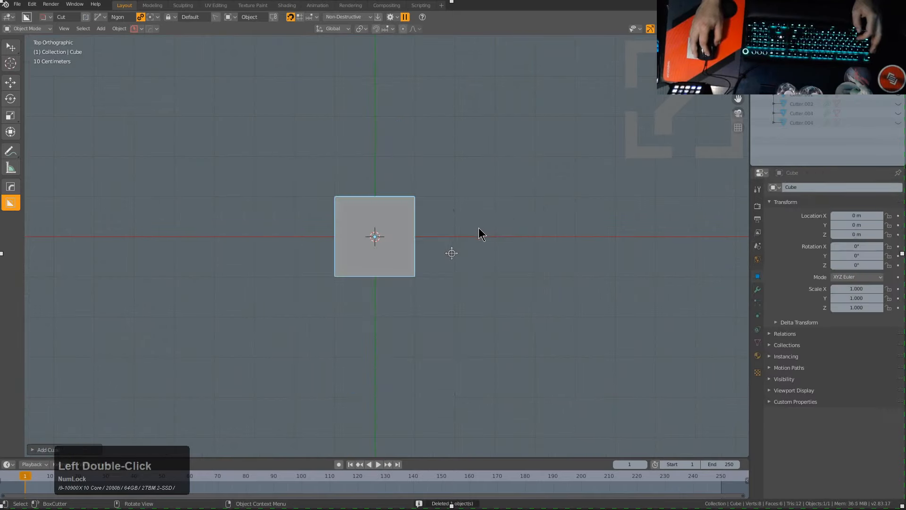
key(x)
click(477, 228)
- Add a new plane at the origin and scale it along Y to about 0.031 as a thin strip
key(shift+a)
click(502, 234)
scroll(412, 278, up, 3)
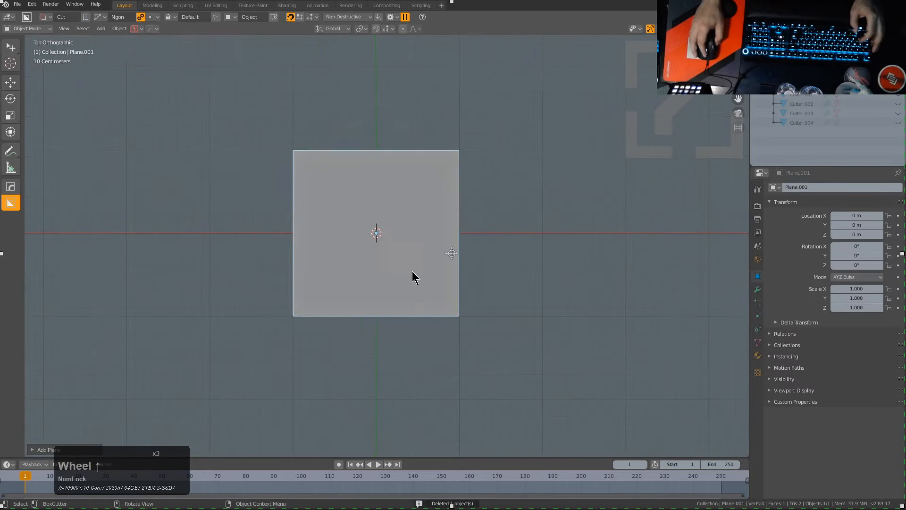
key(s)
key(y)
click(389, 243)
- In Edit Mode, add a loop cut on the strip's left half, bevel it into a wide section, and select that section's lower edge
key(Tab)
scroll(388, 251, up, 2)
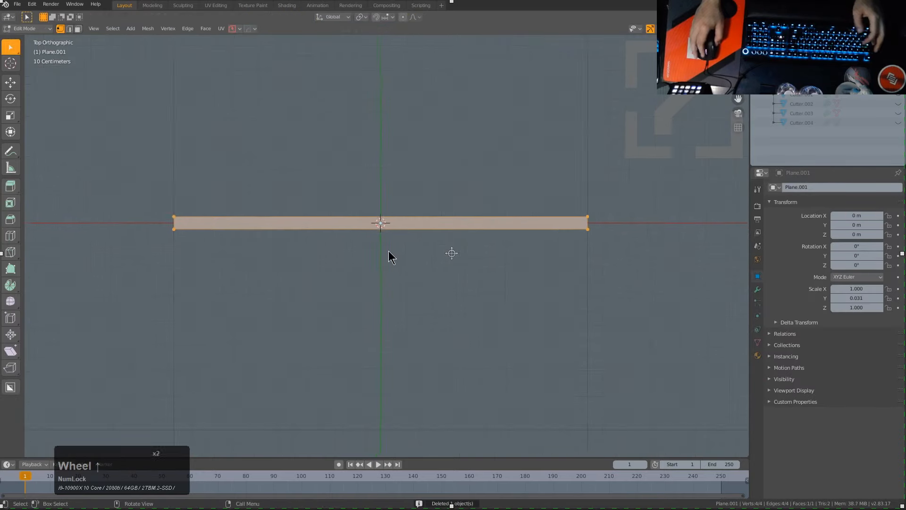
scroll(389, 251, up, 1)
key(ctrl+r)
click(355, 223)
click(285, 244)
key(ctrl+b)
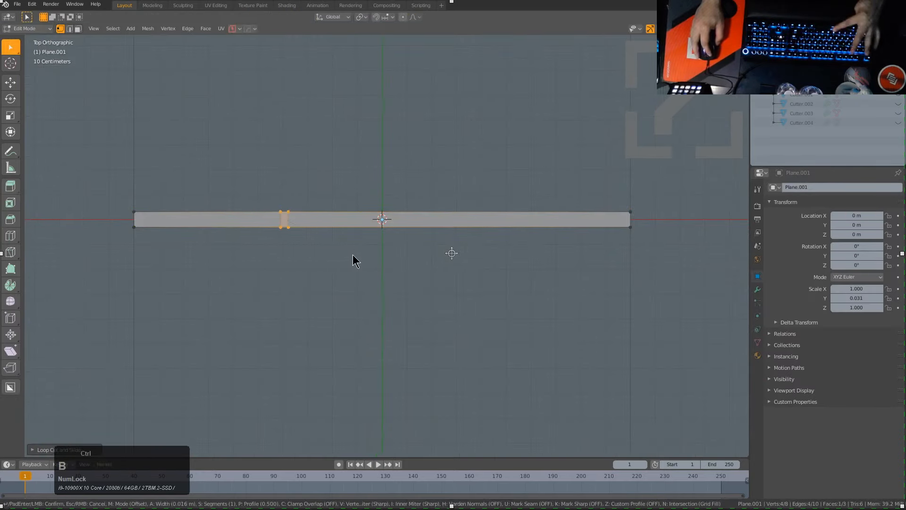
click(395, 272)
click(309, 237)
key(g)
key(y)
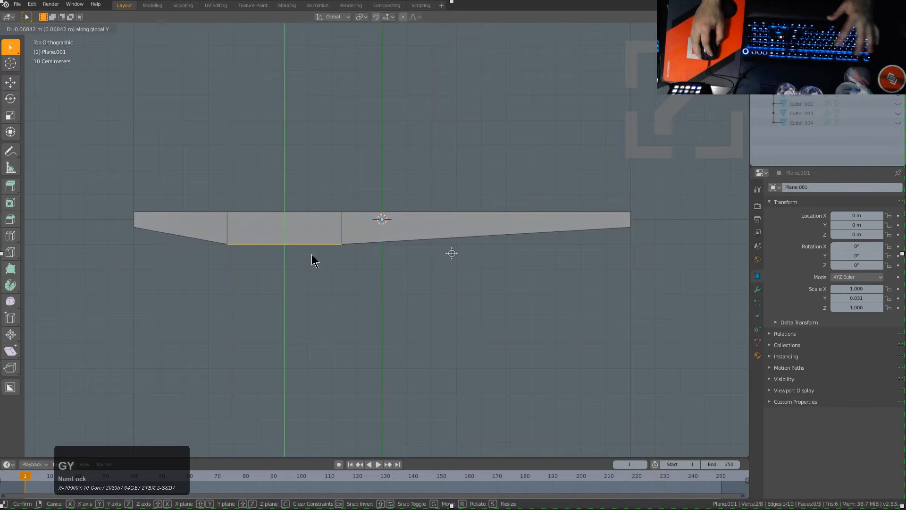
right_click(319, 245)
- Extrude the wide section's lower edge downward along Y and scale it narrower to form a tapered bulge
key(e)
key(y)
click(327, 255)
key(s)
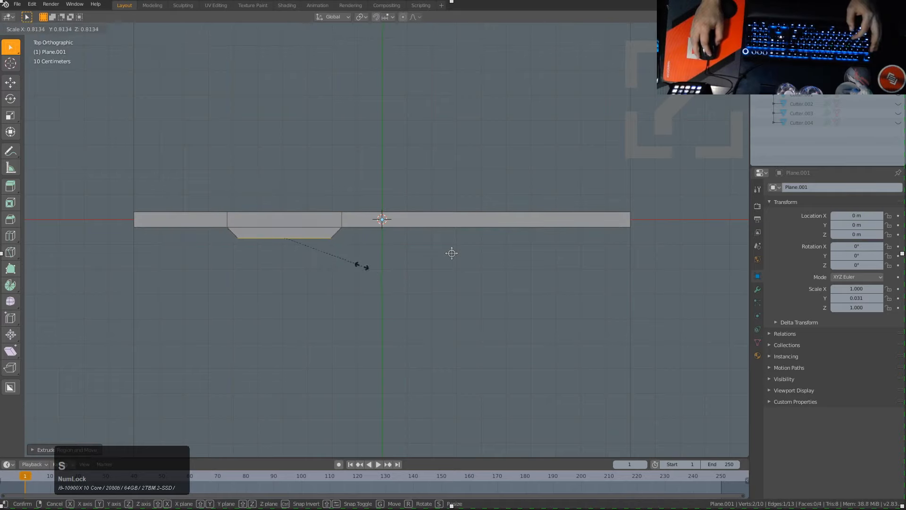
click(355, 263)
- Add a loop cut near the strip's right end and bevel it into a narrow section
key(Tab)
scroll(490, 271, down, 1)
shift+middle_drag(514, 272, 466, 285)
scroll(486, 250, up, 1)
key(Tab)
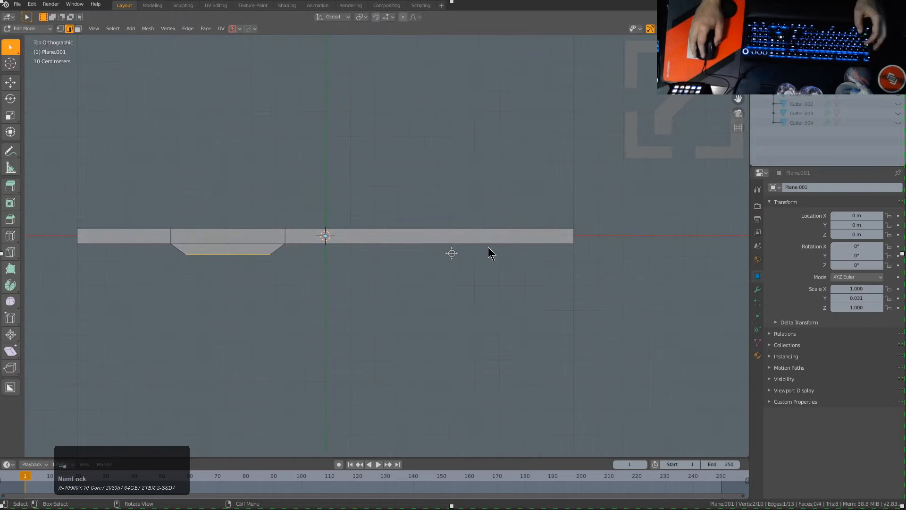
key(ctrl+r)
drag(482, 222, 552, 222)
key(ctrl+b)
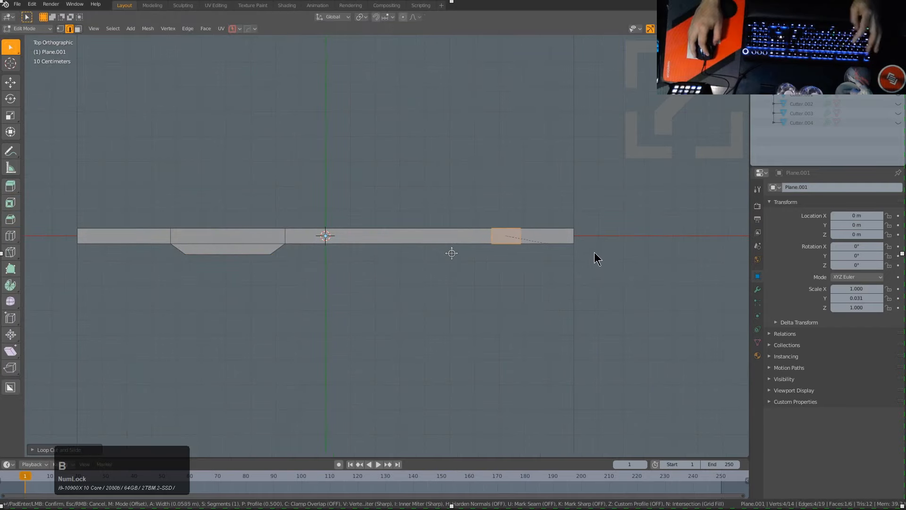
click(539, 238)
- Extrude the narrow section's upper edge upward along Y, taper it into a small tab, and return to Object Mode
scroll(514, 236, up, 4)
key(e)
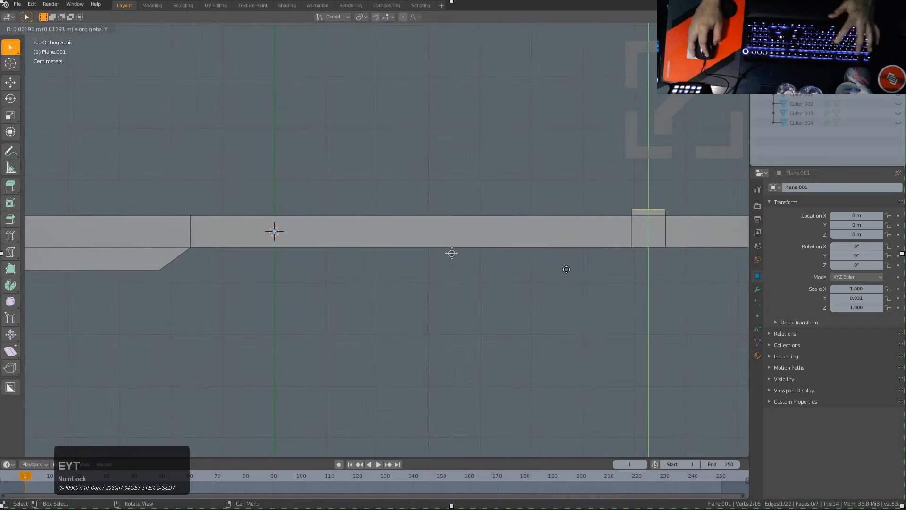
click(573, 267)
key(s)
click(630, 262)
key(Tab)
scroll(423, 268, down, 4)
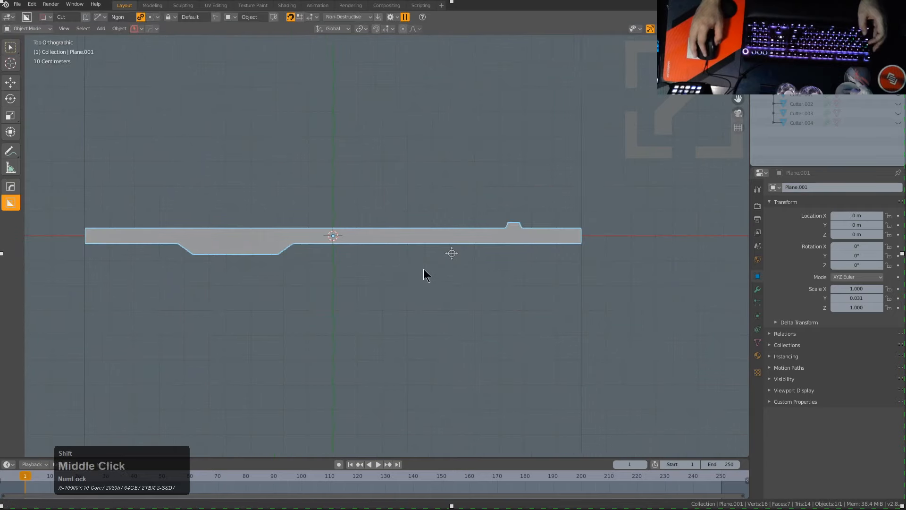
- Cut a shallow recess with slanted ends into the strip's upper edge just right of the centre with BoxCutter's Ngon shape
shift+middle_drag(424, 268, 458, 256)
scroll(441, 258, up, 3)
key(d)
click(399, 289)
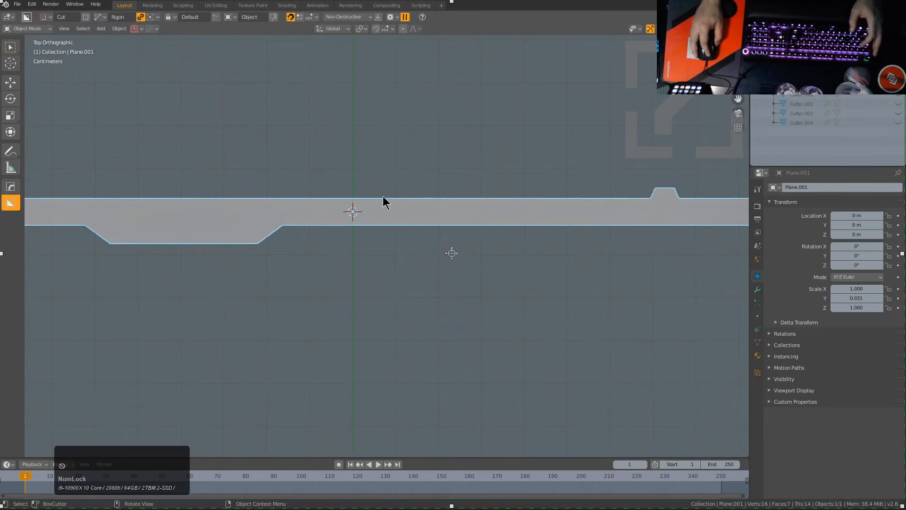
click(354, 202)
mouse_move(357, 210)
ctrl+mouse_down()
mouse_move(496, 214)
mouse_move(515, 180)
ctrl+mouse_up()
- Cut a long stepped Ngon slot through the strip, from the centre to just below the small tab
mouse_move(359, 213)
ctrl+mouse_down()
mouse_move(505, 216)
mouse_move(514, 201)
ctrl+mouse_up()
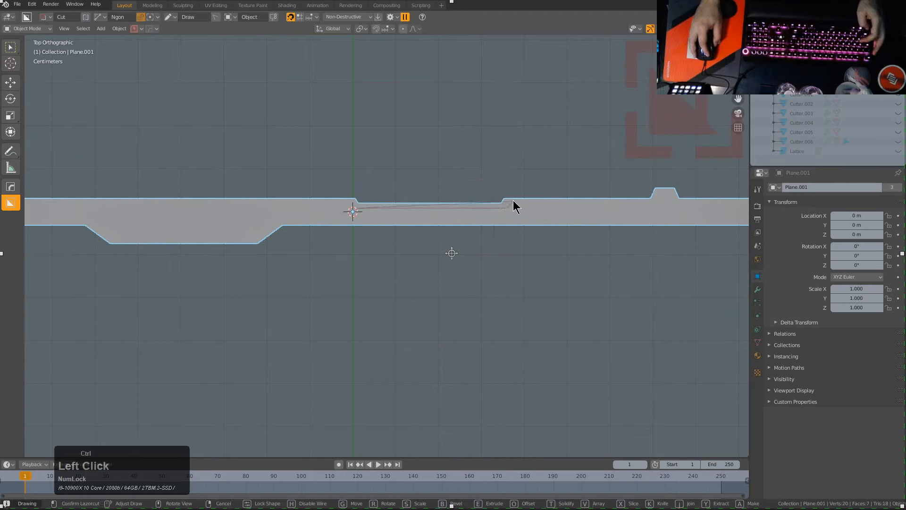
ctrl+click(511, 201)
ctrl+click(648, 202)
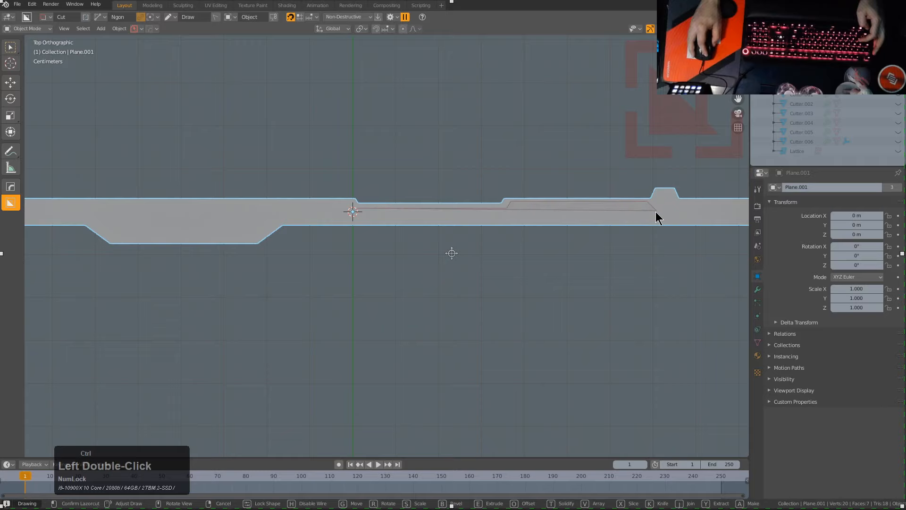
ctrl+click(656, 211)
click(656, 221)
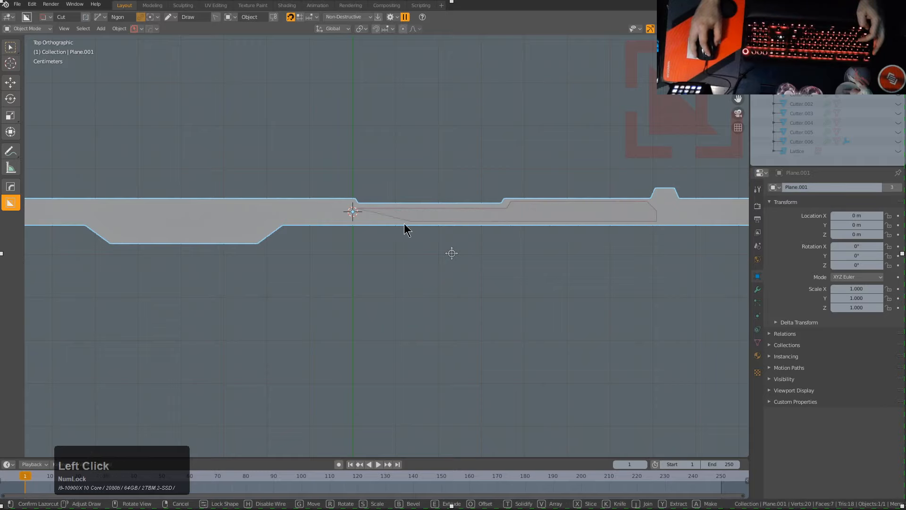
click(347, 222)
click(401, 218)
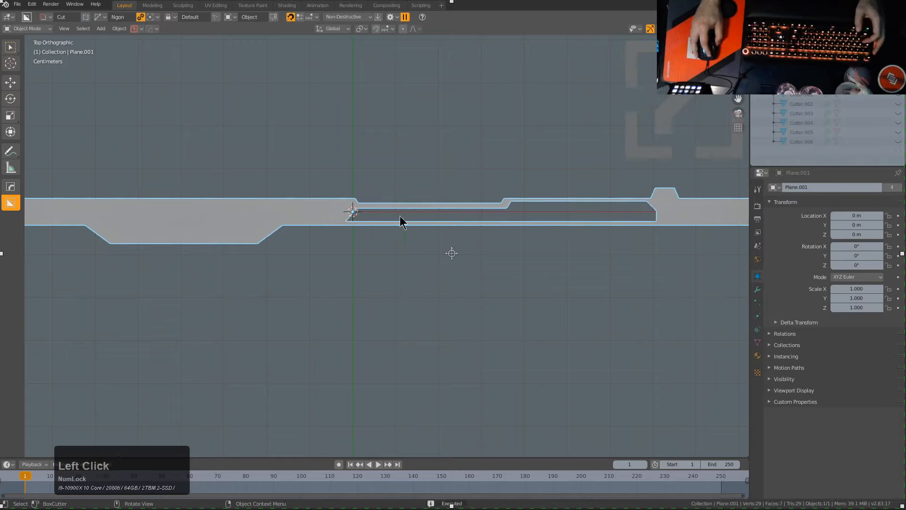
- Try dicing the slotted strip along X with 21 segments using Knife Project, with the option to twist enabled
scroll(426, 247, down, 3)
key(a)
scroll(475, 286, up, 1)
key(q)
mouse_move(476, 286)
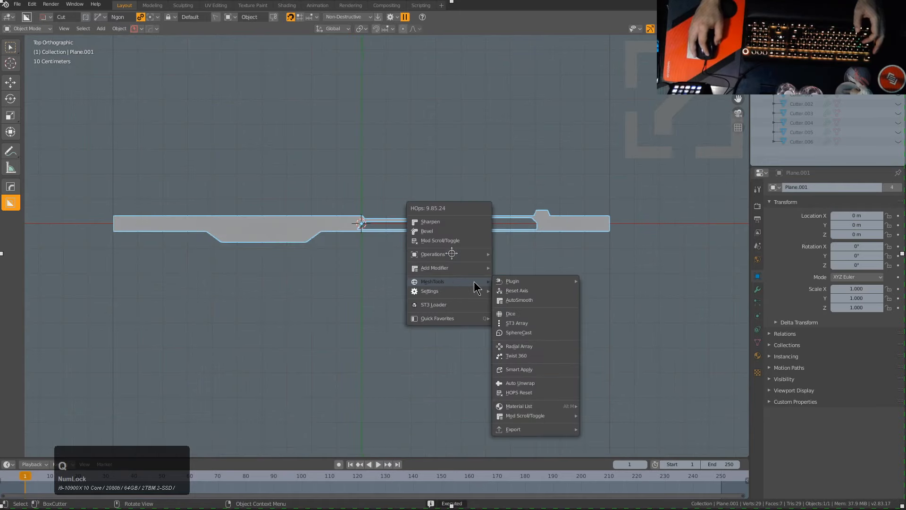
click(525, 313)
scroll(526, 313, up, 2)
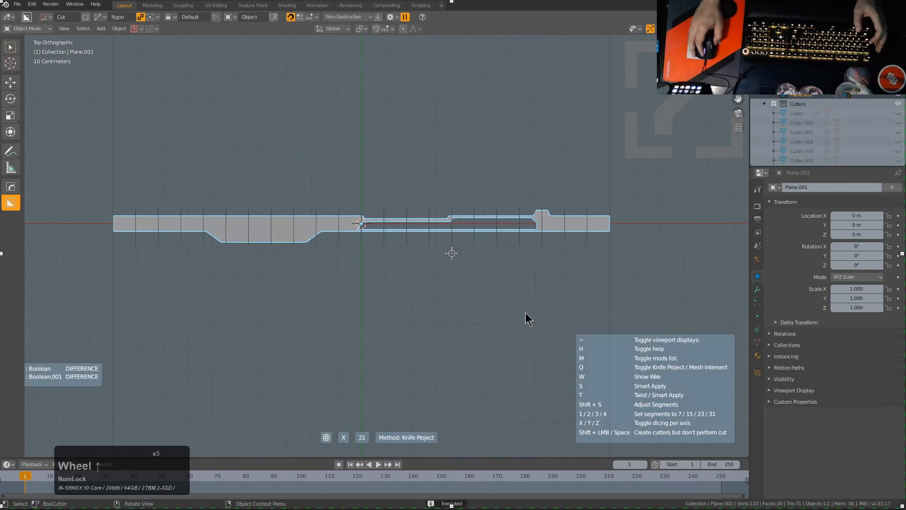
key(t)
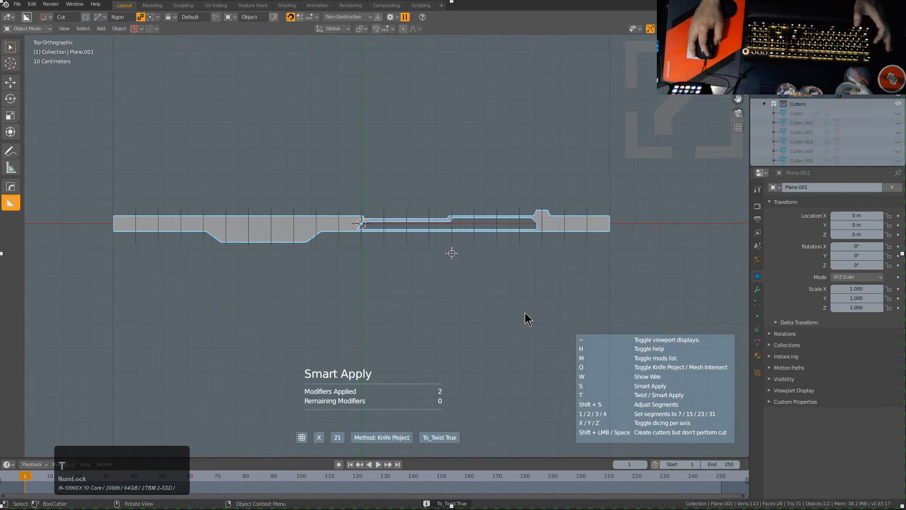
click(526, 313)
- Try a 360-degree twist of the diced strip with 5 segments, and undo the twist and the dicing
scroll(525, 313, down, 3)
scroll(525, 313, up, 4)
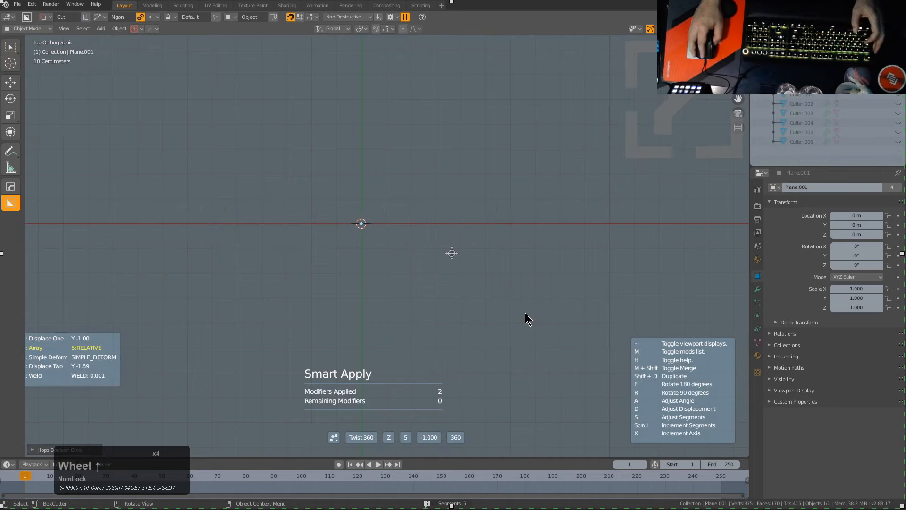
click(524, 313)
scroll(453, 313, down, 7)
scroll(458, 257, up, 1)
middle_drag(453, 313, 457, 225)
key(ctrl+z)
key(ctrl+z)
- Try dicing the strip again with 21 Knife Project segments and twisting it 360 degrees with 4 copies
scroll(443, 242, up, 2)
key(q)
mouse_move(443, 242)
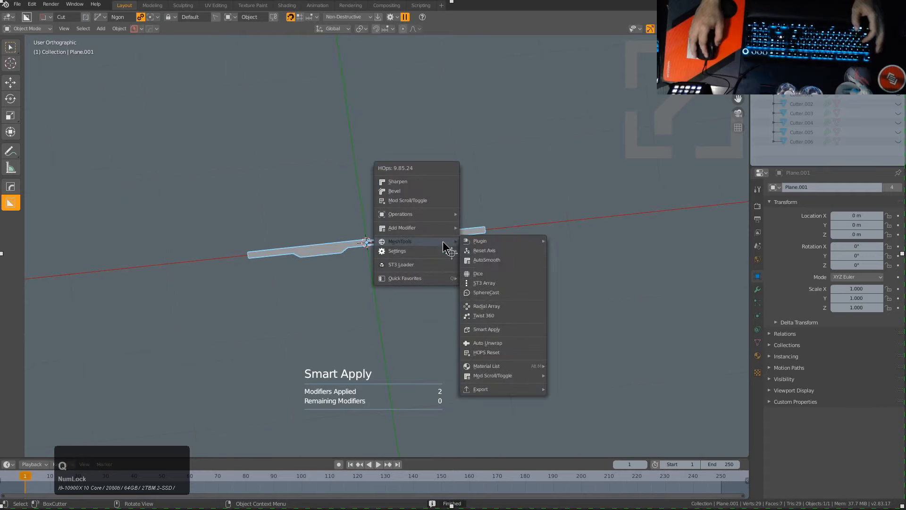
click(493, 275)
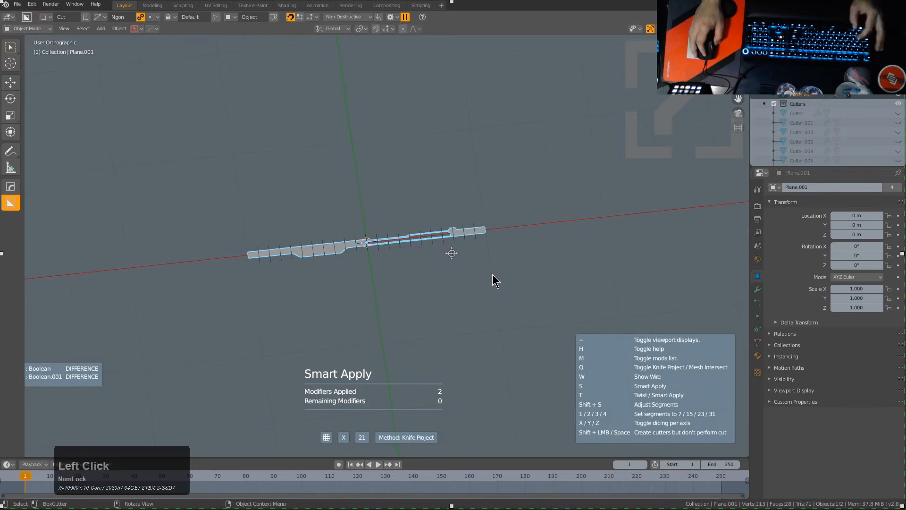
scroll(492, 280, down, 2)
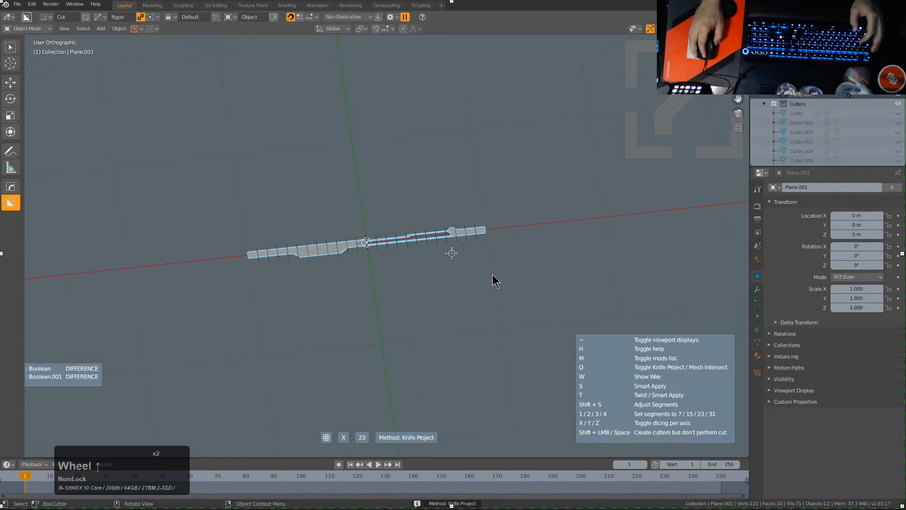
key(t)
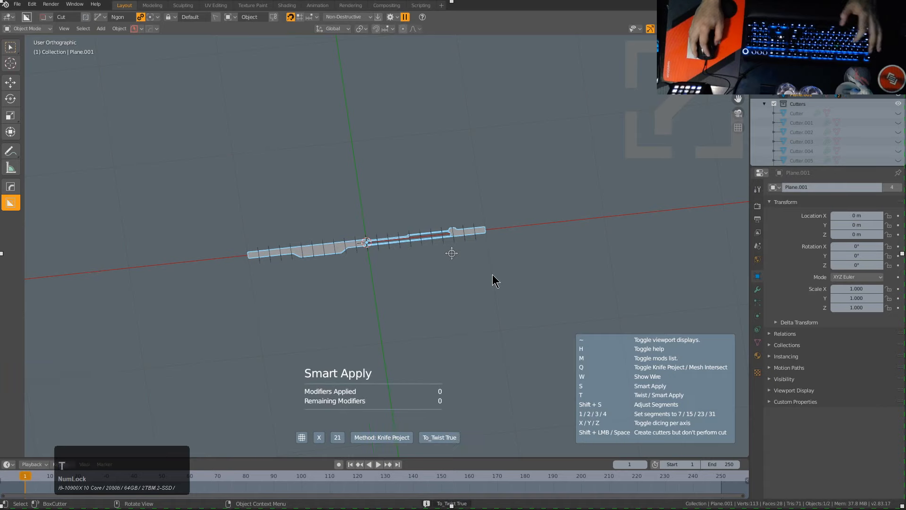
click(493, 276)
scroll(492, 276, down, 3)
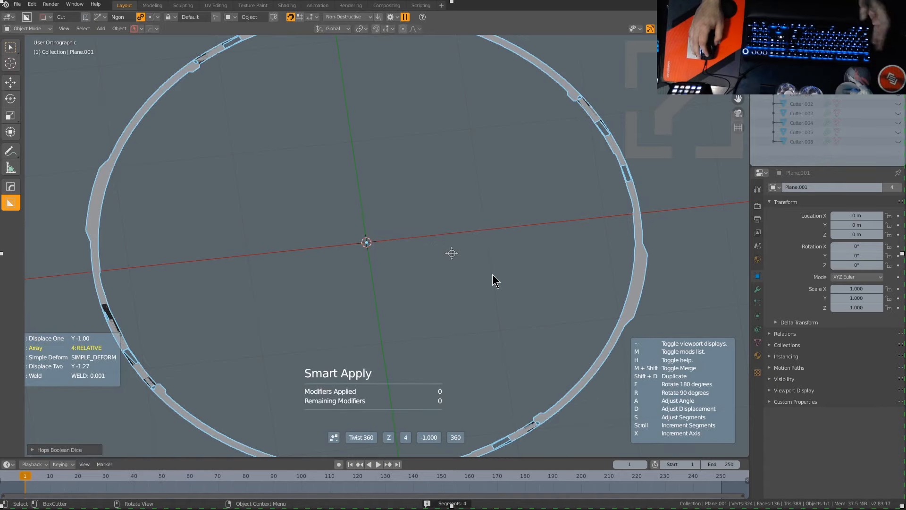
right_click(492, 276)
right_click(498, 277)
key(ctrl+z)
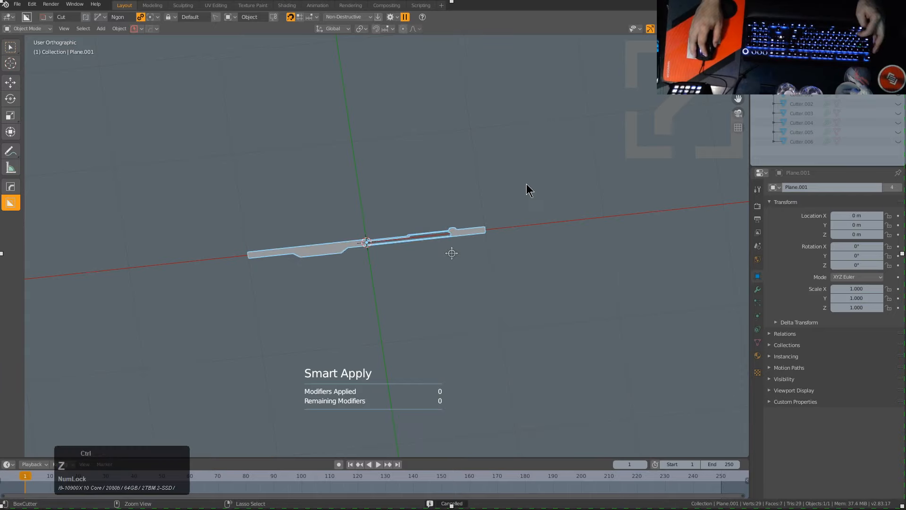
- Dice the strip along X with 23 segments using Mesh Intersect, and twist it 360 degrees into a ring of 6 copies
key(q)
mouse_move(462, 252)
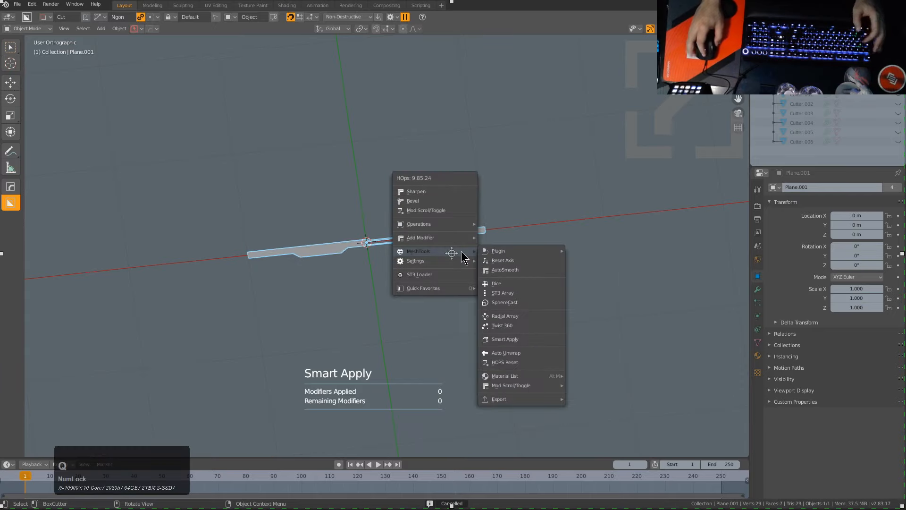
click(513, 280)
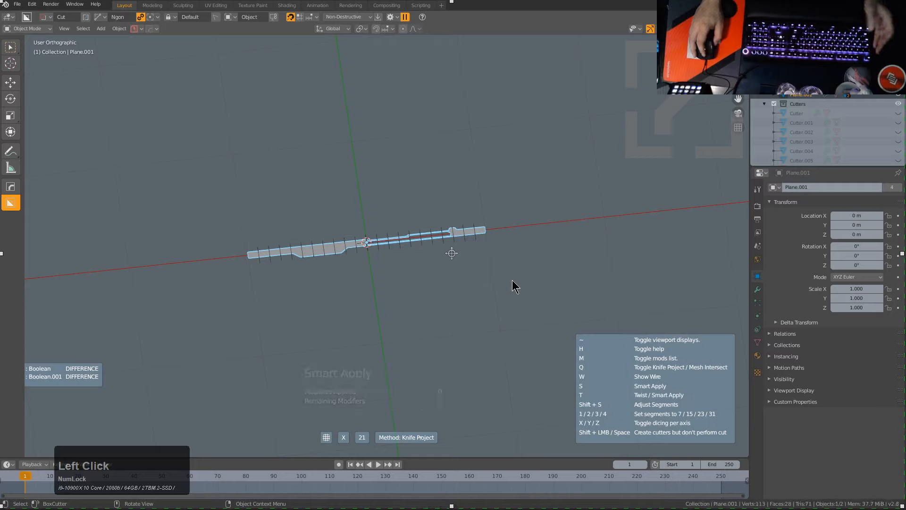
key(q)
scroll(512, 280, up, 4)
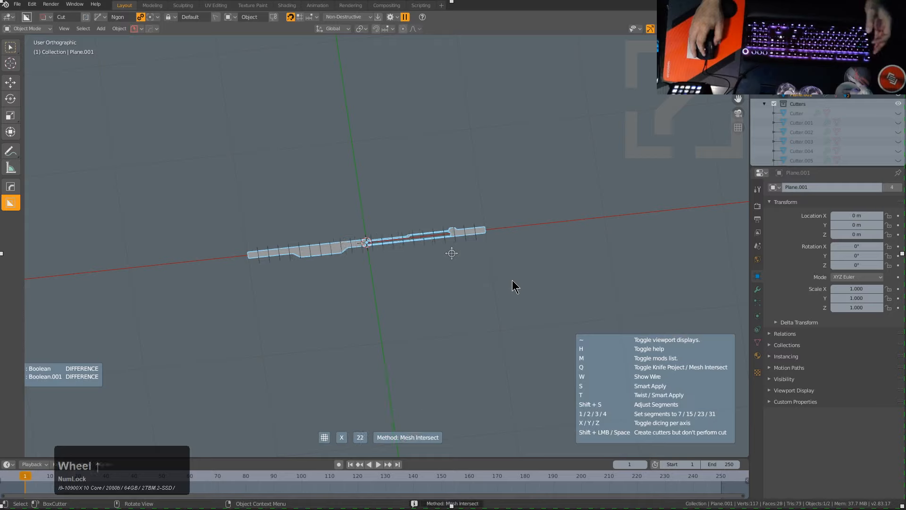
scroll(514, 286, down, 2)
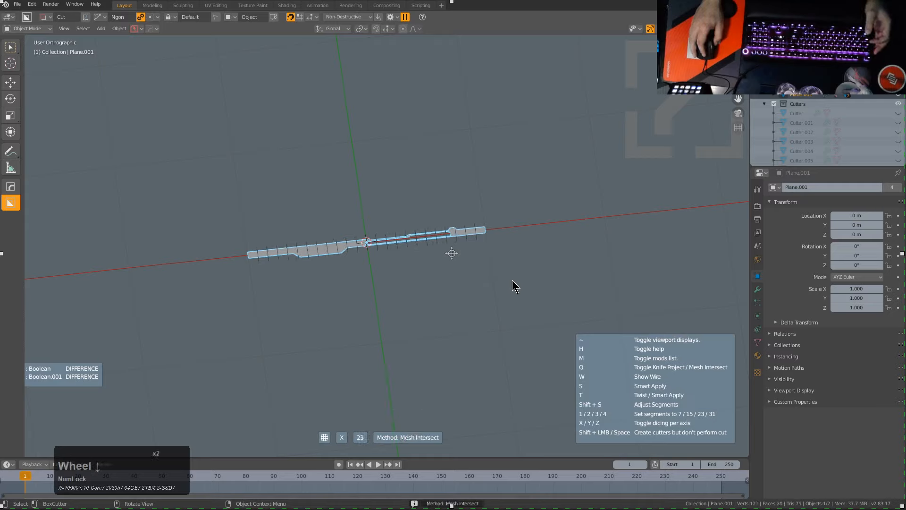
key(t)
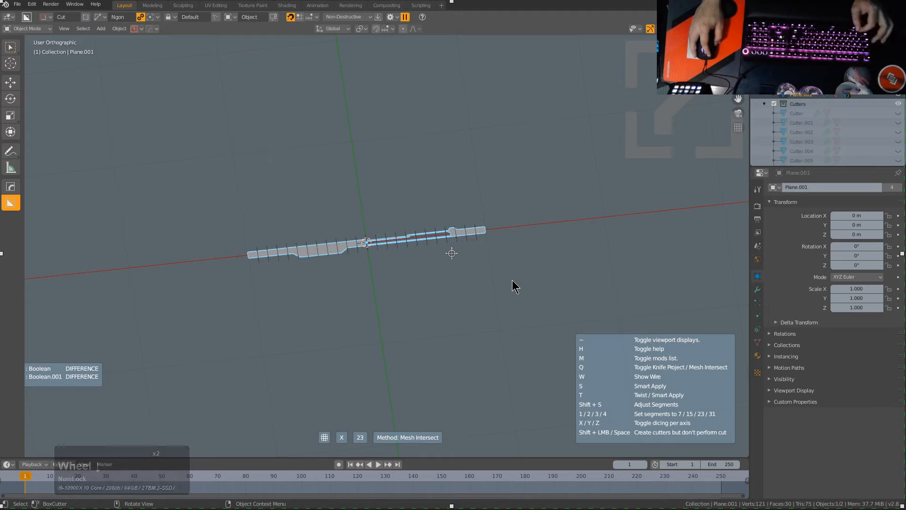
click(512, 286)
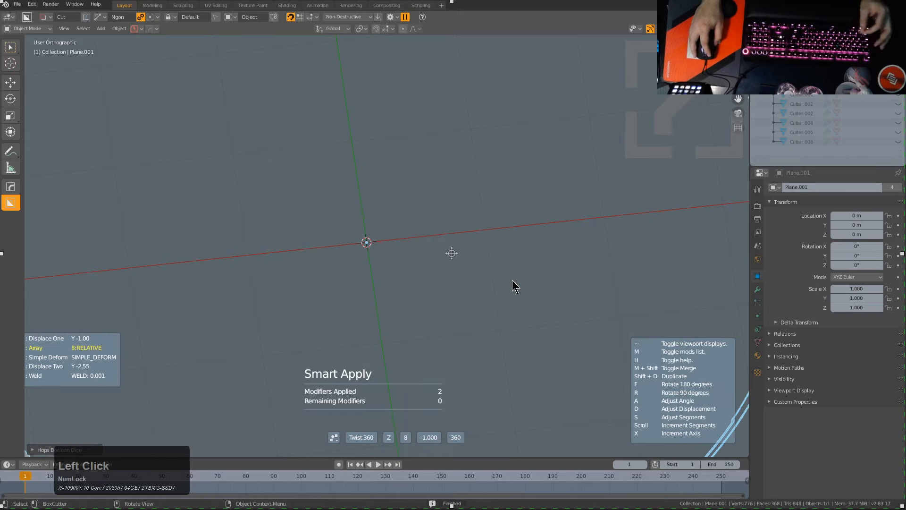
scroll(512, 287, up, 2)
click(513, 286)
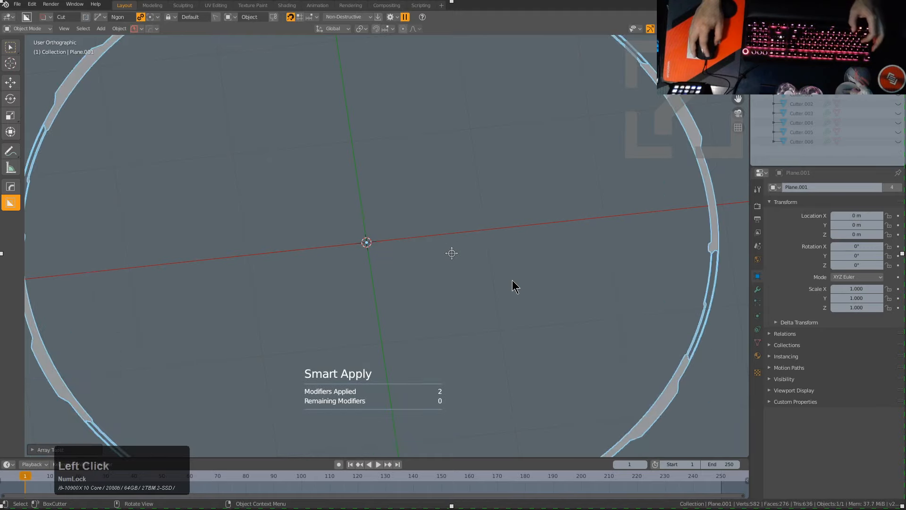
- Examine the twisted ring and its thin slotted sections up close and from several angles
scroll(505, 285, down, 1)
middle_drag(505, 285, 606, 146)
scroll(472, 309, down, 3)
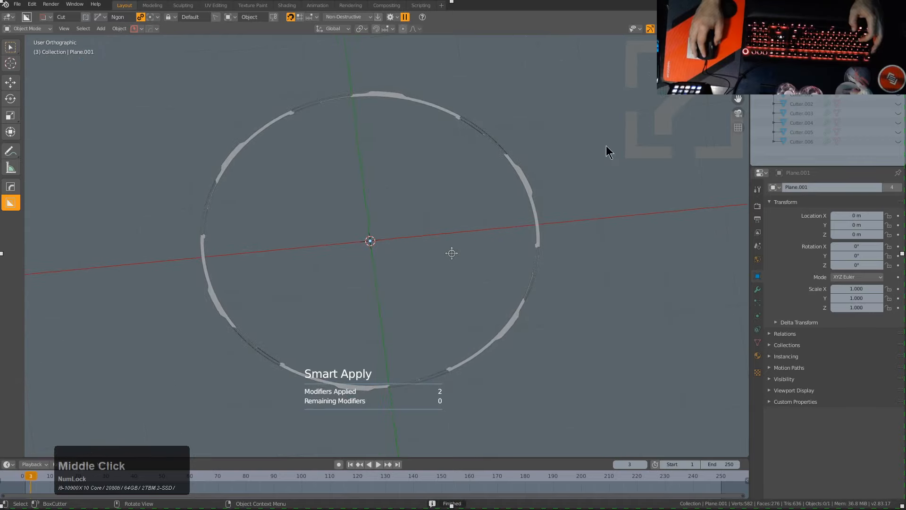
middle_drag(487, 224, 580, 218)
scroll(580, 218, up, 4)
scroll(585, 278, down, 2)
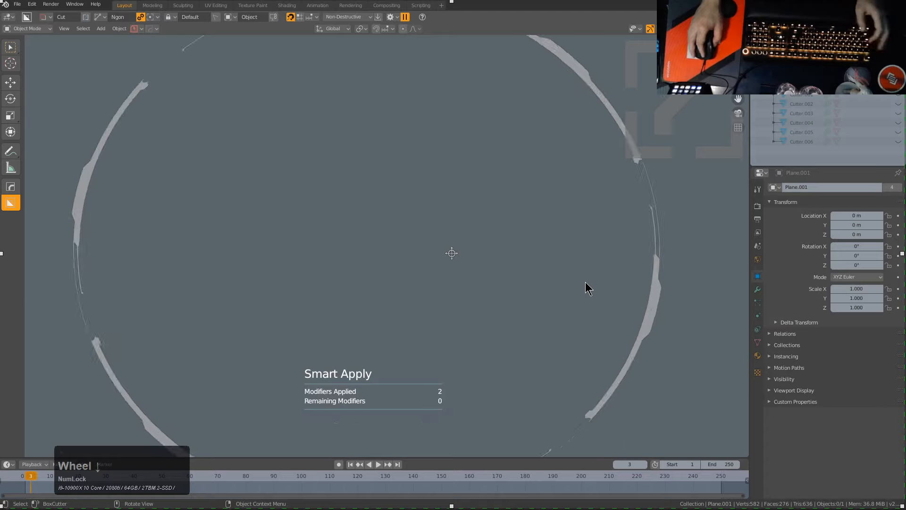
shift+middle_drag(586, 282, 508, 168)
scroll(598, 254, up, 4)
shift+middle_drag(603, 288, 361, 251)
scroll(269, 152, down, 9)
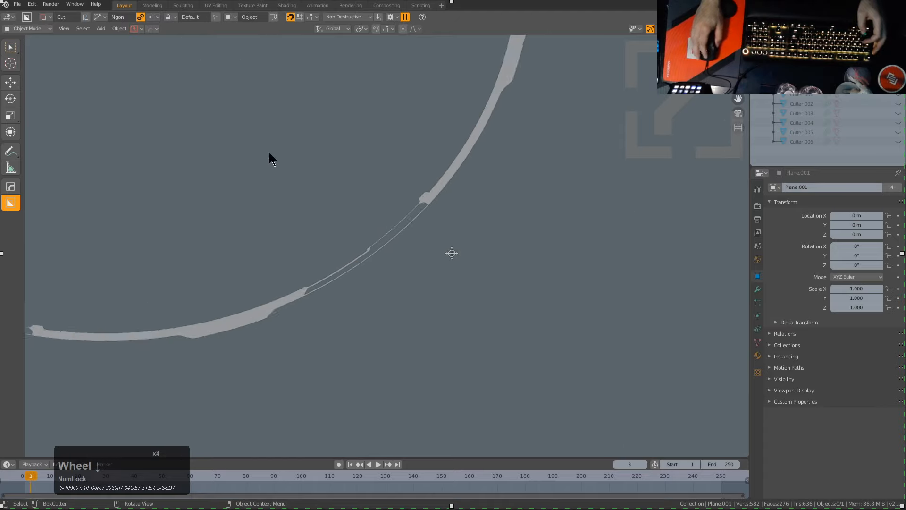
scroll(407, 309, up, 1)
shift+middle_drag(273, 157, 496, 211)
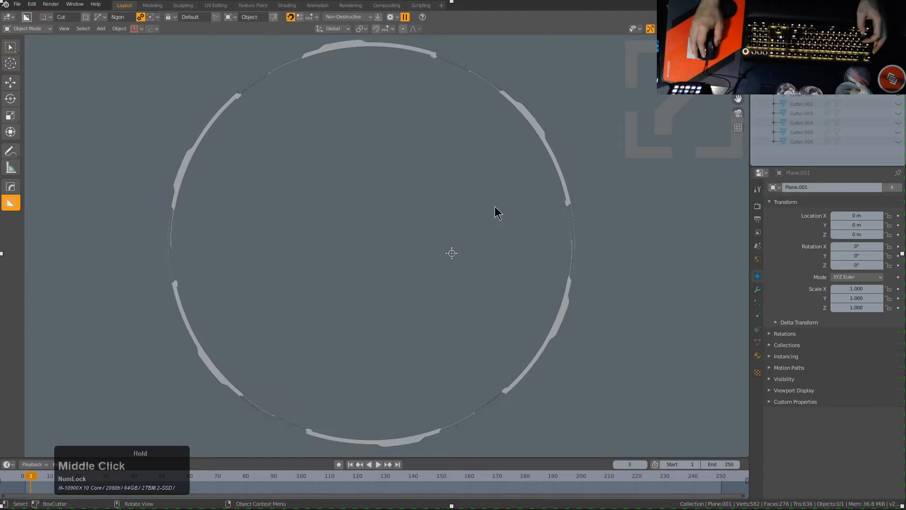
middle_drag(552, 180, 559, 233)
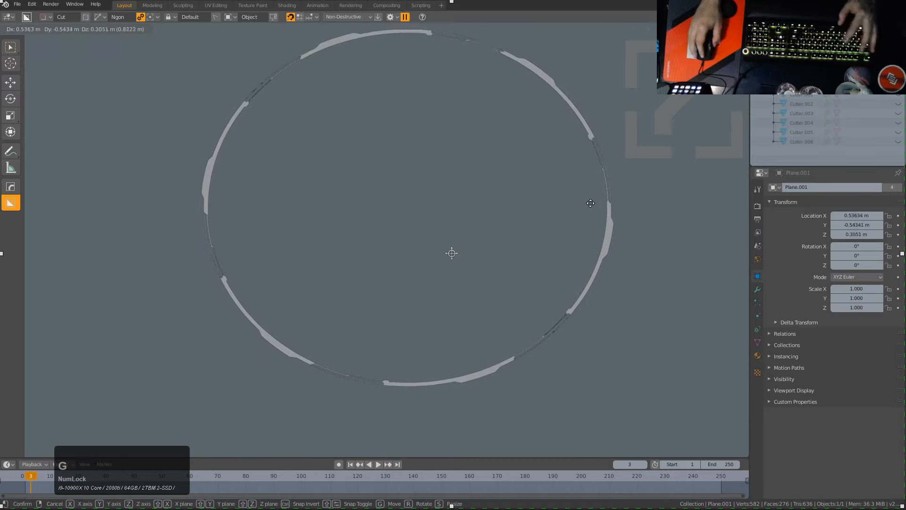
- Readjust the ring's Twist 360 to 5 segments and a displacement of about -1.26
key(q)
mouse_move(557, 236)
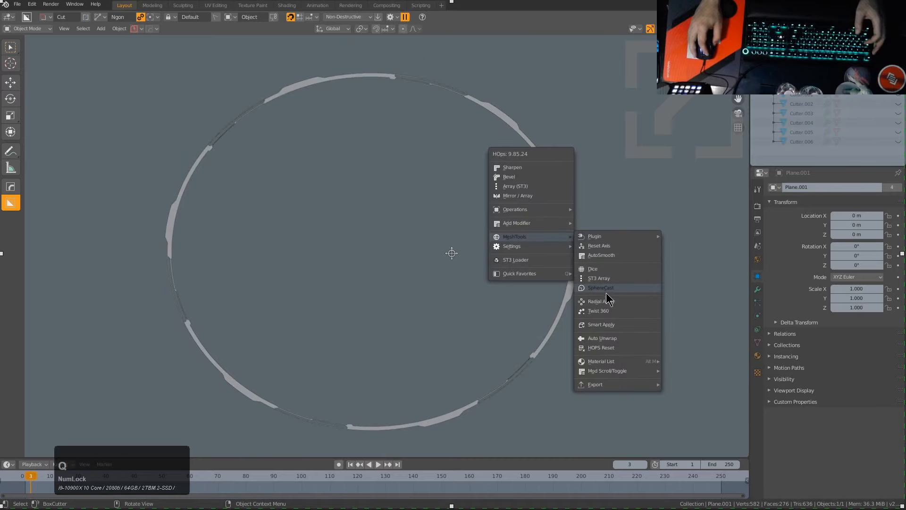
click(608, 308)
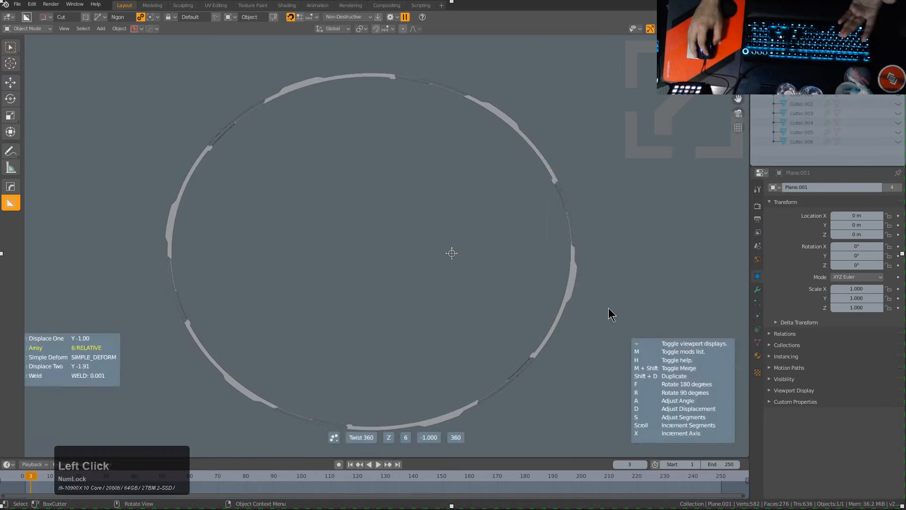
scroll(608, 308, up, 1)
key(d)
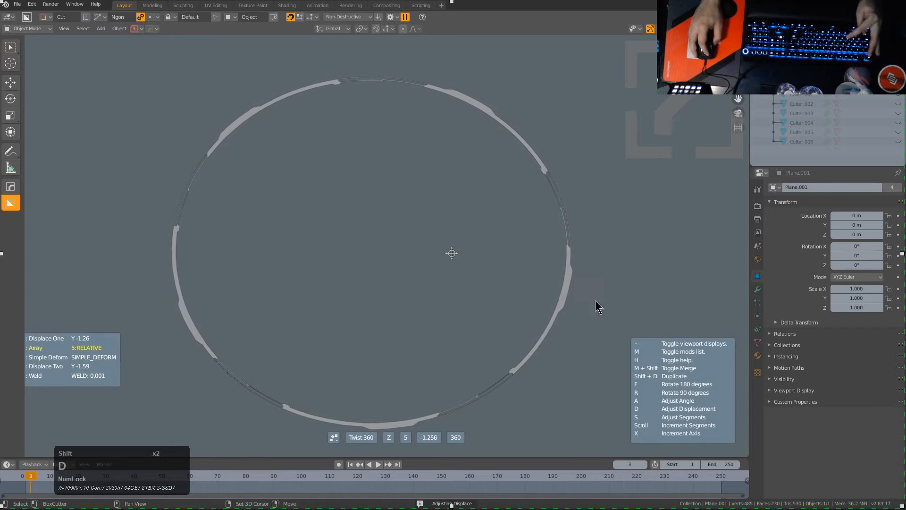
- Duplicate the ring twice within Twist 360, making a smaller middle ring with 2 segments and an innermost ring with 4
key(shift+d)
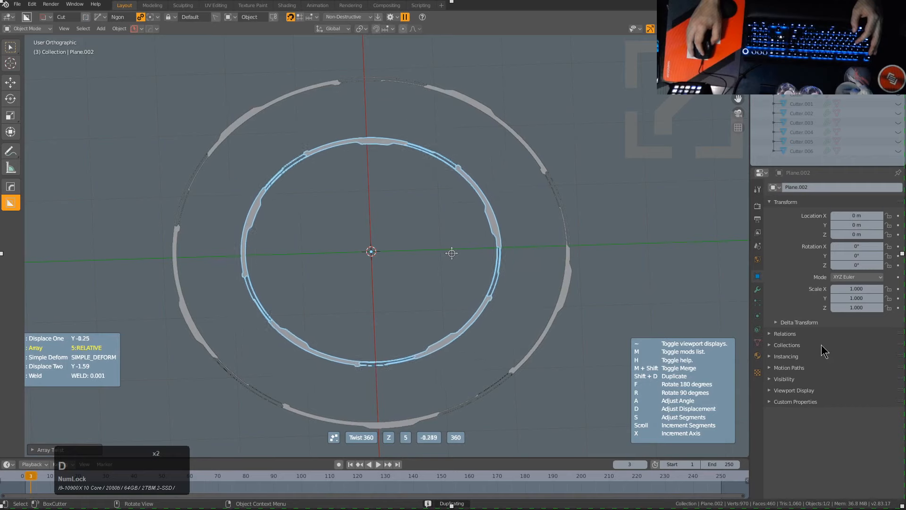
scroll(716, 318, down, 3)
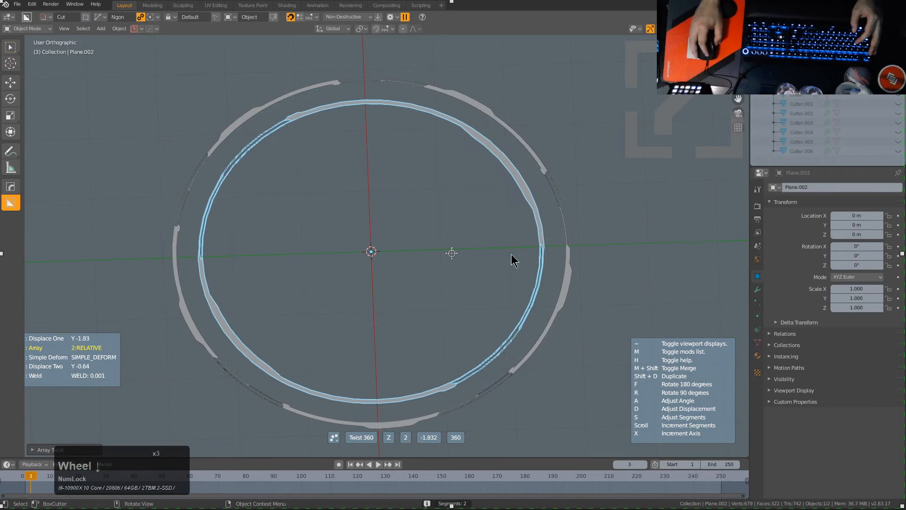
key(shift+d)
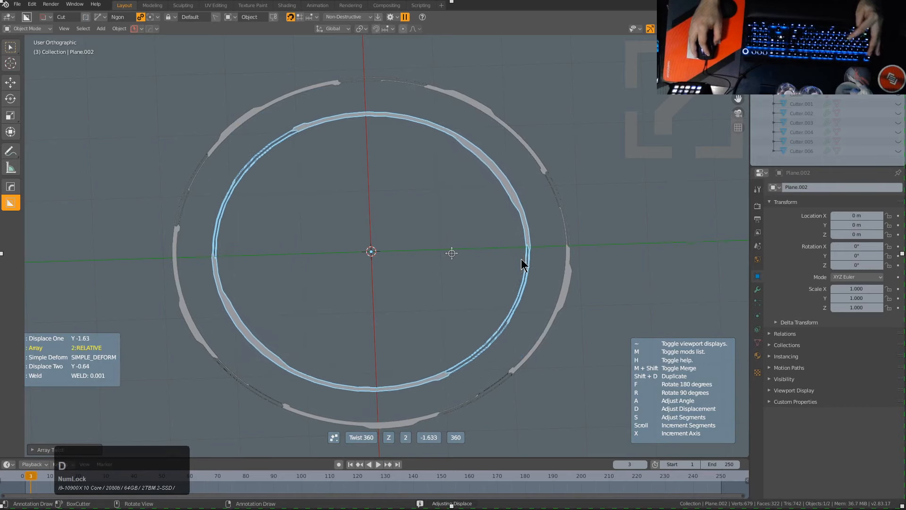
scroll(683, 299, up, 2)
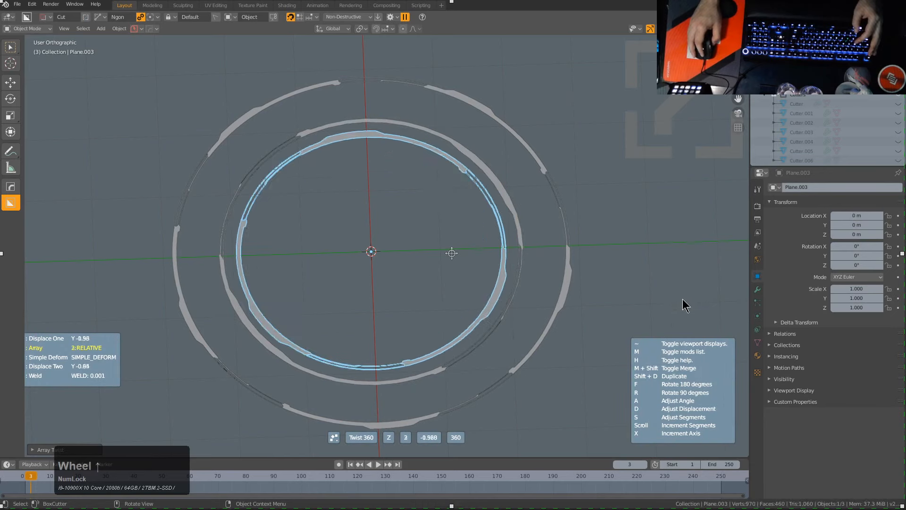
click(831, 327)
- Start HOps blank material scrolling on all three rings and cycle through Principled materials
middle_drag(449, 286, 419, 306)
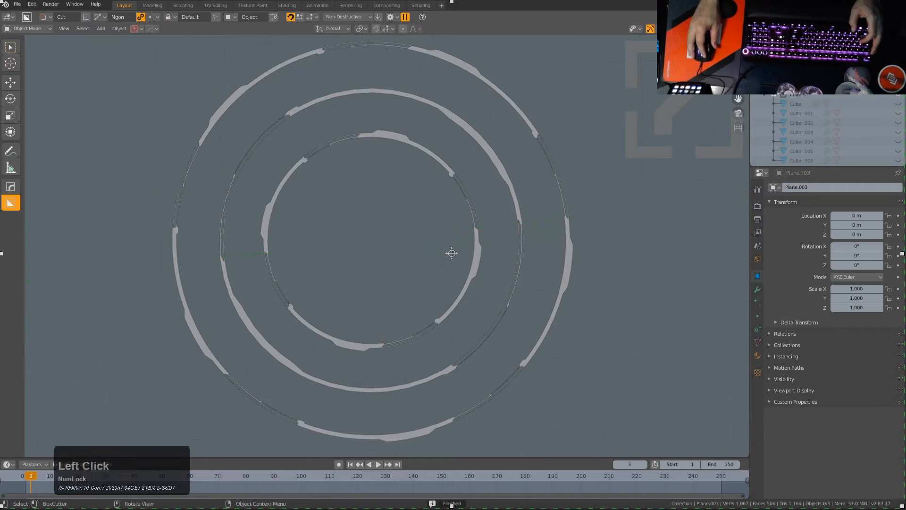
middle_drag(473, 255, 409, 217)
scroll(409, 217, down, 5)
key(m)
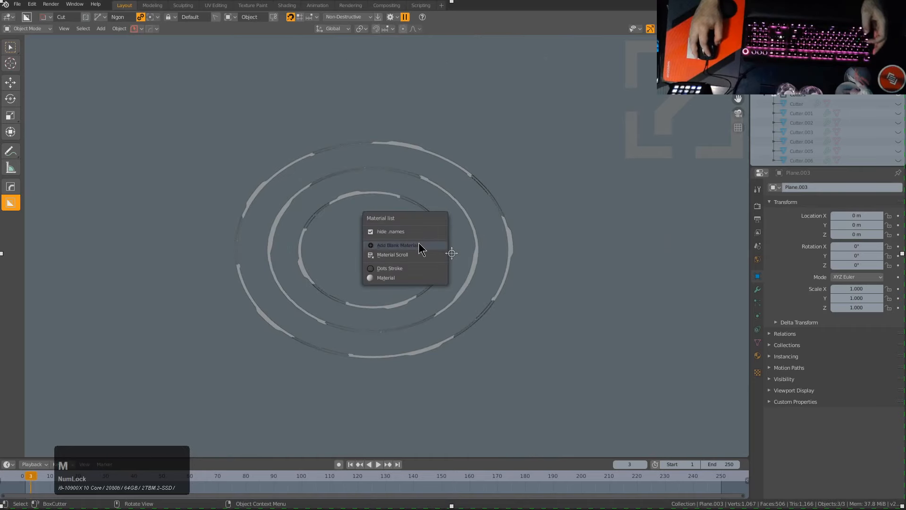
click(420, 246)
scroll(417, 255, up, 4)
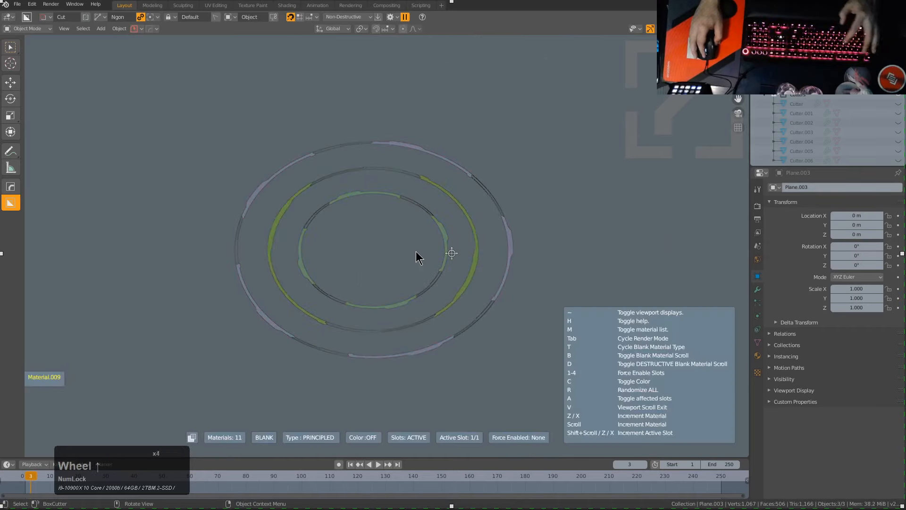
scroll(416, 251, up, 2)
- Switch the blank material type to Emission and cycle to whitish glows on the outer two rings and magenta on the innermost
key(t)
key(t)
scroll(416, 251, up, 4)
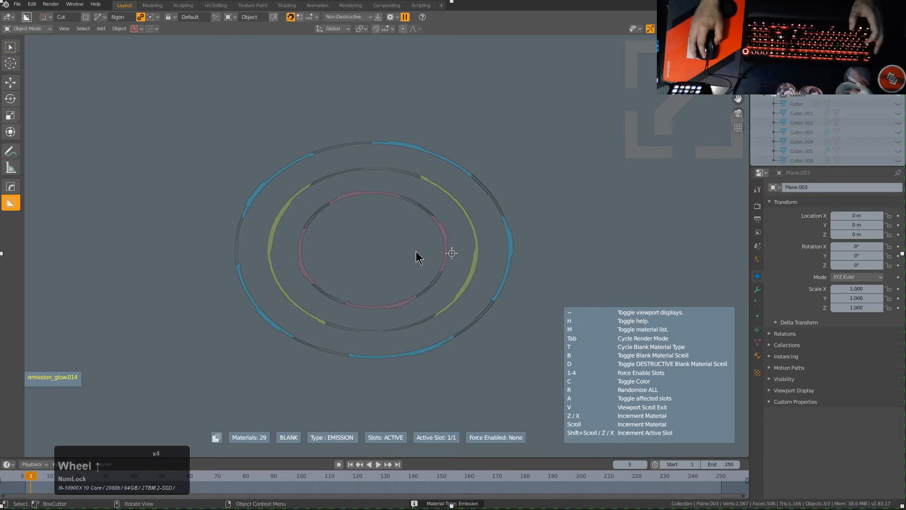
scroll(417, 254, up, 1)
scroll(417, 254, up, 2)
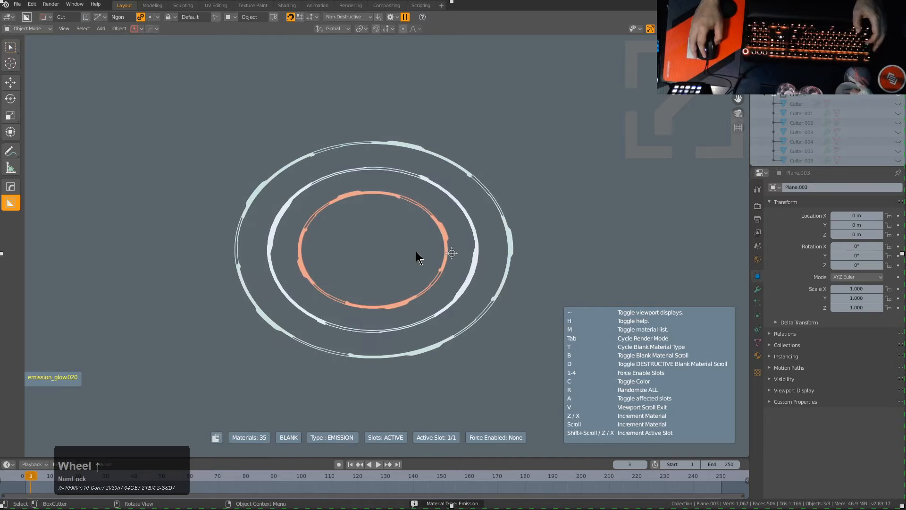
click(416, 257)
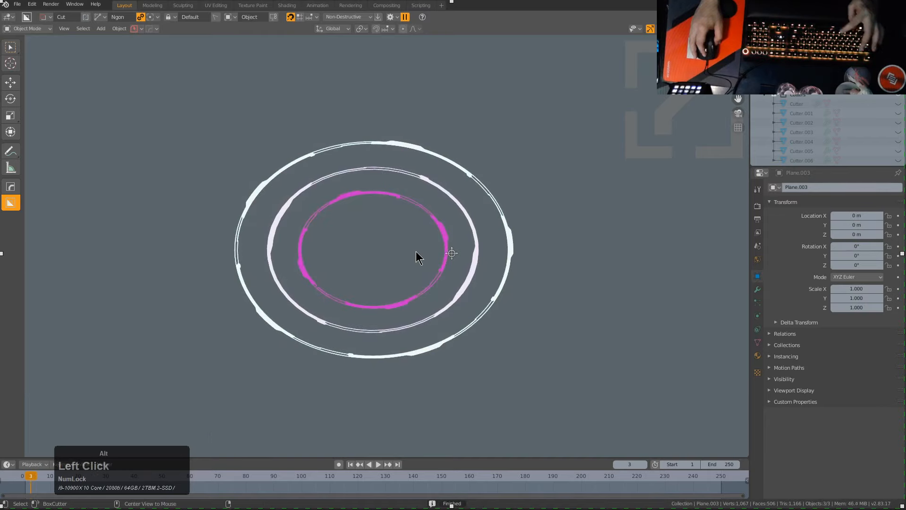
- Switch the viewport to LookDev shading and play the animation to view the three glowing rings
key(v)
key(q)
click(417, 255)
scroll(448, 278, up, 2)
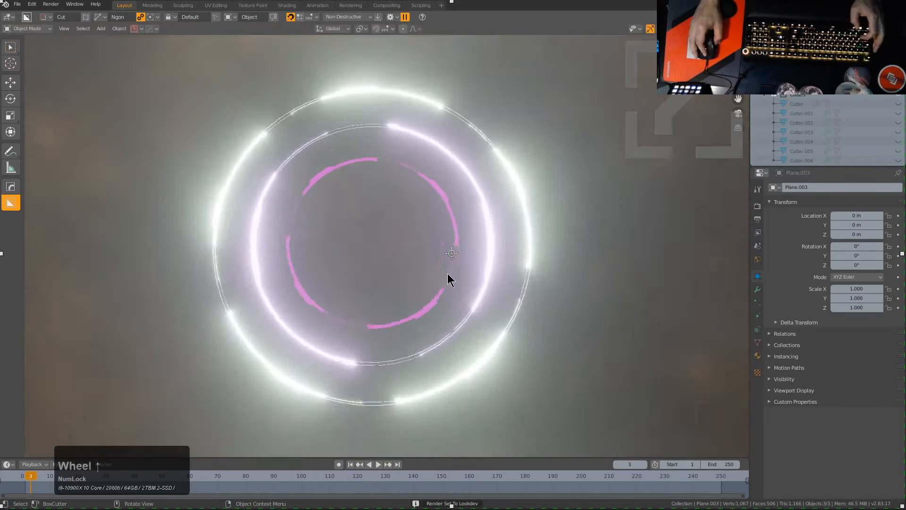
scroll(448, 274, up, 2)
scroll(445, 267, down, 2)
key(shift+space)
middle_drag(423, 272, 451, 252)
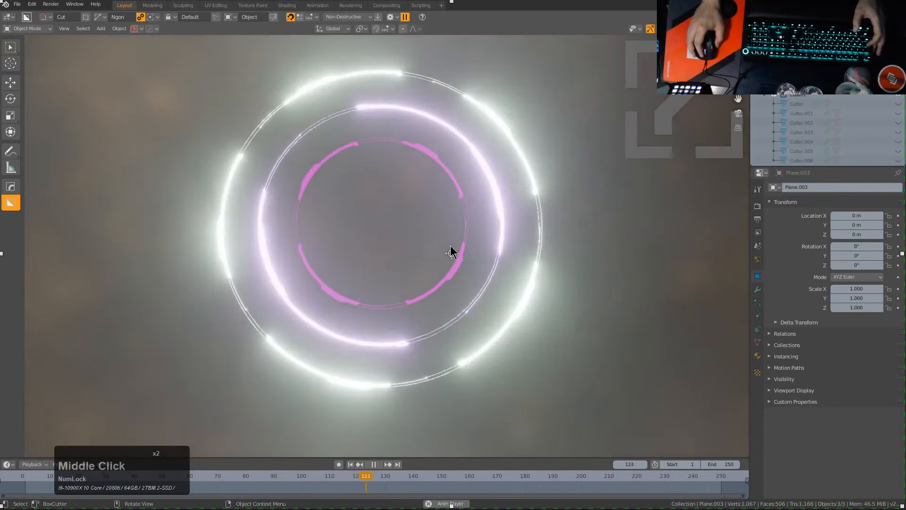
click(452, 253)
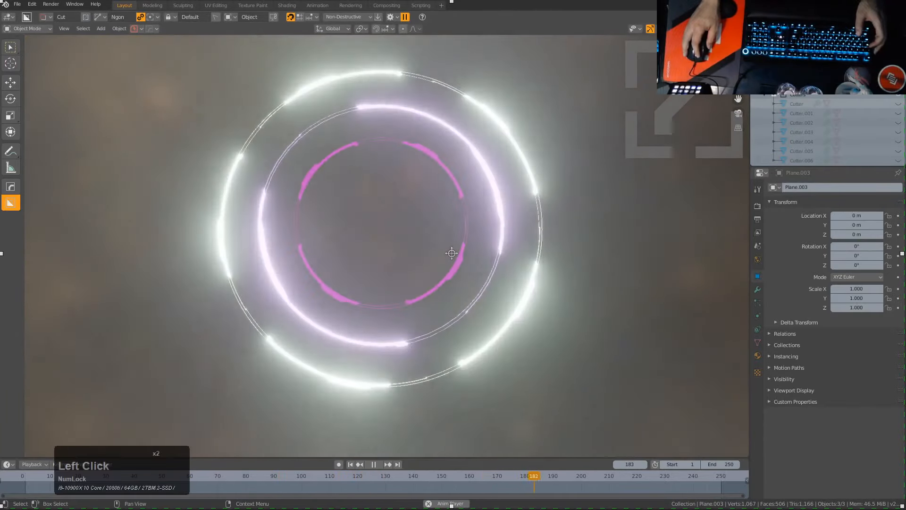
click(451, 253)
click(452, 253)
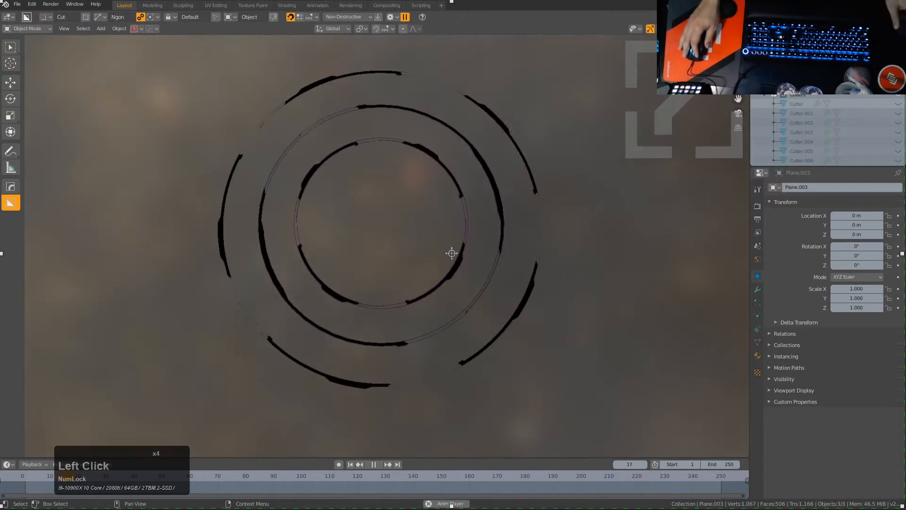
click(452, 253)
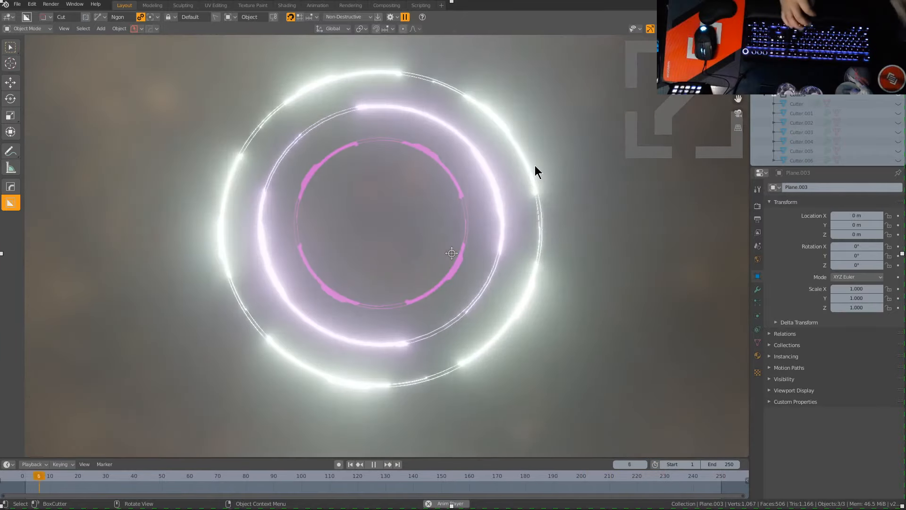
- Start a new scene containing the default cube
key(ctrl+n)
click(534, 165)
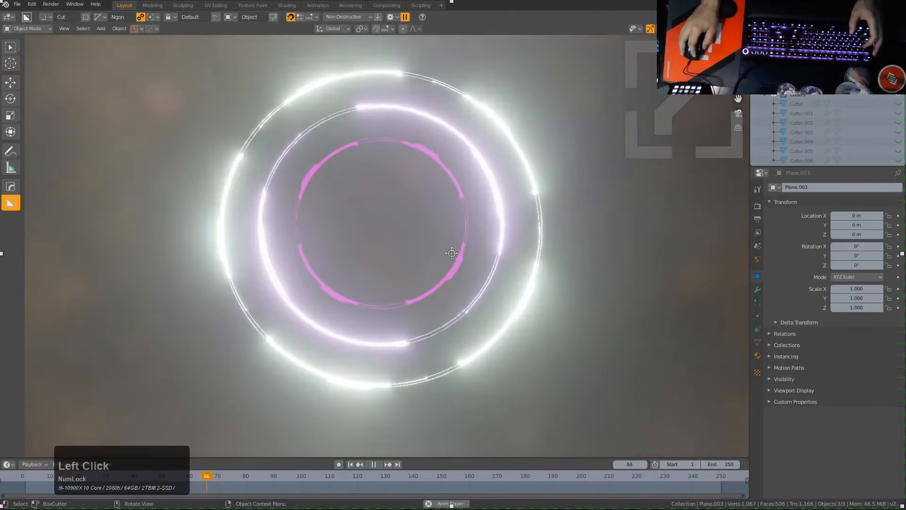
middle_drag(288, 210, 280, 177)
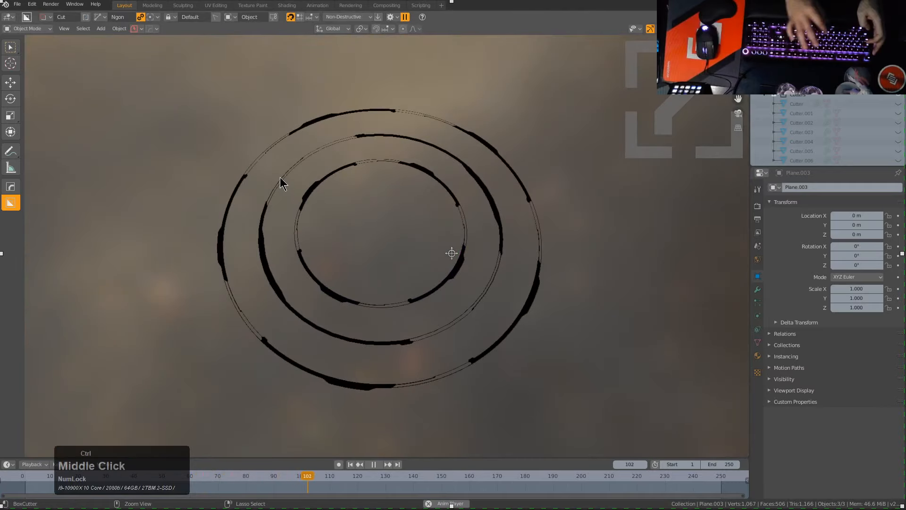
key(ctrl+q)
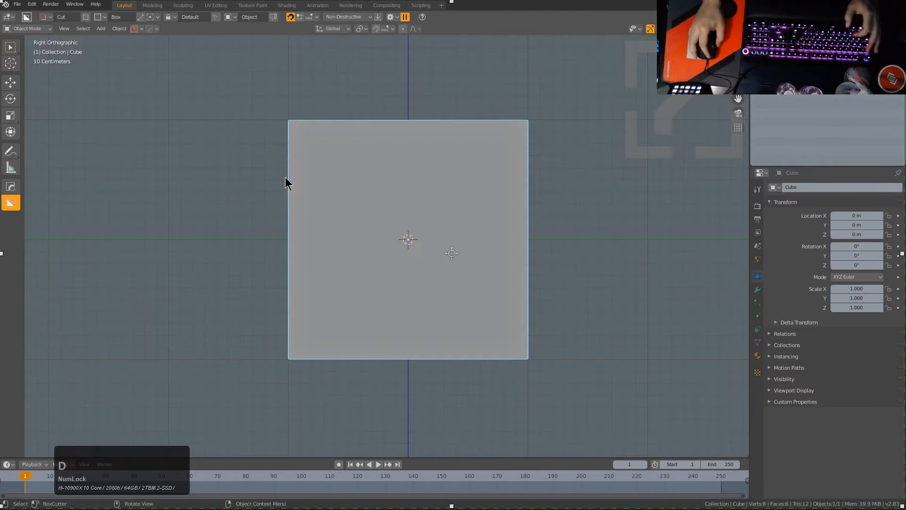
middle_drag(285, 183, 364, 239)
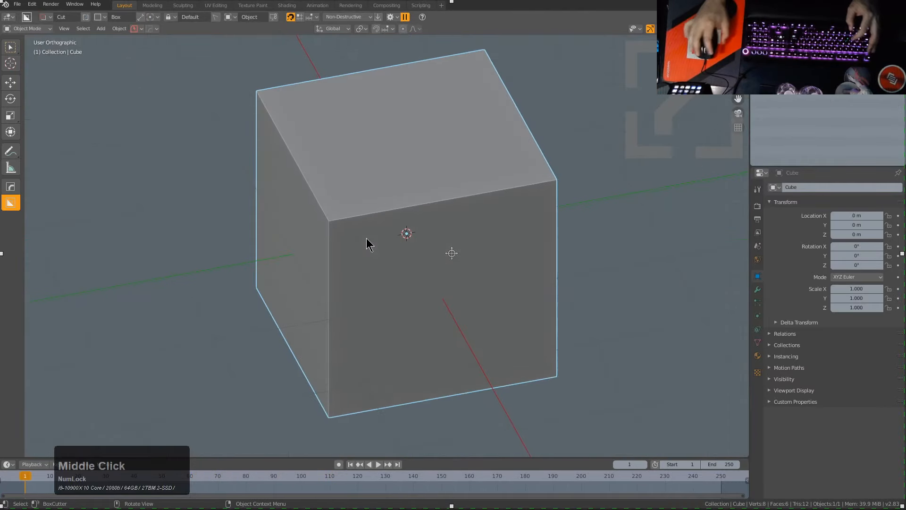
- Flatten the default cube along Z to a scale of about 0.044
key(KP_1)
key(s)
key(z)
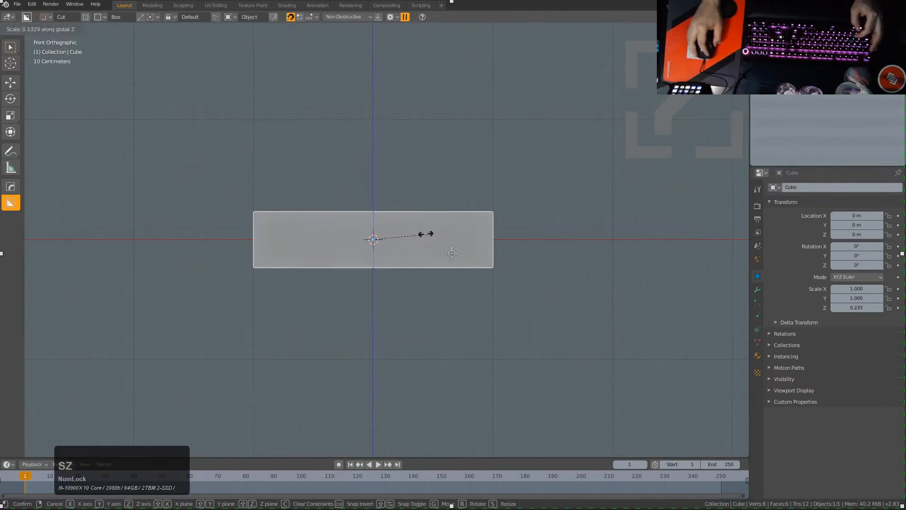
click(385, 238)
- Cut the flattened cube with BoxCutter's Custom logo shape, centred and spanning nearly the whole slab
middle_drag(385, 239, 411, 295)
key(d)
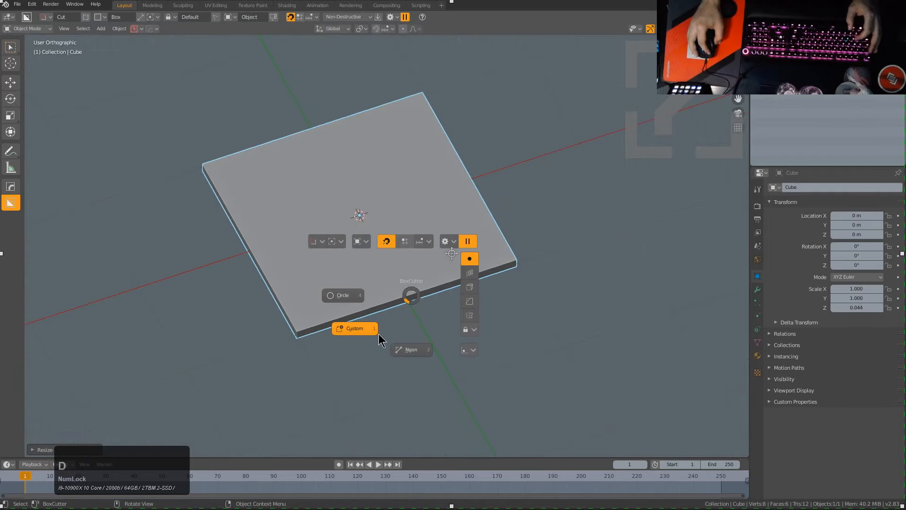
click(368, 328)
mouse_move(363, 214)
mouse_down()
mouse_move(430, 226)
mouse_move(521, 274)
mouse_up()
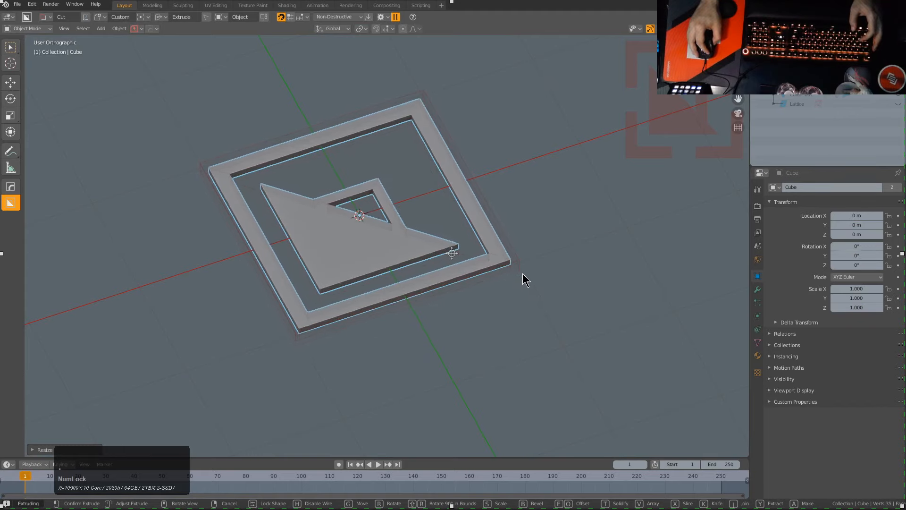
click(523, 275)
- Add a plane in top view and move it beside the logo slab to about -2.74 m in X
key(KP_7)
key(shift+a)
mouse_move(525, 277)
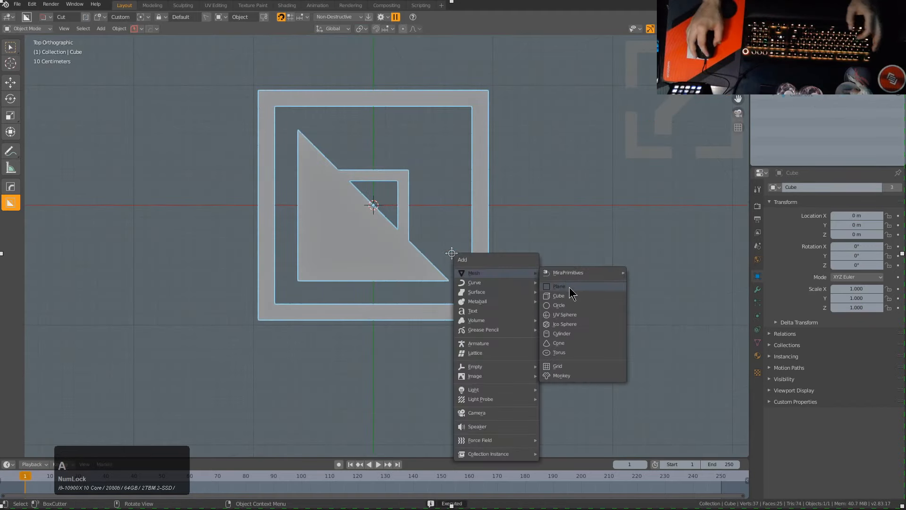
click(573, 290)
key(g)
click(249, 253)
shift+middle_drag(249, 253, 399, 278)
- Cut a solidified Ngon line with angled bends through the plane from its left edge to its top edge
key(alt+w)
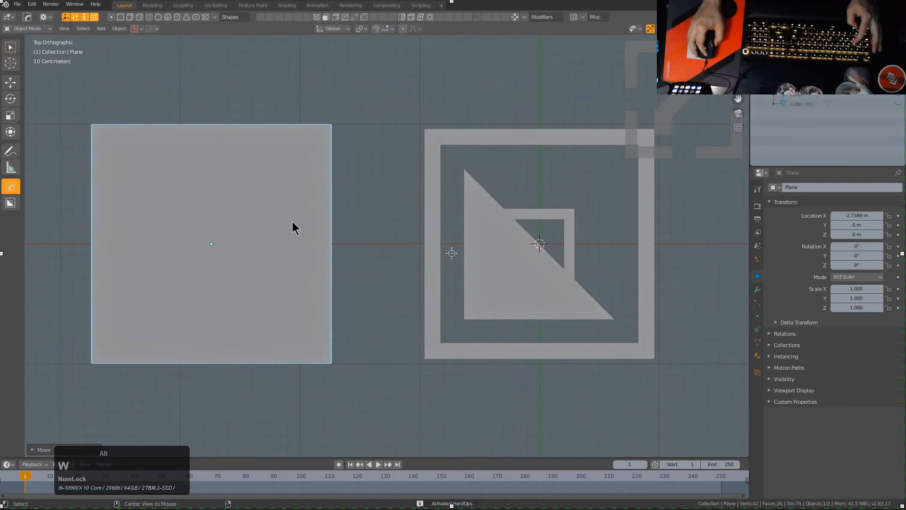
key(alt+w)
key(d)
click(215, 253)
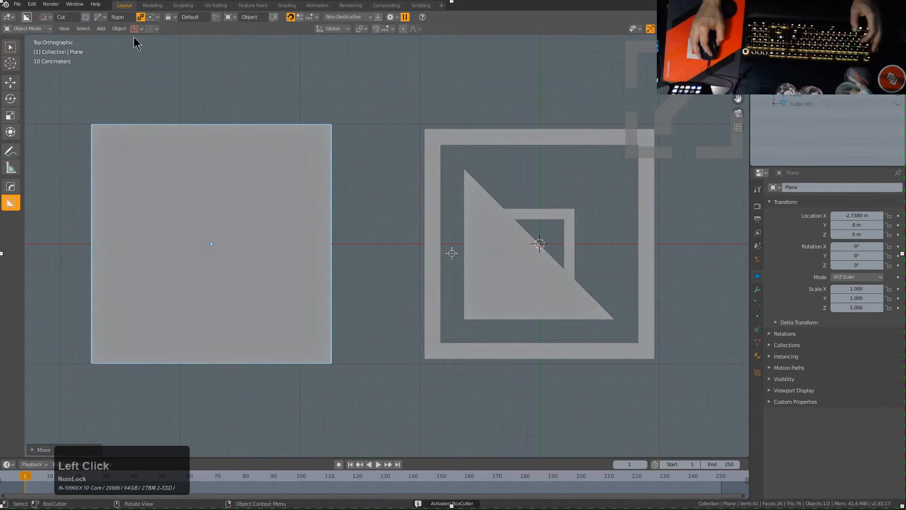
click(77, 310)
click(152, 311)
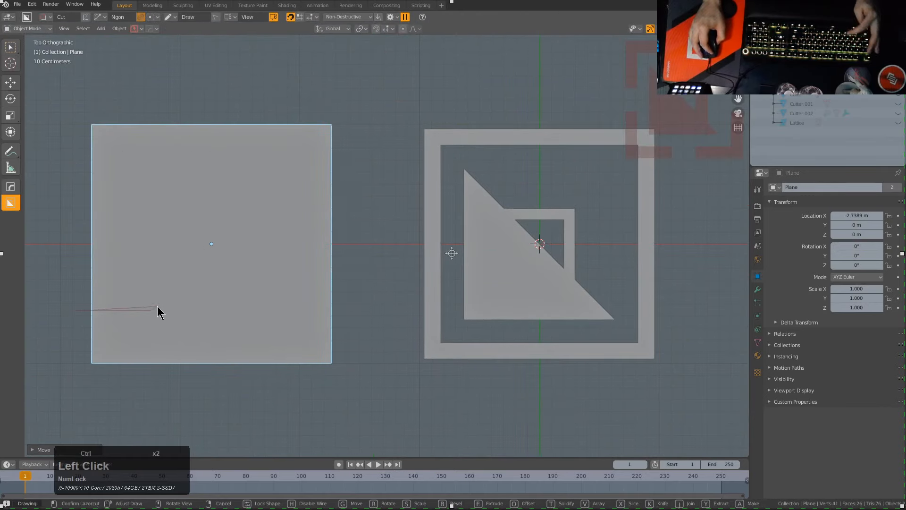
ctrl+click(192, 271)
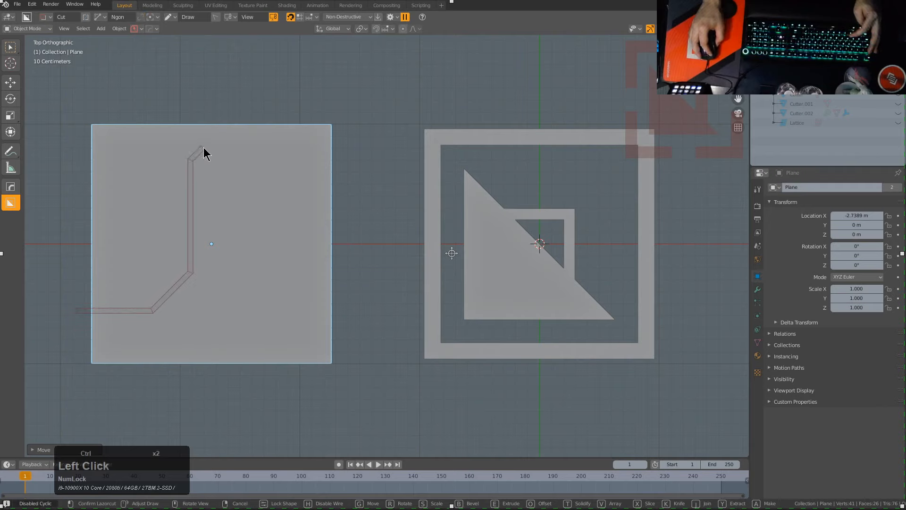
ctrl+click(203, 148)
key(t)
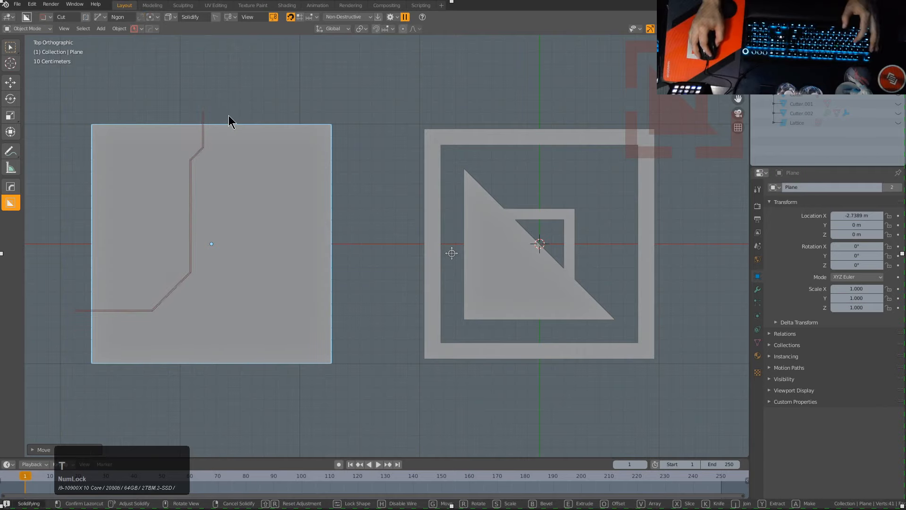
click(294, 106)
- Cut two solidified Ngon channels branching from the plane's middle to its right edge, one angled upward and one downward
click(190, 226)
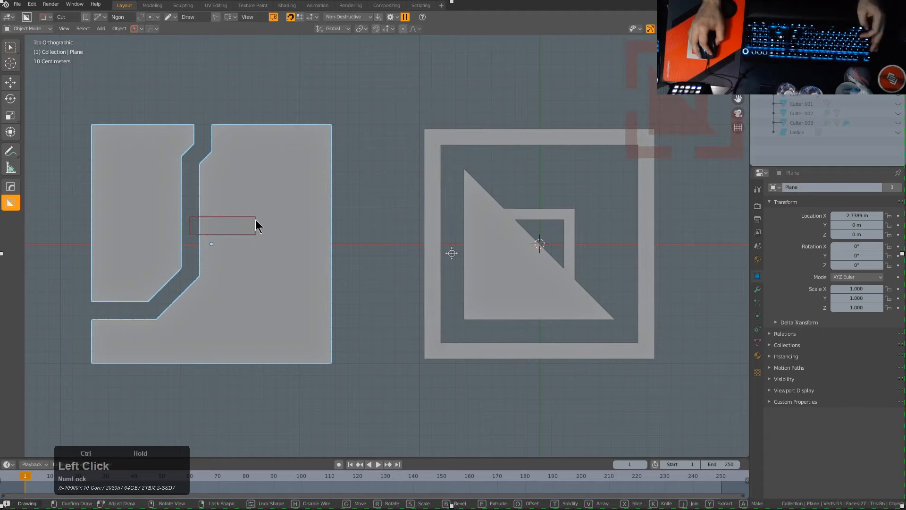
ctrl+click(256, 226)
ctrl+click(279, 182)
ctrl+double_click(344, 181)
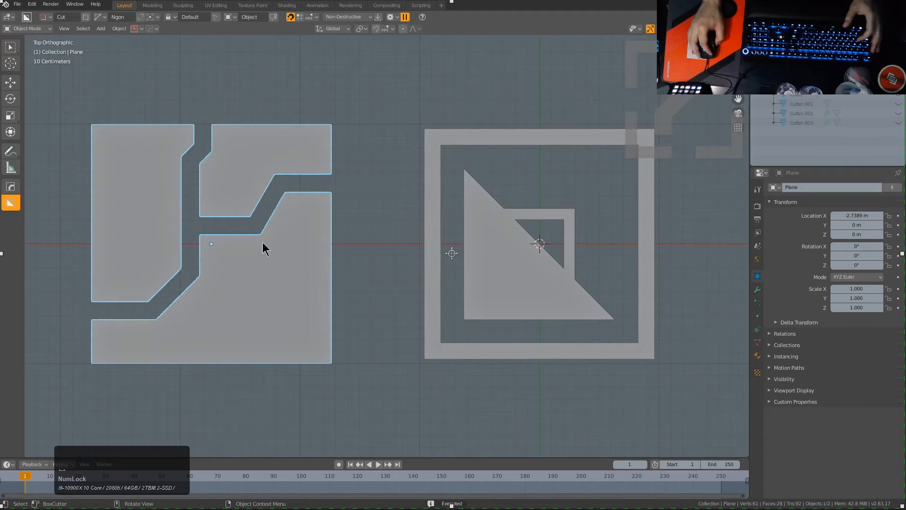
click(254, 226)
click(287, 286)
ctrl+double_click(357, 294)
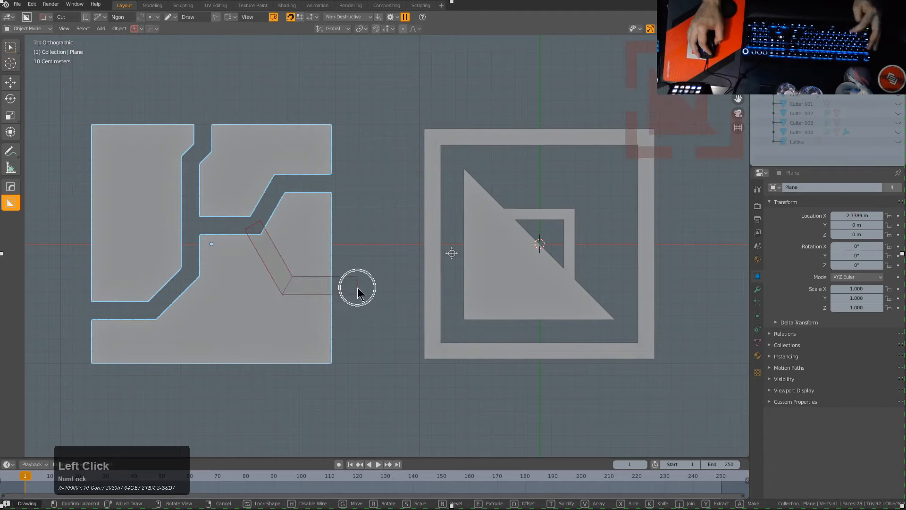
- Cut a bent channel from the first channel's lower diagonal to the plane's bottom edge, shifting the cutter slightly before applying
click(178, 288)
ctrl+click(223, 394)
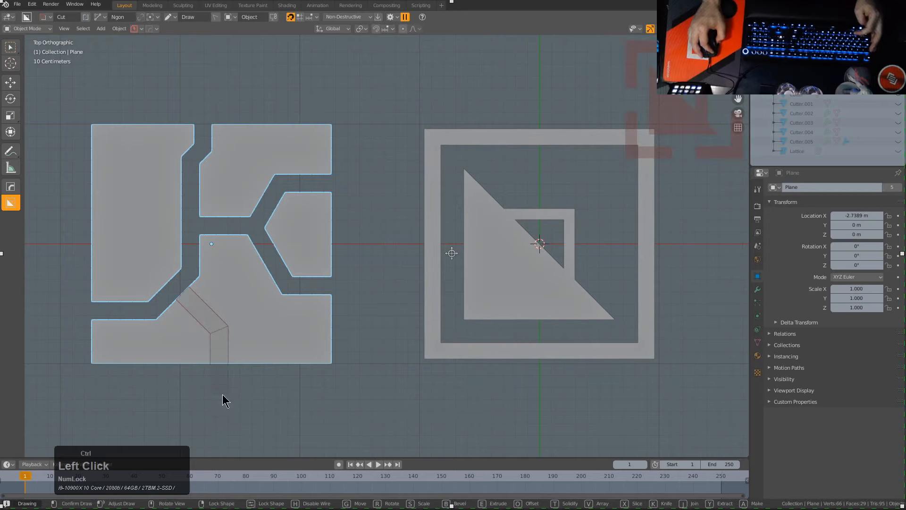
key(g)
click(219, 386)
key(space)
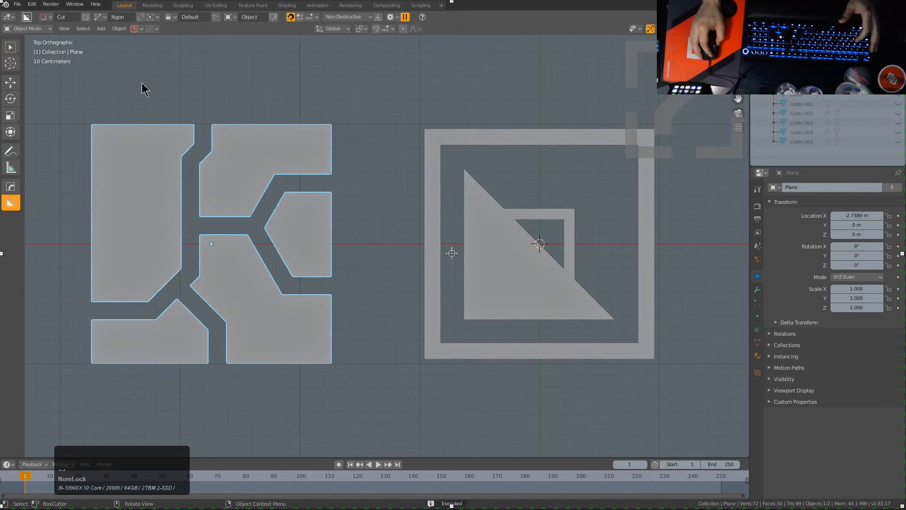
- Set BoxCutter to Slice mode with the Custom shape and assign the patterned plane as that shape
click(44, 20)
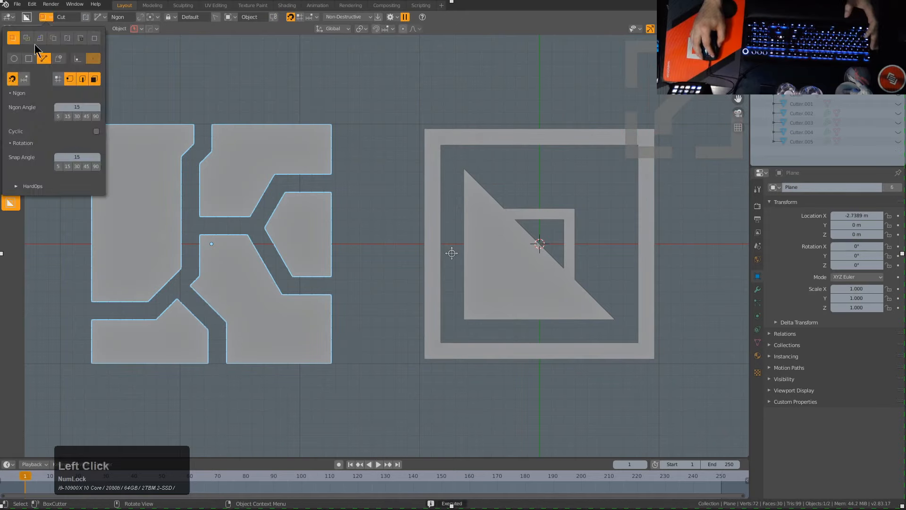
click(31, 40)
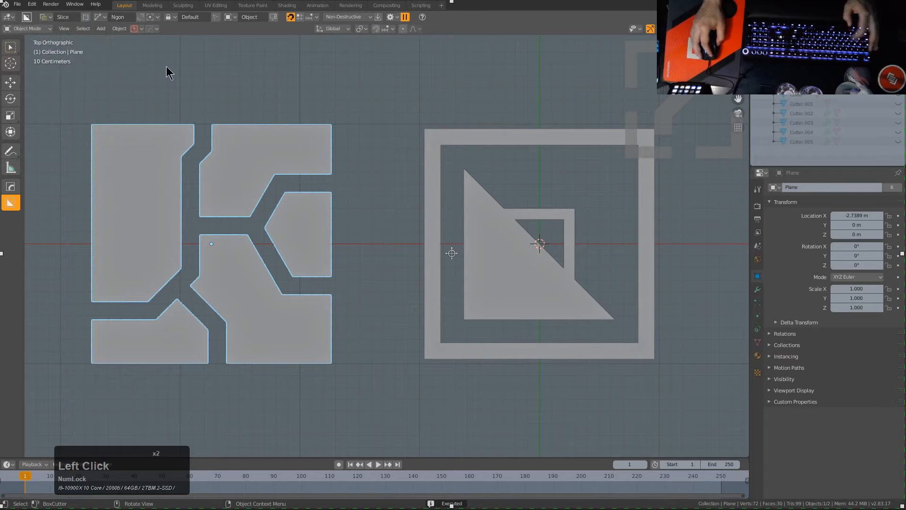
key(d)
click(167, 184)
key(c)
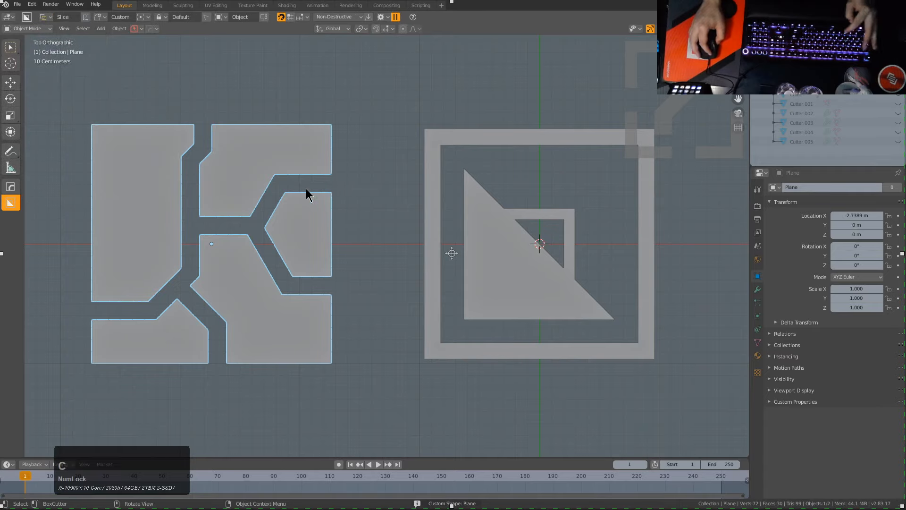
- Select the logo slab and change the BoxCutter behavior to Destructive
click(432, 200)
shift+middle_drag(488, 172, 359, 141)
scroll(417, 171, up, 2)
click(328, 20)
click(330, 27)
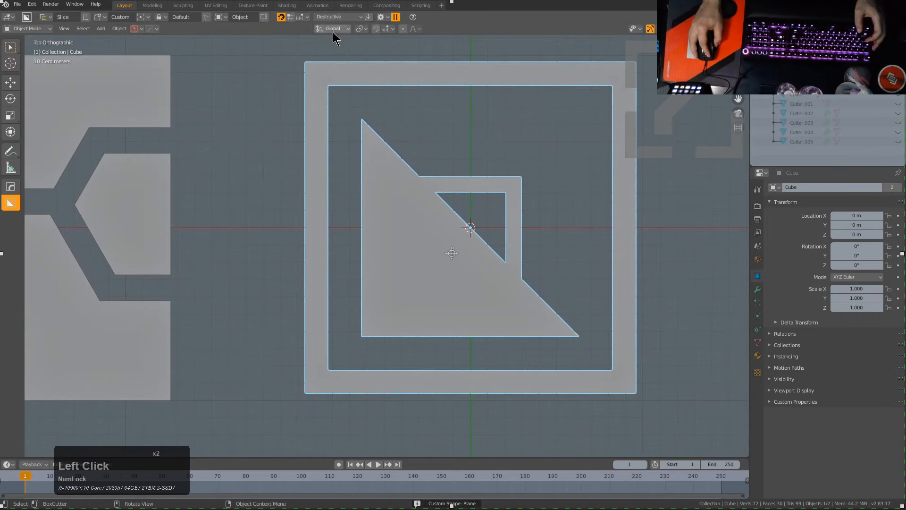
- Slice the custom plane pattern into the logo slab from just outside its upper-left corner to past the centre
drag(294, 50, 467, 214)
key(Escape)
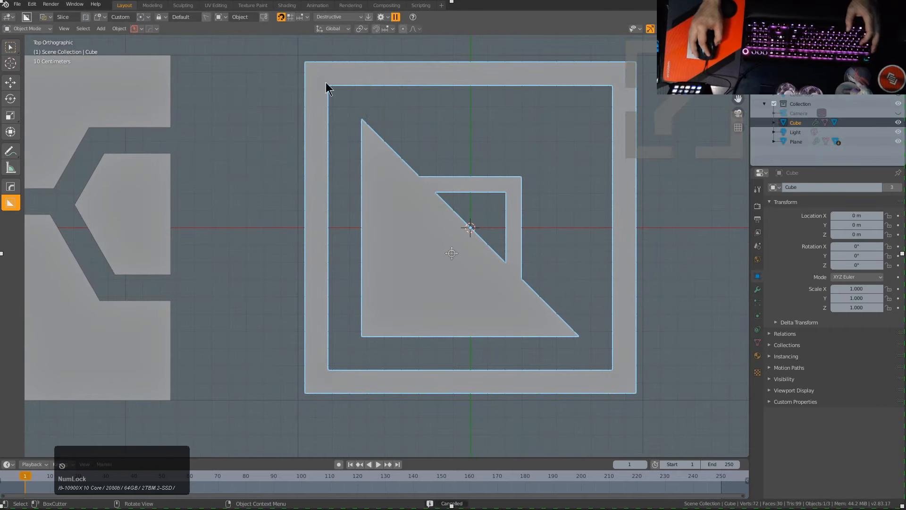
mouse_move(299, 54)
mouse_down()
mouse_move(309, 77)
mouse_move(402, 159)
mouse_up()
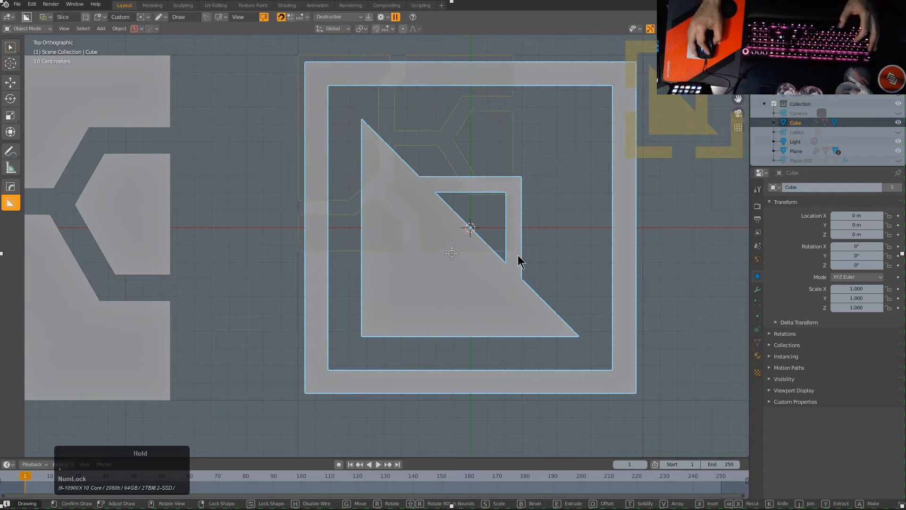
drag(542, 295, 541, 295)
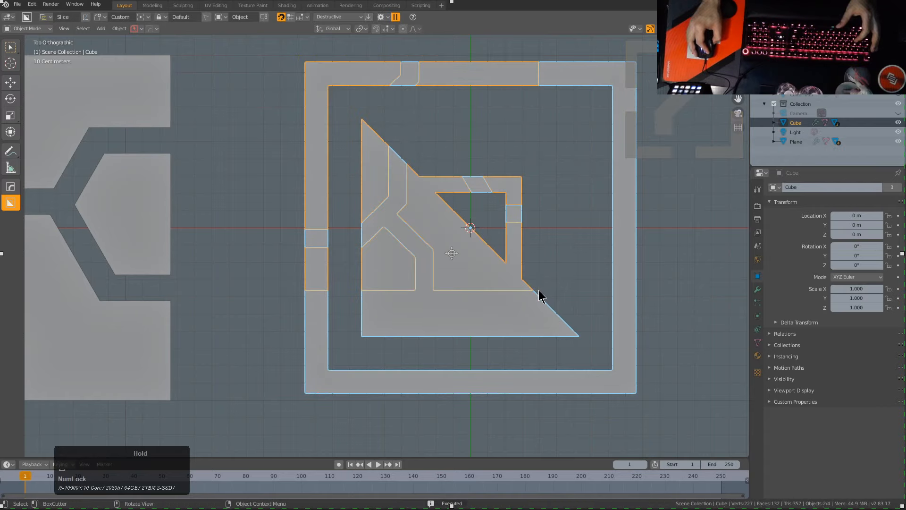
- Try slicing the custom pattern into other areas of the logo slab, undoing each attempt
scroll(541, 296, down, 3)
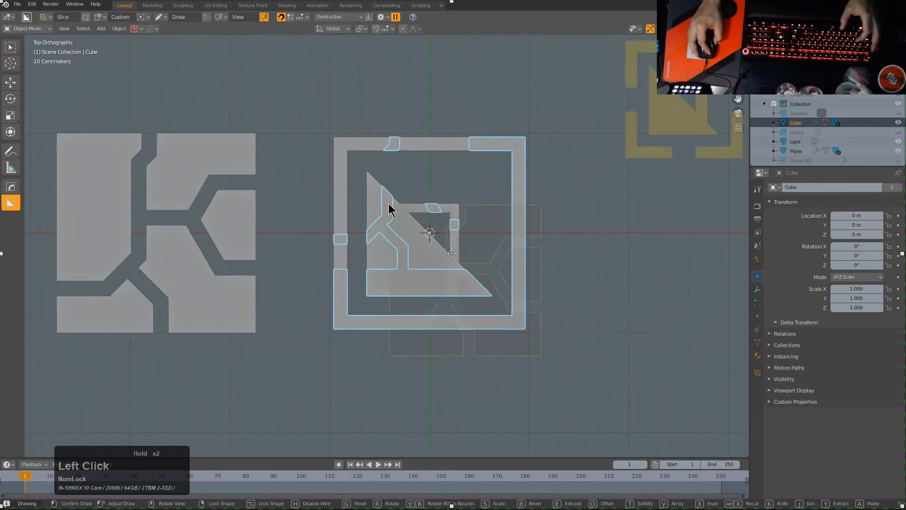
key(ctrl+z)
key(ctrl+z)
drag(521, 144, 415, 243)
key(ctrl+z)
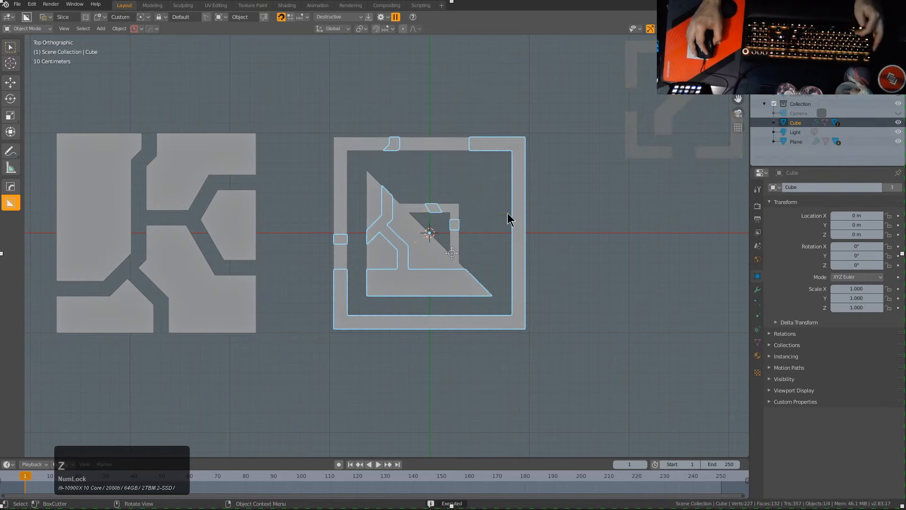
drag(541, 124, 438, 241)
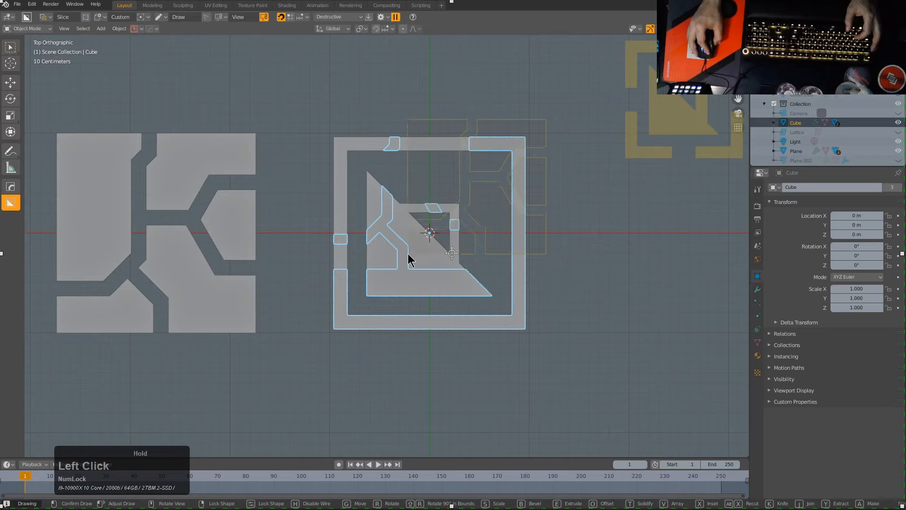
drag(414, 236, 415, 238)
key(ctrl+z)
- Slice the custom pattern through the logo slab's upper-right corner, extruding the cutter through its full thickness
drag(570, 110, 476, 203)
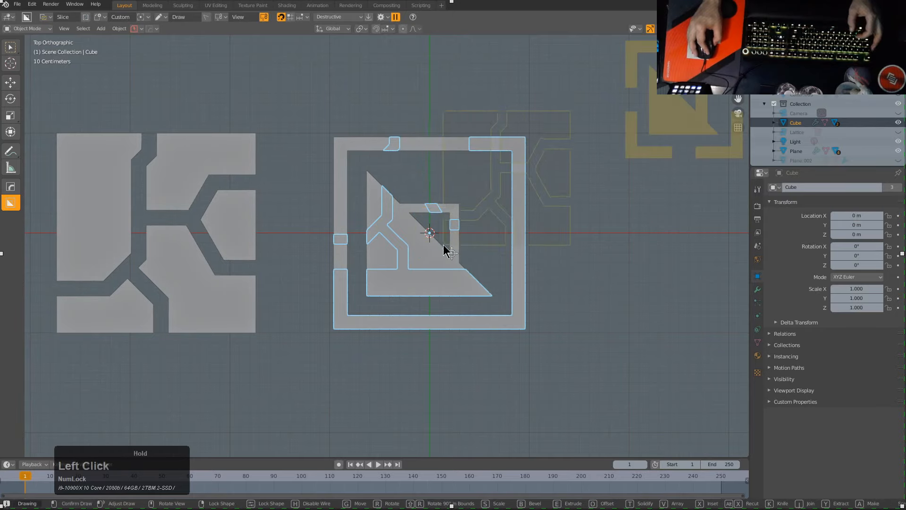
drag(441, 249, 444, 252)
middle_drag(506, 279, 491, 204)
scroll(491, 222, down, 1)
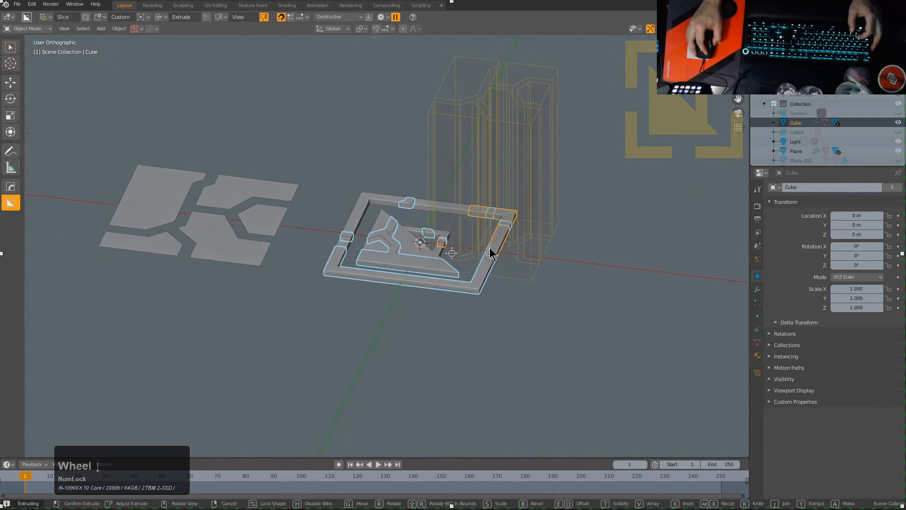
click(491, 251)
middle_drag(490, 254, 488, 293)
click(483, 297)
key(KP_7)
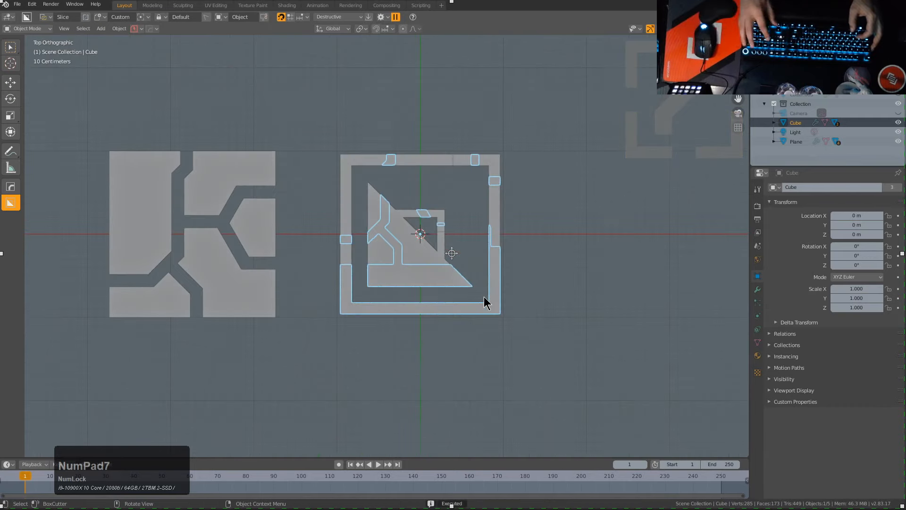
- Try slicing the custom pattern into the logo slab from outside its lower-right corner towards the centre, undoing and redrawing the first cut
drag(507, 334, 401, 225)
scroll(422, 303, up, 1)
key(ctrl+z)
mouse_move(544, 379)
mouse_down()
mouse_move(424, 229)
mouse_move(405, 231)
mouse_up()
middle_drag(405, 231, 414, 290)
key(q)
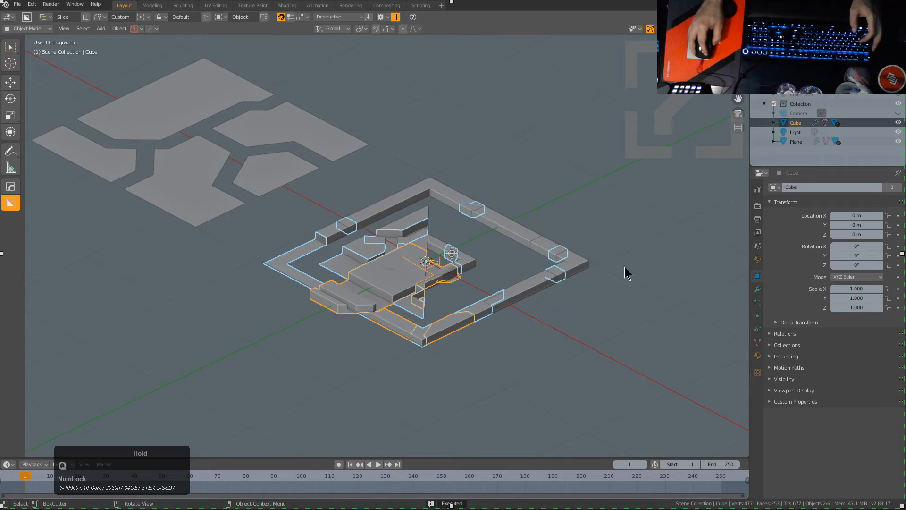
- Select the newly sliced piece, browse its boolean modifiers with Mod Scroll/Toggle, and undo the slice
click(404, 277)
click(382, 290)
key(q)
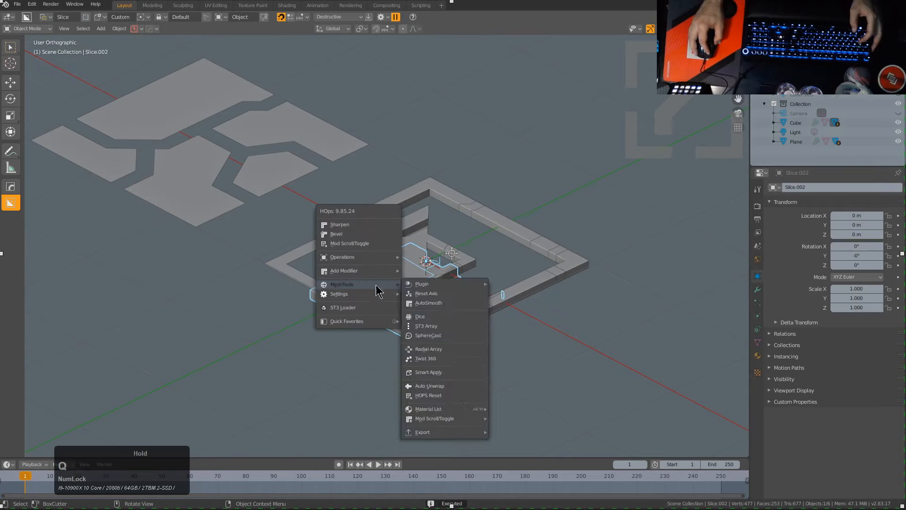
click(363, 245)
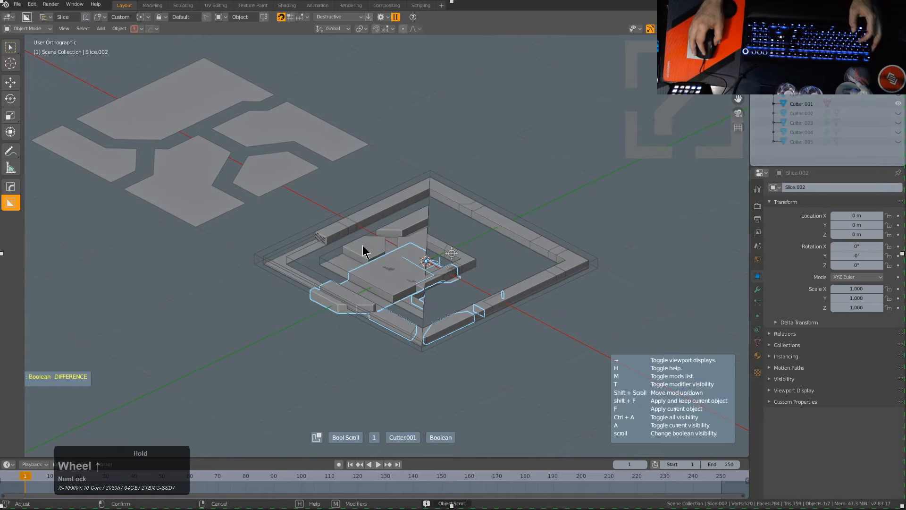
right_click(397, 250)
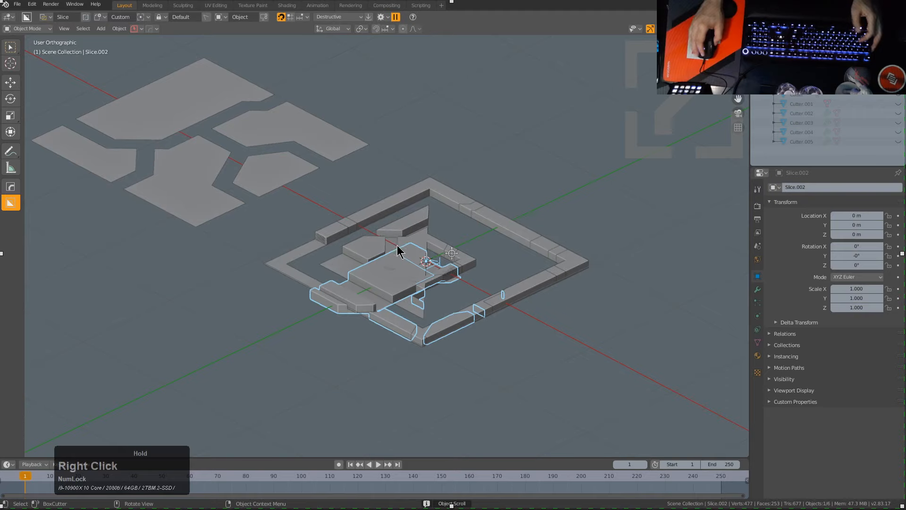
click(394, 276)
key(ctrl+z)
- Slice the custom pattern through the logo slab's lower-left corner, extruding the cutter through its full thickness
key(KP_7)
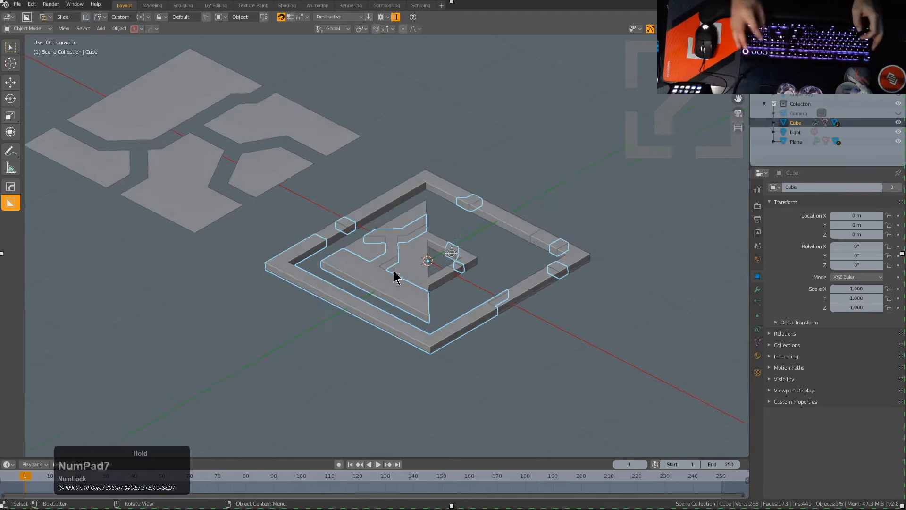
drag(319, 261, 387, 319)
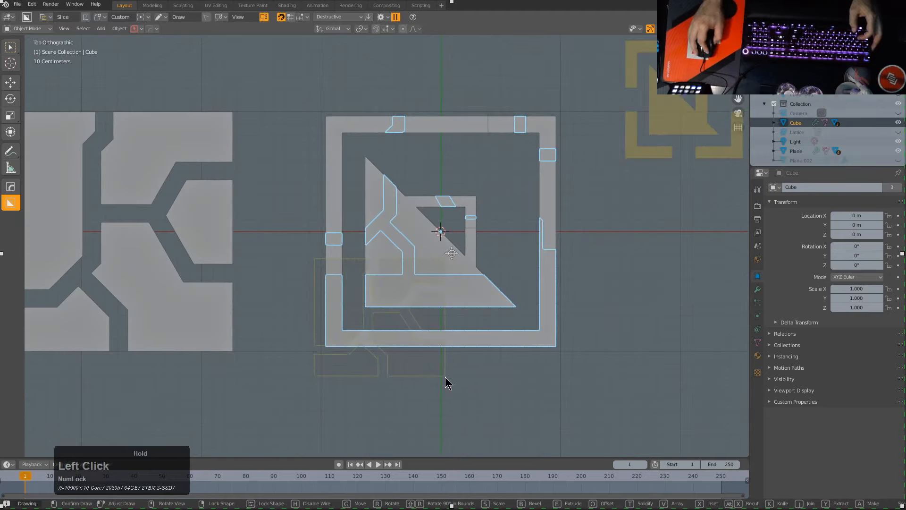
drag(446, 377, 444, 380)
middle_drag(449, 392, 423, 321)
click(429, 328)
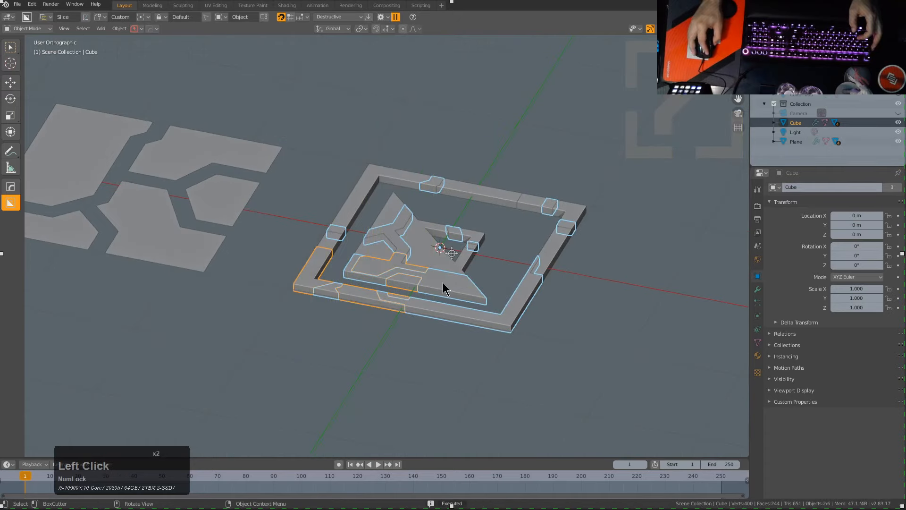
- Slice the custom pattern from the logo slab's centre out past its lower-right corner, cutting through its full thickness
key(KP_7)
drag(435, 255, 575, 377)
middle_drag(575, 377, 569, 323)
click(569, 324)
- Select the slab's upper-left sliced piece and slice the custom pattern through it again
click(435, 251)
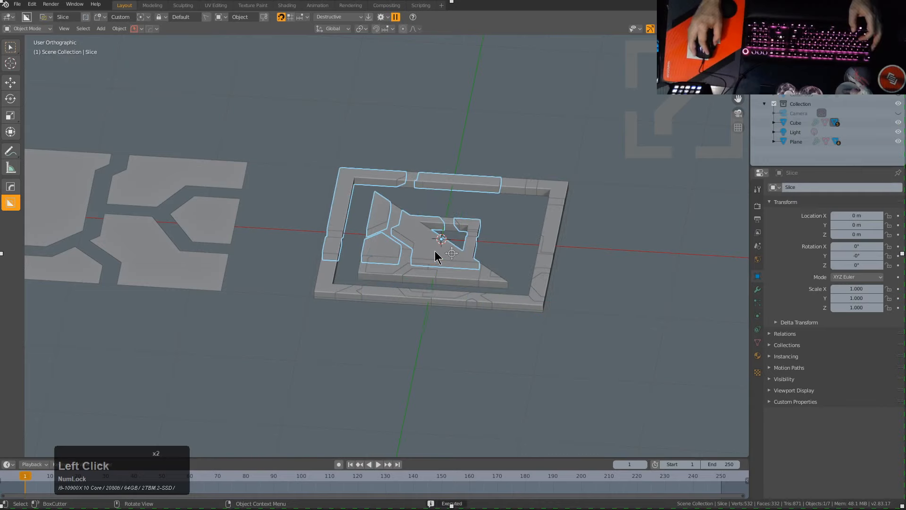
key(KP_7)
drag(412, 222, 445, 246)
middle_drag(445, 246, 451, 196)
click(450, 248)
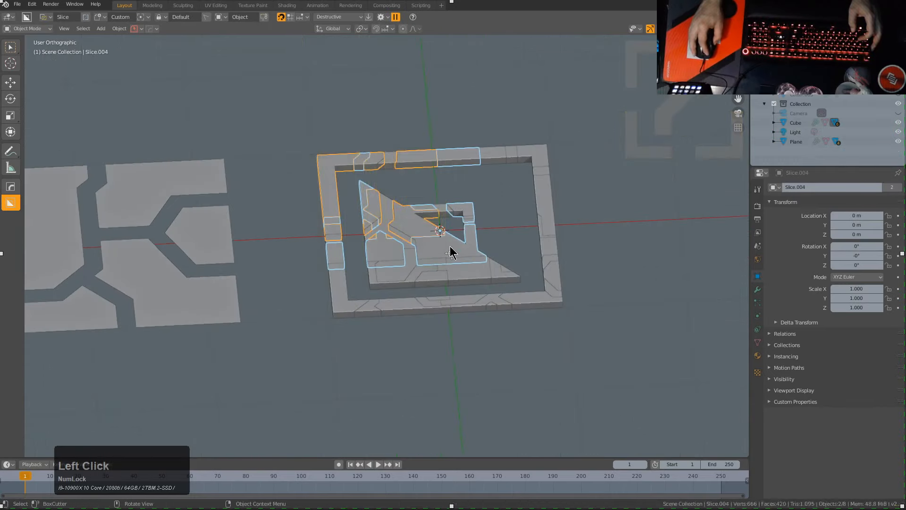
- Slice a smaller copy of the custom pattern into the selected pieces, starting just outside the slab's upper-left corner
key(KP_7)
drag(311, 99, 416, 213)
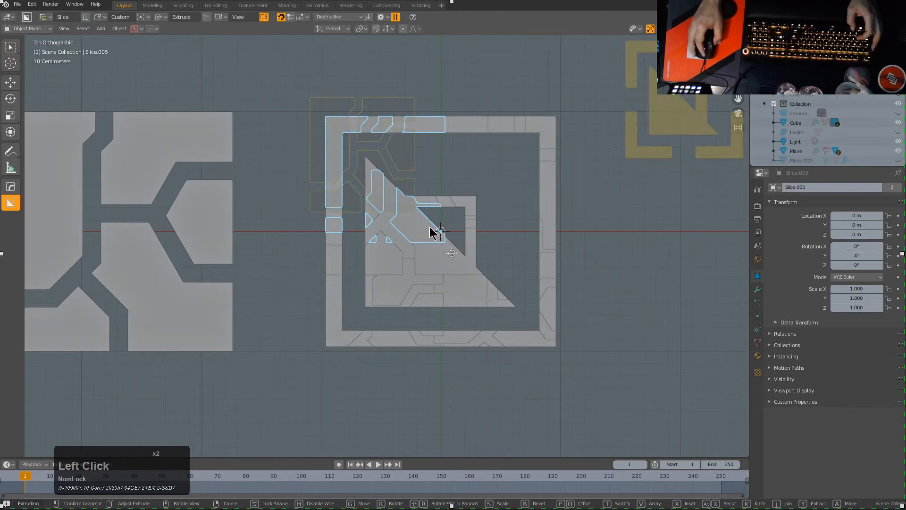
middle_drag(431, 230, 431, 200)
click(427, 241)
middle_drag(429, 239, 453, 261)
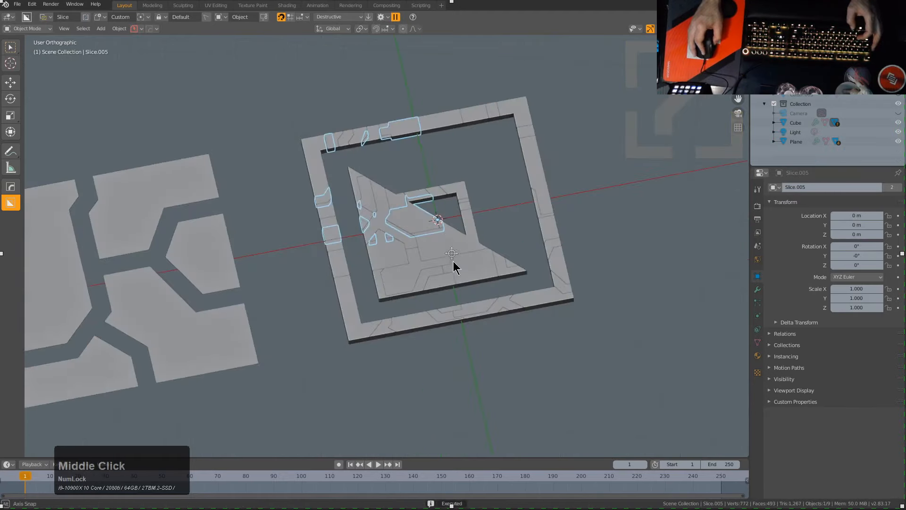
- Slice the custom pattern through the selected piece beside the slab's centre, extruding the cutter through its thickness
key(KP_7)
mouse_move(460, 188)
mouse_down()
mouse_move(375, 262)
mouse_move(388, 259)
mouse_up()
middle_drag(388, 260, 441, 216)
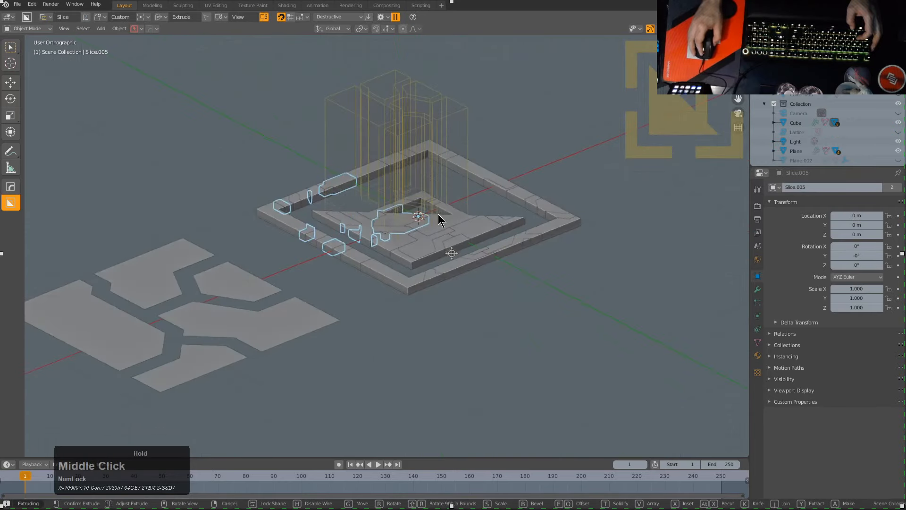
click(505, 208)
scroll(499, 223, up, 2)
scroll(498, 223, up, 1)
- Select the slab's upper-right sliced piece, slice the custom pattern through it from outside the corner, and deselect everything
click(557, 146)
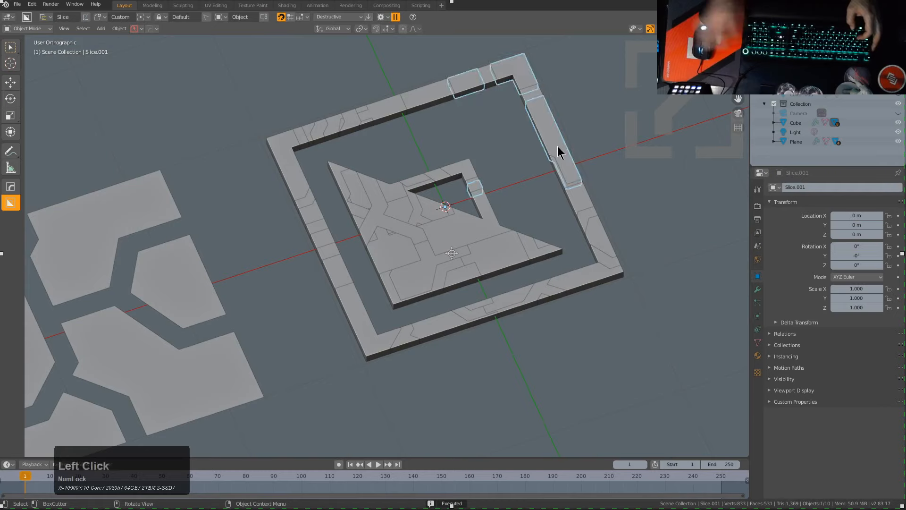
key(KP_7)
key(x)
key(x)
key(x)
mouse_move(626, 70)
mouse_down()
mouse_move(508, 207)
mouse_move(519, 194)
mouse_up()
middle_drag(519, 194, 544, 131)
click(526, 239)
key(alt+a)
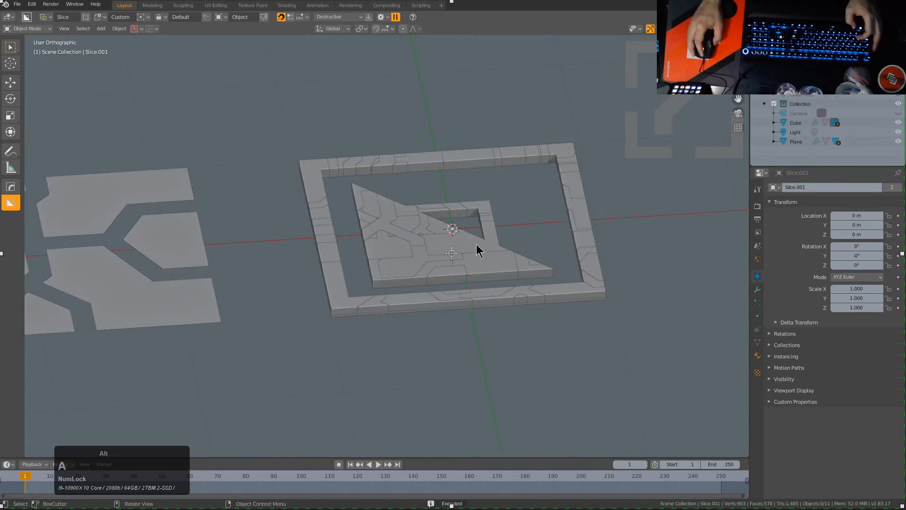
- Delete the custom plane pattern lying beside the logo slab
middle_drag(422, 239, 466, 244)
scroll(387, 246, down, 2)
click(191, 325)
key(x)
click(189, 320)
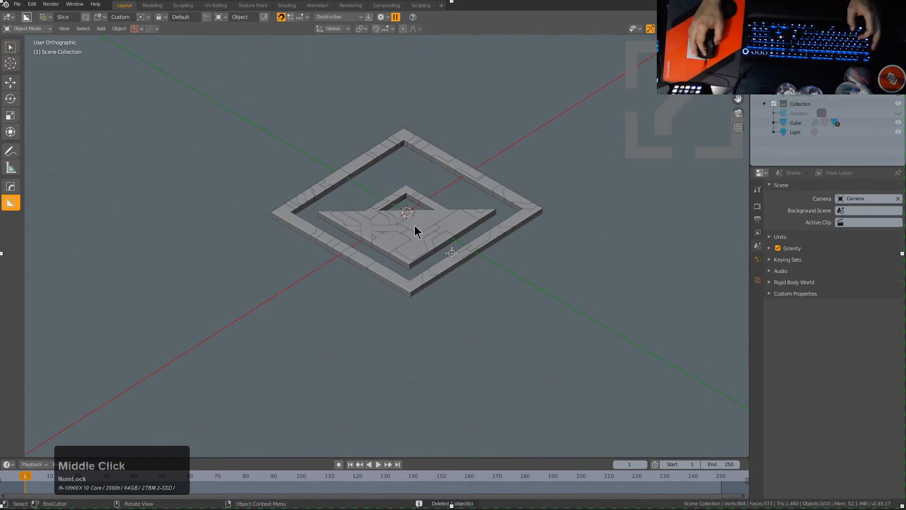
- Select and apply all the logo pieces, and separate their meshes into individual objects by loose parts
middle_drag(414, 229, 463, 234)
click(414, 228)
key(KP_Decimal)
key(a)
key(ctrl+a)
click(477, 220)
key(Tab)
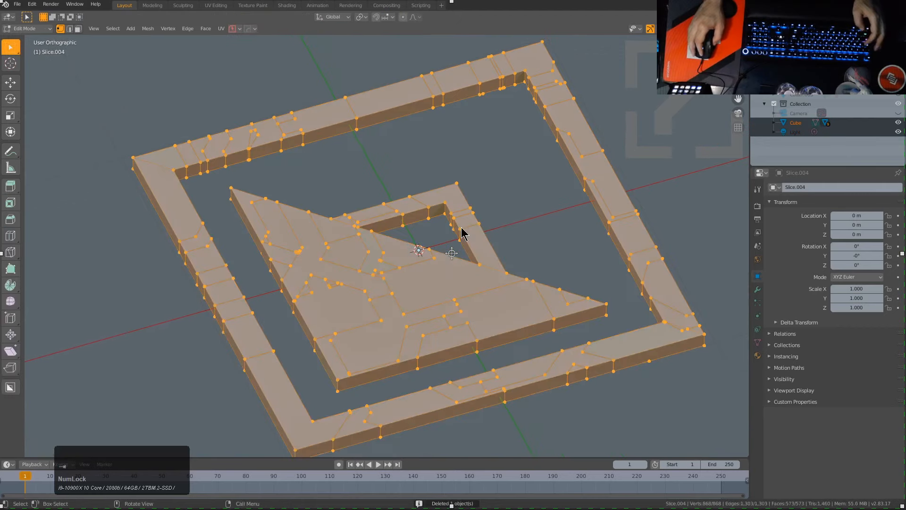
key(p)
click(462, 231)
key(Tab)
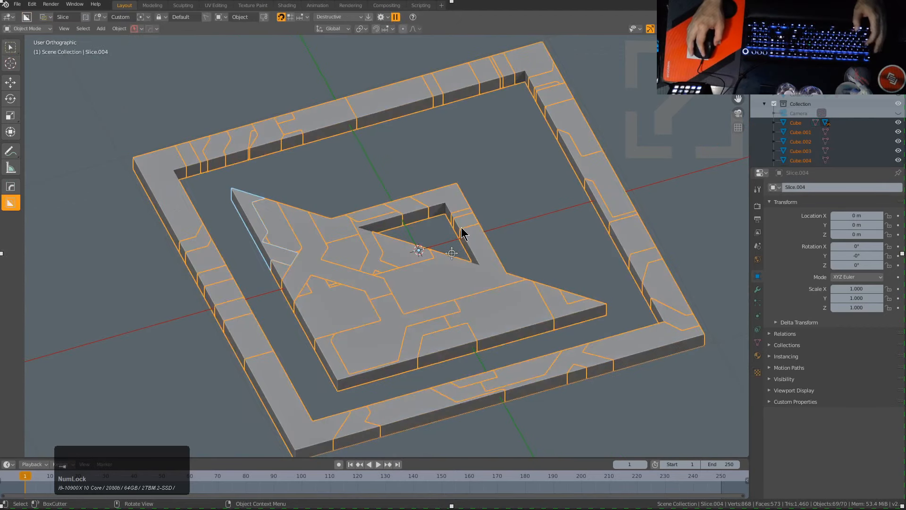
- Set the origin of every logo fragment to its geometry and clear the fragments' parent relationships
key(alt)
key(a)
click(313, 242)
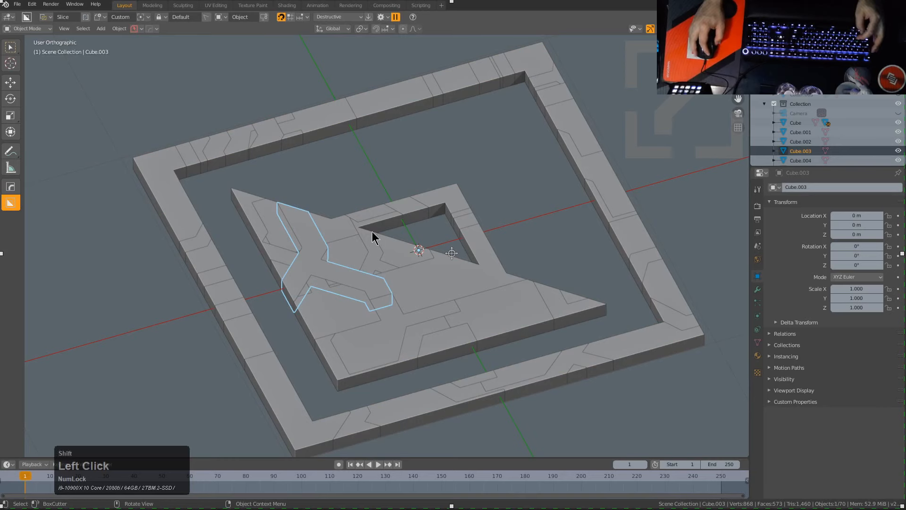
key(a)
key(shift+s)
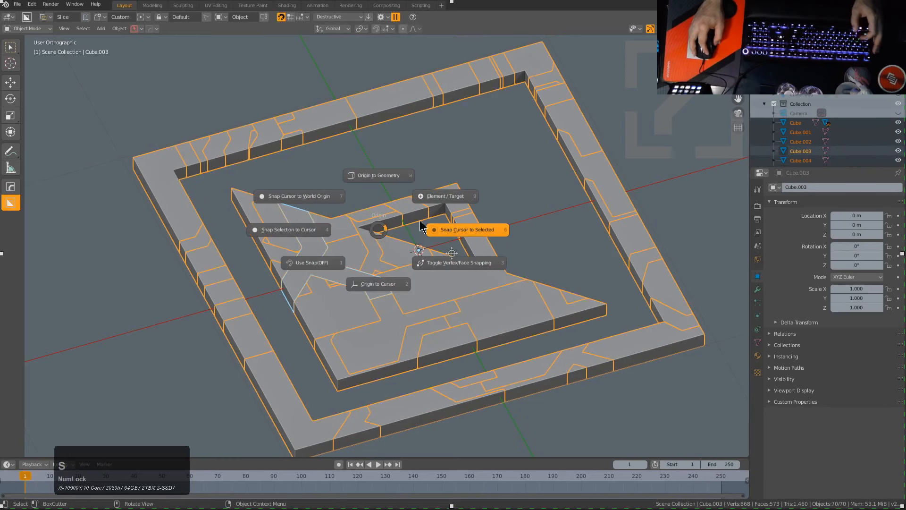
click(377, 178)
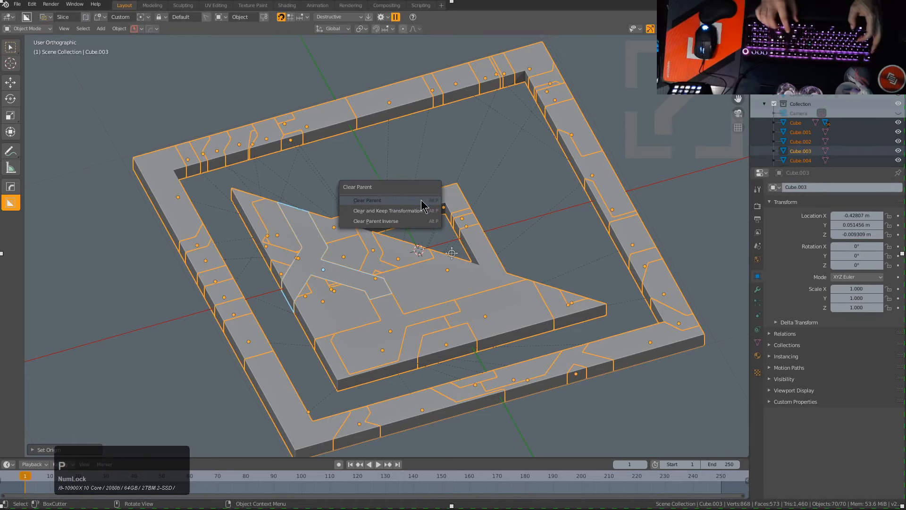
key(alt+a)
key(a)
- Run Add Rigid Bodies on all the selected logo fragments
key(F3)
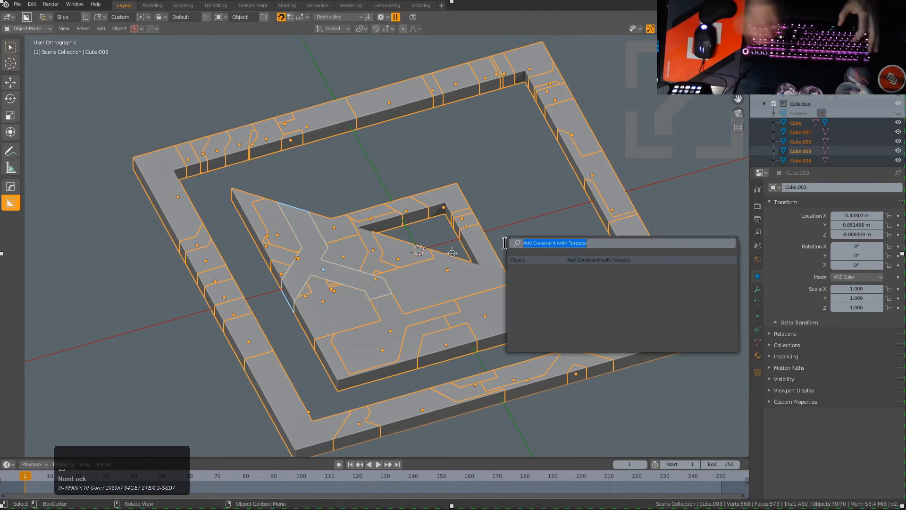
text(rigid)
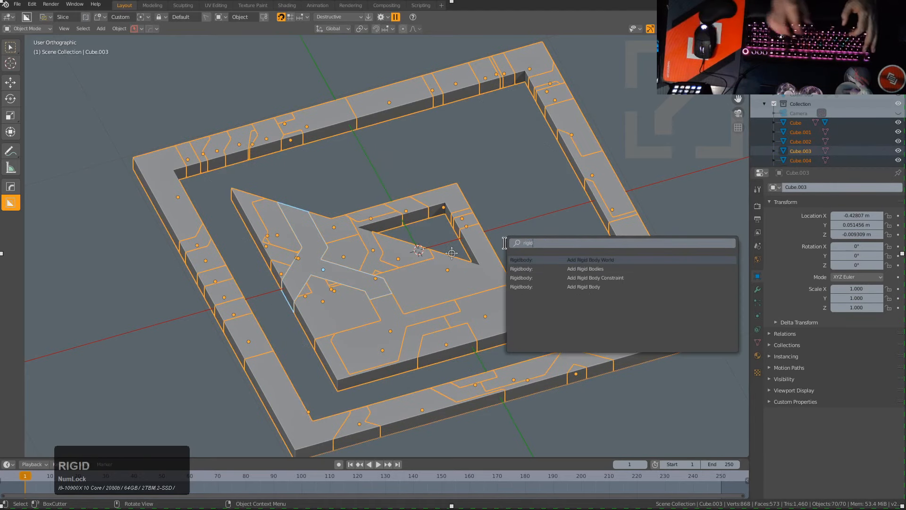
key(Return)
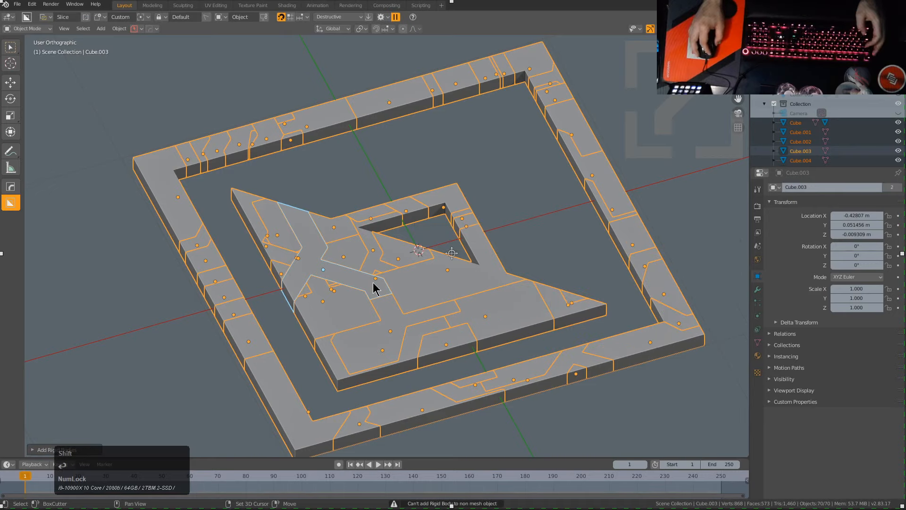
- Make the large central fragment the active object and run Add Rigid Body with the Active type
shift+click(428, 278)
key(F3)
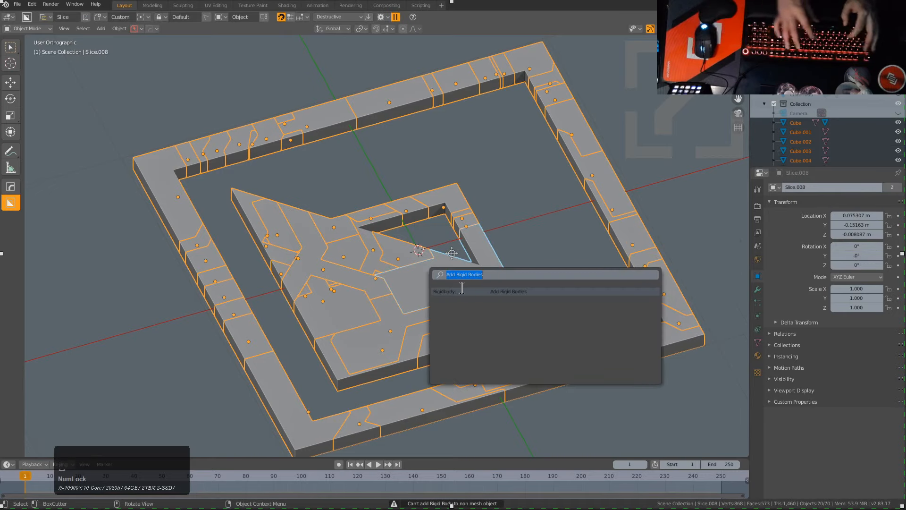
text(ridi)
key(BackSpace)
key(BackSpace)
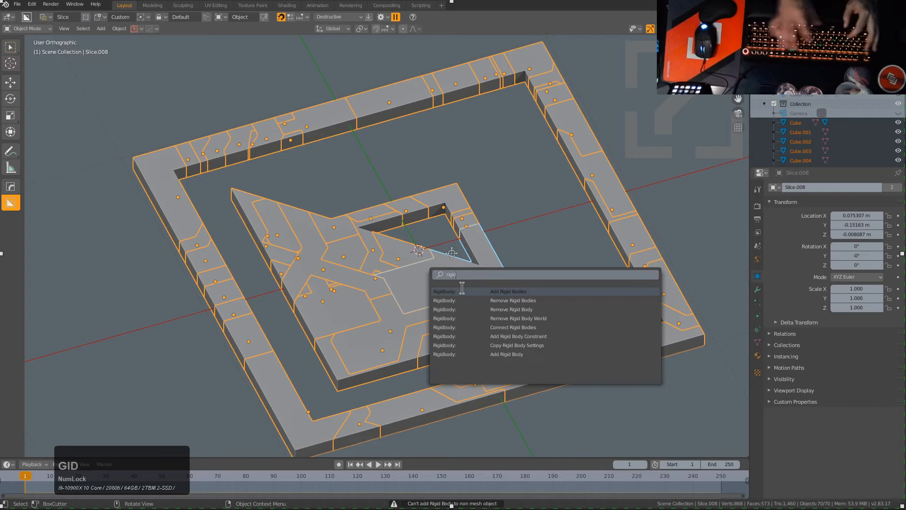
text(gid)
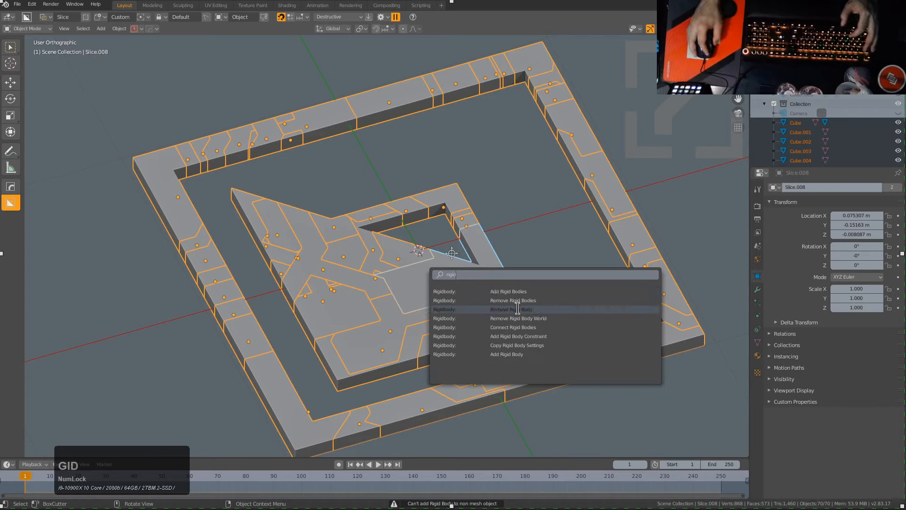
click(532, 355)
key(F9)
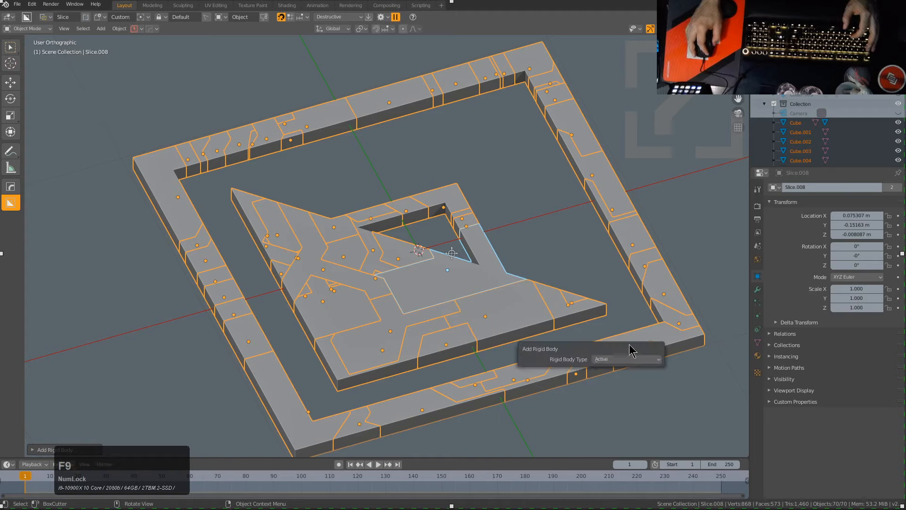
- Turn off gravity in the scene settings
click(758, 206)
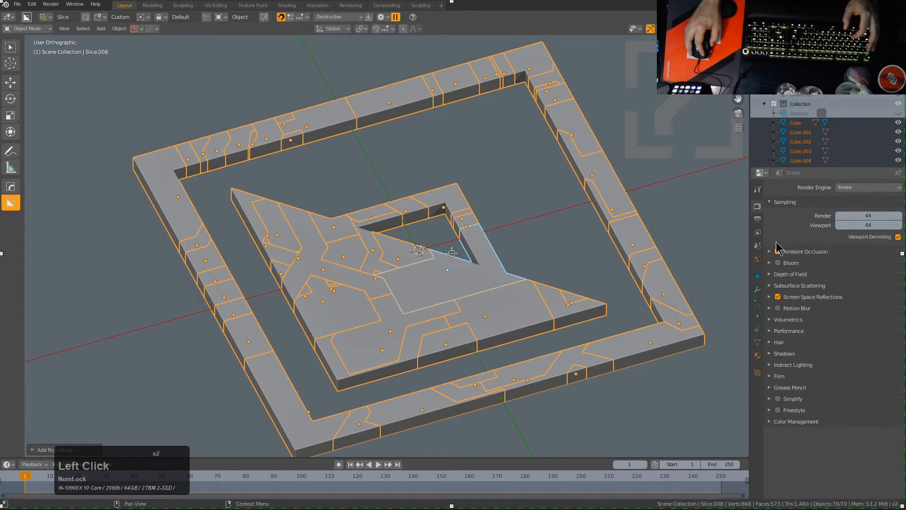
click(757, 233)
double_click(761, 245)
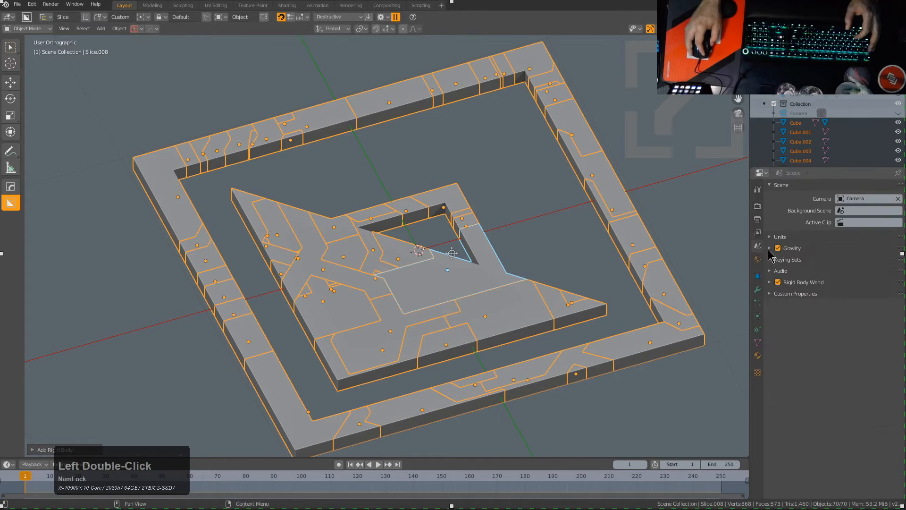
- Play the rigid body simulation, examine the fragments' motion from above, and return to the start frame
key(shift+space)
scroll(467, 236, down, 4)
key(alt+a)
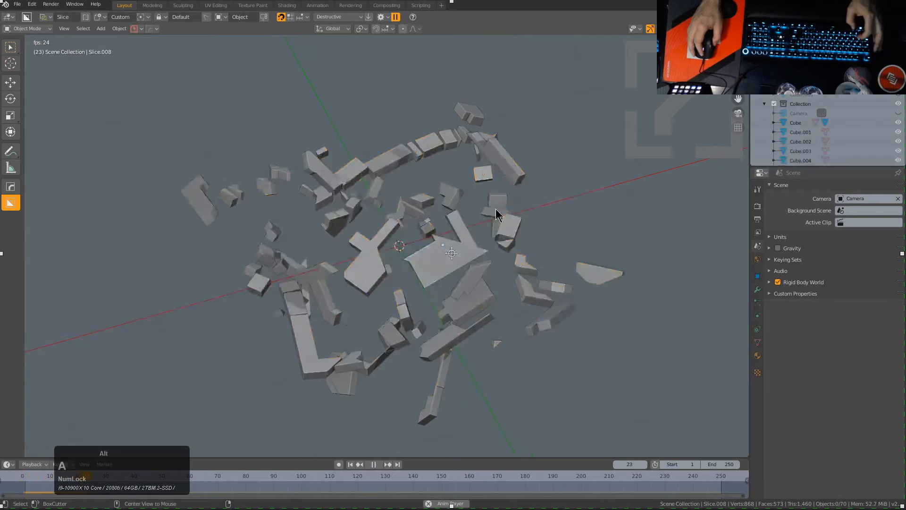
middle_drag(495, 209, 481, 250)
key(KP_7)
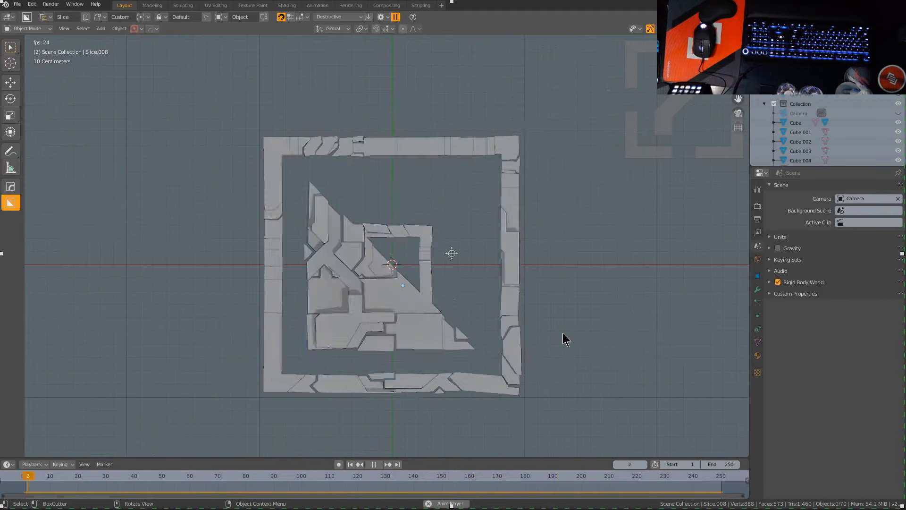
click(451, 253)
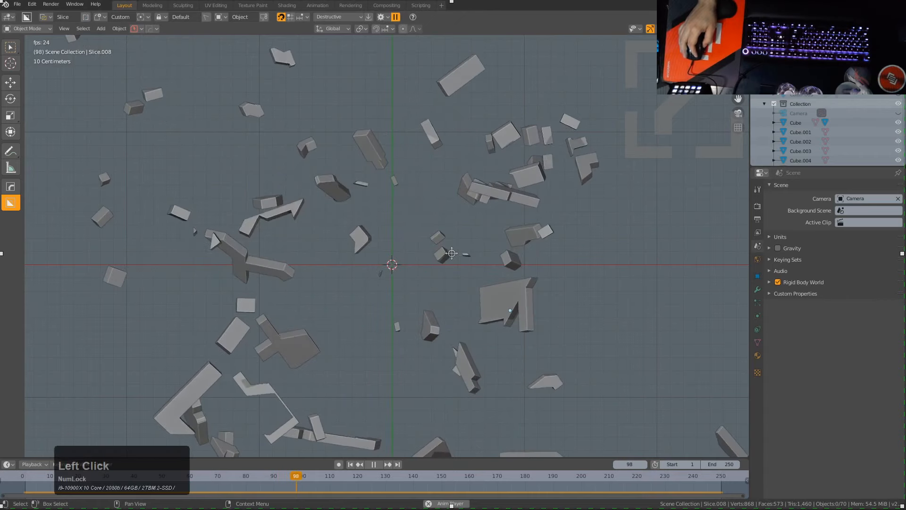
click(451, 253)
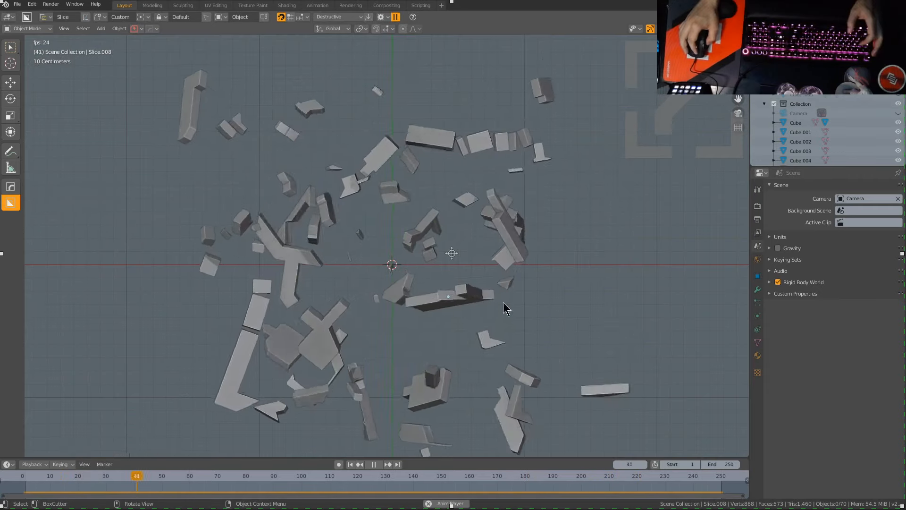
key(Num_Lock)
click(458, 292)
key(Escape)
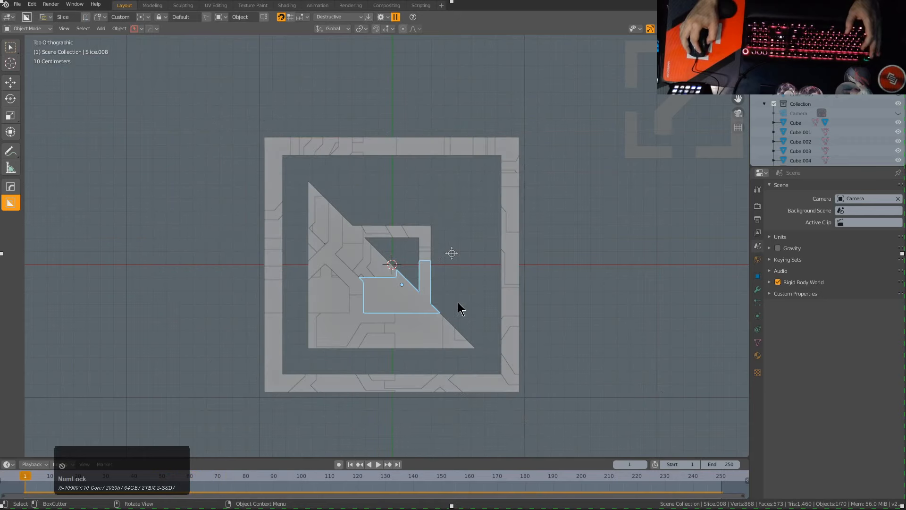
- Slice the logo's central fragment with the current custom shape and turn off Parent Shape in the BoxCutter behavior settings
scroll(456, 258, up, 2)
drag(501, 255, 360, 357)
click(382, 18)
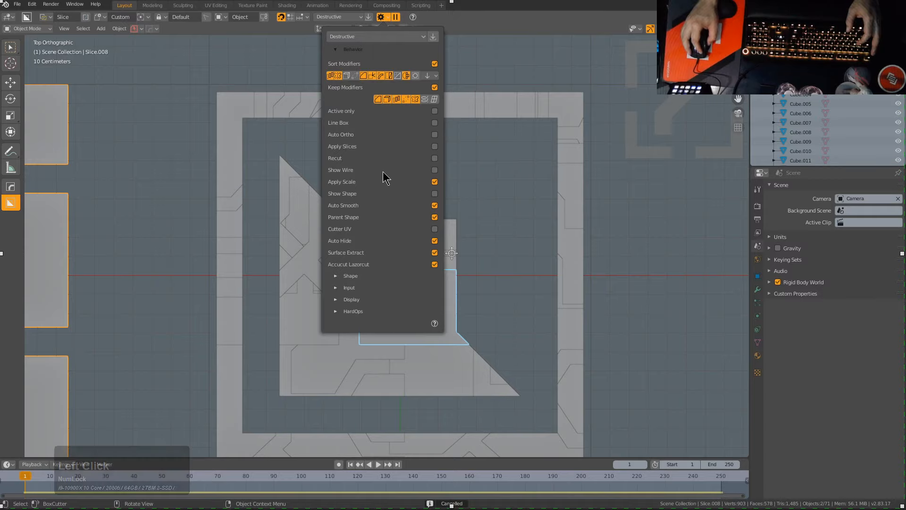
click(433, 218)
- Load the pattern plane beside the logo as the custom cutter and slice the fragment around the inner opening's lower corner
click(44, 216)
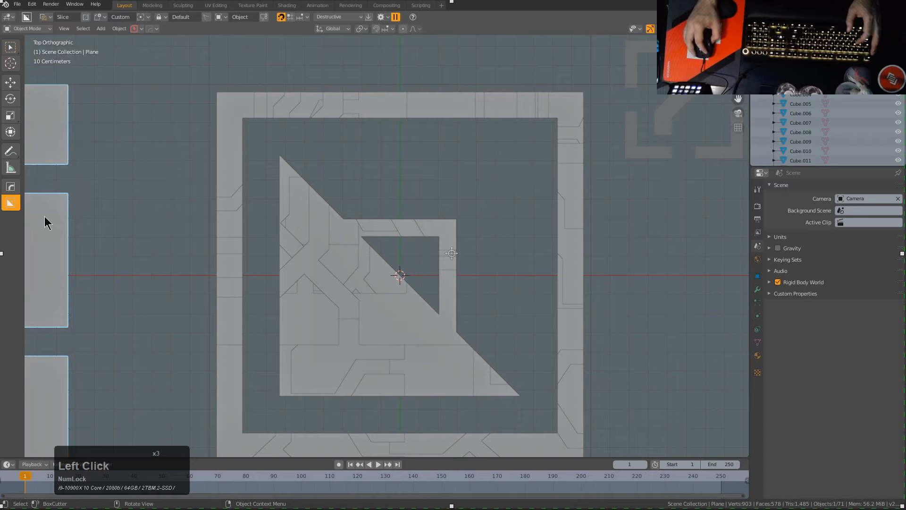
key(c)
click(453, 277)
mouse_move(496, 236)
mouse_down()
mouse_move(384, 345)
mouse_move(356, 358)
mouse_move(386, 344)
mouse_up()
- Slice the fragment on the triangle's left edge and the one near its lower-right end with the custom pattern
mouse_move(299, 328)
mouse_down()
mouse_move(293, 312)
mouse_move(338, 350)
mouse_up()
key(x)
key(x)
key(x)
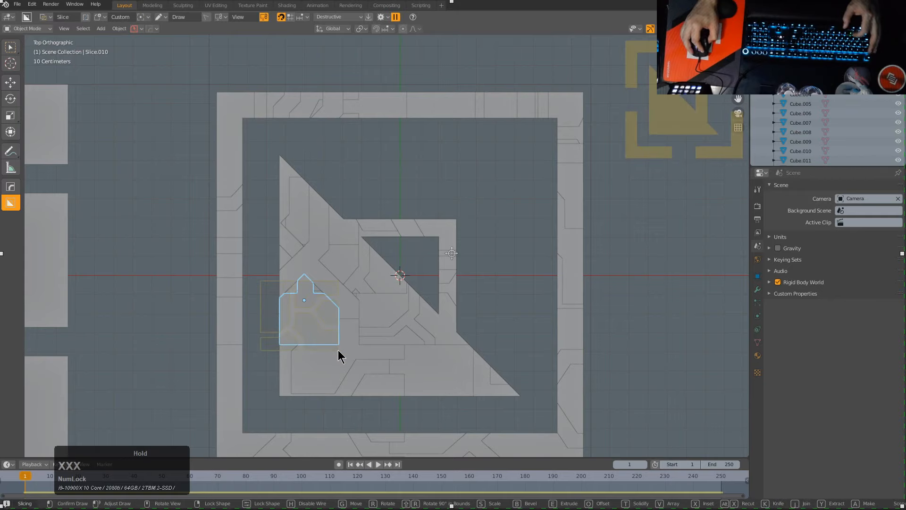
mouse_move(456, 377)
mouse_down()
mouse_move(409, 344)
mouse_move(457, 387)
mouse_move(485, 397)
mouse_up()
shift+middle_drag(503, 375, 518, 282)
key(alt+a)
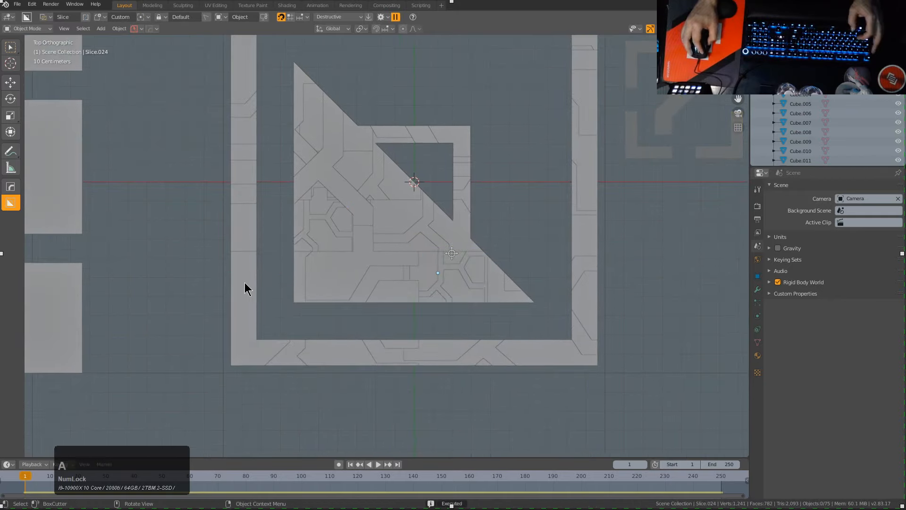
- Slice the square frame's lower-left corner and the neighbouring bottom-side fragment with the custom pattern
key(x)
drag(184, 228, 309, 383)
key(x)
key(x)
click(368, 352)
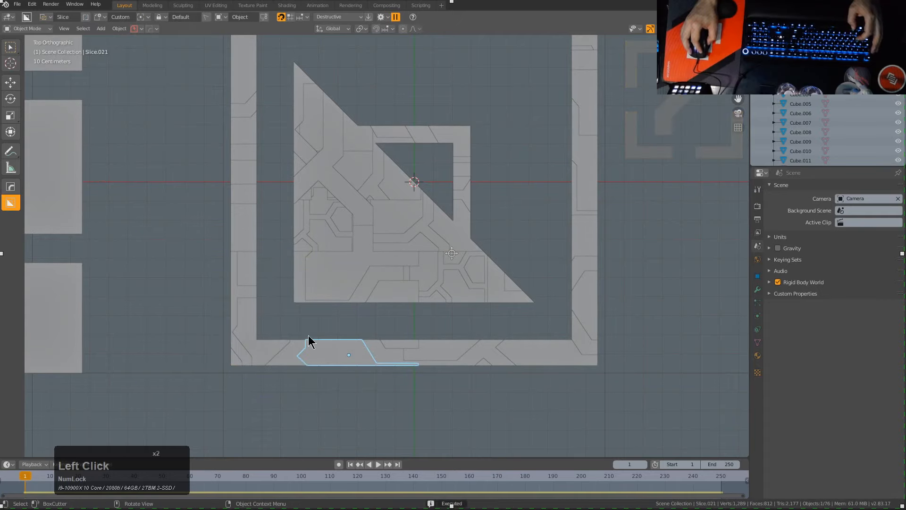
mouse_move(308, 336)
mouse_down()
mouse_move(367, 394)
mouse_move(381, 392)
mouse_up()
key(alt+a)
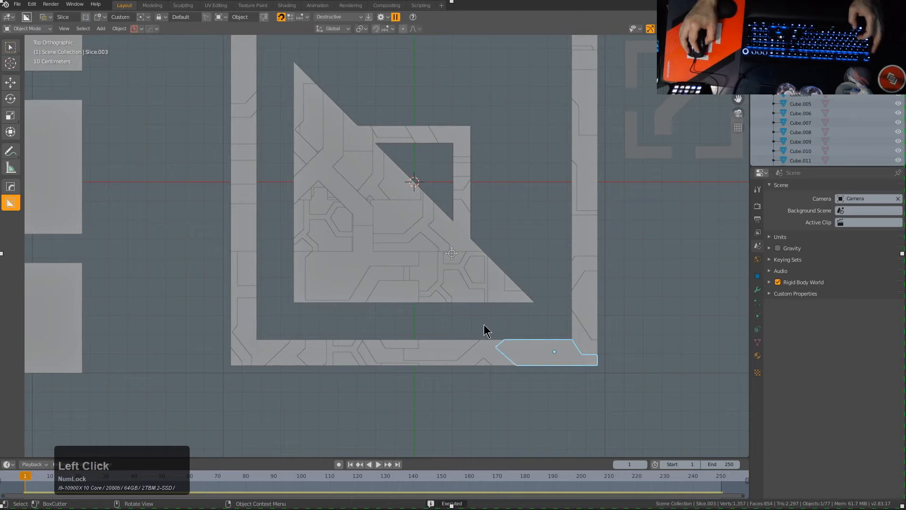
- Slice the frame's lower-right corner fragment and the fragments along its right side with the custom pattern
mouse_move(486, 330)
mouse_down()
mouse_move(571, 395)
mouse_move(586, 392)
mouse_up()
shift+middle_drag(609, 301, 549, 391)
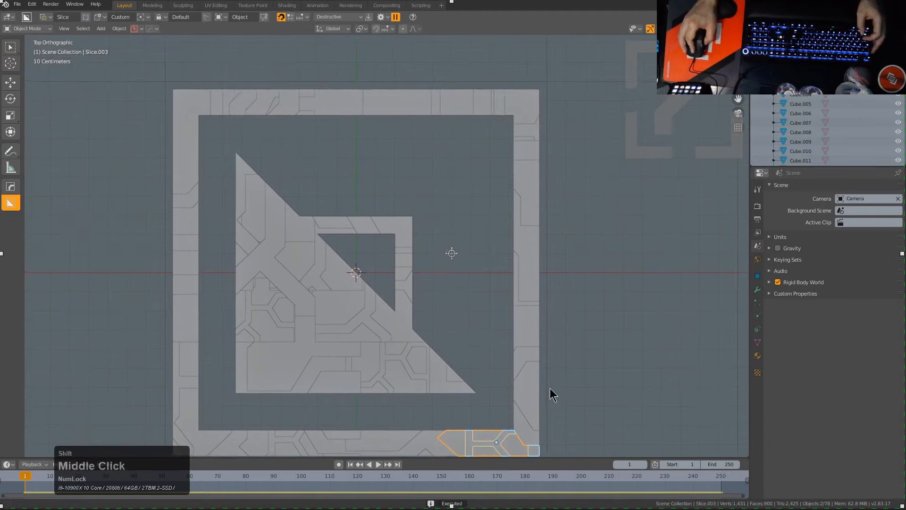
mouse_move(505, 185)
mouse_down()
mouse_move(558, 287)
mouse_move(551, 293)
mouse_up()
click(526, 200)
drag(511, 154, 550, 213)
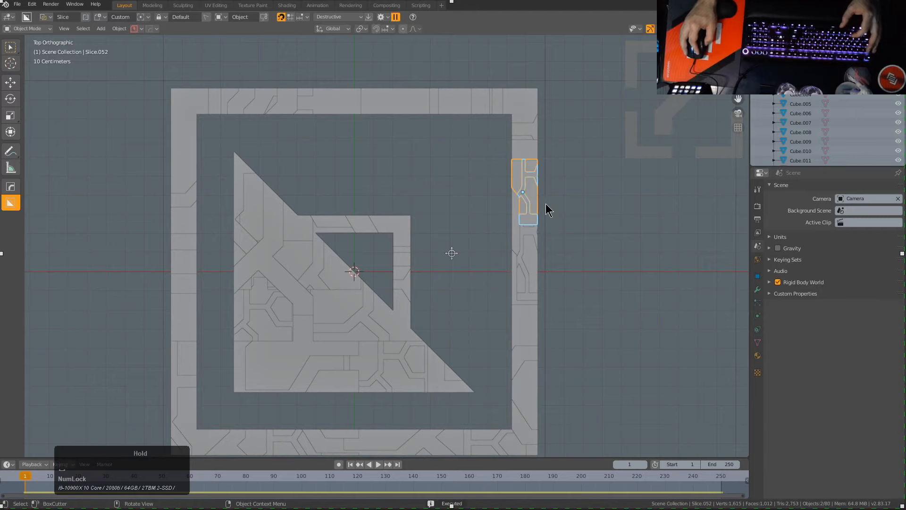
key(a)
- Slice the fragments along the frame's top side and its upper-left corner with the custom pattern
drag(353, 75, 434, 128)
drag(289, 71, 372, 134)
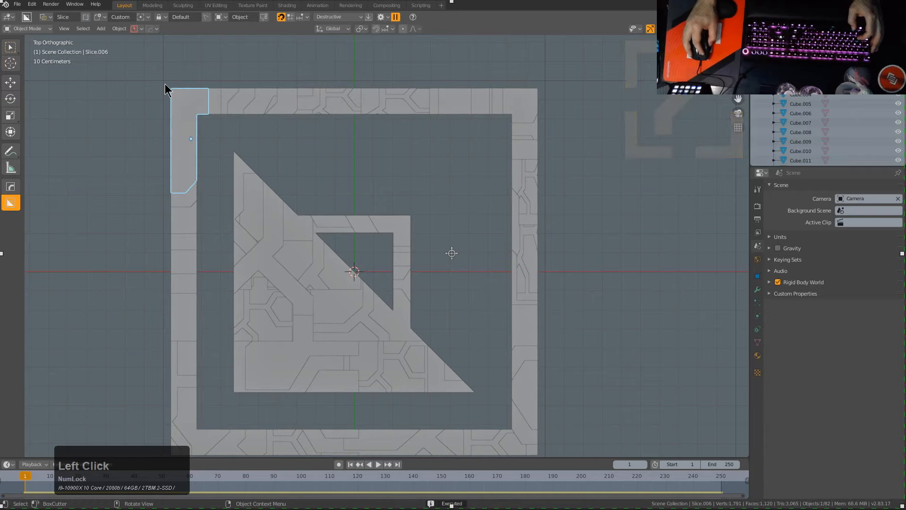
drag(164, 84, 259, 232)
key(alt+a)
- Slice the fragments in the triangle's upper-left part and in its middle beside the inner opening
click(246, 200)
click(268, 211)
drag(321, 310, 325, 312)
click(314, 280)
click(313, 280)
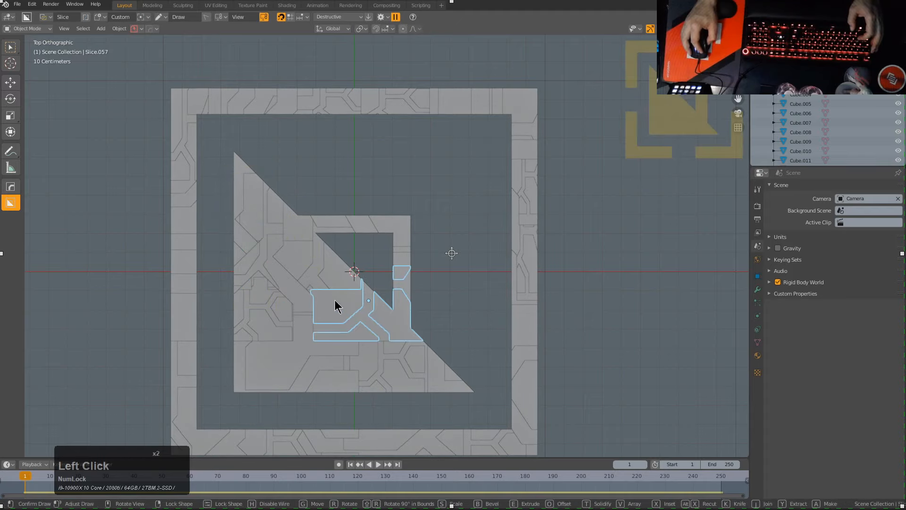
drag(412, 348, 412, 347)
key(alt+a)
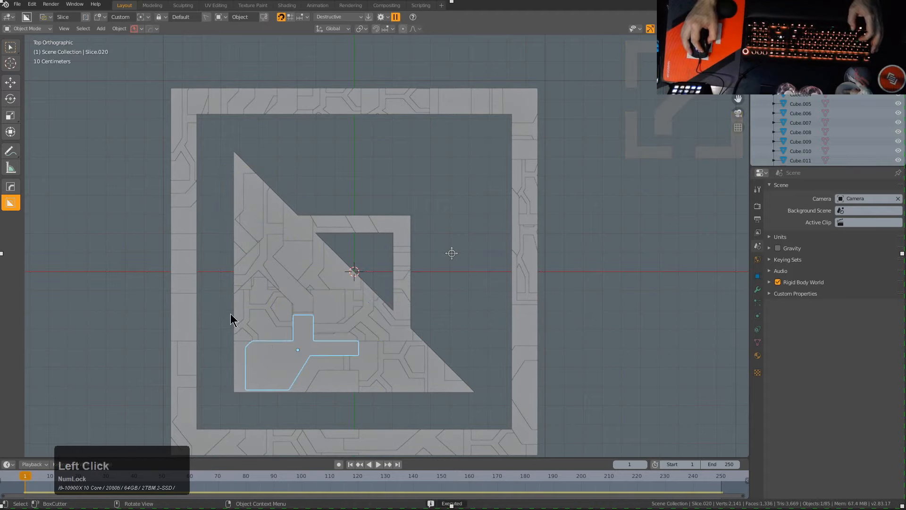
- Slice the triangle's lower-left fragment and the small fragment on its bottom edge, and deselect everything
click(231, 319)
drag(342, 388, 342, 389)
key(alt+a)
click(329, 379)
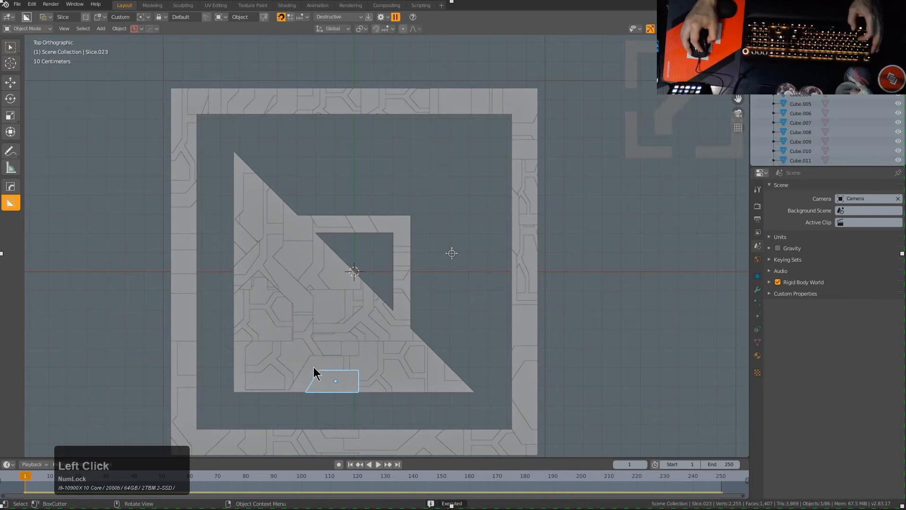
drag(302, 360, 410, 428)
scroll(399, 391, down, 1)
key(alt+a)
- Slice further fragments on the frame's bottom, lower-right and top sides with the custom pattern
click(383, 409)
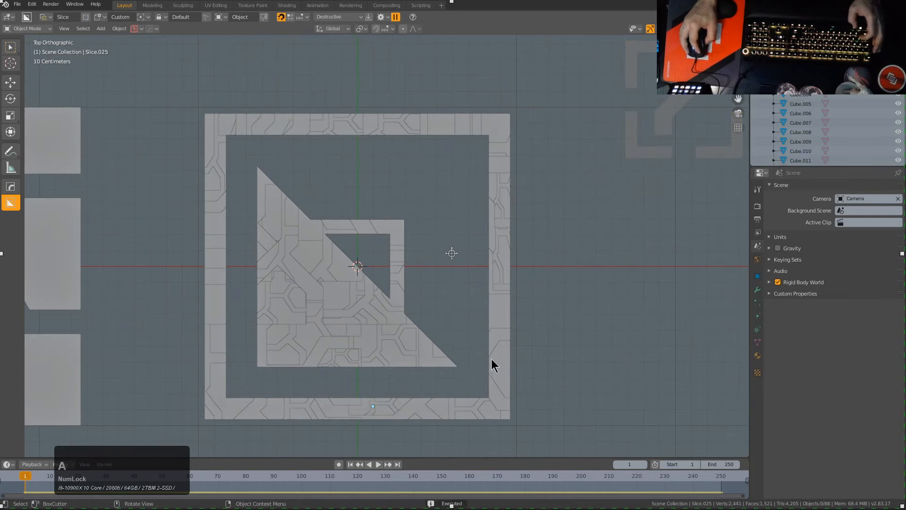
drag(480, 321, 529, 391)
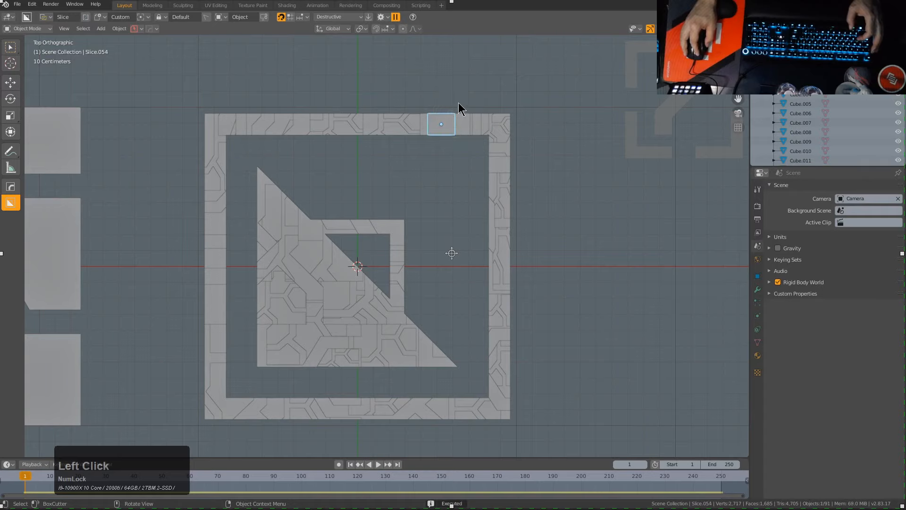
drag(458, 102, 410, 145)
- Place the pattern as a separate shape over the triangle's upper part and slice the fragment near the upper tip
drag(273, 208, 315, 257)
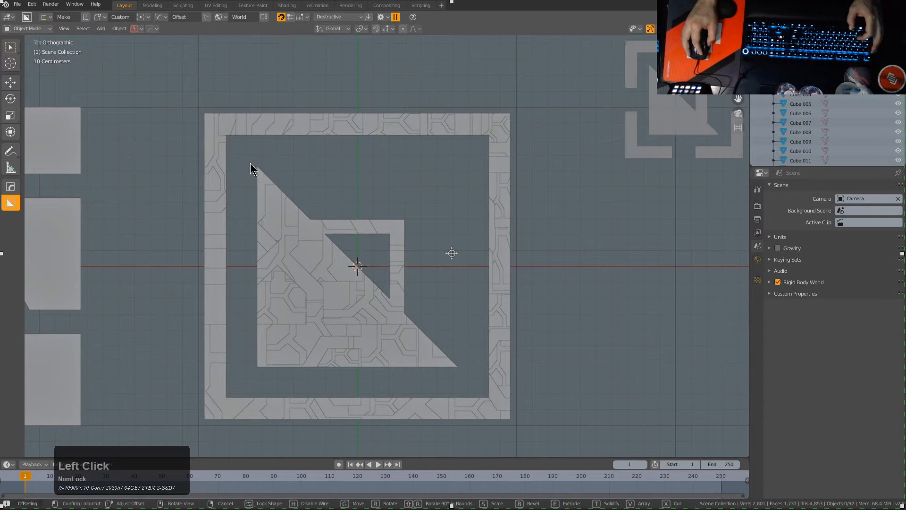
click(275, 200)
click(269, 188)
drag(256, 161, 303, 239)
key(a)
- Slice the fragments where the narrow bar meets the triangle and along the diagonal beside the inner opening
click(303, 229)
click(296, 215)
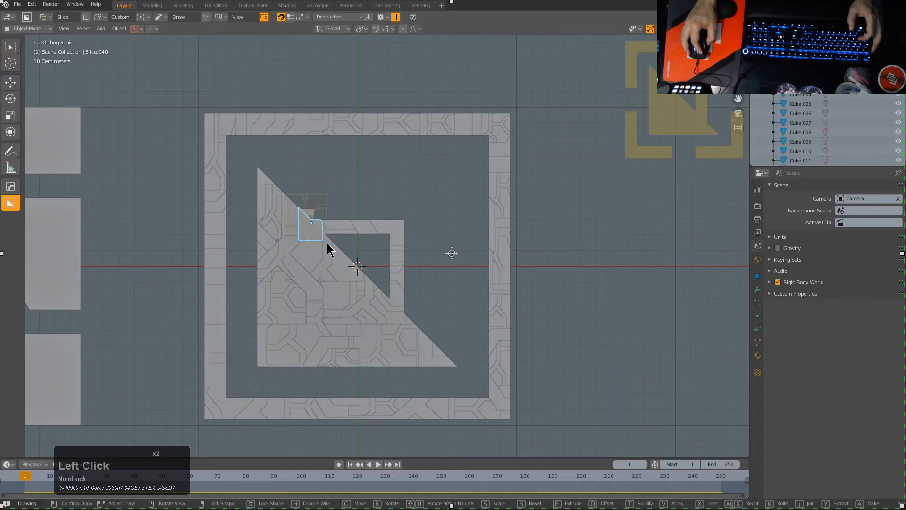
click(307, 248)
drag(299, 240, 330, 275)
click(348, 264)
click(360, 276)
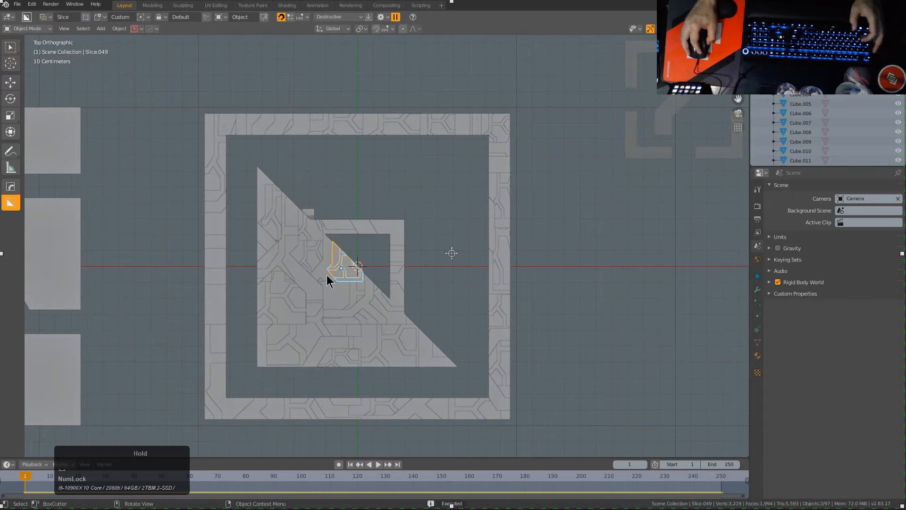
key(a)
- Slice two fragments in the middle of the frame's left side with the custom pattern
drag(201, 284, 236, 313)
key(space)
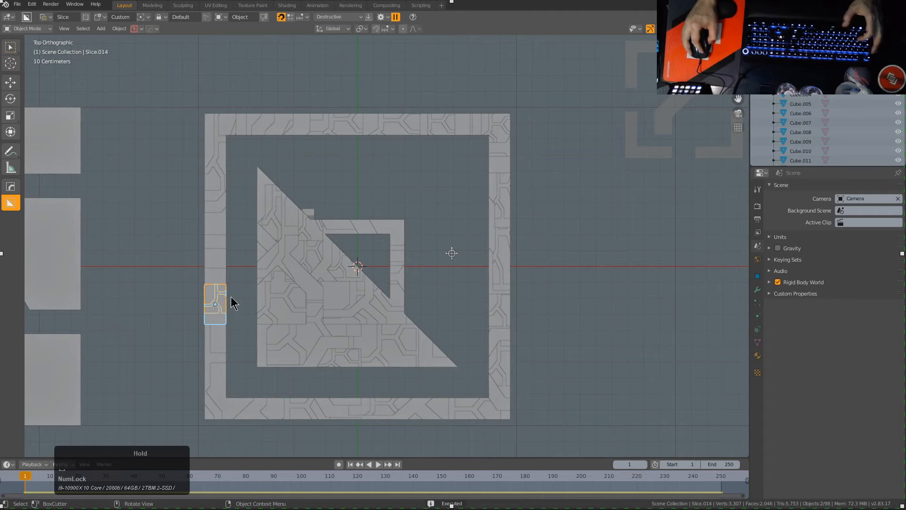
click(214, 253)
drag(199, 235, 234, 277)
key(space)
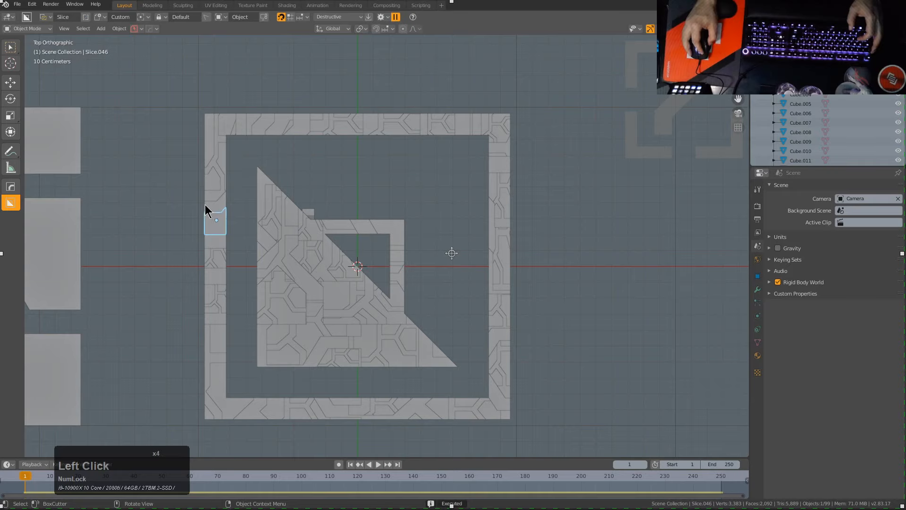
- Slice the multi-part fragment in the triangle's lower-left area and deselect everything
click(308, 349)
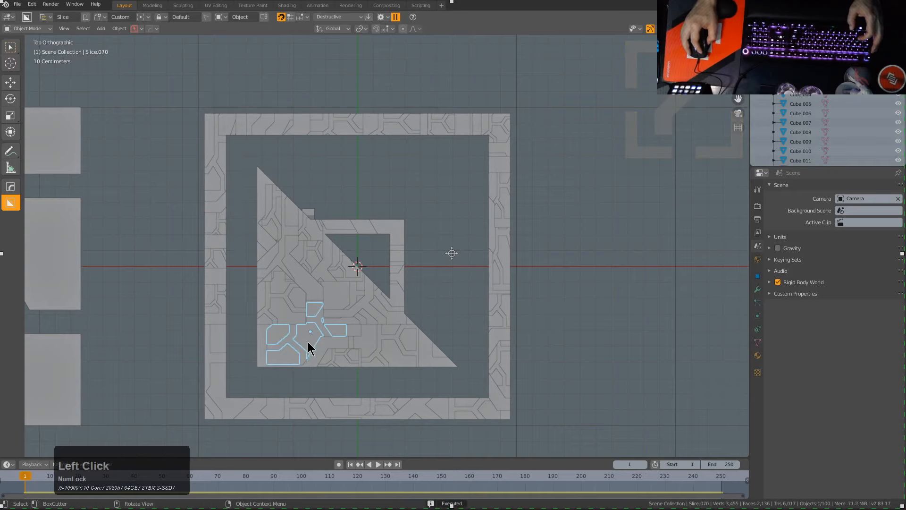
click(328, 366)
key(space)
key(alt+a)
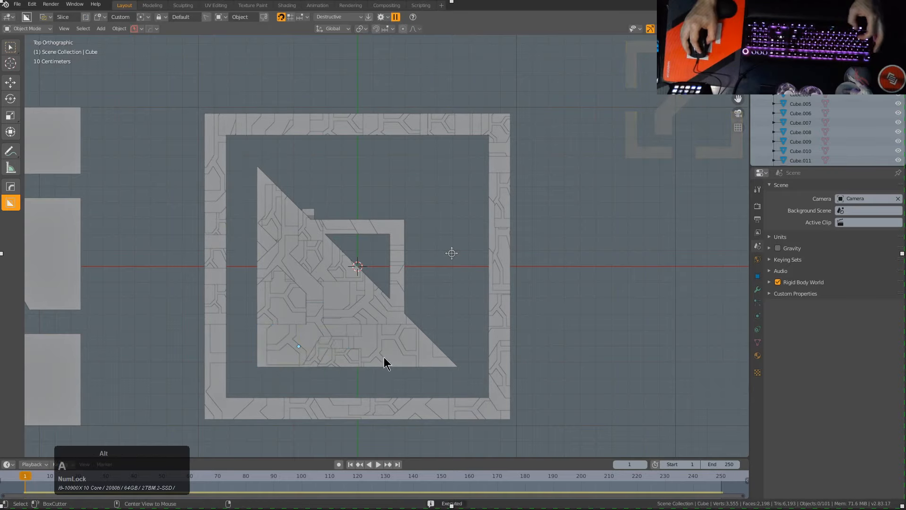
- Undo the first slice on the triangle's lower-right fragment, recut it, and slice the pointed fragment at the lower-right tip
drag(354, 312, 418, 378)
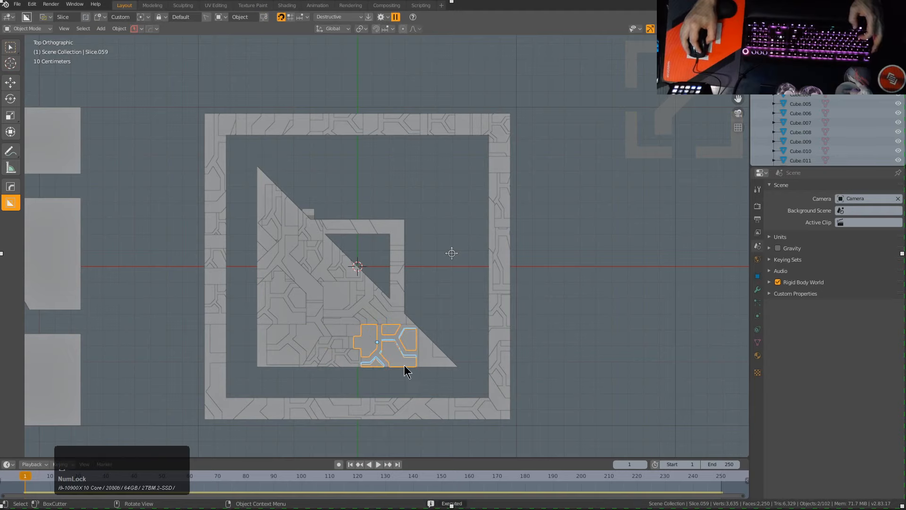
key(ctrl+z)
click(374, 339)
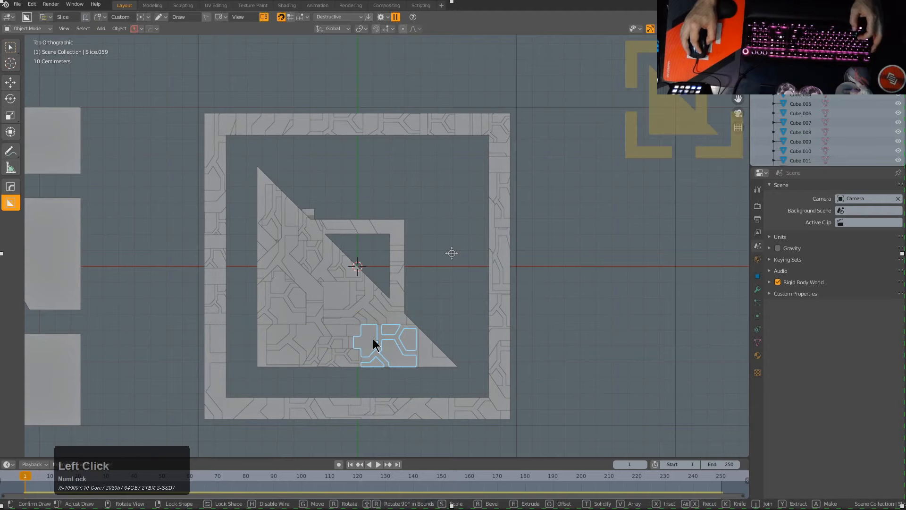
click(400, 361)
click(420, 344)
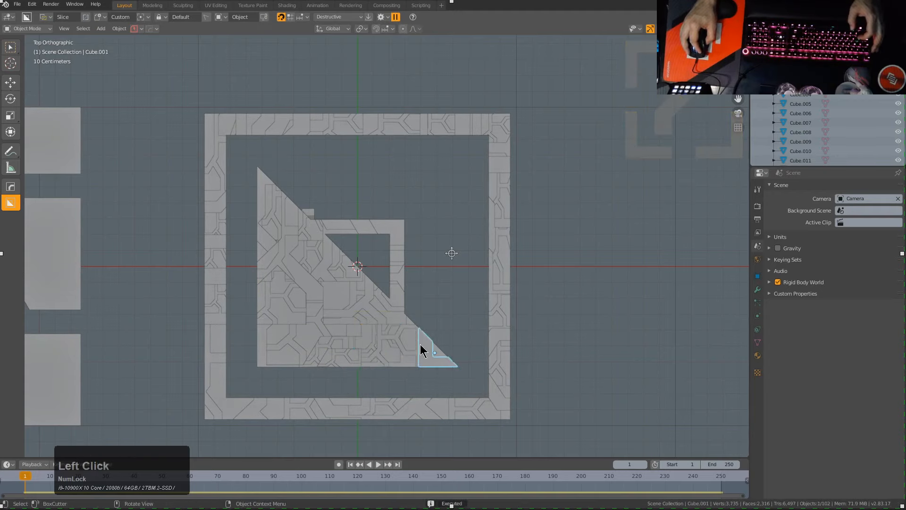
click(450, 363)
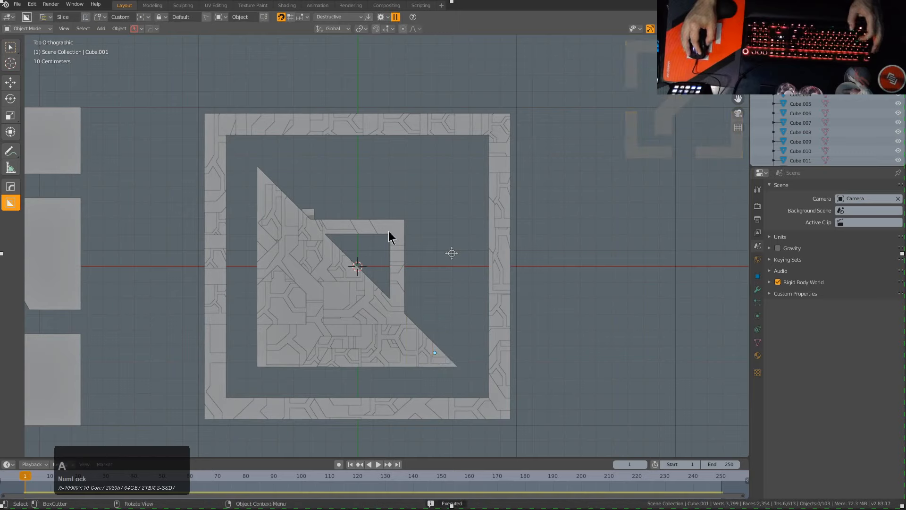
- Slice the fragments of the narrow bar above the inner triangular opening with the custom pattern
key(alt+a)
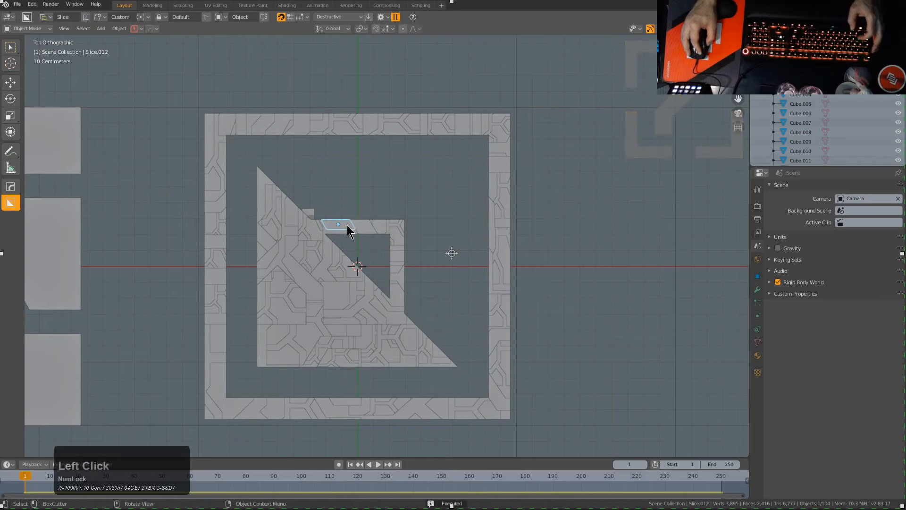
click(329, 220)
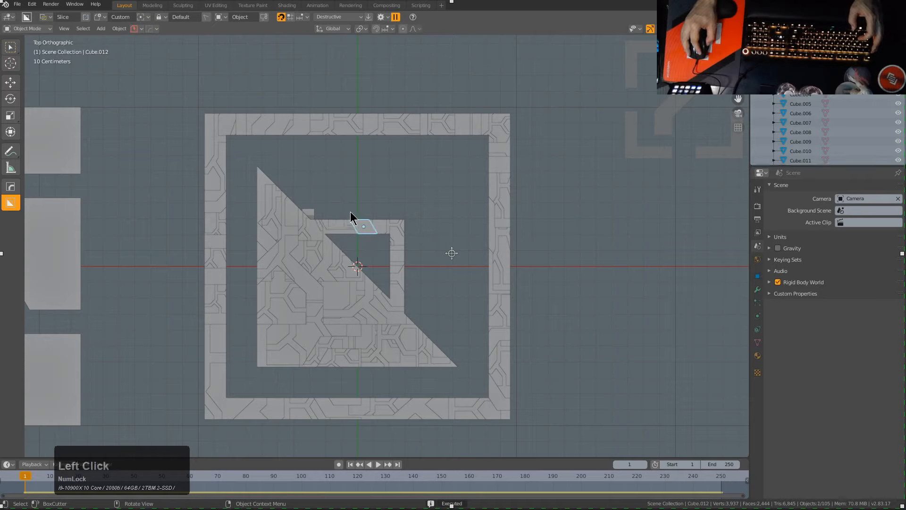
key(alt+a)
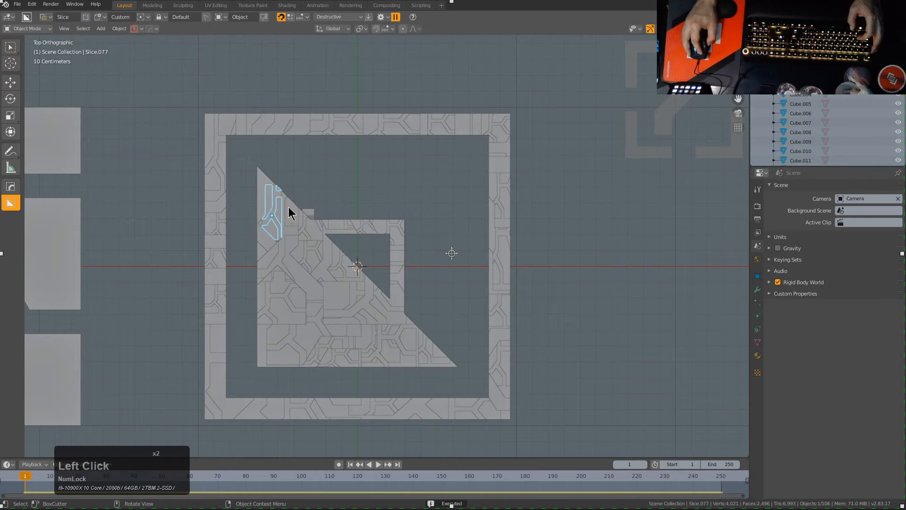
- Slice the remaining large fragments in the triangle's upper-left and central areas, and deselect everything
drag(274, 187, 331, 275)
key(space)
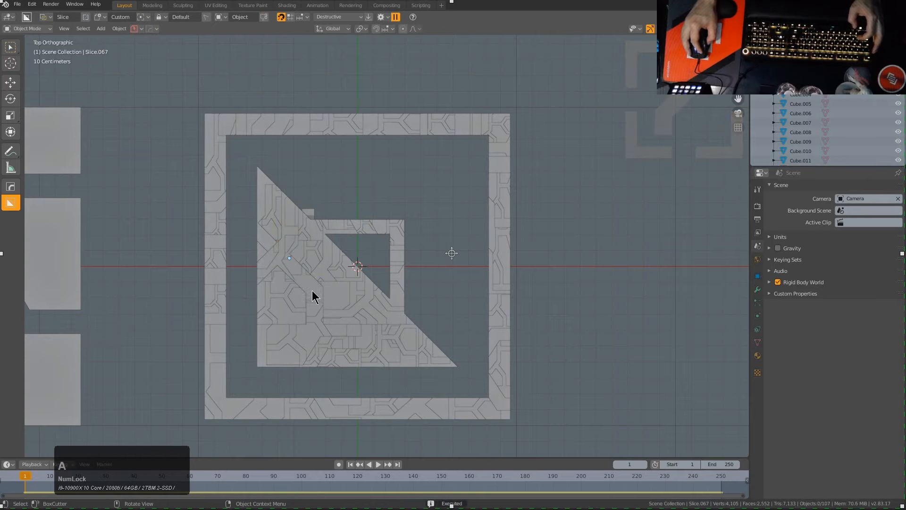
key(alt+a)
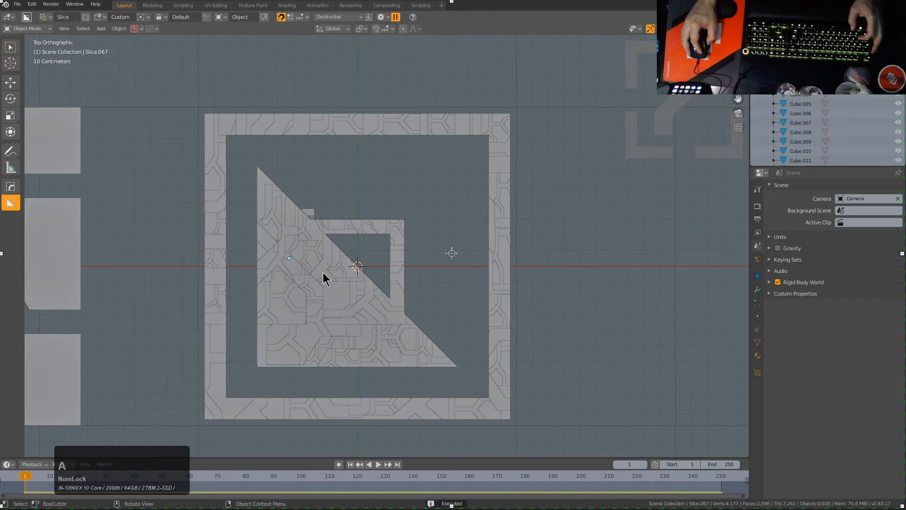
drag(322, 280, 348, 307)
key(space)
key(a)
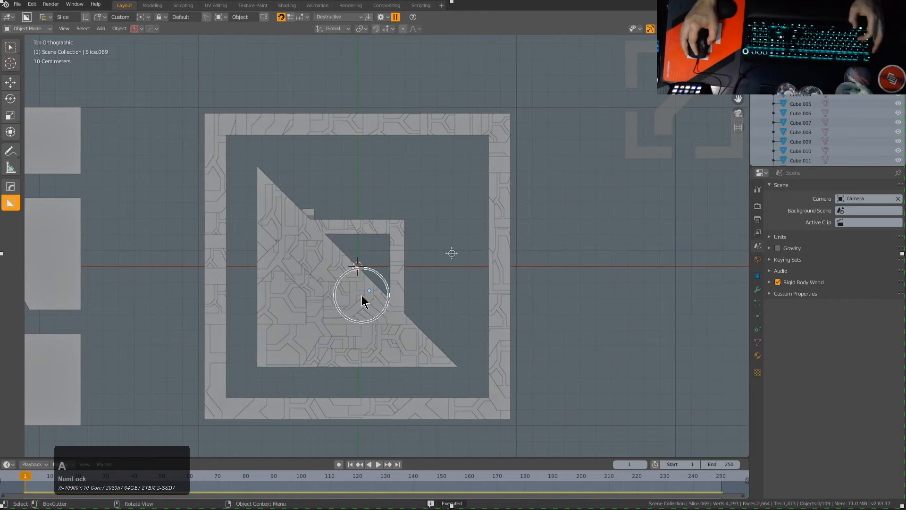
- Delete the pattern plane standing beside the logo
middle_drag(362, 296, 372, 258)
scroll(372, 258, down, 1)
scroll(372, 258, down, 1)
click(168, 260)
key(x)
click(167, 259)
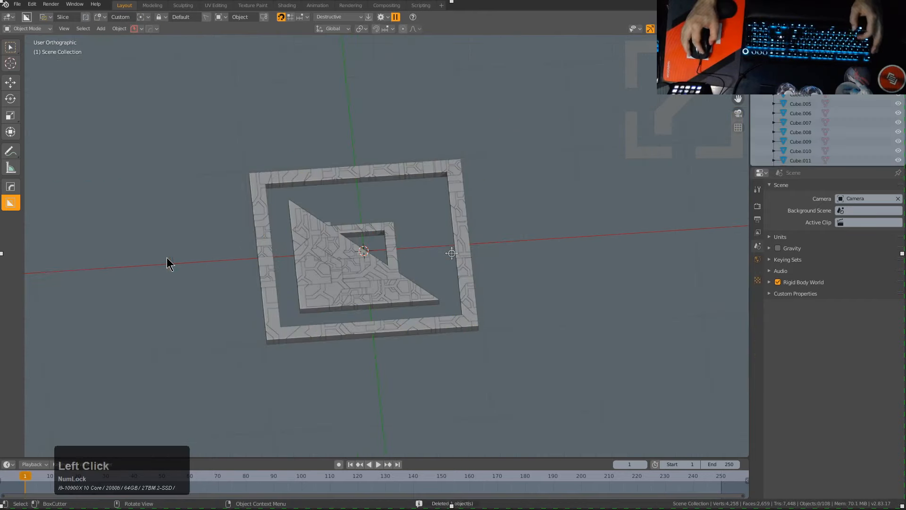
middle_drag(275, 258, 372, 307)
key(a)
scroll(378, 263, up, 2)
key(ctrl+a)
key(alt+a)
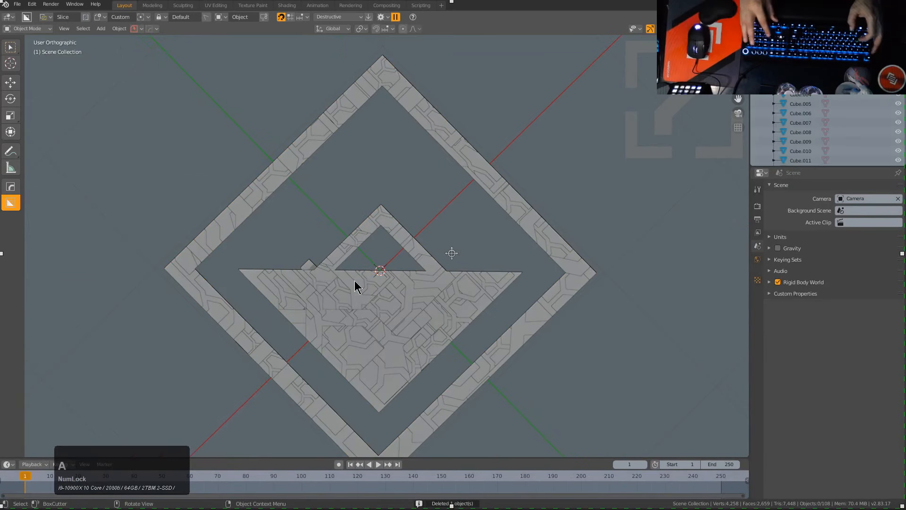
- Delete the leftover custom-pattern cutter shape overlapping the upper-left part of the logo's triangle
key(KP_7)
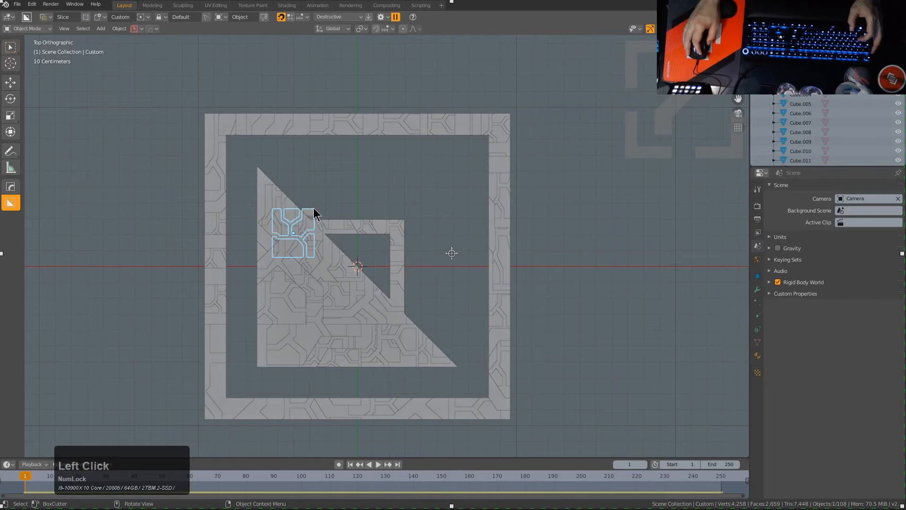
key(KP_Decimal)
key(q)
click(504, 226)
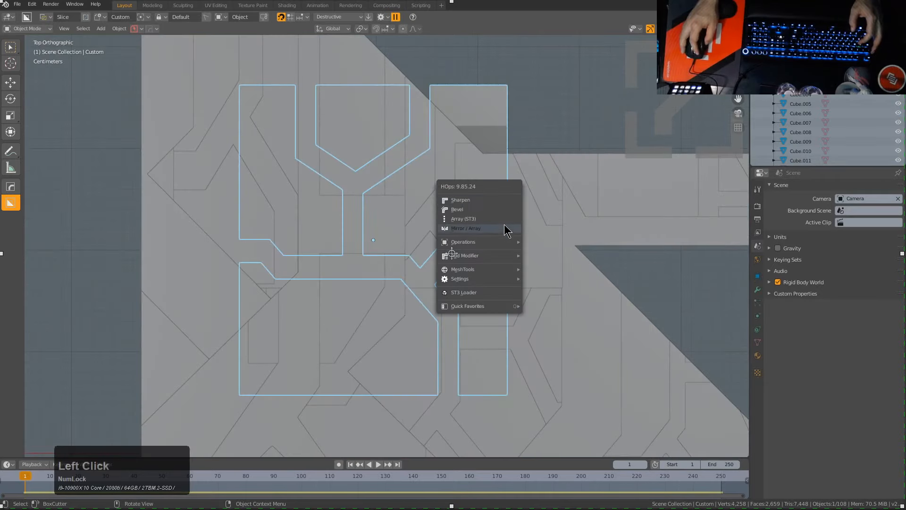
scroll(588, 318, up, 3)
middle_drag(588, 318, 457, 232)
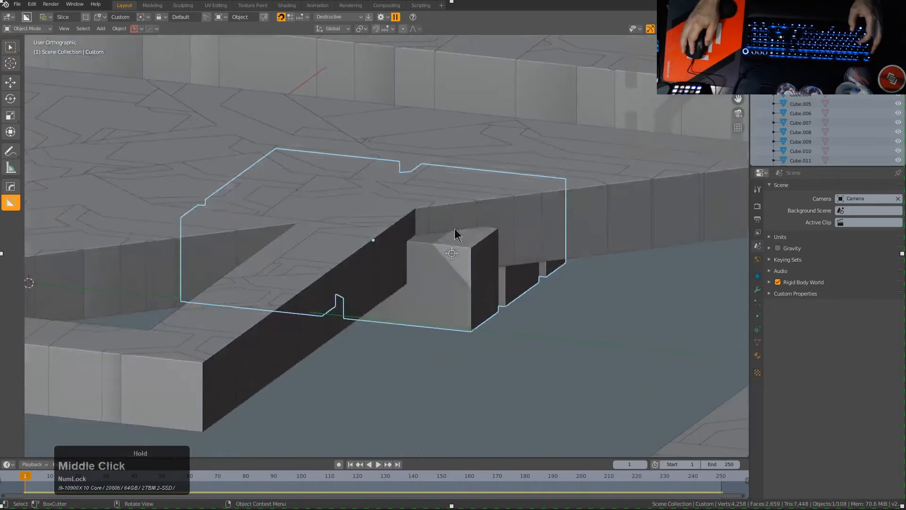
key(g)
right_click(531, 347)
key(Delete)
scroll(491, 327, down, 5)
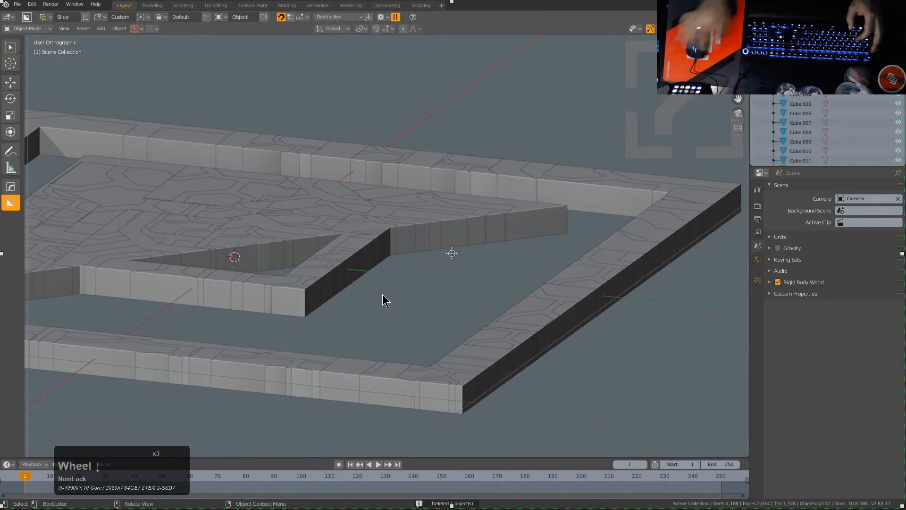
- Select all the logo fragments and separate their meshes by loose parts
key(KP_4)
key(KP_7)
scroll(376, 295, down, 3)
key(a)
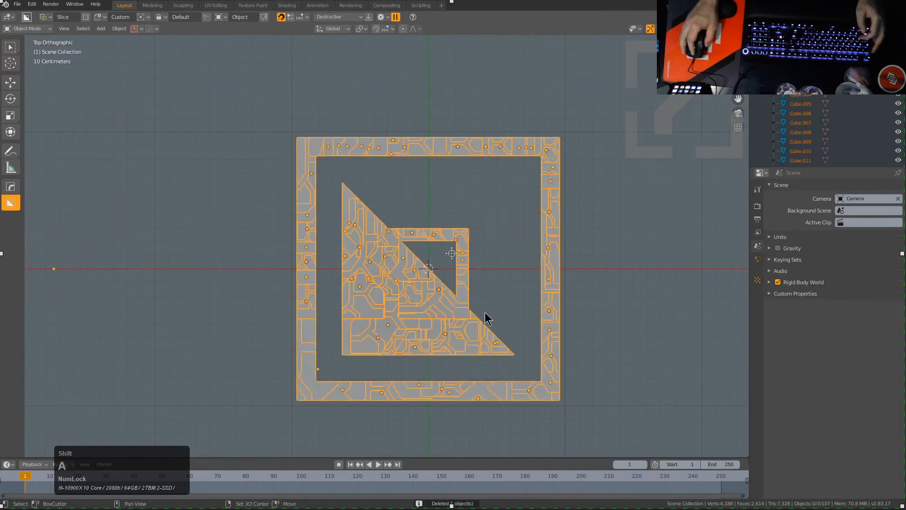
ctrl+scroll(450, 297, down, 2)
key(ctrl+a)
click(445, 286)
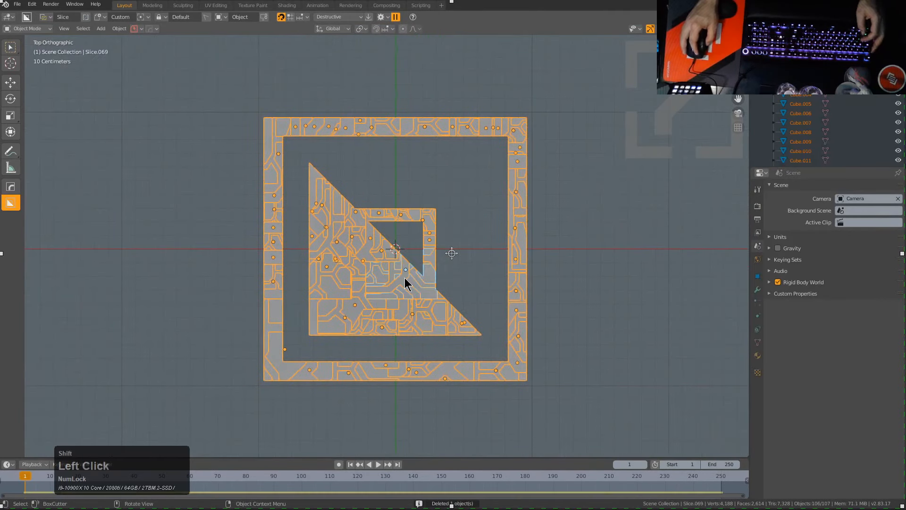
key(ctrl+a)
click(404, 278)
middle_drag(410, 292, 438, 276)
key(Tab)
key(a)
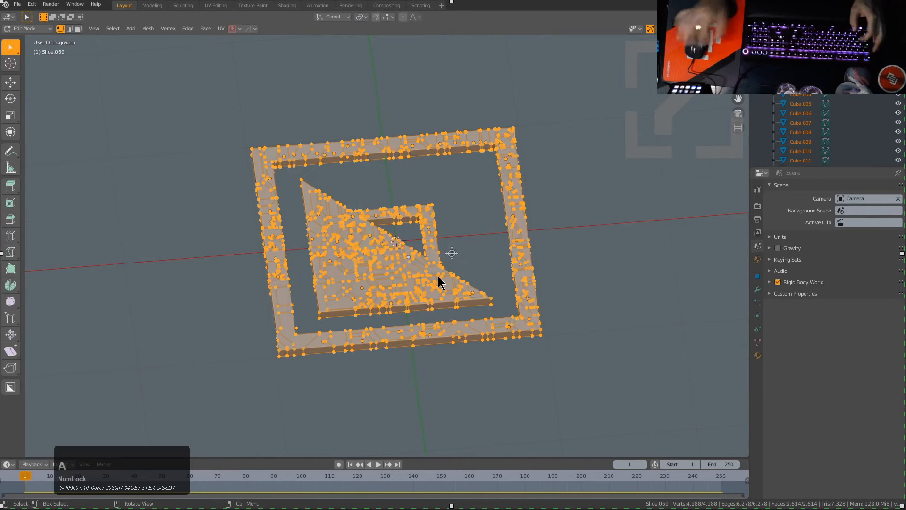
key(p)
click(439, 277)
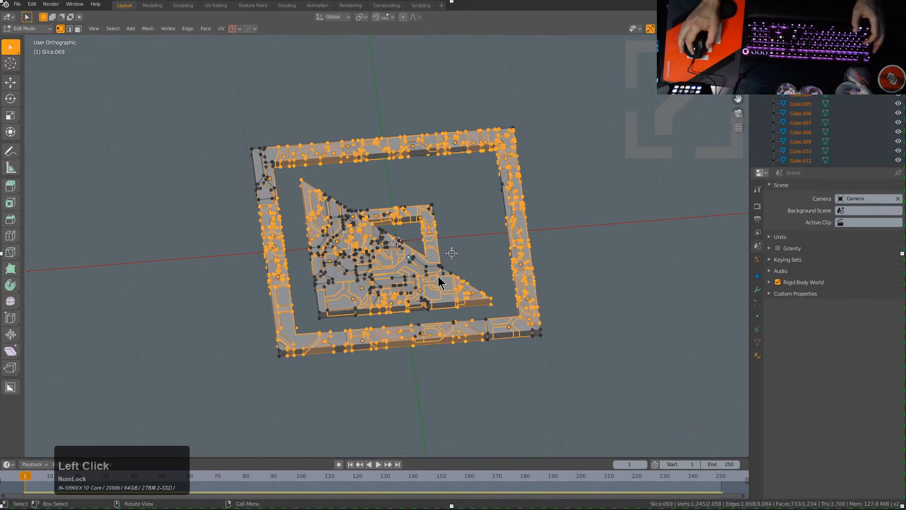
key(Tab)
- Set the origin of every separated fragment to its own geometry, and deselect everything
key(shift+s)
click(433, 231)
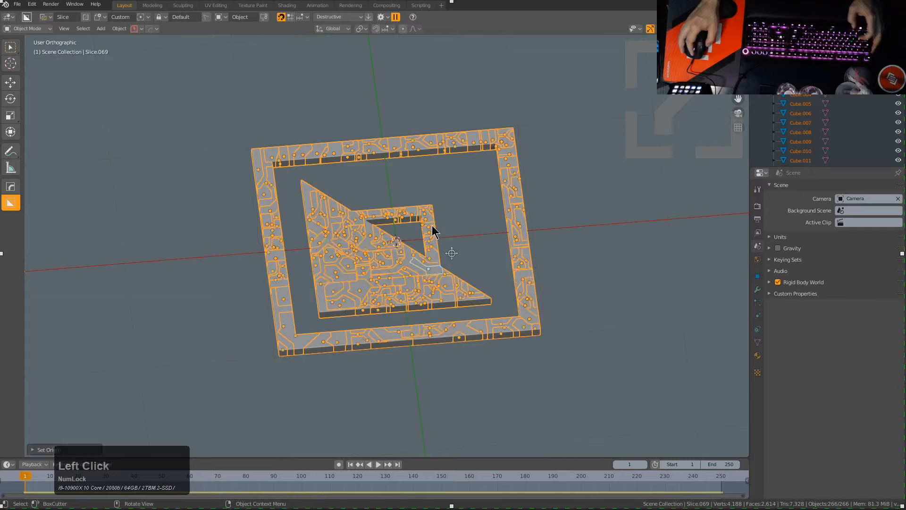
key(alt+a)
- Play the rigid-body simulation and examine the fragments' scatter from a top perspective view
key(space)
key(KP_7)
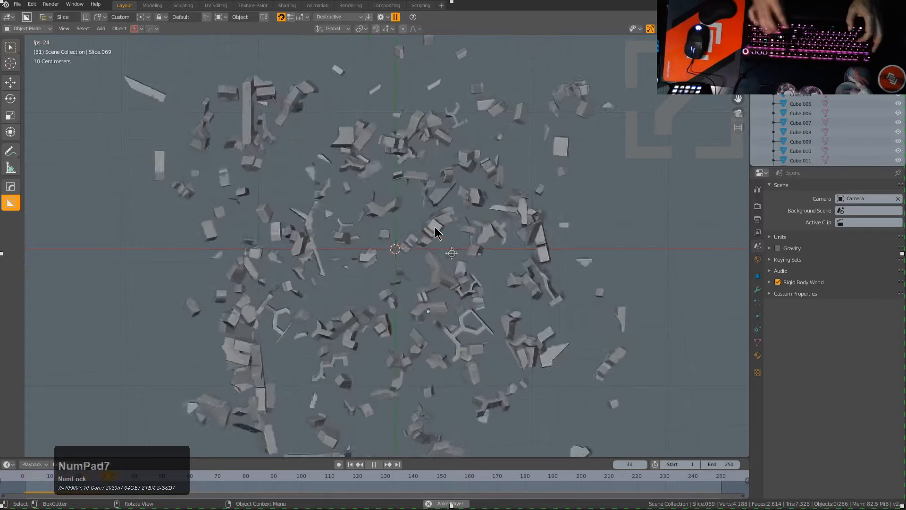
scroll(461, 247, down, 1)
scroll(462, 243, down, 1)
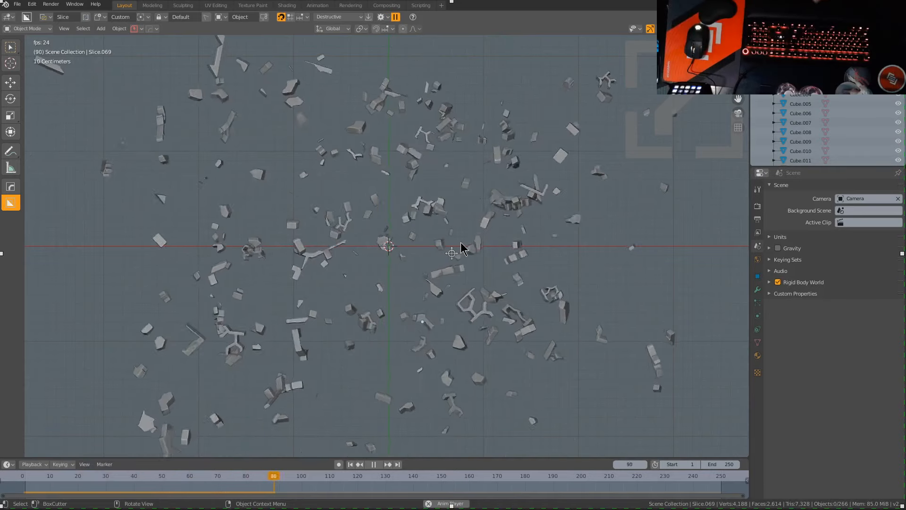
key(KP_5)
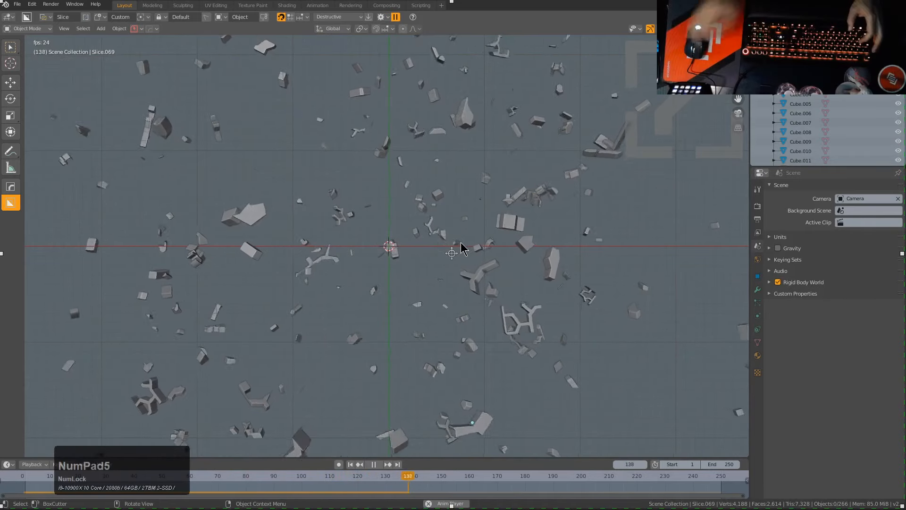
scroll(463, 247, down, 1)
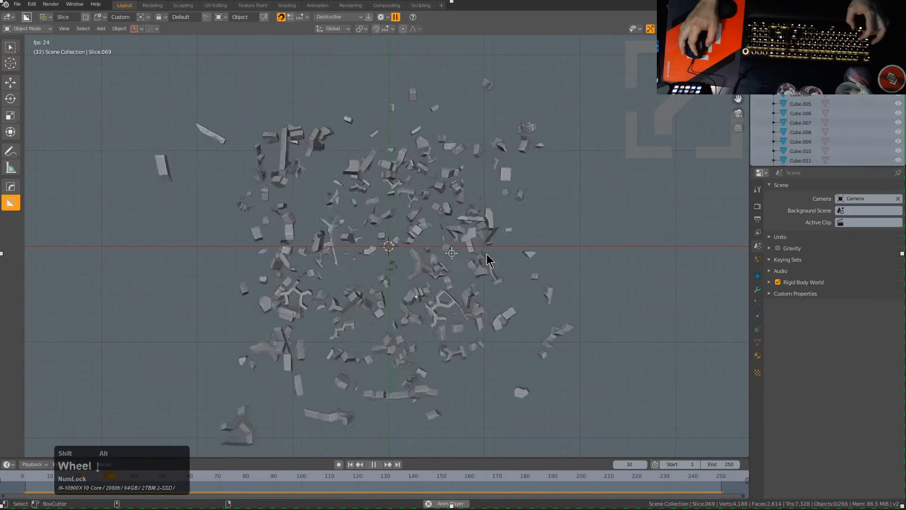
key(F3)
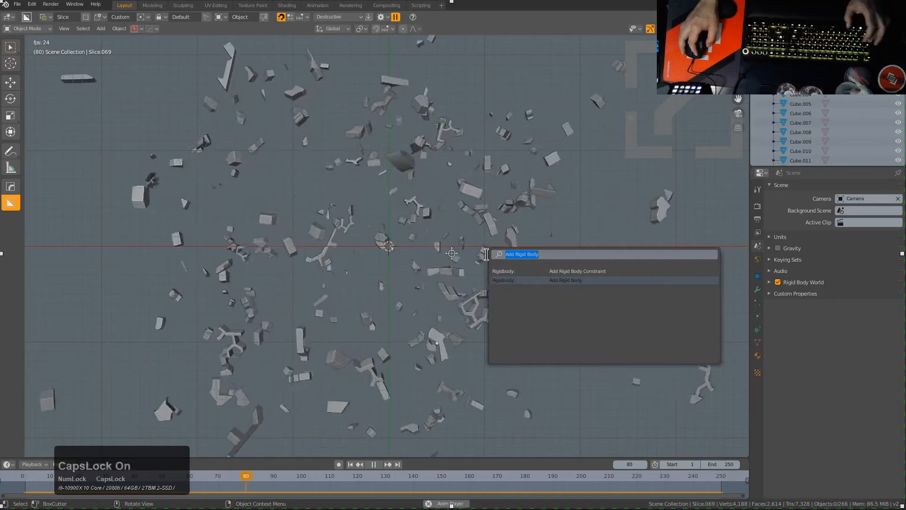
key(Escape)
key(ctrl+space)
key(ctrl+space)
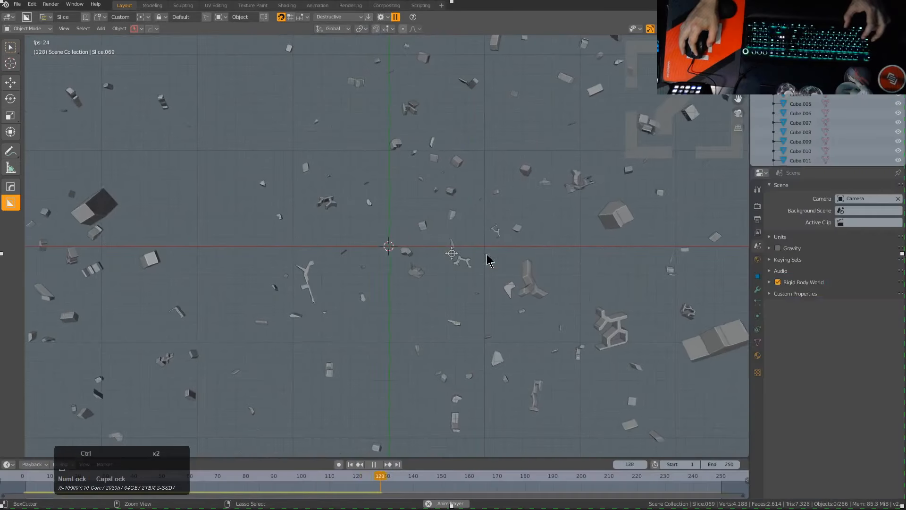
- Pause and resume the fragment simulation, and rewind the timeline to its first frame for a replay
key(shift+space)
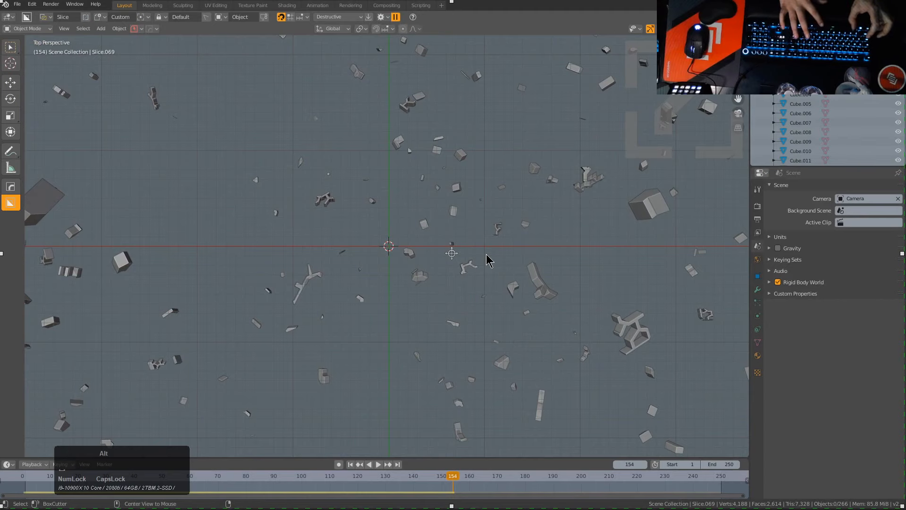
key(ctrl)
key(ctrl)
key(alt+a)
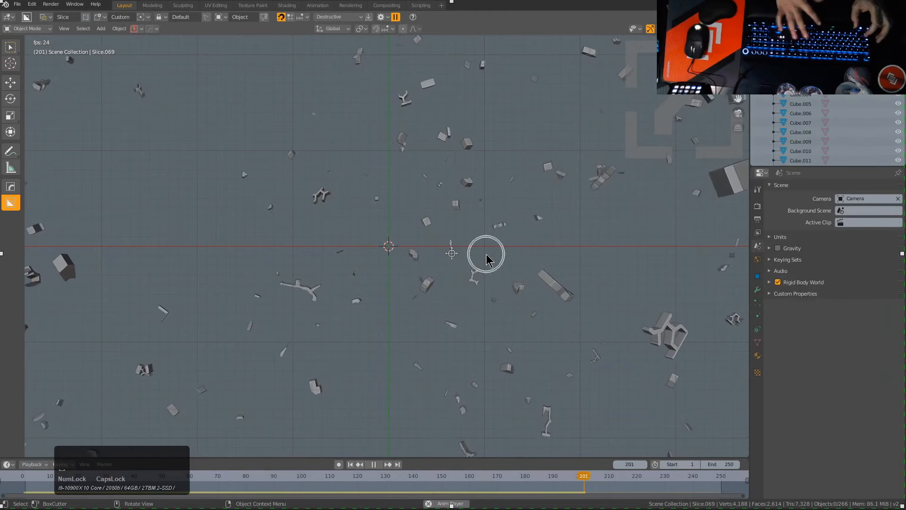
click(364, 461)
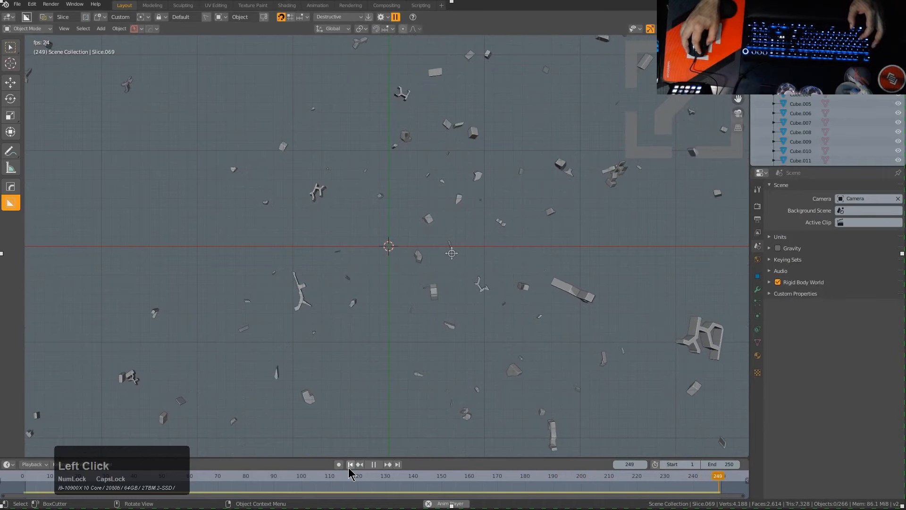
click(349, 465)
click(371, 464)
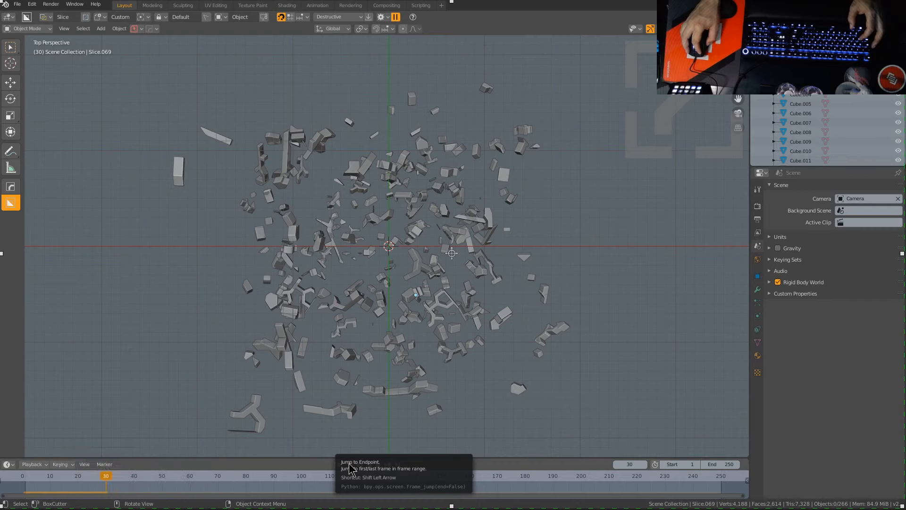
- Play the scatter animation in reverse, stop it, and return to frame 1
click(351, 465)
click(370, 462)
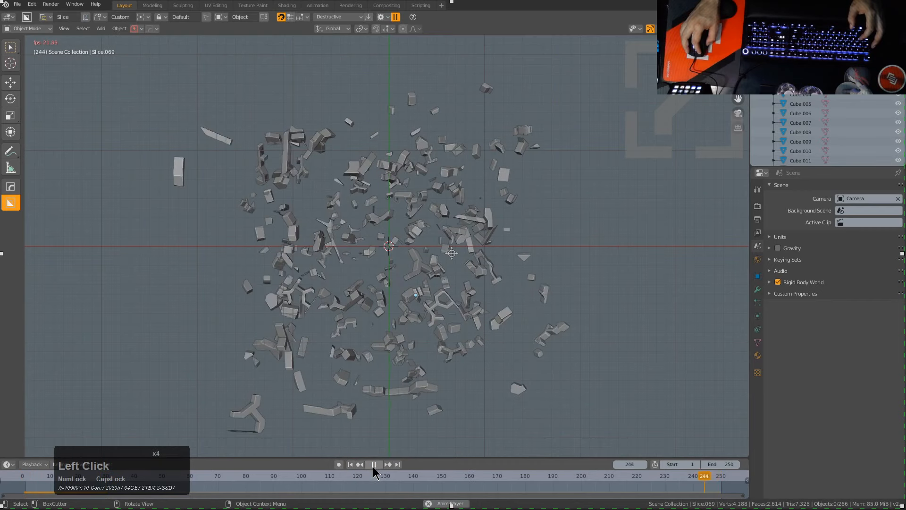
click(372, 466)
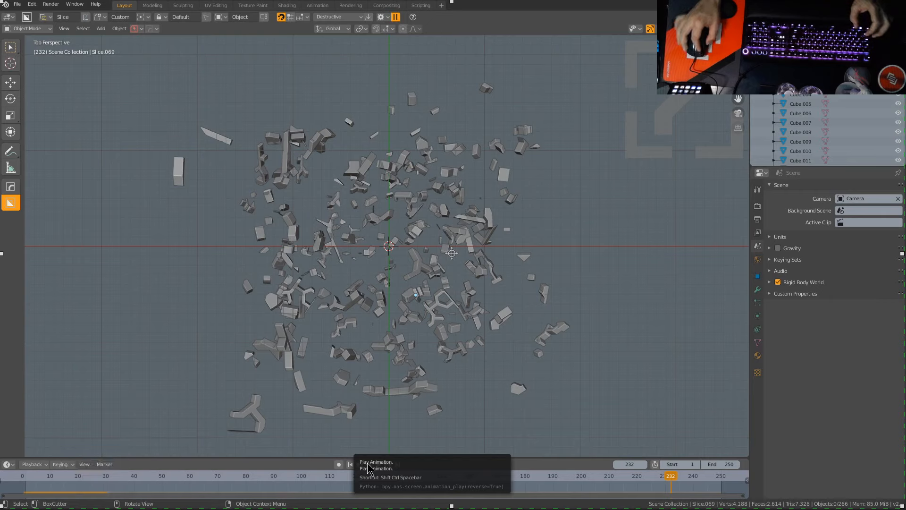
click(368, 467)
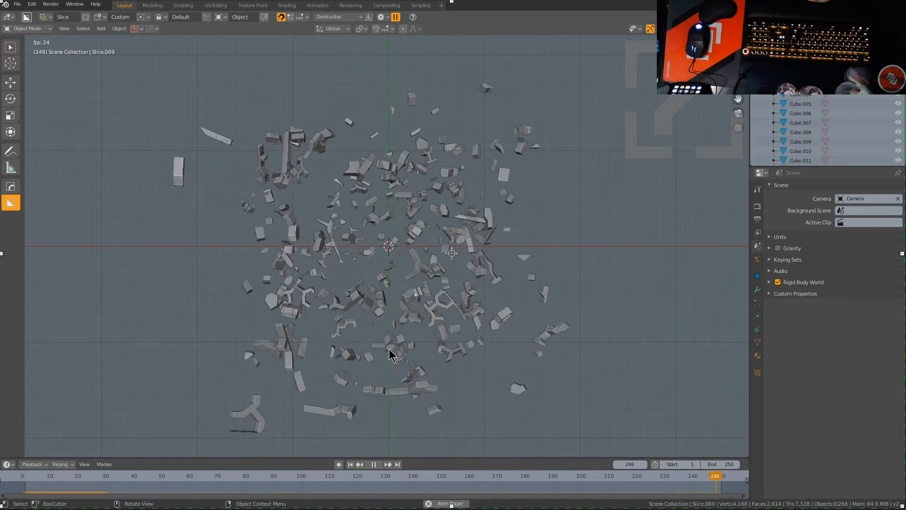
key(shift+space)
key(shift+Left)
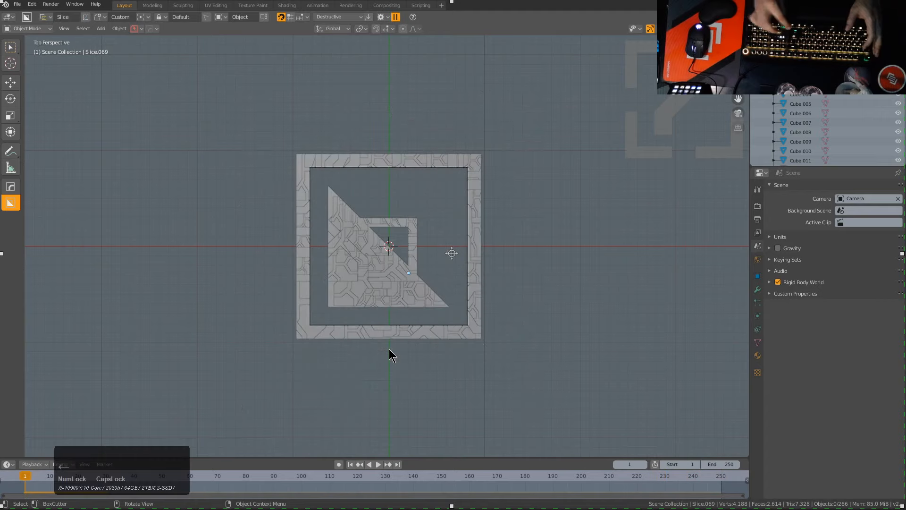
- Replay the scatter from frame 1, stop it partway, and run it backwards from there
key(shift+space)
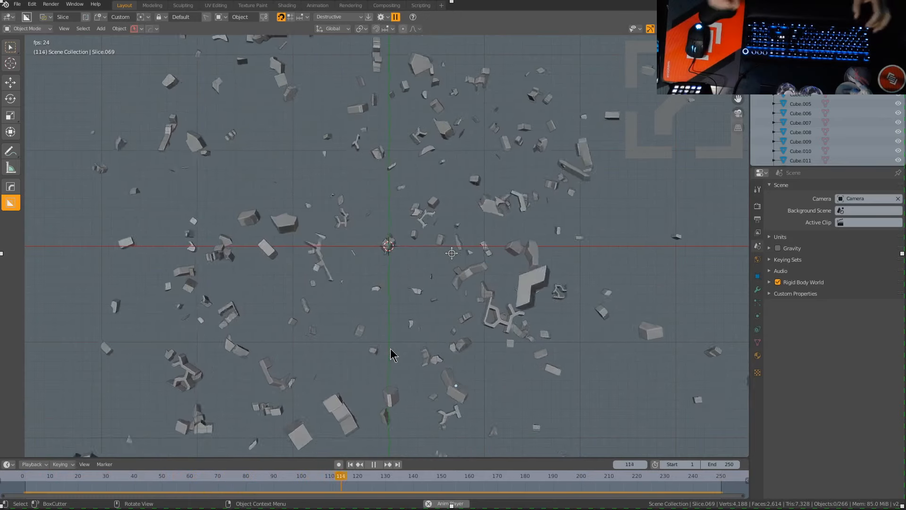
key(space)
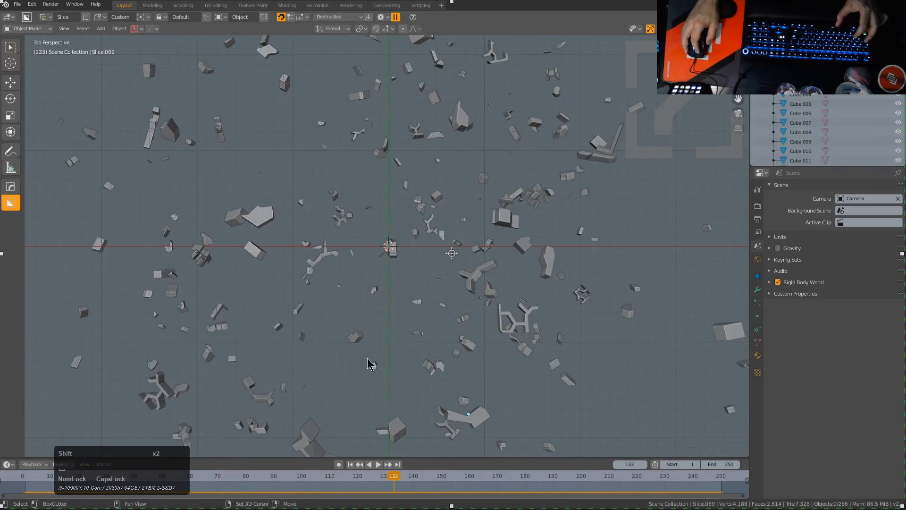
click(369, 464)
click(369, 465)
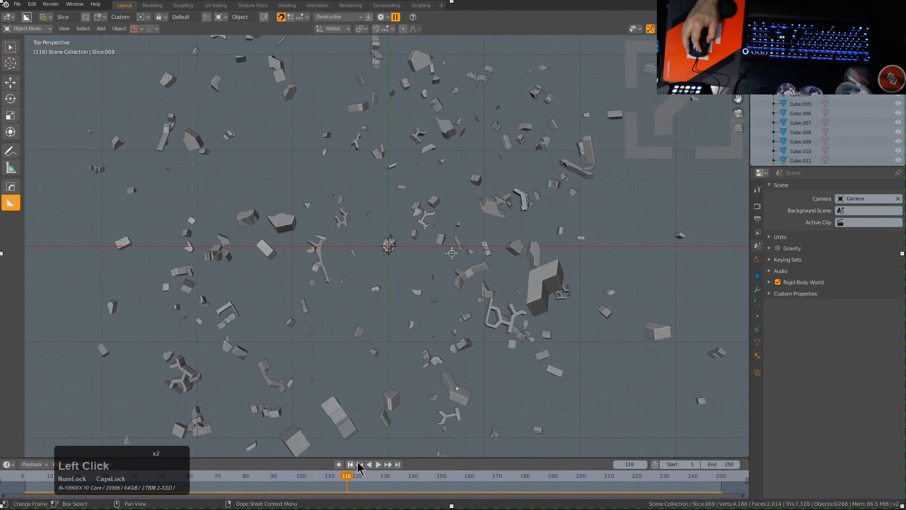
click(369, 465)
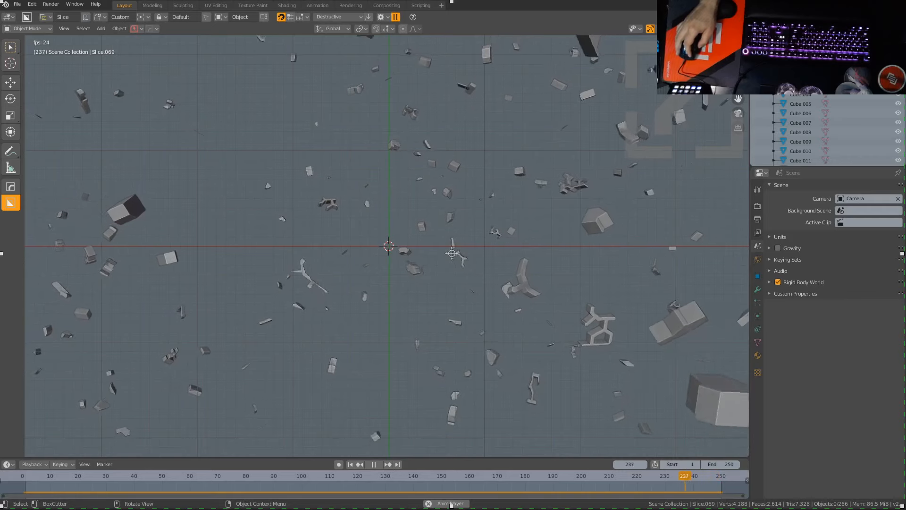
click(381, 17)
click(434, 217)
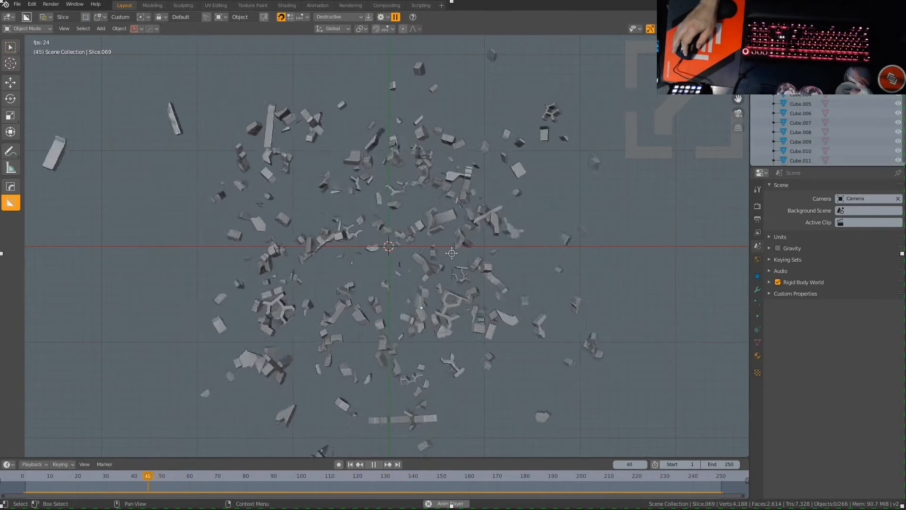
click(772, 142)
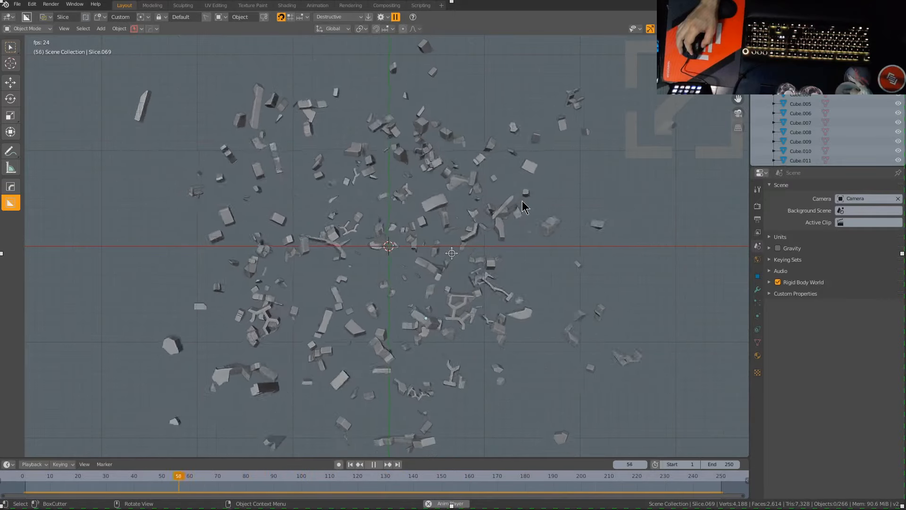
click(494, 212)
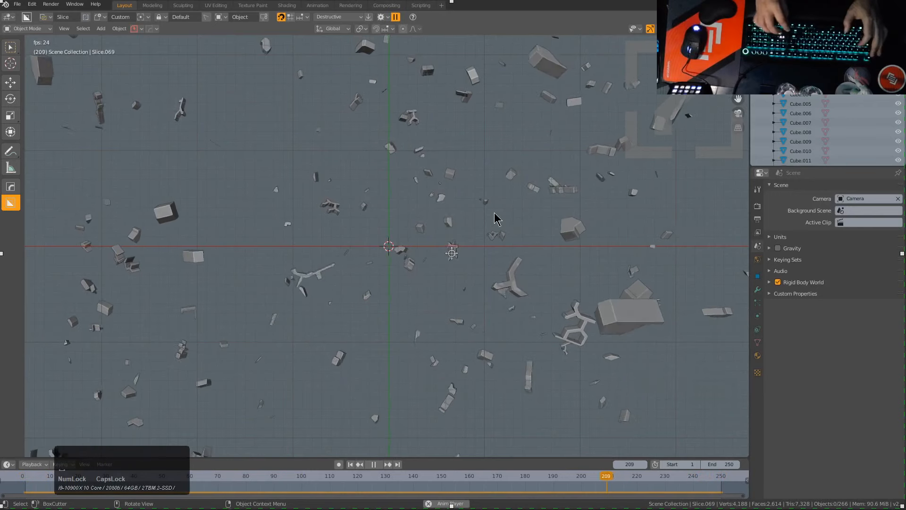
- Return to frame 1 and open the rigid-body physics settings of a fragment in the outer frame's left side
key(shift+Left)
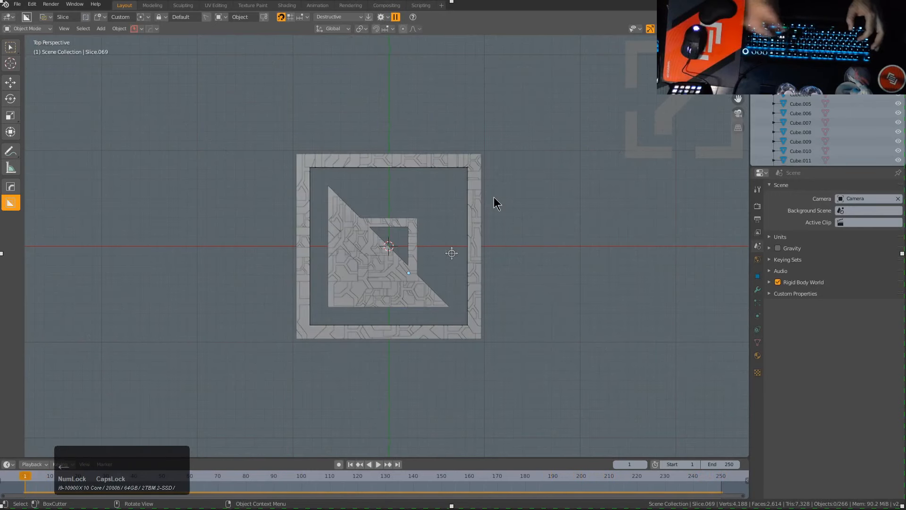
scroll(380, 232, up, 3)
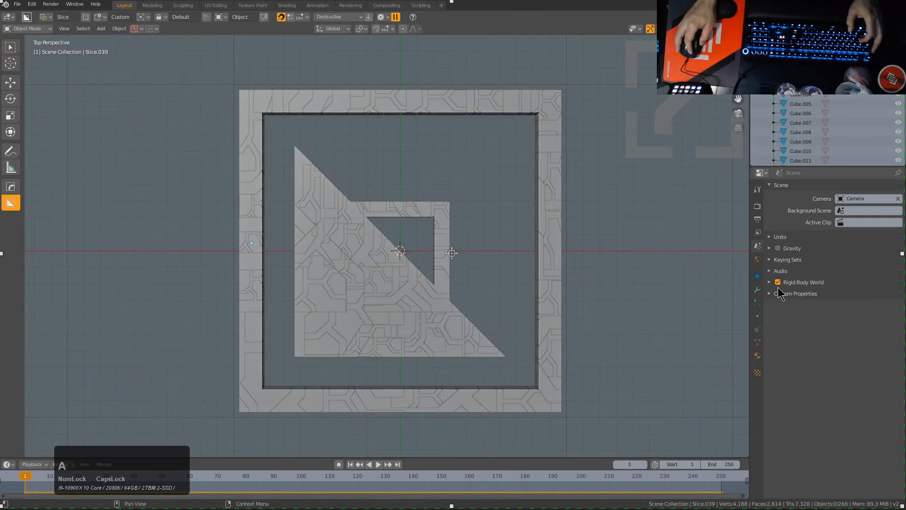
click(757, 356)
click(757, 330)
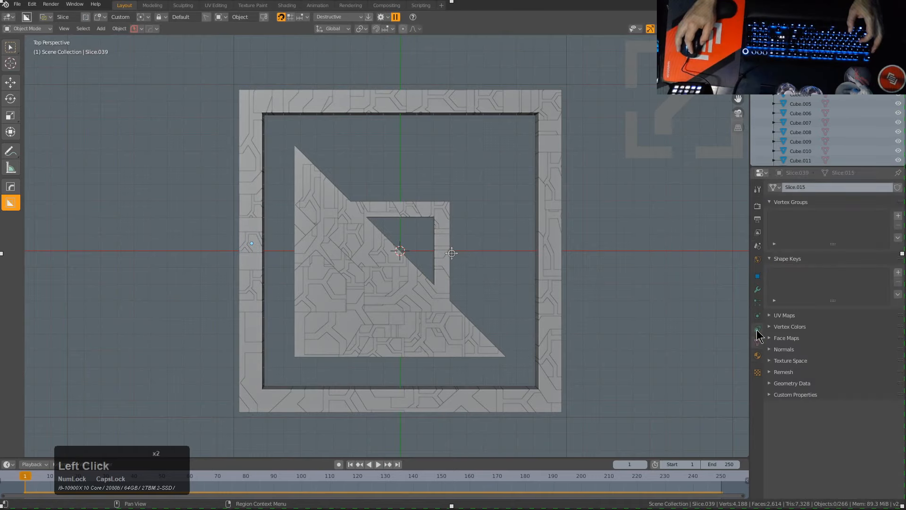
click(757, 356)
click(758, 289)
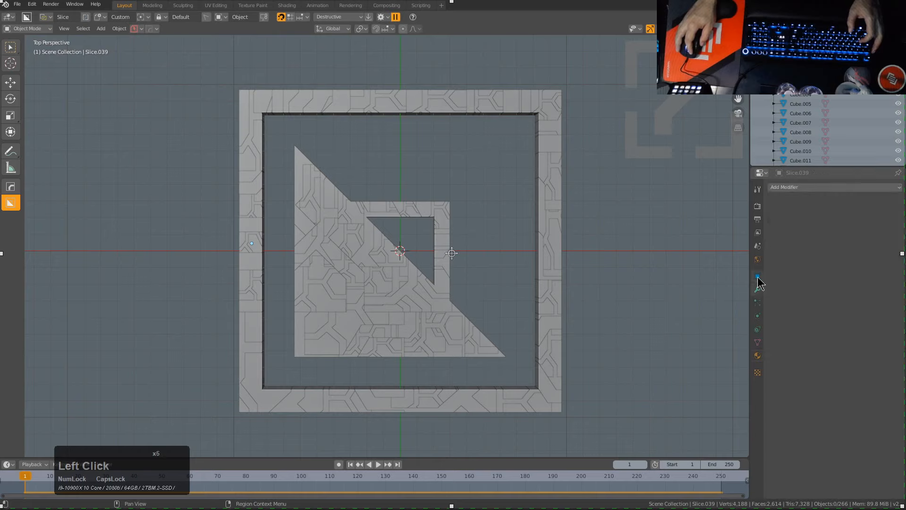
click(758, 277)
click(758, 329)
click(757, 315)
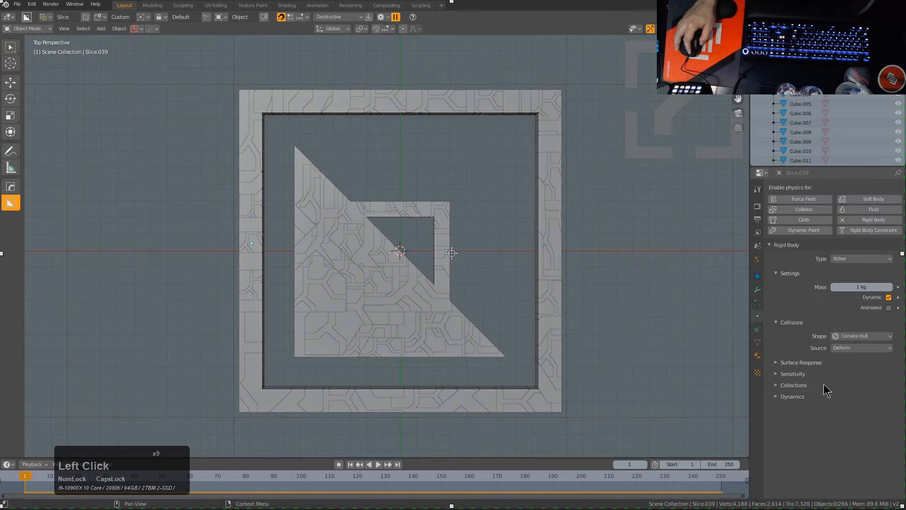
- Enable Deactivation in the fragments' rigid-body dynamics and copy the setting to all fragments
click(793, 397)
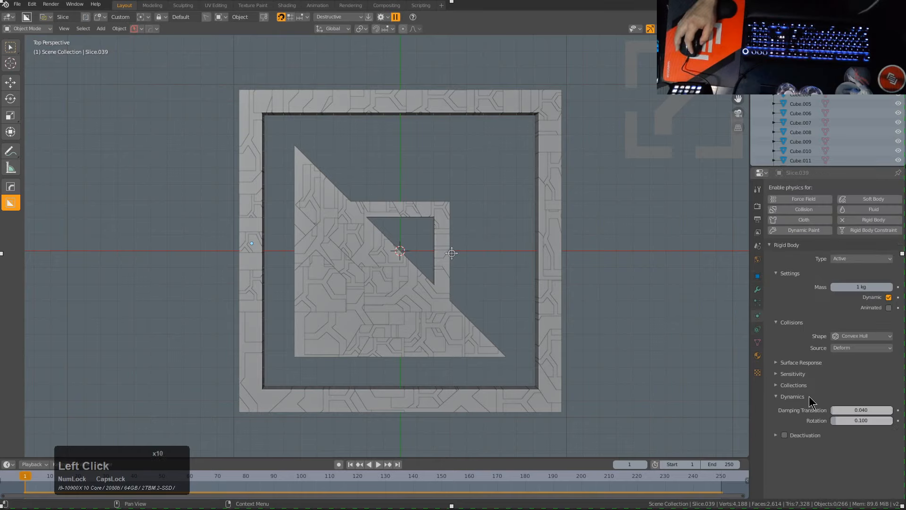
click(785, 435)
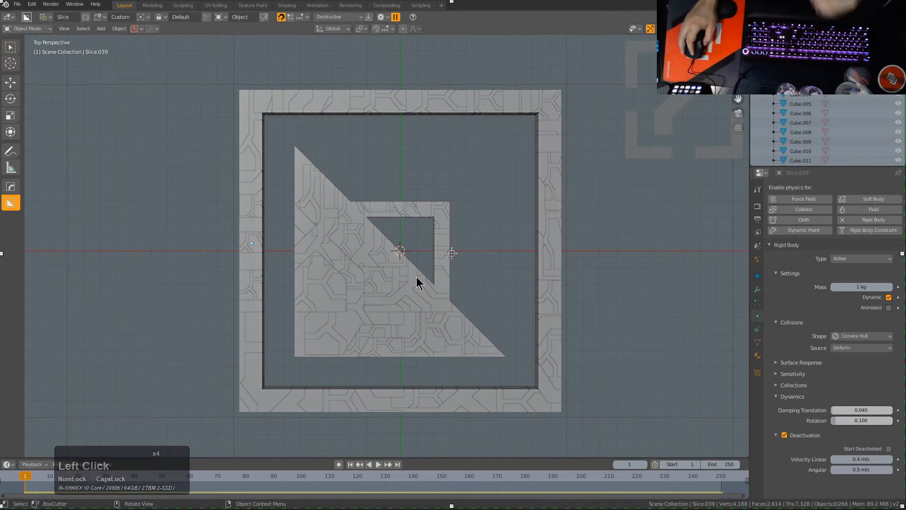
scroll(419, 282, down, 2)
scroll(379, 259, up, 2)
key(a)
shift+click(376, 243)
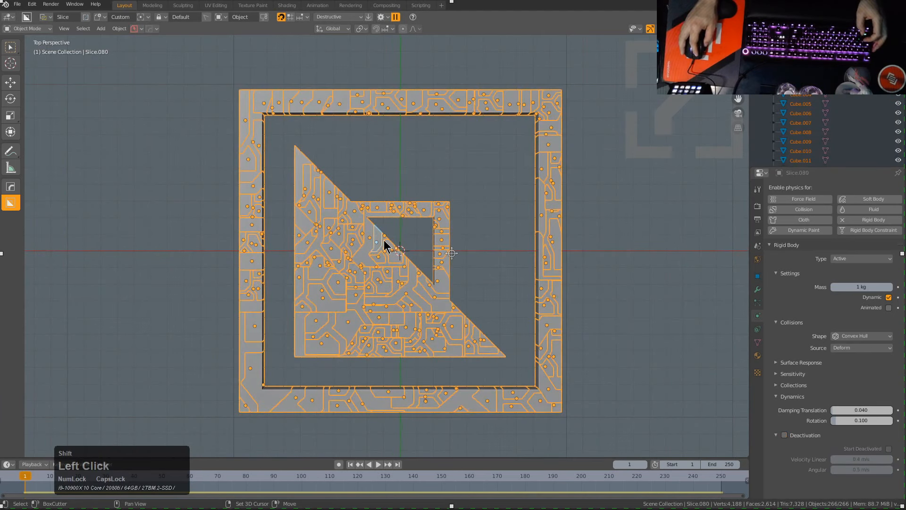
right_click(787, 439)
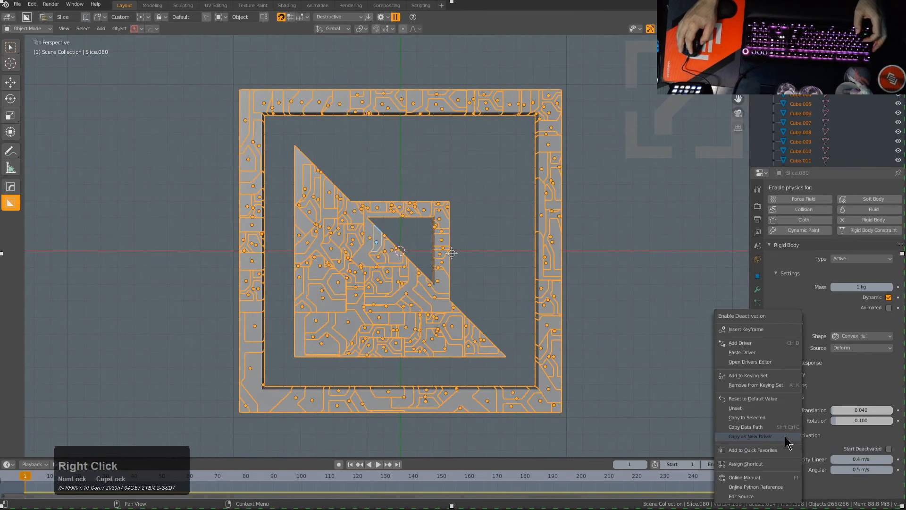
click(761, 418)
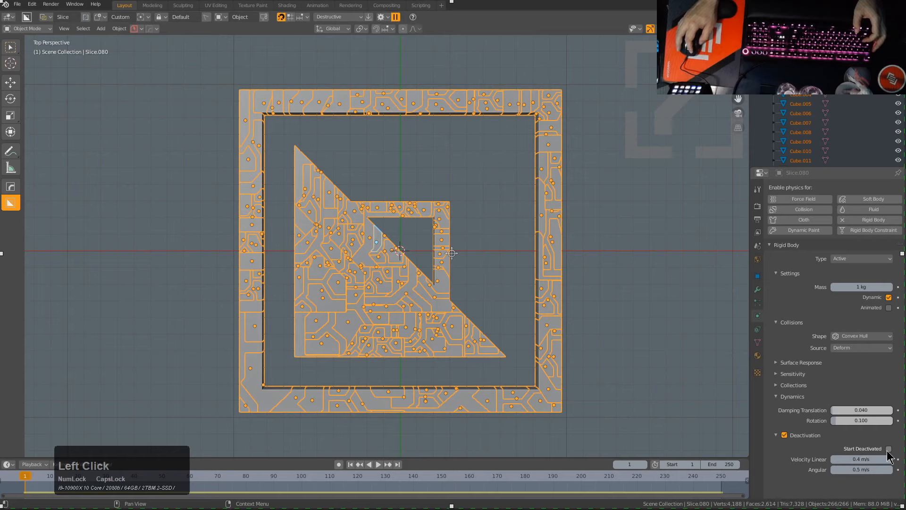
- Turn on Start Deactivated for all fragments, and test-play the simulation before deselecting everything
right_click(889, 449)
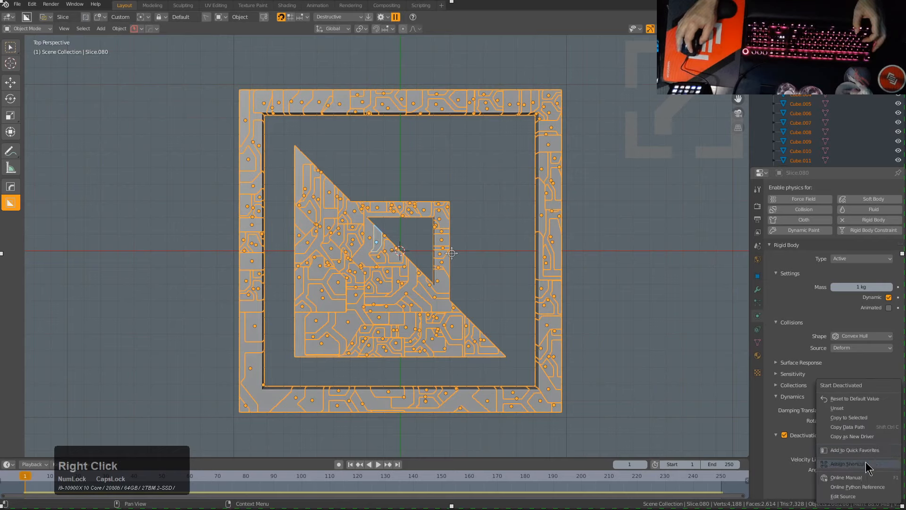
click(859, 419)
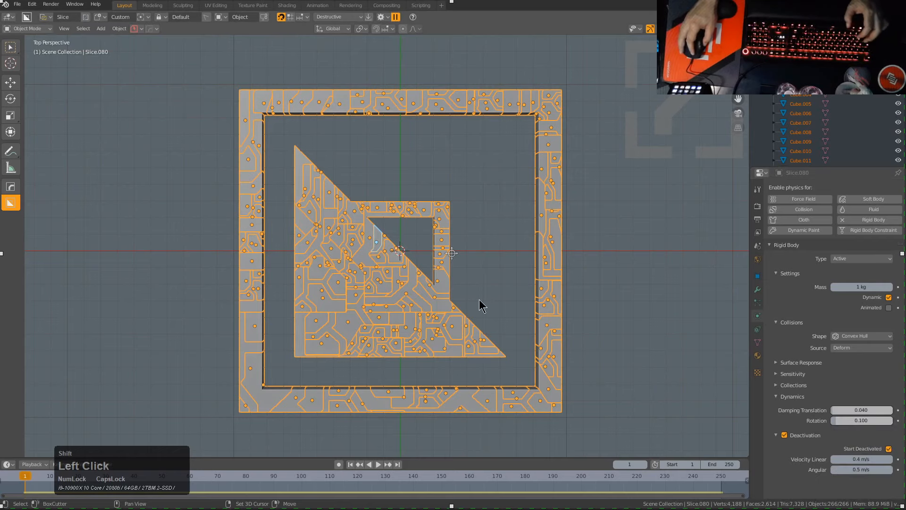
key(shift+space)
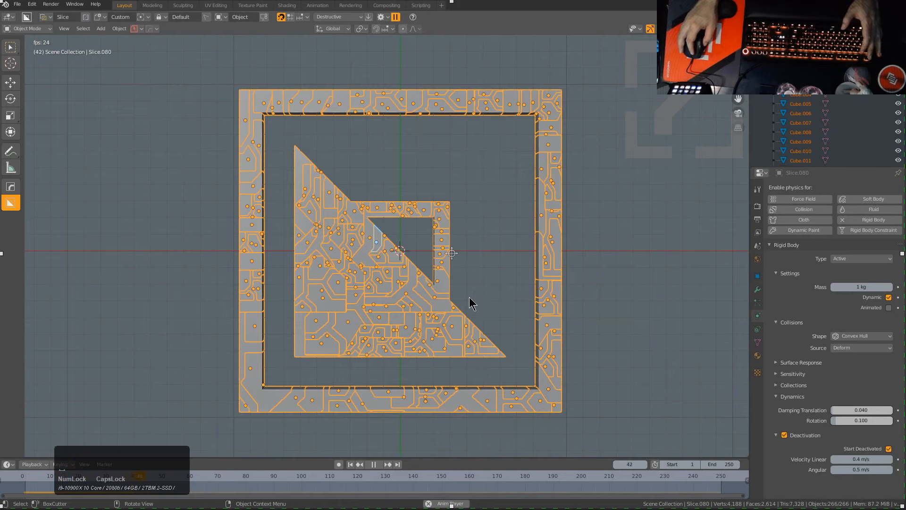
key(Escape)
key(alt+a)
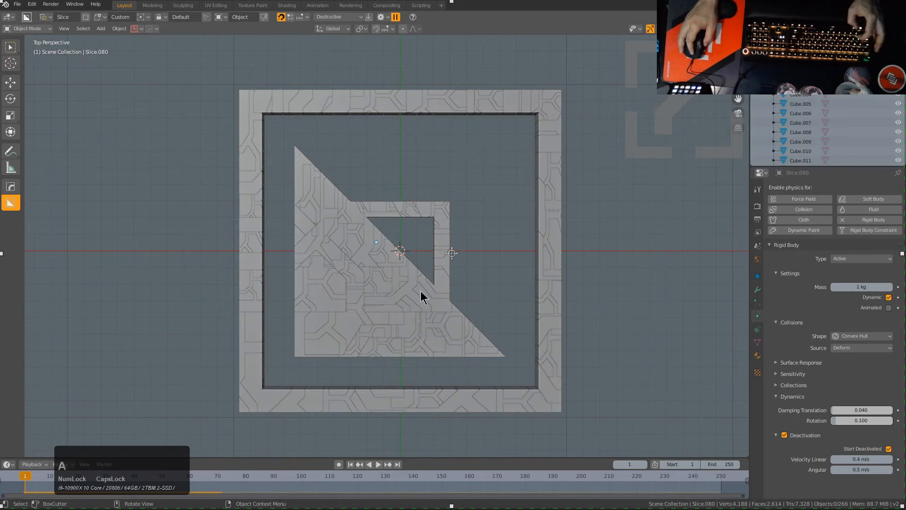
- Add an ico sphere at the logo's centre and scale it down to a little under half its size
scroll(207, 256, down, 2)
shift+middle_drag(197, 253, 337, 265)
key(shift+a)
mouse_move(332, 266)
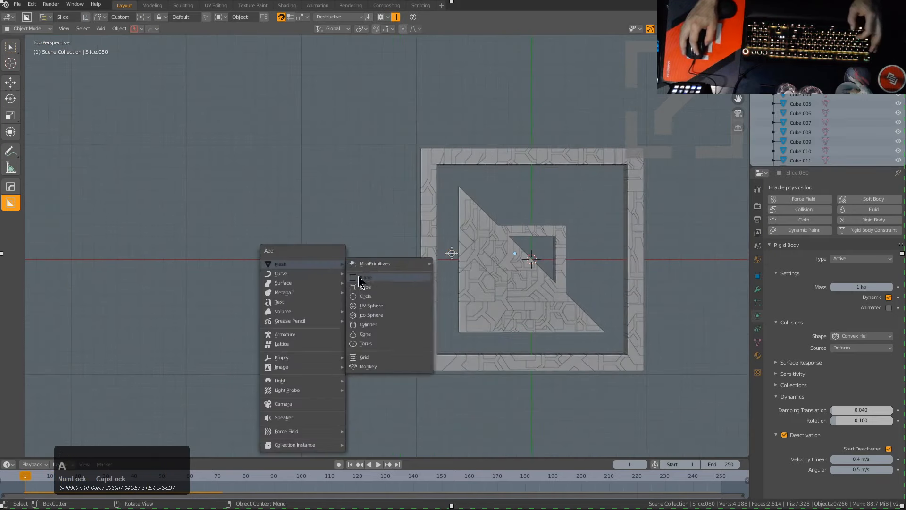
click(371, 315)
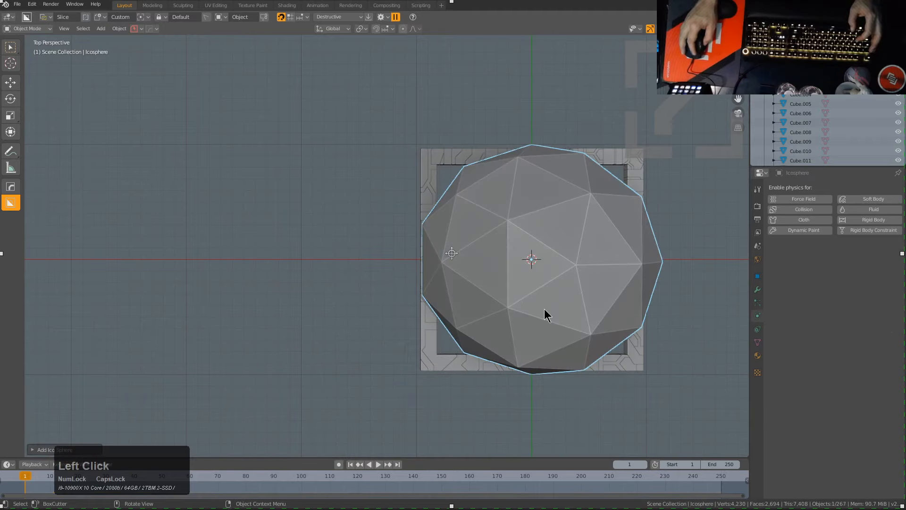
right_click(577, 286)
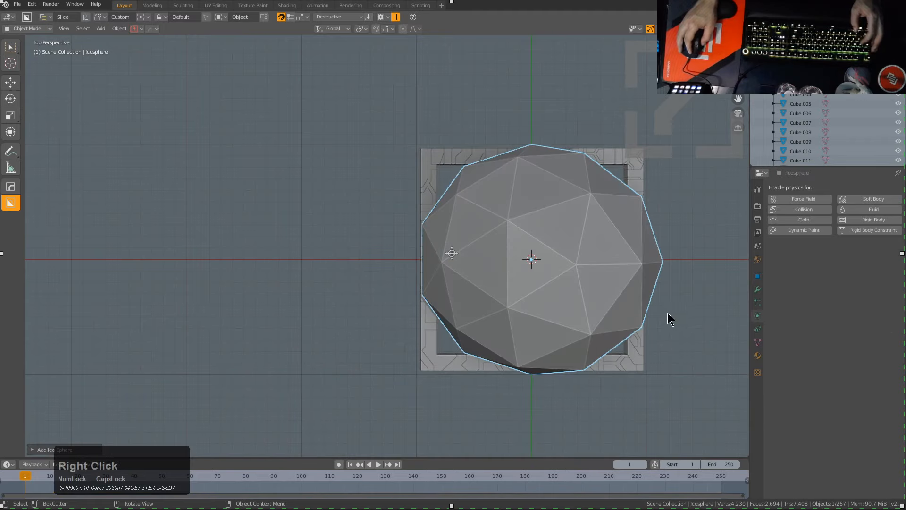
key(s)
click(595, 281)
- Move the ico sphere along X to the left of the logo and insert a Location keyframe at frame 1
key(g)
key(x)
click(290, 279)
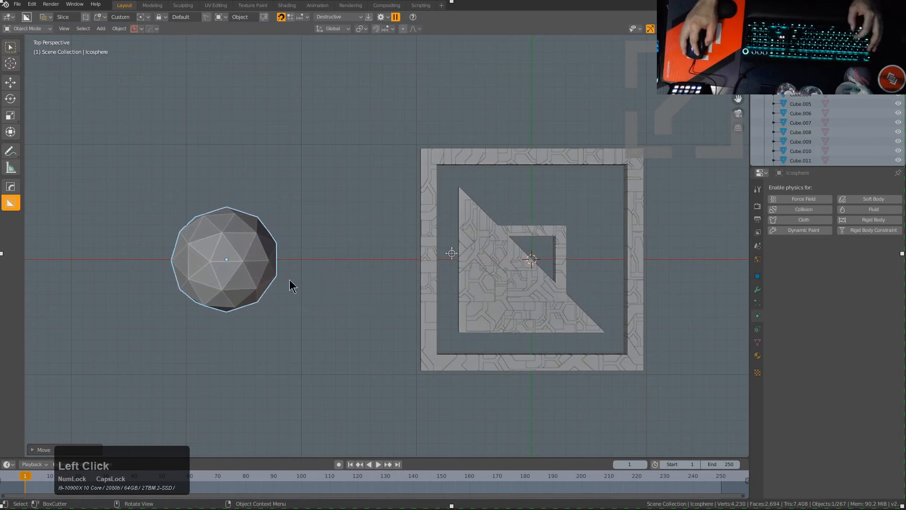
right_click(305, 274)
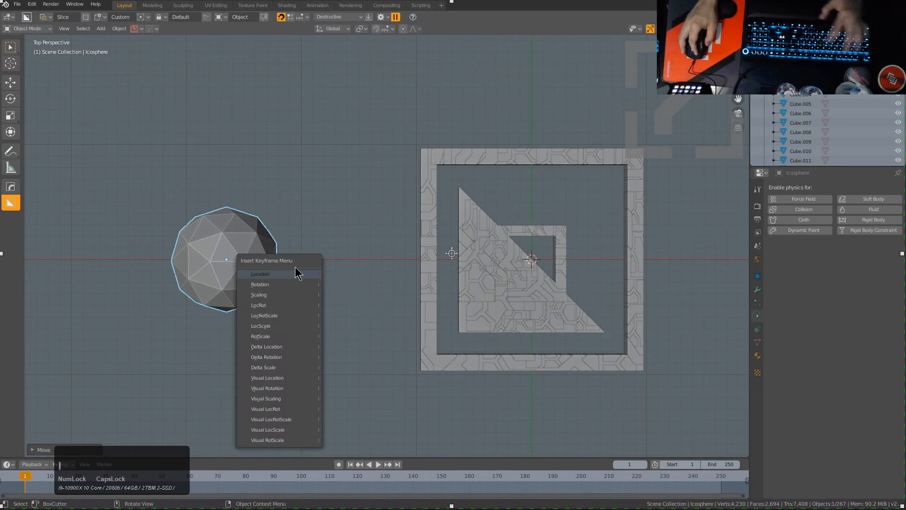
click(290, 273)
- At frame 82, move the sphere about 4.23 m along X past the logo's right side and insert a Location keyframe
shift+right_drag(166, 484, 168, 486)
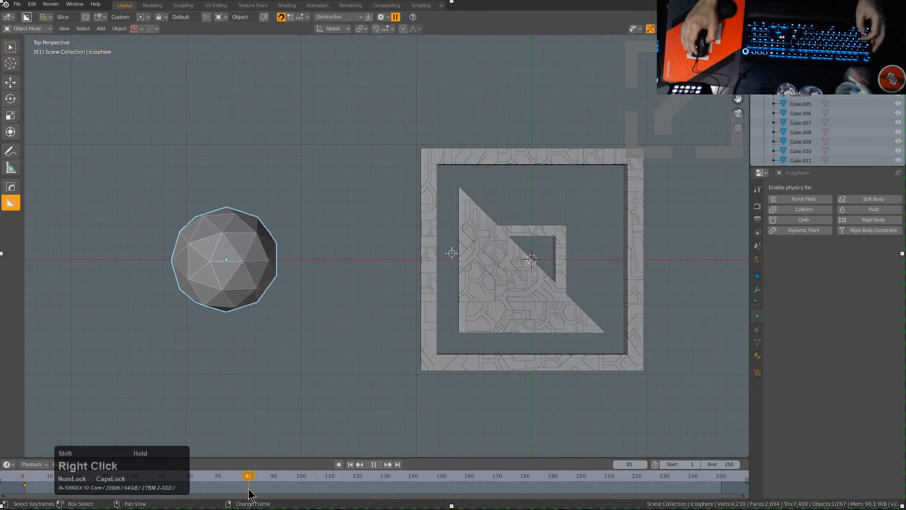
key(g)
key(x)
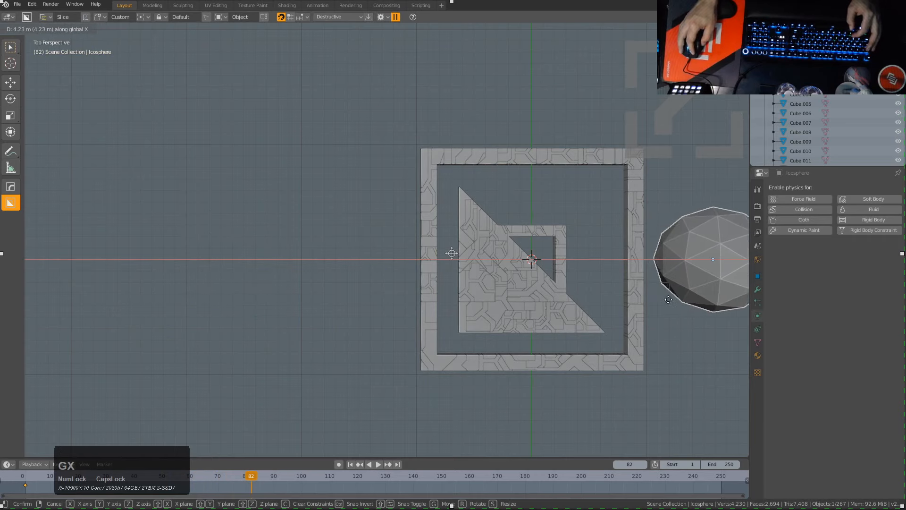
click(668, 300)
scroll(651, 299, down, 2)
ctrl+scroll(641, 299, down, 3)
key(i)
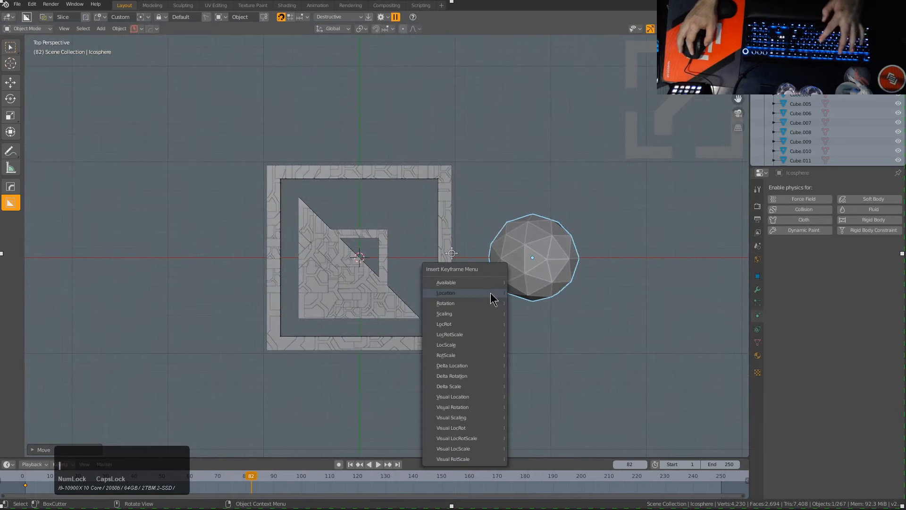
double_click(480, 297)
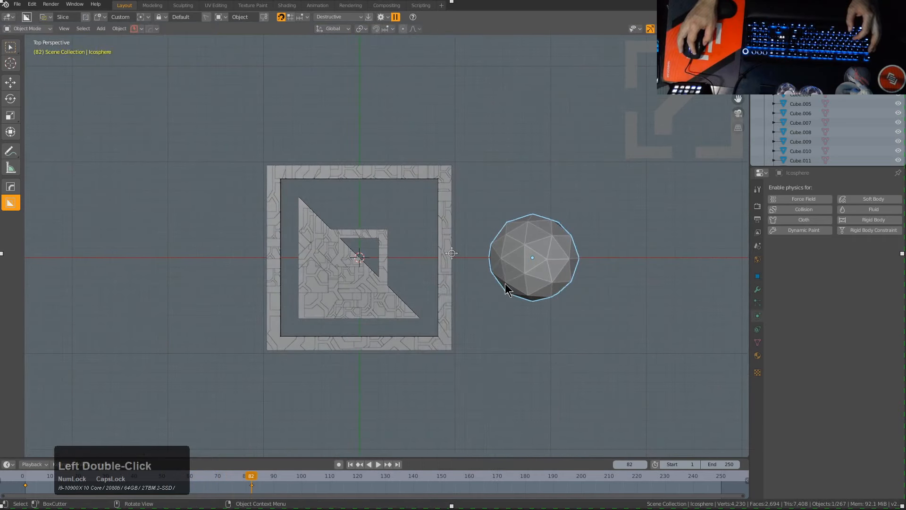
- Scrub back to frame 4, add a rigid body to the ico sphere, and turn on its Animated option
shift+right_drag(251, 485, 33, 470)
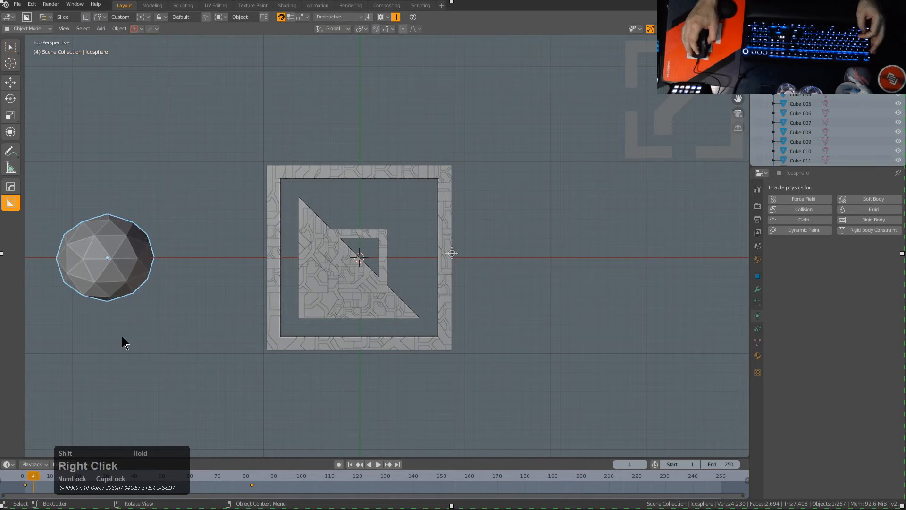
key(space)
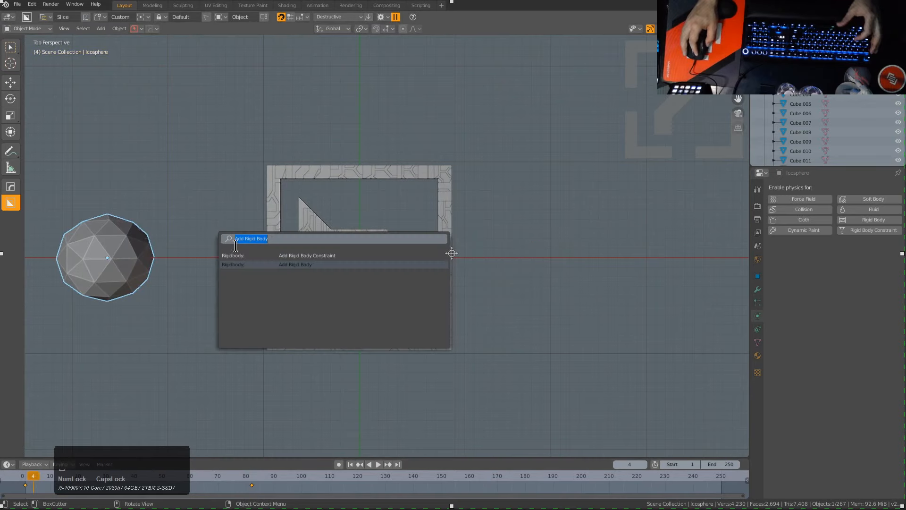
click(259, 265)
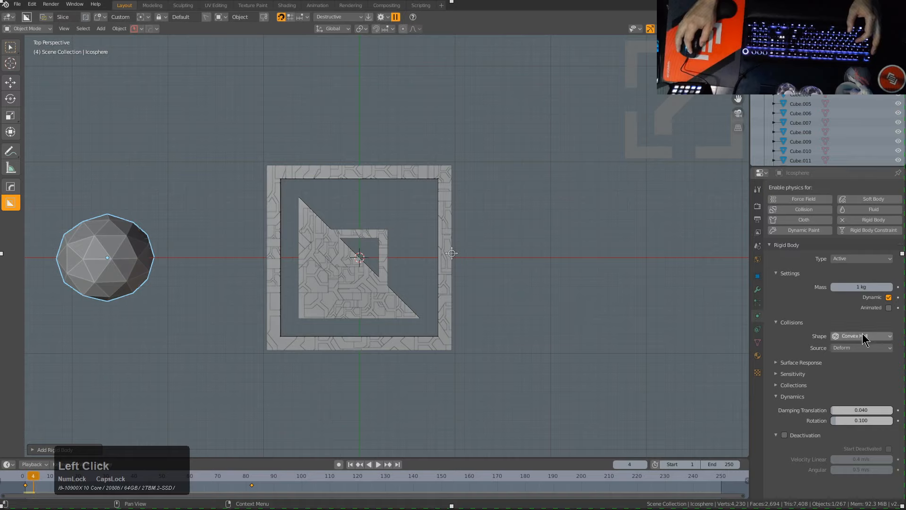
click(889, 307)
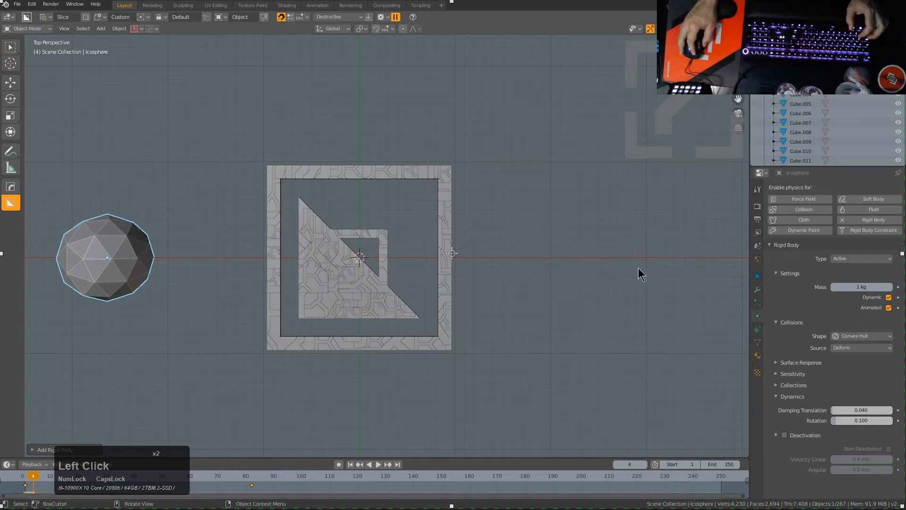
- Play the sphere smashing through the logo, and replay it from frame 1
key(shift+space)
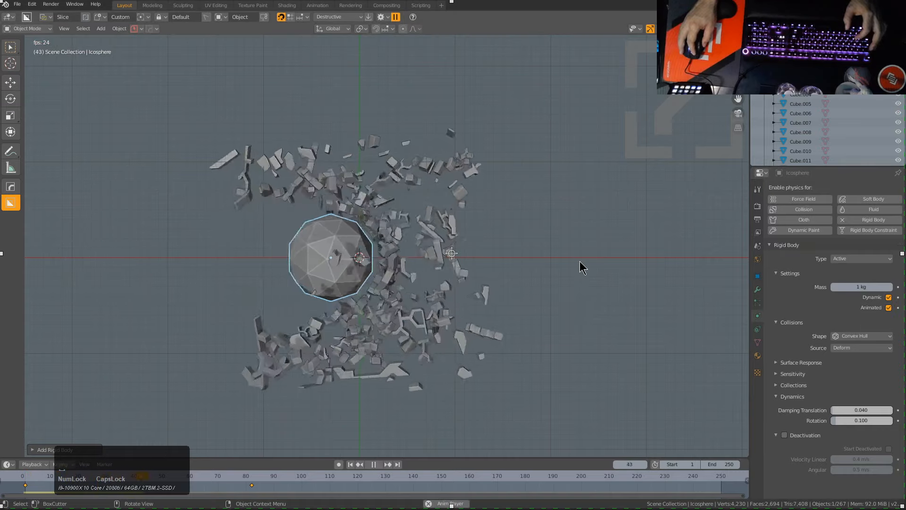
key(Escape)
key(shift+space)
key(Escape)
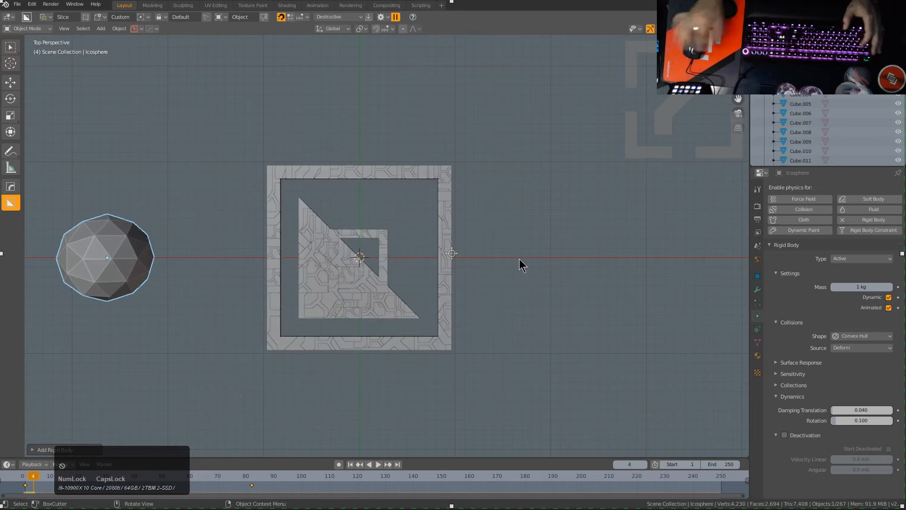
key(Up)
key(shift+Left)
key(shift+space)
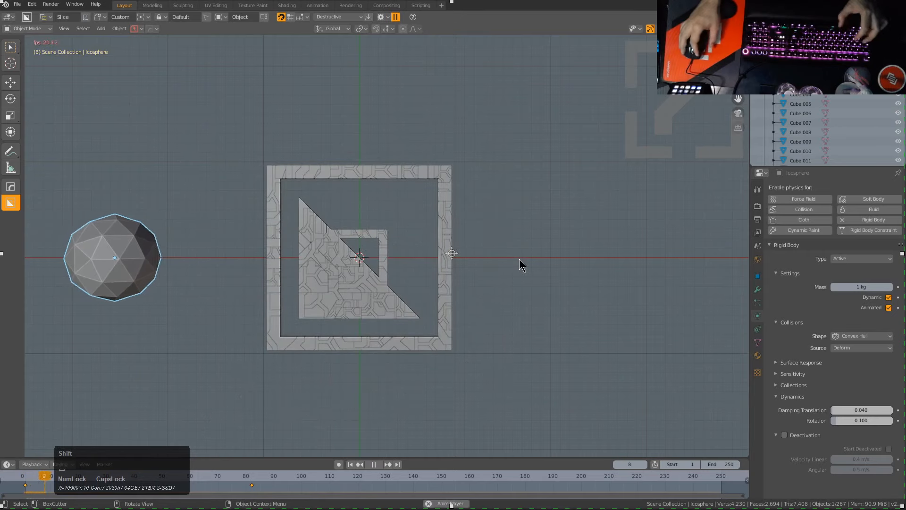
key(Escape)
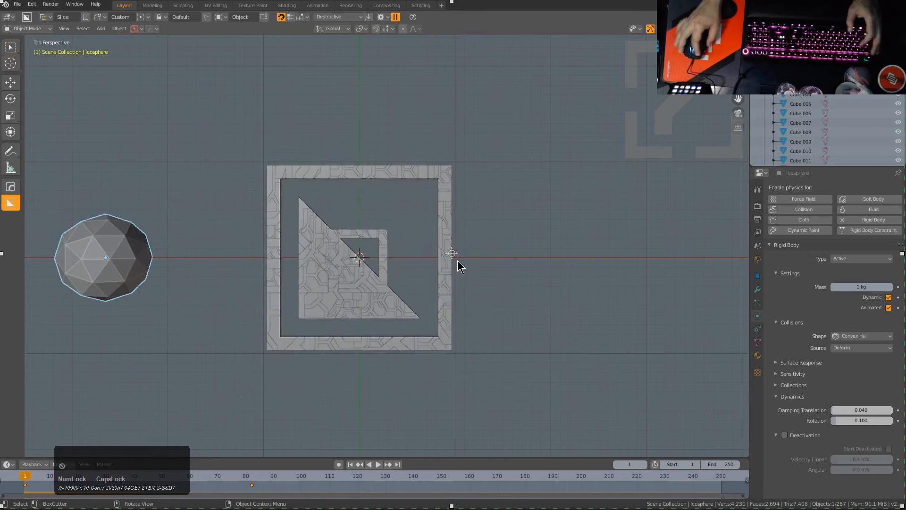
- Apply the ico sphere's scale at frame 1, replay the collision, and return to frame 1
click(72, 239)
key(ctrl+a)
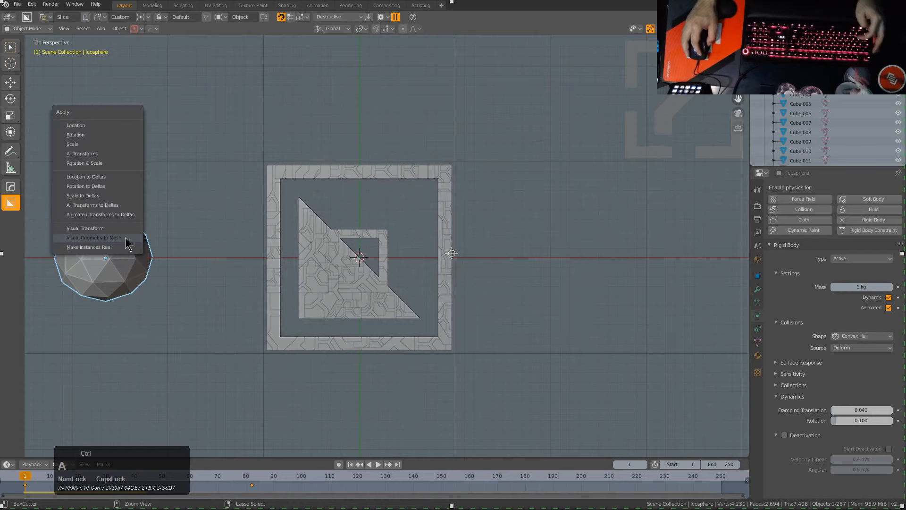
click(103, 150)
key(shift+space)
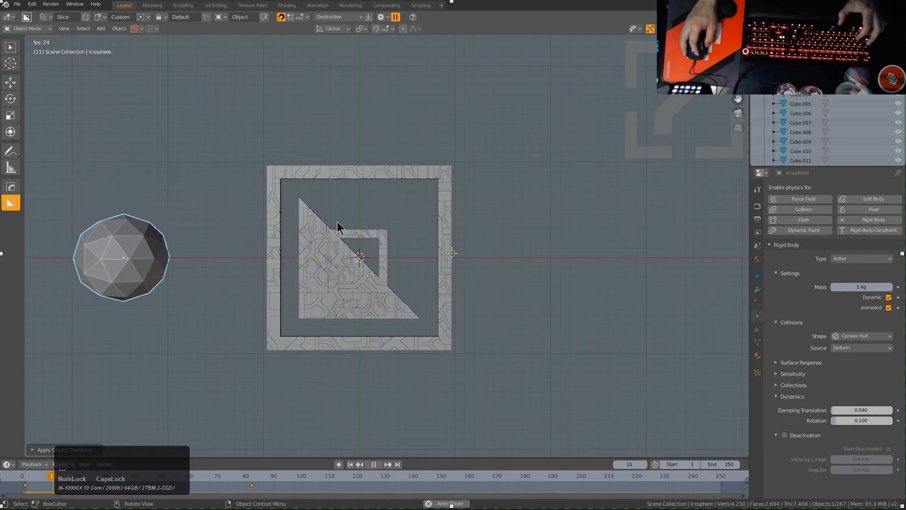
key(shift+Left)
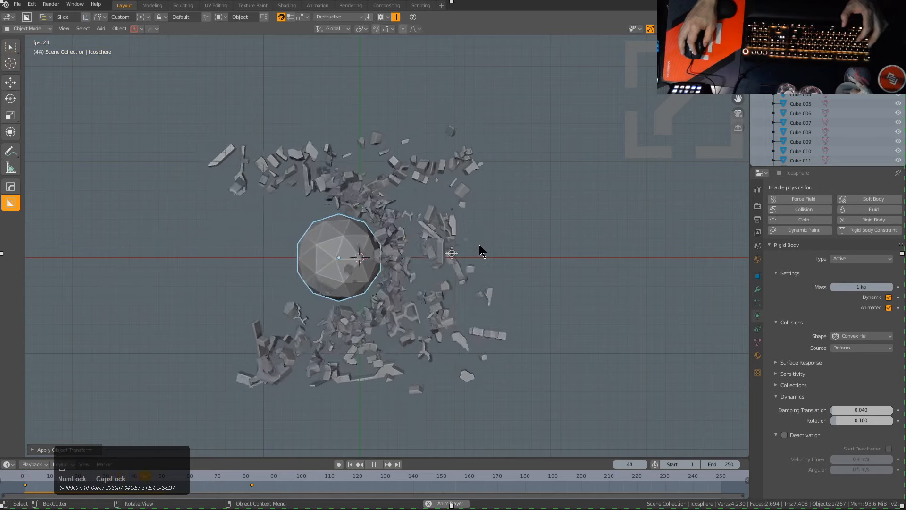
key(Escape)
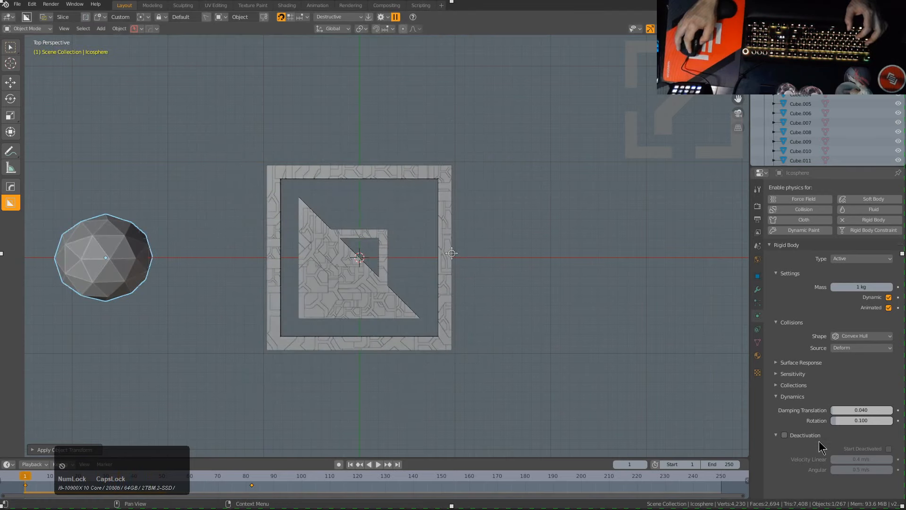
- Check a logo fragment's rigid-body settings, enable Deactivation on the ico sphere, and play the collision again
click(340, 273)
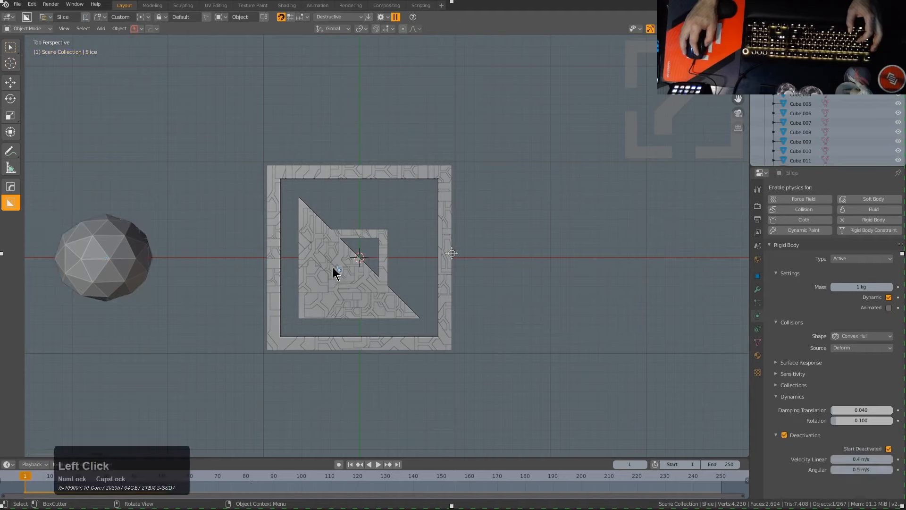
click(325, 266)
click(117, 243)
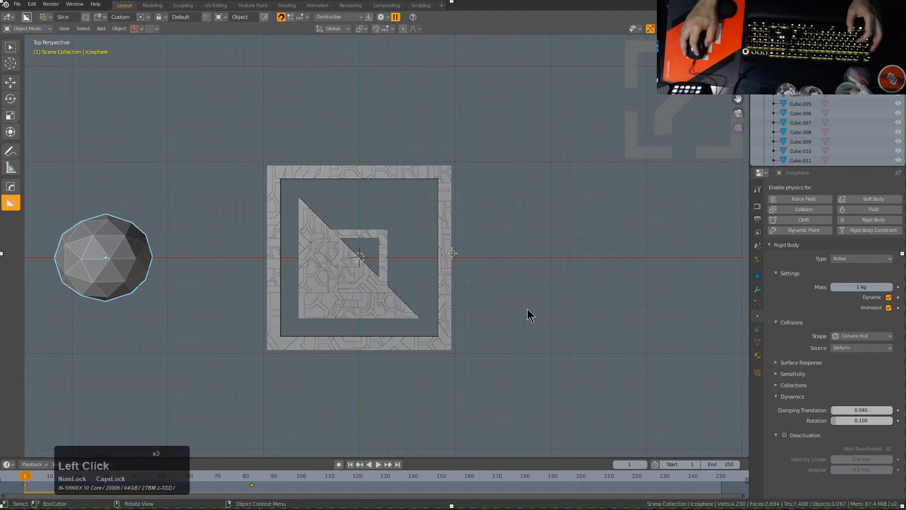
click(784, 435)
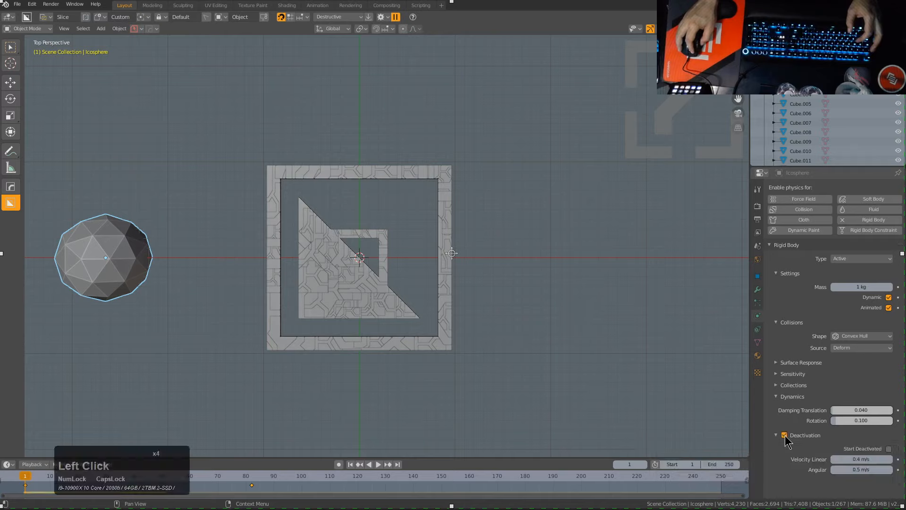
key(shift+space)
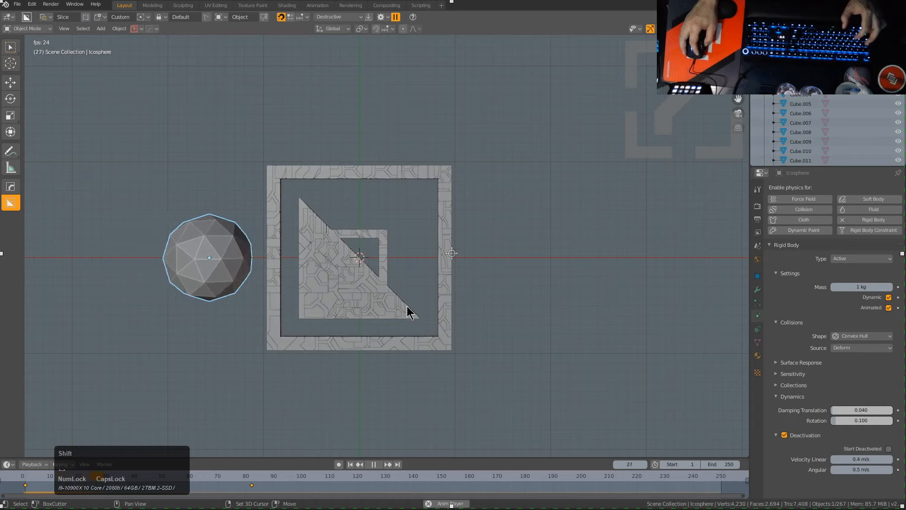
key(shift+space)
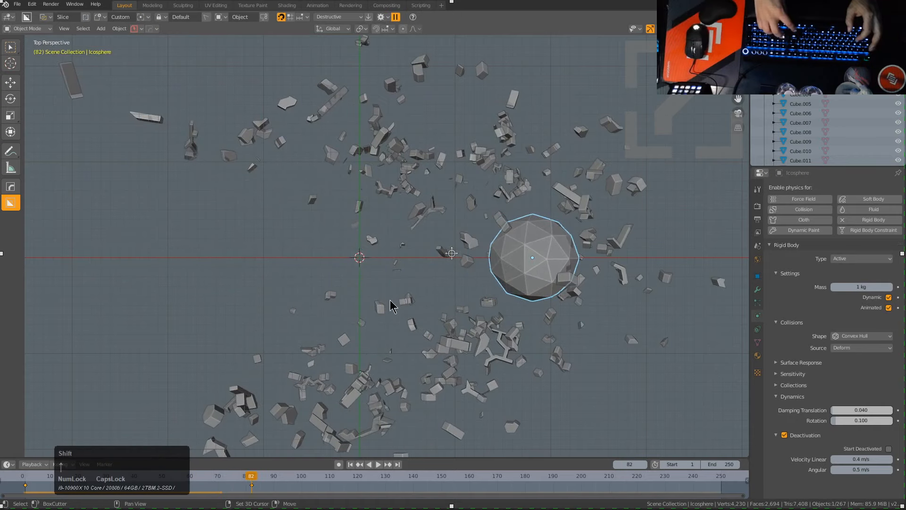
- Return to frame 1, set the ico sphere's rigid-body collision shape to Mesh, and play the collision
key(shift+Left)
click(854, 335)
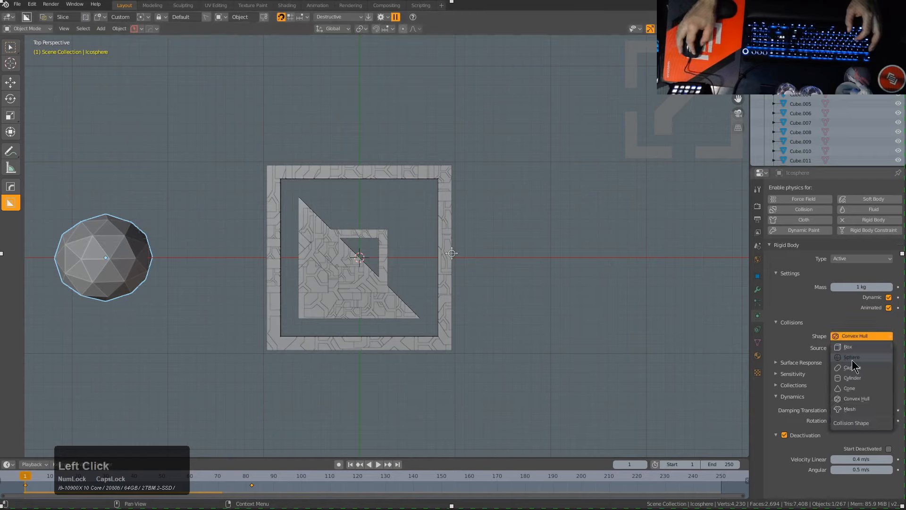
click(850, 408)
key(shift+space)
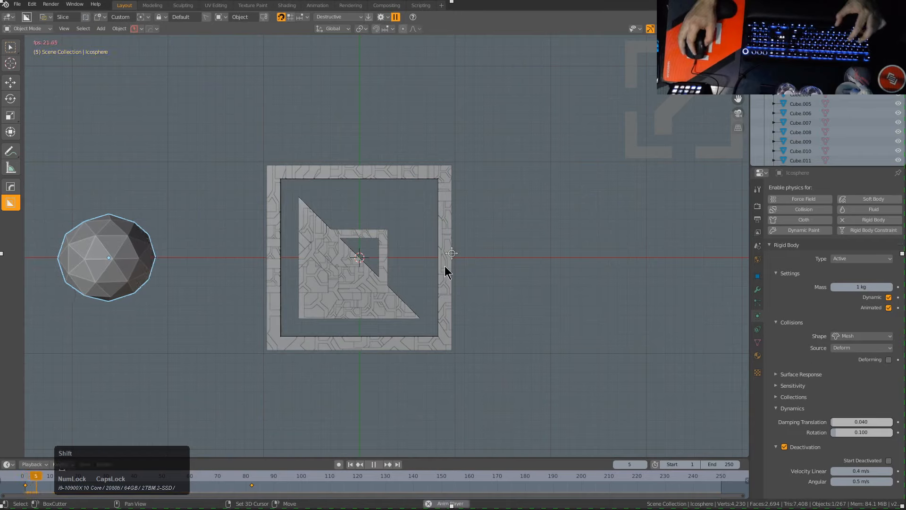
- Replay the sphere's impact on the logo with a pause at frame 32, and return to frame 1
key(shift+Left)
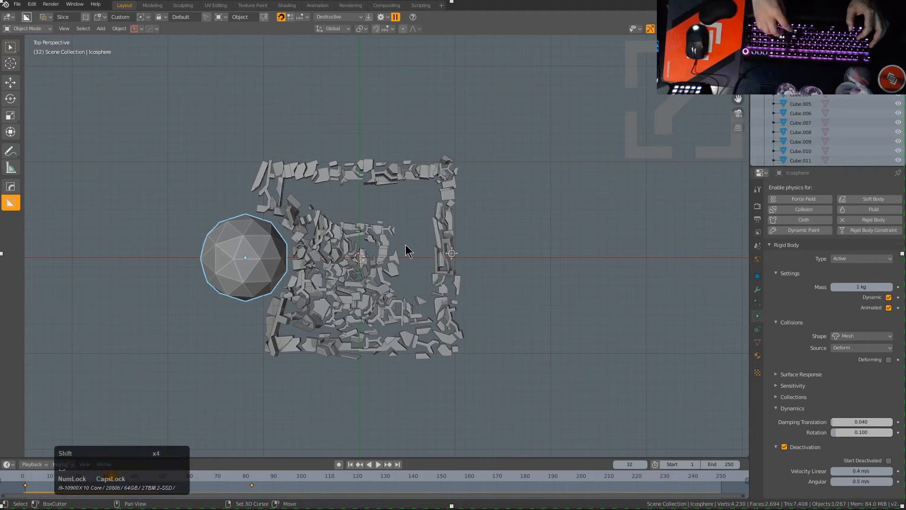
key(shift+Left)
key(space)
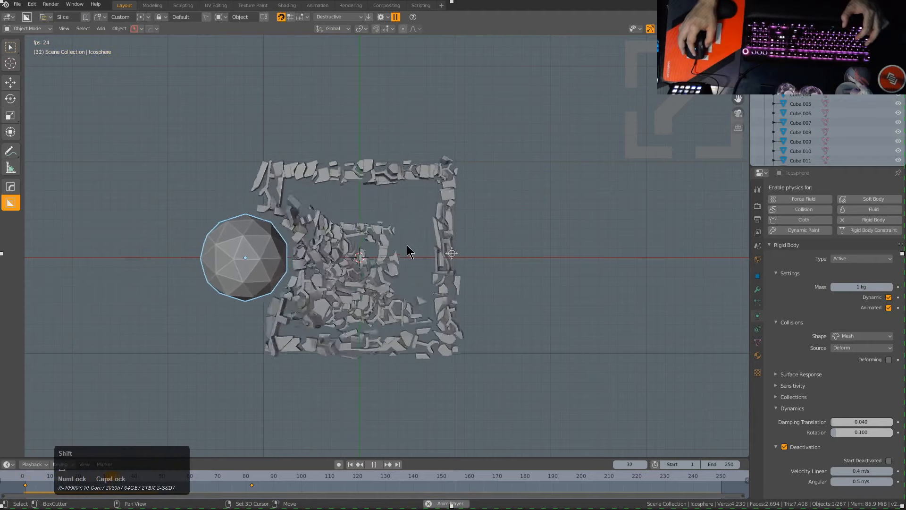
key(space)
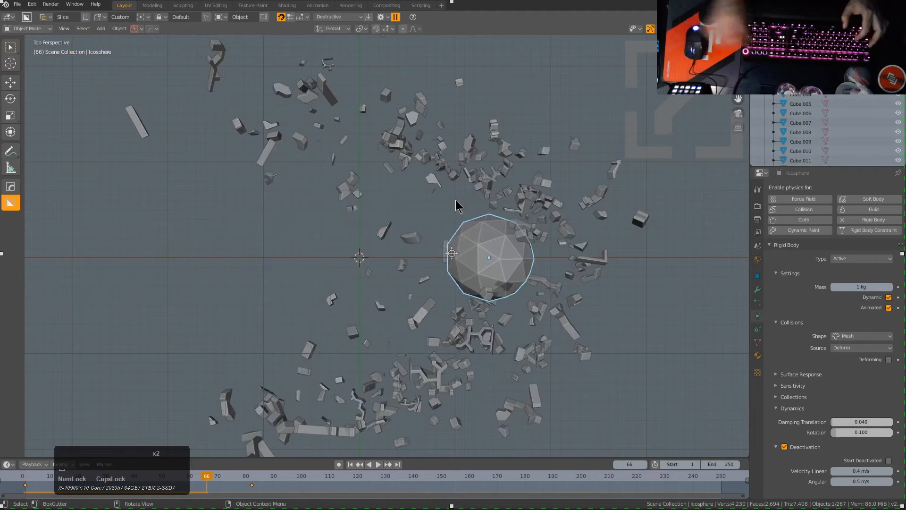
key(shift+Left)
- Switch the ico sphere to wire shading with the HOps Shade Wire option, and play the collision until frame 34
key(q)
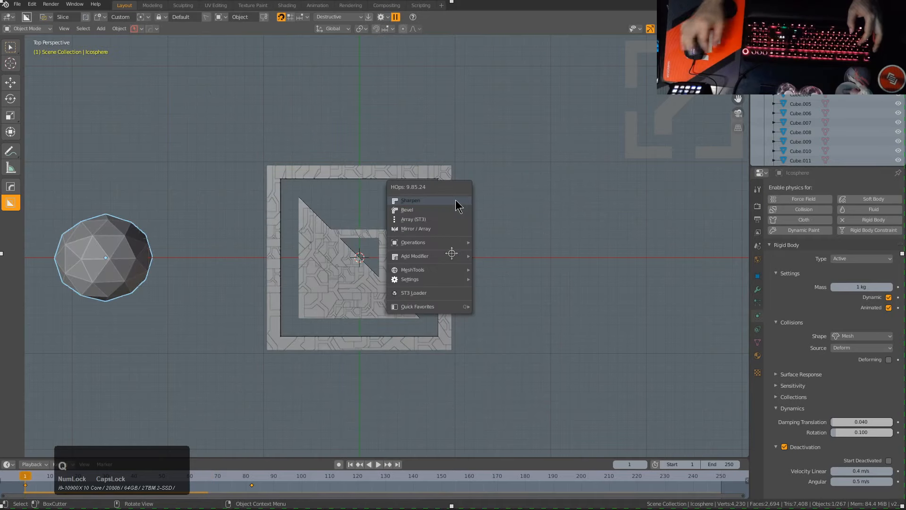
click(458, 280)
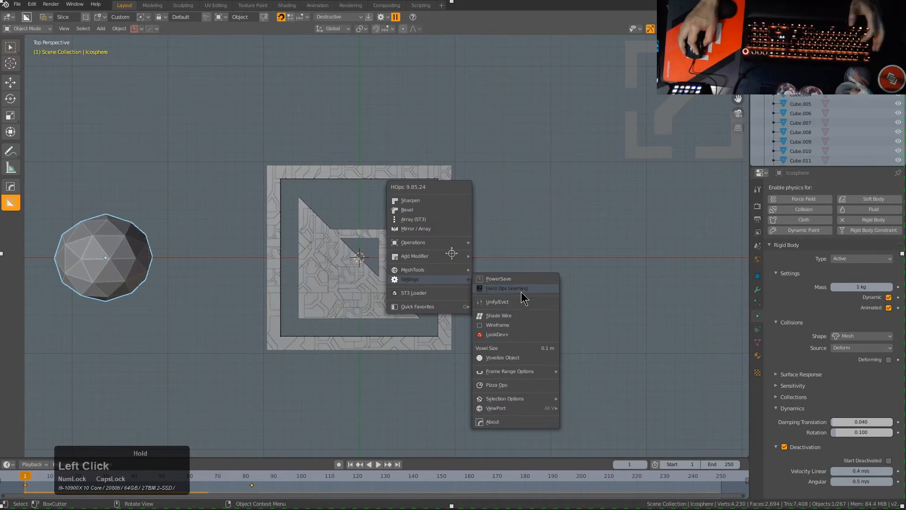
click(515, 316)
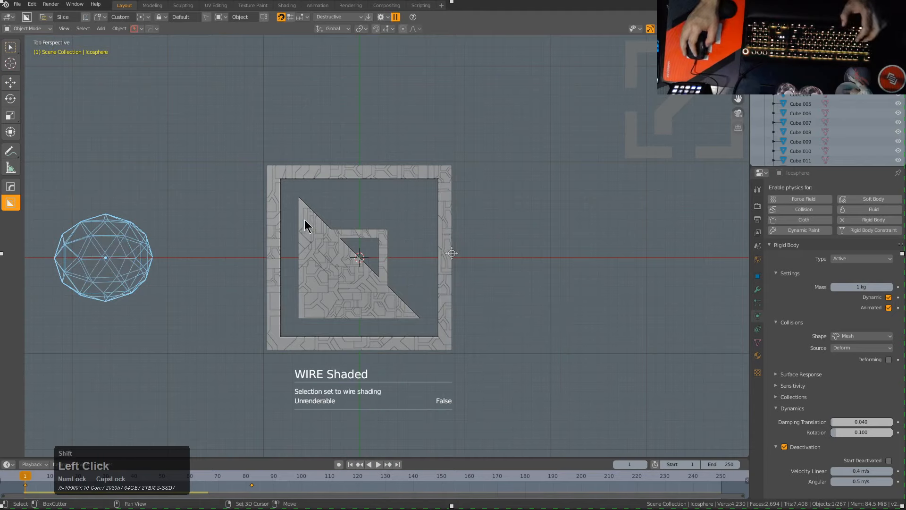
click(256, 206)
key(space)
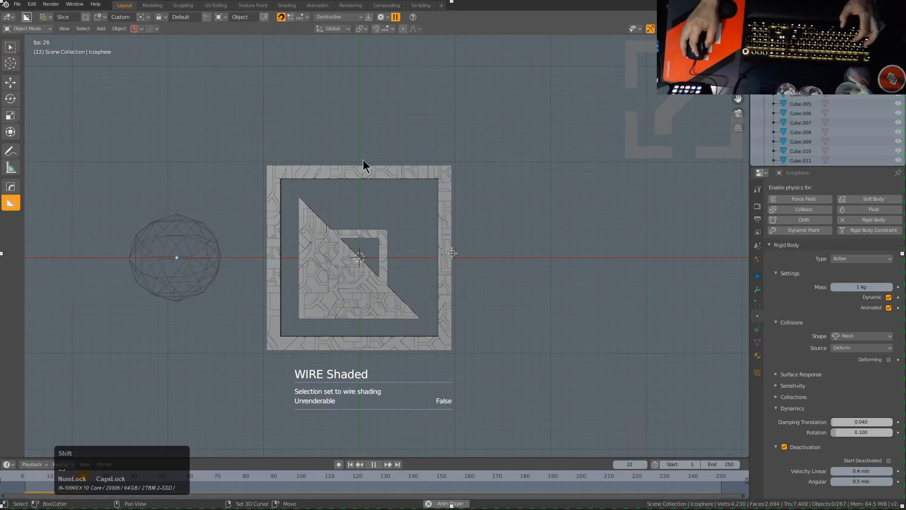
key(space)
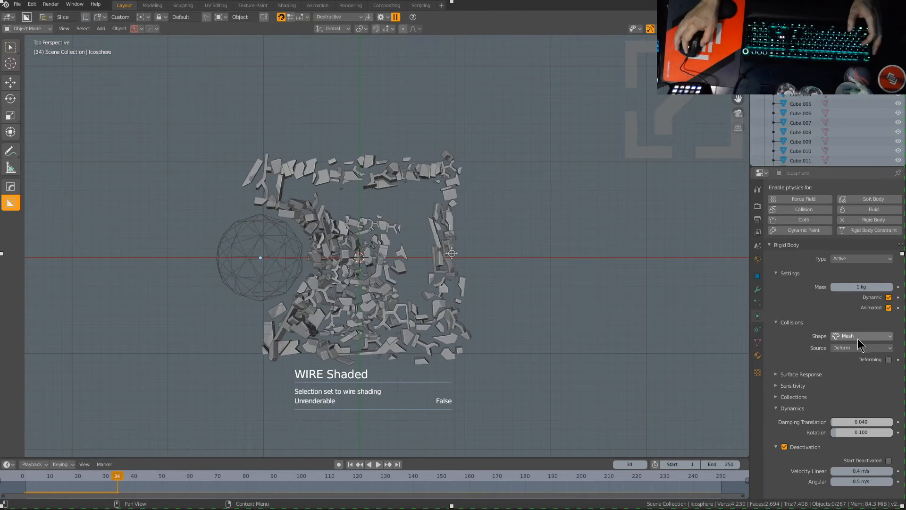
- Check the rigid-body settings of several logo fragments, including Collections, Sensitivity and Surface Response
double_click(382, 273)
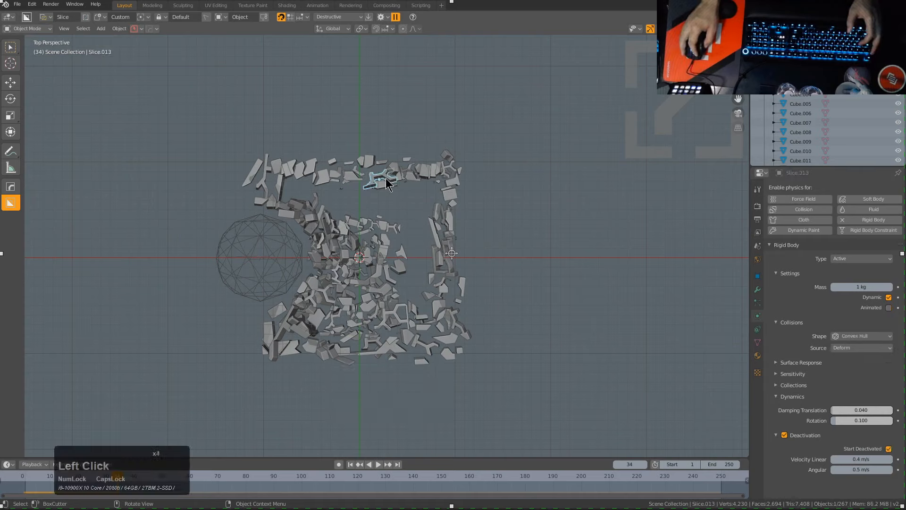
click(429, 168)
click(438, 166)
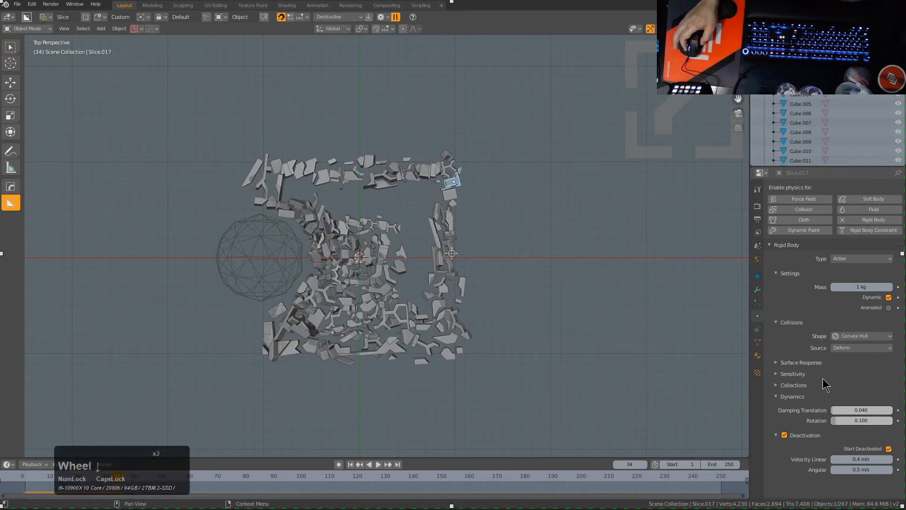
click(795, 385)
click(796, 386)
click(797, 376)
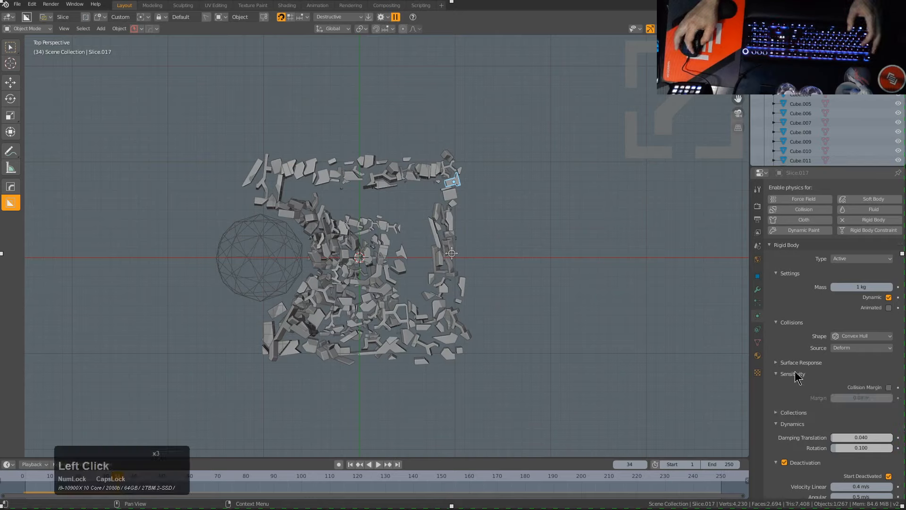
click(801, 363)
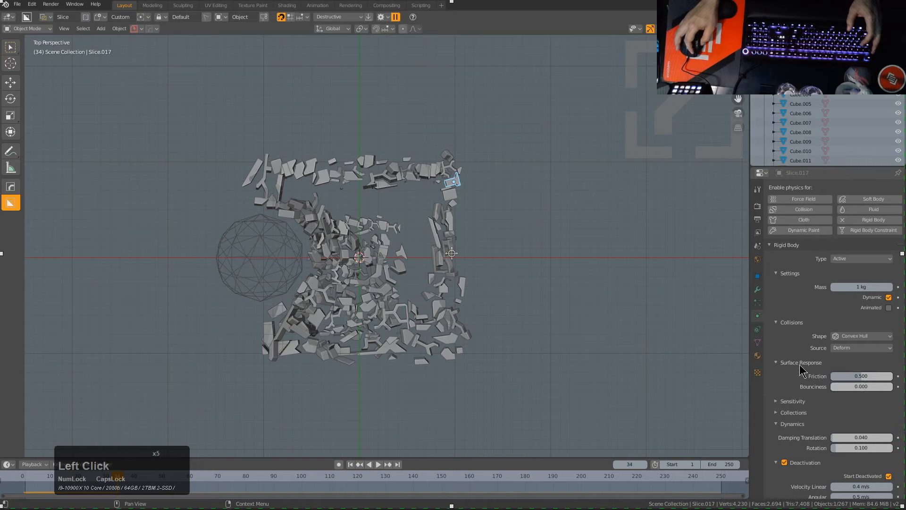
scroll(857, 444, down, 3)
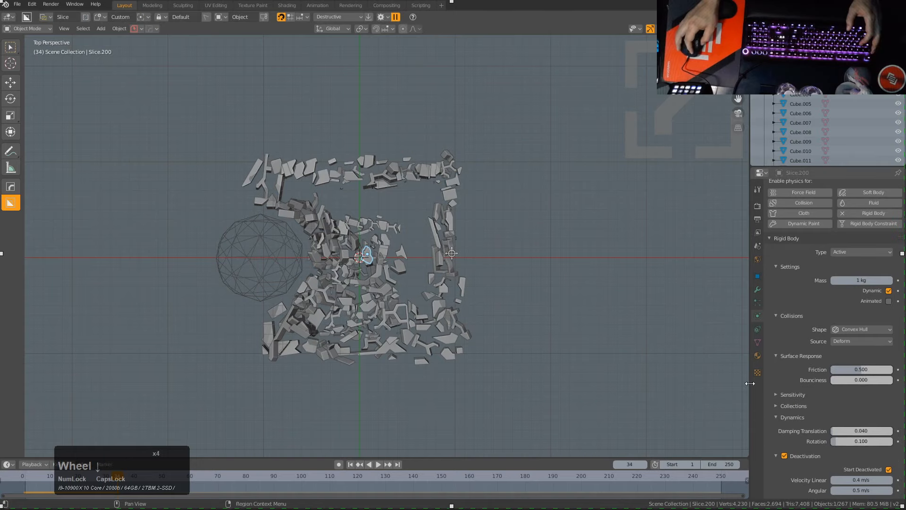
- At frame 1, select all logo fragments, set the collision shape to Mesh, and copy it to the whole selection
key(shift+Left)
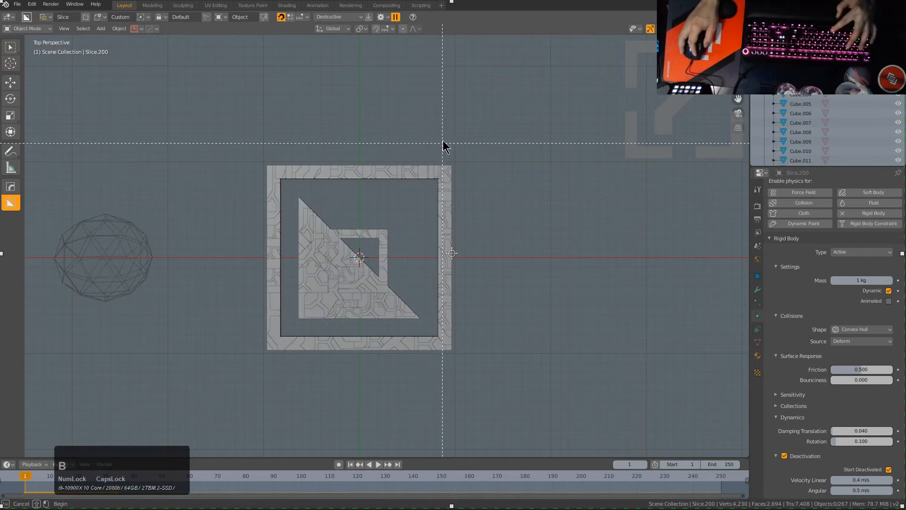
drag(488, 137, 256, 380)
click(866, 330)
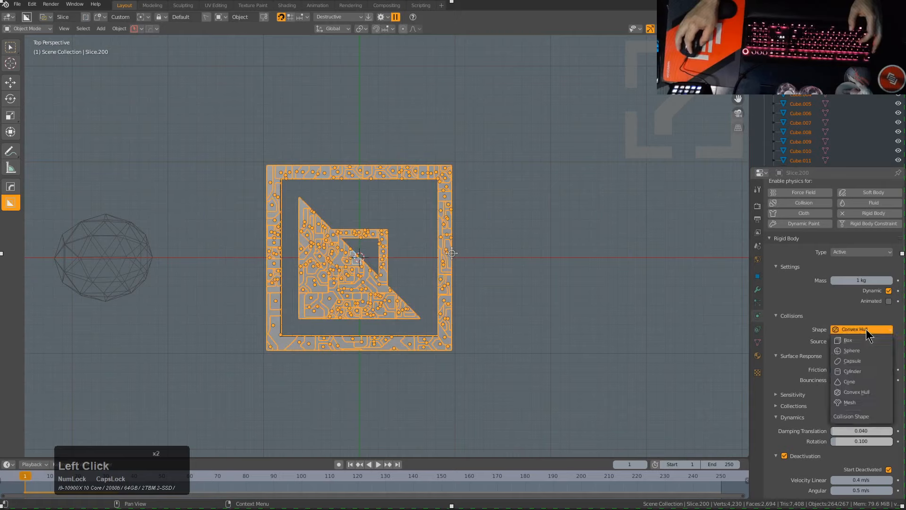
click(851, 401)
right_click(857, 328)
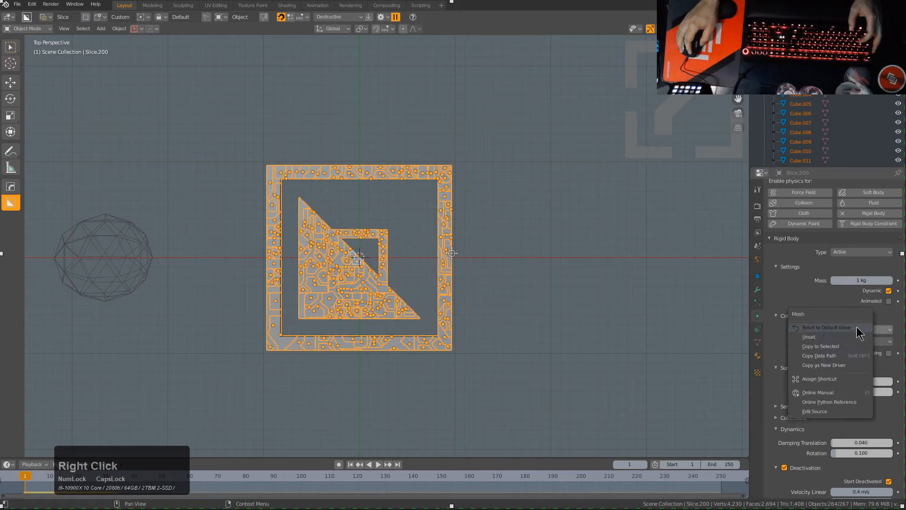
click(832, 348)
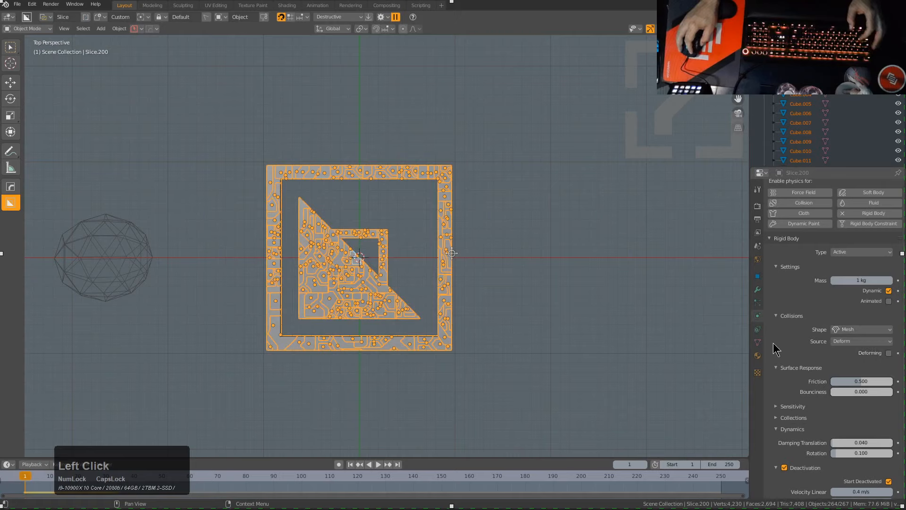
- Play the collision with the mesh-shaped fragments twice, returning to frame 1 each time
key(space)
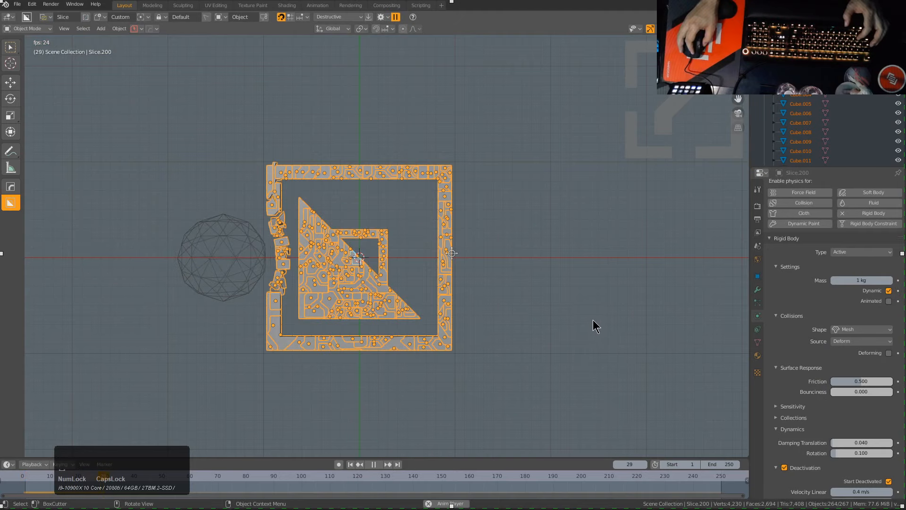
key(Escape)
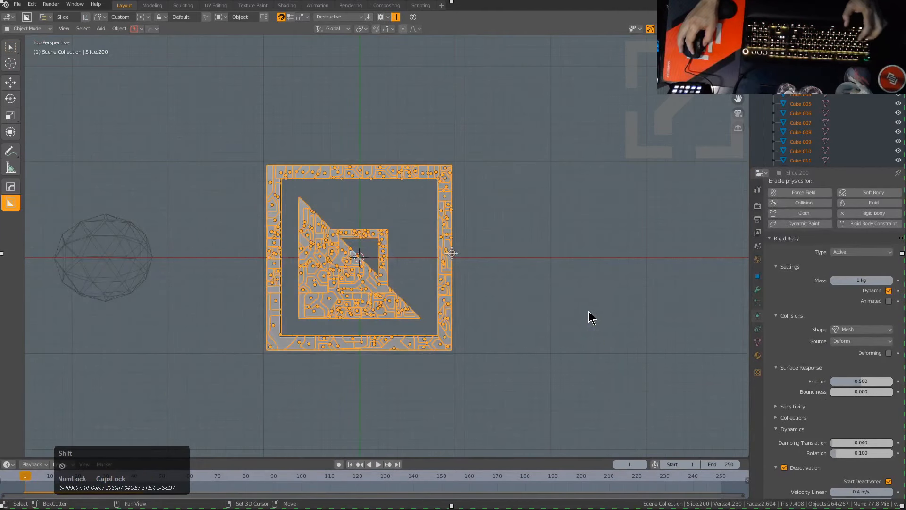
key(space)
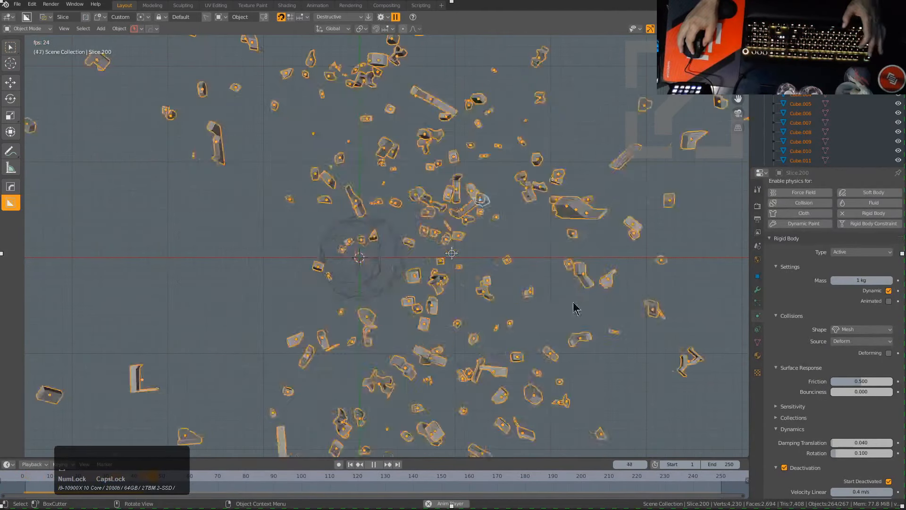
key(Escape)
- Select only the ico sphere, enable Start Deactivated on its rigid body, play the collision, and return to frame 1
key(alt+a)
click(116, 243)
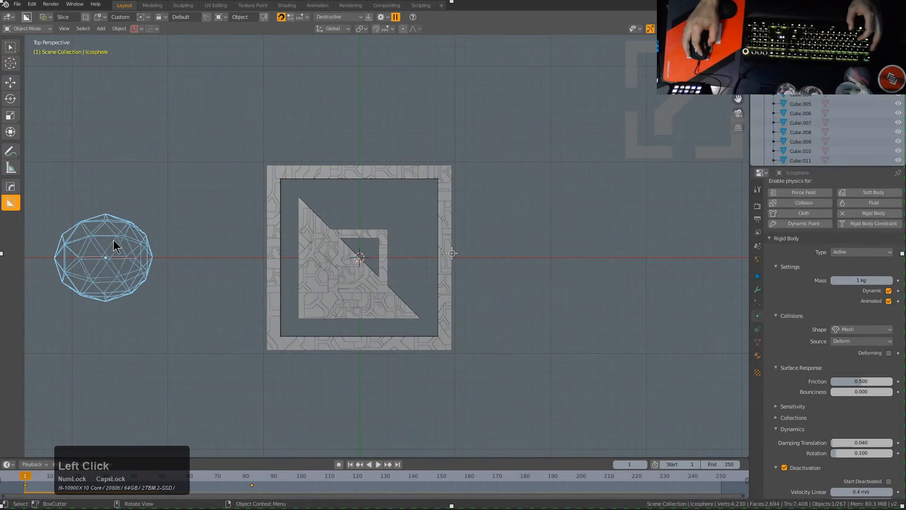
scroll(885, 479, down, 1)
key(space)
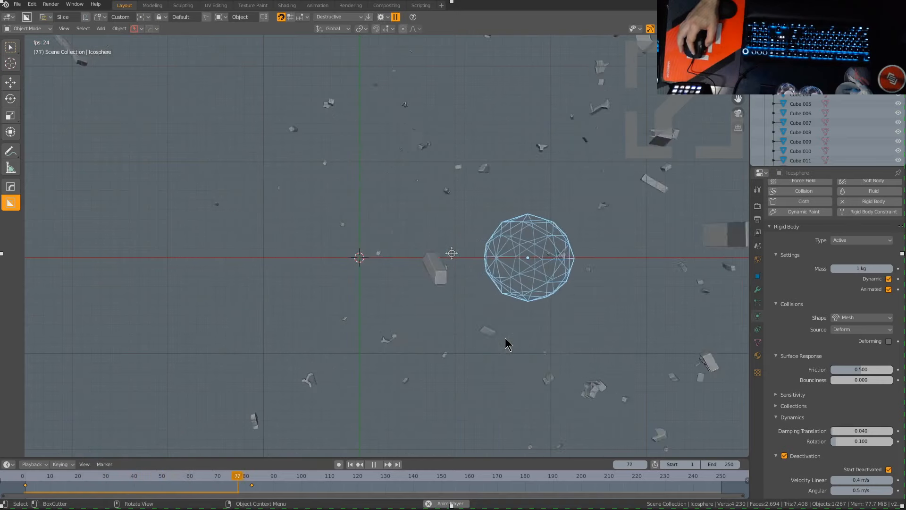
key(Escape)
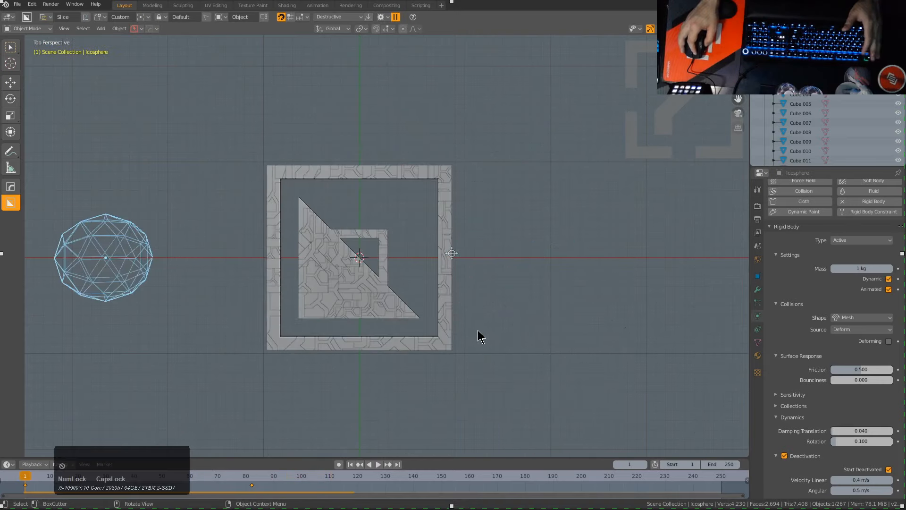
- Box-select all logo fragments with the ico sphere kept active, and set its collision Margin to 0.0004 m
click(463, 329)
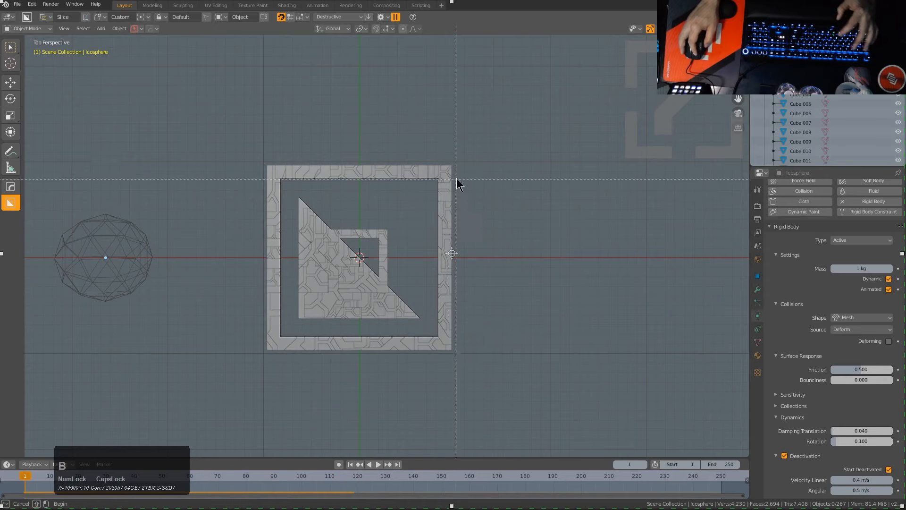
drag(473, 143, 271, 333)
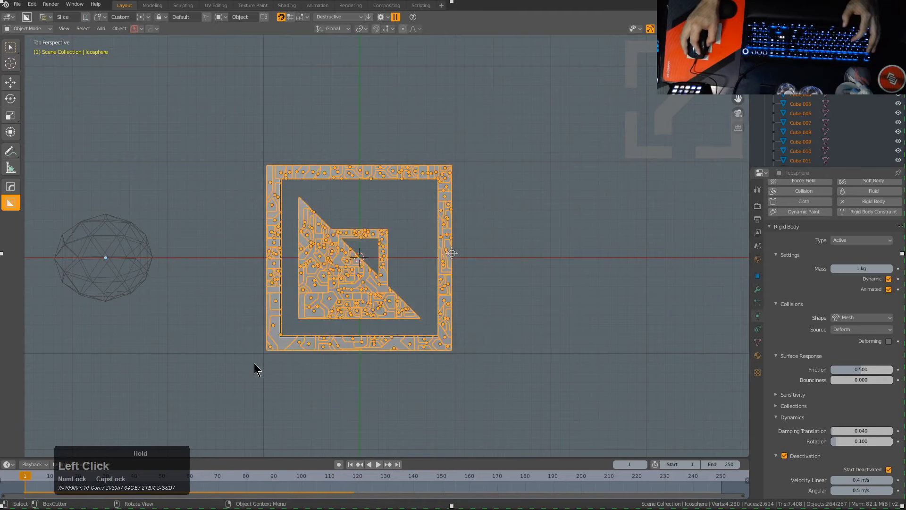
click(781, 407)
click(781, 406)
click(780, 396)
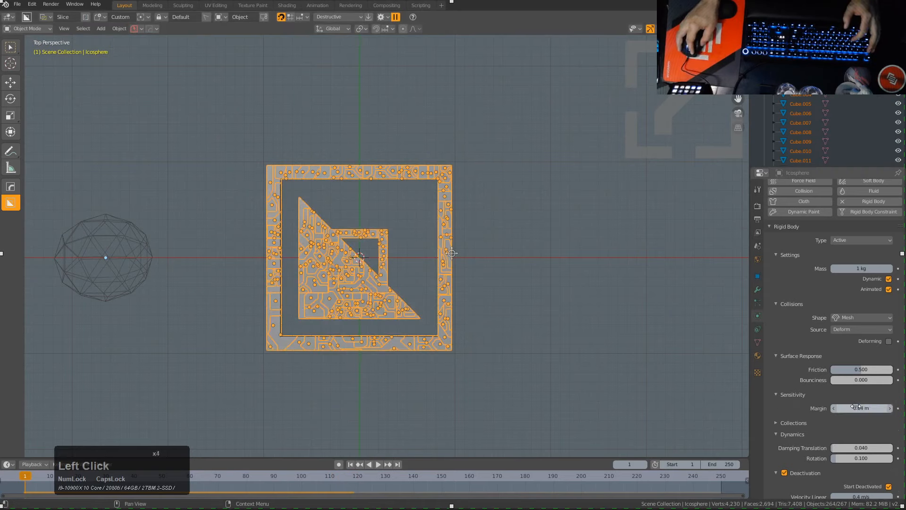
key(Left)
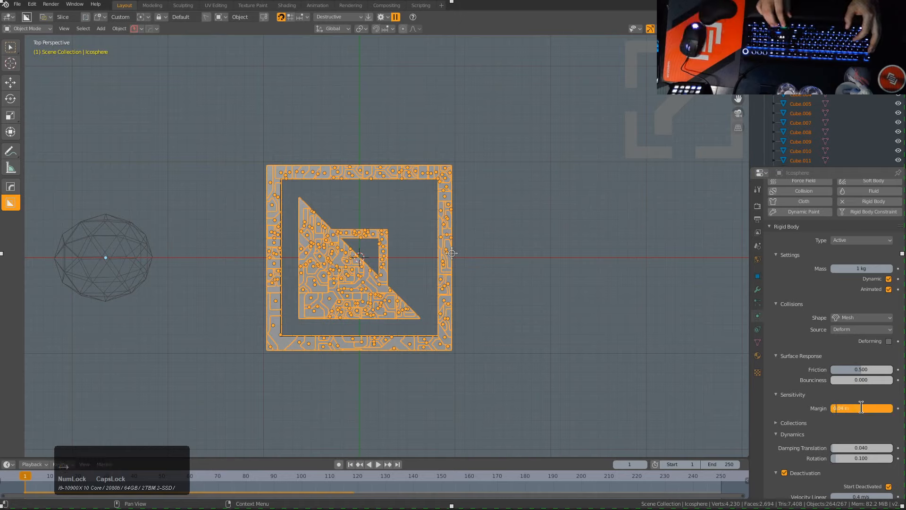
key(Right)
key(Down)
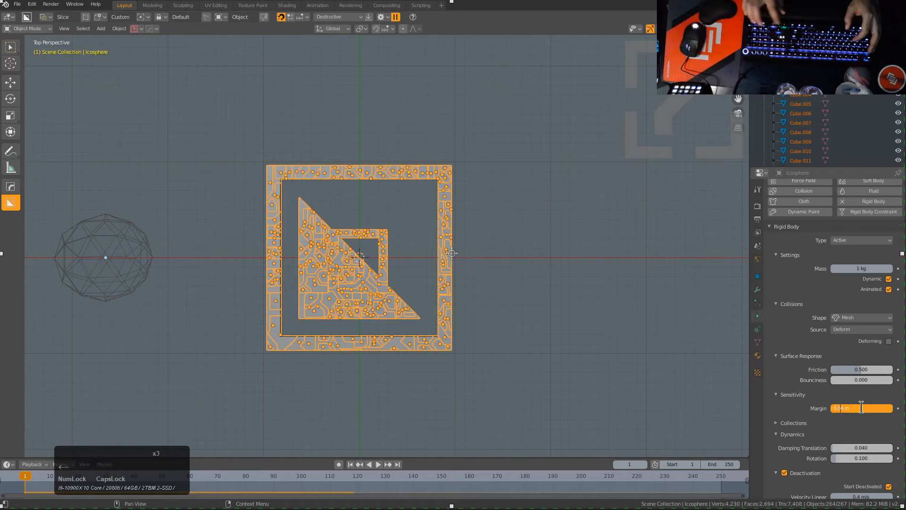
text(00)
key(KP_Enter)
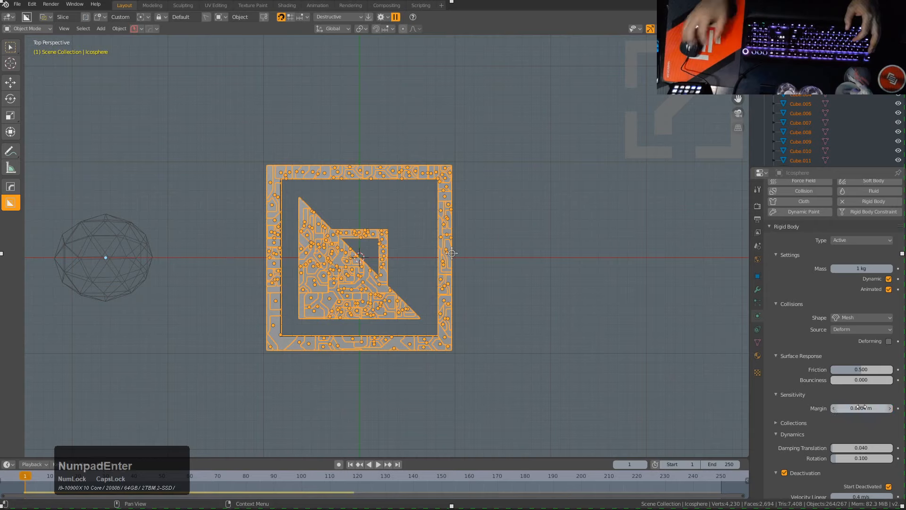
- Copy the ico sphere's collision margin to all selected logo fragments
scroll(859, 411, up, 1)
right_click(852, 424)
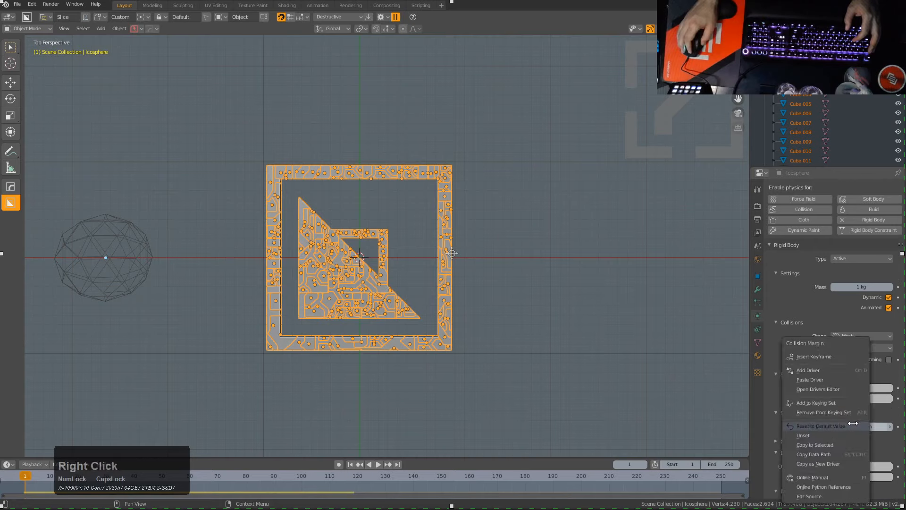
click(831, 444)
- Play the collision with the reduced margin, and return to frame 1
key(shift+space)
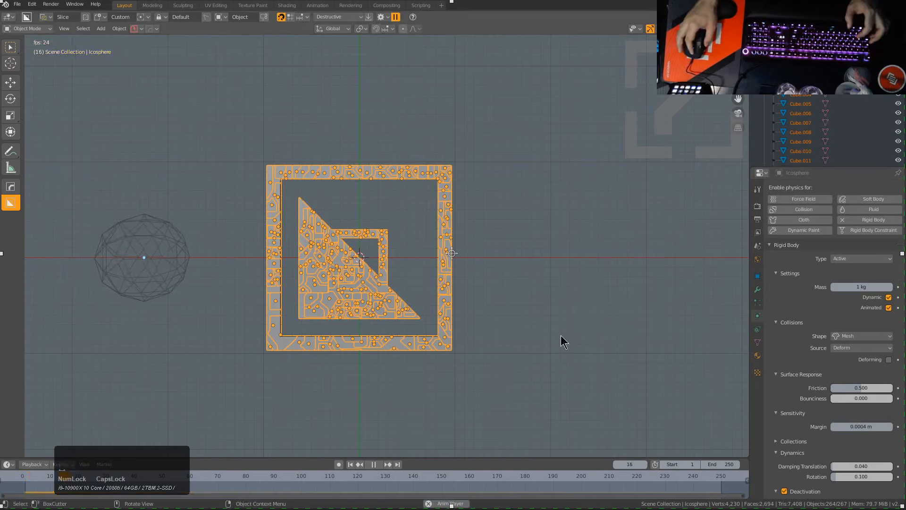
key(shift+Left)
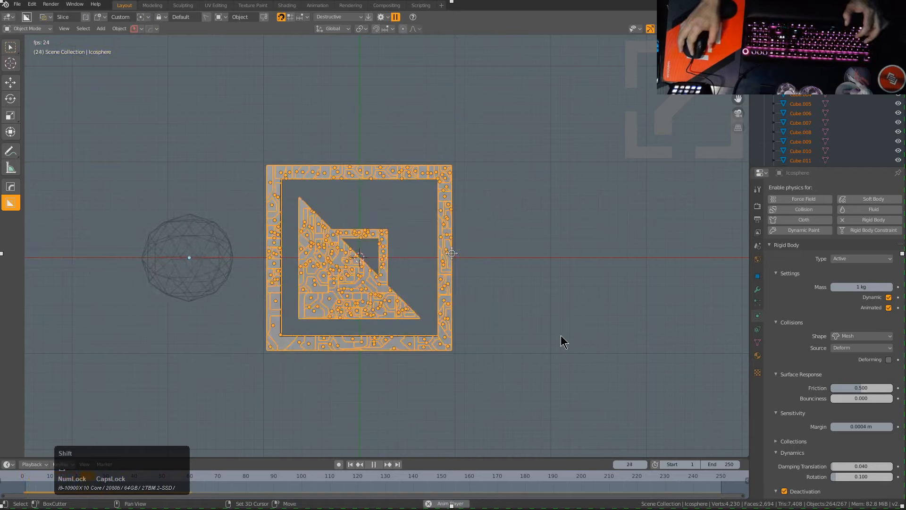
key(Escape)
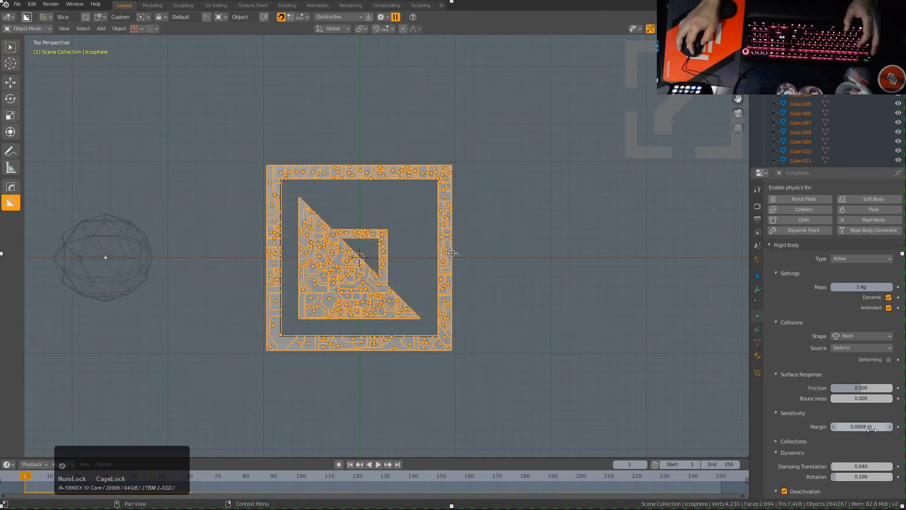
- Set the ico sphere's collision margin to 0.000004 m and copy it to all selected logo fragments
text(00)
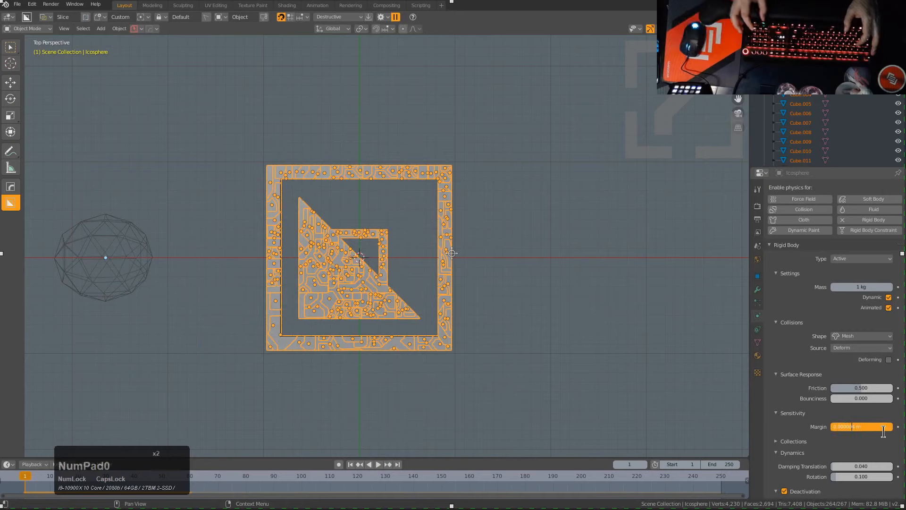
key(Return)
right_click(868, 424)
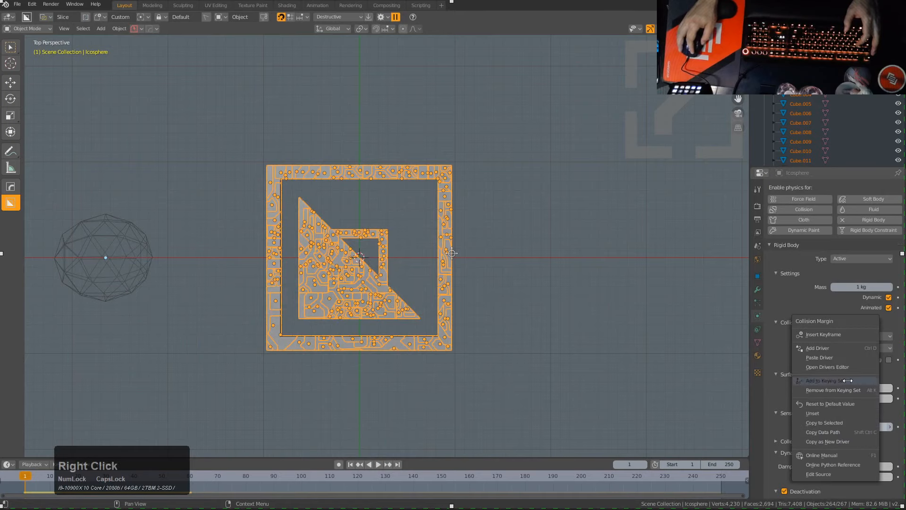
click(650, 356)
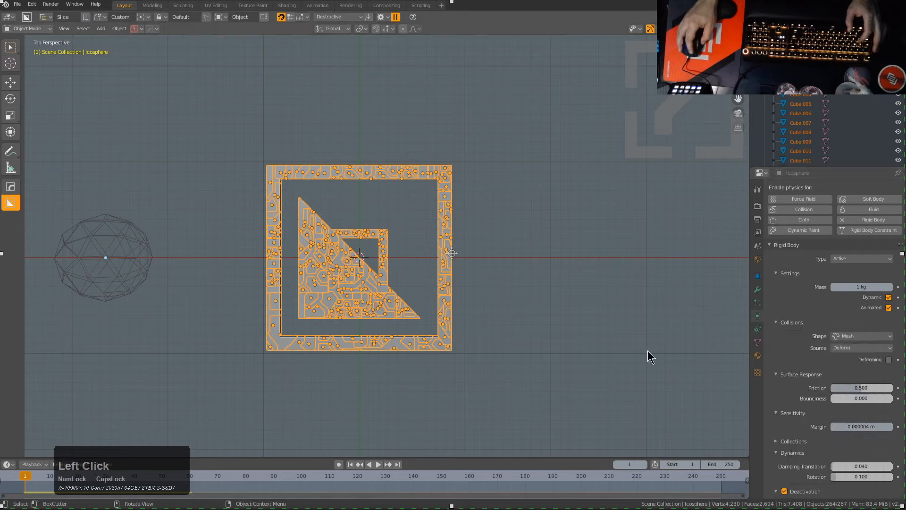
- Play the collision with the 0.000004 m margin and everything deselected, replay it, and return to frame 1
key(space)
click(516, 299)
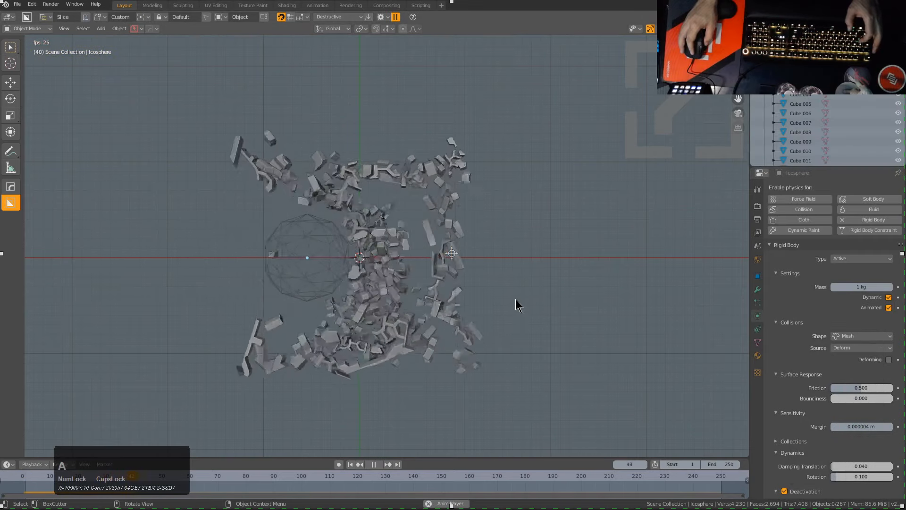
key(Escape)
key(space)
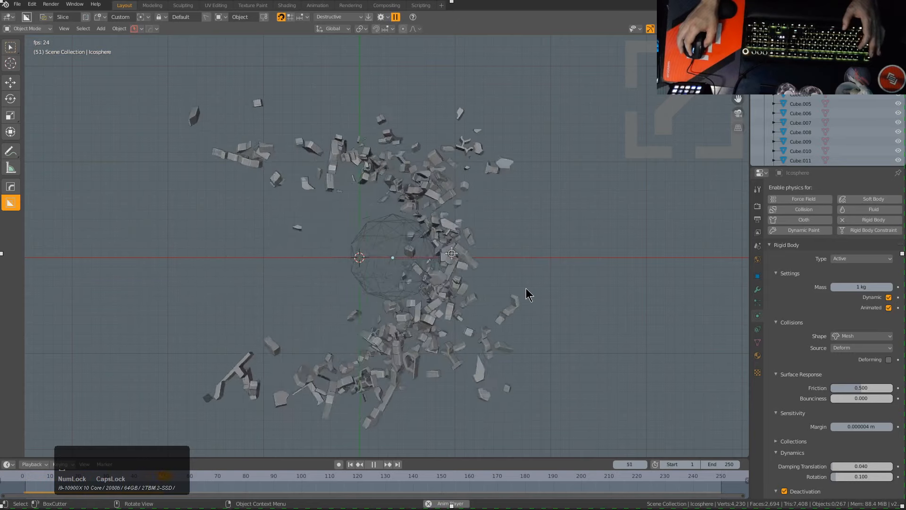
key(Escape)
scroll(764, 411, down, 3)
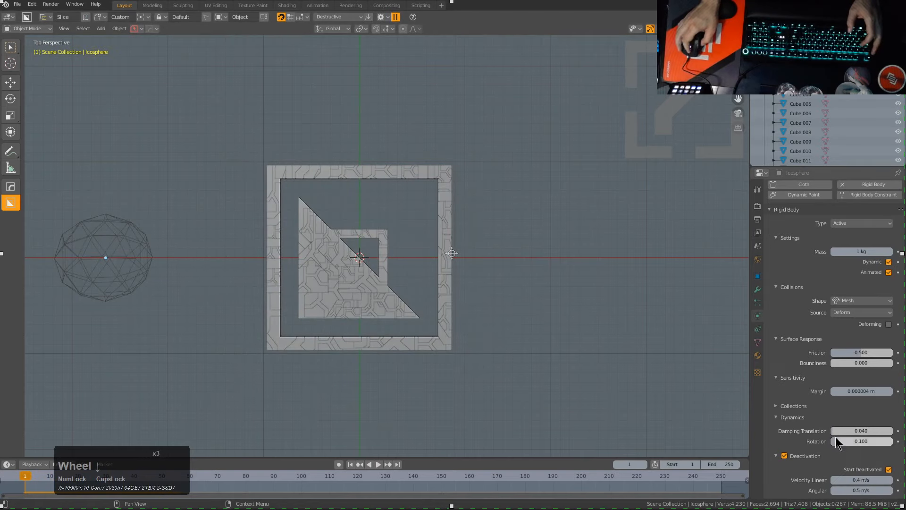
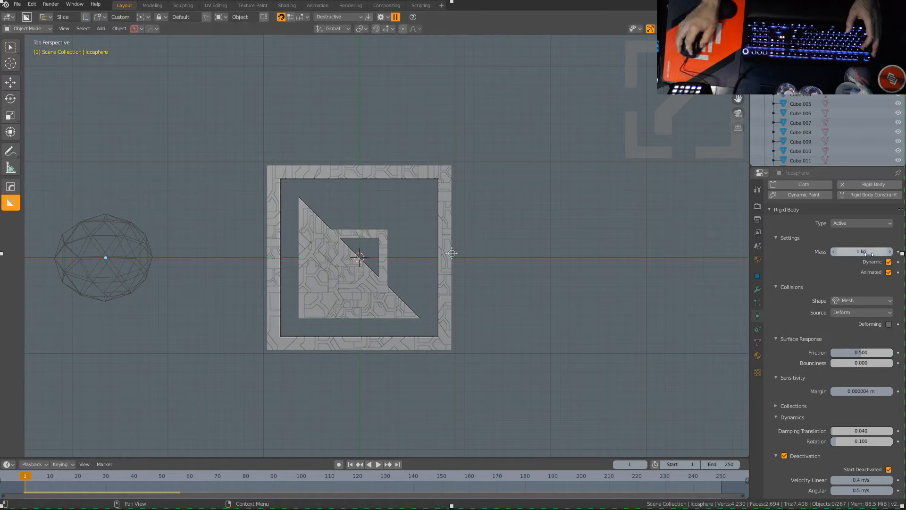
- Select all the fractured logo pieces and calculate their rigid body mass with the Charcoal material preset
key(b)
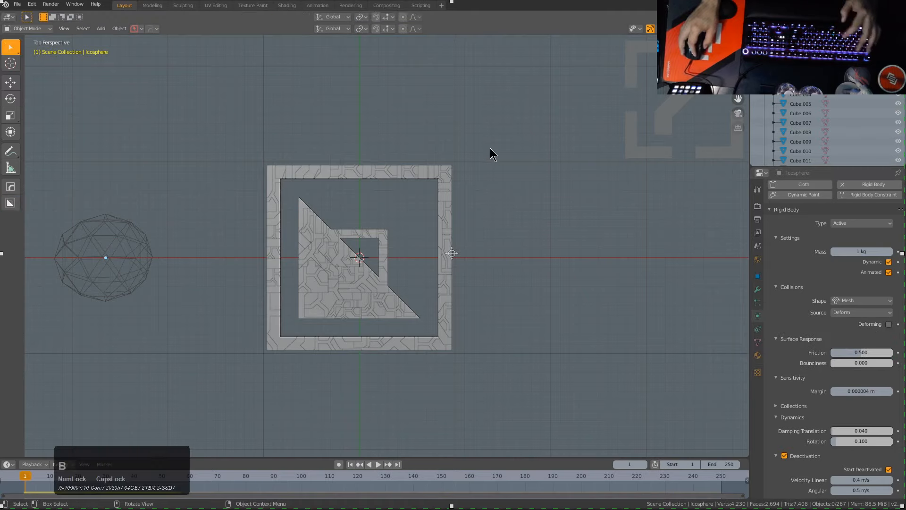
scroll(488, 171, up, 2)
scroll(489, 171, down, 1)
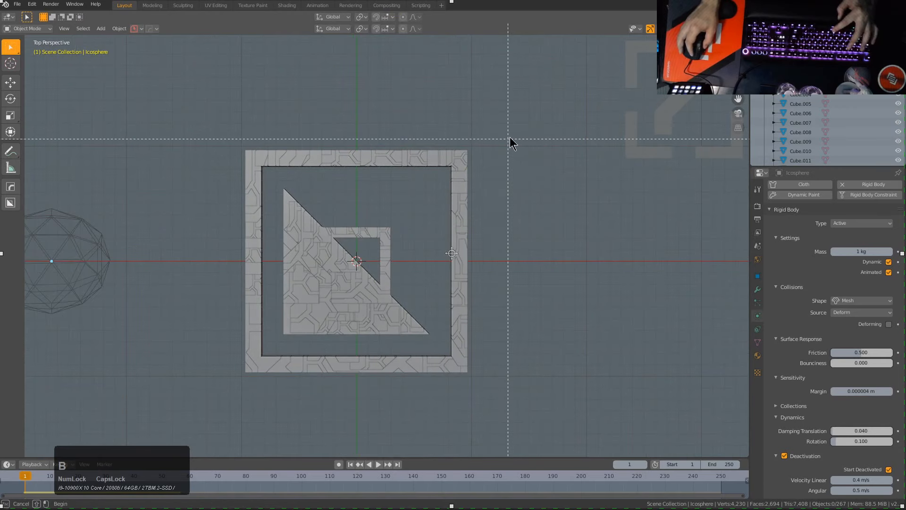
drag(521, 115, 289, 348)
key(F3)
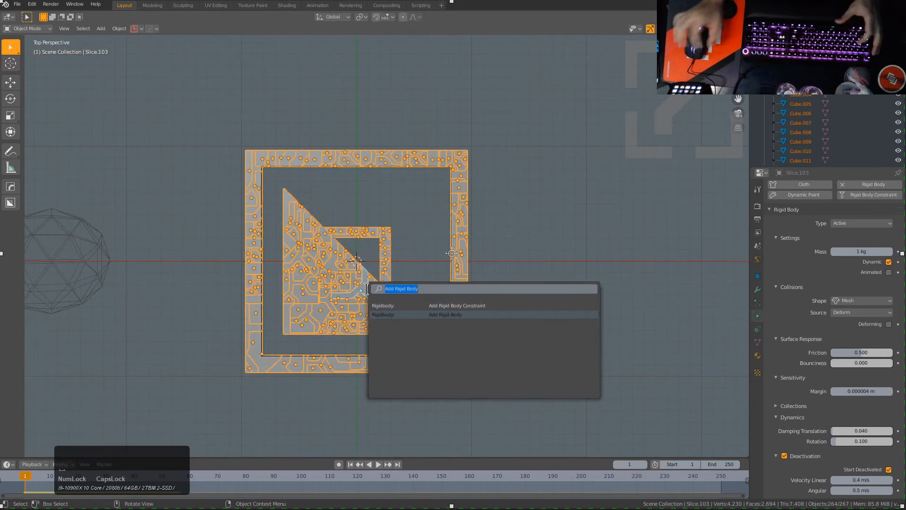
text(calcula)
key(Return)
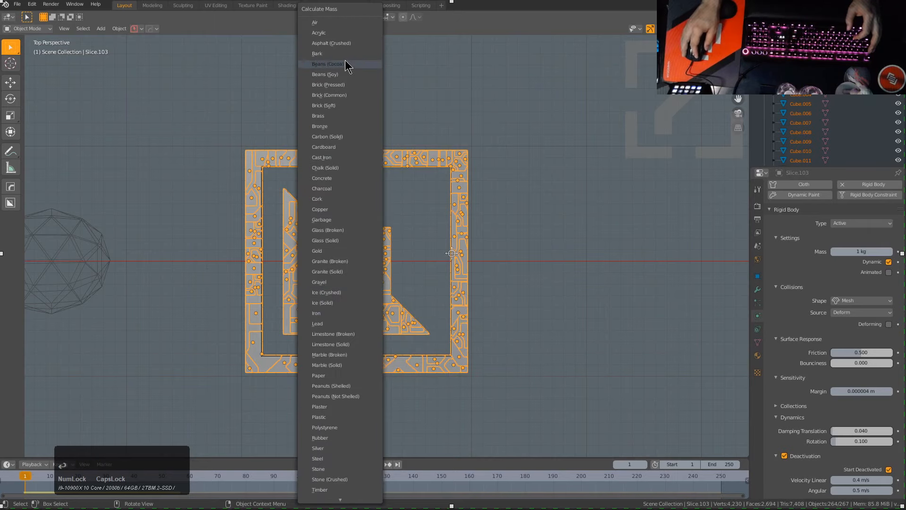
click(338, 189)
click(410, 204)
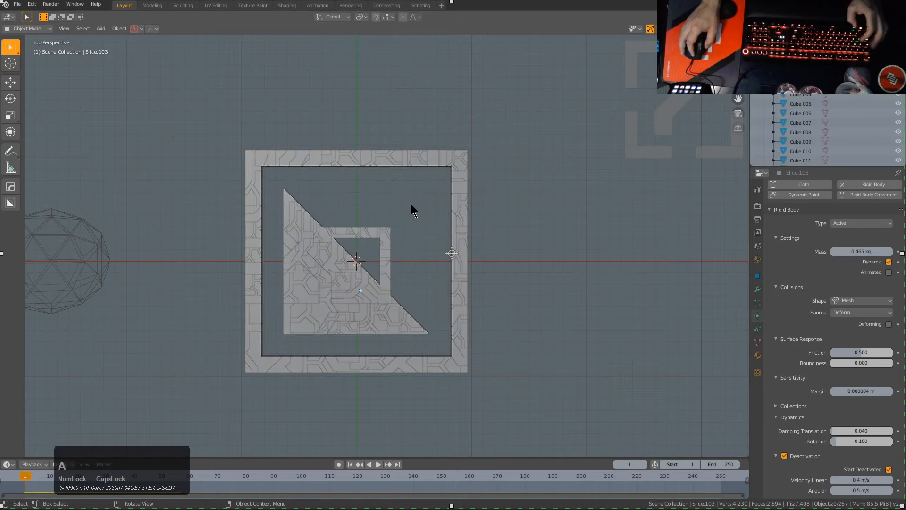
- Play the rigid body simulation, pause at frame 33, and examine the shattered pieces from an angled perspective
key(shift+space)
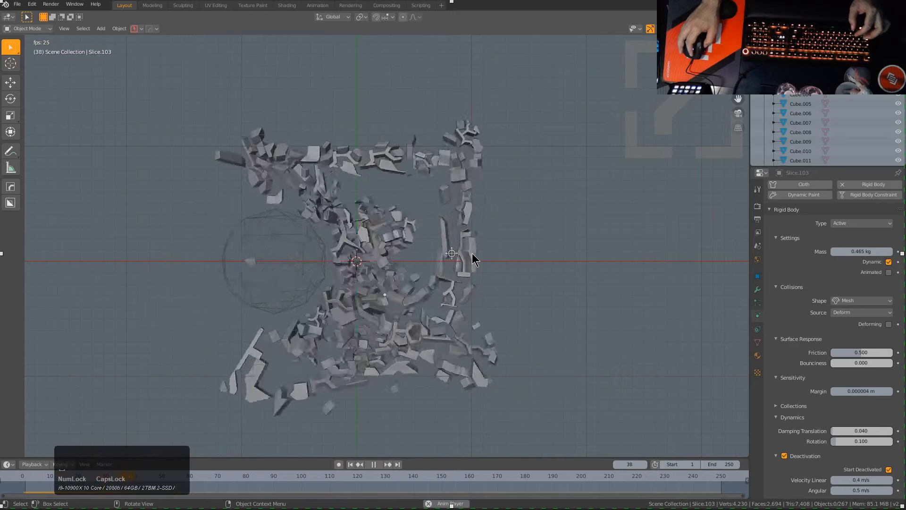
key(Escape)
key(space)
middle_drag(489, 272, 474, 312)
scroll(438, 285, up, 1)
key(Escape)
key(shift+space)
key(shift+space)
scroll(853, 446, down, 3)
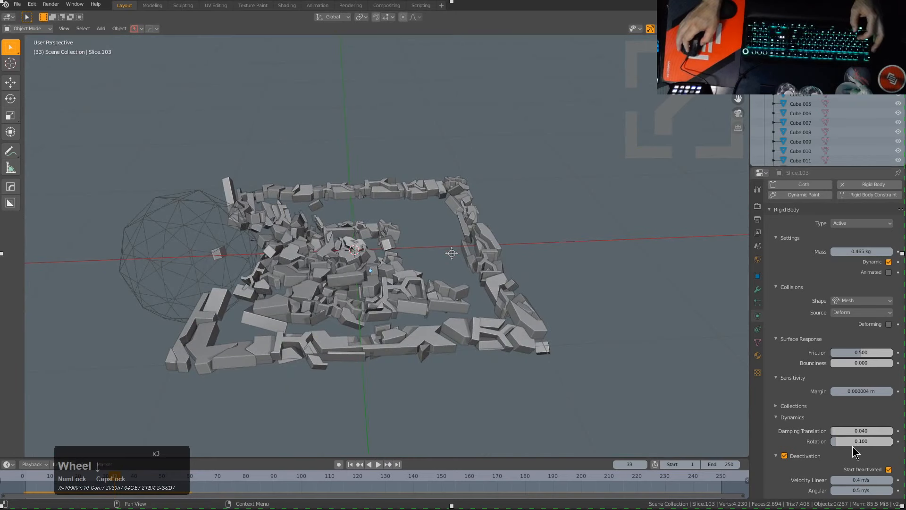
- Collapse the icosphere's rigid body Dynamics settings and raise its mass to 87.7 kg
click(237, 257)
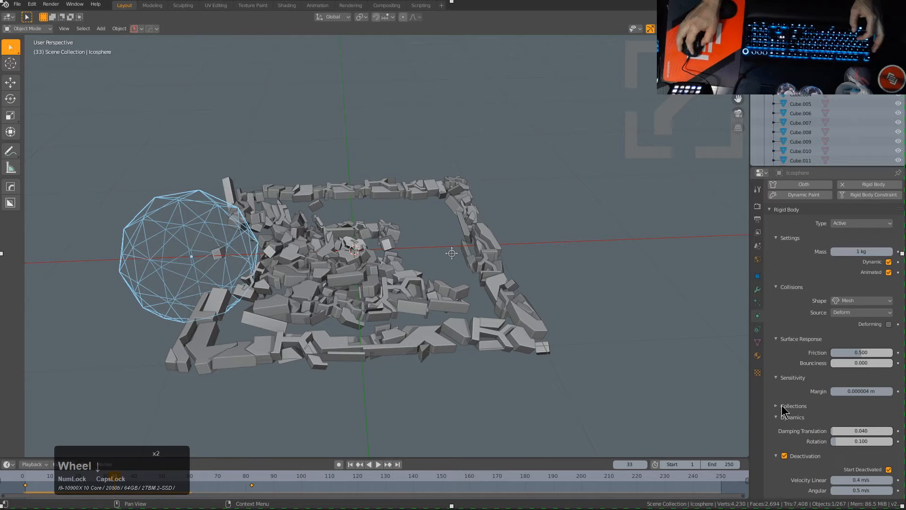
scroll(788, 407, up, 1)
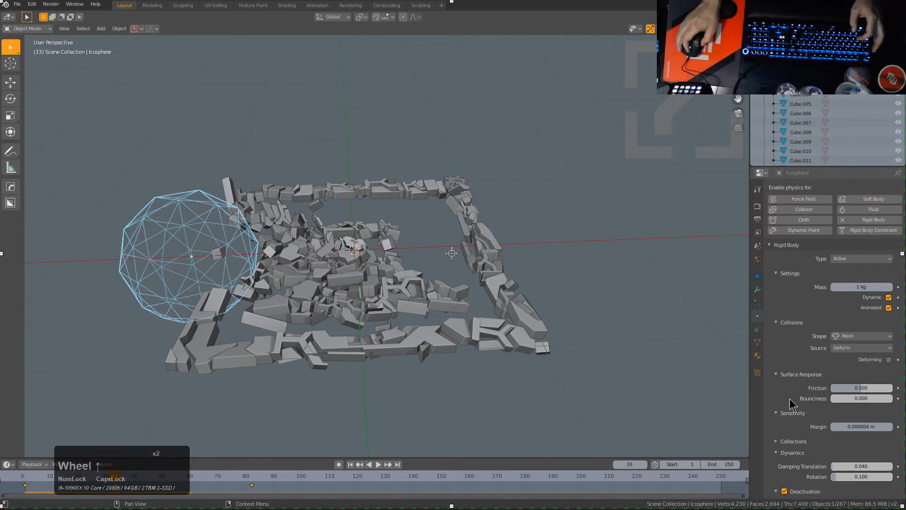
scroll(791, 405, down, 1)
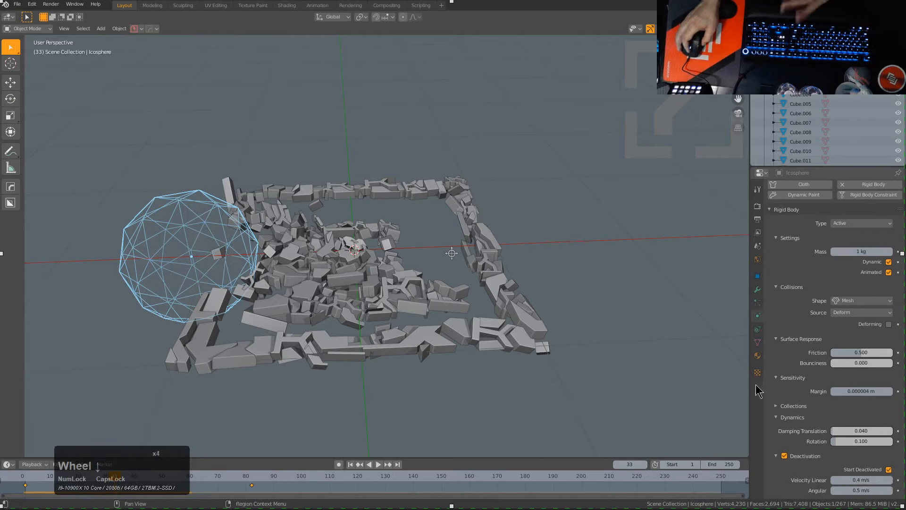
click(784, 407)
click(784, 406)
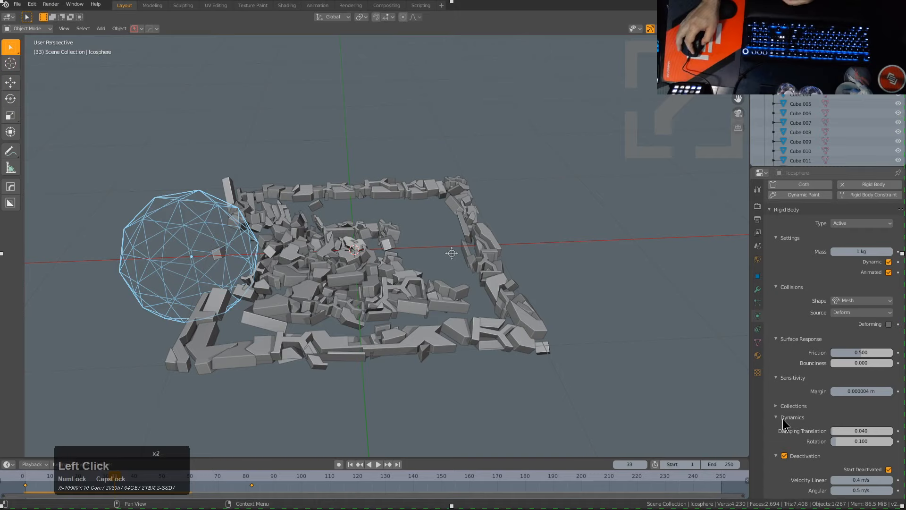
click(783, 418)
click(787, 453)
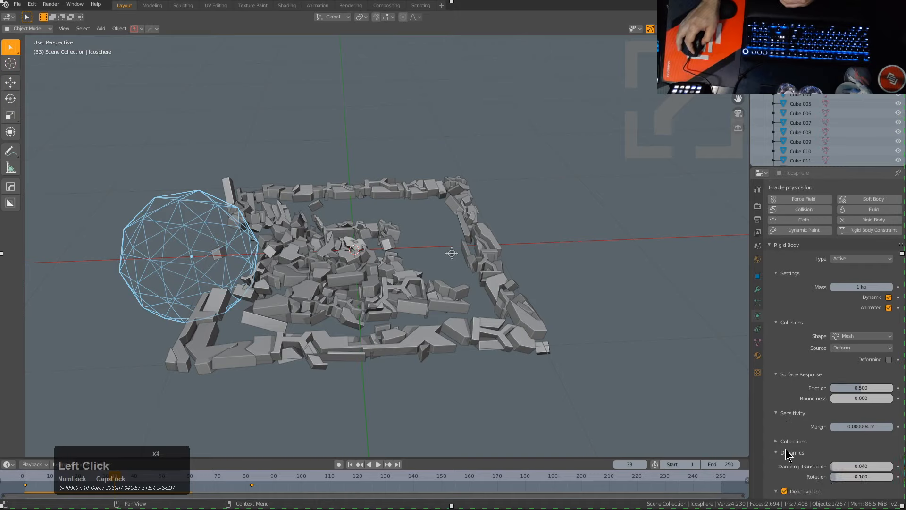
click(787, 453)
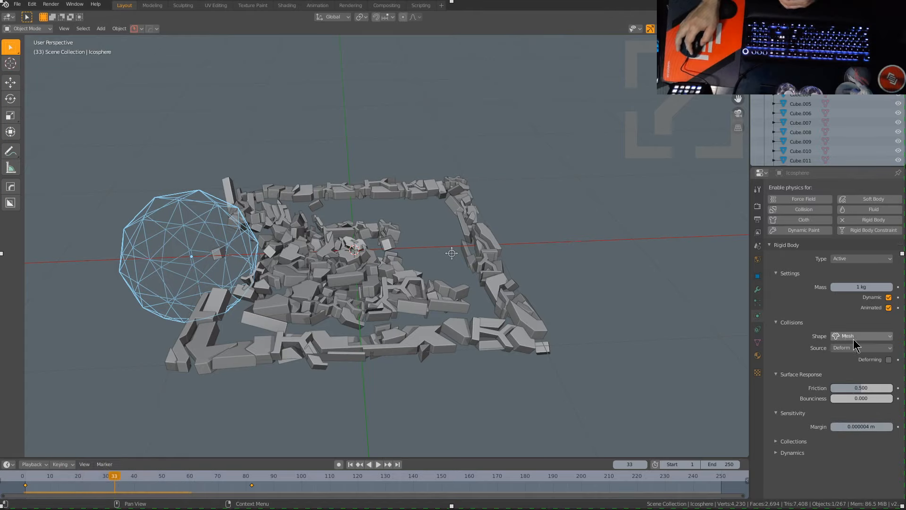
click(866, 349)
click(865, 346)
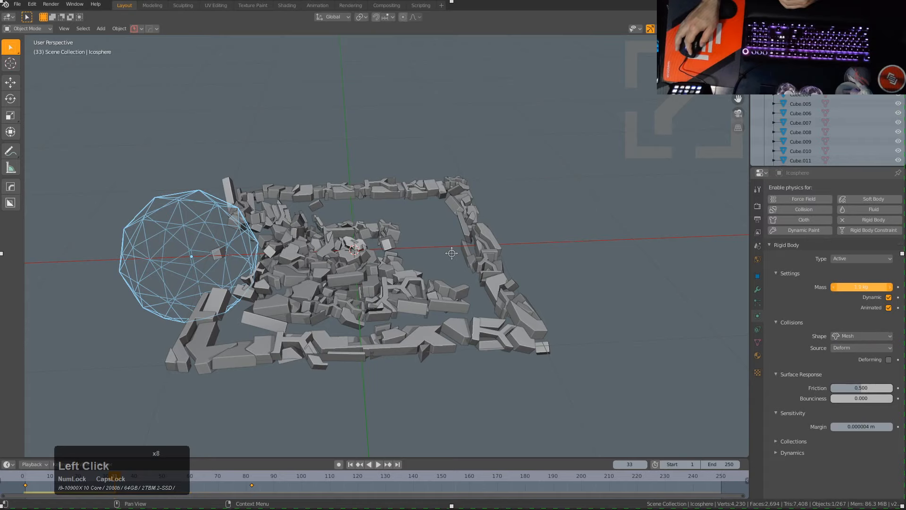
drag(861, 286, 873, 286)
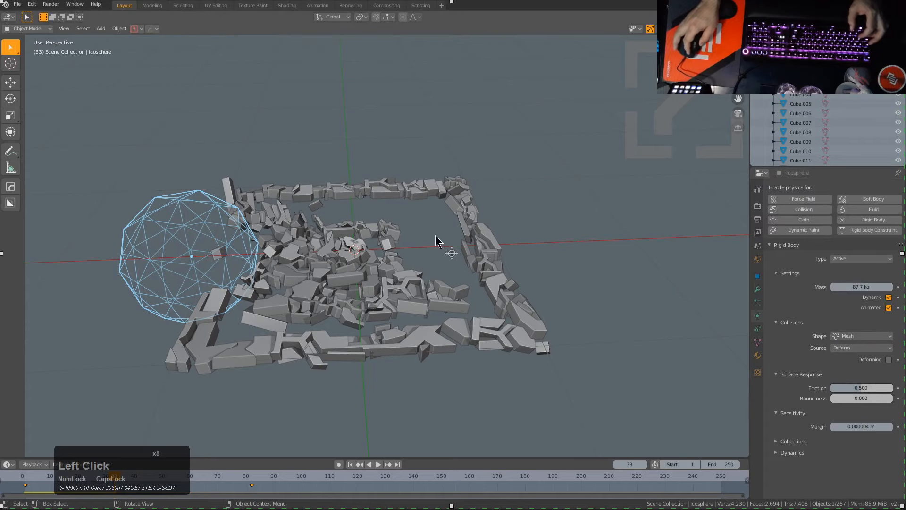
- Replay the simulation from the first frame to examine how the heavier icosphere breaks the logo apart
key(shift+Left)
key(space)
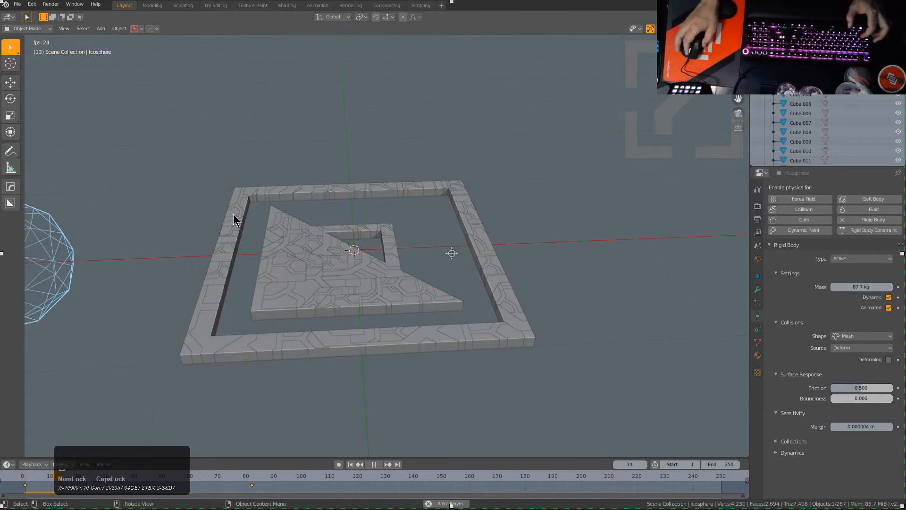
scroll(363, 236, down, 4)
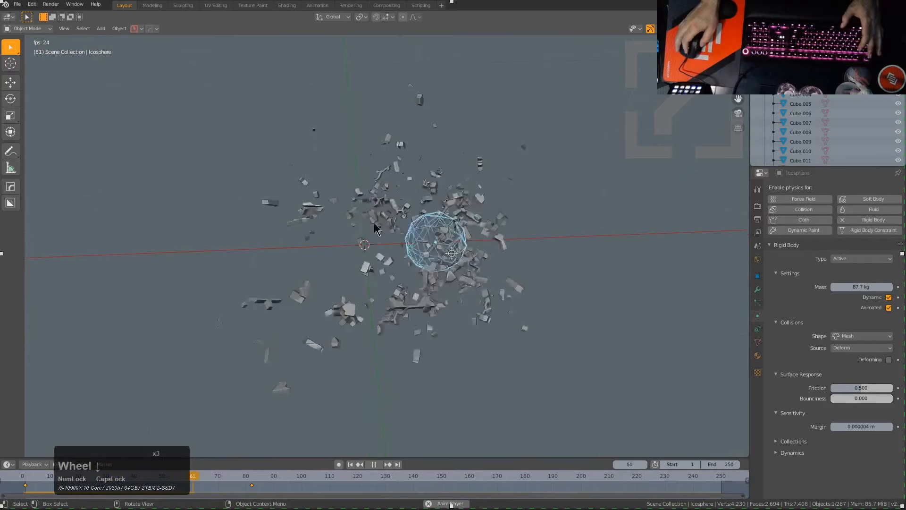
key(space)
- Return to frame 1, enlarge the icosphere well beyond the logo's size, and move it along X away from the logo
key(shift+Left)
key(s)
click(576, 282)
key(s)
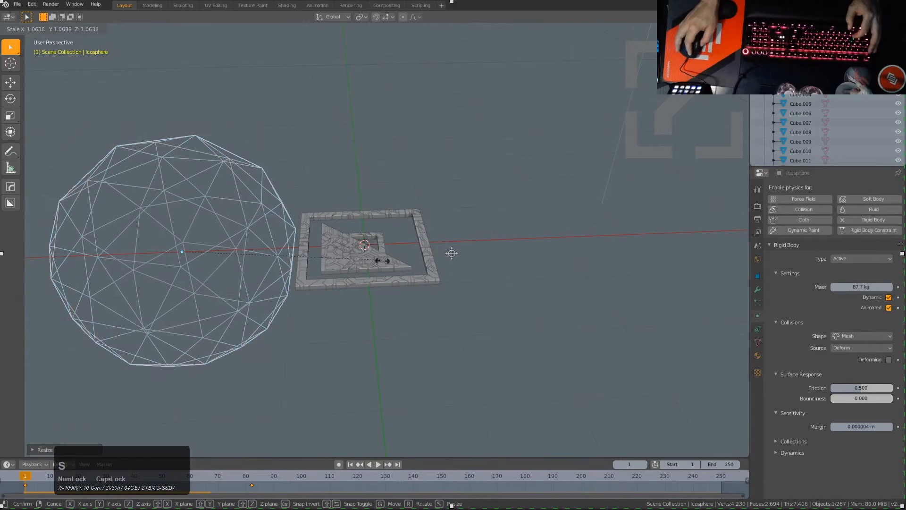
click(397, 265)
key(g)
key(x)
click(208, 272)
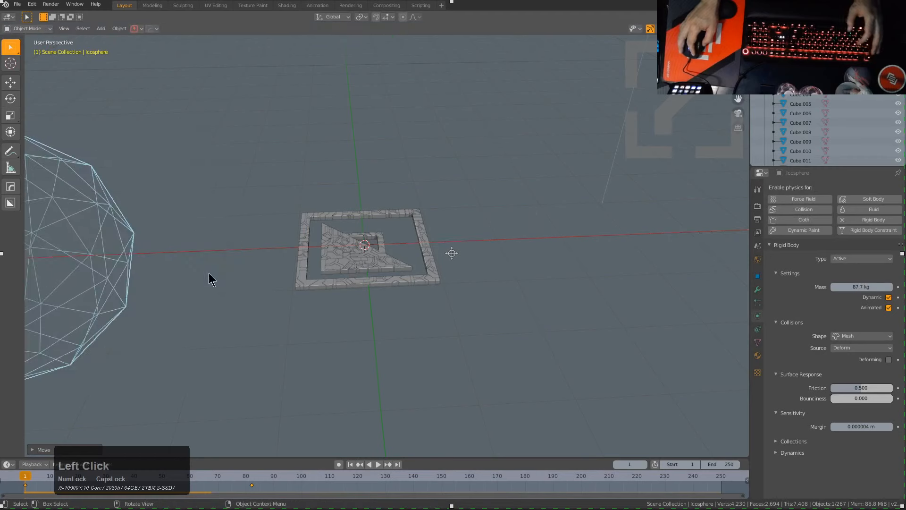
- Insert a keyframe for the icosphere at frame 1 and apply its scale
scroll(247, 249, down, 2)
key(i)
click(247, 248)
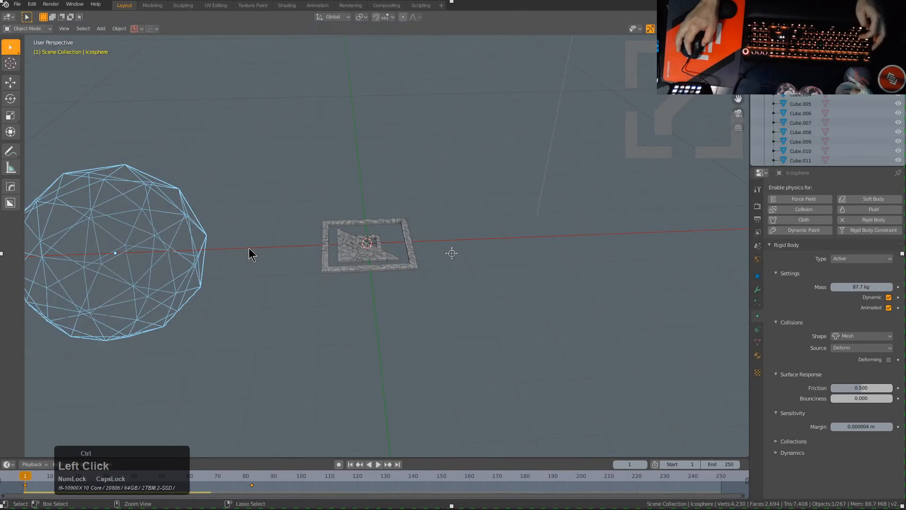
key(ctrl+a)
key(ctrl+a)
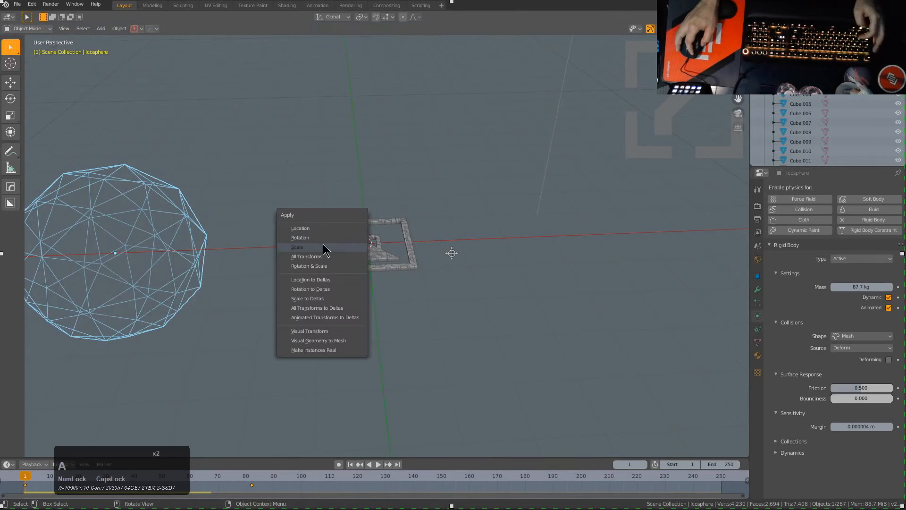
click(323, 246)
- Play the simulation with the enlarged icosphere, inspect the flying debris, and scrub back to frame 0
key(space)
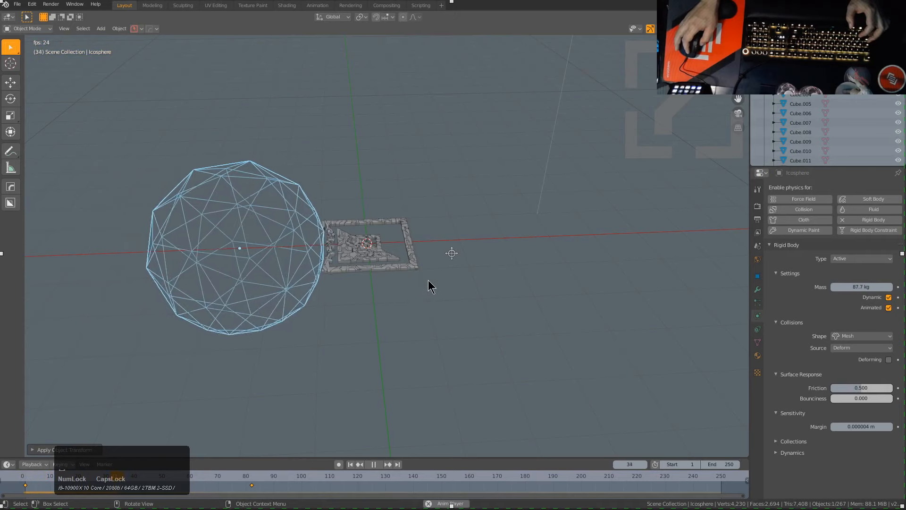
key(space)
middle_drag(429, 280, 449, 331)
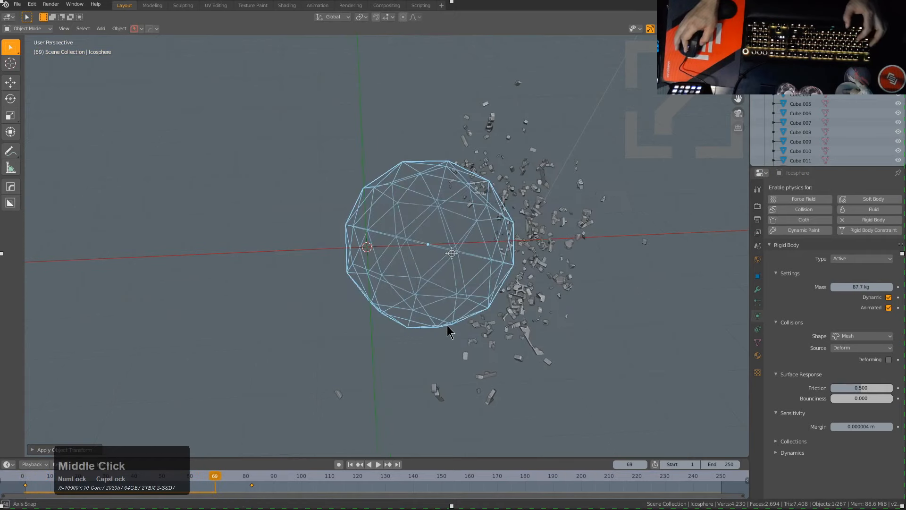
right_drag(214, 489, 21, 417)
scroll(427, 232, up, 6)
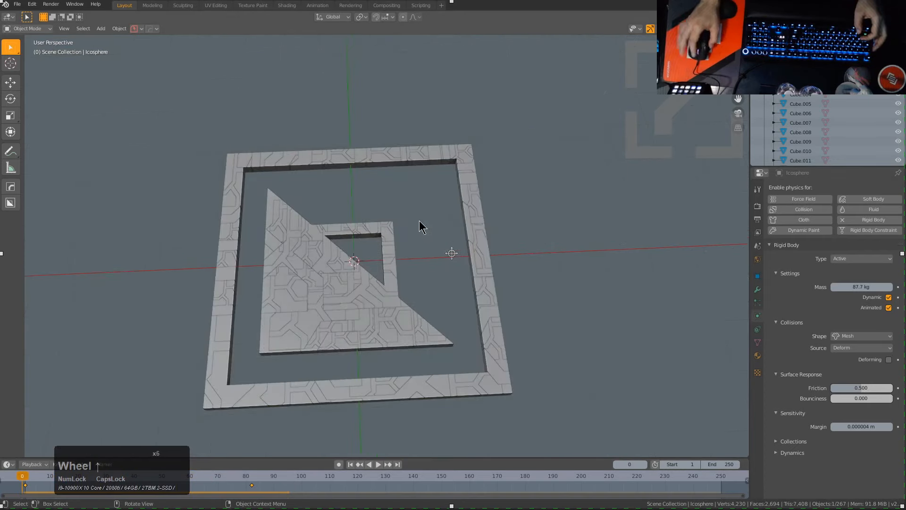
- Show the logo in top orthographic view and scrub the animation to frame 24
key(KP_7)
key(KP_5)
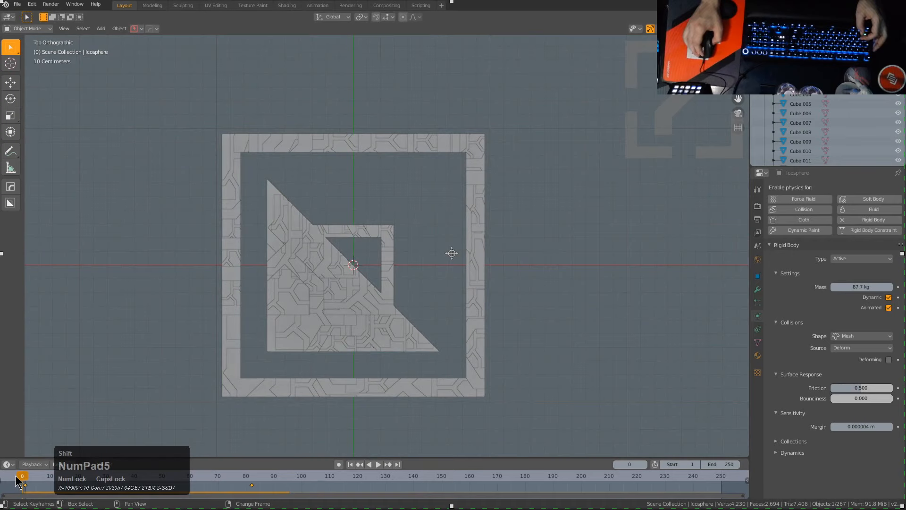
right_drag(25, 488, 89, 474)
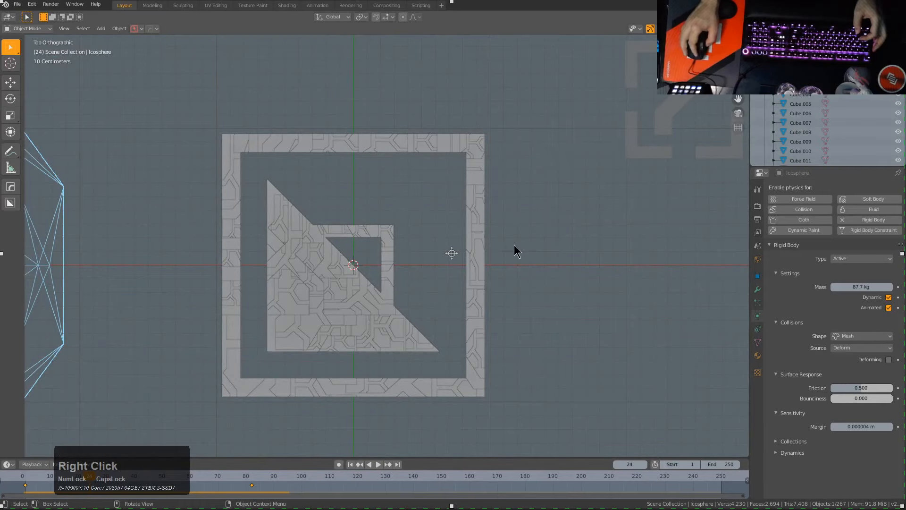
- Select all the fractured logo pieces and make the triangle's upper-left corner piece the active object
scroll(372, 243, down, 3)
click(334, 247)
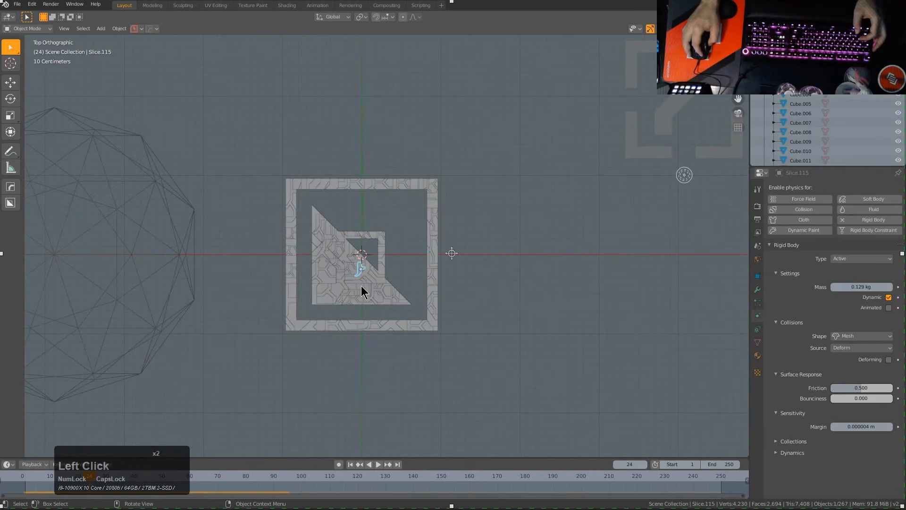
key(alt+a)
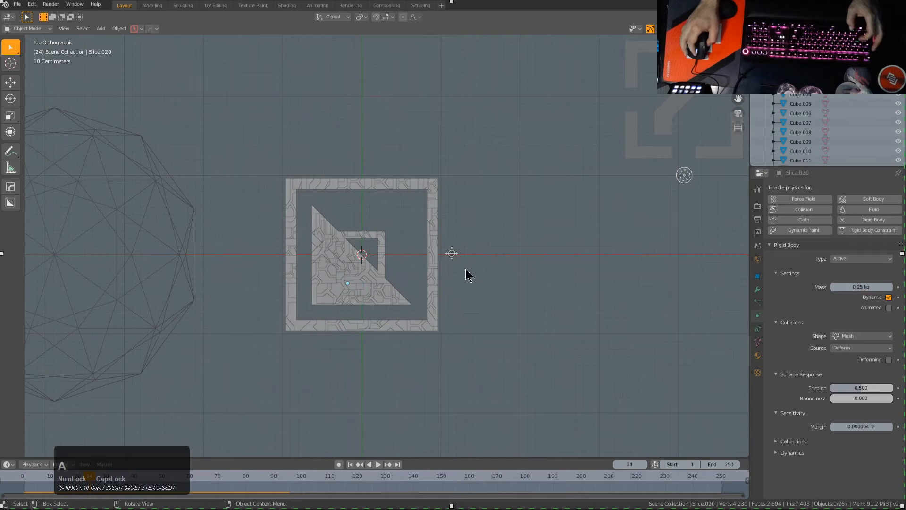
scroll(456, 254, up, 1)
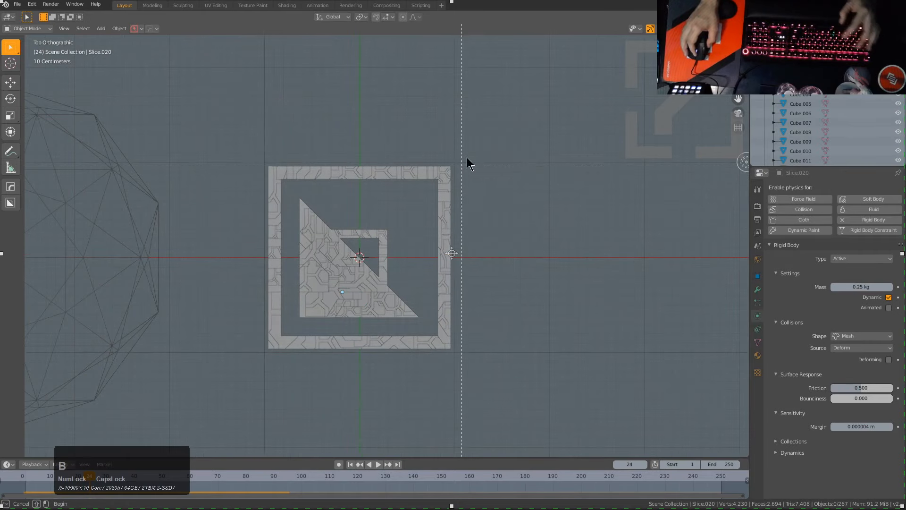
drag(479, 125, 232, 376)
scroll(297, 210, up, 2)
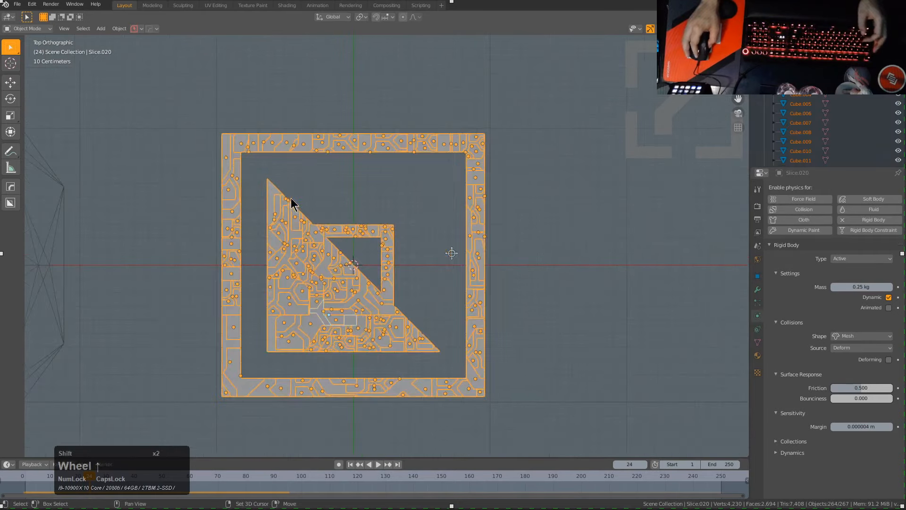
scroll(274, 191, down, 1)
shift+middle_drag(323, 214, 405, 202)
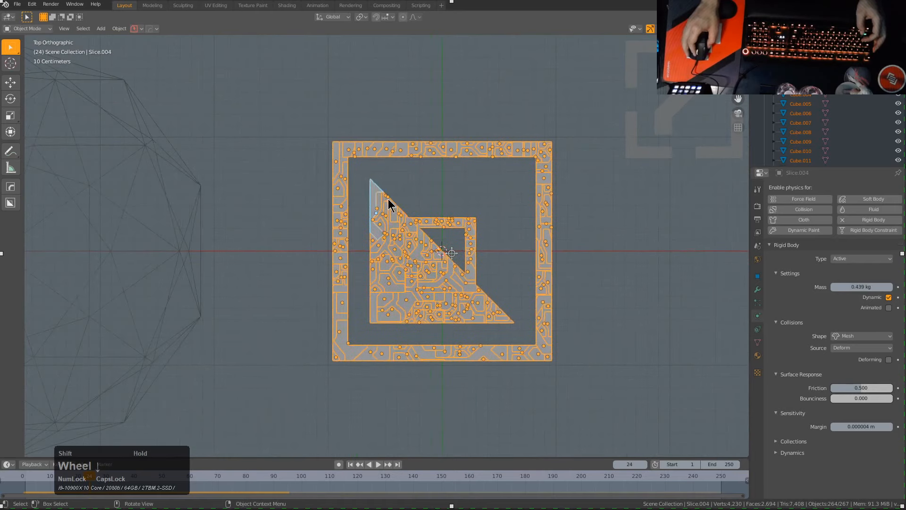
- Delete the light beside the logo, keeping the icosphere and all the fractured pieces
scroll(388, 198, down, 1)
click(210, 195)
click(212, 187)
scroll(236, 196, down, 2)
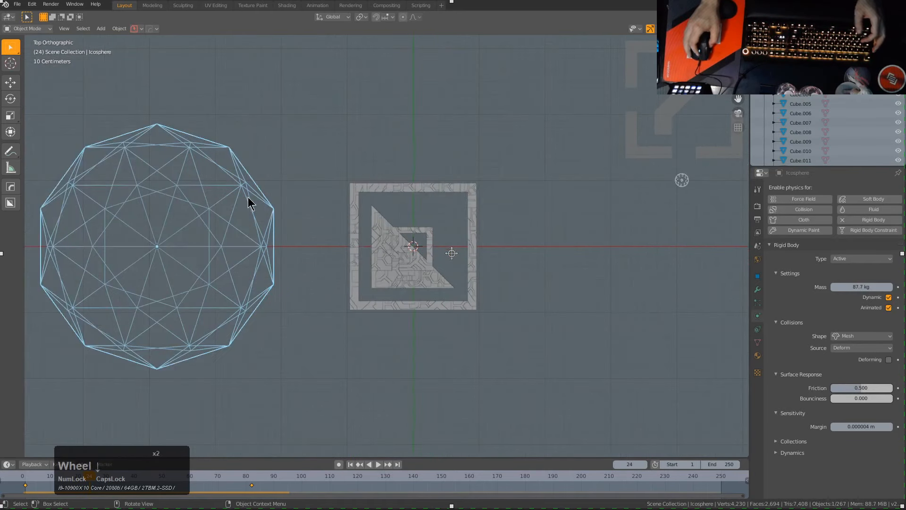
key(x)
click(685, 183)
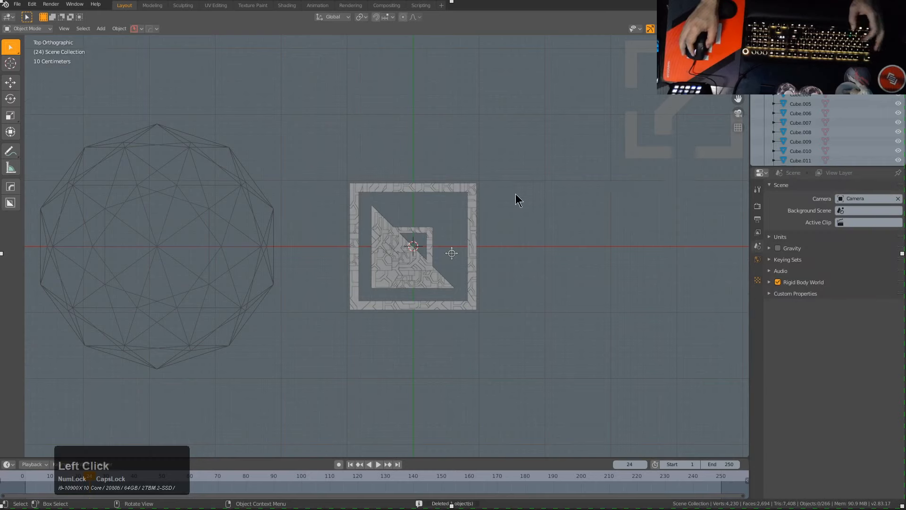
scroll(428, 188, up, 4)
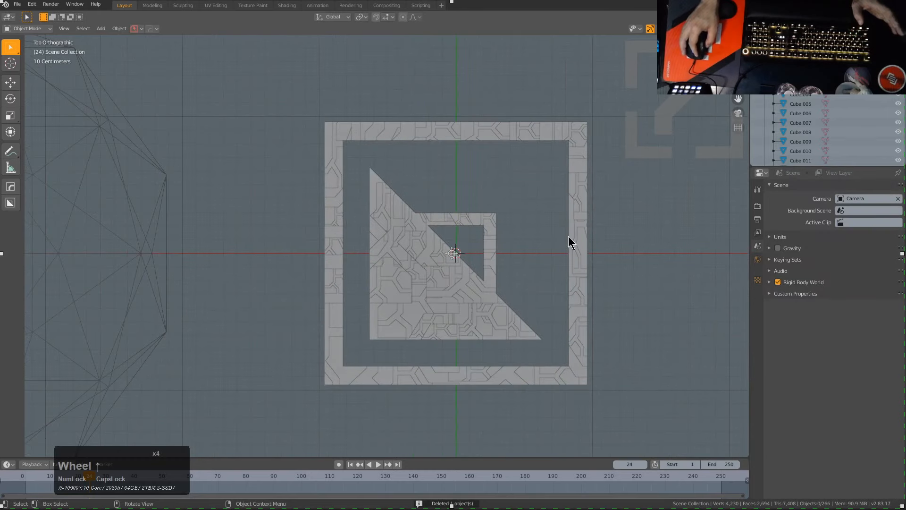
scroll(421, 238, down, 2)
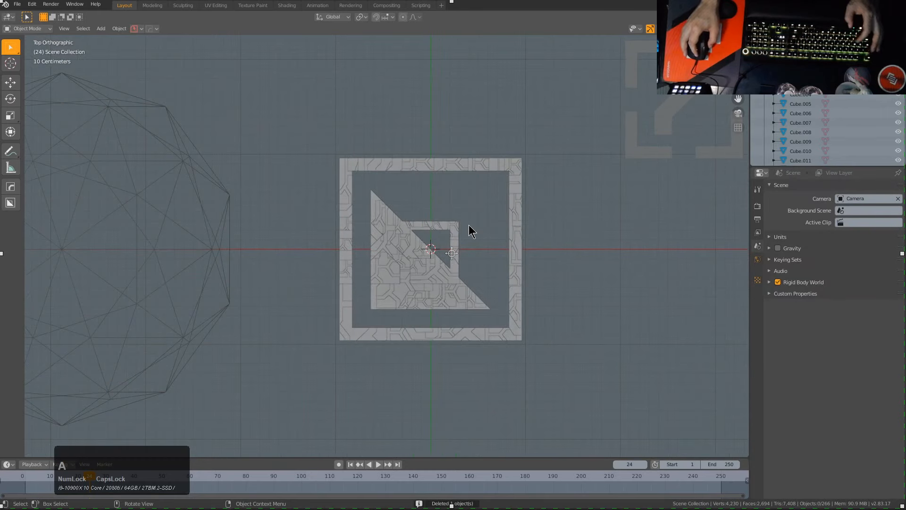
key(F3)
key(BackSpace)
text(BAK)
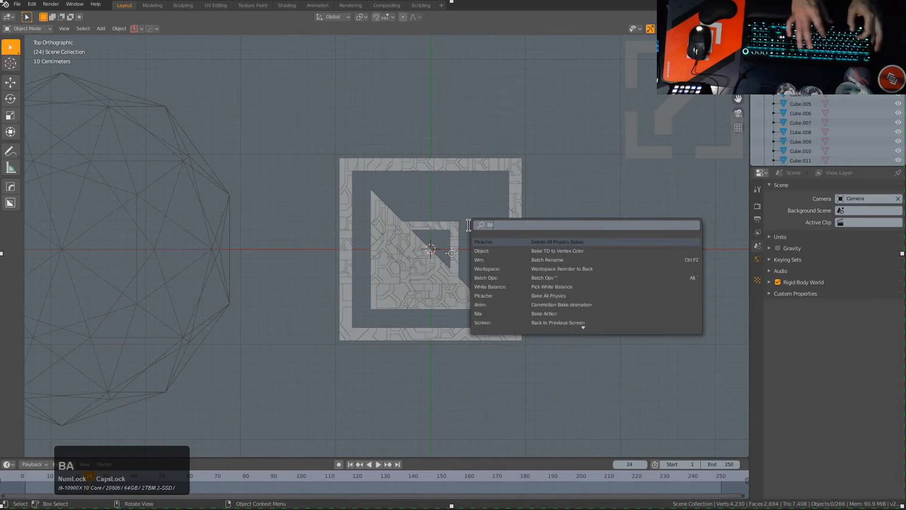
key(Down)
key(Down)
key(Down)
key(Down)
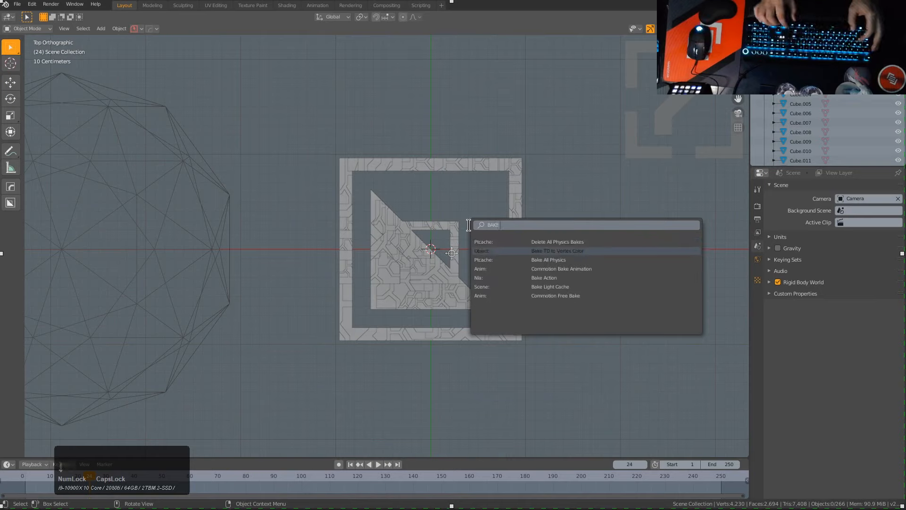
text(E)
key(Caps_Lock)
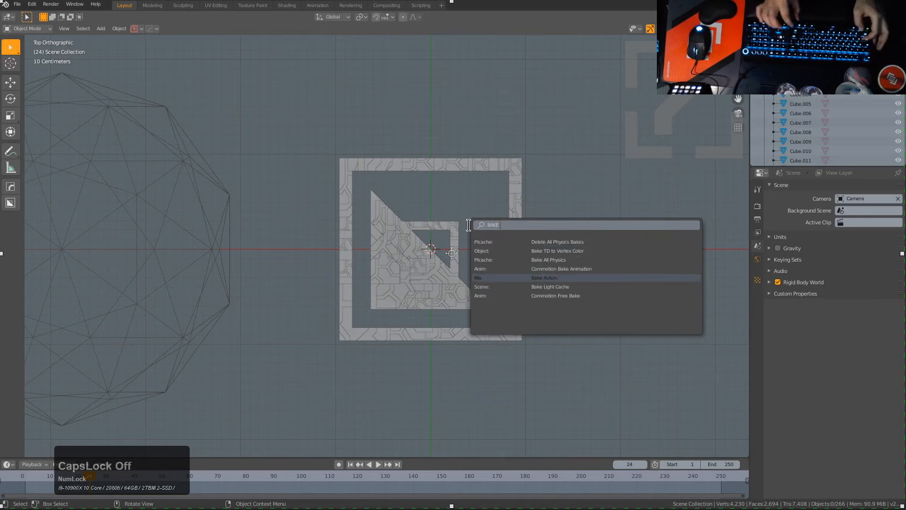
text(bake ridig)
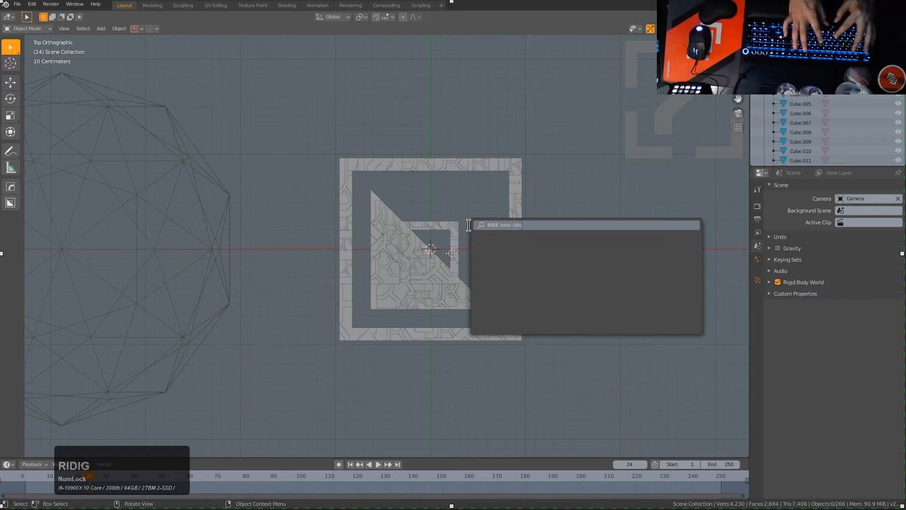
text(bake rig)
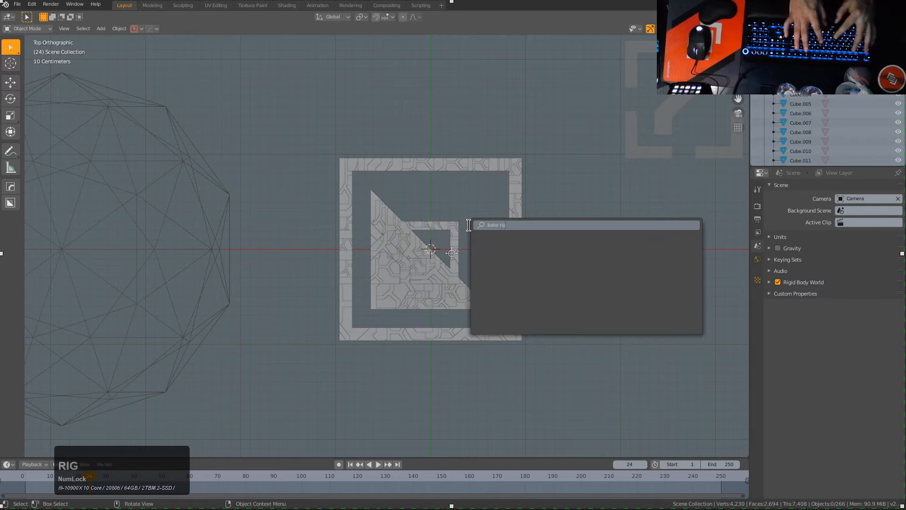
key(BackSpace)
key(BackSpace)
key(BackSpace)
key(BackSpace)
key(BackSpace)
key(BackSpace)
key(BackSpace)
text(rig)
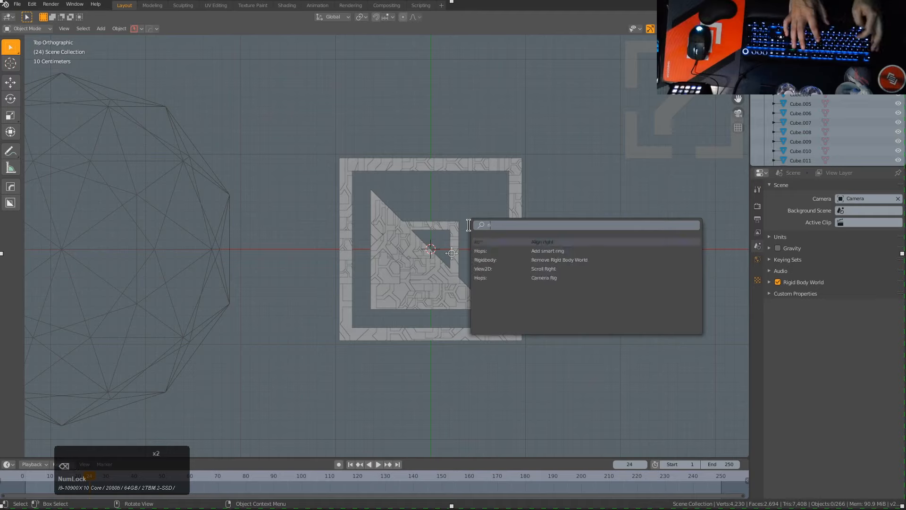
key(BackSpace)
text(bake)
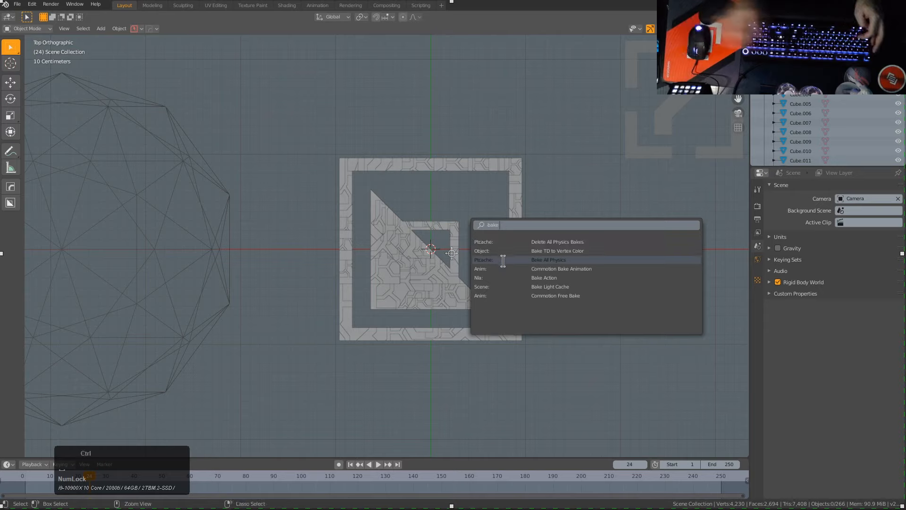
key(ctrl+BackSpace)
text(to key)
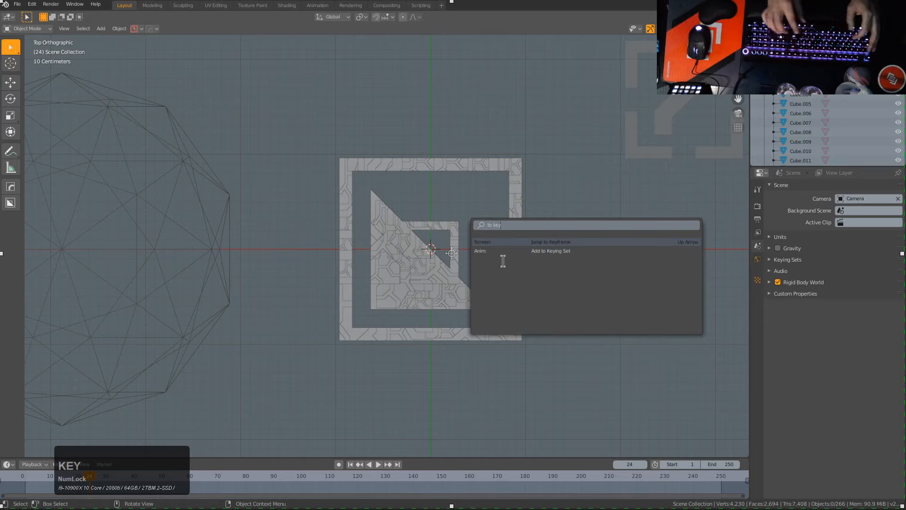
text(bake to)
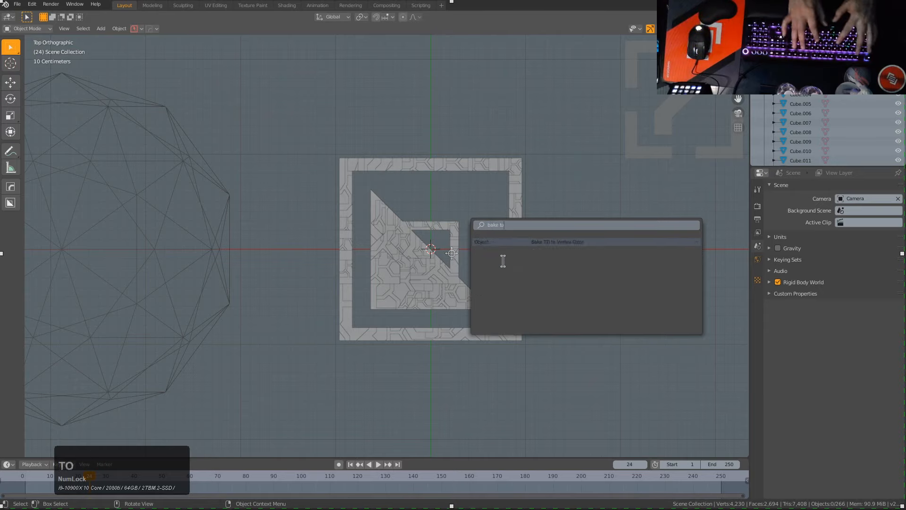
text( key)
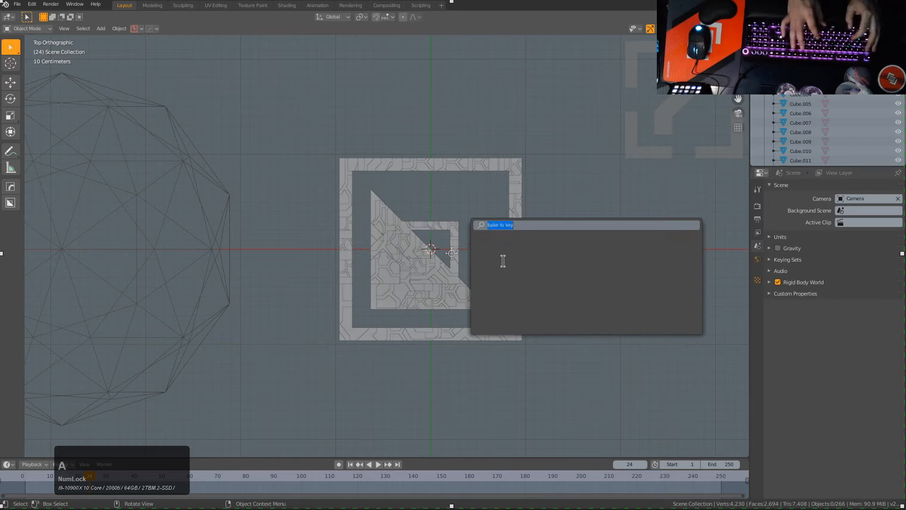
text(keyfram)
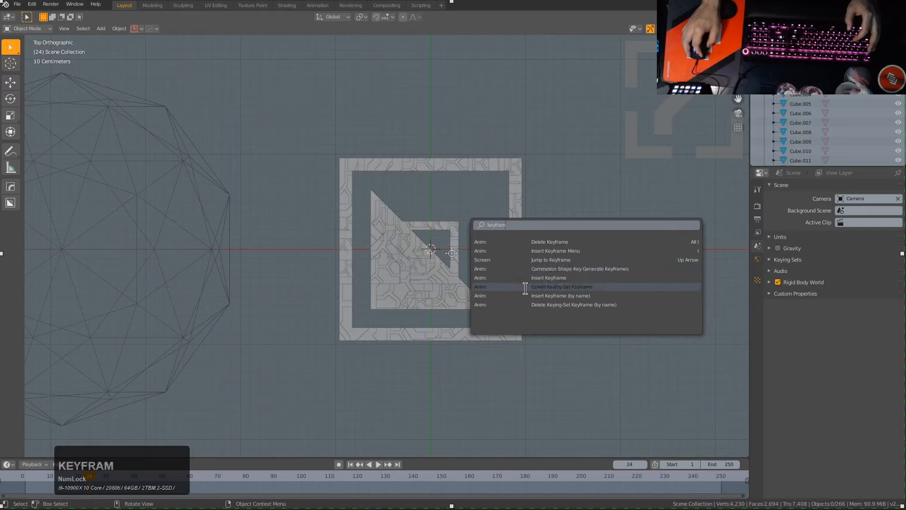
key(Escape)
key(F3)
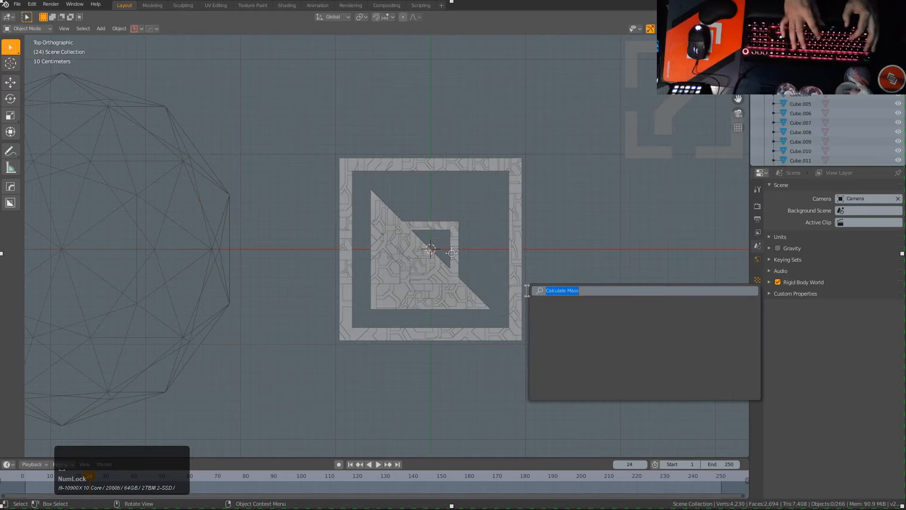
text(rigid)
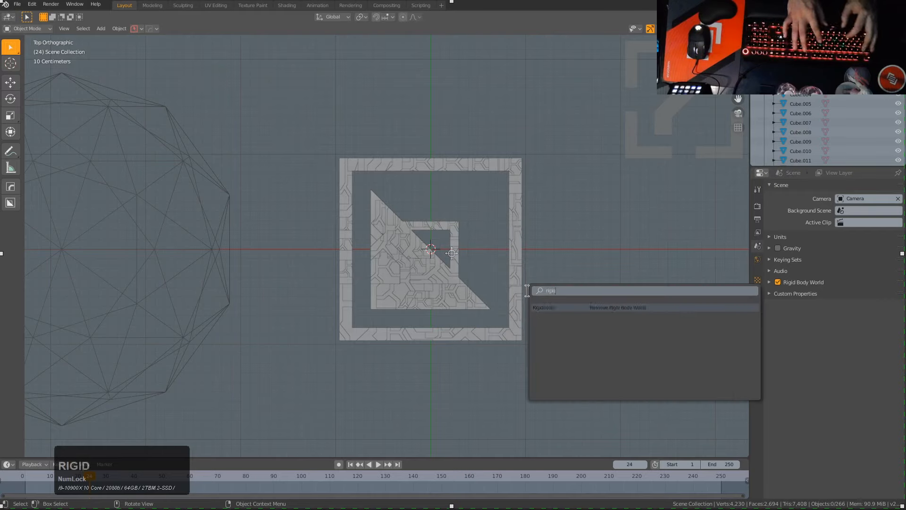
text(body)
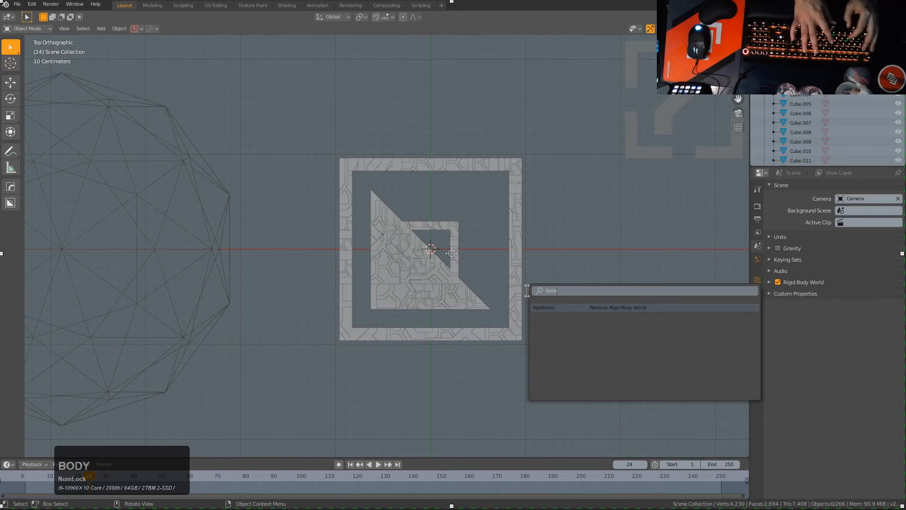
key(ctrl+a)
text(bake)
key(Escape)
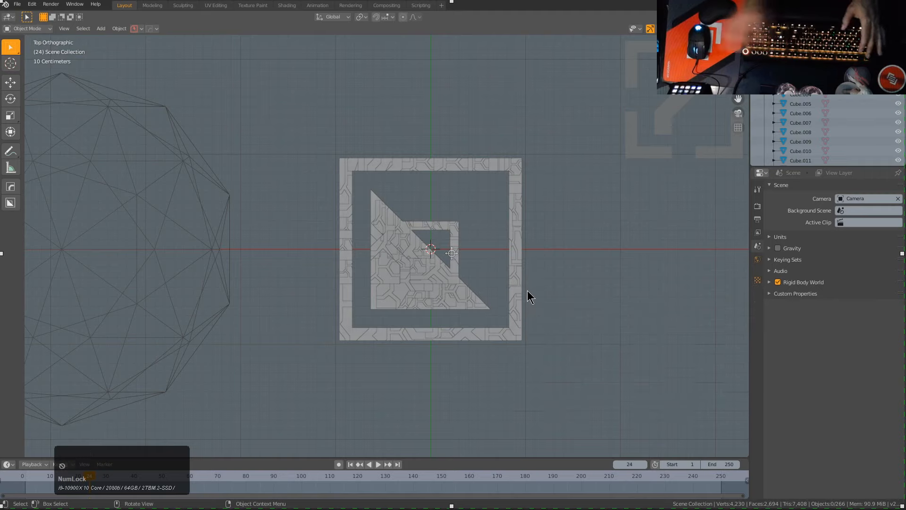
- Select all the fractured logo pieces with a lower triangle piece active, and bake their rigid body motion to keyframes from frame 1 to 250, step 1
drag(537, 101, 338, 394)
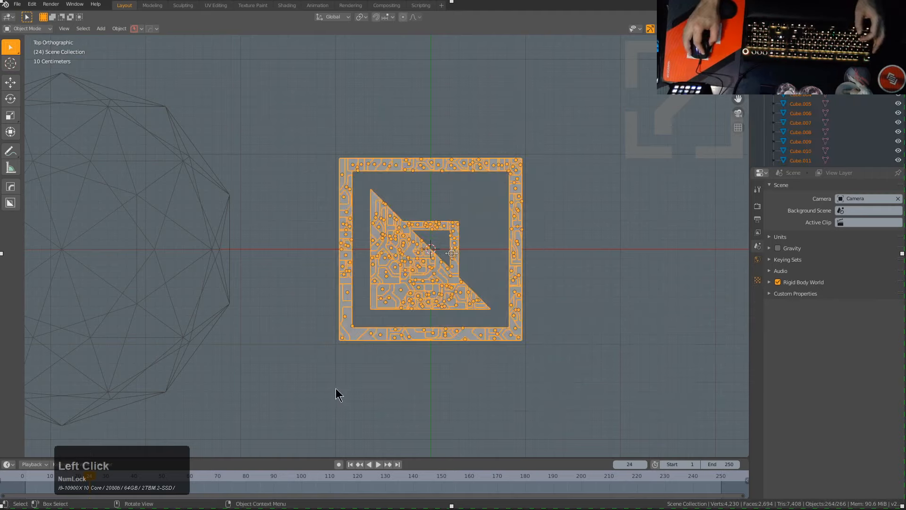
shift+click(395, 296)
key(F3)
text(ba)
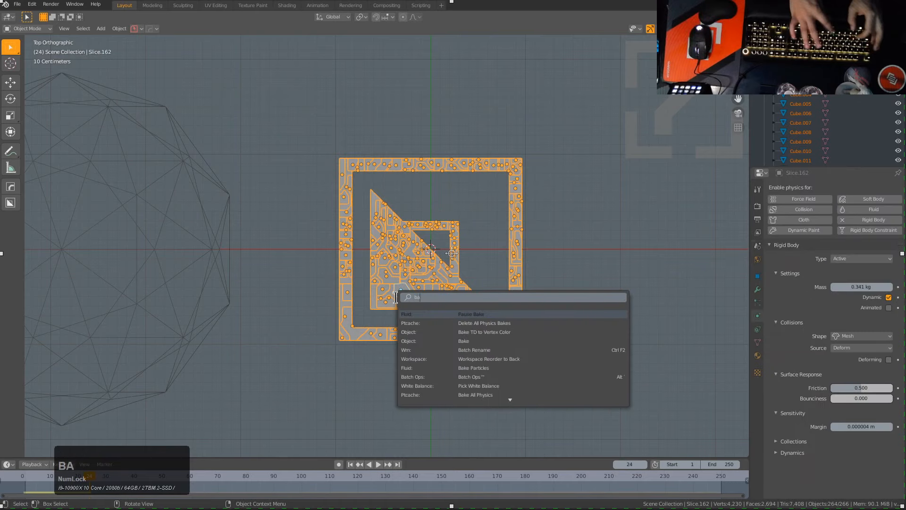
text(ke to)
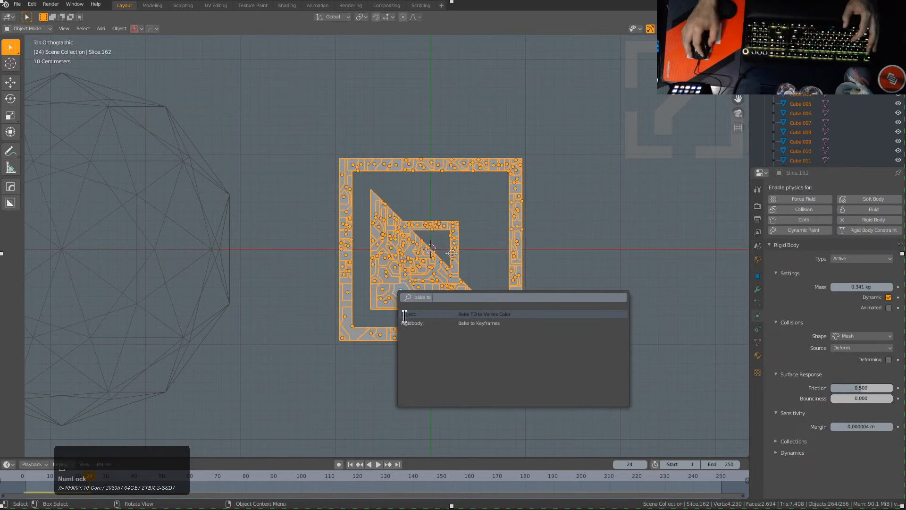
click(421, 321)
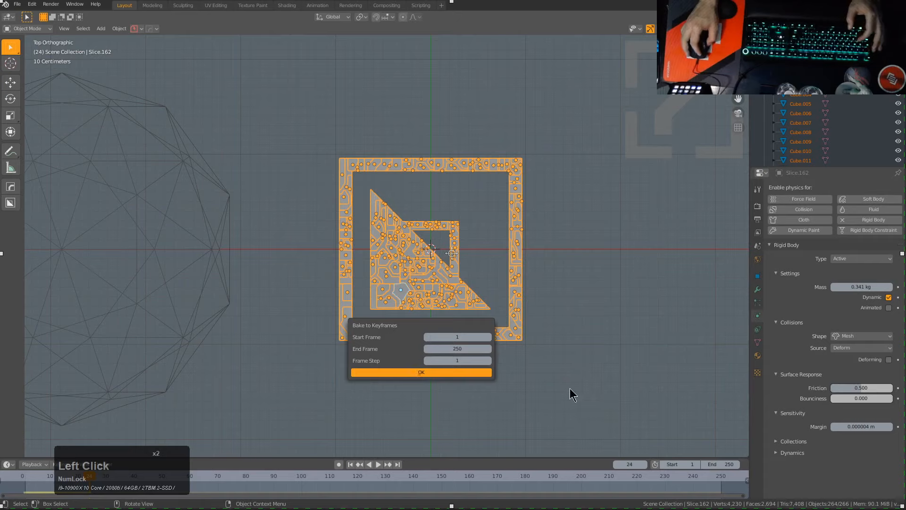
click(543, 504)
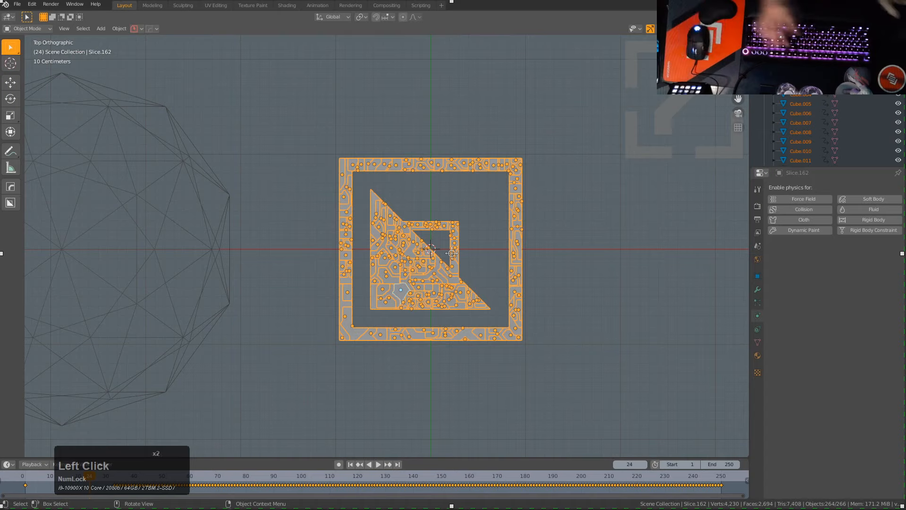
text(watch the extend)
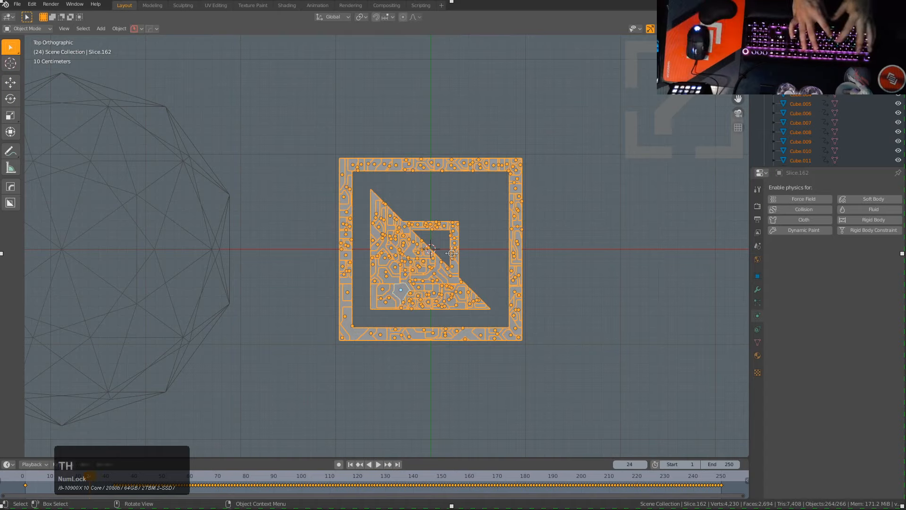
text( cuts in)
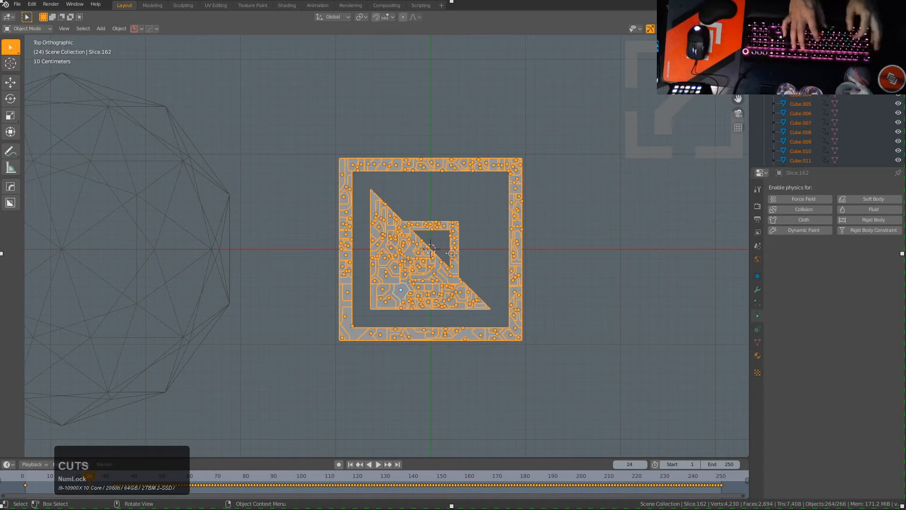
text(comment)
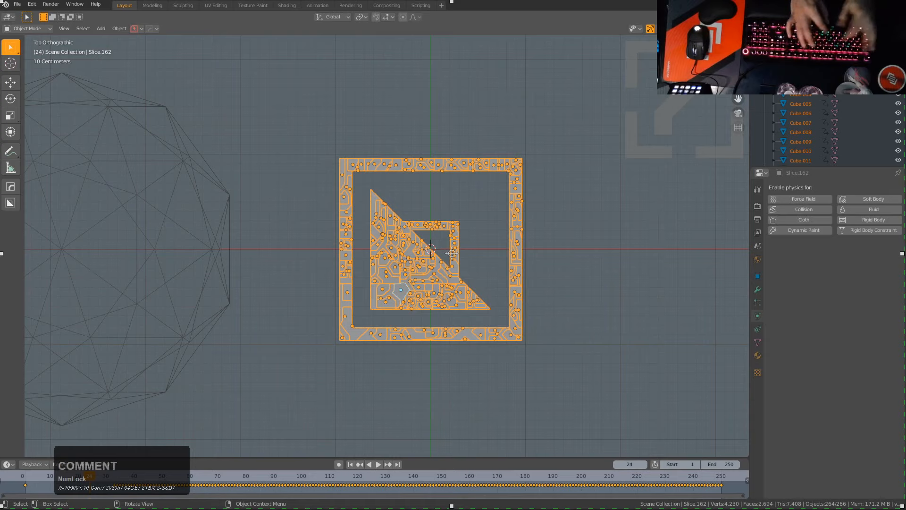
key(Return)
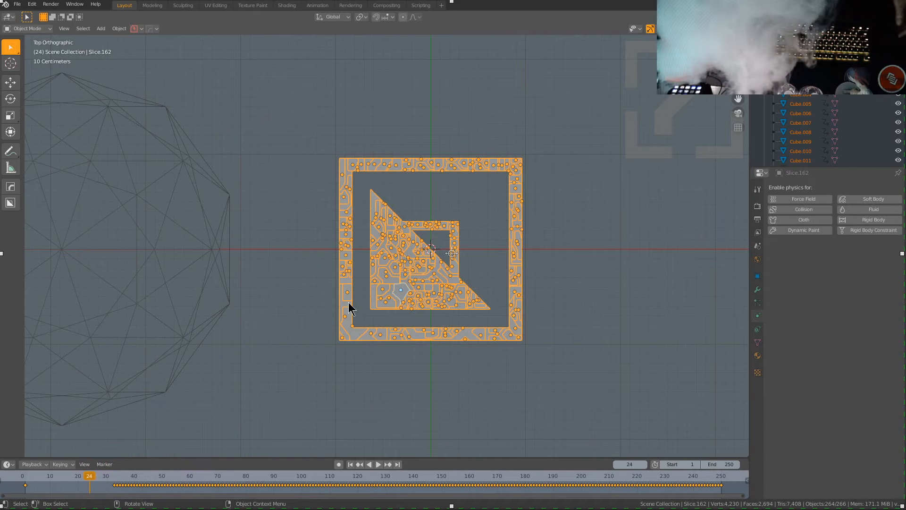
- Return the animation to frame 1 and delete the icosphere, keeping the baked logo pieces
click(375, 271)
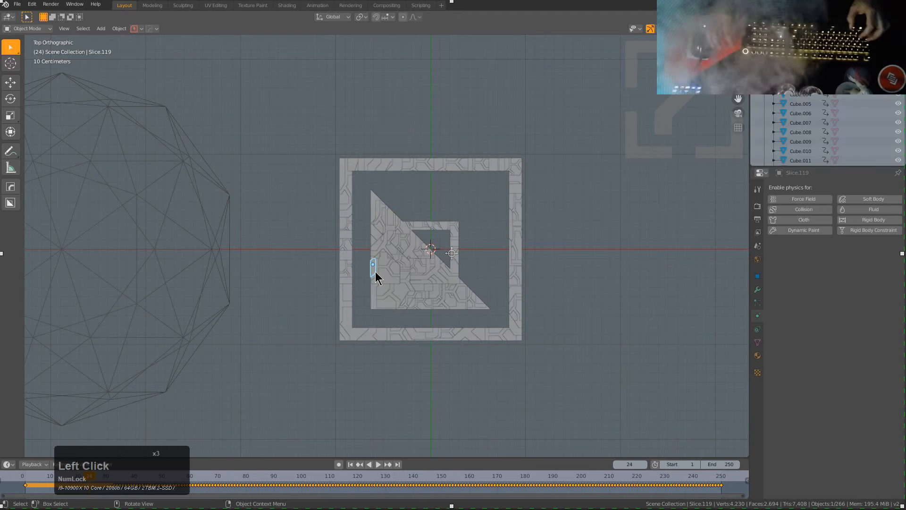
key(shift+Left)
key(space)
key(Escape)
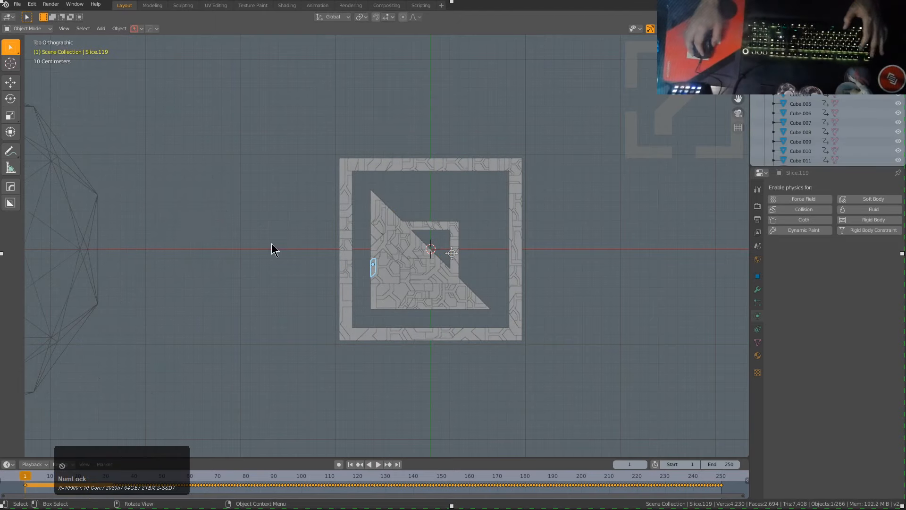
click(72, 206)
key(x)
click(73, 206)
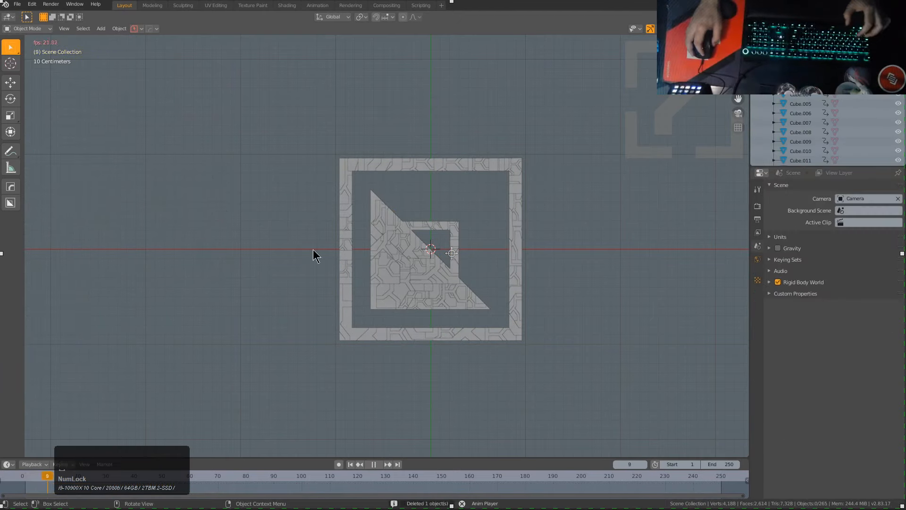
key(Escape)
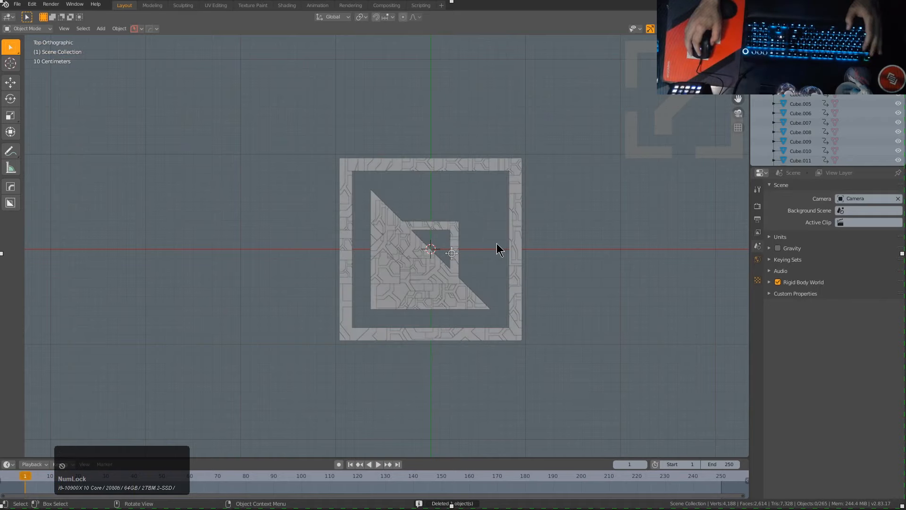
- Inspect the baked logo from an angled view, scrub to frame 25, and return to top orthographic view
scroll(431, 243, up, 3)
middle_drag(431, 243, 344, 229)
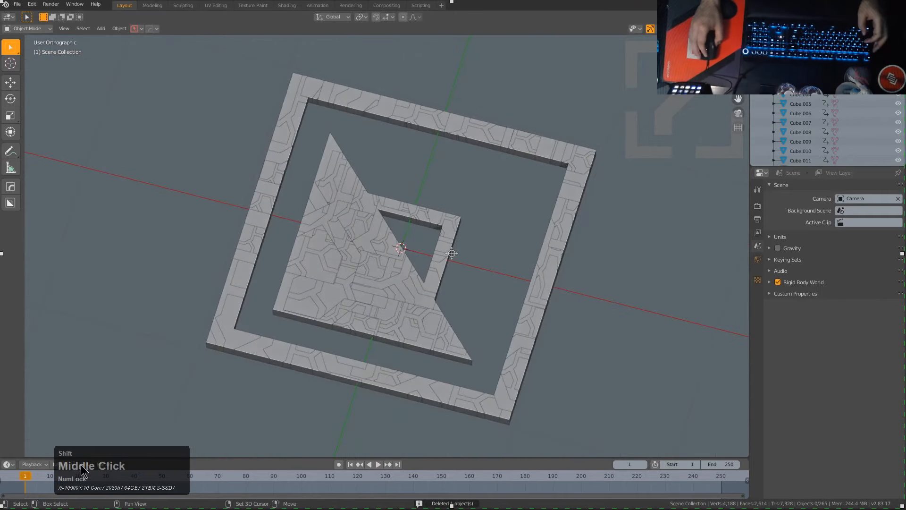
mouse_move(92, 480)
shift+right_down()
mouse_move(140, 491)
mouse_move(92, 484)
shift+right_up()
key(KP_7)
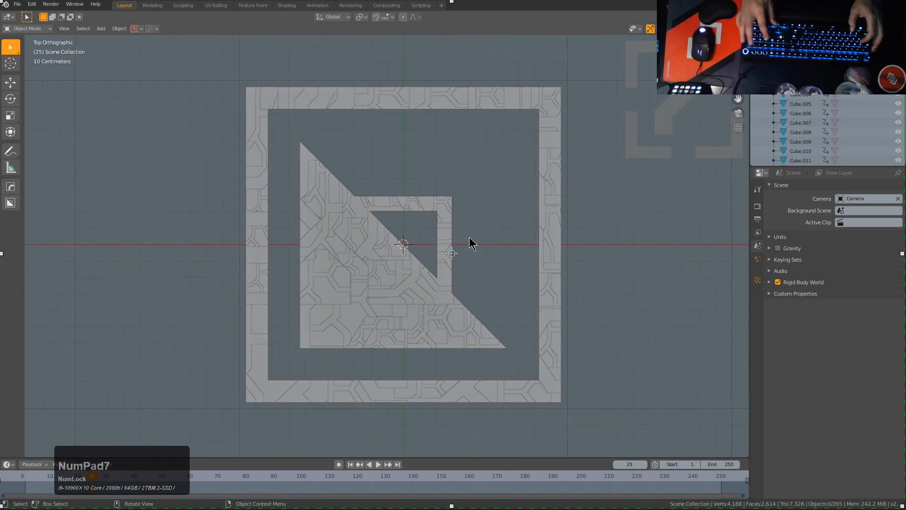
- Select all the logo pieces and shift their baked keyframes 23 frames earlier
key(a)
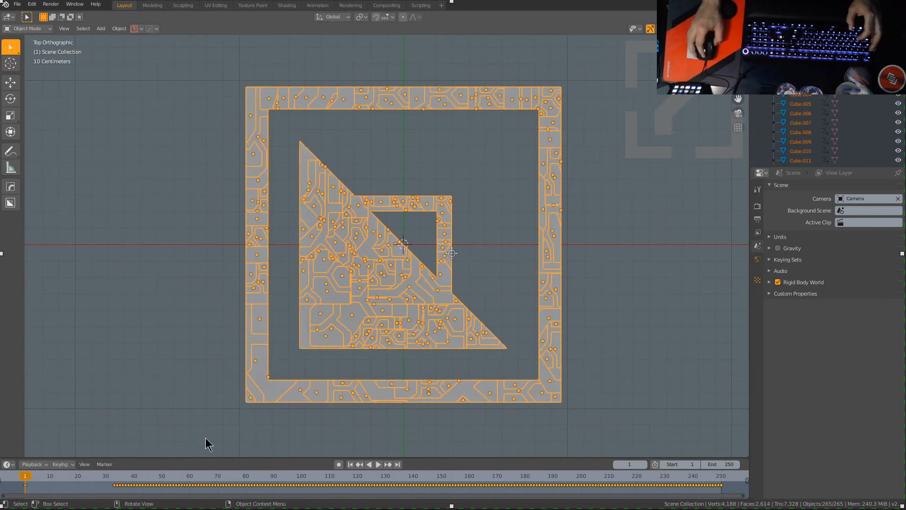
key(g)
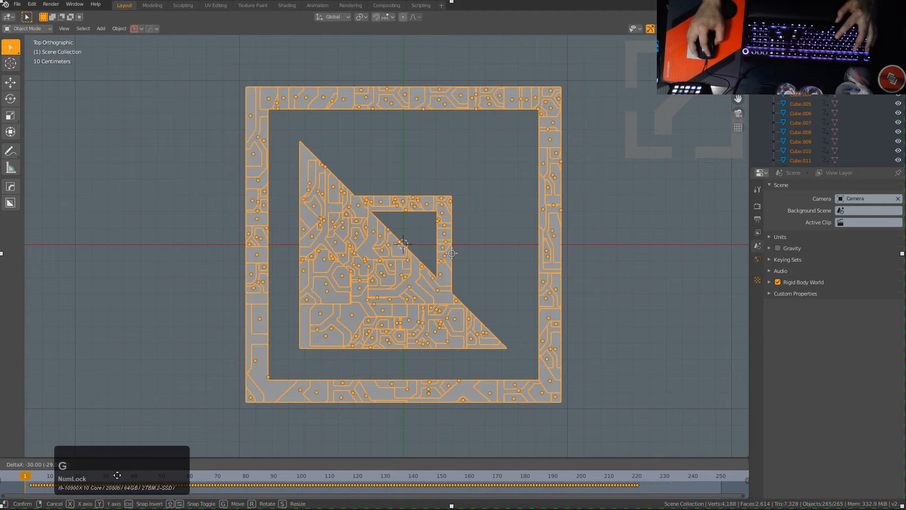
click(138, 479)
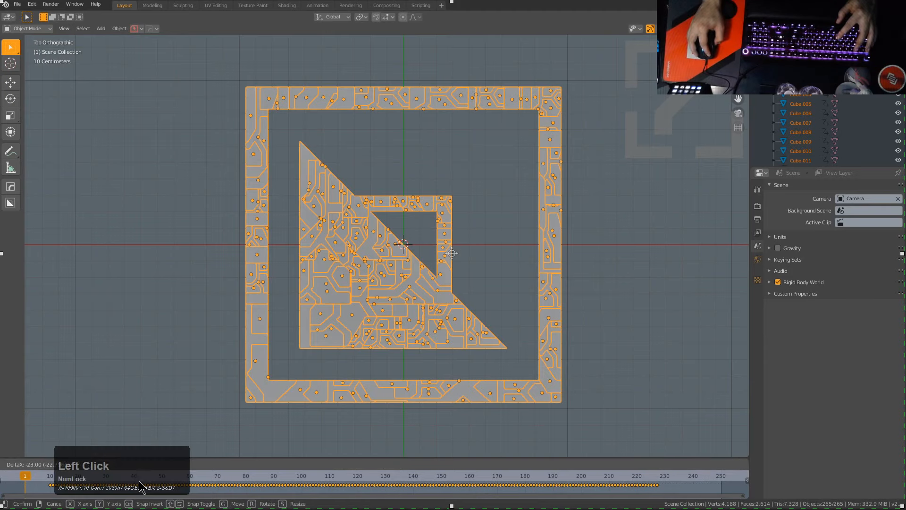
key(Escape)
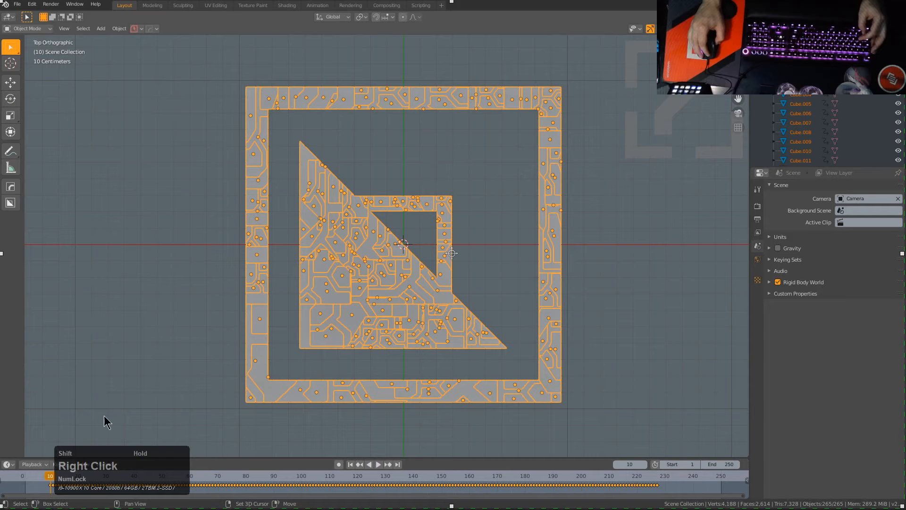
- Apply Commotion's Offset Animation to all the selected logo pieces, sorted by Cursor
key(n)
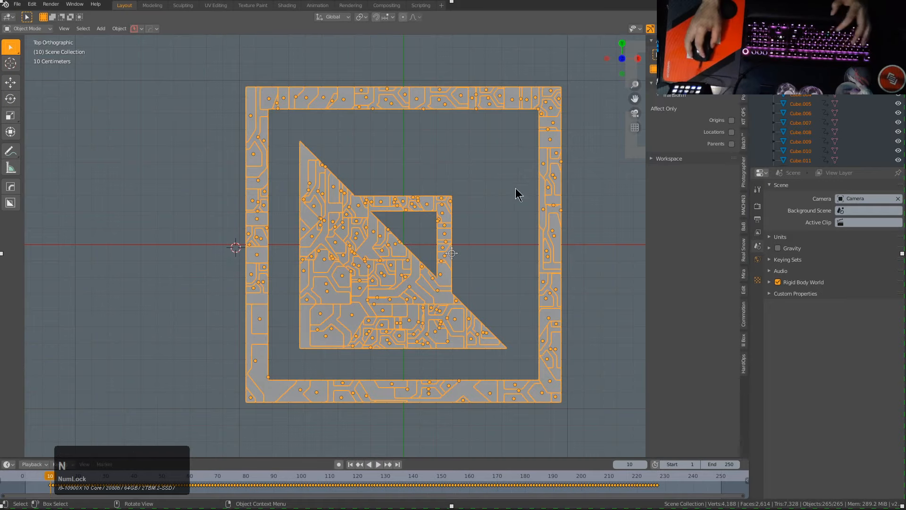
click(743, 321)
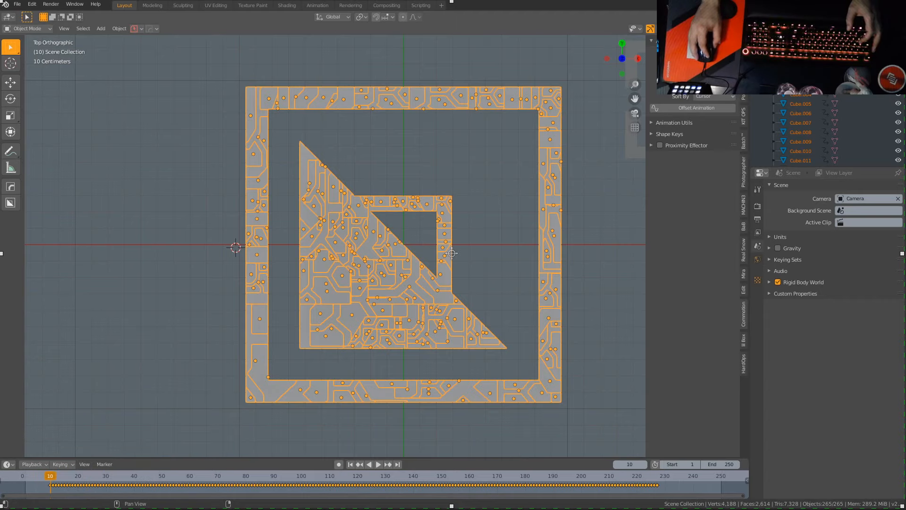
double_click(452, 253)
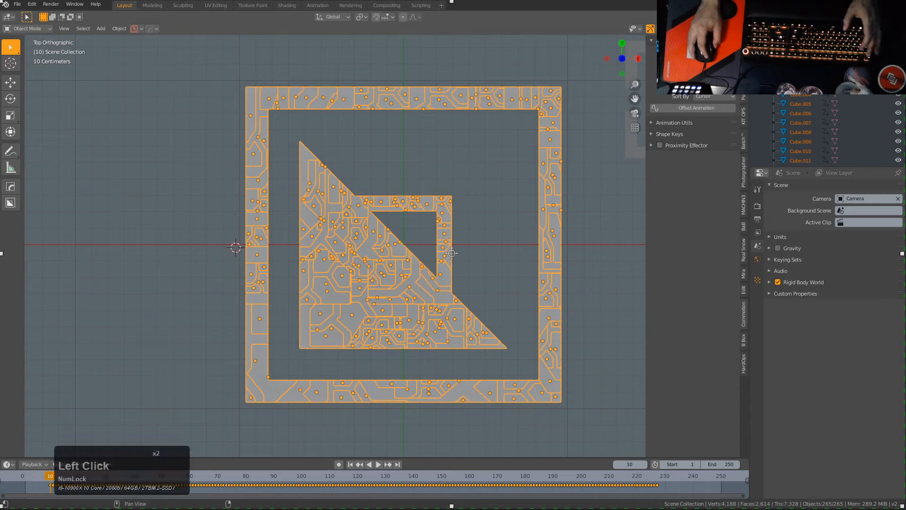
key(KP_Enter)
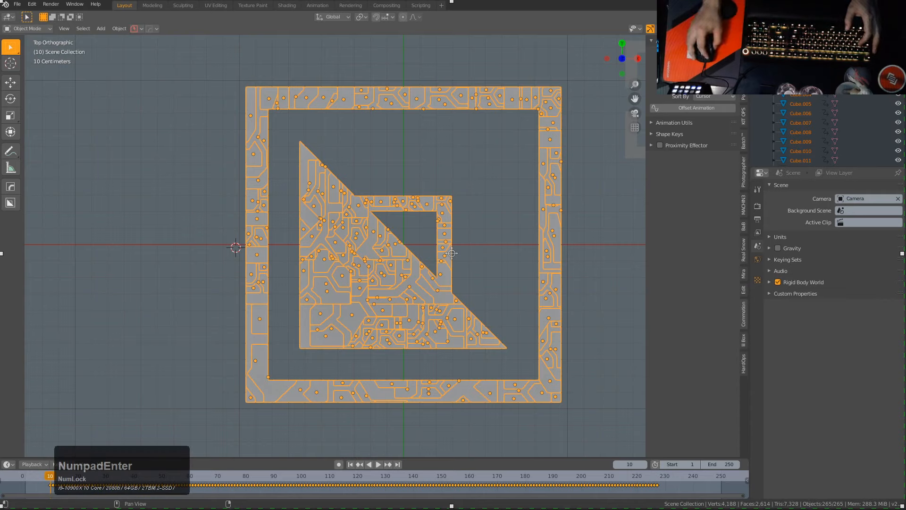
click(452, 253)
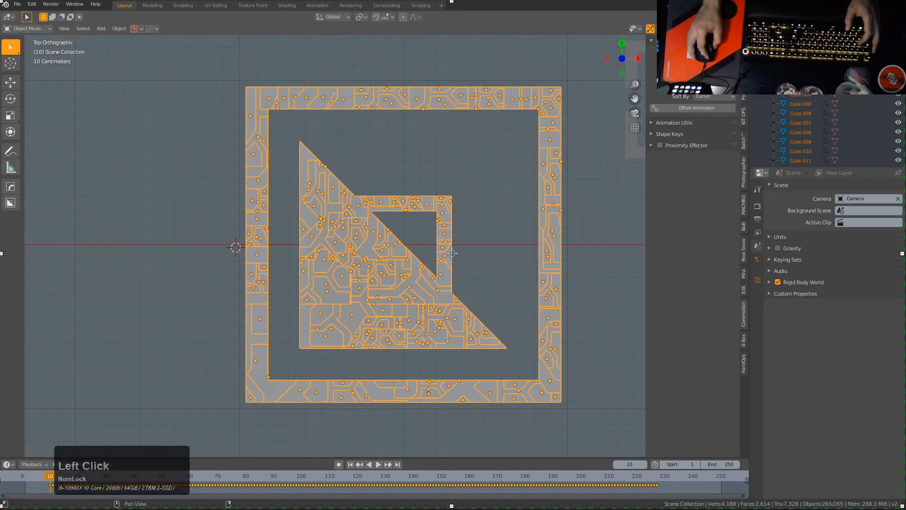
click(699, 110)
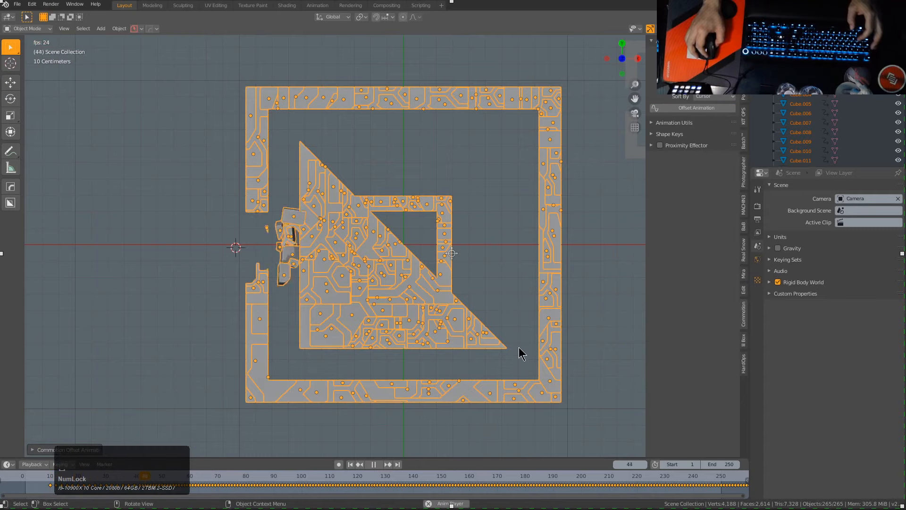
- Play the offset shattering animation with all pieces deselected, viewing it from an angle and from the top
scroll(514, 352, down, 2)
middle_drag(511, 352, 516, 286)
key(a)
key(shift+Left)
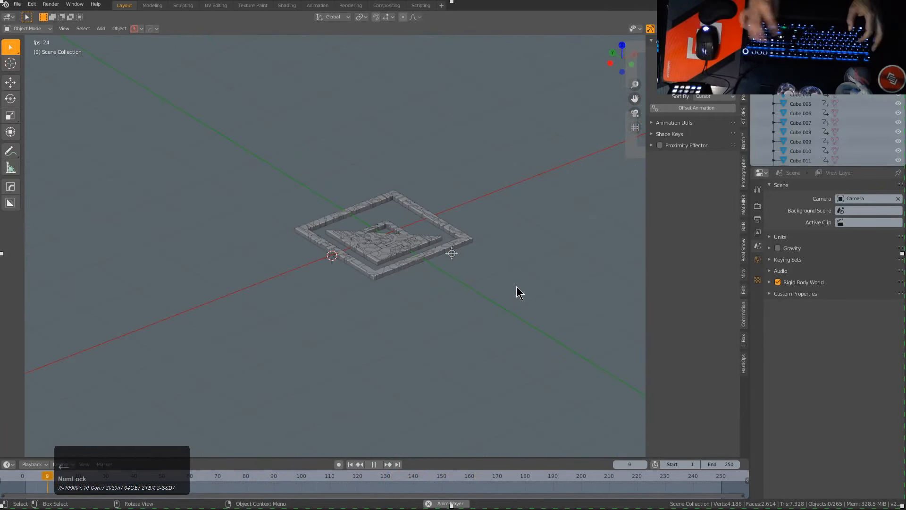
key(KP_7)
key(KP_5)
shift+middle_drag(524, 269, 461, 263)
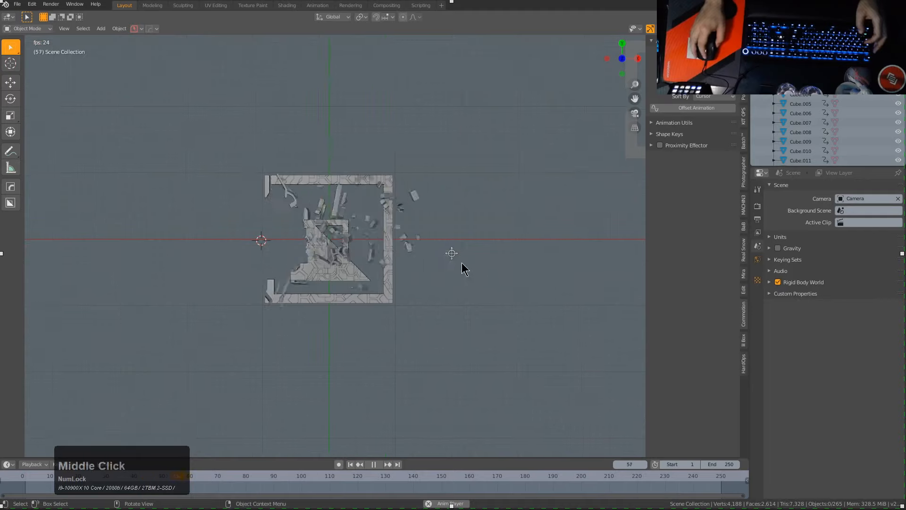
scroll(461, 263, up, 2)
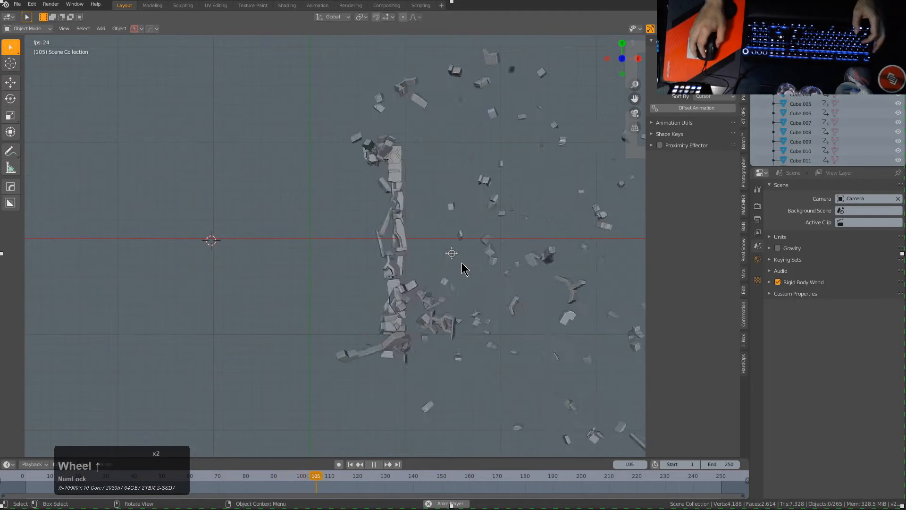
- Replay the shattering animation from the start in a tilted perspective view of the logo
key(shift+Left)
key(space)
key(space)
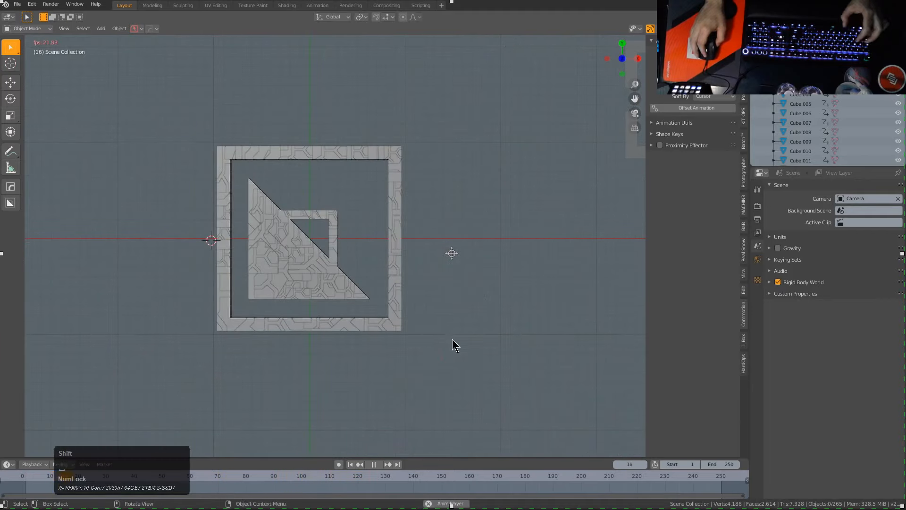
middle_drag(453, 344, 508, 310)
scroll(467, 347, down, 3)
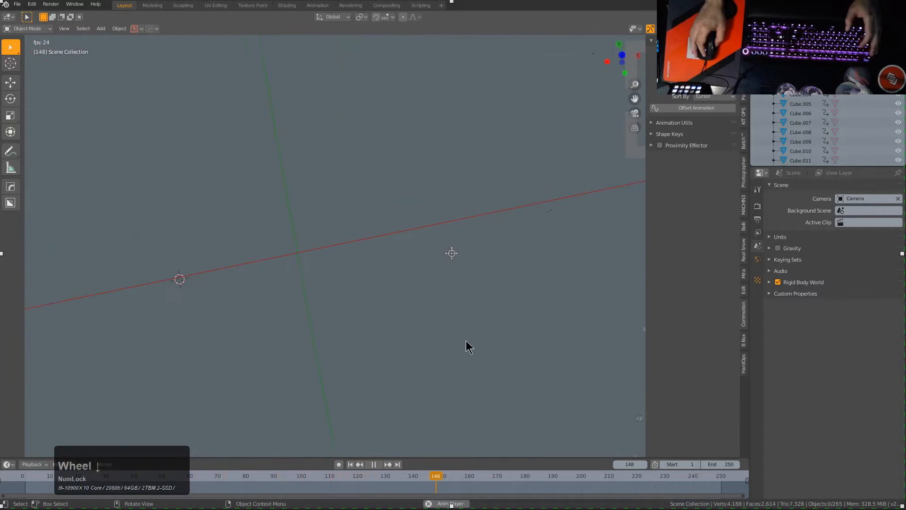
click(373, 464)
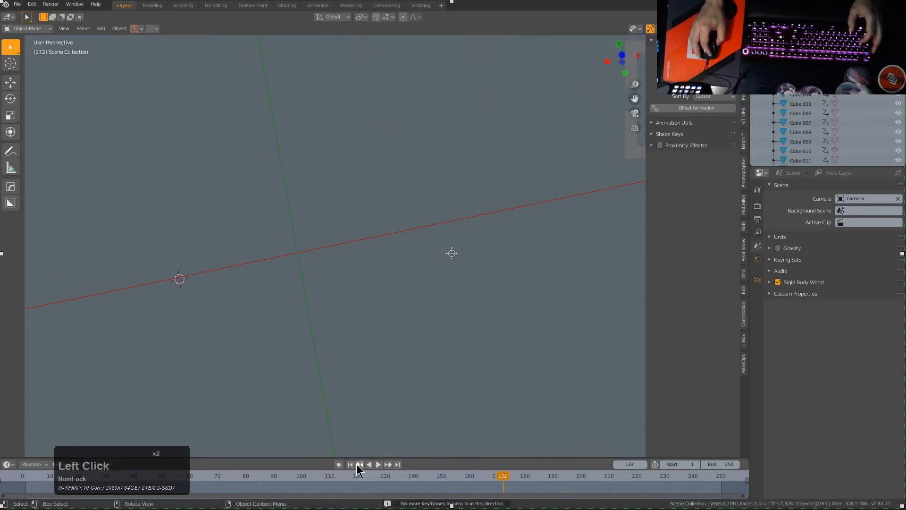
click(366, 463)
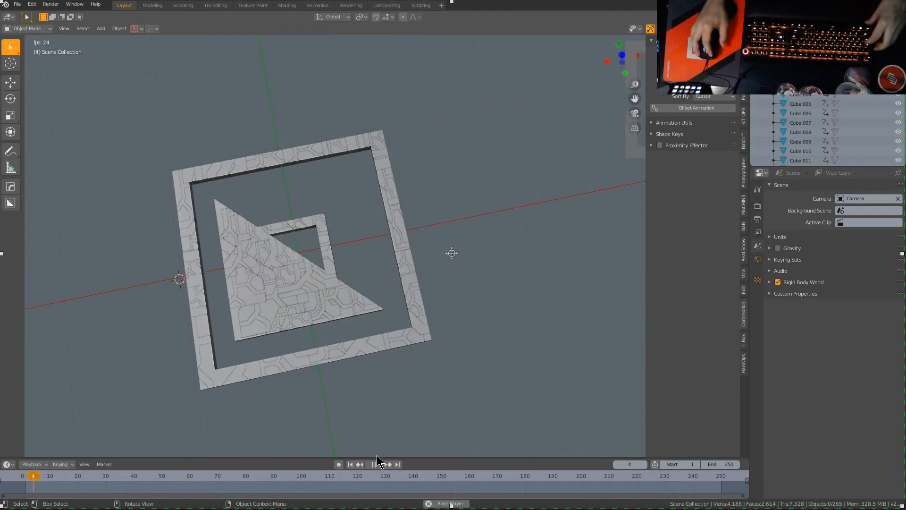
- Start a screen recording of the viewport region around the logo while the animation plays
key(super)
key(ctrl+super+F2)
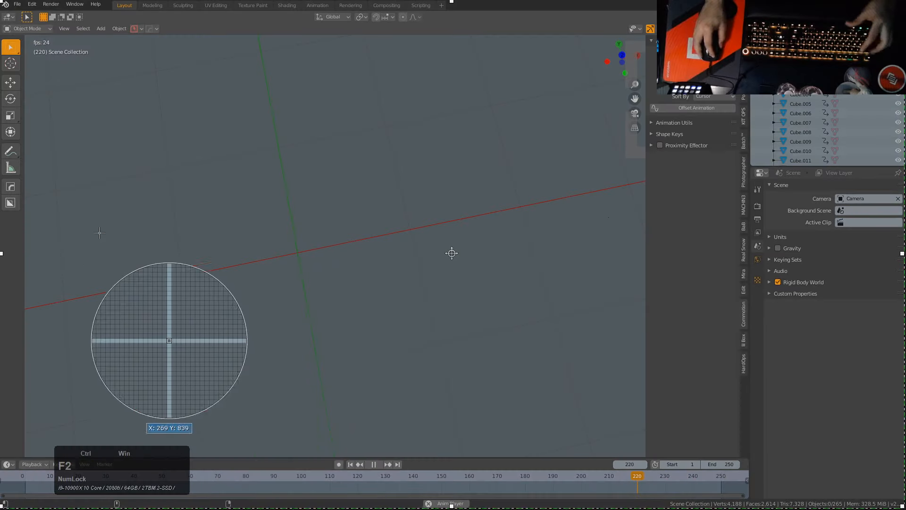
drag(129, 91, 606, 411)
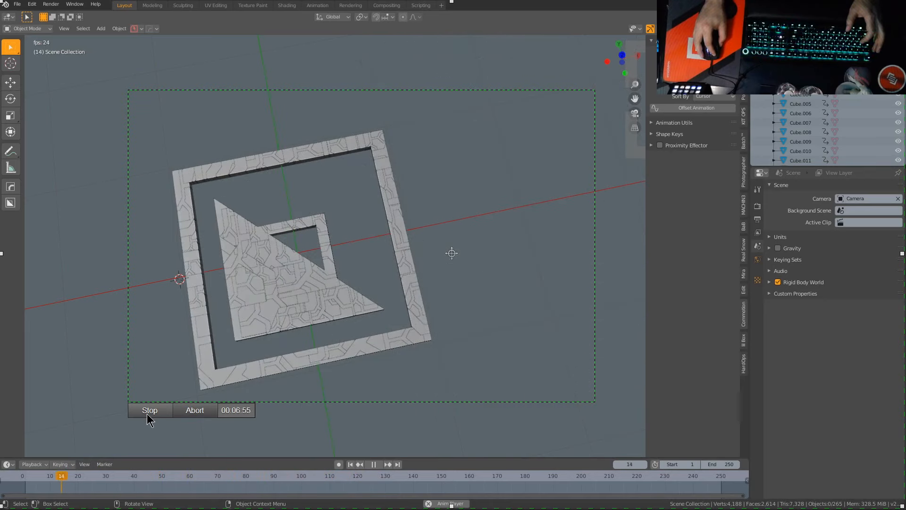
- Save the scene with PowerSave under the base name "logo"
click(135, 28)
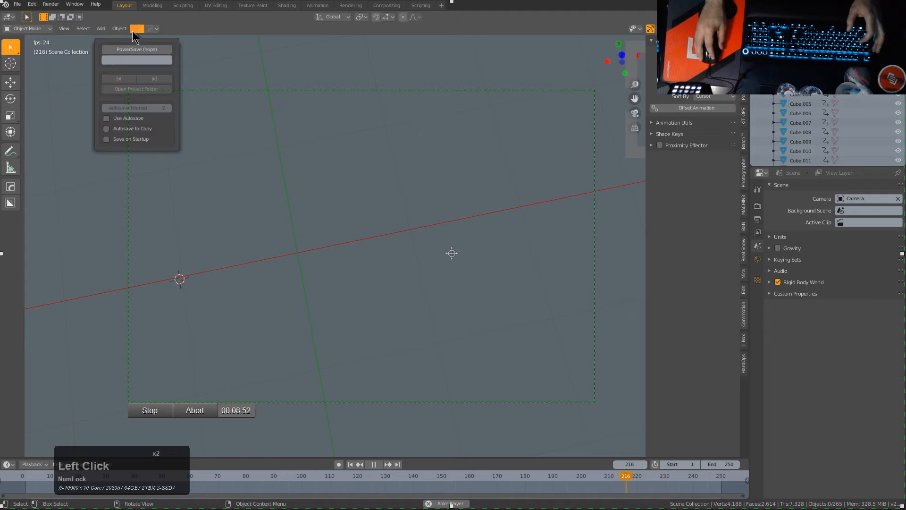
click(118, 59)
text(logo)
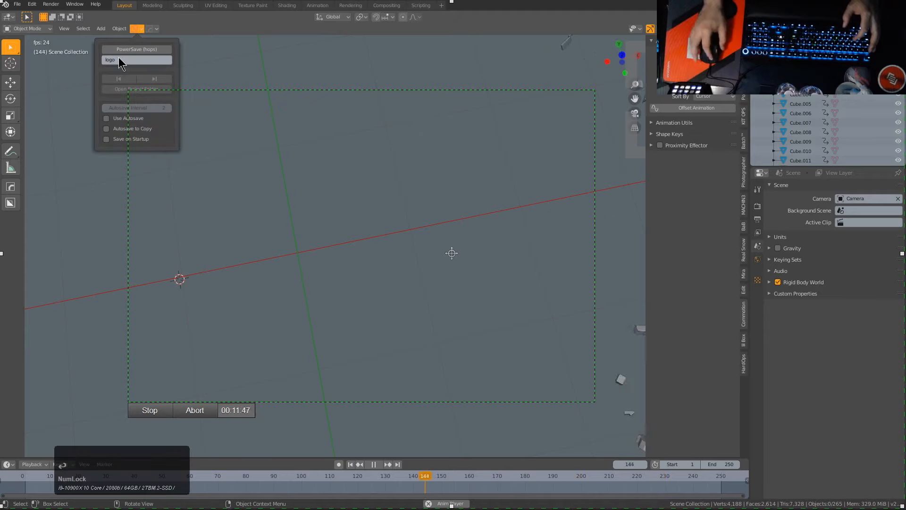
key(Return)
click(158, 50)
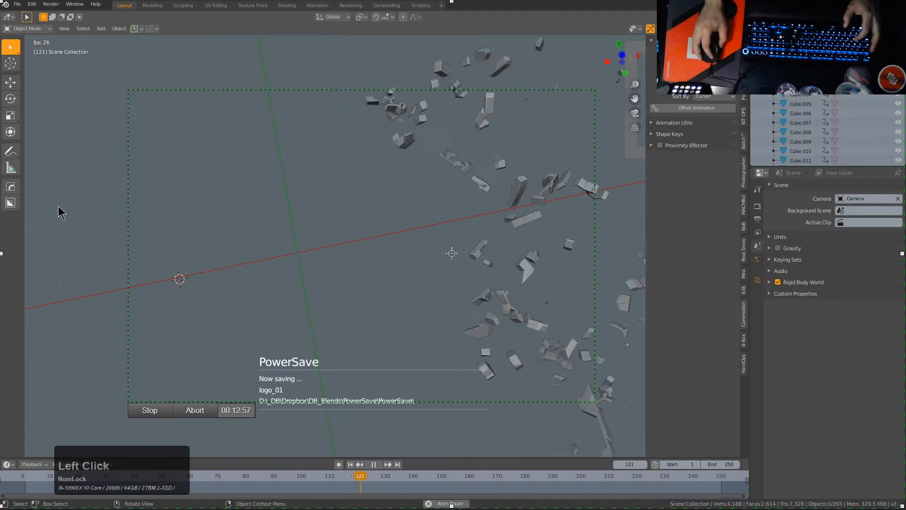
- Stop the screen recording, look through the captures folder, and move its window out of the way
click(151, 412)
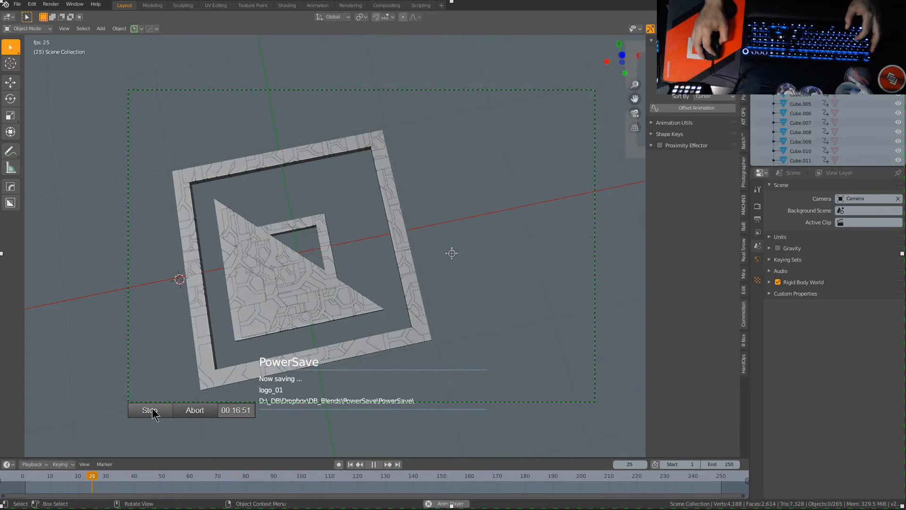
click(154, 414)
key(F3)
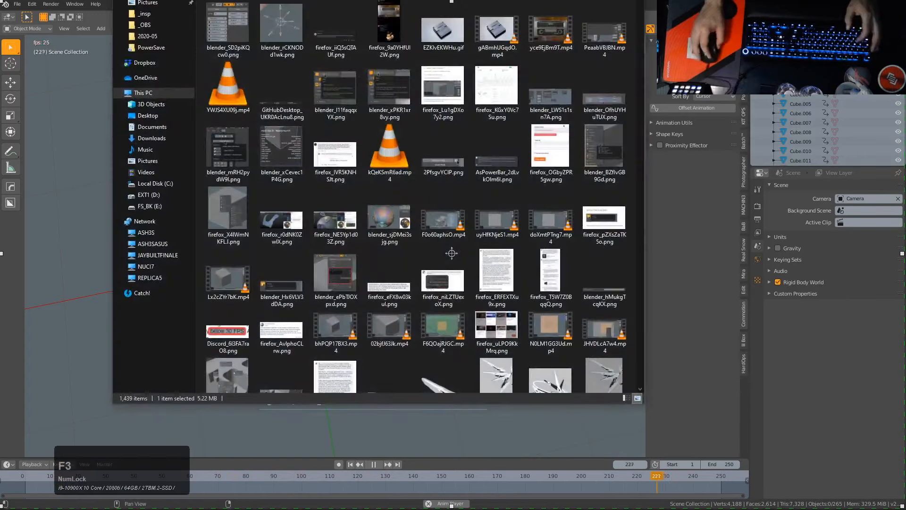
click(452, 253)
scroll(452, 253, up, 2)
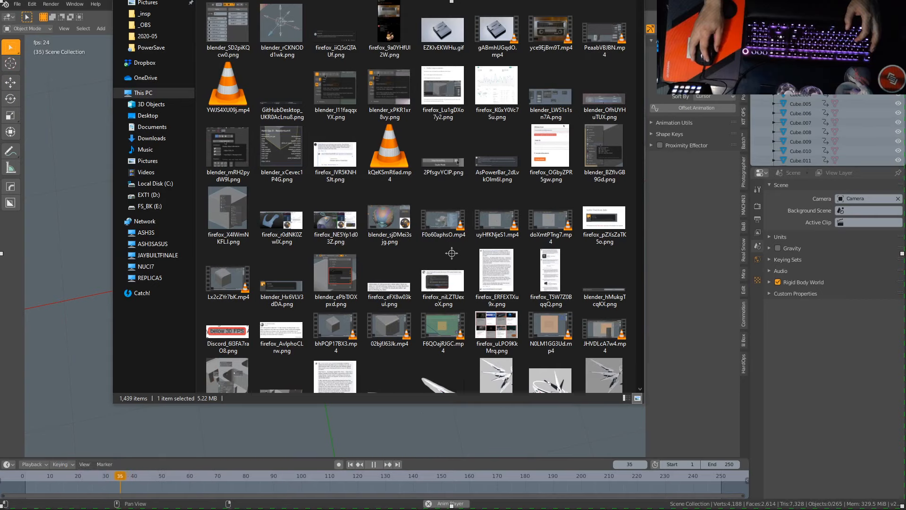
click(451, 253)
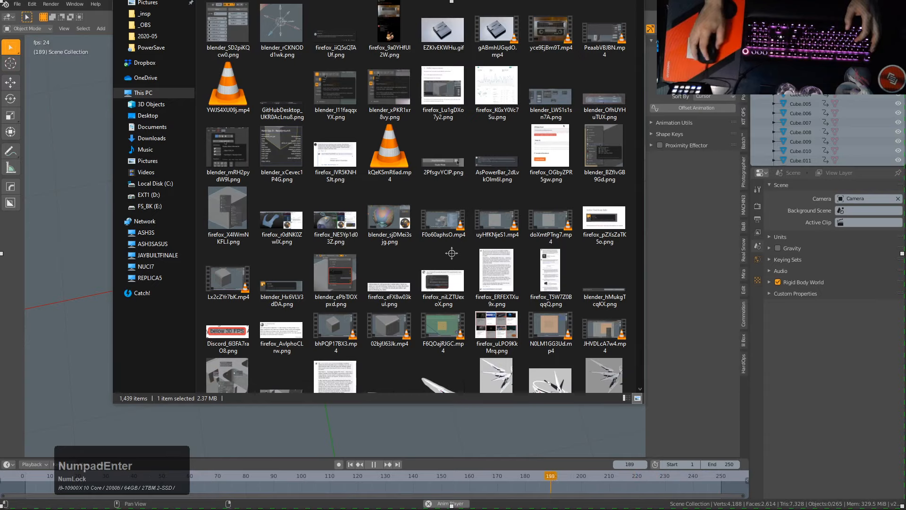
drag(378, 1, 905, 2)
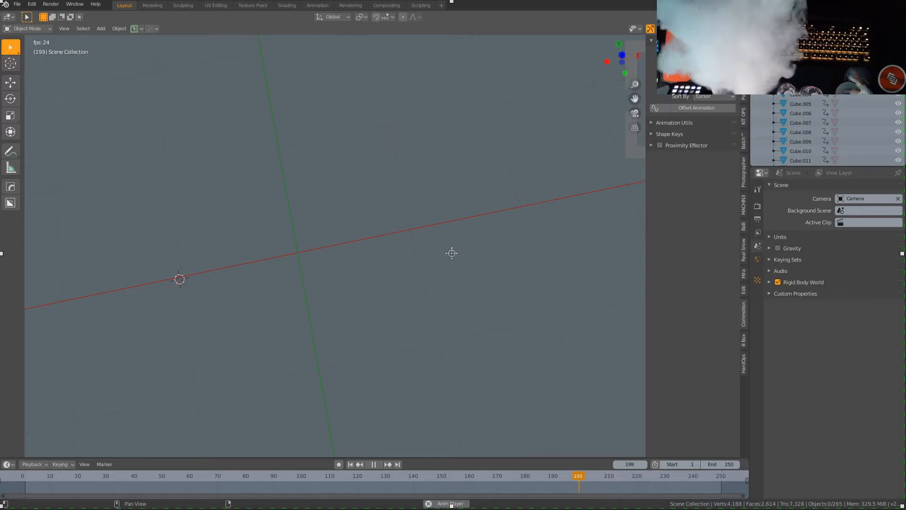
double_click(452, 253)
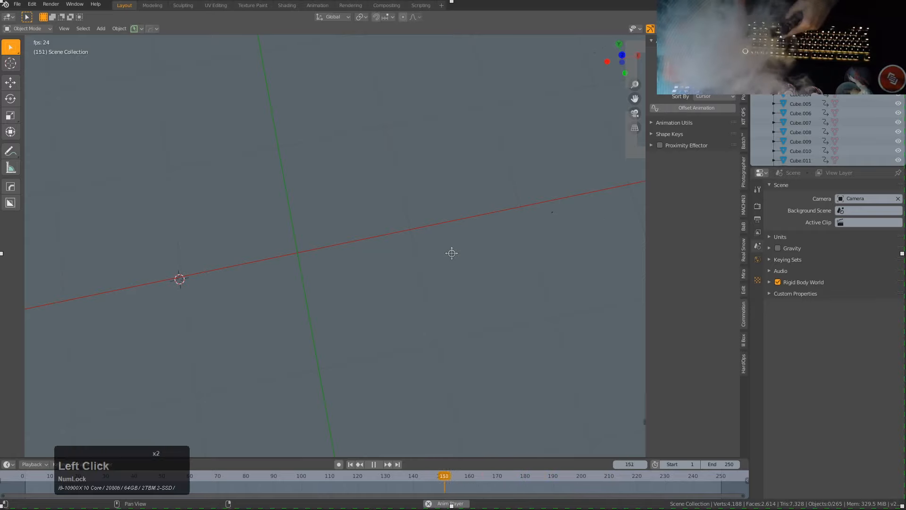
key(Delete)
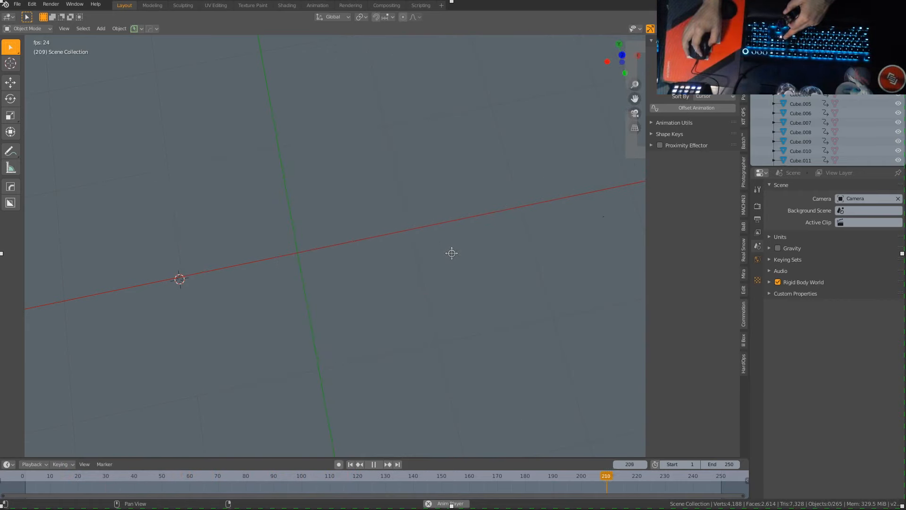
click(452, 253)
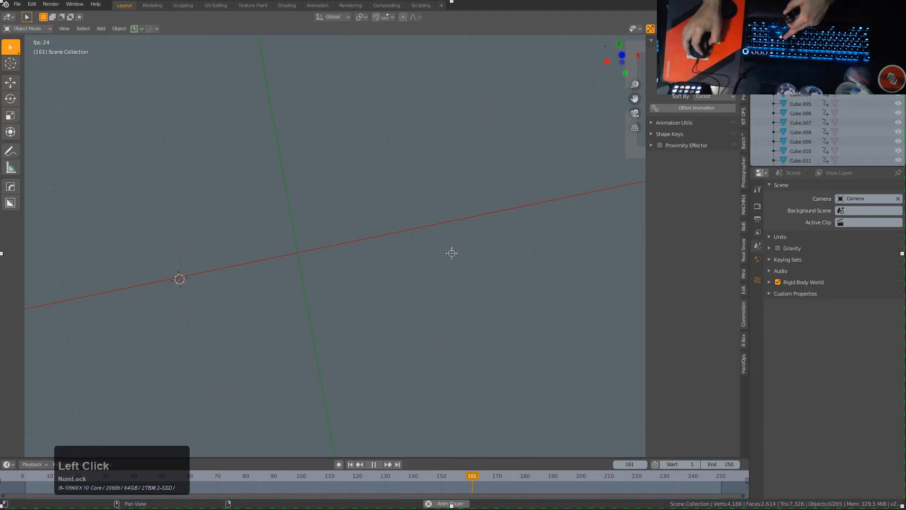
click(451, 253)
key(Delete)
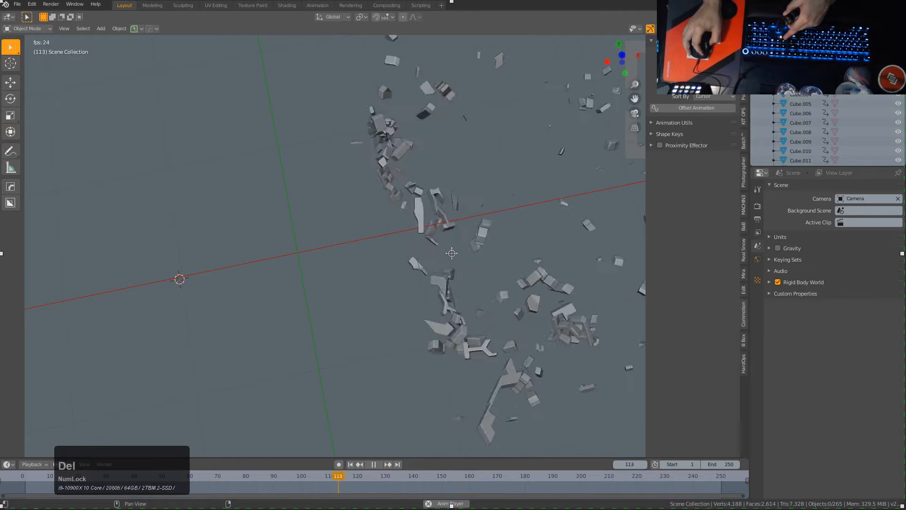
click(452, 253)
key(Delete)
click(452, 253)
key(Delete)
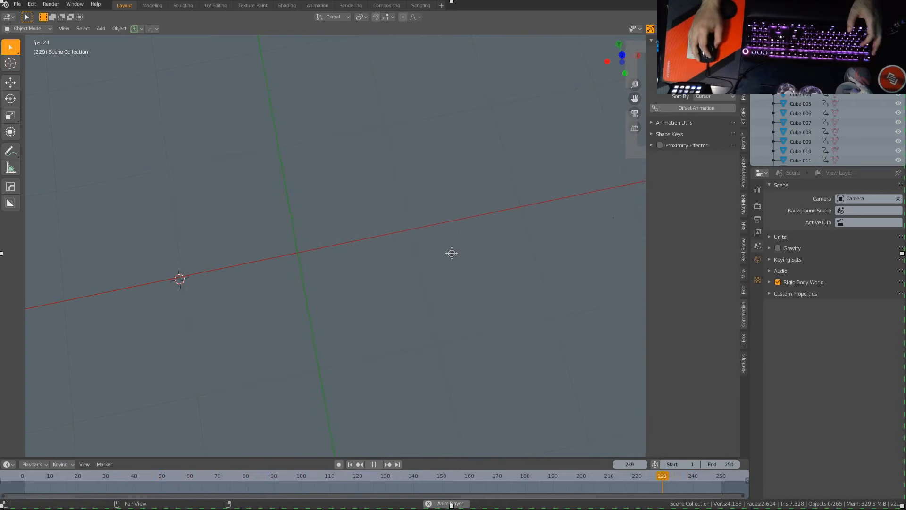
click(452, 253)
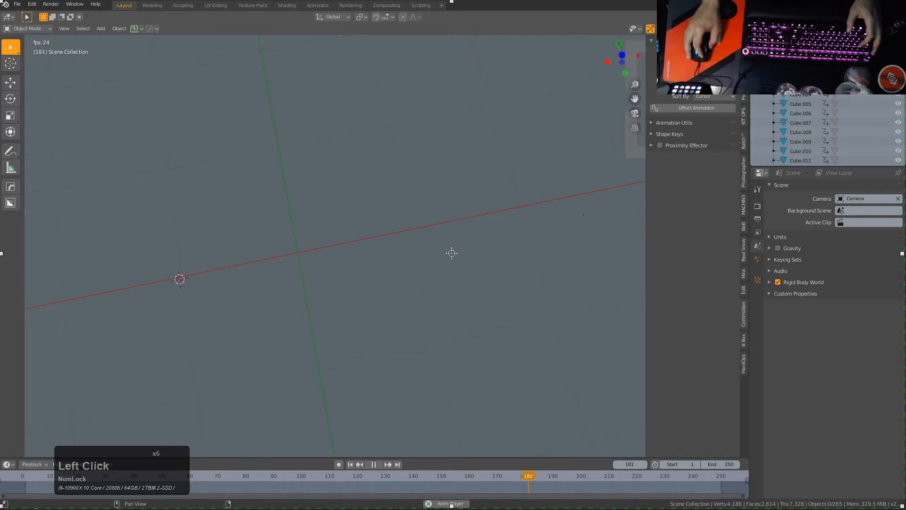
click(657, 112)
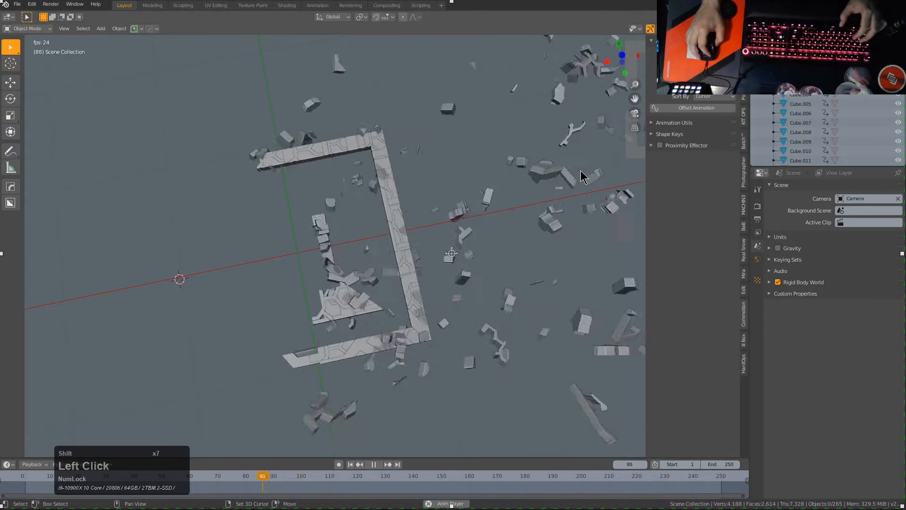
- Stop playback and save the logo scene, then start a new file
key(shift+space)
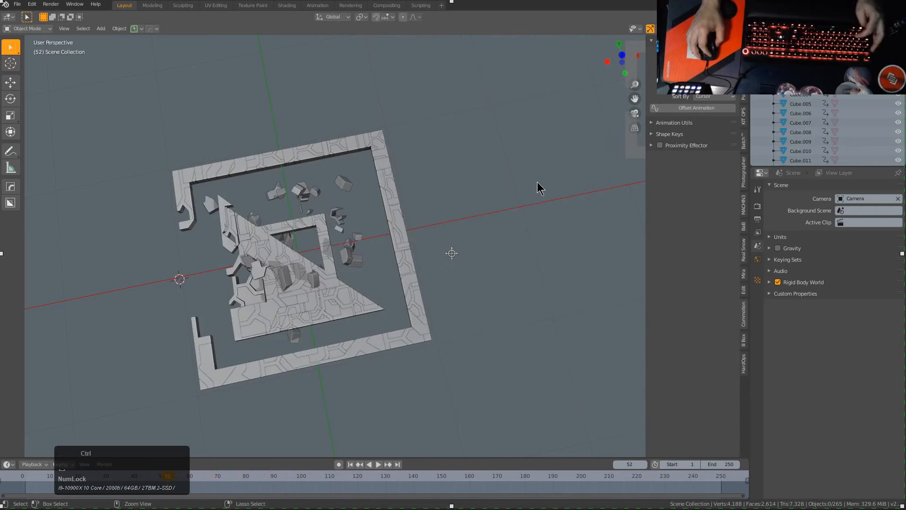
key(ctrl+s)
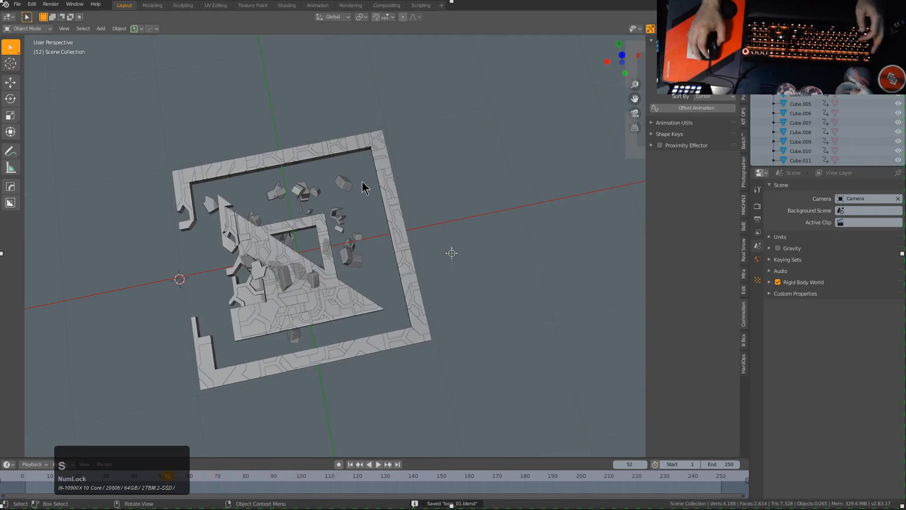
key(ctrl+n)
key(Return)
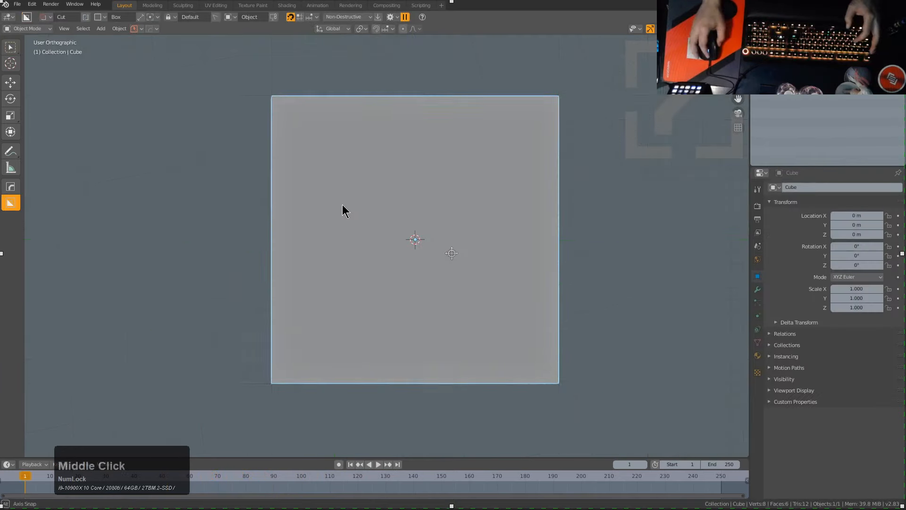
- View the new scene's default cube from the top orthographic view
scroll(388, 255, down, 1)
middle_drag(344, 209, 447, 320)
key(KP_7)
scroll(408, 326, down, 2)
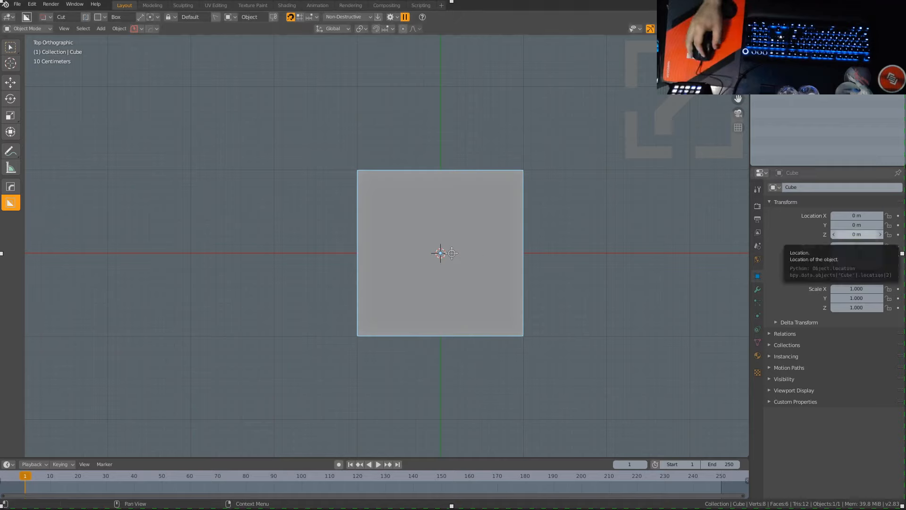
click(856, 235)
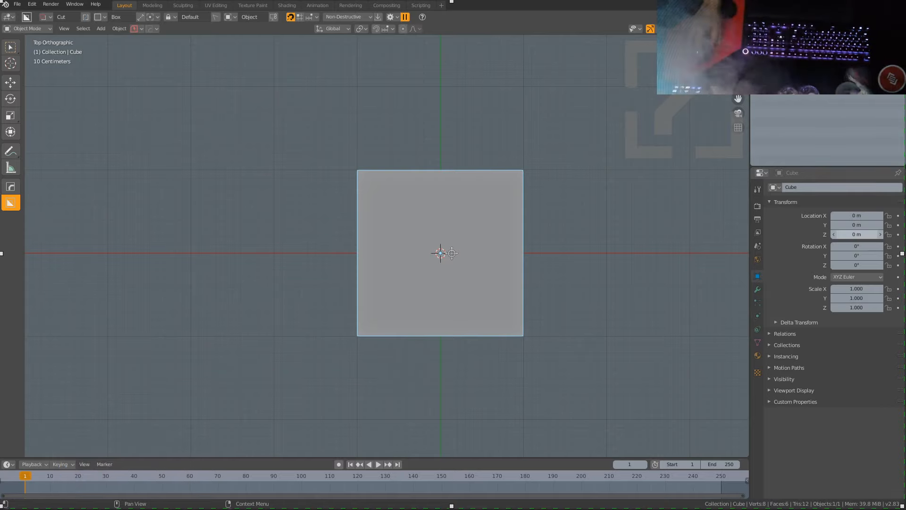
- View the default cube from an angled perspective above one corner, showing its top and two side faces
click(857, 234)
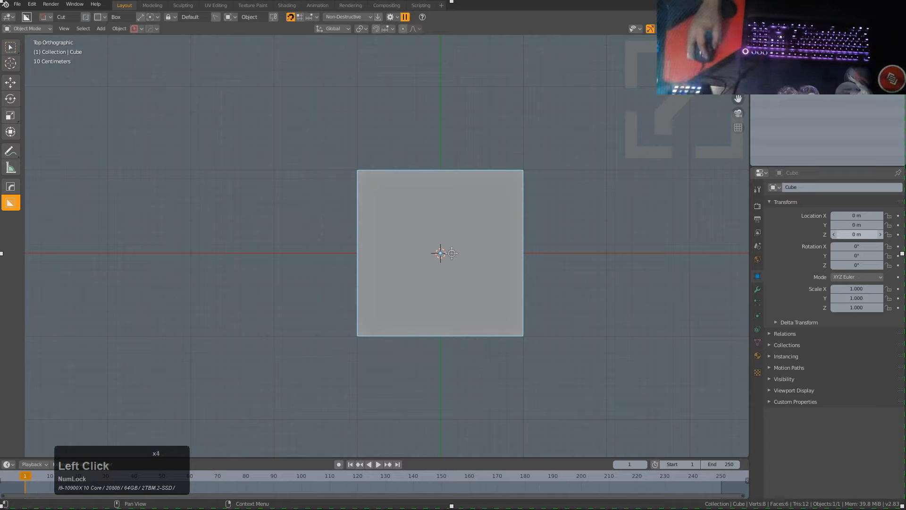
click(857, 235)
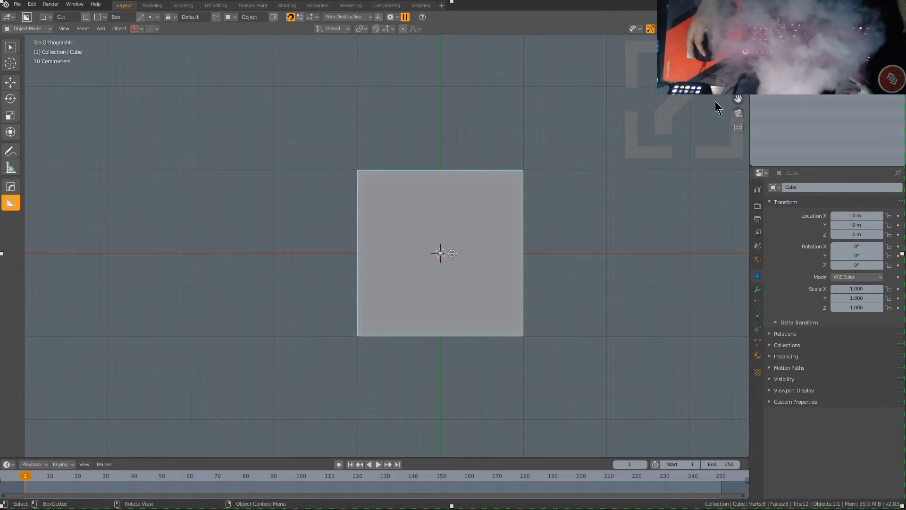
middle_drag(483, 231, 551, 261)
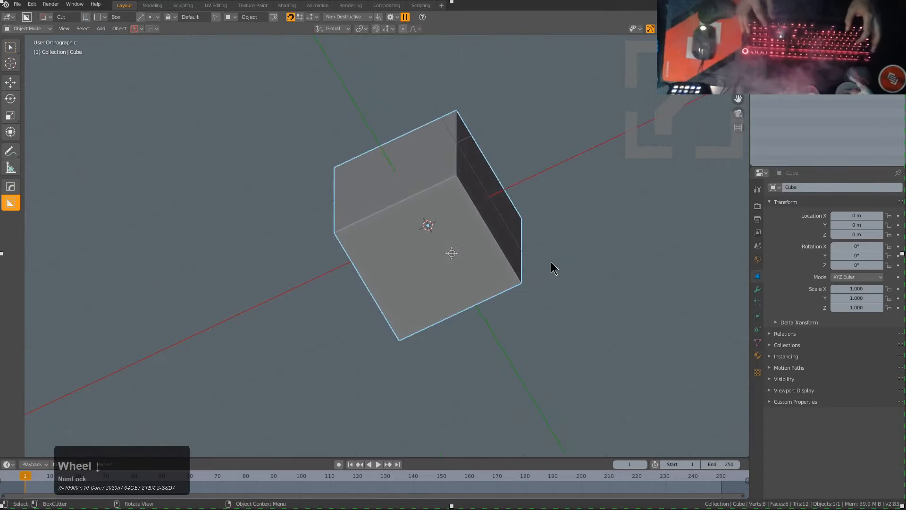
key(KP_1)
scroll(427, 282, down, 2)
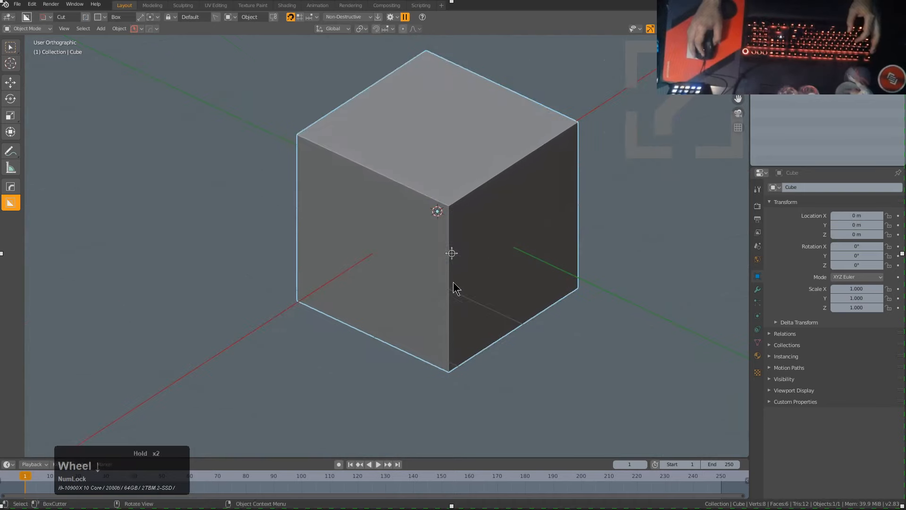
middle_drag(430, 284, 454, 315)
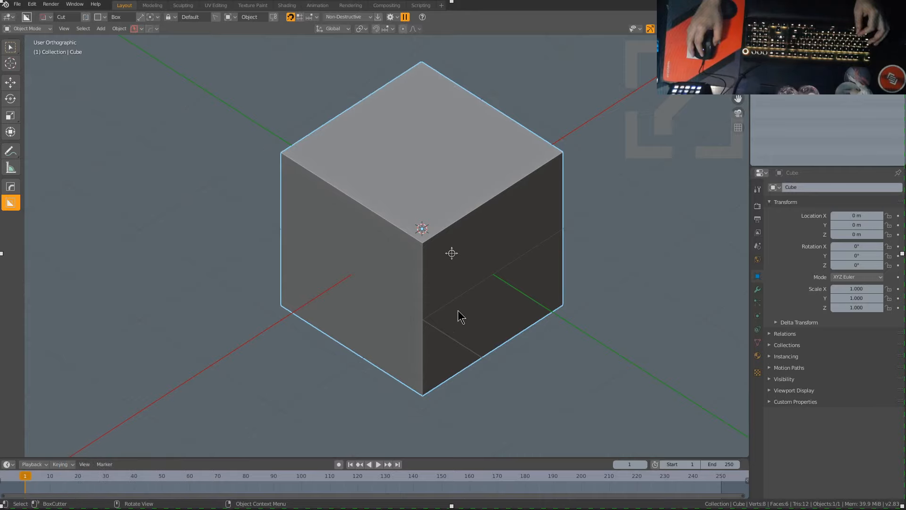
click(395, 18)
click(396, 19)
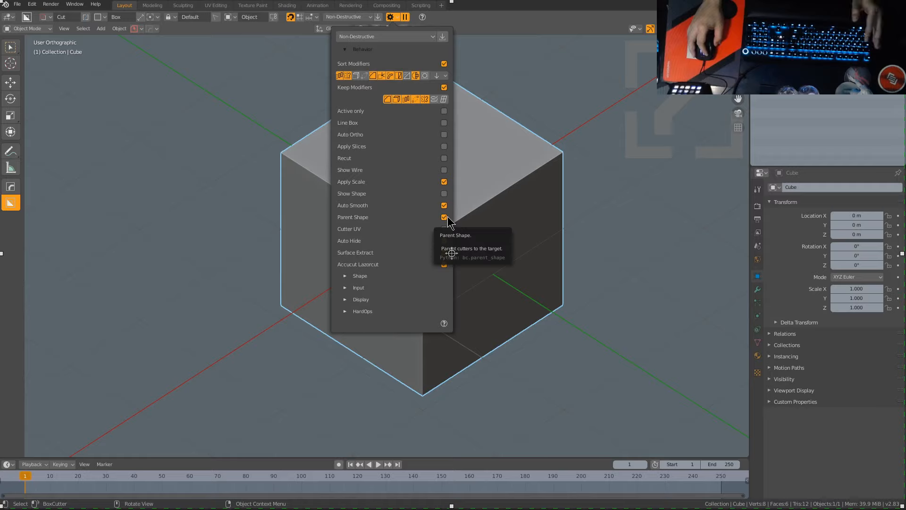
click(110, 18)
click(109, 18)
click(107, 19)
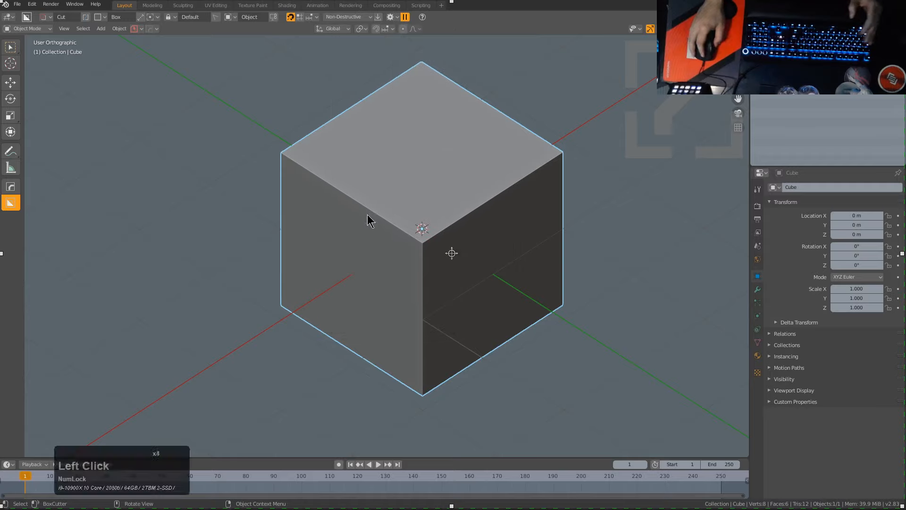
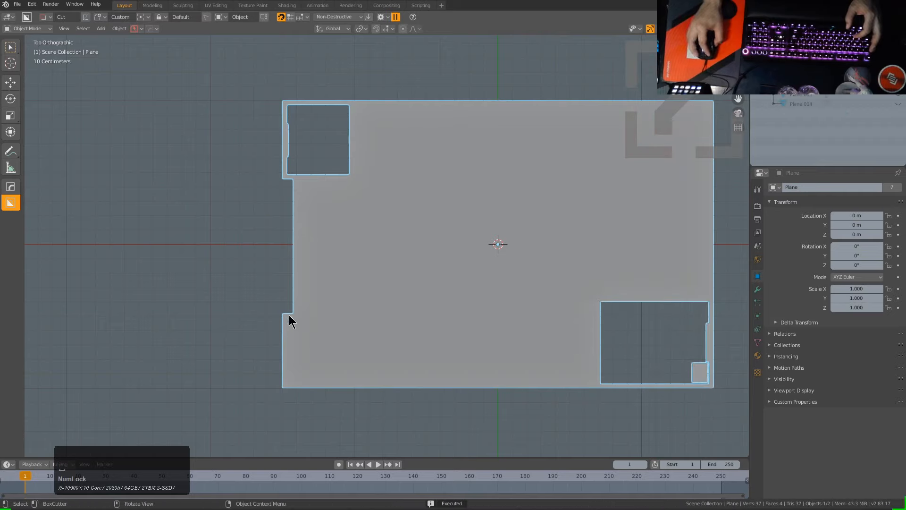
- Cut the custom detail shape into the plane's lower-left and upper-right corners, left edge, middle of the right edge, and the adjoining tall left column
drag(287, 317, 429, 384)
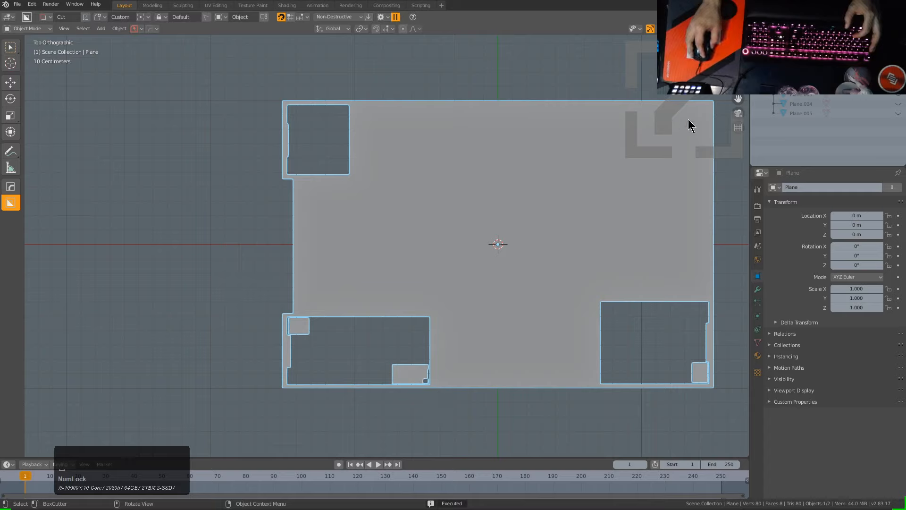
mouse_move(711, 107)
mouse_down()
mouse_move(596, 268)
mouse_move(605, 276)
mouse_move(602, 245)
mouse_up()
drag(297, 180, 349, 308)
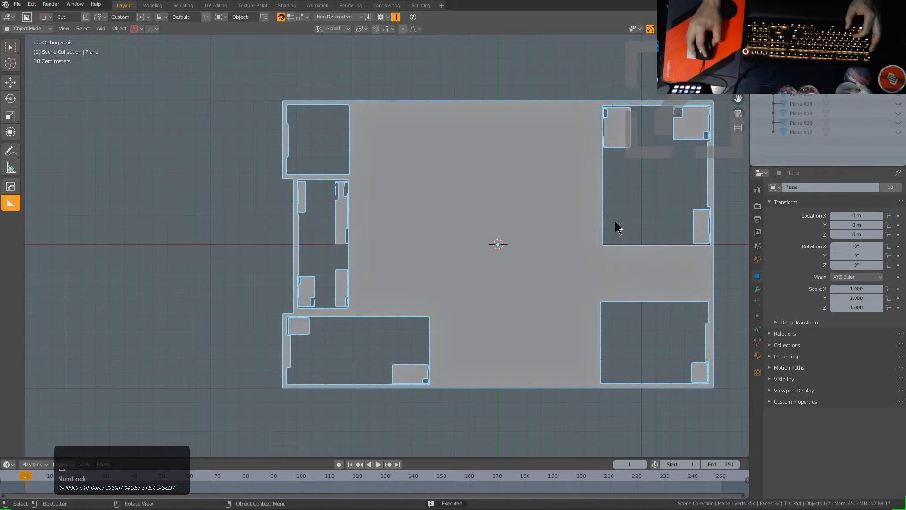
mouse_move(601, 248)
mouse_down()
mouse_move(641, 283)
mouse_move(711, 301)
mouse_up()
mouse_move(355, 108)
mouse_down()
mouse_move(389, 163)
mouse_move(443, 302)
mouse_move(429, 312)
mouse_up()
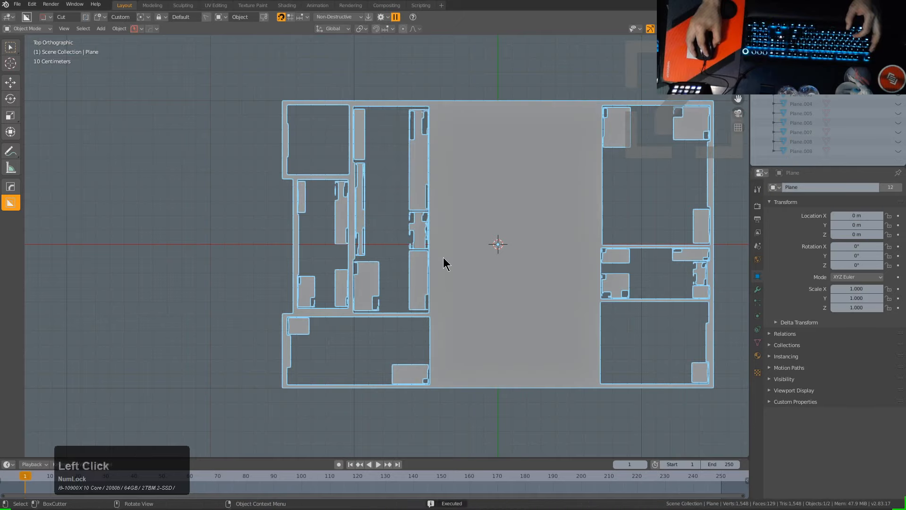
- Fill the plane's lower and upper central areas with two more large custom-shape cuts
drag(435, 239, 595, 384)
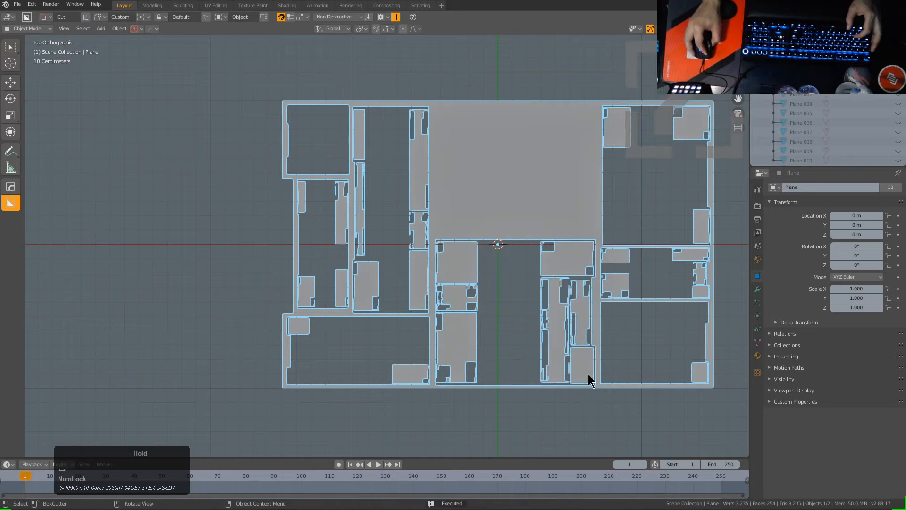
drag(509, 168, 598, 104)
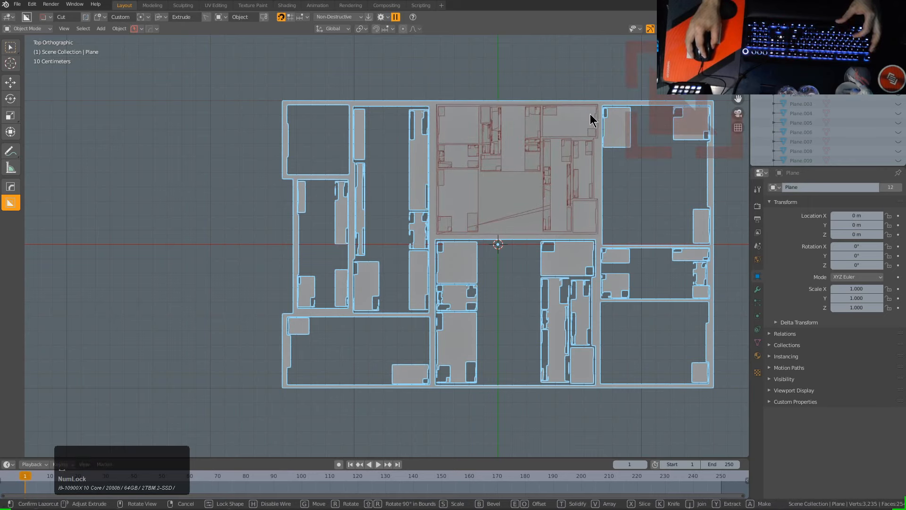
click(521, 131)
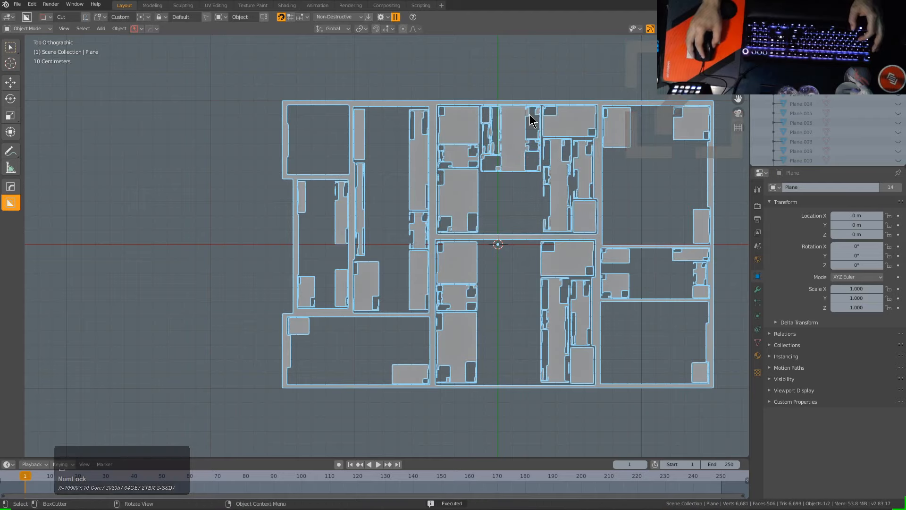
- Examine the cut plane's overall panel layout, both with and without its selection outline
shift+middle_drag(560, 216, 464, 245)
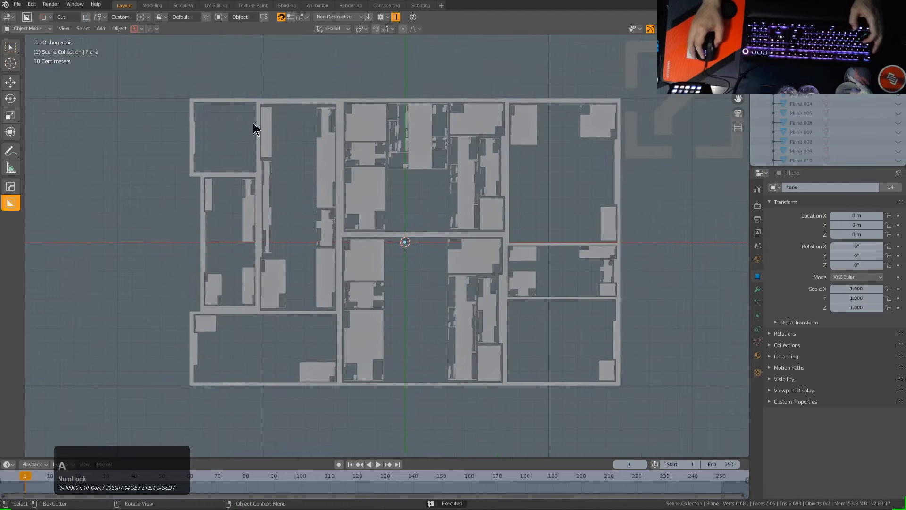
shift+scroll(503, 174, up, 2)
scroll(503, 175, up, 1)
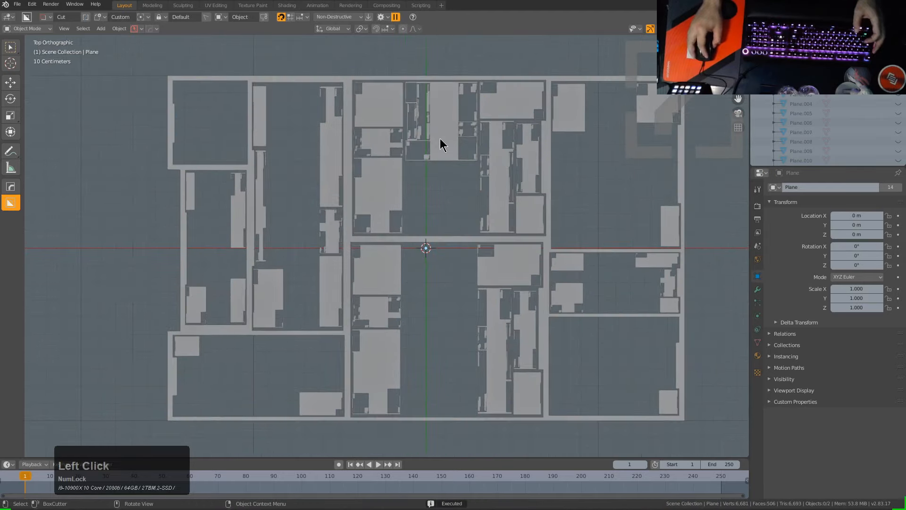
click(440, 138)
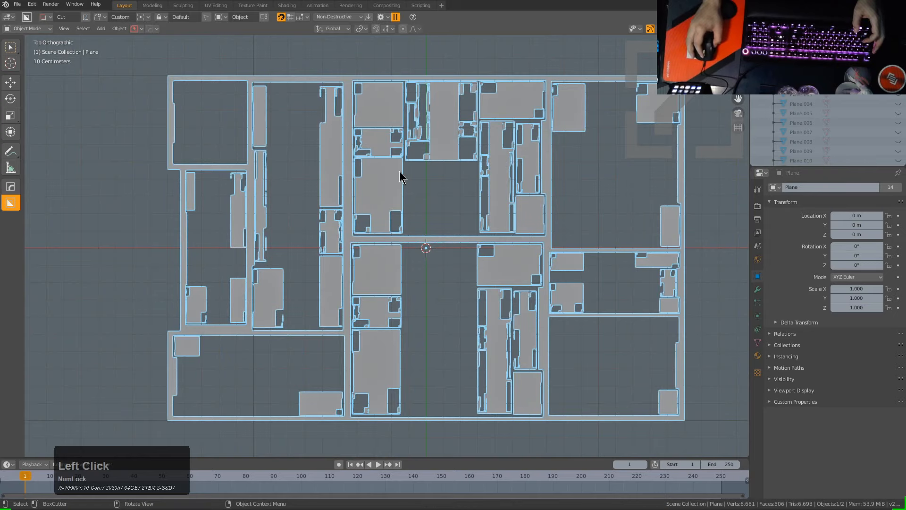
shift+middle_drag(432, 192, 417, 207)
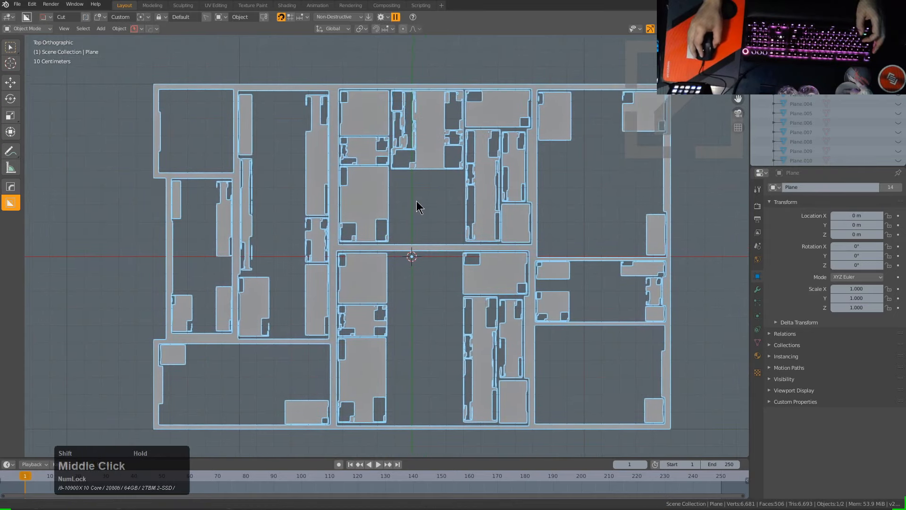
shift+scroll(441, 199, down, 1)
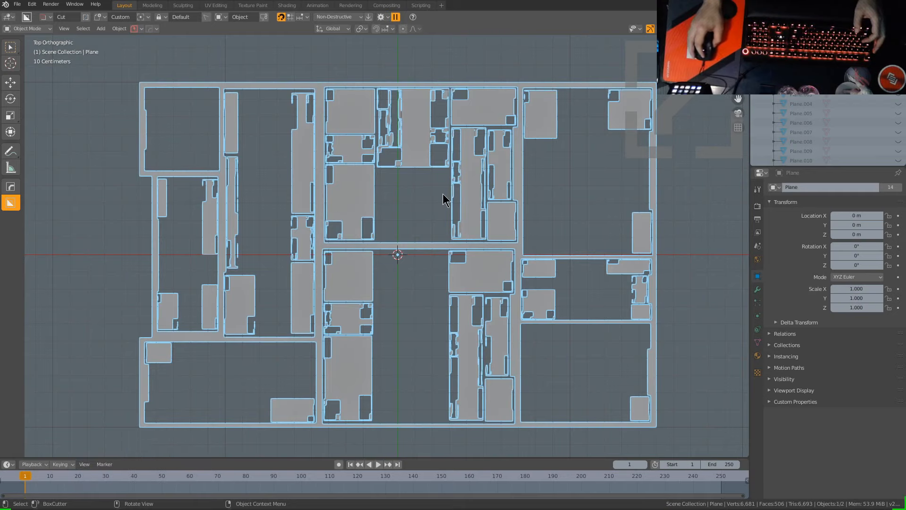
scroll(441, 198, down, 1)
scroll(439, 198, up, 1)
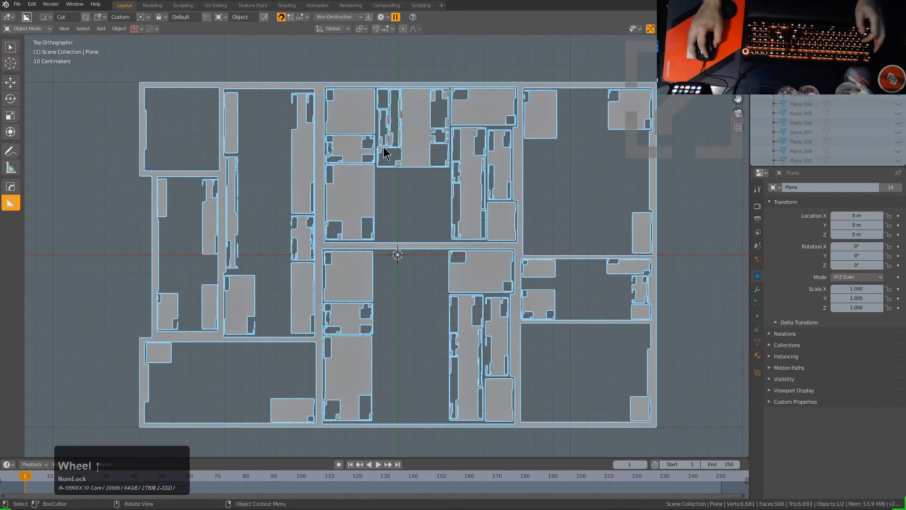
- Switch BoxCutter to the Ngon shape and outline a long, shallow slanted-end notch across the left part of the plane's upper edge
key(a)
click(356, 152)
key(d)
click(353, 209)
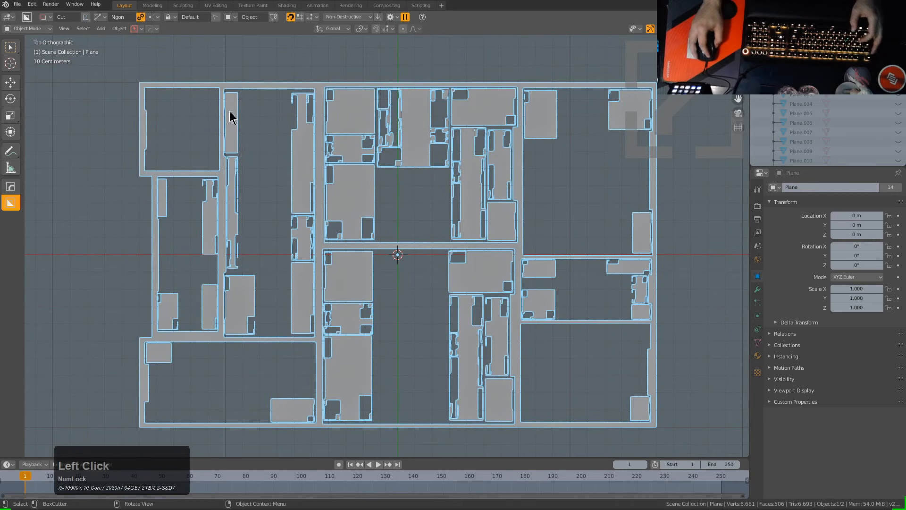
ctrl+click(168, 85)
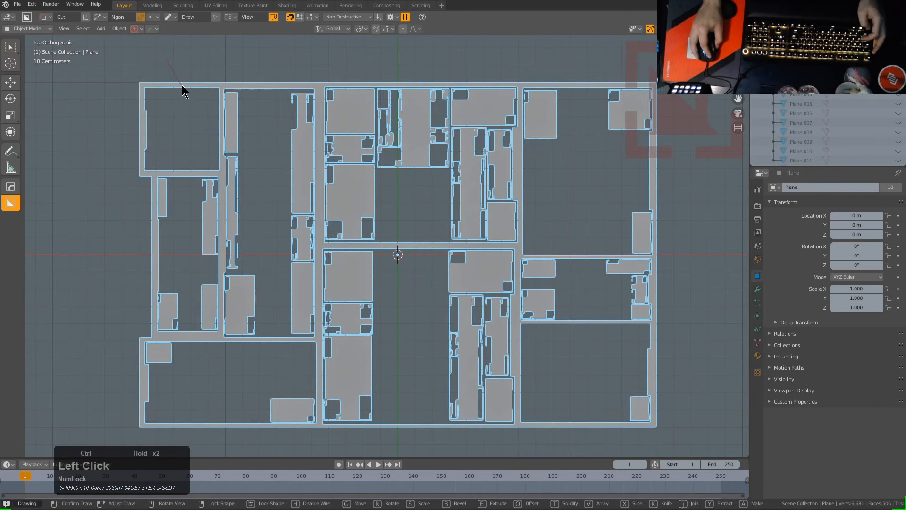
ctrl+click(182, 85)
ctrl+click(339, 86)
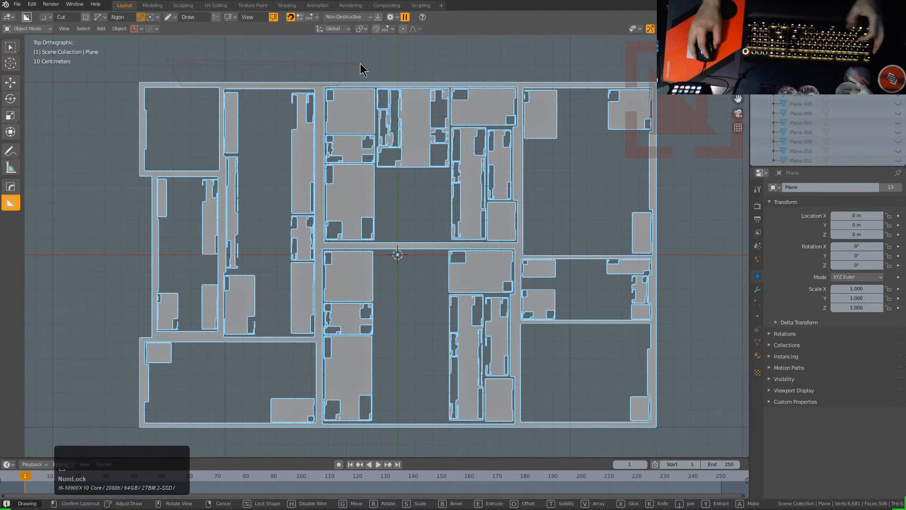
- Cut a shallow slanted-end Ngon notch into the right part of the plane's lower edge
shift+middle_drag(465, 345, 406, 277)
click(473, 344)
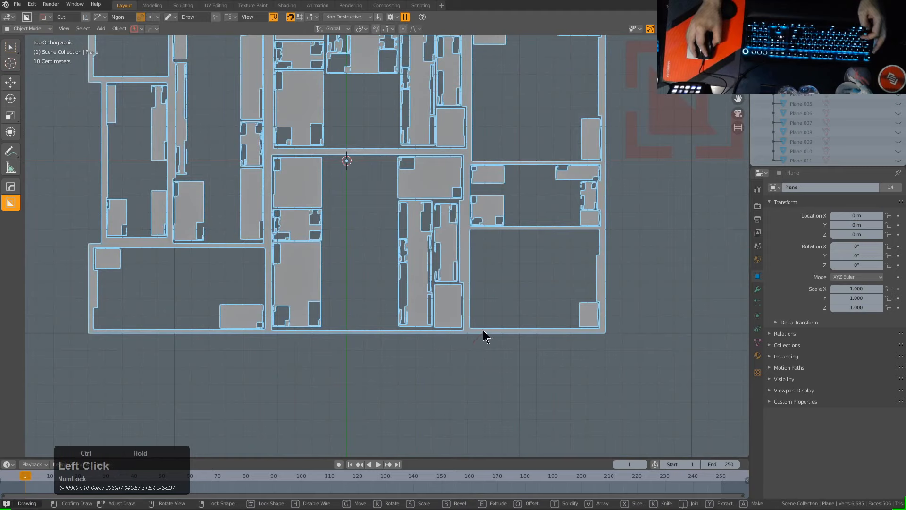
click(485, 329)
double_click(596, 345)
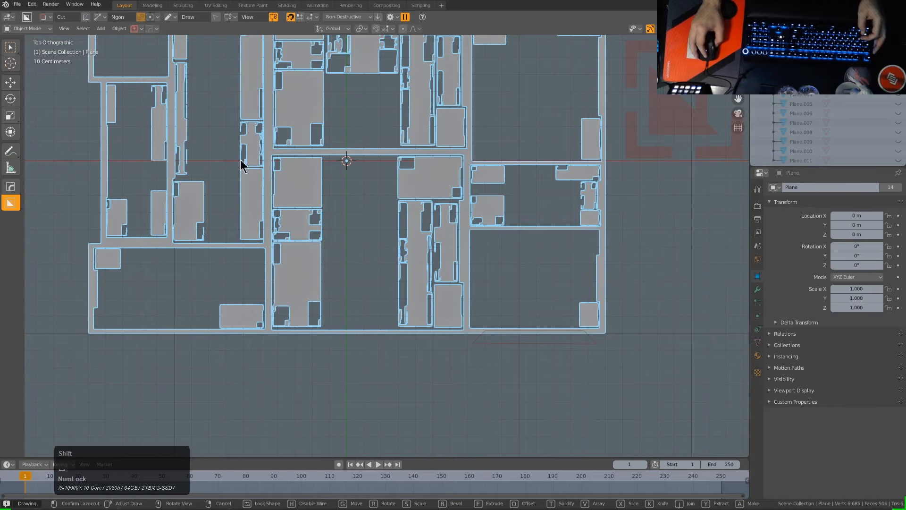
shift+middle_drag(259, 222, 242, 285)
- Switch BoxCutter to the Box shape and cut a shallow notch into the upper part of the plane's right edge
key(d)
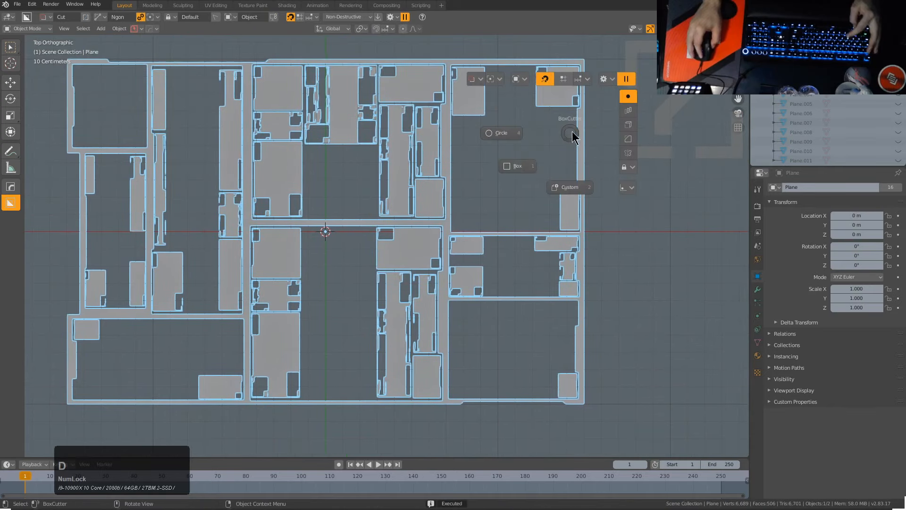
click(517, 166)
mouse_move(597, 128)
mouse_down()
mouse_move(605, 184)
mouse_move(617, 180)
mouse_up()
key(g)
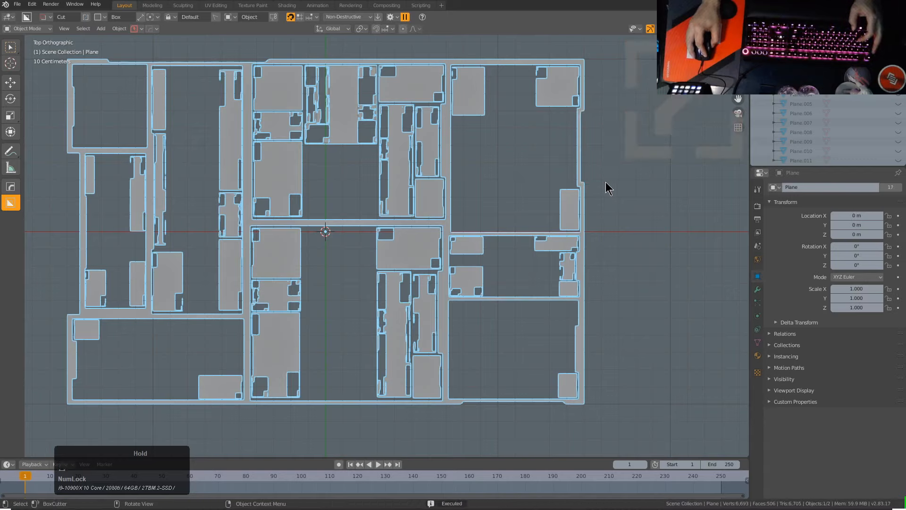
click(597, 186)
scroll(461, 200, down, 2)
scroll(569, 162, up, 1)
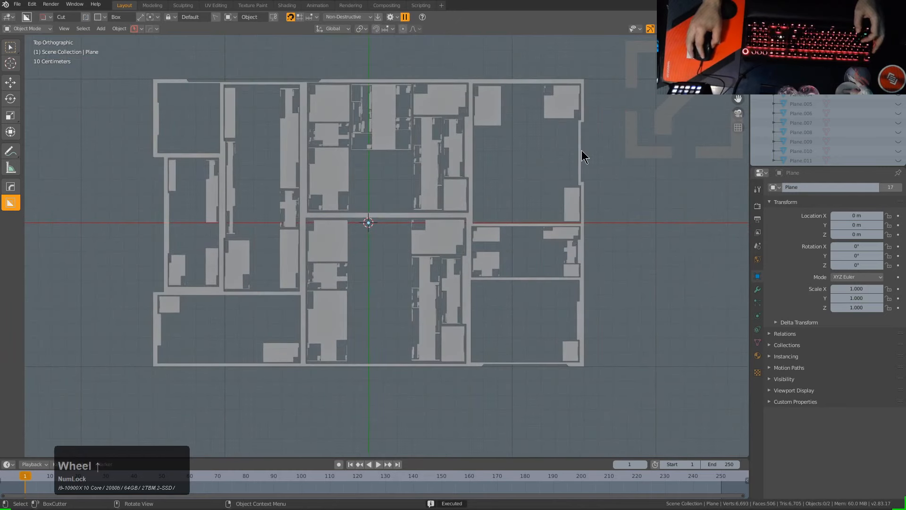
- Apply Visual Geometry to Mesh on the cut plane
ctrl+click(580, 150)
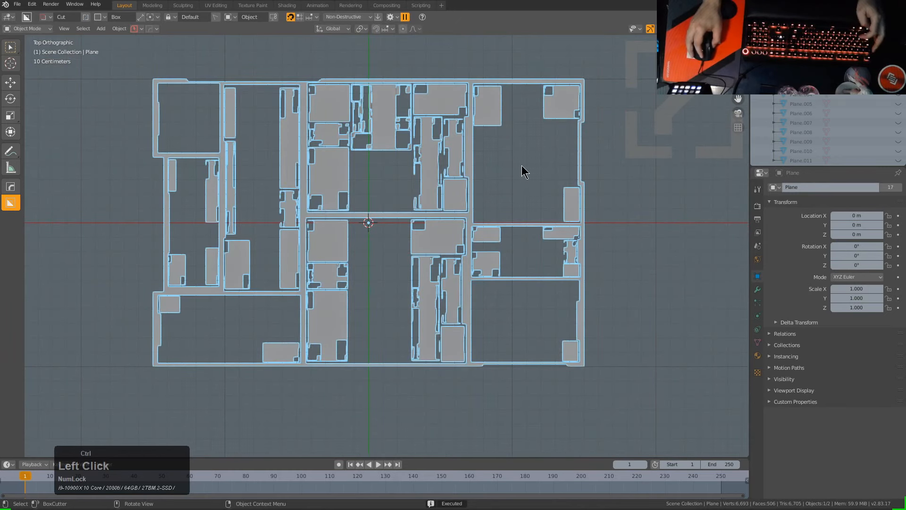
key(ctrl+a)
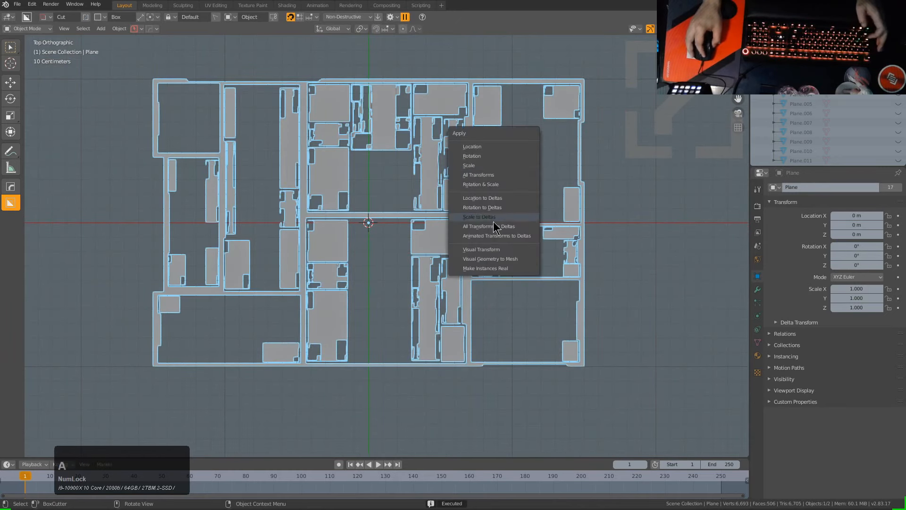
click(490, 258)
- Separate all of the plane's geometry into individual objects by loose parts
key(Tab)
key(a)
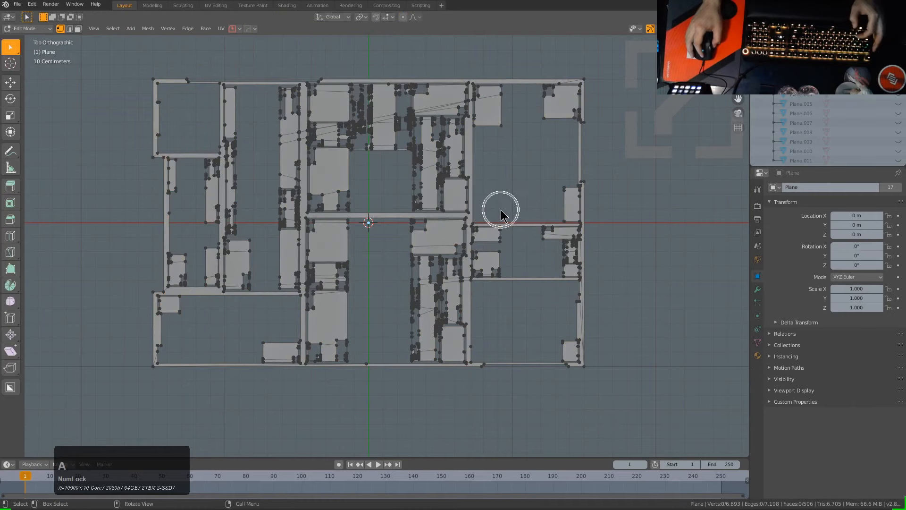
key(a)
key(p)
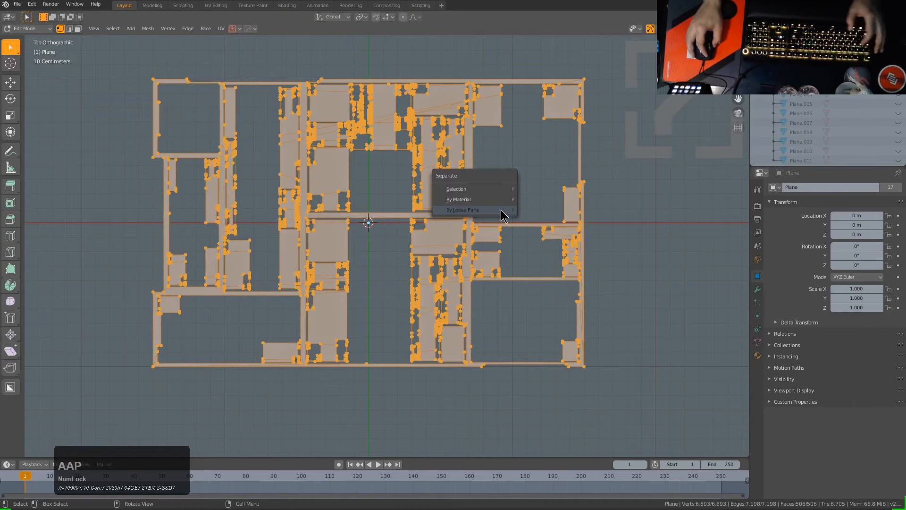
click(502, 215)
key(Tab)
- Select the separated outer frame and cut a shallow box notch into its upper edge above the upper-right room
click(510, 137)
click(506, 82)
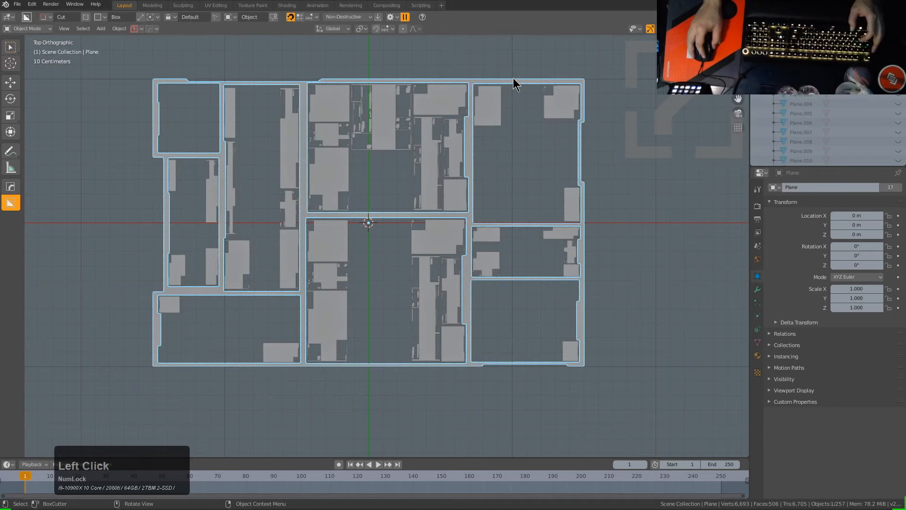
key(g)
right_click(588, 66)
shift+middle_drag(586, 78, 500, 156)
scroll(496, 122, up, 2)
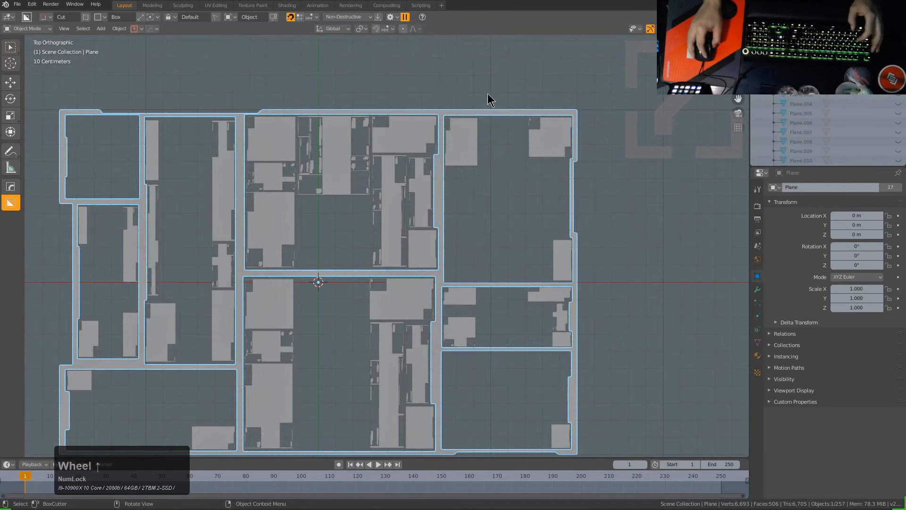
click(497, 109)
drag(561, 112, 562, 112)
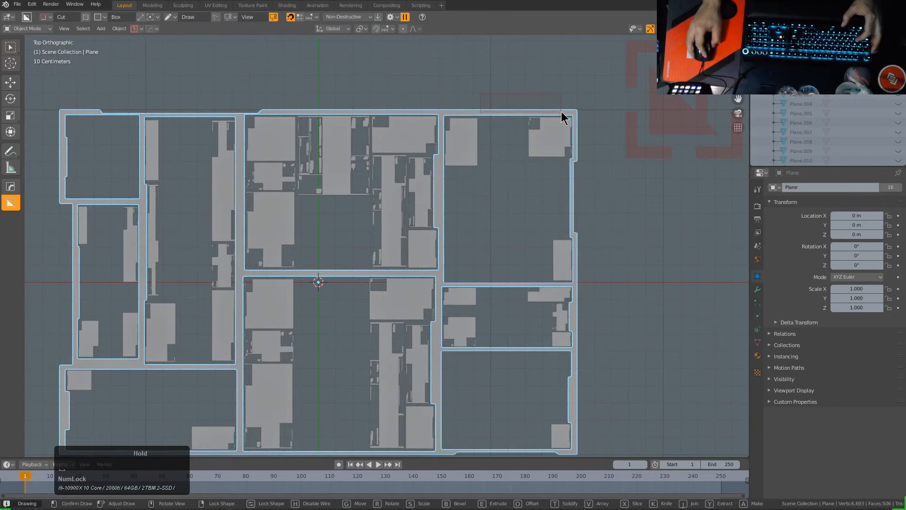
- Cut narrow box openings through the frame's upper, lower and left outer walls
mouse_move(349, 99)
mouse_down()
mouse_move(359, 113)
mouse_move(356, 142)
mouse_up()
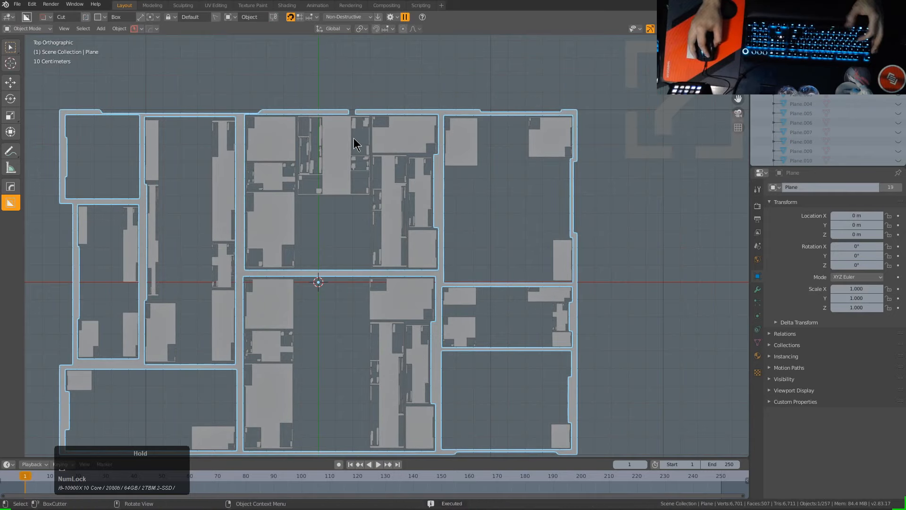
shift+middle_drag(356, 141, 412, 122)
drag(392, 341, 402, 361)
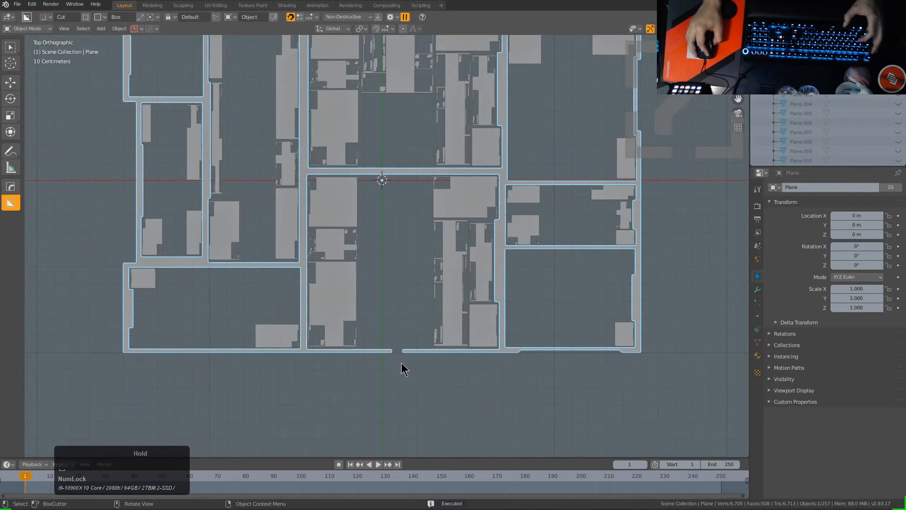
drag(148, 185, 157, 186)
- Reselect the frame and cut a narrow box opening through the middle of its right outer wall
shift+middle_drag(485, 149, 474, 200)
key(a)
click(630, 261)
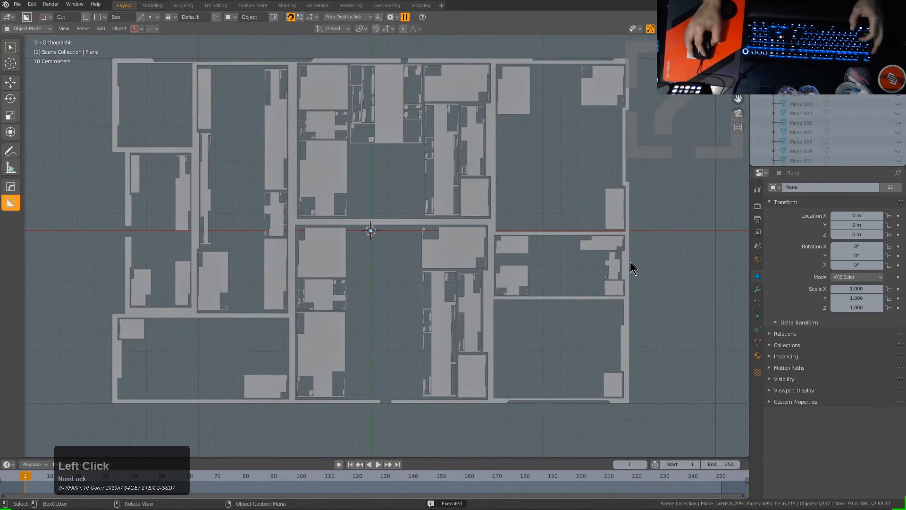
click(629, 263)
key(alt+a)
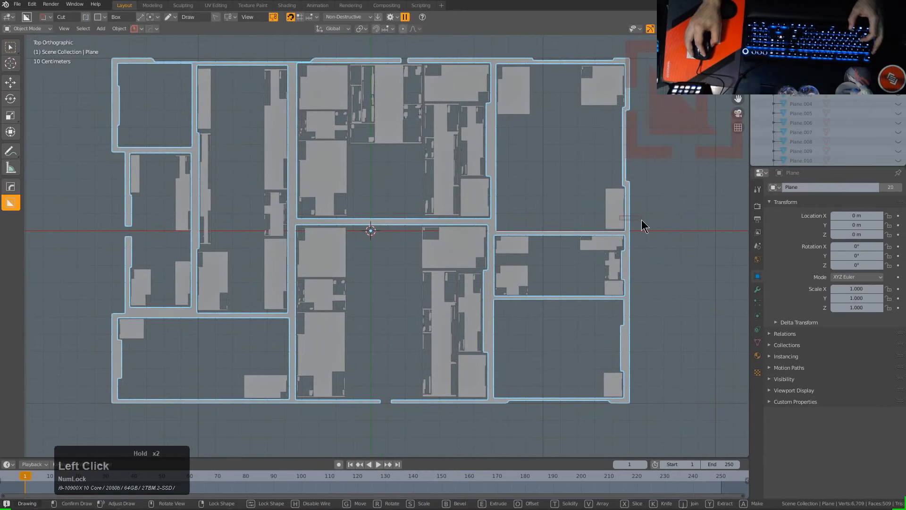
- Add a text object at the center of the floor-plan layout
scroll(391, 191, down, 1)
scroll(391, 191, down, 1)
shift+middle_drag(391, 192, 401, 207)
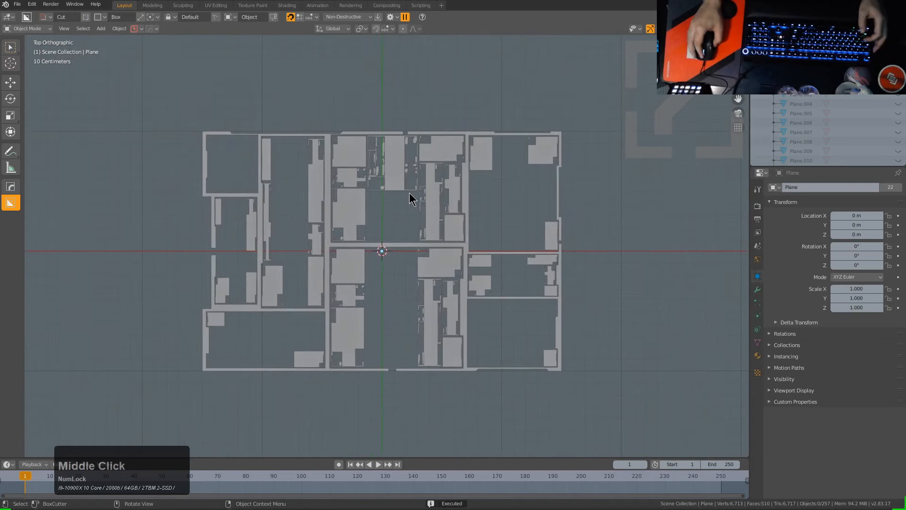
scroll(411, 193, up, 2)
shift+middle_drag(474, 185, 478, 174)
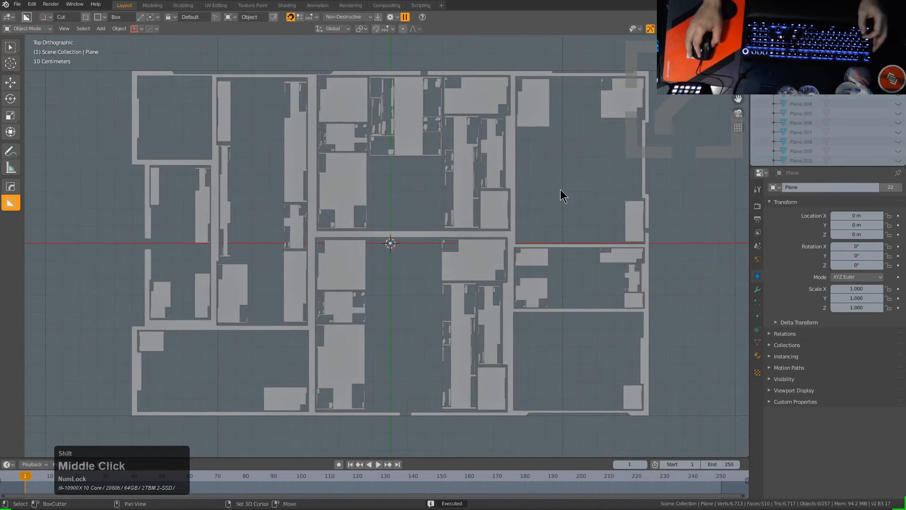
shift+middle_drag(562, 194, 558, 197)
shift+middle_drag(442, 173, 437, 189)
key(shift+a)
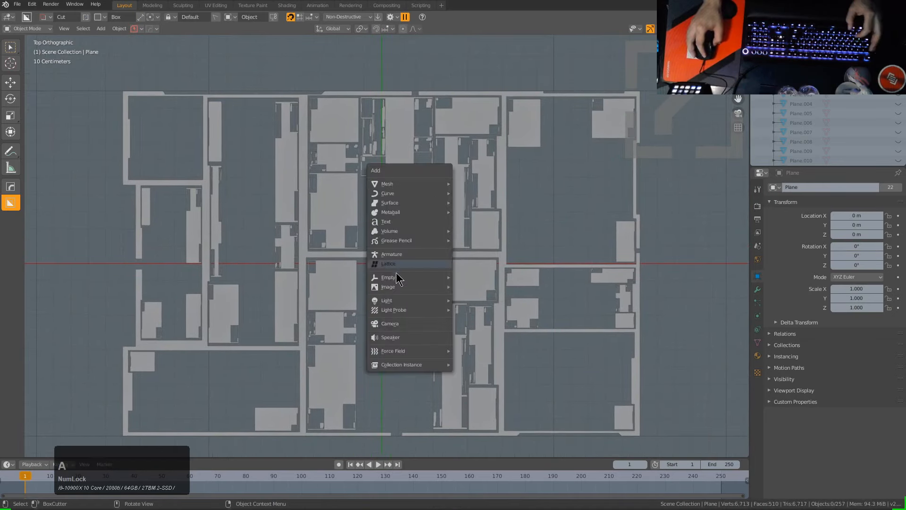
click(410, 222)
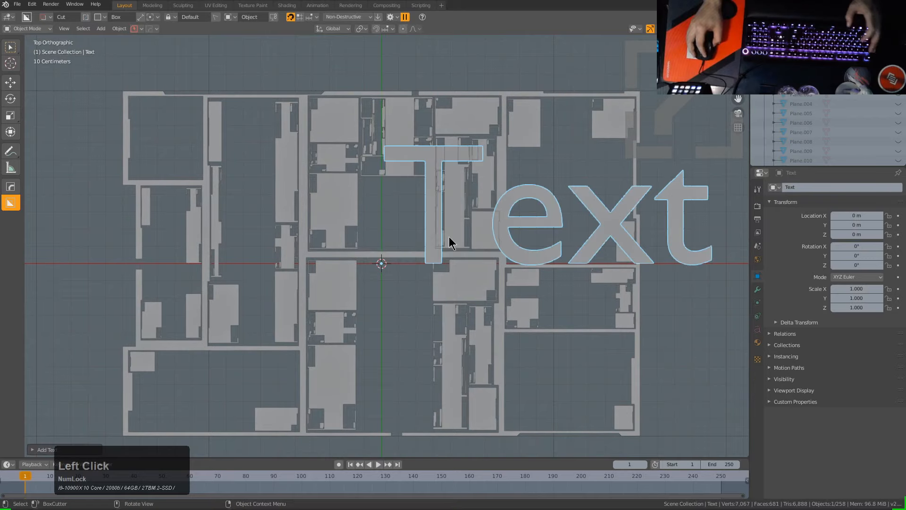
- Load MICROGBE.TTF from the favorite Fonts folder as the text object's regular font
scroll(516, 273, down, 2)
click(758, 330)
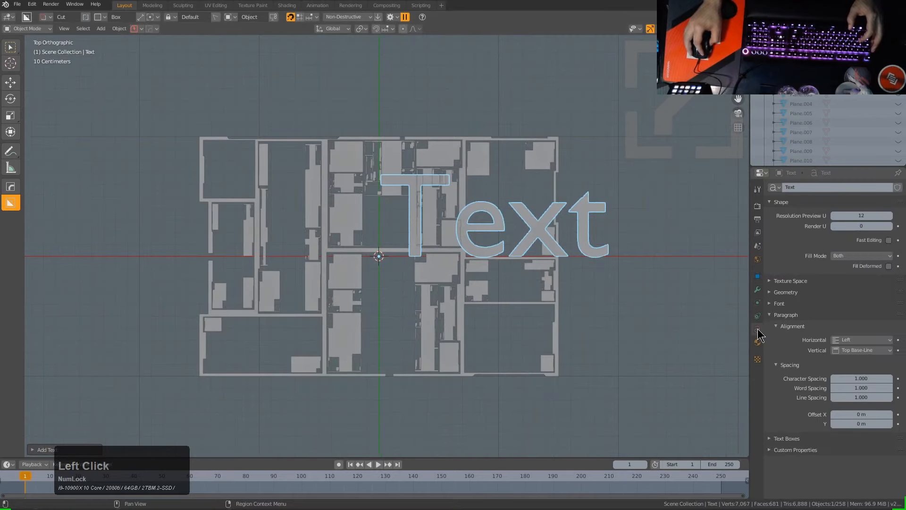
click(783, 305)
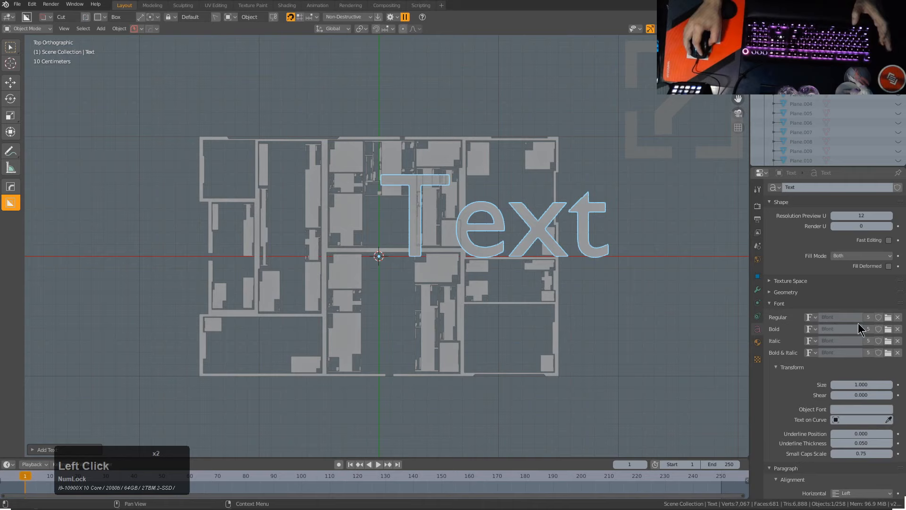
click(888, 318)
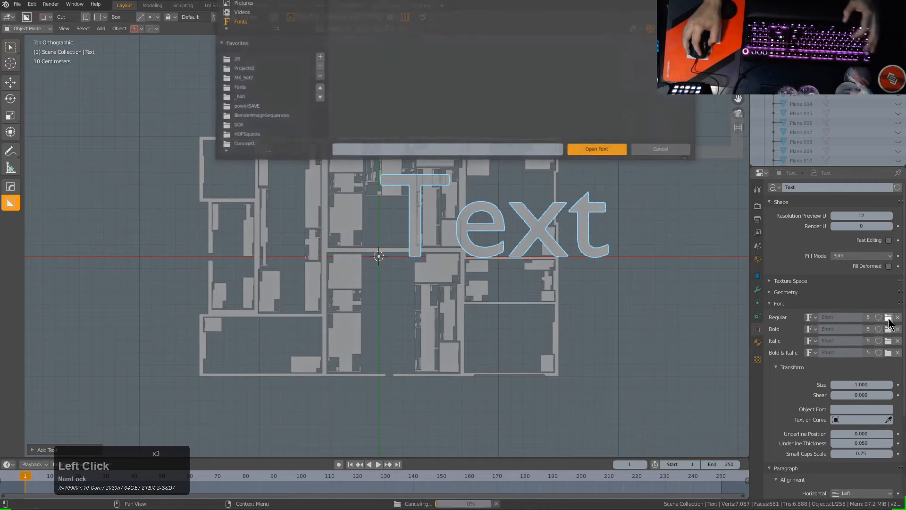
click(241, 87)
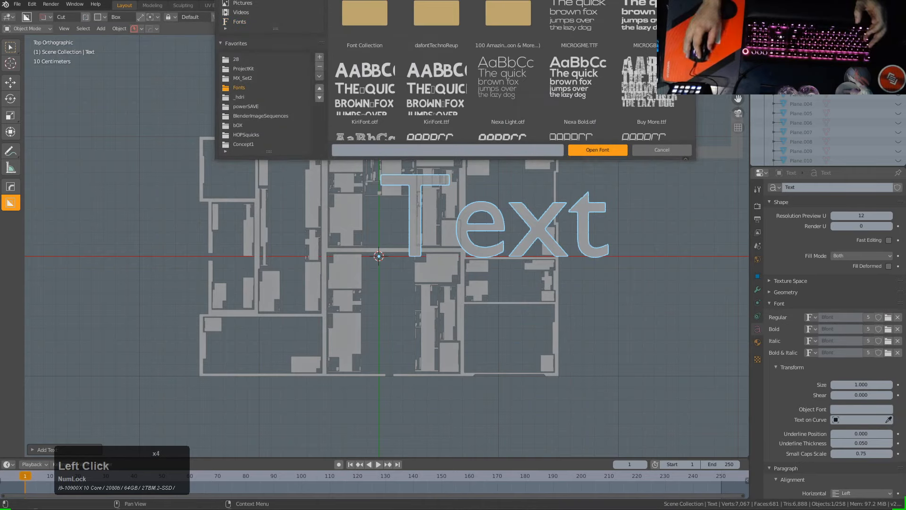
click(634, 13)
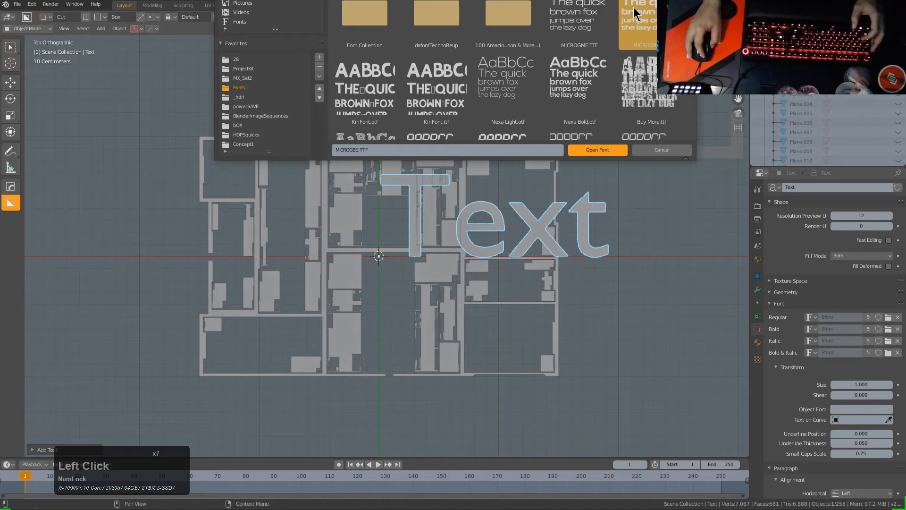
double_click(634, 12)
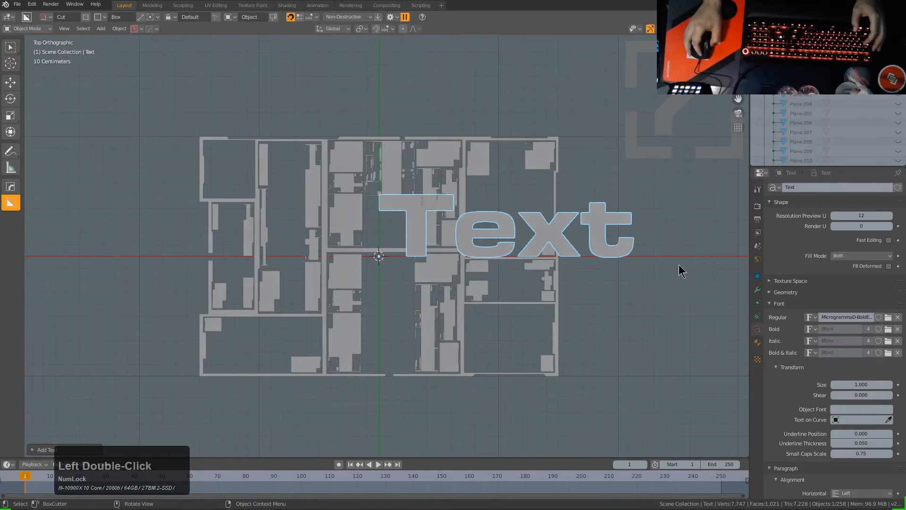
- Widen the text's character spacing with the HOps Spacing operation
key(q)
click(505, 277)
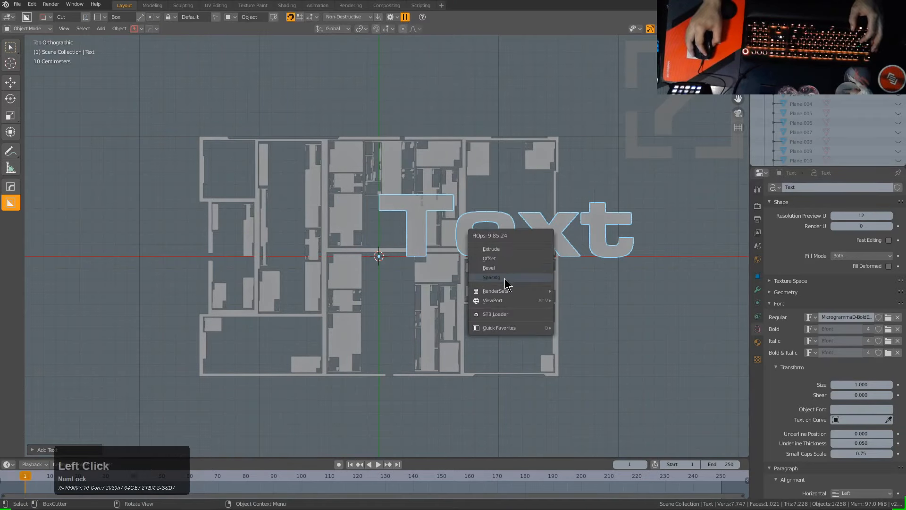
click(617, 276)
- Replace the text's content with "SOMD"
key(Tab)
key(ctrl+a)
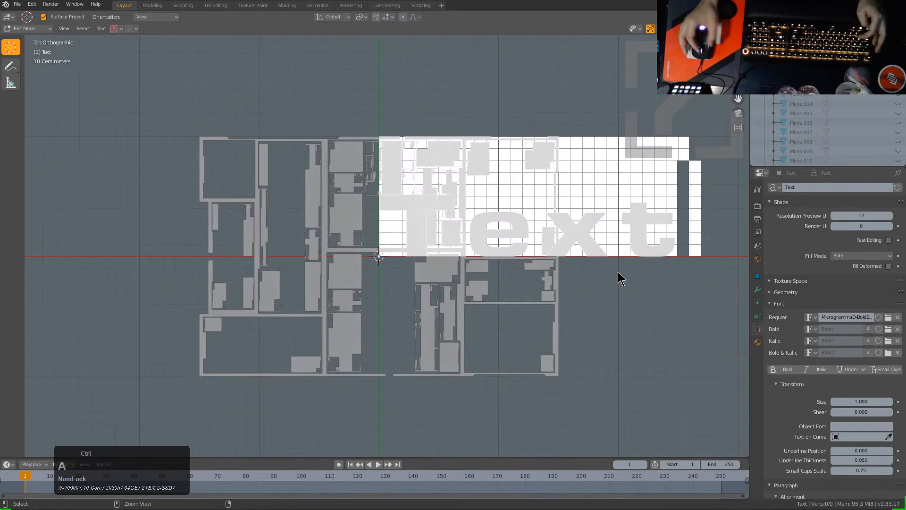
text(SOMD)
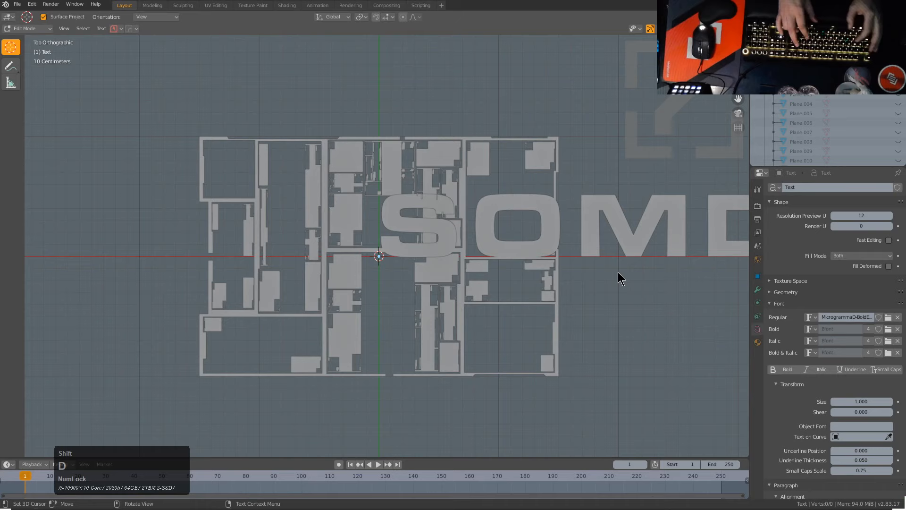
key(Tab)
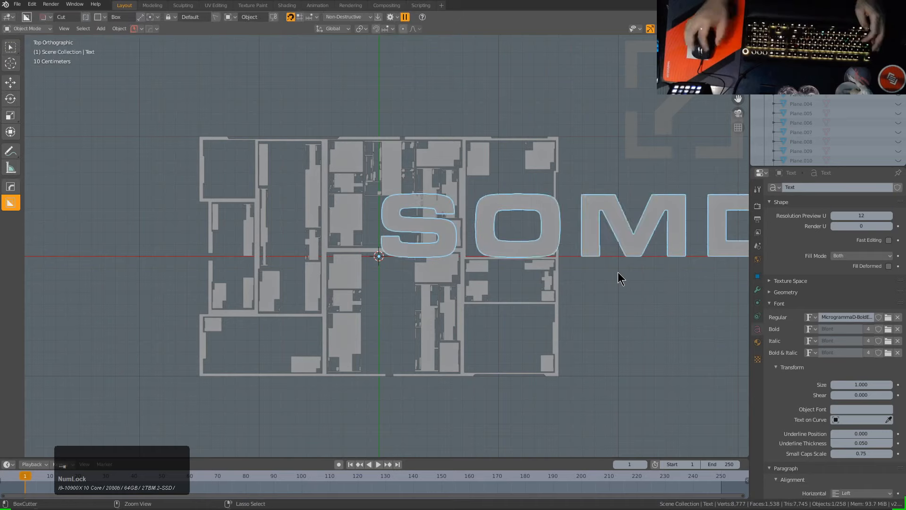
- Scale the text down and move it just above the upper-left part of the layout frame
key(ctrl+a)
key(s)
click(535, 295)
key(g)
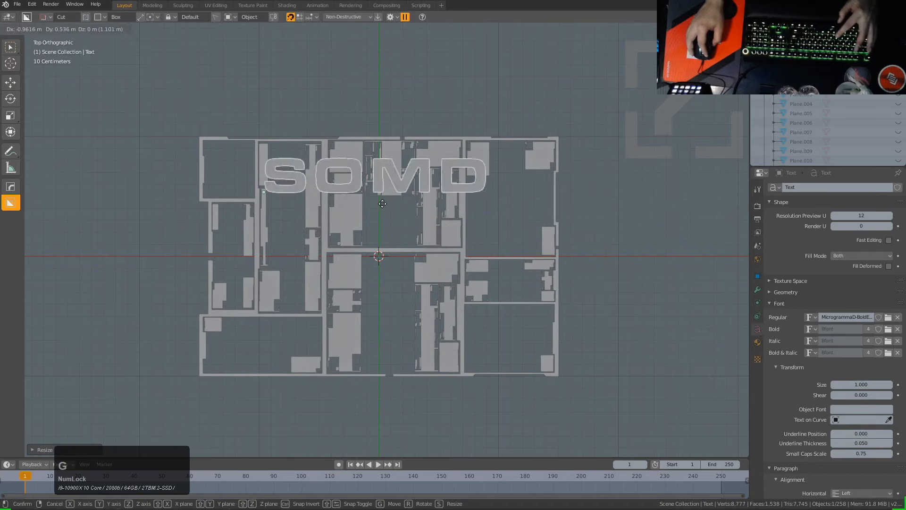
click(348, 154)
- Replace the text's content with "WARNING"
key(Tab)
key(ctrl+a)
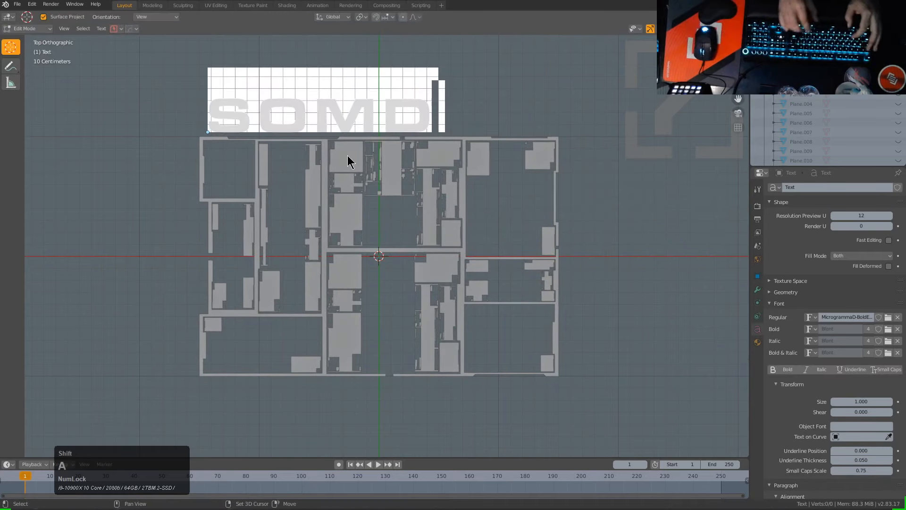
text(SOME)
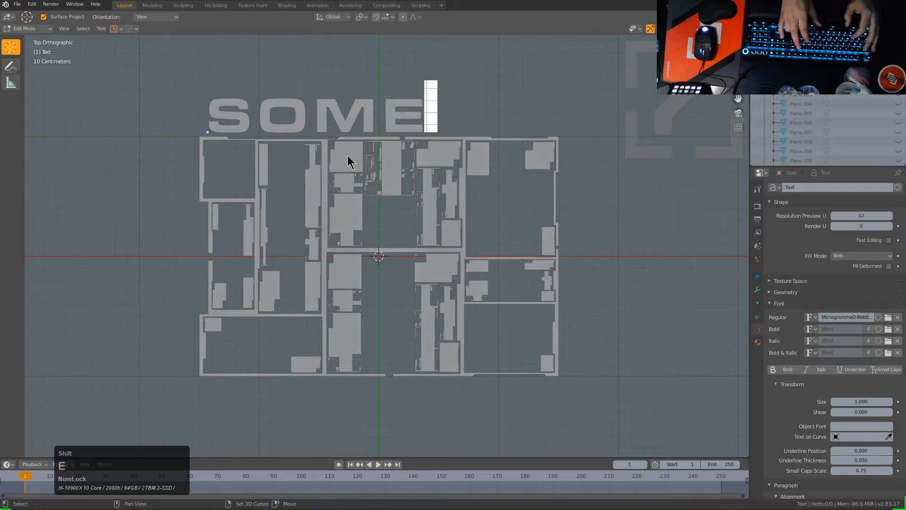
key(BackSpace)
key(BackSpace)
key(BackSpace)
key(BackSpace)
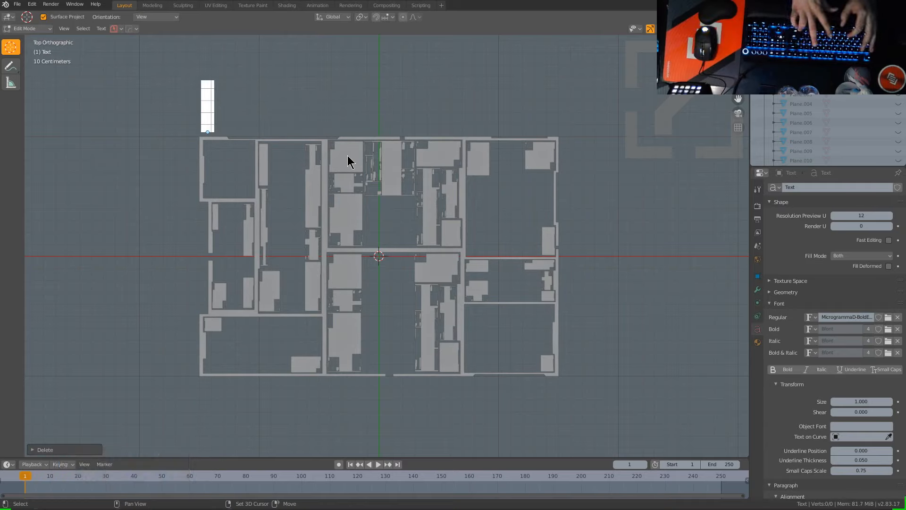
text(WARNING)
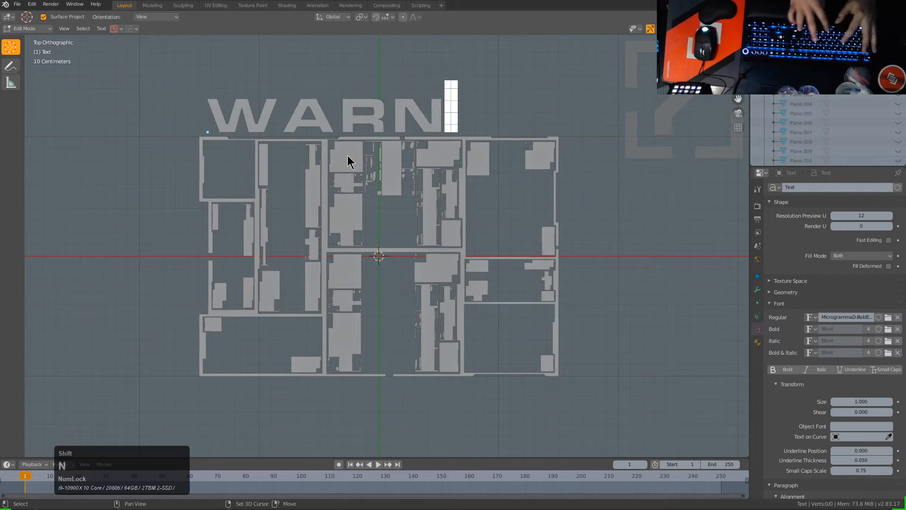
key(Tab)
- Scale the WARNING text down and shift it right, above the long recess in the frame's upper edge
key(s)
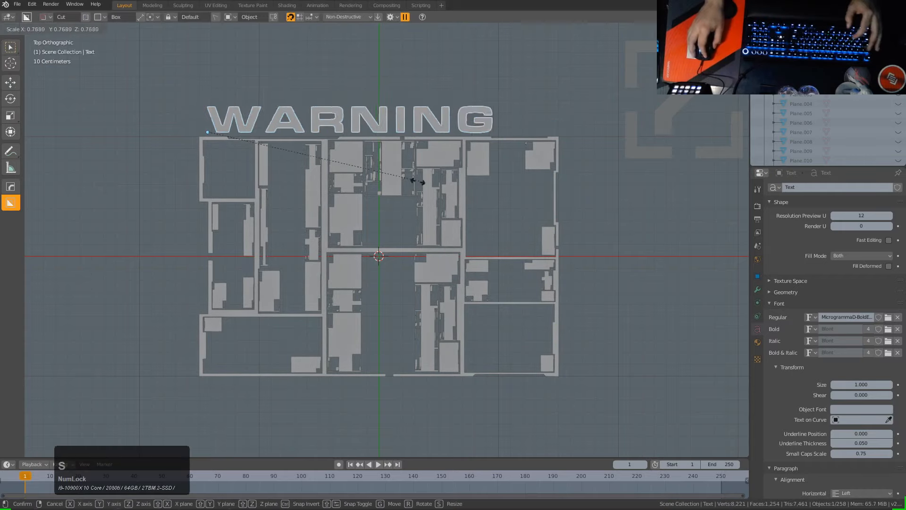
click(304, 155)
key(KP_Decimal)
scroll(513, 276, up, 3)
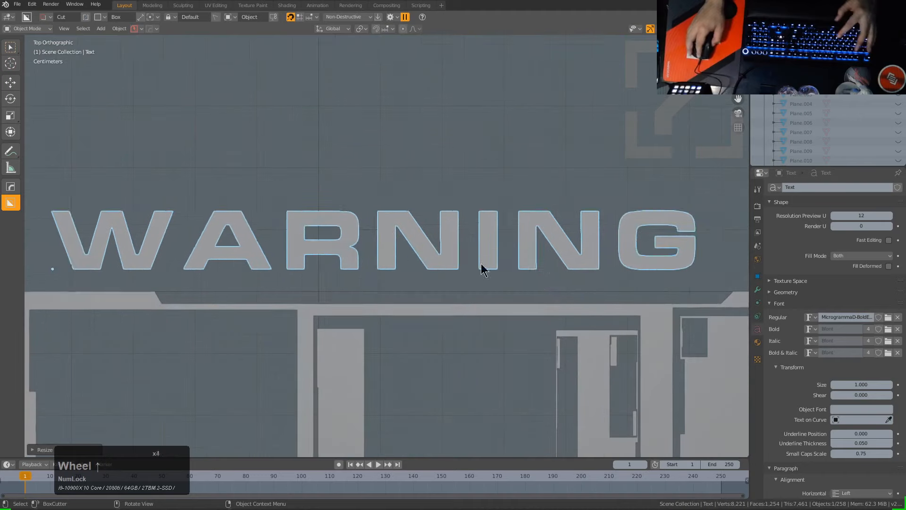
key(g)
click(526, 263)
- Reduce the WARNING text slightly and nudge it right to line up with the recess
click(472, 286)
right_click(474, 283)
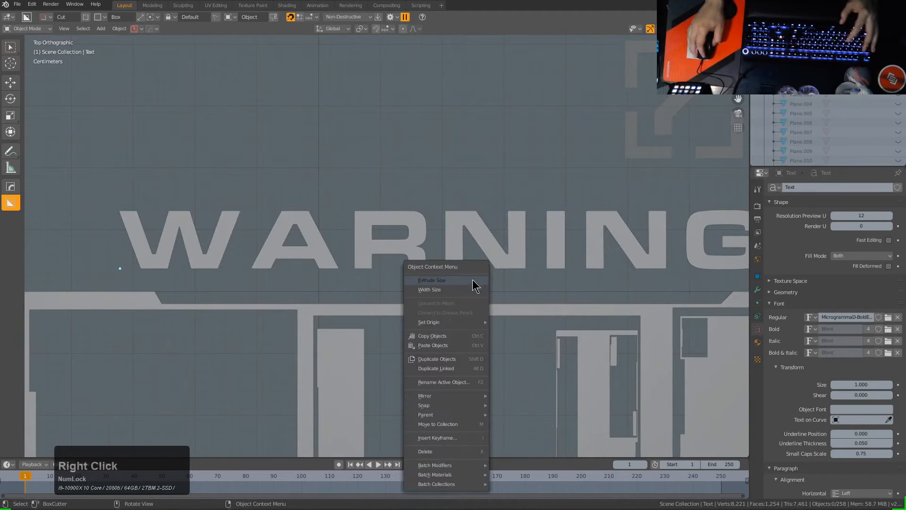
click(542, 257)
scroll(542, 261, down, 3)
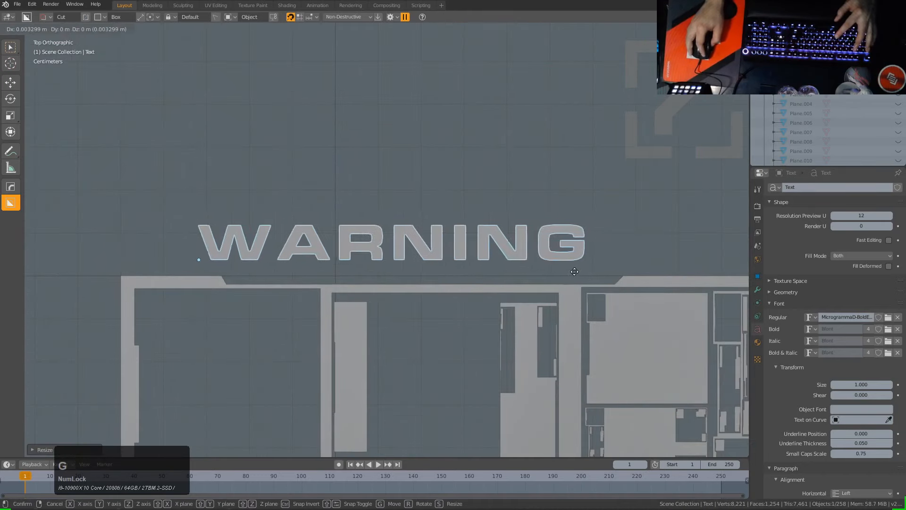
click(633, 282)
key(g)
right_click(384, 293)
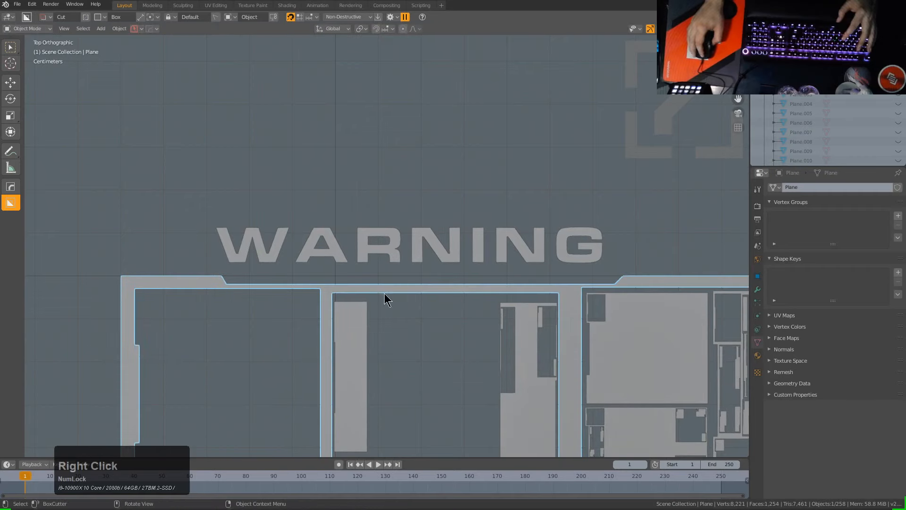
scroll(315, 277, down, 3)
scroll(376, 244, up, 5)
- Select the WARNING text and lower it into the recess in the frame's upper edge
click(375, 244)
key(g)
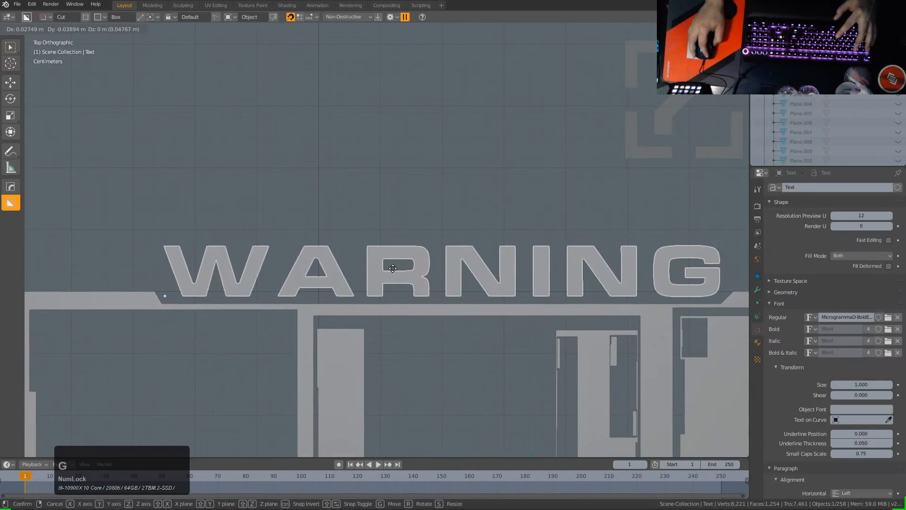
click(395, 269)
key(g)
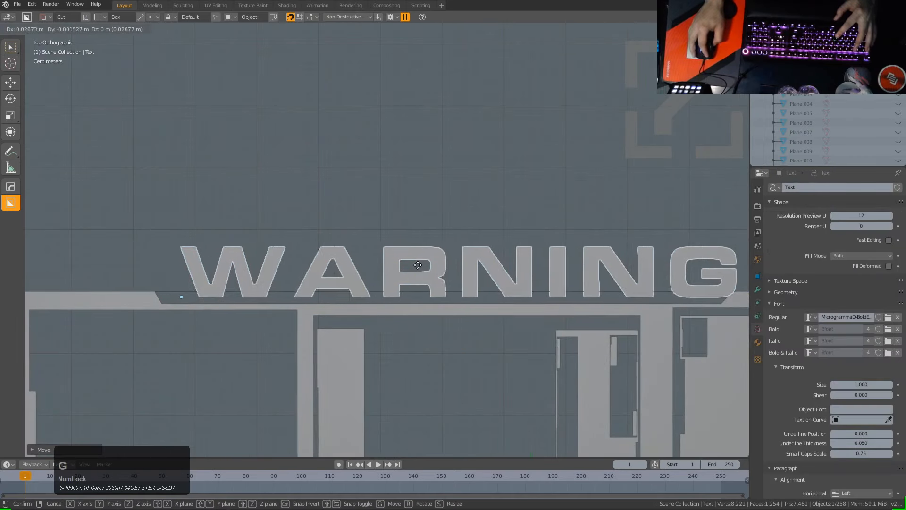
click(255, 285)
scroll(402, 292, down, 2)
key(g)
click(546, 288)
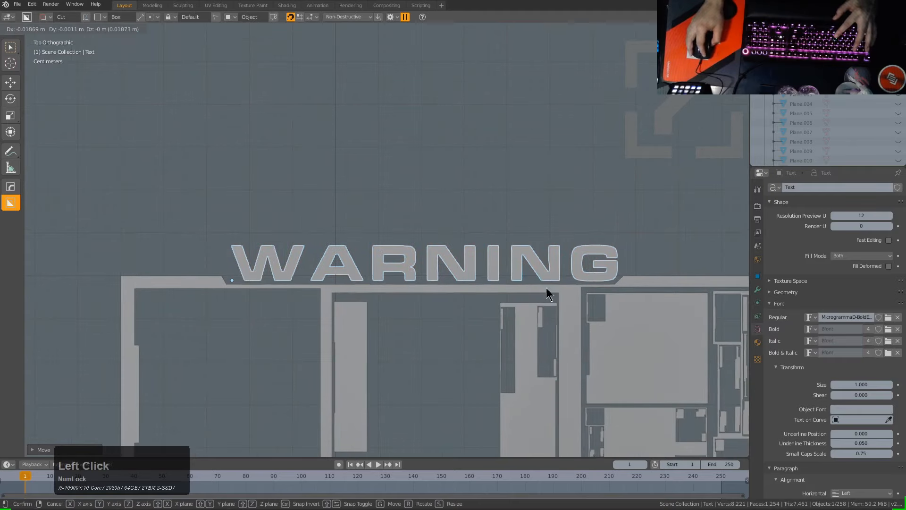
- Fine-tune the WARNING text's size and position so it sits neatly between the recess's slanted ends
key(s)
click(611, 302)
key(g)
click(615, 302)
scroll(528, 301, down, 4)
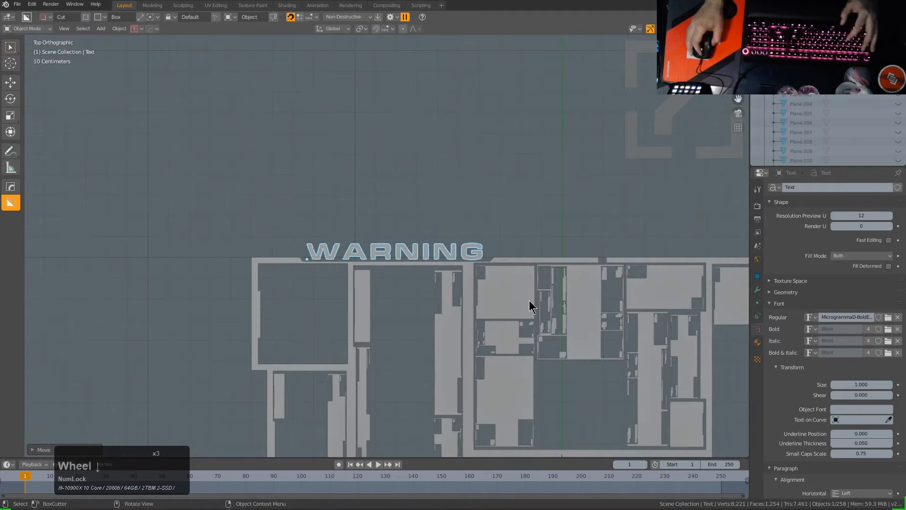
key(g)
click(527, 292)
- Duplicate the WARNING text and place the copy at the recess in the frame's lower-right edge
scroll(528, 291, down, 4)
shift+middle_drag(473, 350, 377, 243)
key(shift+d)
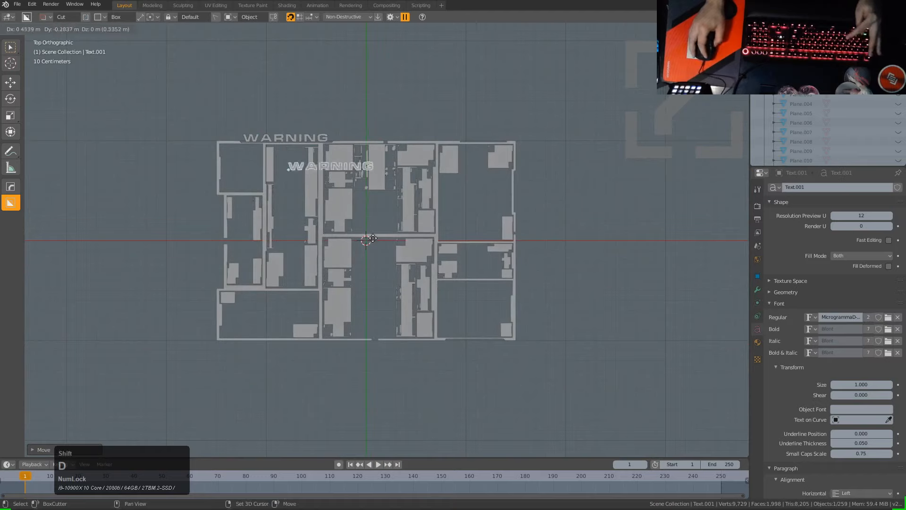
click(503, 380)
shift+middle_drag(503, 380, 420, 281)
scroll(420, 280, up, 1)
scroll(420, 283, up, 4)
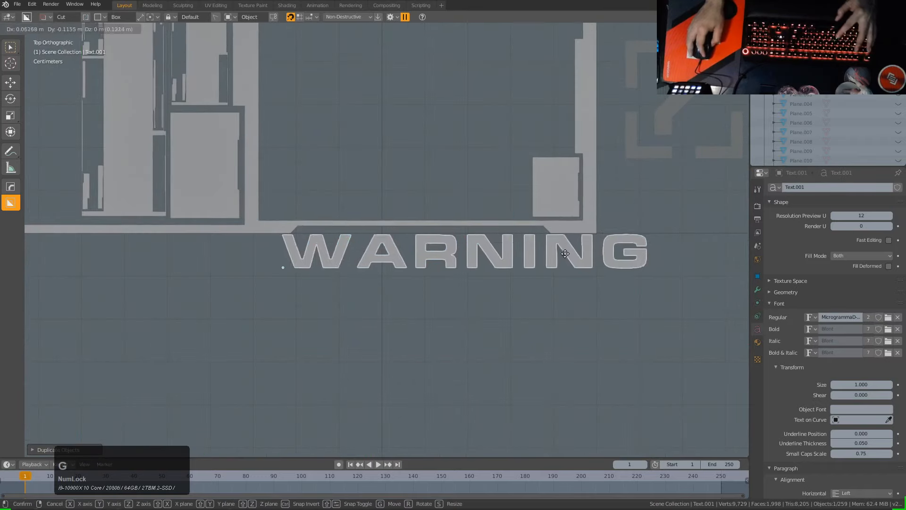
click(576, 253)
- Replace the duplicated text's content with "CONSOLE"
key(Tab)
key(ctrl+a)
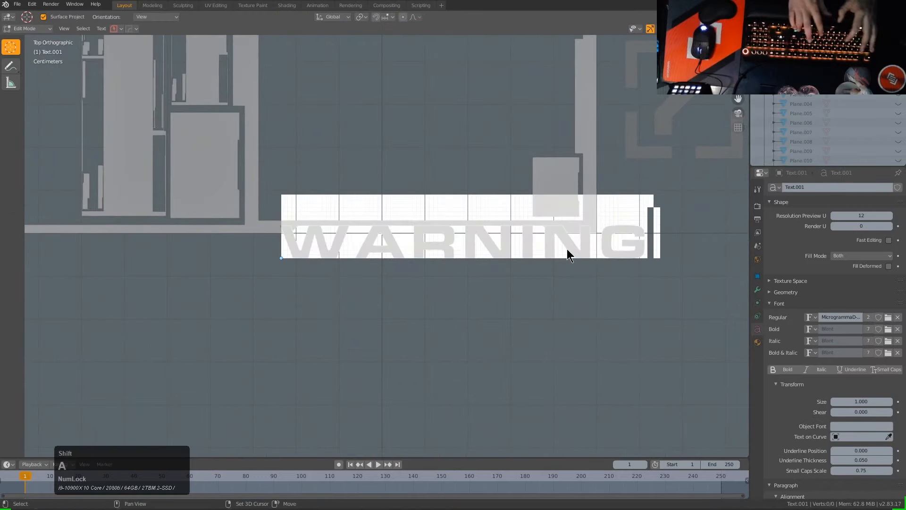
text(CONSOLE)
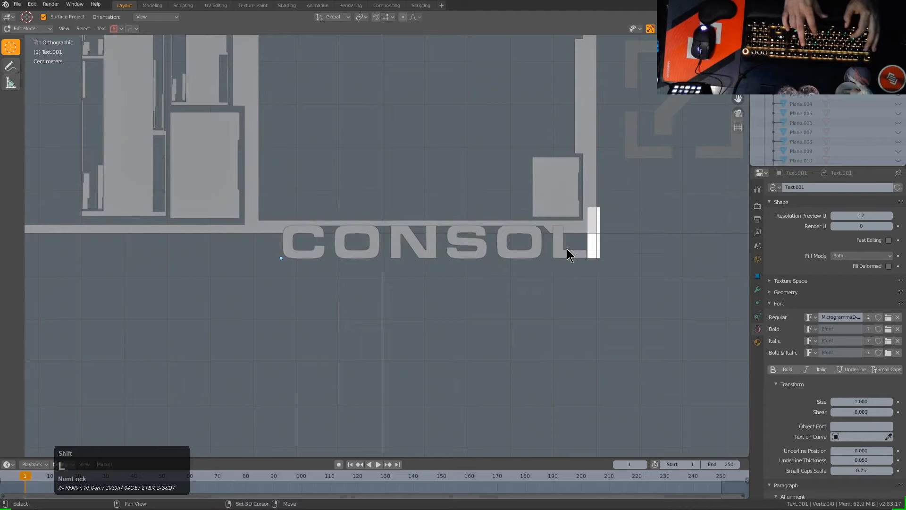
key(Tab)
- Scale the CONSOLE text down and fit it into the recess in the frame's lower-right edge
key(s)
click(558, 260)
key(g)
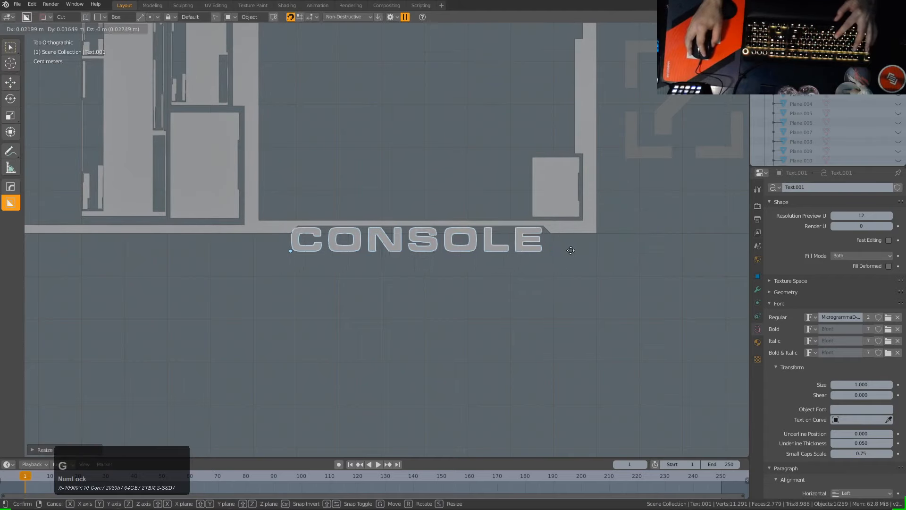
click(579, 254)
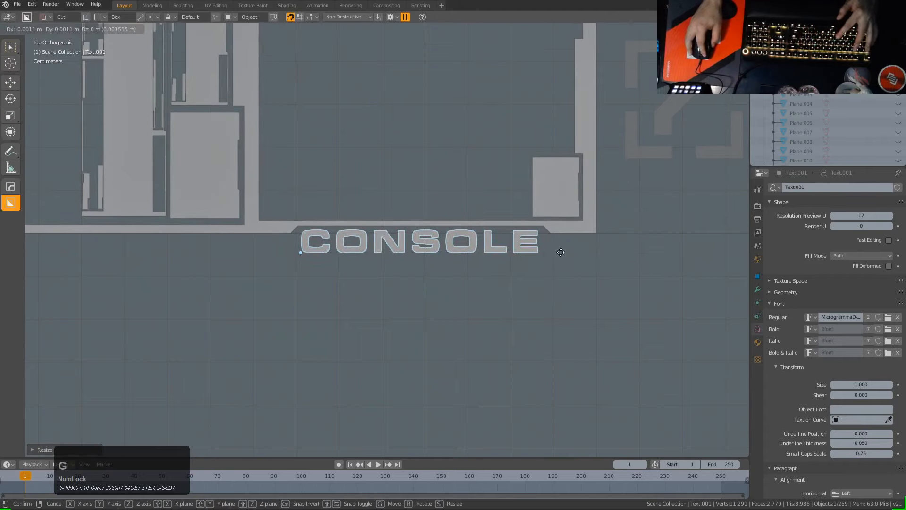
- Duplicate the CONSOLE text into the lower-right room and change the copy's content to "3"
scroll(488, 260, down, 3)
shift+middle_drag(488, 260, 481, 358)
key(shift+d)
click(482, 273)
key(Tab)
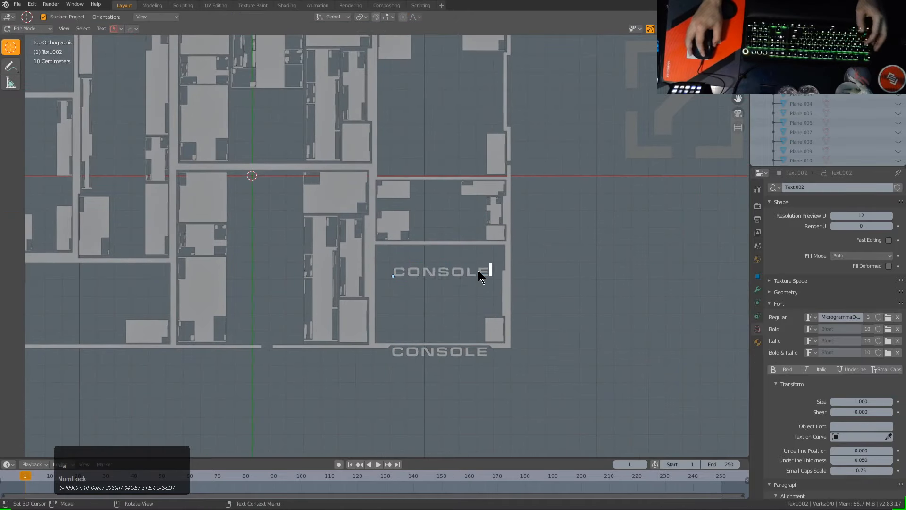
key(ctrl+a)
text(3)
key(Tab)
- Scale the 3 up about 3.76 times and place it in the upper-left corner of the lower-right room
key(s)
click(586, 227)
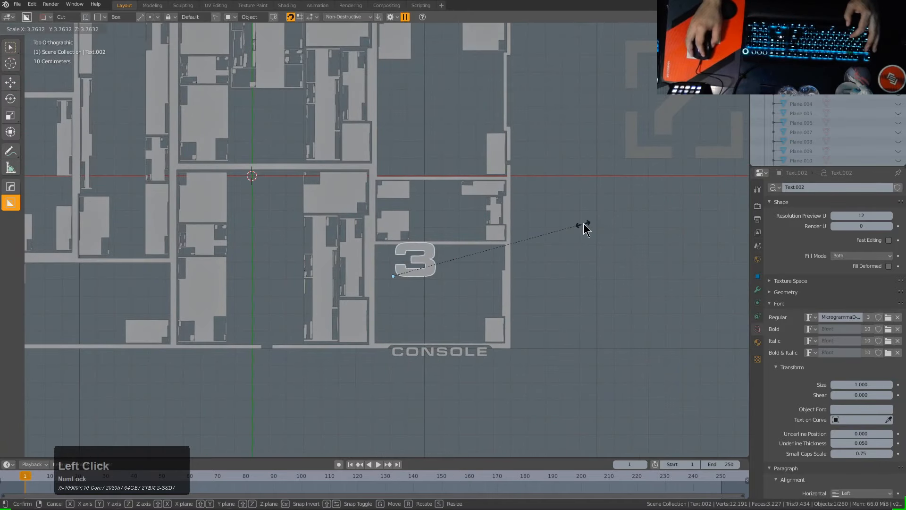
key(g)
click(534, 252)
- Duplicate the 3 into the upper-right room and change the copy's content to "11"
shift+middle_drag(425, 261, 400, 344)
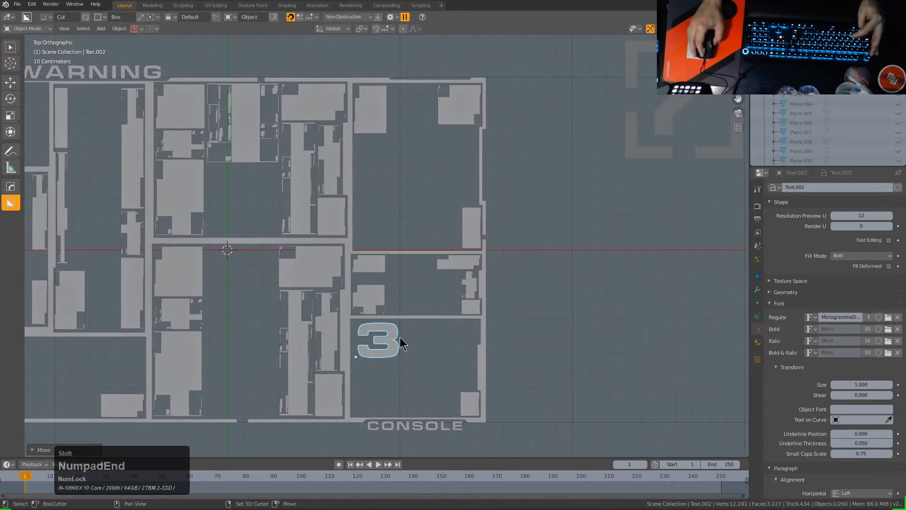
key(shift+d)
click(402, 220)
key(Tab)
key(ctrl+a)
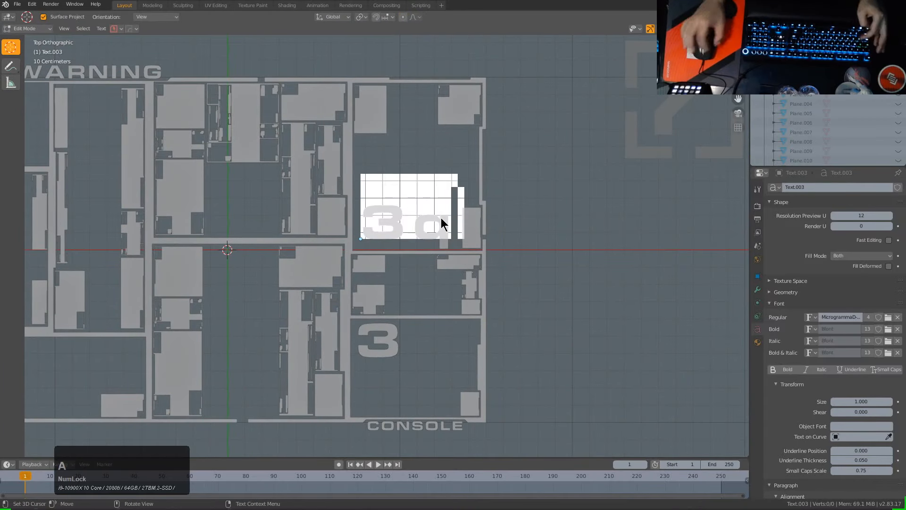
text(11)
key(Tab)
- Widen the character spacing of the 11, scale it down slightly and place it in the lower-left corner of the upper-right room
key(q)
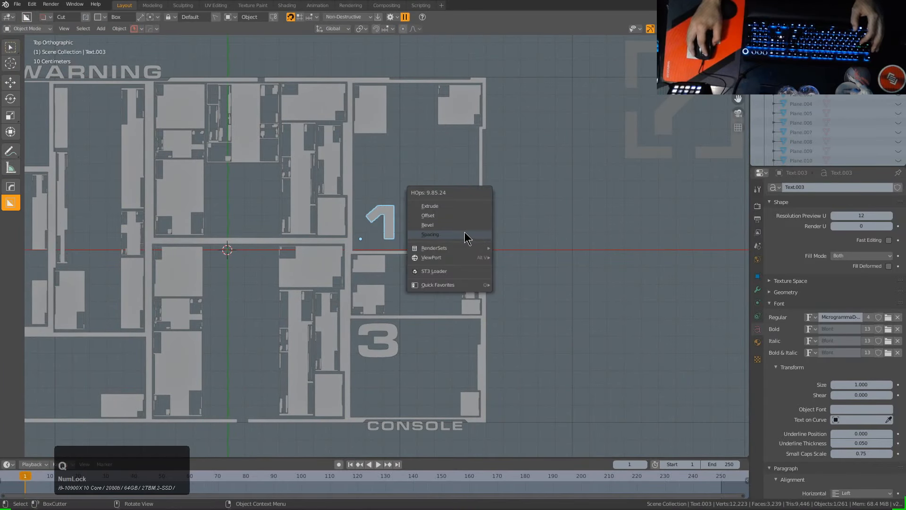
click(464, 233)
click(264, 216)
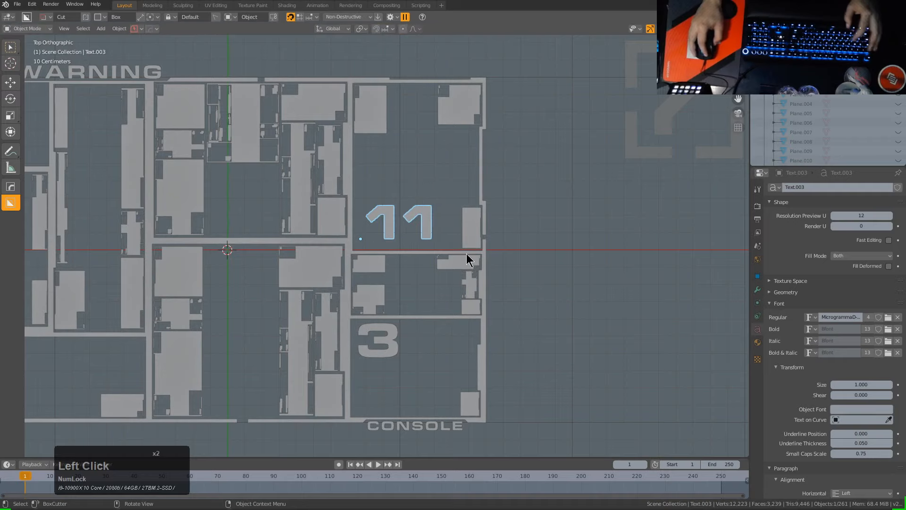
key(s)
click(464, 247)
click(455, 250)
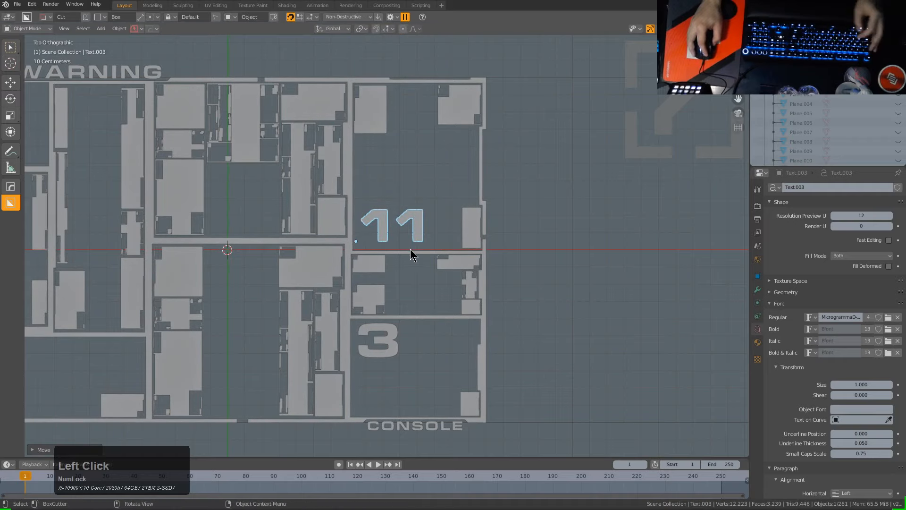
- Duplicate the 11 into the lower-left room and change the copy's content to "7"
shift+middle_drag(409, 248, 618, 217)
key(shift+d)
click(316, 325)
key(Tab)
key(ctrl+a)
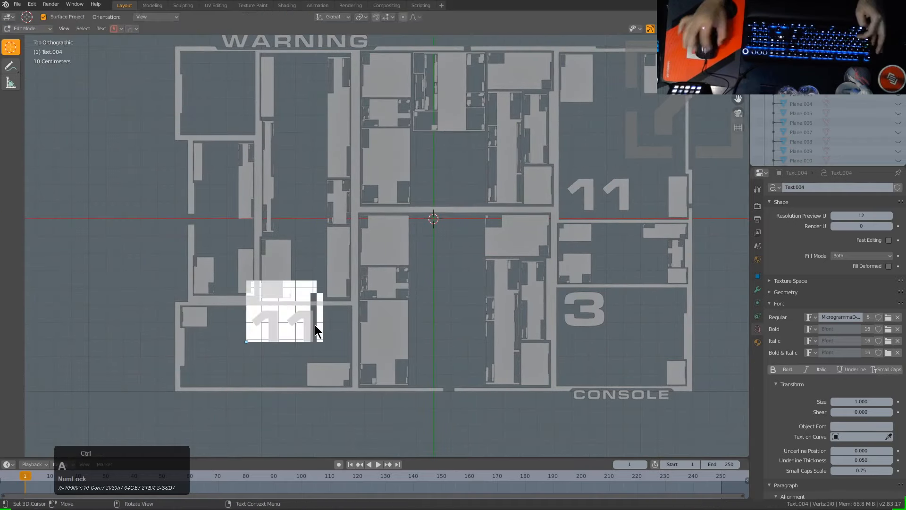
text(7)
key(Tab)
- Scale the 7 up about 1.3 times and place it at the lower-left room's right side, above the corner block
key(g)
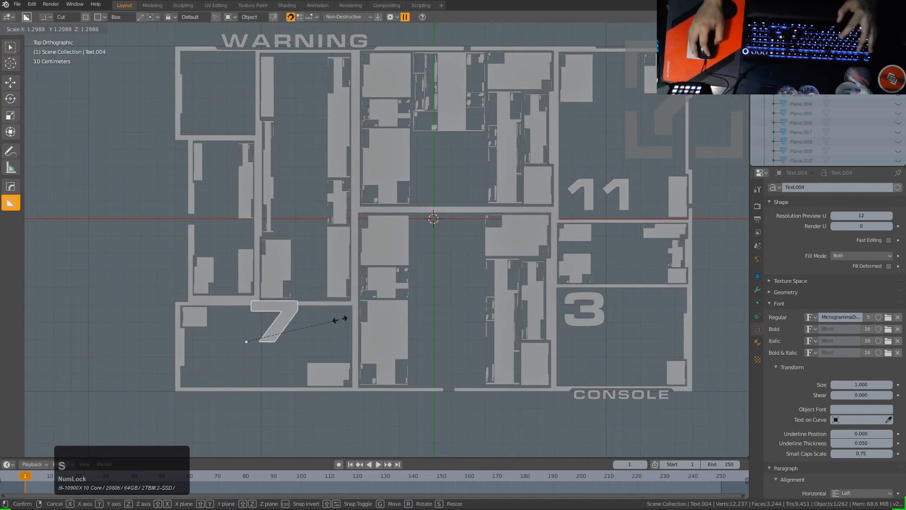
click(389, 330)
key(g)
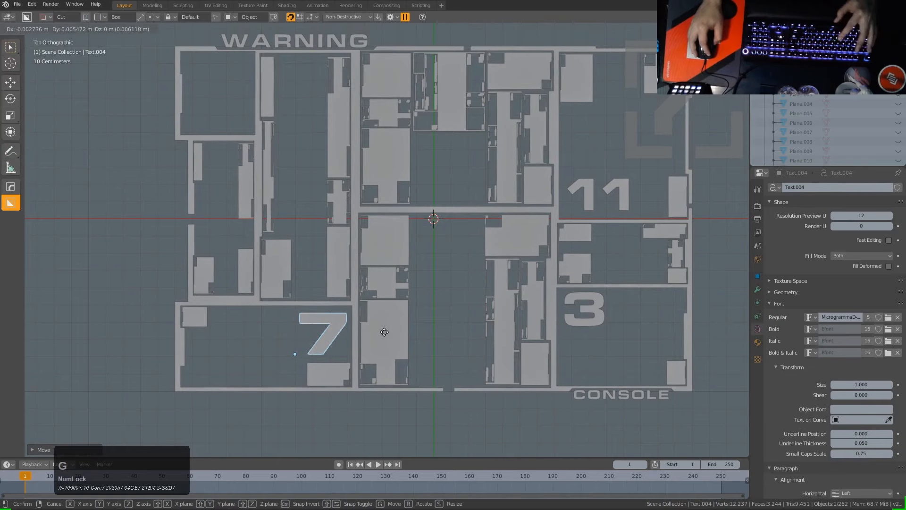
click(378, 336)
- Duplicate the 7 into the upper-left room and change the copy's content to "5"
key(shift+d)
click(270, 92)
key(Tab)
key(ctrl+a)
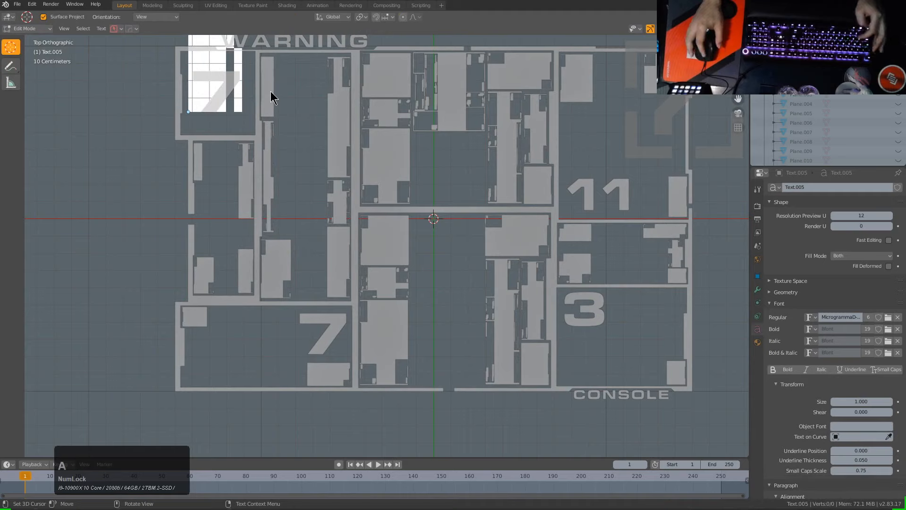
text(5)
key(Tab)
- Resize the 5 slightly and place it in the lower-right corner of the upper-left room
key(g)
click(269, 135)
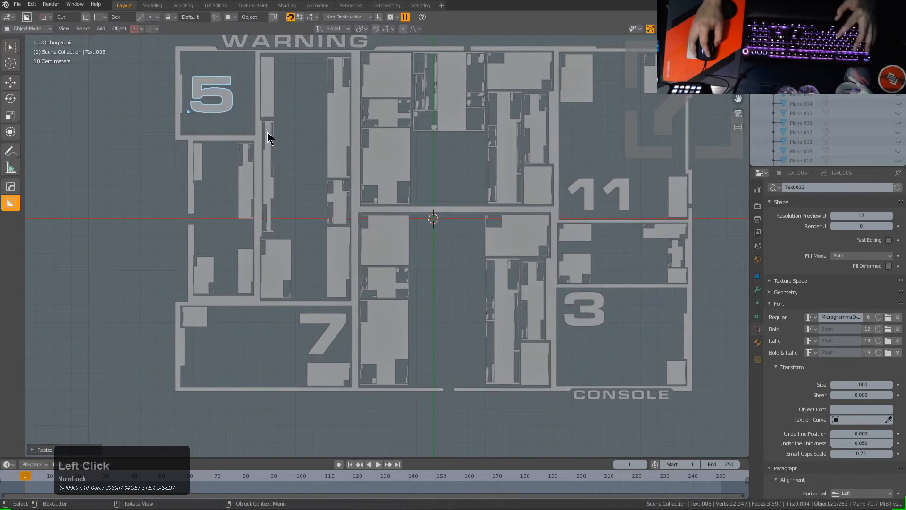
key(g)
click(284, 148)
key(Tab)
key(ctrl+a)
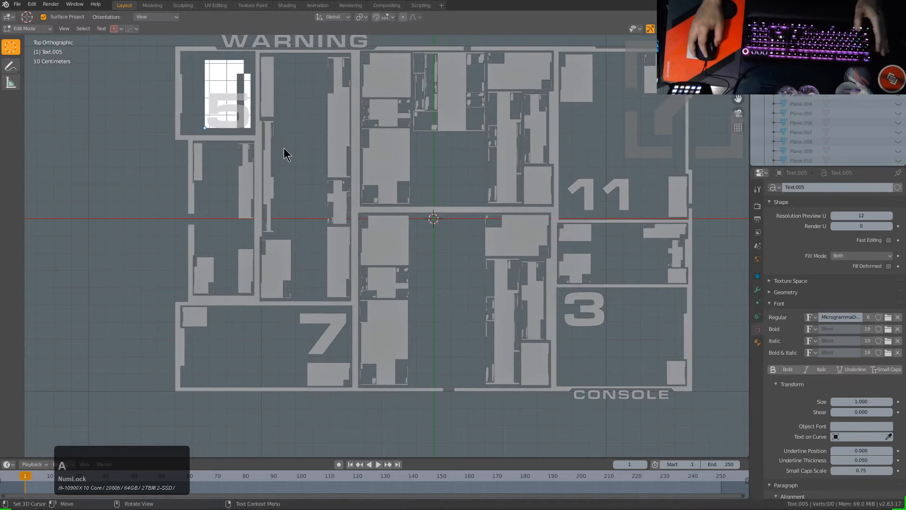
key(Tab)
key(g)
right_click(282, 138)
- Duplicate the 5 into the tall room to its right and change the copy's content to "1"
key(shift+d)
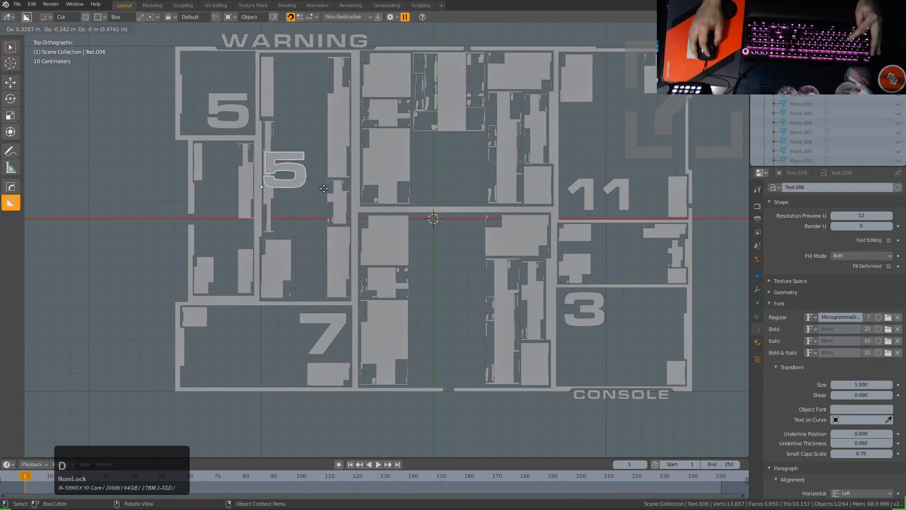
click(332, 196)
key(Tab)
key(ctrl+a)
text(1)
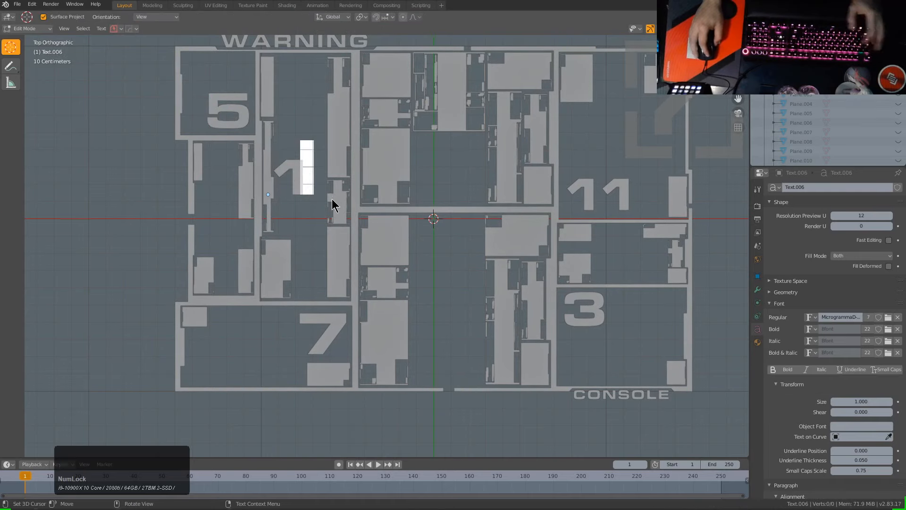
key(Tab)
- Scale the 1 down and fit it between the blocks at the bottom of the tall room
key(g)
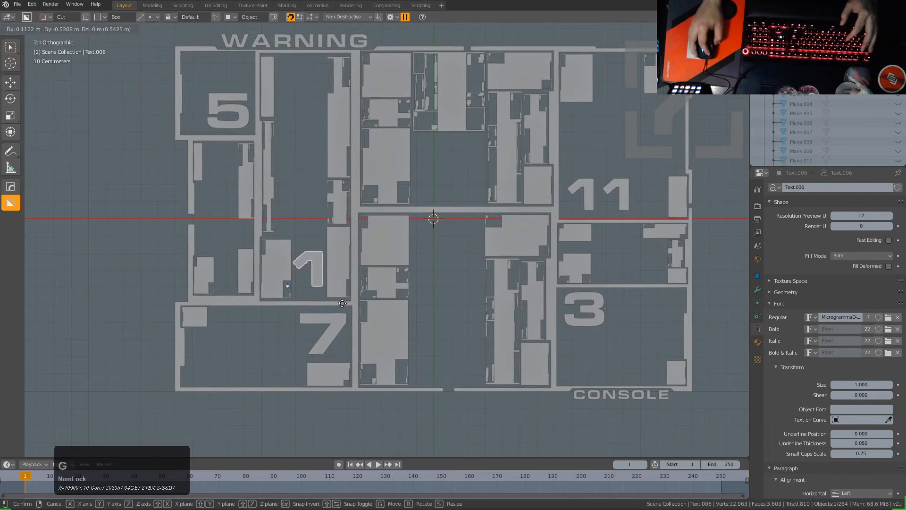
key(s)
click(336, 304)
key(g)
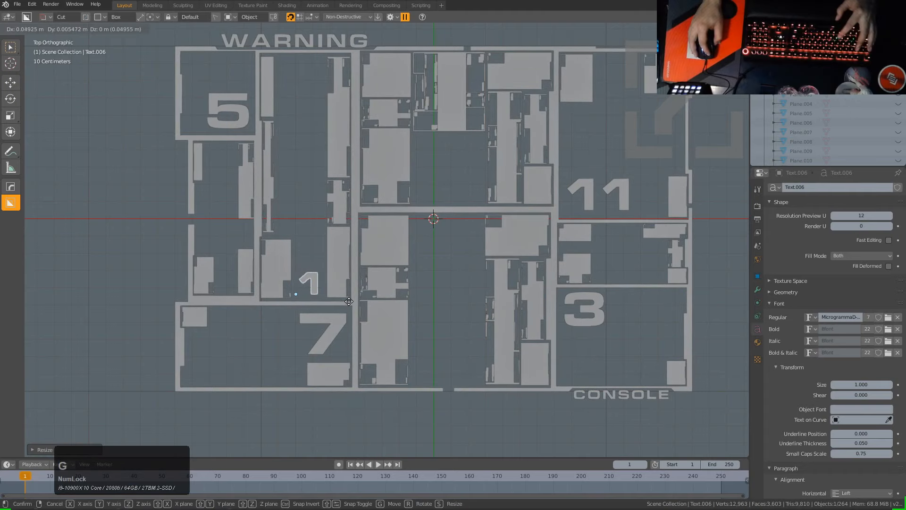
click(349, 301)
- Duplicate the 1 into the upper middle room and change the copy's content to "24"
key(shift+d)
click(488, 180)
key(Tab)
key(ctrl+a)
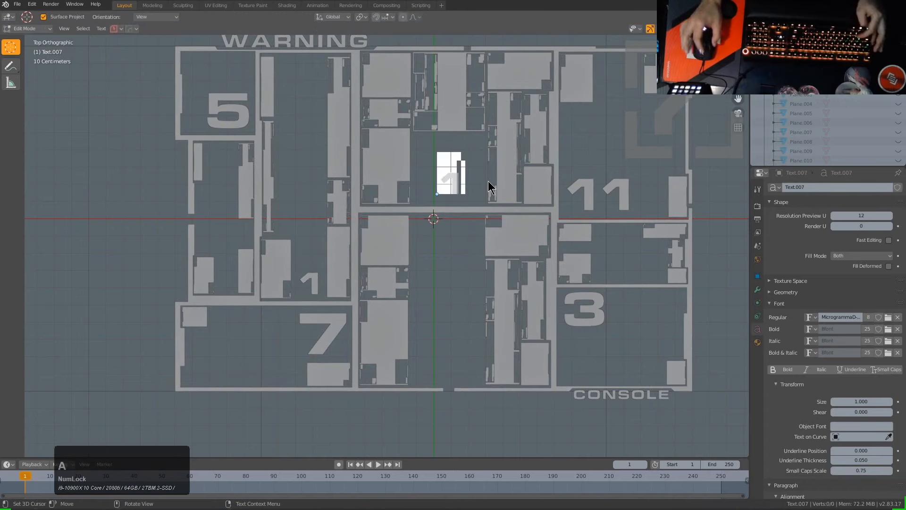
text(24)
key(Tab)
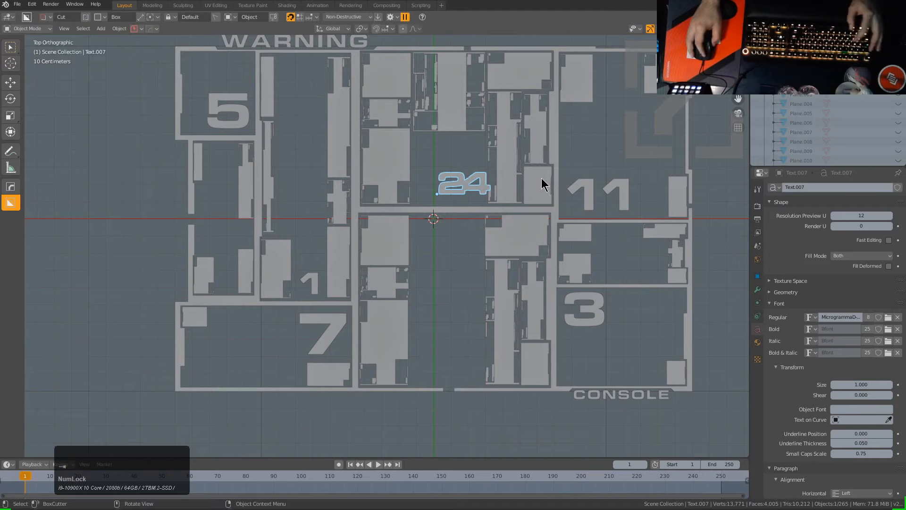
- Widen the character spacing of the 24 and place it at the bottom of the upper middle room, between the blocks
right_click(542, 178)
click(548, 182)
click(649, 188)
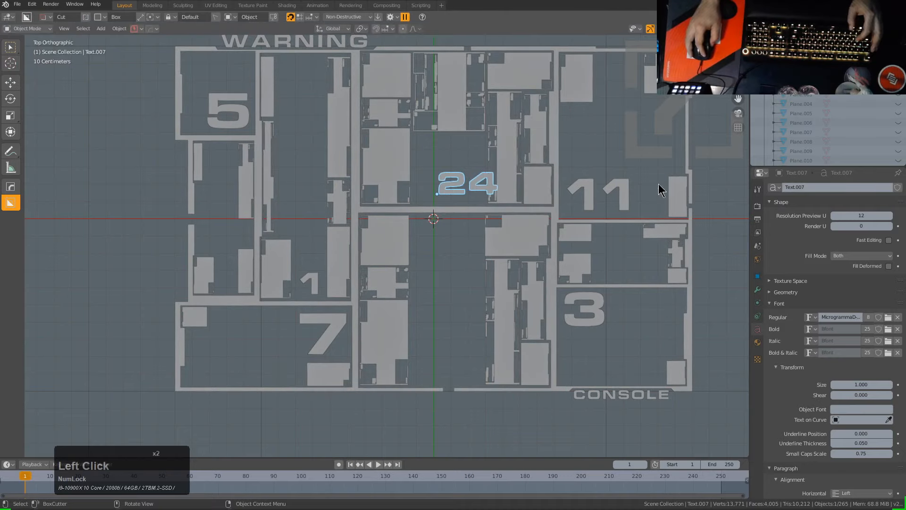
key(g)
click(561, 209)
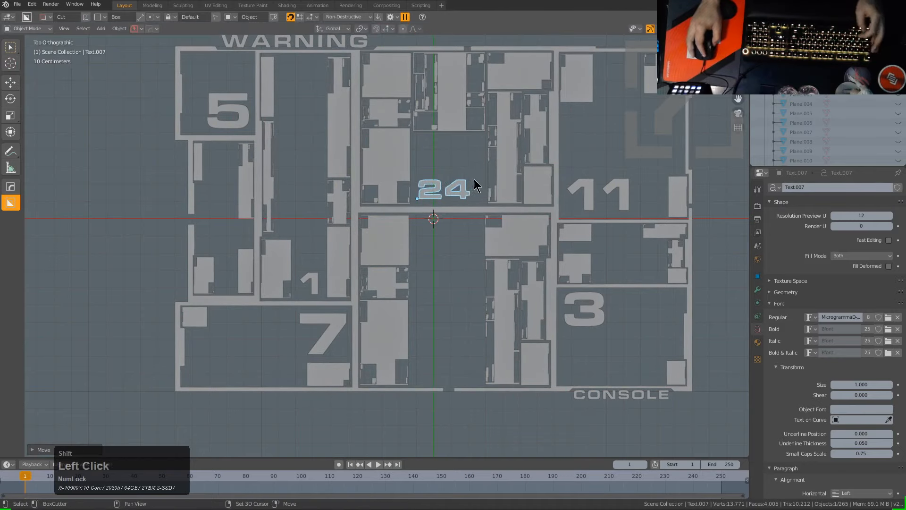
- Duplicate the 24 straight down to the bottom of the lower middle room and change the copy's content to "2"
key(shift+d)
click(474, 358)
key(ctrl+a)
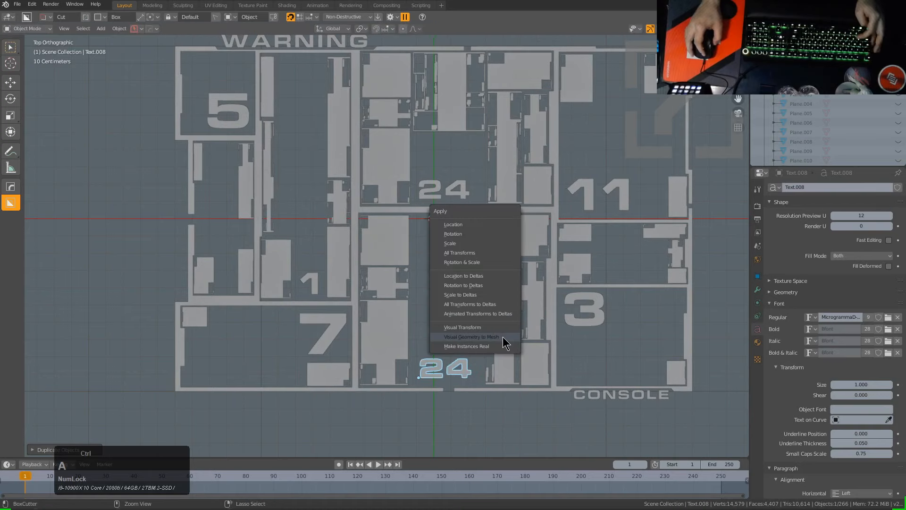
key(Tab)
key(ctrl+a)
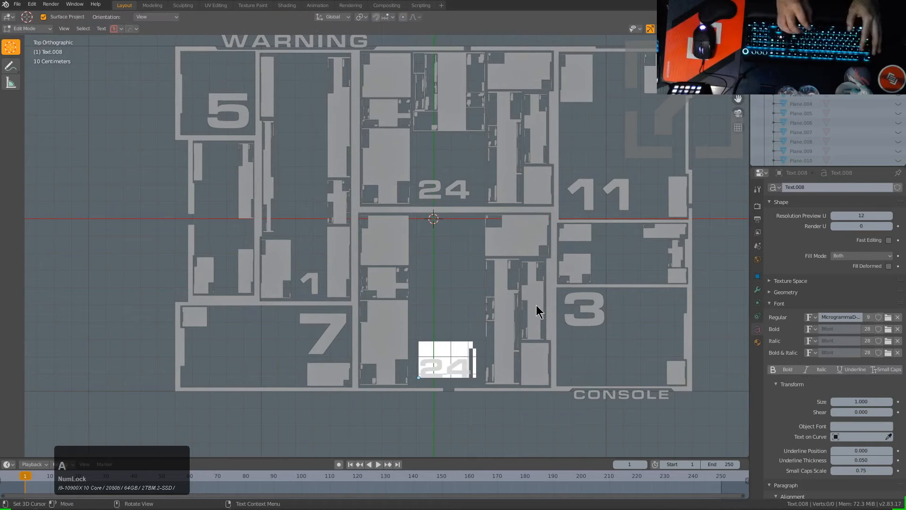
text(2)
key(Tab)
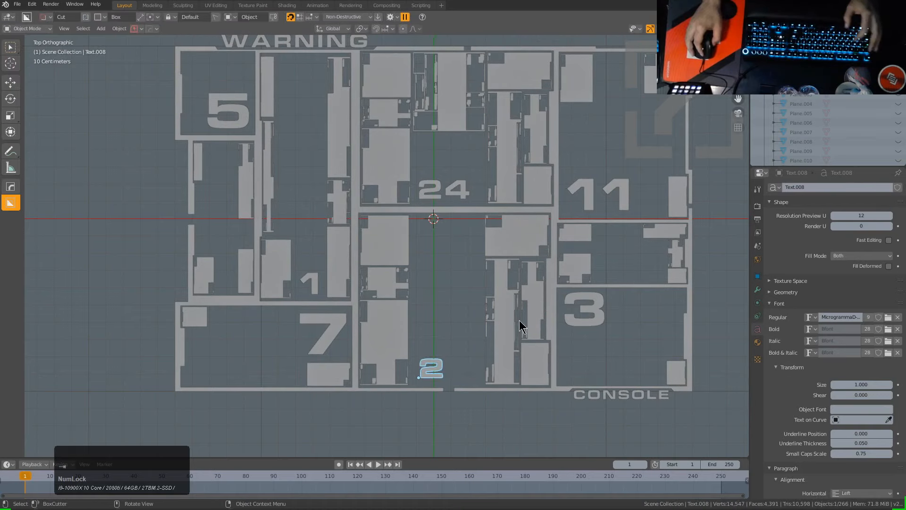
- Scale the 2 up about 1.4 times at the bottom of the lower middle room
key(s)
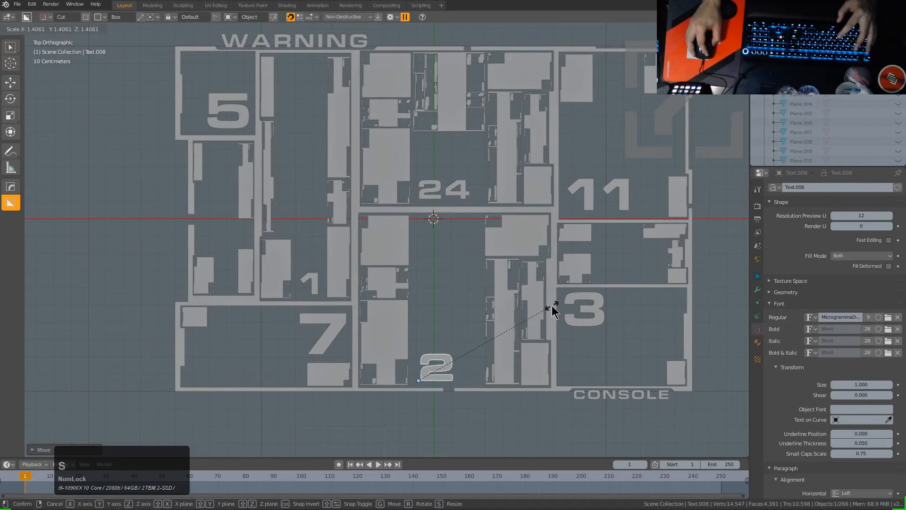
click(544, 309)
scroll(545, 305, down, 3)
shift+middle_drag(545, 305, 516, 299)
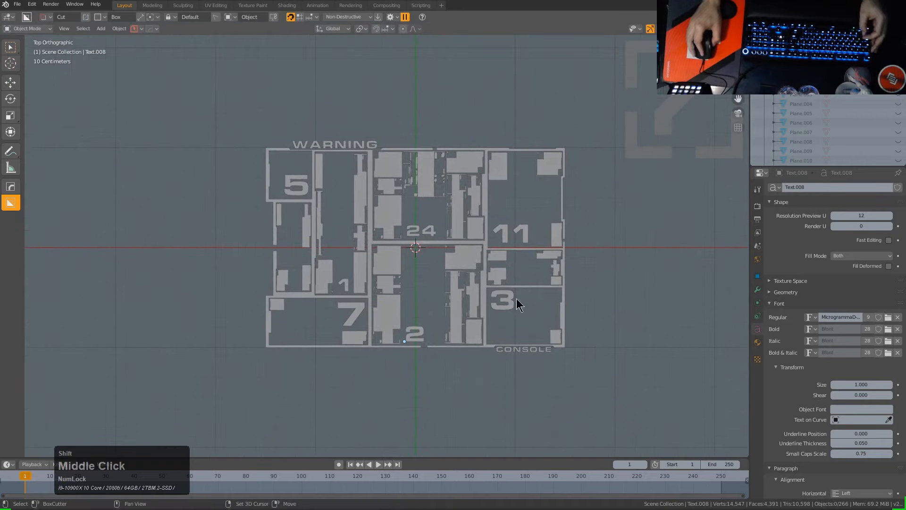
- Add a plane, move it along X into the empty area left of the layout, and enter Edit Mode on it
shift+middle_drag(353, 222, 395, 216)
key(shift+a)
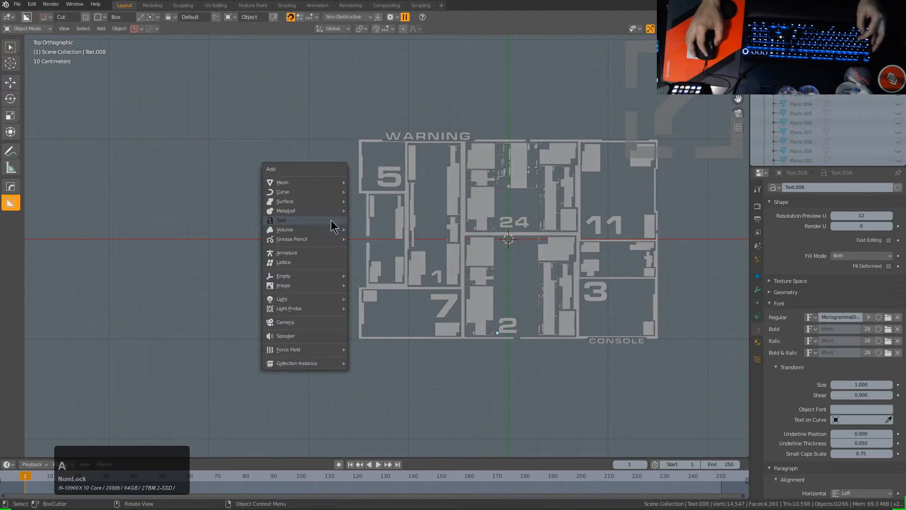
click(378, 195)
key(g)
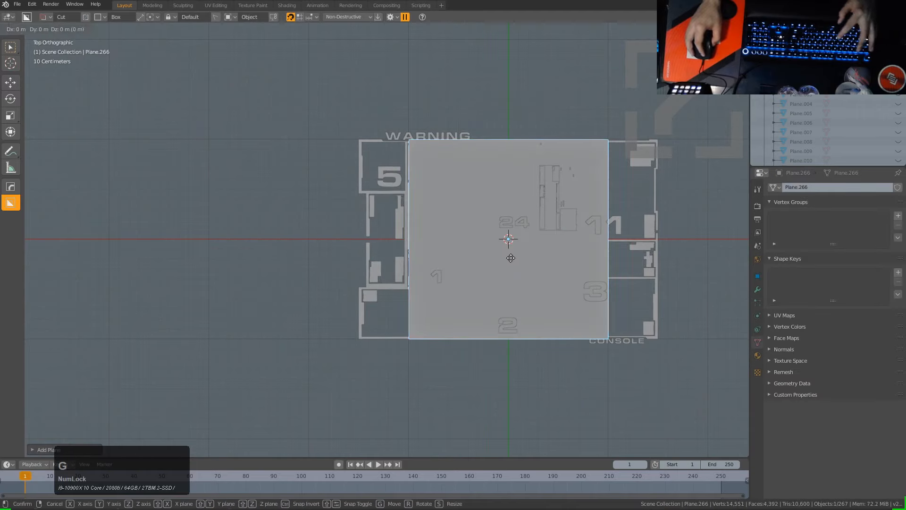
key(x)
click(245, 241)
scroll(427, 204, up, 2)
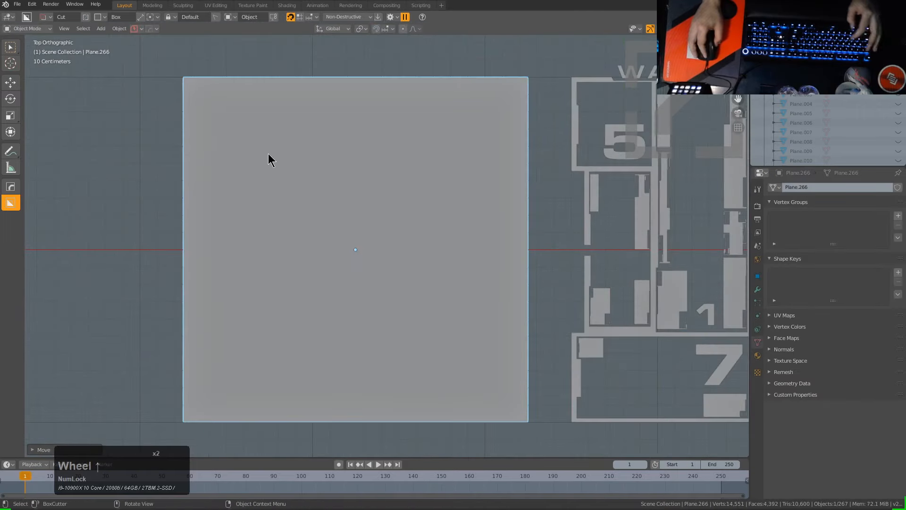
scroll(333, 177, down, 2)
key(Tab)
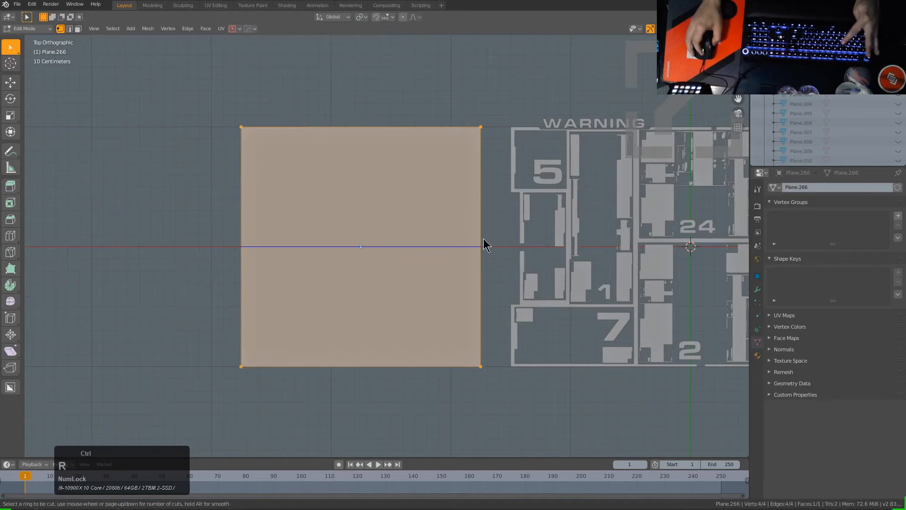
- Try to divide the plane with seven evenly spaced horizontal loop cuts while in vertex select mode
scroll(483, 239, up, 6)
click(483, 239)
right_click(484, 239)
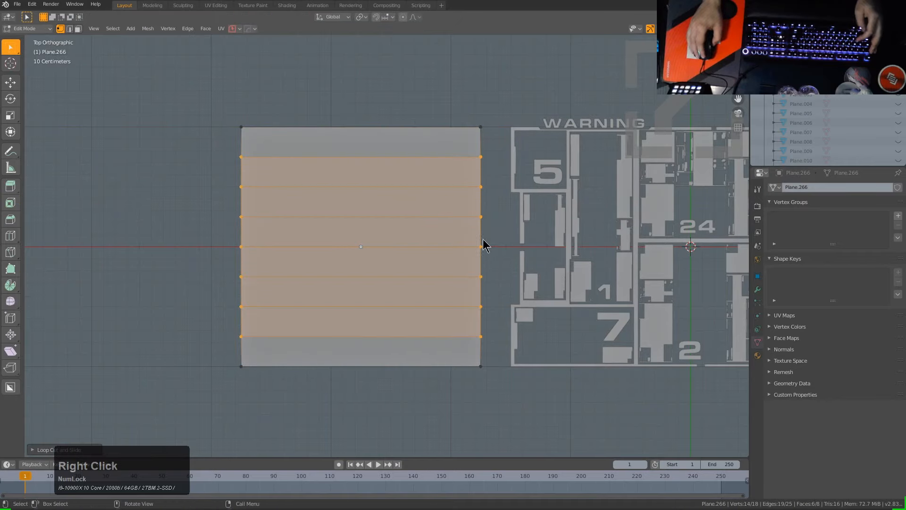
key(ctrl+z)
- In edge select mode, divide the plane with seven evenly spaced, unslid horizontal loop cuts
key(2)
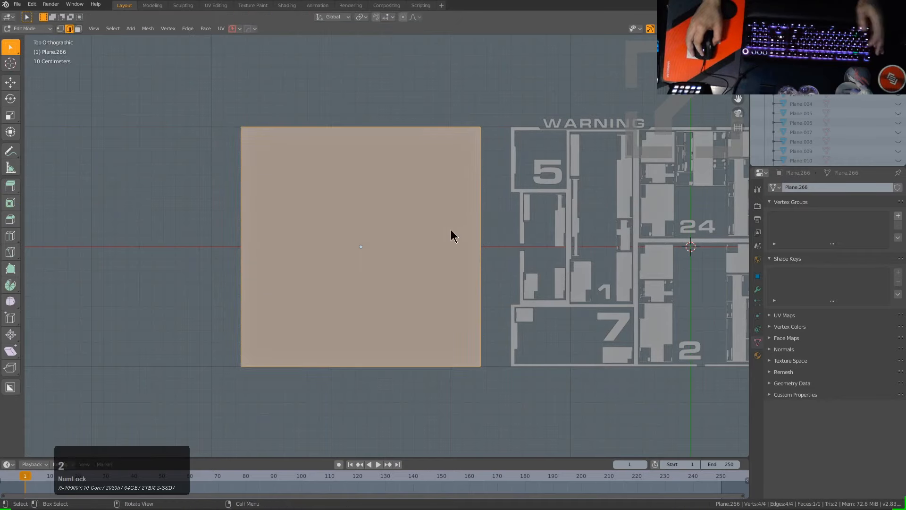
key(ctrl+r)
scroll(486, 255, up, 6)
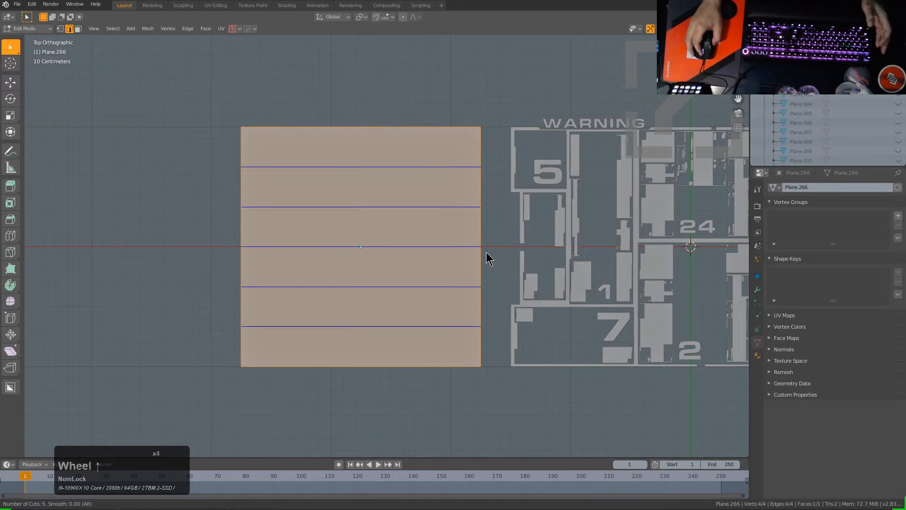
click(486, 252)
right_click(500, 236)
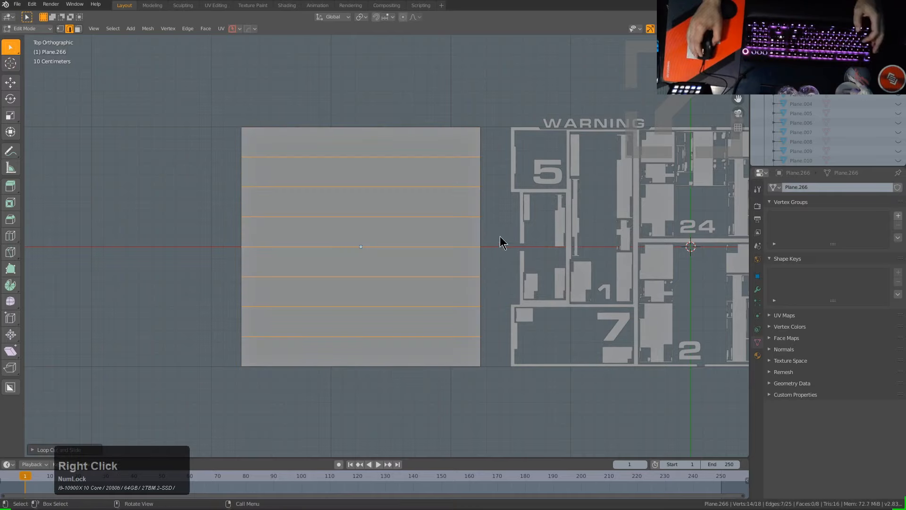
- Bevel the seven loop-cut edges into narrow bands and delete the band faces to leave eight separate strips
key(ctrl+b)
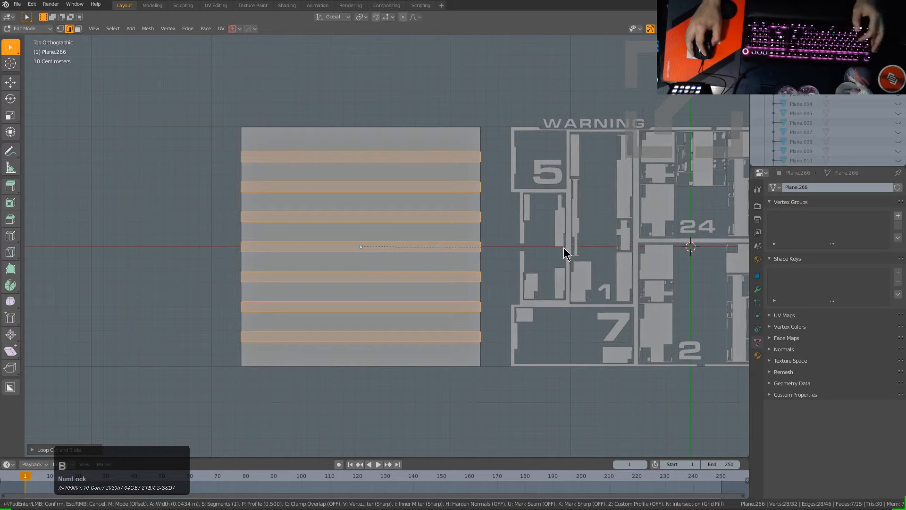
shift+click(555, 247)
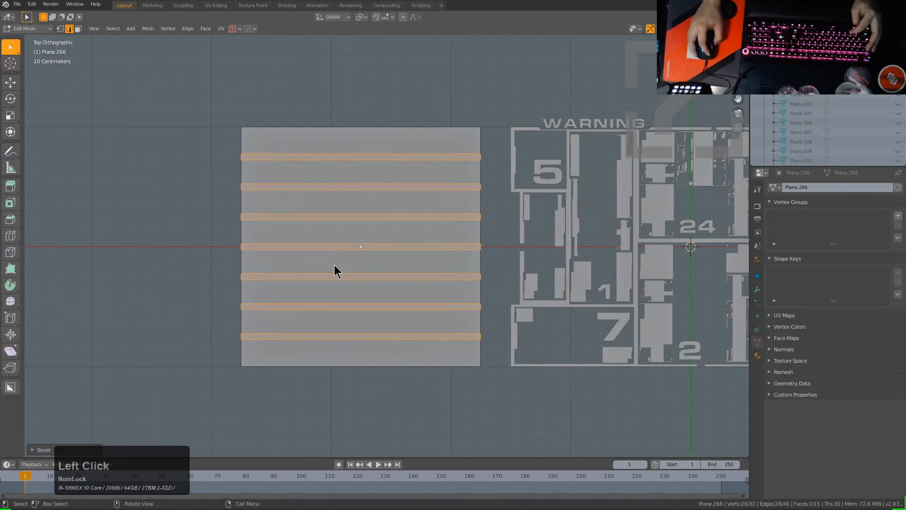
key(x)
click(314, 286)
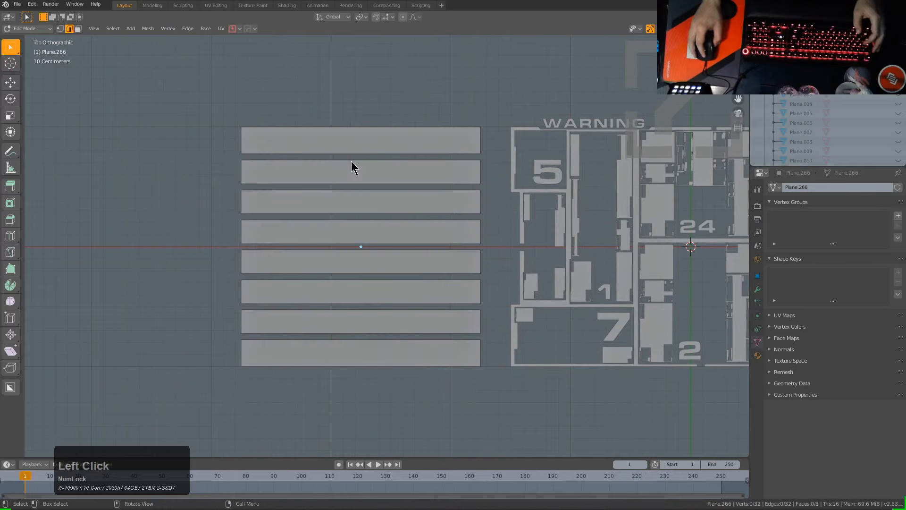
- Return to Object Mode and set the BoxCutter cutting shape to Ngon
key(Tab)
scroll(312, 120, up, 2)
key(d)
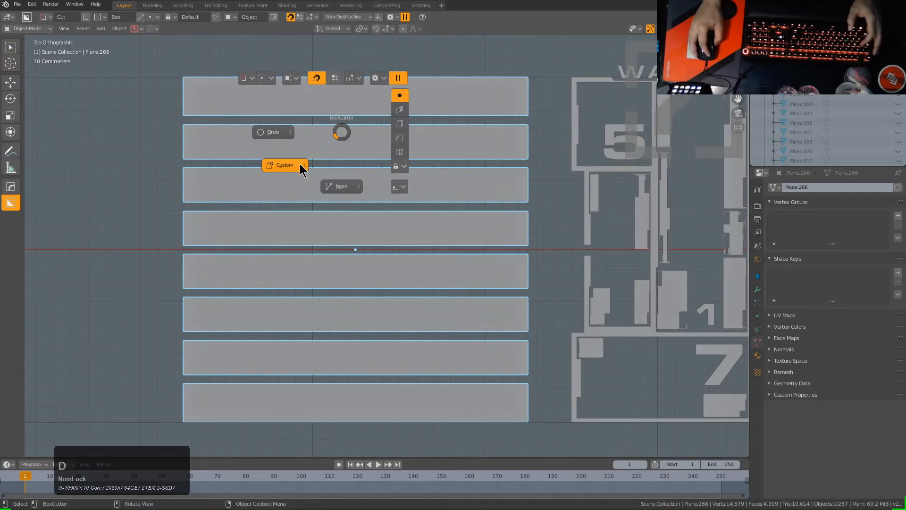
click(333, 186)
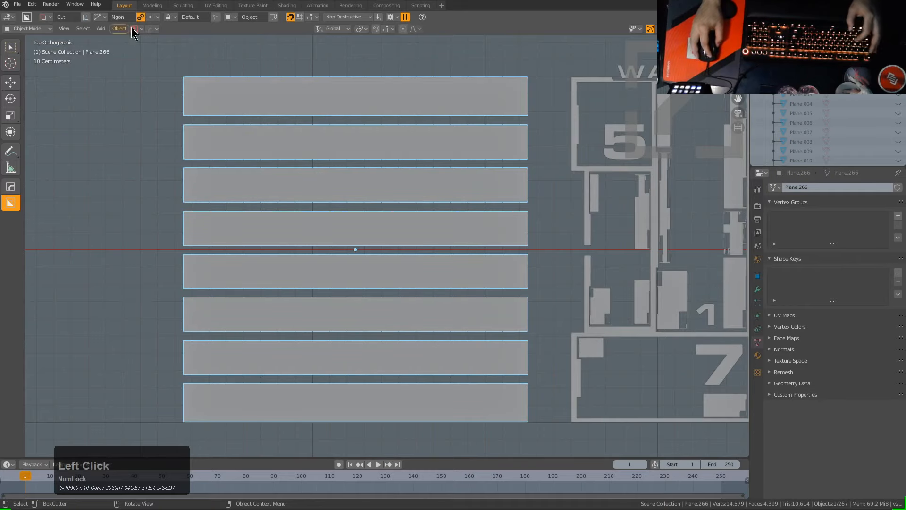
- Cut a narrow vertical gap through the top strip near its left end using an open, thickened Ngon line, thinned and repositioned
drag(267, 54, 267, 115)
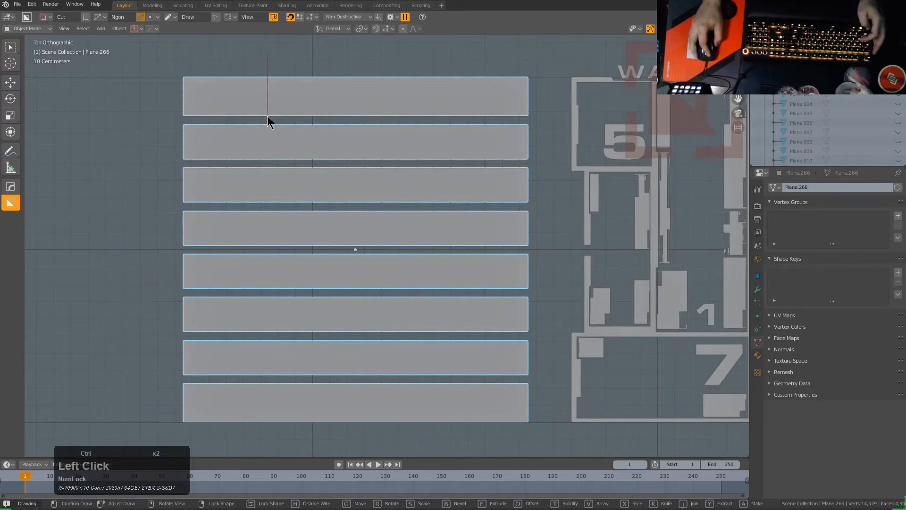
key(c)
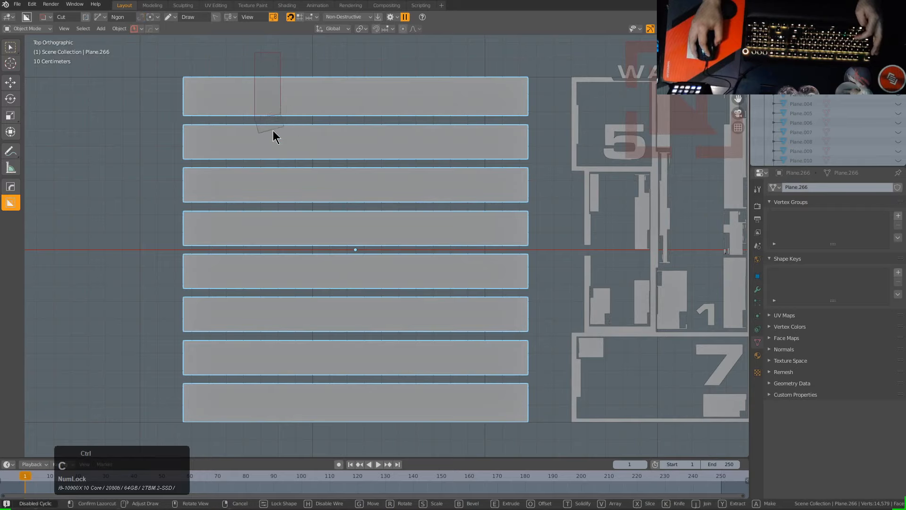
key(Tab)
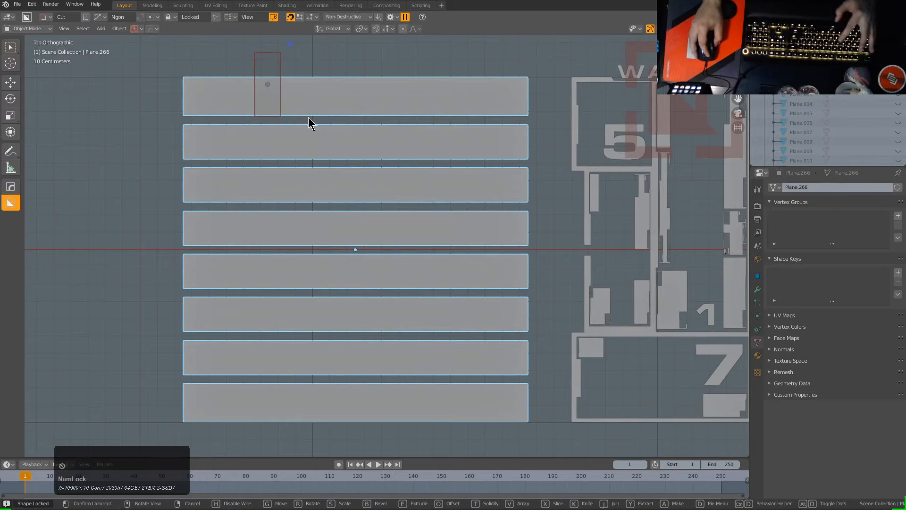
key(t)
key(g)
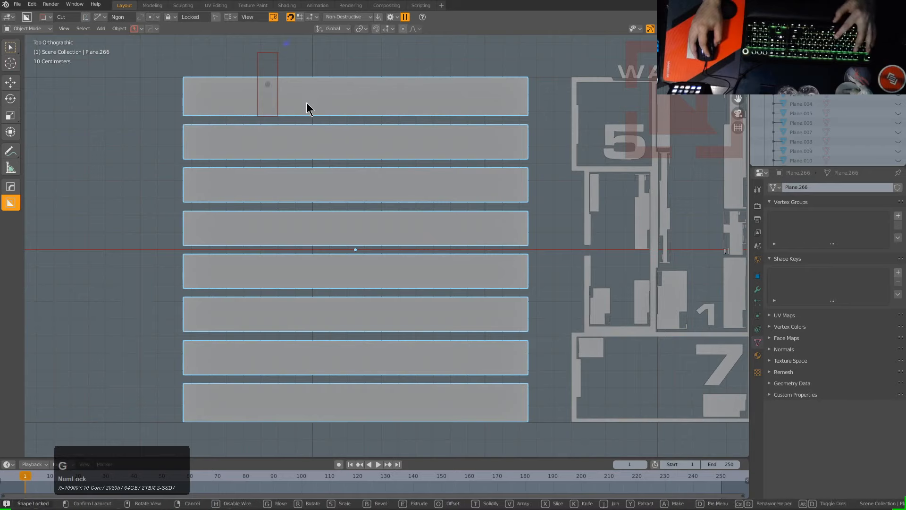
click(305, 100)
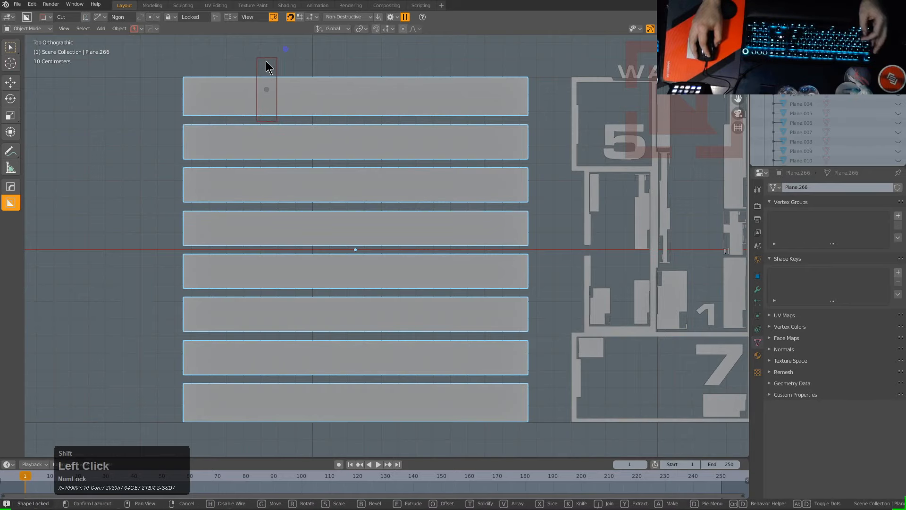
- Duplicate the cutter line twice along X to add two more gaps across the top strip
key(shift+d)
key(x)
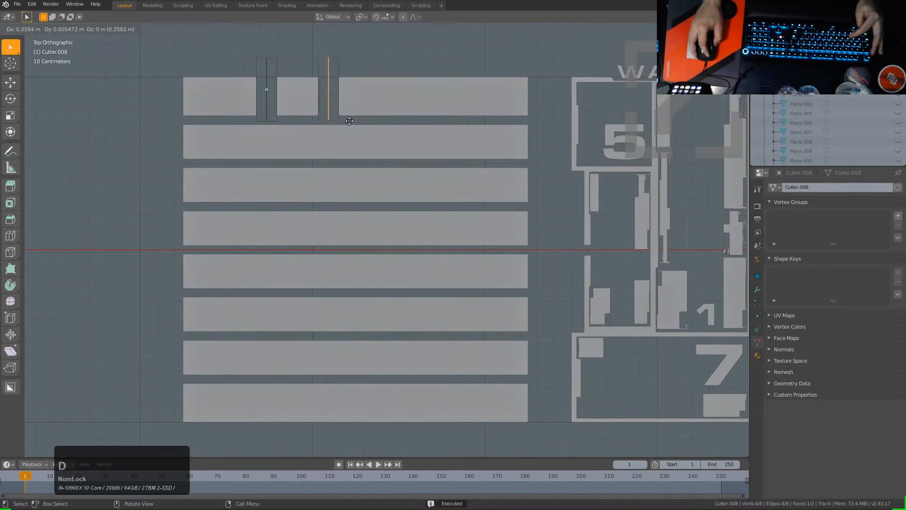
click(383, 121)
key(shift+d)
key(x)
click(469, 118)
- Copy a cutter line down to the second strip and shorten it along Y to just span that strip
key(shift+d)
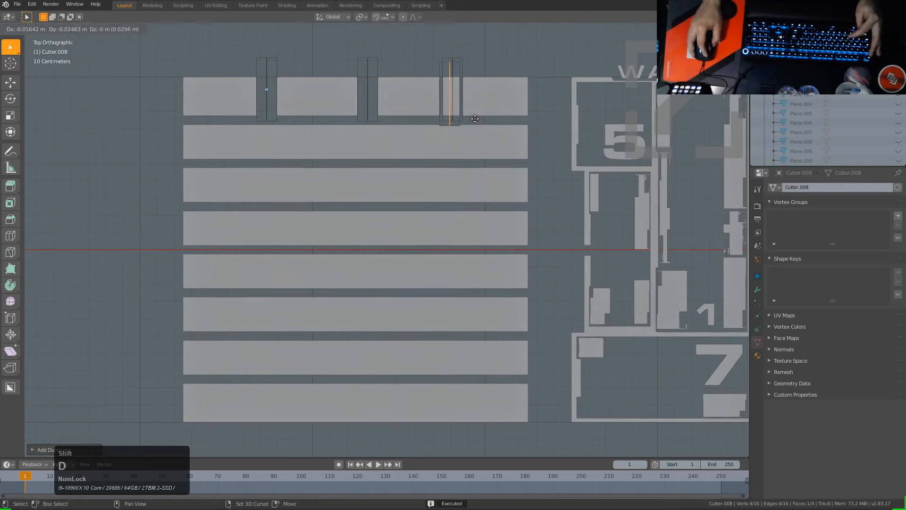
click(462, 176)
key(s)
key(y)
click(446, 166)
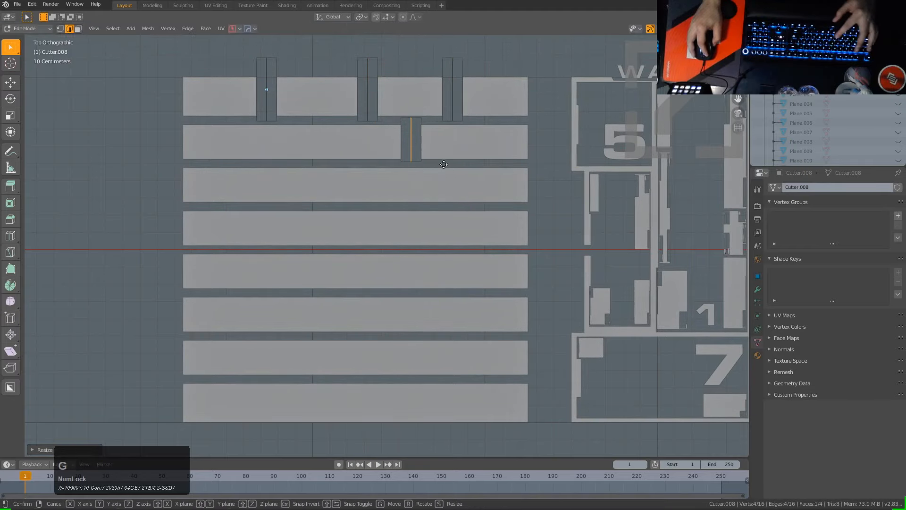
- Duplicate the shortened cutter three times along X so the second strip has four unevenly spaced gaps
key(shift+d)
key(x)
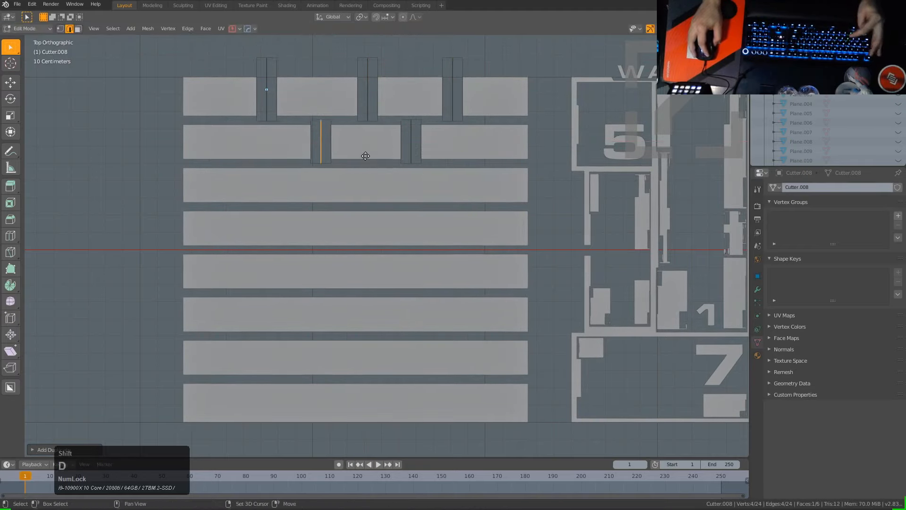
click(276, 151)
key(shift+d)
key(x)
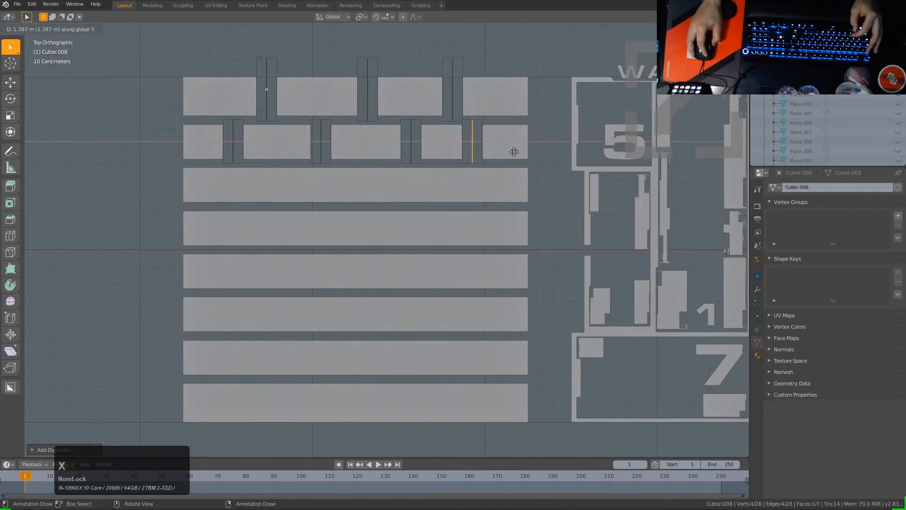
click(518, 150)
- Copy the cutter to the third strip and duplicate it along X for three gaps staggered against the row above
key(shift+d)
click(478, 189)
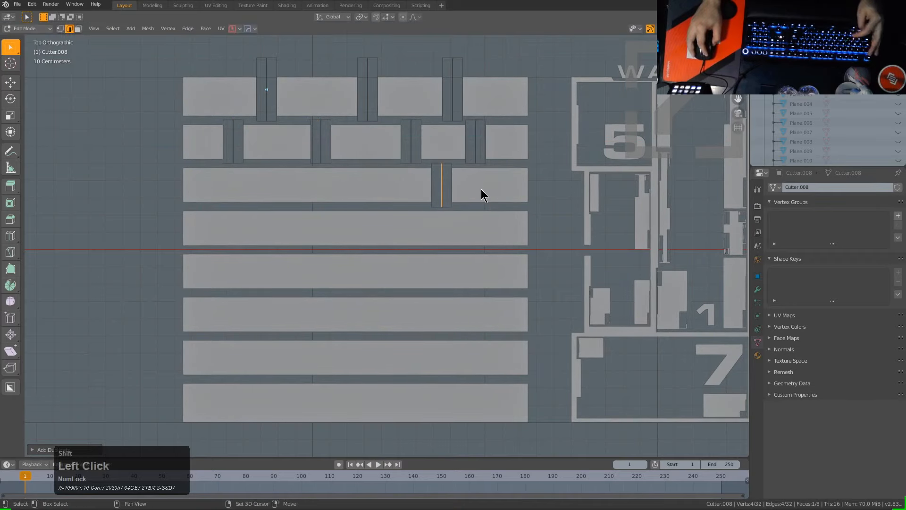
key(shift+d)
key(x)
click(394, 186)
key(shift+d)
key(x)
click(315, 184)
- Copy the cutter to the fourth strip and duplicate it along X for four gaps, leaving one narrow block near the middle
key(shift+d)
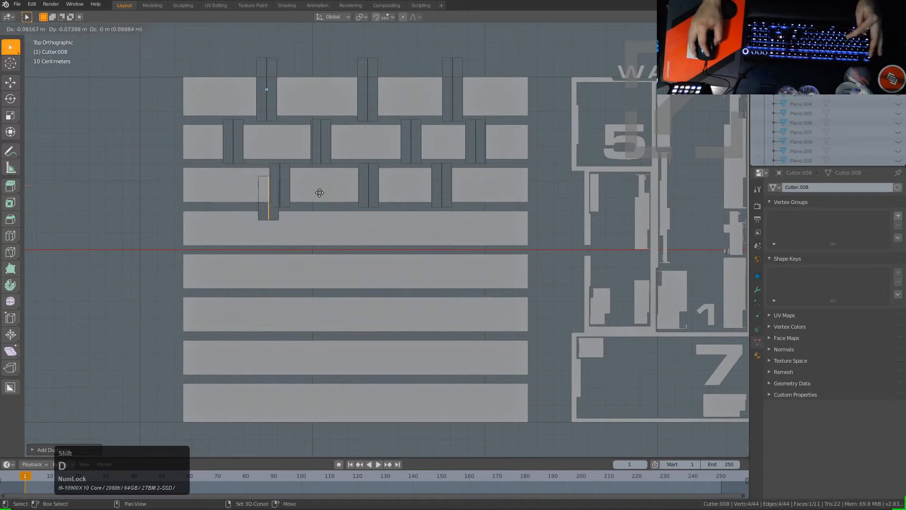
click(281, 219)
key(d)
key(x)
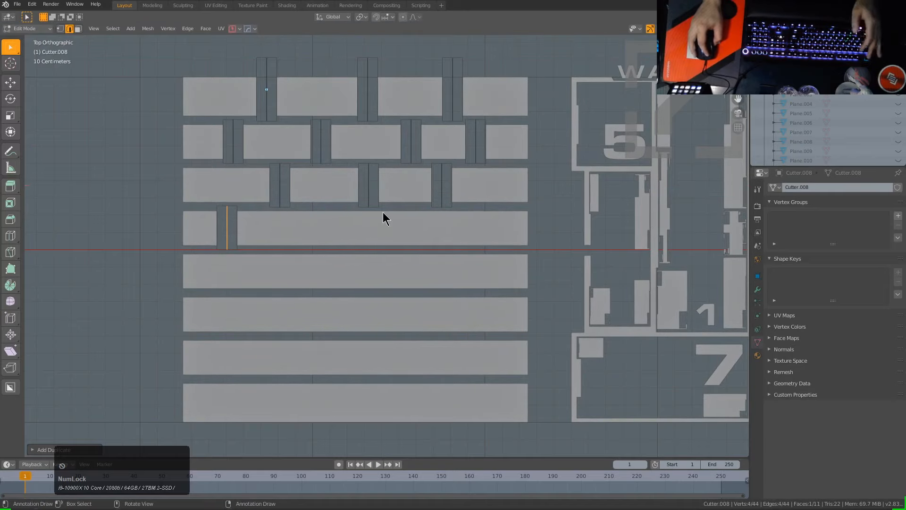
key(shift+d)
key(x)
click(371, 223)
key(shift+d)
key(x)
click(413, 224)
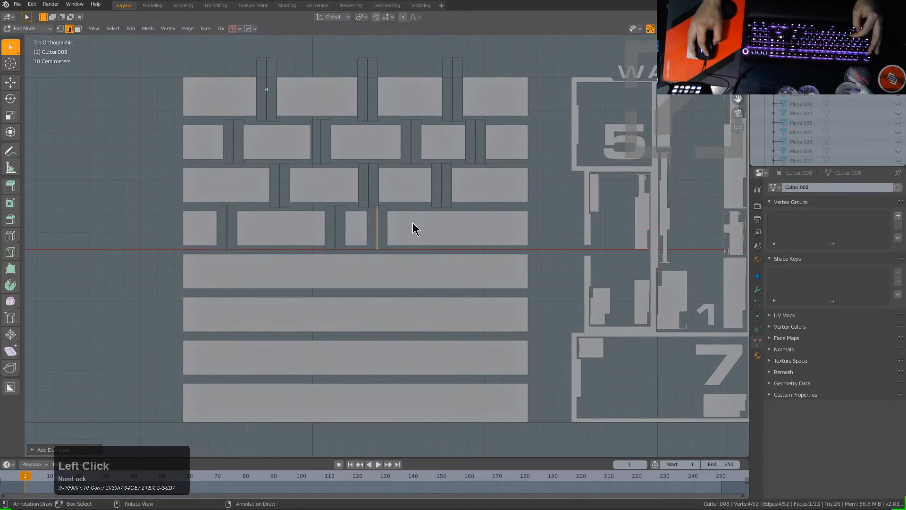
key(shift+d)
key(x)
click(507, 229)
- Copy the cutter to the fifth strip and duplicate it along X for three gaps, with a small block near the left end
key(shift+d)
click(454, 272)
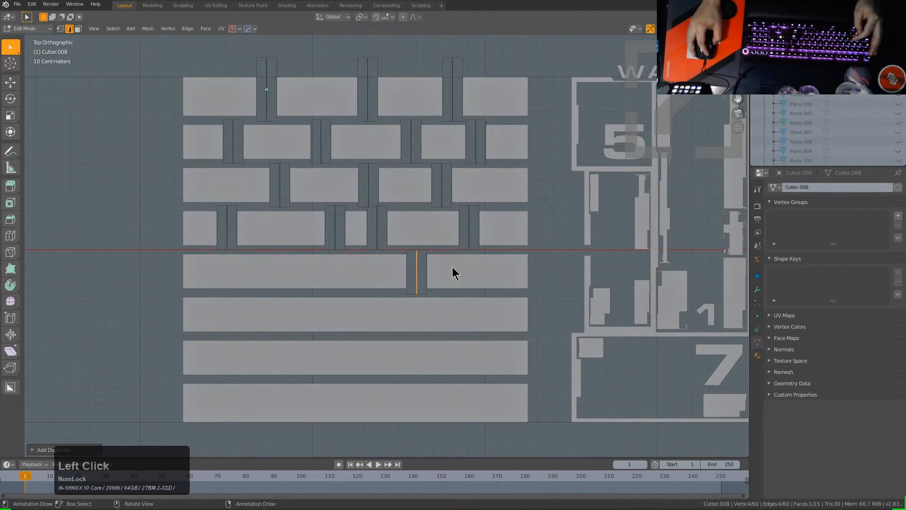
key(shift+d)
key(x)
click(335, 272)
key(shift+d)
key(x)
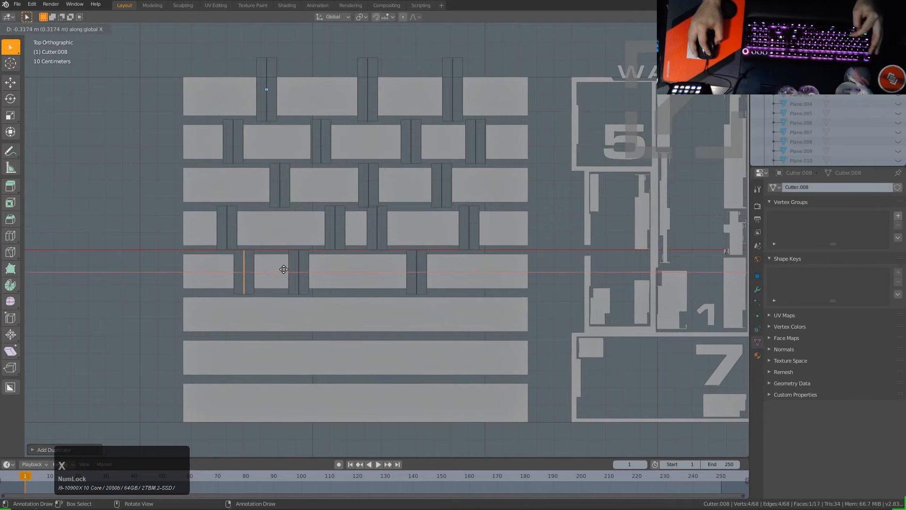
click(292, 270)
- Copy the cutter to the sixth strip and duplicate it along X for three widely spaced gaps
key(shift+d)
click(259, 309)
key(shift+d)
key(x)
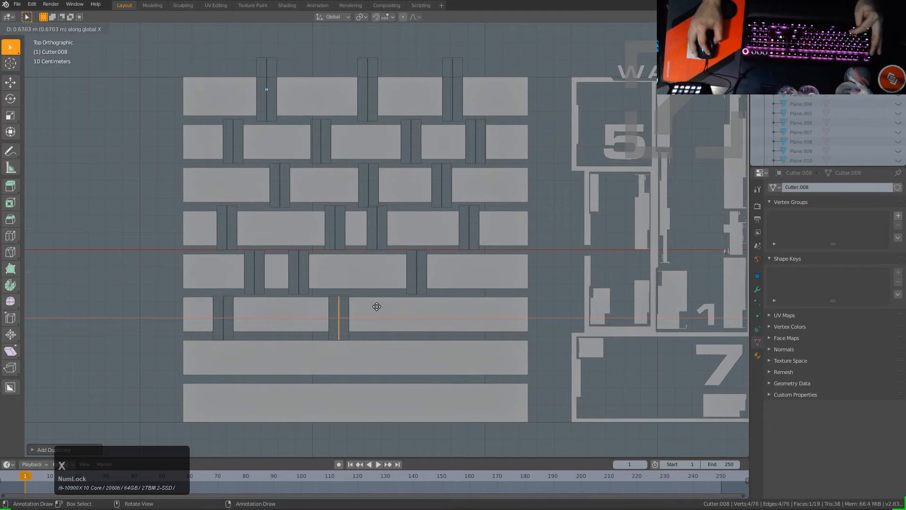
click(381, 307)
key(shift+d)
key(x)
click(477, 307)
- Copy the cutter to the seventh strip and duplicate it along X for three gaps, leaving a long block at the right end
key(shift+d)
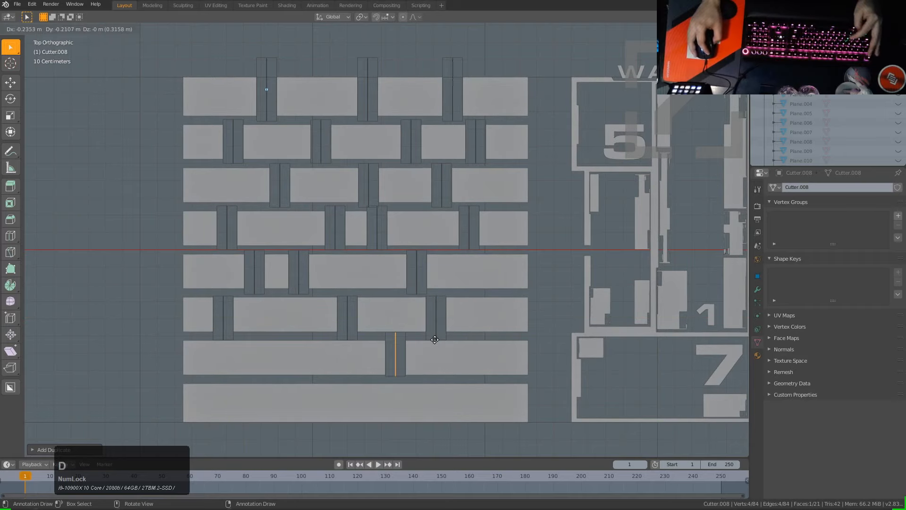
click(431, 348)
key(shift+d)
key(x)
click(315, 347)
key(shift+d)
key(x)
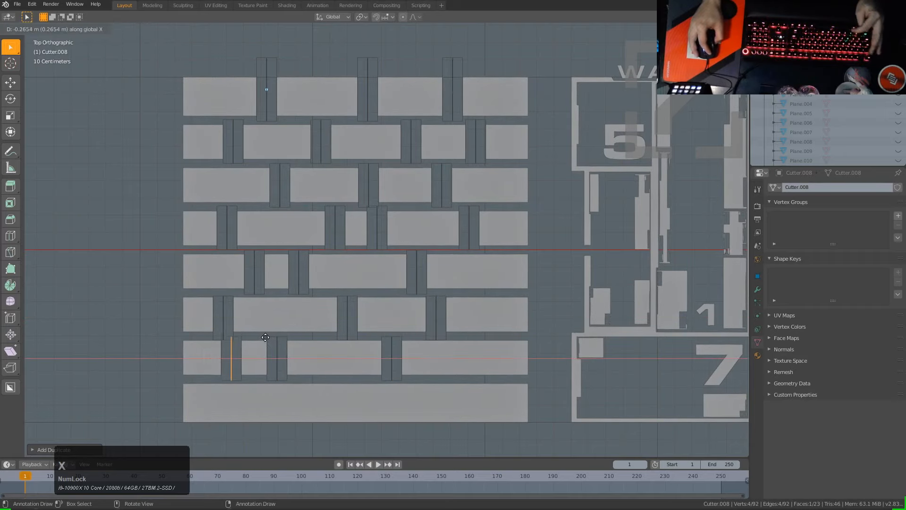
click(283, 333)
- Copy the cutter to the bottom strip, duplicate it along X for three gaps, and return to Object Mode
key(shift+d)
click(320, 376)
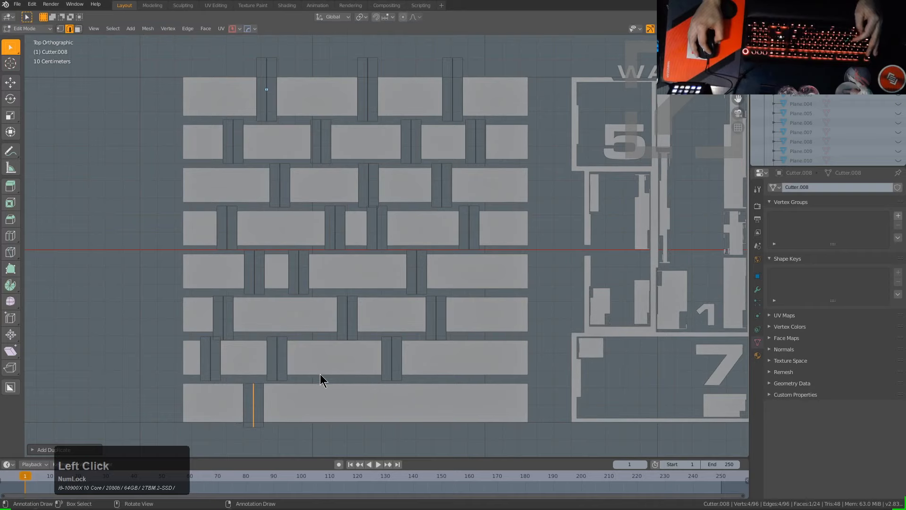
key(shift+d)
key(x)
click(491, 378)
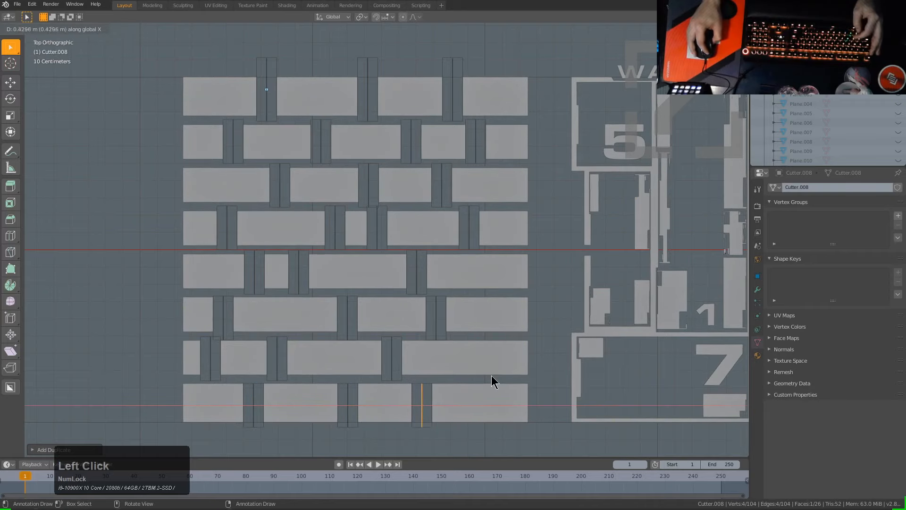
key(Tab)
- Switch the BoxCutter shape to Box and cut back the right-hand ends of the panel's top three rows to uneven lengths
click(507, 152)
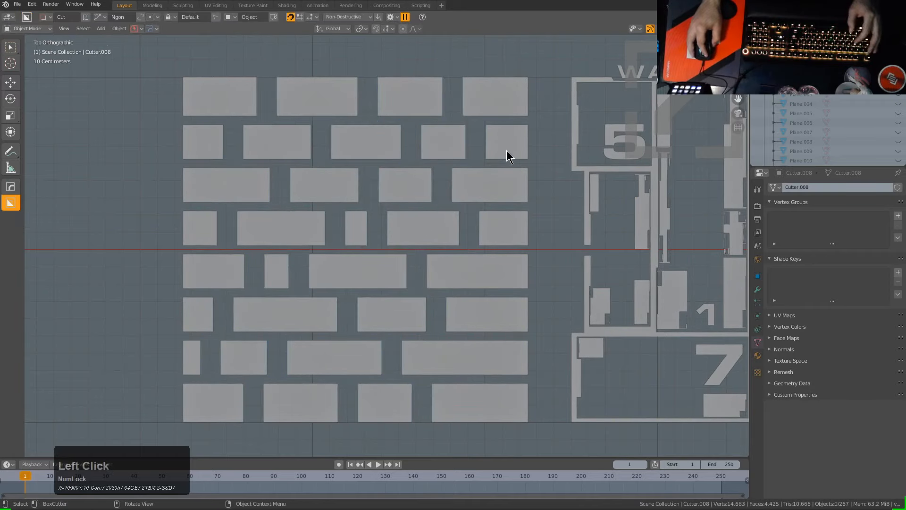
key(d)
click(469, 183)
mouse_move(450, 65)
mouse_down()
mouse_move(487, 98)
mouse_move(551, 121)
mouse_move(508, 140)
mouse_move(491, 186)
mouse_move(393, 205)
mouse_up()
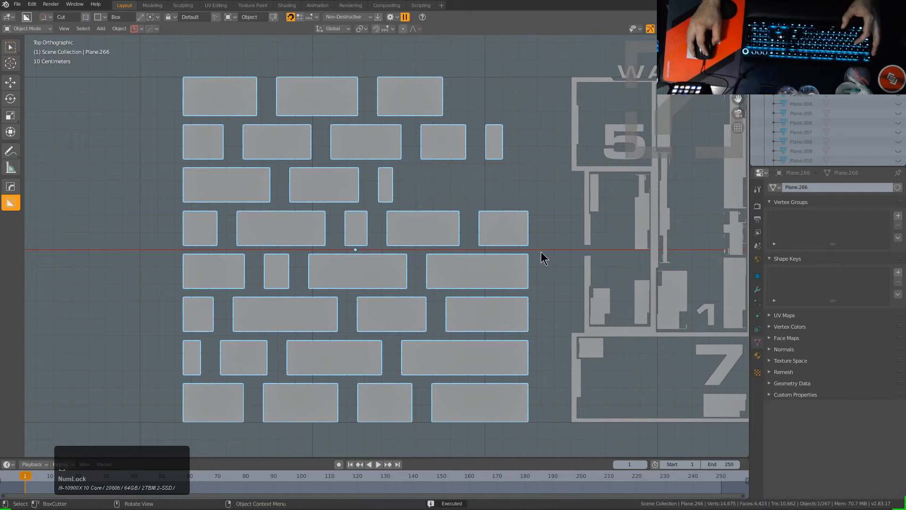
- Box-cut the right-hand ends of the fifth to eighth rows to different lengths, removing the seventh row's last block
mouse_move(540, 251)
mouse_down()
mouse_move(378, 290)
mouse_move(440, 291)
mouse_up()
mouse_move(543, 287)
mouse_down()
mouse_move(487, 329)
mouse_move(494, 335)
mouse_up()
drag(553, 332, 509, 370)
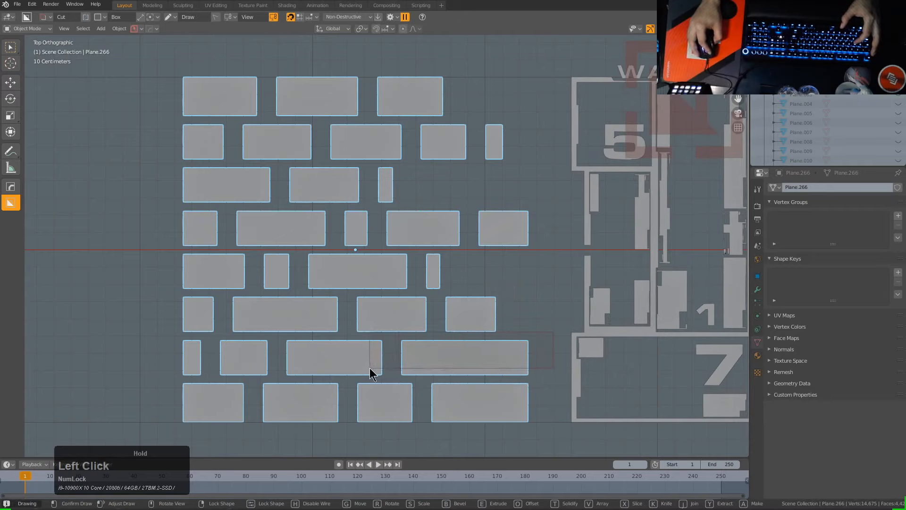
key(g)
mouse_move(365, 367)
mouse_down()
mouse_move(358, 371)
mouse_move(373, 375)
mouse_move(355, 378)
mouse_up()
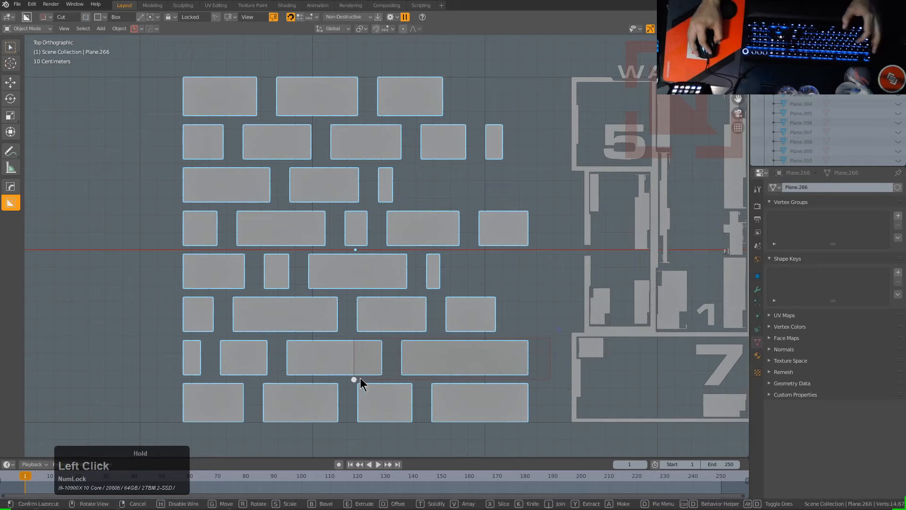
key(alt+a)
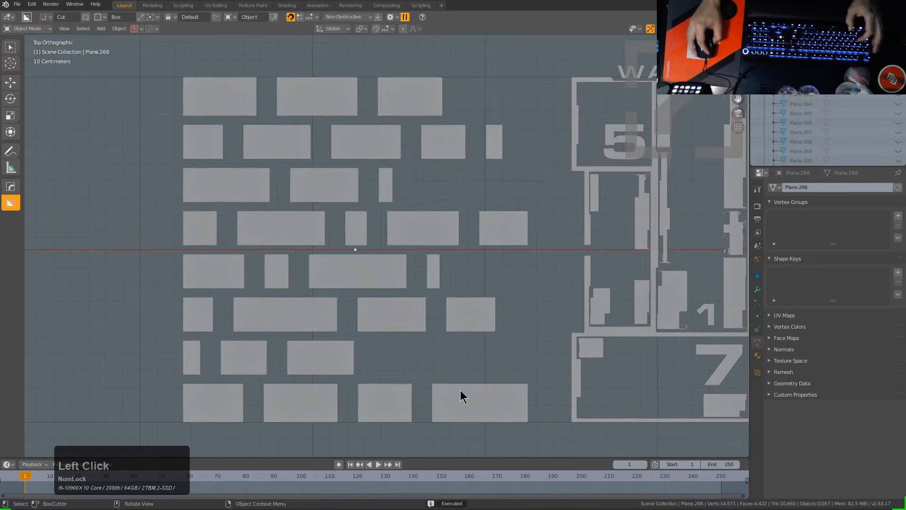
click(461, 390)
drag(503, 387, 545, 426)
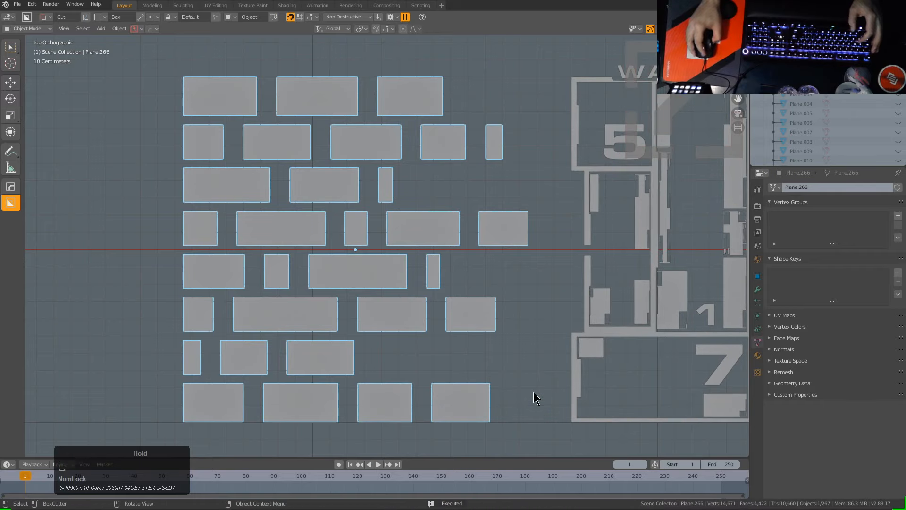
- Duplicate the block panel in place and apply the copy's cuts with Visual Geometry to Mesh
scroll(533, 392, down, 3)
key(alt+a)
click(398, 237)
shift+middle_drag(469, 227, 388, 236)
key(shift+d)
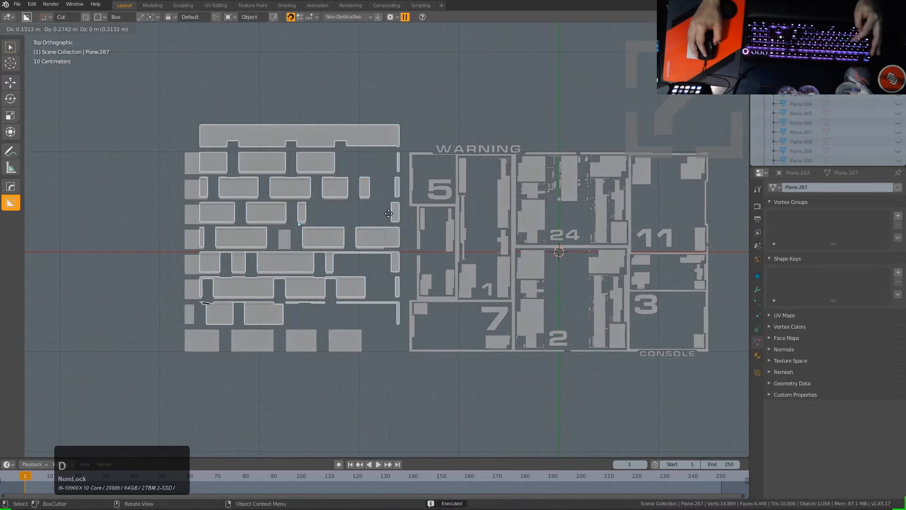
right_click(397, 224)
key(ctrl+a)
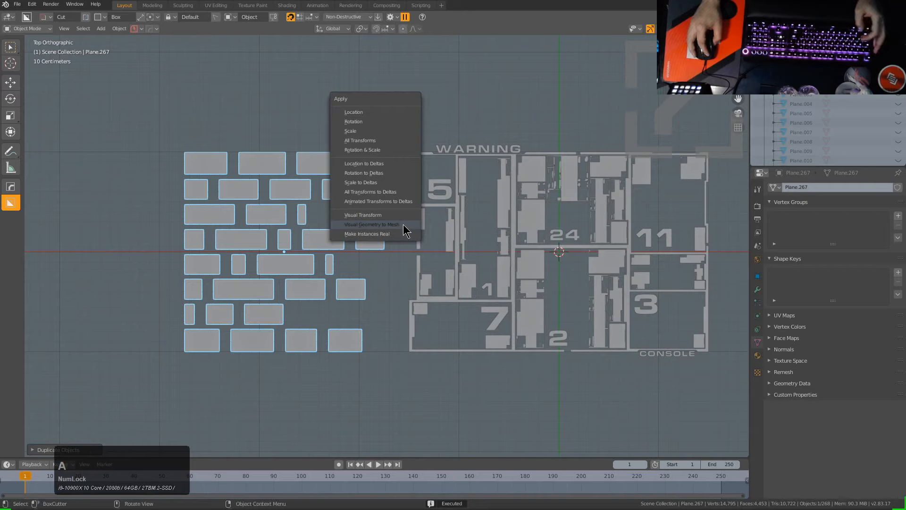
click(403, 224)
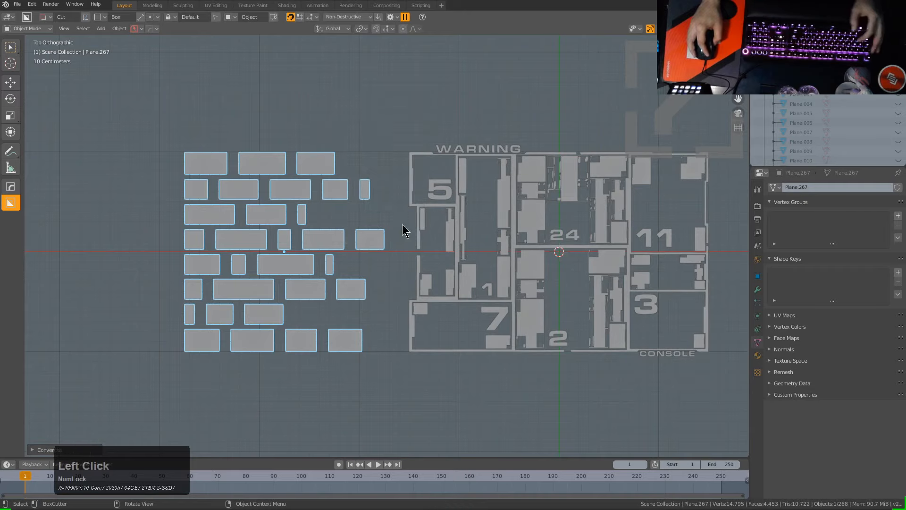
- Shrink the panel copy, place it over the number 5 room, and hide the original panel
key(g)
click(468, 220)
key(s)
click(473, 234)
key(g)
click(444, 188)
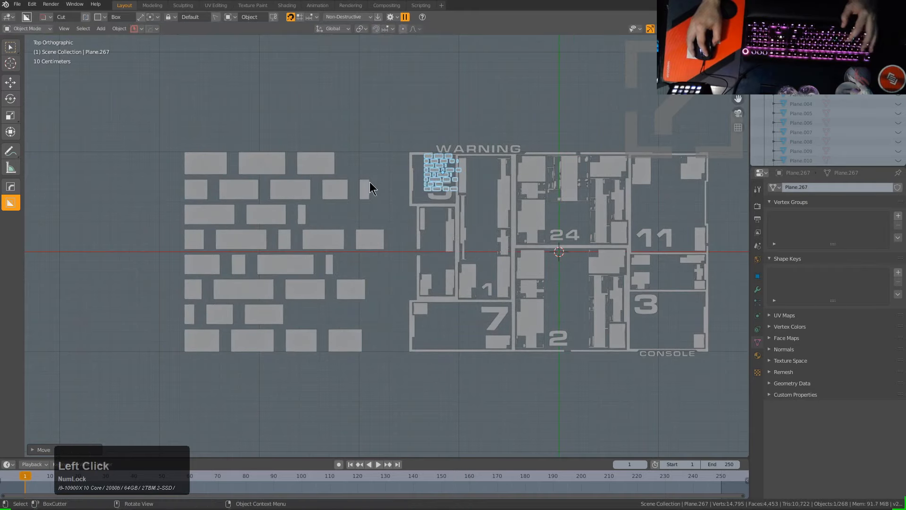
click(310, 185)
key(h)
- Scale the block pattern down further and fit it into the upper-left corner of room 5, above the number
click(438, 164)
key(KP_Decimal)
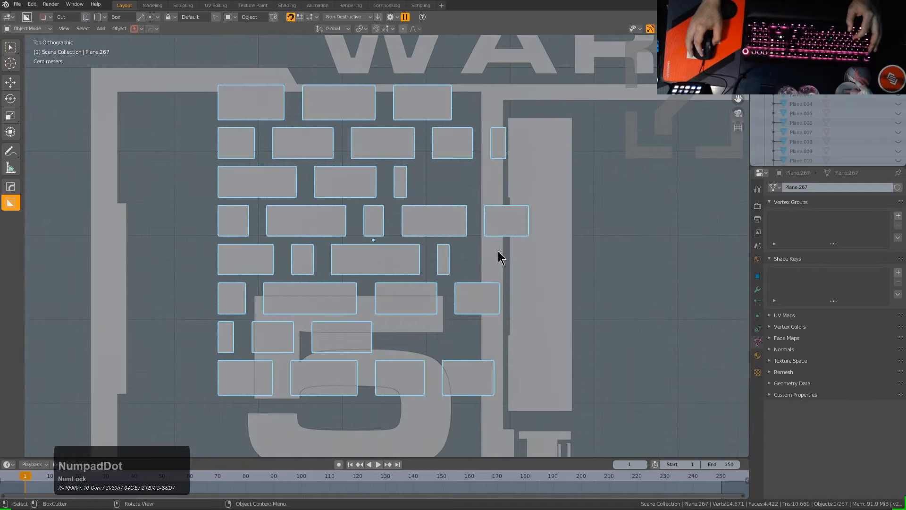
key(s)
click(443, 230)
key(g)
click(311, 193)
key(s)
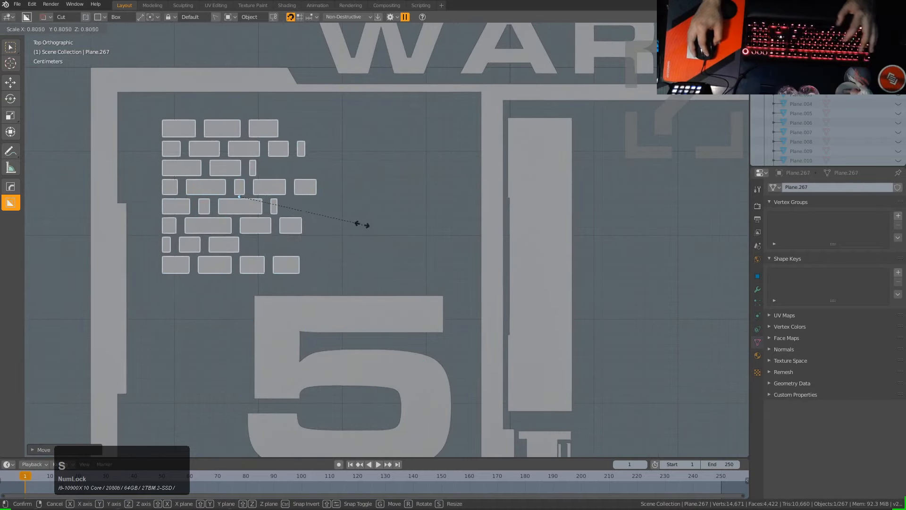
click(376, 229)
scroll(348, 227, down, 2)
key(s)
click(365, 247)
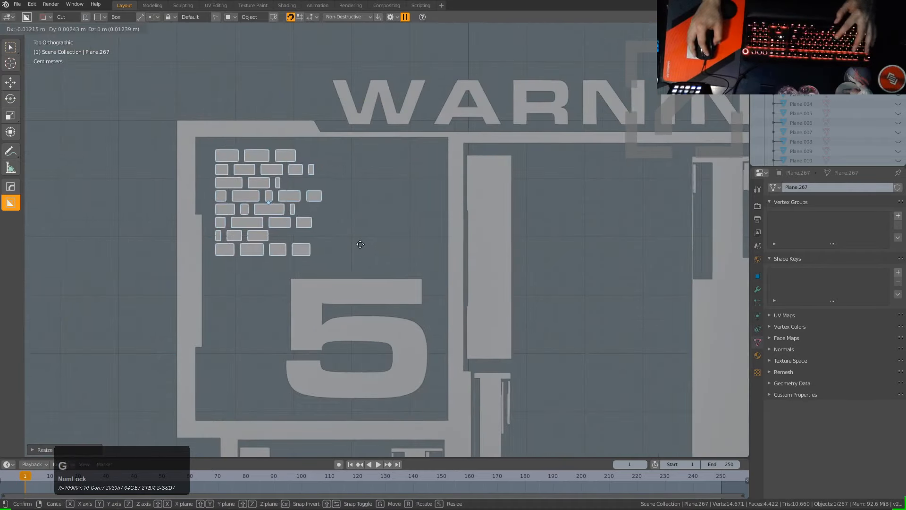
- Duplicate the block pattern into the top of room 1, to the right of room 5, and enlarge the copy
scroll(354, 265, down, 3)
shift+middle_drag(347, 283, 324, 176)
key(shift+d)
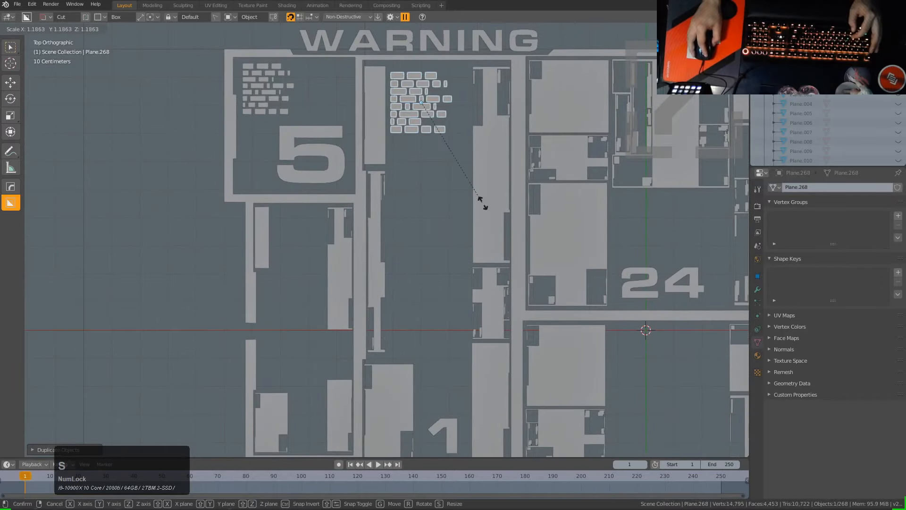
click(483, 199)
key(g)
click(491, 198)
key(s)
click(501, 208)
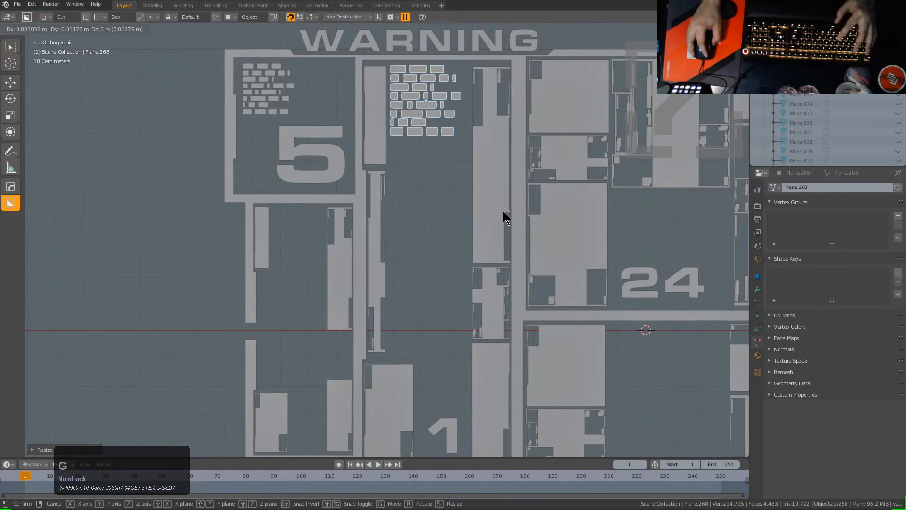
- Duplicate the block pattern into room 7, below its small corner box, and scale and position the copy beside the number
scroll(491, 224, down, 3)
shift+middle_drag(481, 233, 481, 182)
key(shift+d)
click(396, 410)
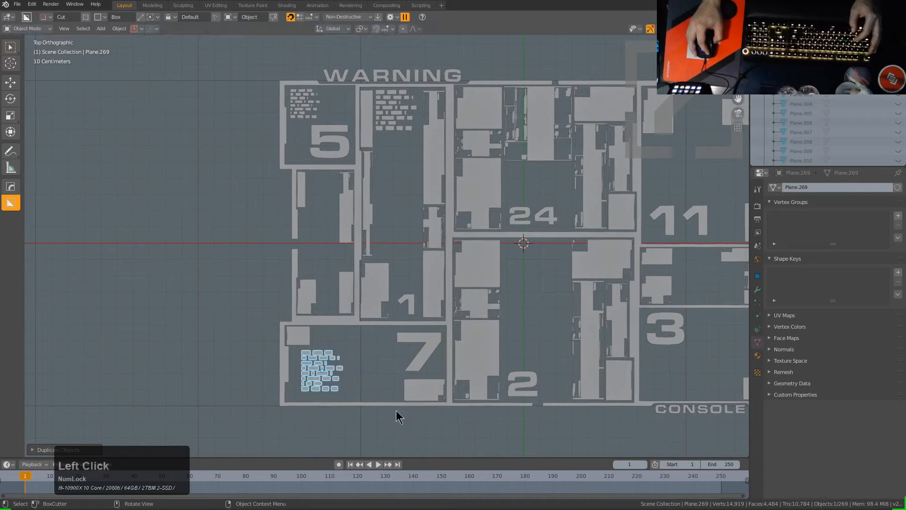
key(s)
click(417, 407)
key(g)
click(414, 409)
- Duplicate the block pattern from room 7 and place the copy in the upper middle of room 2
shift+middle_drag(395, 359, 363, 338)
key(shift+d)
click(540, 243)
key(g)
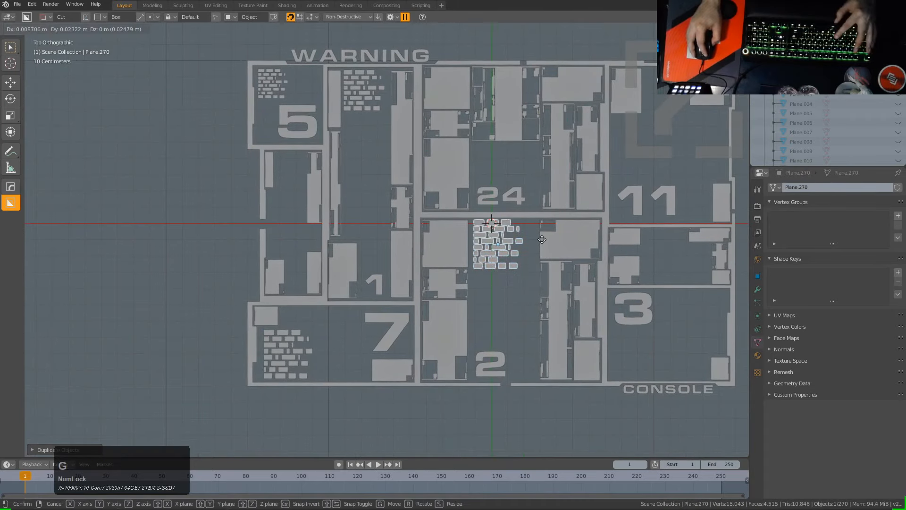
click(540, 241)
- Flatten room 2's block pattern along Y, widen it along X, and fit it between the boxes near the room's upper edge
key(s)
key(y)
click(528, 269)
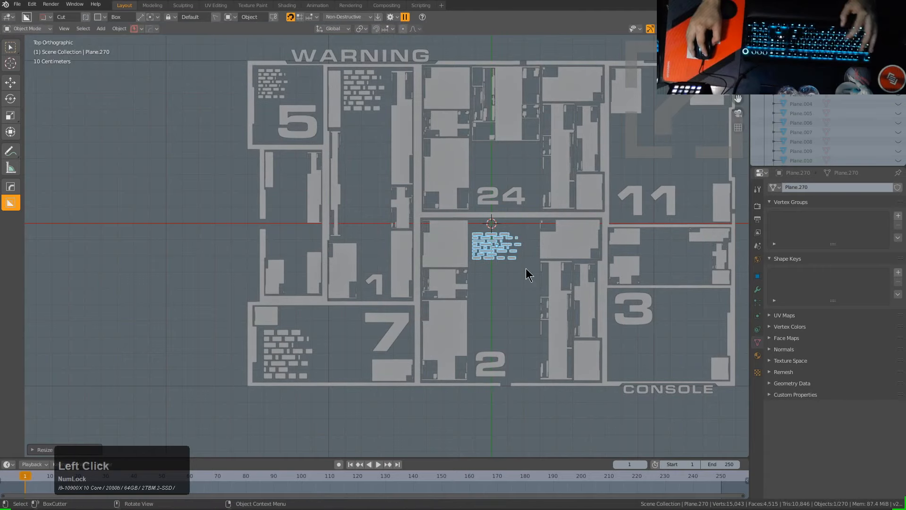
key(s)
key(x)
click(531, 262)
key(g)
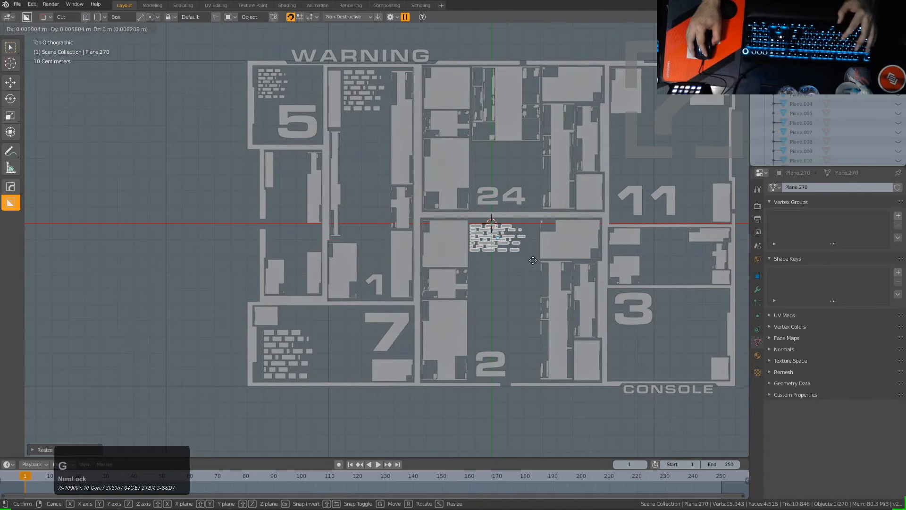
click(536, 263)
- Duplicate the flattened block pattern above the number 11 and again below the number 3, leaving nothing selected
shift+middle_drag(535, 263, 370, 289)
key(shift+d)
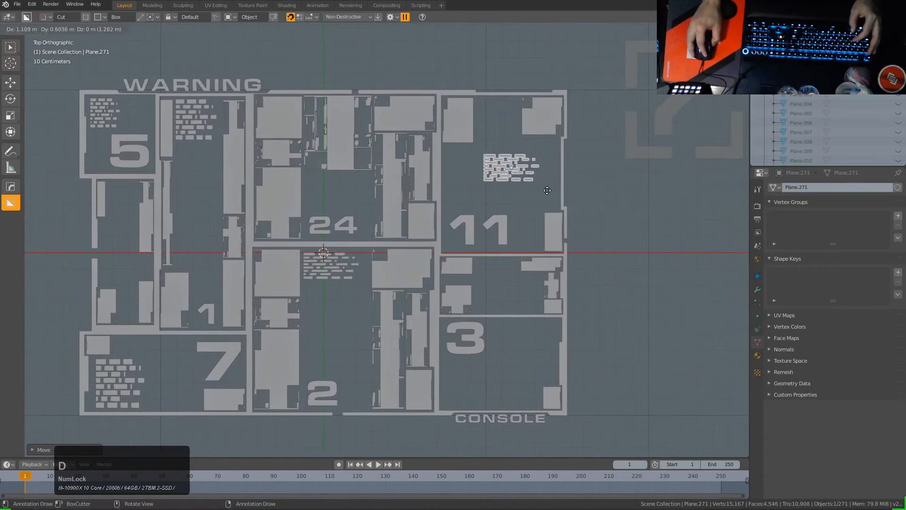
click(515, 216)
key(shift+d)
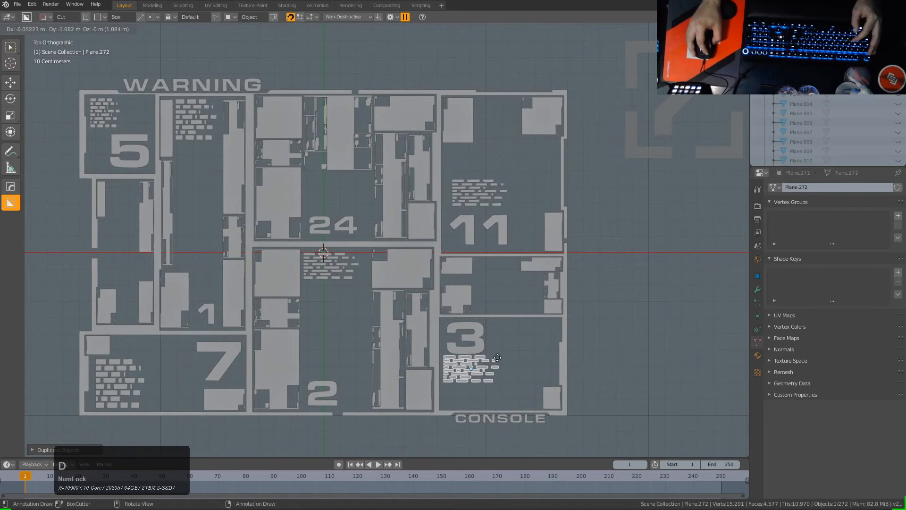
click(498, 377)
key(alt+a)
- Add a mesh circle at the centre of the layout
scroll(479, 325, down, 2)
shift+middle_drag(467, 304, 552, 302)
scroll(450, 210, up, 1)
shift+middle_drag(471, 219, 434, 188)
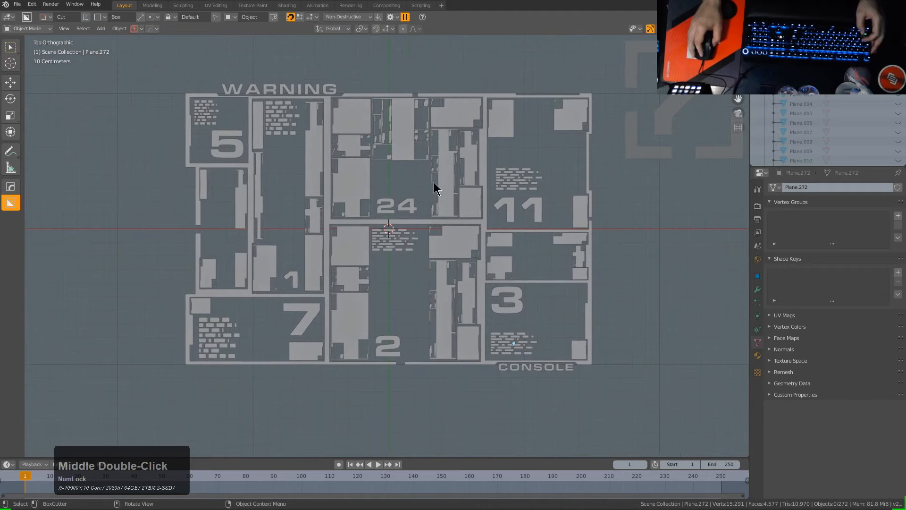
key(shift+a)
mouse_move(434, 176)
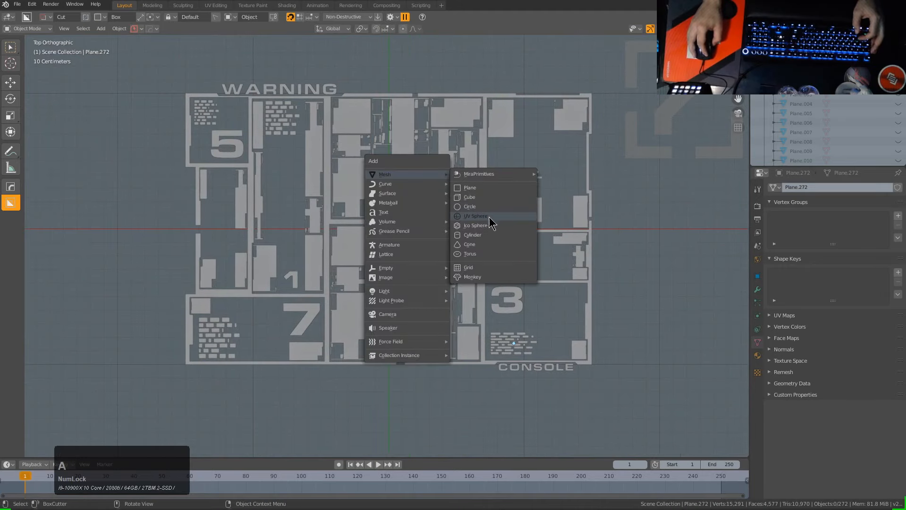
click(492, 206)
- Extrude the circle's vertices inward and merge them at the centre to form a disc of wedges
scroll(521, 243, up, 2)
key(Tab)
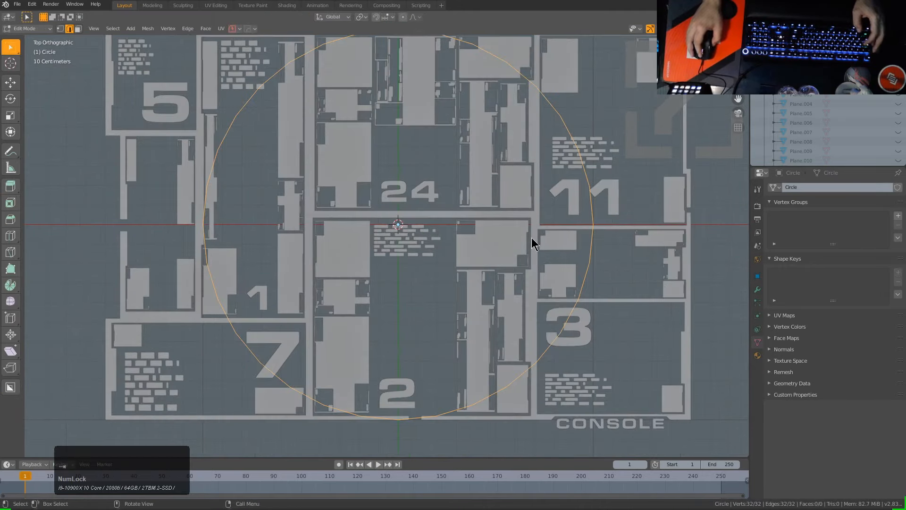
key(1)
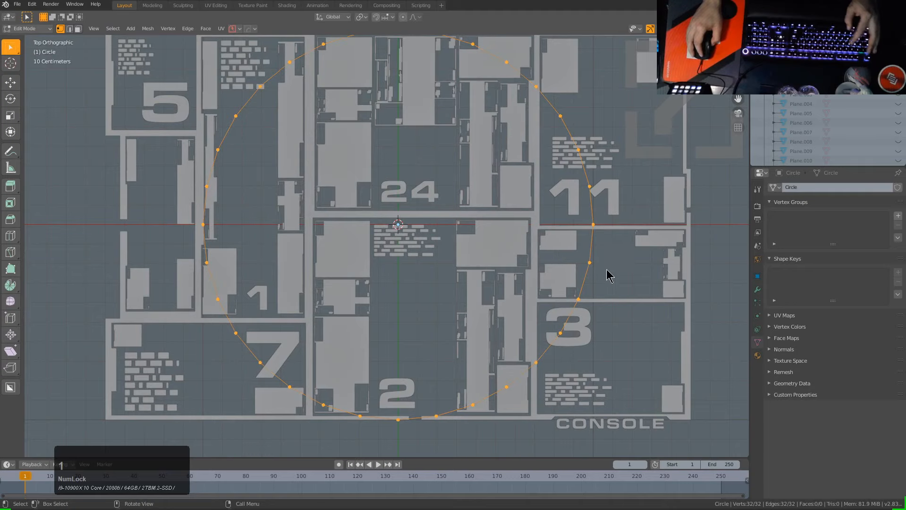
key(s)
click(482, 256)
key(m)
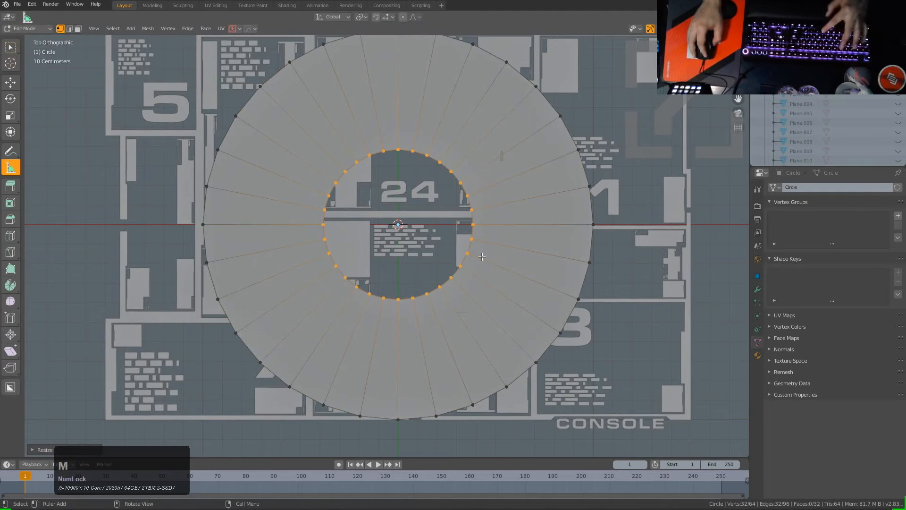
click(482, 254)
- Select five adjoining wedges in the disc's upper-left part, split them off, and scale them down to open a gap
key(3)
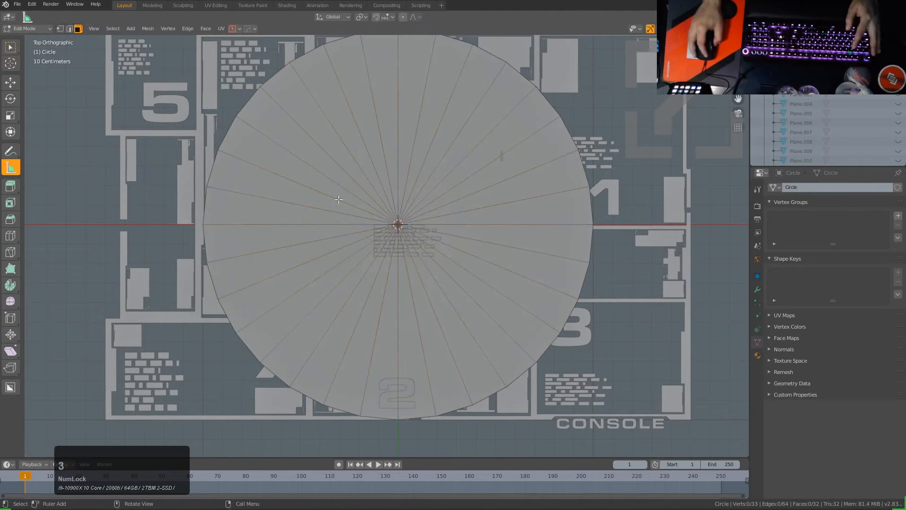
click(301, 210)
drag(282, 144, 311, 118)
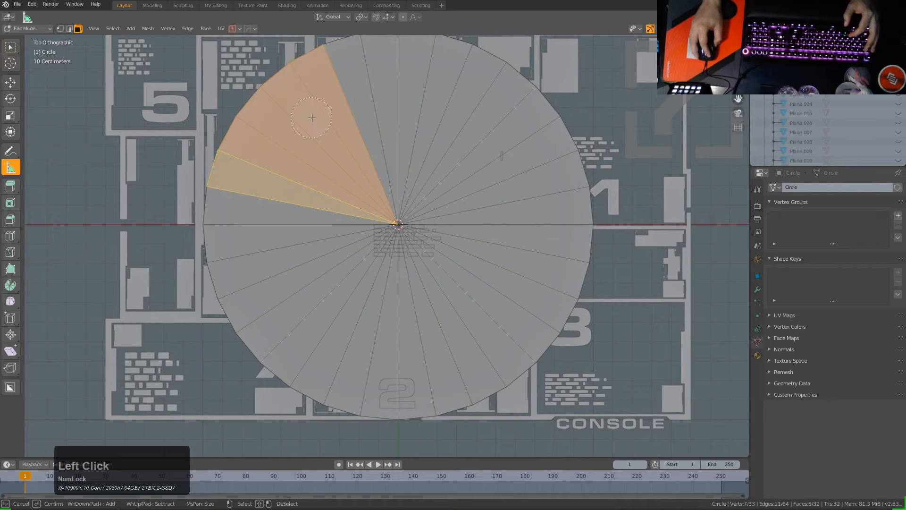
key(y)
key(y)
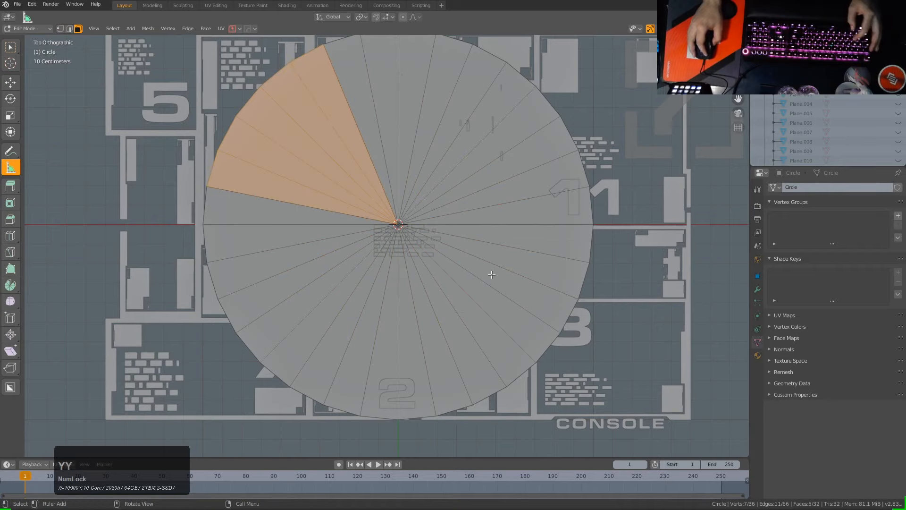
key(s)
click(472, 256)
key(alt+a)
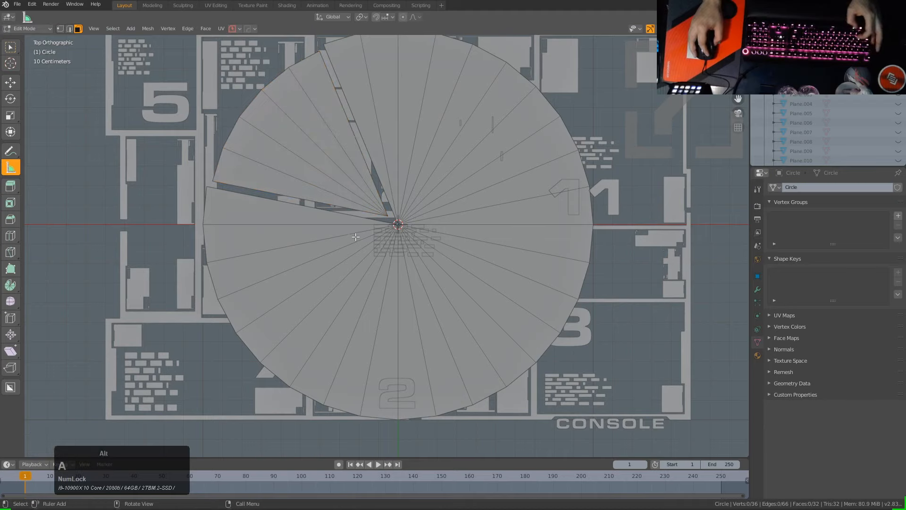
- Select the 20 wedges making up the disc's lower part, split them off, and scale them down to form a three-piece pie chart
scroll(341, 223, down, 4)
scroll(343, 234, up, 3)
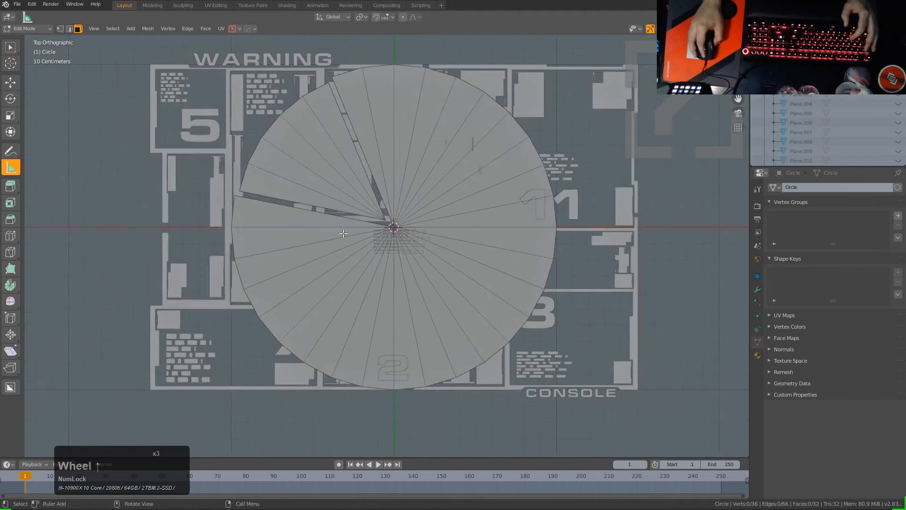
mouse_move(328, 263)
mouse_down()
mouse_move(302, 288)
mouse_move(359, 331)
mouse_move(467, 303)
mouse_move(447, 239)
mouse_up()
key(s)
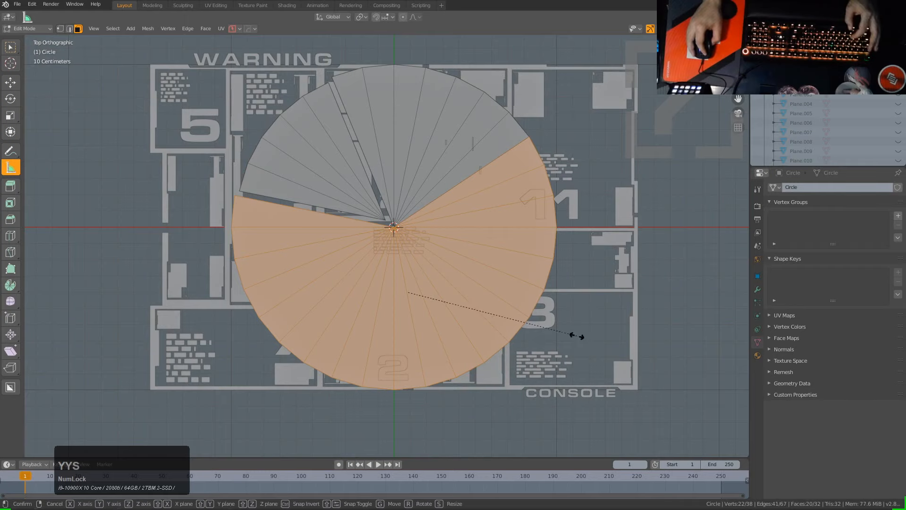
click(566, 325)
- Shrink the whole pie chart and move it into room 11, above and to the right of the block pattern
key(Tab)
key(s)
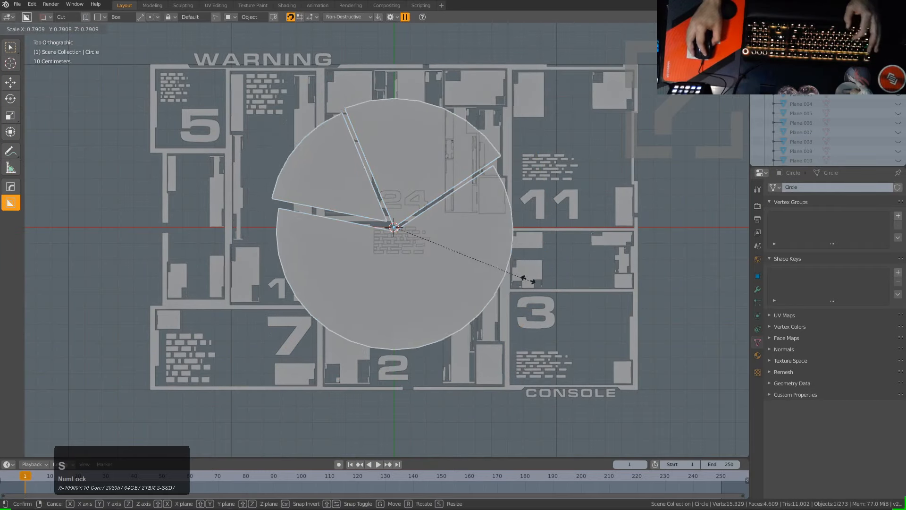
click(475, 236)
key(g)
click(623, 148)
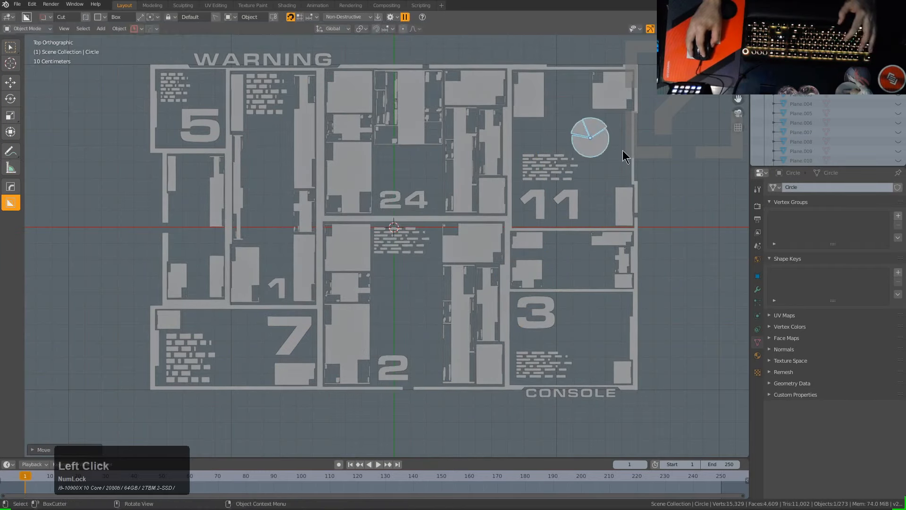
- Snap the 3D cursor to the pie chart and add a second mesh circle there
key(KP_Decimal)
scroll(459, 189, up, 1)
key(Tab)
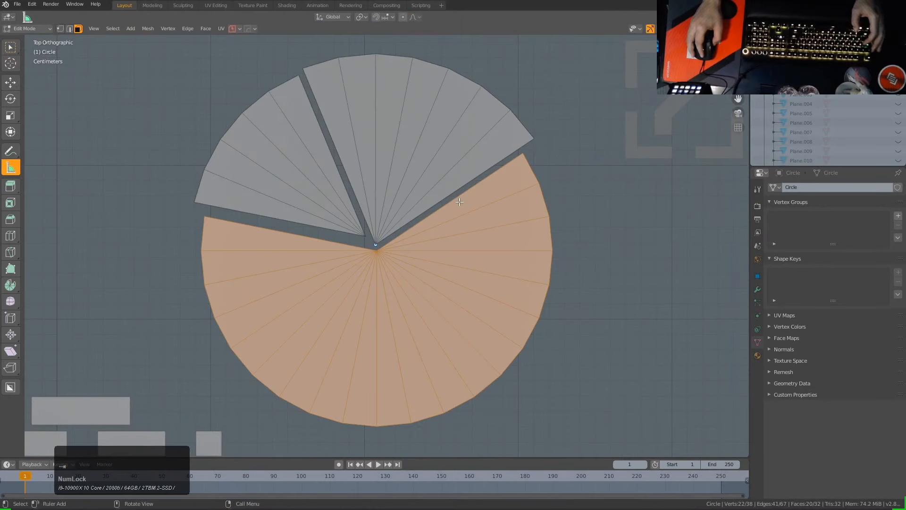
key(Tab)
key(shift+s)
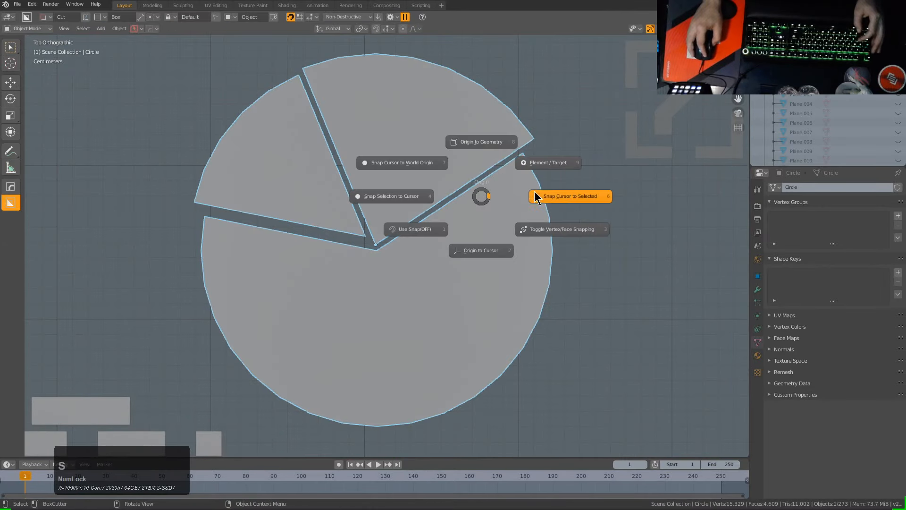
click(533, 194)
key(shift+a)
mouse_move(489, 196)
click(536, 230)
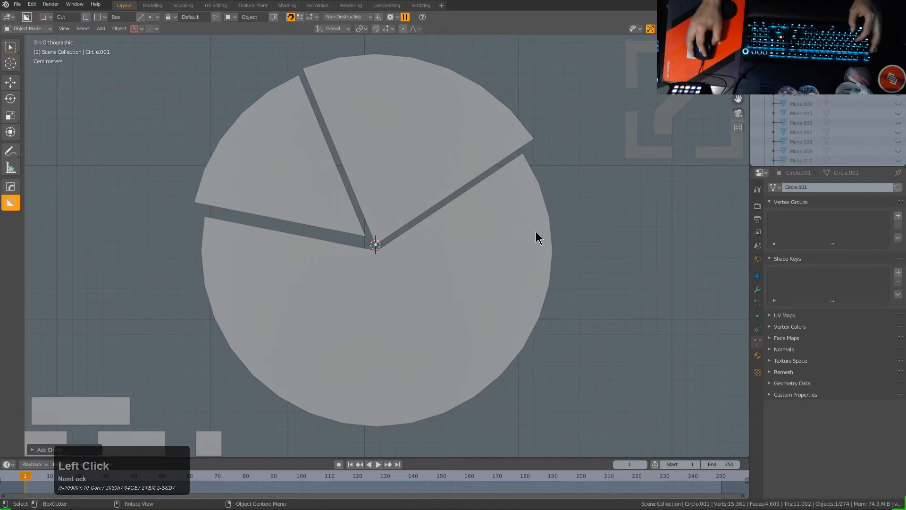
- Scale the new circle down until it surrounds the pie chart with a small gap
scroll(498, 253, down, 3)
key(s)
click(521, 286)
key(Tab)
key(s)
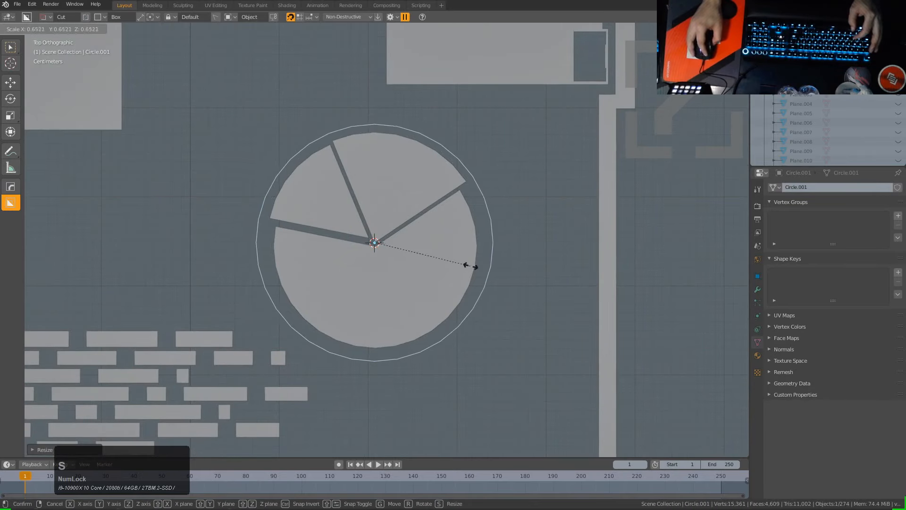
click(482, 268)
- Extrude the circle's edges and scale them outward by about 1.03 to form a thin ring
right_click(495, 268)
key(s)
right_click(505, 274)
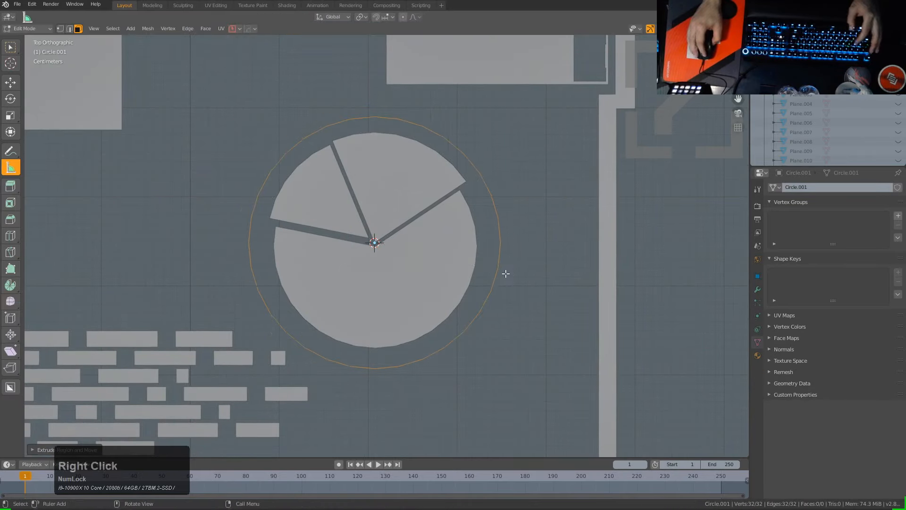
key(grave)
key(Escape)
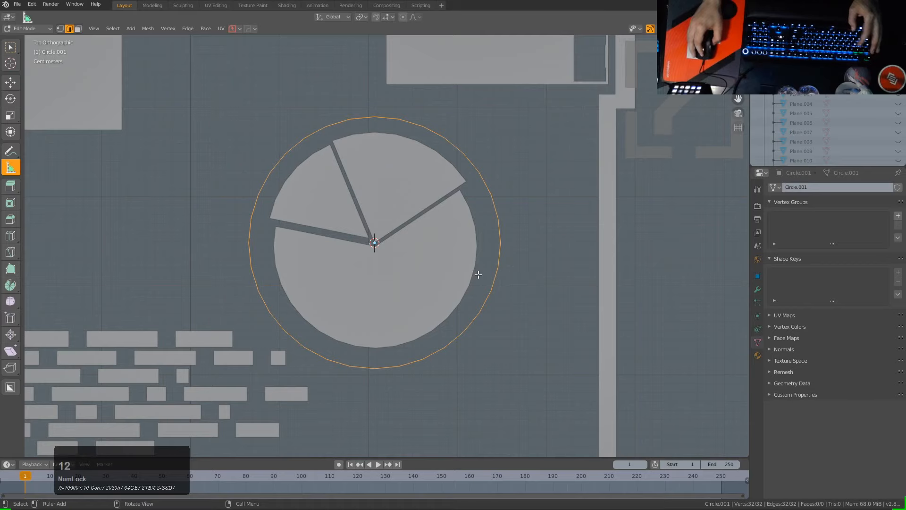
scroll(478, 274, up, 2)
key(s)
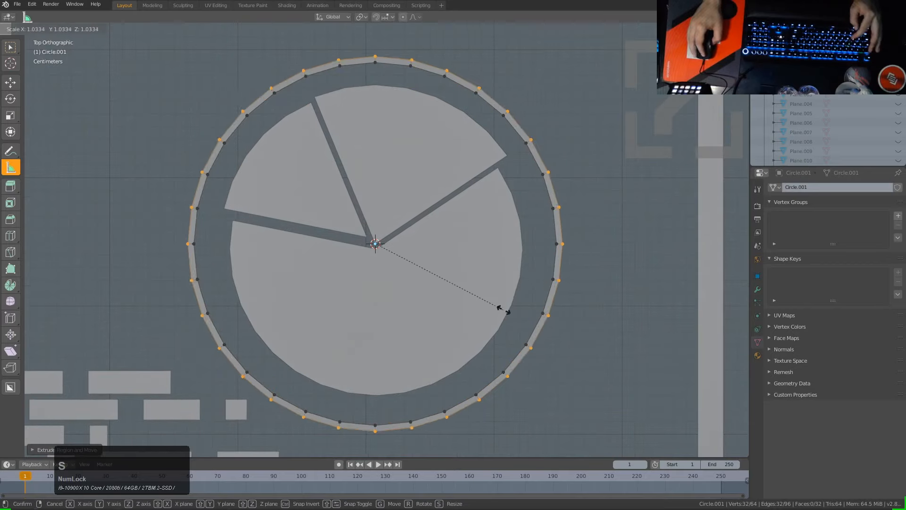
click(502, 308)
- Extrude the ring's three leftmost outer vertices outward, flatten them to 0 along X, and scale them into a tapered tab
shift+middle_drag(186, 219, 309, 201)
click(308, 201)
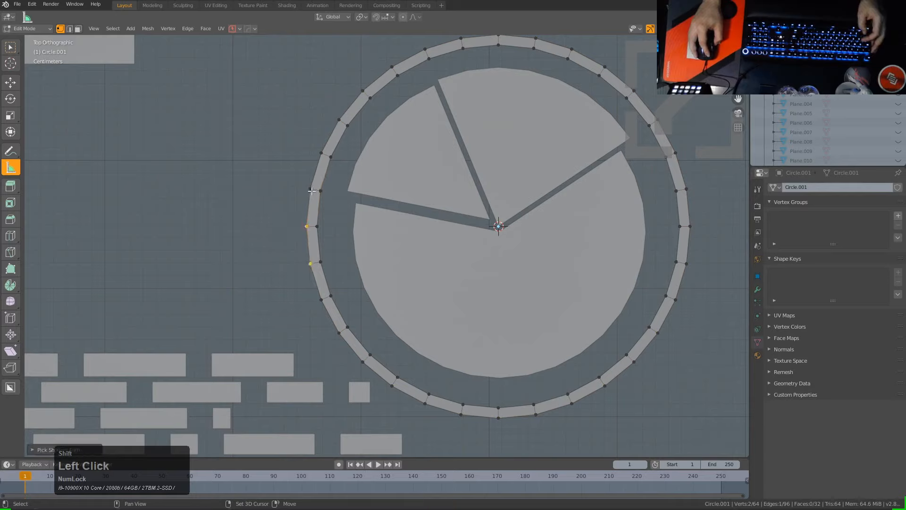
shift+click(312, 191)
key(e)
click(345, 243)
key(s)
key(x)
key(0)
key(KP_Enter)
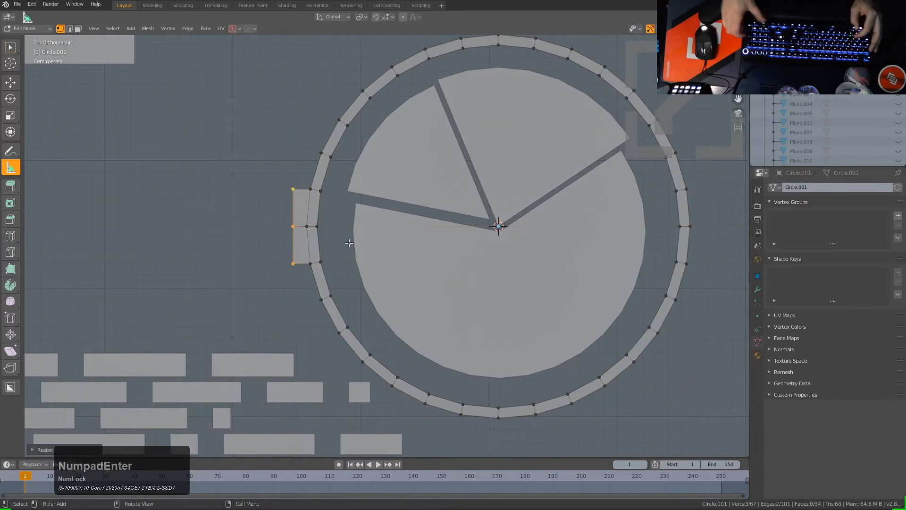
key(s)
click(354, 252)
- Mirror the ring across the X axis so that the tab also appears on its opposite side
key(Tab)
scroll(372, 240, down, 4)
key(alt+x)
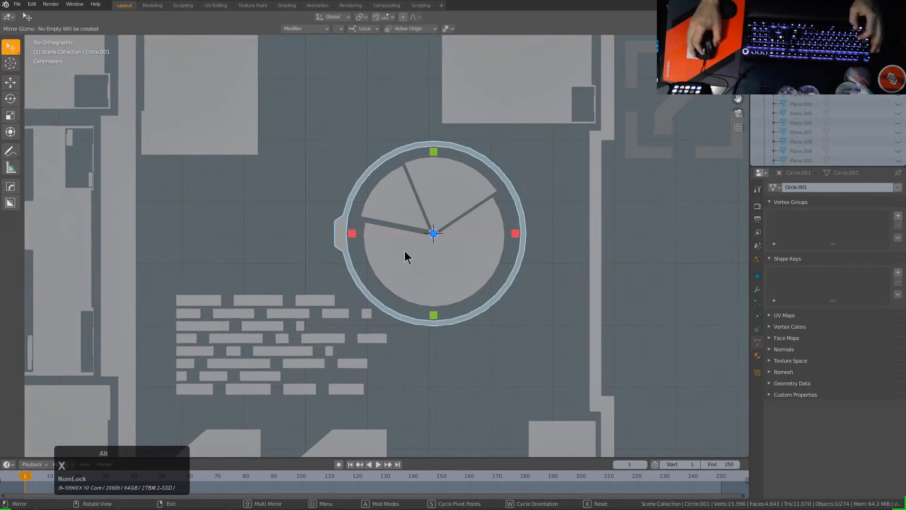
click(350, 234)
- Select the pie chart together with its ring, scale both down, and move them higher in room 11
shift+click(429, 241)
key(s)
click(524, 292)
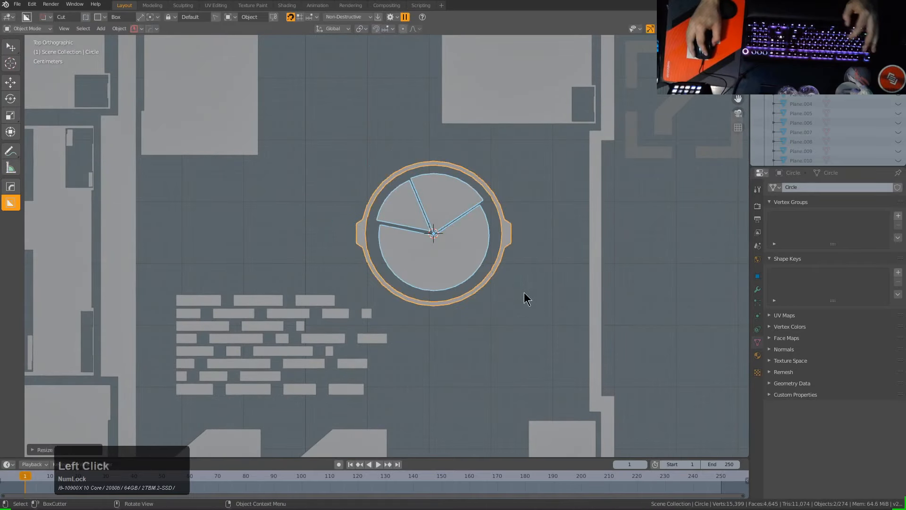
key(g)
click(586, 280)
key(g)
click(502, 256)
- Position the ringed pie chart between room 11's two upper boxes, rotate it clockwise, and scale it to fit the gap
shift+middle_drag(503, 259, 574, 356)
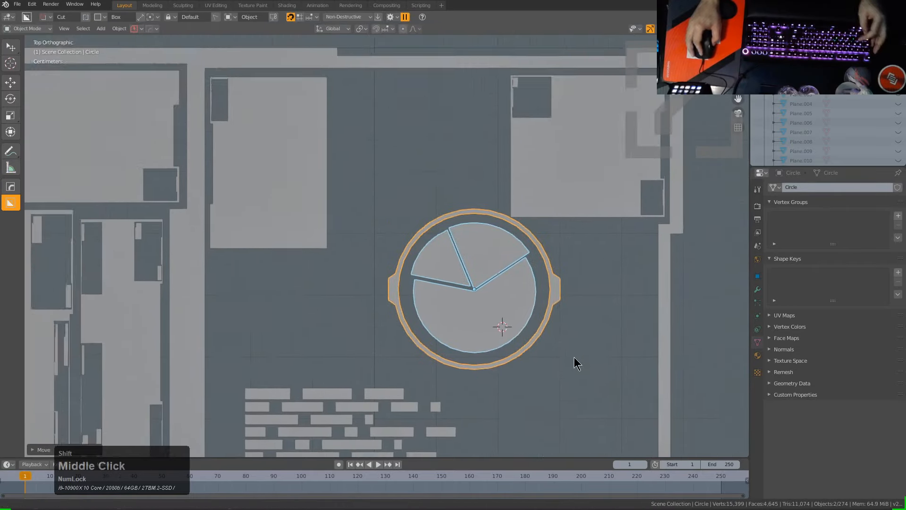
scroll(574, 357, down, 1)
key(g)
click(501, 228)
key(r)
click(480, 247)
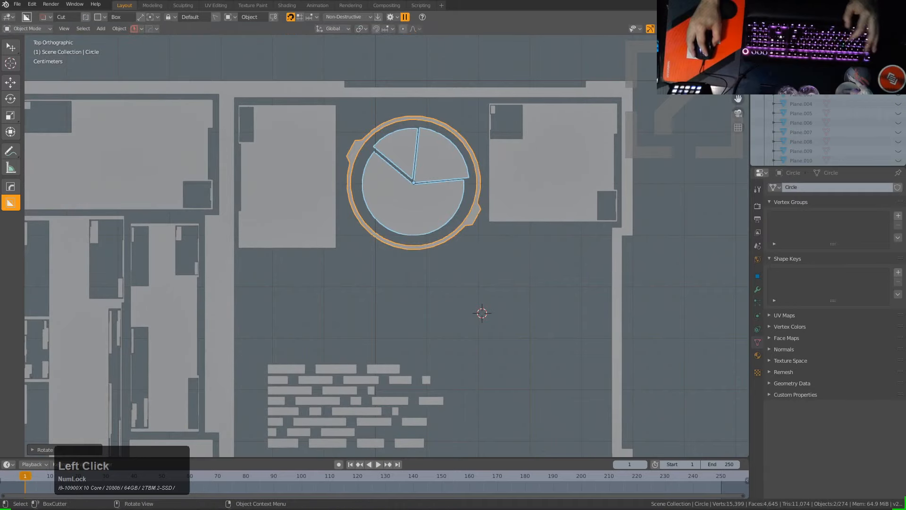
key(s)
click(470, 240)
key(g)
click(468, 232)
- Duplicate room 11's pie chart with its ring and place the copy down near room 3
scroll(468, 231, down, 4)
key(a)
shift+middle_drag(401, 262, 506, 110)
click(482, 177)
key(shift+d)
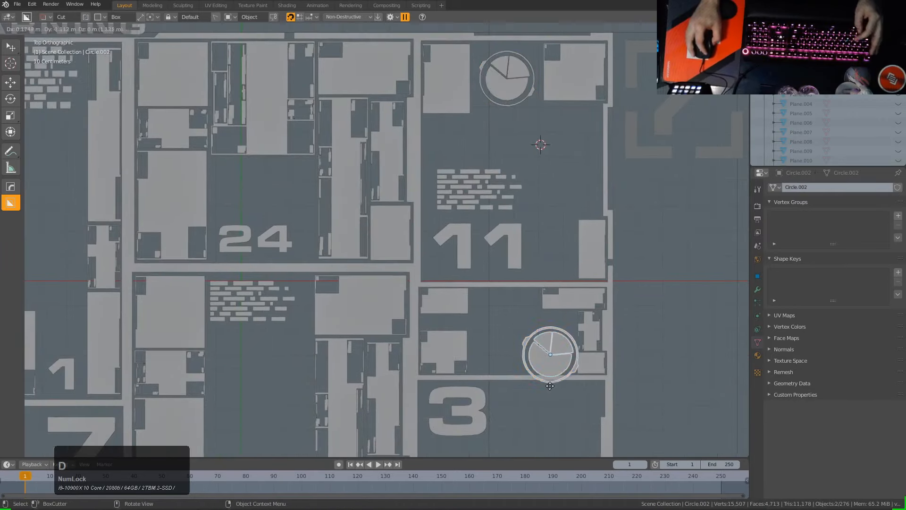
click(546, 383)
- Enlarge the copied ringed pie chart, position it beside room 3's number, and rotate it counterclockwise
shift+middle_drag(530, 320, 540, 222)
key(g)
click(588, 338)
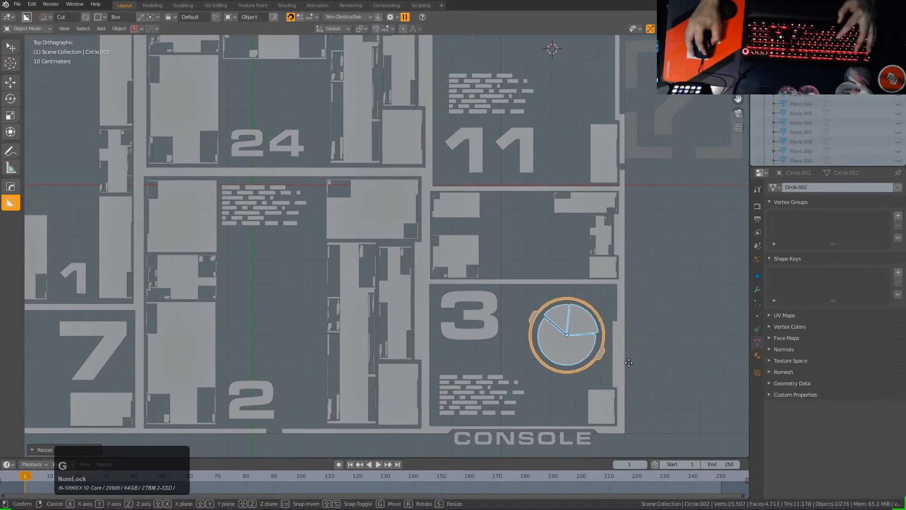
key(r)
click(583, 278)
- Duplicate room 3's pie chart together with its ring and move the copy into room 7
shift+click(593, 308)
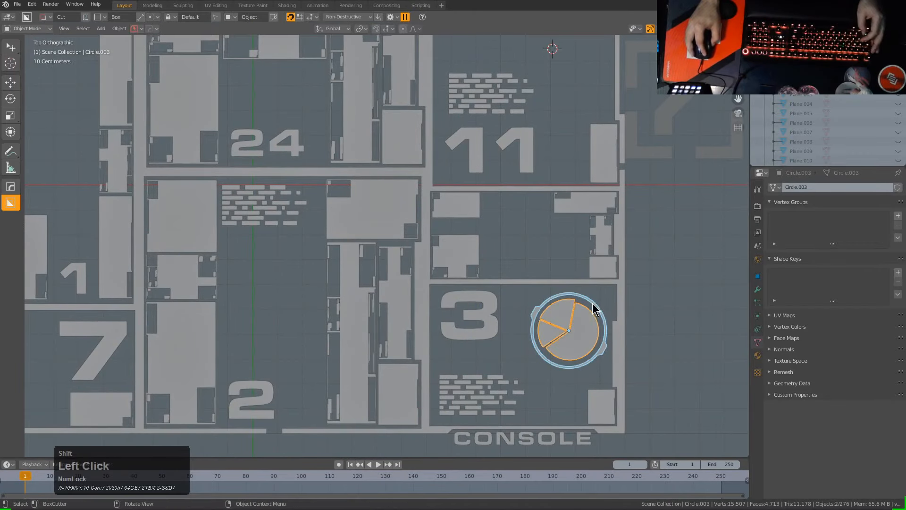
scroll(590, 308, down, 3)
shift+middle_drag(531, 305, 604, 312)
key(shift+d)
click(287, 210)
key(g)
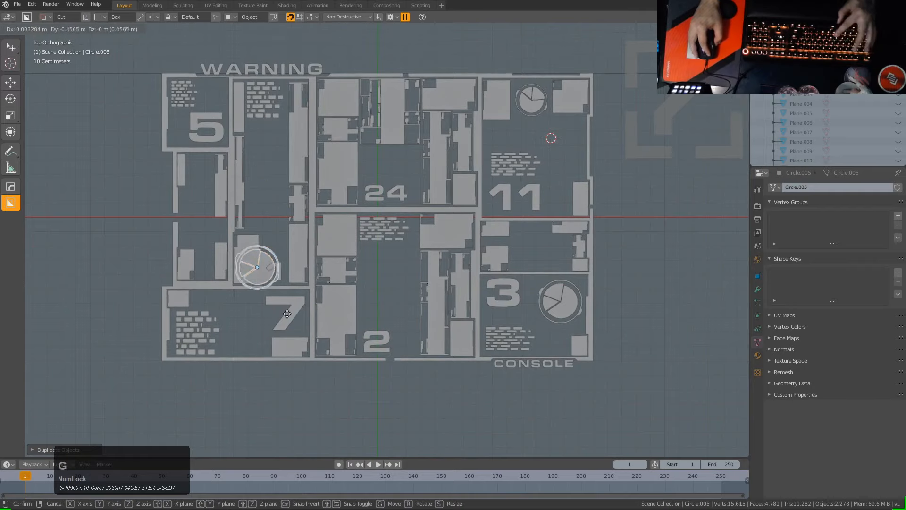
click(277, 354)
- Shrink the copied ringed pie chart and fit it between room 7's text blocks and lower corner box
key(s)
click(272, 333)
key(g)
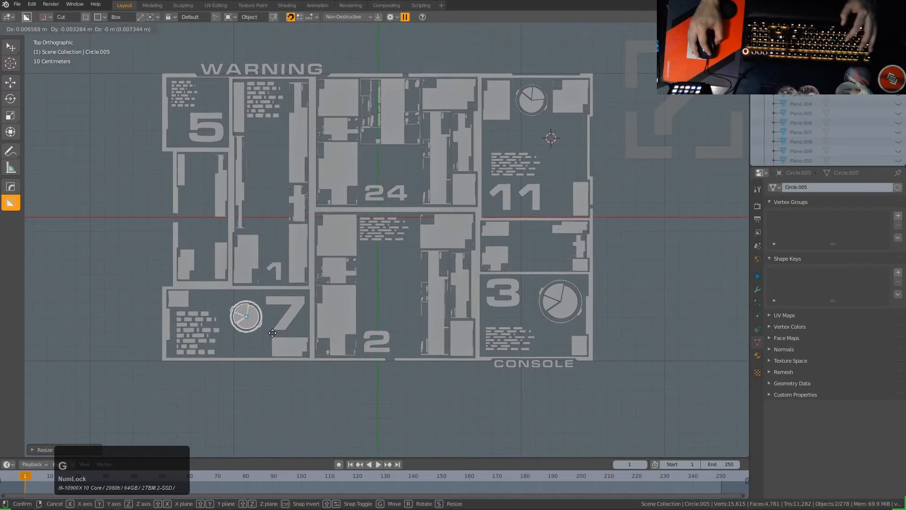
click(283, 352)
scroll(424, 241, down, 2)
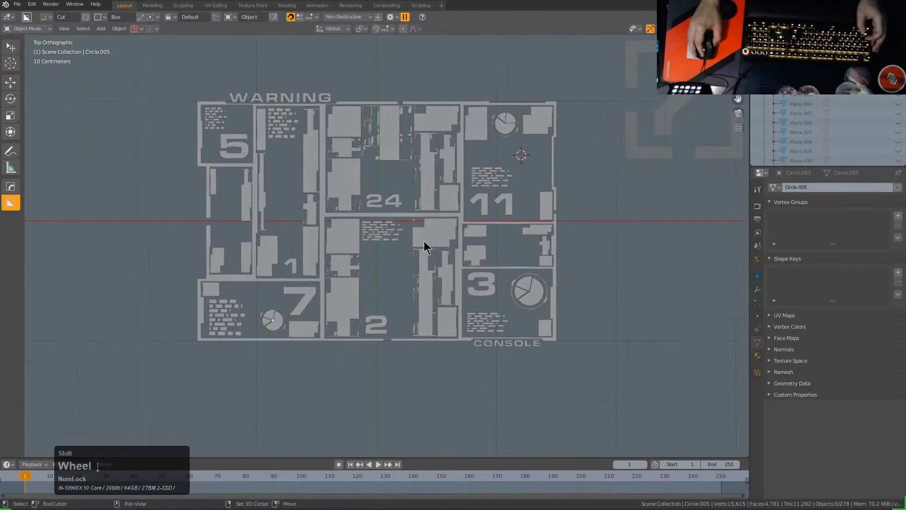
middle_click(428, 254)
scroll(427, 254, up, 2)
scroll(407, 152, down, 1)
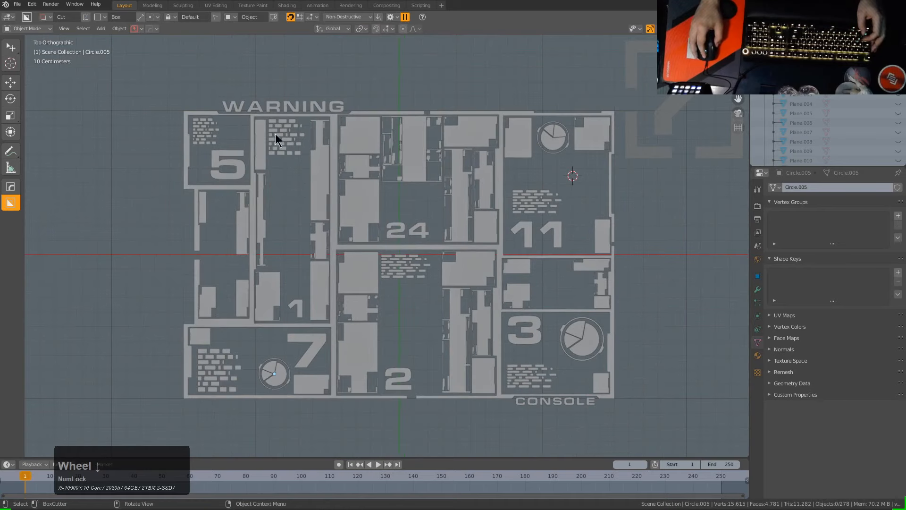
shift+middle_drag(496, 189, 484, 184)
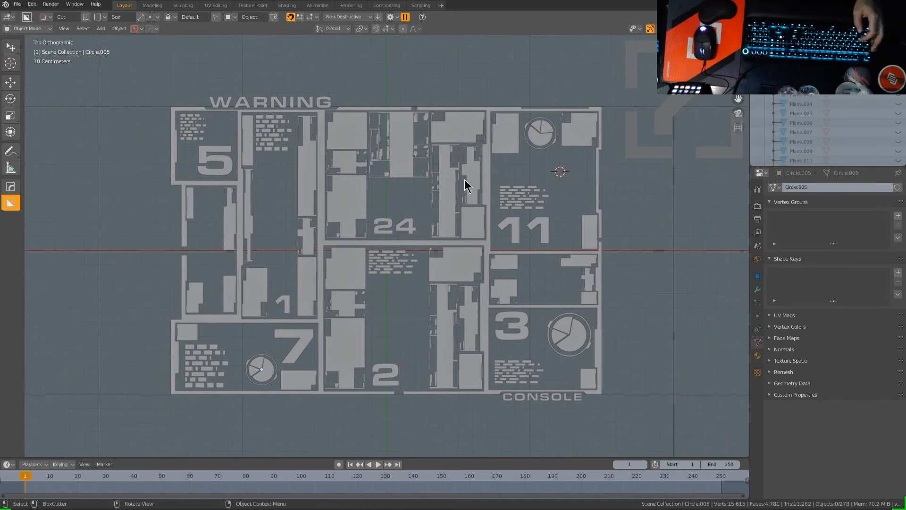
- Duplicate room 7's ring without its pie, centre the copy on the layout's outer edge beside room 1, and enlarge it several times
click(261, 363)
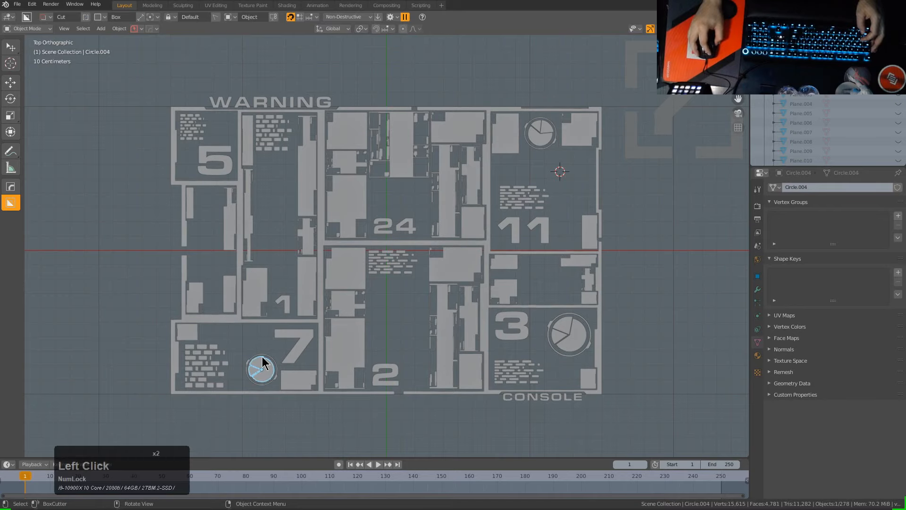
key(shift+d)
click(228, 259)
key(s)
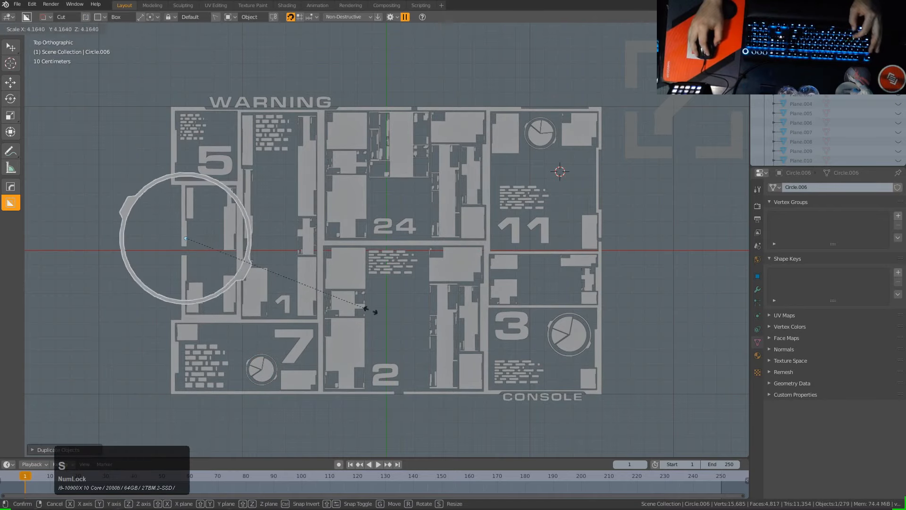
click(402, 312)
key(g)
click(391, 324)
key(s)
click(405, 327)
- Smooth the enlarged ring with a level 2 subdivision surface
scroll(368, 260, up, 5)
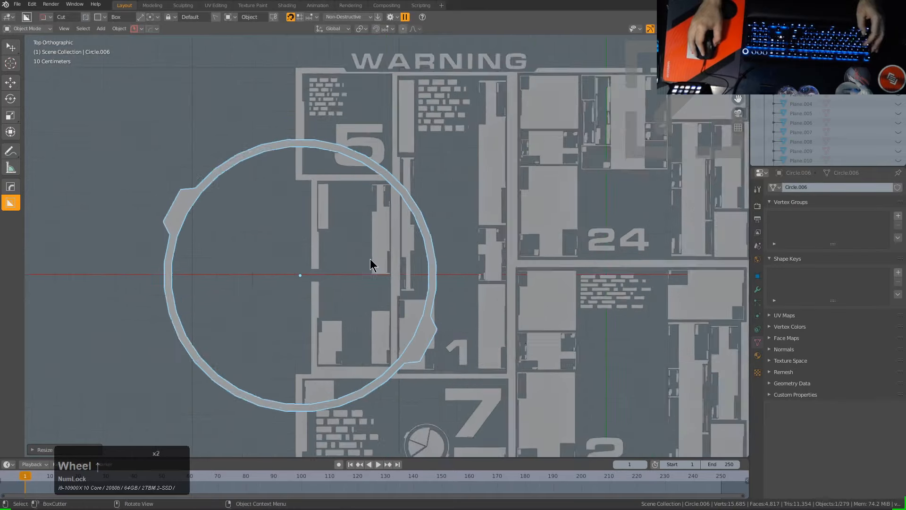
key(ctrl+2)
scroll(365, 259, down, 3)
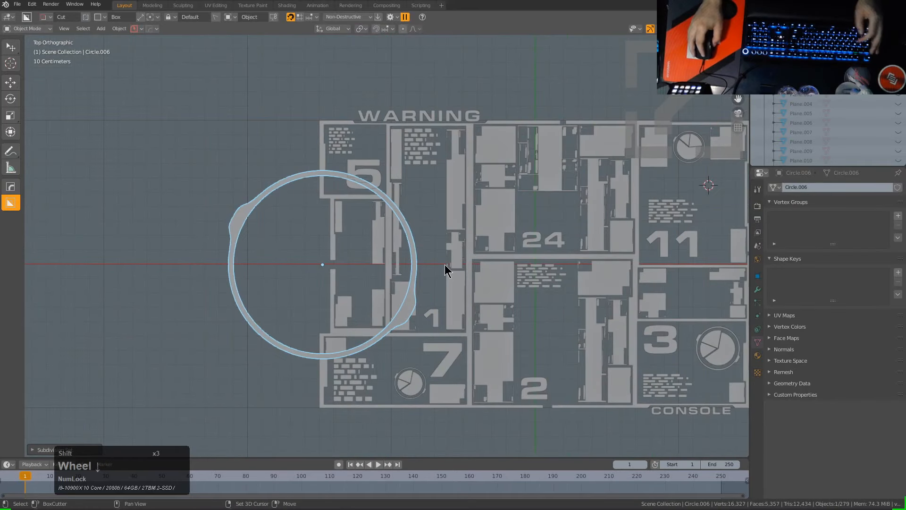
- Snap the 3D cursor to the large ring's centre, add a plane there, and scale it down to a small square
key(shift+s)
click(515, 264)
scroll(336, 229, up, 2)
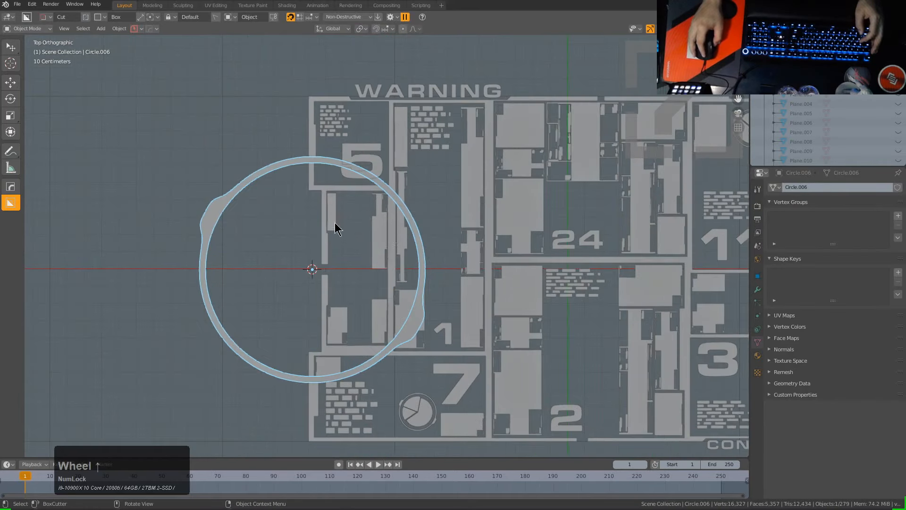
key(shift+a)
mouse_move(374, 235)
click(419, 250)
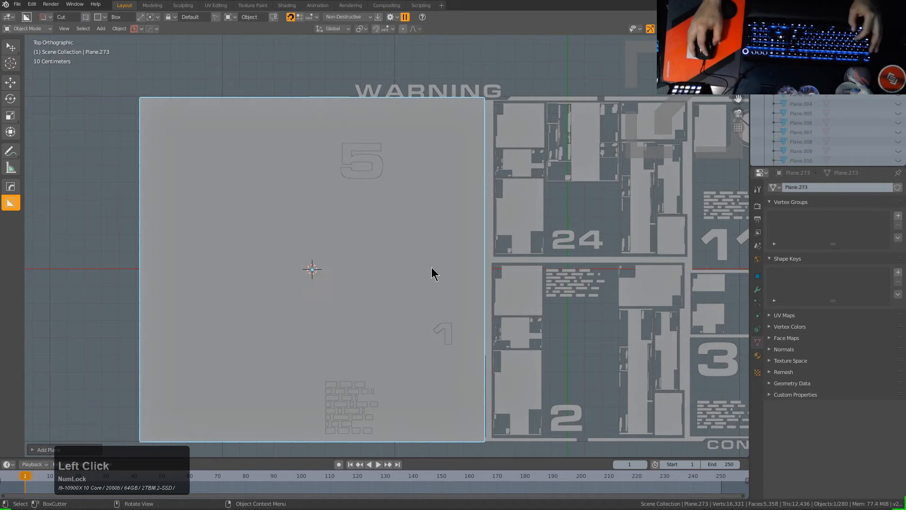
key(s)
click(325, 275)
key(s)
click(330, 279)
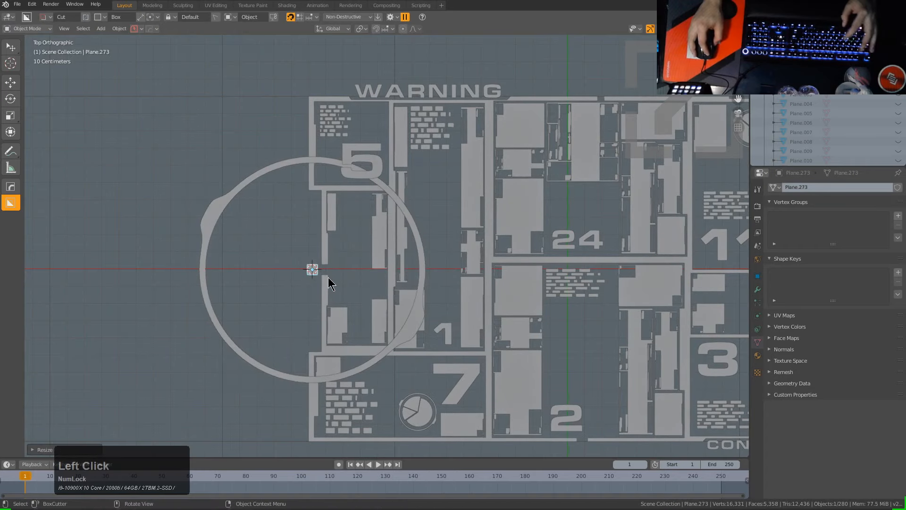
- Stretch the small plane along Y into a narrow rectangle and move it along Y to just above the 3D cursor
key(s)
key(y)
click(360, 302)
key(g)
key(y)
click(370, 265)
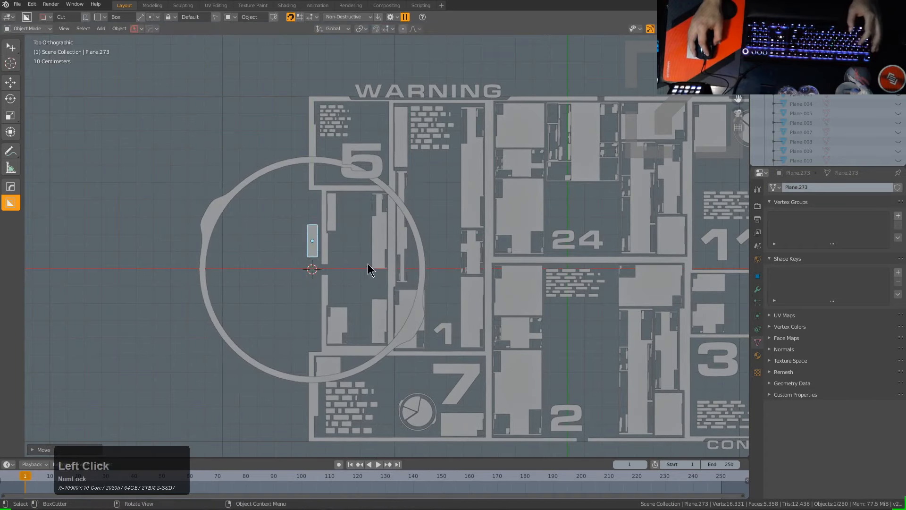
key(q)
mouse_move(346, 320)
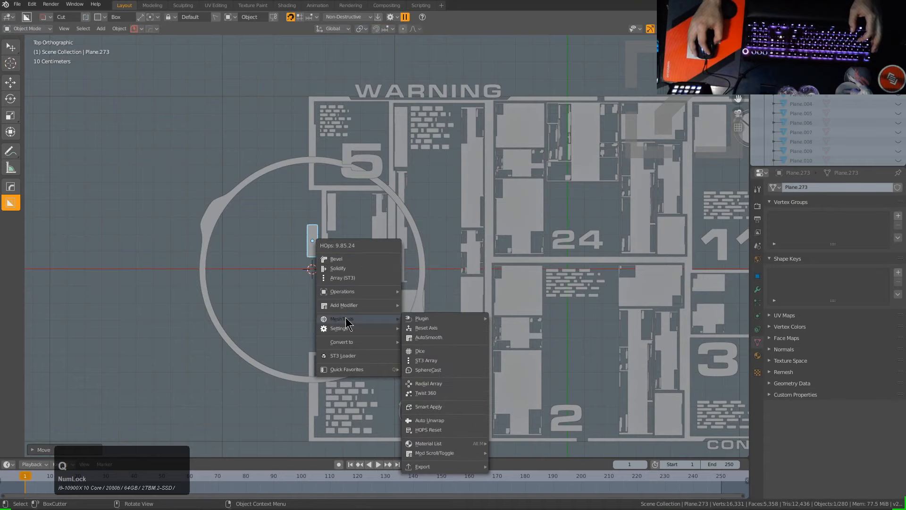
click(429, 382)
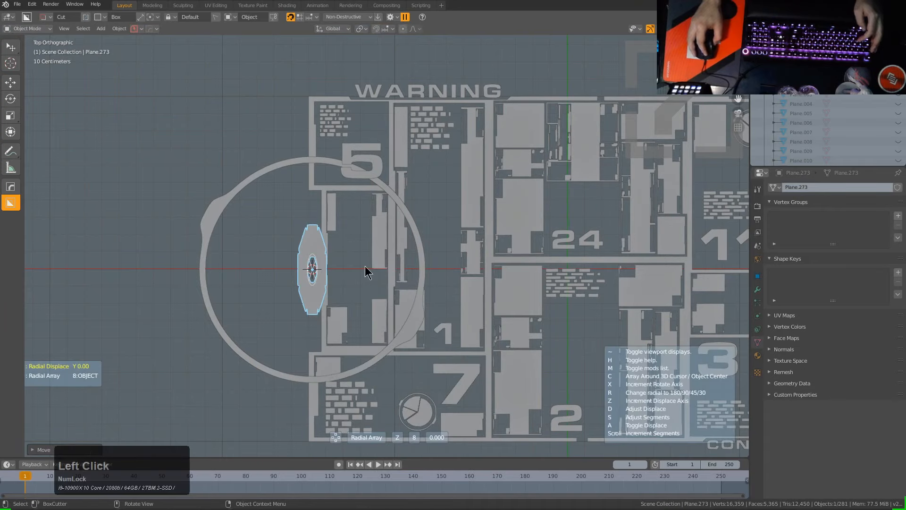
right_click(341, 260)
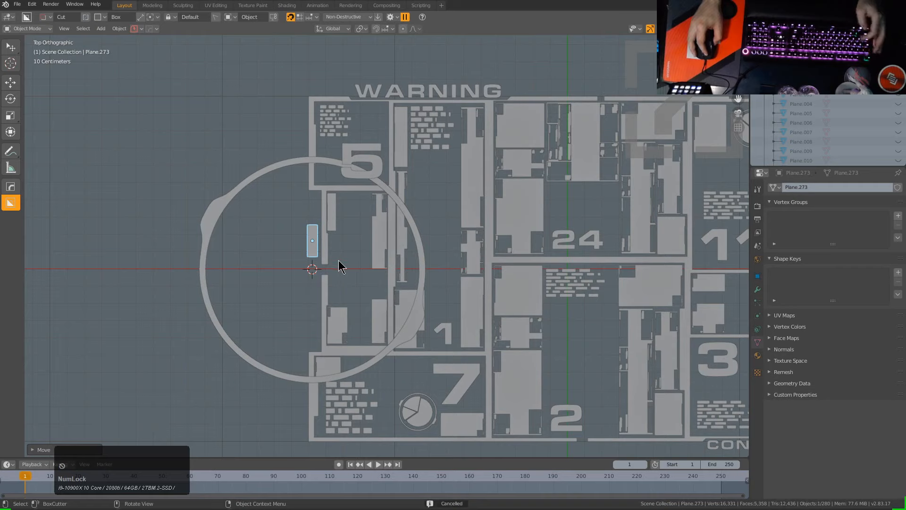
- Apply the rectangle's transform and create a 26-segment radial array of it, displaced outward to encircle the large ring
key(ctrl+a)
click(320, 167)
key(q)
mouse_move(372, 250)
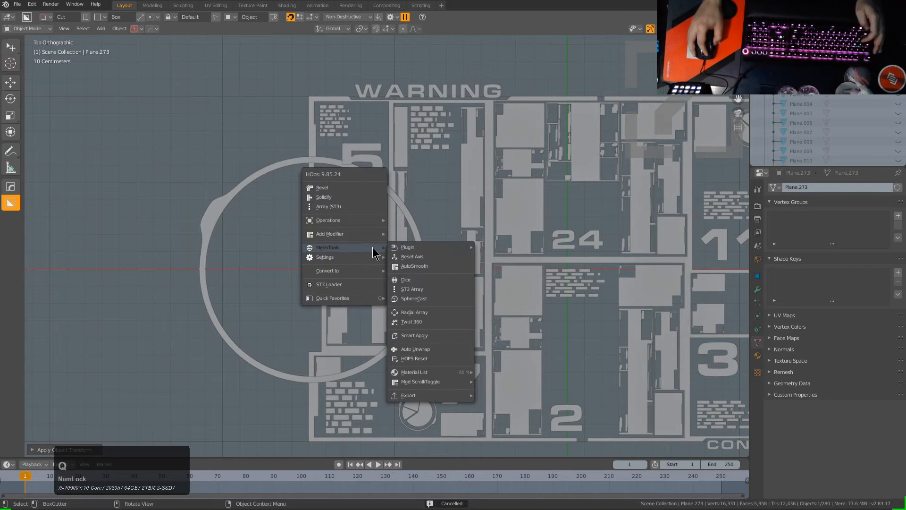
click(414, 312)
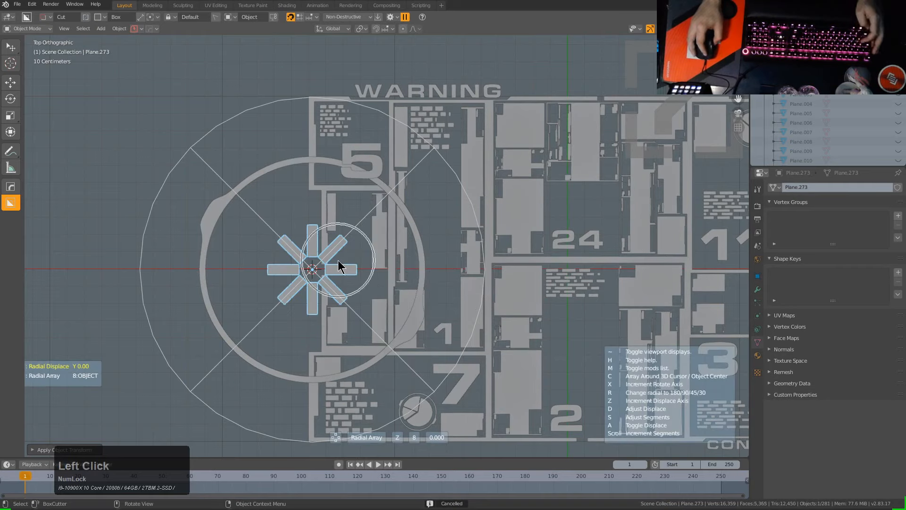
scroll(465, 262, up, 4)
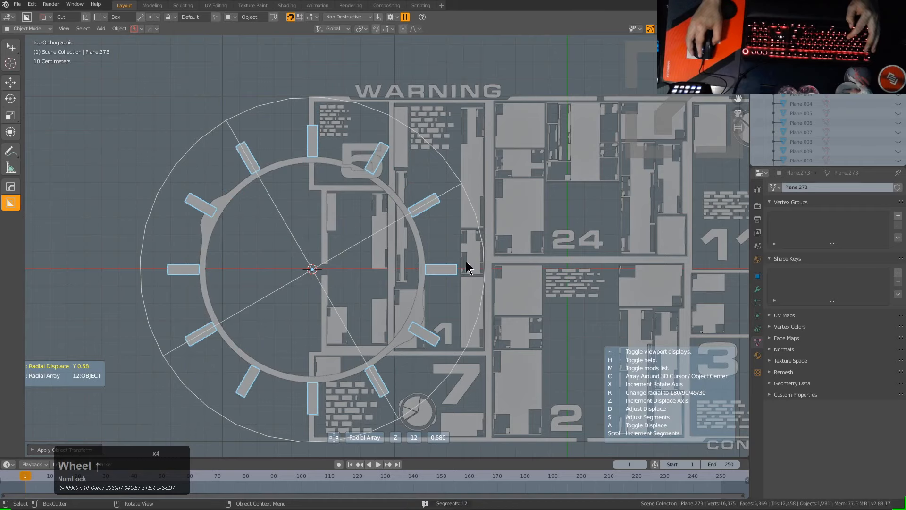
scroll(466, 262, up, 9)
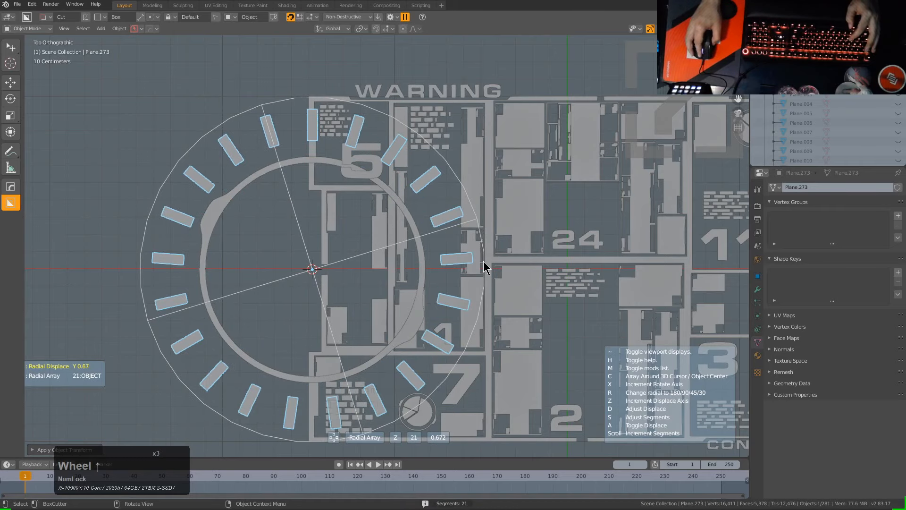
click(482, 261)
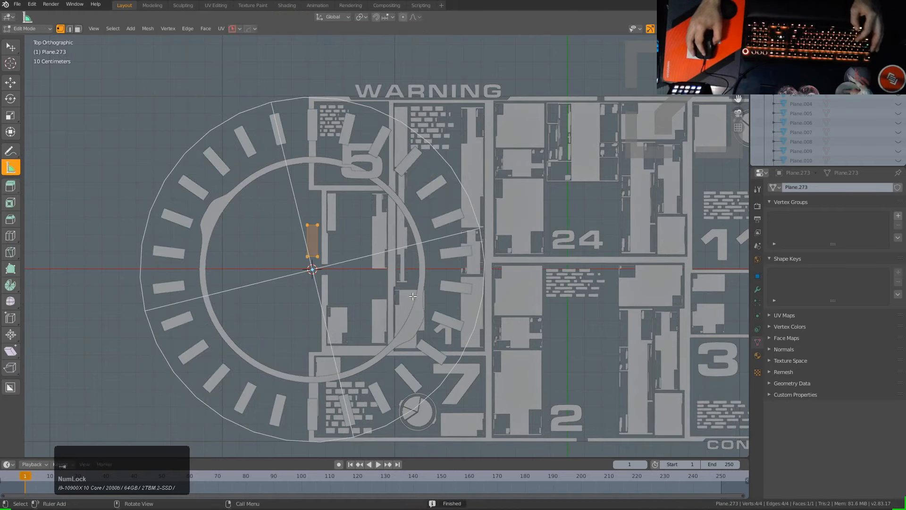
- Scale the array's source rectangle mesh along Y so that the bars become small squares
key(s)
key(x)
key(y)
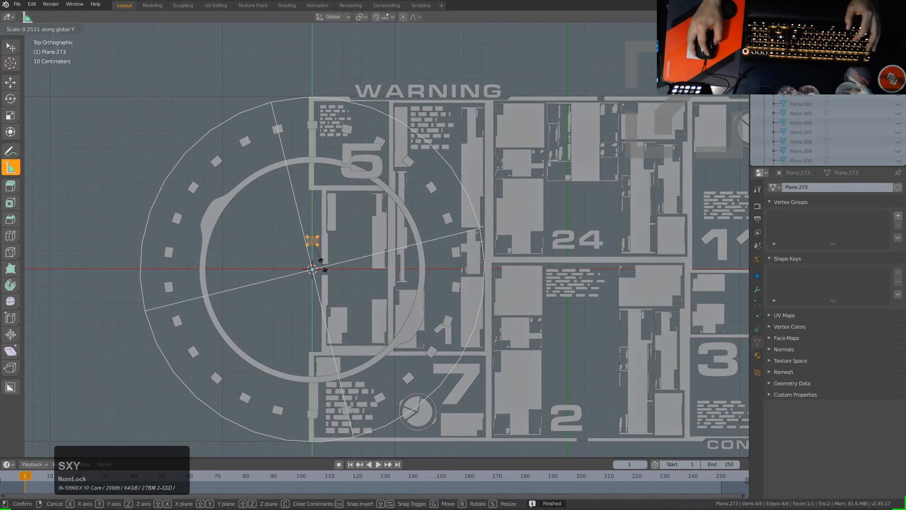
click(327, 267)
key(Tab)
scroll(366, 268, up, 1)
scroll(437, 262, down, 1)
- Scale the radial array in slightly toward the large ring and hide its controlling empty
key(s)
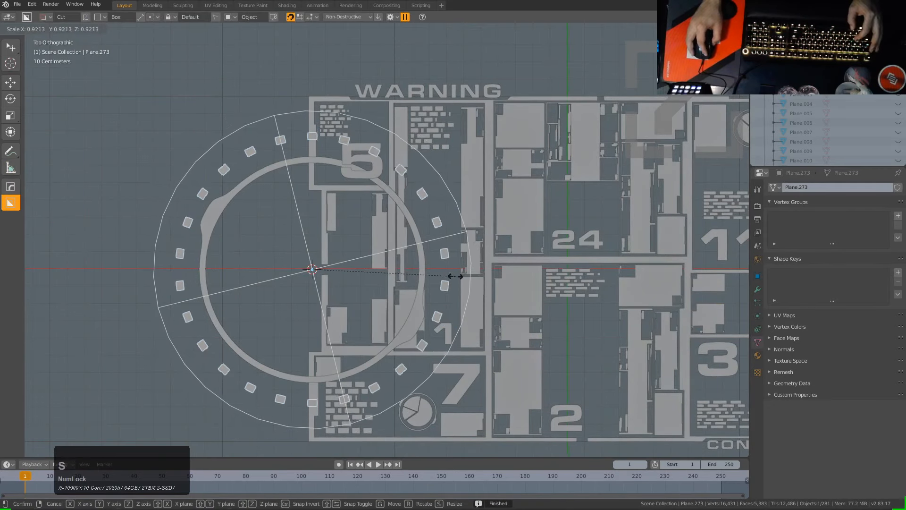
click(455, 253)
key(h)
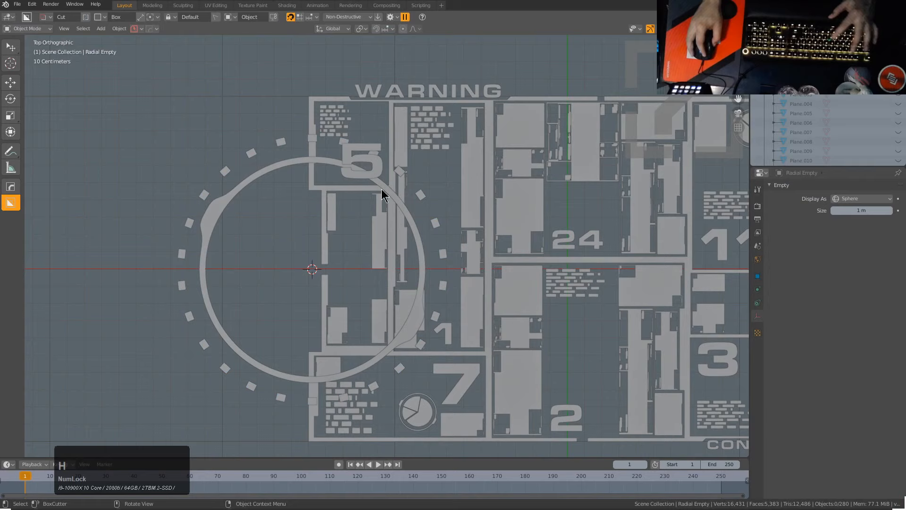
- Select the circle of small squares and switch the BoxCutter shape to Ngon
click(275, 146)
key(d)
click(360, 228)
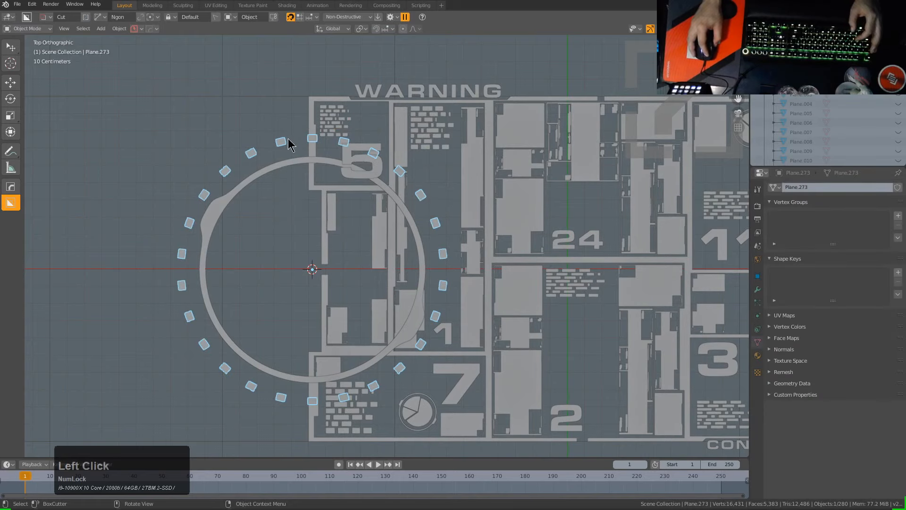
ctrl+drag(296, 100, 287, 220)
key(Escape)
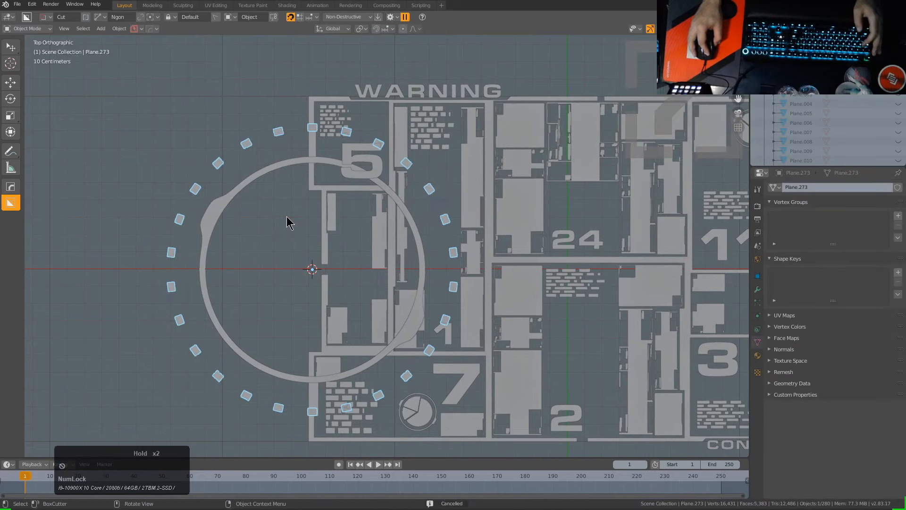
- Cut away the half of the square circle that overlaps the layout, using a closed Ngon outline
click(105, 20)
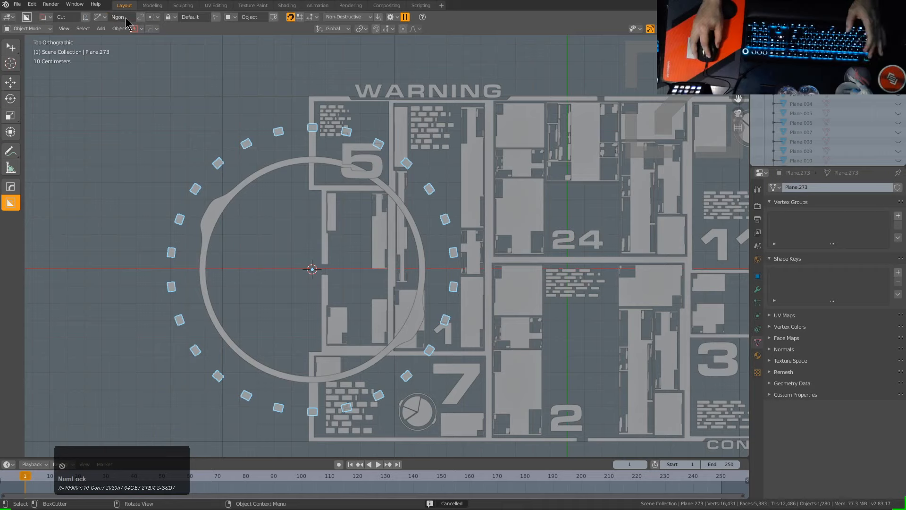
ctrl+click(302, 197)
double_click(323, 392)
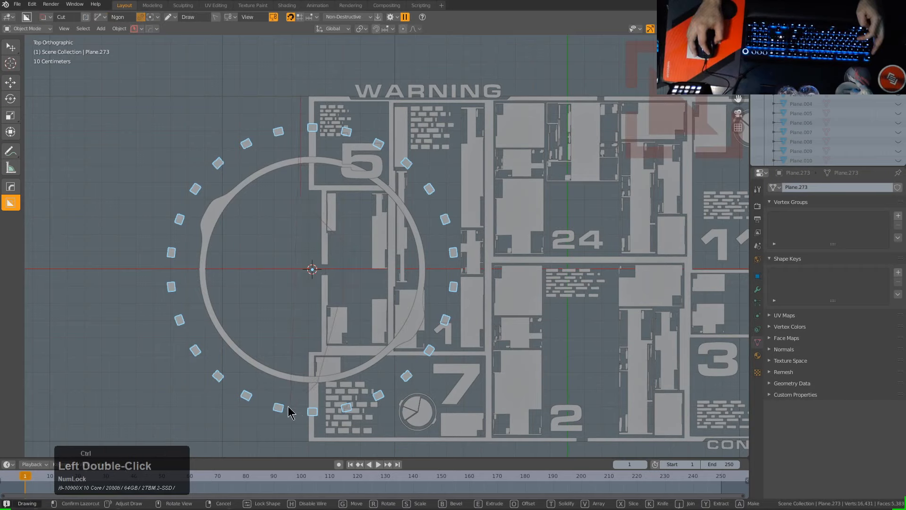
ctrl+click(488, 383)
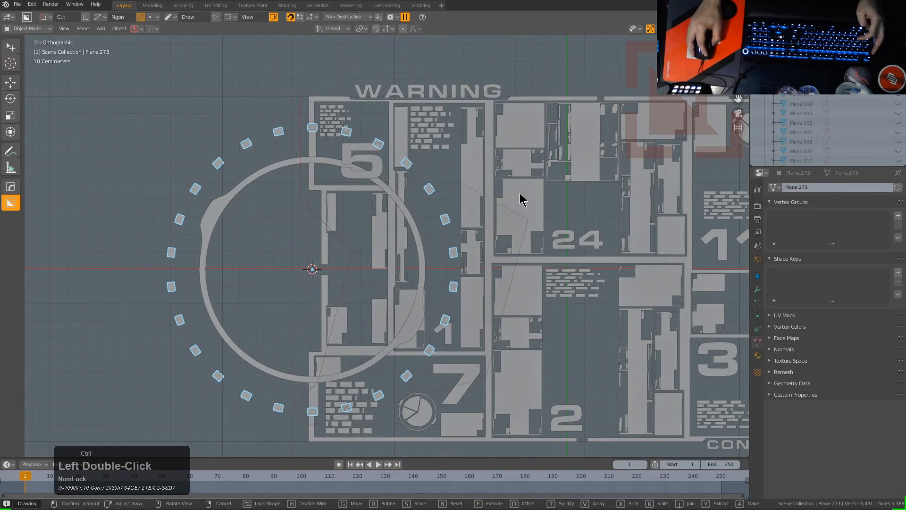
ctrl+click(516, 123)
key(space)
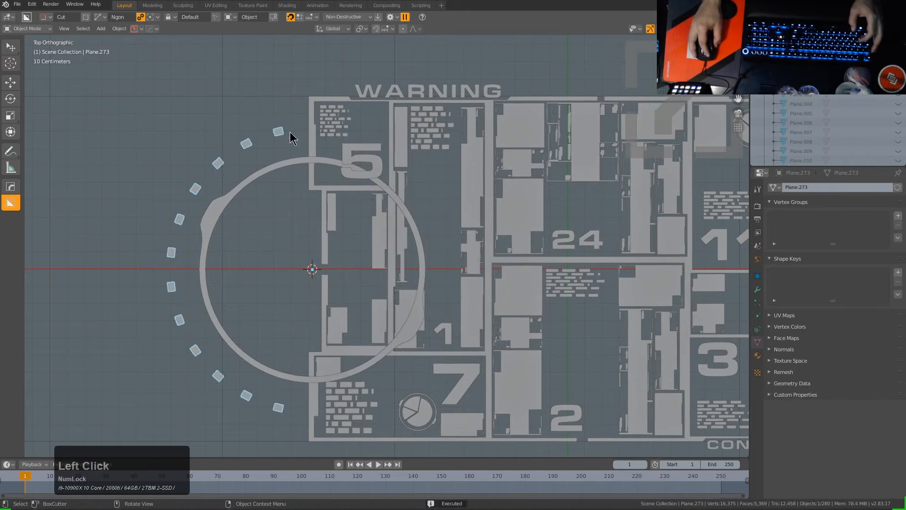
- Adjust the circle of squares' radial array to 33 segments with a radial displacement of about 0.61
key(q)
mouse_move(500, 197)
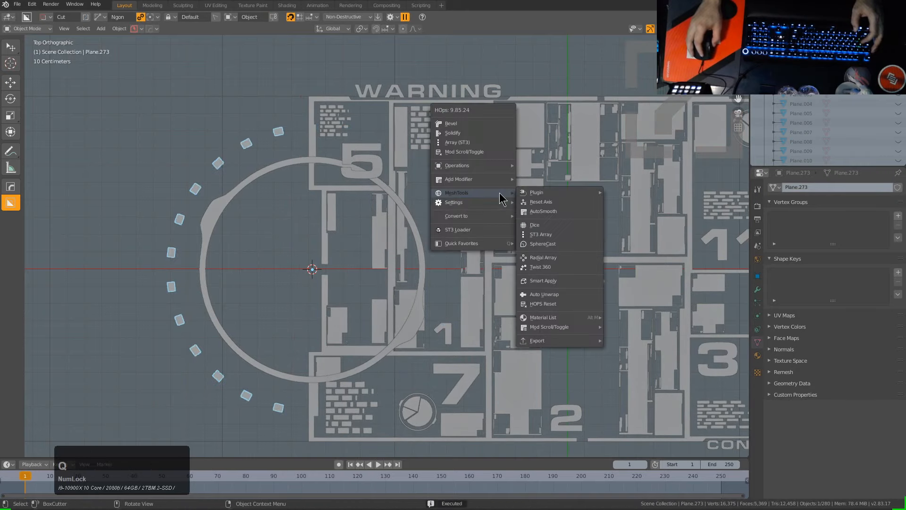
click(542, 258)
scroll(545, 264, up, 2)
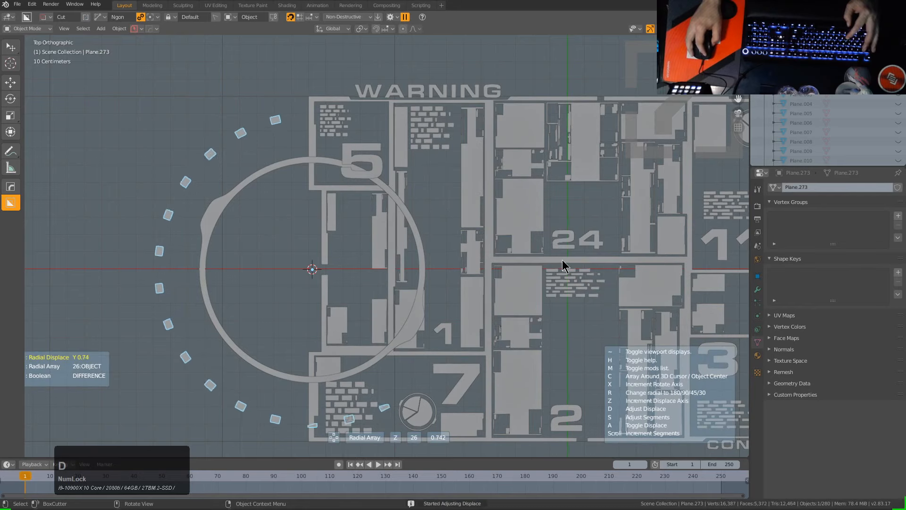
click(532, 252)
- Duplicate the array's source square along Y to form a second ring of squares inside the large ring
key(Tab)
key(shift+d)
key(y)
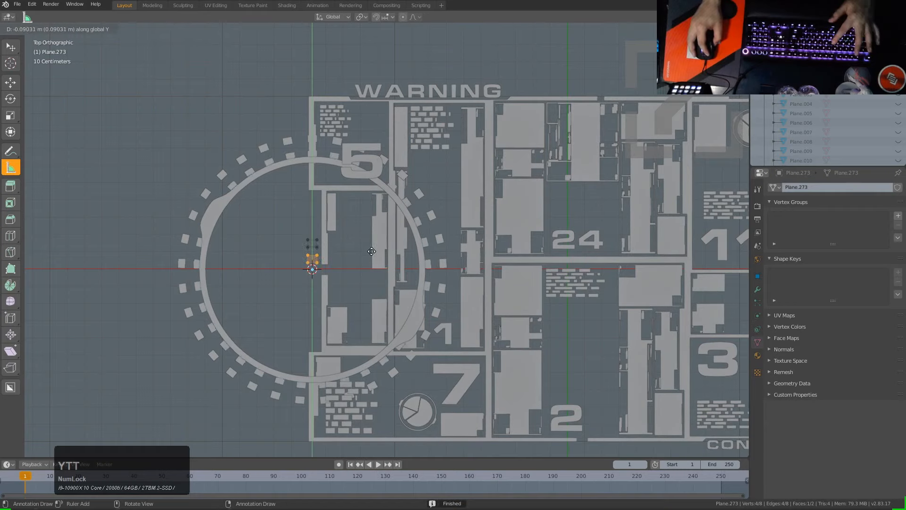
click(377, 270)
key(Tab)
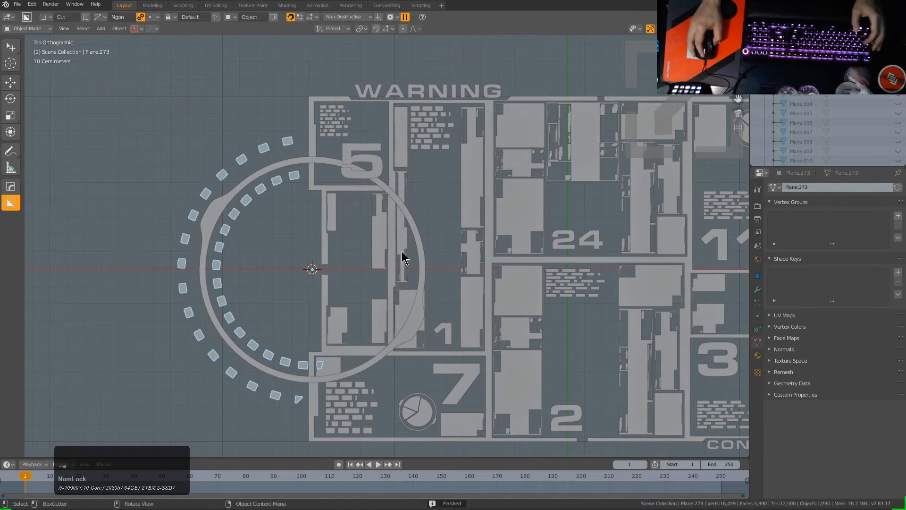
key(alt+a)
scroll(297, 193, down, 1)
- Select the square array, bring up its boolean cutter and open the cutter's mesh for editing
click(305, 193)
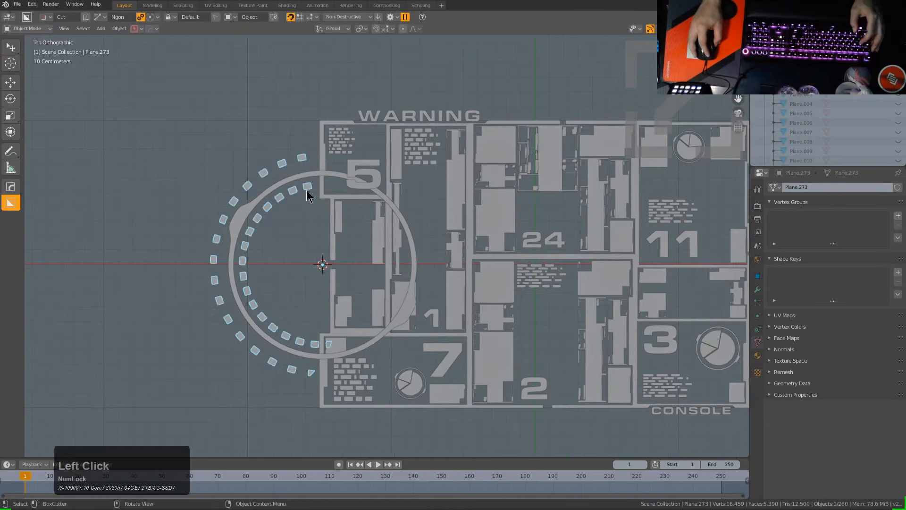
key(q)
click(372, 166)
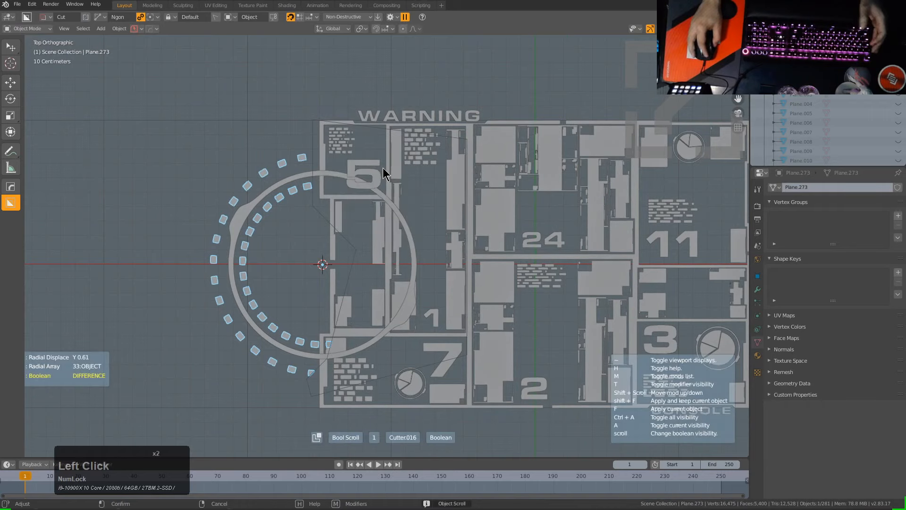
click(383, 168)
scroll(373, 240, up, 2)
key(Tab)
key(1)
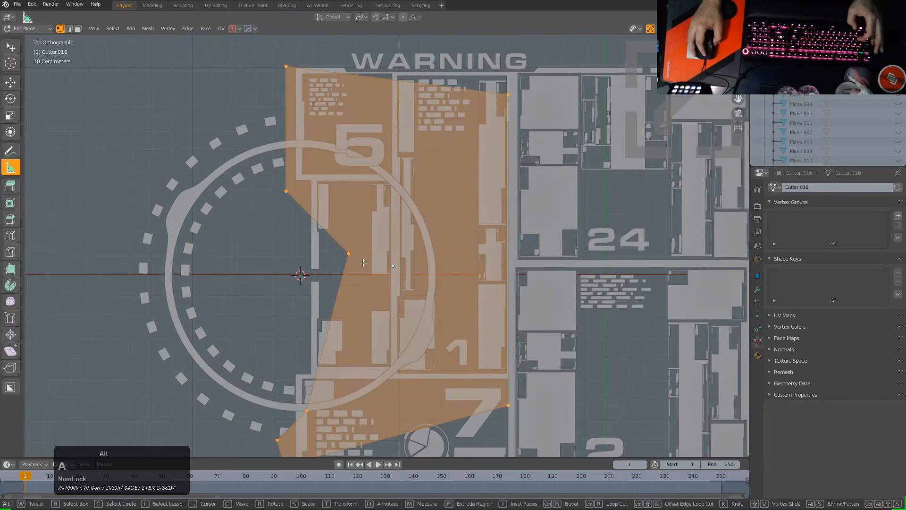
- Move the cutter's vertical corner edge near the ring's centre outward, away from the layout
middle_drag(353, 240, 394, 186)
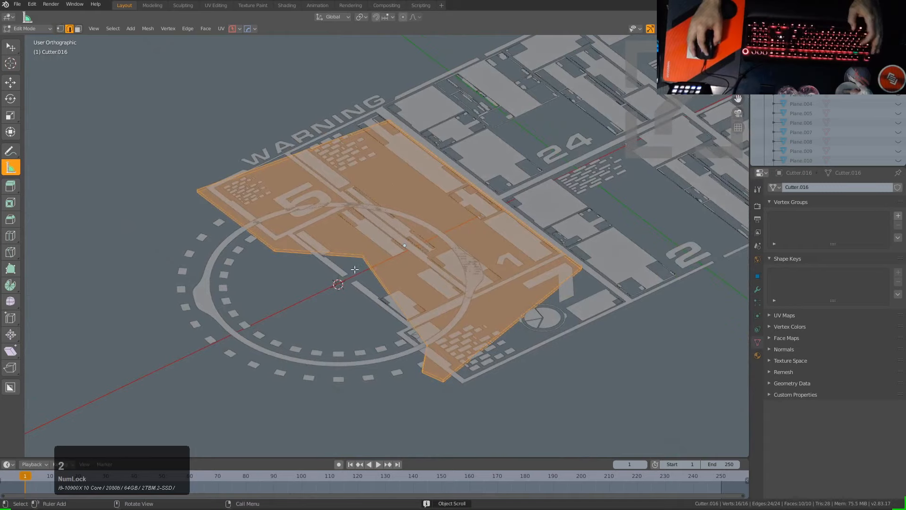
scroll(355, 270, up, 3)
click(382, 272)
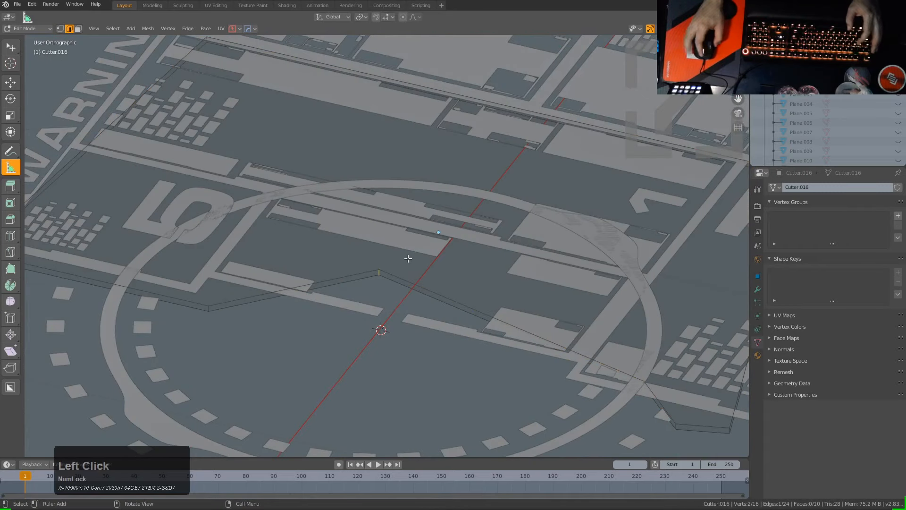
key(Num_Lock)
key(Num_Lock)
key(KP_7)
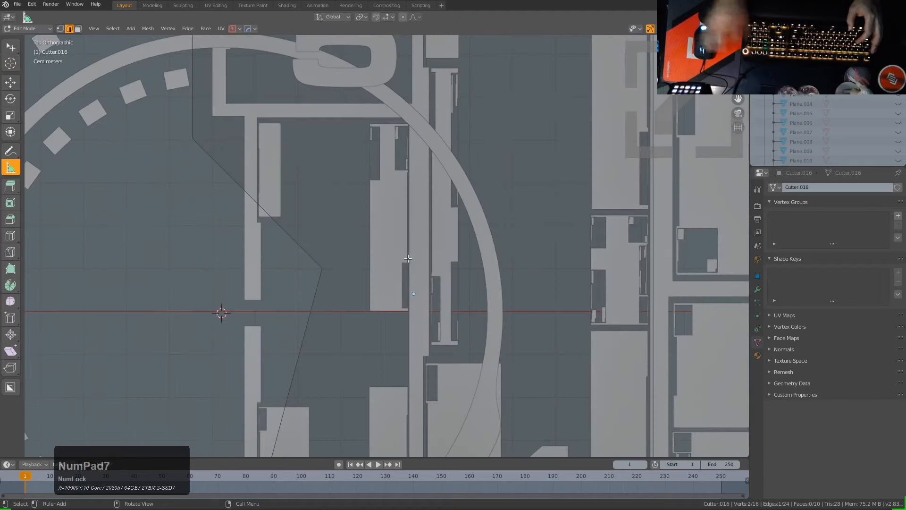
scroll(408, 259, down, 3)
scroll(415, 234, up, 3)
shift+middle_drag(416, 234, 473, 80)
key(g)
click(418, 226)
- Move the cutter's lower corner edge away from room 7 so it removes the partial squares, and finish mesh editing
scroll(435, 273, down, 2)
scroll(477, 307, up, 2)
mouse_move(434, 273)
middle_down()
mouse_move(477, 307)
mouse_move(536, 238)
middle_up()
key(z)
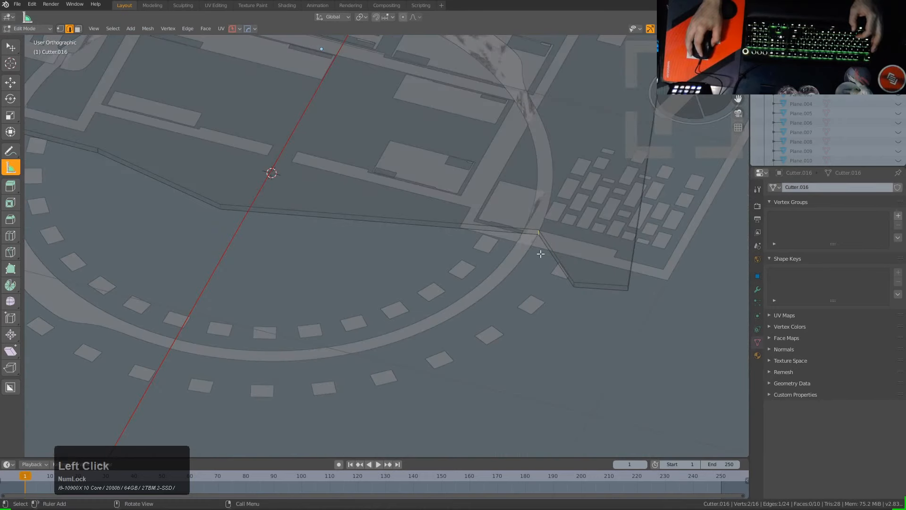
key(Num_Lock)
key(KP_7)
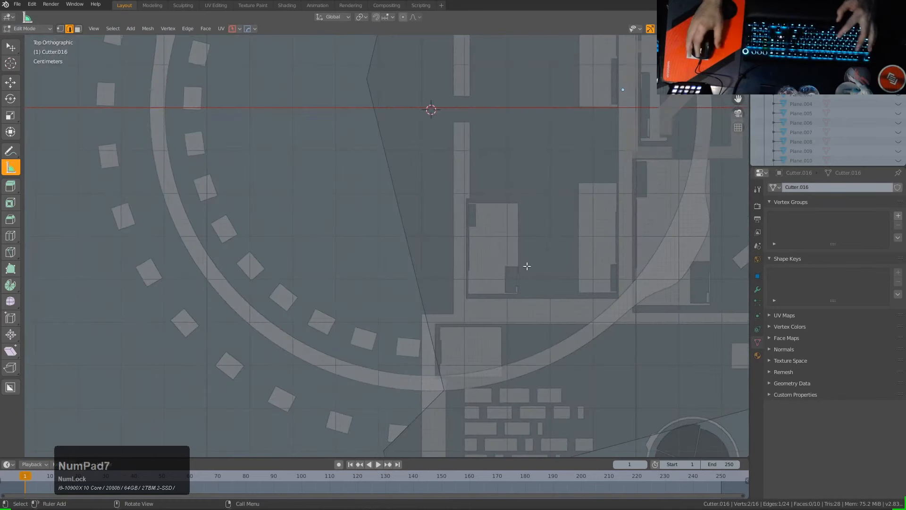
key(g)
click(468, 272)
key(Tab)
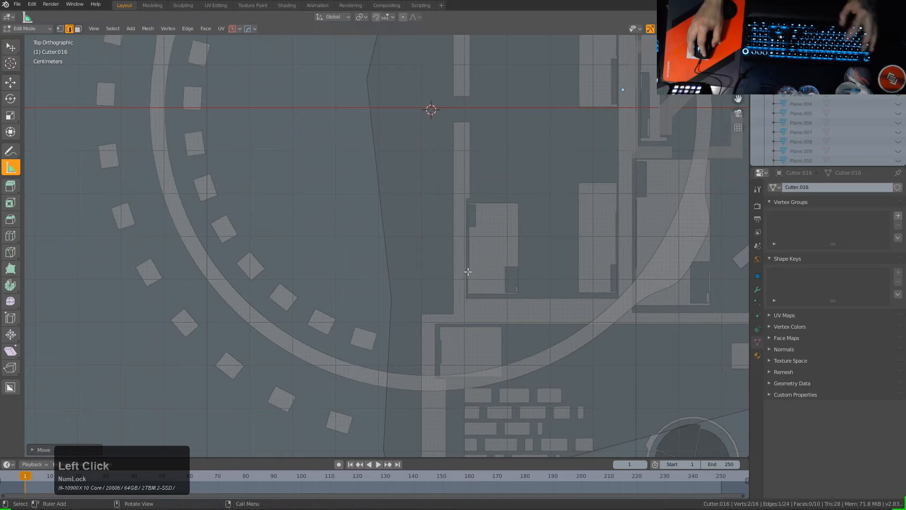
- Cut away the part of the large ring that overlaps the layout with a BoxCutter box in top view
scroll(471, 256, down, 3)
middle_drag(438, 322, 336, 304)
scroll(434, 227, up, 3)
click(452, 231)
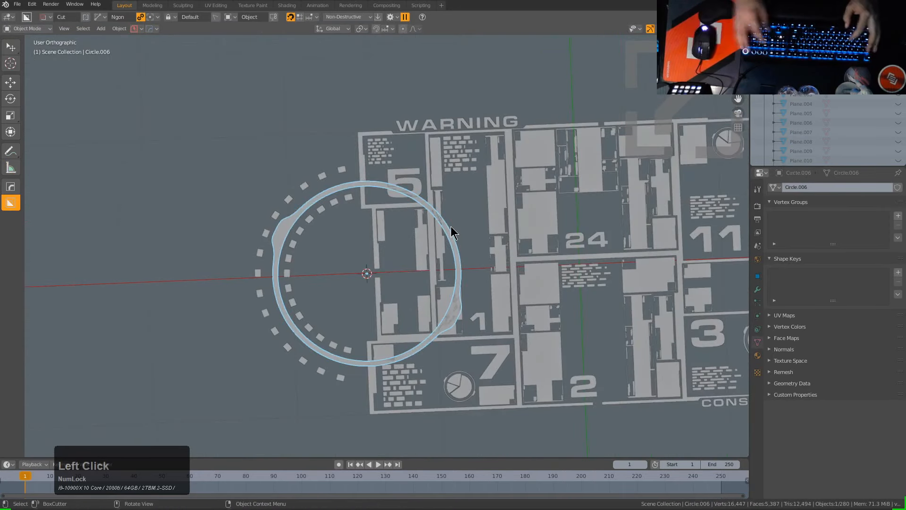
key(Num_Lock)
key(KP_7)
key(d)
click(416, 262)
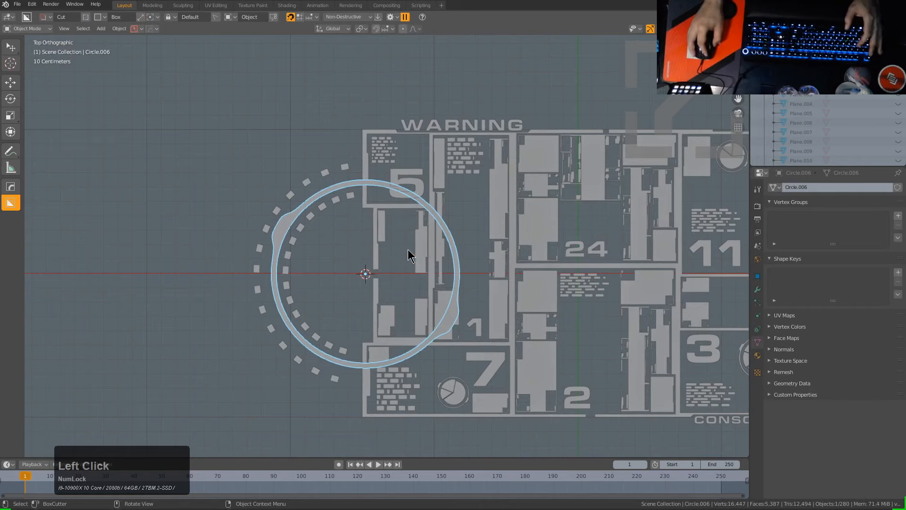
drag(467, 165, 359, 394)
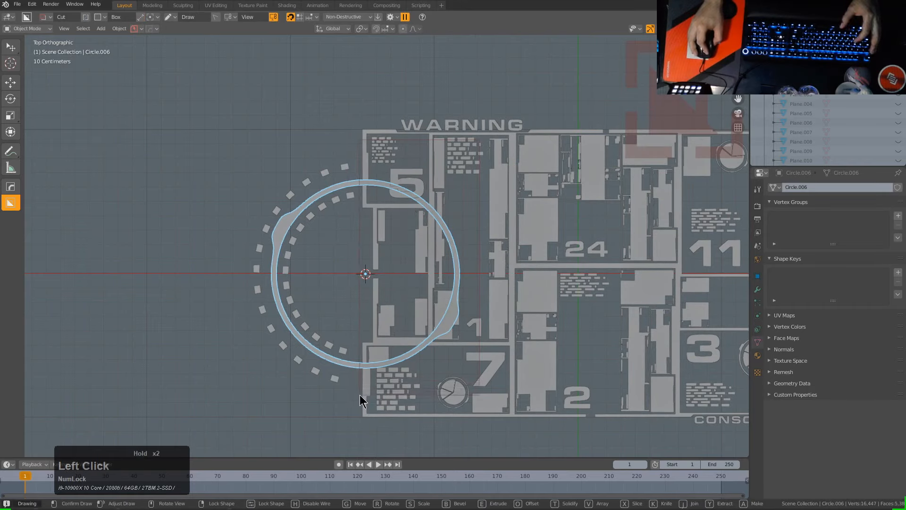
key(space)
click(460, 262)
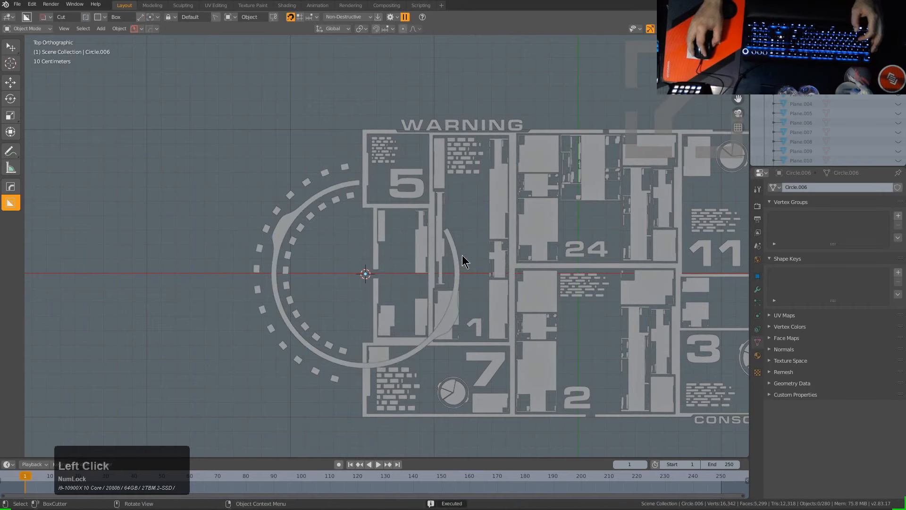
- Bring up the large ring's box cutter and scale it taller along Z
key(q)
click(457, 273)
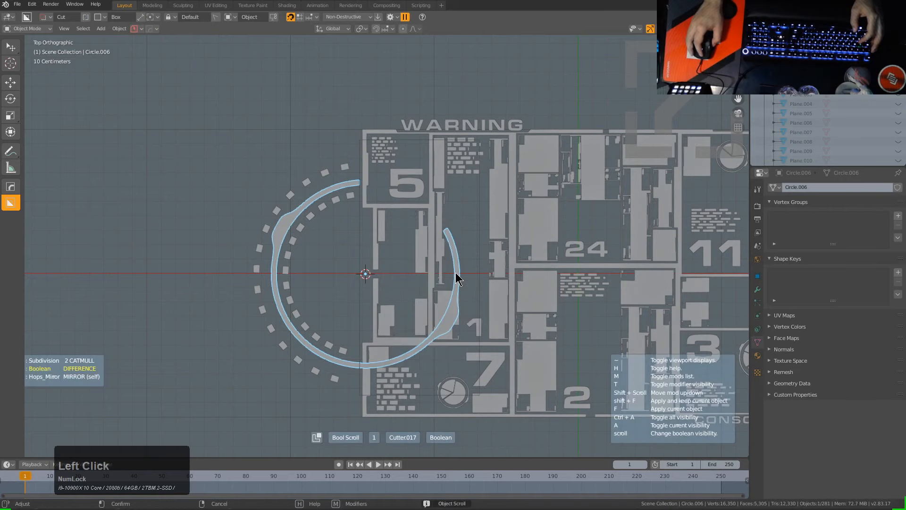
middle_drag(457, 276, 467, 299)
scroll(490, 279, up, 2)
key(s)
key(z)
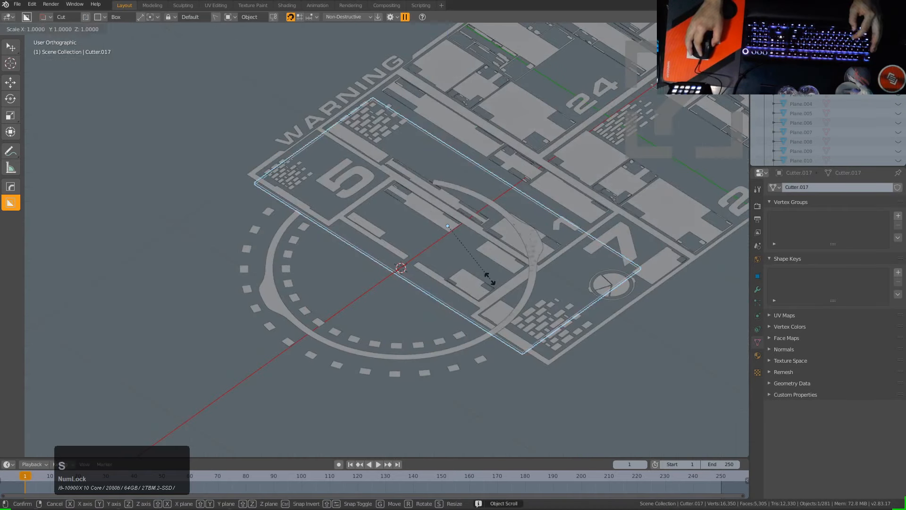
click(692, 275)
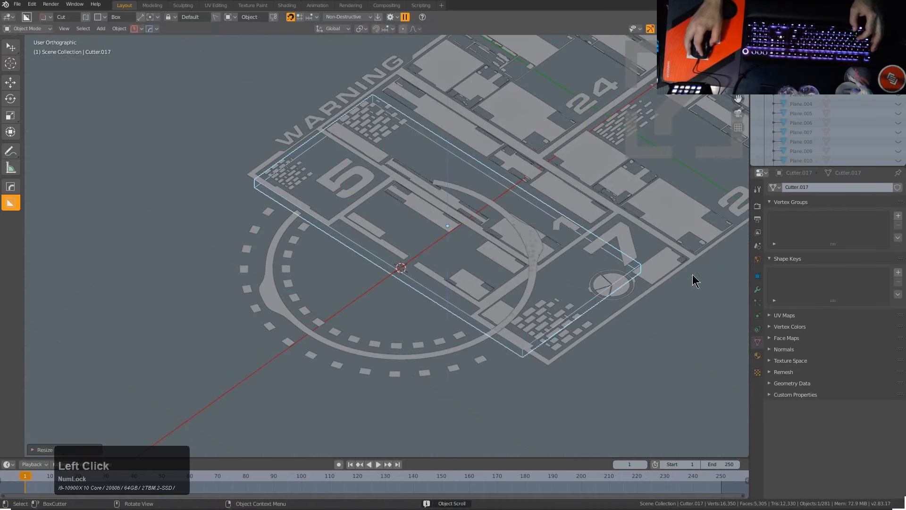
- Reorder the large ring's modifiers so that the mirror comes before the boolean
click(502, 215)
click(499, 209)
key(ctrl+grave)
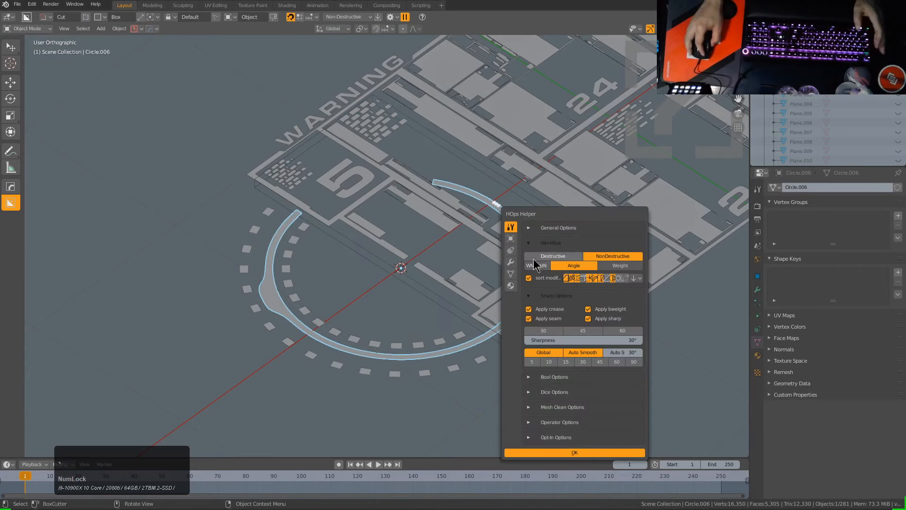
click(510, 262)
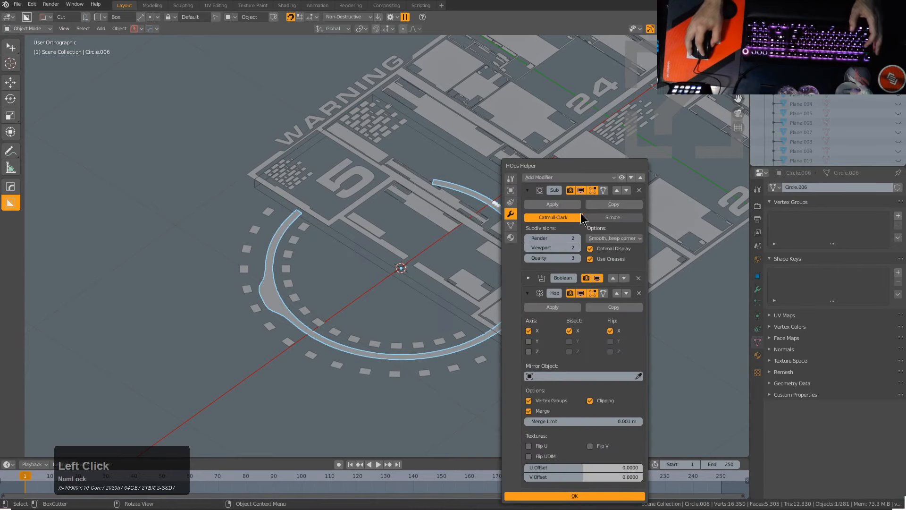
click(640, 178)
click(618, 220)
key(Escape)
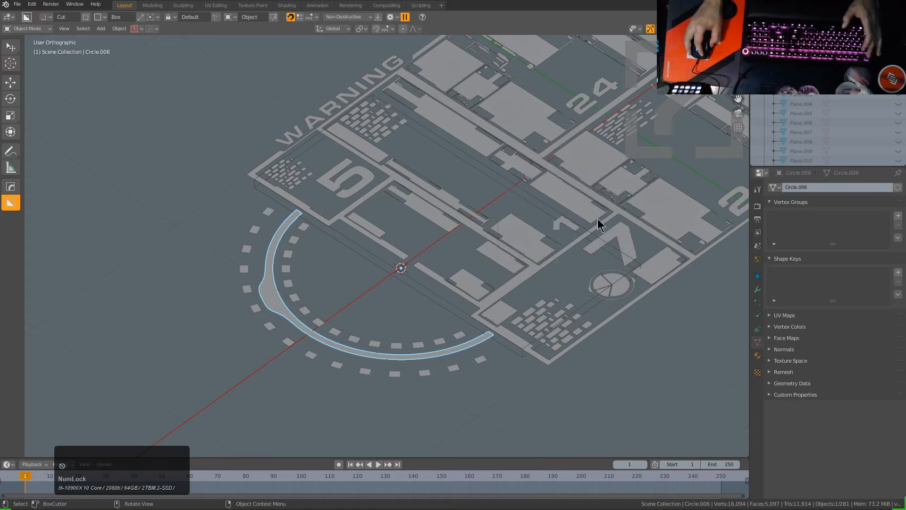
- Hide the large ring's box cutter and return to the top view of the whole layout
middle_drag(598, 219, 469, 266)
key(alt+a)
click(363, 275)
key(Delete)
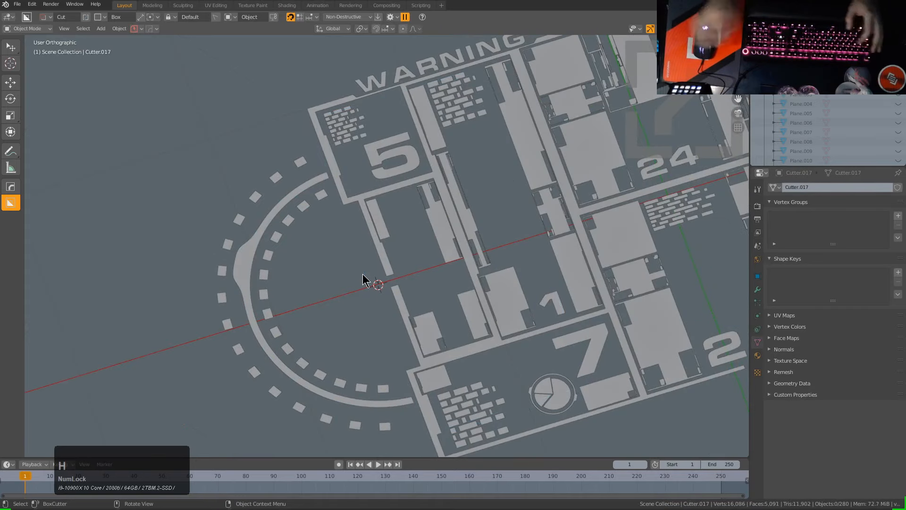
key(KP_7)
scroll(369, 273, down, 3)
shift+middle_drag(368, 273, 388, 287)
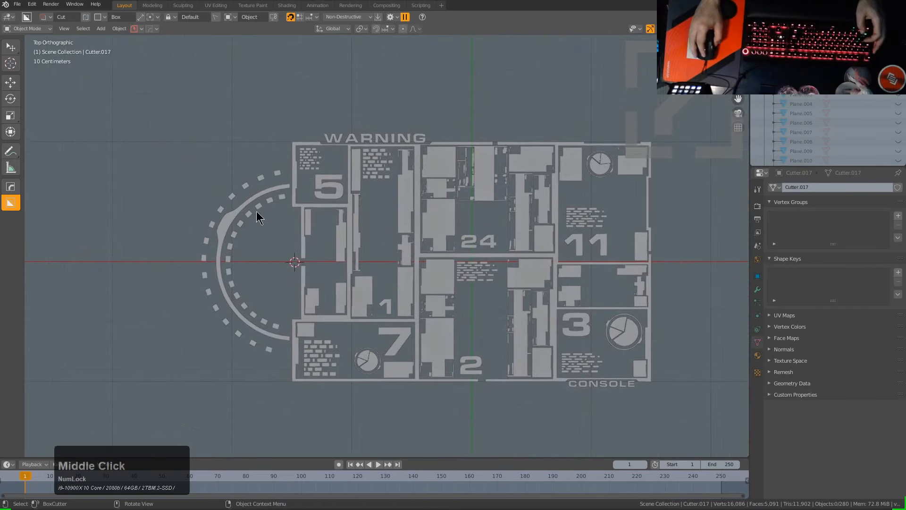
- Duplicate the square array's outer source square along Y to form a third ring inside the existing two
click(258, 193)
click(253, 183)
shift+middle_drag(252, 278, 422, 283)
key(Tab)
scroll(424, 284, up, 3)
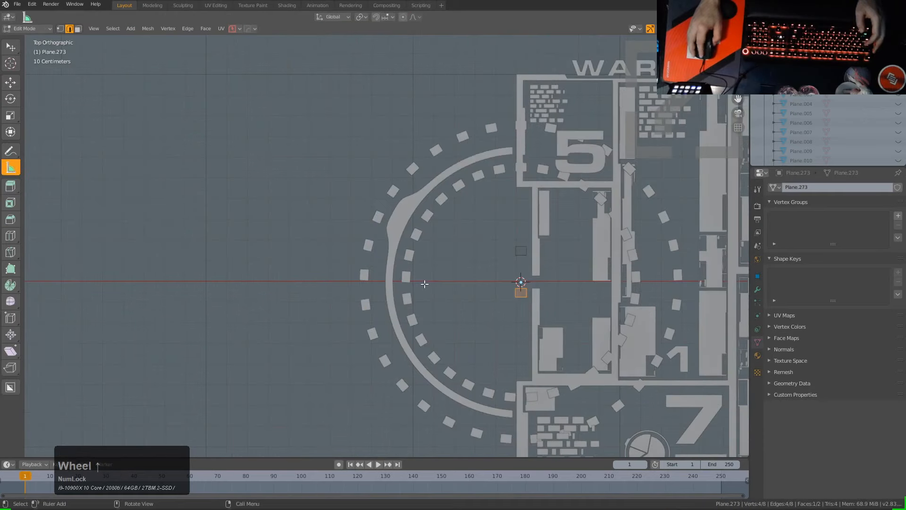
key(l)
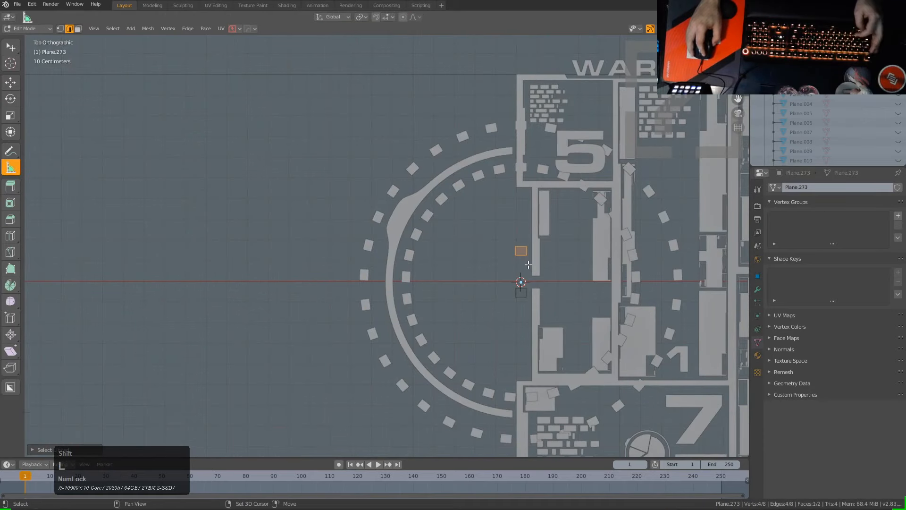
key(shift+d)
key(y)
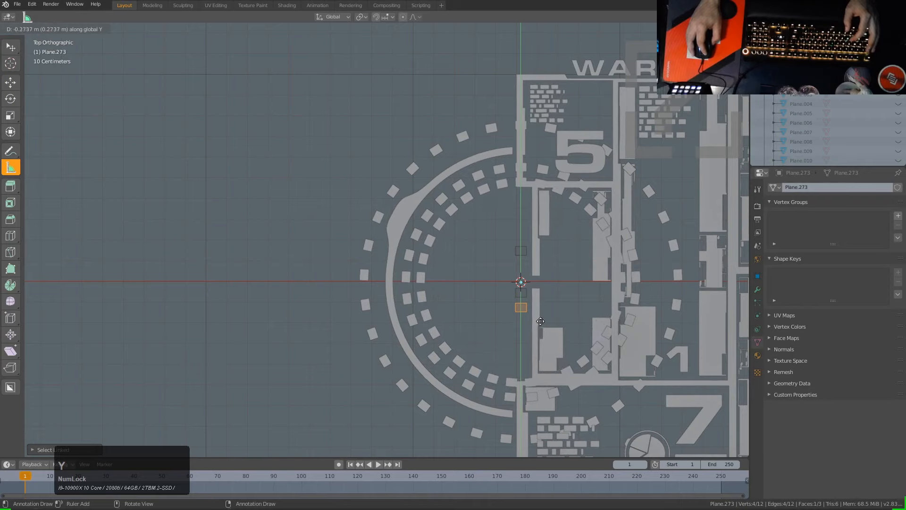
click(541, 321)
- Flatten the duplicated square along Y into thin dashes and move them close to the inner ring of squares
key(s)
key(y)
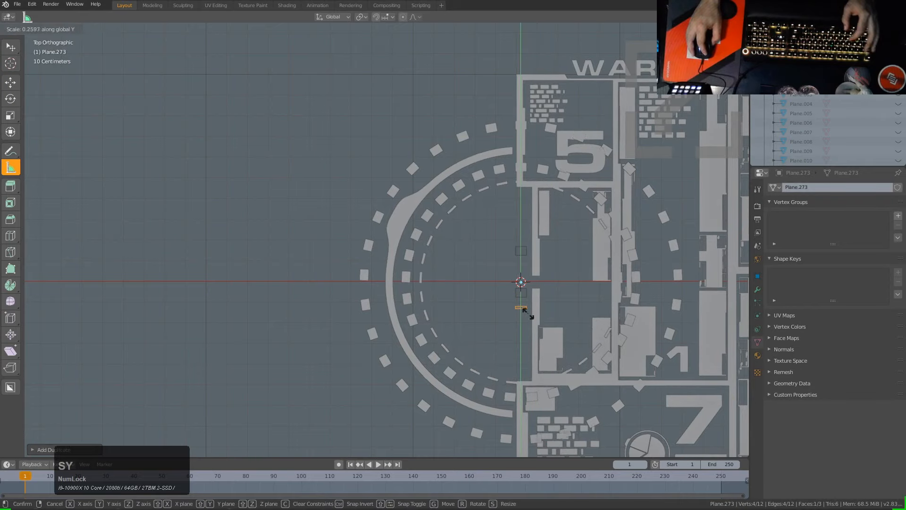
click(528, 314)
key(g)
key(y)
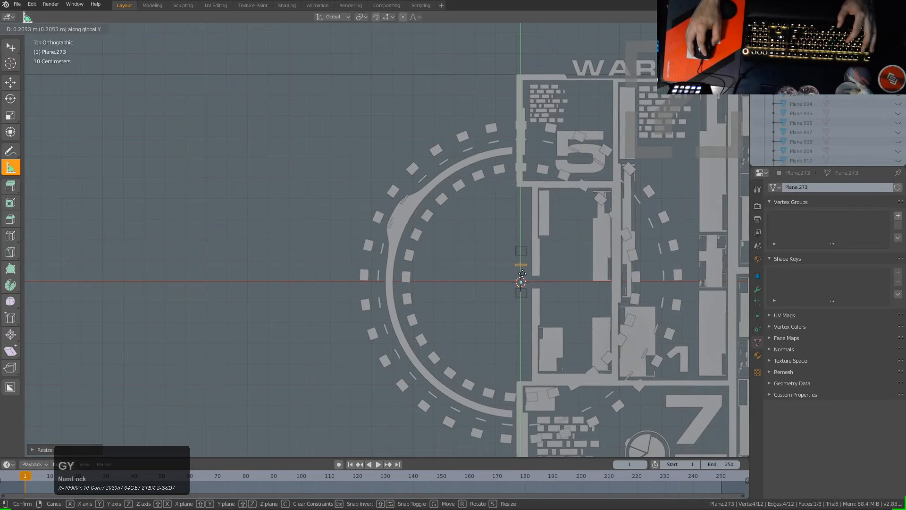
click(538, 304)
key(a)
key(a)
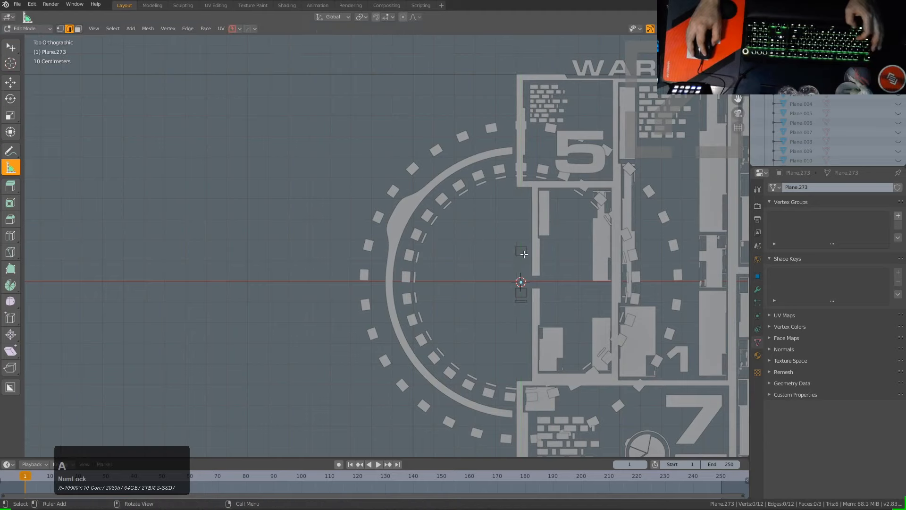
- Extend the outer source square's far edge along Y and merge its vertices into one point to form triangles
key(g)
key(y)
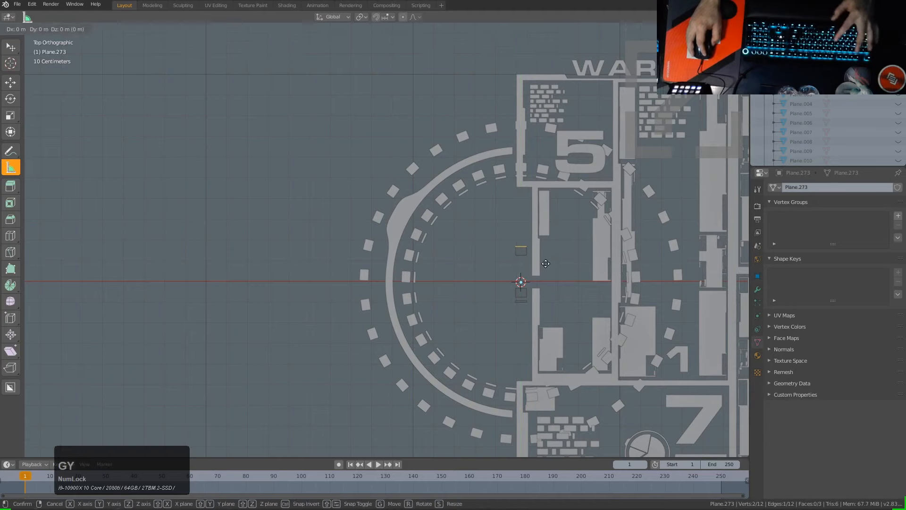
click(546, 259)
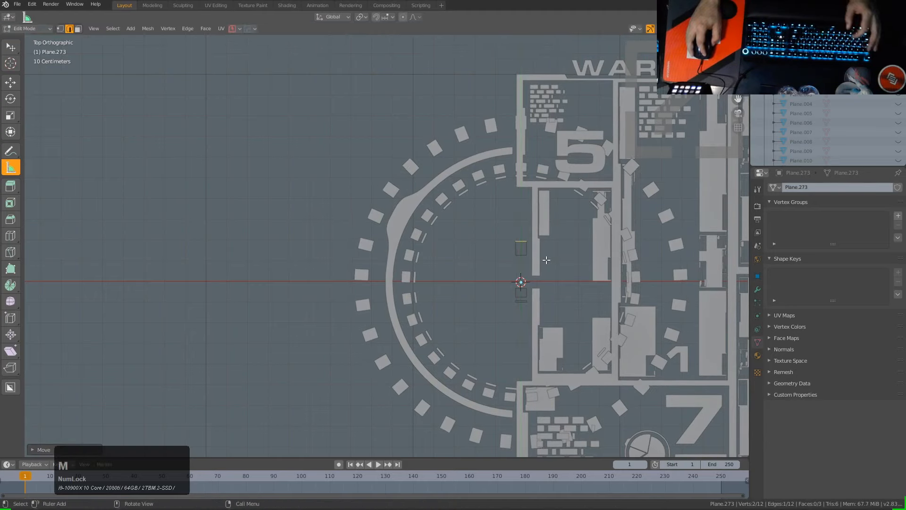
scroll(546, 260, up, 2)
key(n)
key(m)
click(547, 260)
shift+middle_drag(561, 265, 511, 251)
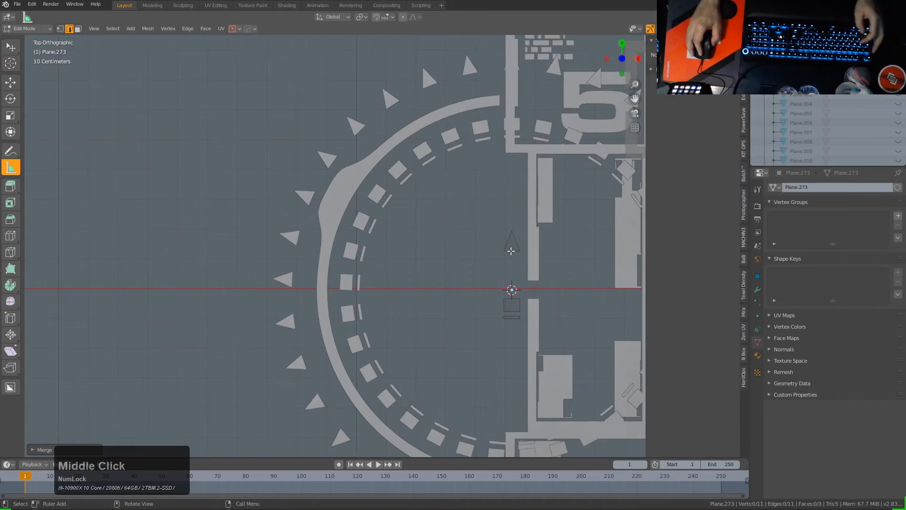
- Lower the source triangle's tip along Y and move the whole triangle along Y to the inner side of the dashes
key(g)
key(y)
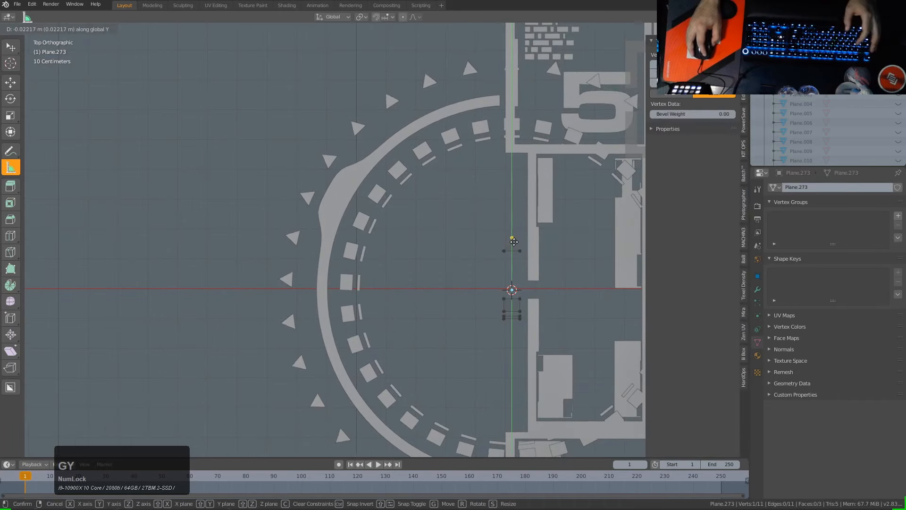
click(514, 250)
key(alt+a)
key(l)
key(g)
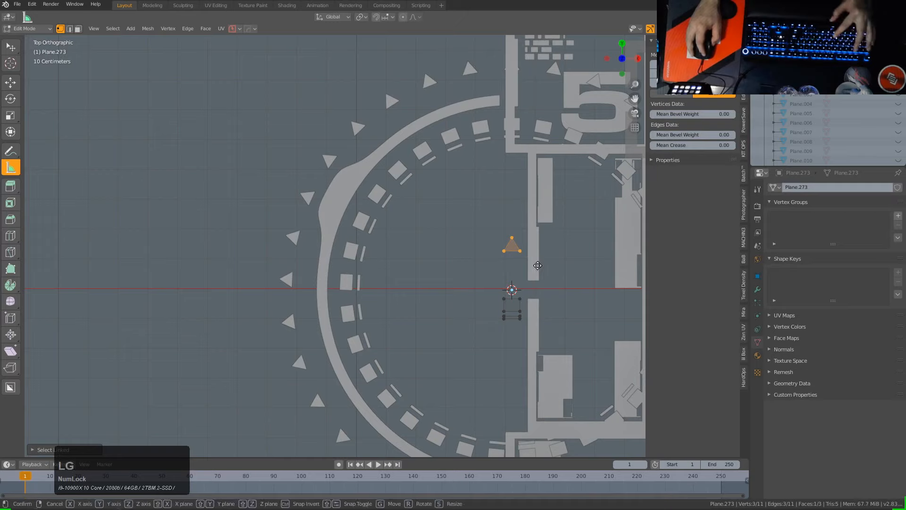
key(y)
click(533, 348)
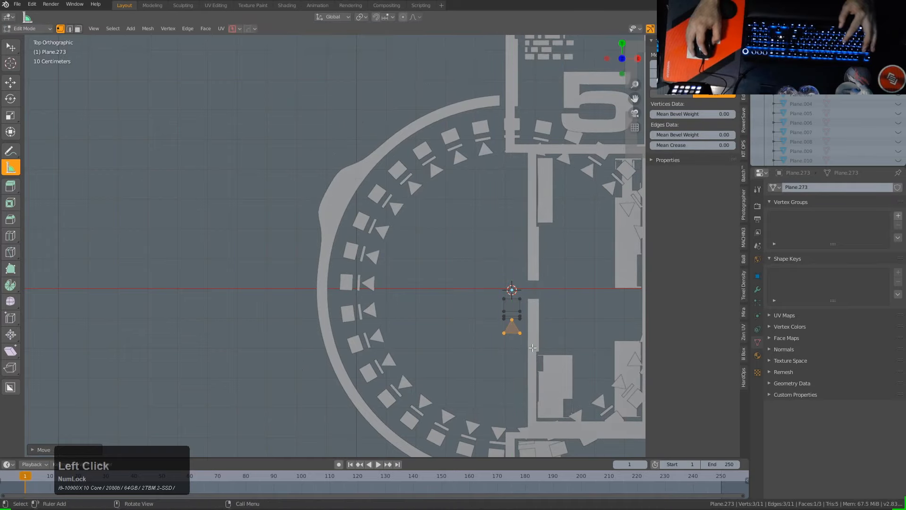
- Rotate the source triangle by 90° twice and shift it slightly along Y beside the dash
text(r90)
key(Return)
key(shift+r)
key(g)
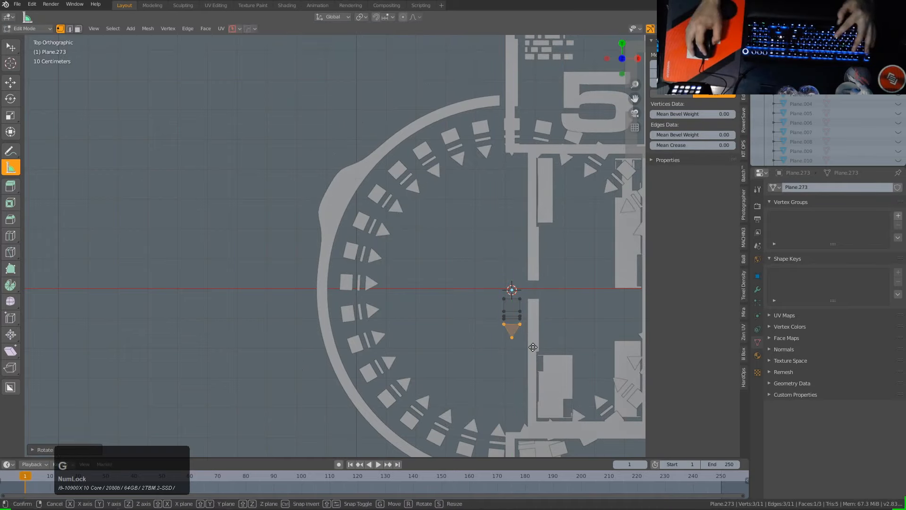
key(y)
click(537, 349)
key(Tab)
scroll(559, 317, down, 3)
key(h)
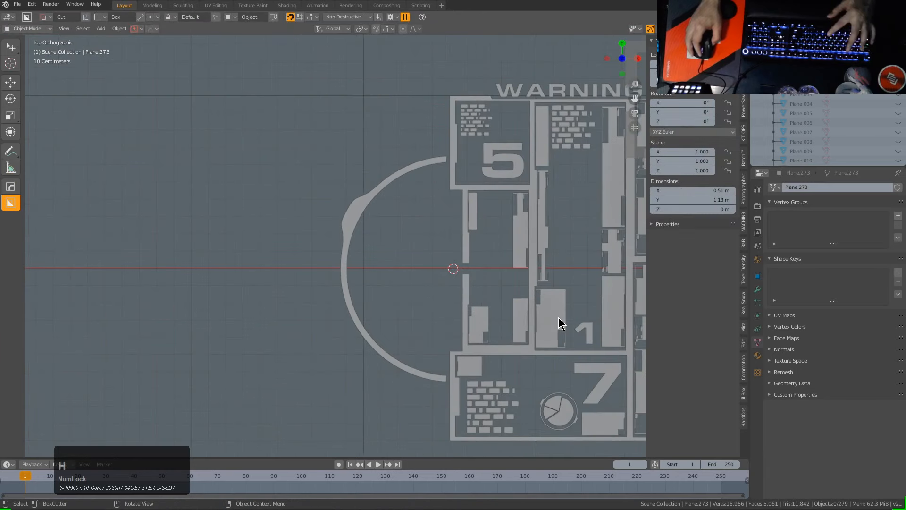
key(ctrl+z)
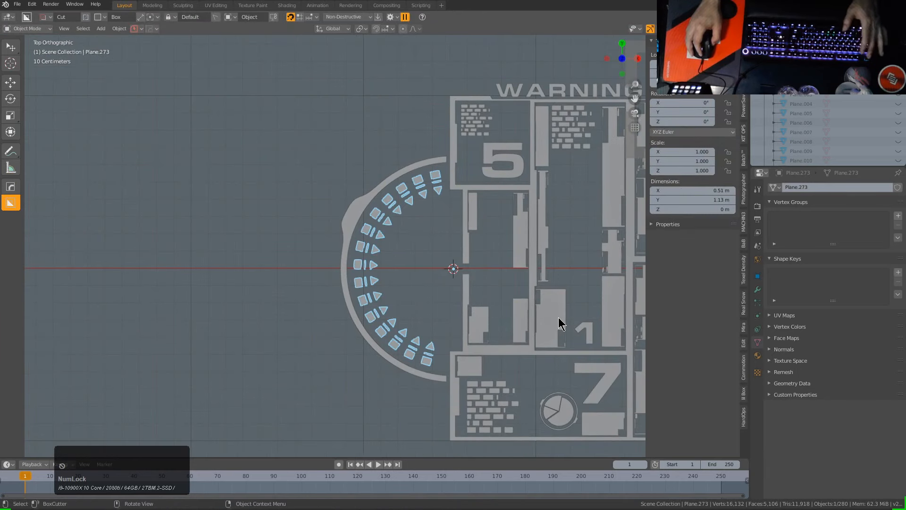
- Duplicate the large outer half ring with its modifiers disabled and scale the copy to about half size
key(n)
shift+middle_drag(470, 303, 440, 306)
click(330, 202)
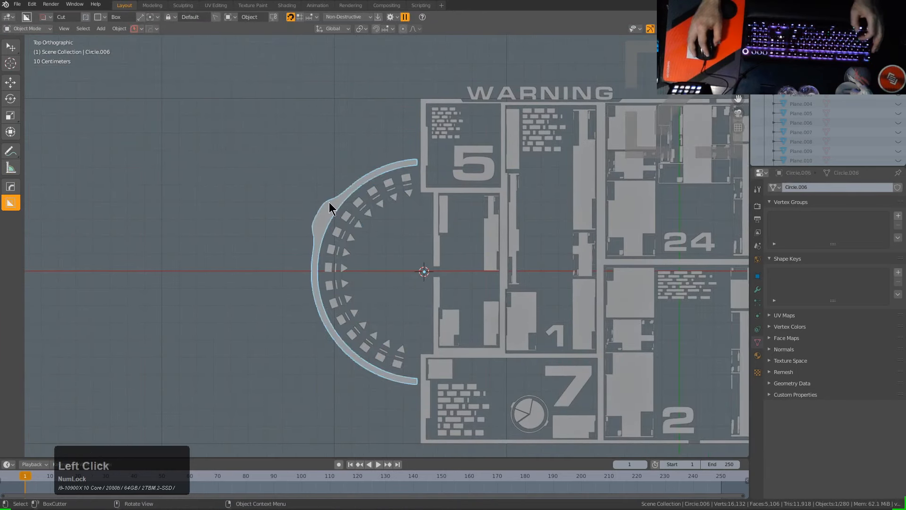
right_click(502, 276)
click(502, 276)
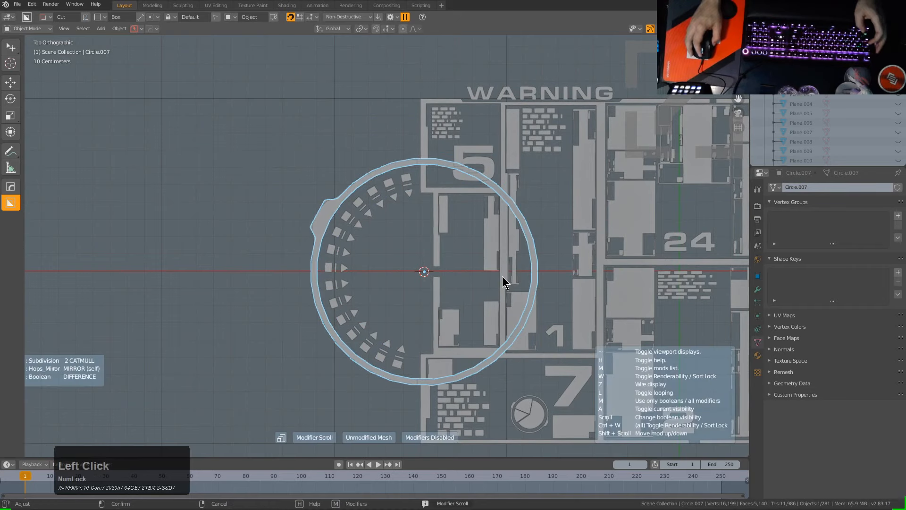
click(502, 276)
key(s)
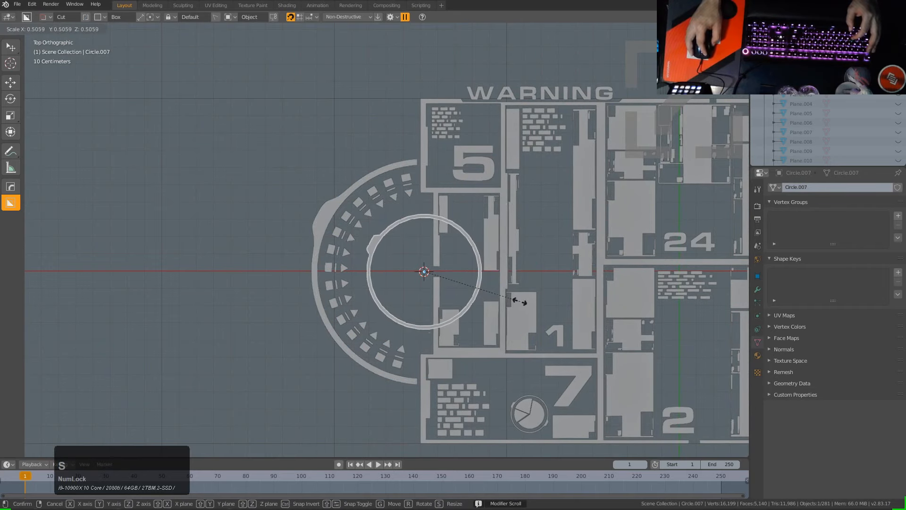
click(519, 301)
- Re-enable the smaller ring's modifiers through the Boolean difference and enlarge the resulting half ring slightly
right_click(519, 301)
click(519, 302)
scroll(521, 307, up, 4)
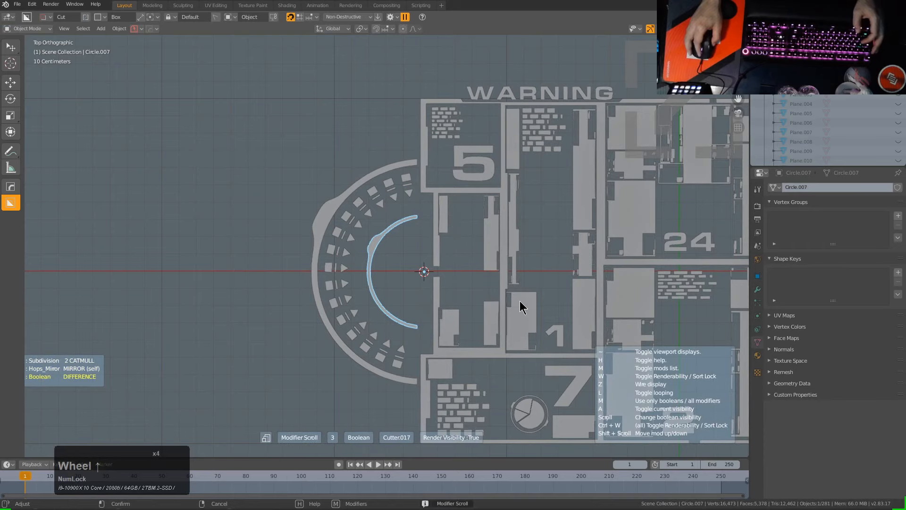
click(521, 307)
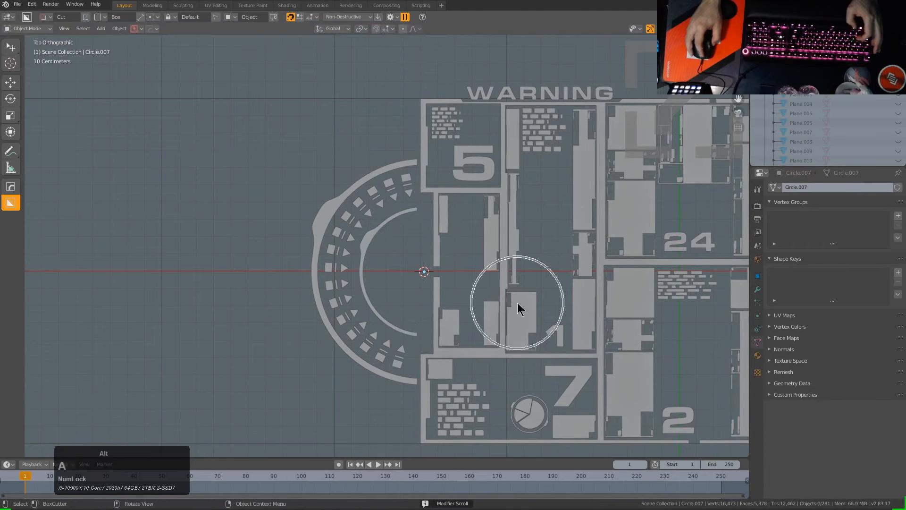
shift+middle_drag(517, 302, 481, 305)
- Duplicate the inner half ring in place and scale the copy down to form a third, smaller half ring
scroll(343, 293, up, 3)
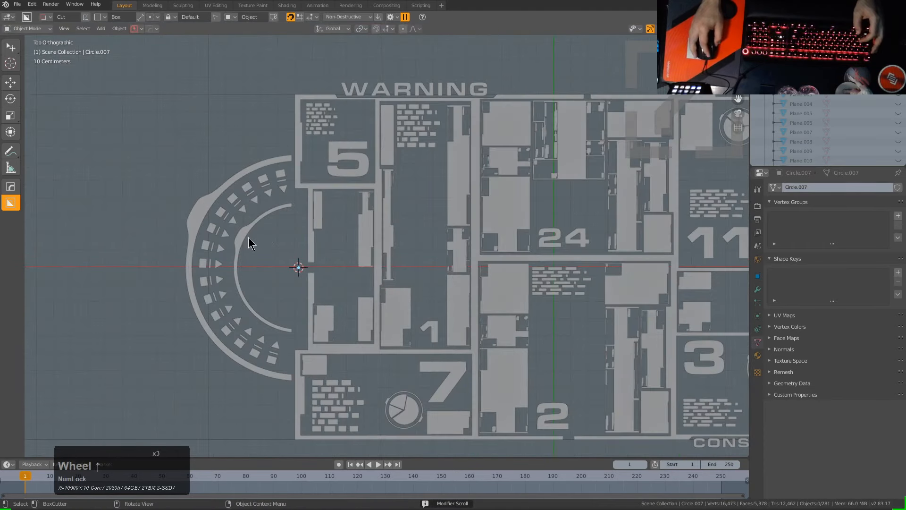
click(245, 239)
key(shift+d)
right_click(405, 247)
key(s)
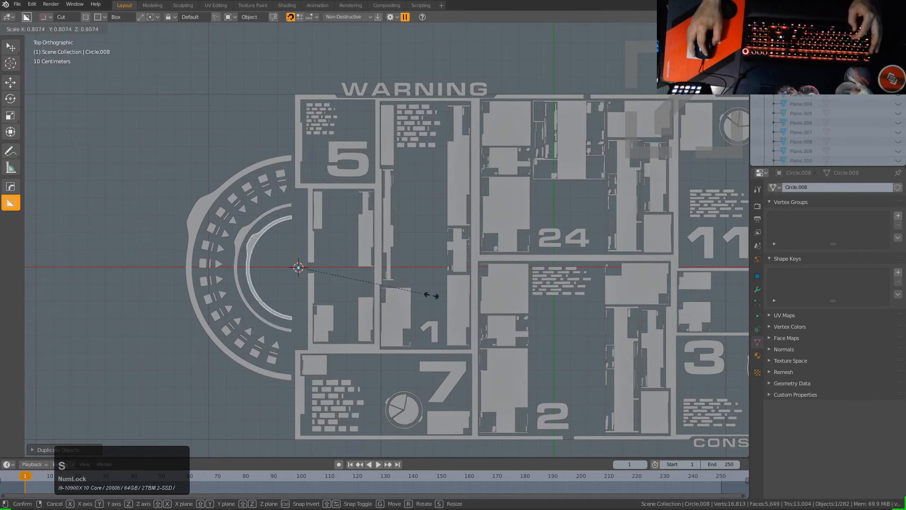
click(405, 285)
- Scale the smallest ring's inner edge loop inward to thicken its band, and resize the whole ring slightly
shift+middle_drag(339, 277, 343, 278)
scroll(429, 243, up, 1)
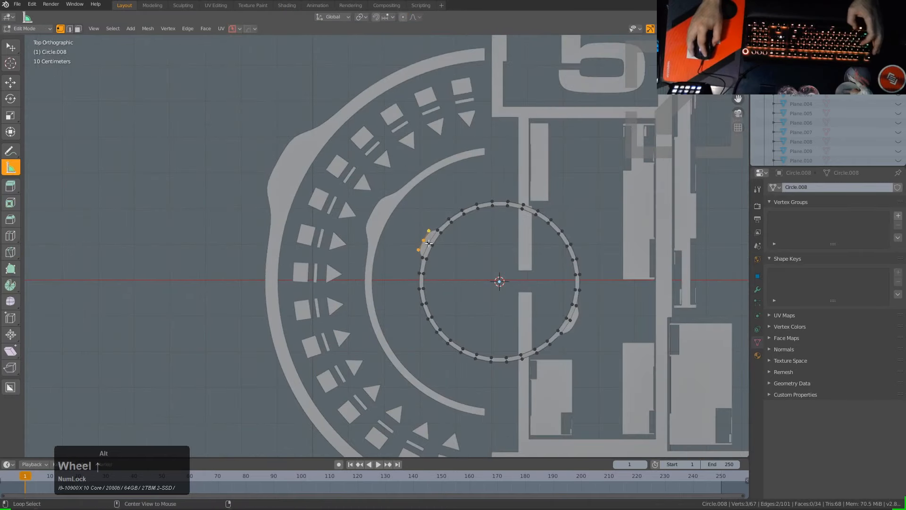
alt+click(441, 237)
key(s)
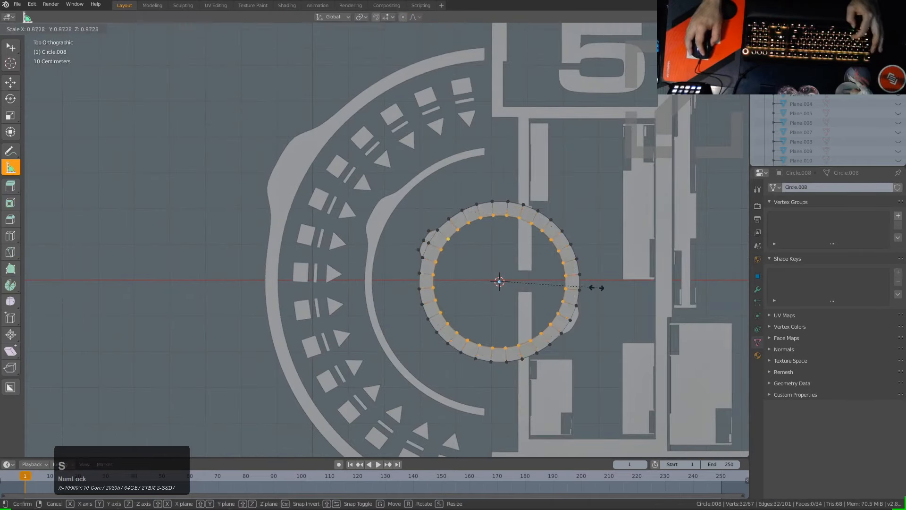
click(590, 284)
key(Tab)
shift+middle_drag(566, 295, 460, 280)
key(s)
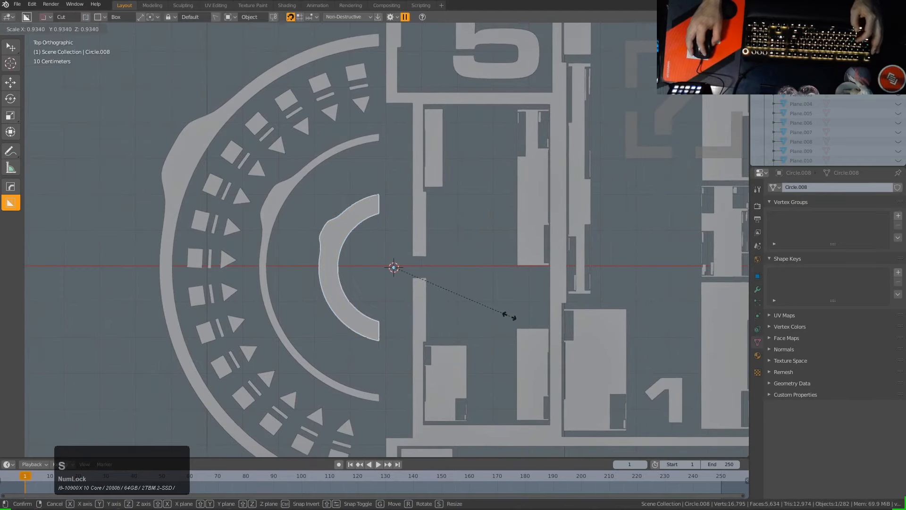
click(504, 315)
key(alt+a)
- Add a plane and clear its location so it sits at the world origin
alt+scroll(498, 310, down, 3)
scroll(498, 309, down, 2)
shift+middle_drag(545, 304, 369, 301)
scroll(369, 307, down, 6)
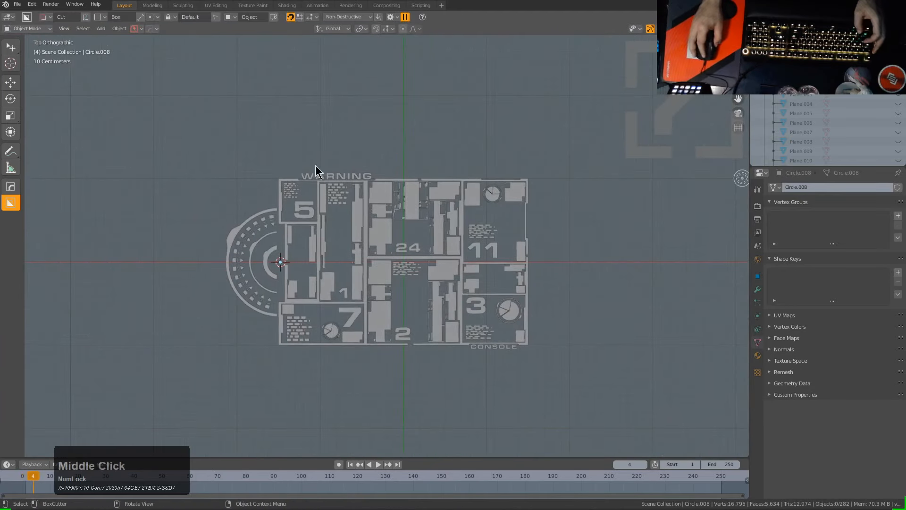
scroll(335, 250, up, 1)
key(shift+a)
mouse_move(365, 227)
click(400, 240)
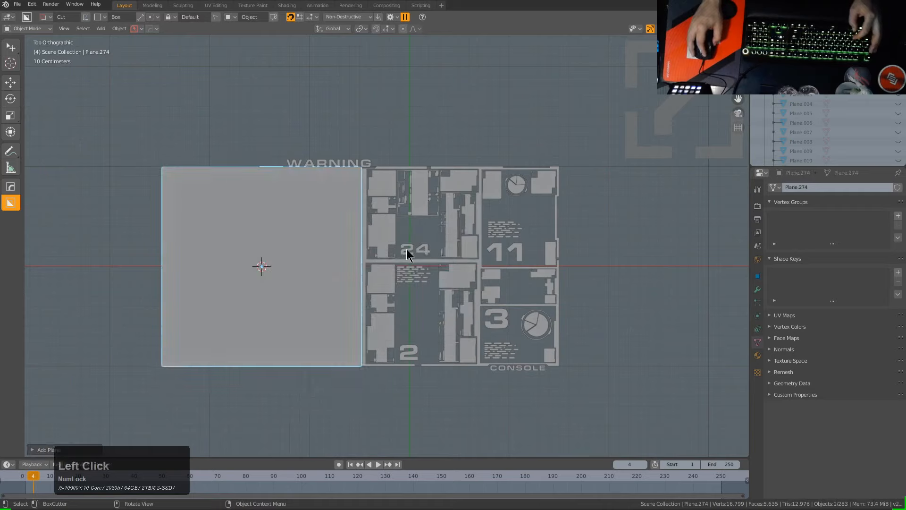
key(s)
right_click(440, 255)
key(alt+g)
- Scale the plane up about 1.24 times, widen it along X around the layout, and enter Edit Mode with X-ray on
key(s)
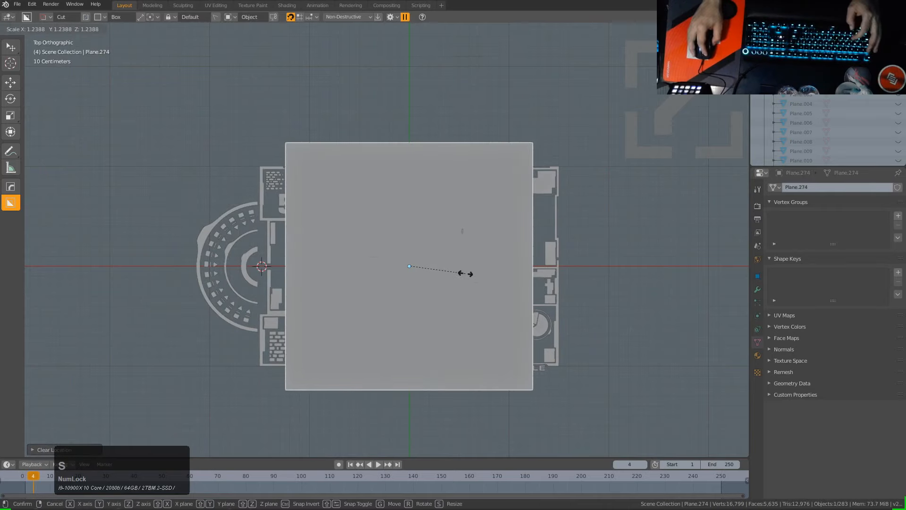
key(x)
click(510, 282)
key(alt+z)
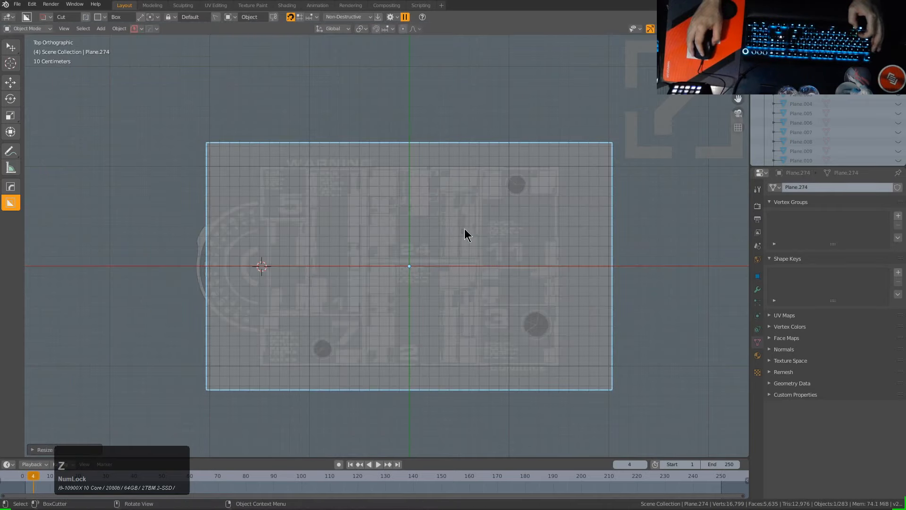
key(Tab)
key(ctrl+r)
click(429, 149)
right_click(429, 149)
key(ctrl+r)
click(420, 272)
right_click(421, 272)
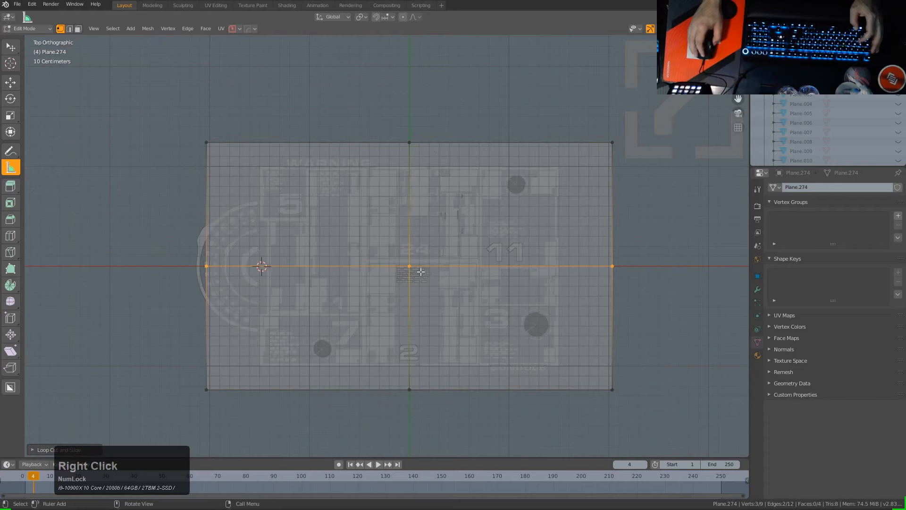
key(ctrl+z)
key(ctrl+z)
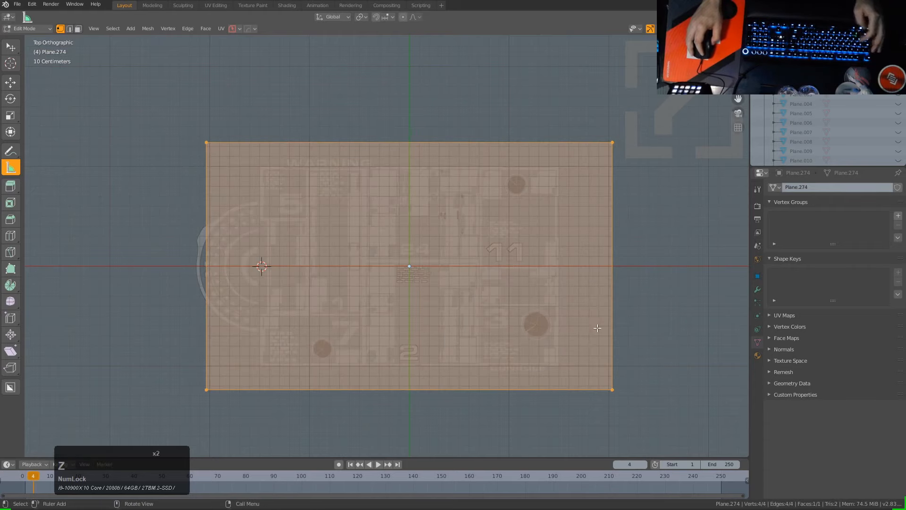
- Inset the rectangle's face to create a thin border and adjust the inner face's scale slightly
key(i)
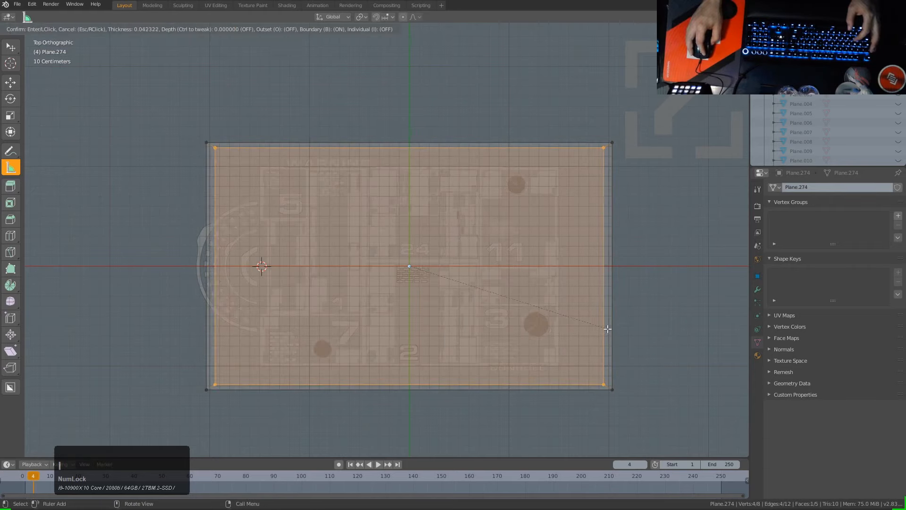
click(604, 322)
key(s)
click(628, 324)
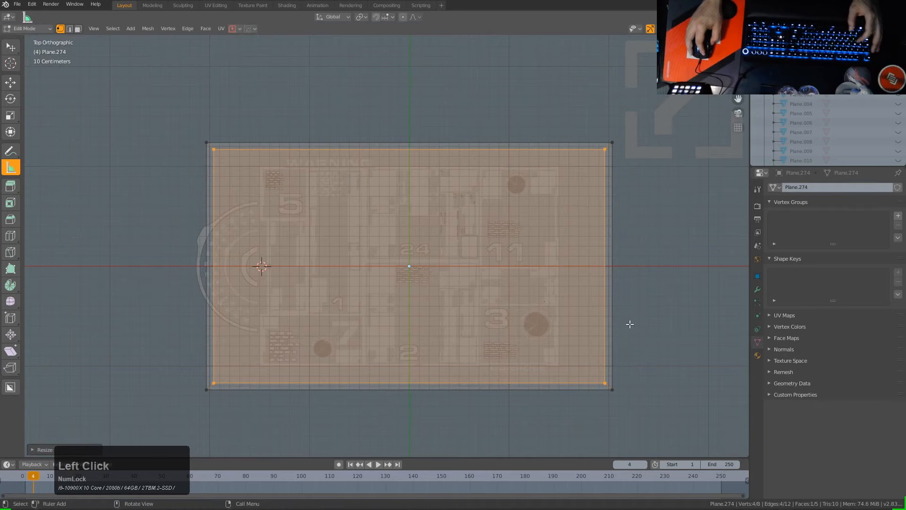
- Add a centred vertical and a centred horizontal loop cut across the bordered rectangle
key(ctrl+r)
click(433, 155)
right_click(433, 156)
key(ctrl+r)
click(415, 269)
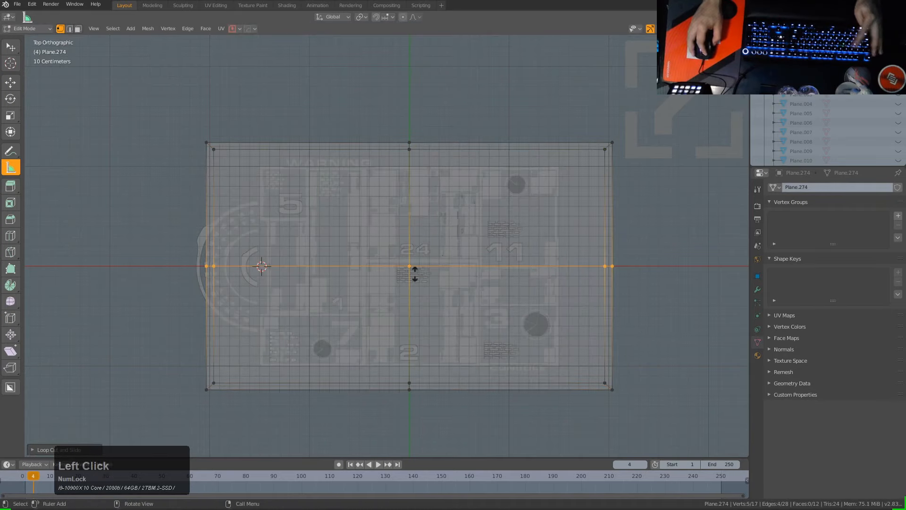
right_click(417, 273)
- Bevel the horizontal and vertical centre loops widely so their edges move out near the rectangle's corners
key(ctrl+b)
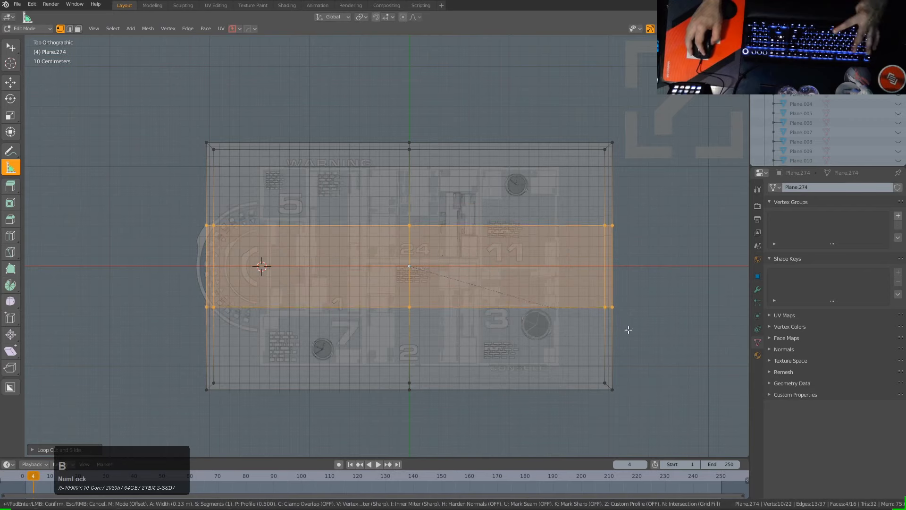
click(687, 356)
alt+click(415, 286)
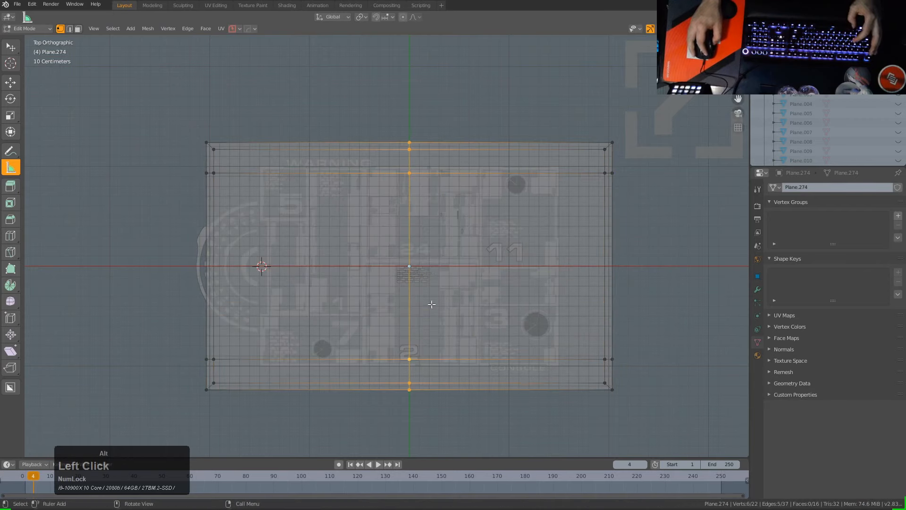
key(ctrl+b)
click(662, 370)
- Select the short border faces at the rectangle's corners and separate the selection into its own object
key(3)
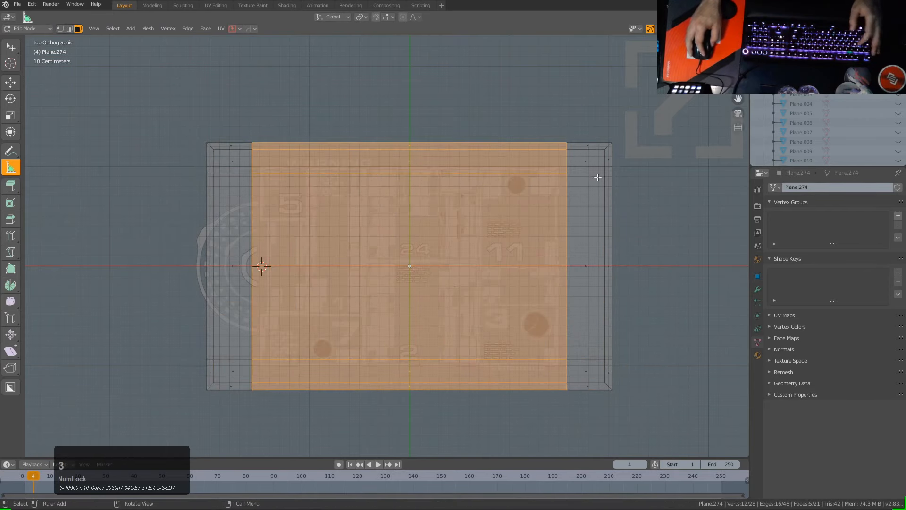
click(596, 147)
shift+click(608, 159)
shift+double_click(607, 380)
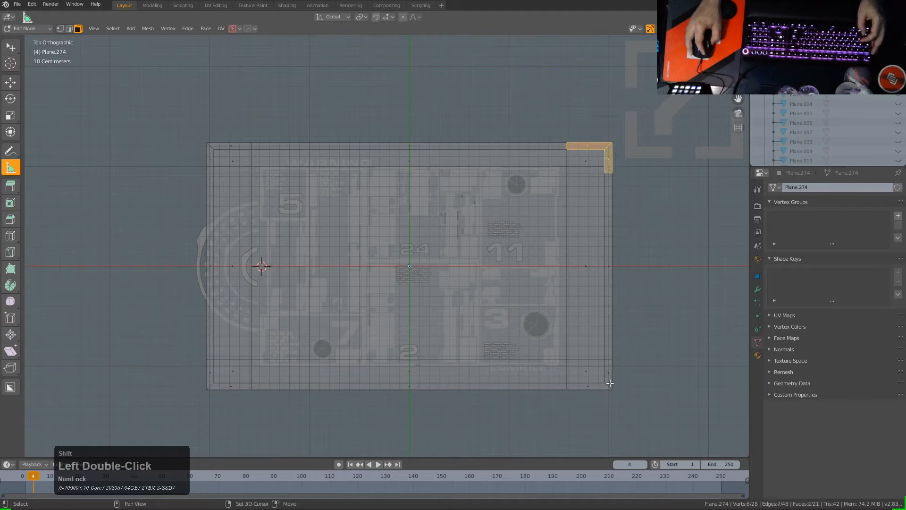
shift+click(607, 386)
key(ctrl+z)
shift+click(227, 385)
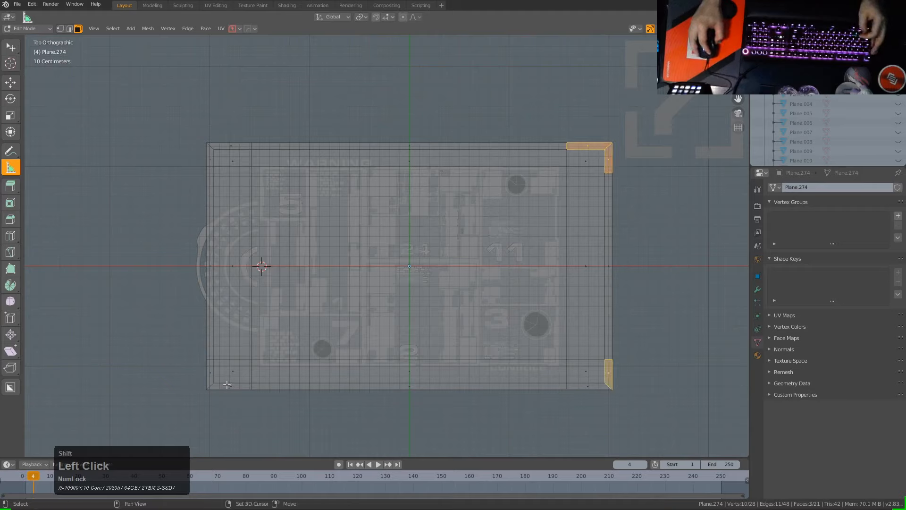
shift+click(212, 162)
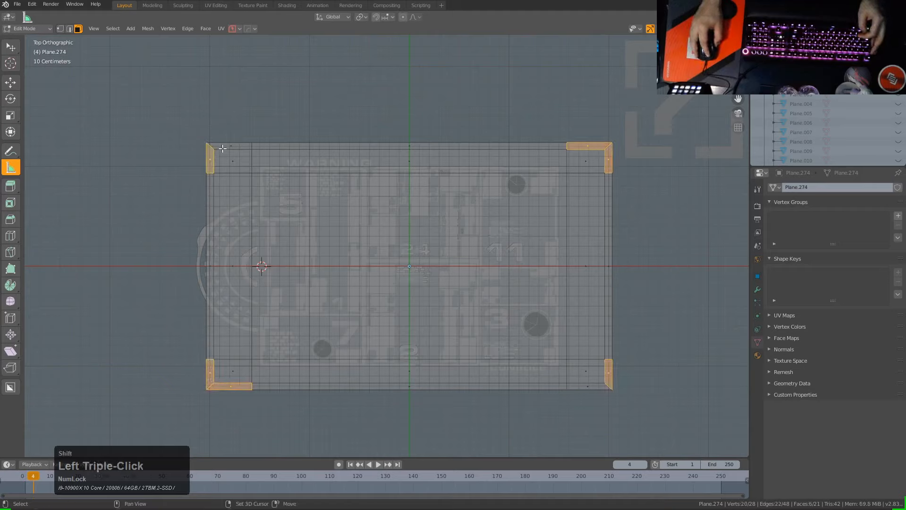
shift+click(230, 146)
key(p)
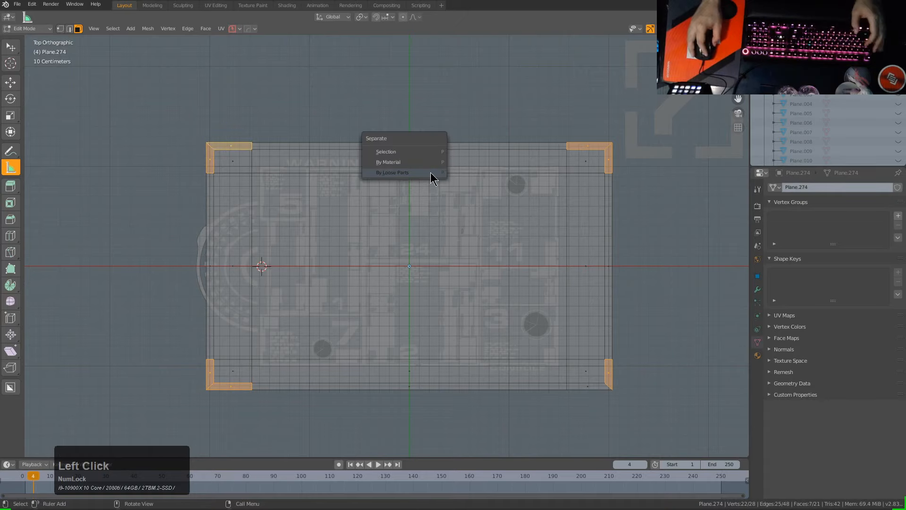
click(415, 151)
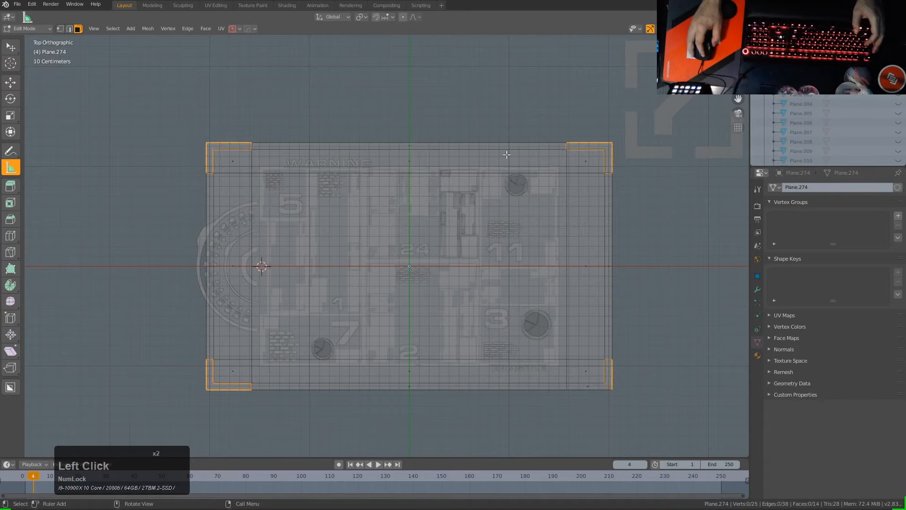
- Return to Object Mode, delete the leftover rectangle, and turn X-ray off
key(Tab)
click(510, 156)
key(x)
click(512, 152)
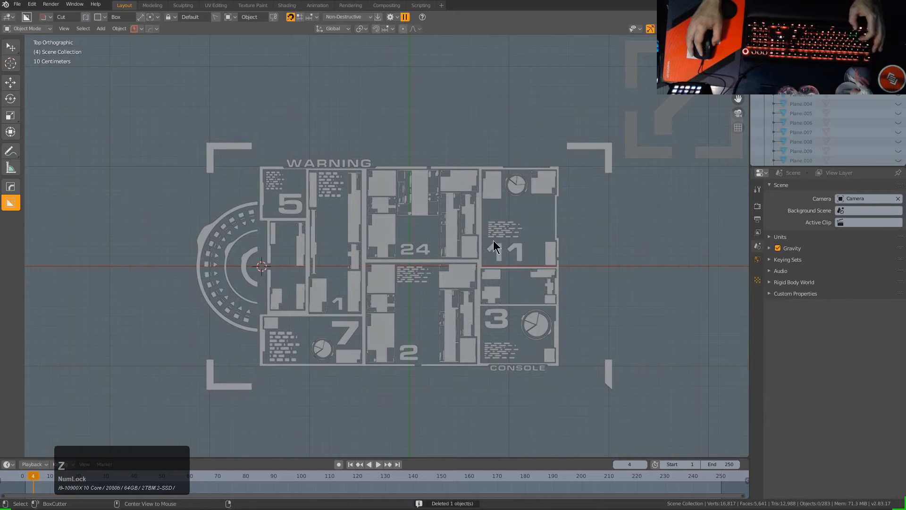
- Select the corner brackets and examine the whole layout in perspective
click(608, 171)
middle_drag(609, 187, 488, 268)
scroll(542, 217, up, 2)
key(KP_5)
scroll(526, 216, up, 1)
scroll(556, 259, down, 3)
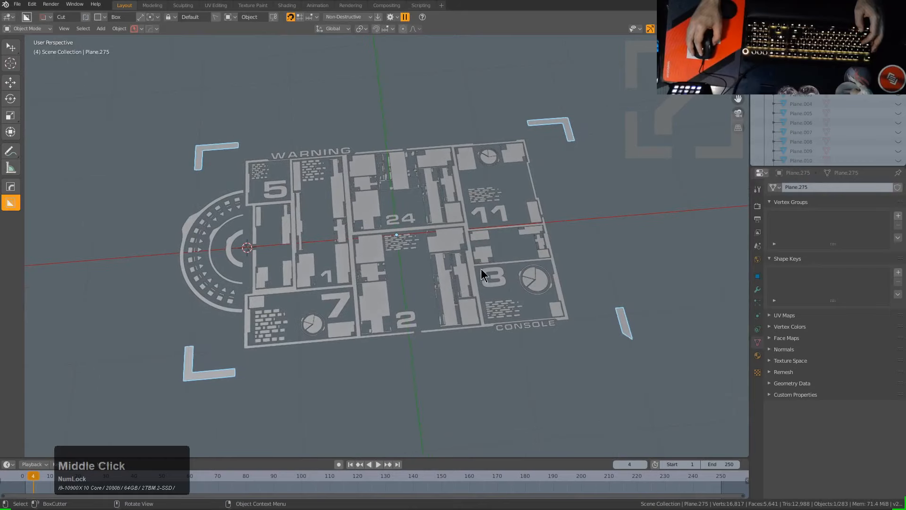
- Delete the light object from the scene and show the layout in top view
click(314, 243)
middle_drag(313, 243, 451, 243)
key(KP_7)
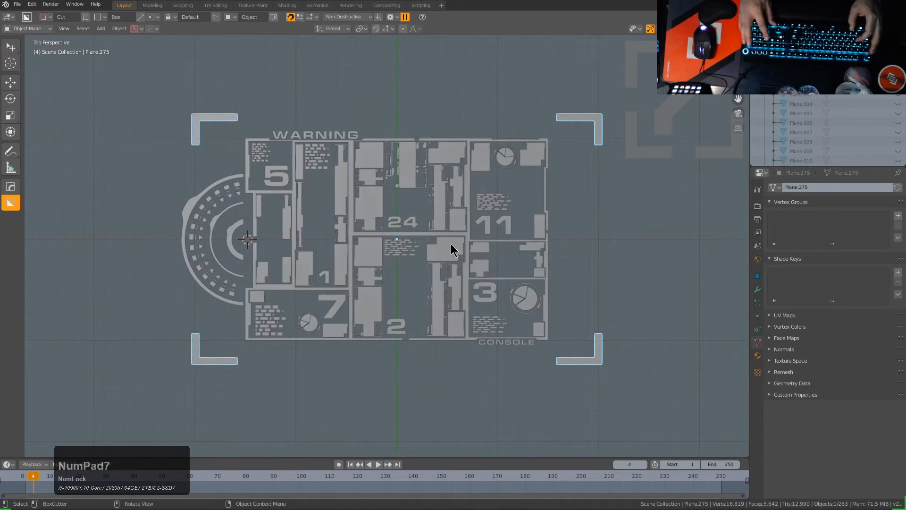
key(KP_Decimal)
key(x)
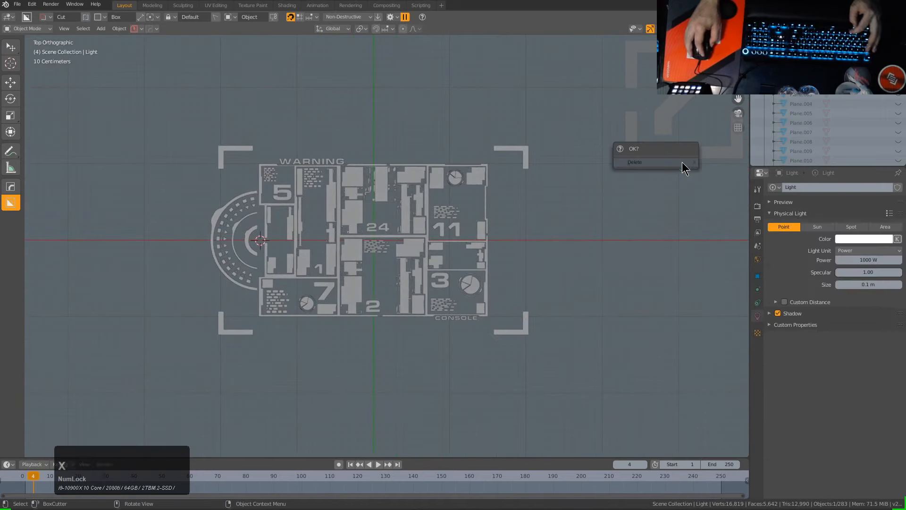
click(671, 165)
- Duplicate the small brick pattern in room 5 and place the copy in the narrow room directly below
scroll(263, 237, up, 3)
scroll(354, 206, down, 2)
shift+middle_drag(355, 207, 367, 211)
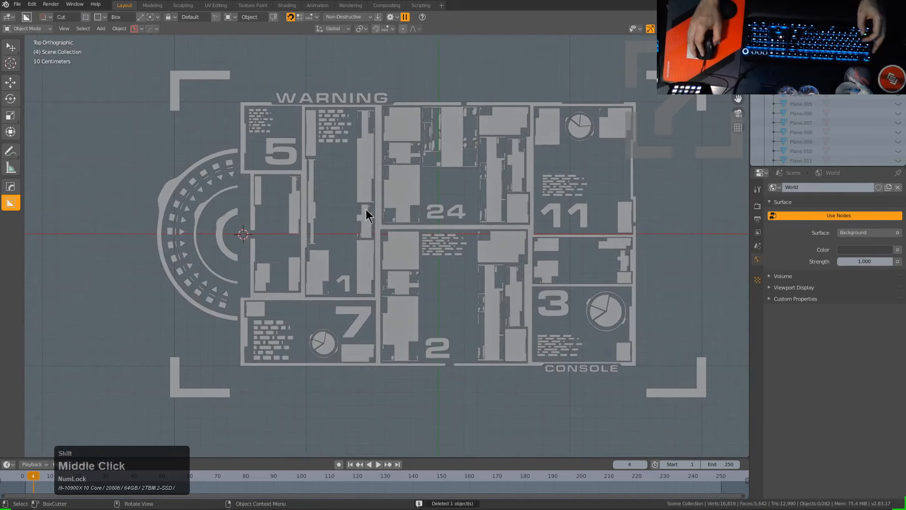
shift+middle_drag(348, 173, 409, 206)
scroll(406, 193, down, 1)
scroll(415, 190, up, 3)
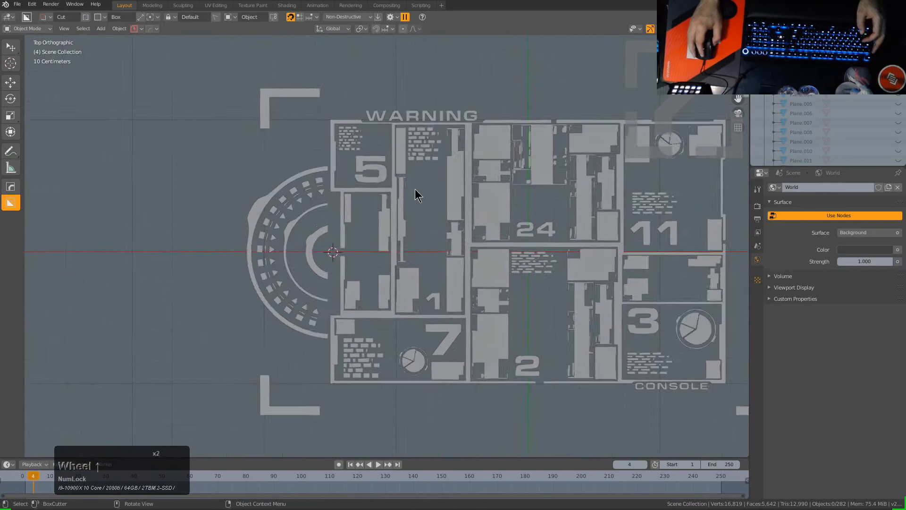
shift+middle_drag(384, 179, 455, 236)
scroll(455, 237, up, 2)
click(403, 111)
key(shift+d)
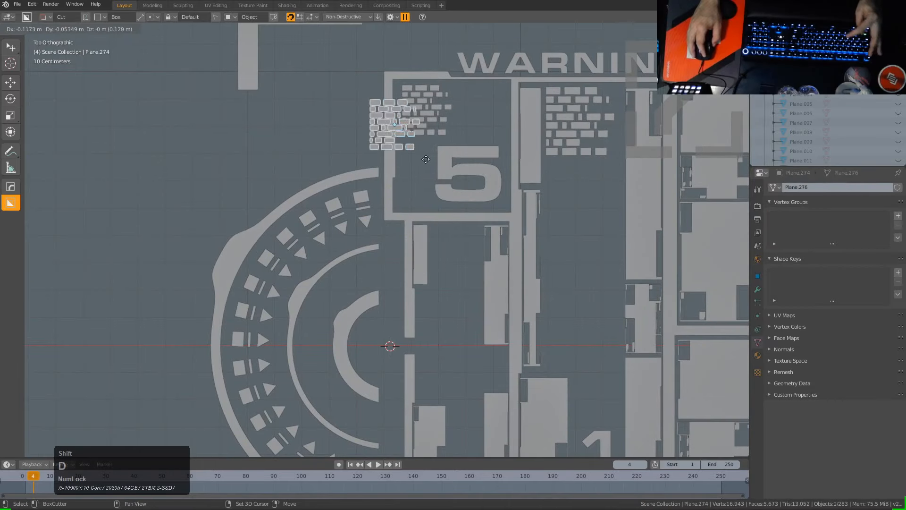
click(305, 198)
key(g)
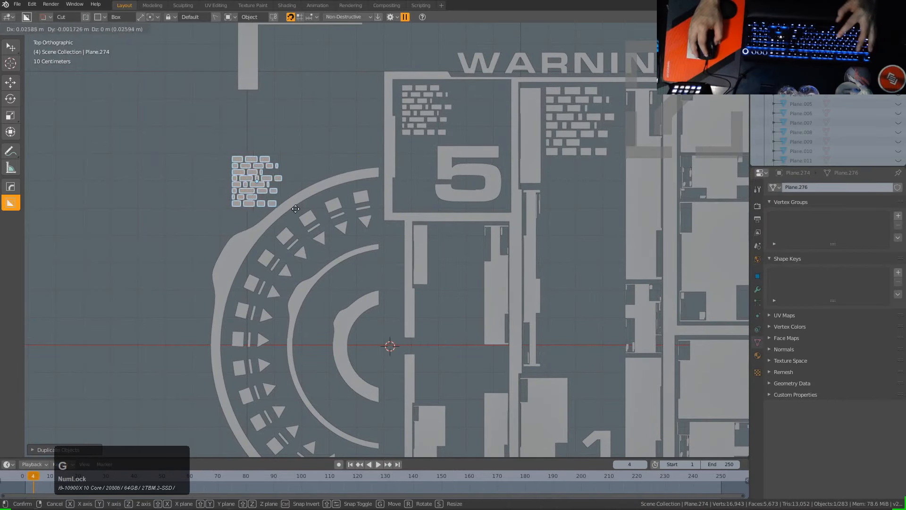
click(489, 276)
- Squash the copied brick pattern along Y to about 0.45, nudge it up within its room, and deselect it
key(s)
key(y)
key(h)
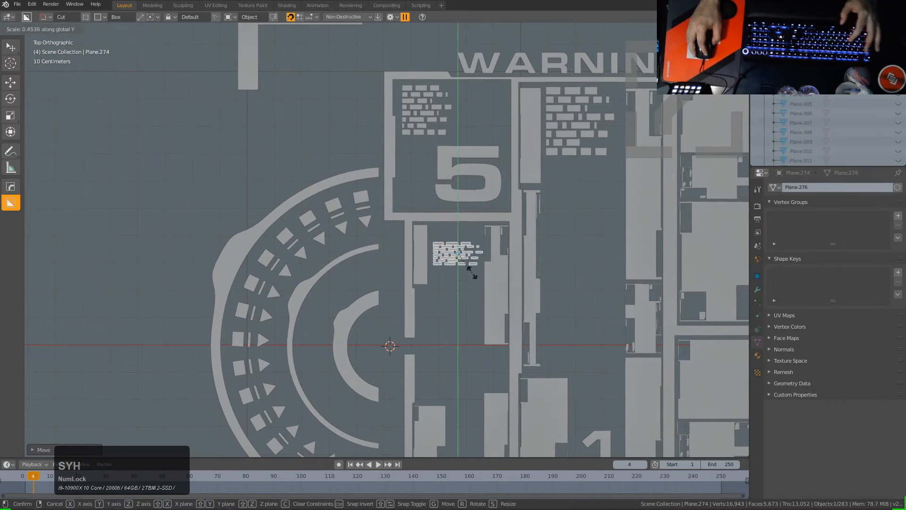
click(472, 270)
key(g)
click(471, 258)
scroll(471, 257, down, 4)
key(alt+a)
- Cut a rectangular notch into the right edge of the tall block beside the number 24
shift+middle_drag(513, 312, 398, 284)
shift+middle_drag(481, 299, 418, 283)
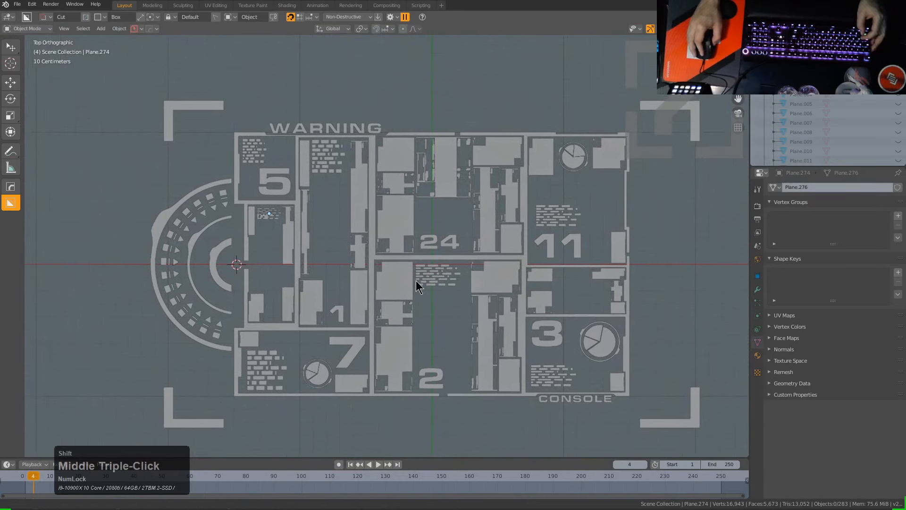
shift+middle_drag(387, 249, 389, 237)
scroll(416, 238, down, 1)
shift+middle_drag(500, 227, 465, 235)
scroll(487, 243, up, 3)
scroll(485, 239, down, 2)
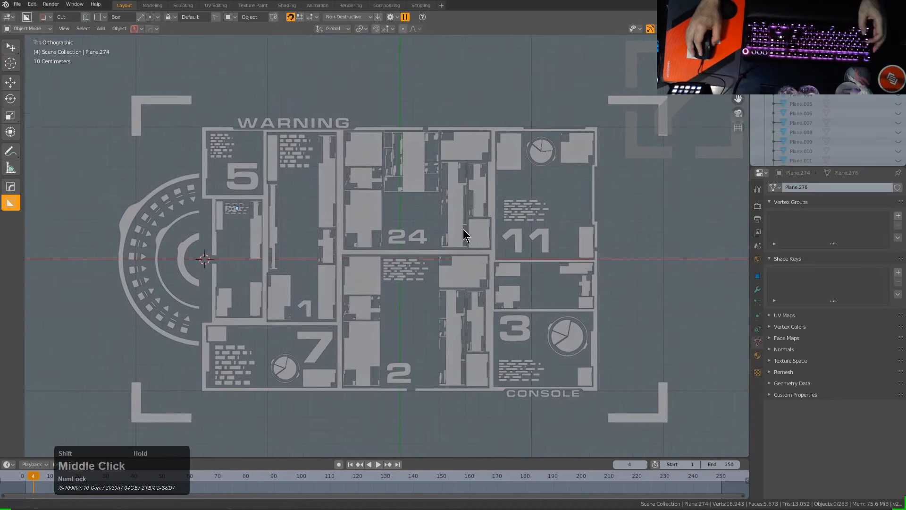
click(359, 202)
scroll(364, 198, up, 1)
middle_click(369, 199)
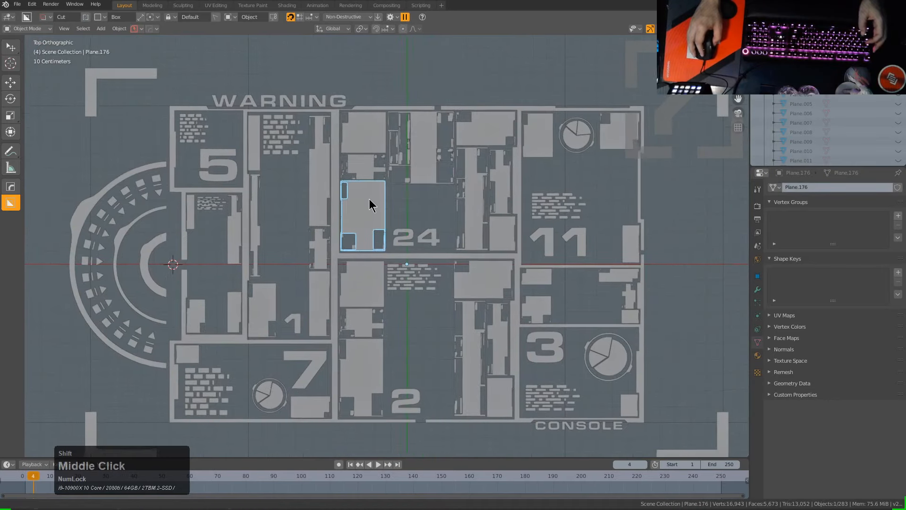
scroll(396, 196, up, 4)
key(d)
click(399, 224)
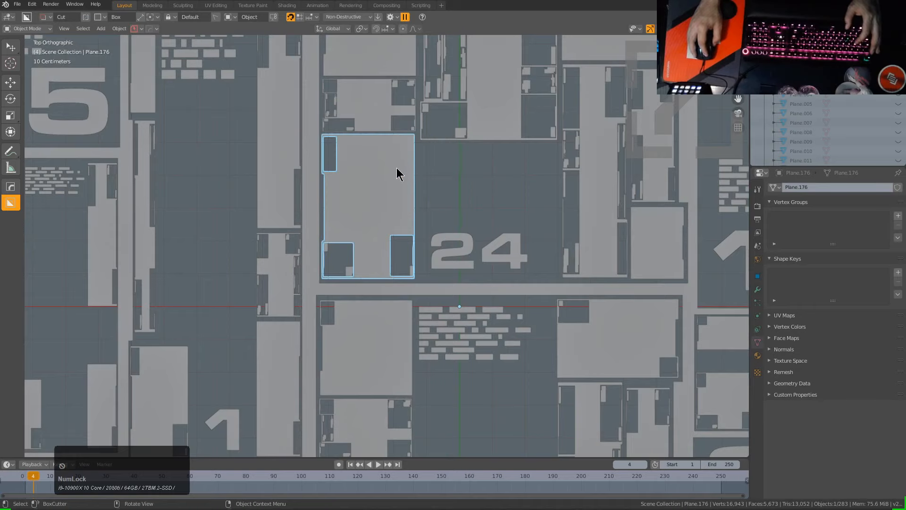
drag(406, 168, 420, 205)
scroll(425, 198, down, 2)
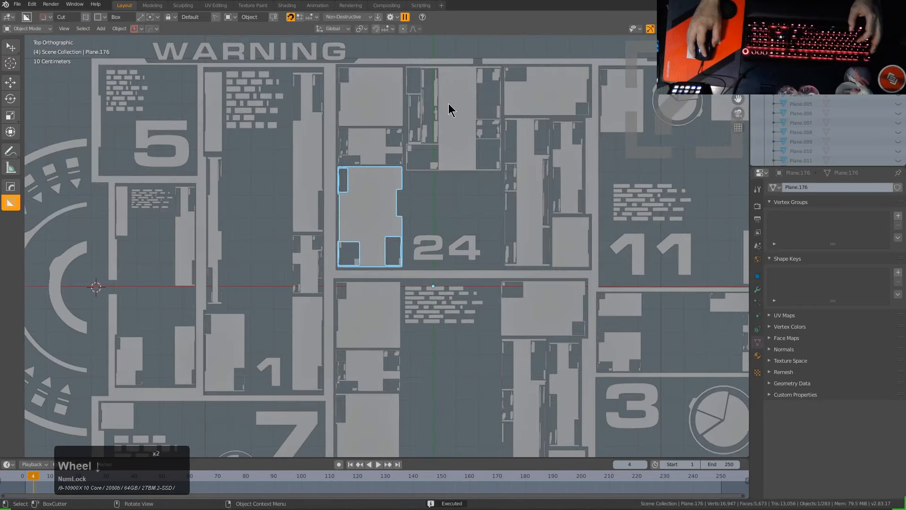
- Cut a tall rectangular opening in the central block above the number 24 and a stepped opening in the wide block to its right
drag(449, 99, 471, 147)
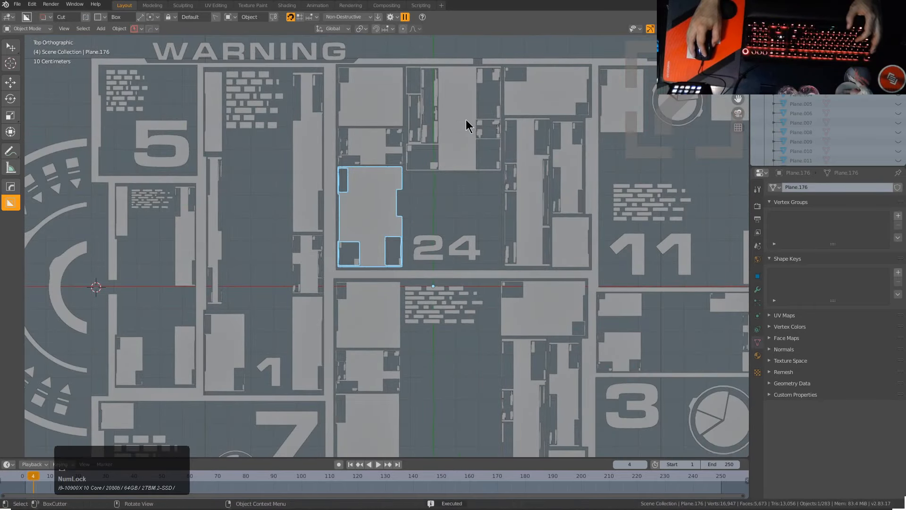
click(450, 88)
drag(448, 86, 466, 144)
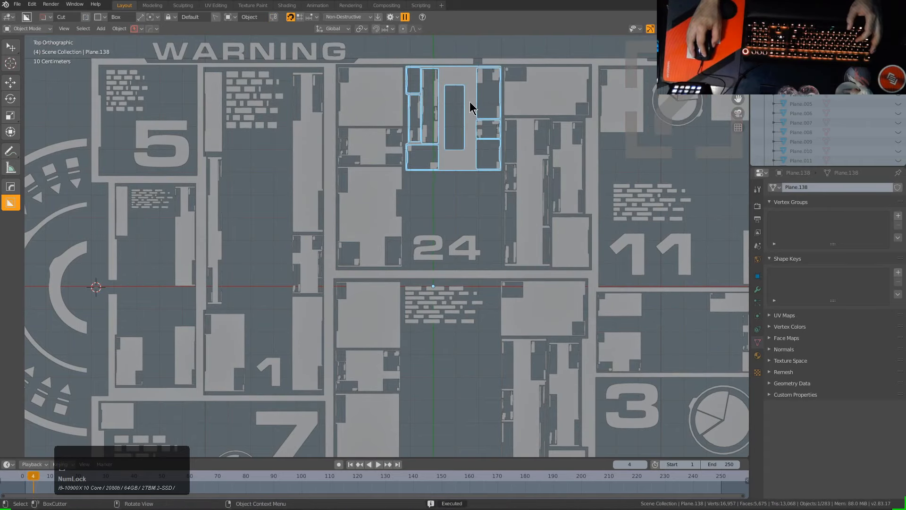
click(461, 138)
click(529, 80)
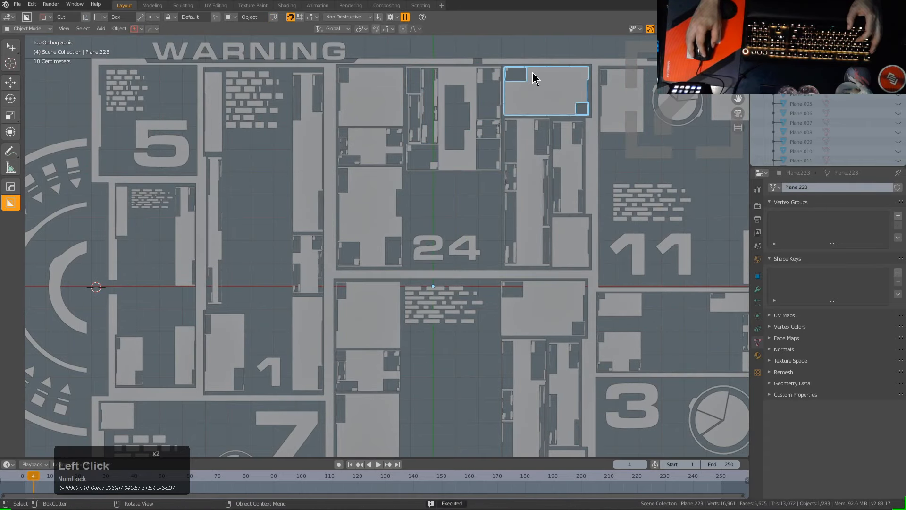
mouse_move(529, 72)
mouse_down()
mouse_move(571, 84)
mouse_move(539, 83)
mouse_up()
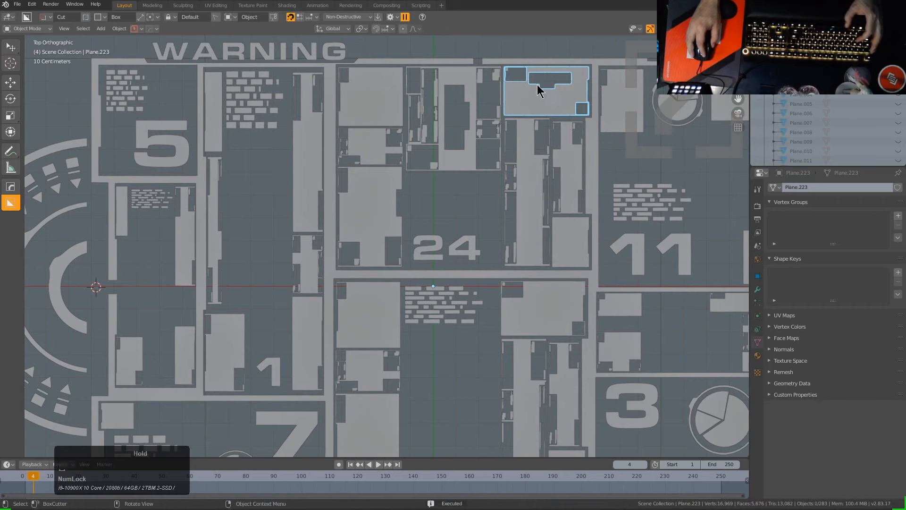
- Cut a stepped opening in the lower part of the square block beside room 2's brick pattern, and deselect it
scroll(538, 86, down, 2)
shift+middle_drag(496, 178, 433, 191)
click(357, 249)
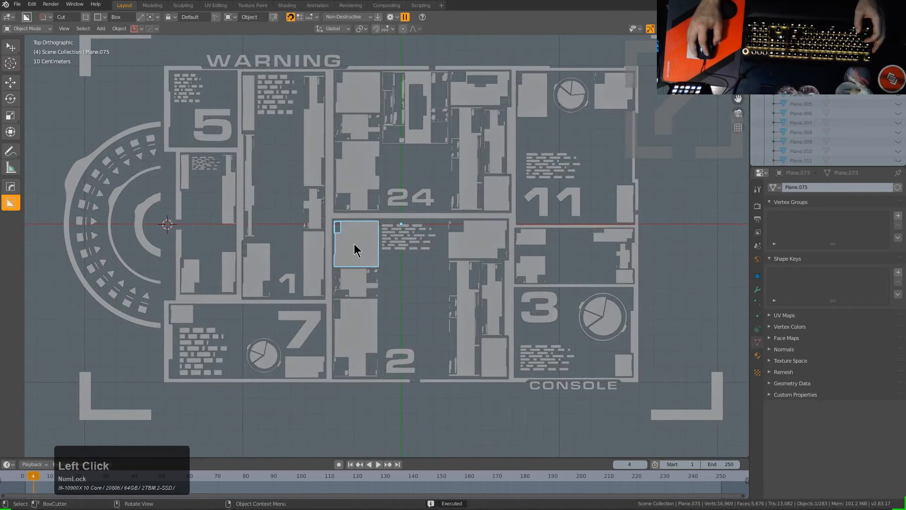
drag(342, 250, 368, 267)
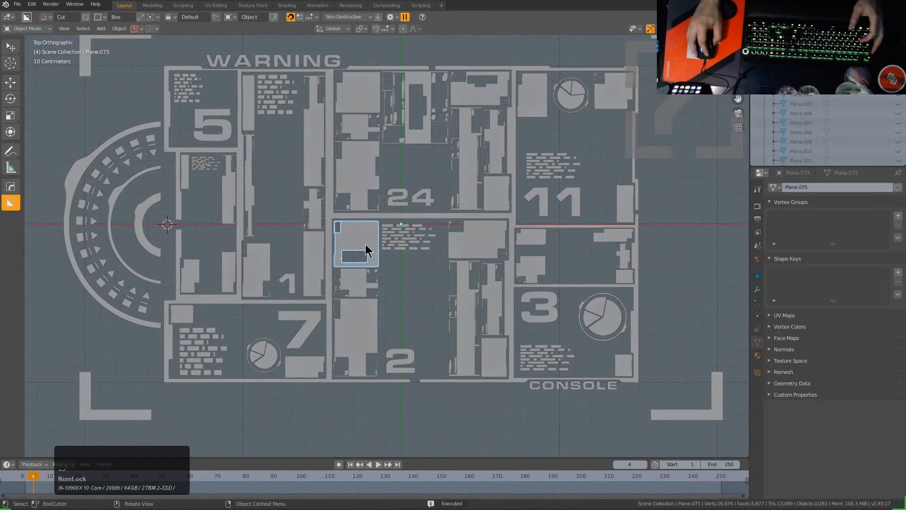
click(366, 259)
key(alt+a)
- Select every object in the layout, turn off BoxCutter snapping, and open the options for applying transforms
scroll(385, 248, down, 2)
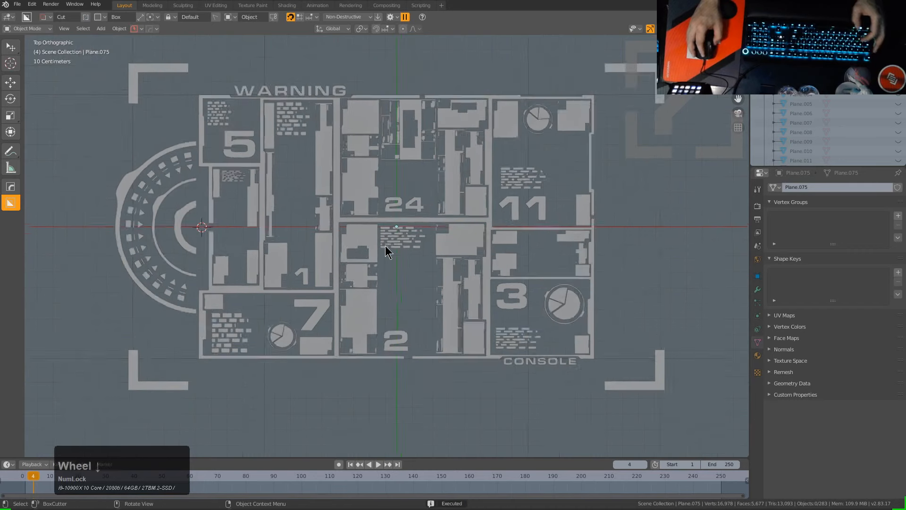
shift+middle_drag(368, 160, 353, 166)
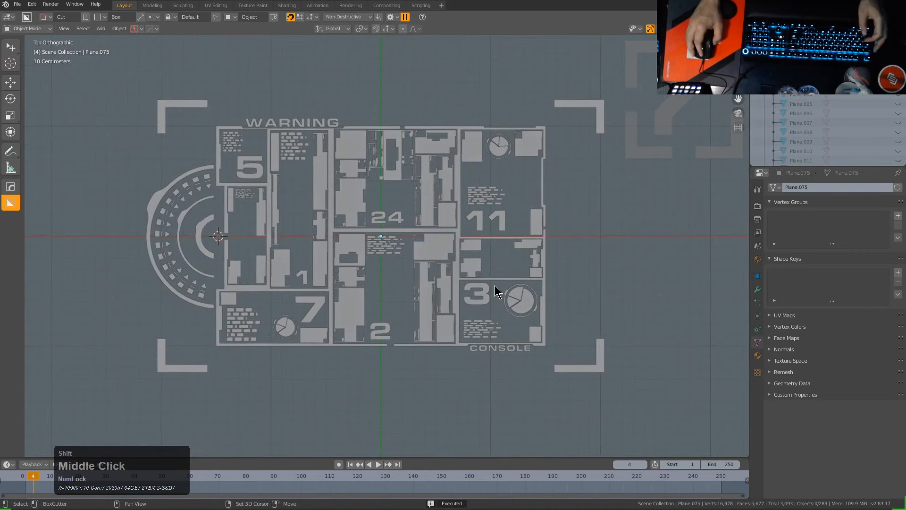
shift+middle_drag(494, 285, 514, 282)
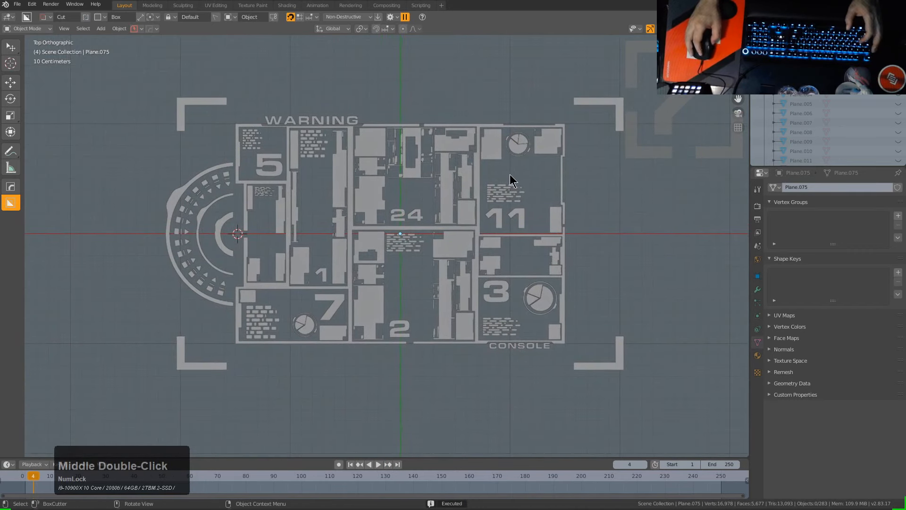
key(a)
middle_drag(368, 235, 421, 227)
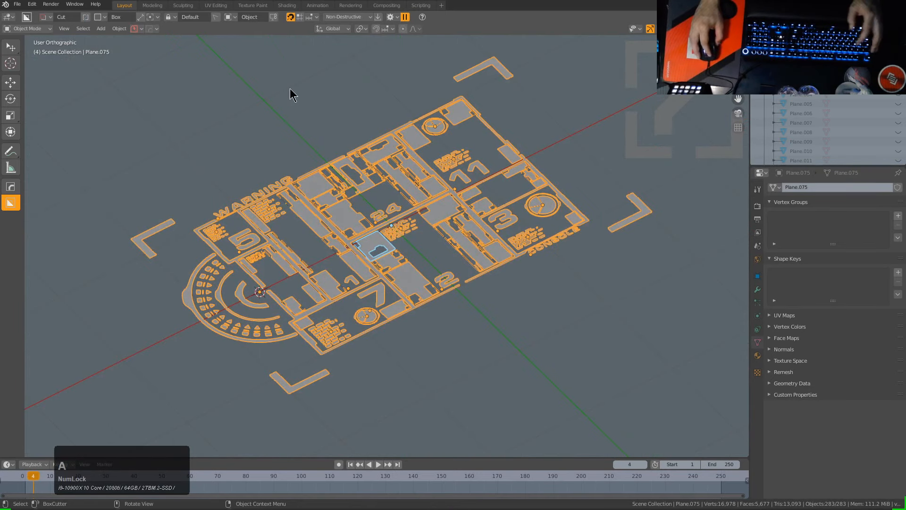
click(290, 17)
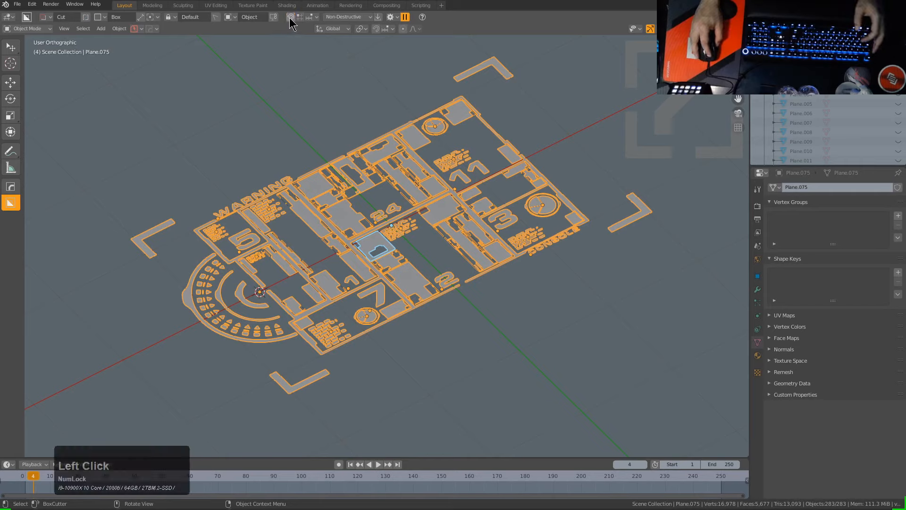
key(ctrl+a)
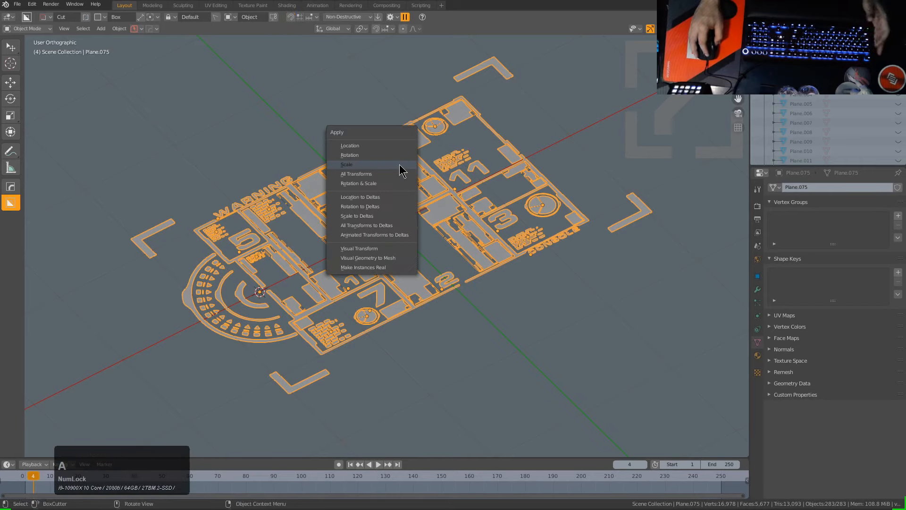
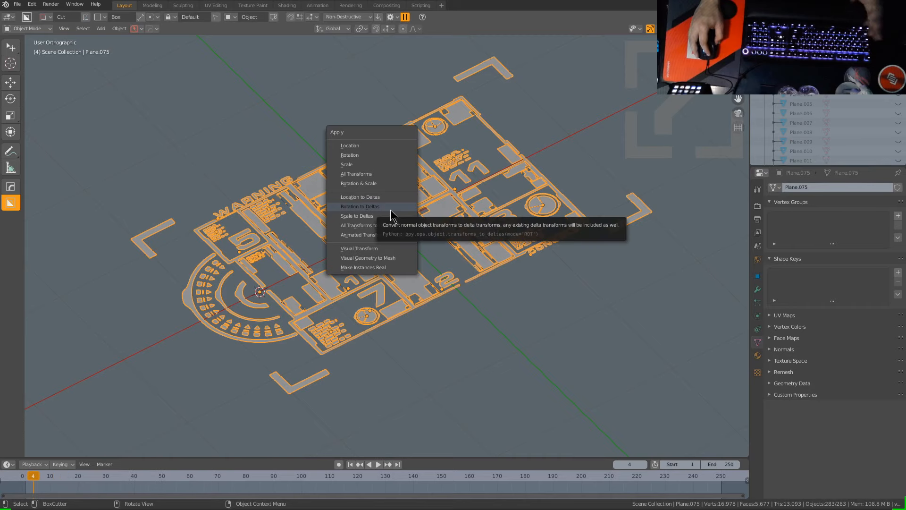
- Apply the visual geometry to mesh for all selected objects in the layout
click(389, 255)
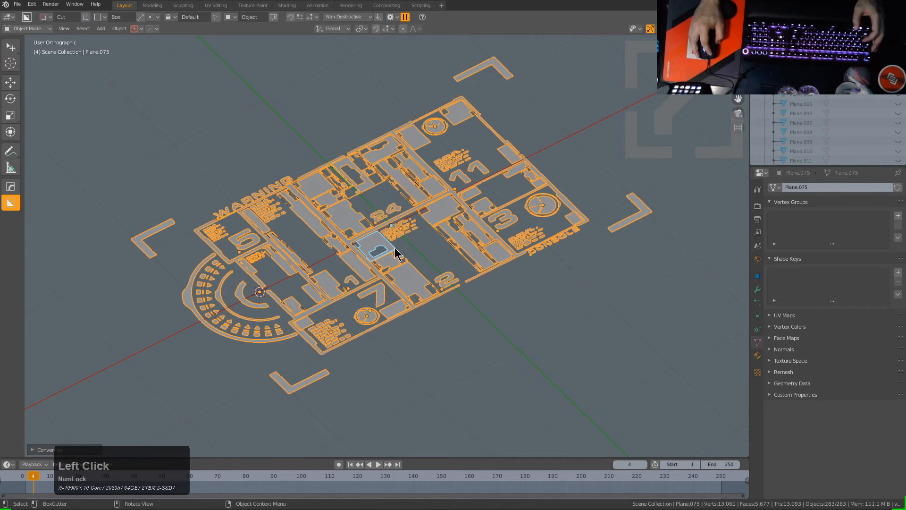
middle_drag(389, 233, 389, 237)
scroll(395, 234, up, 2)
scroll(394, 232, up, 2)
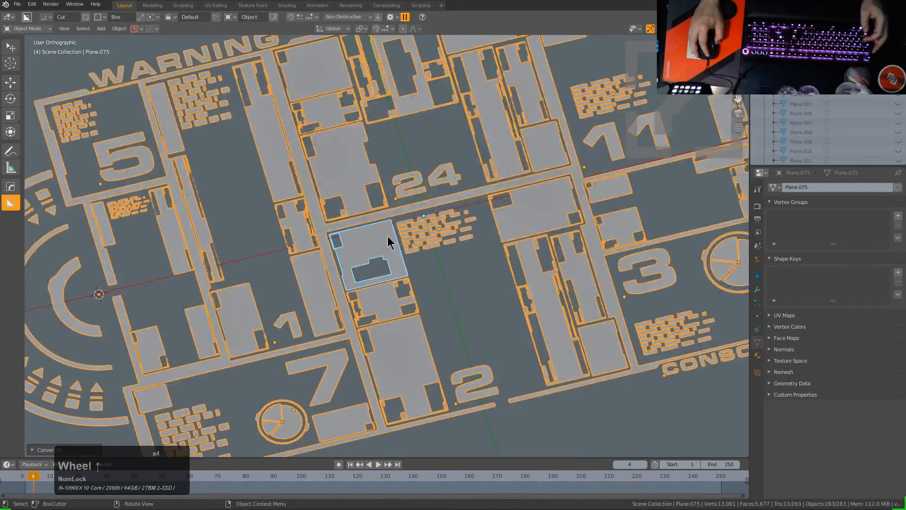
- Try joining all objects of the layout into a single mesh, and undo the join
key(ctrl+a)
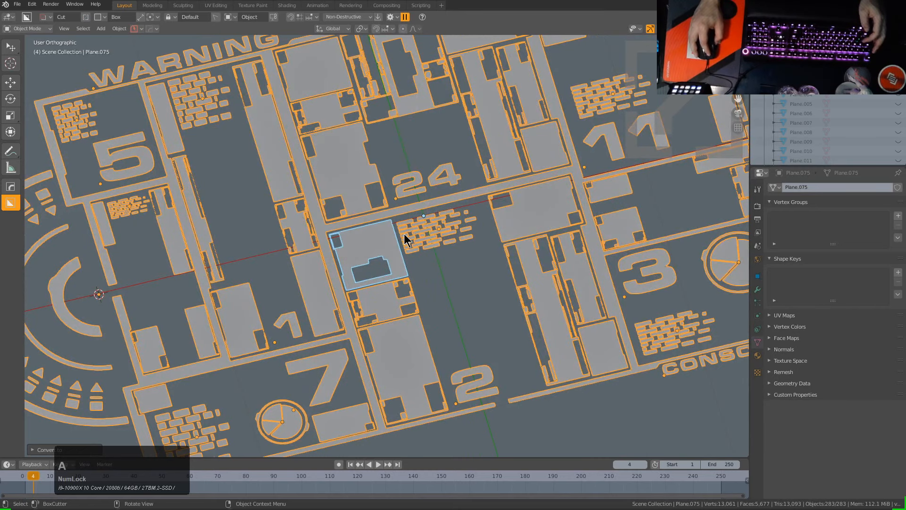
scroll(406, 234, down, 4)
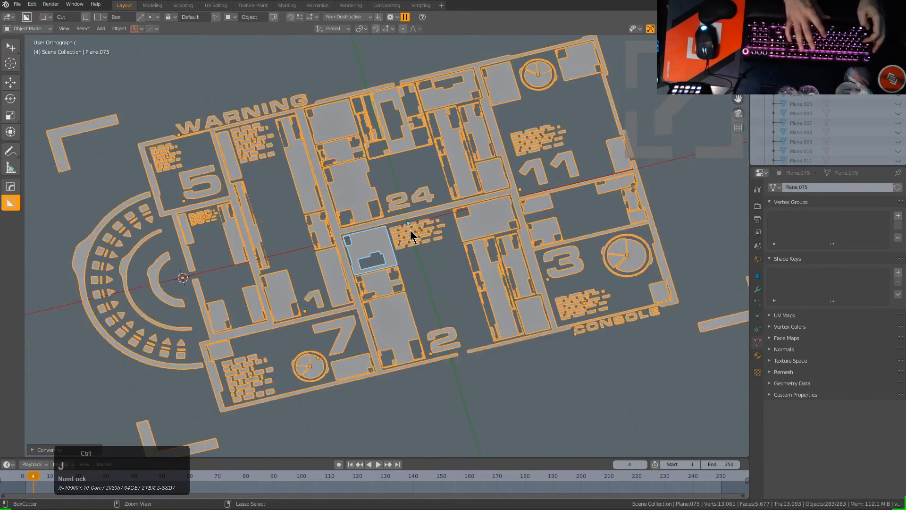
key(ctrl+j)
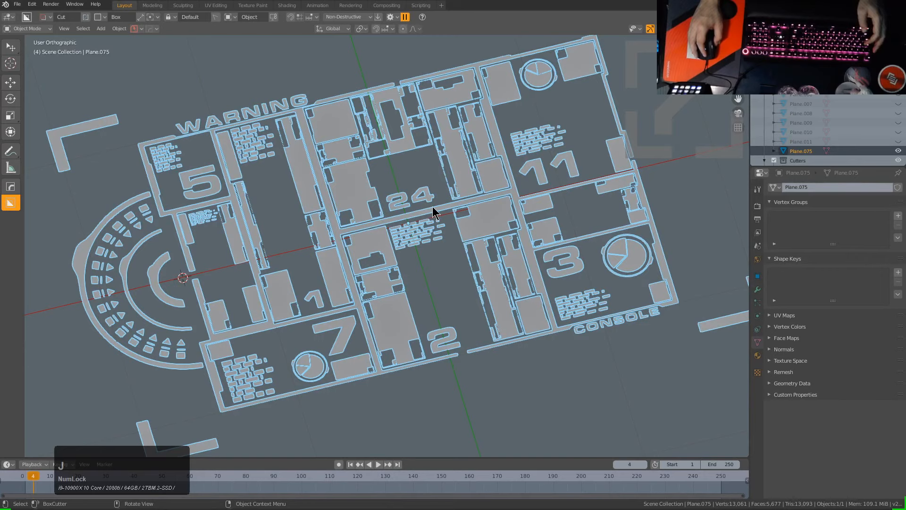
key(ctrl+z)
- Assign a new blank material to the WARNING label and the numbers 24, 1, 7, 2, 3, 11 and 5
click(421, 200)
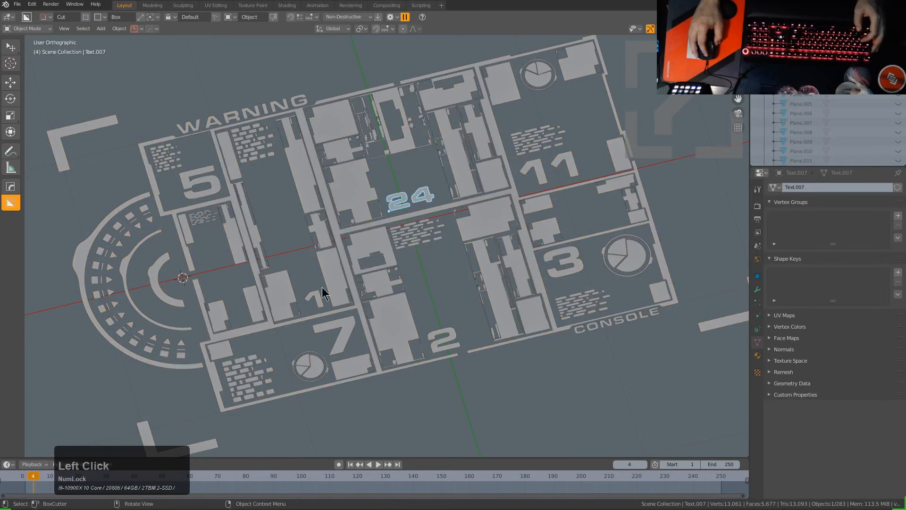
shift+click(437, 336)
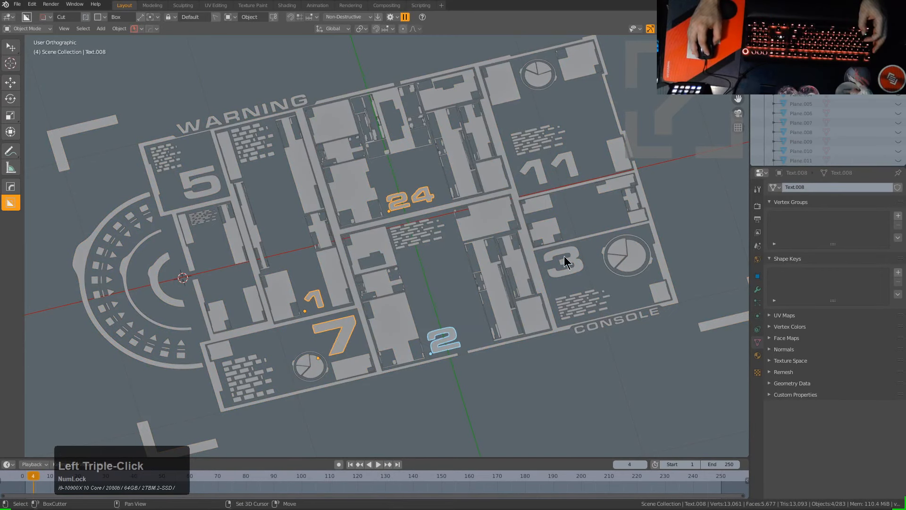
shift+click(565, 256)
shift+click(264, 107)
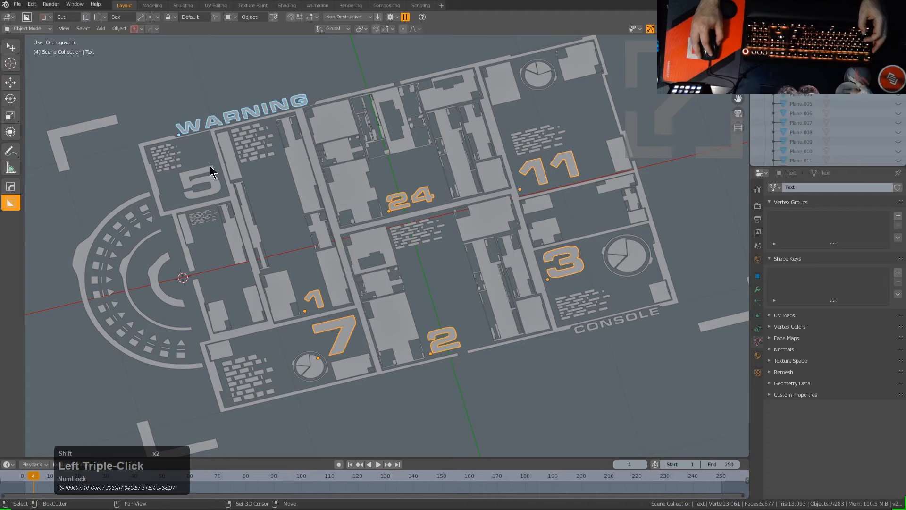
shift+click(207, 174)
key(m)
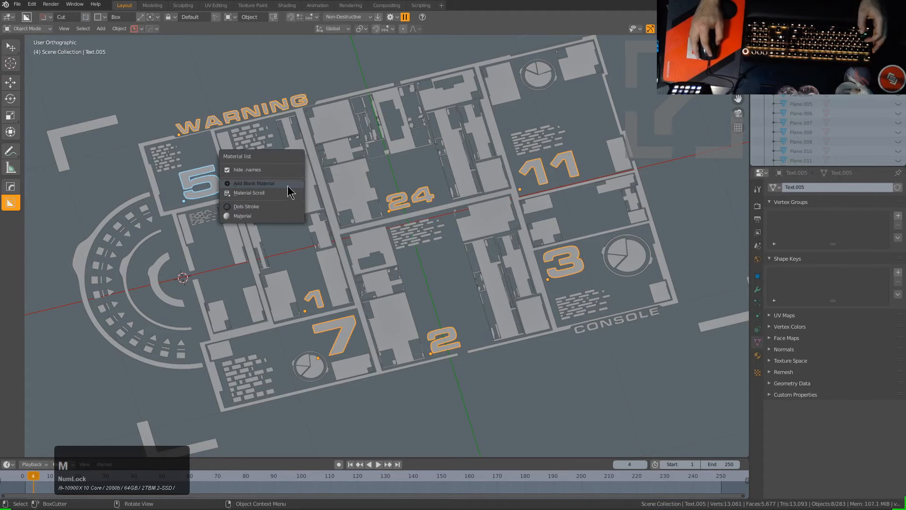
click(290, 184)
click(307, 172)
scroll(315, 183, down, 2)
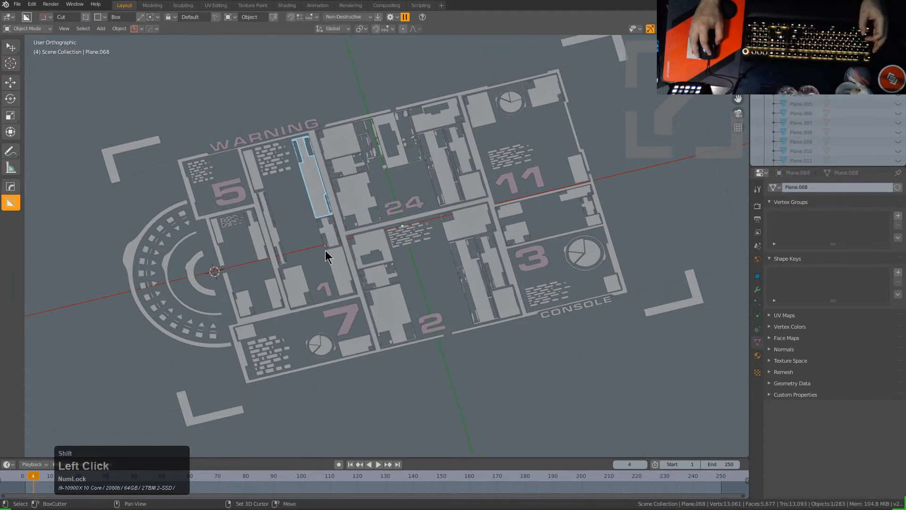
shift+click(336, 267)
shift+click(281, 260)
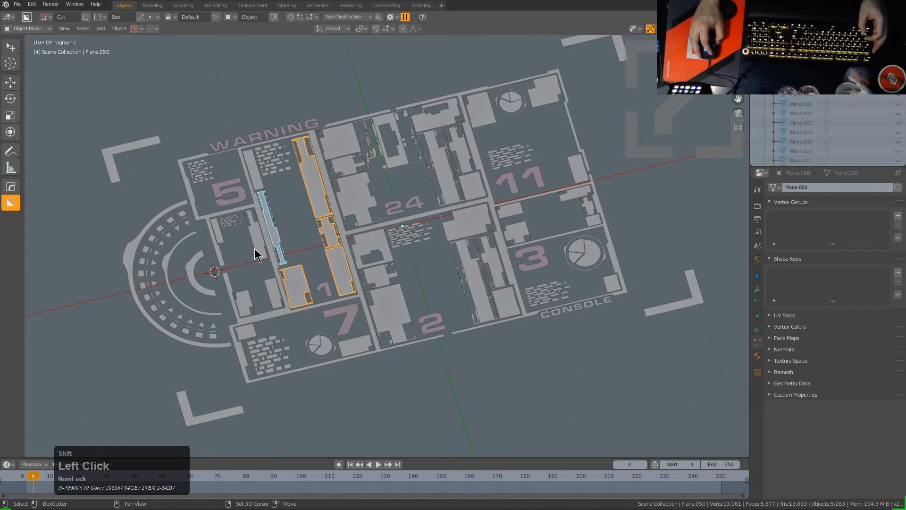
shift+click(255, 254)
shift+click(273, 282)
shift+click(241, 300)
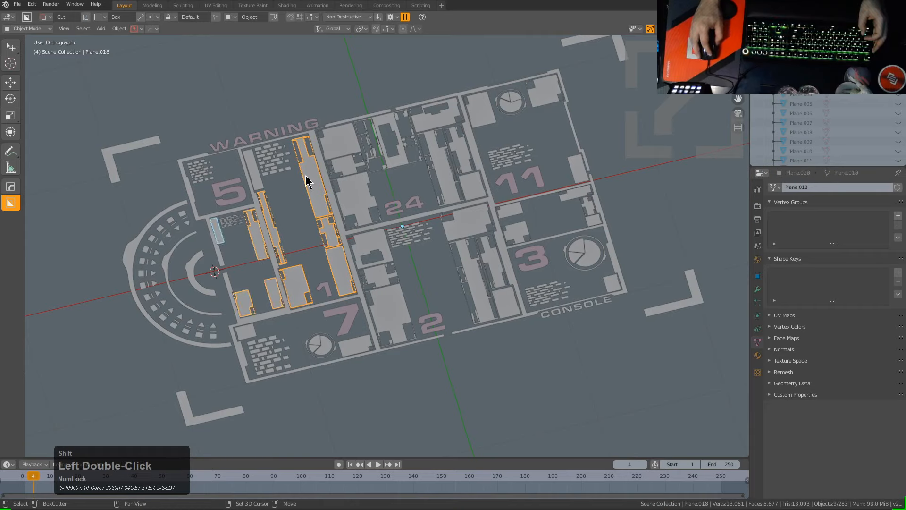
shift+click(343, 160)
key(c)
scroll(365, 174, up, 2)
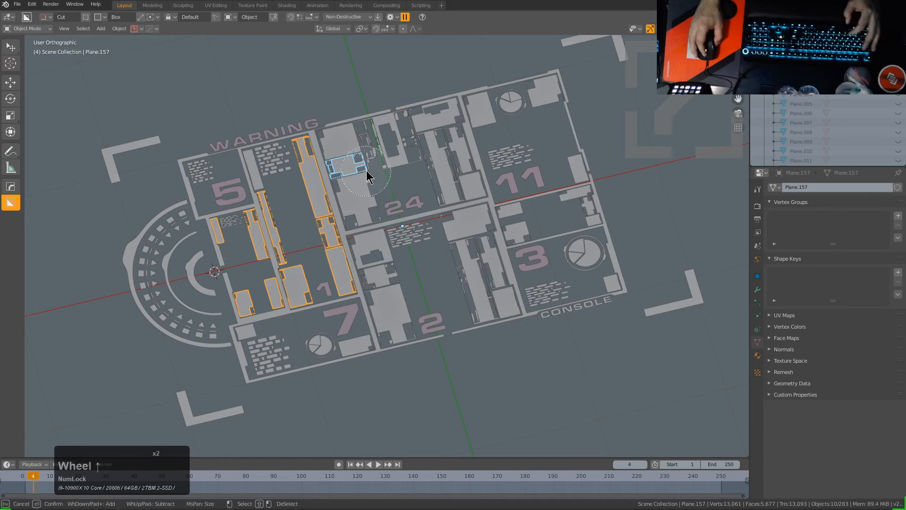
scroll(366, 171, up, 1)
click(367, 171)
key(Escape)
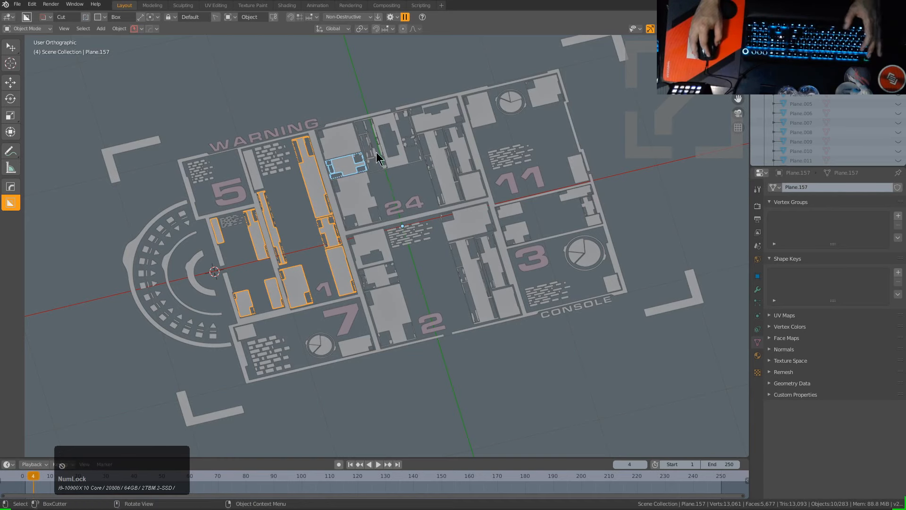
- Set the origin of every object in the layout to its own geometry, and clear the selection
key(a)
key(shift+s)
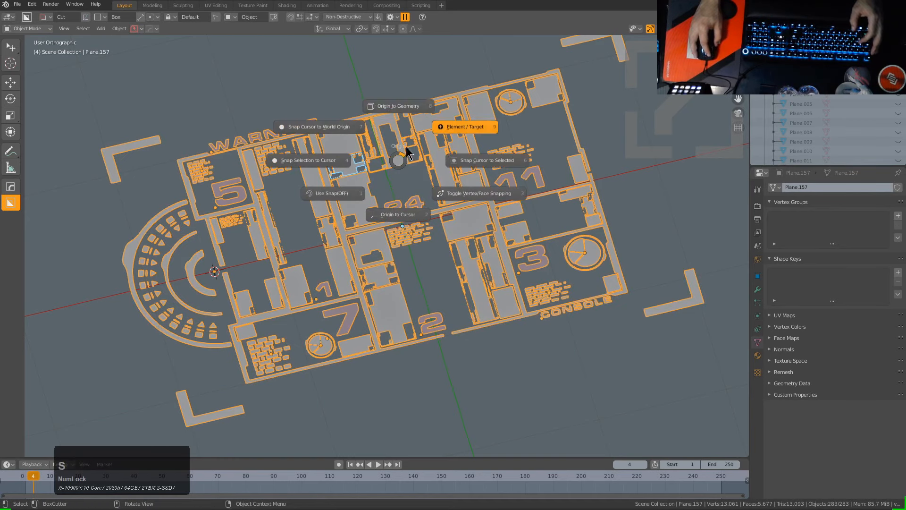
click(448, 123)
key(alt+a)
- Circle-select the solid blocks in the room below number 5 and in the tall room containing number 1
key(c)
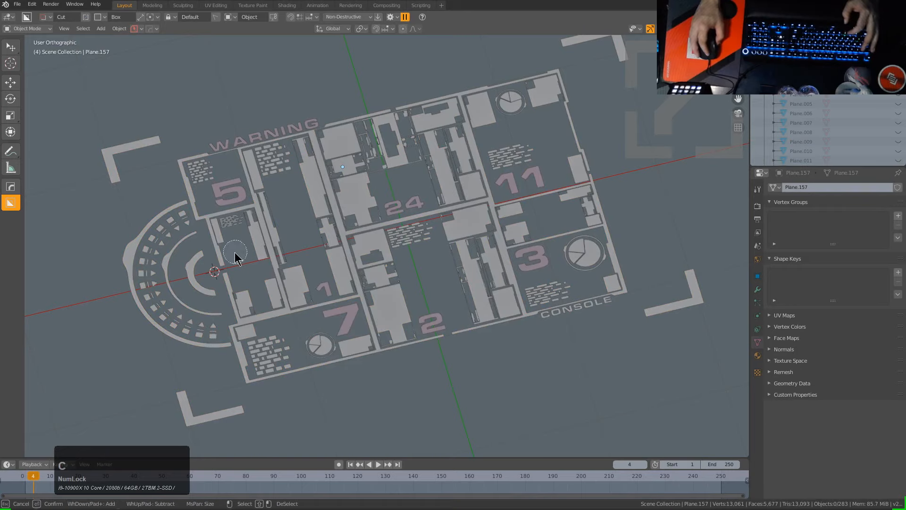
scroll(233, 241, up, 1)
click(229, 239)
scroll(224, 239, down, 1)
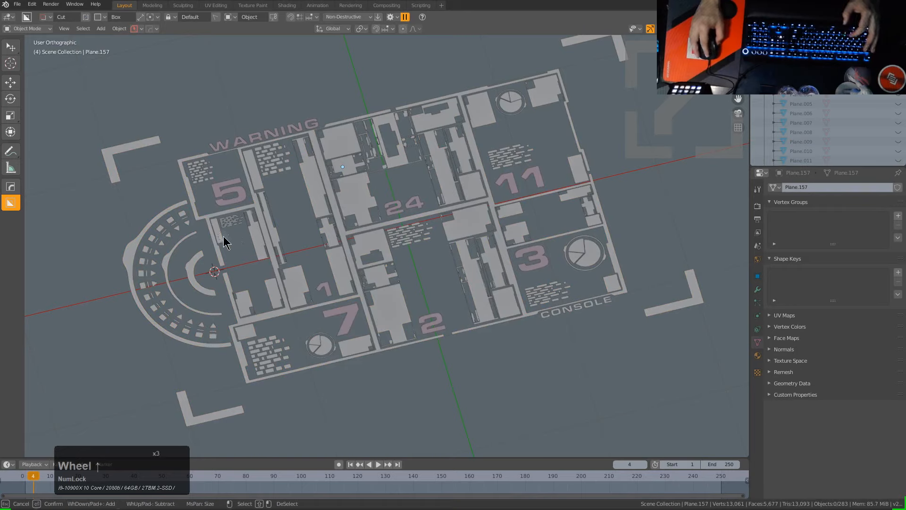
double_click(218, 234)
click(254, 245)
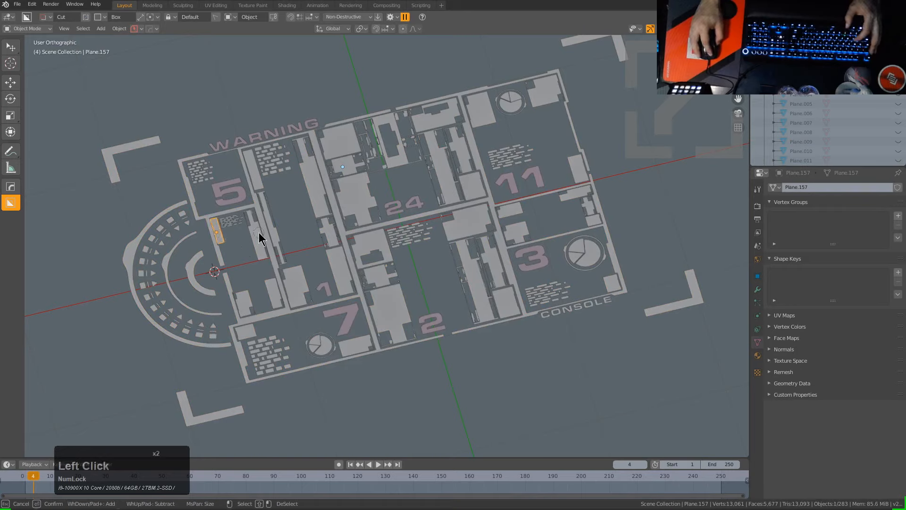
double_click(277, 301)
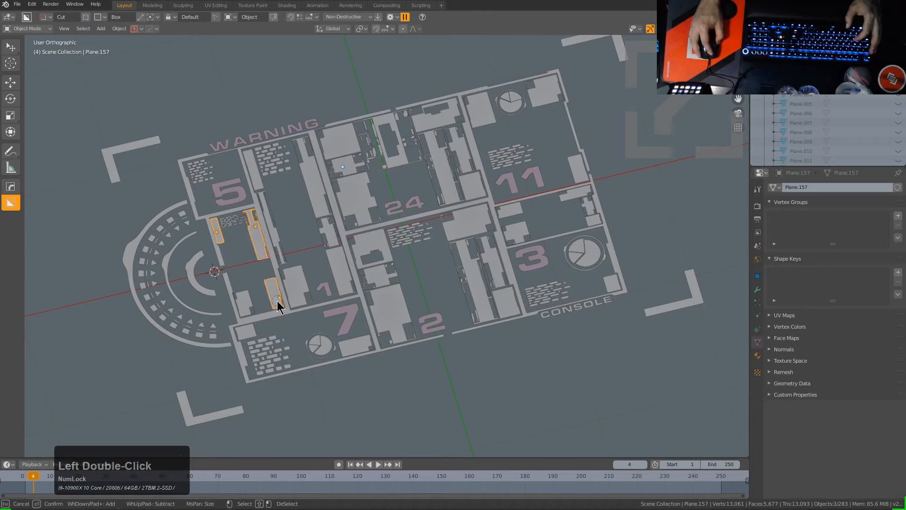
click(246, 304)
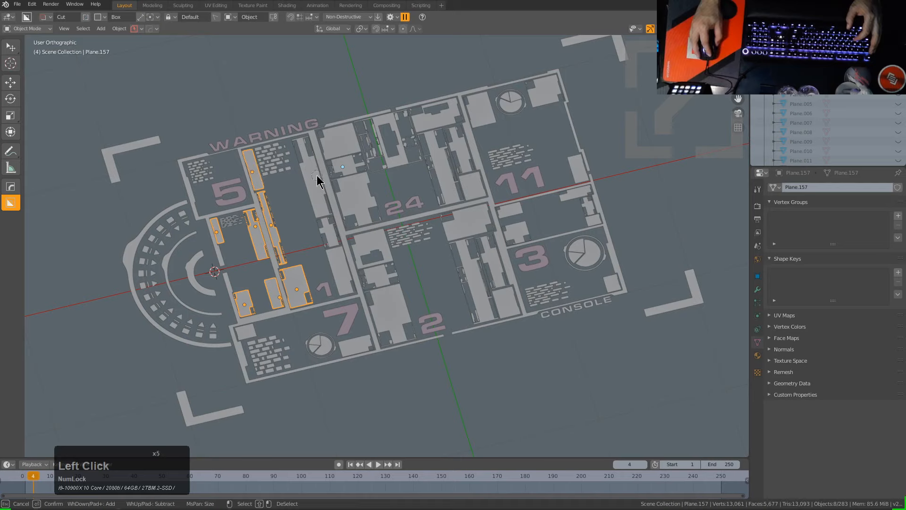
drag(324, 213, 339, 260)
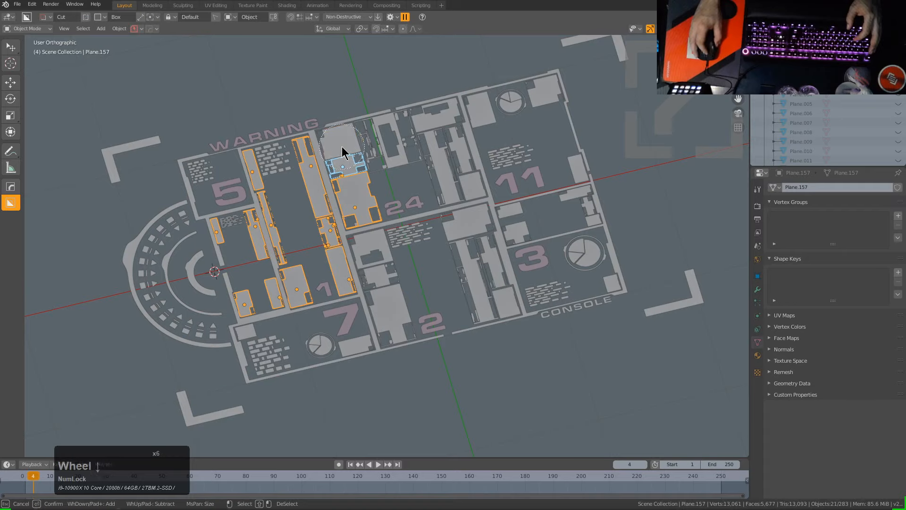
- Add all blocks in the rooms of numbers 24, 2 and 7 to the selection, including the small cut pieces
mouse_move(341, 146)
mouse_down()
mouse_move(438, 130)
mouse_move(467, 242)
mouse_move(493, 296)
mouse_move(451, 285)
mouse_up()
click(372, 265)
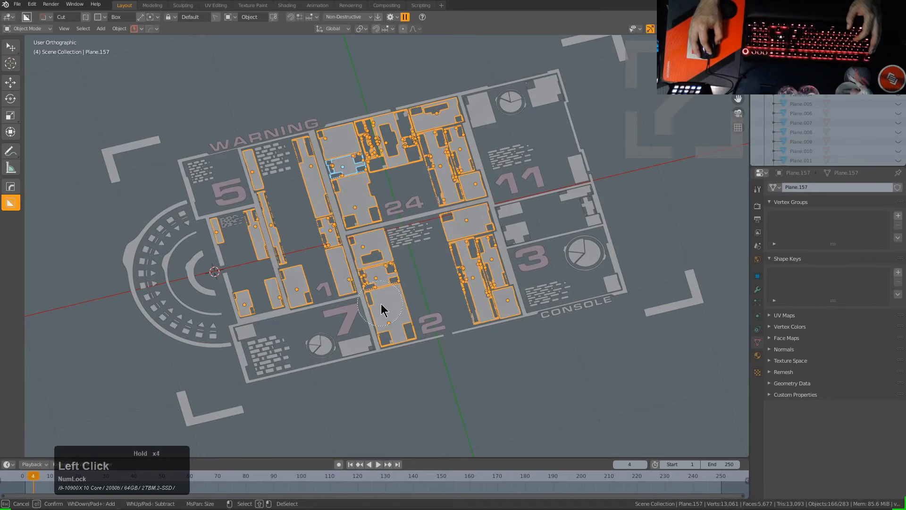
click(247, 331)
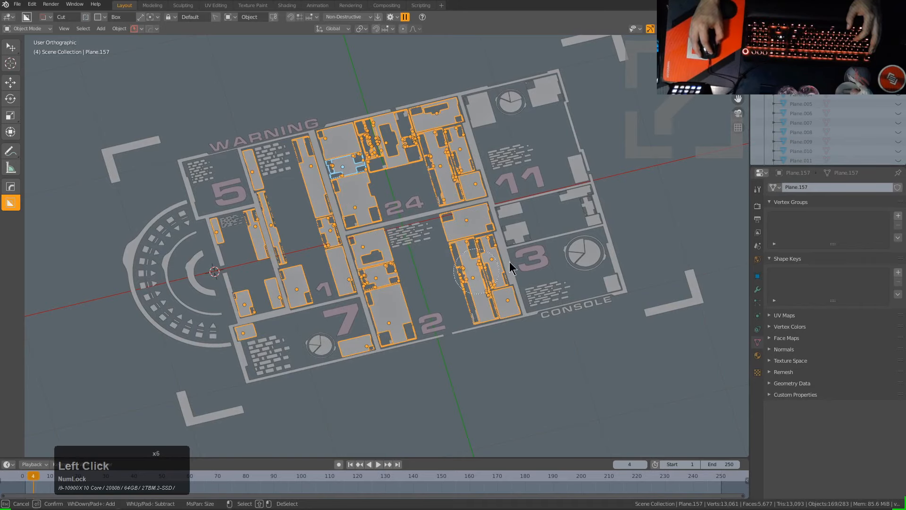
- Add the blocks in rooms 11 and 3 and the room between them, and assign a new blank material to all selected blocks
click(510, 221)
click(576, 208)
click(588, 215)
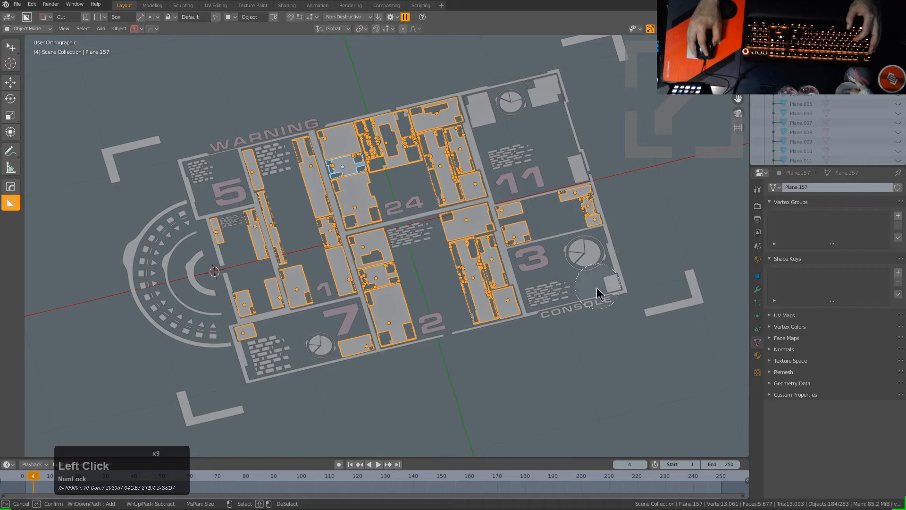
click(609, 283)
click(545, 93)
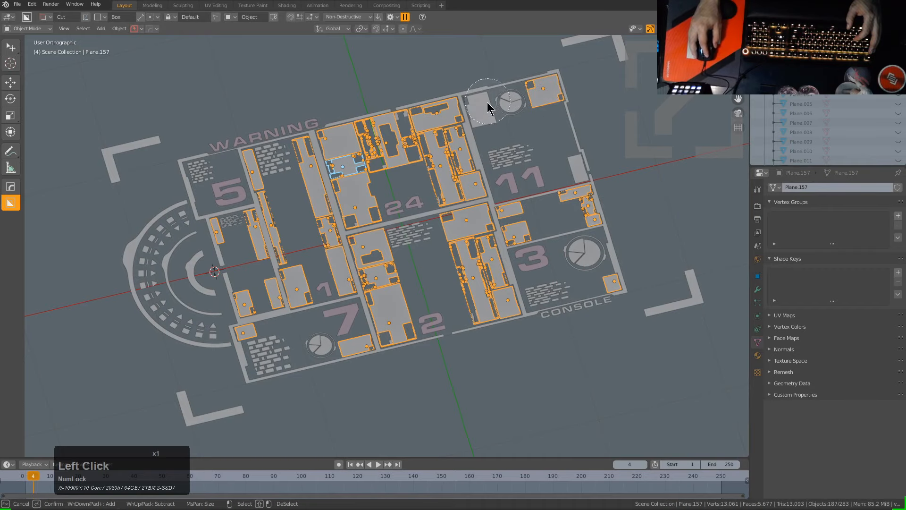
click(585, 174)
right_click(385, 195)
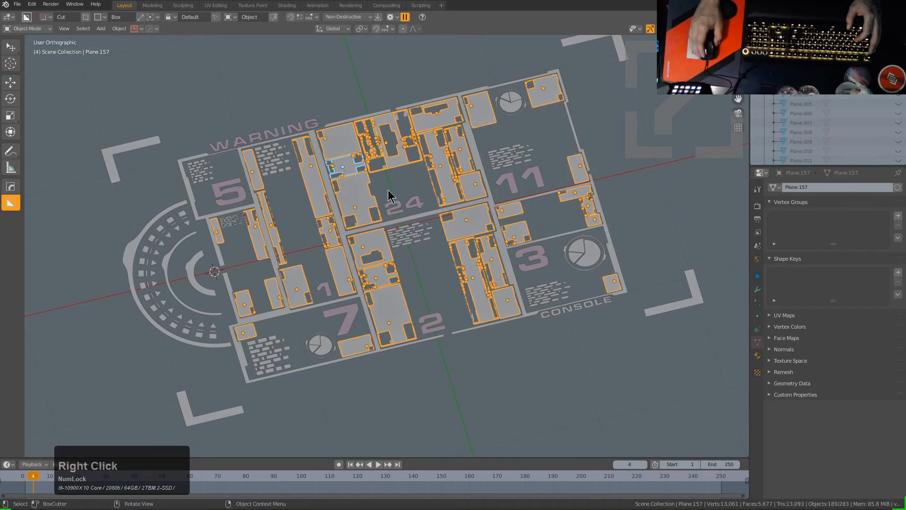
key(m)
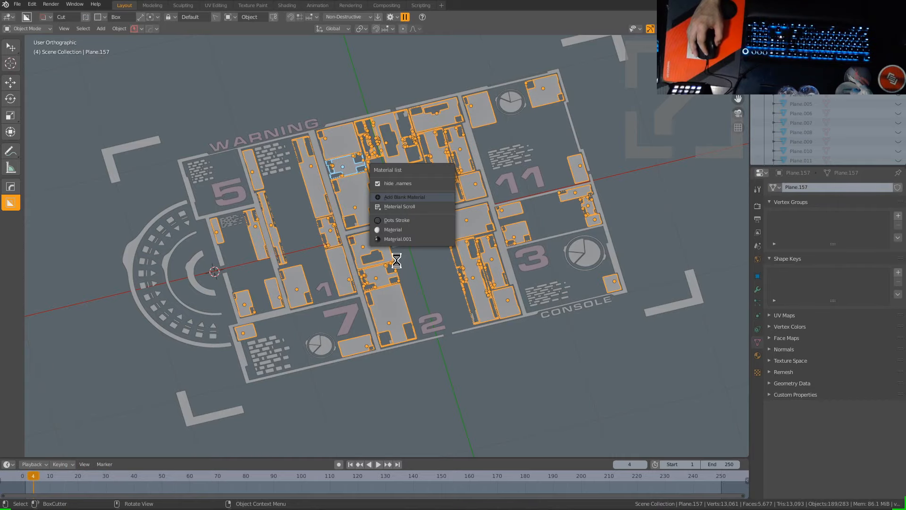
scroll(397, 261, up, 2)
click(422, 238)
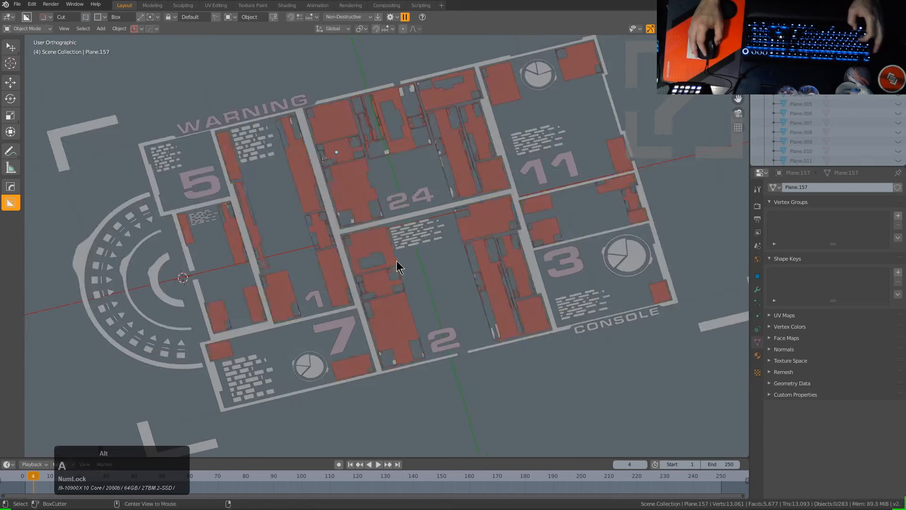
- Assign a new blank material to all brick patterns and the small segments of the half ring, and deselect them
shift+click(260, 383)
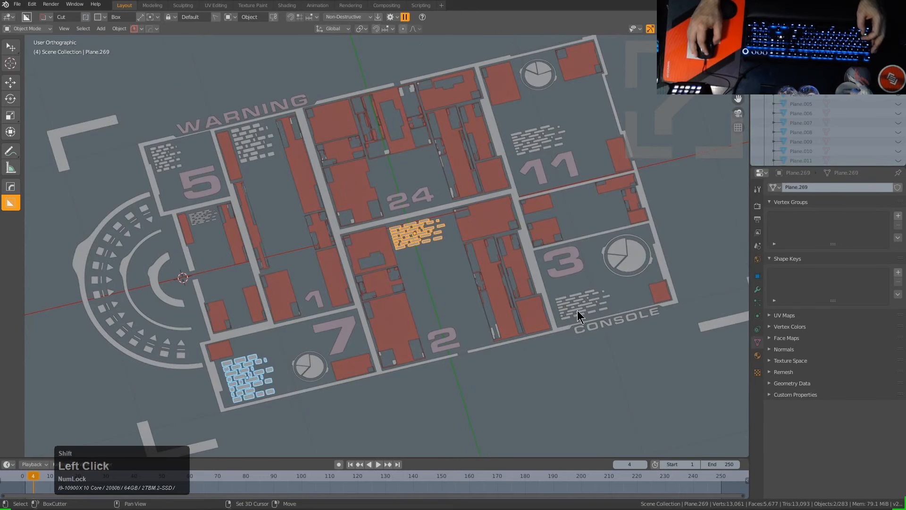
shift+click(577, 308)
shift+click(545, 151)
shift+click(269, 145)
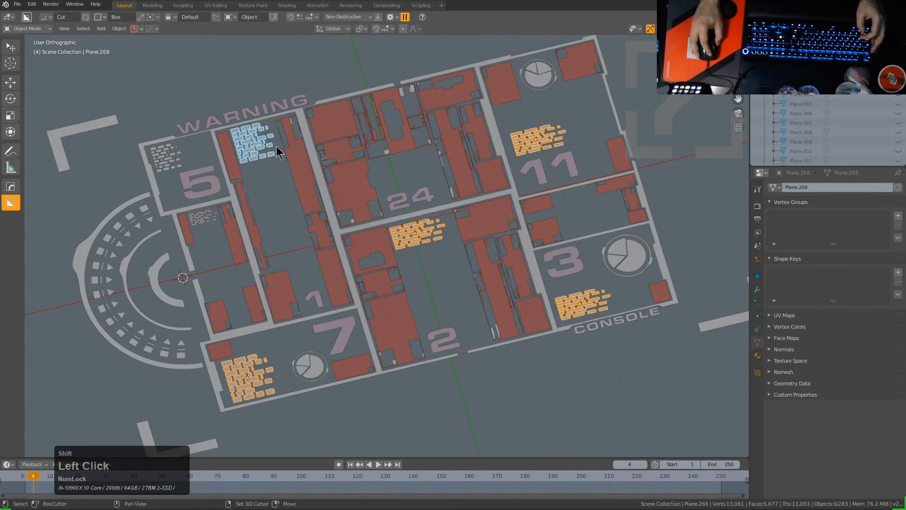
shift+click(203, 220)
shift+click(177, 166)
shift+click(147, 227)
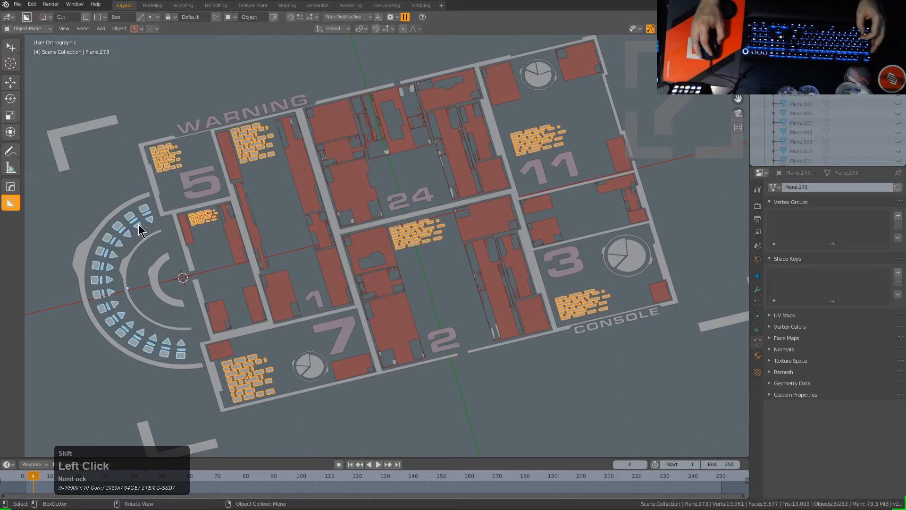
key(m)
click(135, 225)
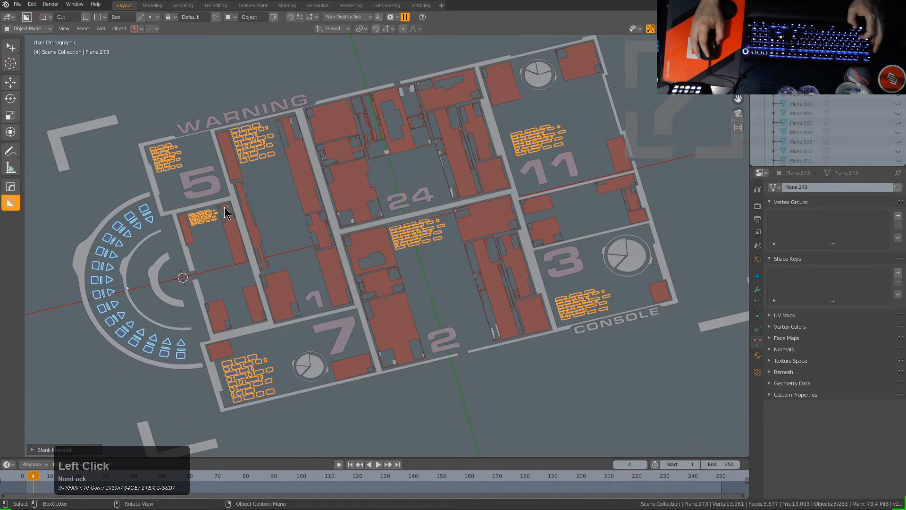
key(alt+a)
- Assign a new blank material to the wall outline of the floor plan, and deselect it
click(177, 218)
key(m)
click(178, 221)
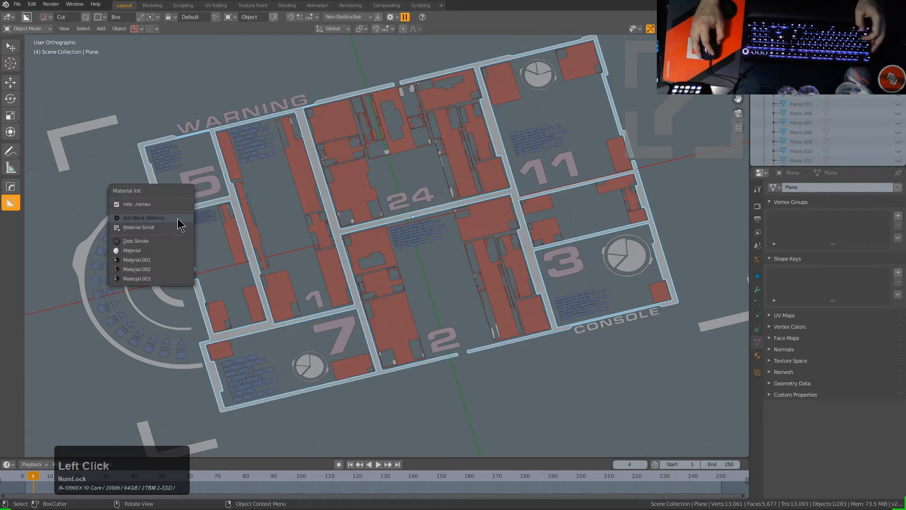
key(alt+a)
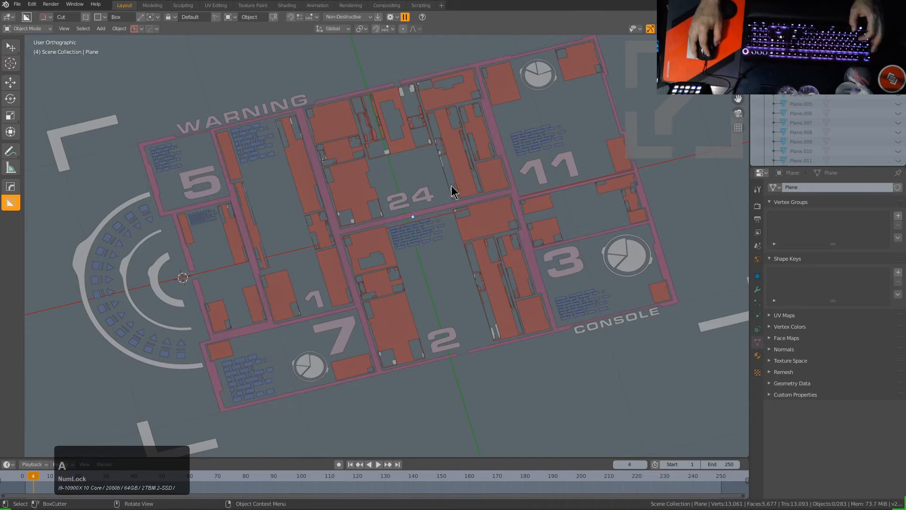
- Assign a new blank material to the filled circles in rooms 3, 11 and 7, and deselect them
click(619, 249)
shift+click(538, 88)
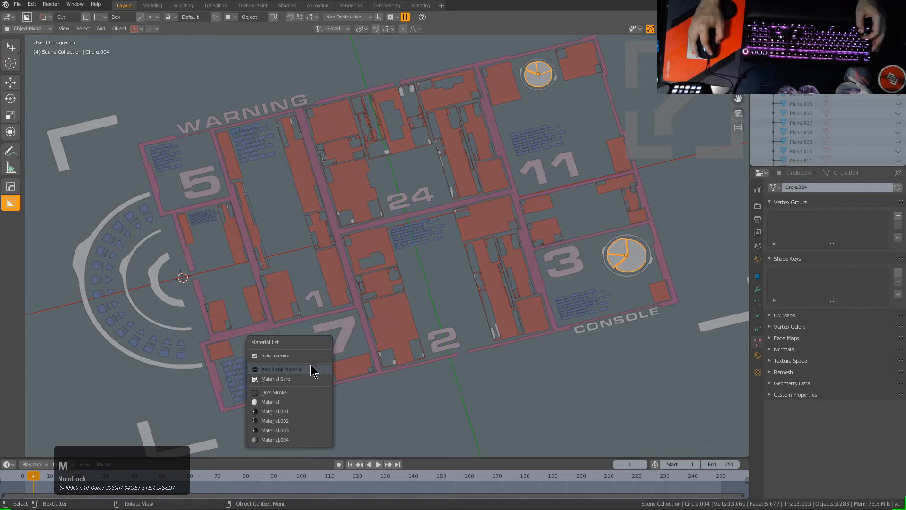
click(282, 369)
key(alt+a)
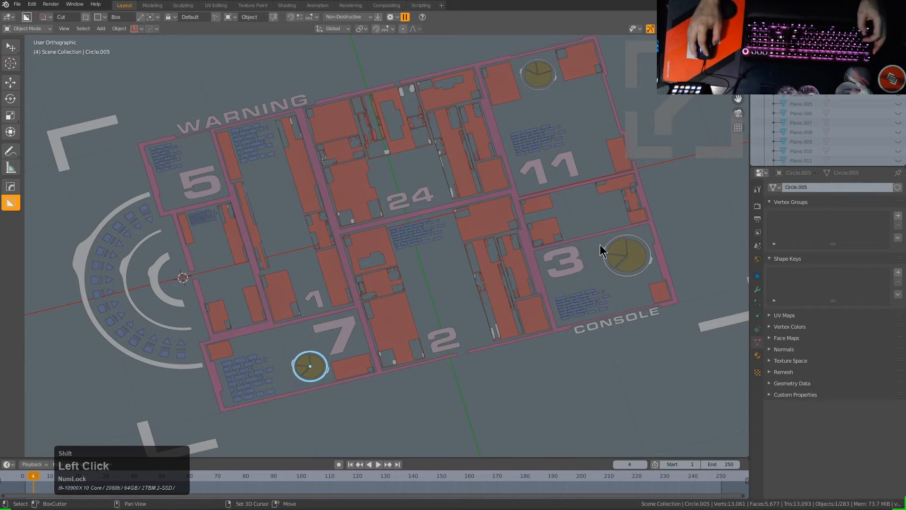
- Try Material Scroll on the thin rings around the circles in rooms 7, 3 and 11, and deselect them
shift+click(603, 251)
shift+click(539, 90)
key(alt+m)
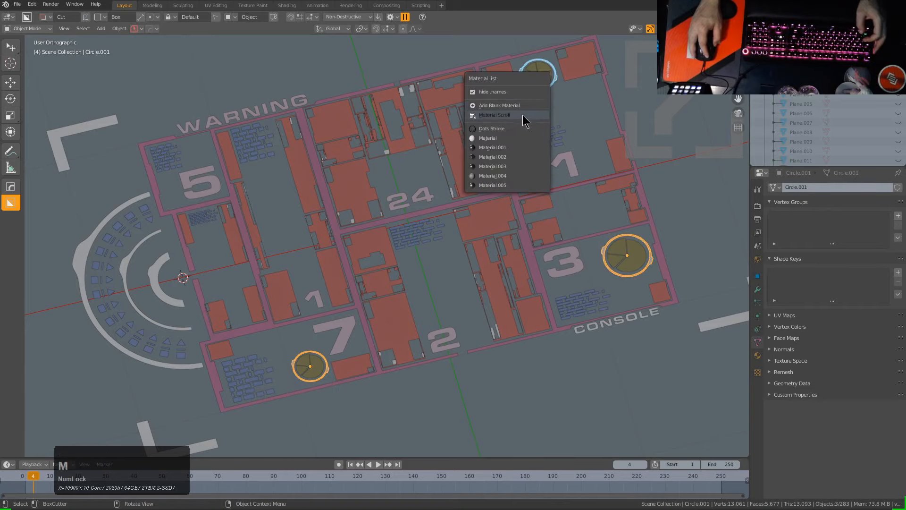
click(523, 117)
click(425, 94)
middle_drag(404, 99, 423, 95)
key(alt+a)
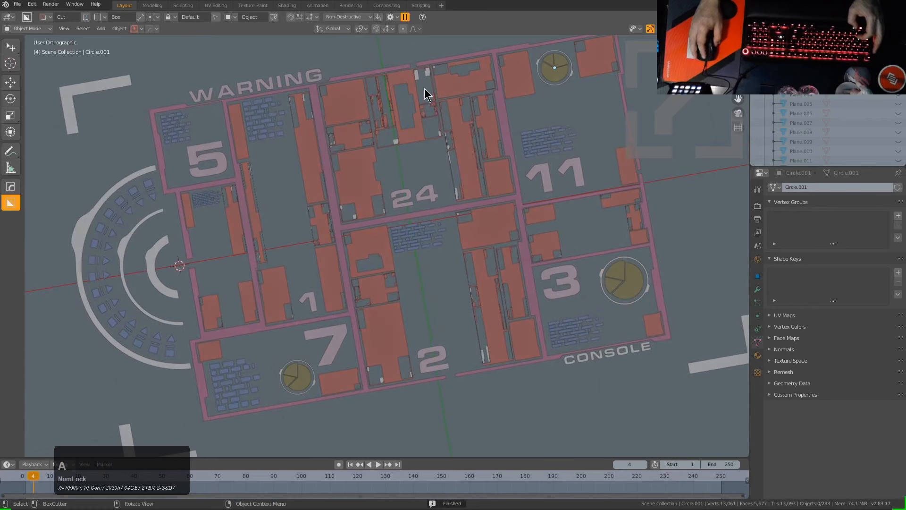
key(alt+m)
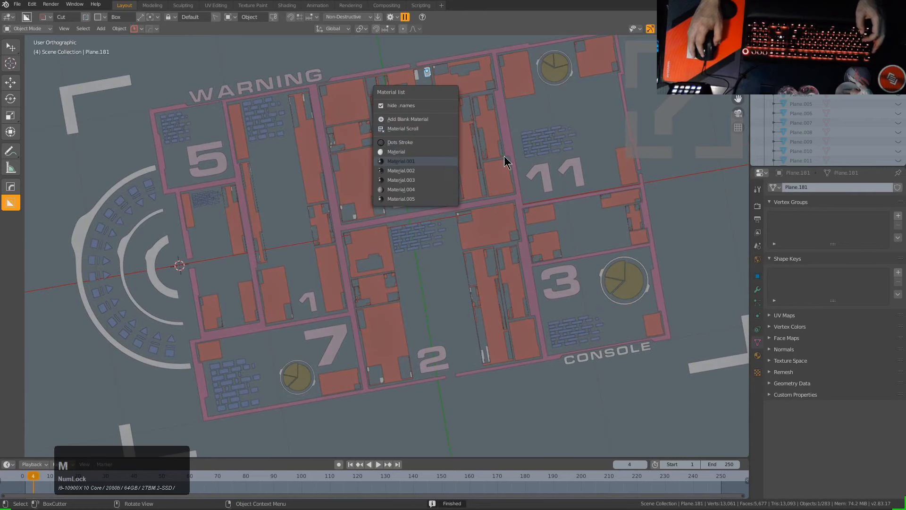
- Select the three half-ring arcs, the thin rings around the circles in rooms 7, 3 and 11, and the corner brackets
shift+middle_drag(150, 228, 234, 211)
click(179, 195)
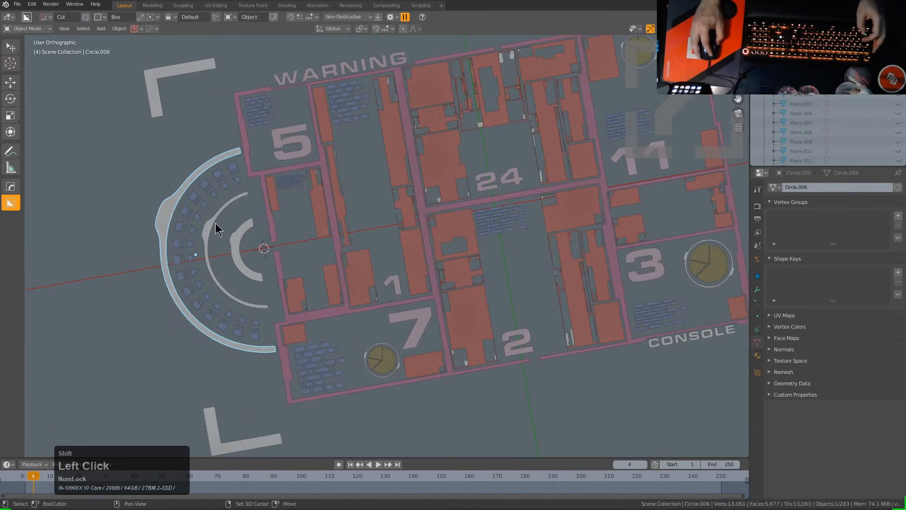
shift+click(213, 227)
shift+click(236, 232)
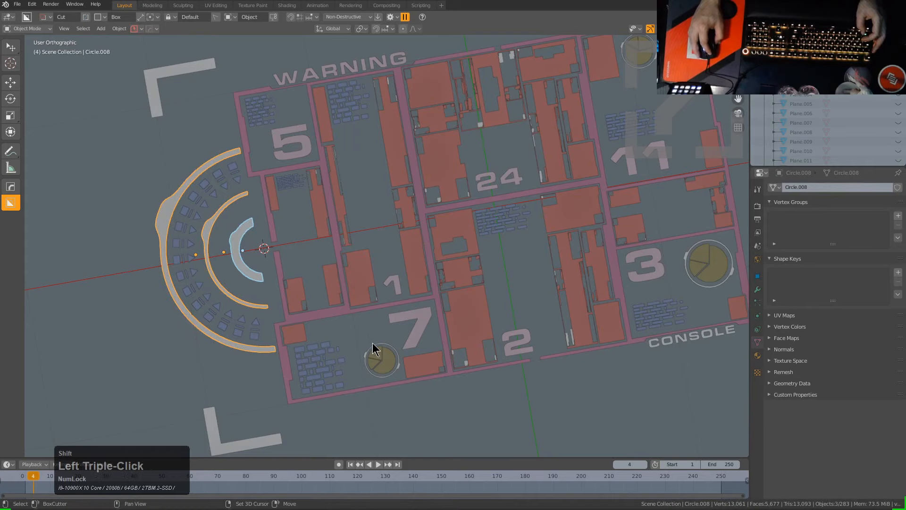
shift+click(688, 262)
shift+middle_drag(643, 71, 632, 143)
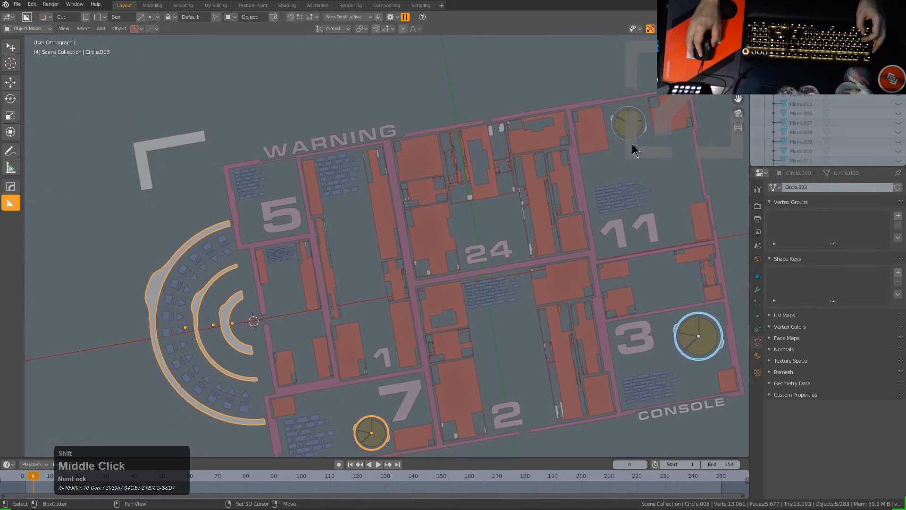
shift+click(633, 136)
key(ctrl+z)
shift+click(626, 147)
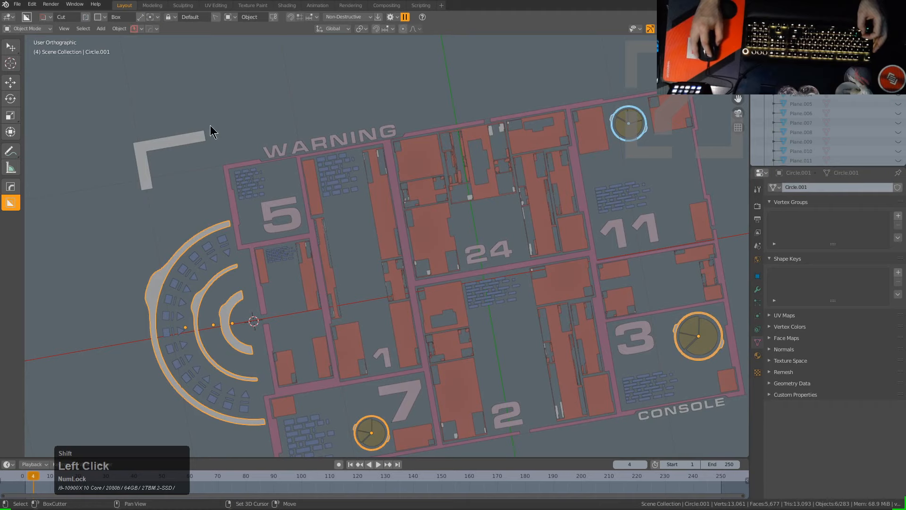
shift+click(191, 139)
key(alt+m)
click(527, 219)
scroll(528, 219, down, 1)
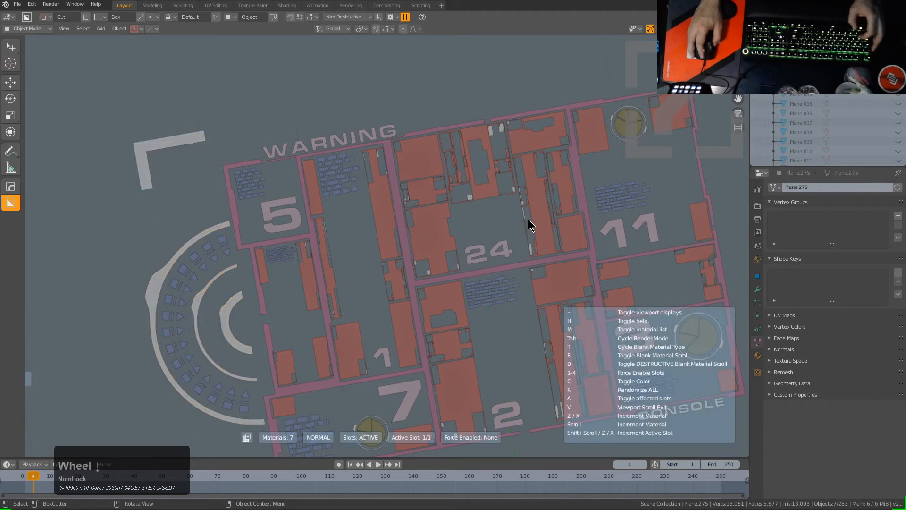
key(a)
mouse_move(448, 235)
middle_down()
mouse_move(461, 257)
mouse_move(435, 231)
middle_up()
key(alt+m)
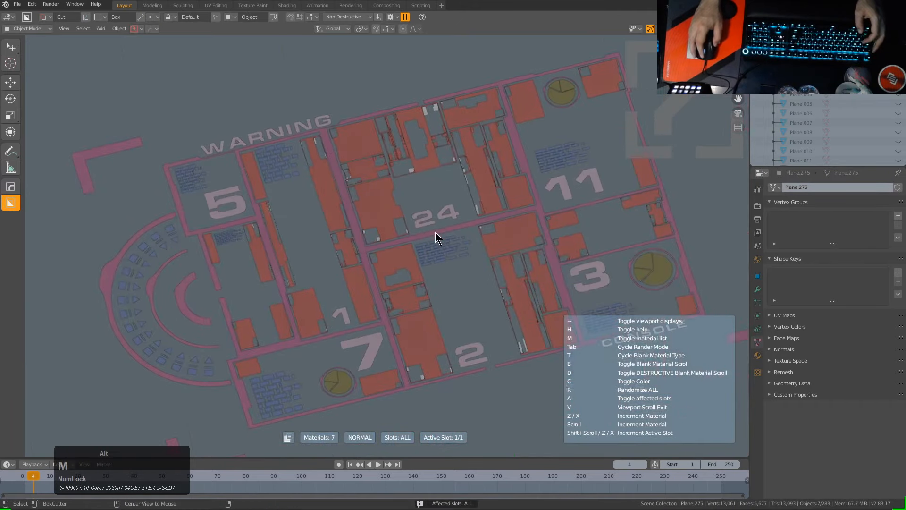
middle_drag(473, 200, 477, 206)
key(Escape)
- Assign a new blank material to the selected arcs, rings and corner brackets, and deselect them
key(alt+m)
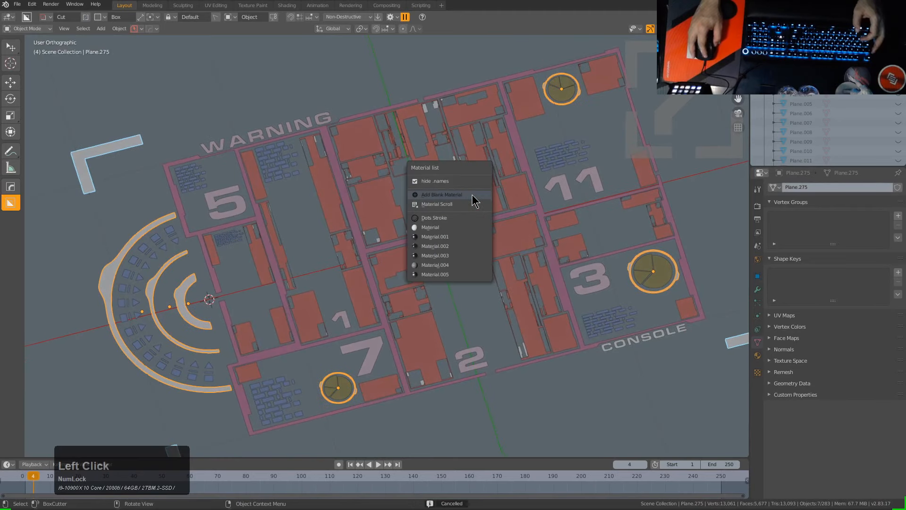
click(473, 195)
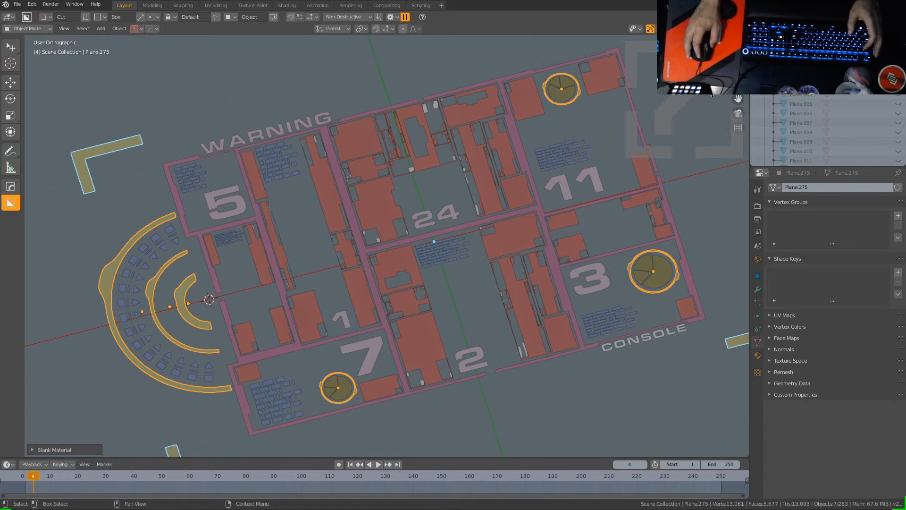
click(503, 245)
middle_drag(503, 244, 494, 256)
scroll(436, 288, down, 2)
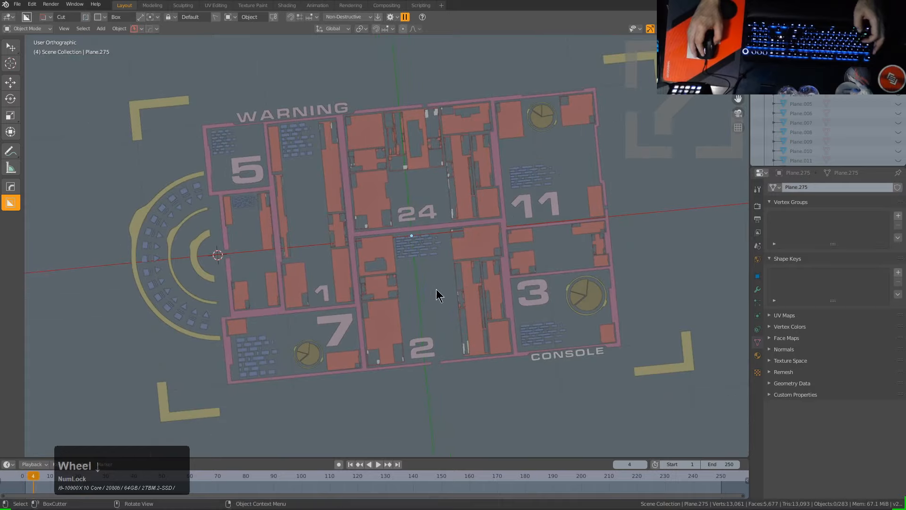
- Try to select all objects sharing the color of the three small white pieces beside number 24 with Select Grouped, and clear the selection
mouse_move(436, 289)
middle_down()
mouse_move(410, 274)
mouse_move(425, 277)
middle_up()
scroll(424, 277, up, 4)
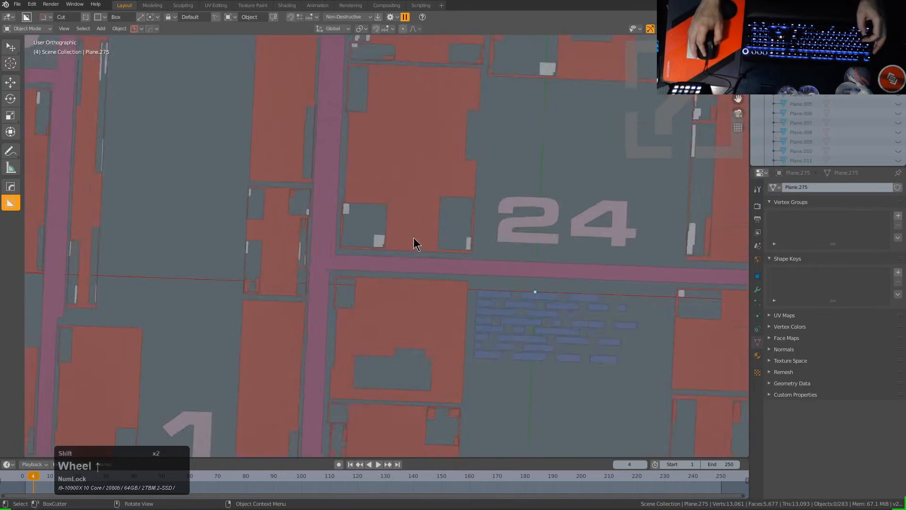
scroll(385, 225, up, 3)
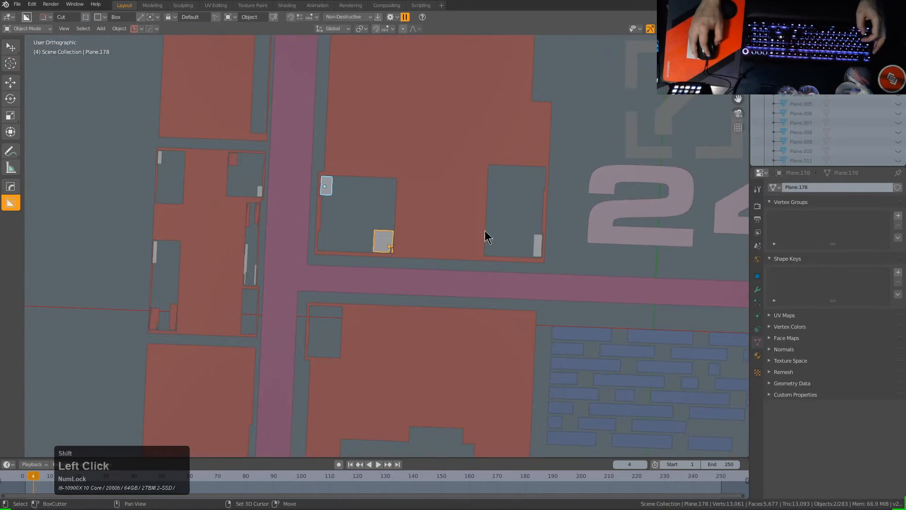
shift+click(533, 244)
scroll(326, 245, down, 5)
shift+middle_drag(294, 241, 355, 253)
scroll(463, 249, up, 6)
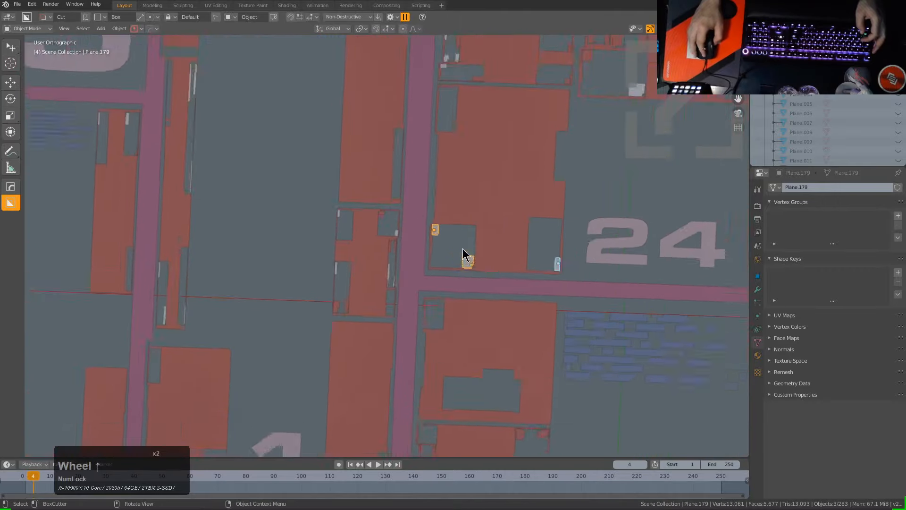
key(shift+g)
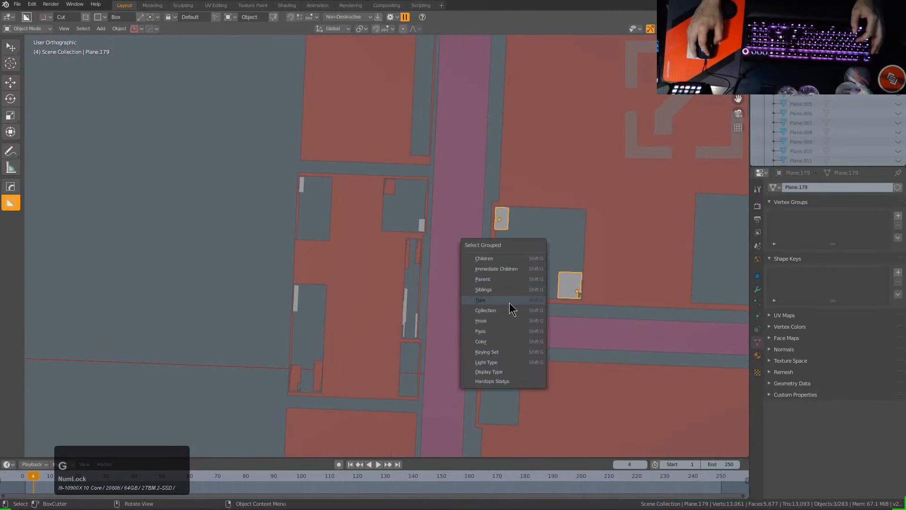
click(504, 341)
scroll(508, 328, down, 5)
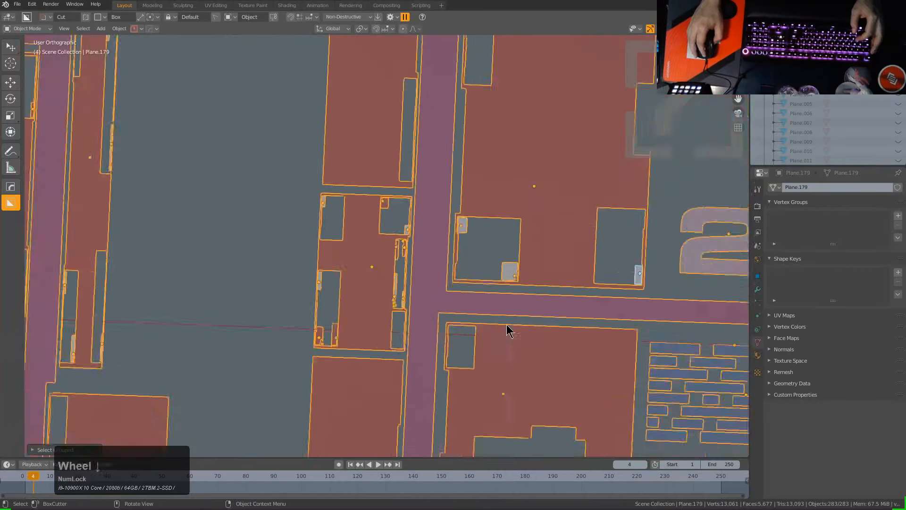
key(alt+a)
- Try to select the siblings of the brick pattern in room 1 with Select Grouped, and clear the selection
scroll(337, 142, down, 2)
click(338, 144)
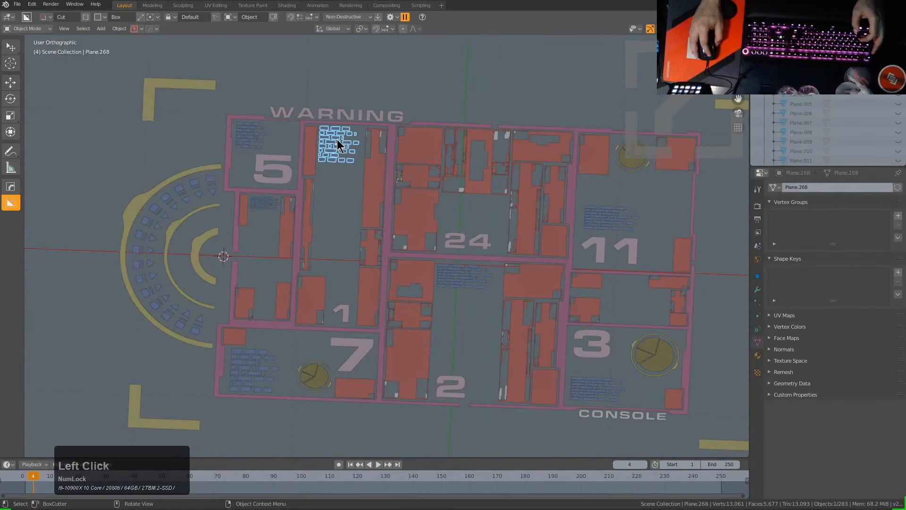
key(shift+g)
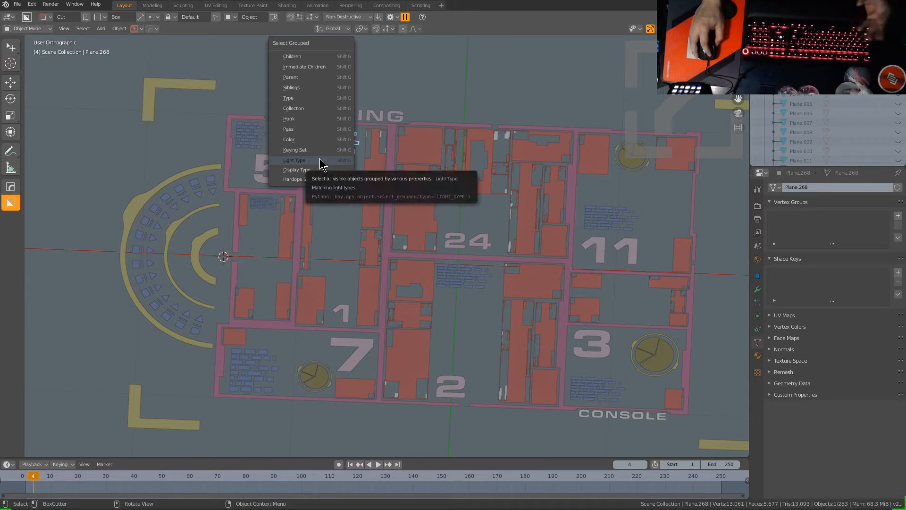
click(301, 89)
middle_drag(486, 137, 484, 266)
scroll(482, 259, down, 1)
key(a)
- Bring up the material settings of a small white piece above number 24 and add three small white pieces nearby to the selection
scroll(484, 266, up, 1)
scroll(483, 226, up, 8)
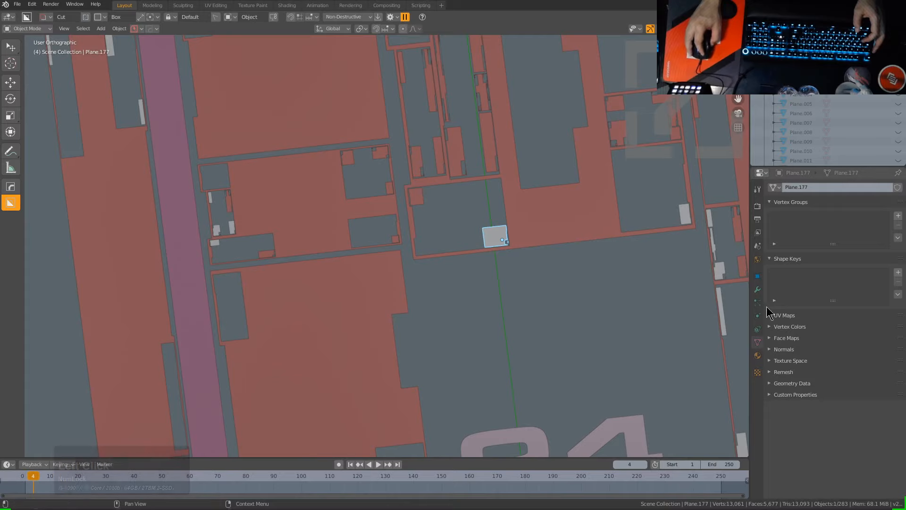
click(757, 356)
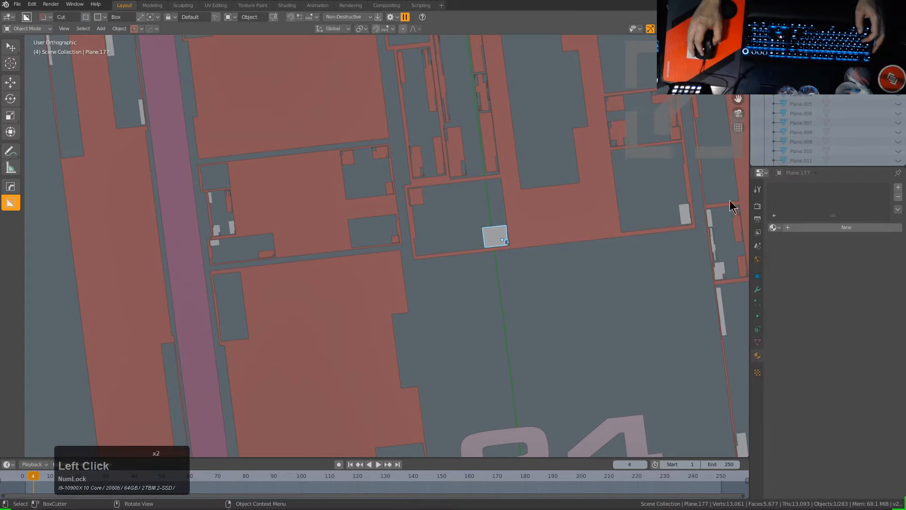
click(774, 230)
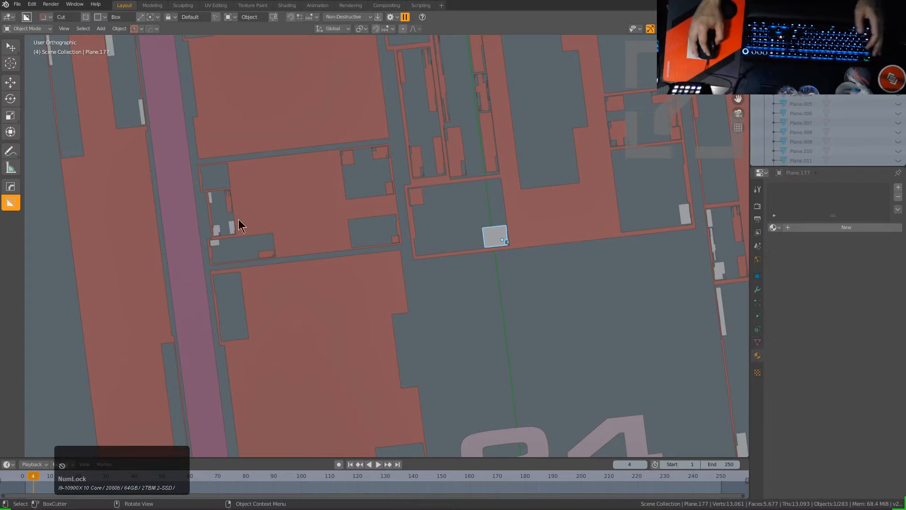
shift+click(227, 232)
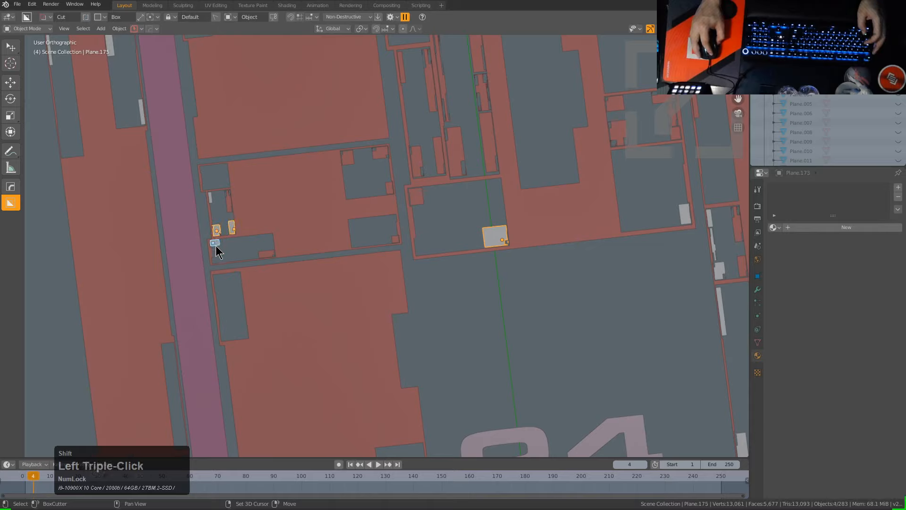
- Look through the add-ons in the preferences and close them
click(32, 3)
click(52, 138)
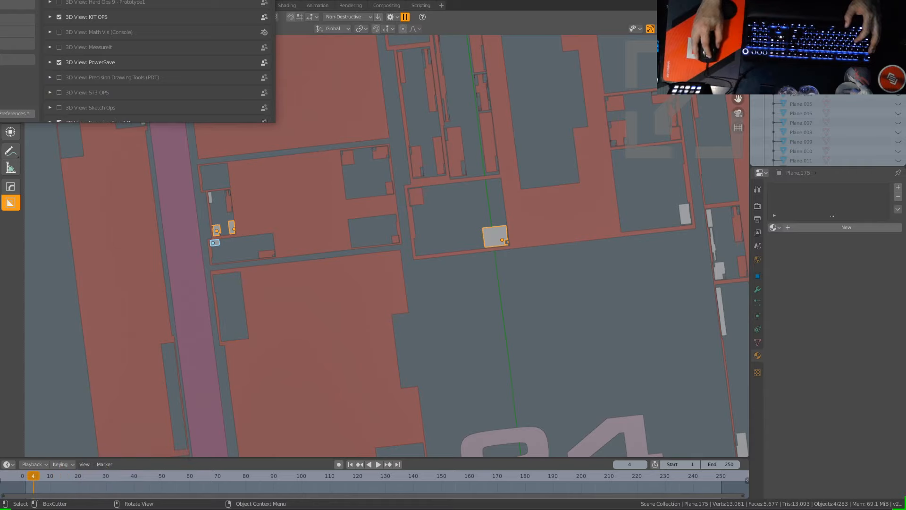
click(265, 1)
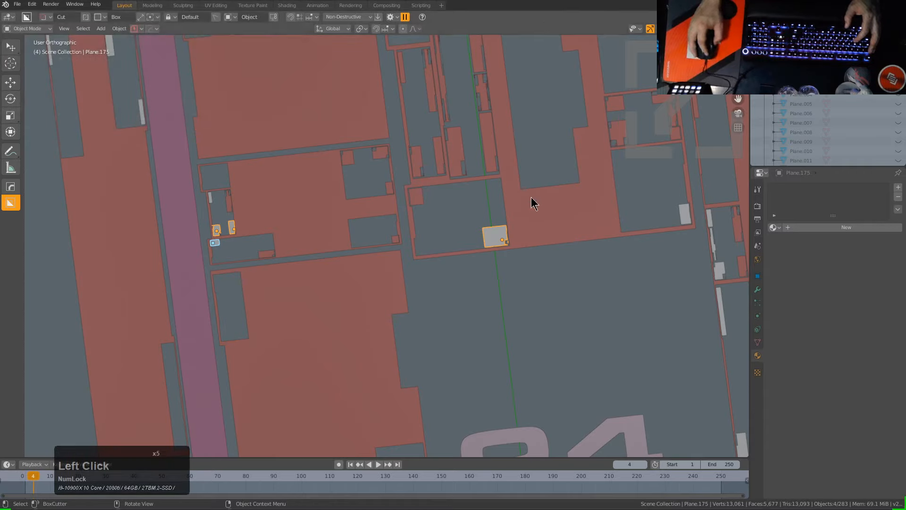
- Select only the small white piece above number 24 and bring up the Batch add-on's material list
click(552, 227)
click(496, 241)
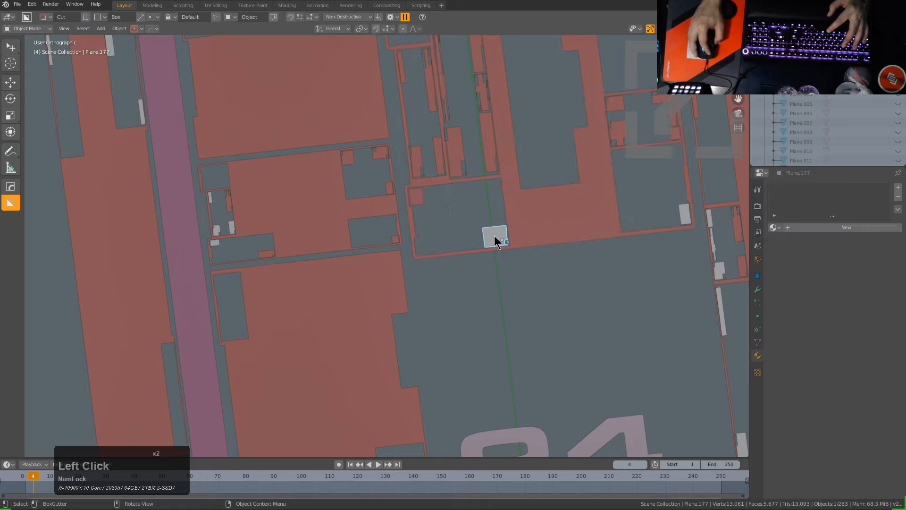
key(n)
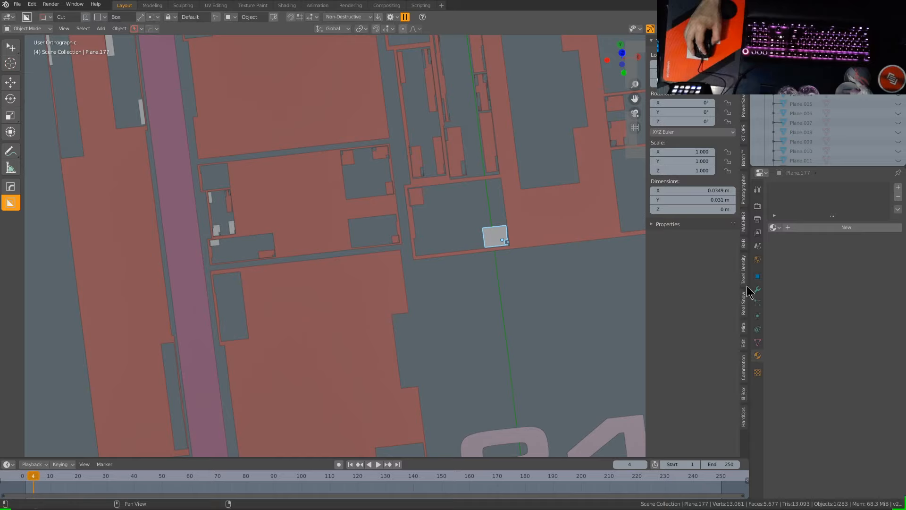
click(744, 183)
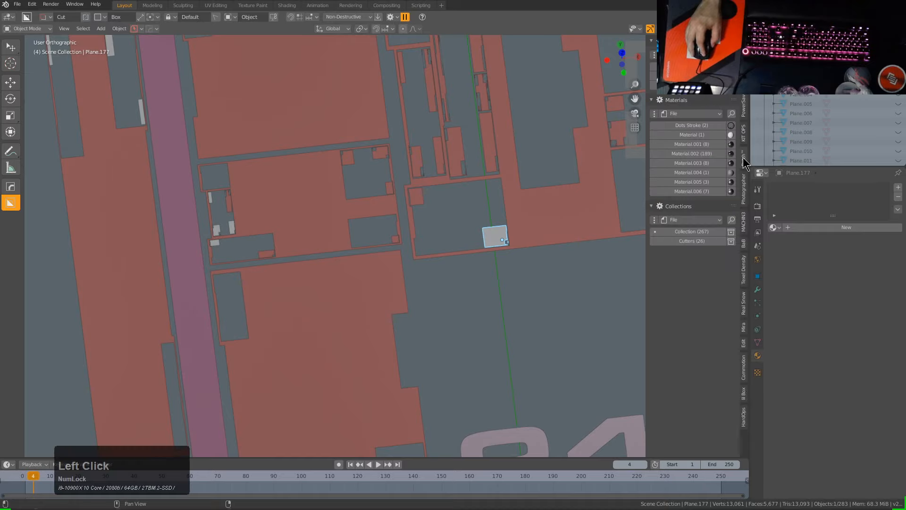
- Examine the filter modes of the batch material list and the operations available for Material.002
click(700, 175)
click(717, 115)
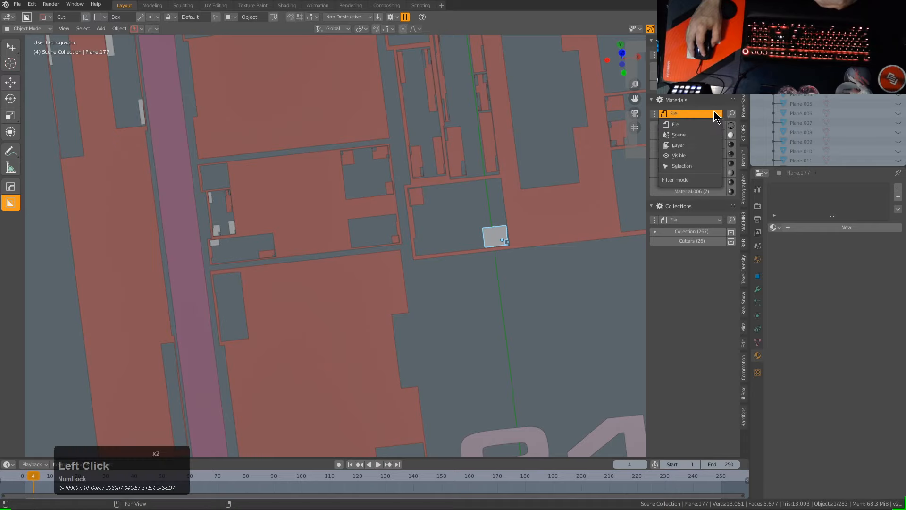
click(717, 114)
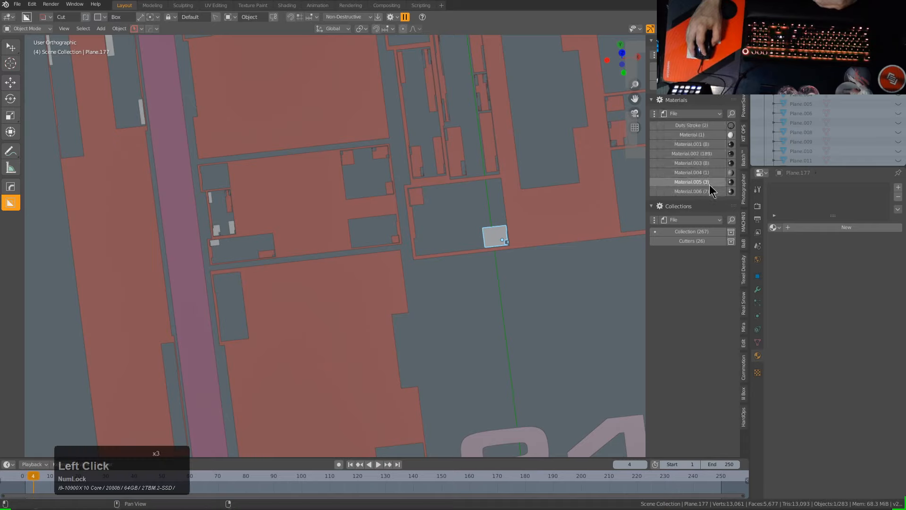
click(708, 154)
right_click(708, 154)
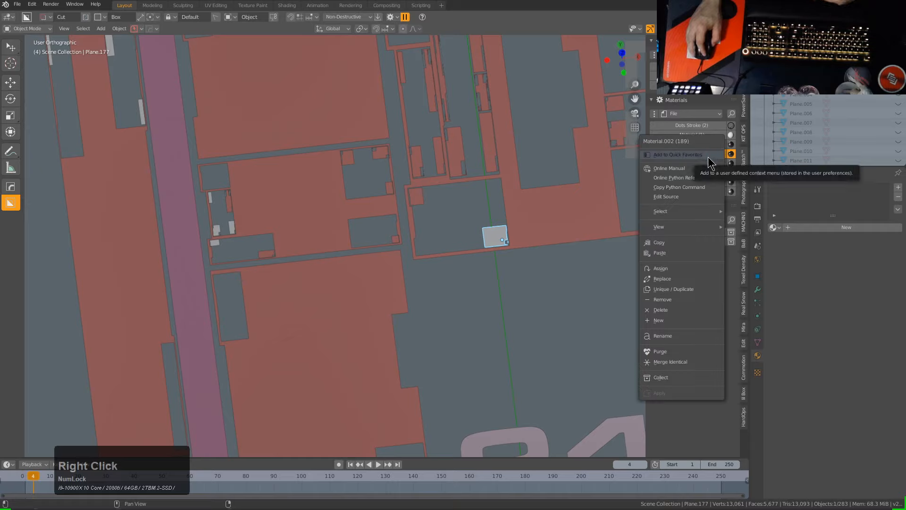
click(703, 124)
- Select every object that uses Material.002 with the batch list's Materials → Objects selection
click(654, 114)
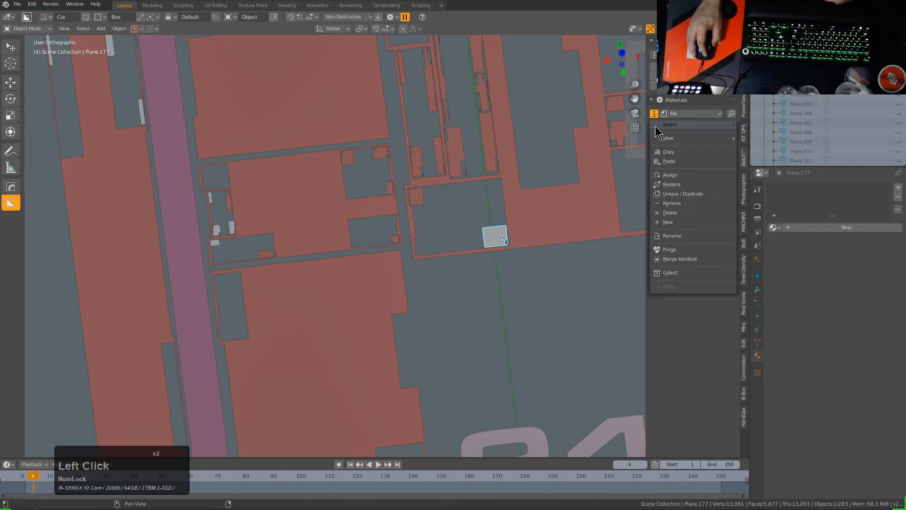
mouse_move(684, 126)
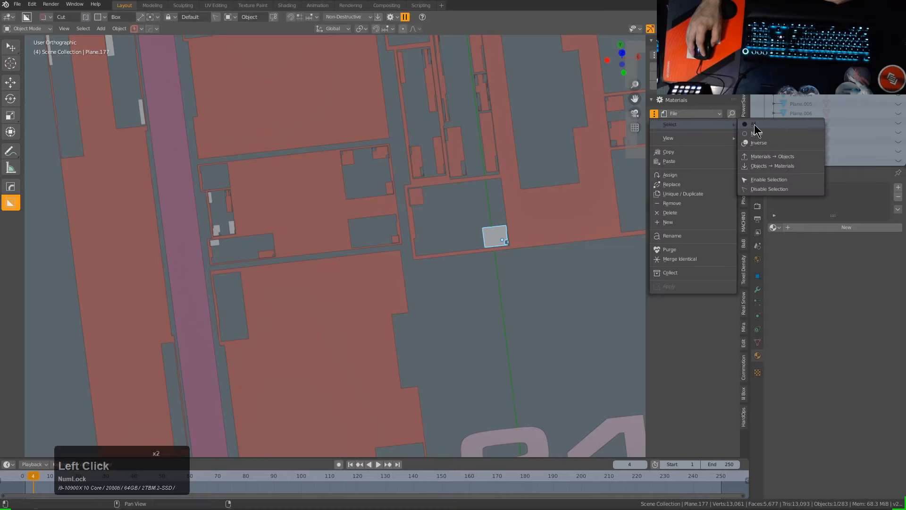
click(772, 156)
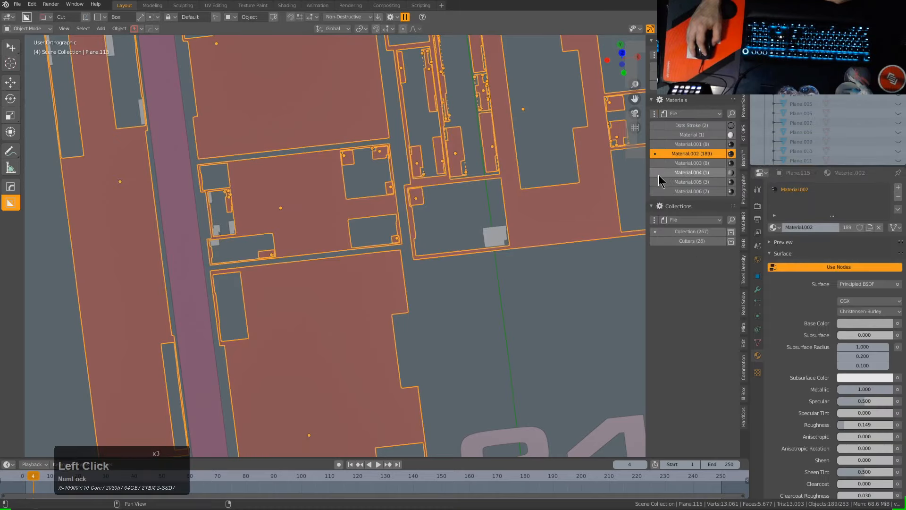
click(682, 154)
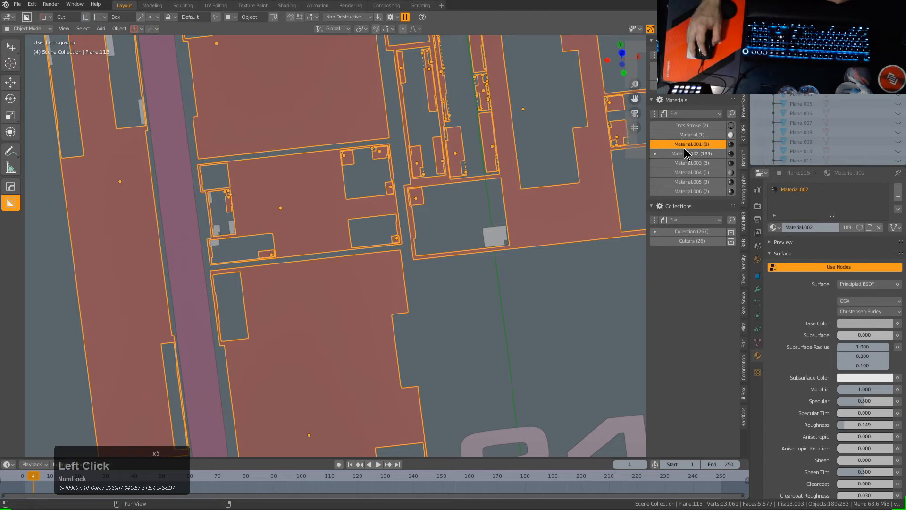
click(680, 153)
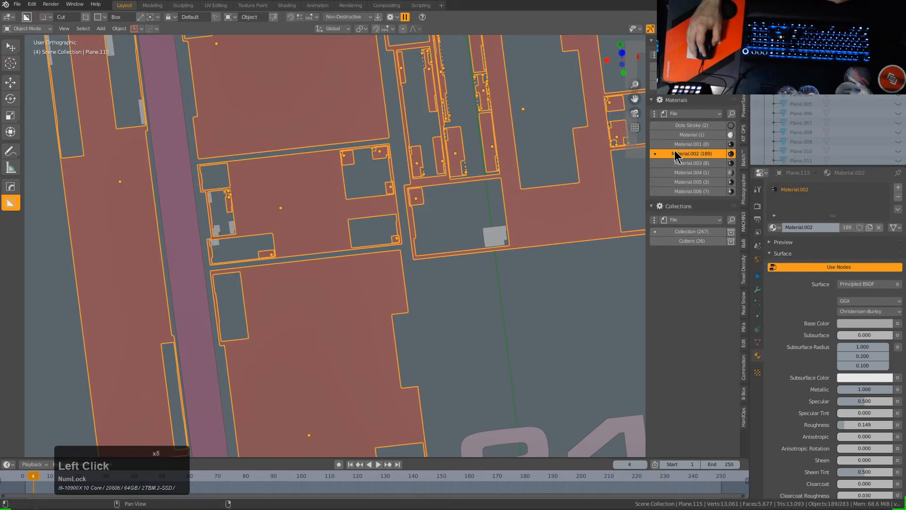
right_click(676, 156)
click(669, 208)
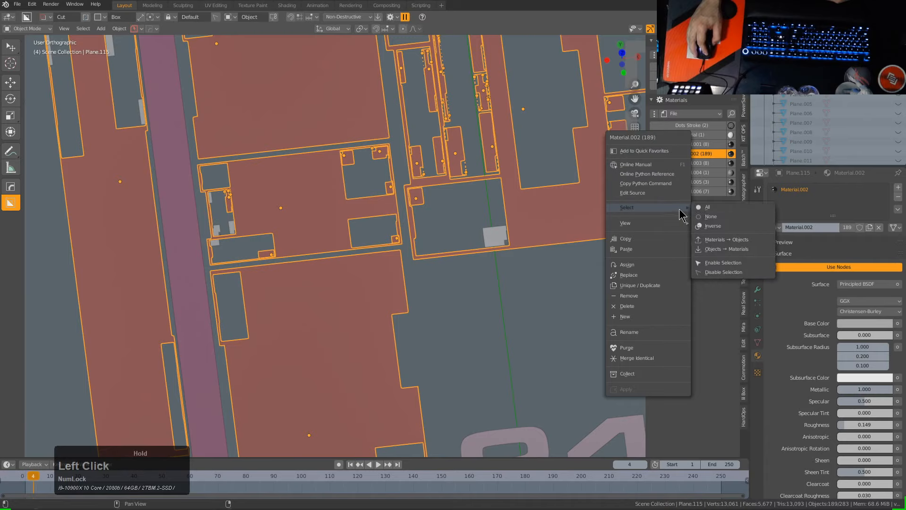
click(718, 240)
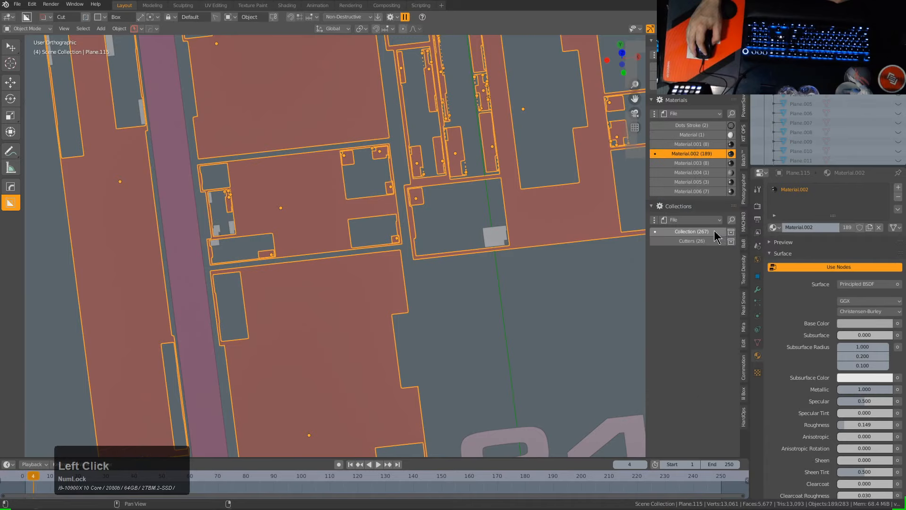
- Clear the object selection, mark Material.005 in the batch list and try the Collections → Objects selection
click(691, 182)
click(596, 262)
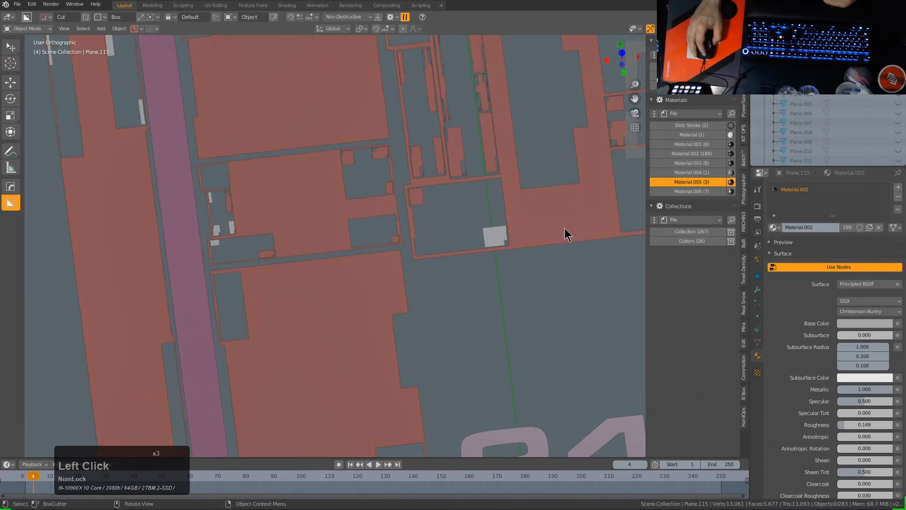
click(693, 231)
click(692, 231)
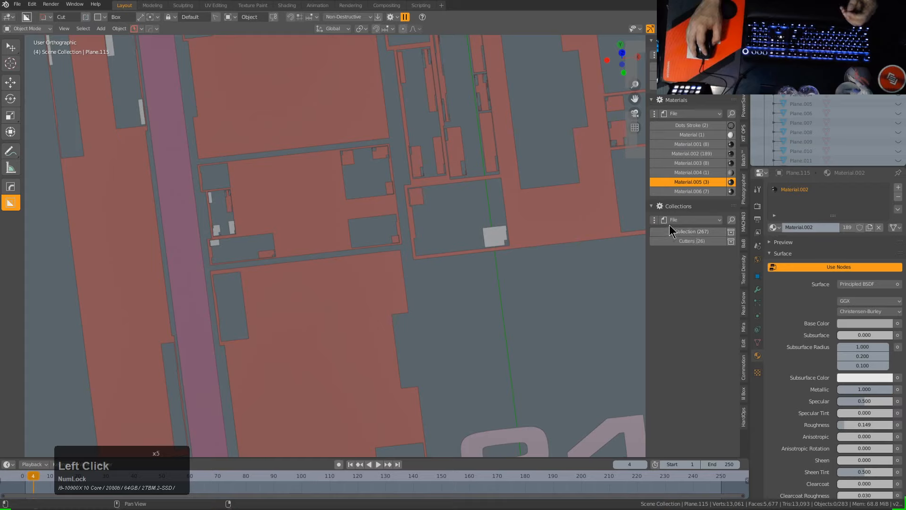
click(654, 219)
mouse_move(734, 230)
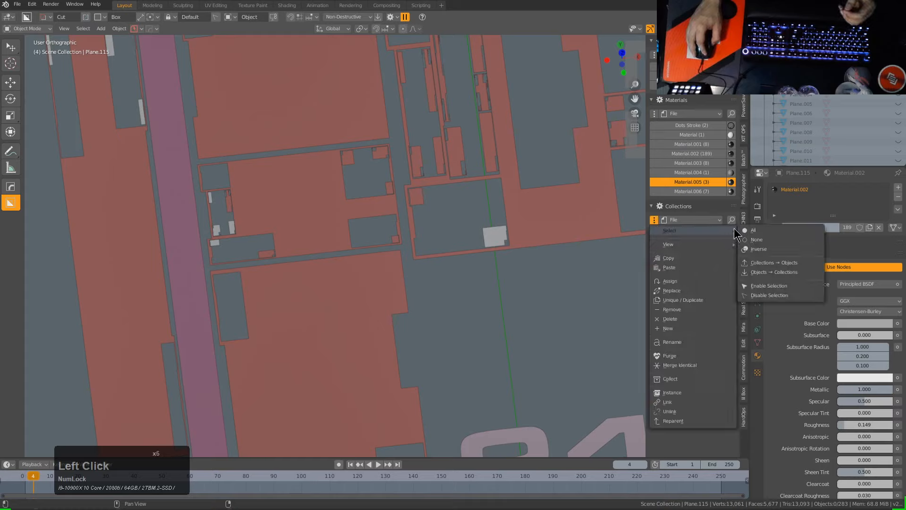
click(787, 263)
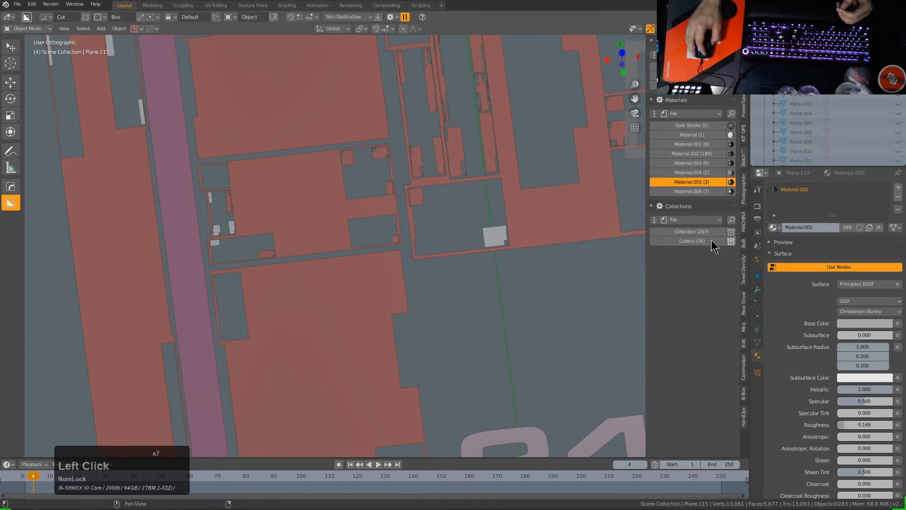
- Mark the Cutters collection and try selecting objects directly by individual materials, including Material.004, Material.002 and Material.001
click(694, 241)
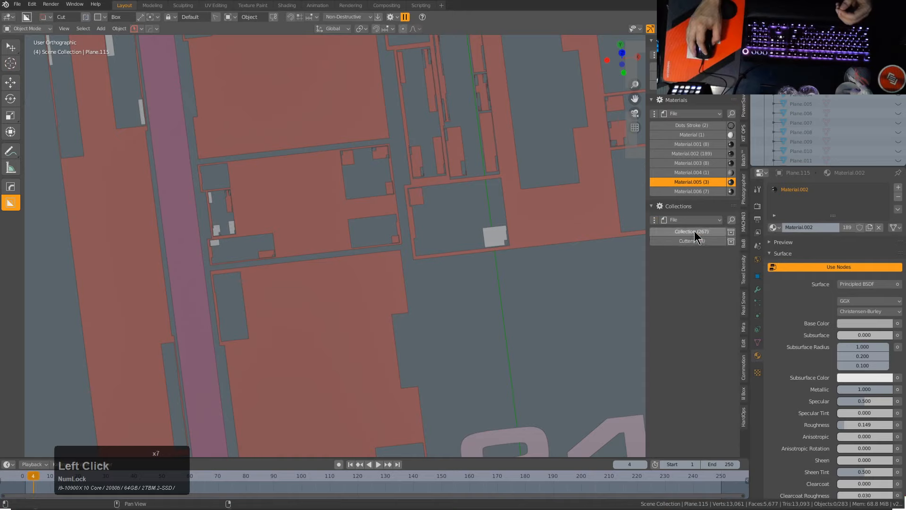
click(730, 239)
click(731, 182)
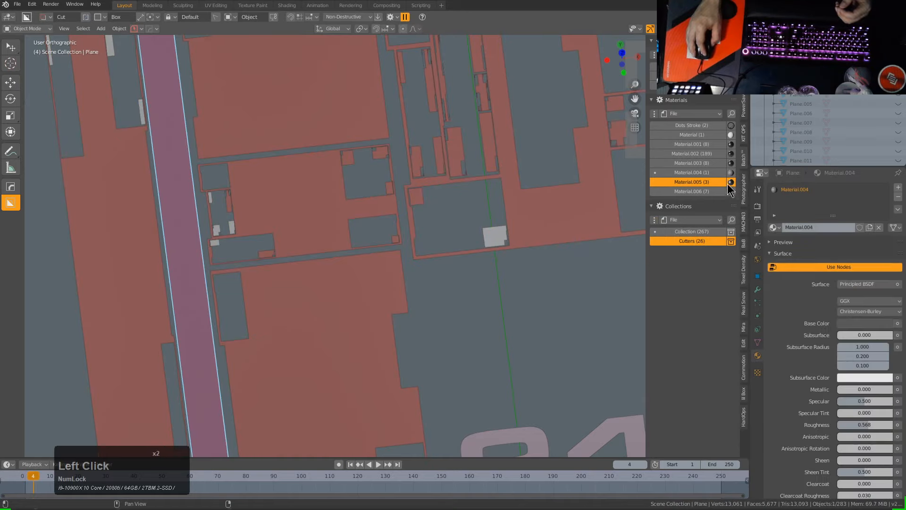
click(732, 182)
click(731, 162)
click(731, 154)
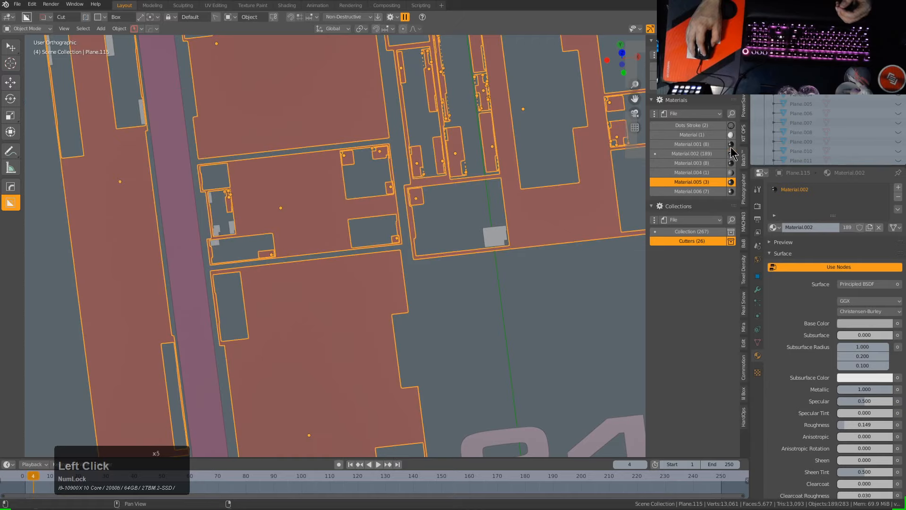
click(731, 144)
- Select all objects that use Material.002 and hide them
click(731, 154)
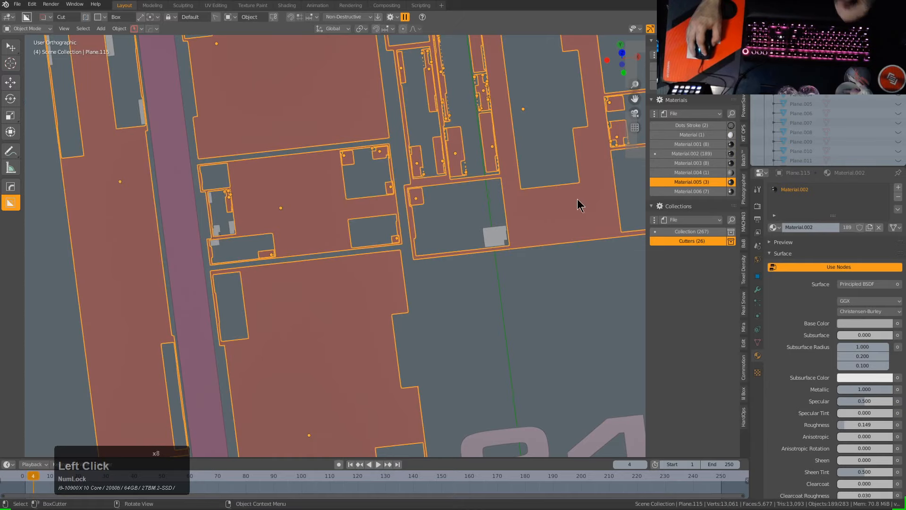
scroll(557, 210, down, 3)
scroll(558, 196, down, 2)
key(h)
scroll(519, 191, up, 4)
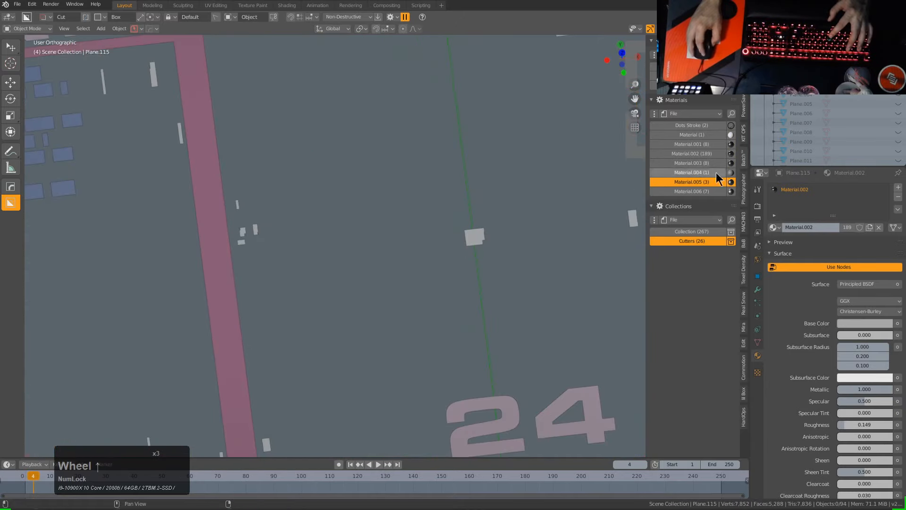
- Hide all objects that use Material.006 and all objects that use Material.003
click(731, 191)
key(h)
scroll(481, 208, down, 3)
scroll(588, 208, up, 4)
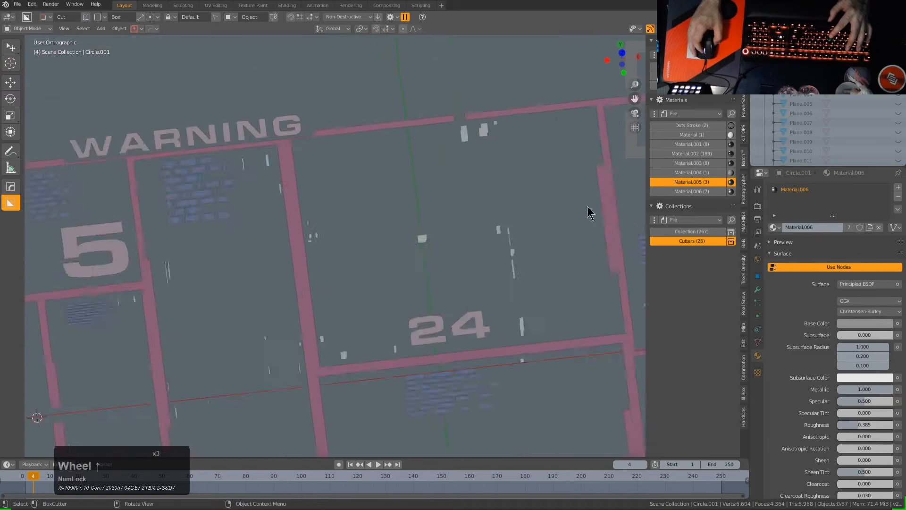
click(731, 164)
scroll(506, 187, down, 3)
key(h)
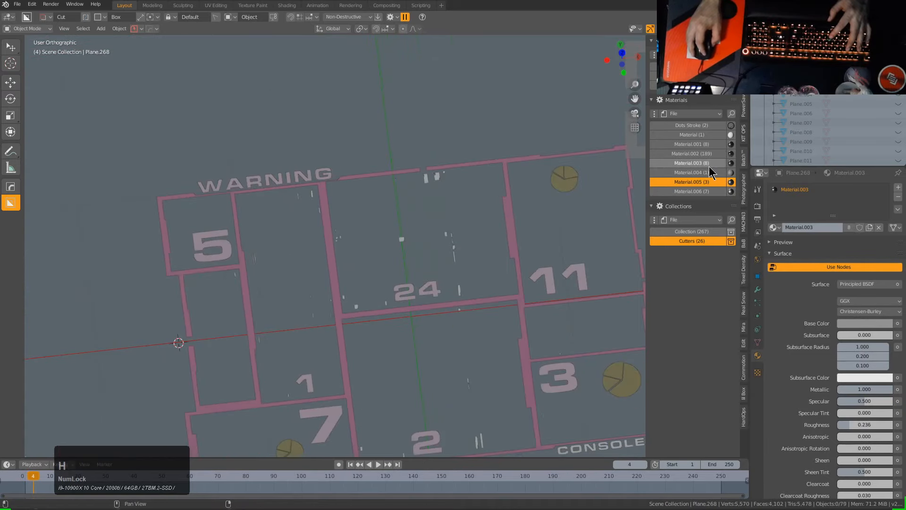
- Hide the number and text objects that use Material.001 and the wall outline that uses Material.004
click(731, 144)
key(h)
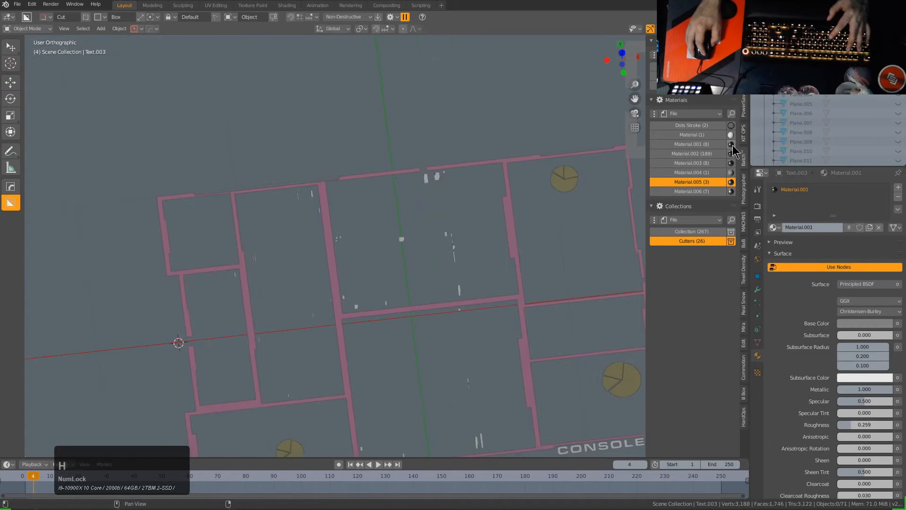
click(731, 173)
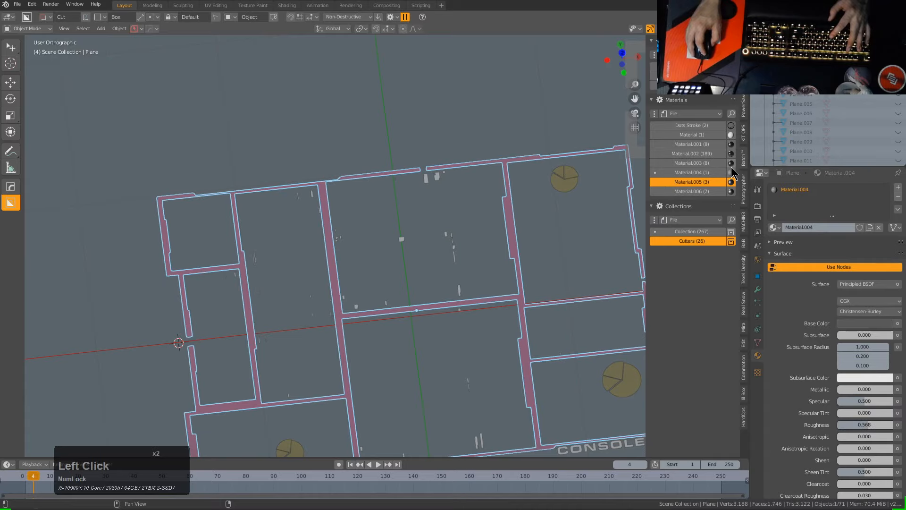
key(h)
scroll(546, 257, down, 3)
- Check whether any visible objects still use Material.006, Material.004, Material.003, Material.002 or Material.001
double_click(731, 191)
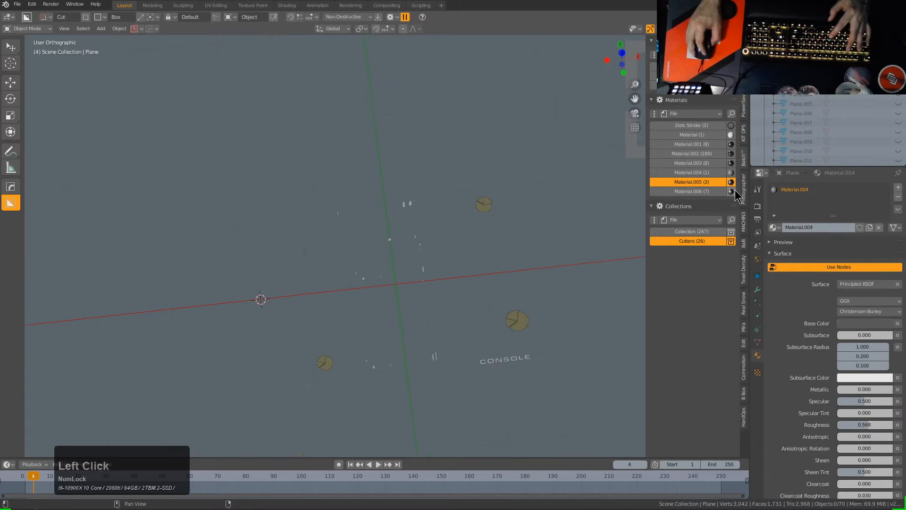
click(731, 173)
click(731, 163)
click(731, 154)
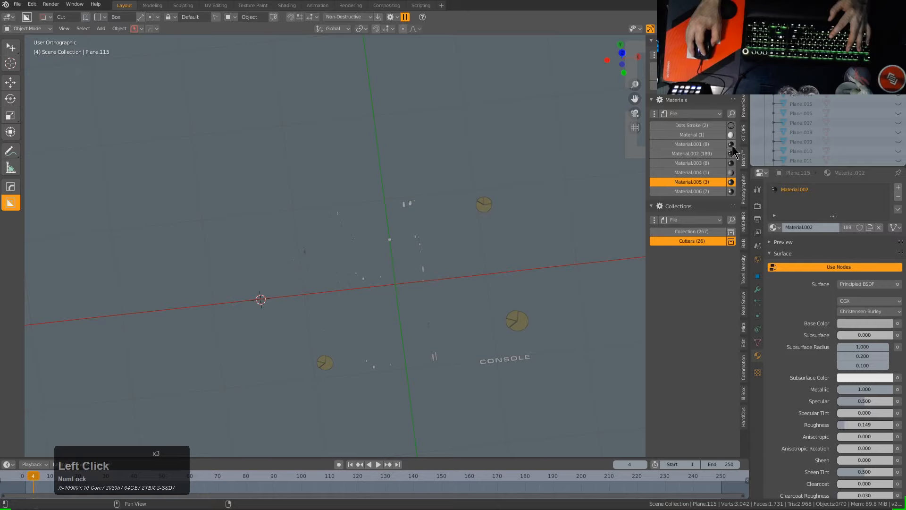
click(731, 144)
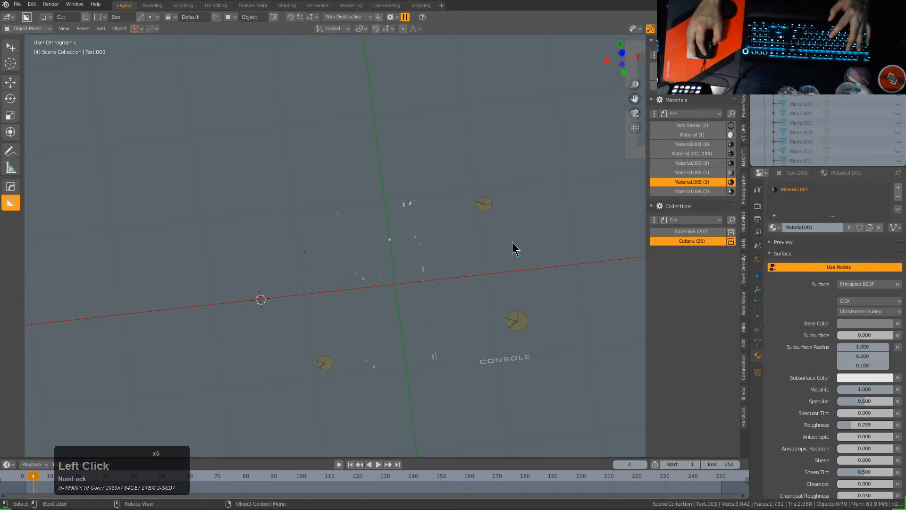
- Select the yellow divided circles and hide them
scroll(511, 247, up, 3)
middle_drag(467, 299, 262, 281)
shift+click(205, 353)
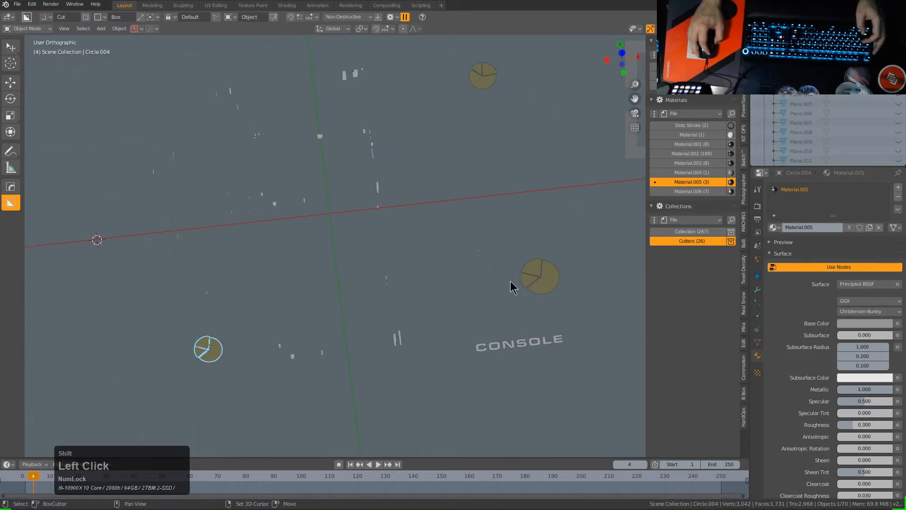
shift+double_click(490, 79)
key(h)
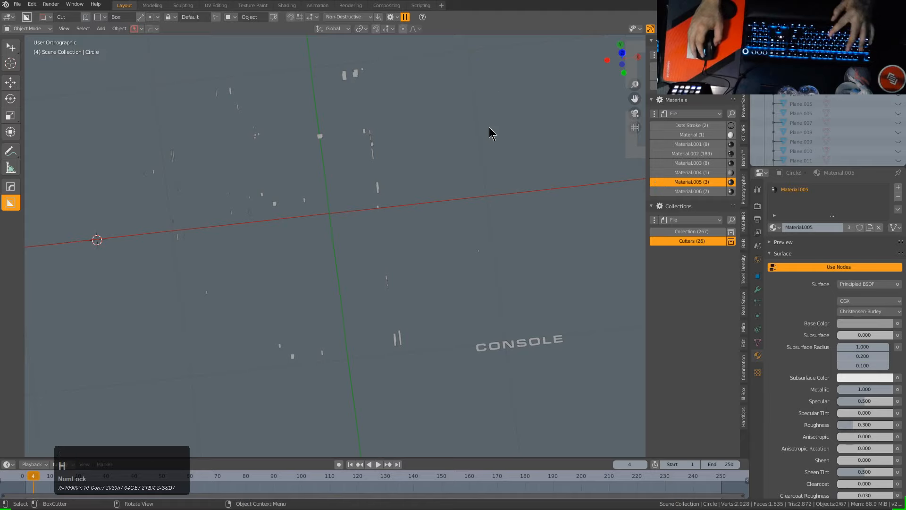
- Assign a new blank material to the CONSOLE text and hide the text
click(517, 351)
key(m)
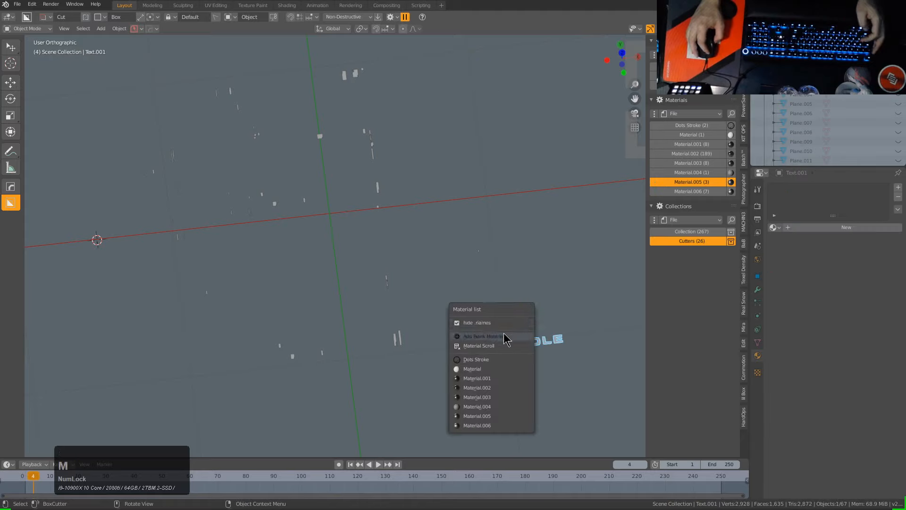
click(505, 337)
key(h)
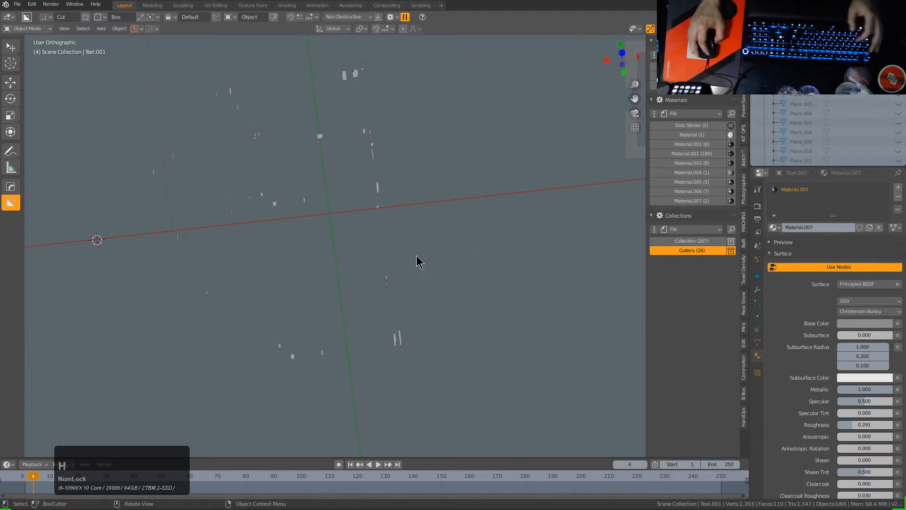
- Select all remaining small white pieces, make one of them active and assign a new blank material to them
key(a)
scroll(409, 216, up, 3)
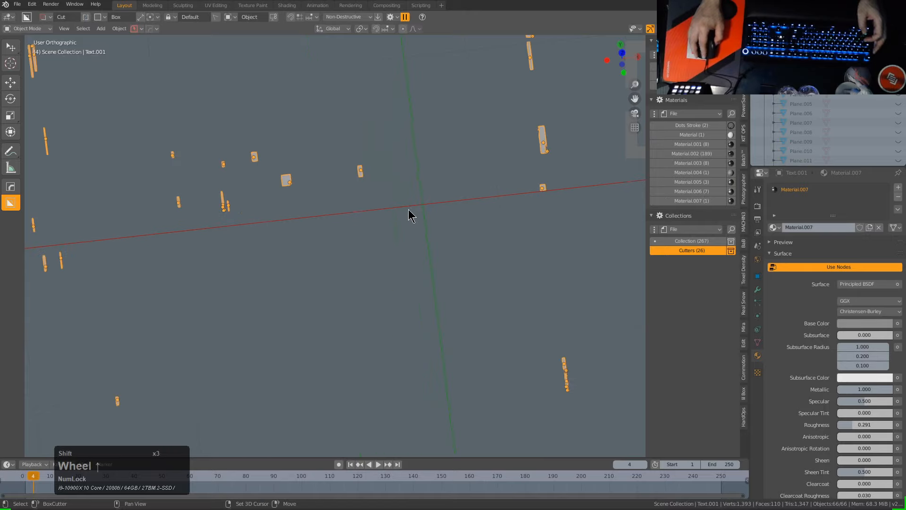
shift+click(359, 172)
scroll(386, 264, up, 3)
key(m)
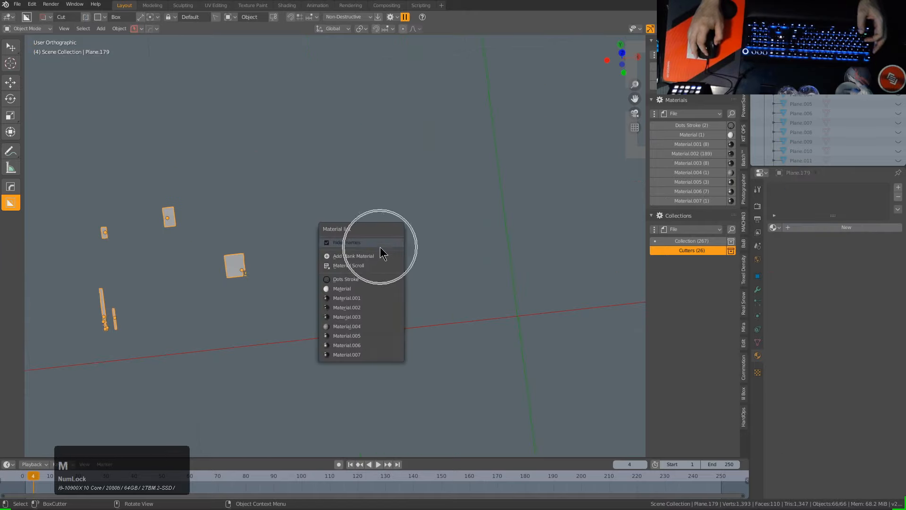
click(379, 257)
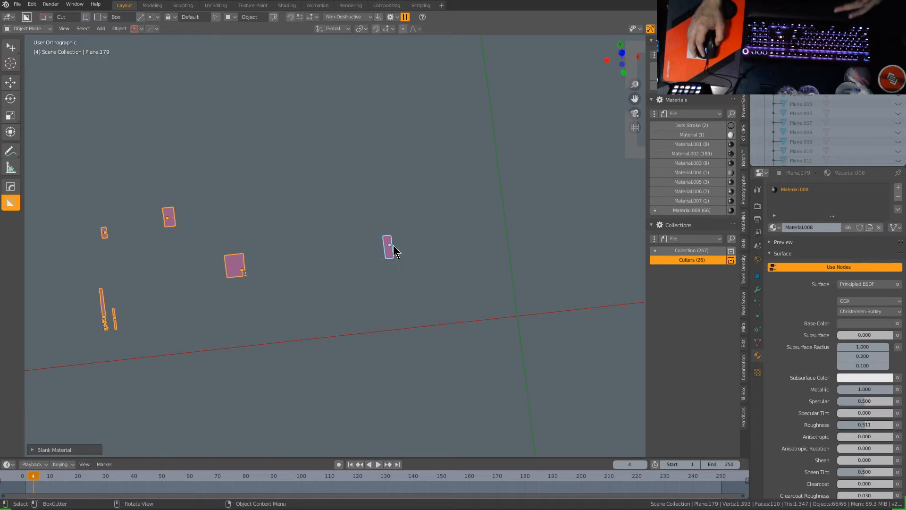
- Reveal all hidden objects, clear the selection and show only the main collection without the cutters
scroll(394, 251, down, 5)
middle_drag(433, 255, 370, 272)
scroll(372, 280, down, 2)
key(alt+h)
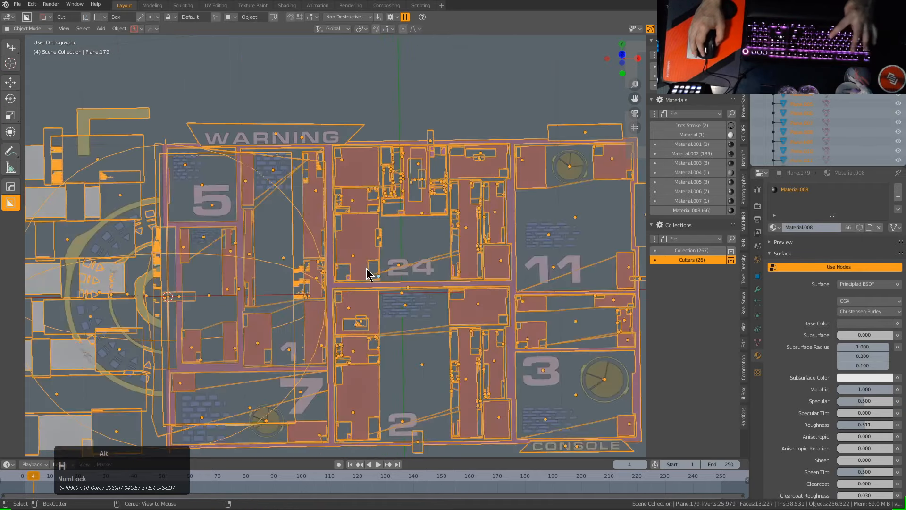
key(alt+a)
scroll(350, 273, down, 4)
key(1)
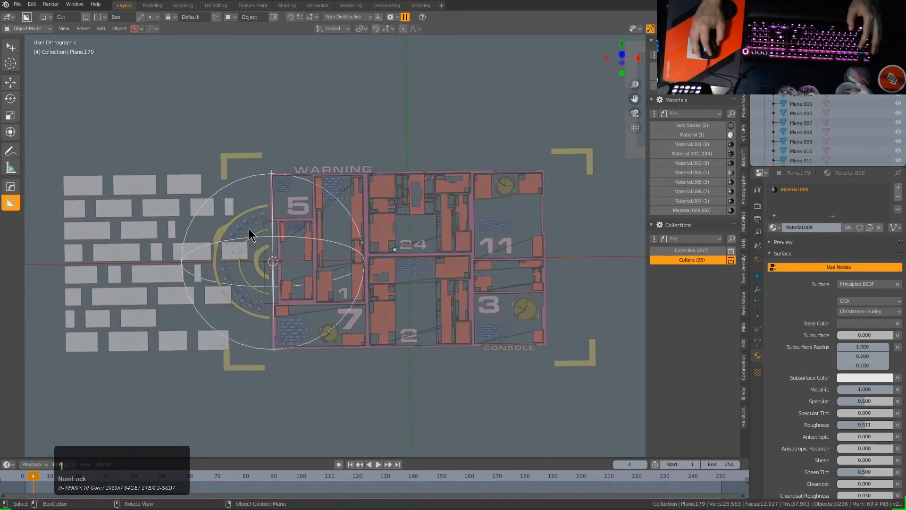
- Hide the radial empty and the white brick pattern beside the layout
click(200, 247)
key(h)
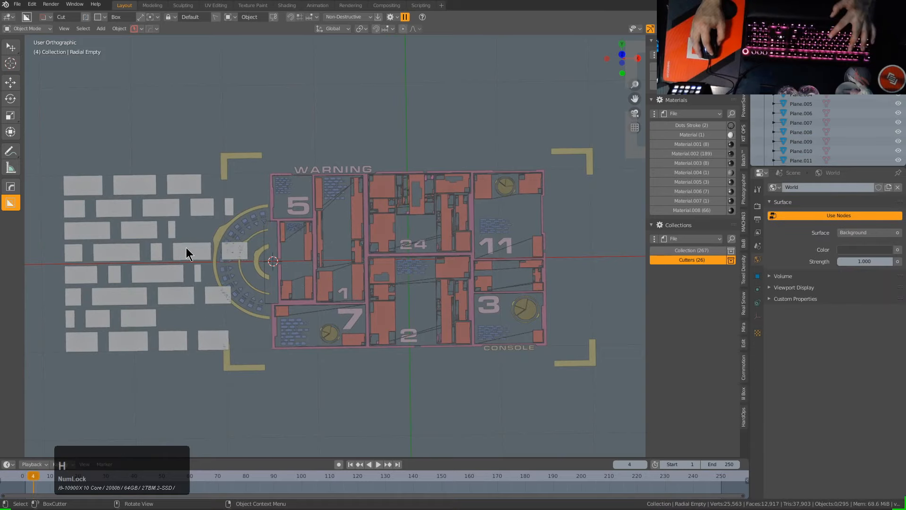
click(173, 248)
key(h)
- Pick the large background piece around number 1 and inspect the panels beside number 5 up close
scroll(375, 245, up, 1)
scroll(374, 261, up, 3)
shift+middle_drag(375, 261, 389, 259)
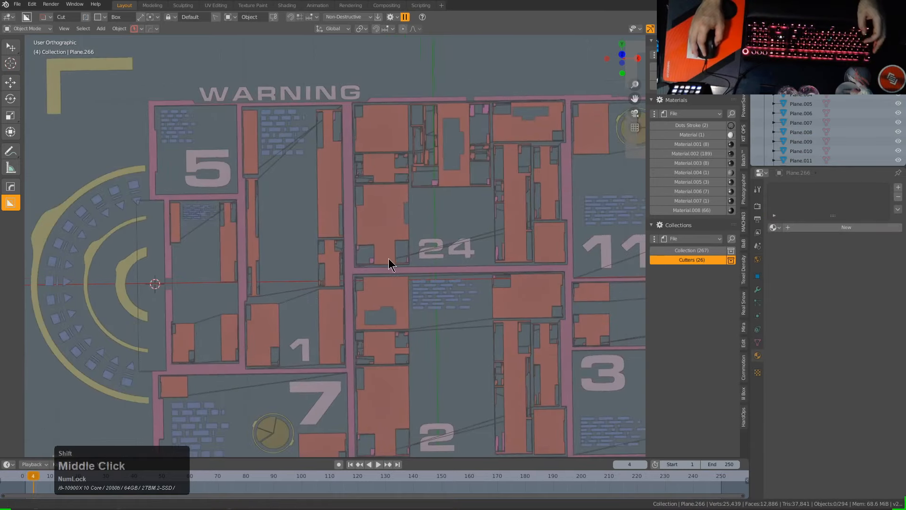
click(294, 290)
middle_drag(295, 293, 304, 305)
scroll(329, 231, up, 4)
shift+middle_drag(330, 232, 377, 377)
scroll(377, 377, up, 2)
key(a)
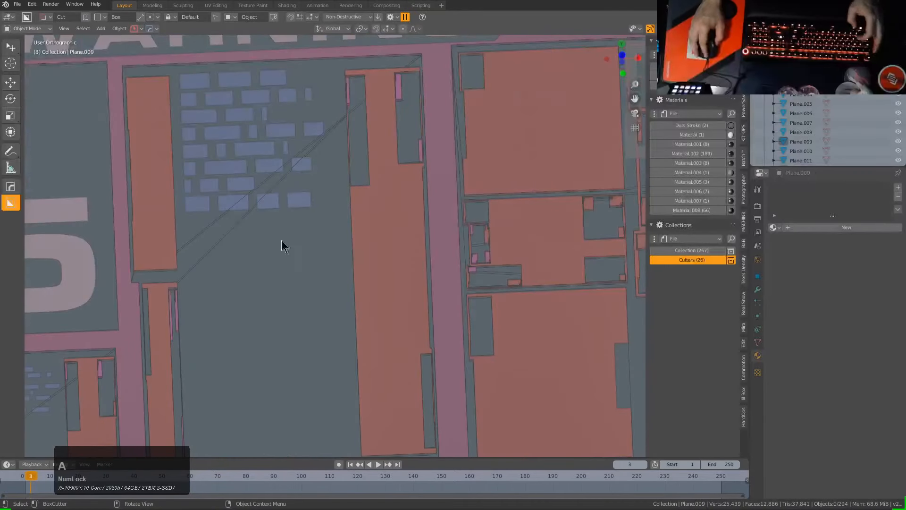
- Examine the large background pieces around numbers 1 and 24 by picking each one and viewing the layout at an angle
click(219, 252)
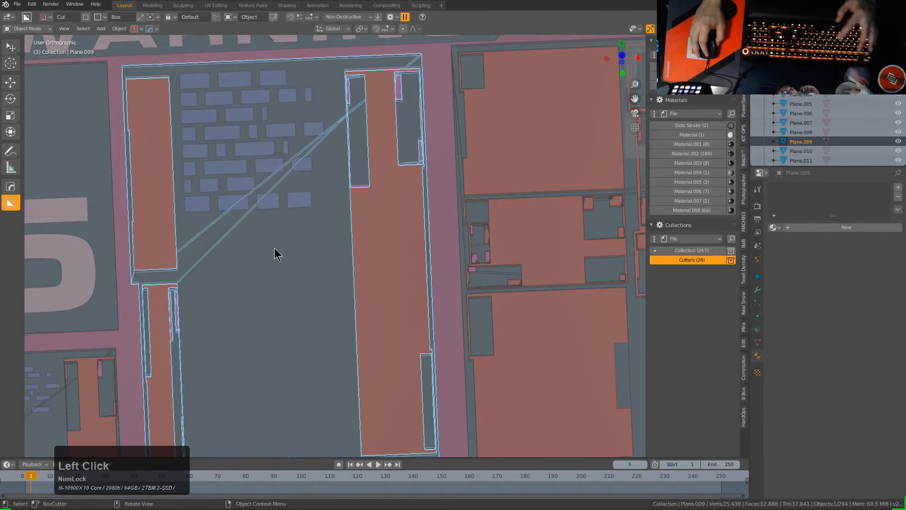
scroll(366, 265, down, 2)
scroll(380, 232, up, 3)
key(alt+a)
scroll(379, 236, down, 7)
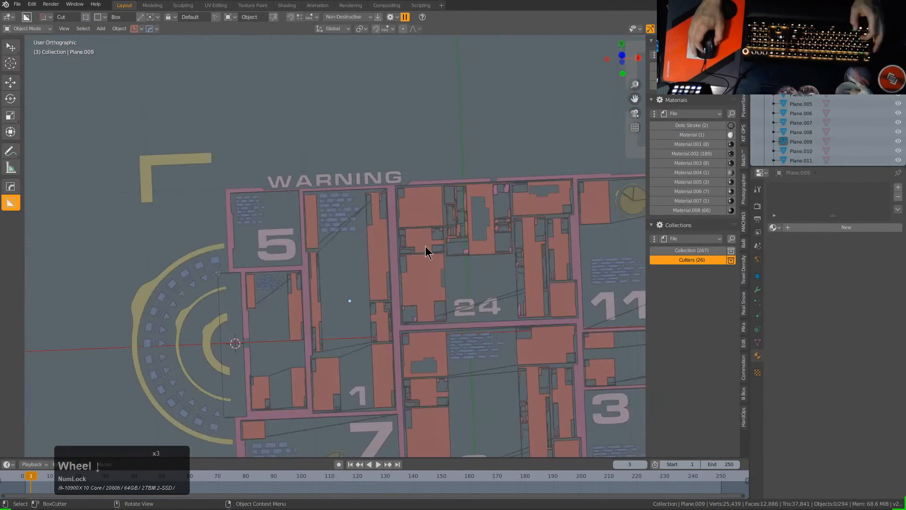
shift+middle_drag(411, 250, 309, 182)
scroll(372, 233, up, 5)
middle_drag(373, 187, 337, 170)
scroll(336, 170, up, 2)
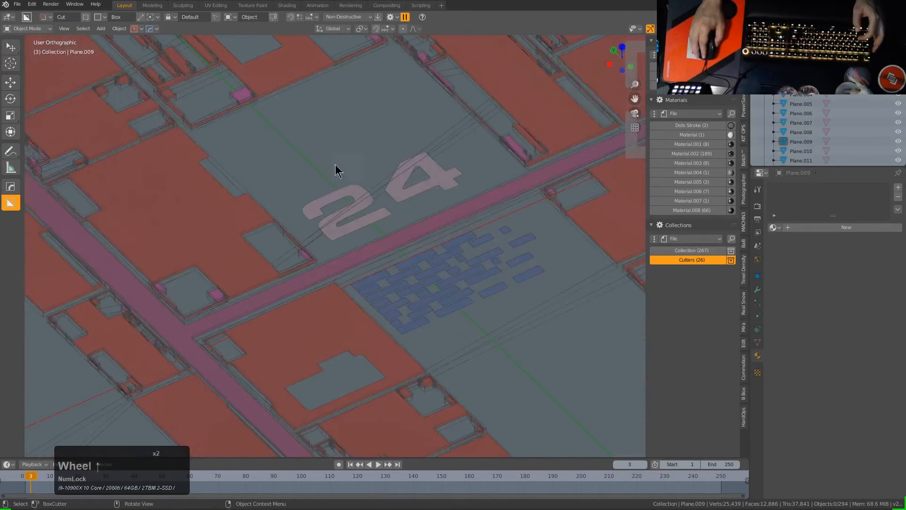
click(383, 181)
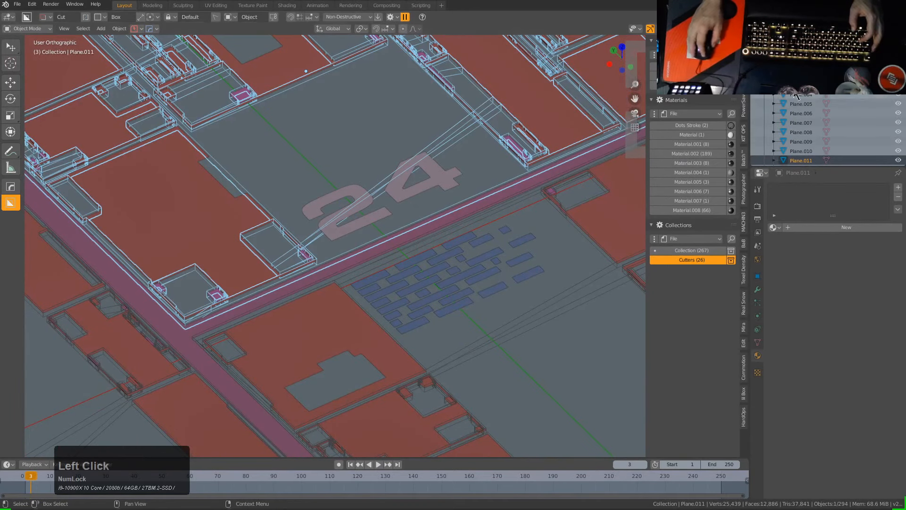
scroll(802, 132, down, 3)
scroll(803, 132, up, 3)
- Select all objects, make a red panel above number 24 active and evict the cutters into the Cutters collection
key(a)
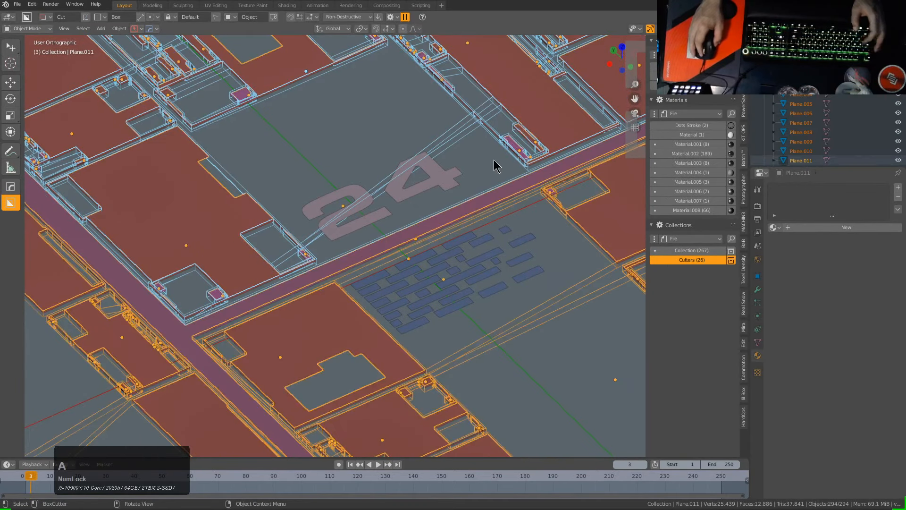
shift+click(533, 105)
key(q)
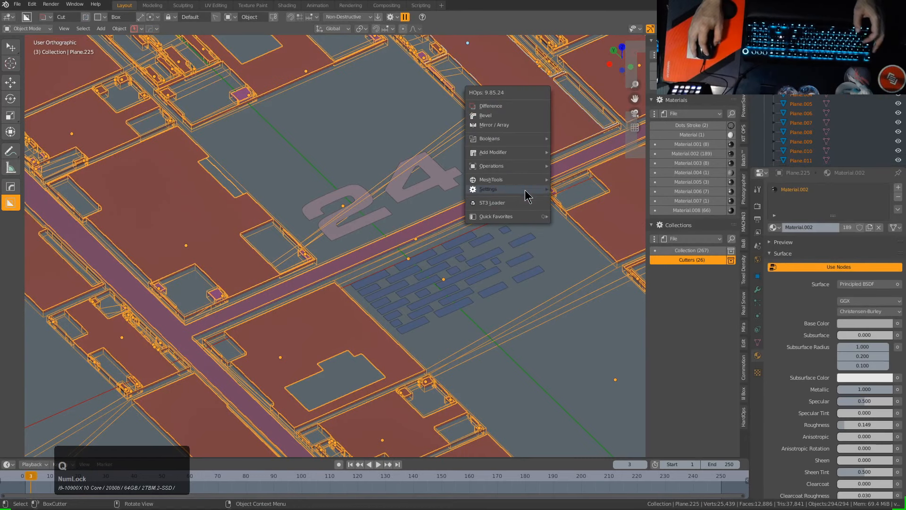
mouse_move(526, 190)
key(ctrl)
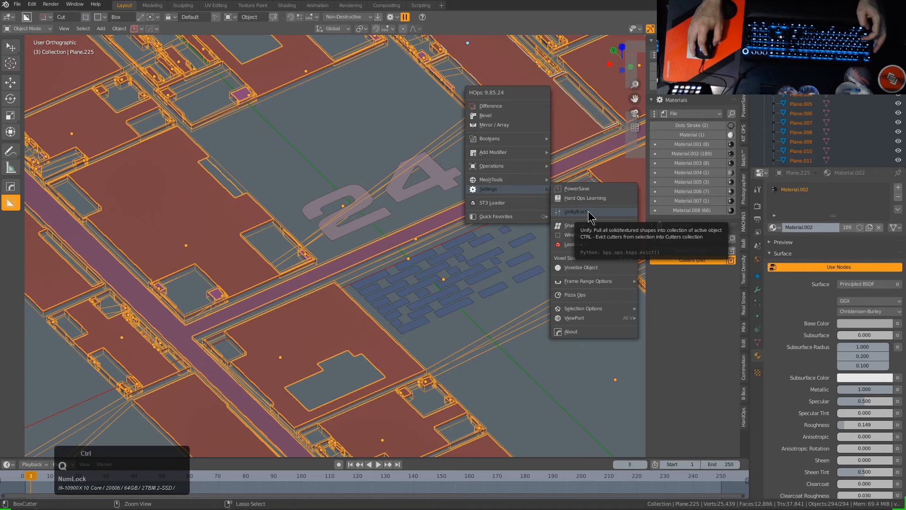
ctrl+click(589, 217)
middle_drag(589, 214, 444, 261)
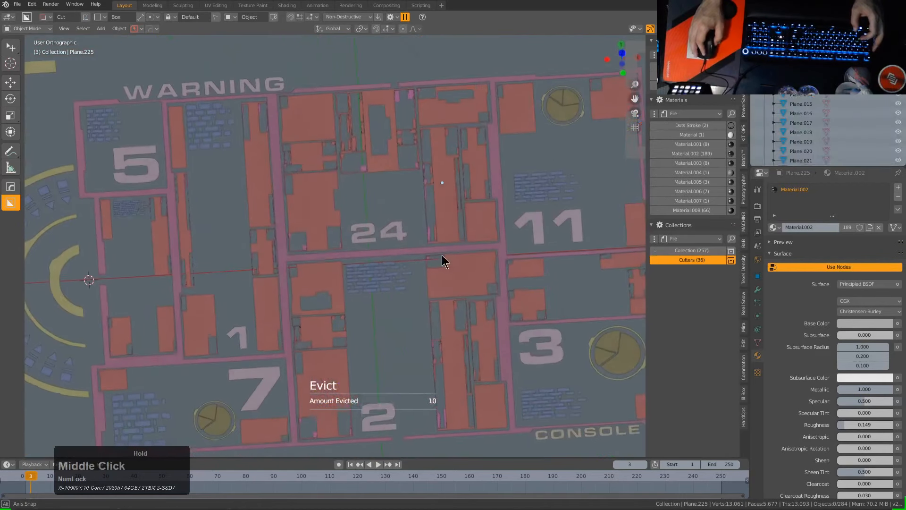
scroll(437, 288, up, 3)
scroll(441, 283, down, 4)
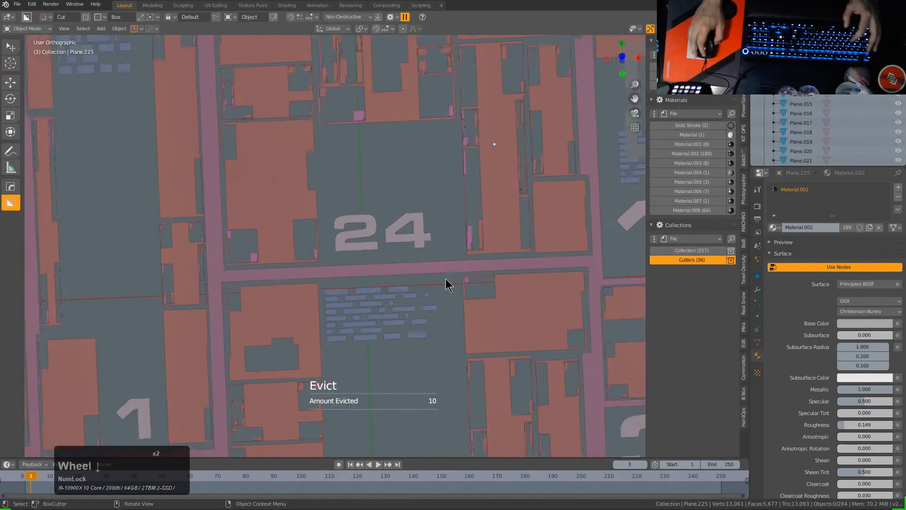
- View the whole layout from the top and select only the pink wall frame
key(KP_7)
scroll(440, 265, down, 3)
shift+middle_drag(458, 260, 468, 242)
shift+middle_drag(487, 209, 483, 215)
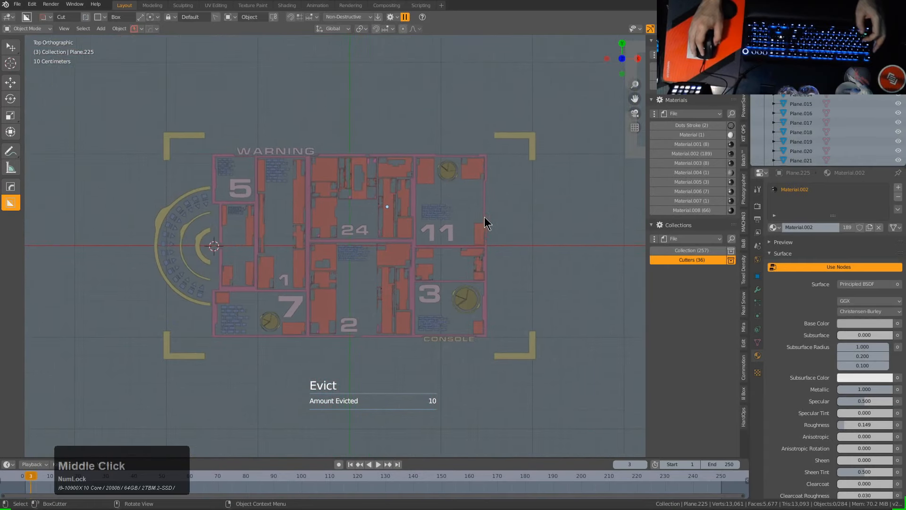
scroll(481, 216, up, 1)
shift+middle_drag(427, 223, 446, 236)
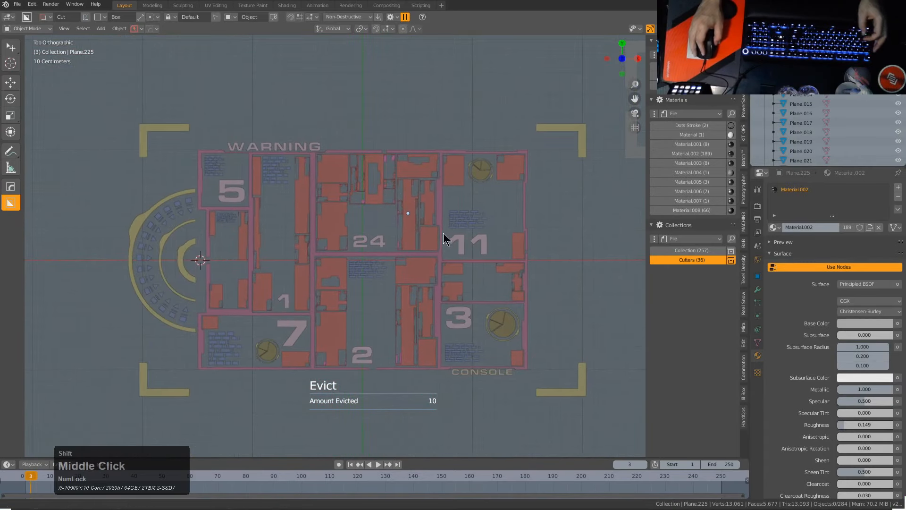
click(251, 167)
key(alt+a)
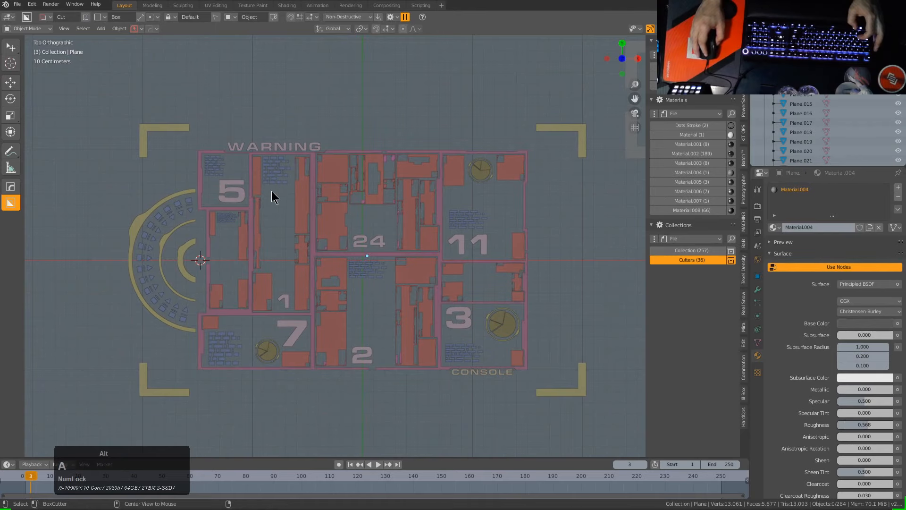
click(197, 160)
key(d)
key(Escape)
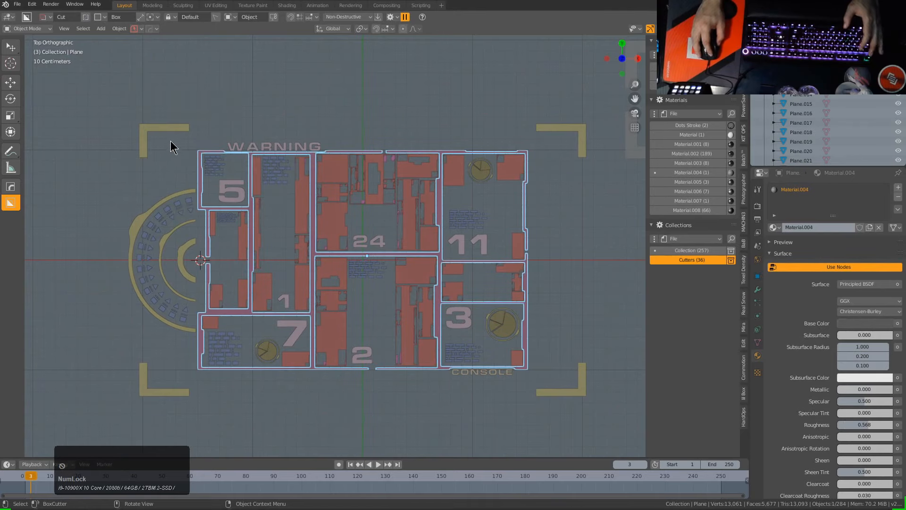
- Add a mesh plane in the empty area beside the layout's semicircular dial
shift+middle_drag(184, 155, 267, 212)
key(shift+a)
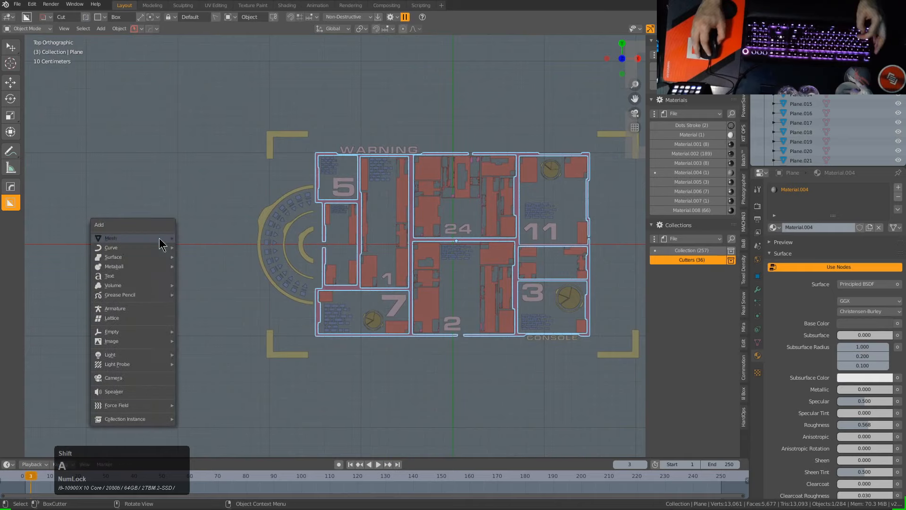
mouse_move(163, 240)
click(196, 253)
- Switch the BoxCutter shape to Ngon and cut a bent channel across the new plane's upper-left corner
key(d)
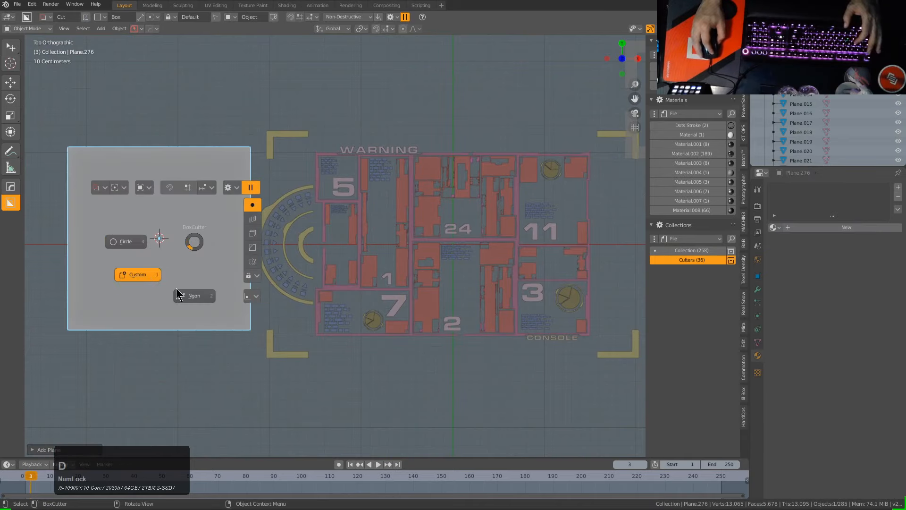
click(172, 269)
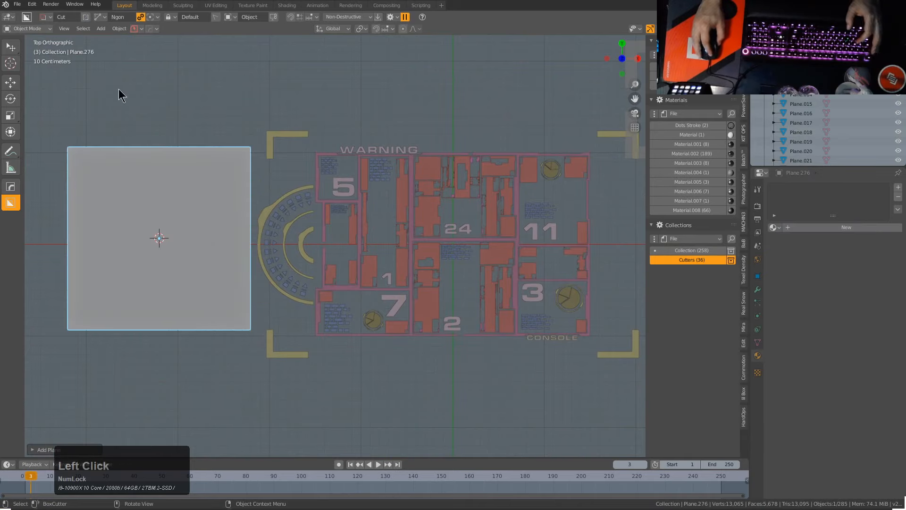
ctrl+click(59, 219)
ctrl+click(109, 220)
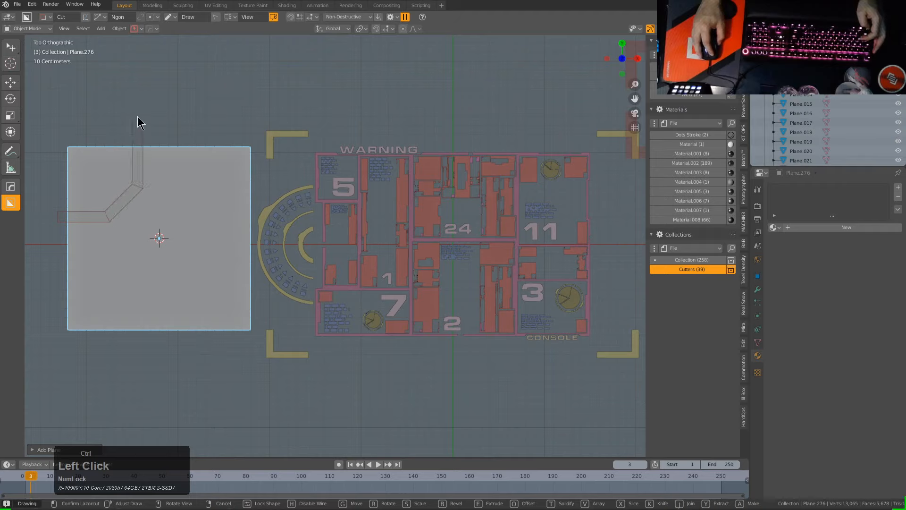
click(140, 122)
click(127, 202)
ctrl+click(160, 237)
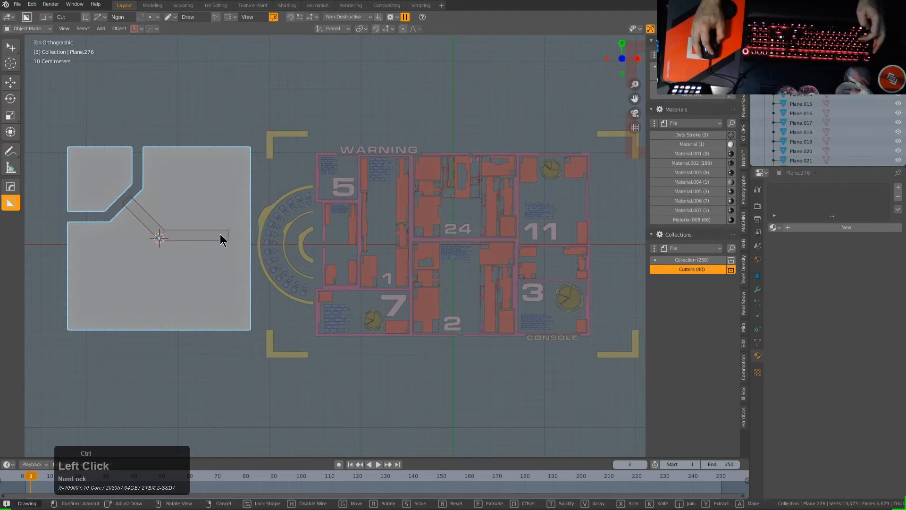
right_click(209, 220)
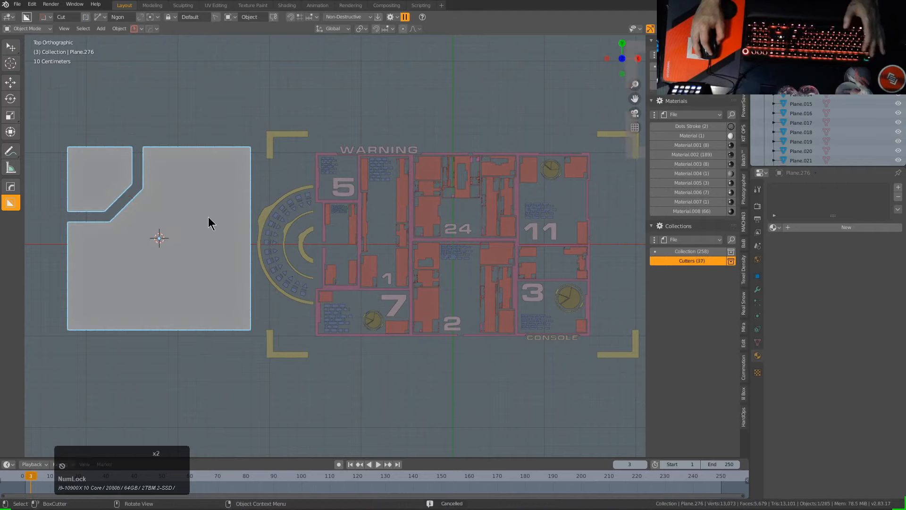
- Cut three more bent, connected channels through the plane, reaching its right, lower and left edges
click(131, 196)
ctrl+click(158, 235)
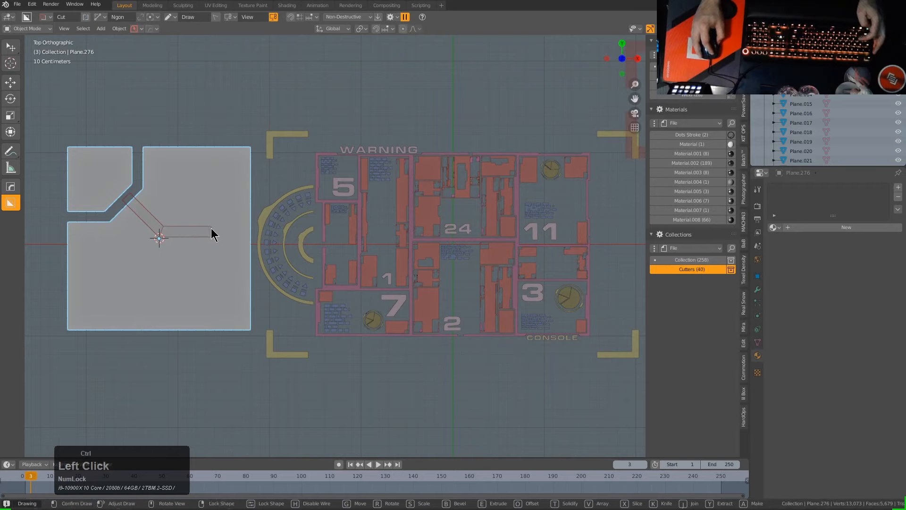
ctrl+click(213, 234)
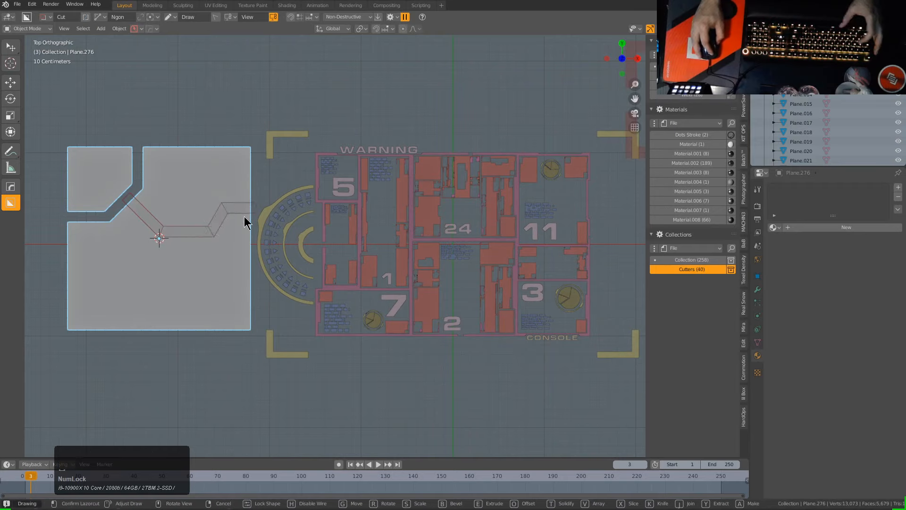
click(187, 232)
ctrl+click(188, 302)
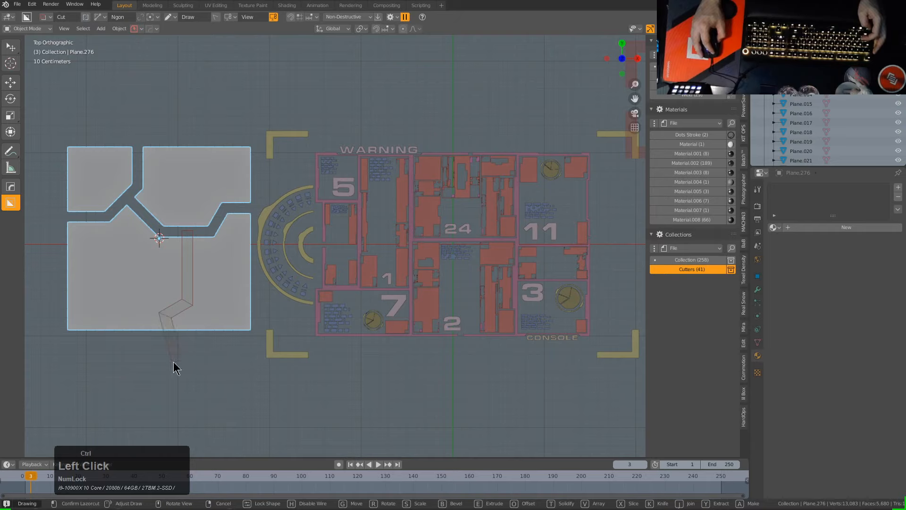
double_click(168, 364)
click(188, 267)
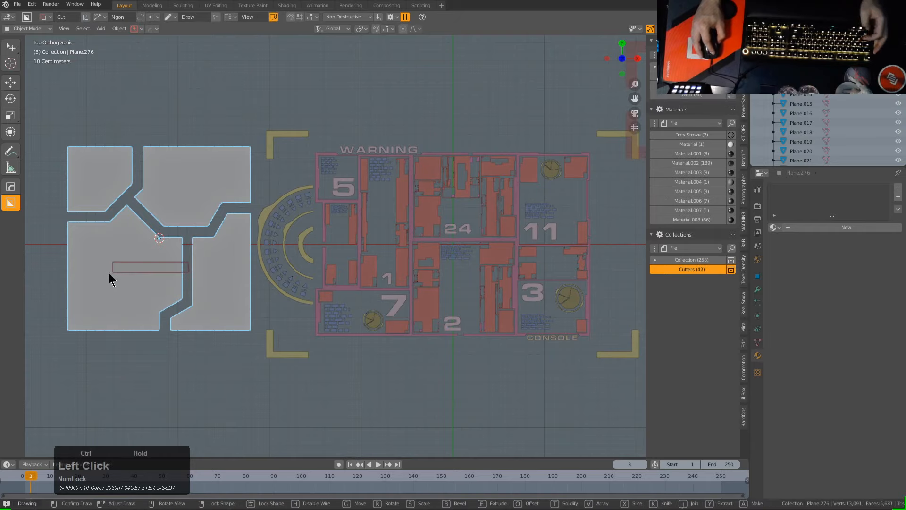
ctrl+click(107, 270)
ctrl+double_click(93, 287)
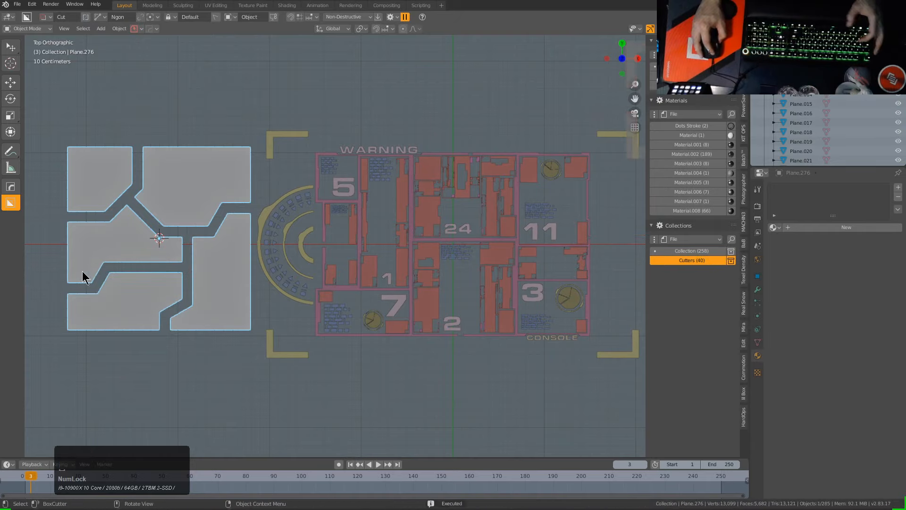
- Try to cut a straight vertical channel through the plane's full height near its right edge
ctrl+drag(239, 147, 233, 354)
key(ctrl+z)
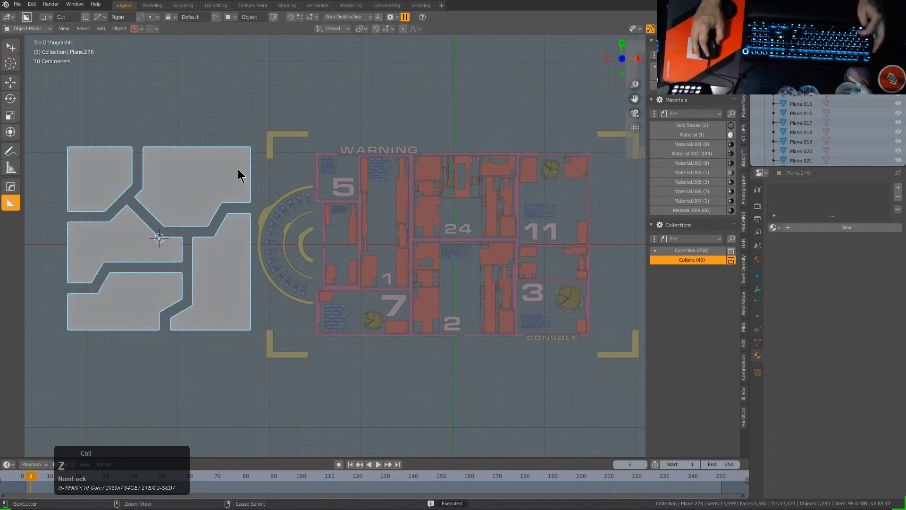
ctrl+drag(236, 150, 236, 354)
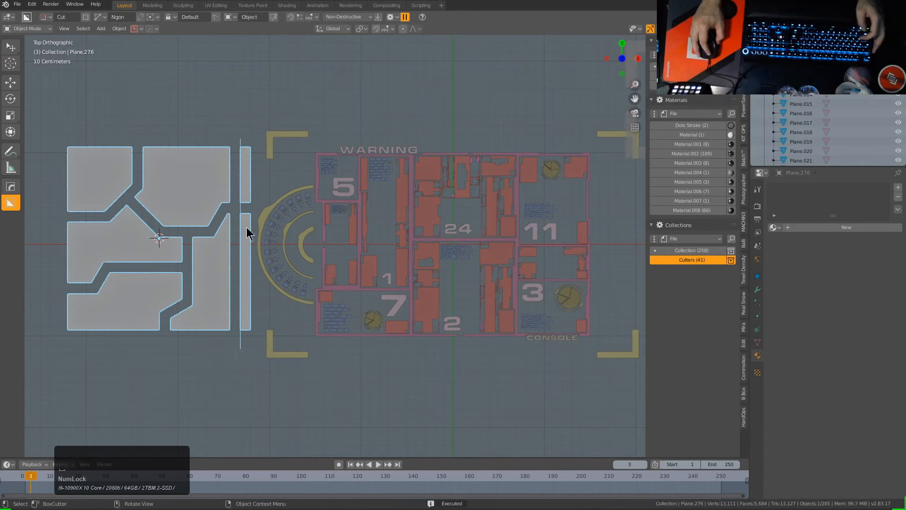
key(ctrl+z)
- Cut straight channels through the right-hand pieces: a vertical one in the upper piece, a horizontal one and a short vertical one in the lower piece
ctrl+drag(237, 143, 237, 213)
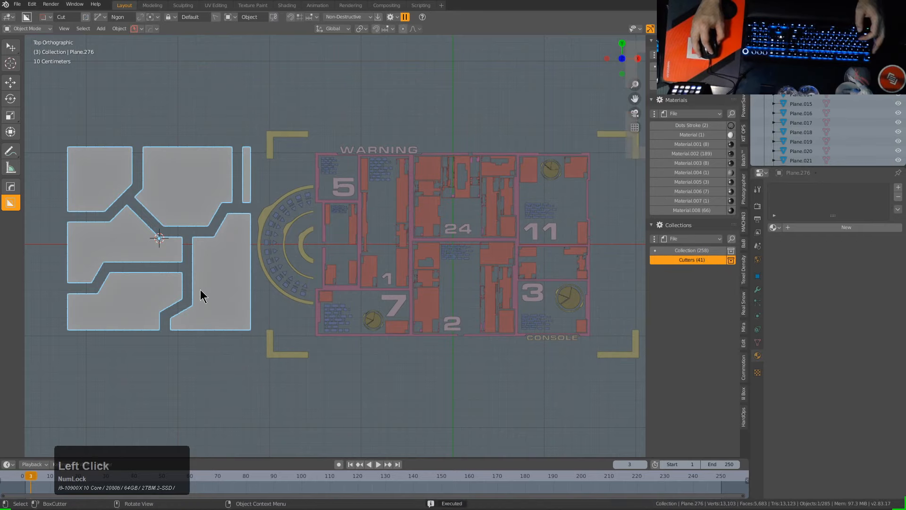
drag(189, 284, 251, 284)
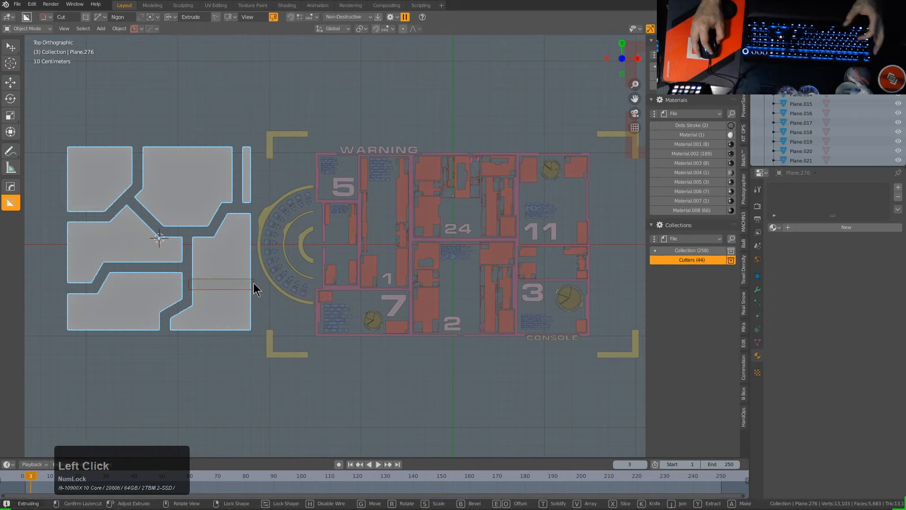
double_click(248, 284)
ctrl+drag(236, 286, 236, 332)
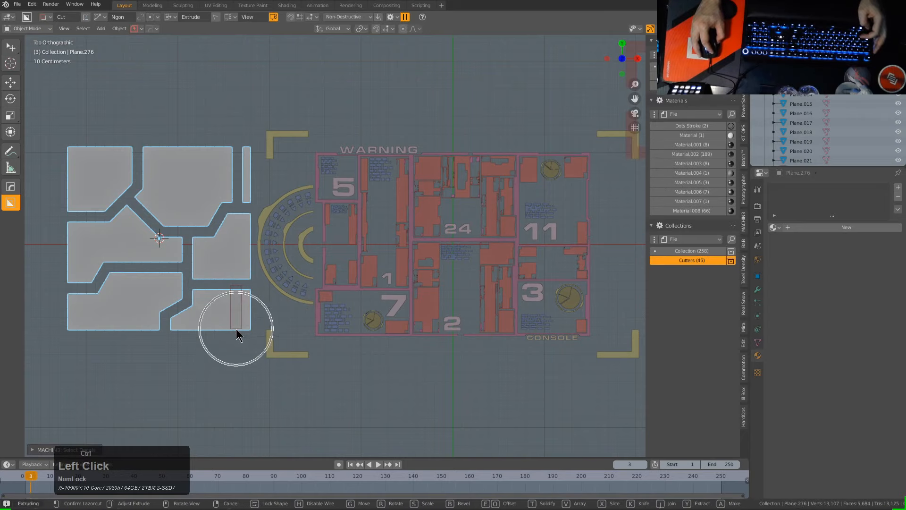
key(Escape)
drag(232, 285, 234, 338)
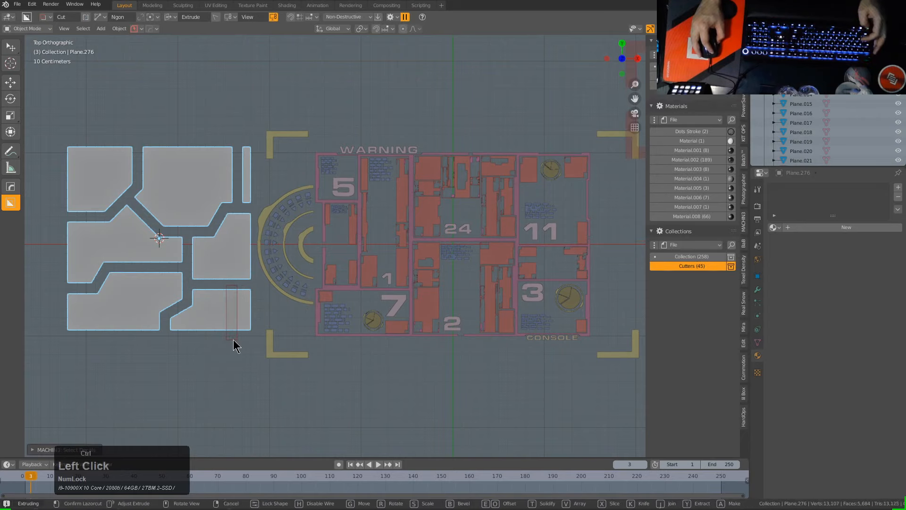
- Set the divided plane as the BoxCutter custom shape and delete the original plane
key(d)
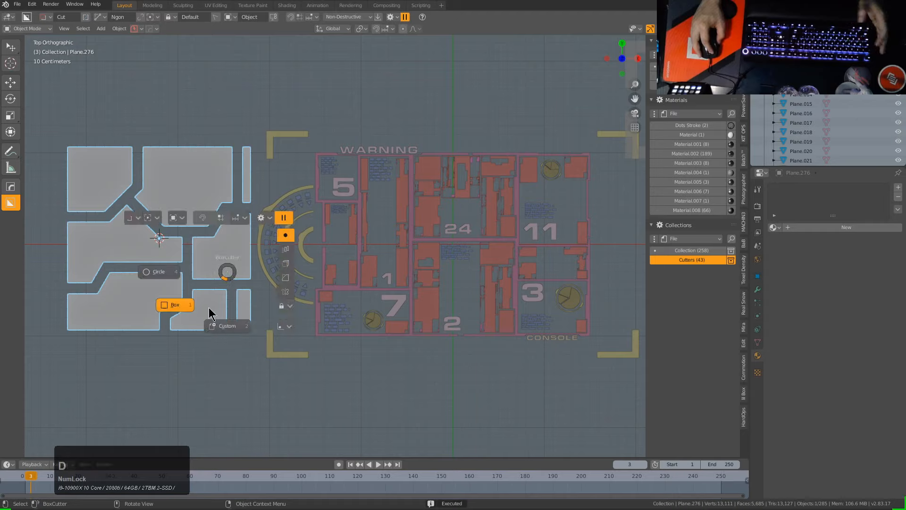
click(191, 301)
key(d)
click(161, 299)
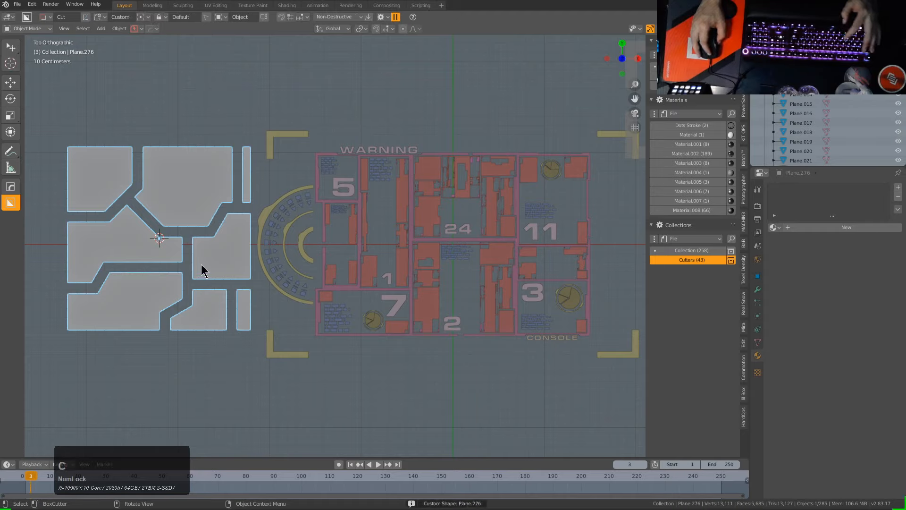
key(Delete)
- Select the pink wall frame and set the BoxCutter mode to Slice
click(341, 230)
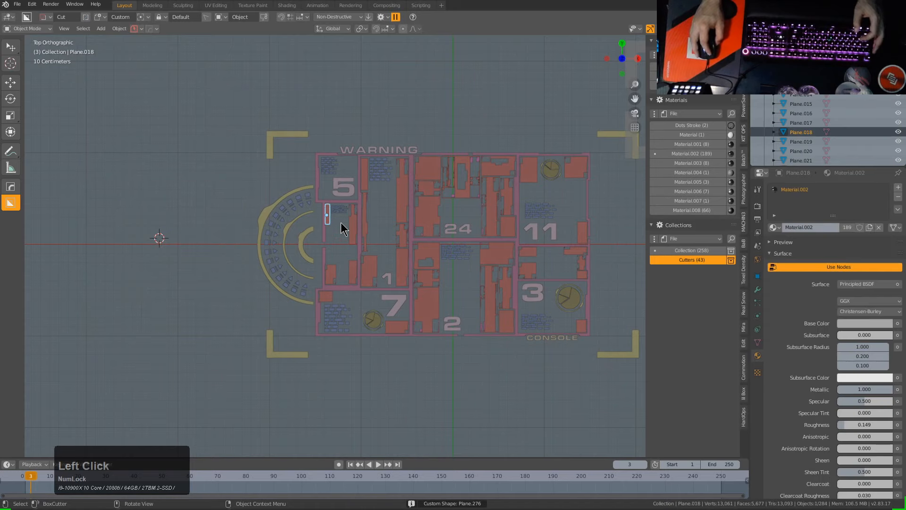
click(359, 201)
shift+middle_drag(371, 204, 296, 212)
scroll(295, 211, up, 1)
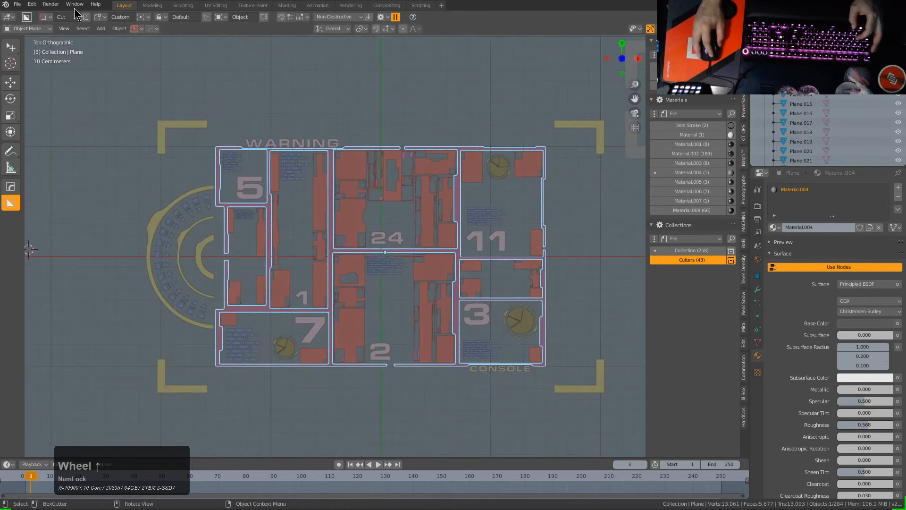
click(46, 17)
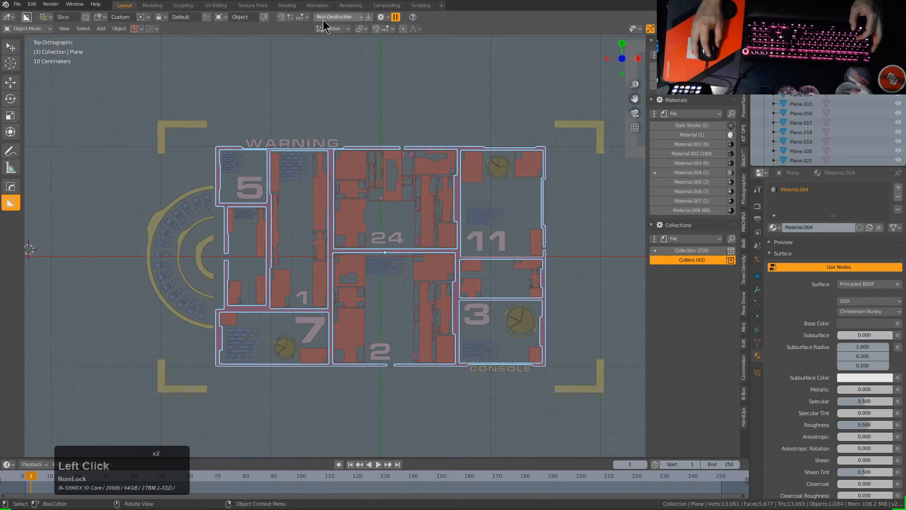
- Set BoxCutter to Destructive and slice the pink wall frame from its left-centre with the custom panel shape
click(337, 17)
click(338, 29)
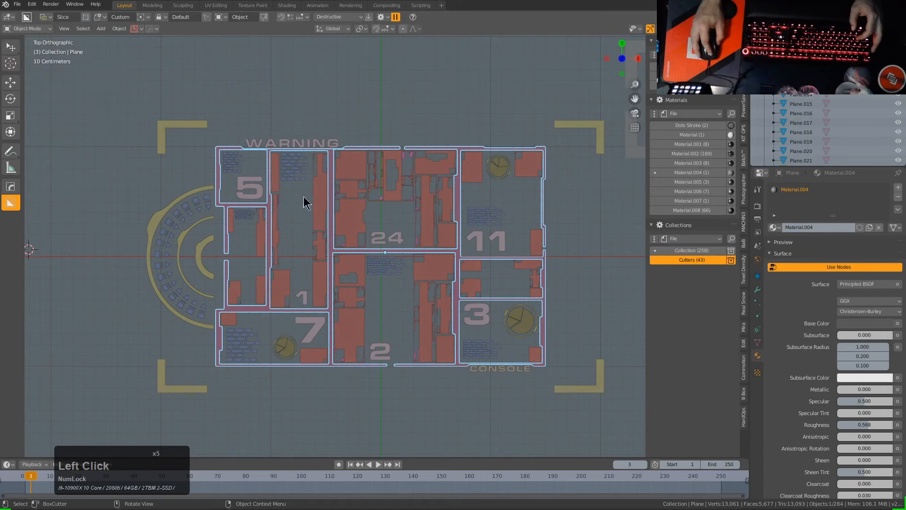
mouse_move(327, 234)
mouse_down()
mouse_move(450, 289)
mouse_move(473, 340)
mouse_move(417, 318)
mouse_up()
key(x)
key(x)
key(x)
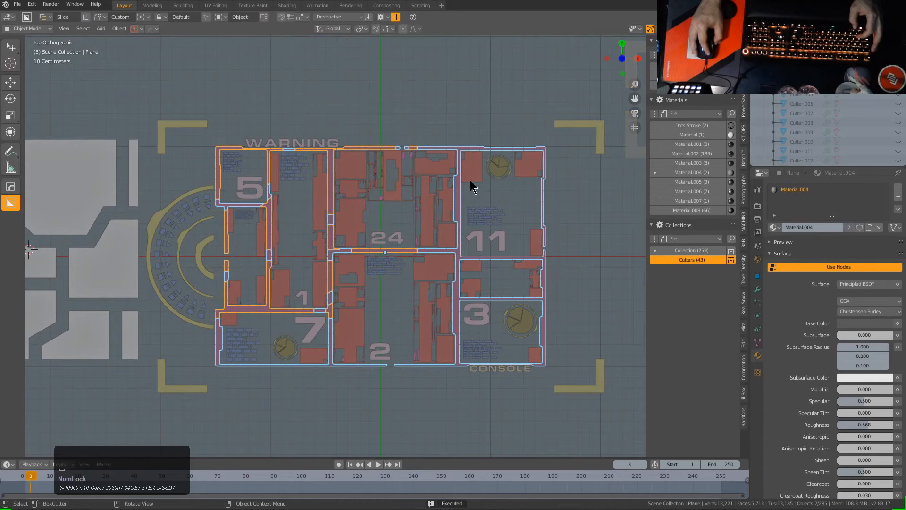
- Slice the pink frame's walls around room 11 and around room 3 with the custom panel shape
click(456, 148)
mouse_move(554, 127)
mouse_down()
mouse_move(529, 171)
mouse_move(397, 276)
mouse_up()
key(a)
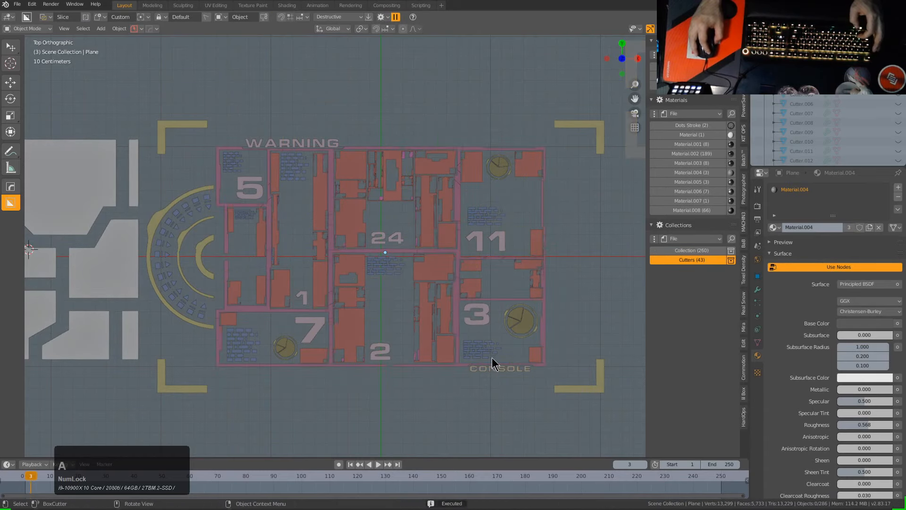
click(459, 364)
drag(488, 320, 429, 267)
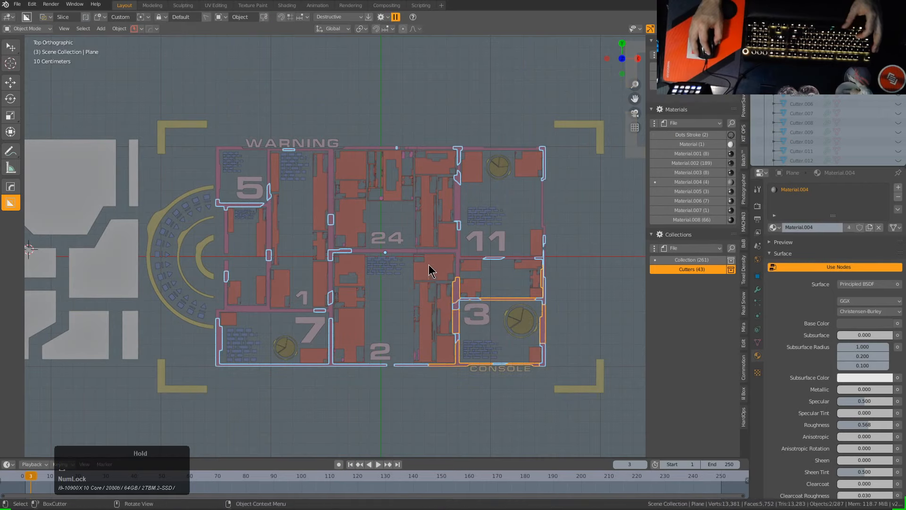
- Slice the pink frame's walls around room 7 and the short wall below room 5 with the custom shape
key(alt+a)
click(358, 364)
mouse_move(358, 364)
mouse_down()
mouse_move(330, 368)
mouse_move(364, 391)
mouse_move(260, 313)
mouse_move(253, 344)
mouse_move(218, 366)
mouse_up()
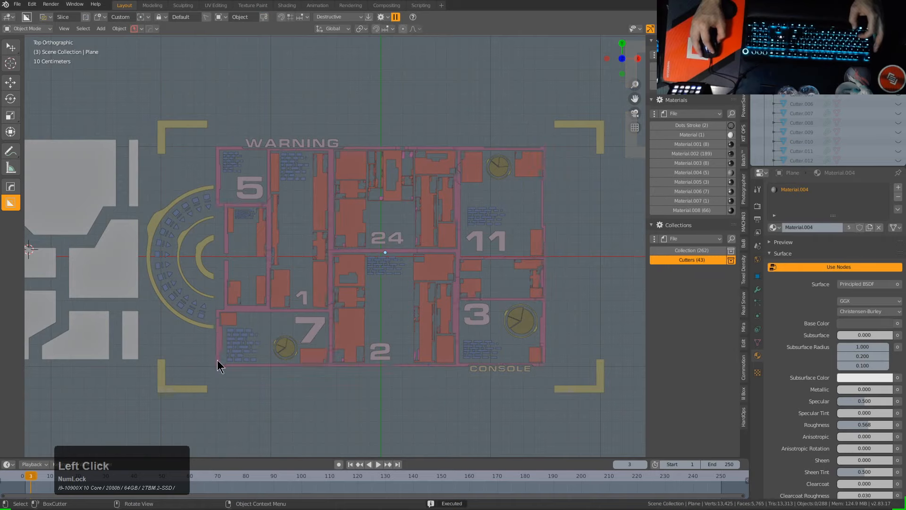
click(216, 374)
click(262, 325)
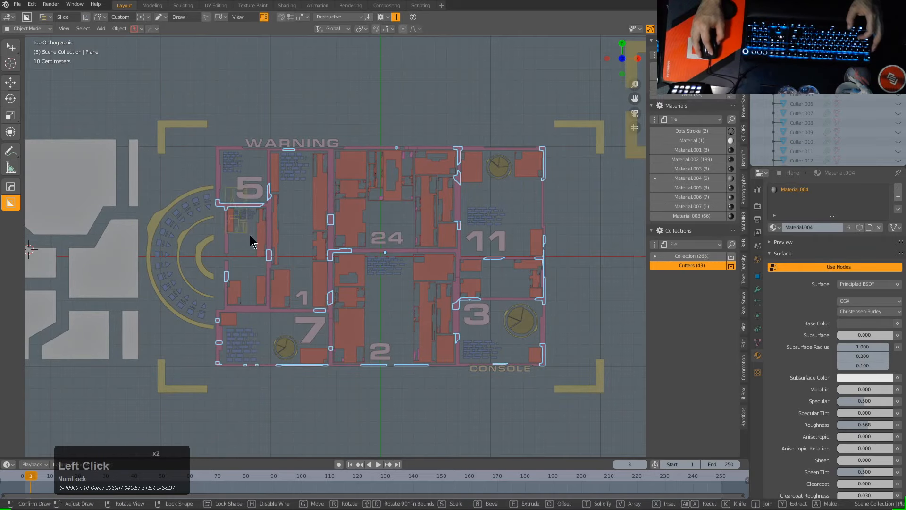
key(a)
- Select the pink wall between rooms 24 and 2 and slice it with the custom panel shape
click(341, 247)
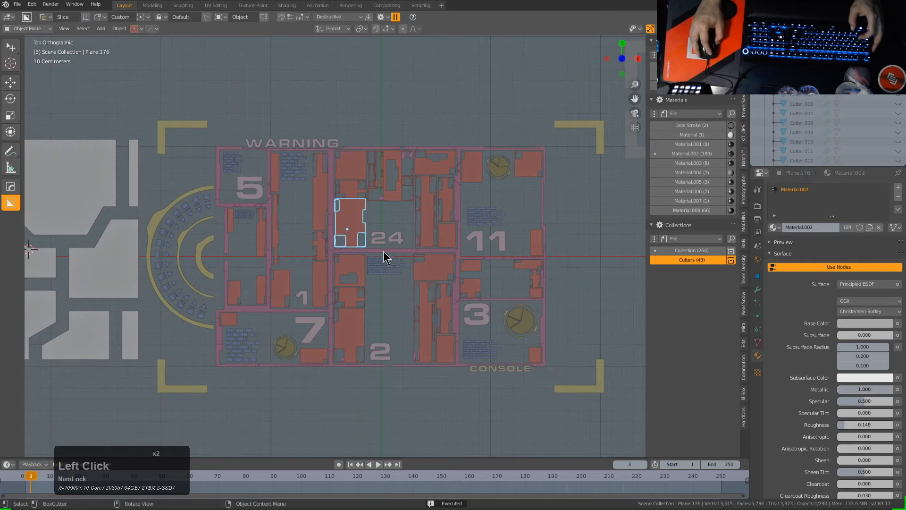
click(383, 251)
drag(370, 238, 402, 281)
key(space)
key(a)
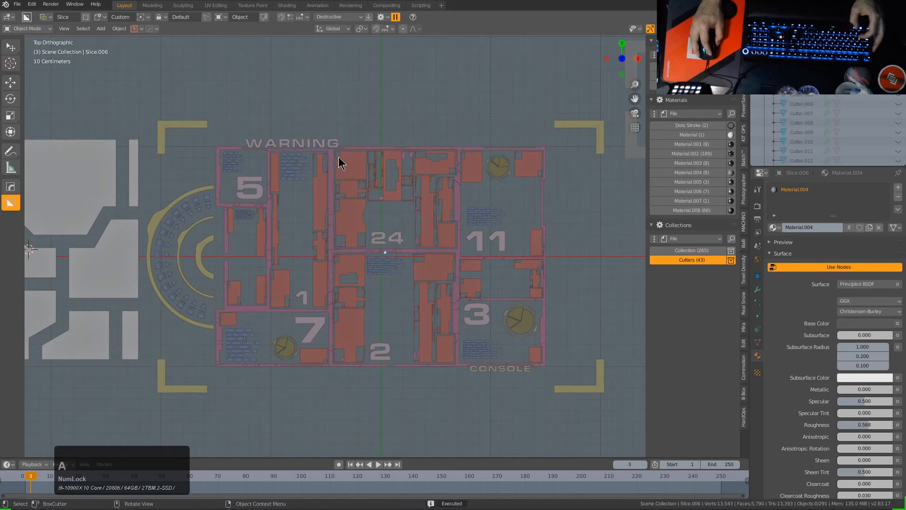
- Slice the walls right of WARNING, around room 5, and along the lower edge of room 1 with the custom shape
click(330, 153)
drag(375, 132, 299, 207)
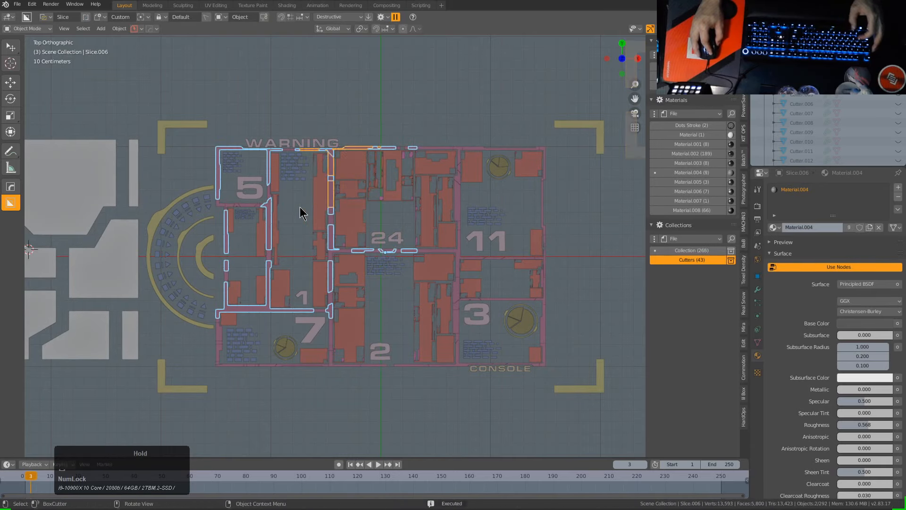
key(a)
click(219, 149)
drag(226, 151, 297, 236)
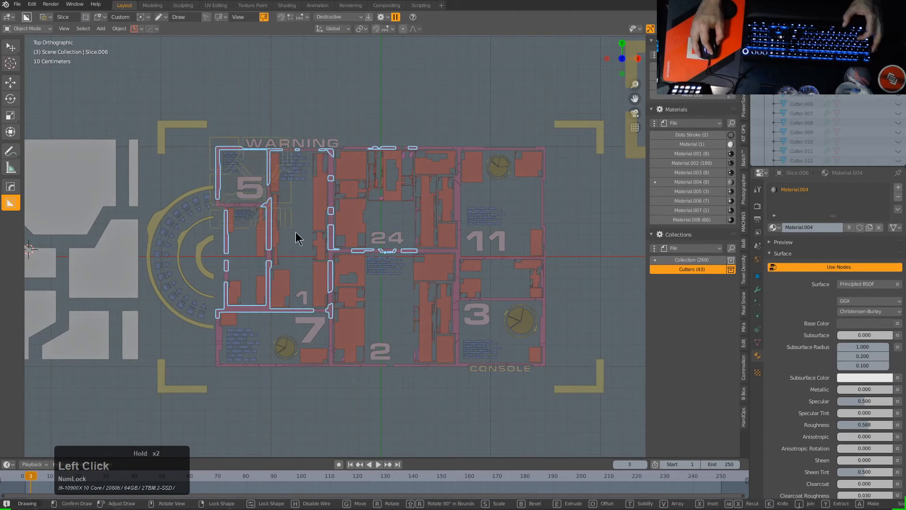
key(a)
click(267, 272)
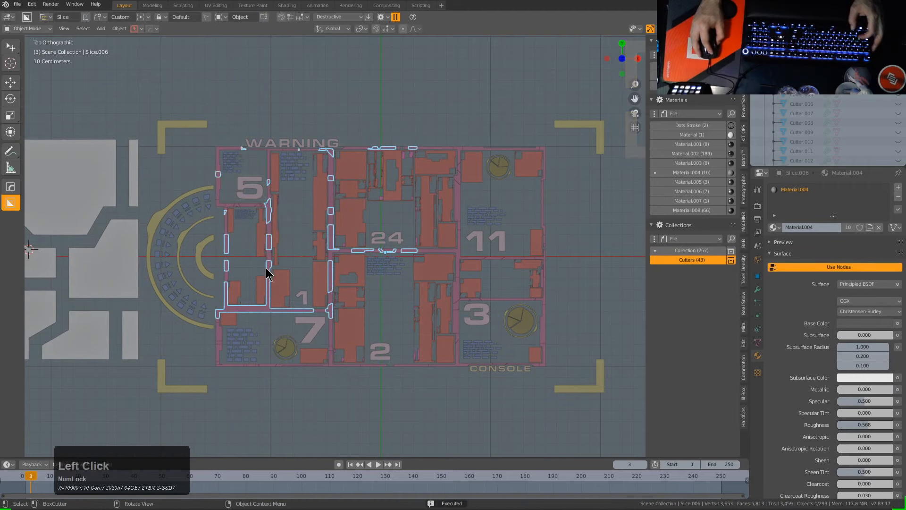
drag(235, 269, 312, 330)
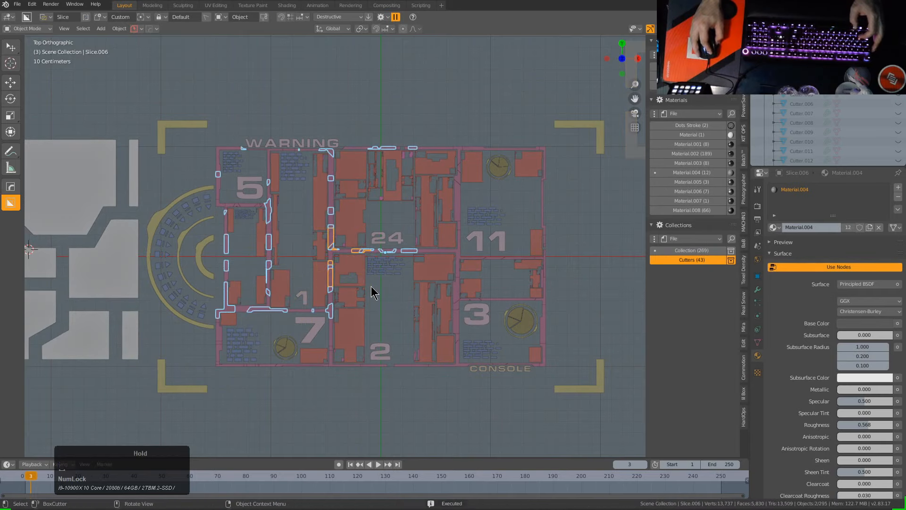
- Delete the large white divided panel plane beside the layout
click(124, 215)
key(x)
click(123, 215)
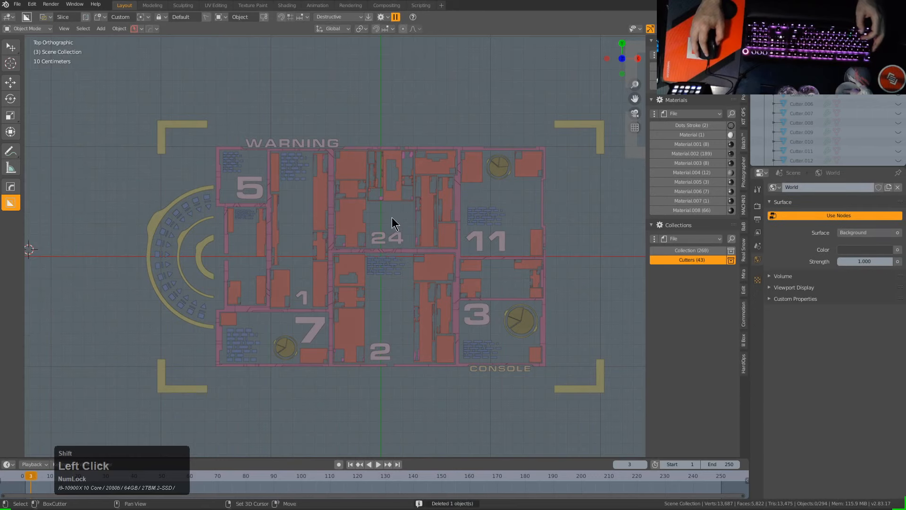
- Select every object and evict the cutters with Hard Ops
scroll(388, 218, up, 2)
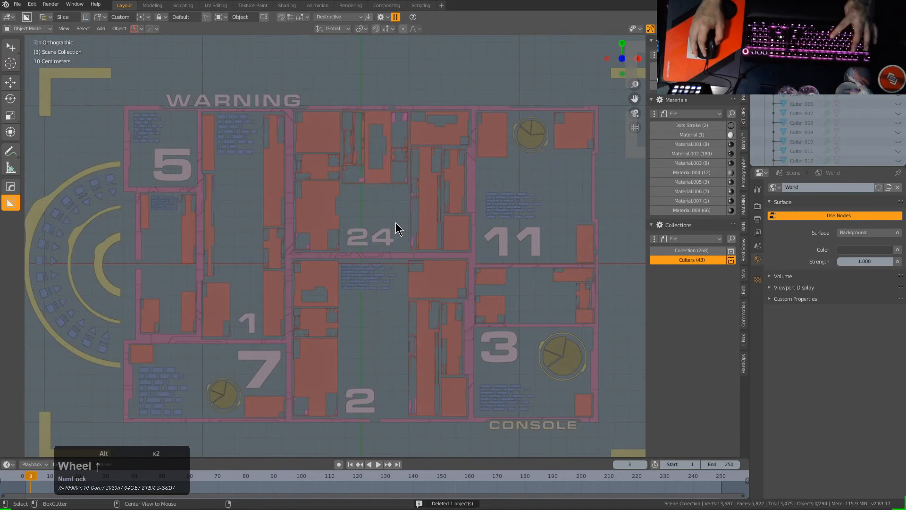
click(313, 208)
key(a)
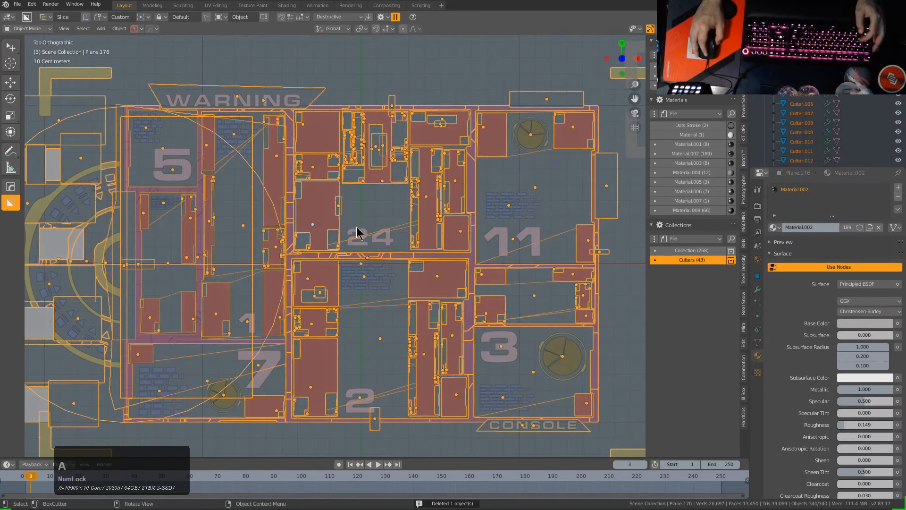
key(q)
mouse_move(360, 231)
click(404, 253)
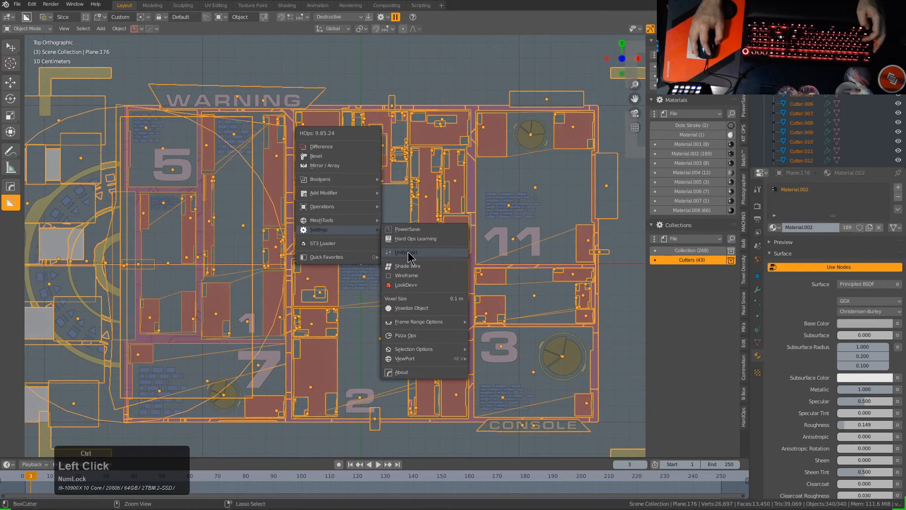
scroll(299, 256, down, 3)
middle_drag(290, 219, 280, 229)
key(a)
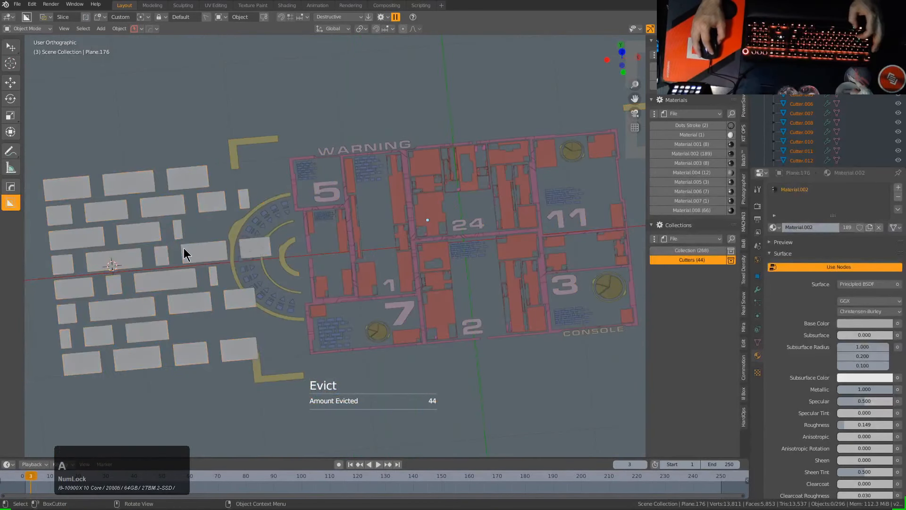
- Delete the white brick-pattern object beside the layout
click(185, 248)
key(x)
click(184, 250)
- Try to move the sliced wall pieces between rooms 24 and 2 to check how they are grouped
shift+middle_drag(427, 273, 384, 257)
scroll(415, 245, up, 3)
scroll(430, 268, up, 4)
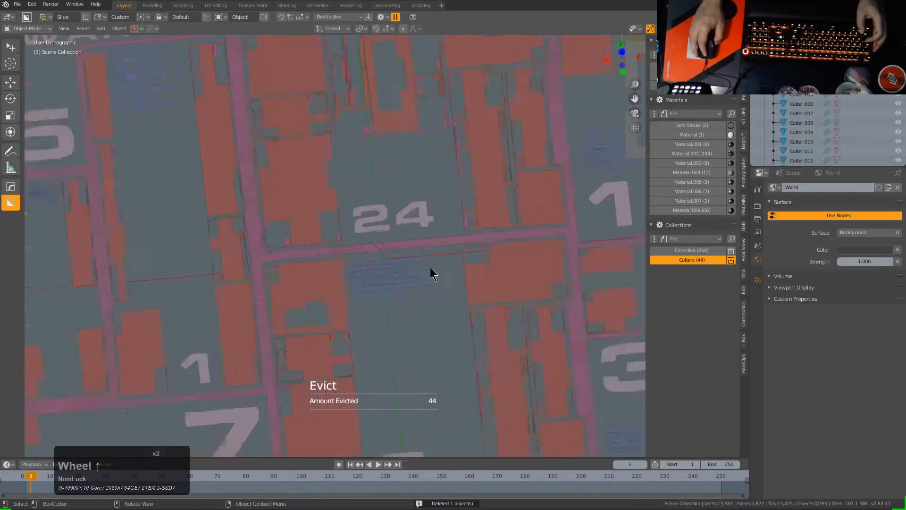
click(416, 243)
key(g)
click(421, 222)
scroll(421, 222, down, 4)
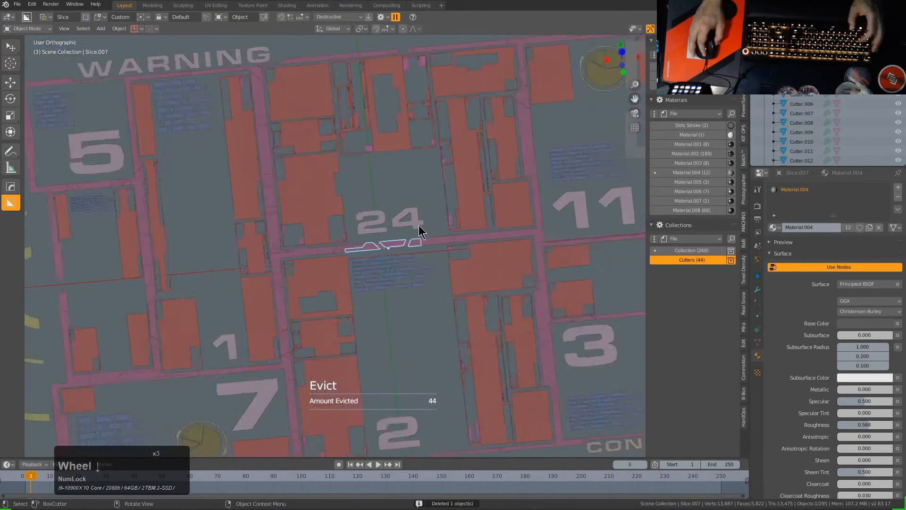
- Apply Visual Geometry to Mesh on all objects in the layout
middle_drag(421, 222, 489, 257)
key(a)
key(ctrl+a)
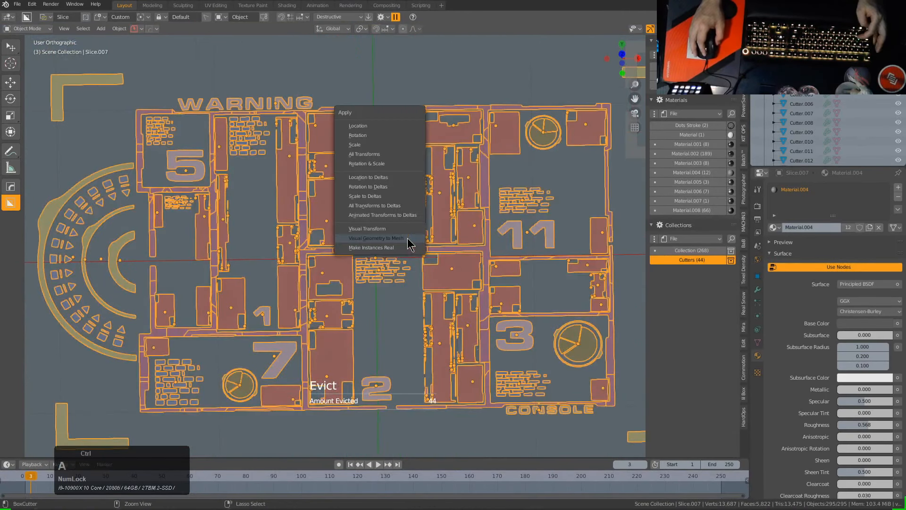
click(410, 241)
key(a)
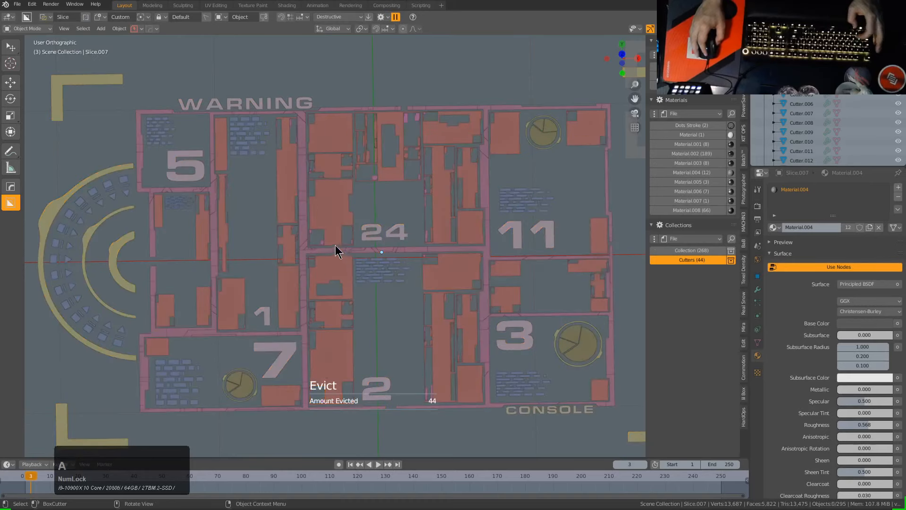
- Separate the meshes of all layout objects into individual loose parts
mouse_move(343, 244)
middle_down()
mouse_move(370, 234)
mouse_move(330, 241)
middle_up()
right_click(331, 242)
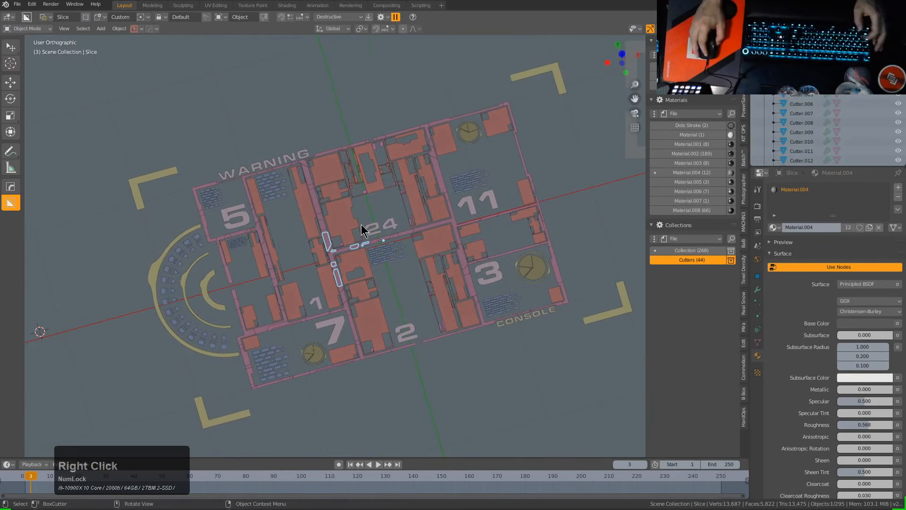
key(a)
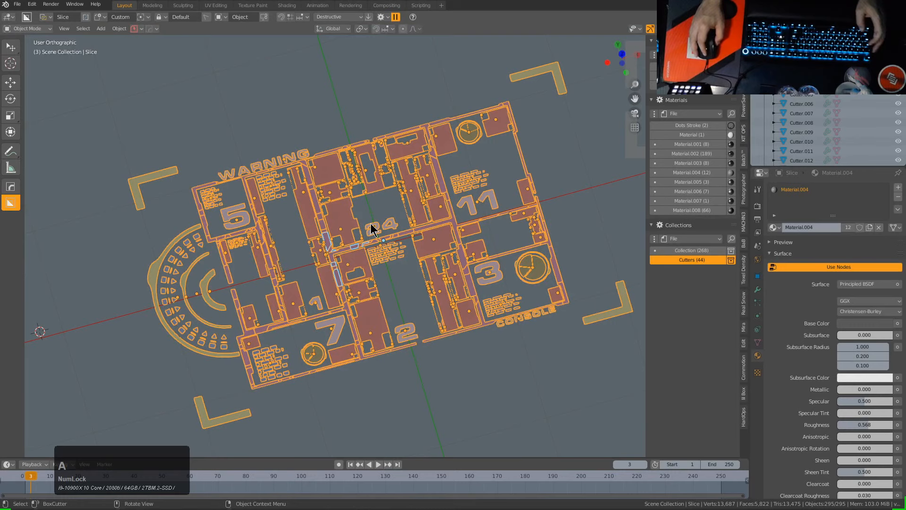
key(Tab)
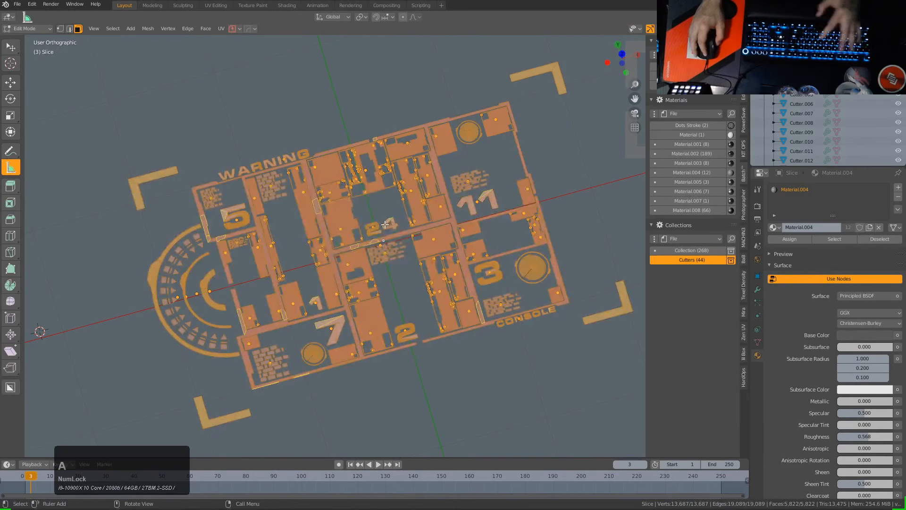
key(p)
click(378, 245)
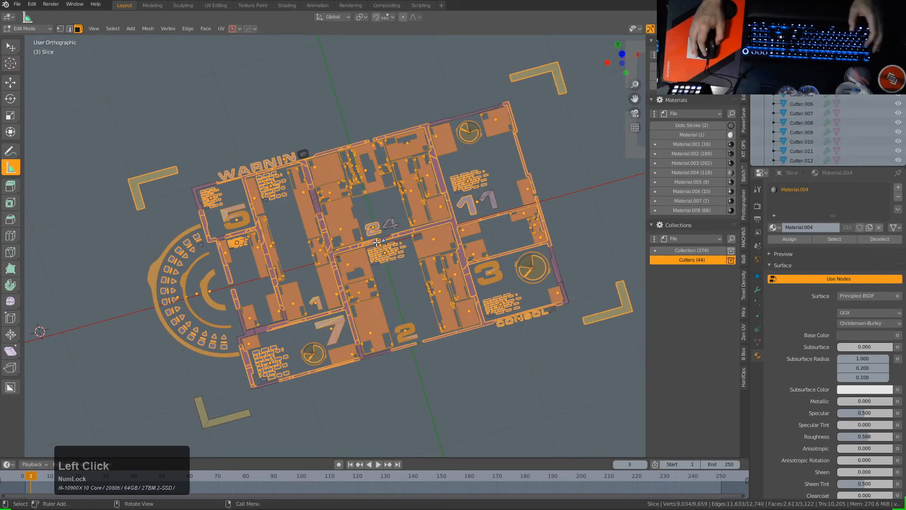
scroll(377, 247, up, 2)
key(Tab)
key(a)
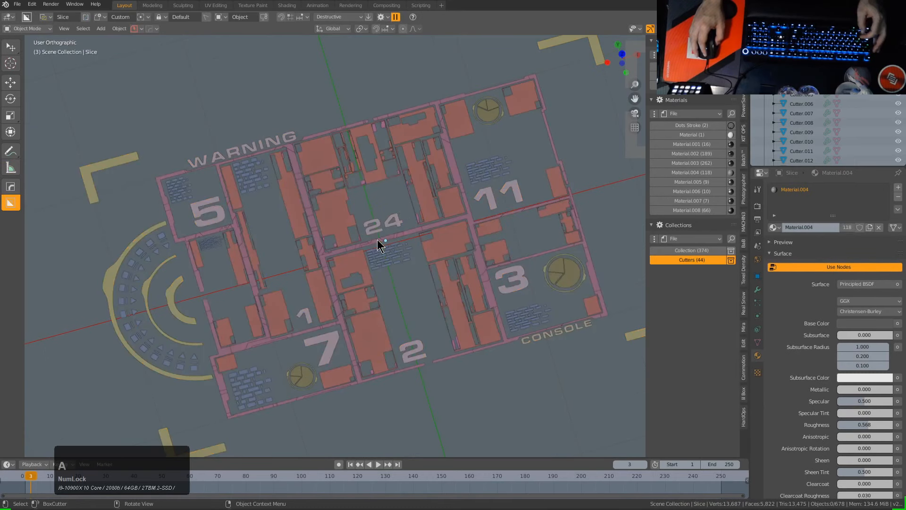
- Set the origins of all separated pieces to their own geometry
key(a)
key(shift+s)
click(389, 197)
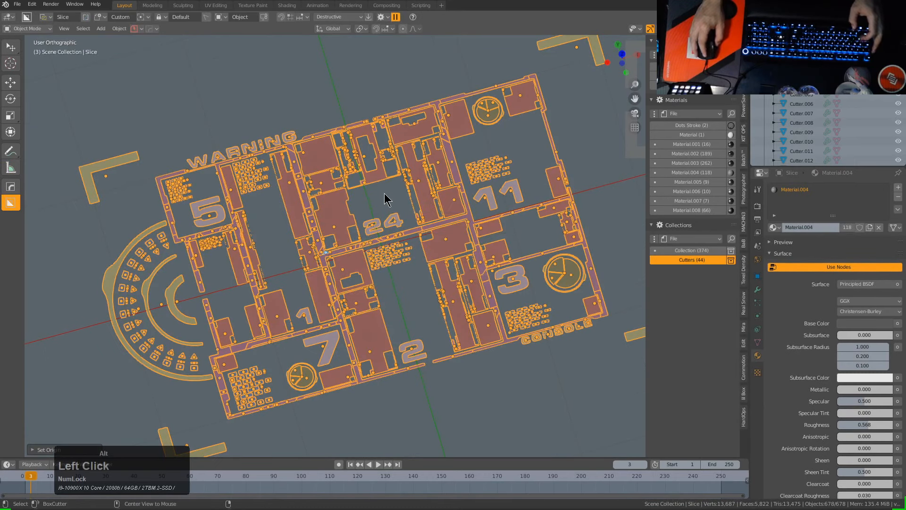
- Try to move a single wall piece below WARNING and the large outer arc to check they are independent
key(a)
click(302, 203)
key(g)
right_click(357, 168)
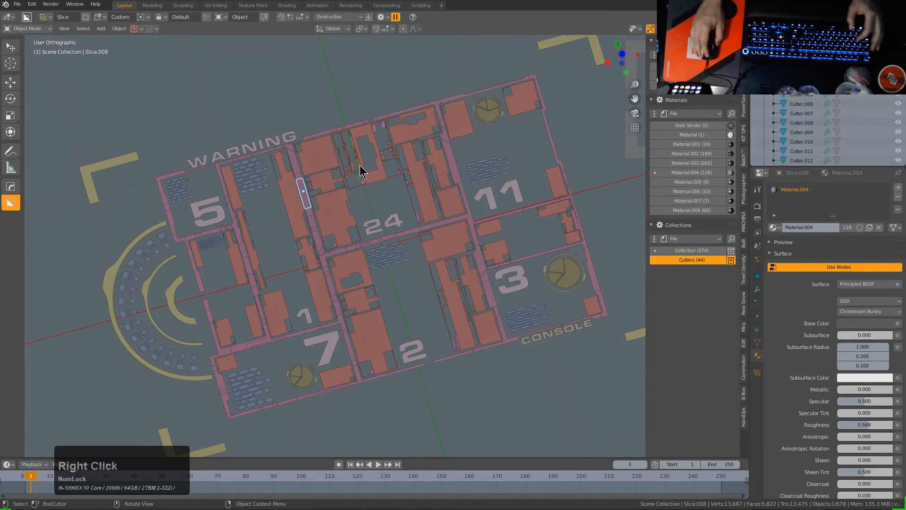
scroll(372, 237, down, 3)
key(alt+a)
click(227, 250)
key(g)
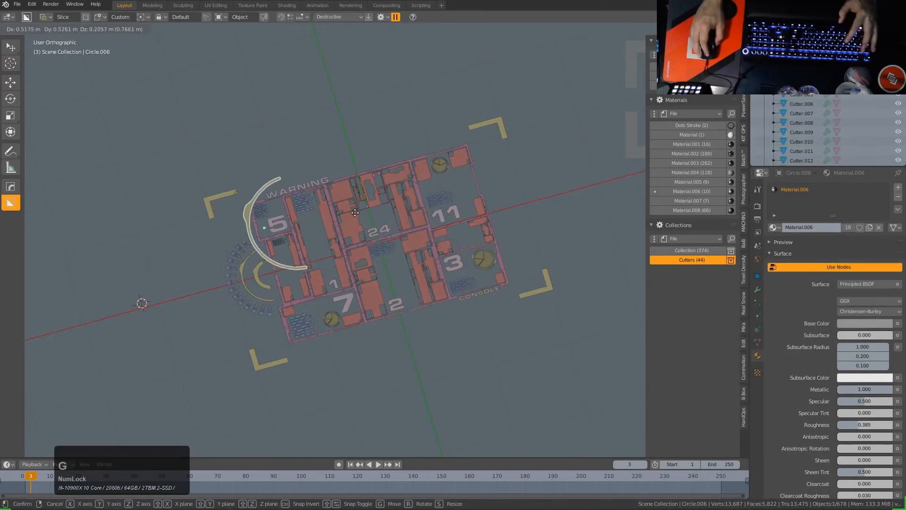
right_click(327, 219)
key(g)
right_click(370, 216)
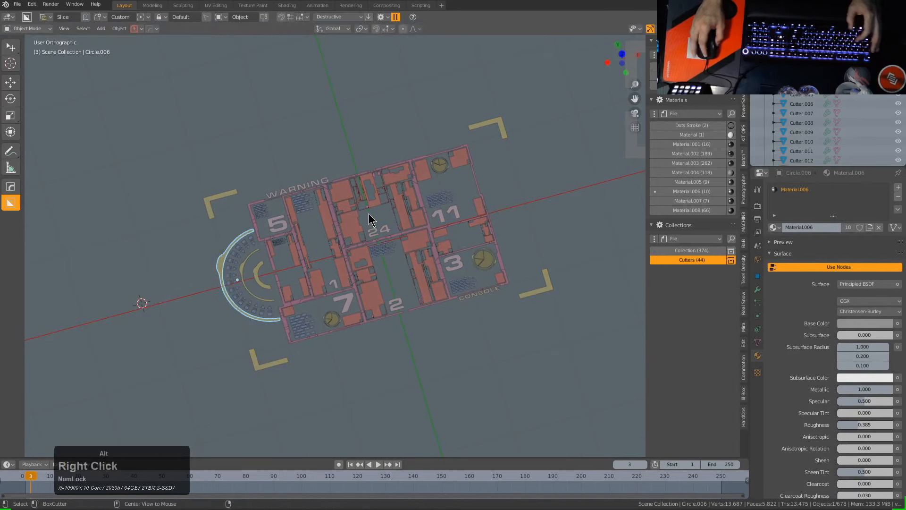
- Show the layout from the top and open the Commotion animation settings
key(KP_7)
scroll(396, 237, up, 3)
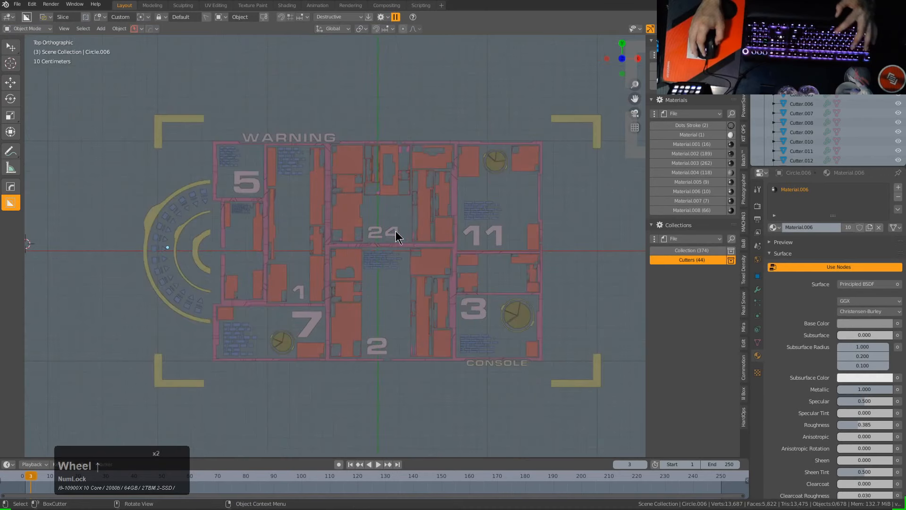
key(n)
key(n)
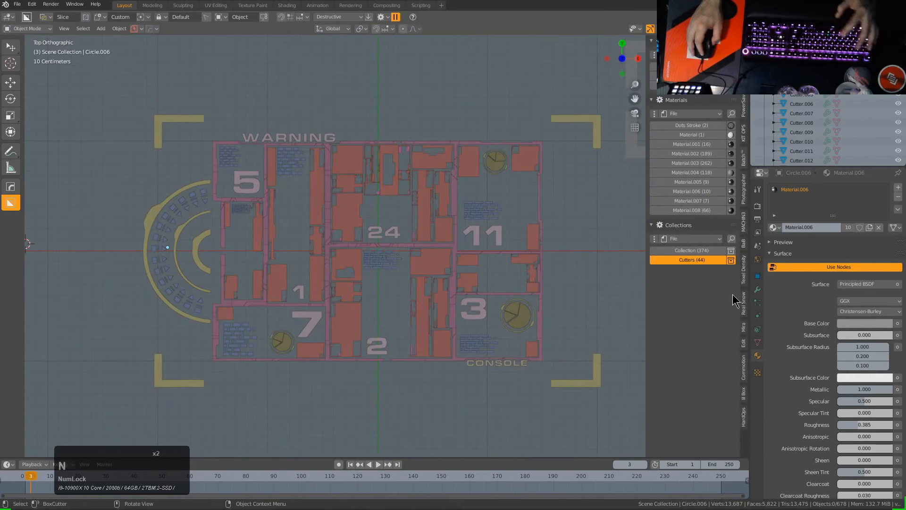
click(745, 371)
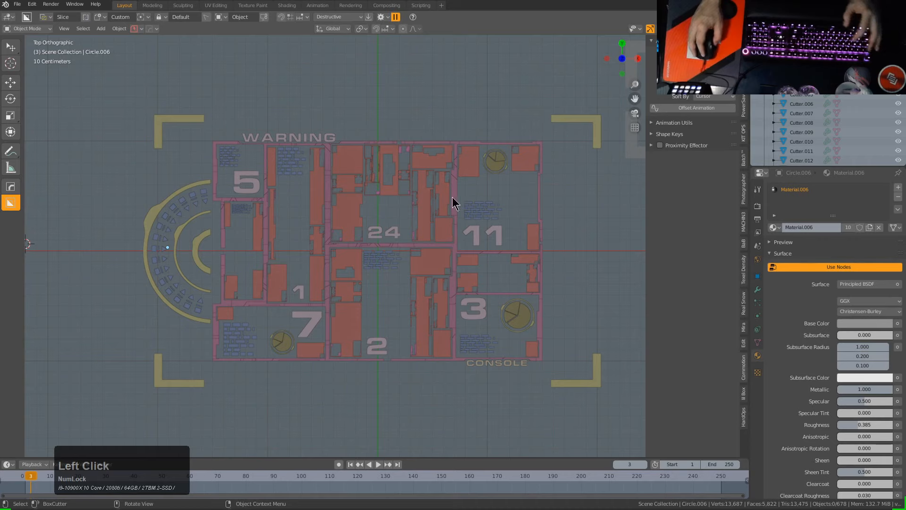
- Move all layout pieces into a new collection named aff
scroll(499, 222, down, 2)
key(a)
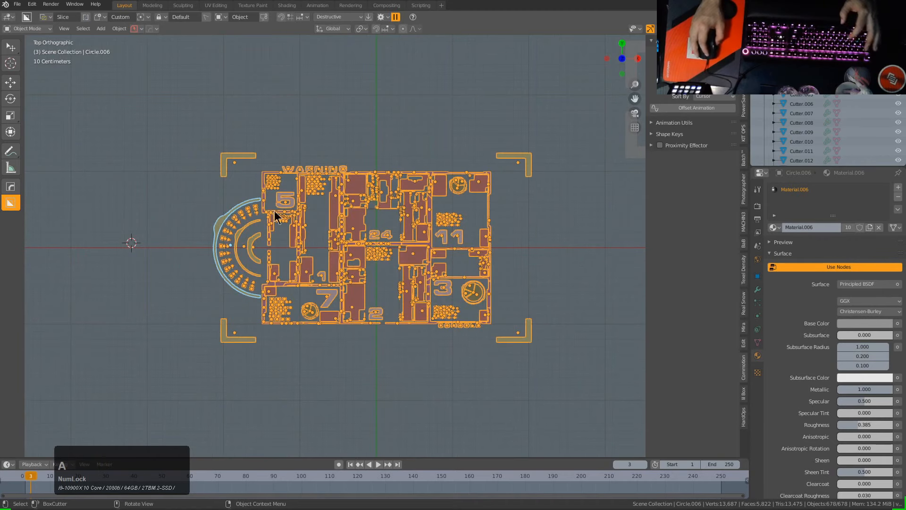
key(m)
click(334, 236)
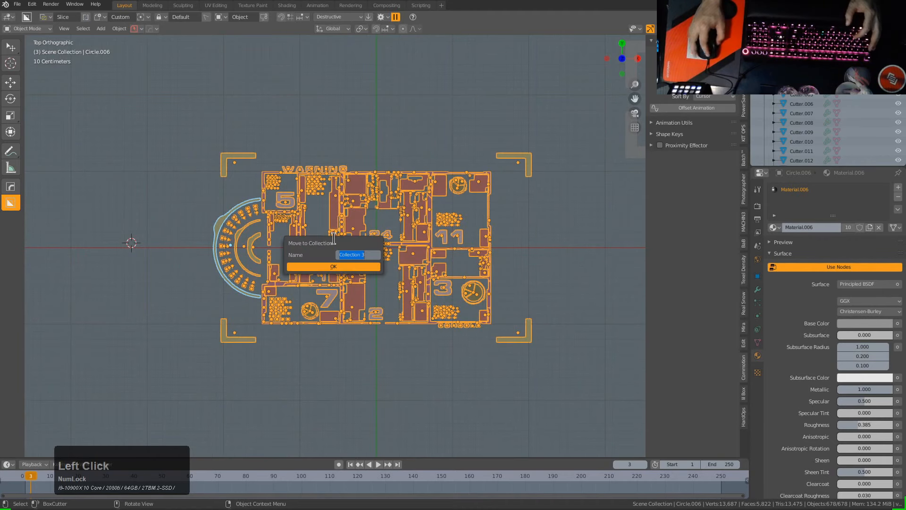
text(addf)
key(BackSpace)
key(BackSpace)
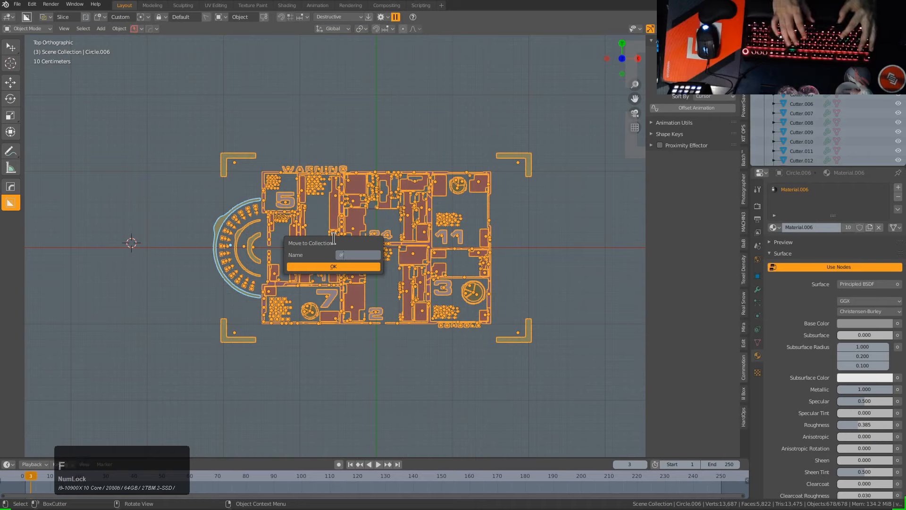
text(f)
key(Return)
click(333, 268)
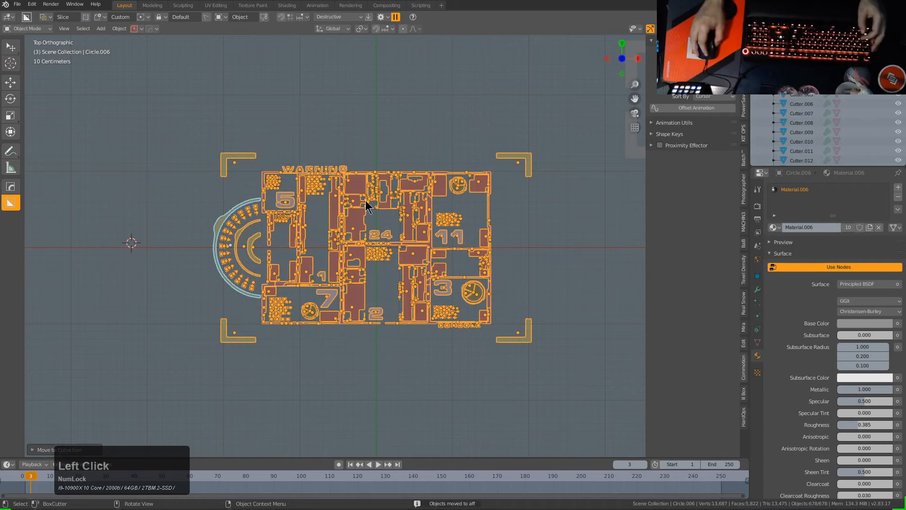
- Add a sphere-shaped empty at the 3D cursor and move it into a new collection named eff
key(shift+a)
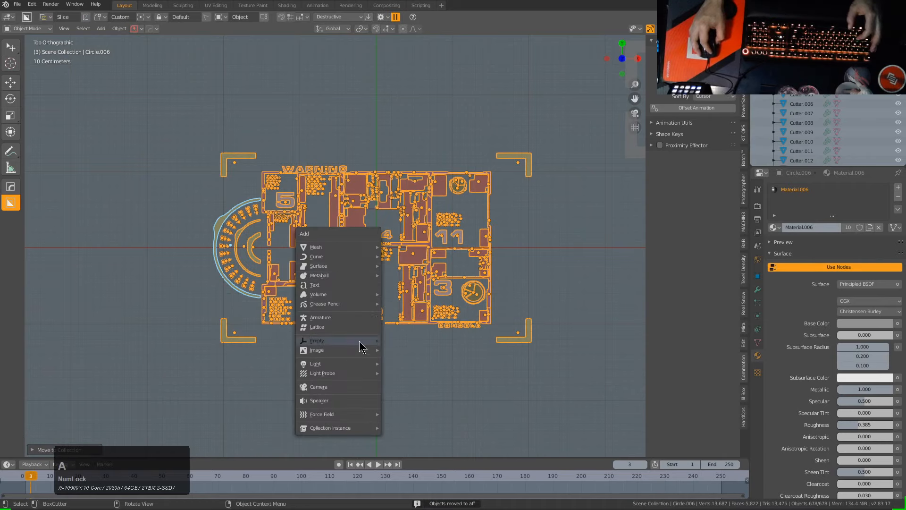
mouse_move(364, 341)
click(402, 391)
scroll(390, 265, up, 4)
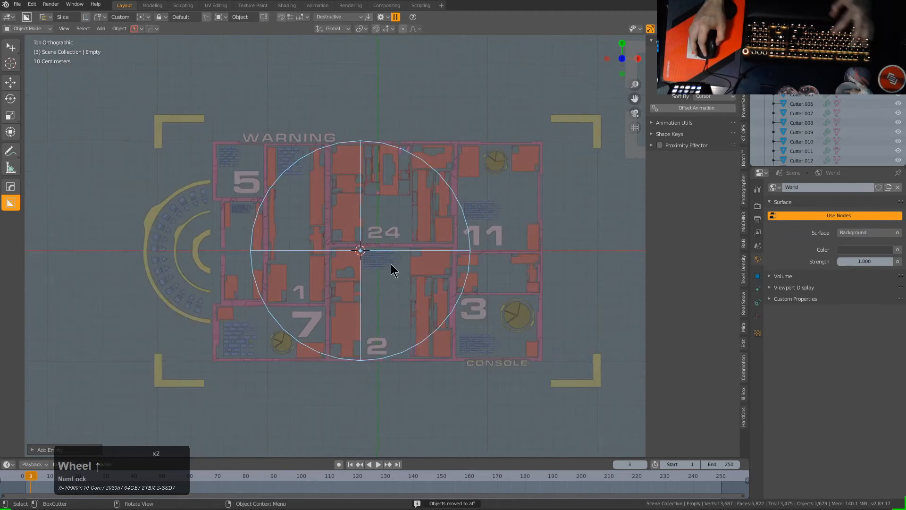
key(m)
click(391, 264)
text(eff)
key(KP_Enter)
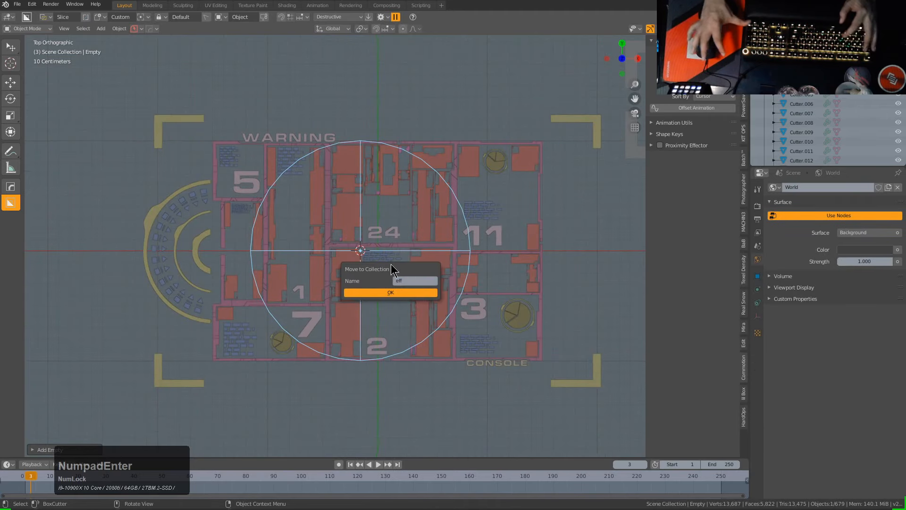
click(395, 290)
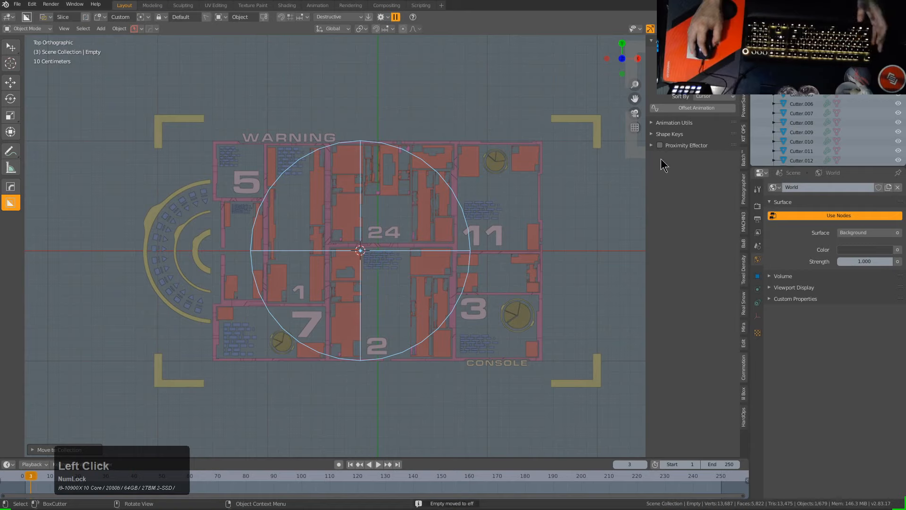
- Enable the Proximity Effector with aff as the animated collection and eff as the effectors collection
click(652, 146)
click(660, 146)
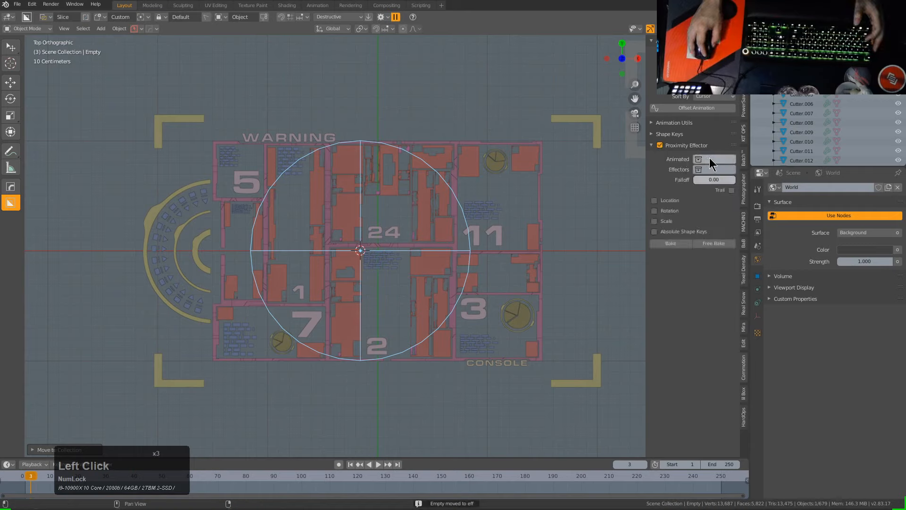
click(712, 163)
click(721, 174)
click(714, 168)
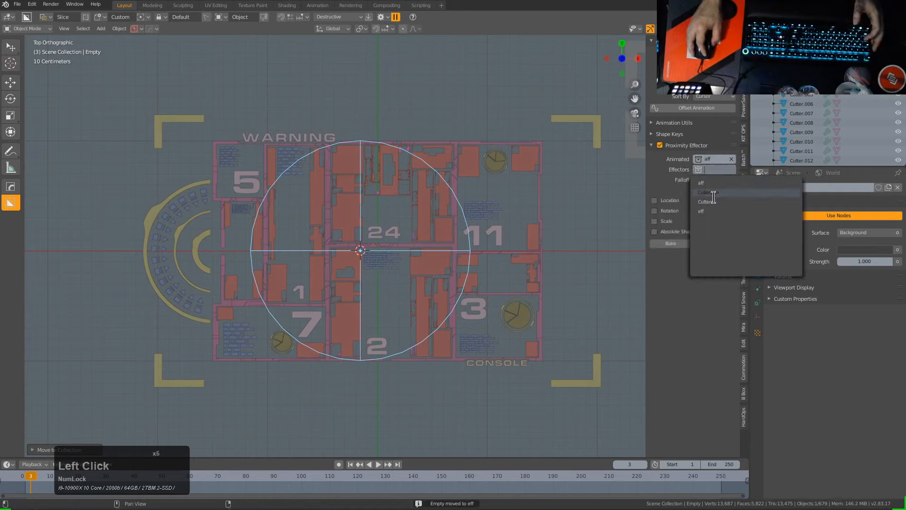
click(710, 211)
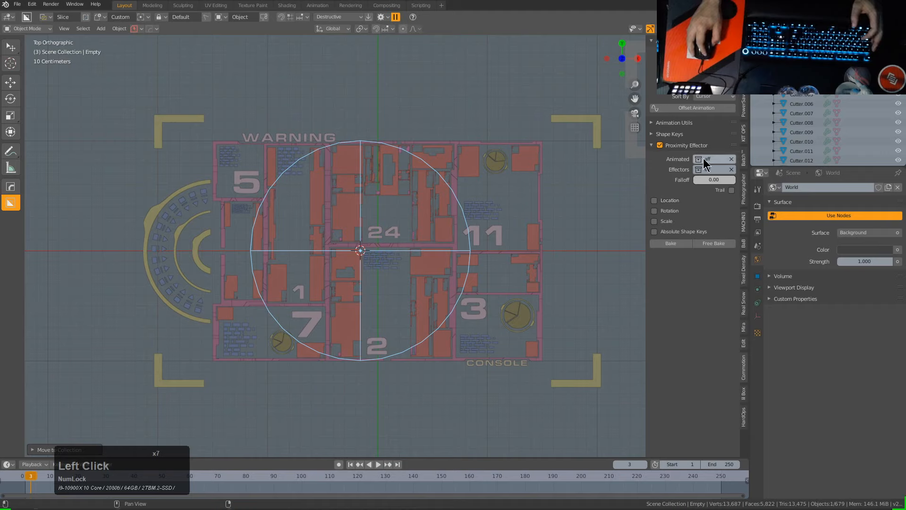
- Set the effector's falloff to 0.57 with Trail on, and enable Scale with starting X, Y and Z values of 0 m
drag(702, 180, 722, 180)
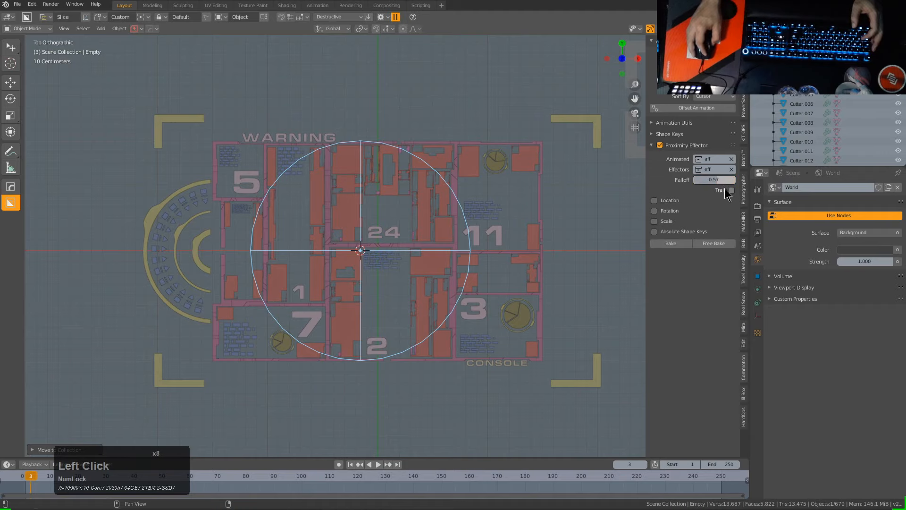
click(731, 190)
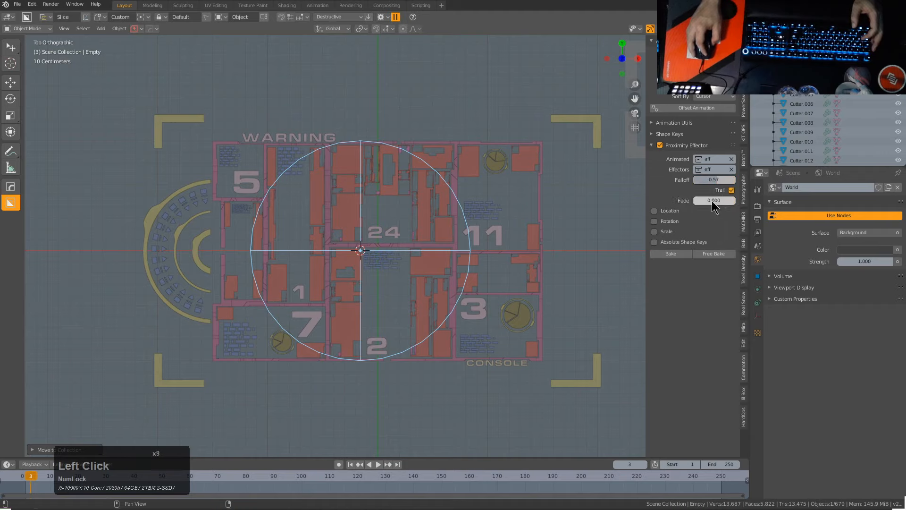
click(654, 231)
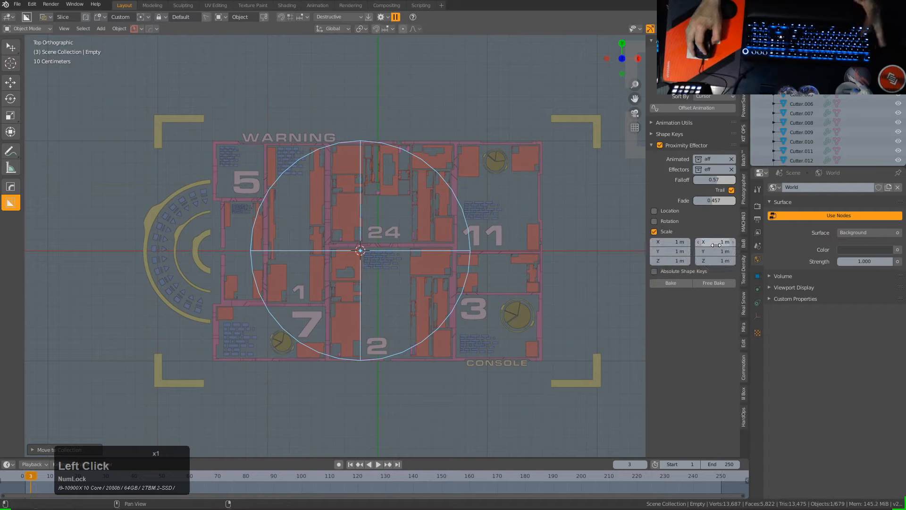
drag(704, 245, 669, 261)
text(0.)
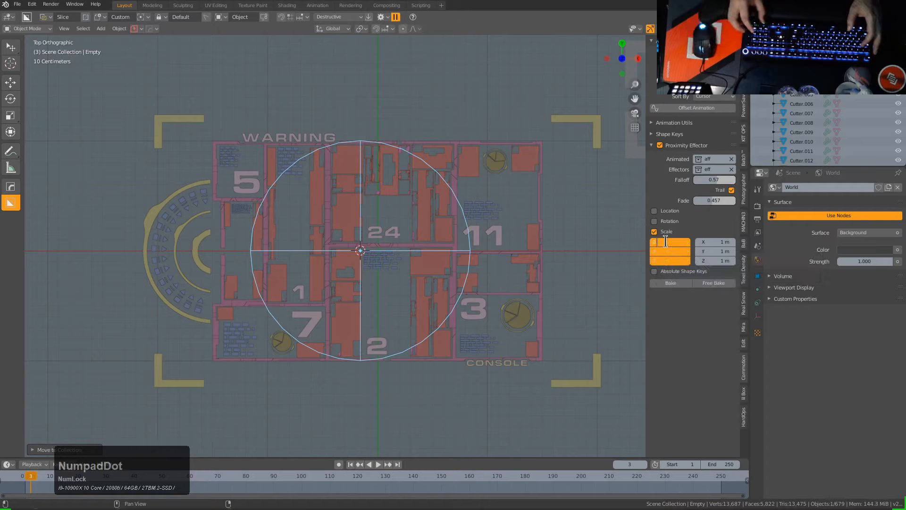
key(KP_Enter)
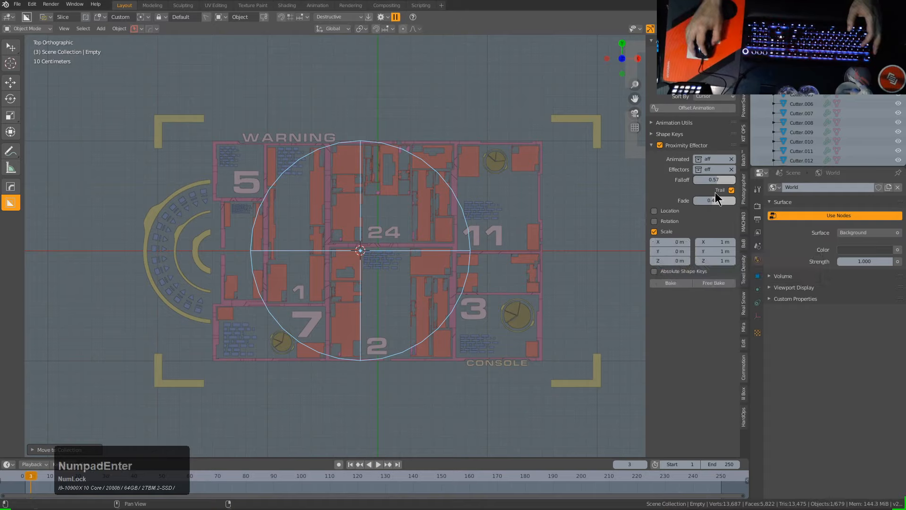
- Preview the scaling effect by trying to move the empty across the layout during playback, and hide the viewport overlays
key(space)
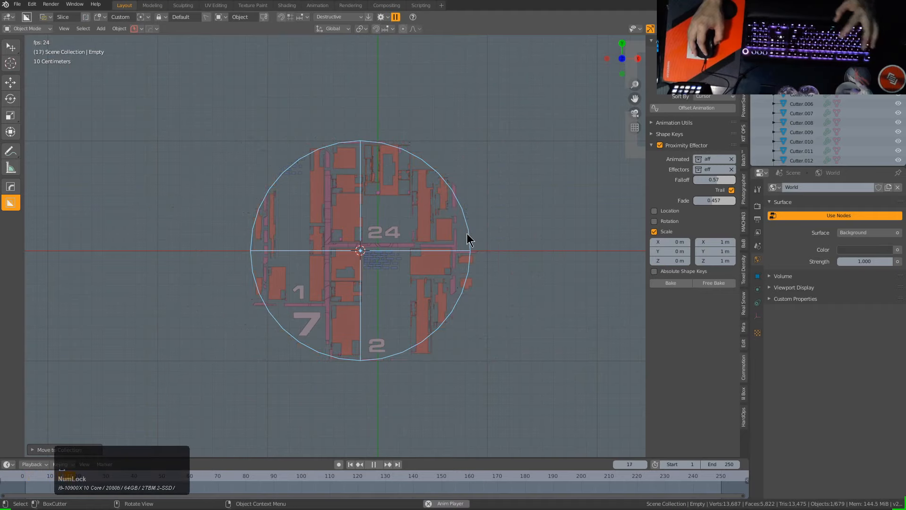
key(g)
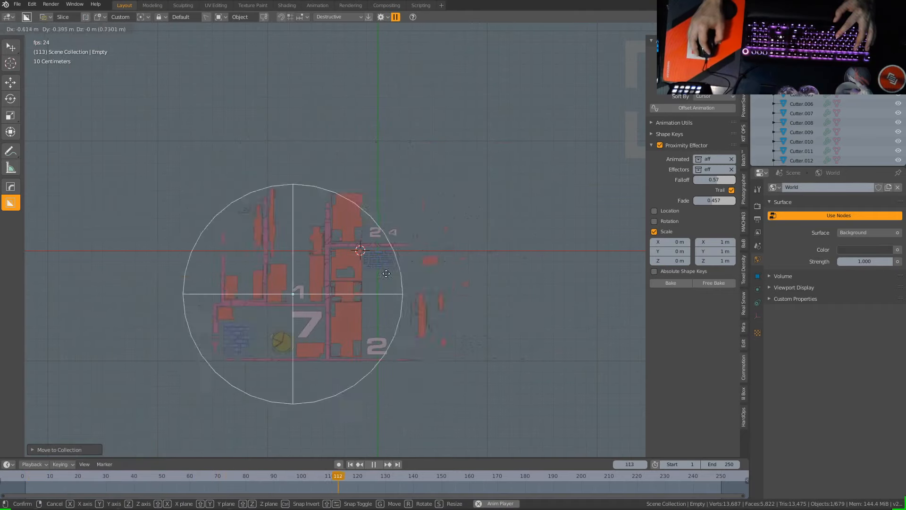
right_click(592, 116)
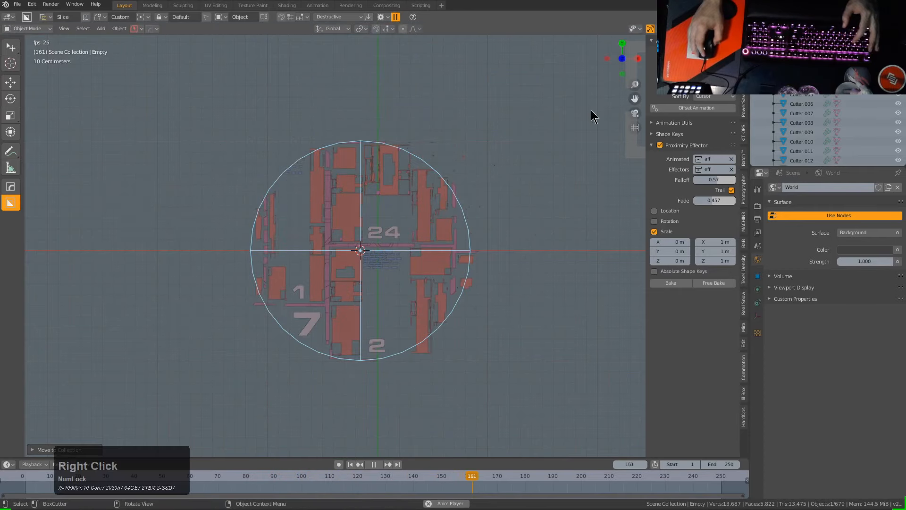
click(508, 170)
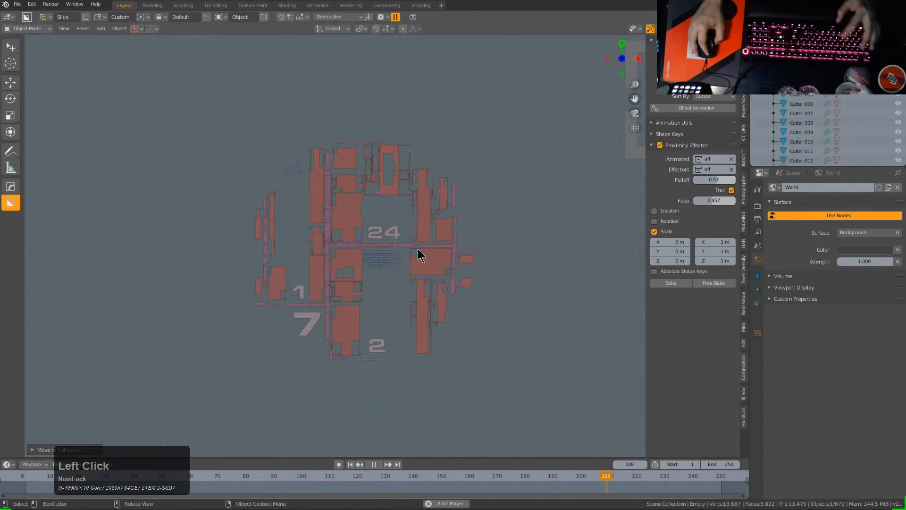
- Sweep the empty across the layout, place it near the middle, and scale it up about 3.4 times during playback
key(g)
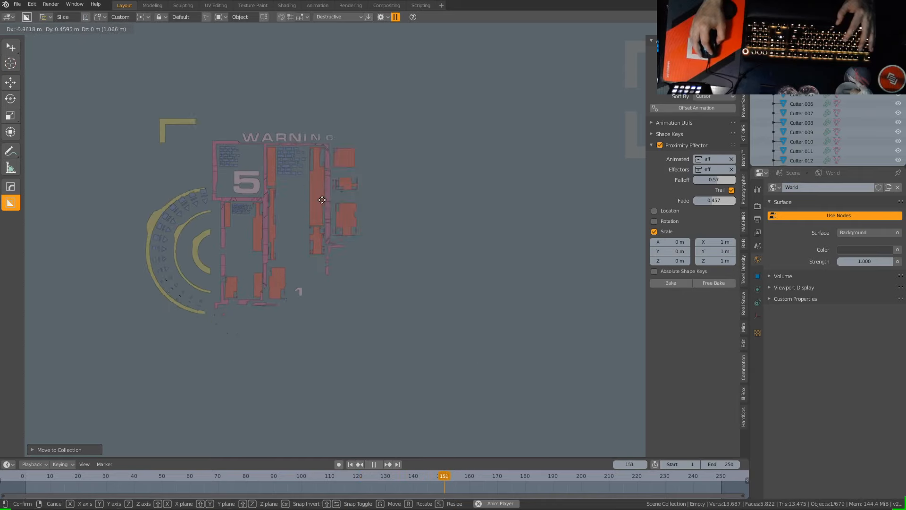
click(381, 253)
key(s)
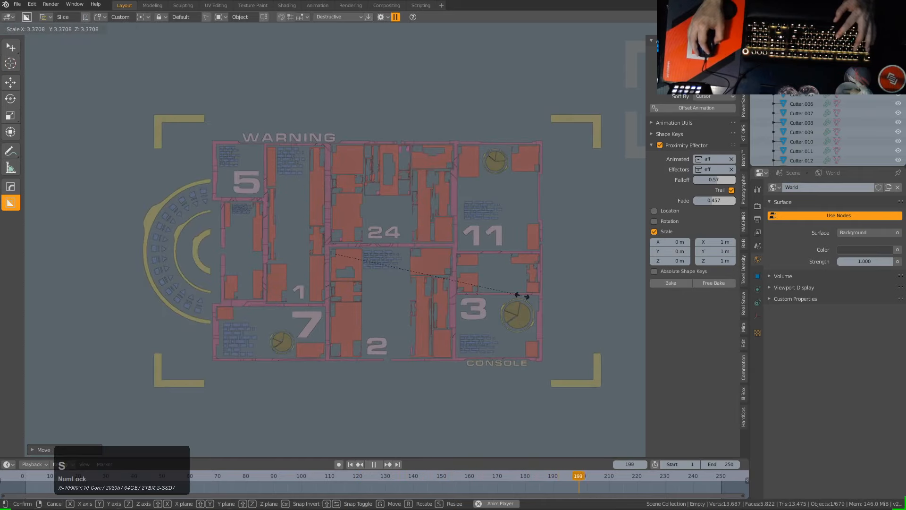
click(523, 290)
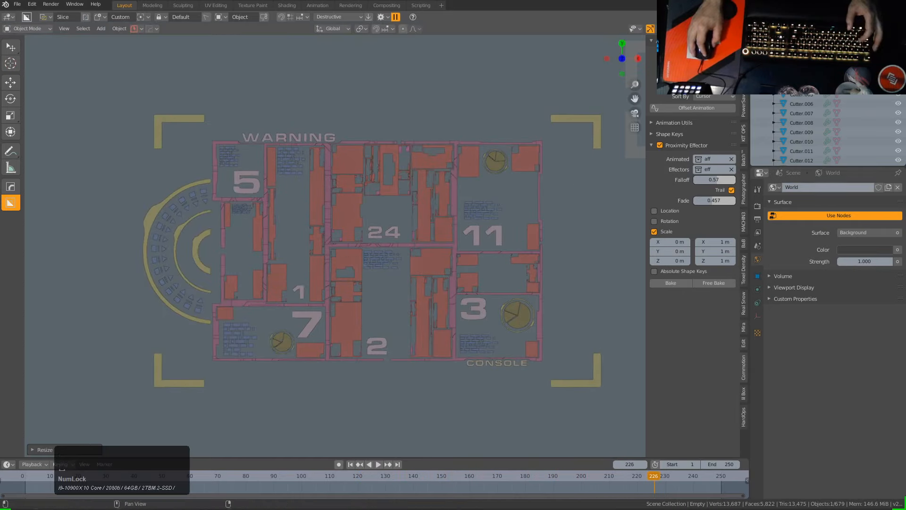
- Show the layout's materials in a tilted perspective view and select the wall frame
scroll(410, 191, up, 2)
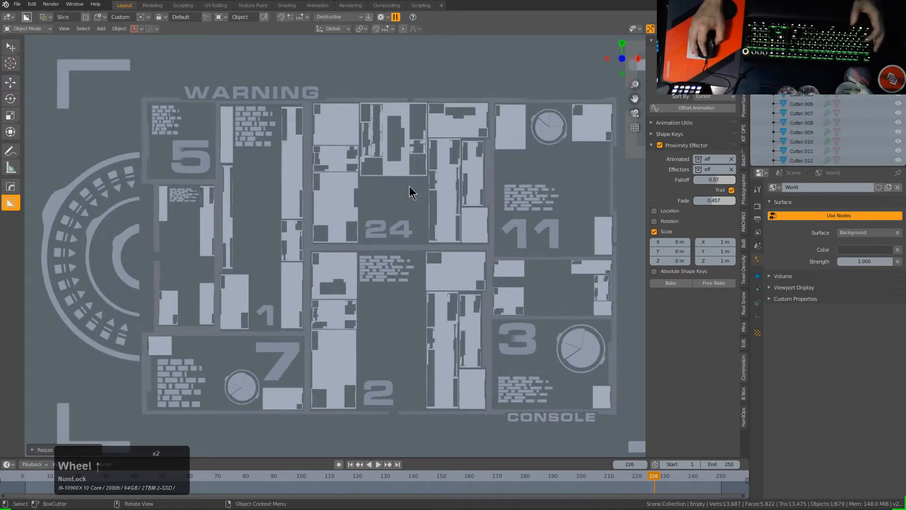
middle_drag(438, 201, 454, 163)
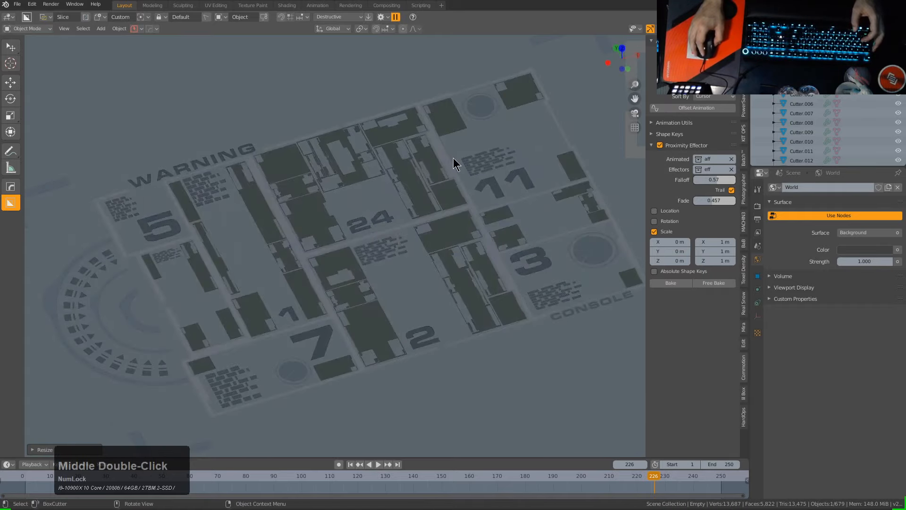
key(KP_5)
middle_drag(424, 201, 400, 109)
click(402, 108)
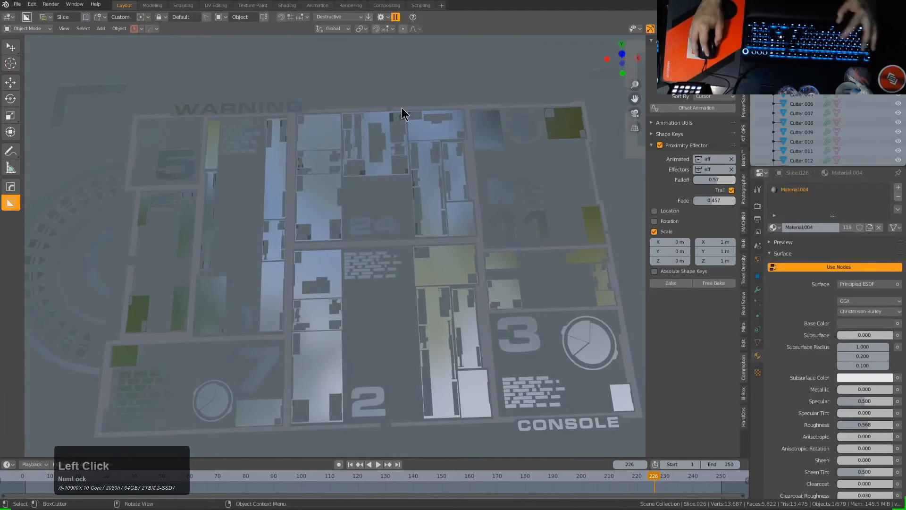
right_click(405, 95)
middle_drag(451, 210, 432, 240)
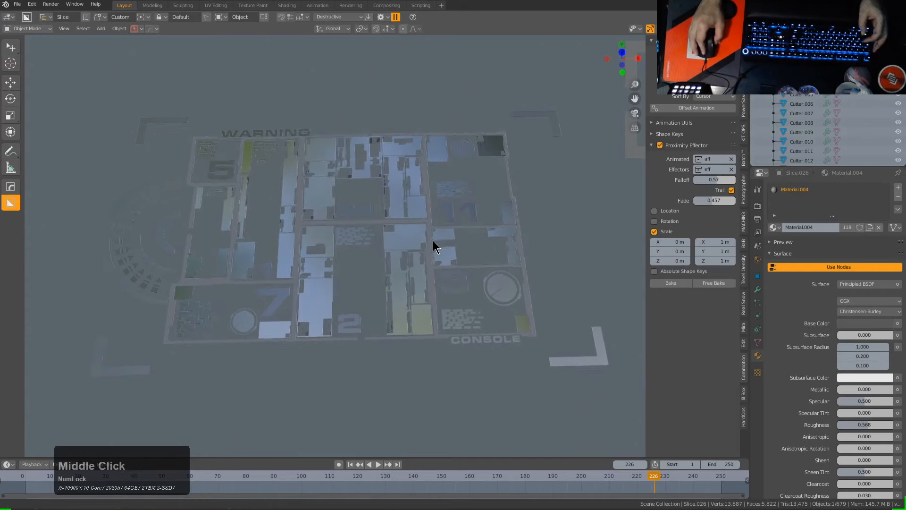
- Replace the wall frame's material with a pale green emission glow using destructive Material Scroll, with an emit multiplier of 3.994
key(alt+m)
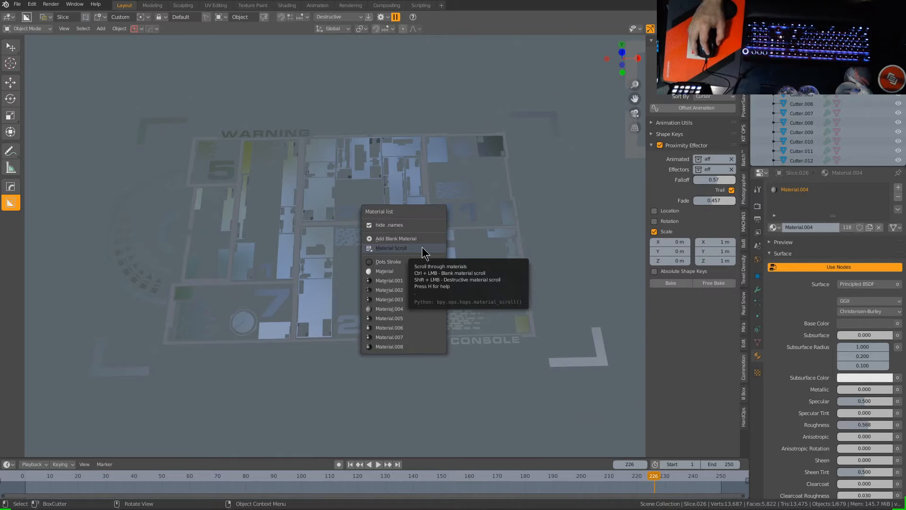
key(shift)
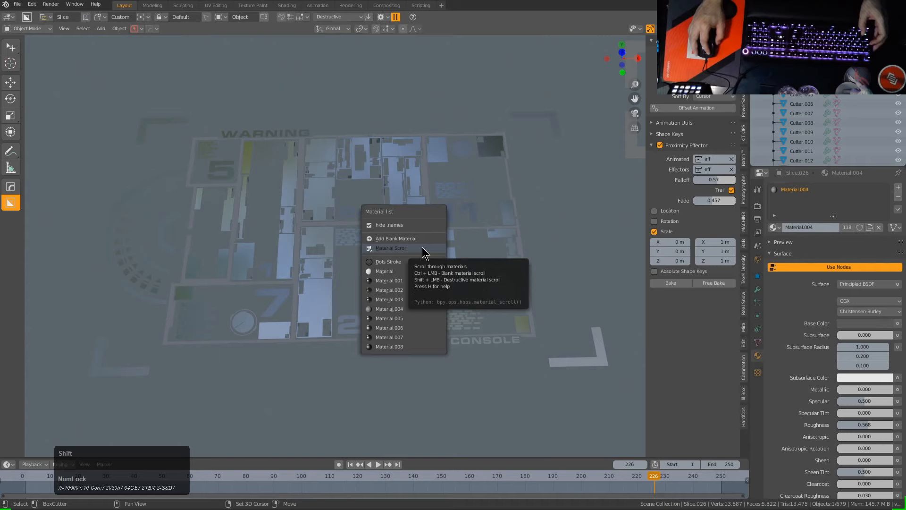
shift+click(422, 248)
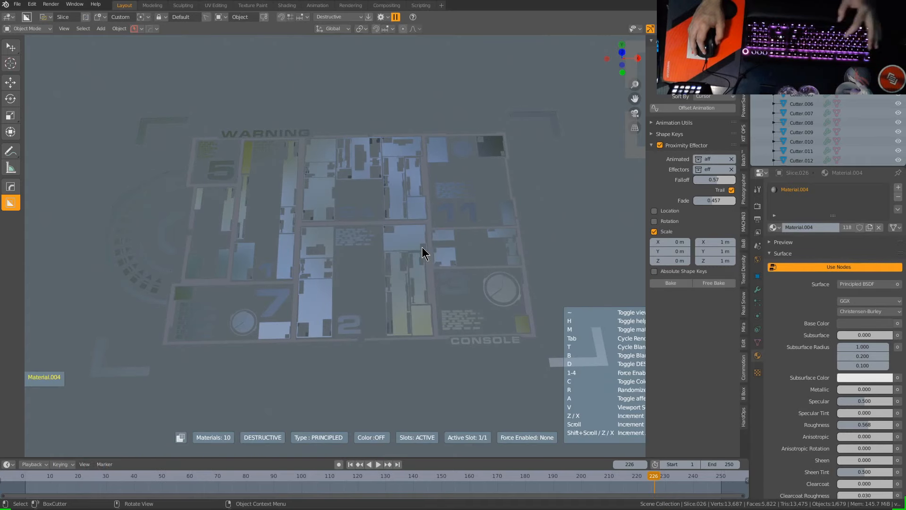
key(t)
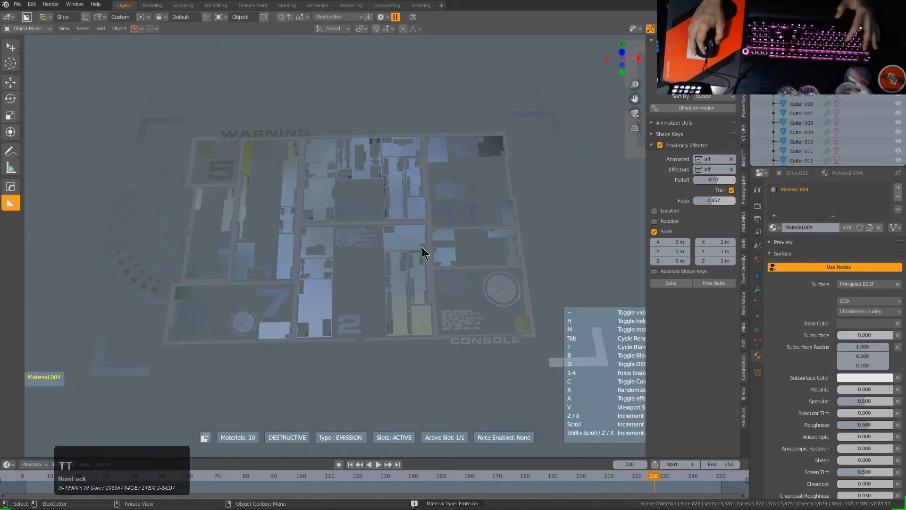
scroll(422, 247, up, 2)
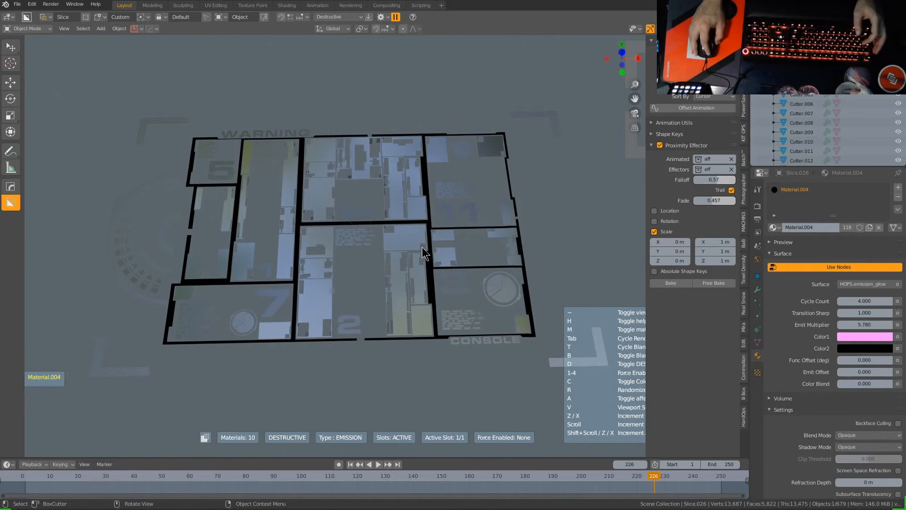
scroll(422, 247, up, 1)
click(422, 248)
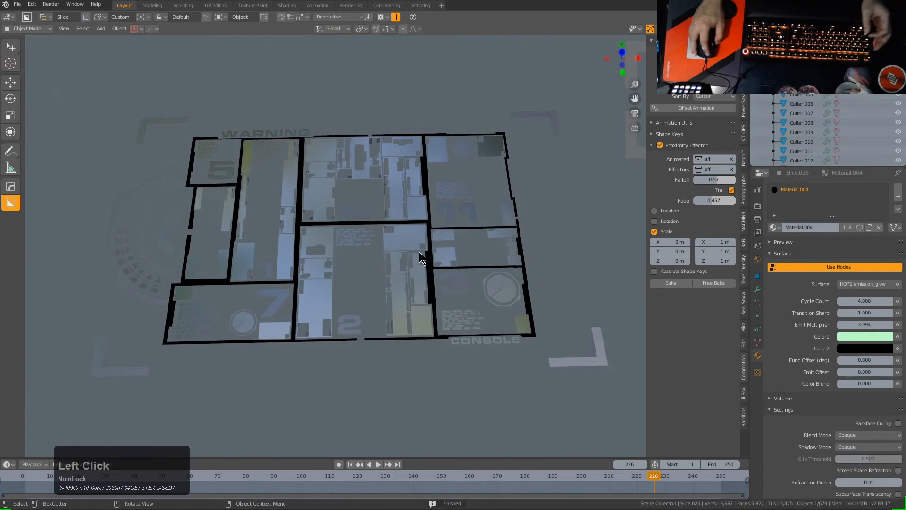
- Go to frame 181 and set Color2 of the wall frame's emission glow to white
shift+right_click(637, 495)
shift+right_drag(637, 496, 448, 496)
shift+right_drag(506, 498, 528, 495)
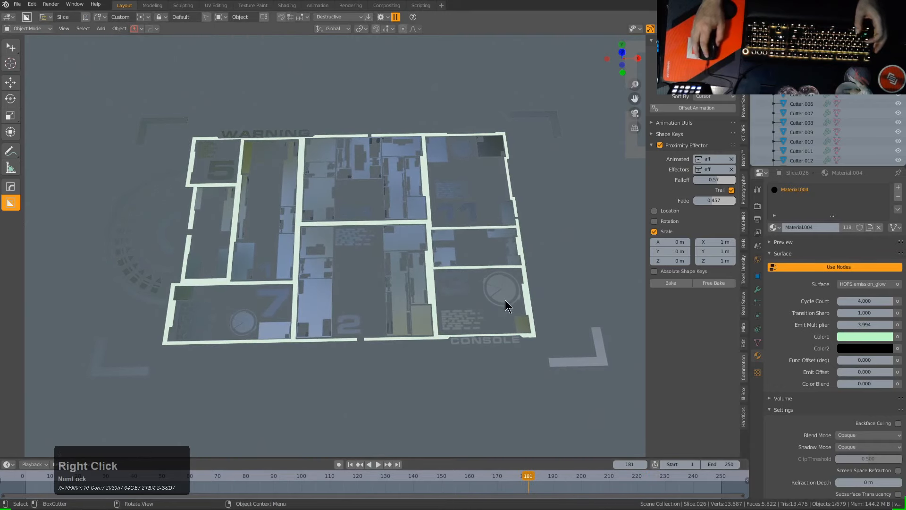
click(865, 348)
drag(884, 254, 886, 213)
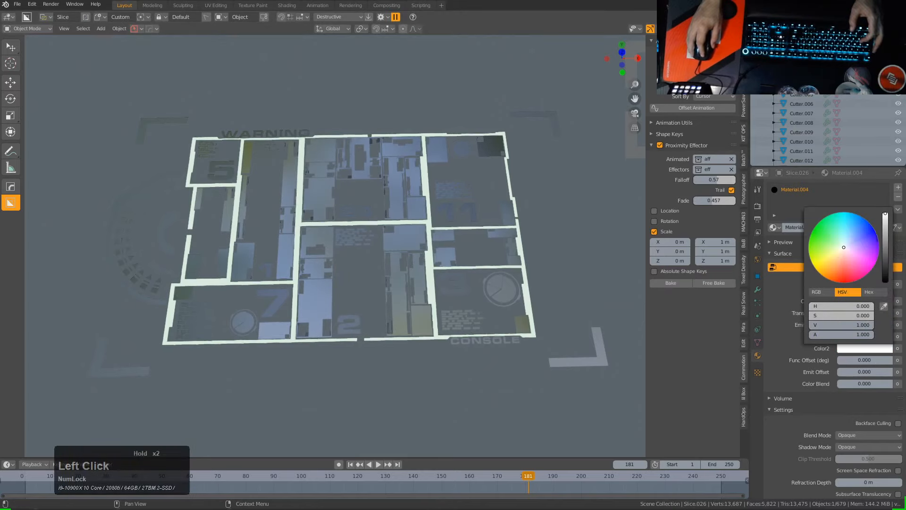
- Set Color2 of the wall frame's emission glow to red
click(849, 279)
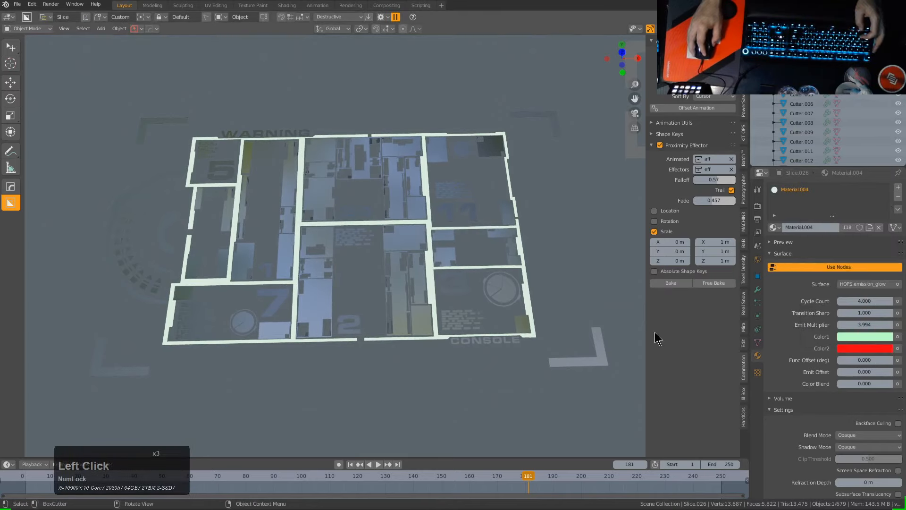
- Replace the material of the room blocks inside the walls with a cyan emission glow using destructive Material Scroll
click(414, 240)
key(m)
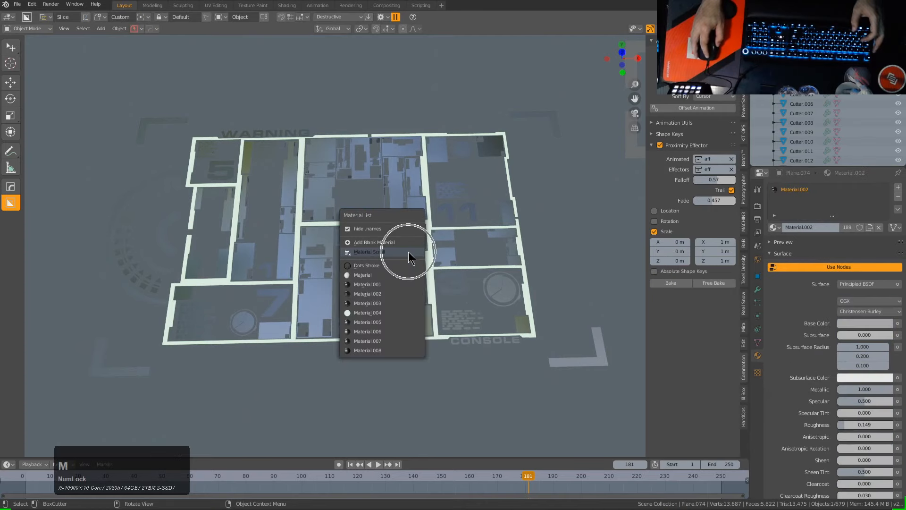
click(407, 251)
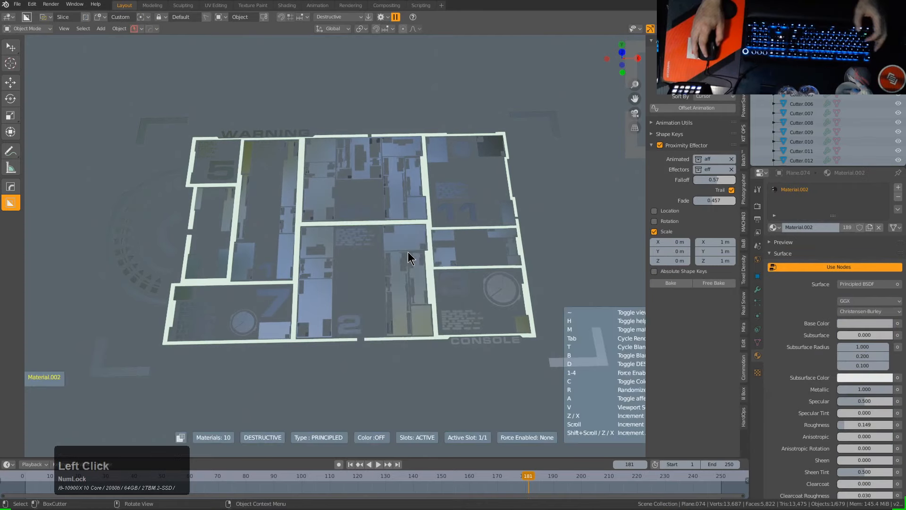
key(t)
key(t)
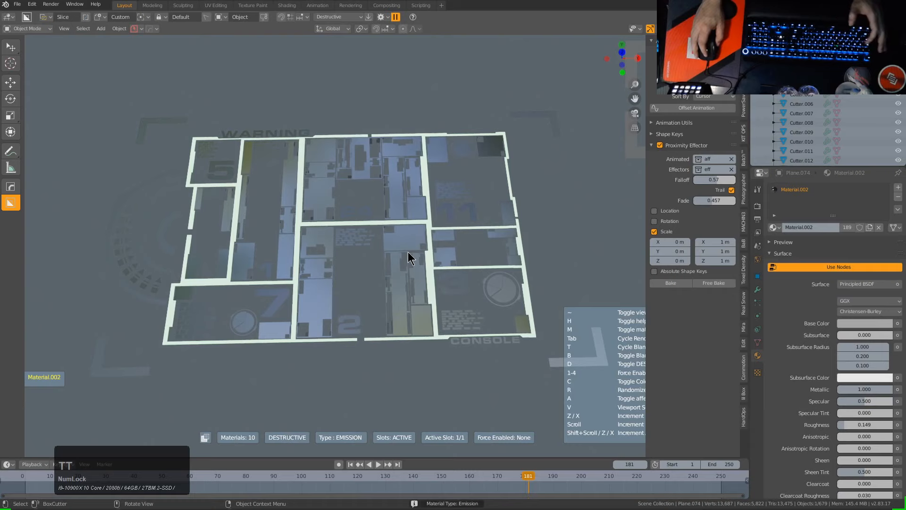
scroll(409, 257, up, 1)
scroll(409, 257, up, 2)
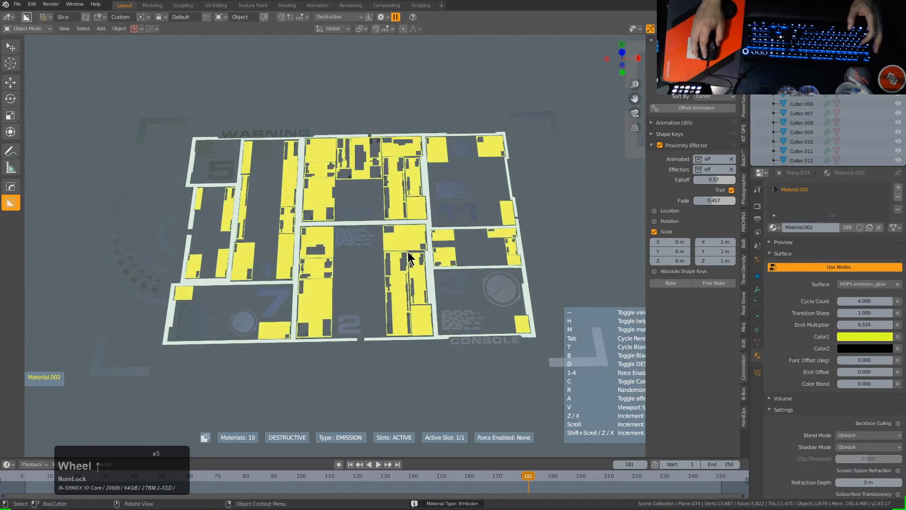
scroll(409, 257, up, 1)
scroll(409, 258, up, 6)
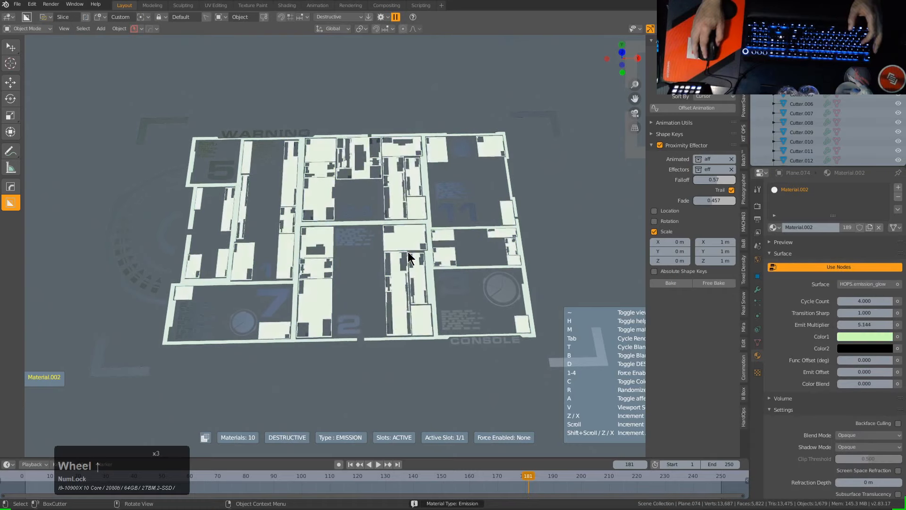
scroll(408, 258, up, 1)
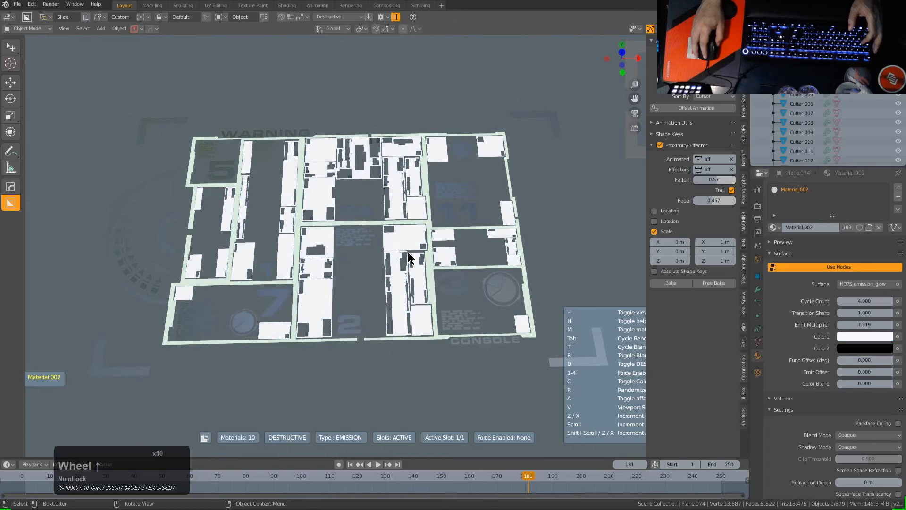
scroll(409, 257, up, 1)
click(409, 258)
- Replace the material of the brick patterns and arrow ring with a turquoise emission glow, with an emit multiplier of 9.737
click(359, 243)
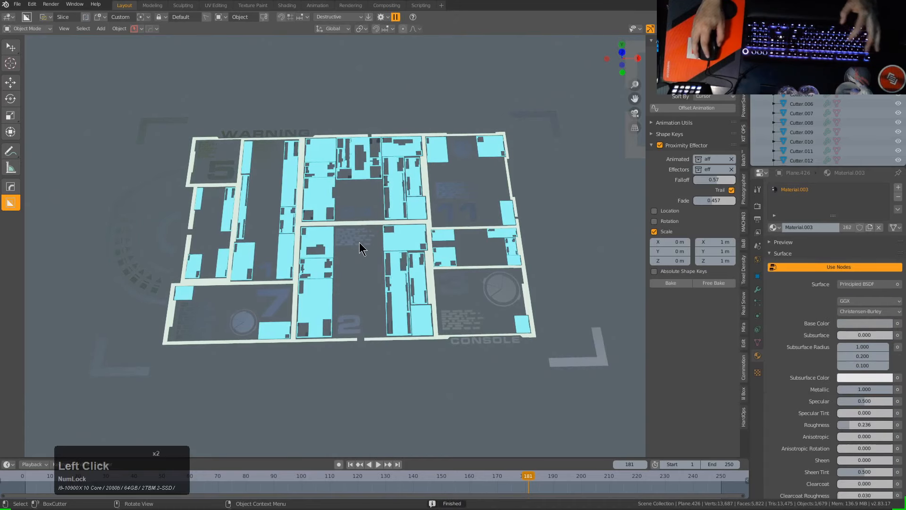
key(alt+m)
click(353, 245)
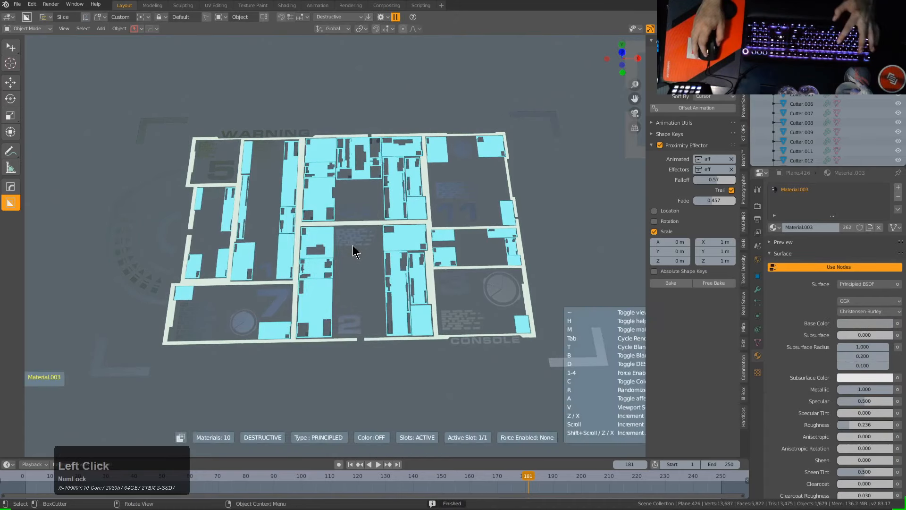
key(Tab)
scroll(355, 251, up, 5)
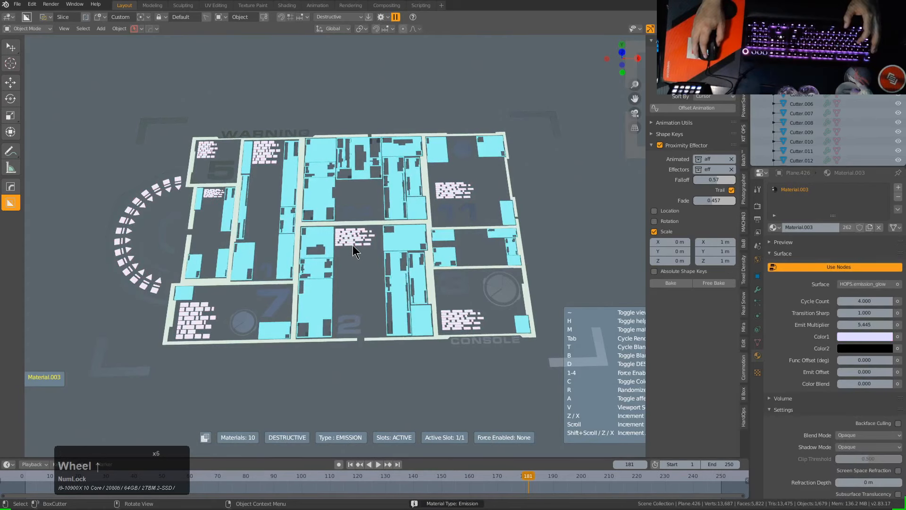
scroll(355, 251, up, 1)
scroll(356, 251, up, 4)
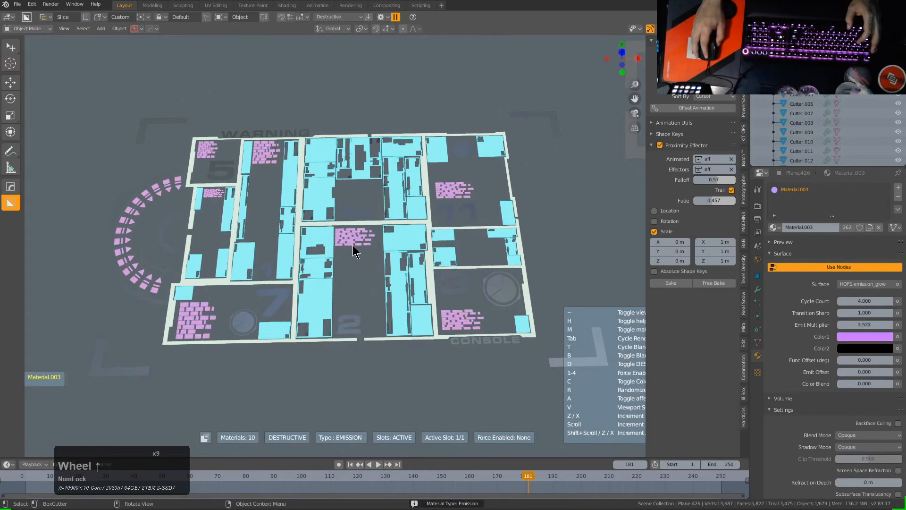
scroll(354, 246, up, 2)
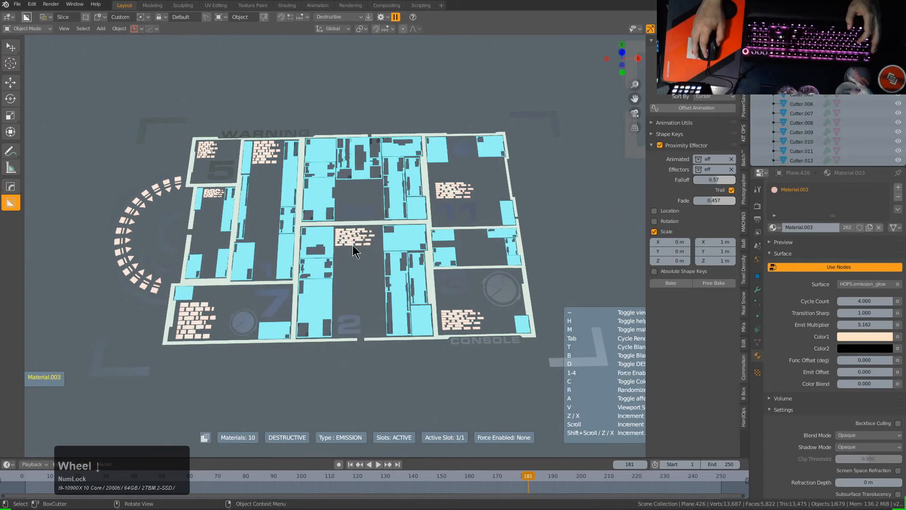
scroll(352, 245, up, 2)
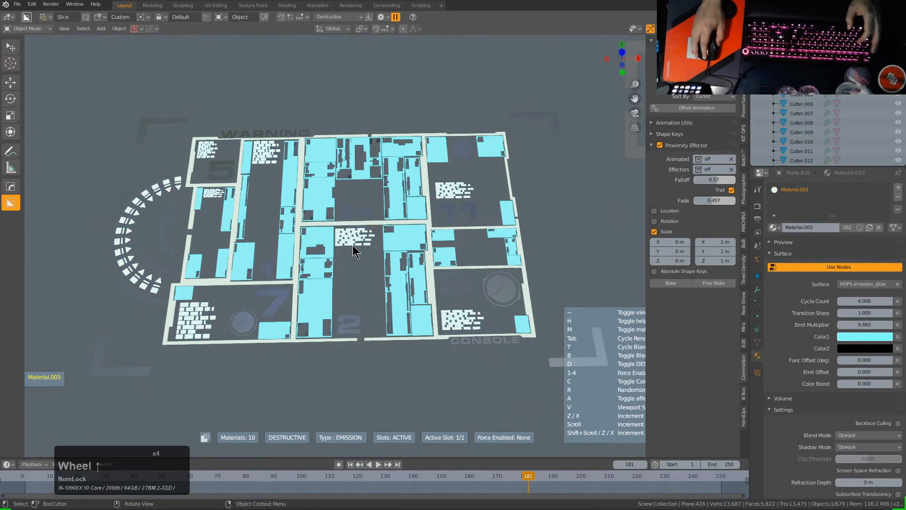
scroll(355, 251, up, 1)
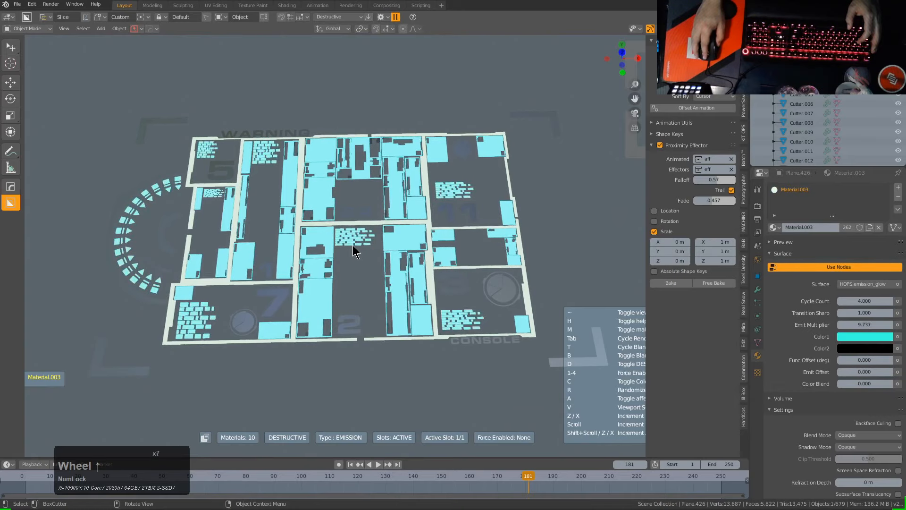
click(354, 250)
- Set Color1 of the brick patterns' emission glow to blue, with hue 0.620 and saturation 0.604
middle_drag(449, 238, 460, 250)
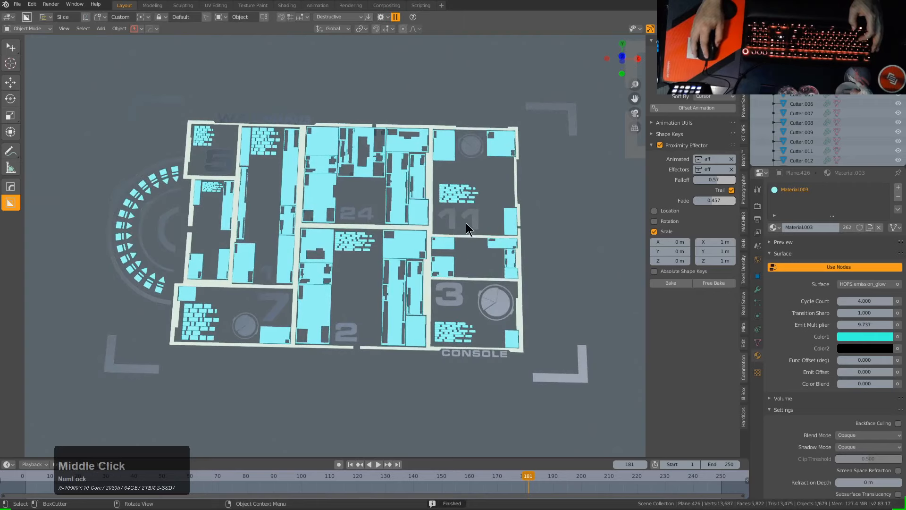
click(867, 336)
drag(848, 227, 858, 218)
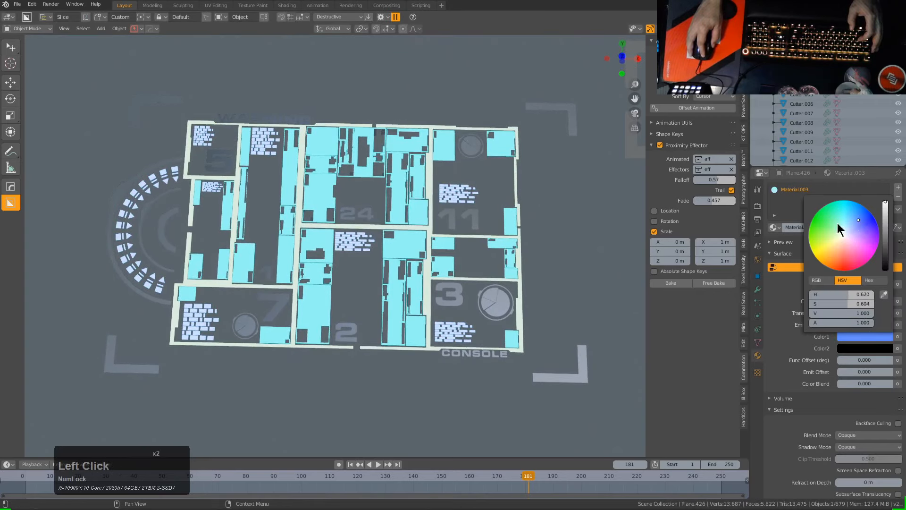
- Replace the material of the room numbers and WARNING text with a pale yellow-green emission glow, with an emit multiplier of 3.158
click(469, 214)
key(ctrl+m)
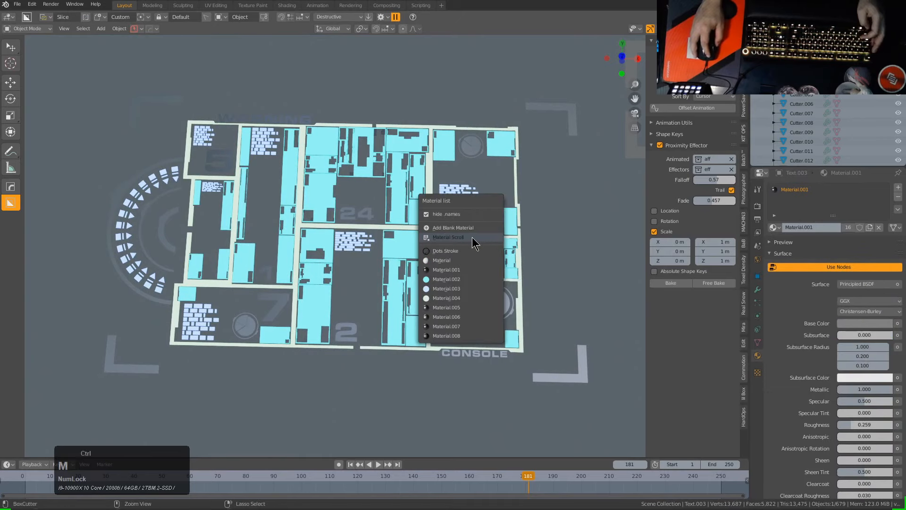
click(472, 237)
key(t)
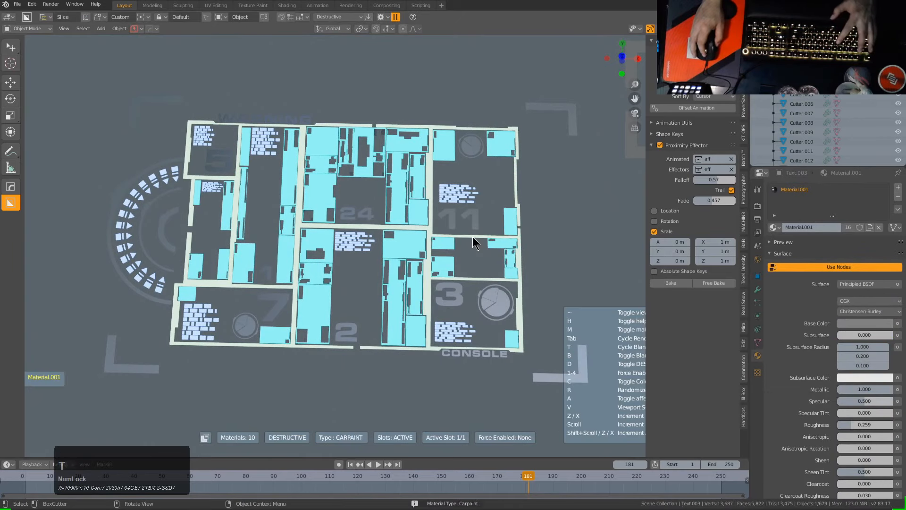
scroll(474, 239, up, 2)
scroll(475, 243, up, 1)
scroll(475, 242, up, 1)
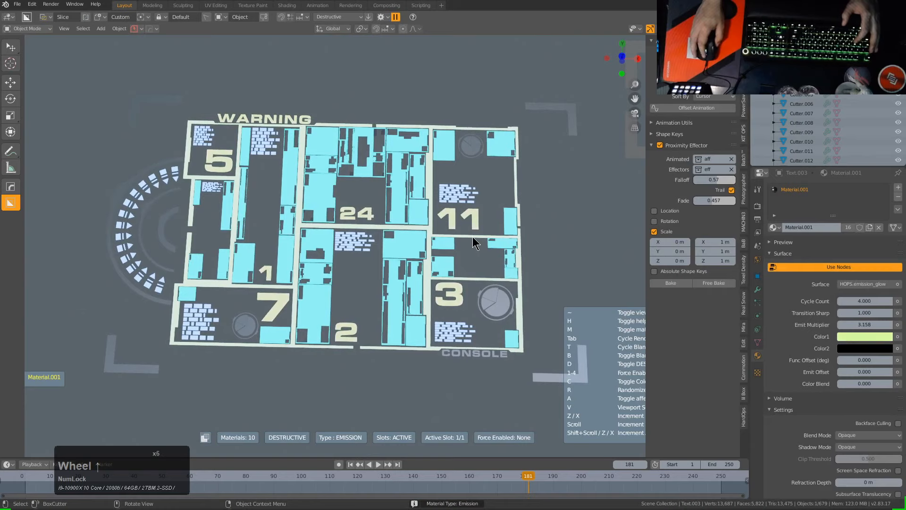
click(477, 238)
- Replace the material of the filled circles in the rooms with a pink emission glow using Material Scroll
click(469, 150)
key(g)
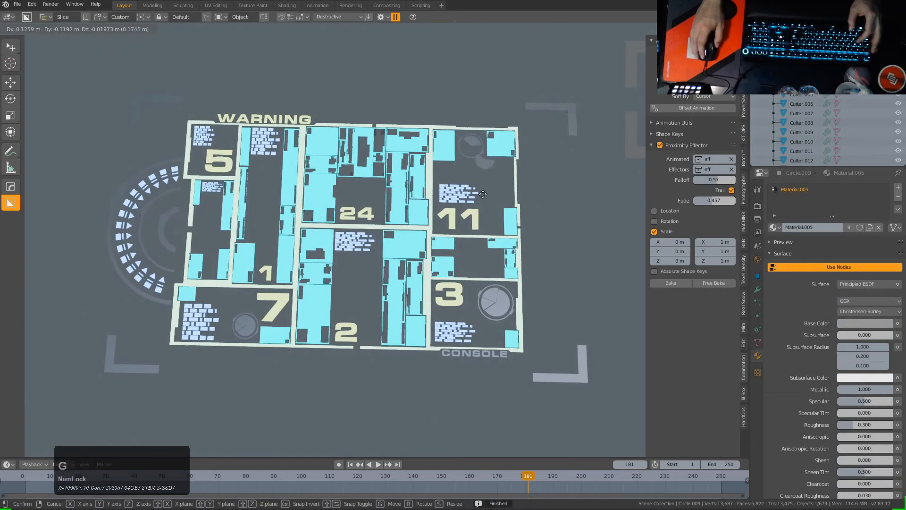
right_click(489, 197)
key(q)
click(491, 200)
scroll(491, 200, up, 2)
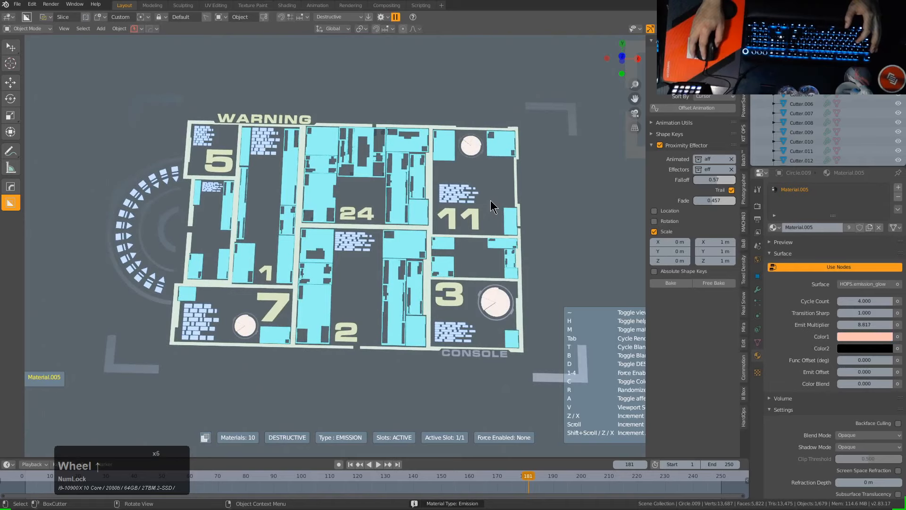
key(r)
click(487, 180)
- Replace the material of the corner brackets and circular outlines with a pale lavender emission glow, with an emit multiplier of 5.144
click(481, 152)
key(g)
right_click(488, 160)
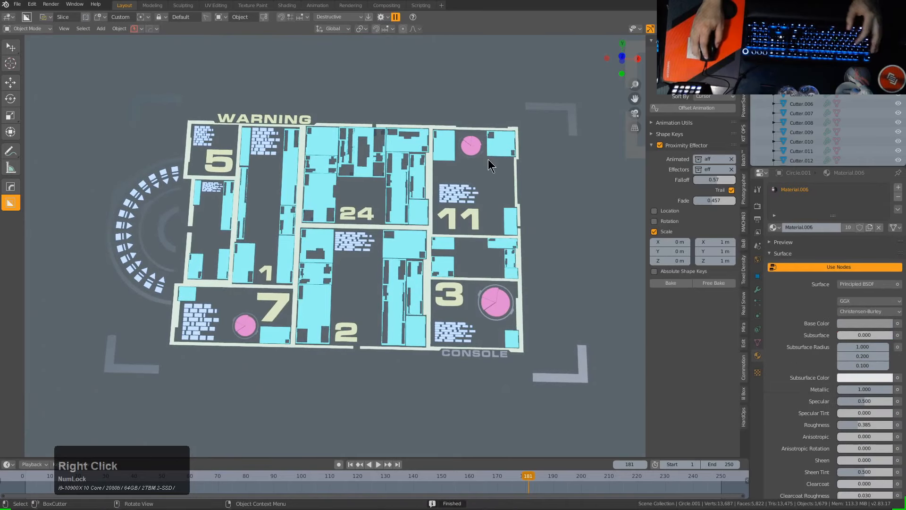
key(alt+m)
shift+click(493, 183)
click(494, 182)
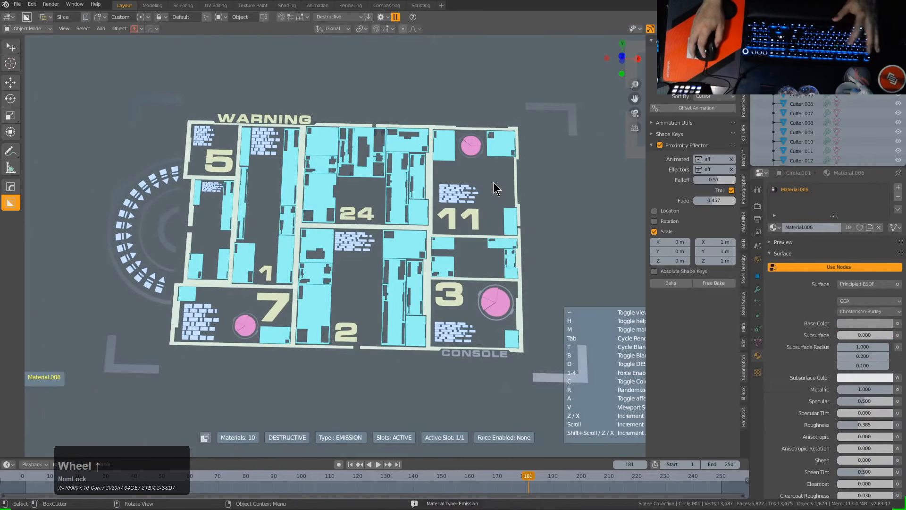
scroll(494, 189, up, 2)
scroll(493, 189, up, 1)
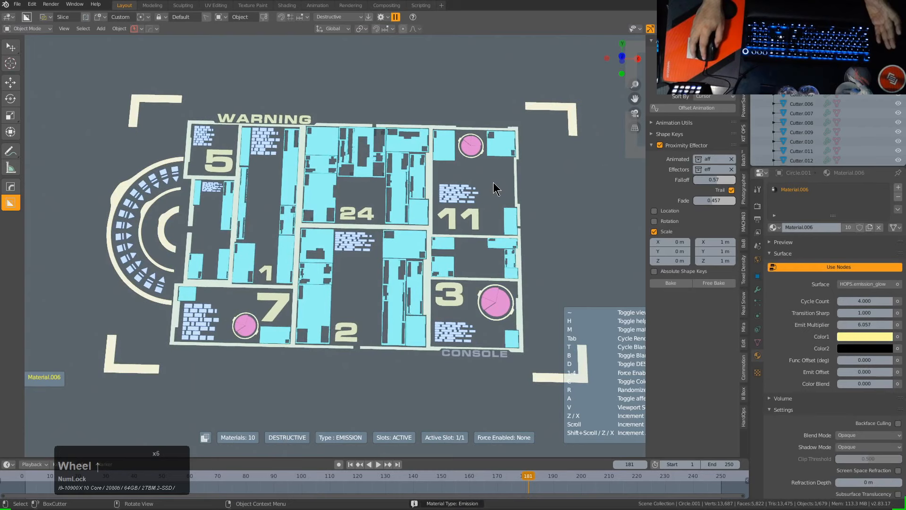
scroll(493, 189, up, 1)
scroll(494, 188, up, 1)
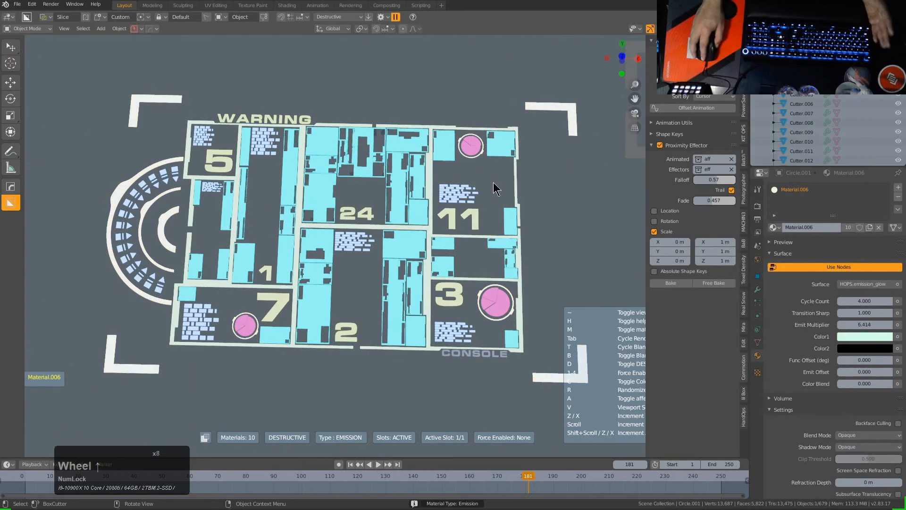
scroll(494, 189, up, 2)
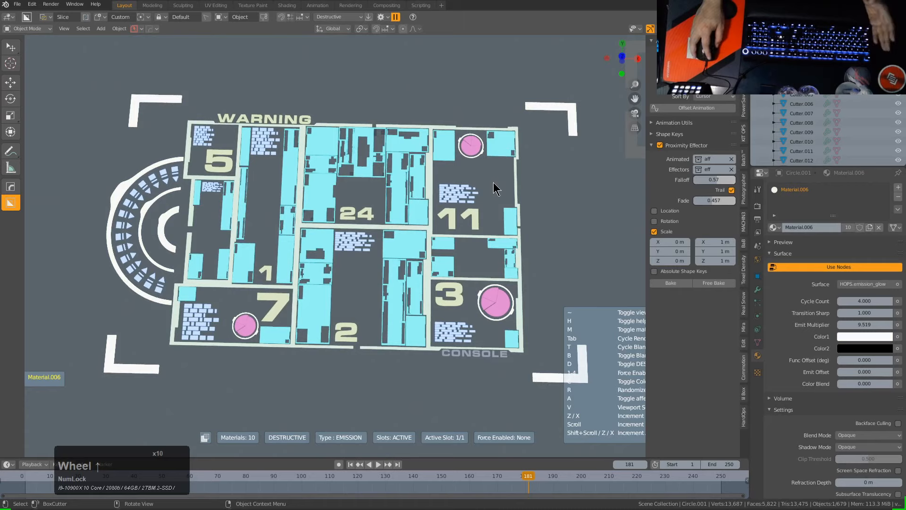
scroll(493, 189, up, 3)
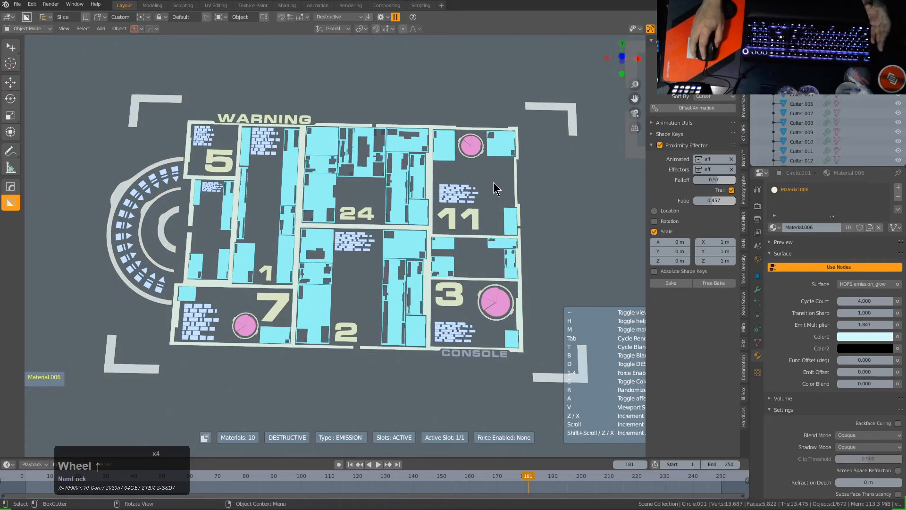
scroll(493, 183, up, 3)
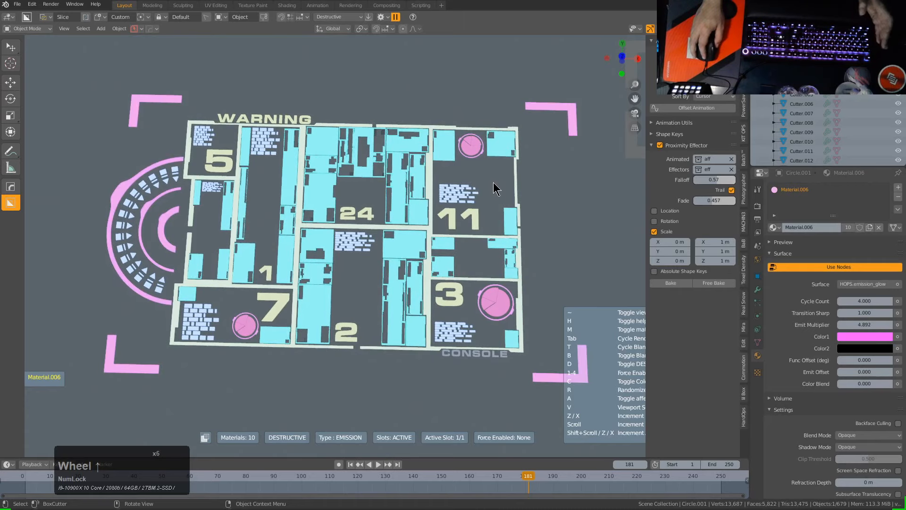
scroll(494, 188, up, 1)
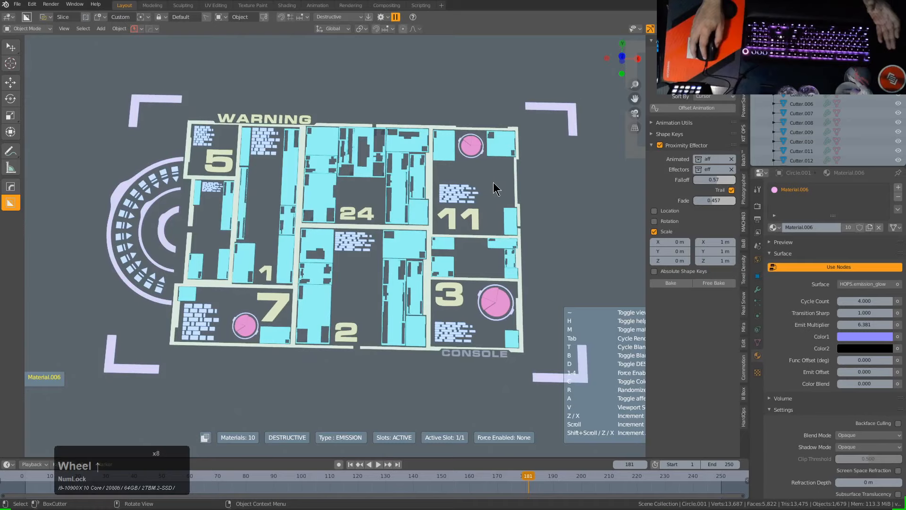
scroll(493, 189, up, 1)
click(493, 183)
key(alt+a)
middle_drag(430, 205, 478, 222)
middle_drag(423, 223, 380, 229)
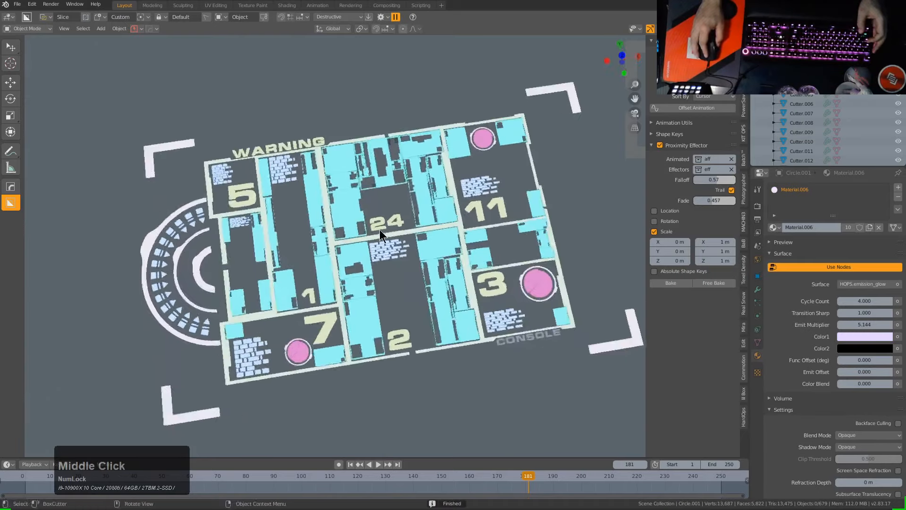
scroll(380, 230, up, 3)
click(393, 230)
key(g)
right_click(422, 227)
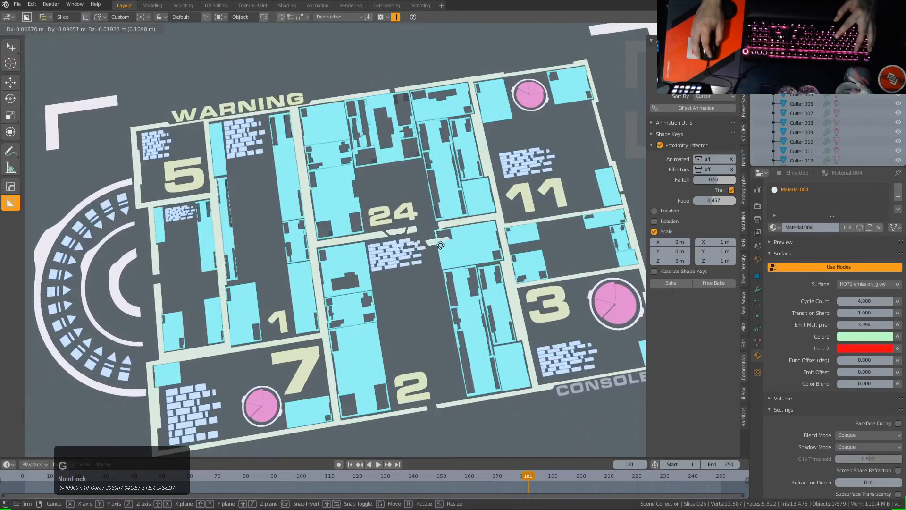
key(g)
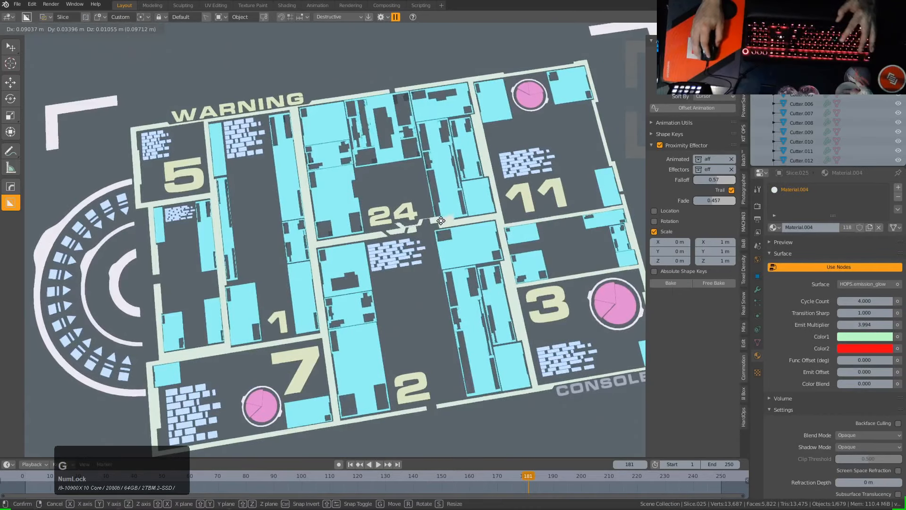
right_click(426, 256)
mouse_move(427, 256)
middle_down()
mouse_move(410, 278)
mouse_move(419, 262)
middle_up()
scroll(415, 274, down, 1)
- Turn on Bloom for the viewport and view the whole glowing layout
key(v)
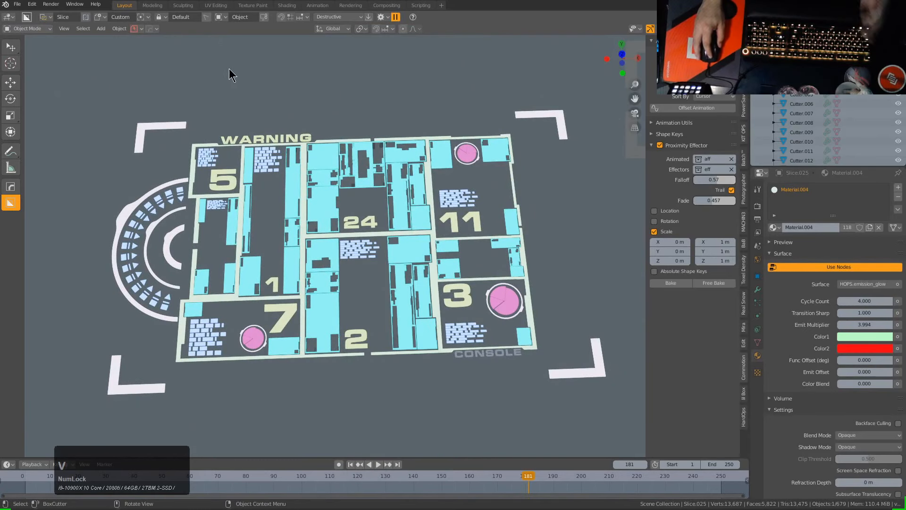
key(v)
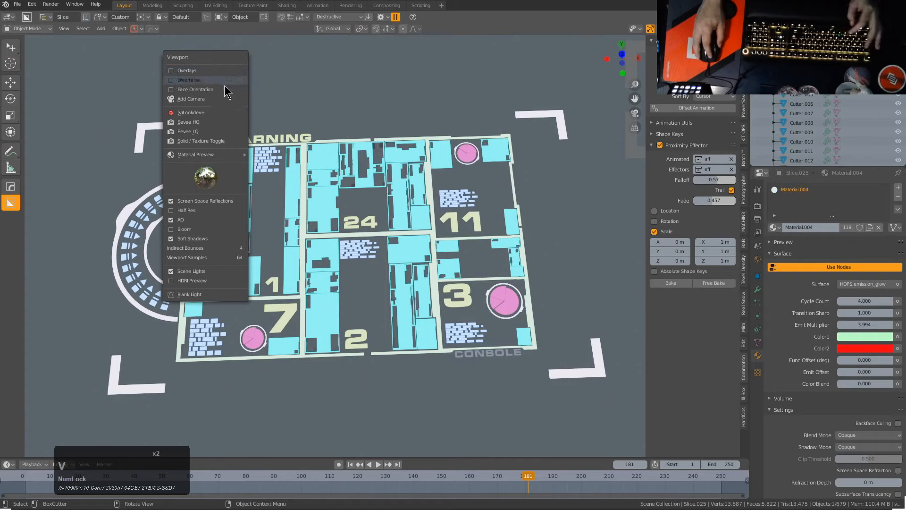
click(170, 229)
middle_drag(316, 219, 344, 228)
shift+scroll(344, 234, down, 2)
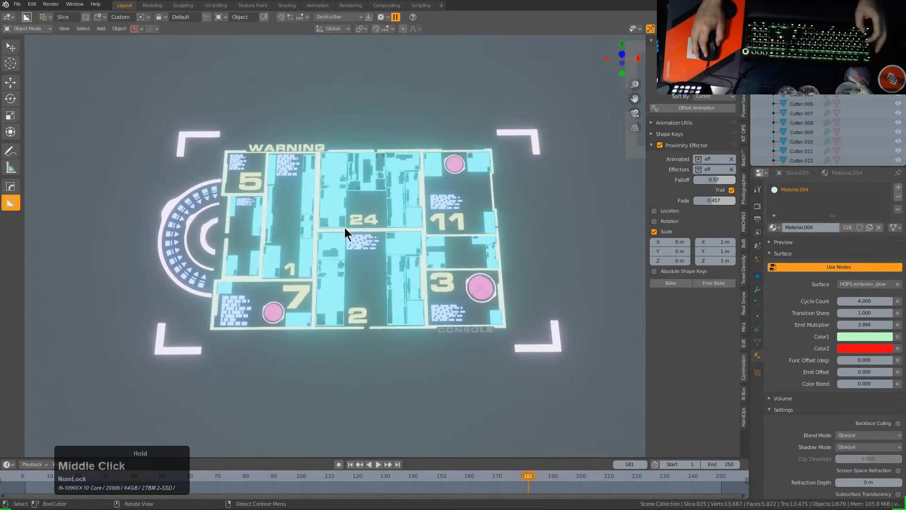
- Show the viewport overlays and select the spherical effector empty surrounding the layout
scroll(398, 231, up, 1)
click(668, 29)
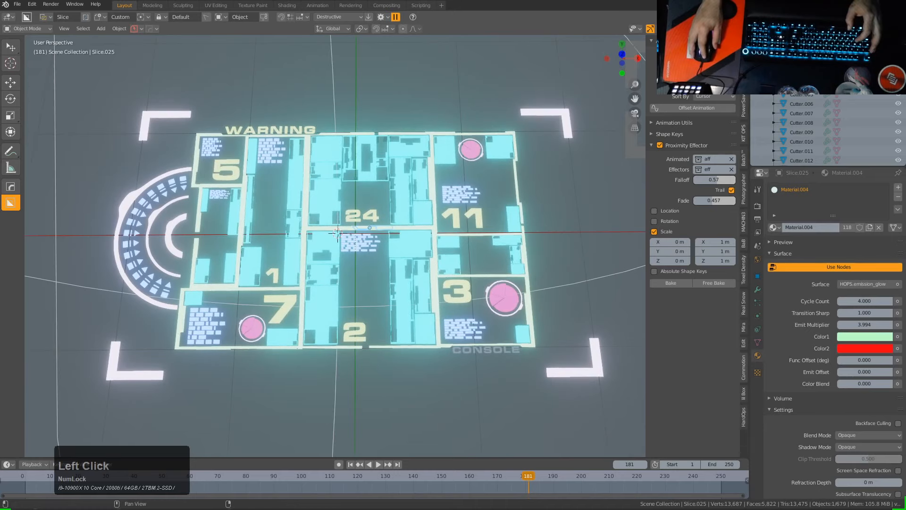
scroll(424, 141, down, 3)
click(350, 107)
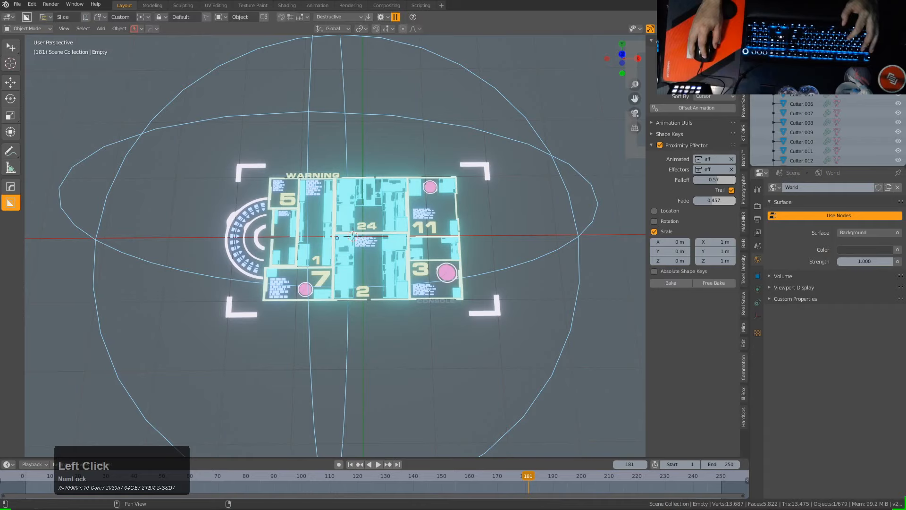
middle_drag(456, 146, 403, 197)
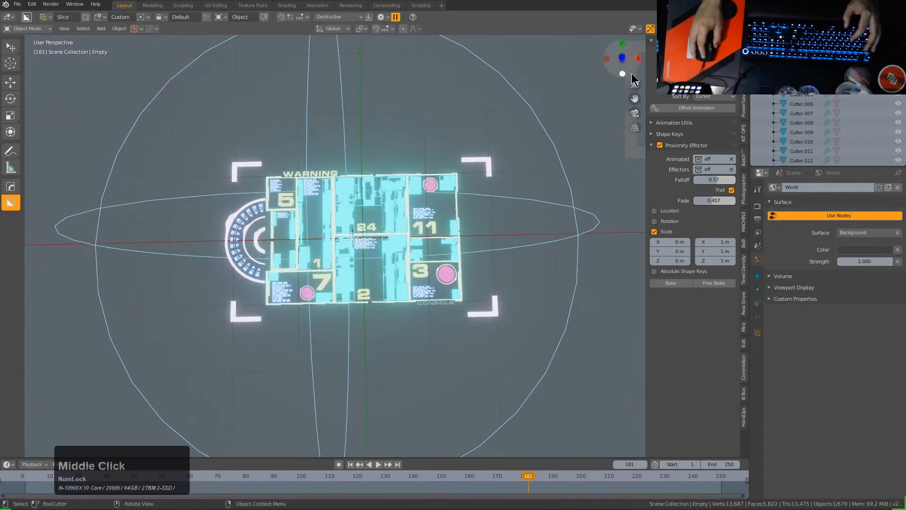
- Play the animation and move the effector empty over the layout to preview the glow colour changes
key(space)
scroll(454, 246, up, 2)
key(g)
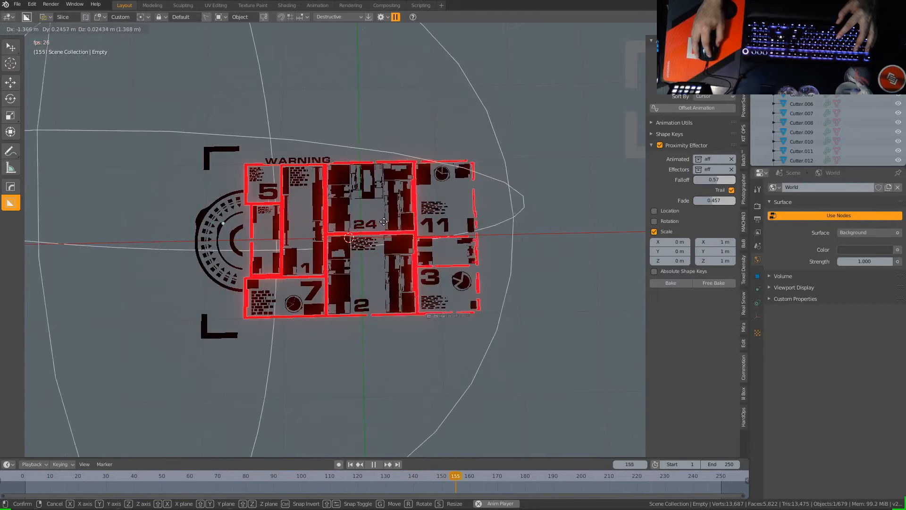
click(396, 239)
scroll(402, 231, up, 4)
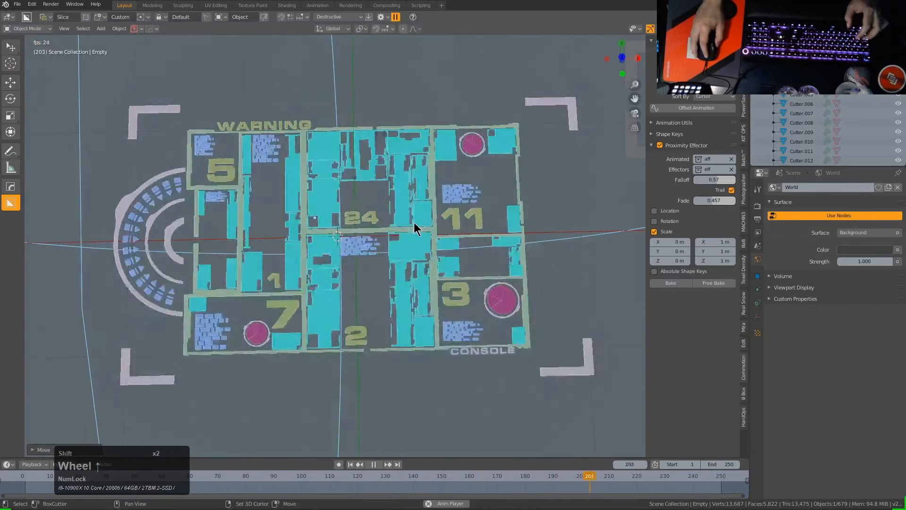
- Pause the animation and set Color2 of the cyan panels' glow material to yellow, with hue 0.156, saturation 0.643 and value 0.780
key(space)
click(425, 215)
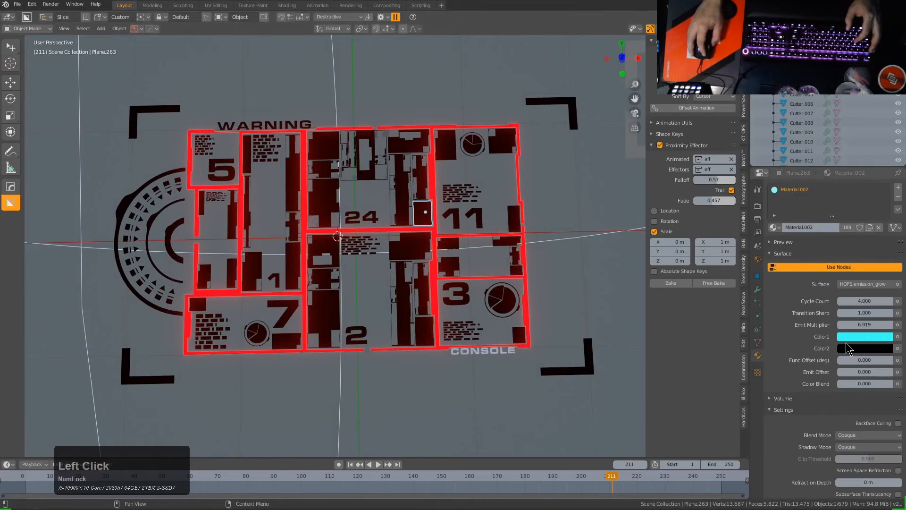
click(856, 293)
mouse_move(885, 246)
mouse_down()
mouse_move(885, 228)
mouse_move(841, 262)
mouse_move(829, 258)
mouse_move(838, 273)
mouse_move(839, 242)
mouse_move(826, 258)
mouse_up()
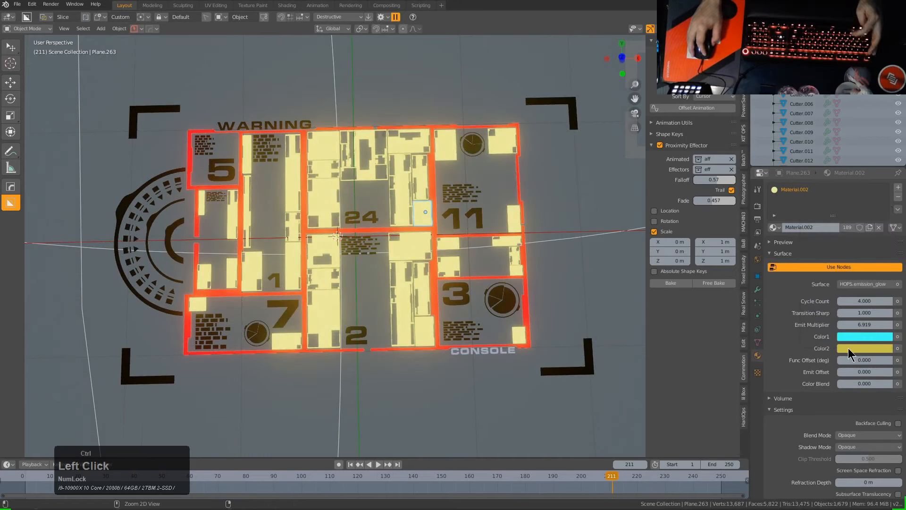
- Paste the copied yellow into Color2 of the small blue text blocks' material and shift it to orange-red
click(458, 197)
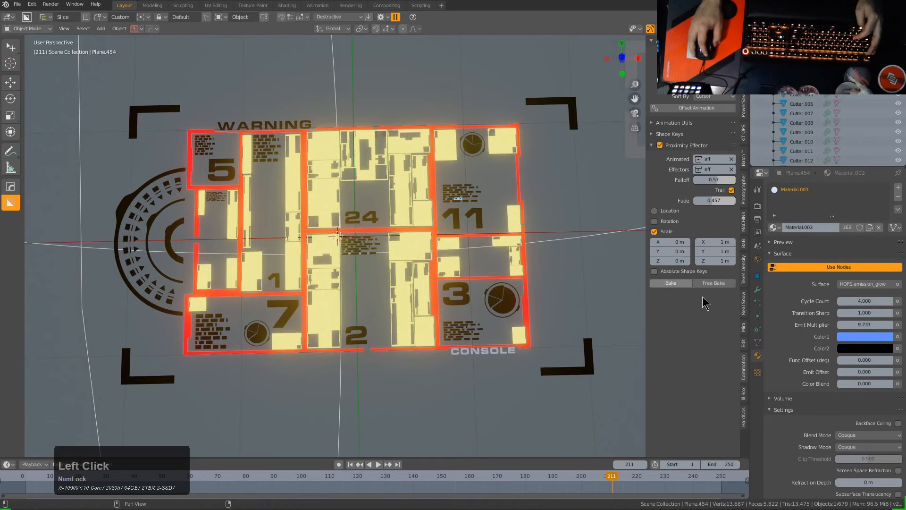
key(ctrl+v)
click(849, 350)
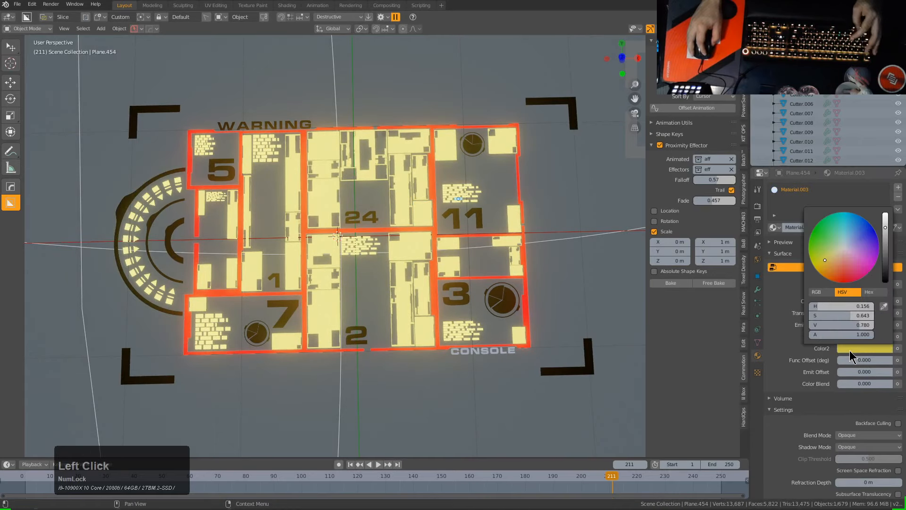
drag(843, 265, 836, 273)
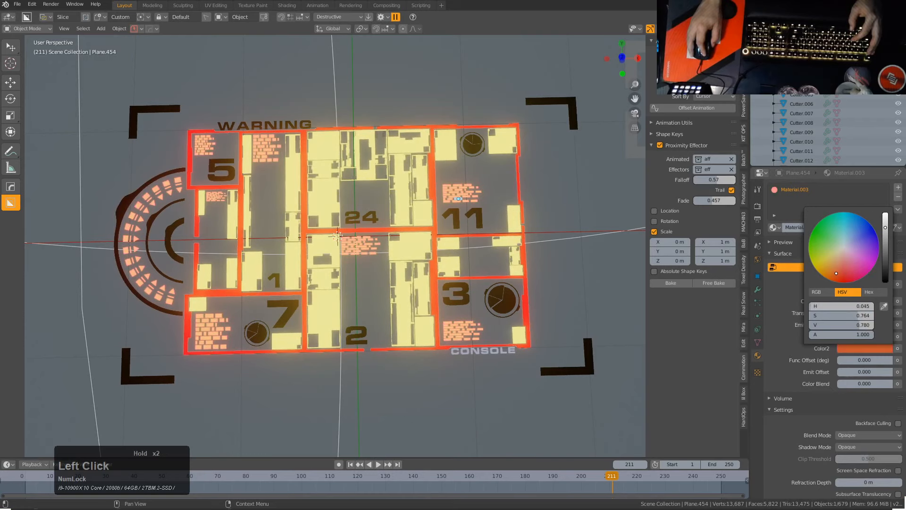
- Set Color2 of the room numbers' and WARNING text's glow material to a muted reddish orange
click(457, 284)
click(850, 349)
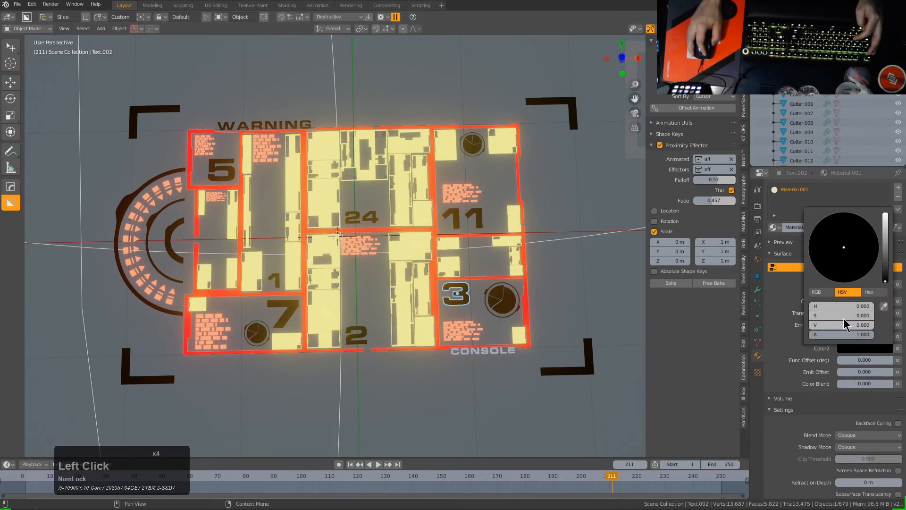
click(885, 240)
drag(832, 250, 842, 269)
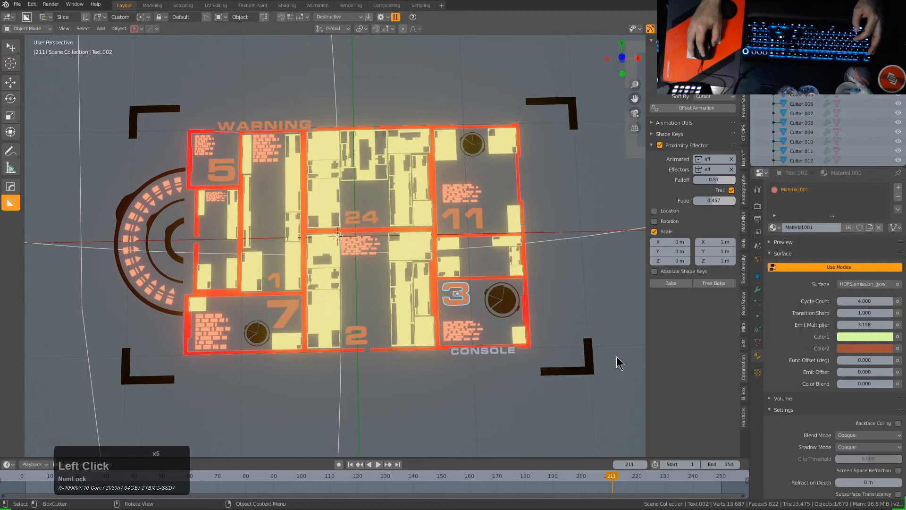
- Set Color2 of the corner brackets' and circular outlines' glow material to a saturated orange
click(590, 366)
click(845, 345)
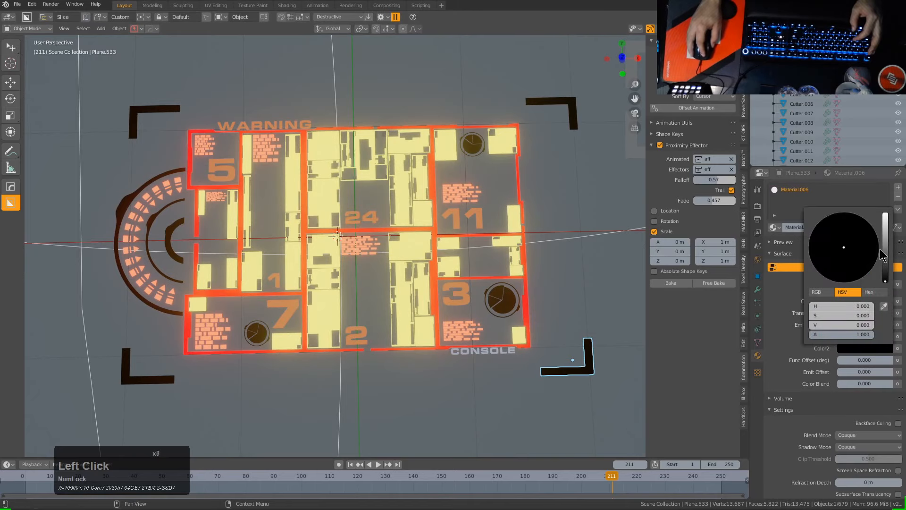
drag(885, 264, 886, 227)
drag(840, 271, 825, 277)
- Deselect everything, play the animation, and move the effector empty sideways across the layout to preview the cycling colours
key(alt+a)
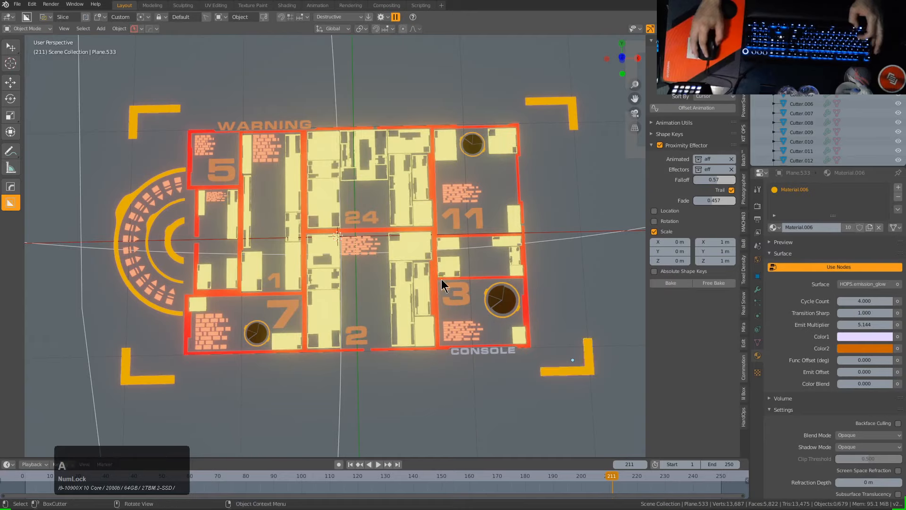
middle_drag(442, 282, 444, 270)
key(shift+space)
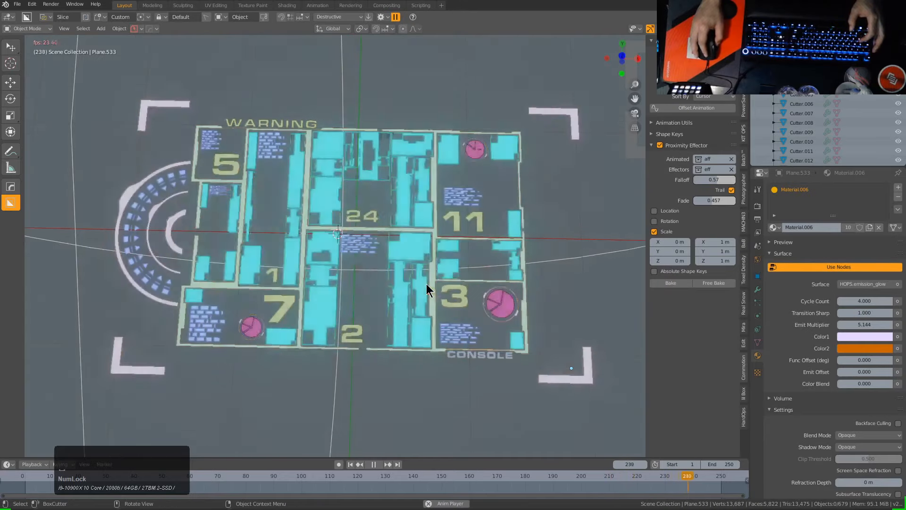
scroll(418, 285, down, 2)
click(542, 256)
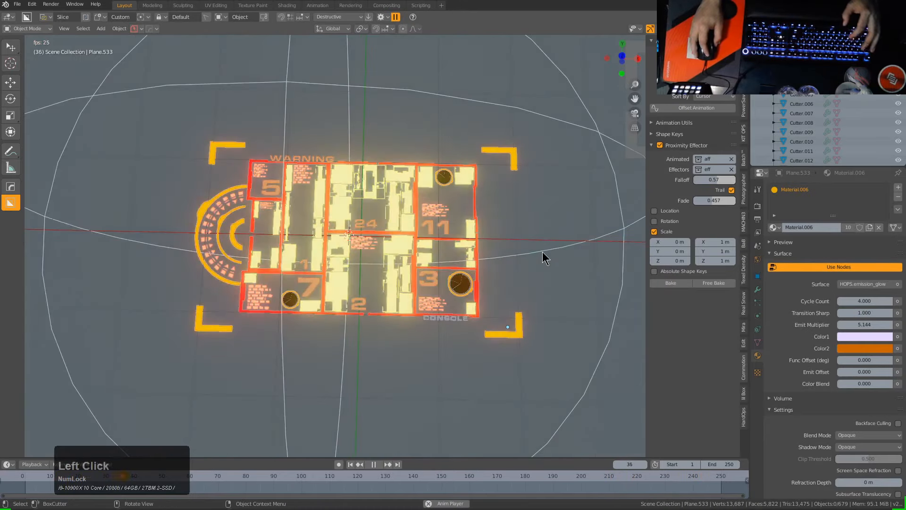
key(g)
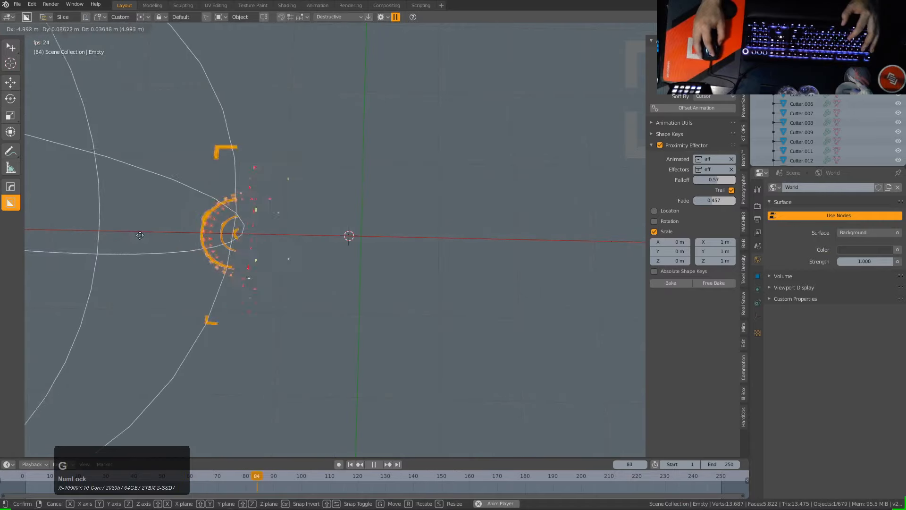
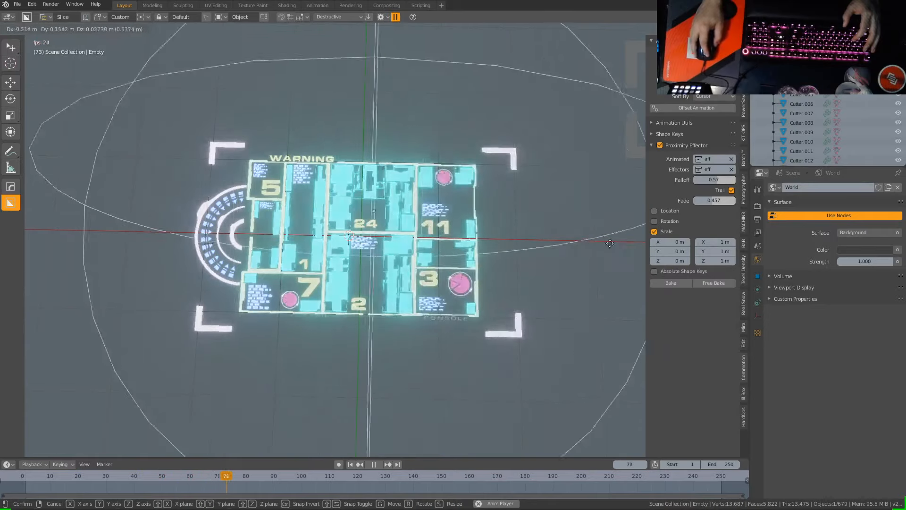
- Set the Proximity Effector's falloff to 0.58 and fade to 0.565, and enable its Location effect
click(44, 249)
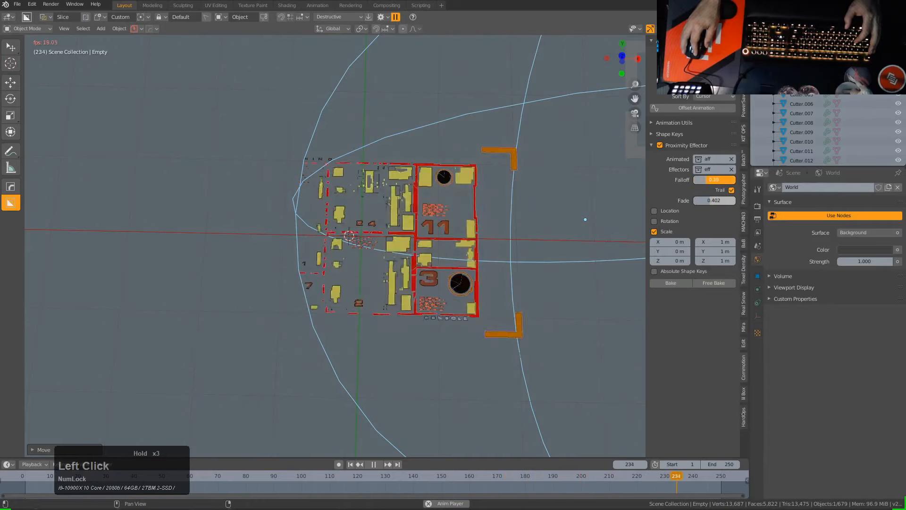
drag(710, 180, 715, 205)
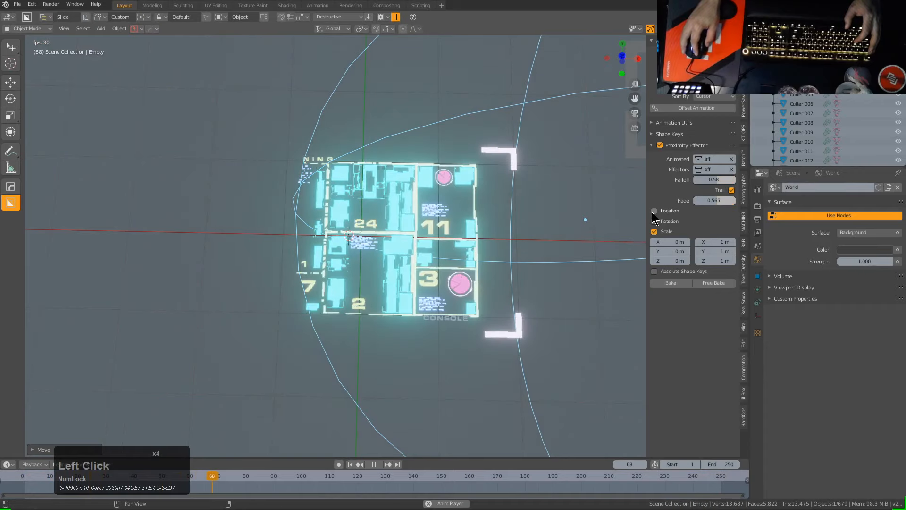
click(654, 211)
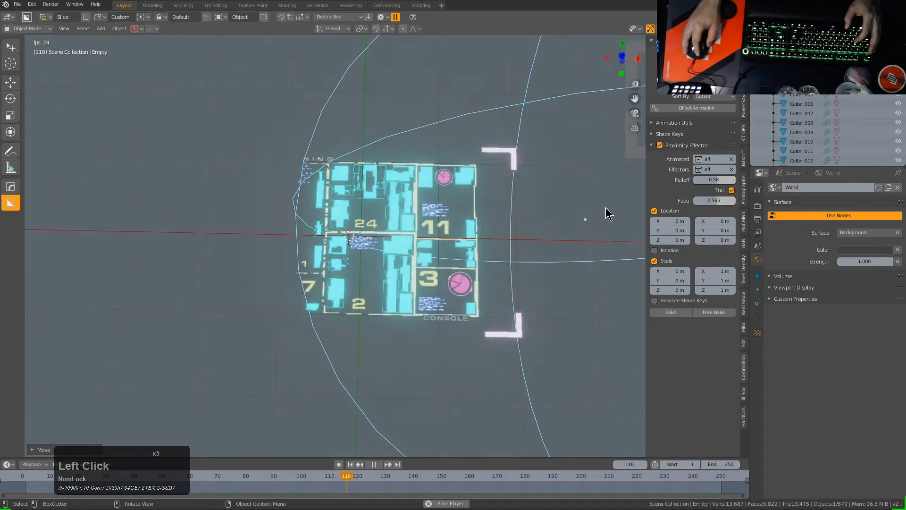
click(655, 211)
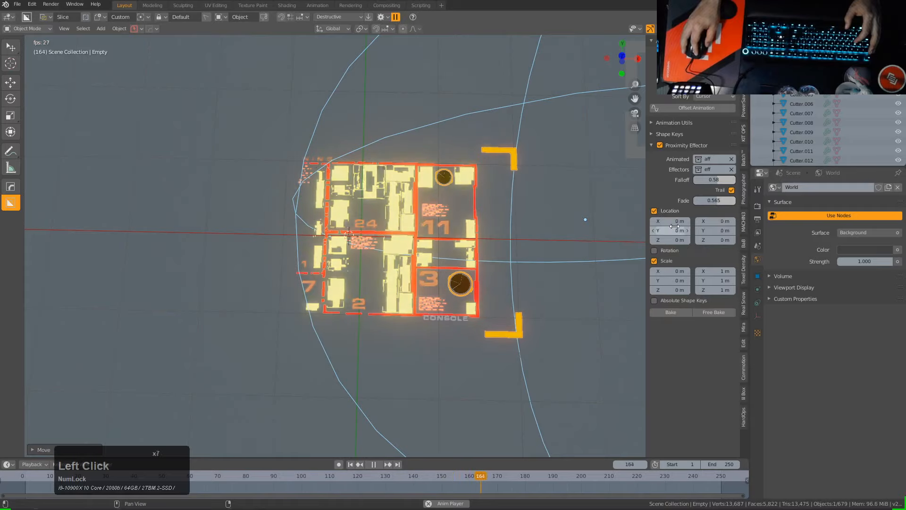
- Try a starting Y location of 30 m for the effector and move the empty sideways to preview it
click(672, 230)
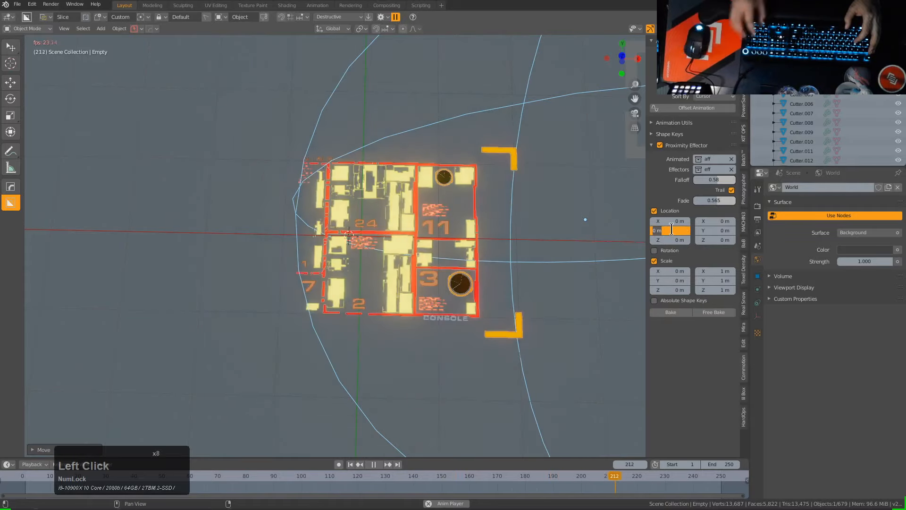
text(30)
key(KP_Enter)
key(g)
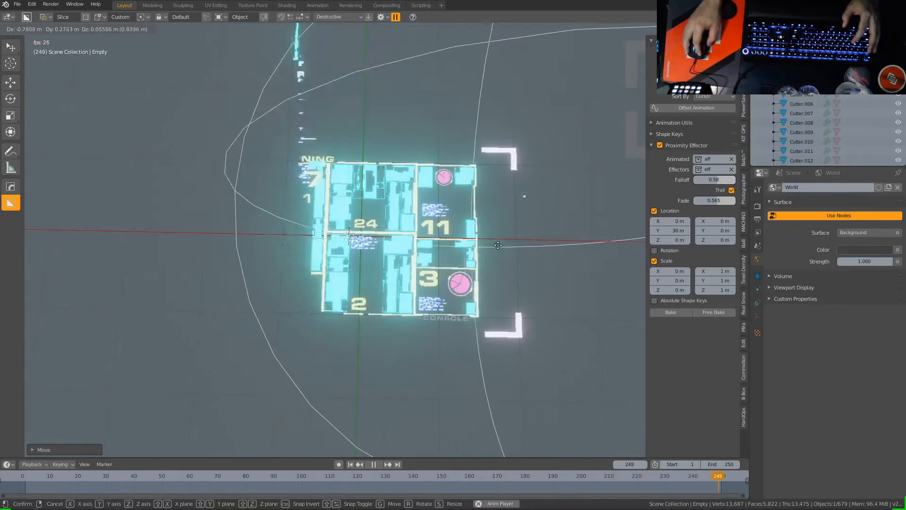
right_click(633, 267)
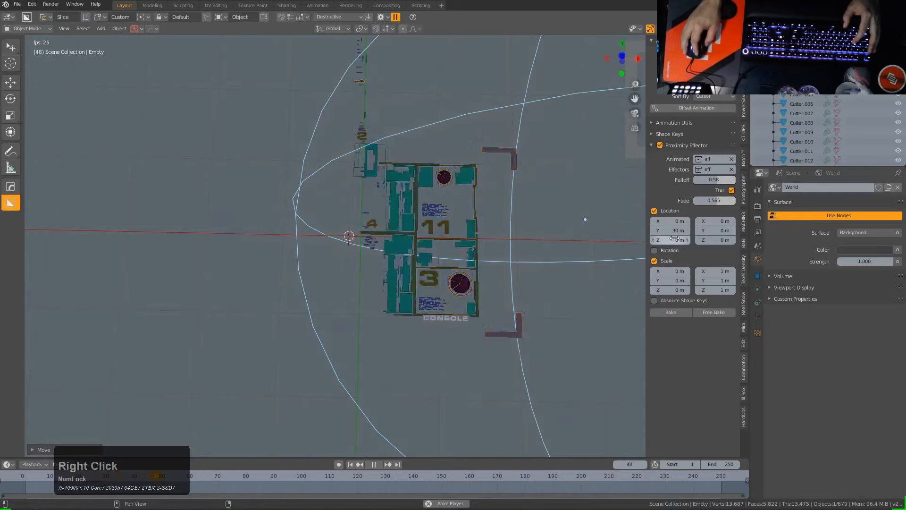
- Set the effector's starting Y location to 0.1 m and preview it by moving the empty along X
click(675, 239)
double_click(675, 230)
text(.1)
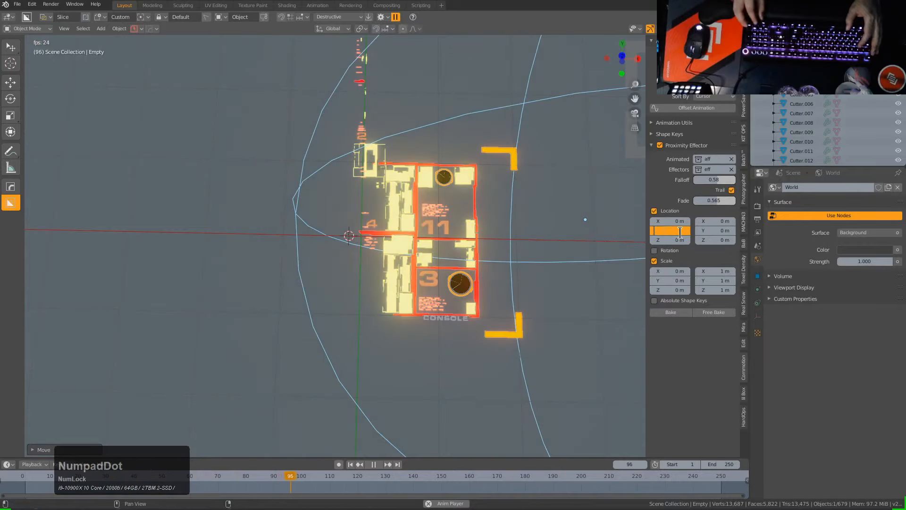
key(KP_Enter)
key(g)
key(x)
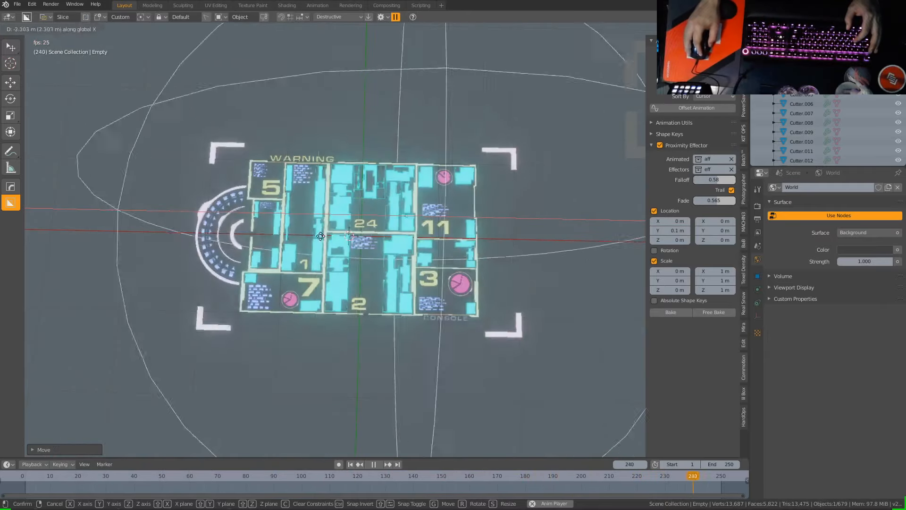
key(Escape)
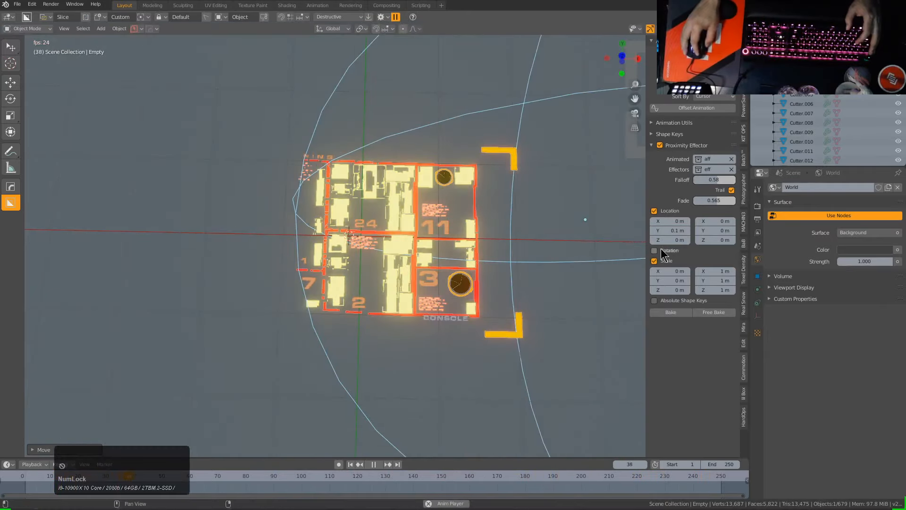
- Enable the effector's Rotation with a starting Y angle of 90° and move the empty along X to preview it
click(659, 251)
click(671, 270)
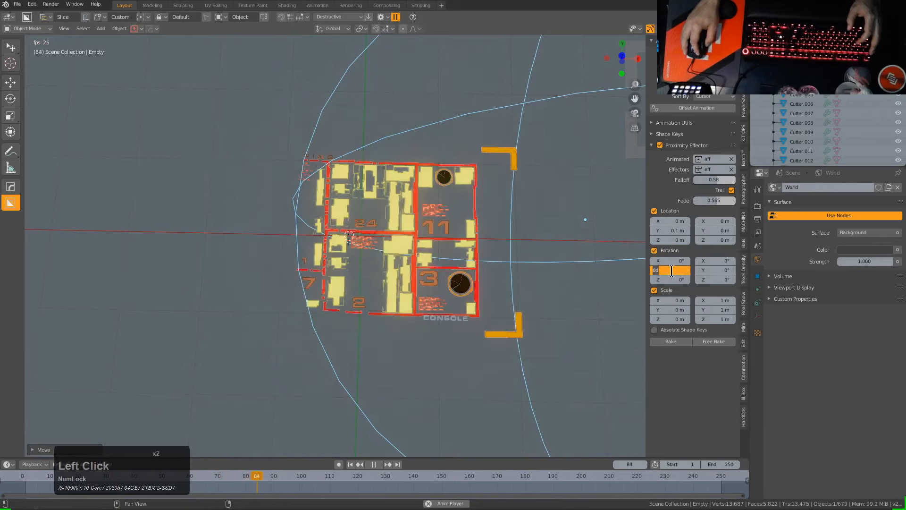
text(90)
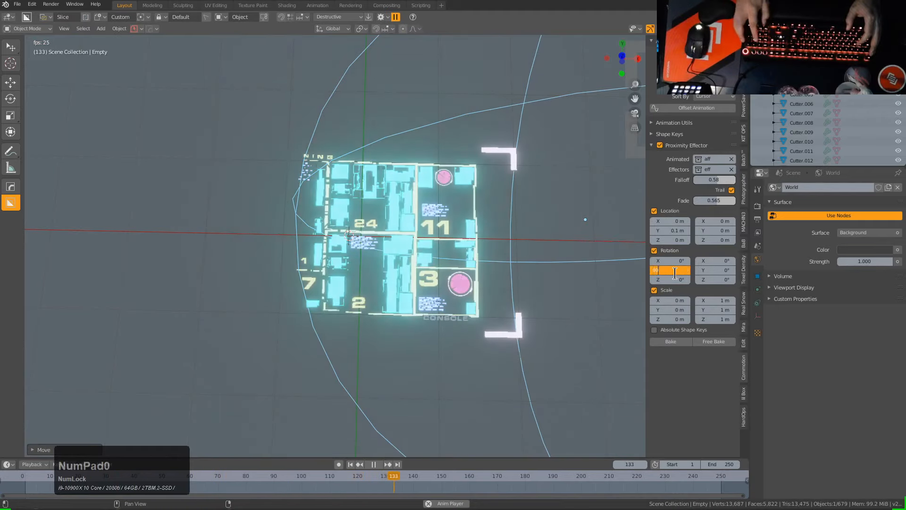
key(Return)
key(g)
key(x)
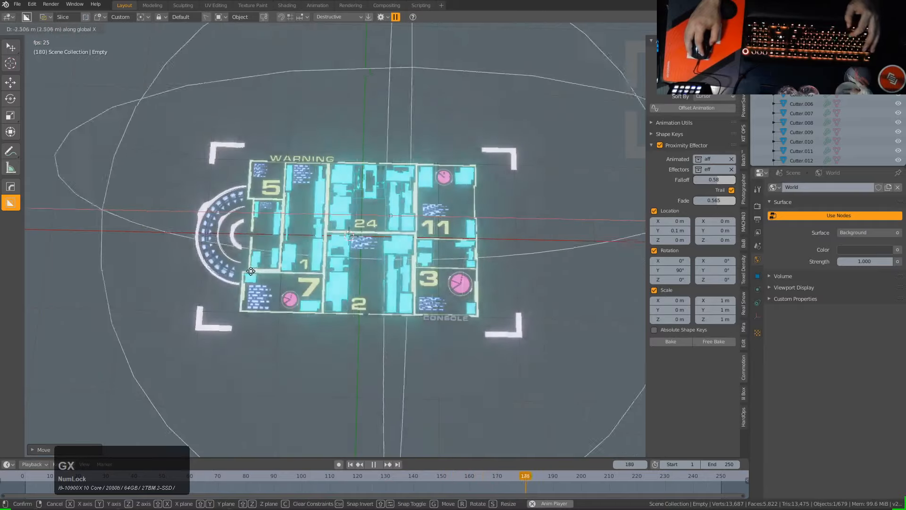
click(482, 278)
middle_drag(483, 278, 660, 248)
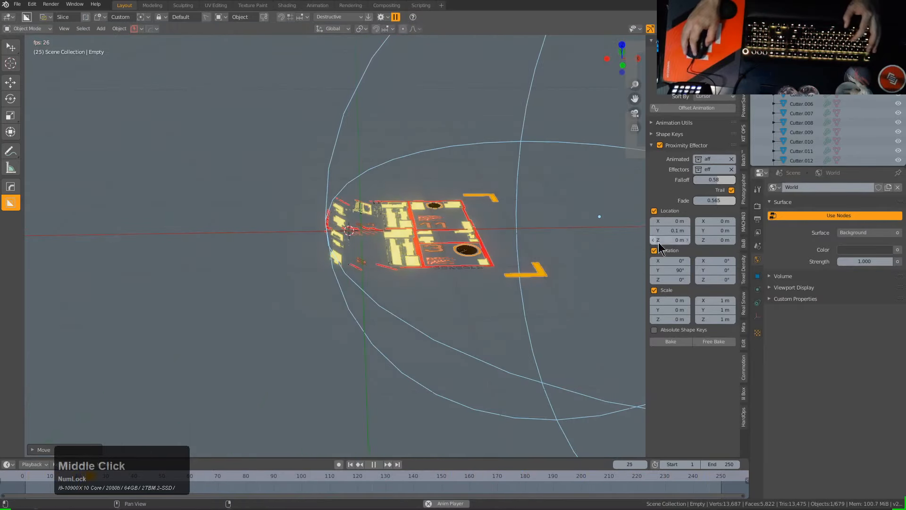
- Set the effector's starting Y rotation back to 0°
click(669, 272)
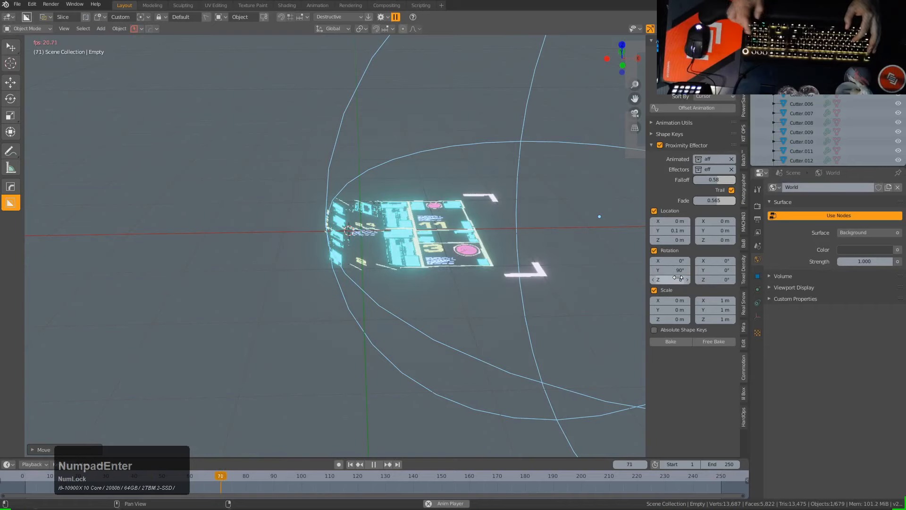
click(672, 269)
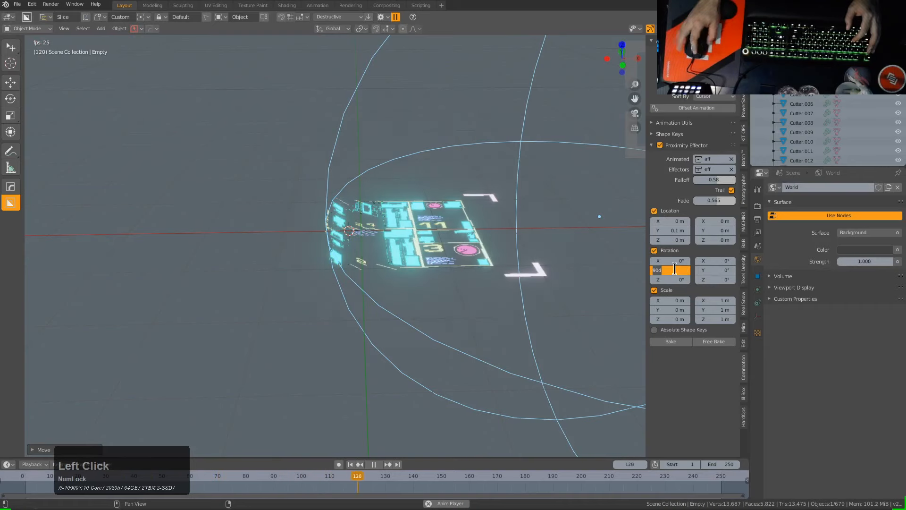
text(0)
key(KP_Enter)
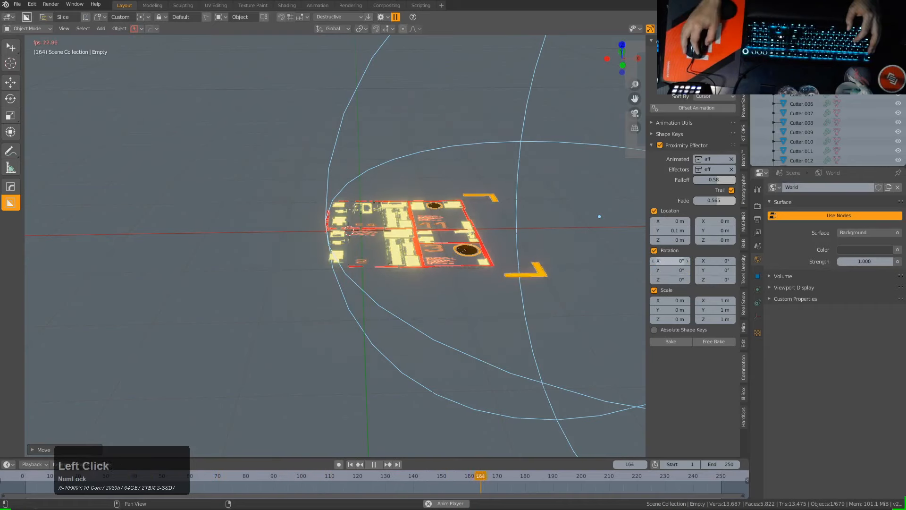
- Try a starting X rotation of 90° and preview it by moving the empty while viewing the layout at a low angle
click(666, 260)
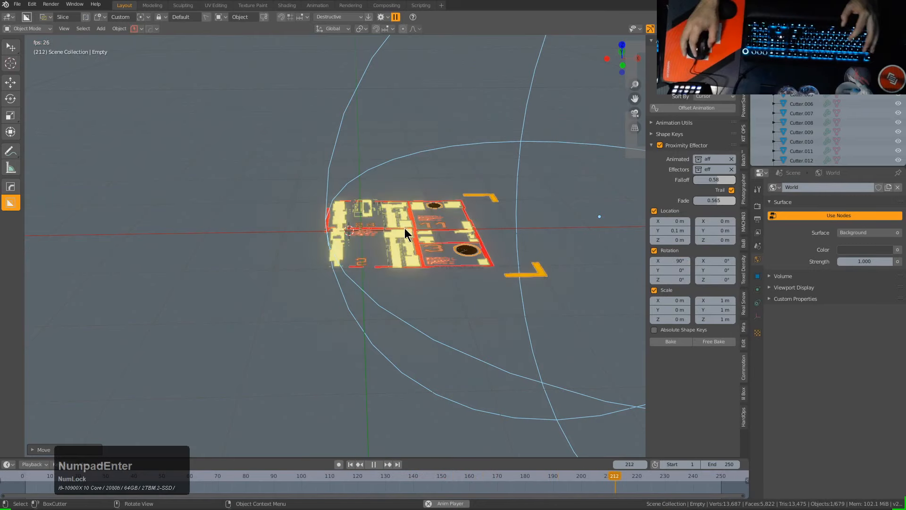
middle_drag(404, 228, 624, 222)
key(g)
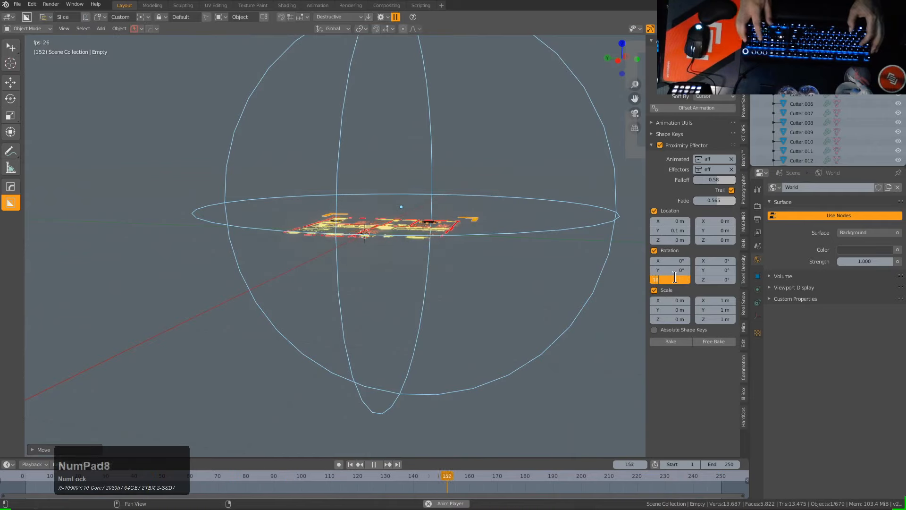
- Set the effector's starting rotation to 0° on X and 180° on Z, and move the empty along X across the layout
middle_drag(330, 226, 269, 283)
key(g)
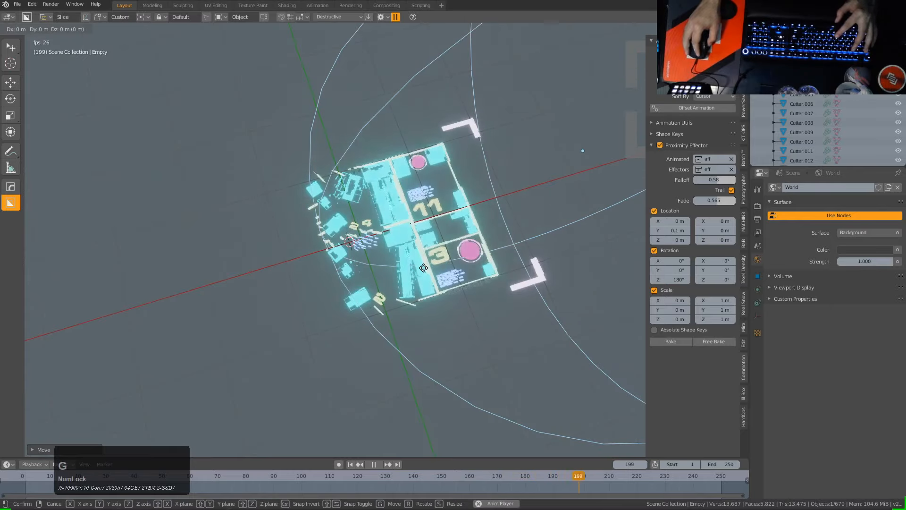
key(x)
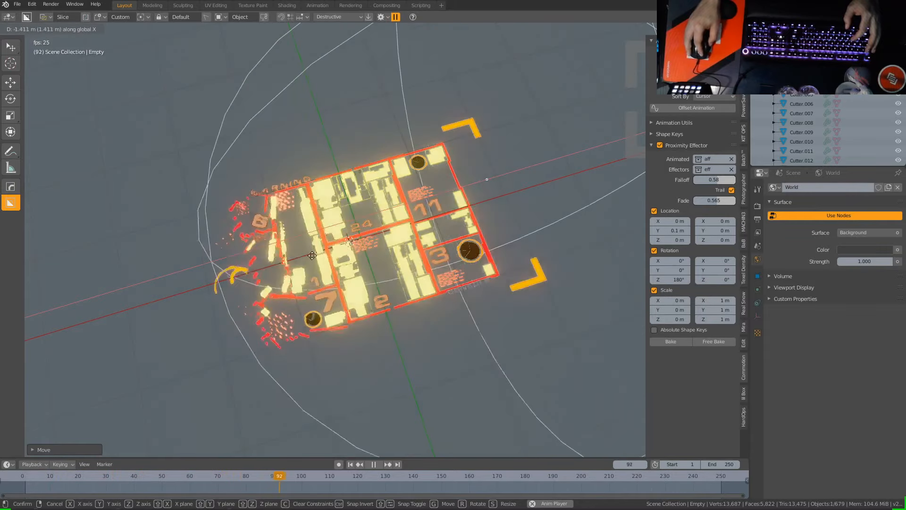
click(375, 268)
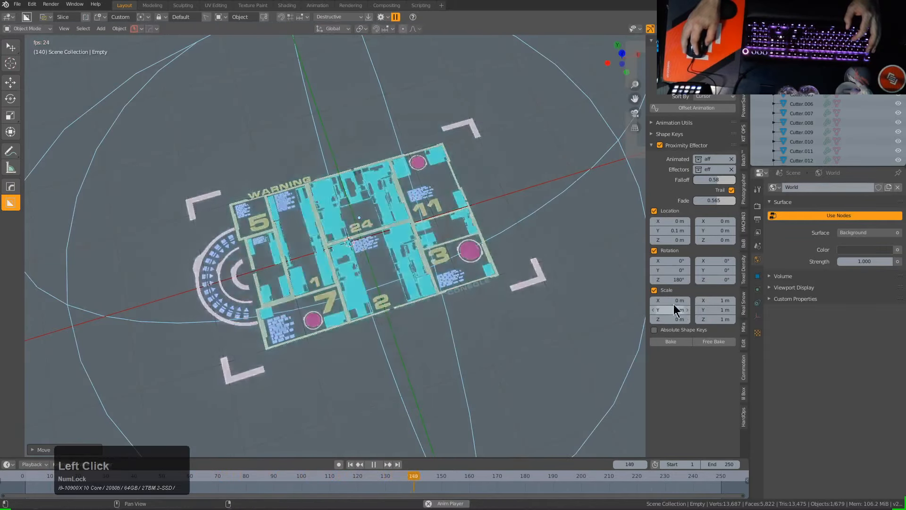
- Try a starting X scale of 20 m and preview the stretched parts by moving the empty along X
double_click(675, 301)
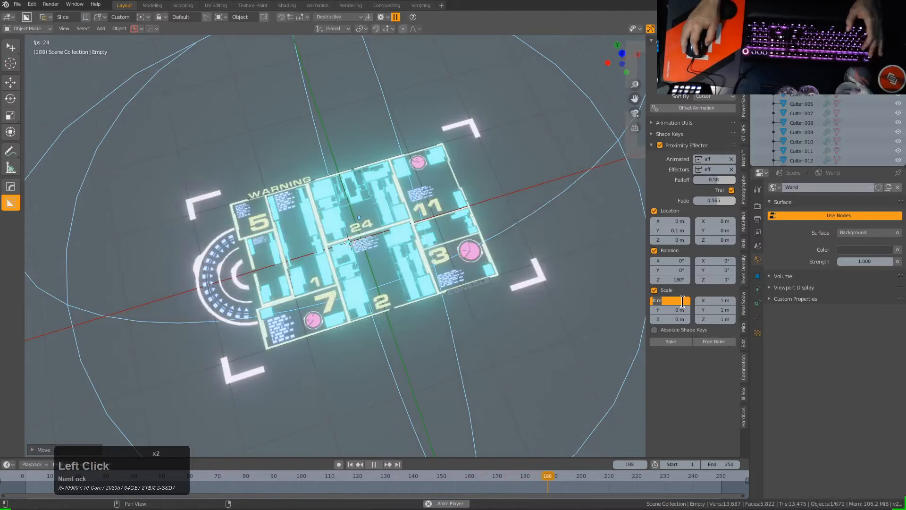
text(20)
key(KP_Enter)
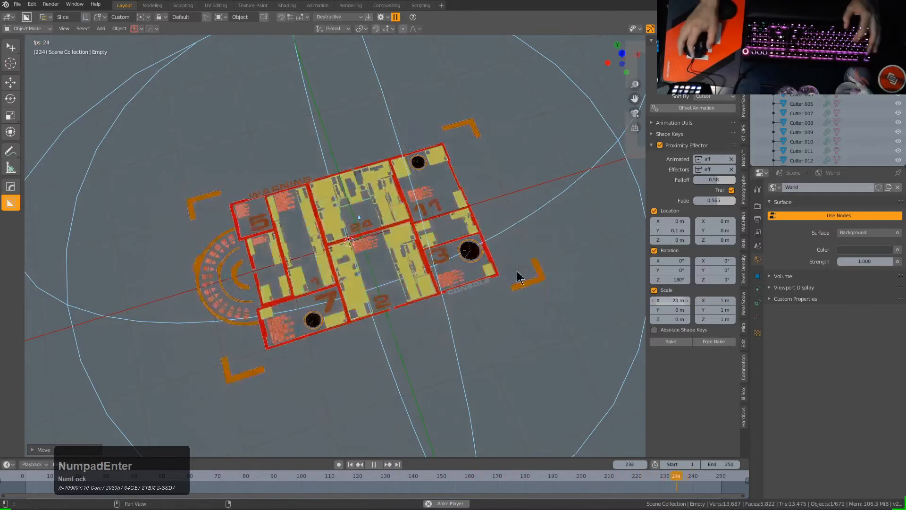
key(g)
key(x)
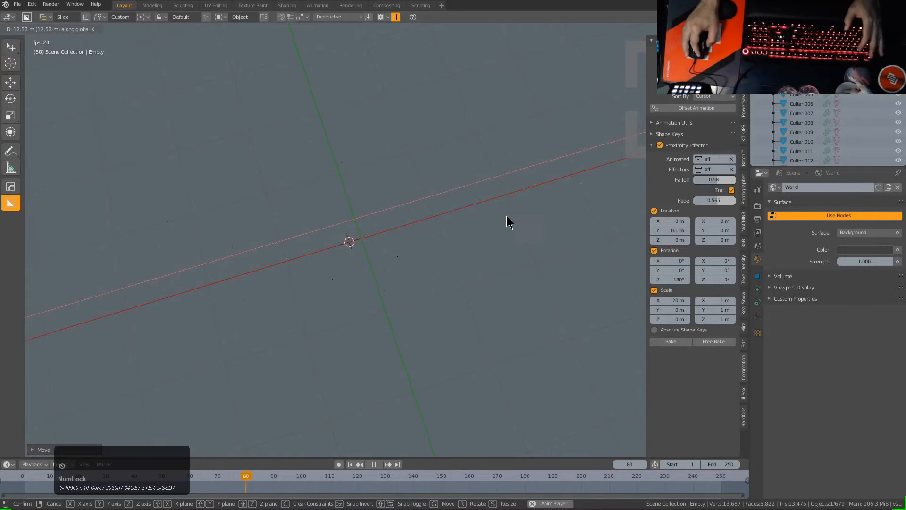
key(Escape)
key(g)
key(x)
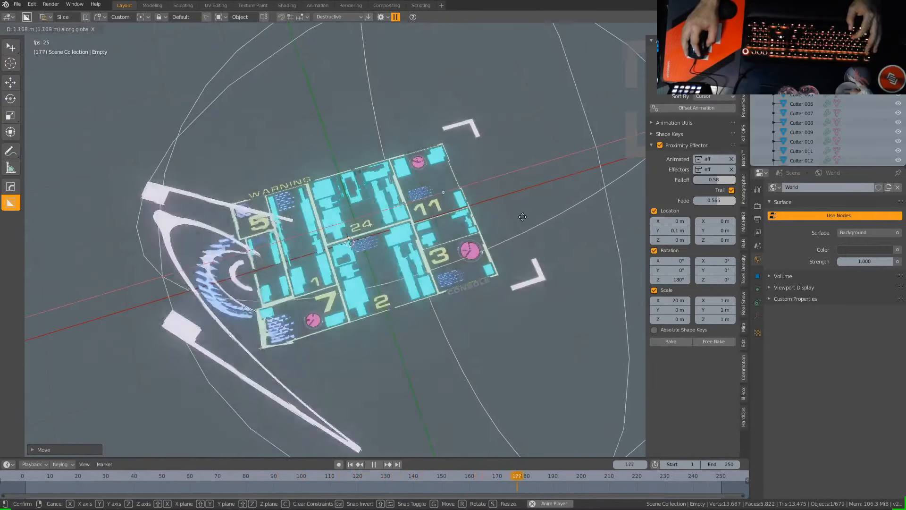
key(Escape)
- Set the effector's starting X scale back to 0 m
click(670, 300)
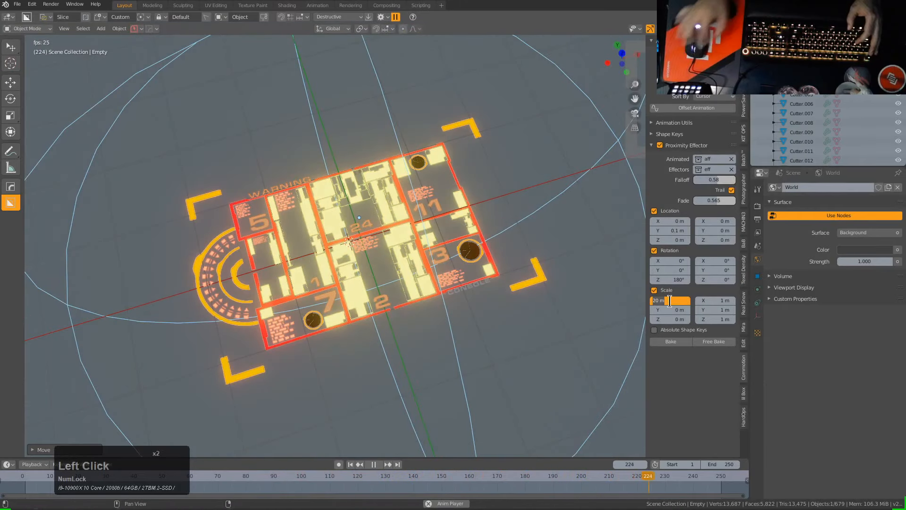
text(0)
key(KP_Enter)
- Stop the playback and move the empty along X past the semicircular end of the layout
middle_drag(489, 225, 378, 217)
key(g)
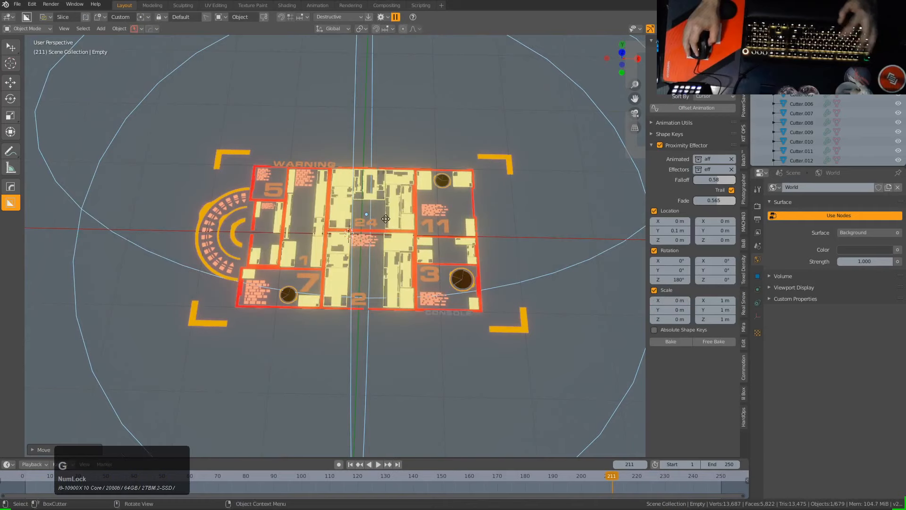
key(x)
click(198, 199)
shift+middle_drag(232, 204, 285, 218)
middle_drag(285, 218, 286, 234)
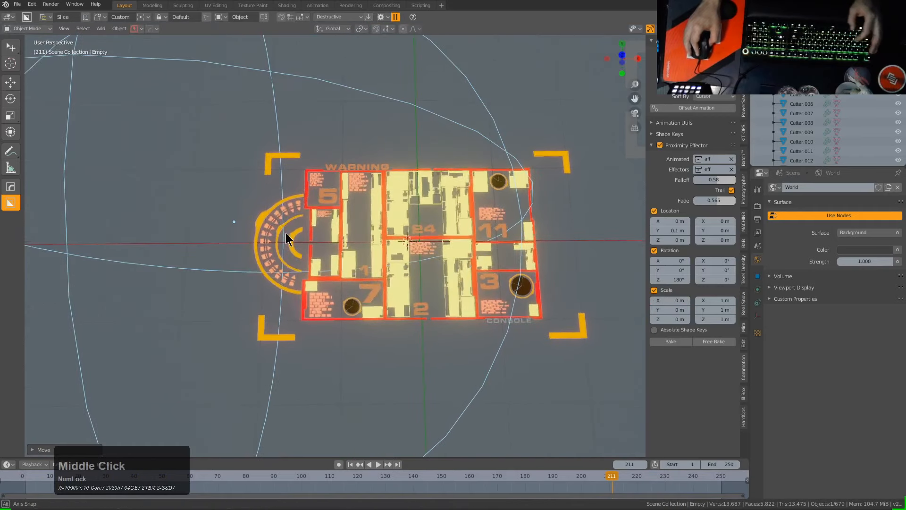
key(x)
click(227, 239)
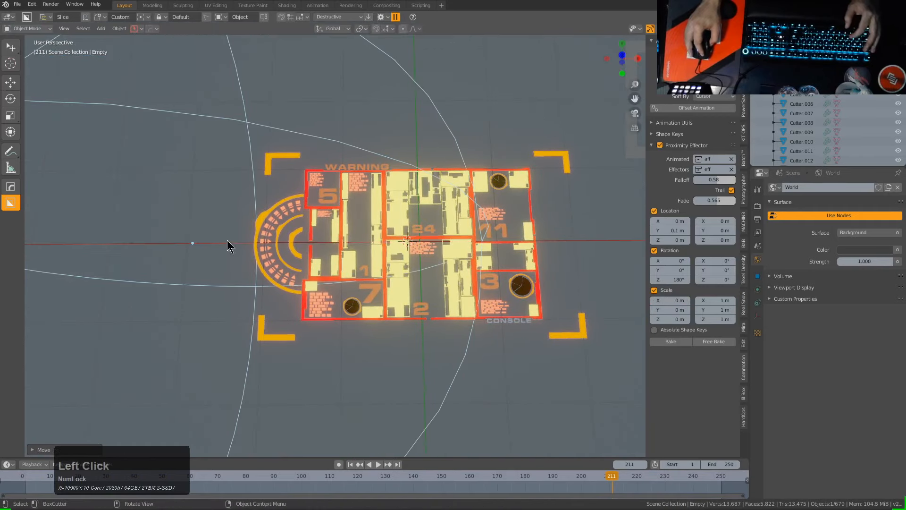
middle_drag(227, 240, 362, 235)
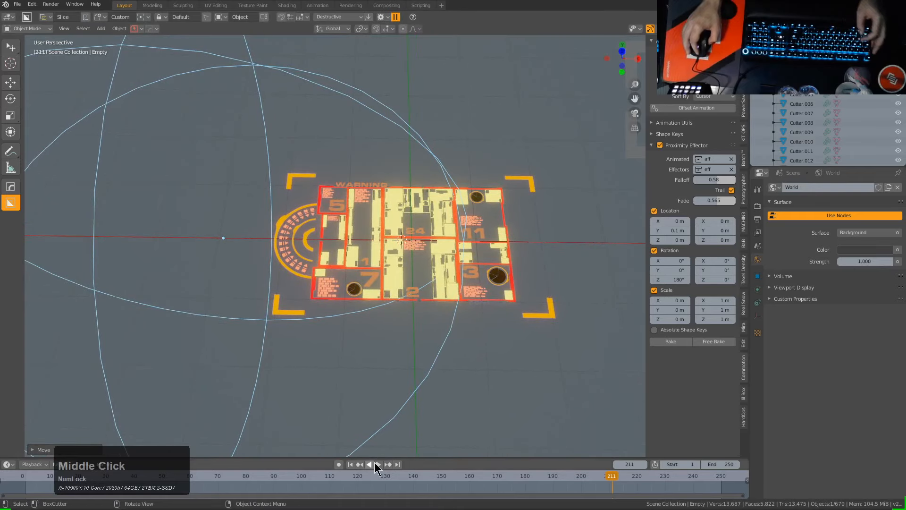
- Clear the empty's location at frame 1 and insert a keyframe for it
key(shift+Left)
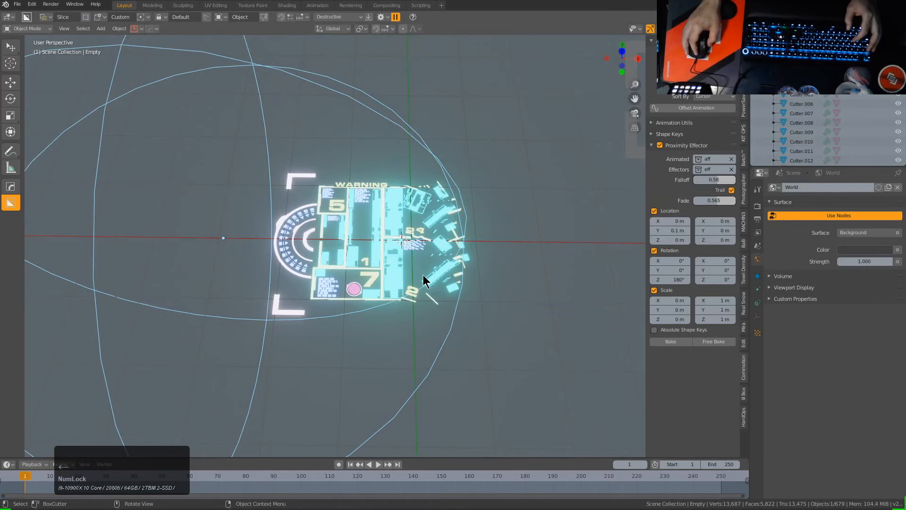
key(x)
right_click(318, 255)
key(alt+g)
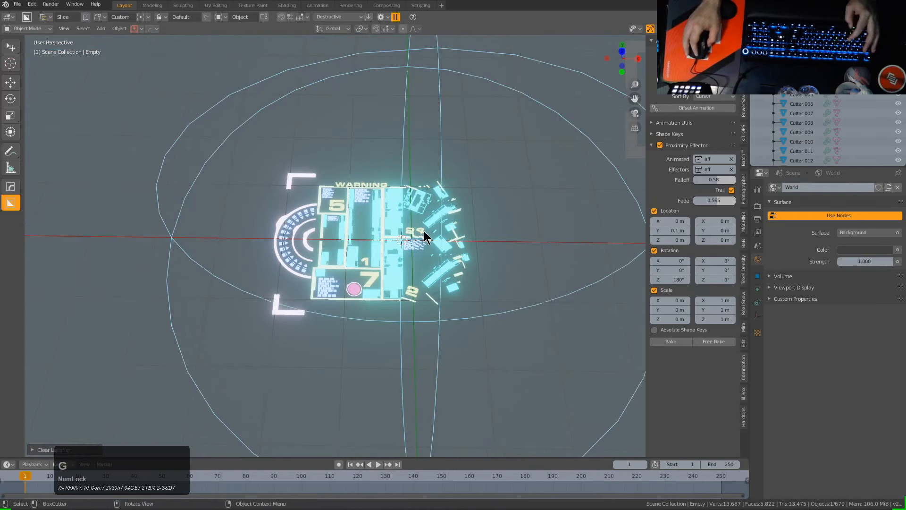
middle_drag(425, 236, 425, 249)
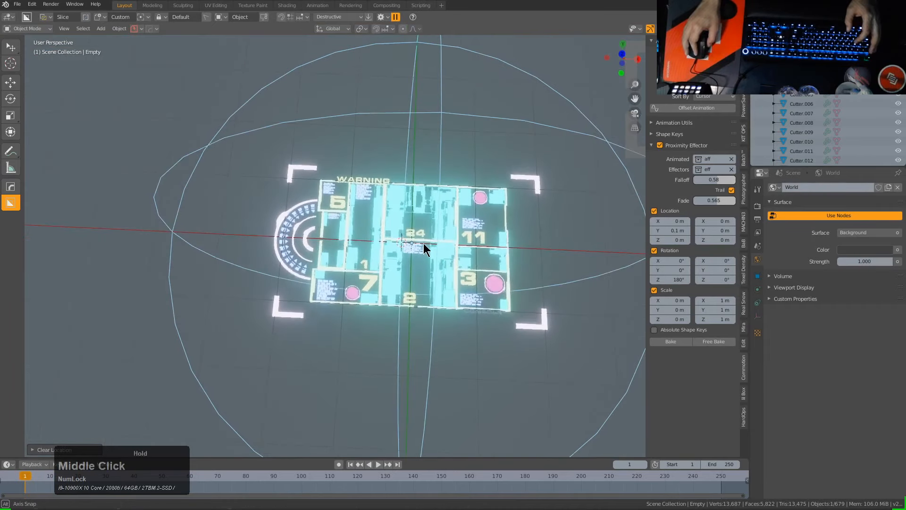
key(i)
click(391, 260)
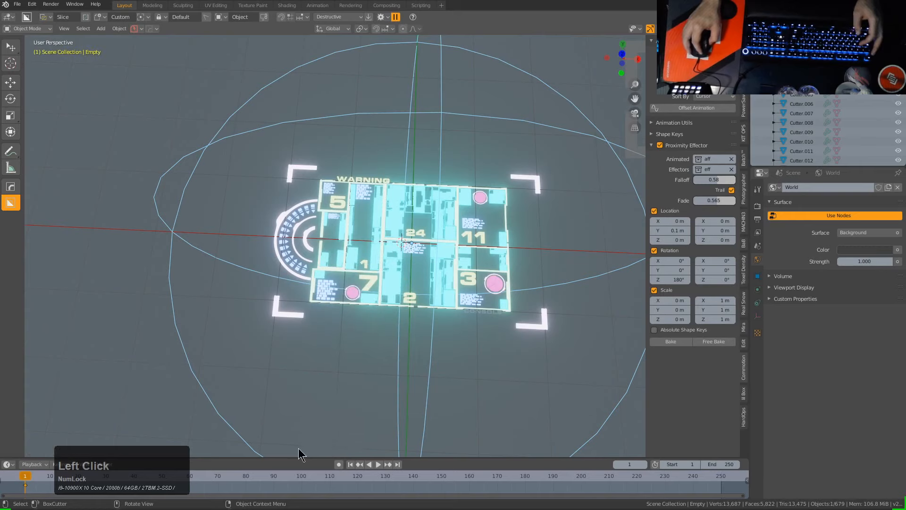
- Turn on automatic keyframing and insert a location keyframe for the effector empty at frame 40
click(339, 464)
middle_drag(386, 257, 392, 241)
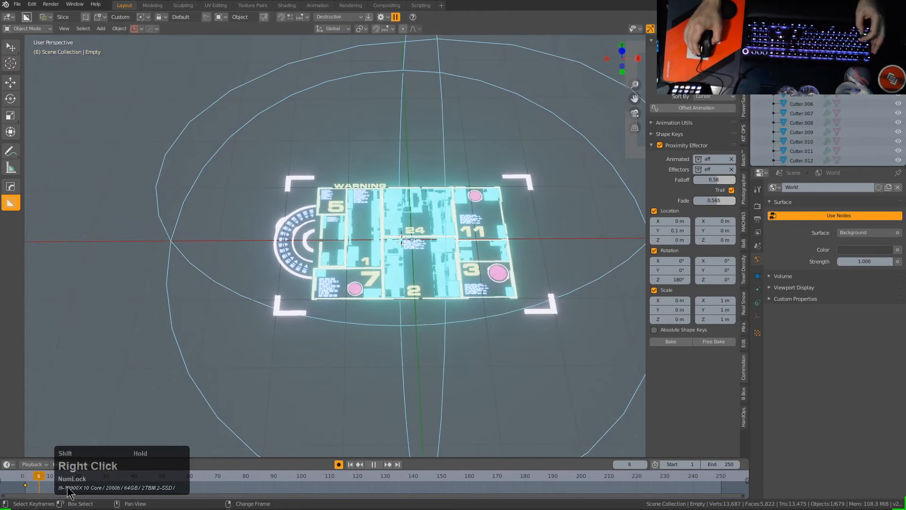
shift+right_drag(69, 492, 137, 491)
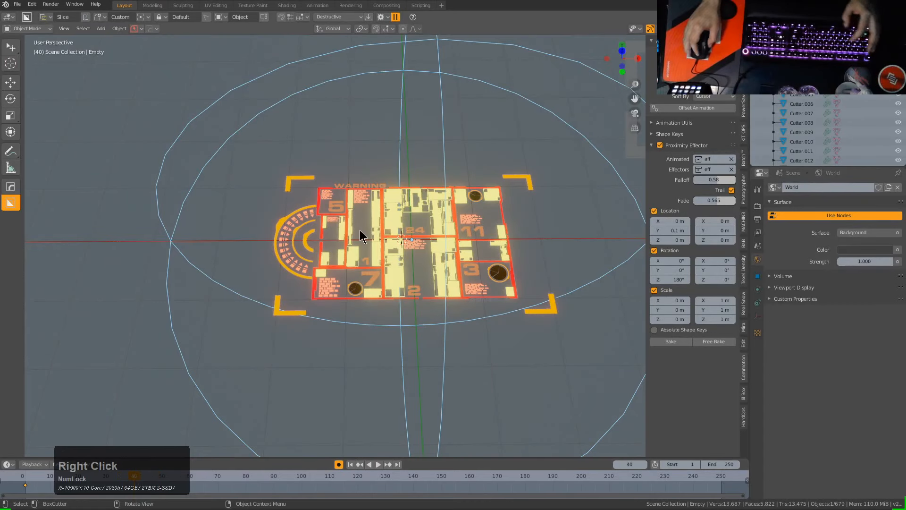
key(k)
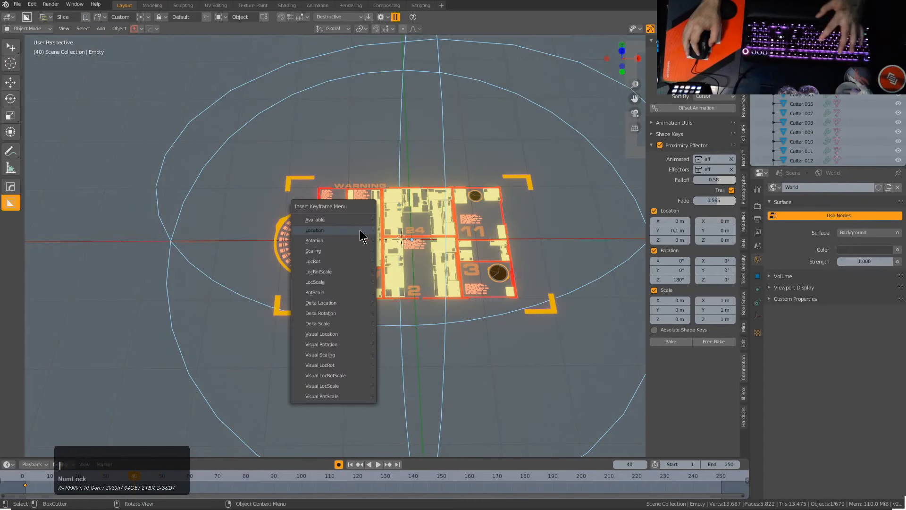
double_click(329, 231)
- At frame 112, move the empty along X past the end of the layout opposite the semicircle
shift+right_drag(192, 475, 335, 477)
key(g)
key(x)
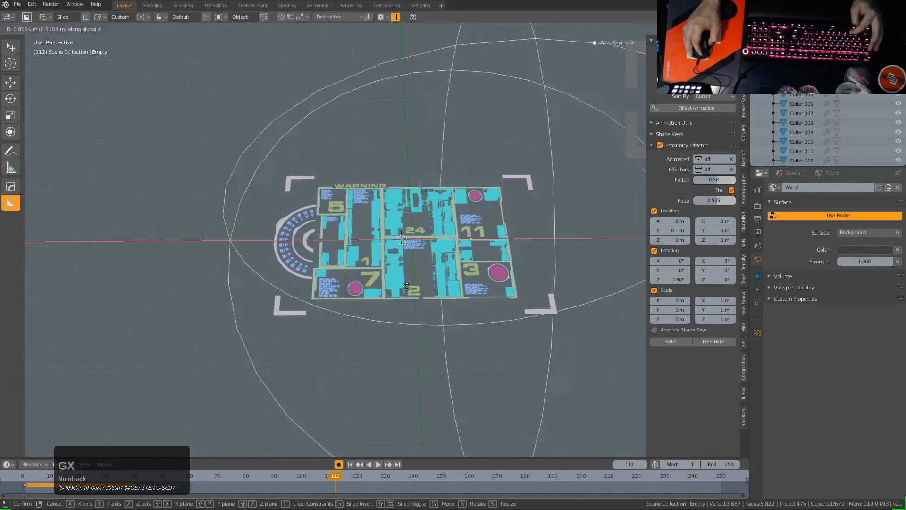
click(585, 53)
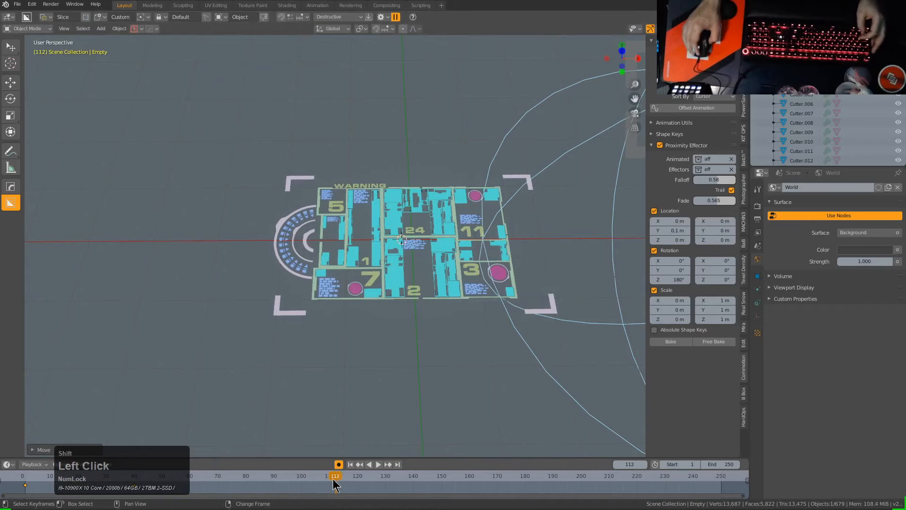
- At frame 117, move the empty farther away from the layout along the X axis
shift+right_drag(347, 491, 351, 491)
middle_drag(471, 309, 320, 259)
key(g)
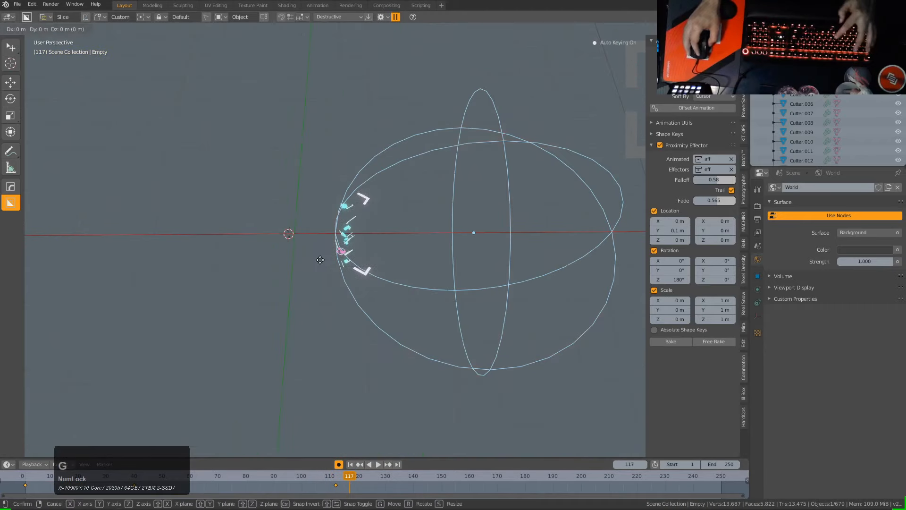
click(442, 250)
shift+right_click(356, 491)
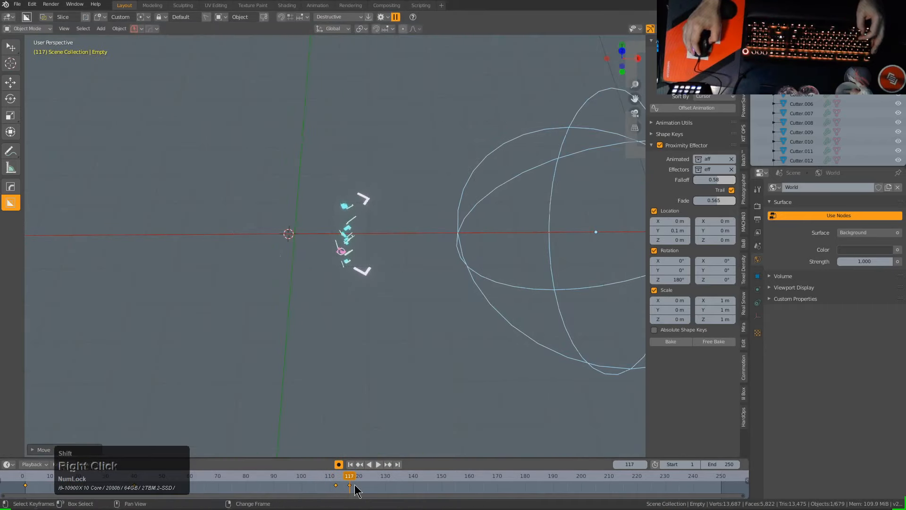
shift+right_drag(350, 491, 369, 493)
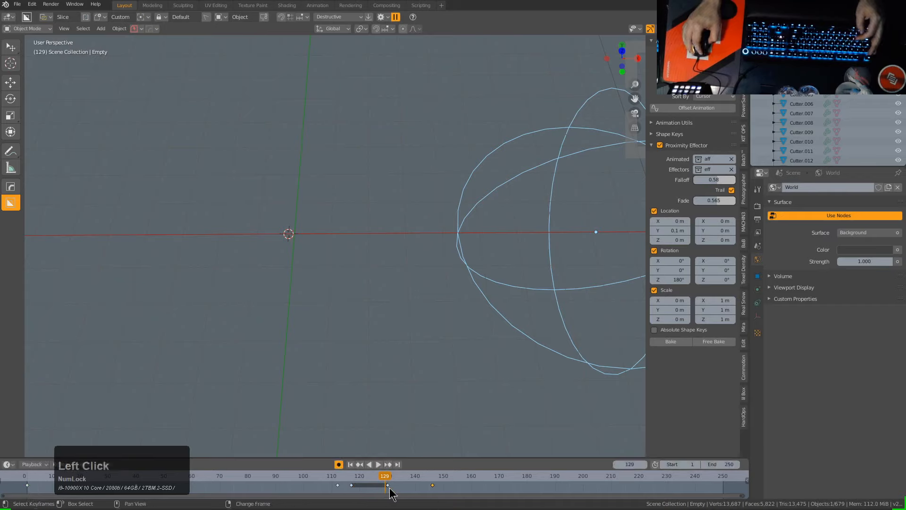
- Move the empty's last keyframe to about frame 206
drag(423, 499, 428, 499)
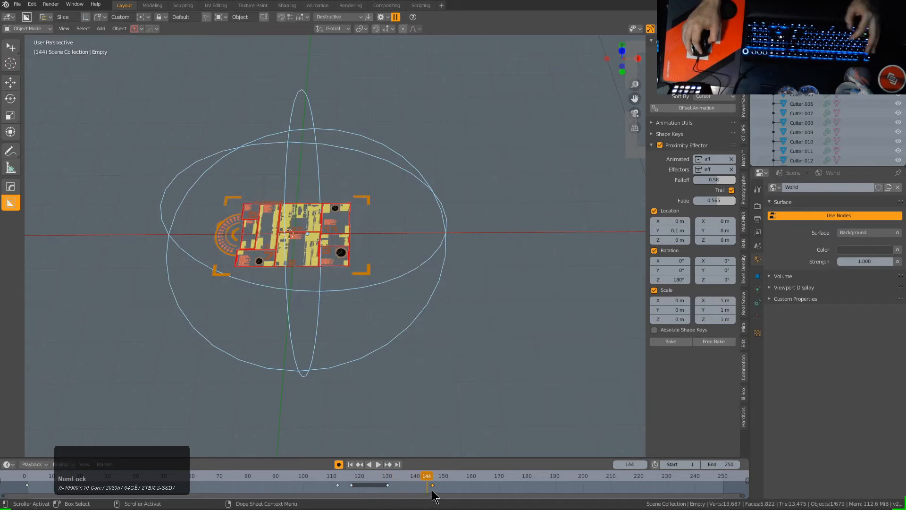
key(g)
click(600, 496)
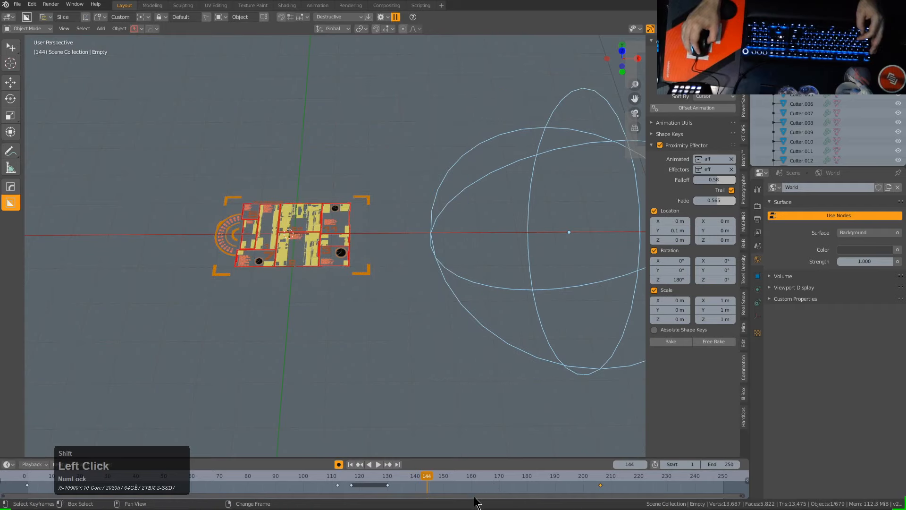
- Play and scrub the animation to review closely how the layout's pieces disappear and reassemble
shift+right_drag(486, 493, 430, 502)
shift+right_drag(486, 498, 647, 492)
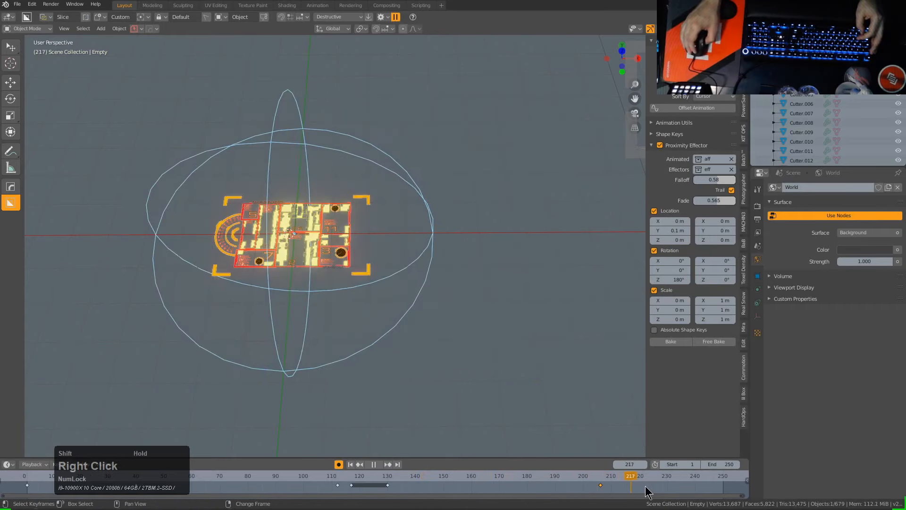
scroll(383, 229, up, 3)
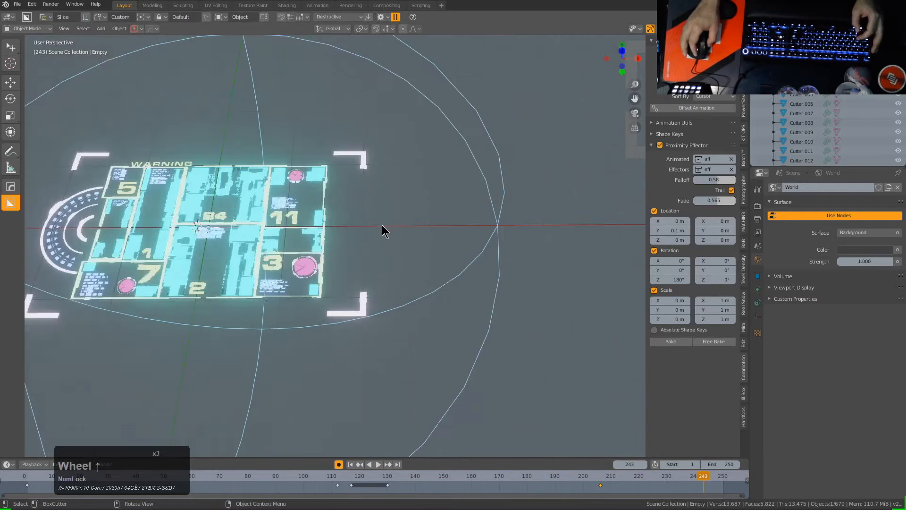
middle_drag(382, 229, 380, 202)
scroll(380, 203, up, 4)
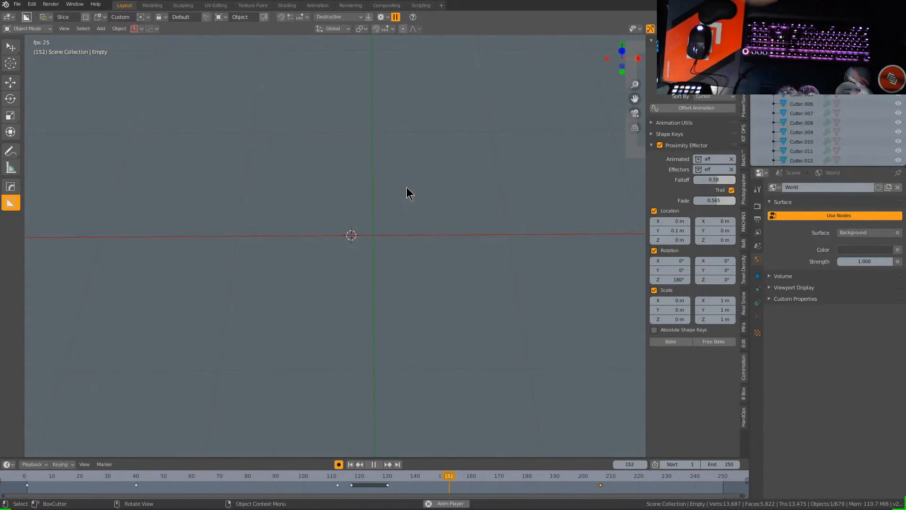
click(671, 29)
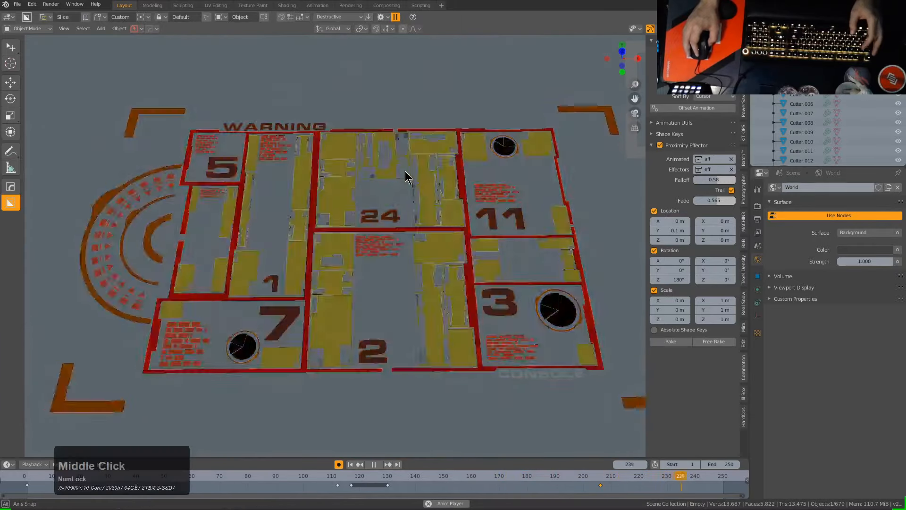
scroll(409, 174, down, 2)
shift+middle_drag(409, 174, 410, 186)
scroll(361, 184, down, 1)
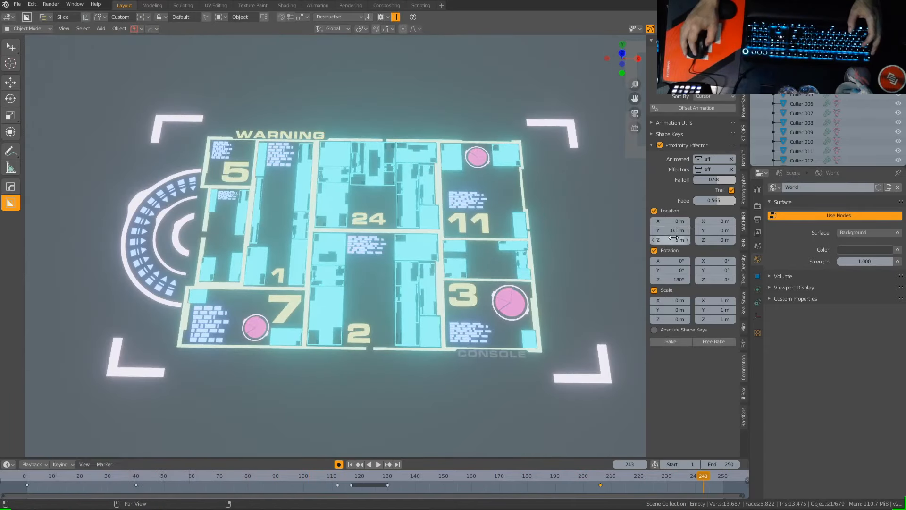
- Bake the Proximity Effector animation and show only the objects of the aff collection
click(670, 341)
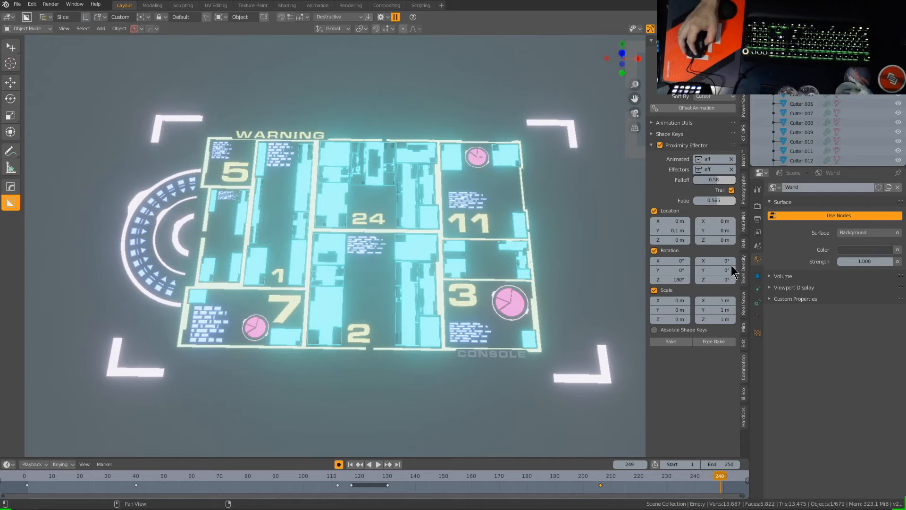
key(Right)
key(Right)
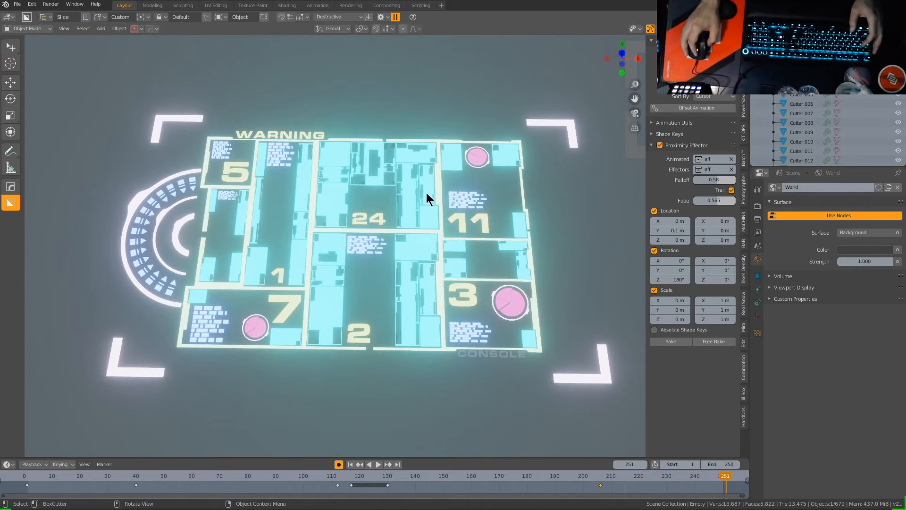
middle_drag(426, 192, 437, 189)
click(670, 28)
scroll(421, 202, down, 3)
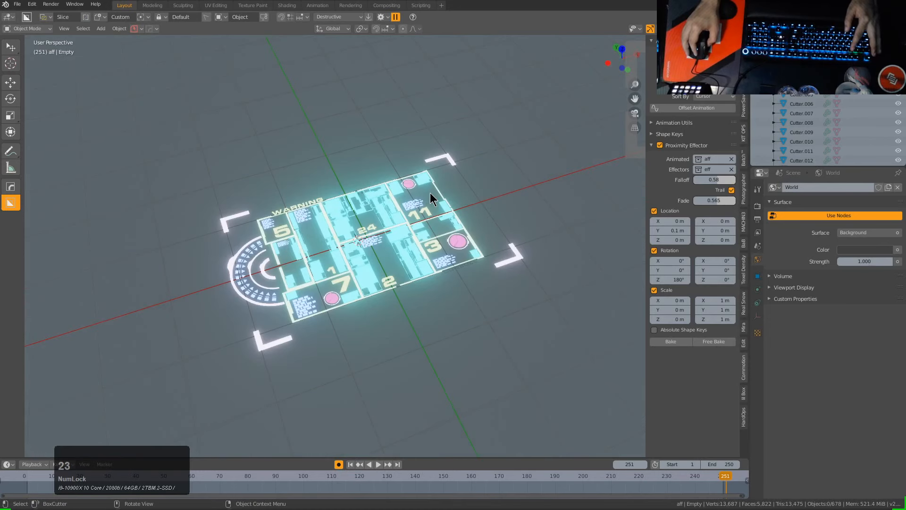
- Select all the layout's pieces and put them in a new collection named Hud2
middle_drag(421, 233, 424, 231)
key(a)
scroll(424, 231, up, 2)
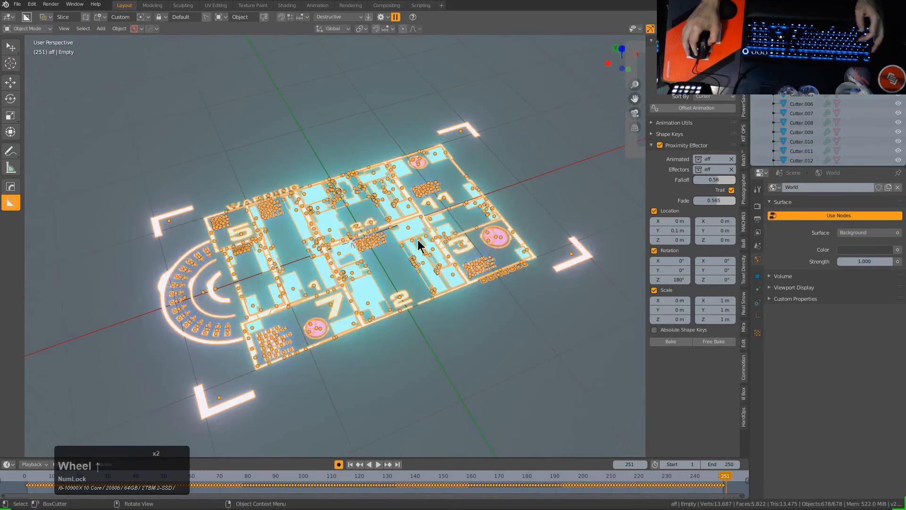
key(ctrl+g)
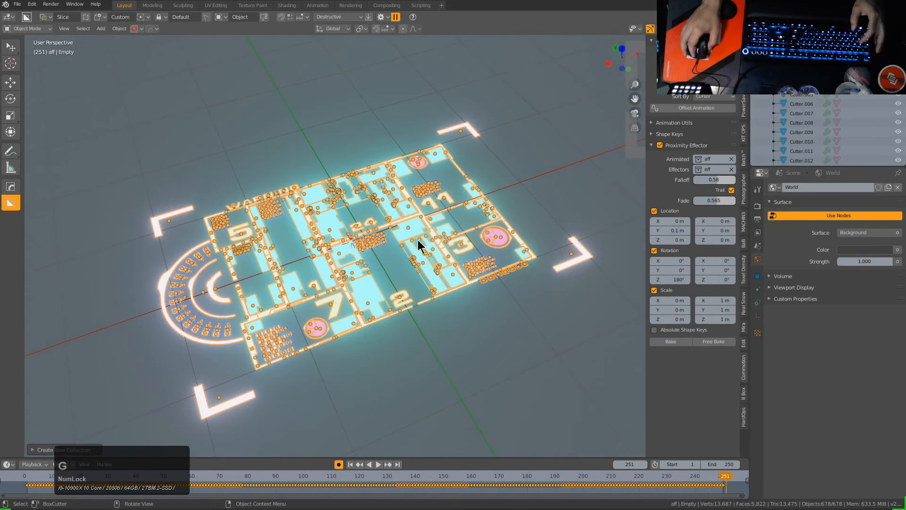
key(F9)
click(505, 255)
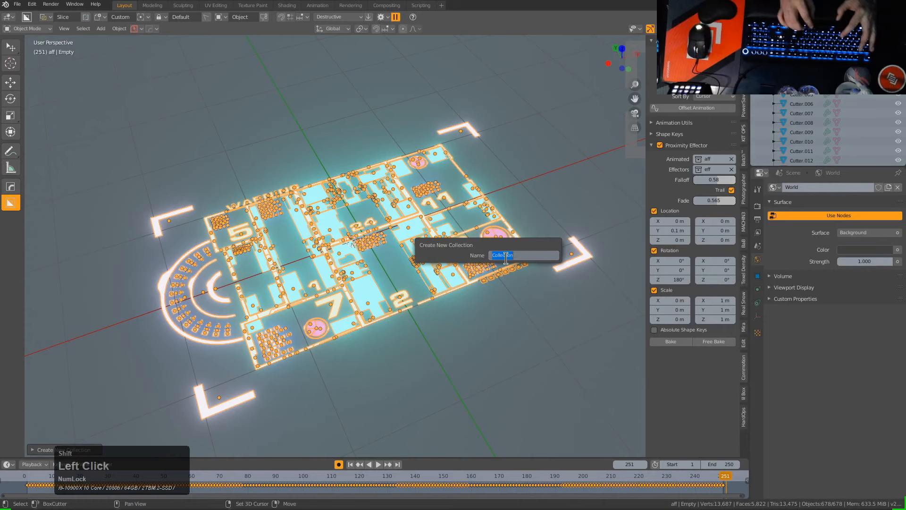
text(Hud2)
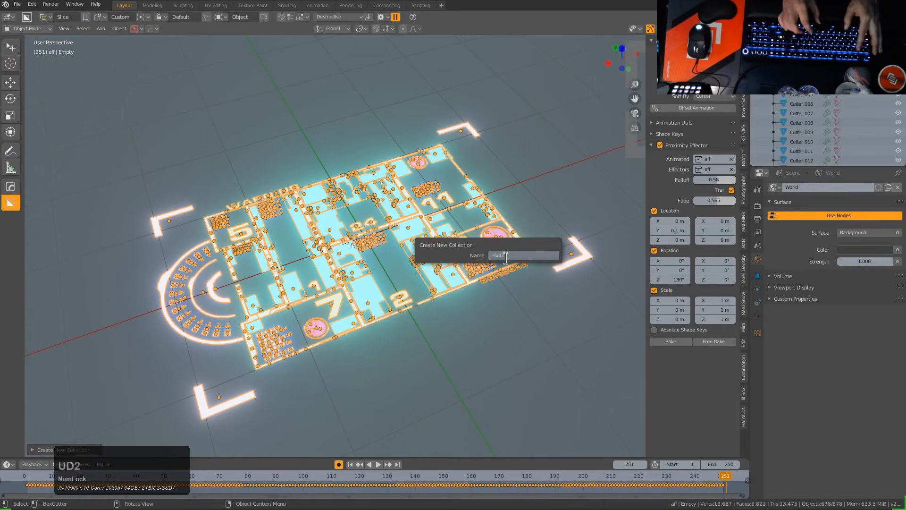
- Add a new collection named SCN for the scene and hide the layout's original objects
middle_drag(416, 152, 394, 179)
scroll(394, 178, down, 1)
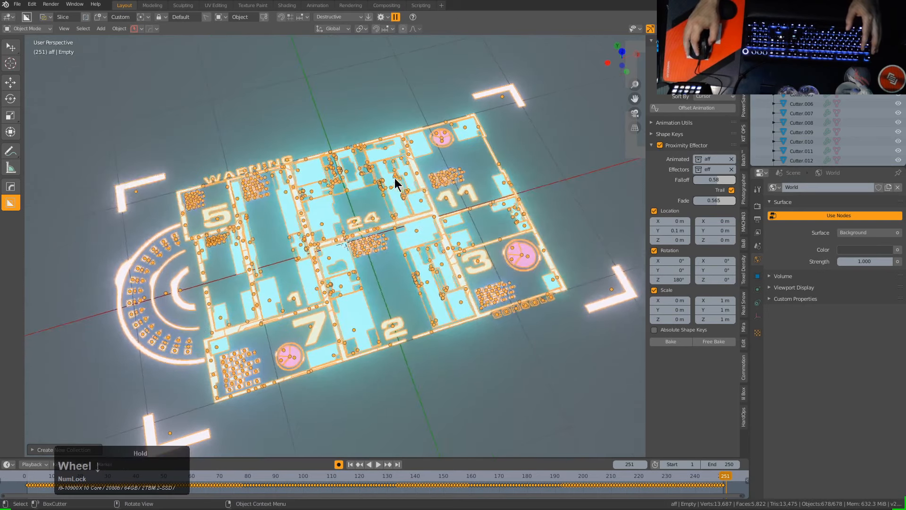
click(774, 71)
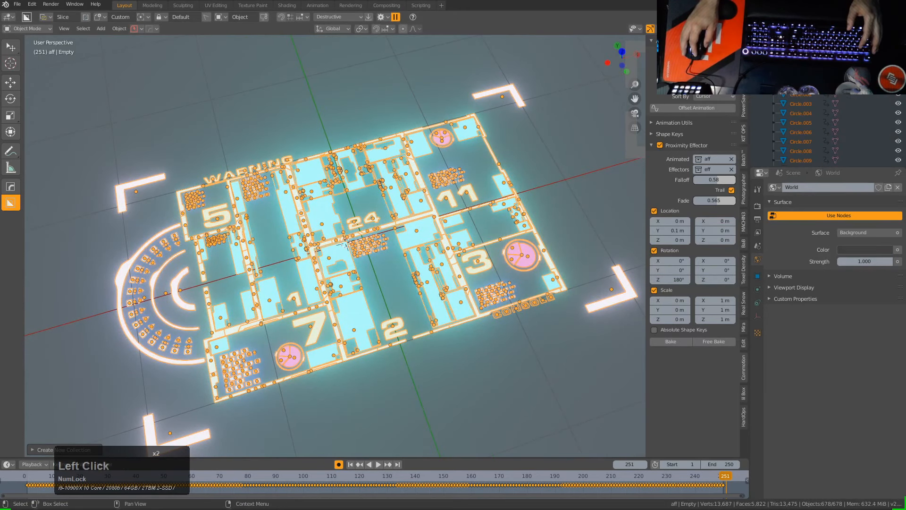
right_click(750, 100)
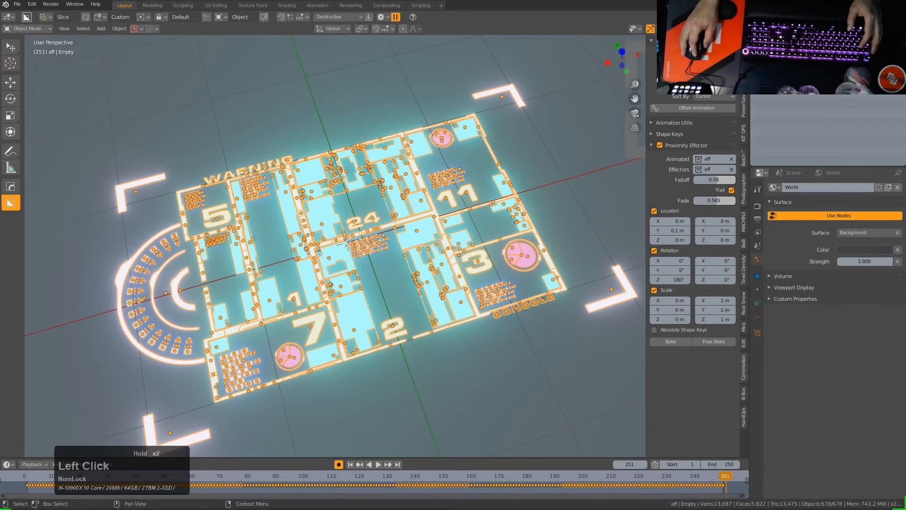
double_click(751, 100)
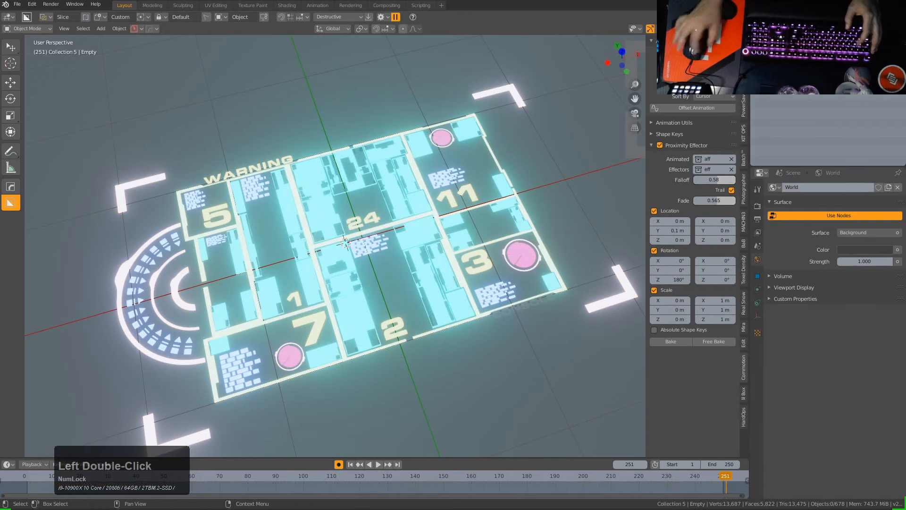
text(SCNB)
key(Return)
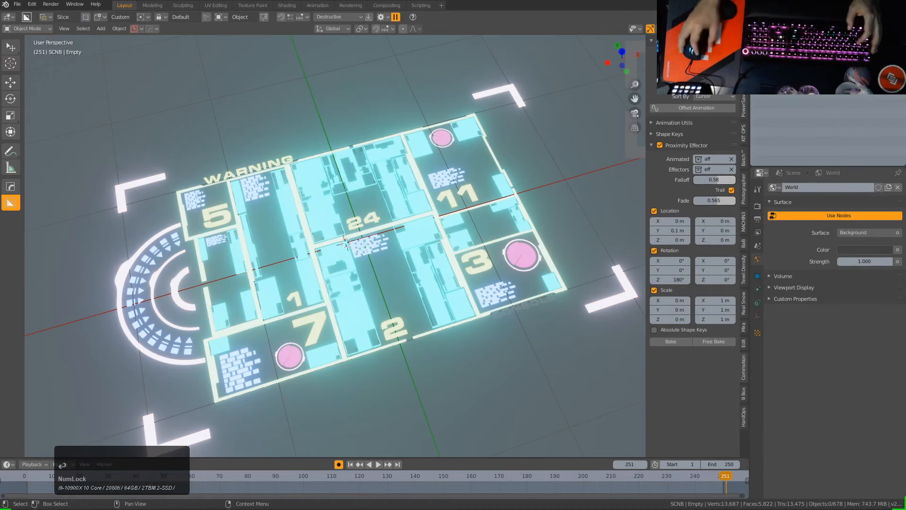
key(1)
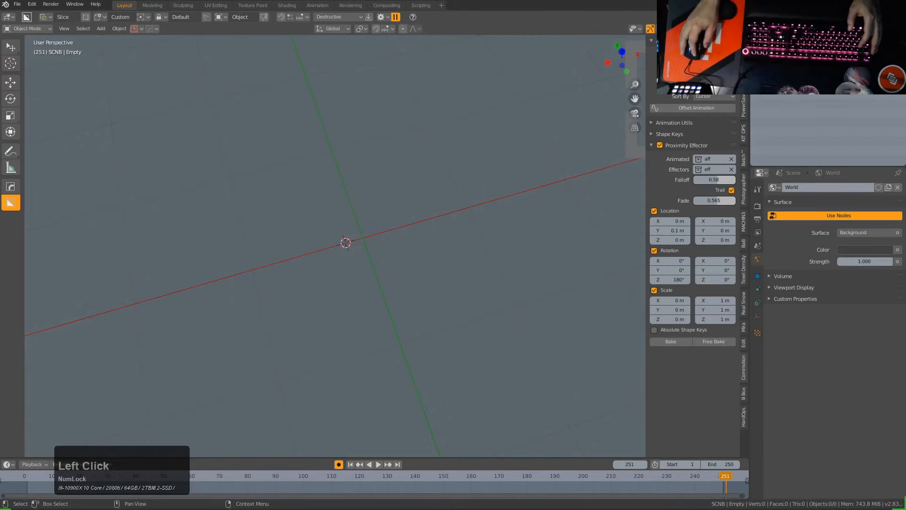
middle_drag(434, 218, 385, 236)
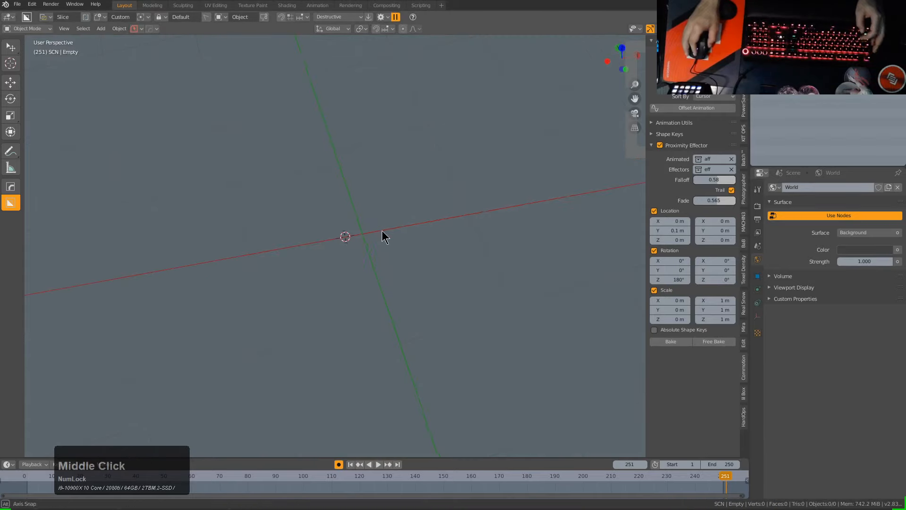
- Add a collection instance of Hud2 to the scene and disable the Proximity Effector
key(shift+a)
click(377, 318)
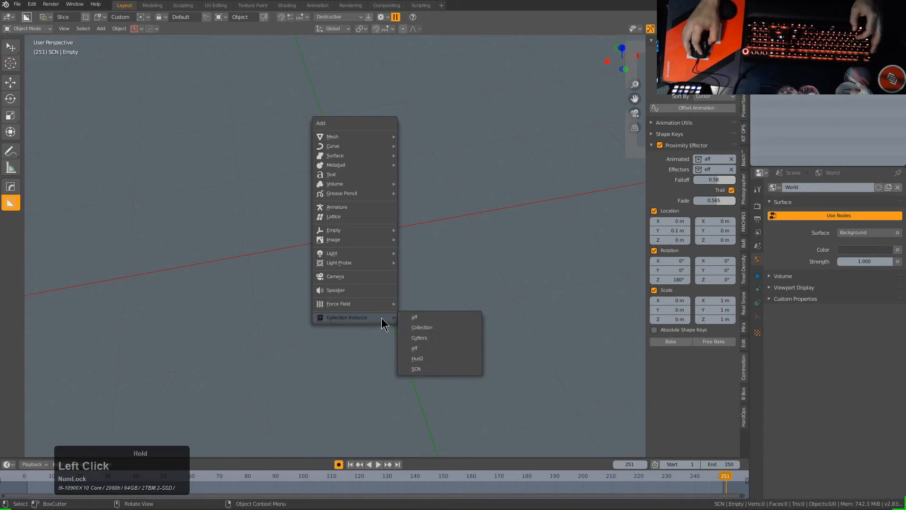
click(428, 359)
click(659, 145)
middle_drag(416, 227, 383, 230)
scroll(358, 220, down, 4)
key(a)
key(g)
right_click(484, 174)
scroll(383, 230, up, 3)
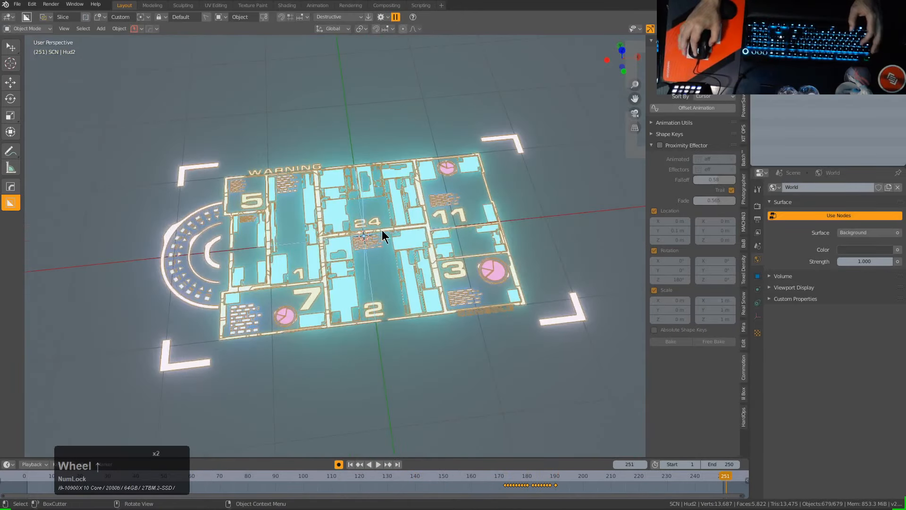
key(ctrl+z)
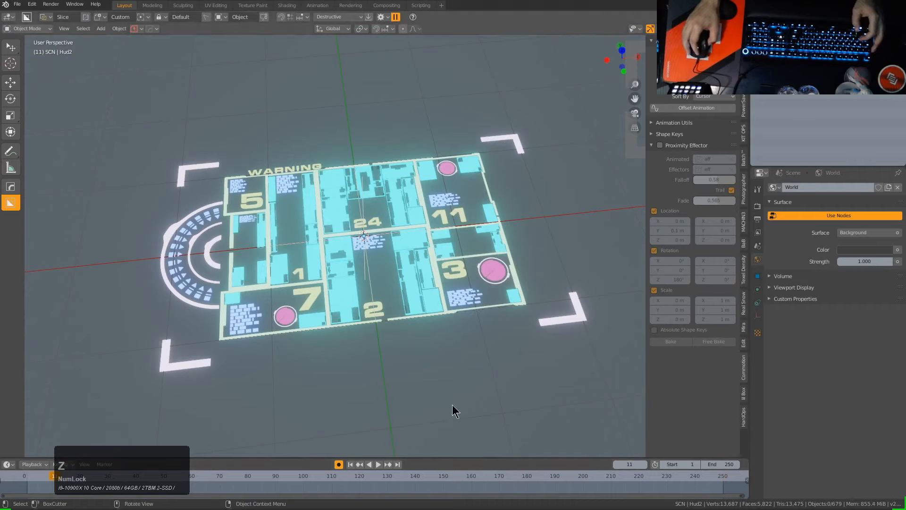
- Turn off automatic keyframing and add a mesh plane in the middle of the layout
click(338, 464)
middle_drag(339, 439, 385, 243)
key(shift+a)
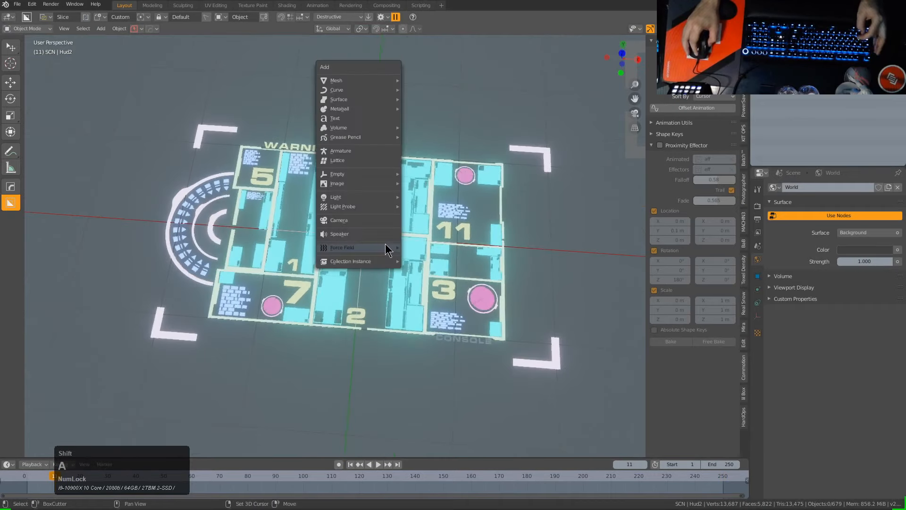
mouse_move(336, 80)
click(453, 94)
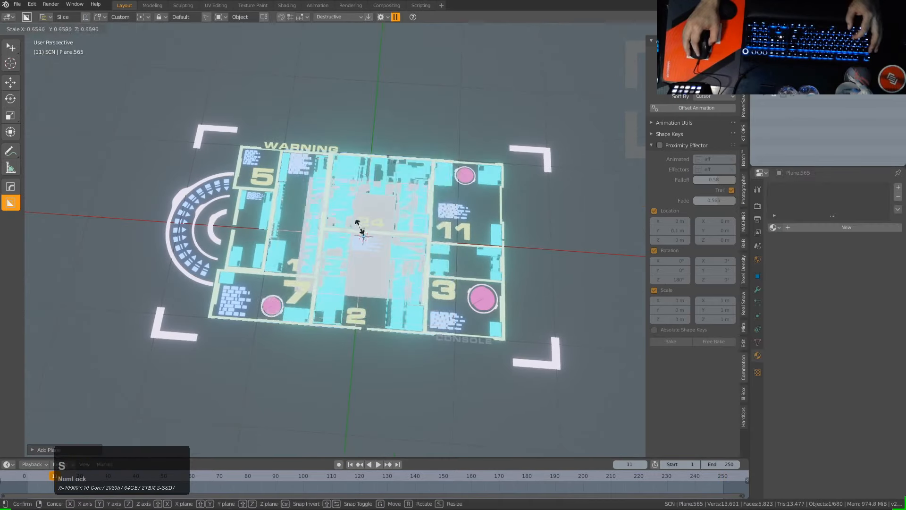
- Scale the new plane up and stretch it along X so it covers the whole layout
key(s)
key(x)
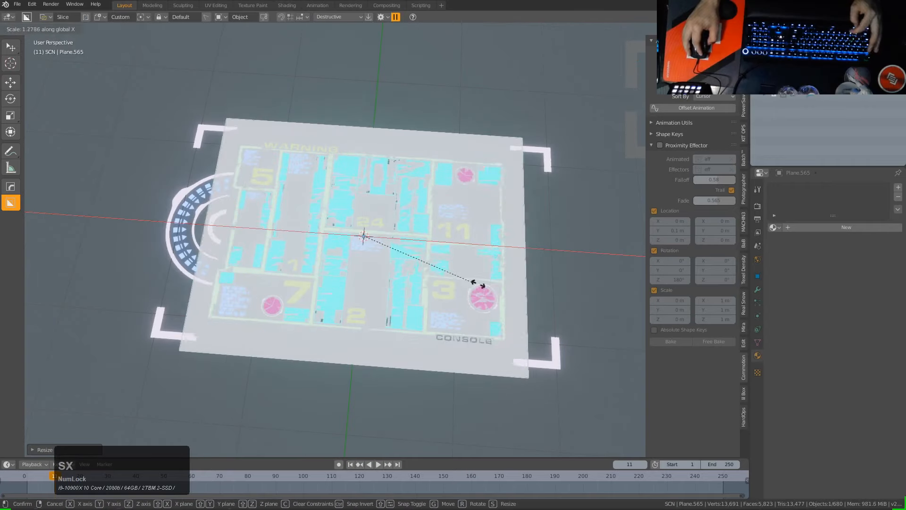
click(527, 299)
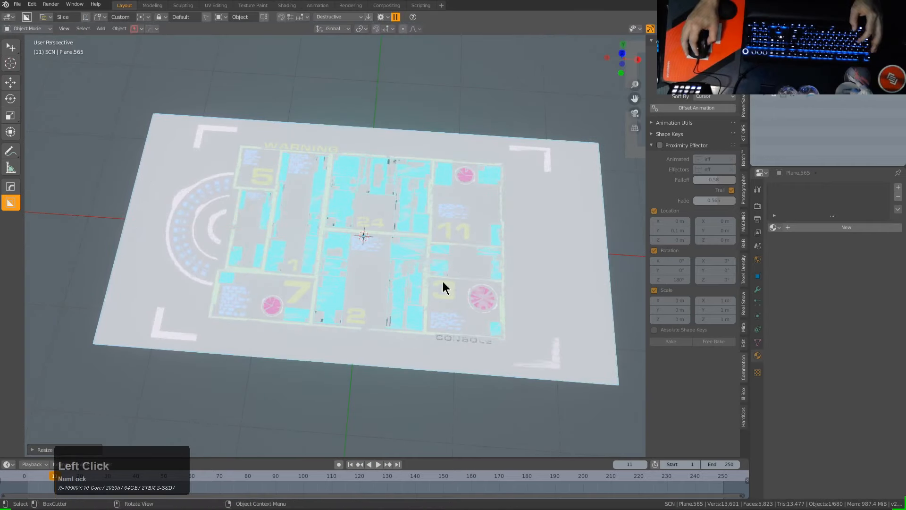
- Solidify the plane into a plate with a thickness of about -0.056 m and a centred offset of 0
scroll(479, 247, up, 3)
key(q)
mouse_move(464, 245)
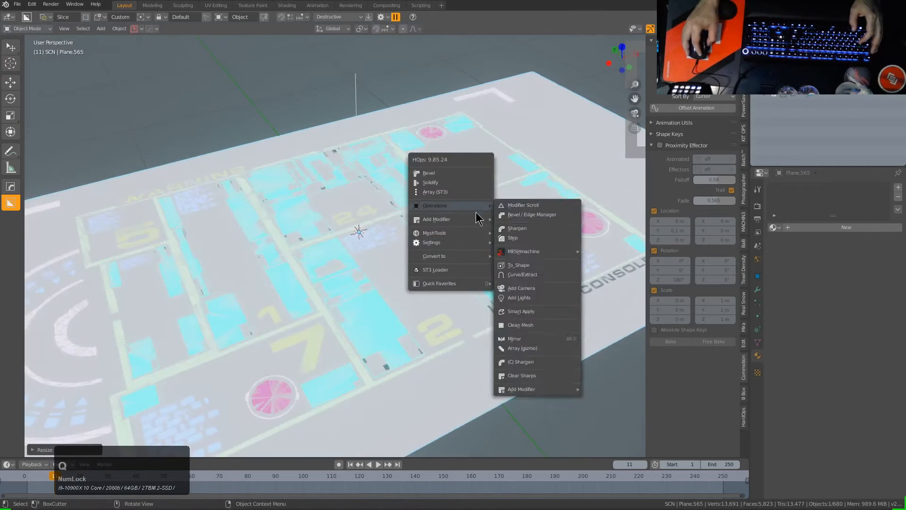
key(2)
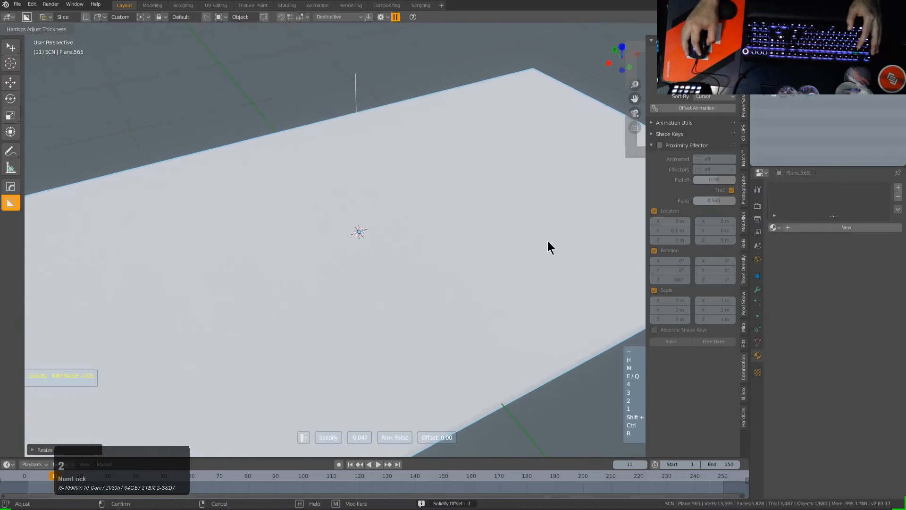
click(551, 242)
- Round one of the plate's corners with a vertex group bevel of 12 segments and profile 0.70
scroll(452, 235, down, 3)
shift+middle_drag(407, 283, 437, 214)
scroll(437, 214, up, 3)
key(Tab)
scroll(293, 287, down, 1)
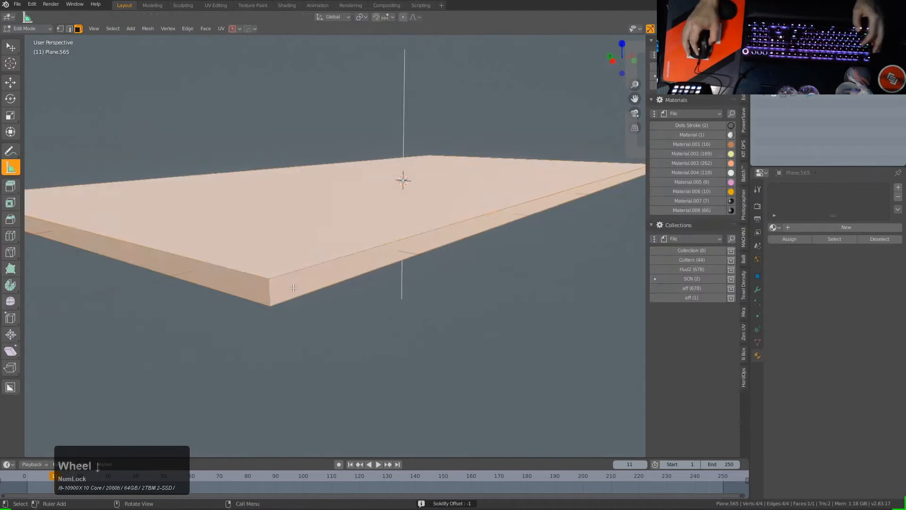
click(269, 299)
key(q)
key(1)
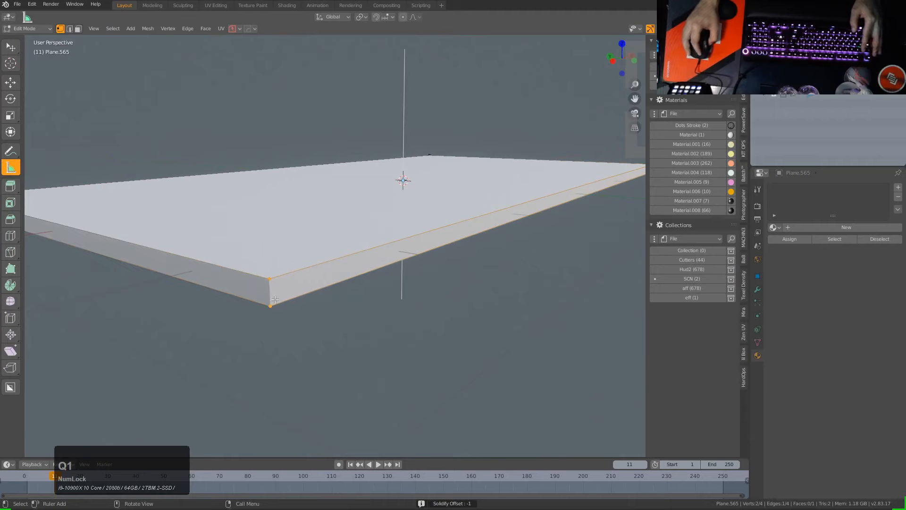
click(275, 295)
key(q)
click(335, 247)
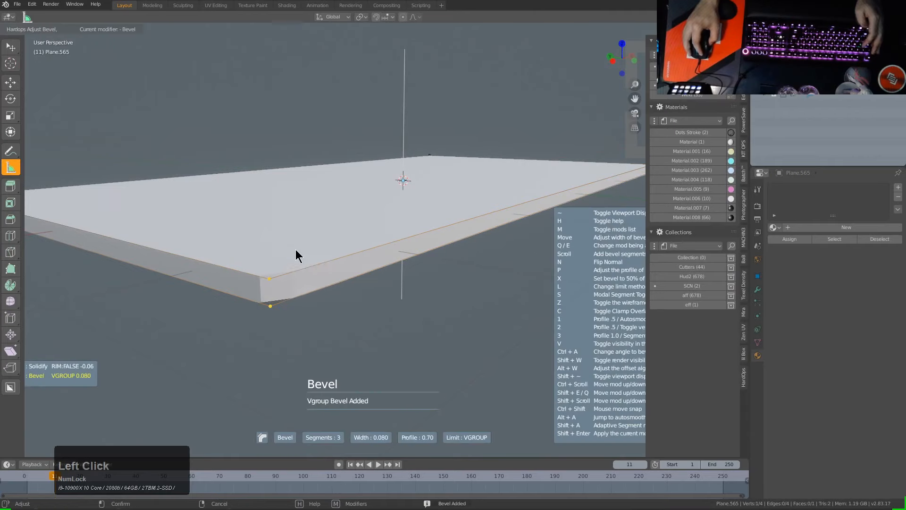
scroll(233, 242, up, 10)
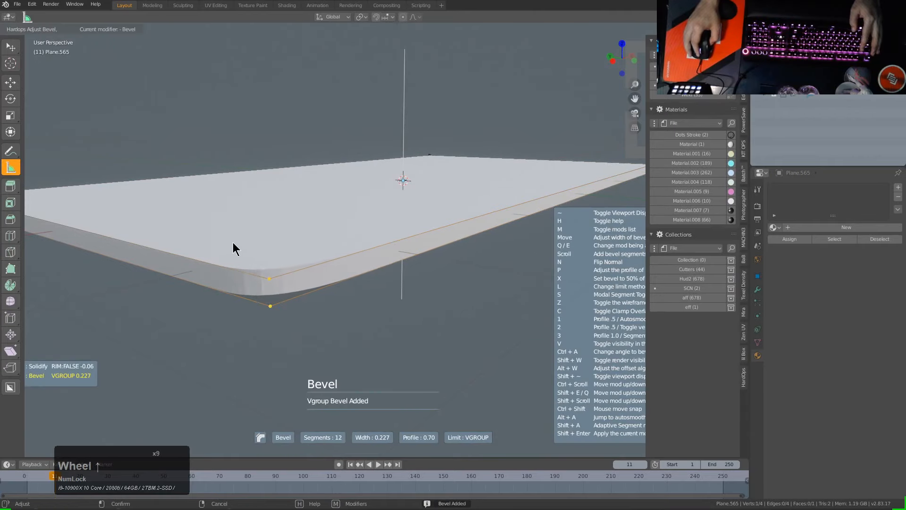
click(281, 236)
scroll(302, 254, down, 3)
middle_drag(327, 268, 356, 249)
- Apply the plate's object transform and enlarge its corner bevel to 0.316 m with 20 segments
key(ctrl+a)
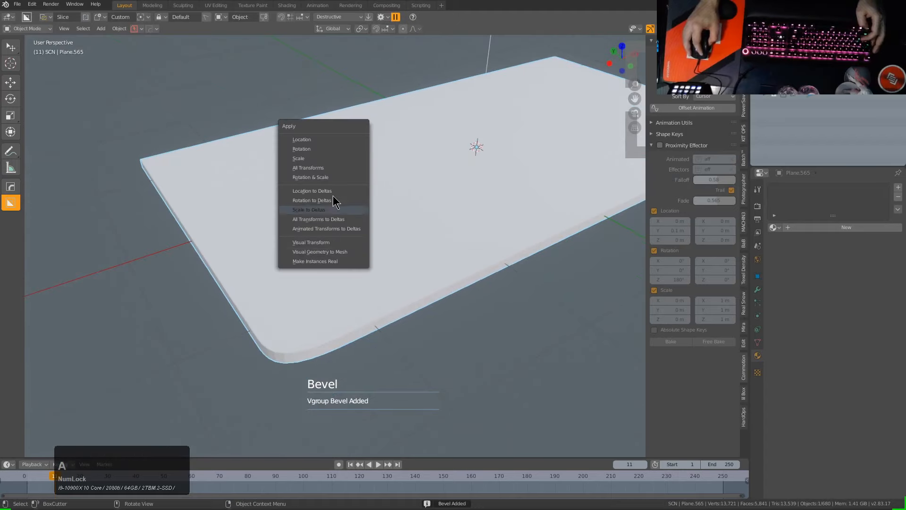
click(326, 150)
key(q)
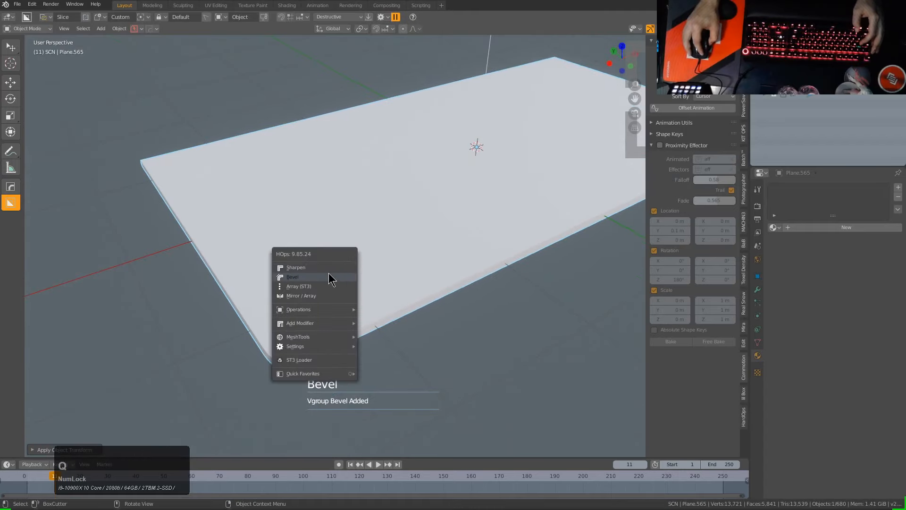
click(328, 275)
scroll(278, 270, up, 7)
click(285, 266)
- Mirror the plate's rounded corner across its local Y axis
scroll(402, 228, down, 1)
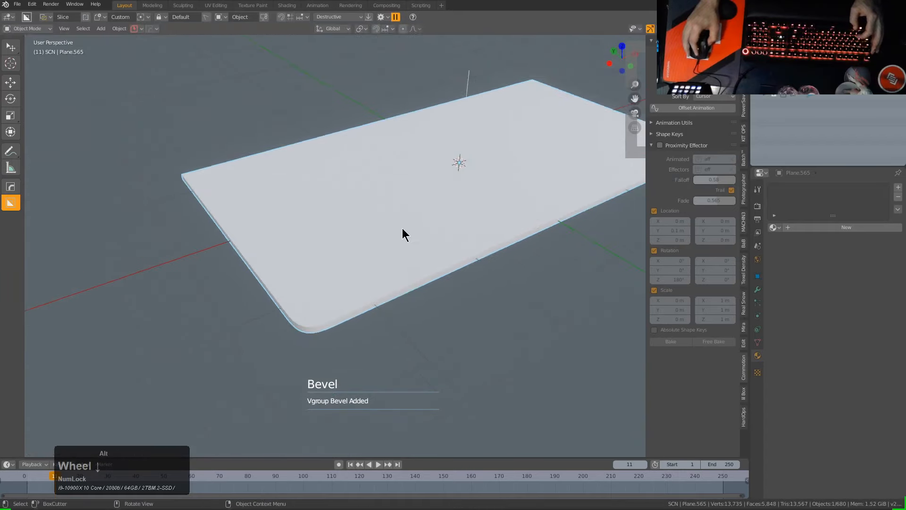
key(alt+x)
shift+click(517, 197)
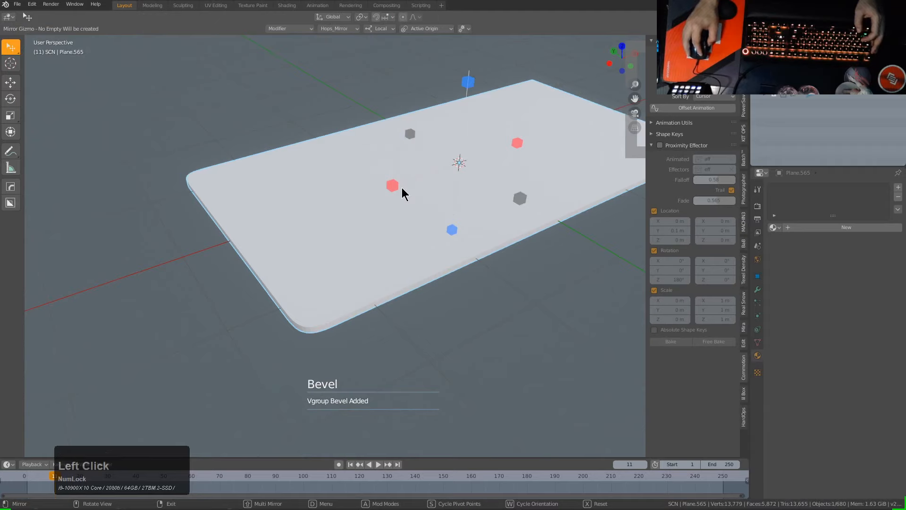
shift+middle_drag(394, 188, 320, 244)
key(a)
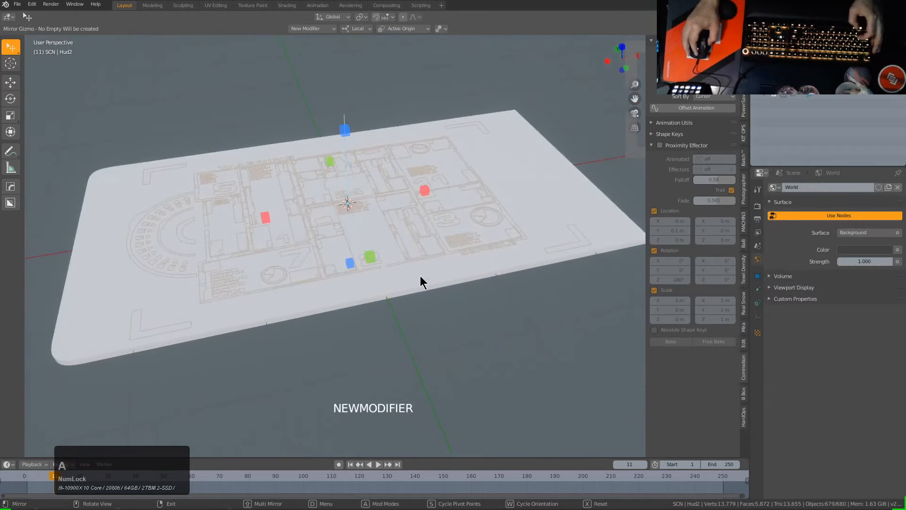
right_click(421, 282)
click(401, 289)
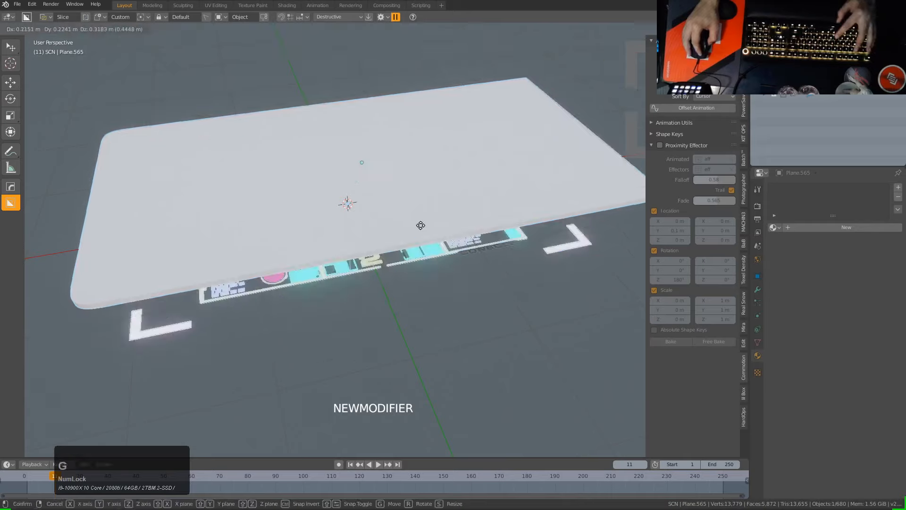
ctrl+right_click(423, 230)
key(ctrl+grave)
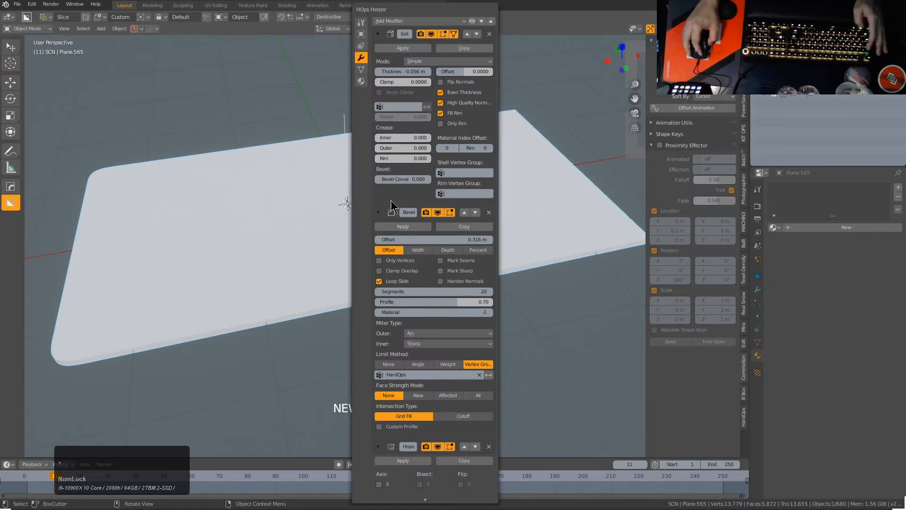
click(491, 21)
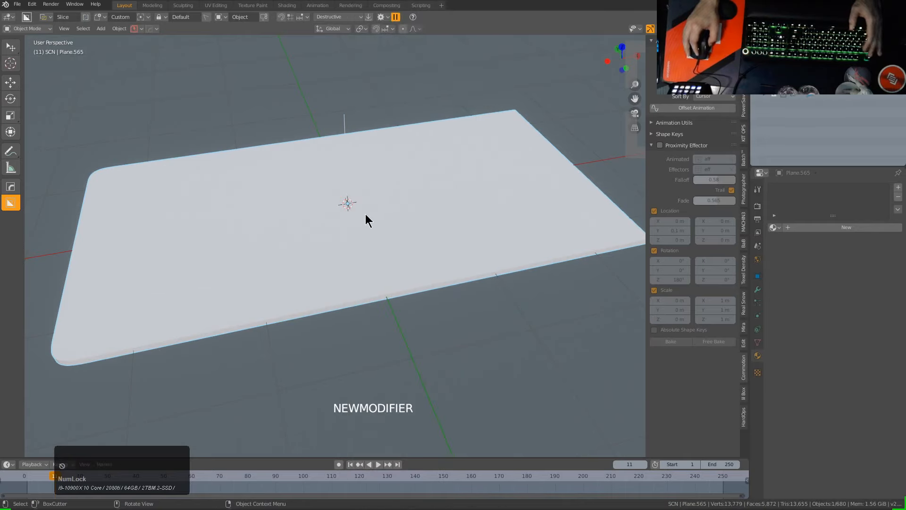
- Mirror the plate across its local X axis so the rounding covers both ends
key(alt+x)
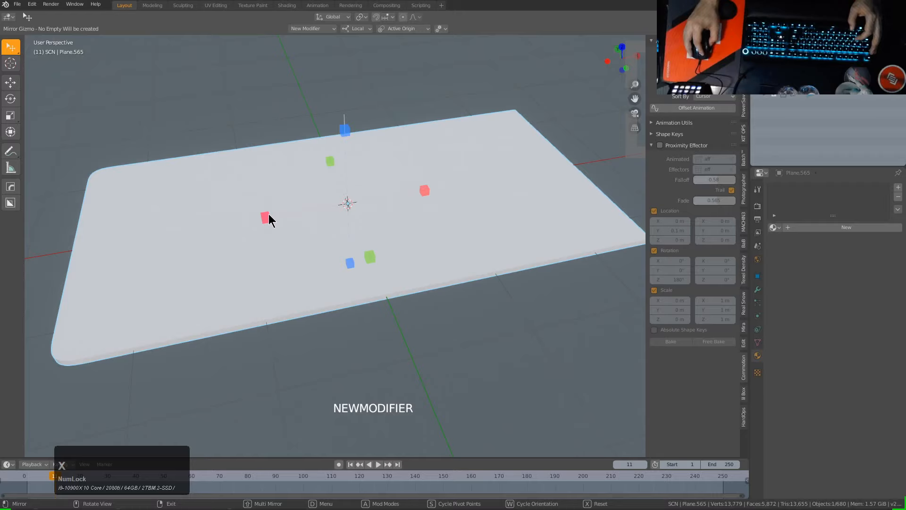
key(a)
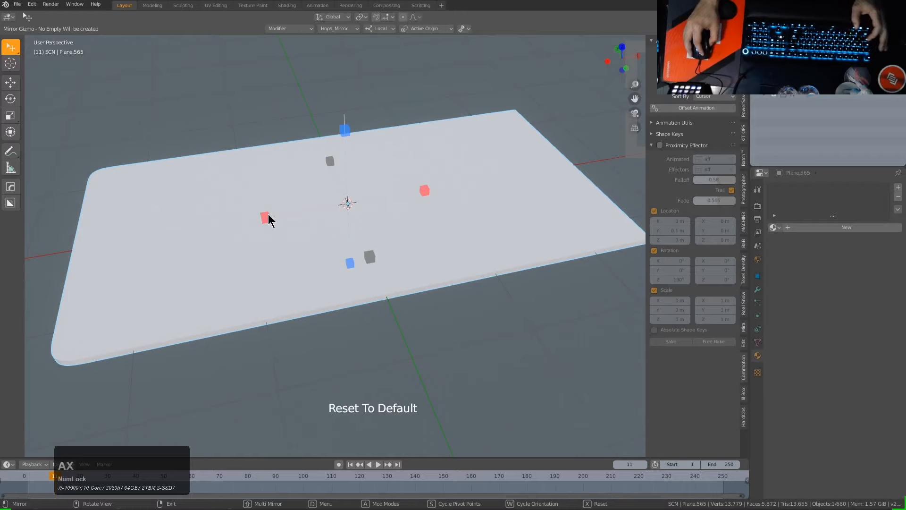
click(267, 217)
middle_drag(269, 216, 276, 283)
- Give the plate a blank Principled metallic material with roughness 0.322 using Material Scroll
scroll(397, 250, up, 4)
key(q)
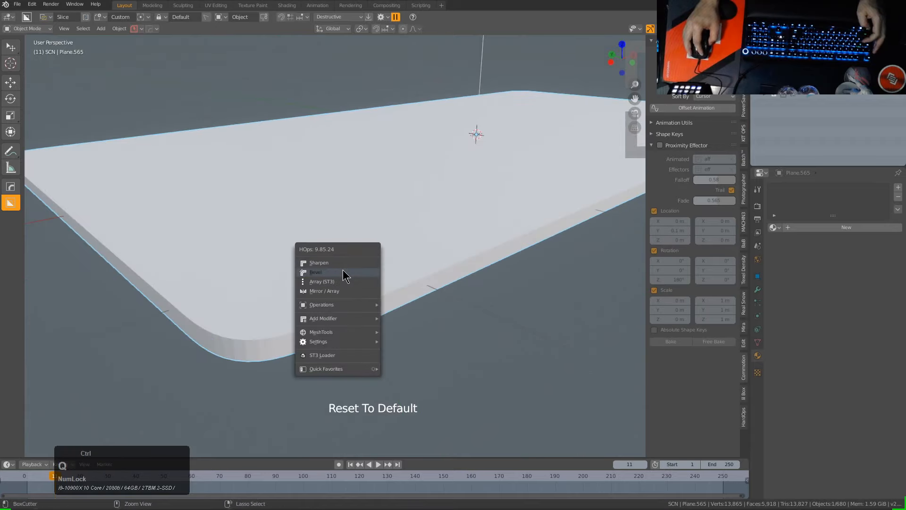
key(alt+m)
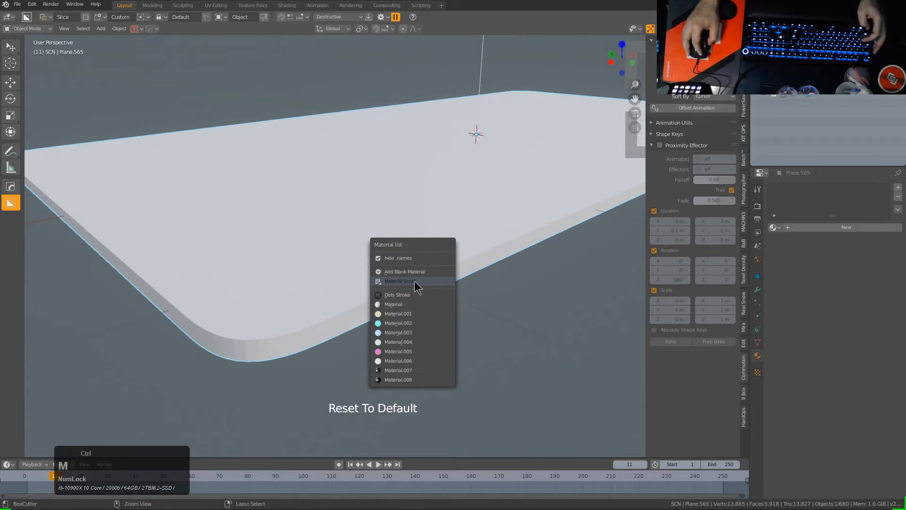
click(415, 281)
scroll(414, 281, down, 3)
click(415, 281)
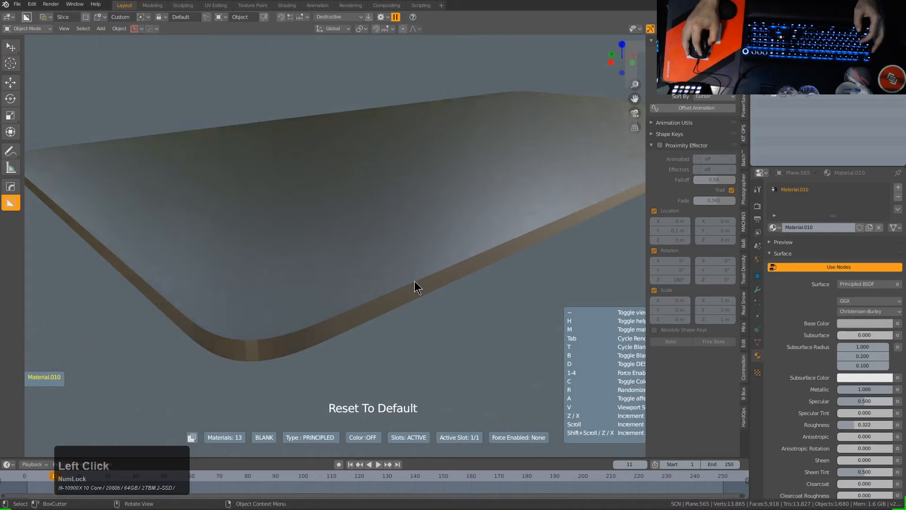
- Add a 30° angle bevel with 3 segments and profile 0.70 along the plate's edges and fine-tune its width
key(q)
click(389, 278)
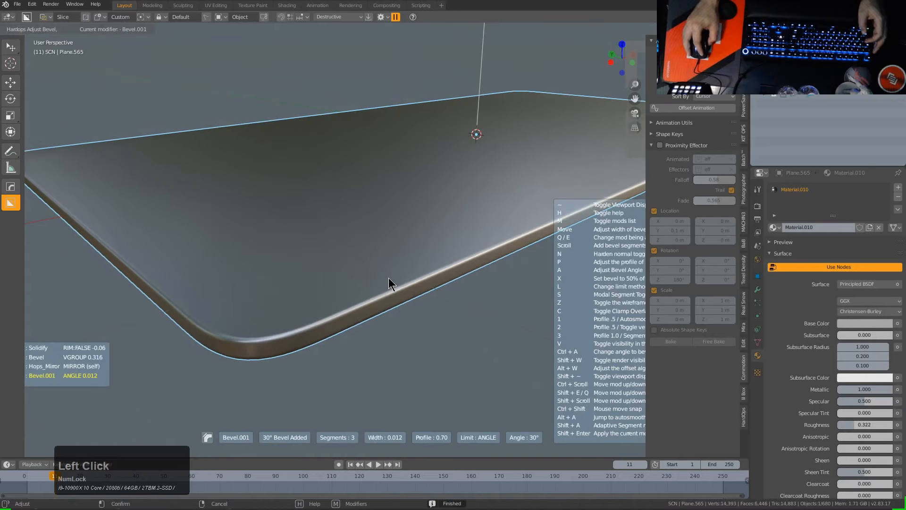
click(390, 278)
middle_drag(391, 278, 415, 218)
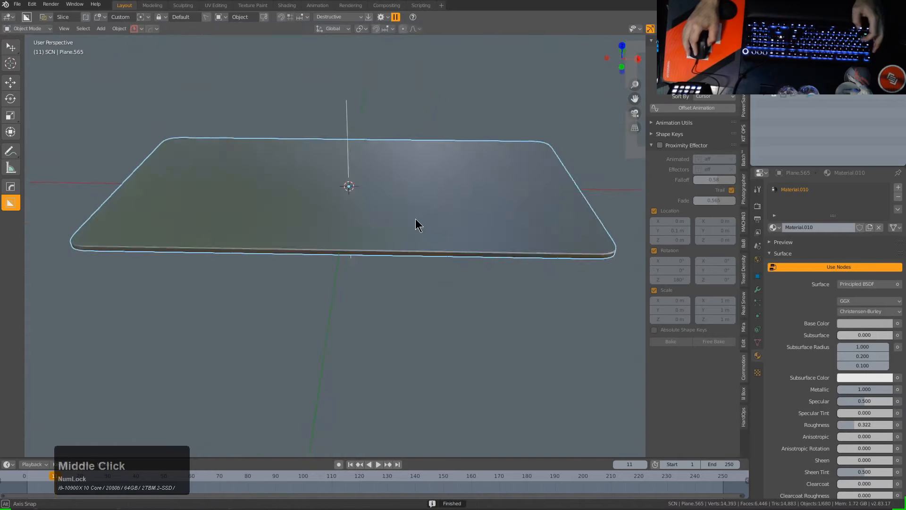
scroll(416, 220, up, 5)
key(q)
click(420, 227)
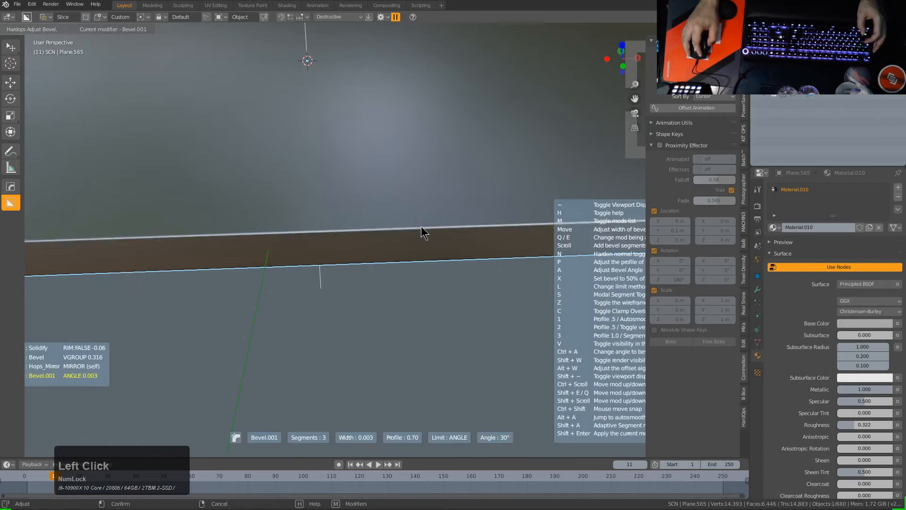
click(409, 226)
middle_drag(405, 225, 378, 93)
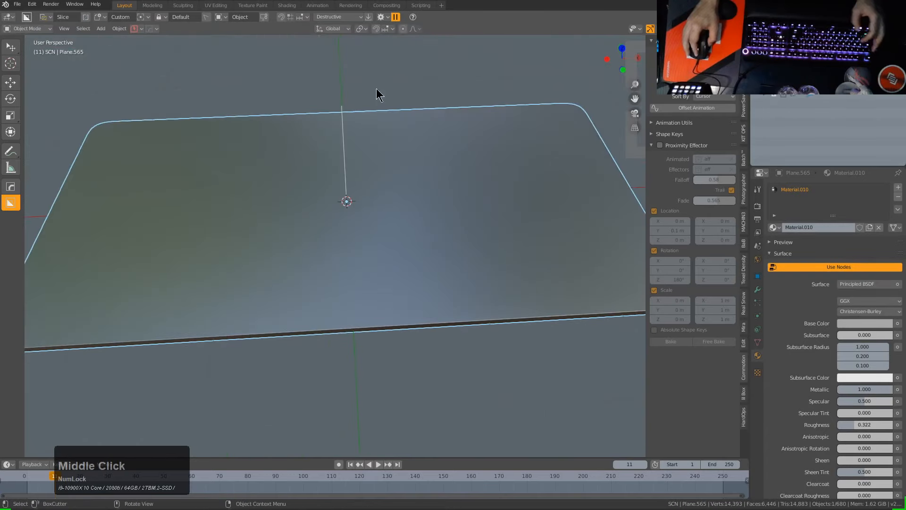
scroll(356, 218, down, 3)
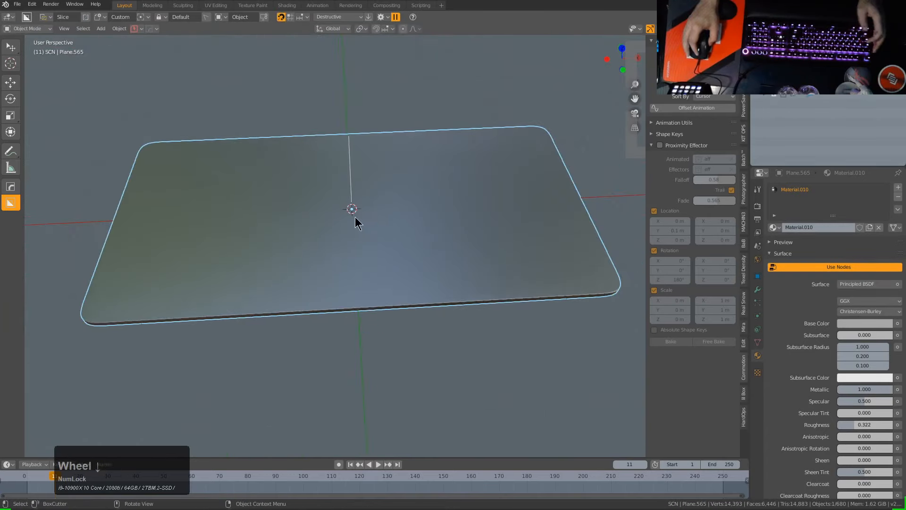
middle_drag(356, 219, 354, 211)
key(w)
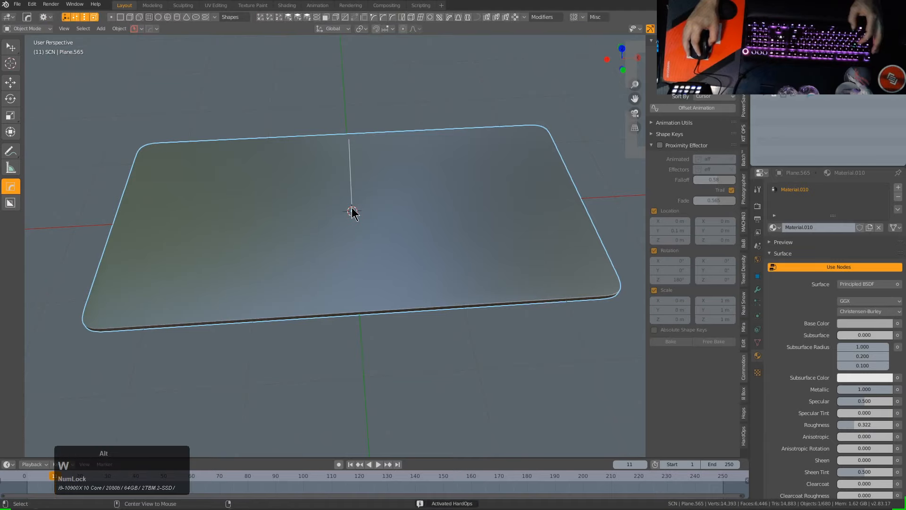
key(w)
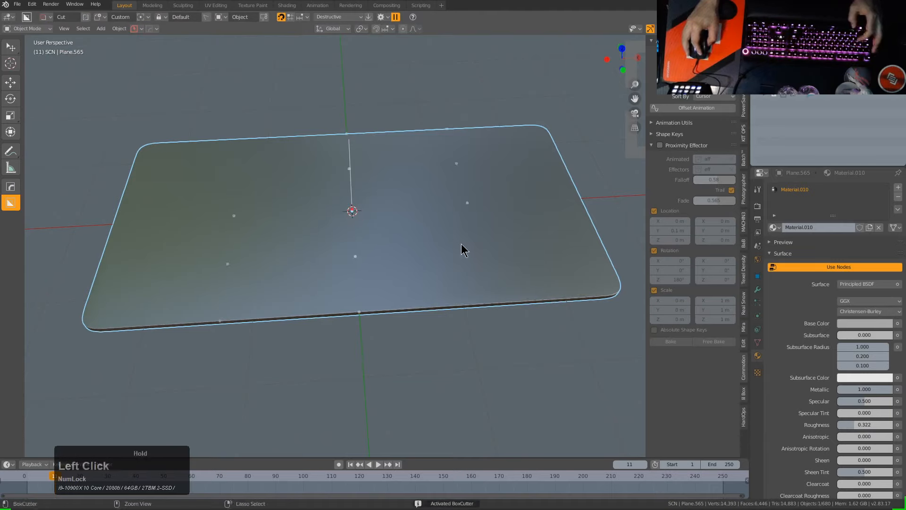
drag(461, 250, 471, 251)
key(Escape)
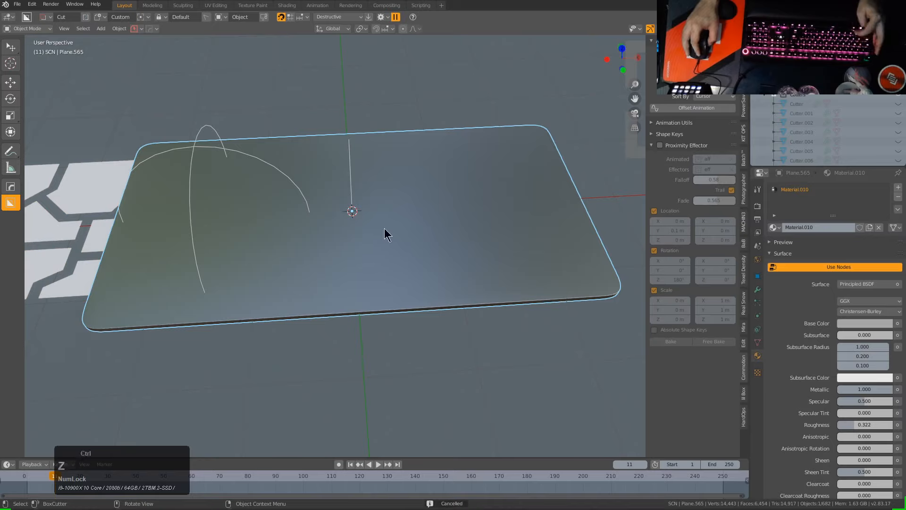
- Draw a box-shaped BoxCutter cut outward from the plate's centre, deep enough to expose the layout, and keep the shape locked for editing
mouse_move(348, 207)
middle_down()
mouse_move(354, 196)
mouse_move(355, 208)
middle_up()
key(d)
click(303, 214)
drag(354, 207, 494, 228)
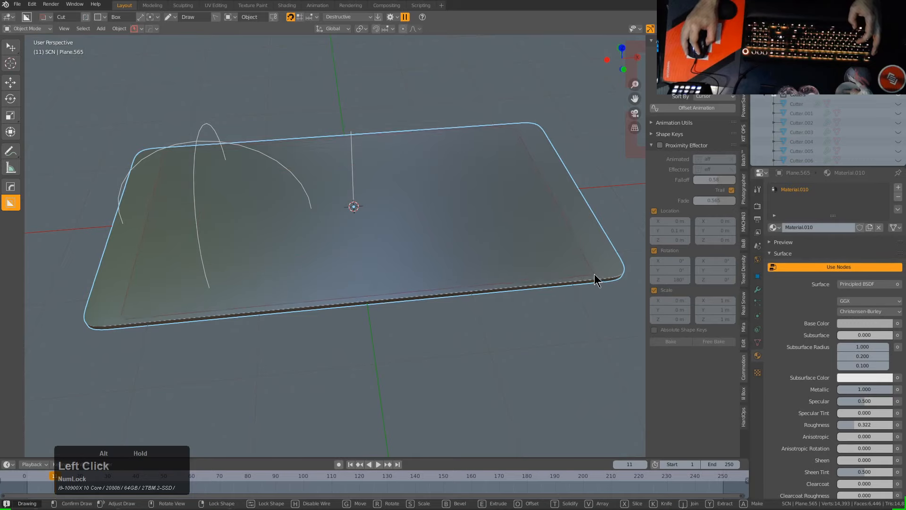
mouse_move(596, 280)
mouse_down()
mouse_move(593, 296)
mouse_move(589, 288)
mouse_up()
middle_drag(506, 250, 530, 302)
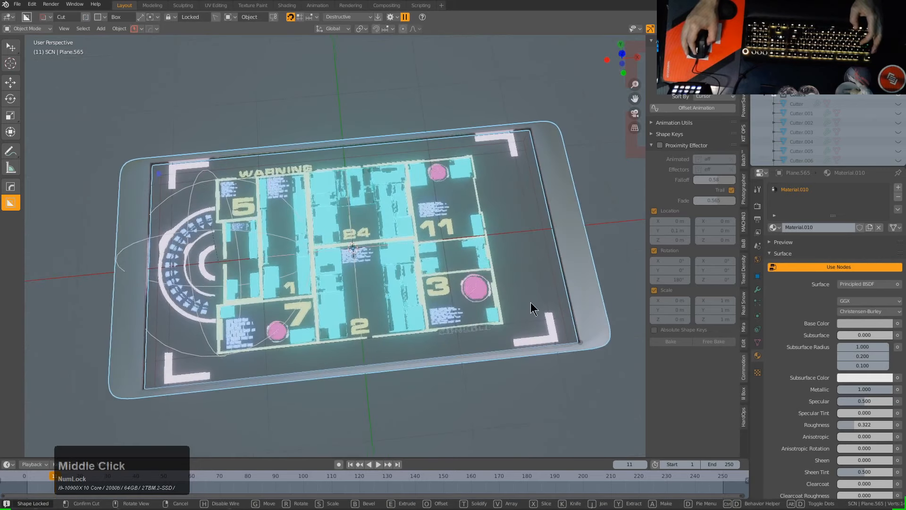
- Shrink the locked cut shape to the display's corner brackets and bevel its corners with a few segments
alt+drag(580, 344, 556, 338)
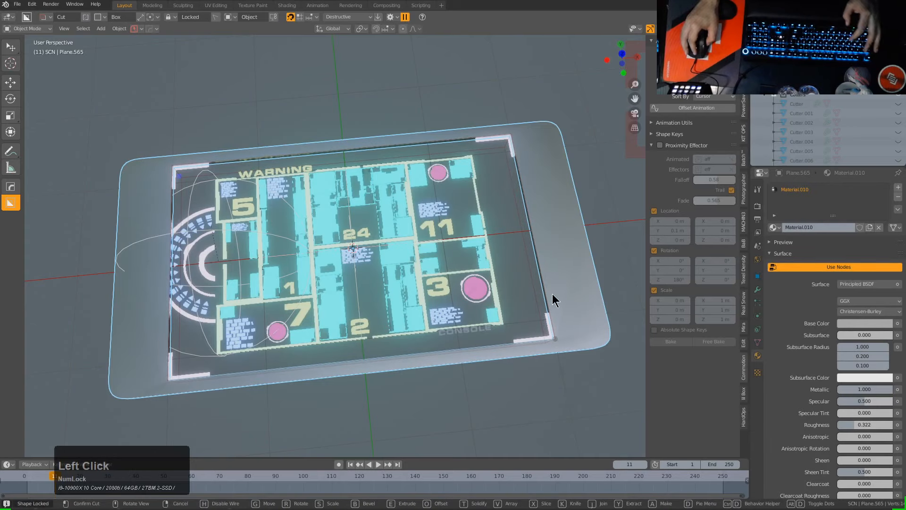
scroll(553, 292, up, 2)
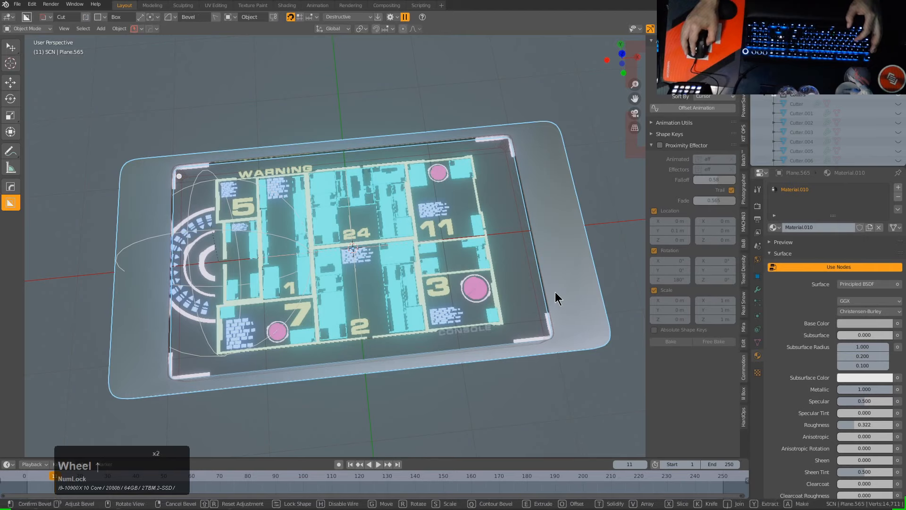
click(552, 296)
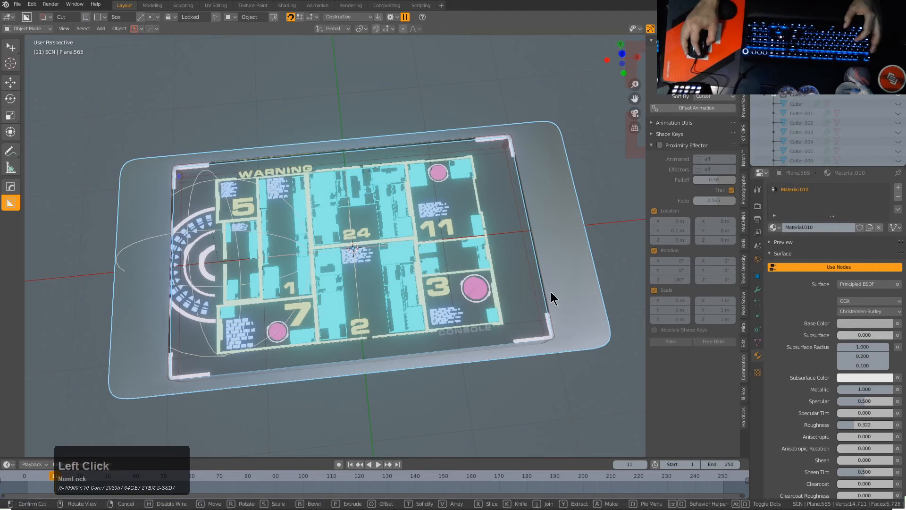
key(b)
click(546, 267)
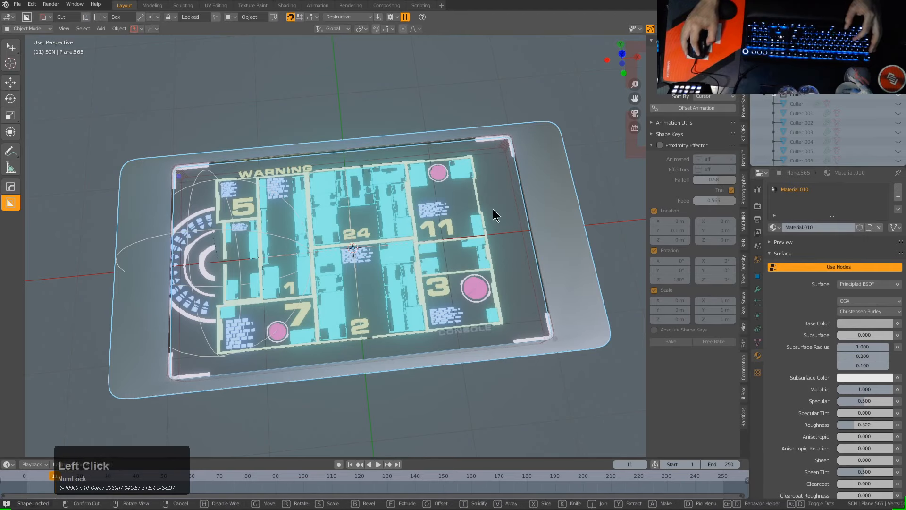
- Switch the shape from Cut to Slice and apply it to separate the plate's centre into its own panel
key(x)
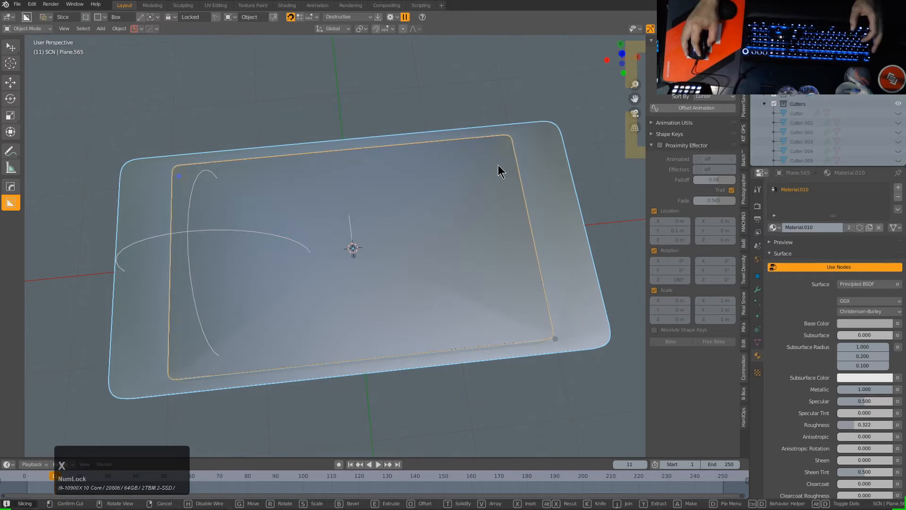
click(499, 171)
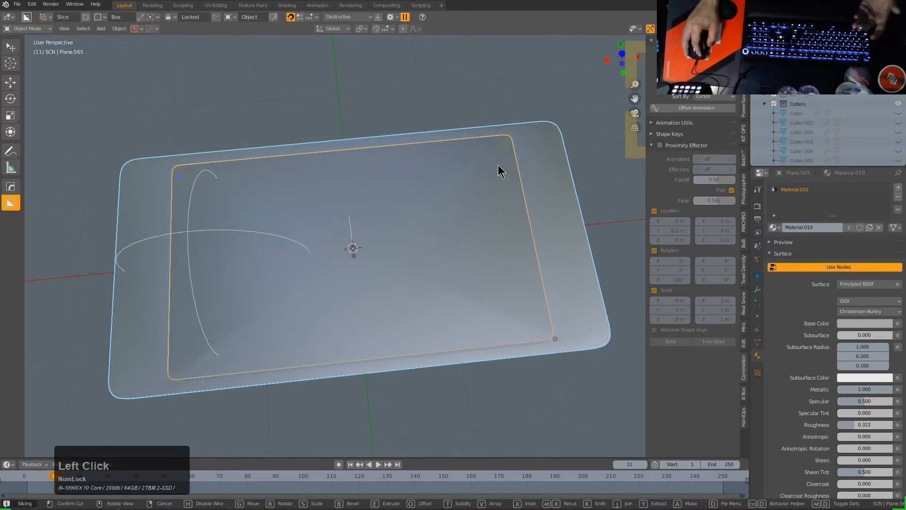
middle_drag(441, 197, 469, 200)
scroll(431, 202, up, 3)
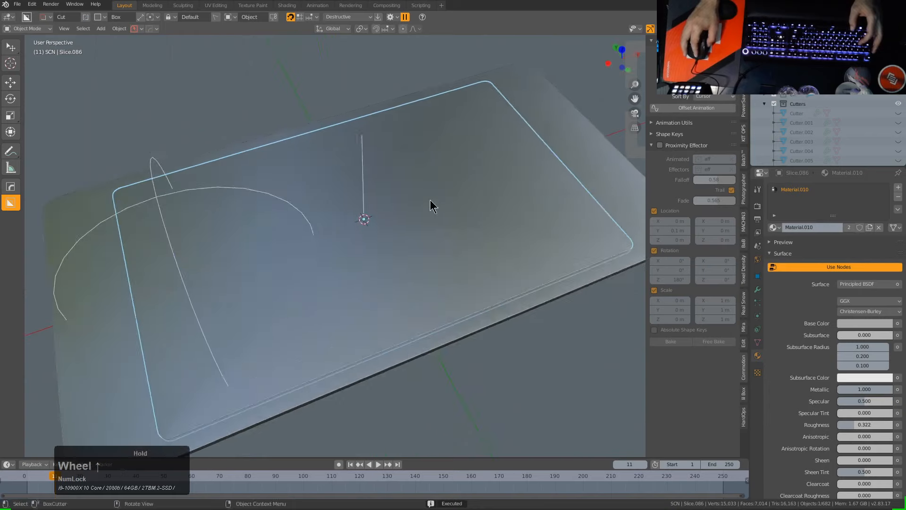
- Sharpen the sliced centre panel and the surrounding plate with HardOps to add weighted normals, and clear the selection
middle_drag(414, 231, 385, 238)
key(q)
click(375, 237)
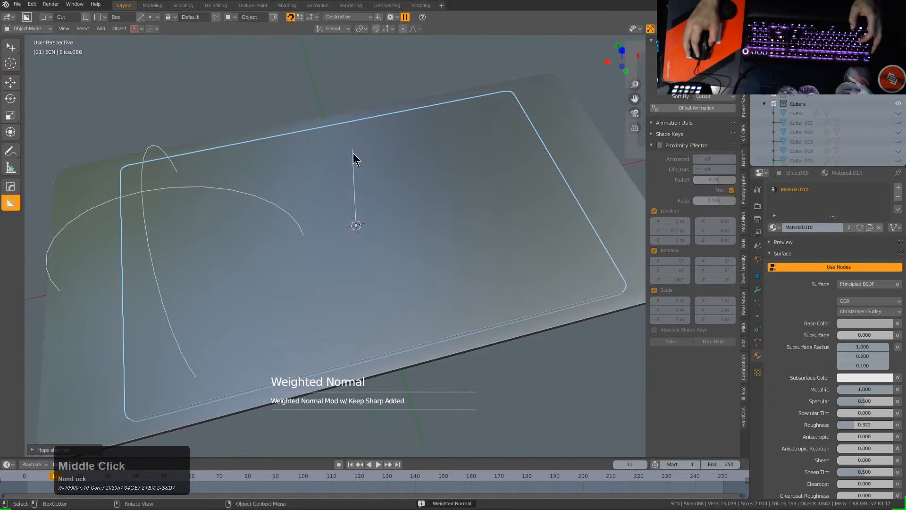
click(592, 150)
key(q)
key(alt+a)
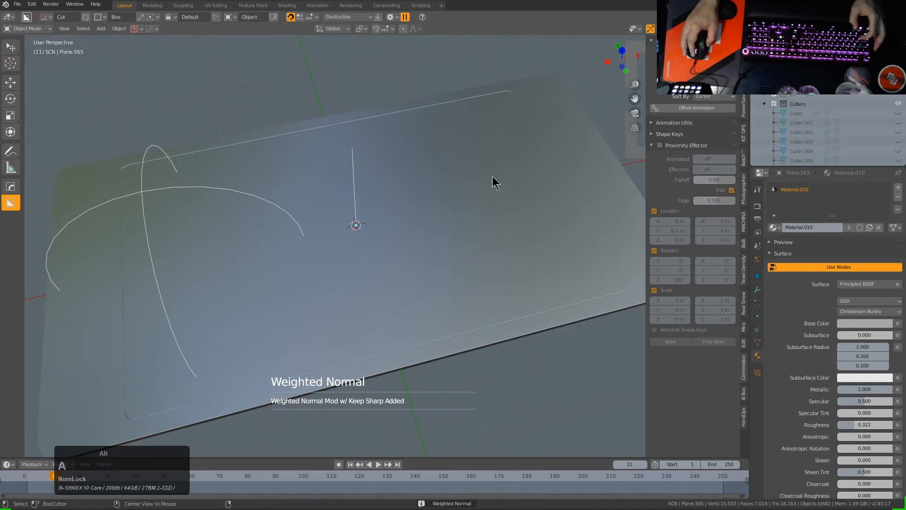
- Assign a new blank glass material to the sliced centre panel so the layout shows through
click(452, 214)
key(m)
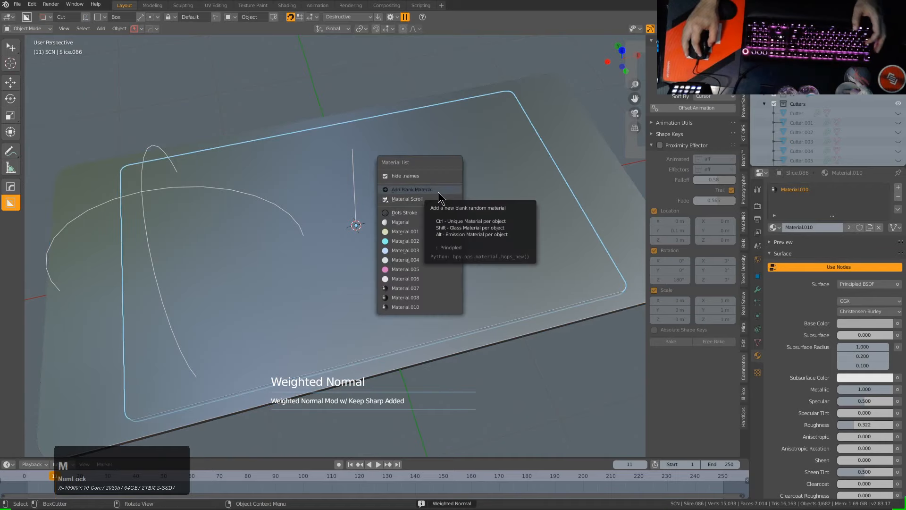
shift+click(439, 191)
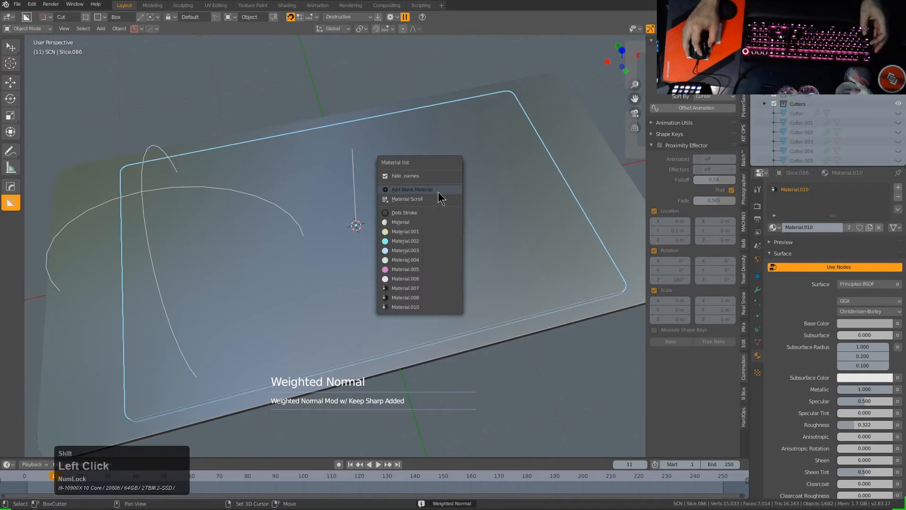
mouse_move(462, 185)
middle_down()
mouse_move(449, 204)
mouse_move(456, 191)
middle_up()
key(alt+a)
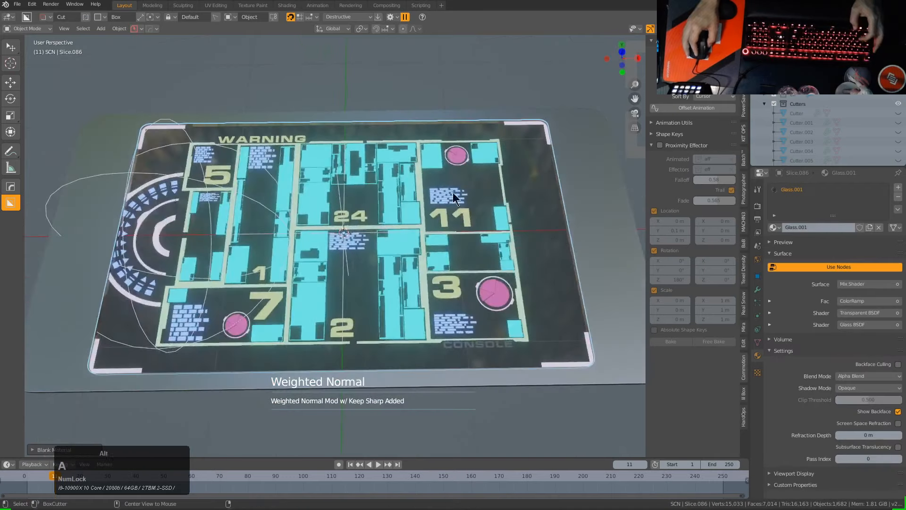
- Cut a centred box outline into the plate spanning past both ends of the display, solidified to a very thin groove
click(592, 185)
middle_drag(592, 185, 317, 182)
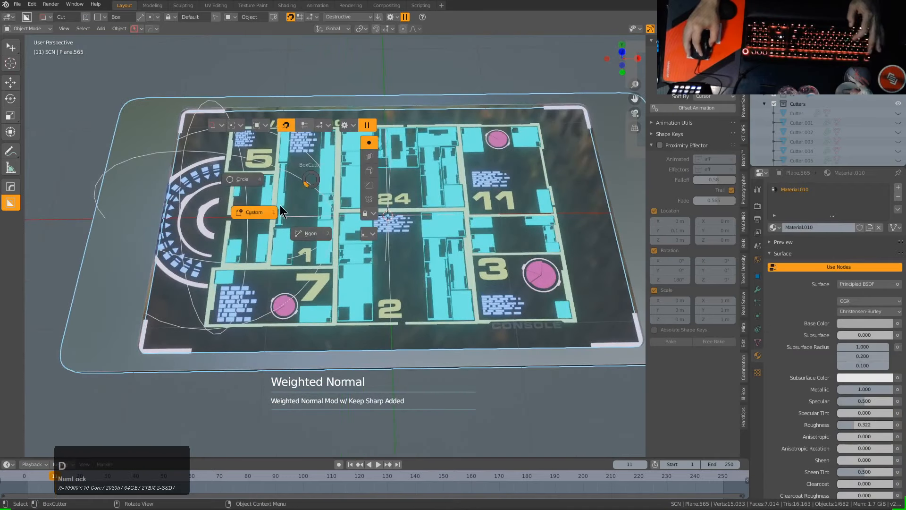
drag(165, 179, 631, 259)
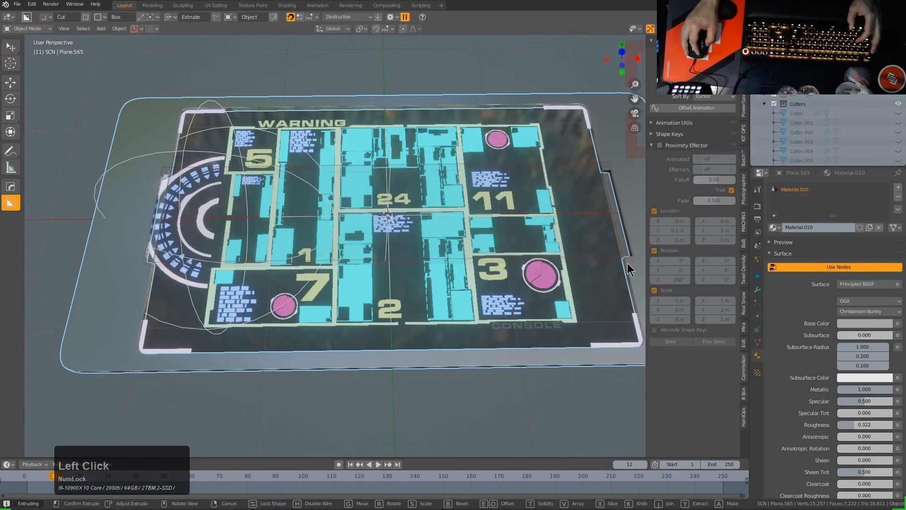
key(t)
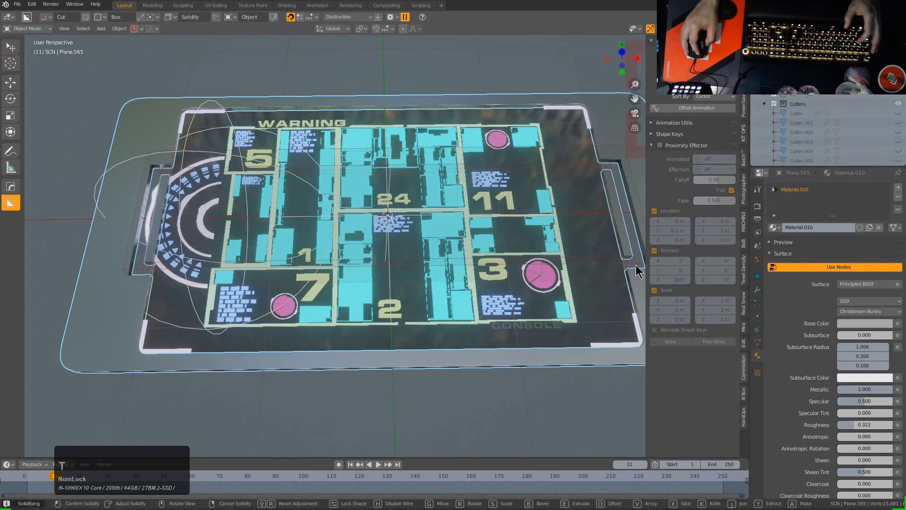
drag(641, 268, 683, 298)
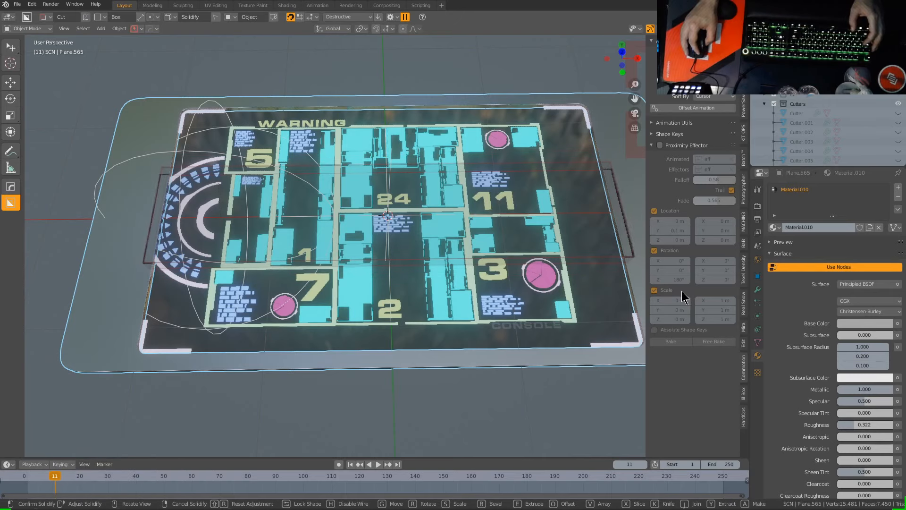
click(683, 291)
key(NumLock)
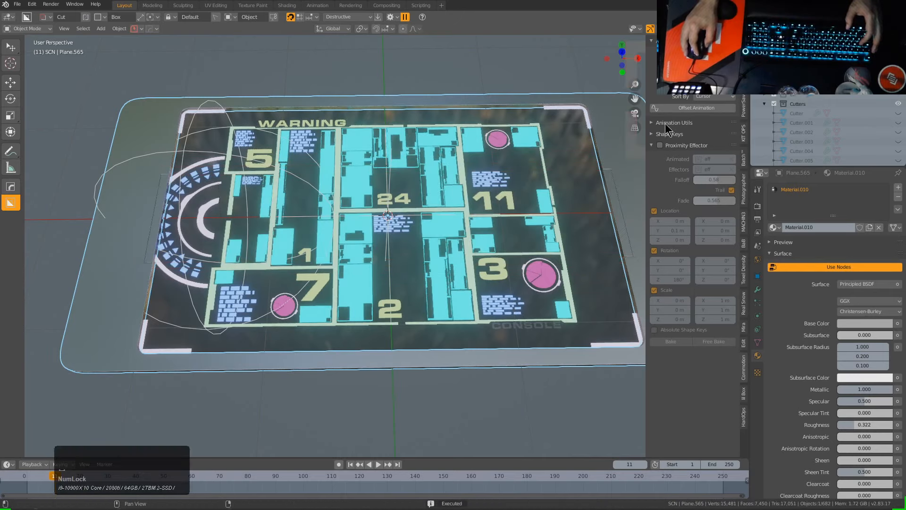
- Add a smaller centred box cut across the plate's grooved ends, narrow its cutter along Y, and hide the cutter
middle_drag(279, 199, 188, 203)
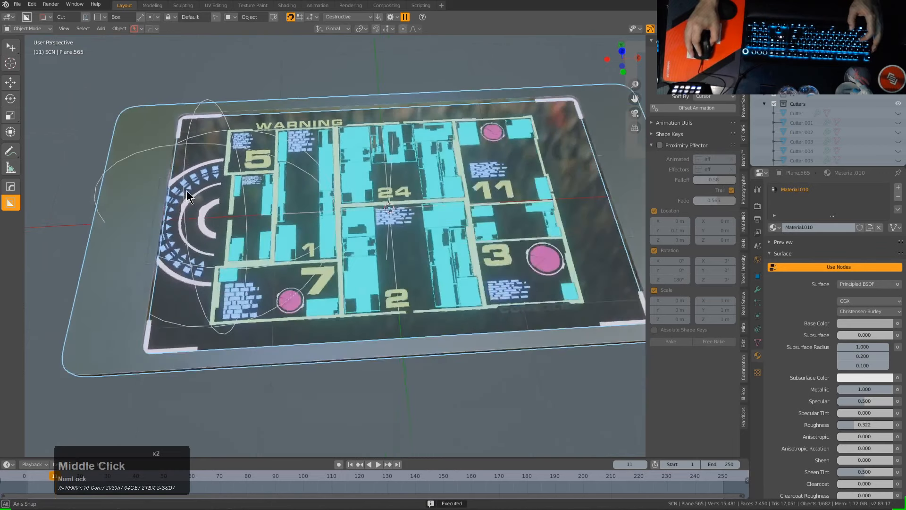
mouse_move(165, 198)
mouse_down()
mouse_move(274, 247)
mouse_move(590, 245)
mouse_move(627, 228)
mouse_move(621, 219)
mouse_up()
click(465, 218)
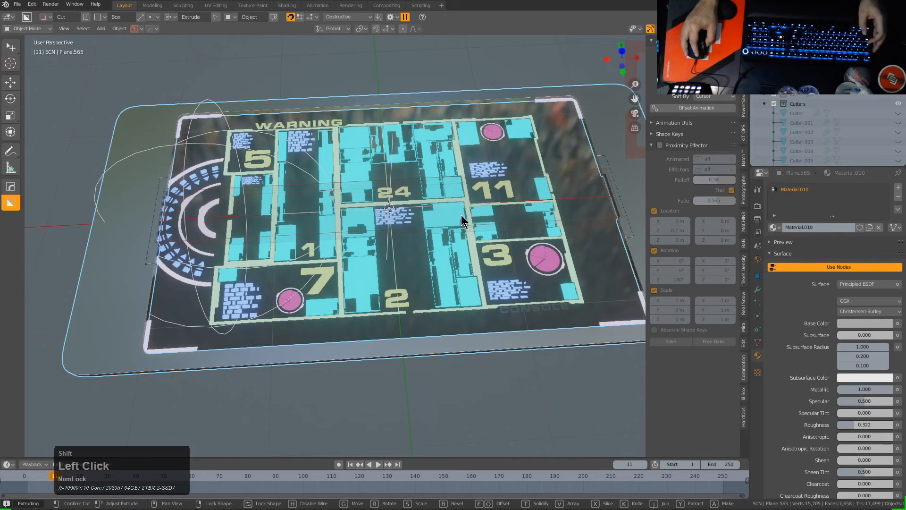
middle_drag(466, 218, 482, 283)
key(s)
key(x)
key(y)
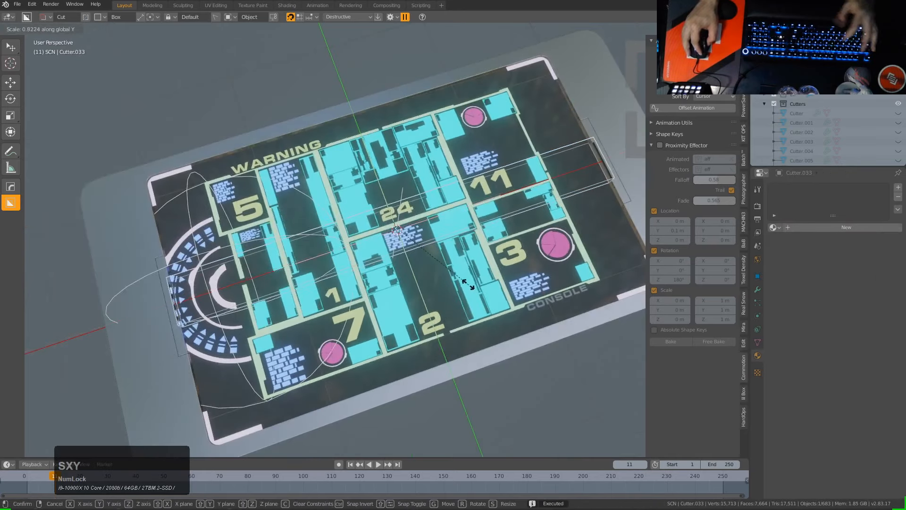
click(428, 261)
key(h)
- Play the animation and view the framed display from a new angle
middle_drag(424, 258, 387, 238)
key(space)
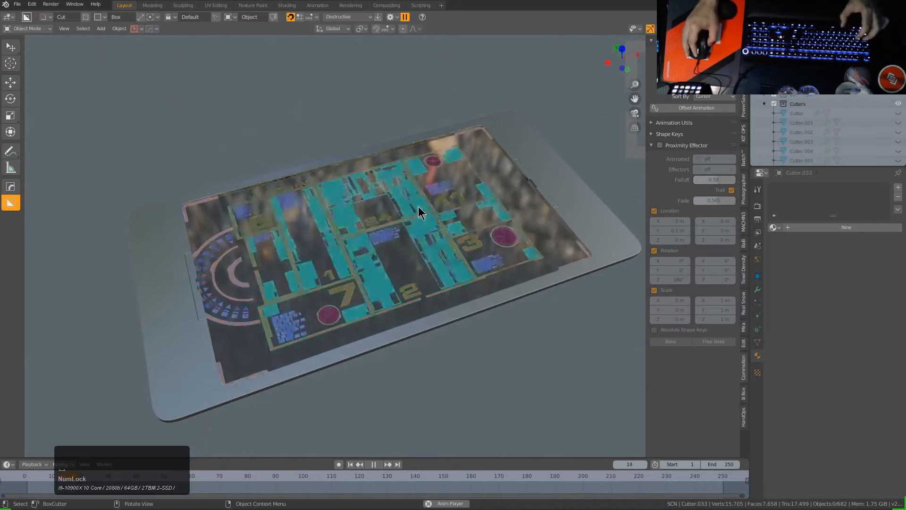
middle_drag(425, 207, 504, 188)
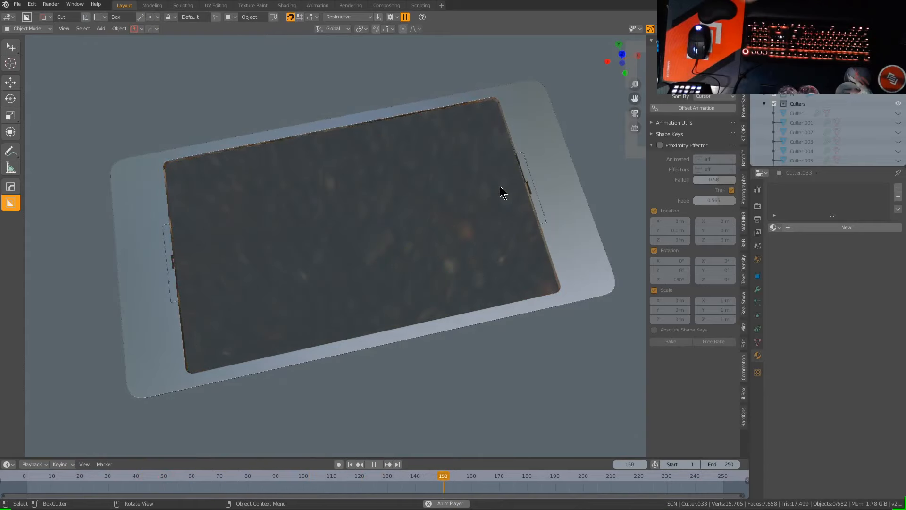
- Slice the plate with a centred box just beyond the grooved ends to separate an insert at each end
click(502, 177)
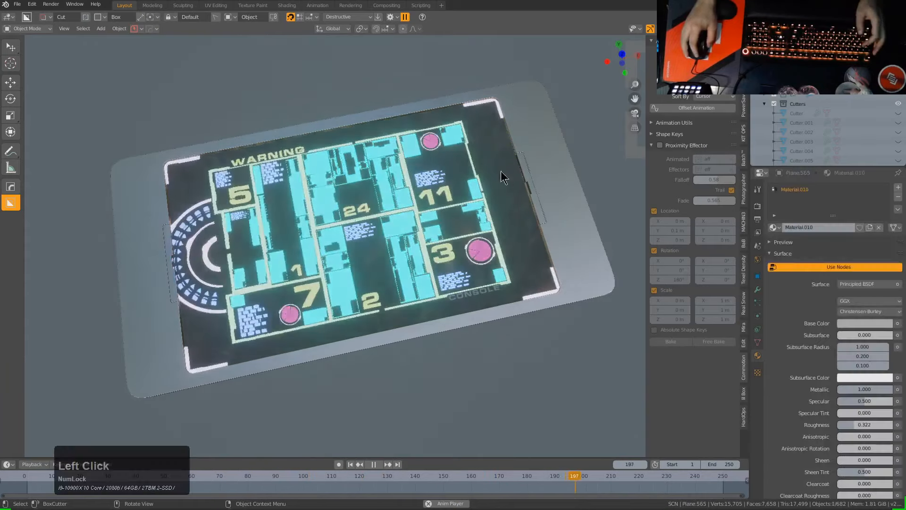
click(156, 224)
drag(156, 220, 238, 259)
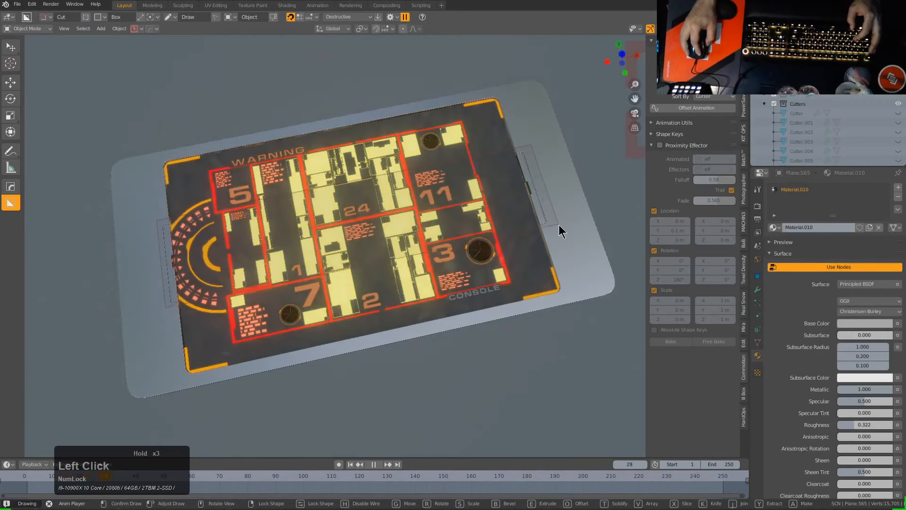
key(x)
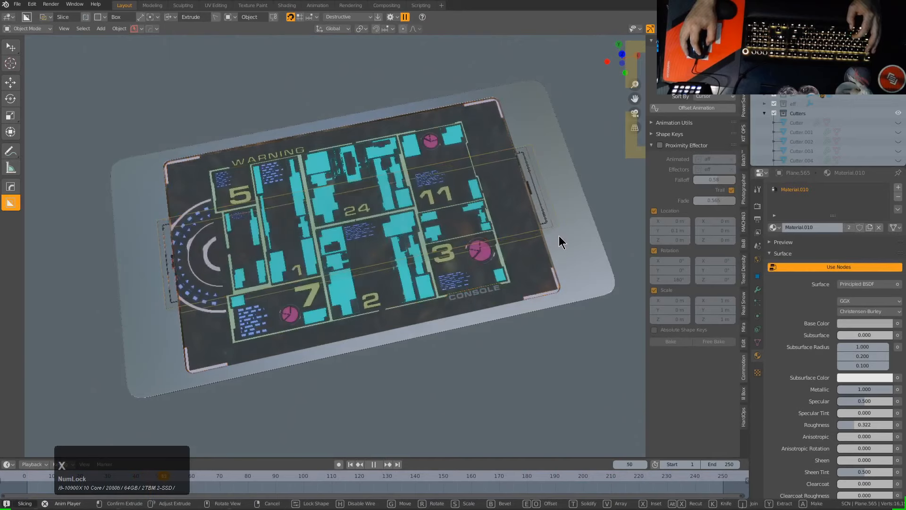
click(559, 236)
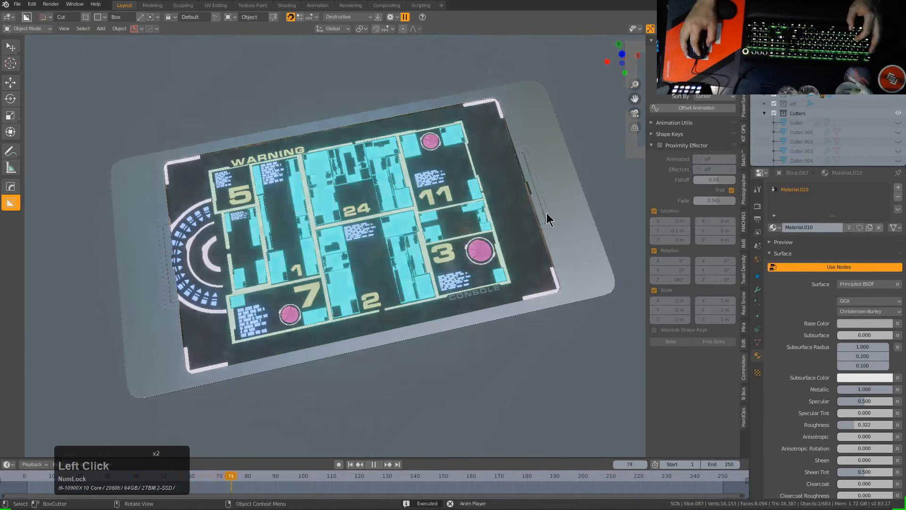
- Give the sliced end inserts a new blank Principled material with roughness 0.259 using Material Scroll
key(alt+m)
click(520, 221)
scroll(519, 222, up, 2)
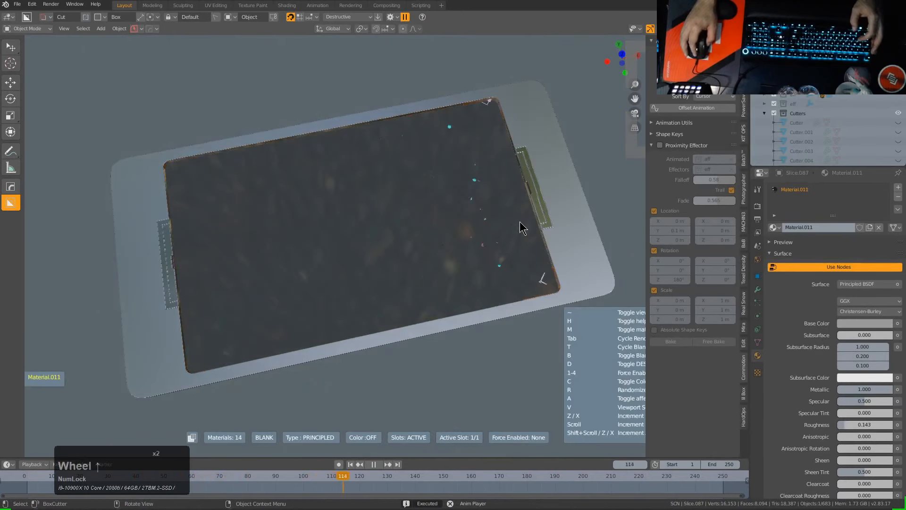
scroll(520, 222, up, 3)
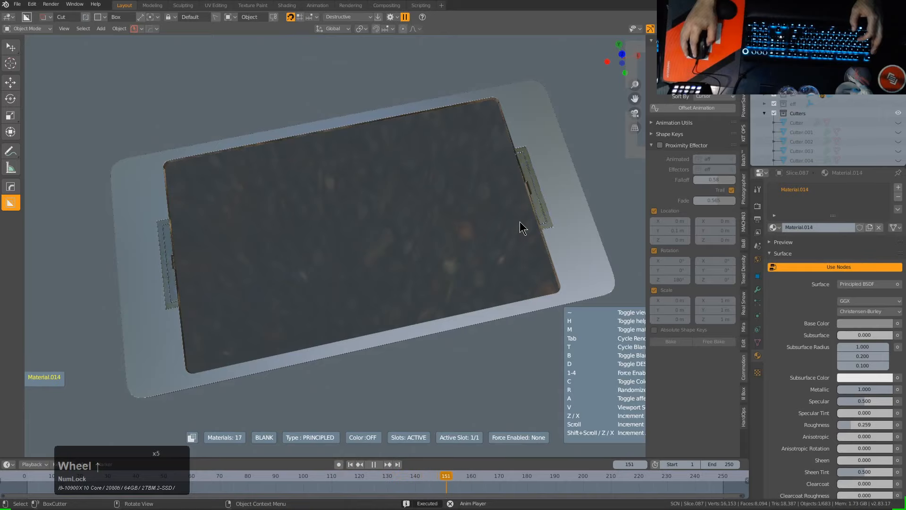
click(518, 221)
- Cut a narrow box along the outer edge of the end insert beside the circular dial
middle_click(253, 243)
scroll(338, 197, up, 2)
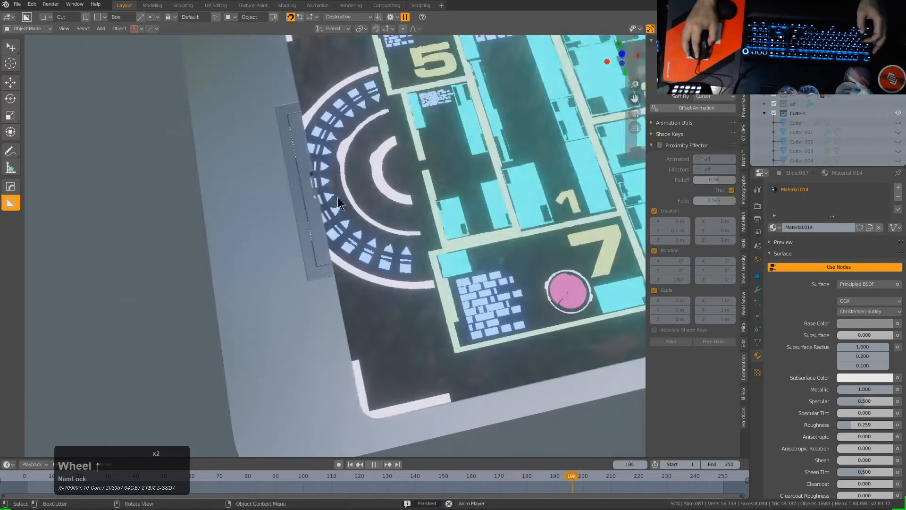
click(280, 112)
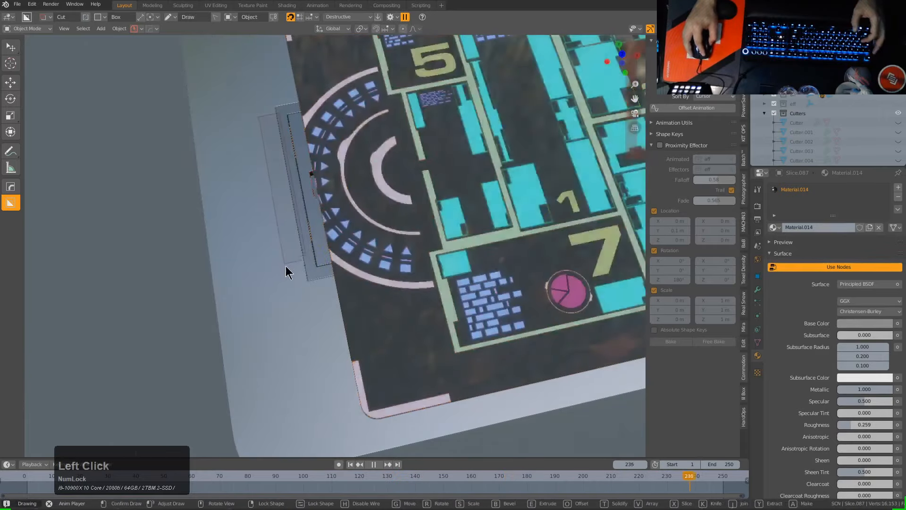
drag(286, 266, 289, 273)
scroll(459, 197, down, 3)
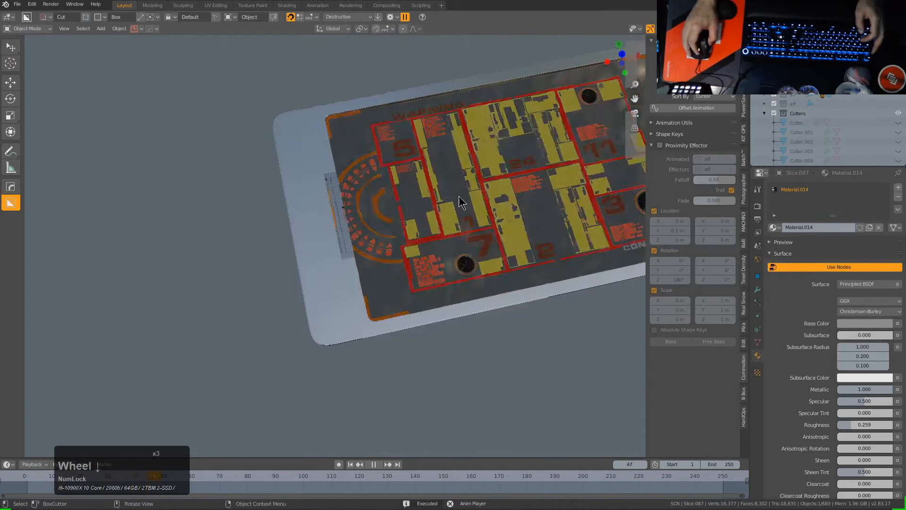
- Stop the animation playback and mirror the end insert across its local X axis
middle_drag(458, 196, 285, 182)
key(alt+x)
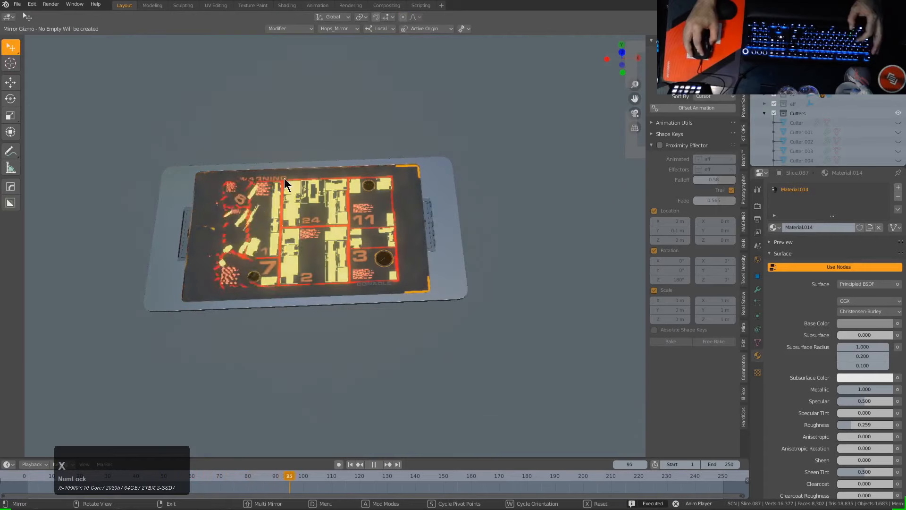
key(Escape)
key(Escape)
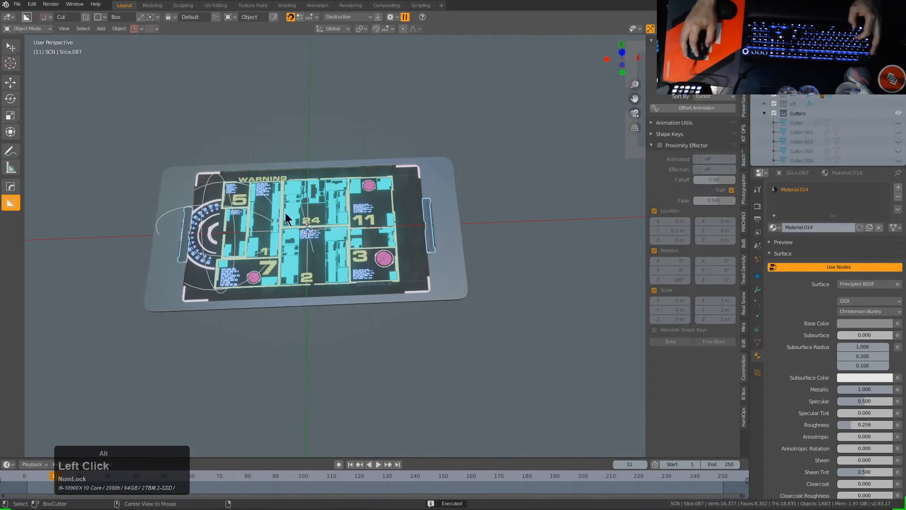
key(alt+x)
click(224, 232)
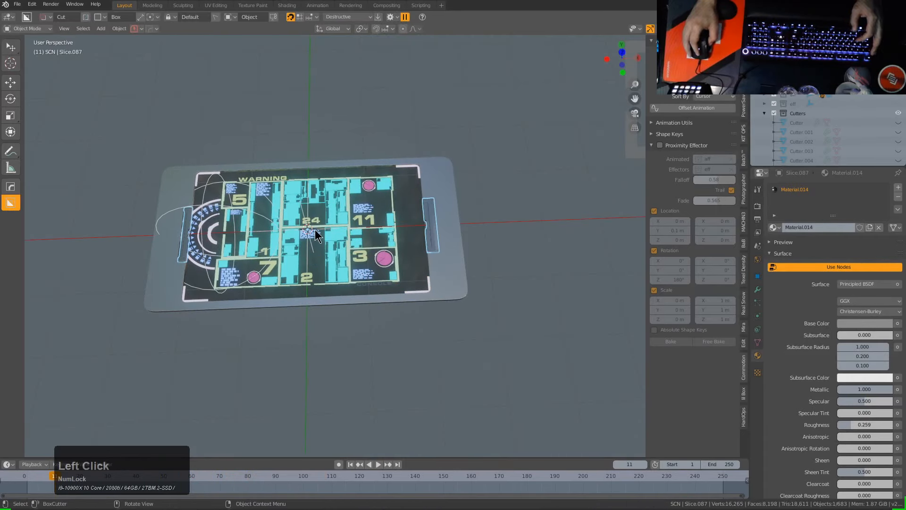
scroll(316, 236, up, 3)
- Try mirroring the plate across its local X axis in both directions
click(480, 134)
key(alt+x)
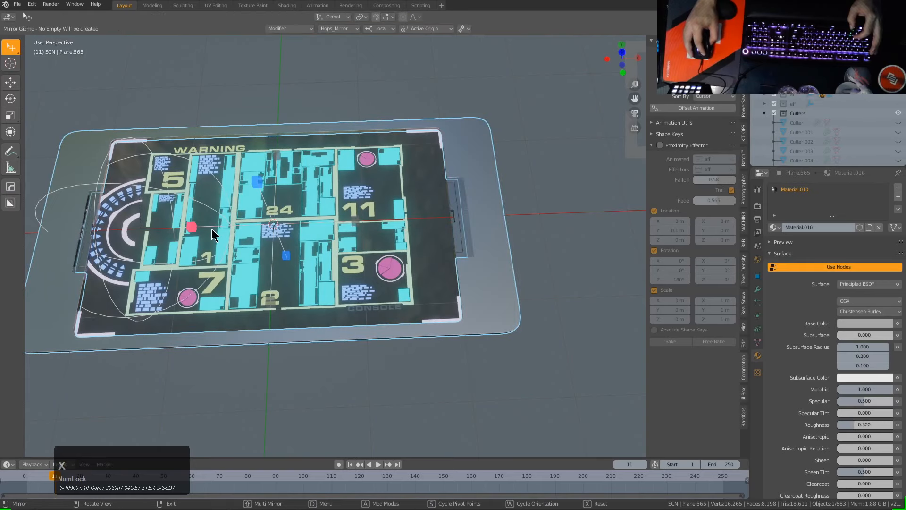
click(189, 227)
middle_drag(189, 227, 315, 214)
key(alt+x)
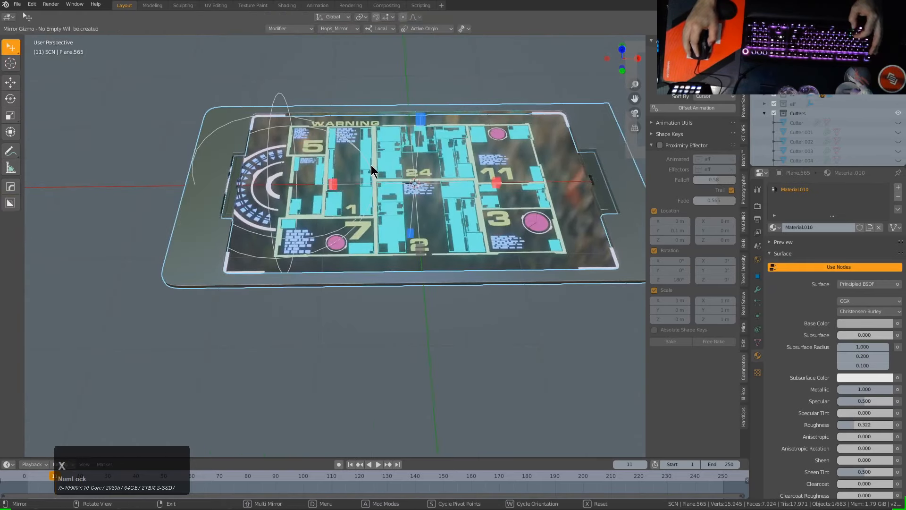
shift+middle_drag(371, 165, 270, 173)
click(132, 175)
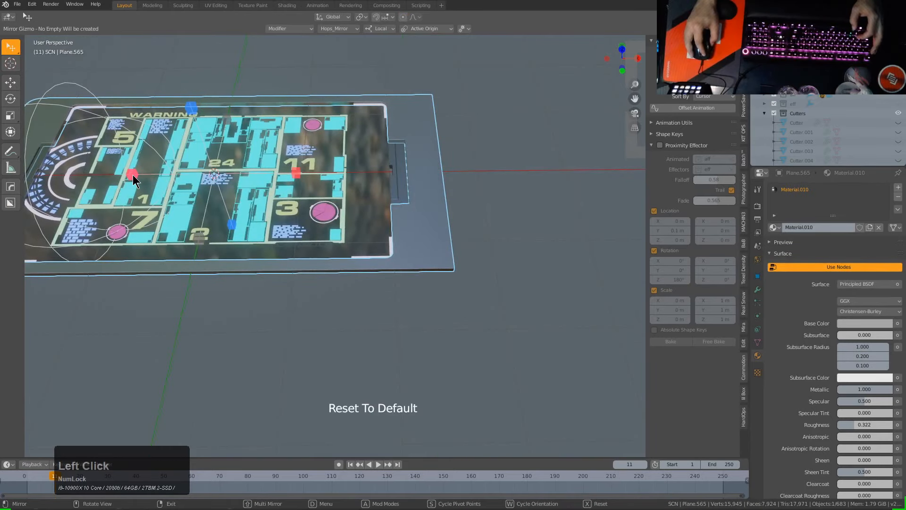
scroll(429, 215, up, 3)
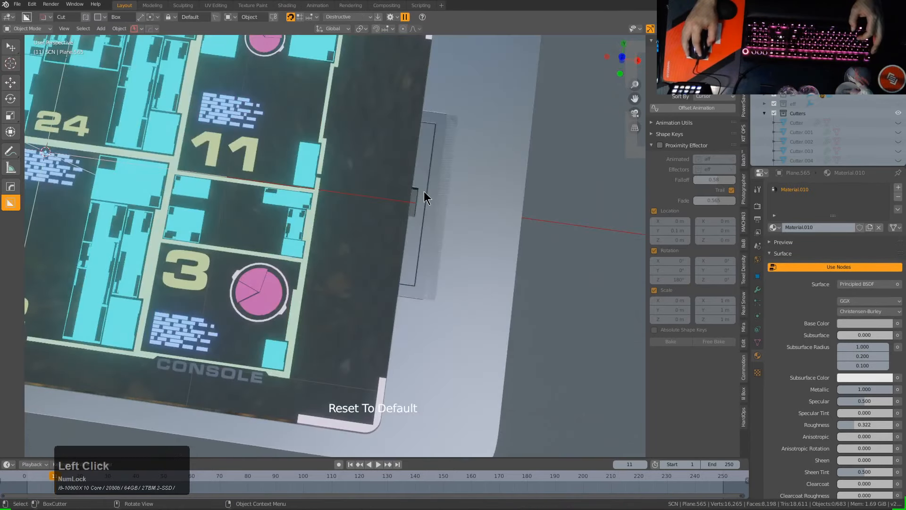
- Mirror the end inserts across their local X axis as a new Mirror modifier
scroll(423, 191, down, 4)
middle_drag(308, 191, 387, 209)
click(311, 192)
key(alt+x)
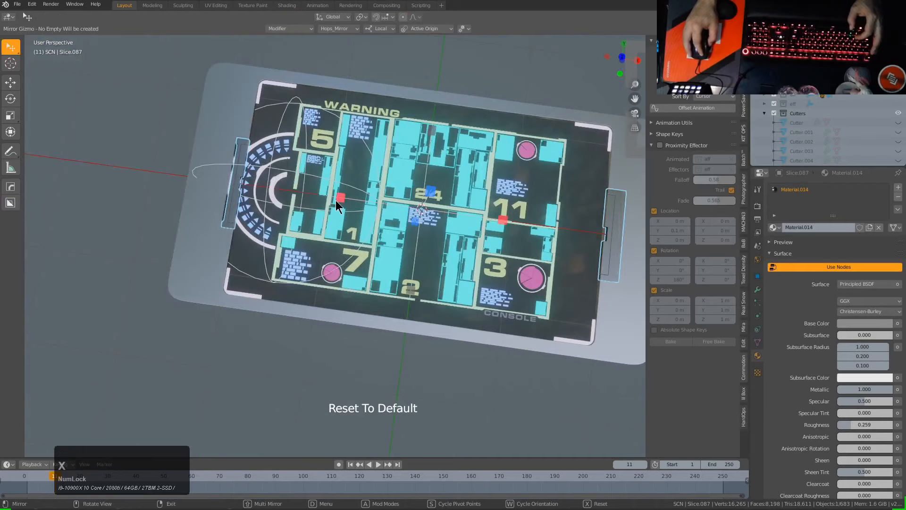
key(a)
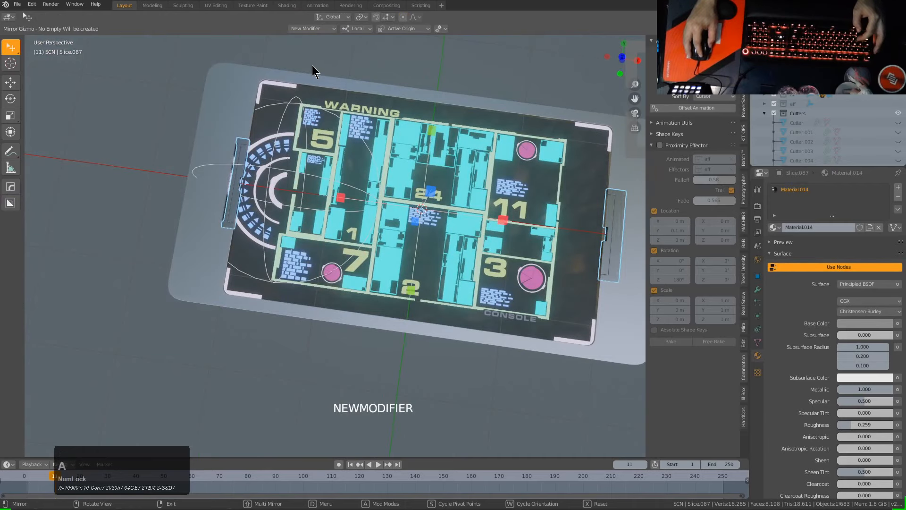
click(340, 196)
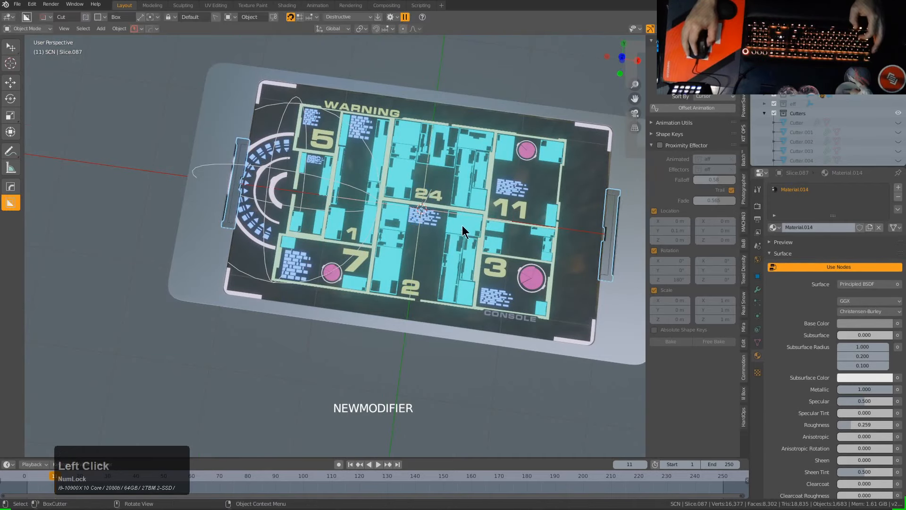
middle_drag(338, 195, 443, 278)
scroll(422, 193, down, 2)
scroll(447, 288, up, 2)
- Select the plate in a framed front orthographic view and switch BoxCutter to the Ngon shape
click(448, 290)
key(KP_1)
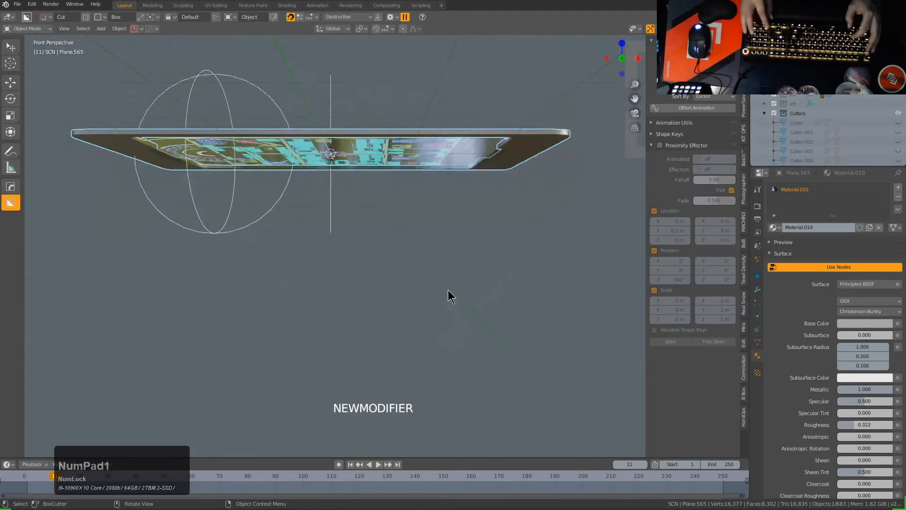
key(KP_5)
key(KP_Decimal)
scroll(252, 251, up, 4)
key(d)
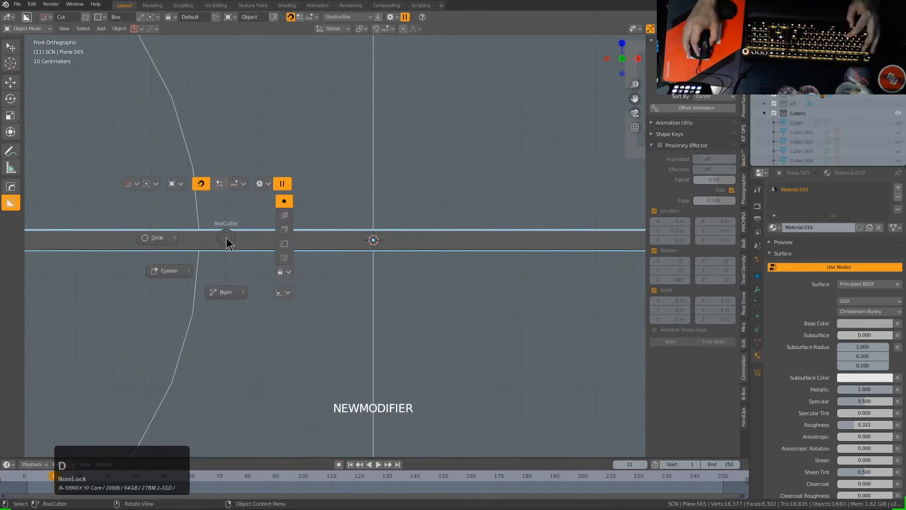
shift+middle_drag(196, 279, 340, 251)
- Try to cut a slant-ended cyclic Ngon notch through the upper half of the plate's thickness from the front
click(186, 200)
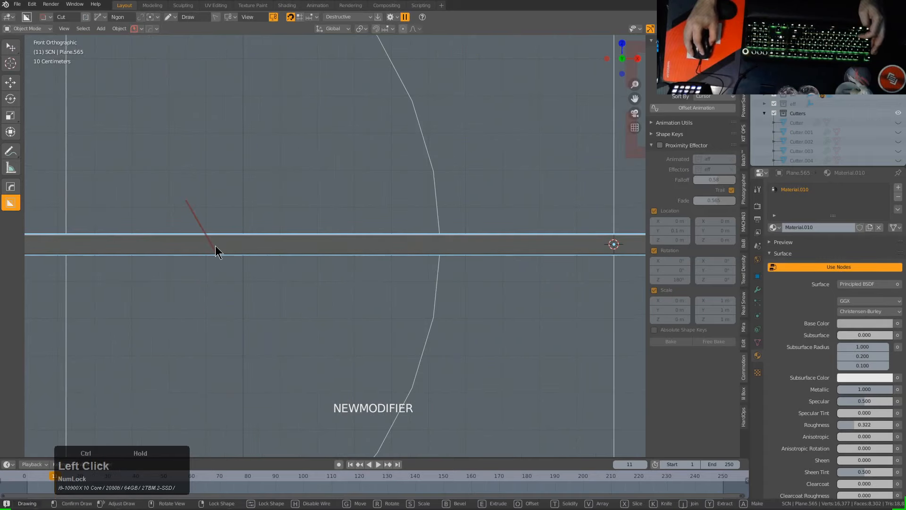
click(210, 243)
key(c)
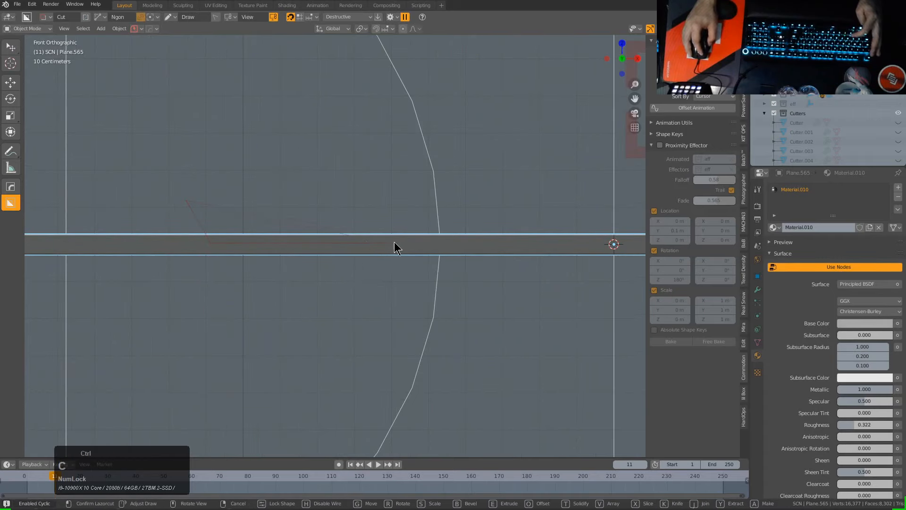
click(489, 198)
shift+middle_drag(527, 209, 389, 243)
scroll(401, 207, down, 3)
scroll(389, 243, up, 3)
- Examine the plate's modifiers and boolean cutter with Mod Scroll
key(q)
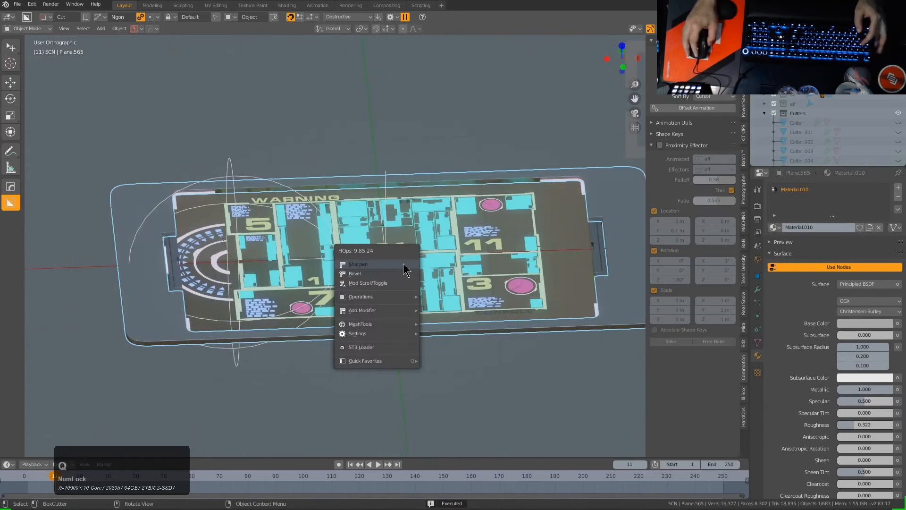
click(382, 283)
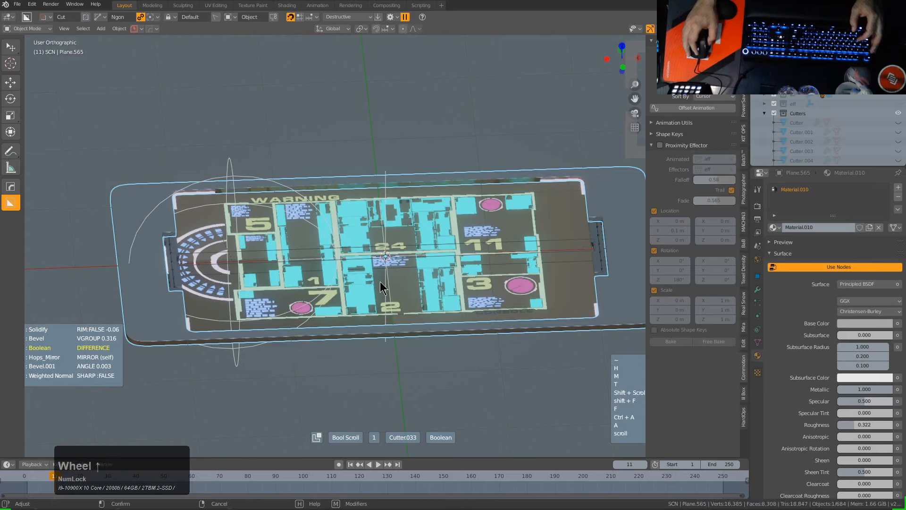
click(380, 282)
middle_drag(380, 281, 433, 193)
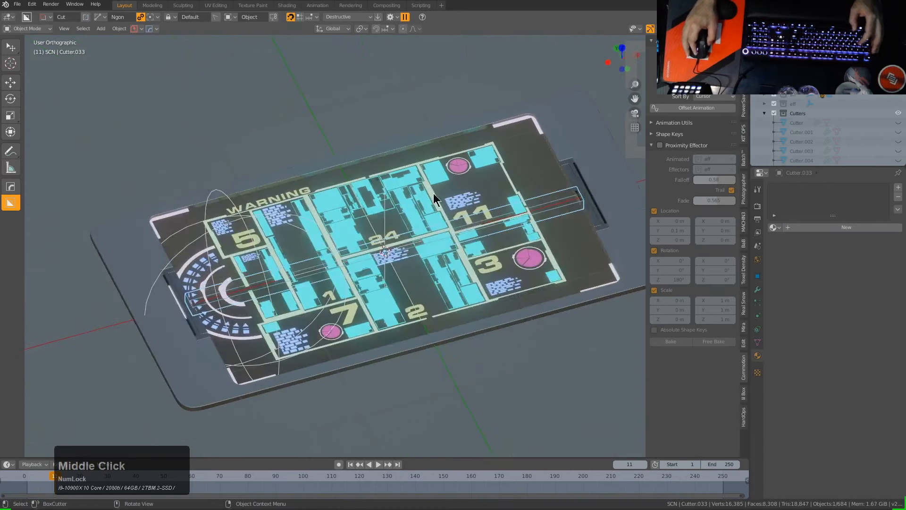
click(573, 118)
key(q)
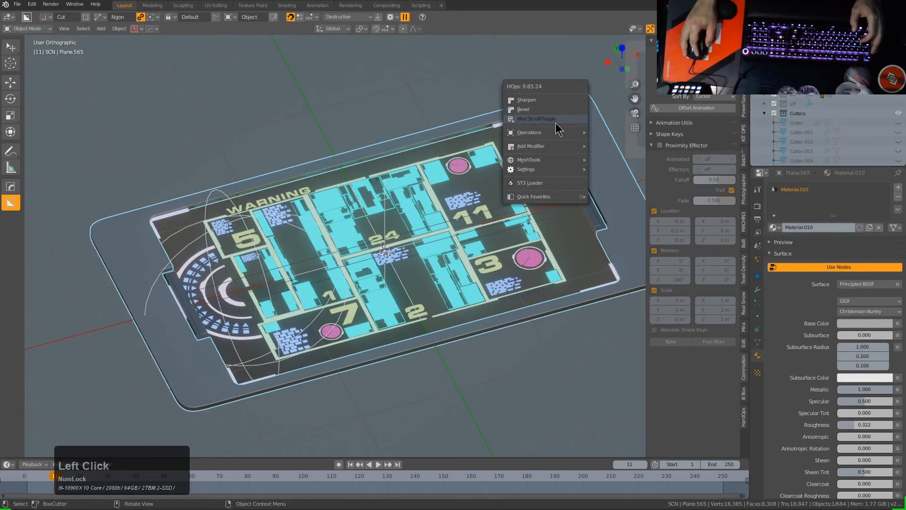
click(556, 122)
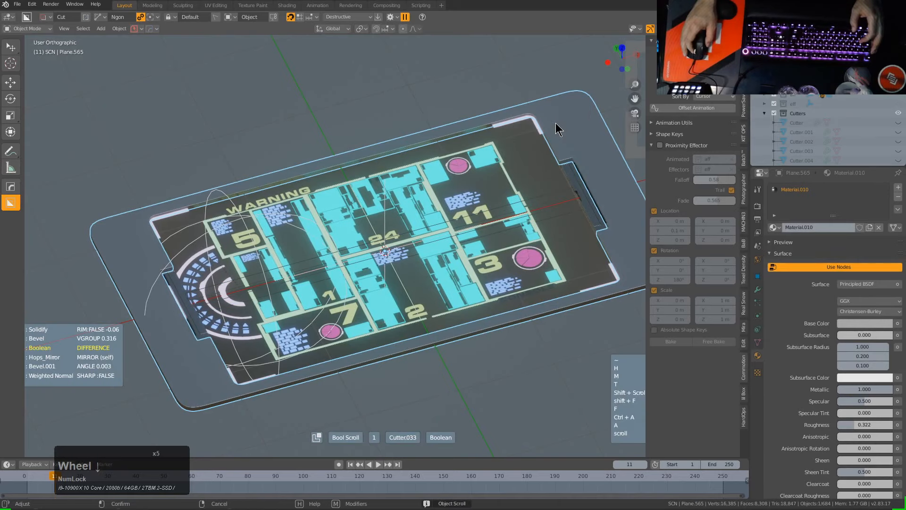
click(434, 239)
- Draw a slant-ended Ngon over the plate from the front and cut it as a notch across both long edges
key(KP_1)
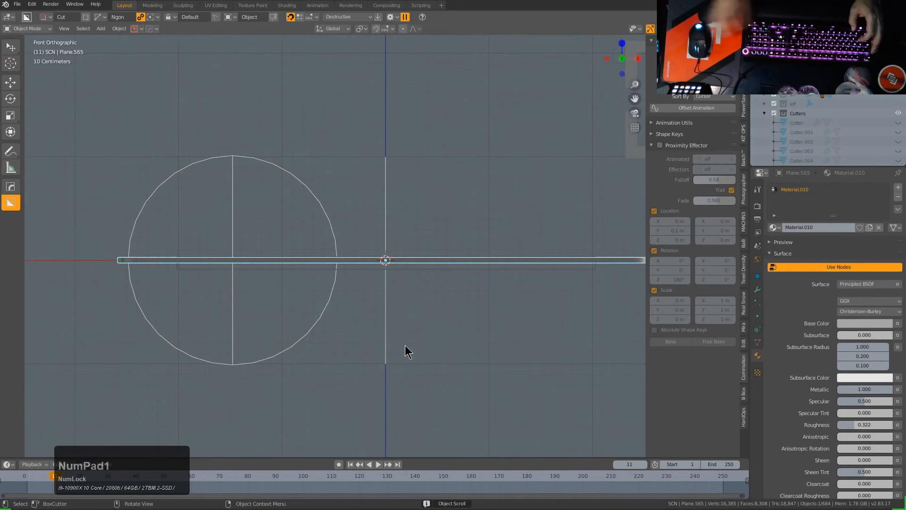
scroll(399, 342, up, 3)
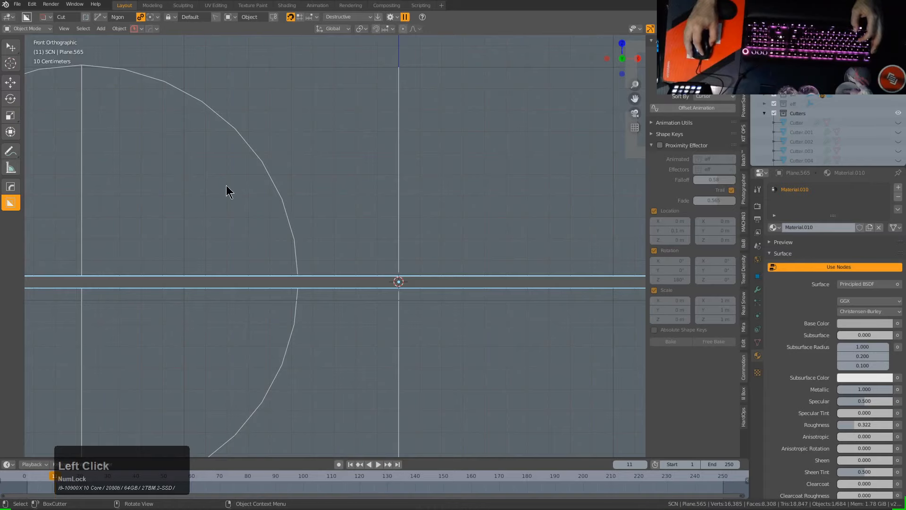
mouse_move(226, 186)
mouse_down()
mouse_move(285, 285)
mouse_move(390, 278)
mouse_up()
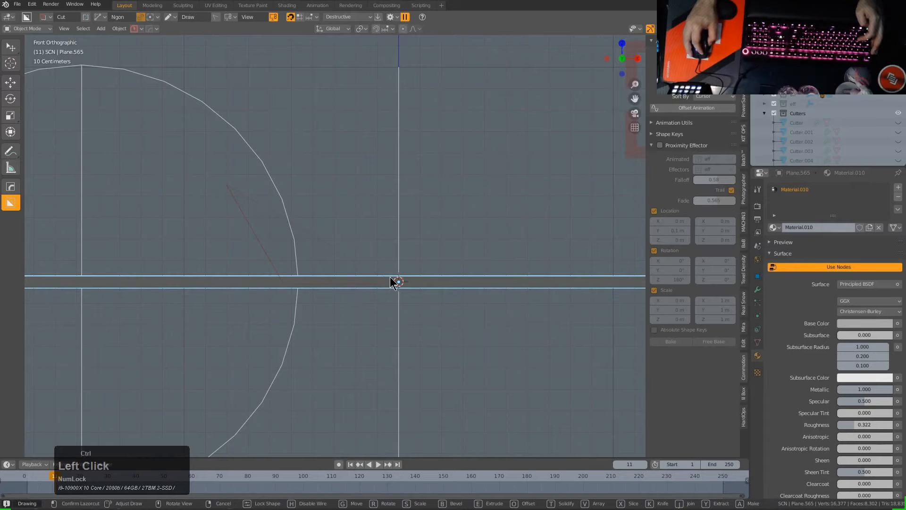
click(466, 246)
mouse_move(466, 245)
middle_down()
mouse_move(401, 302)
mouse_move(508, 190)
middle_up()
shift+click(555, 134)
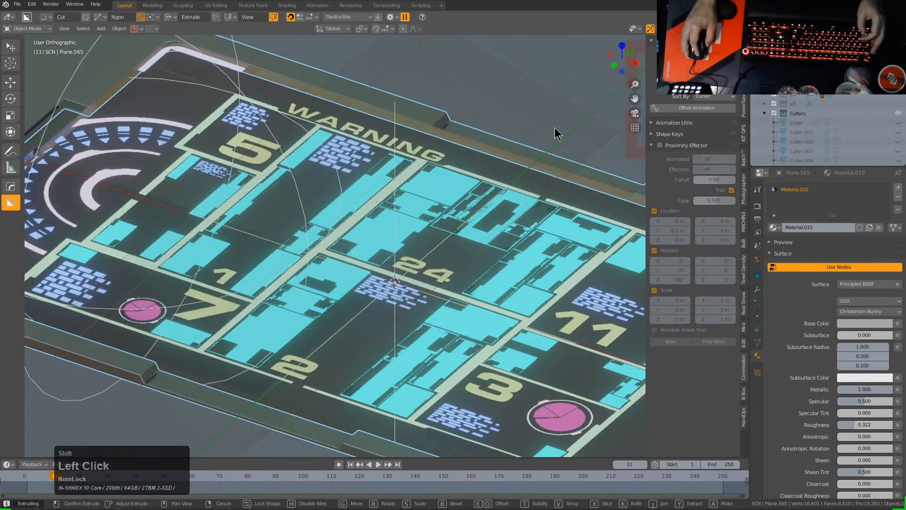
- Move the notch cutter along the global X axis so the notch sits centred on the plate
scroll(392, 244, down, 3)
middle_drag(391, 244, 408, 293)
click(409, 294)
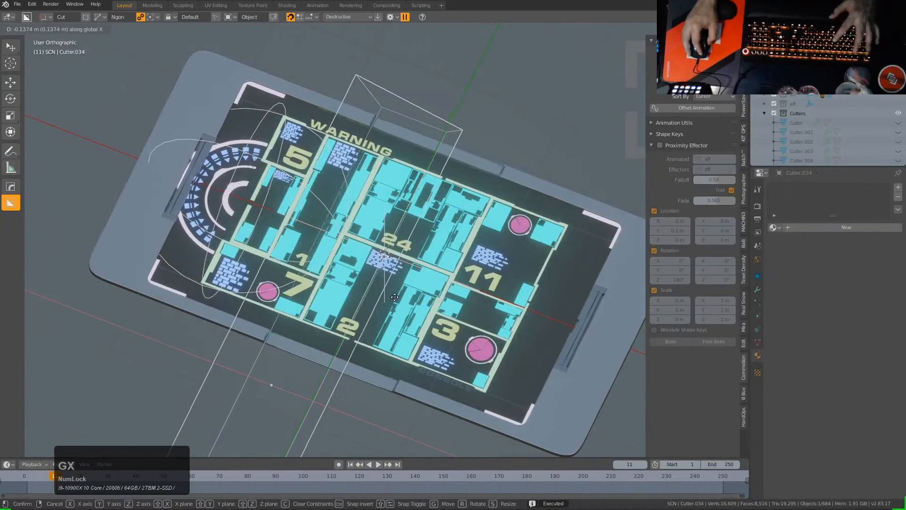
click(402, 299)
middle_drag(336, 313, 289, 210)
scroll(226, 290, up, 3)
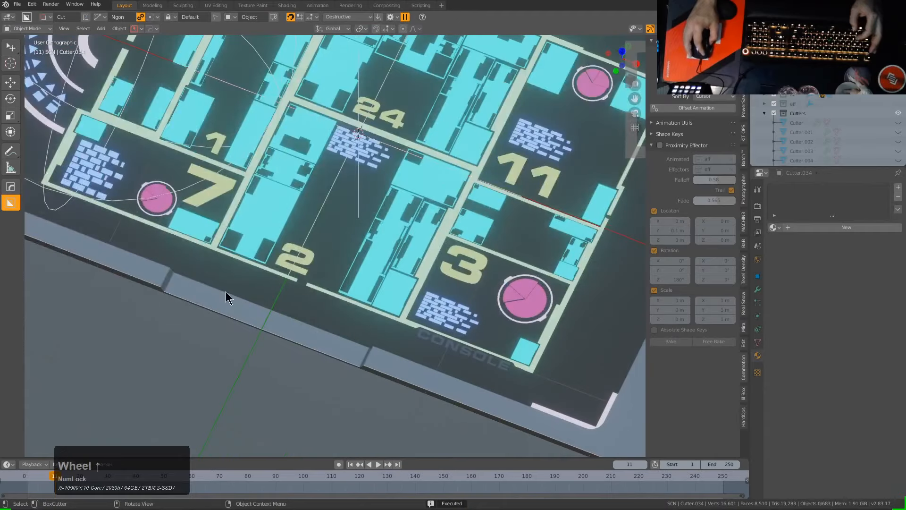
- Try to slice a small circle at the middle of the plate's edge notch with BoxCutter's Circle shape
shift+middle_drag(225, 291, 259, 245)
scroll(259, 245, up, 2)
click(276, 242)
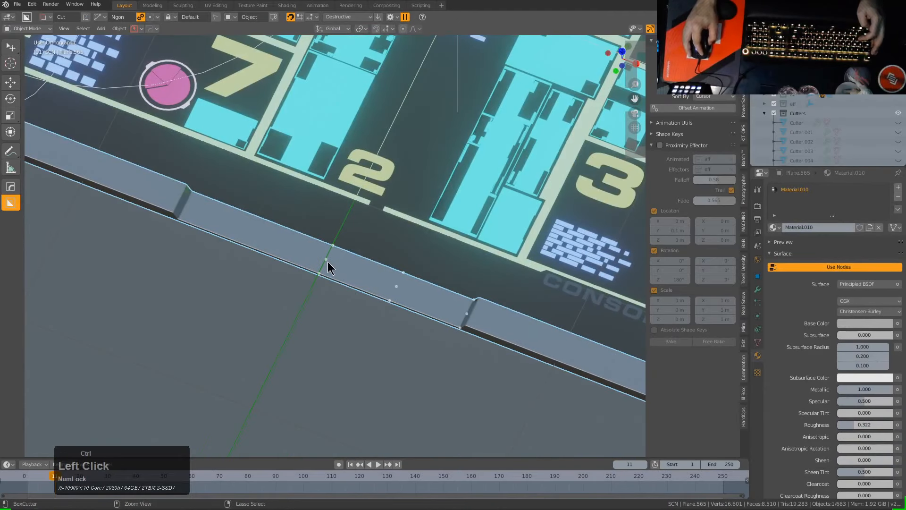
ctrl+drag(327, 261, 410, 295)
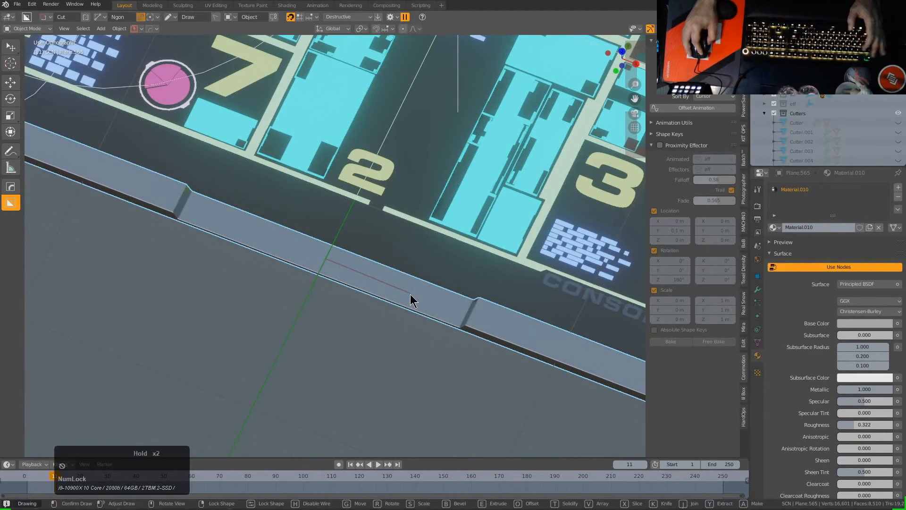
key(Escape)
key(d)
click(341, 297)
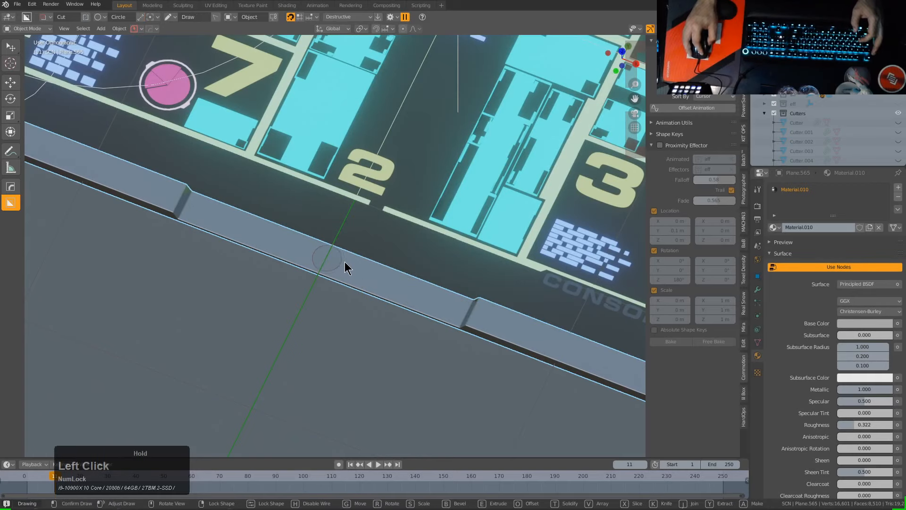
mouse_move(345, 261)
mouse_down()
mouse_move(336, 261)
mouse_move(343, 267)
mouse_up()
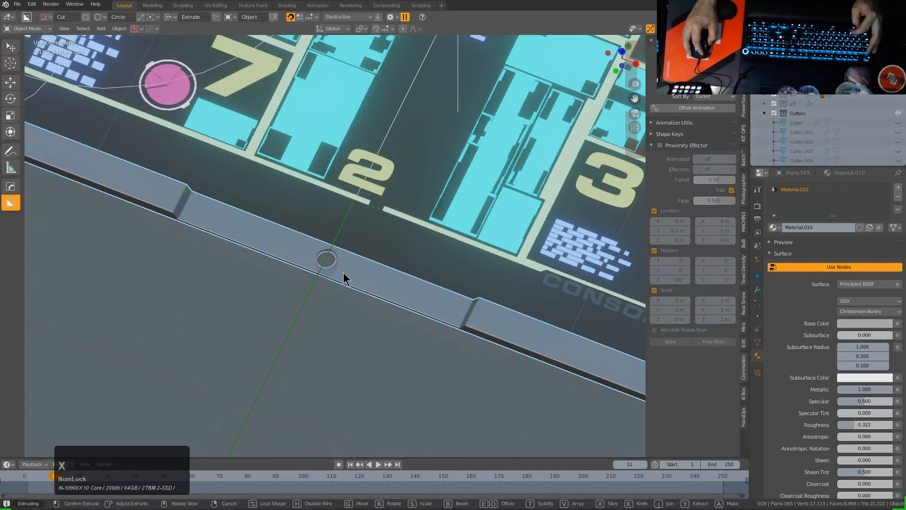
click(324, 259)
click(322, 259)
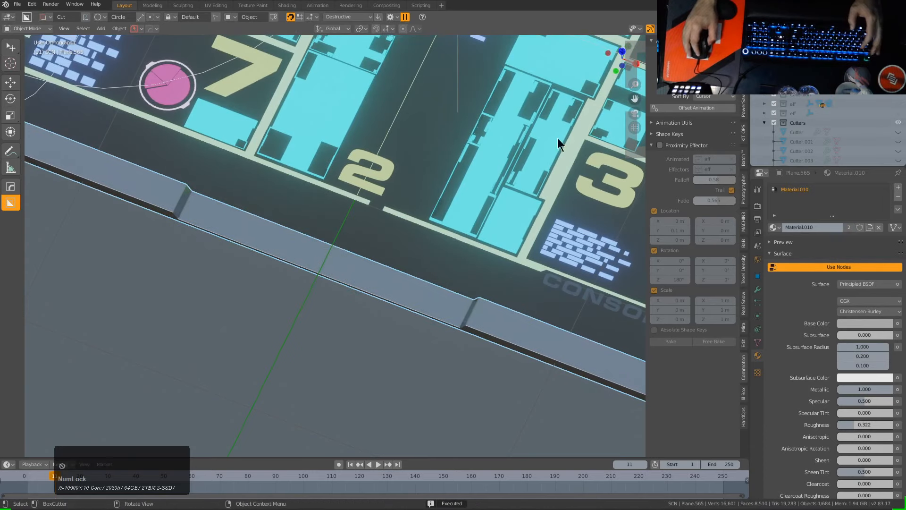
- Examine the notched plate edge up close with the viewport overlays temporarily hidden
click(670, 28)
middle_drag(326, 262, 363, 235)
scroll(363, 235, up, 3)
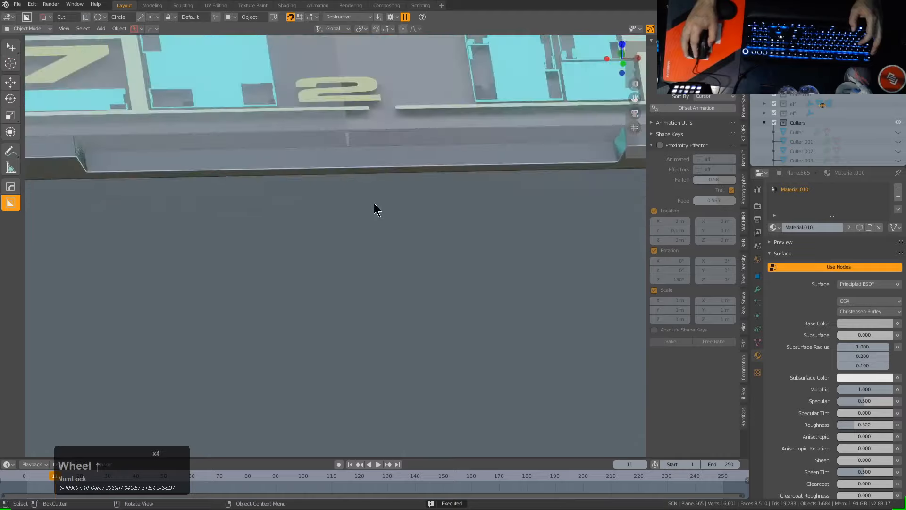
middle_drag(374, 203, 391, 250)
click(376, 267)
right_click(380, 260)
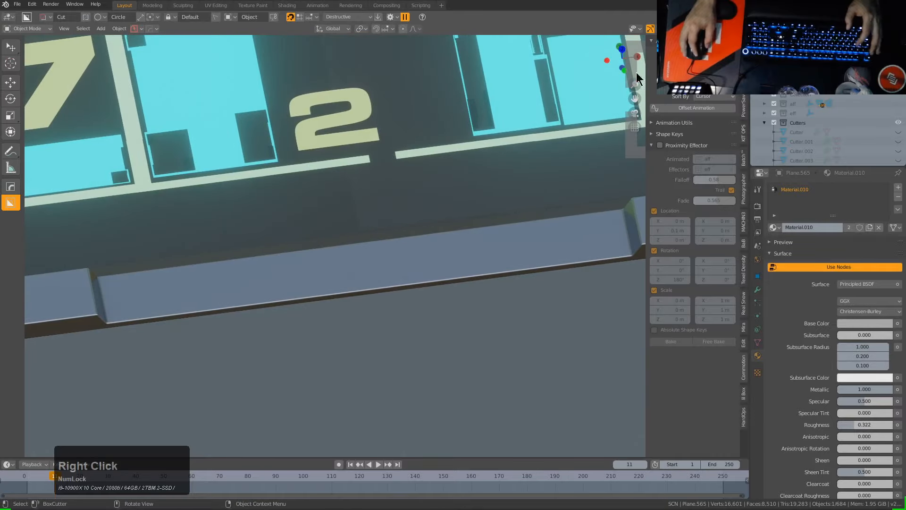
click(670, 28)
- Examine the plate's boolean cutters with Mod Scroll and inspect the notches on both long edges
scroll(342, 284, down, 8)
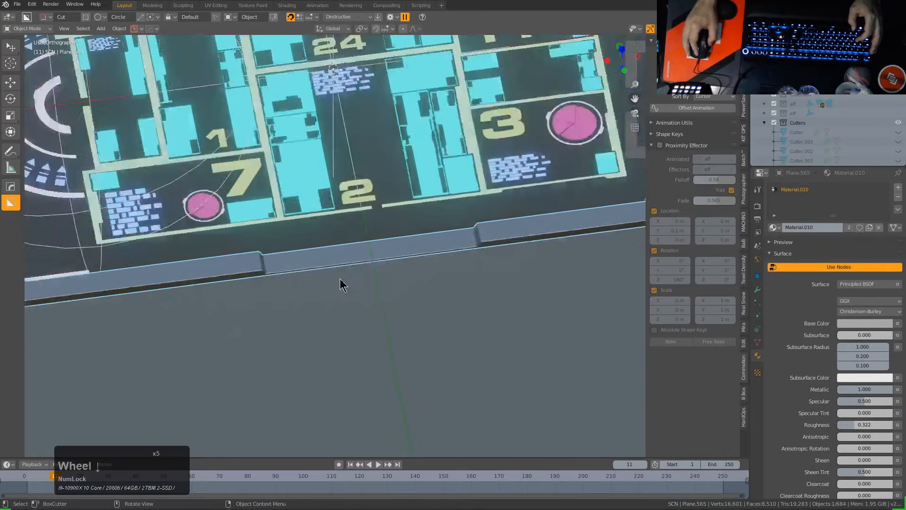
middle_drag(341, 284, 367, 233)
scroll(367, 233, up, 4)
key(q)
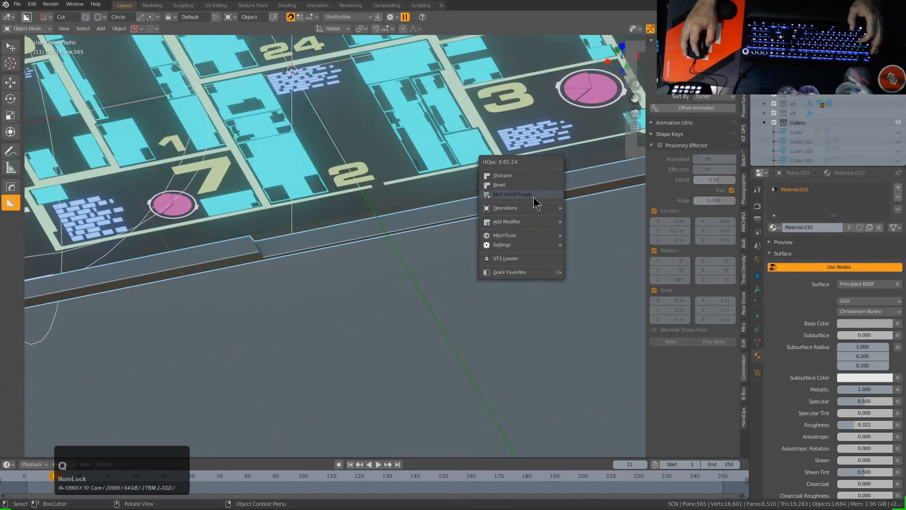
click(533, 197)
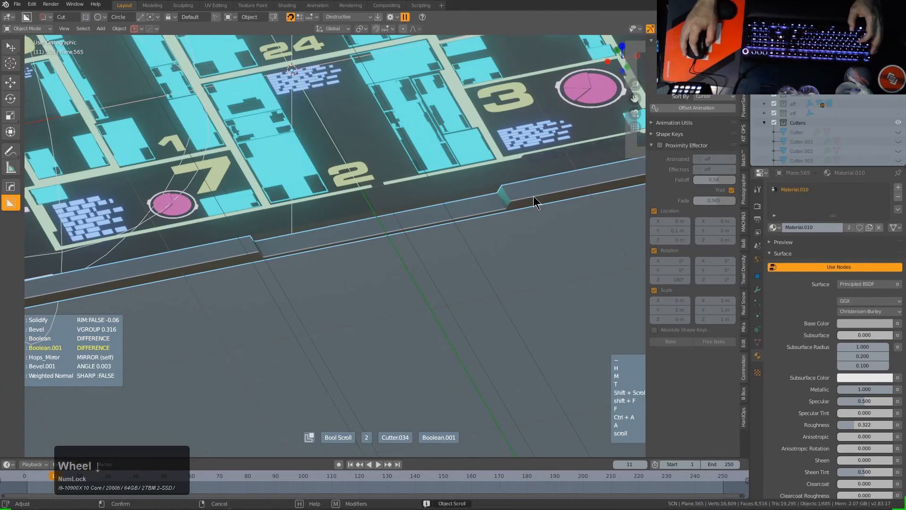
click(534, 196)
key(KP_Decimal)
middle_drag(494, 215, 415, 259)
scroll(375, 241, up, 2)
key(a)
click(377, 134)
shift+middle_drag(372, 123, 376, 216)
middle_drag(375, 216, 302, 231)
scroll(396, 251, up, 3)
middle_drag(396, 256, 363, 236)
- Set BoxCutter's behavior to Non-Destructive
click(348, 17)
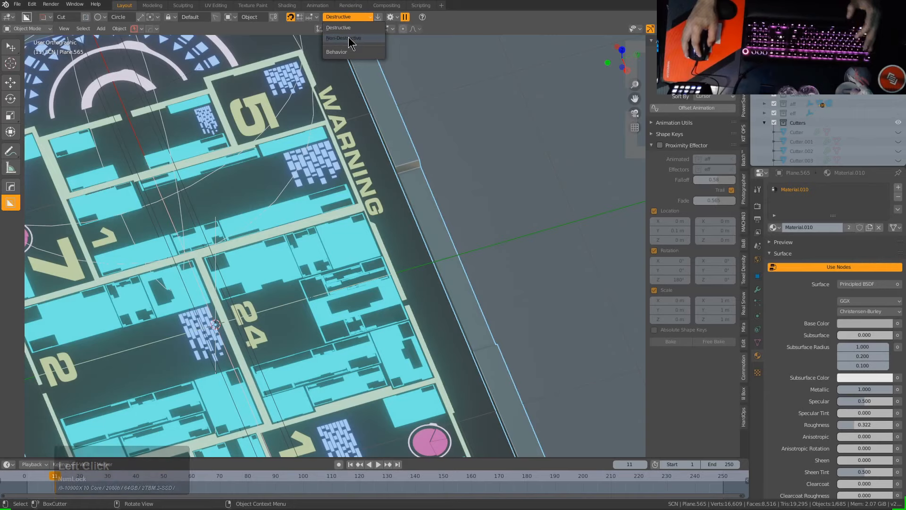
click(349, 38)
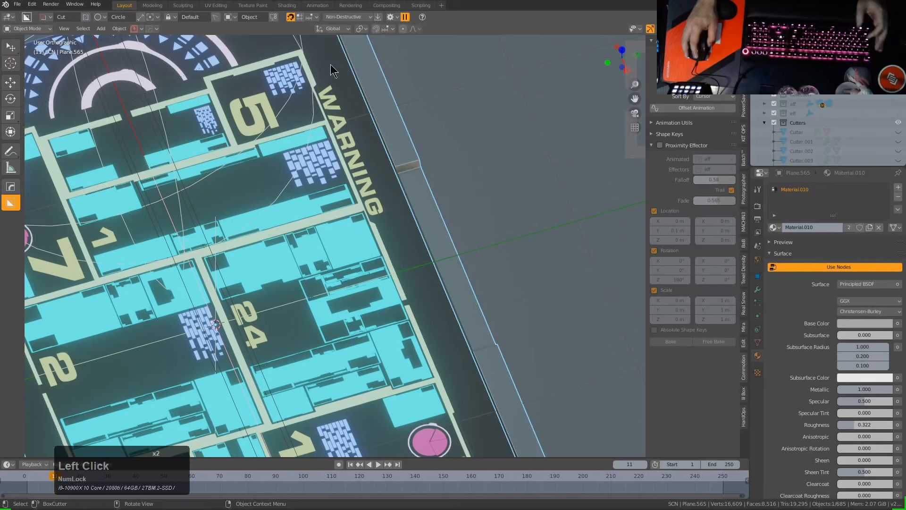
middle_drag(333, 71, 302, 208)
scroll(302, 222, up, 5)
middle_drag(357, 232, 392, 229)
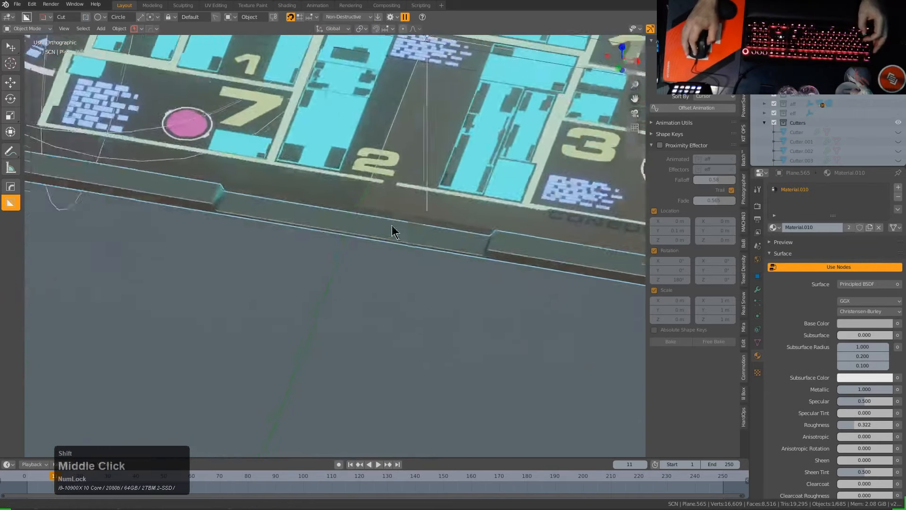
- Slice a small circle through the middle of the plate's edge notch with BoxCutter
scroll(363, 240, up, 3)
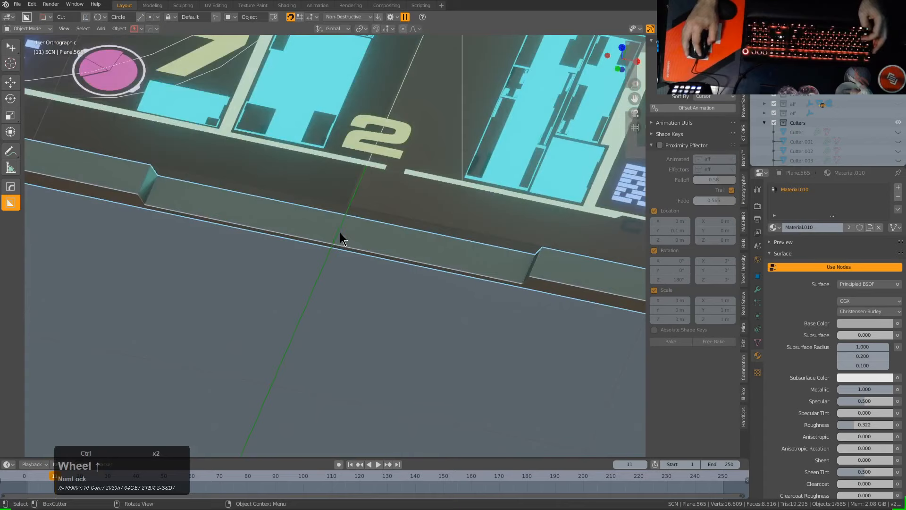
mouse_move(340, 232)
mouse_down()
mouse_move(356, 234)
mouse_move(351, 240)
mouse_up()
key(x)
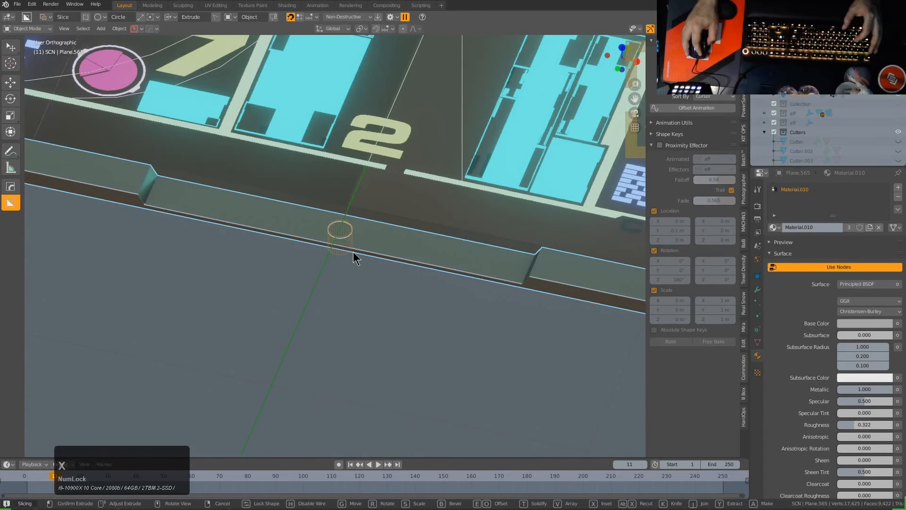
click(344, 231)
- Assign a new blank emission material to the sliced circular piece and deselect everything
key(m)
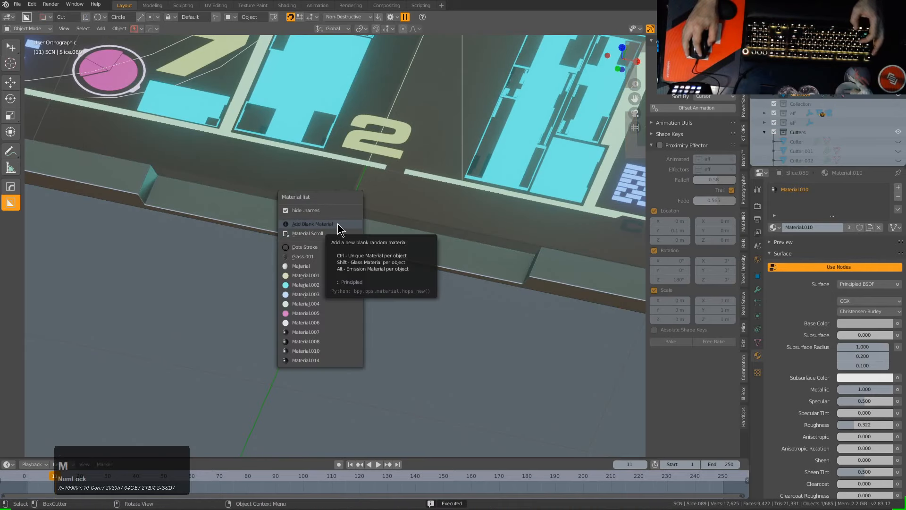
alt+click(338, 224)
key(alt+a)
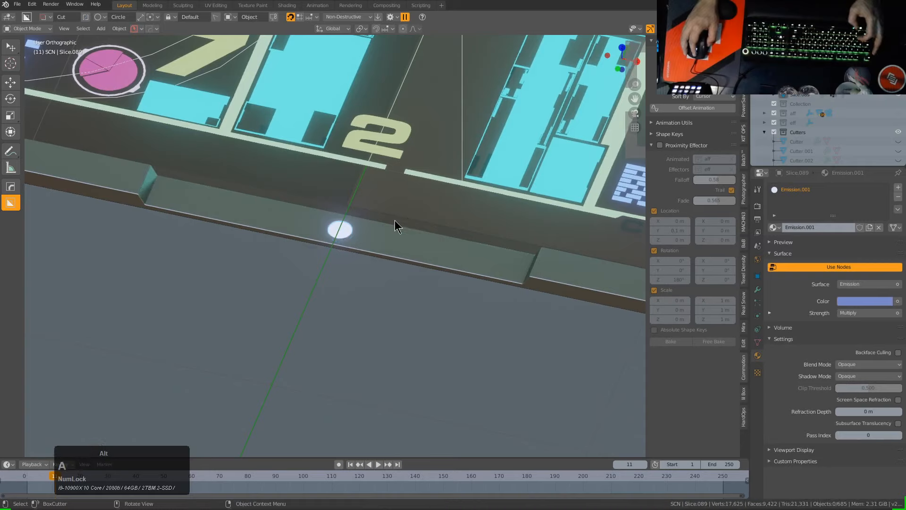
- Play the animation and examine the whole console in perspective with the viewport overlays hidden
scroll(395, 220, down, 6)
shift+middle_drag(370, 211, 368, 239)
key(KP_7)
scroll(342, 283, down, 2)
key(KP_5)
key(shift+space)
scroll(341, 248, down, 1)
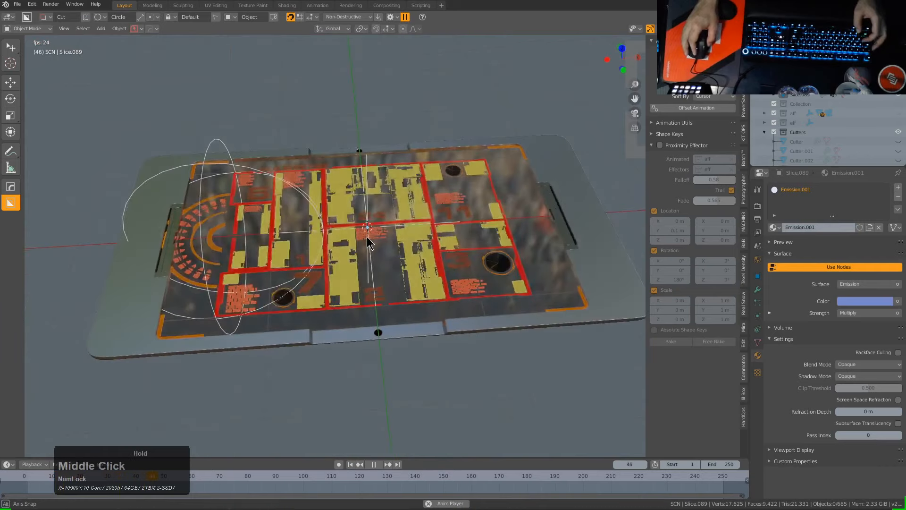
click(672, 28)
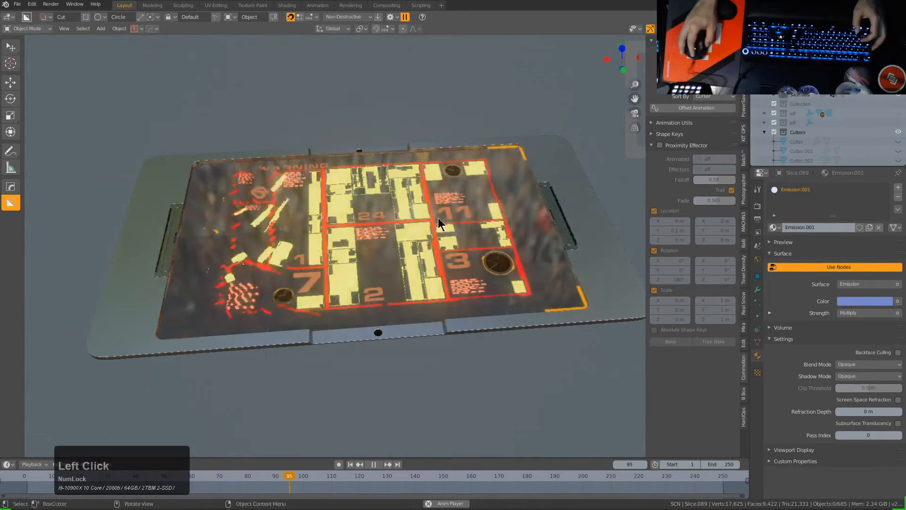
middle_drag(433, 217, 438, 217)
scroll(423, 228, down, 2)
- Add a HardOps turntable camera with 2 revolutions and show the viewport overlays again
key(q)
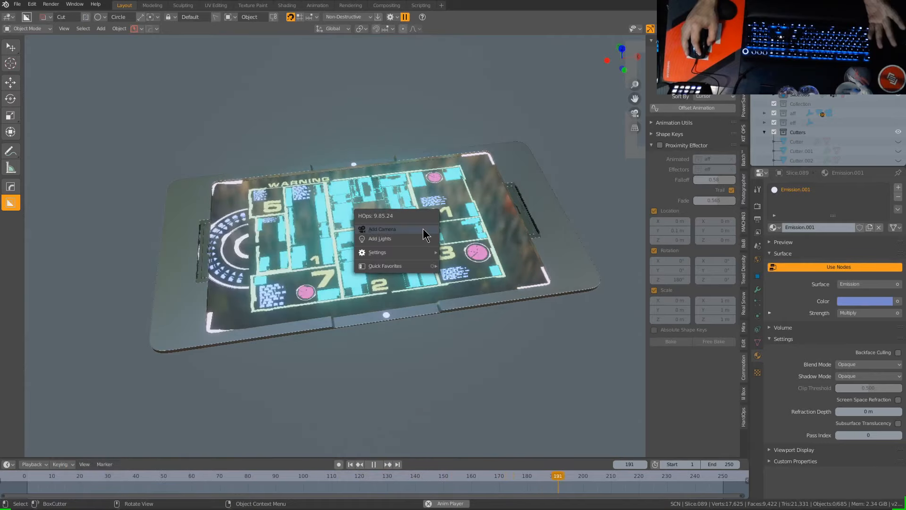
click(423, 229)
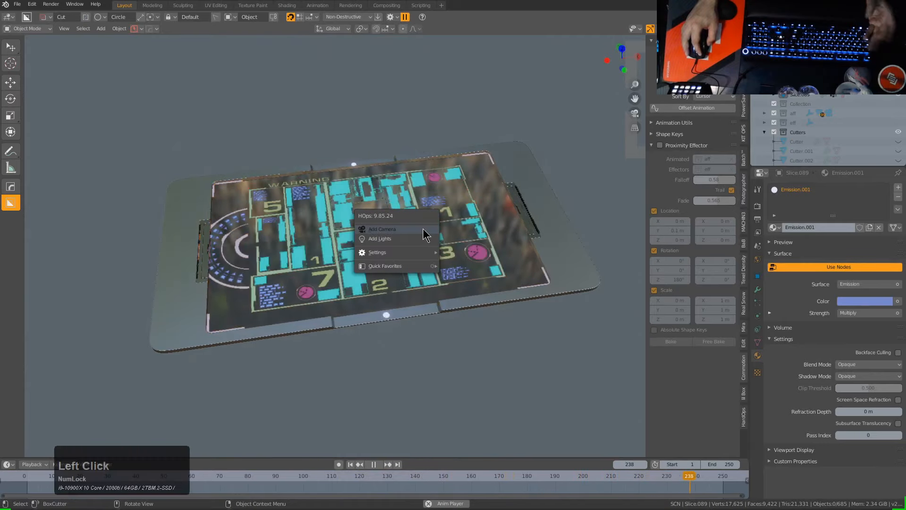
scroll(472, 236, up, 2)
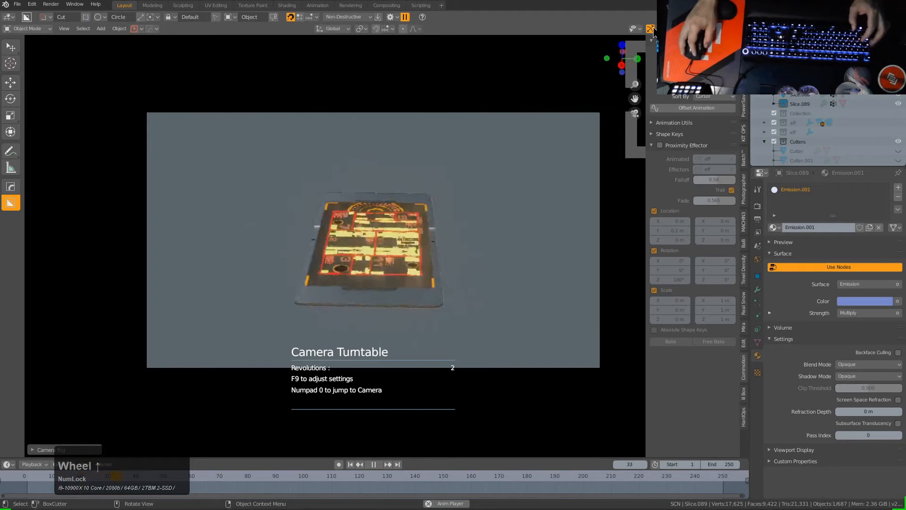
click(468, 109)
- Set the animation's end frame to 6000
click(711, 465)
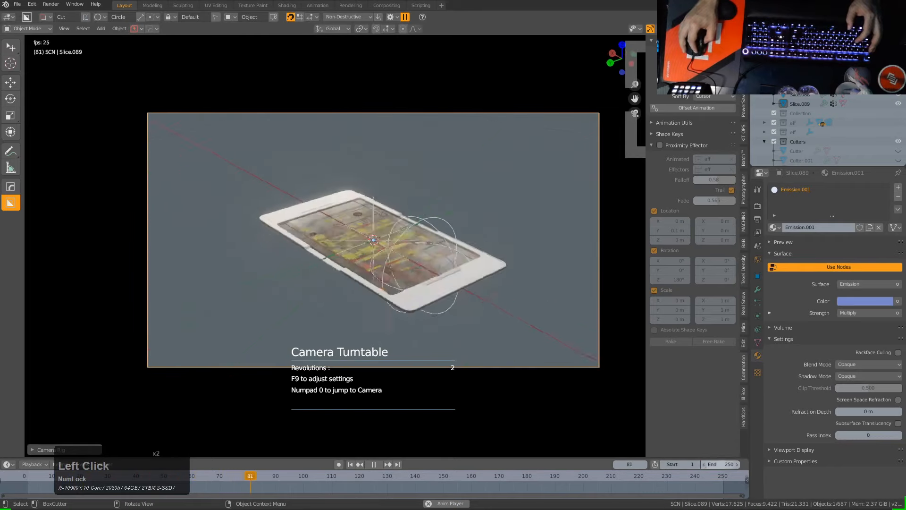
text(6000)
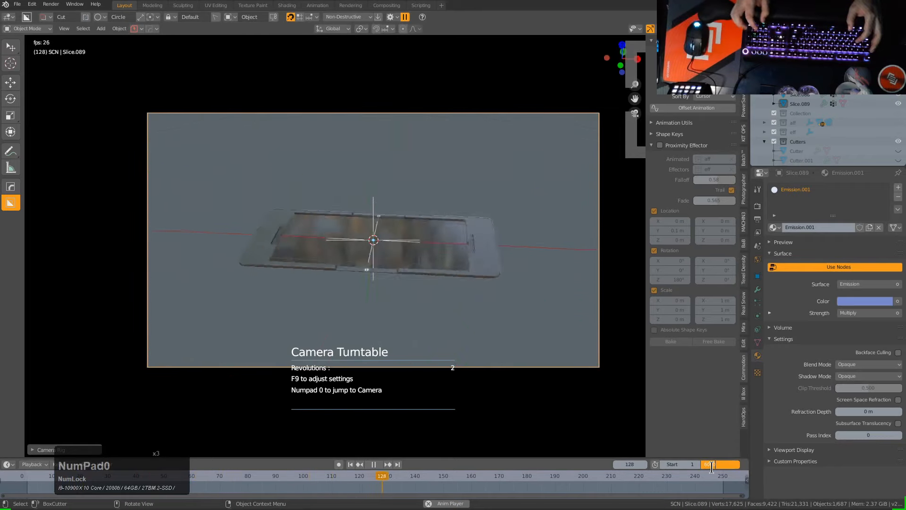
key(Return)
- Move the camera along its local Z axis until the console fills the frame, and return playback to the first frame
key(g)
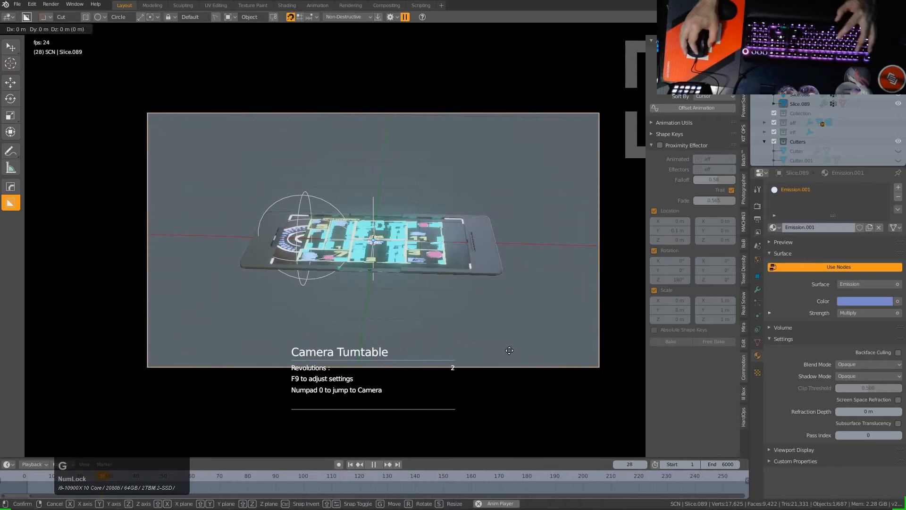
key(z)
key(z)
click(435, 212)
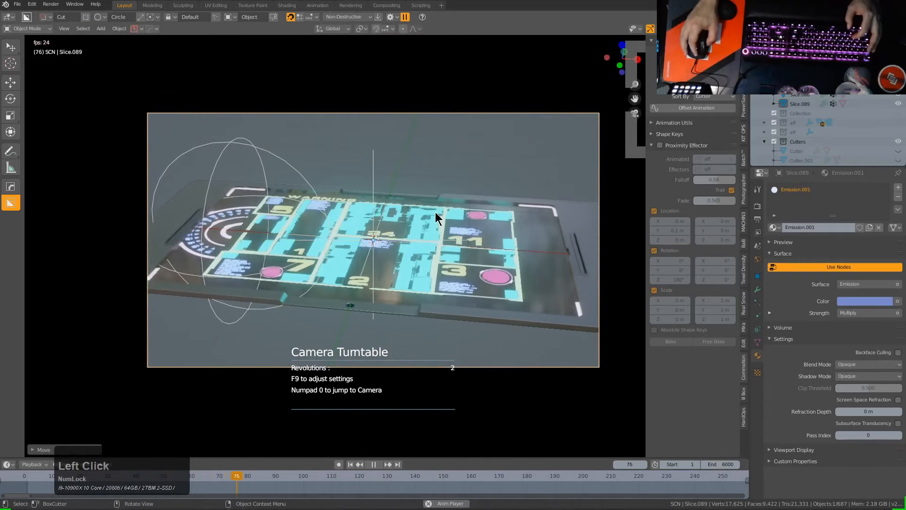
key(shift+Left)
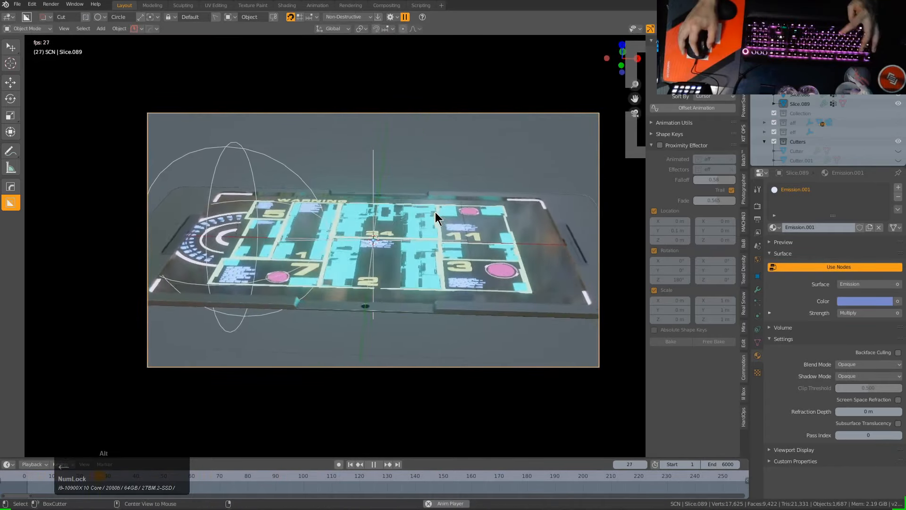
- Add a mesh plane, scale it up into a large floor and lower it along Z to just beneath the console
key(shift+a)
mouse_move(435, 211)
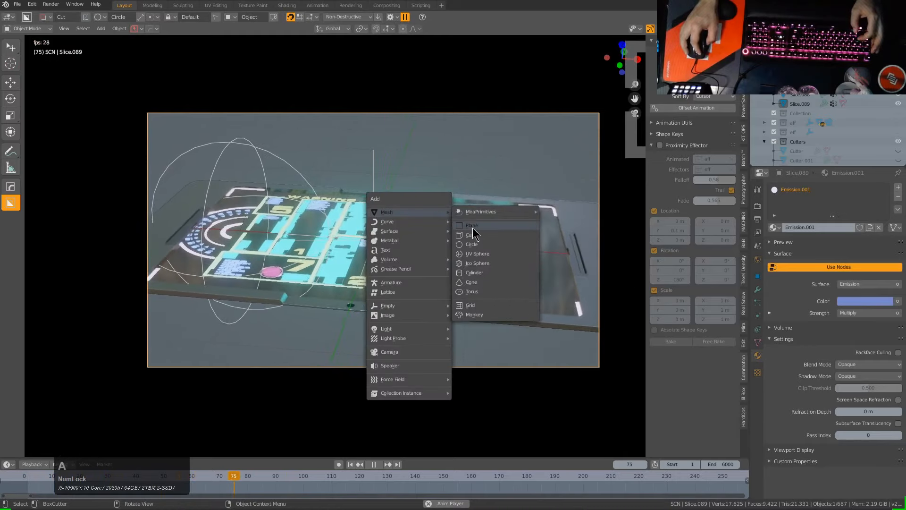
click(472, 207)
key(s)
key(KP_Enter)
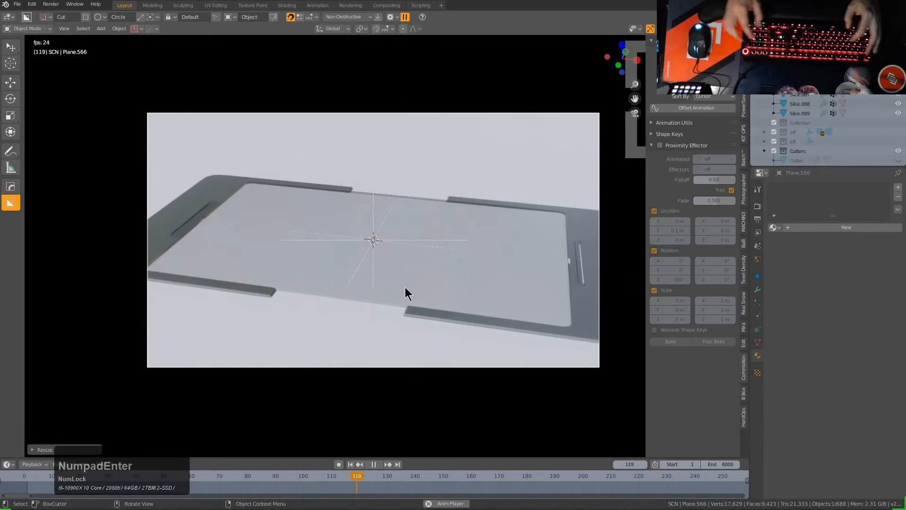
key(g)
key(z)
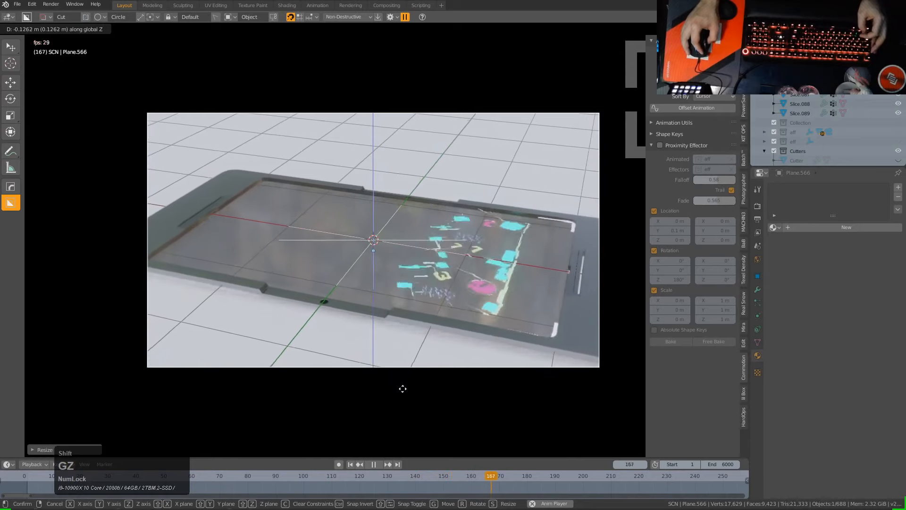
click(412, 334)
- Cycle blank materials on the floor plane with Material Scroll and apply a dark metallic Principled one
key(alt+m)
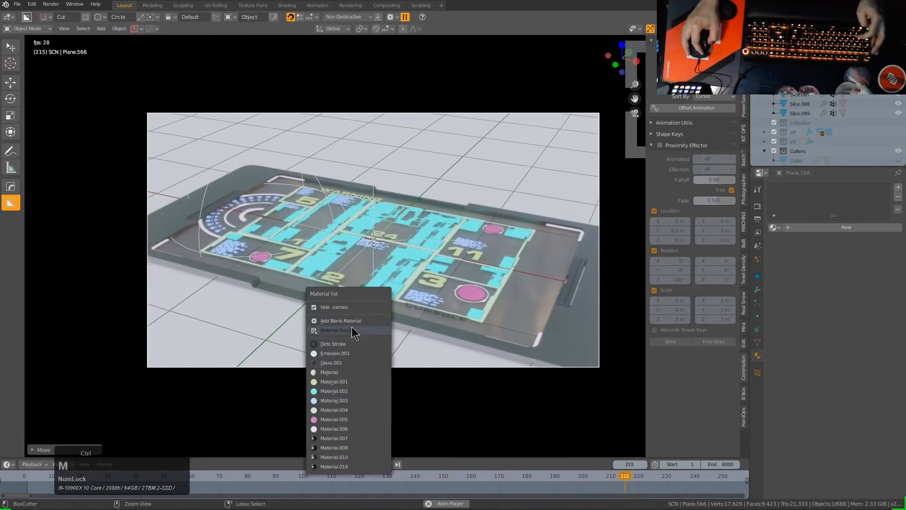
click(352, 329)
scroll(361, 321, up, 2)
scroll(361, 326, up, 3)
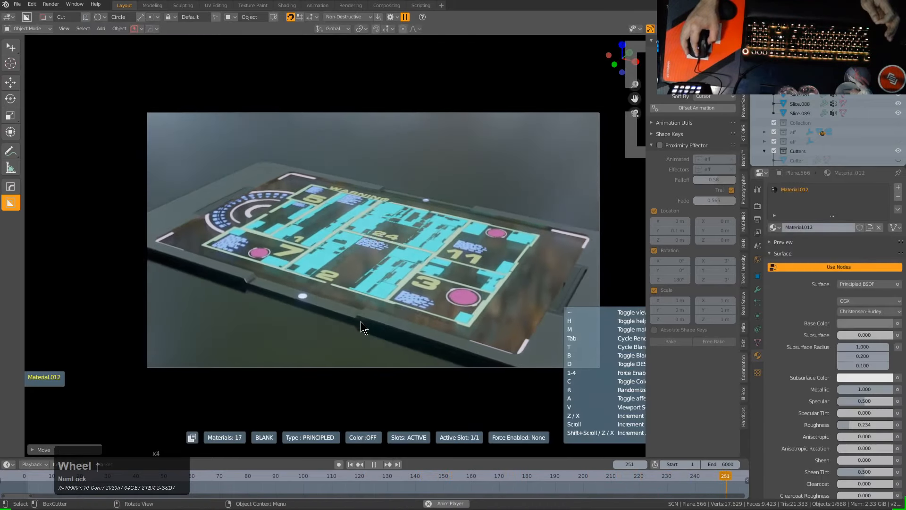
scroll(361, 321, up, 3)
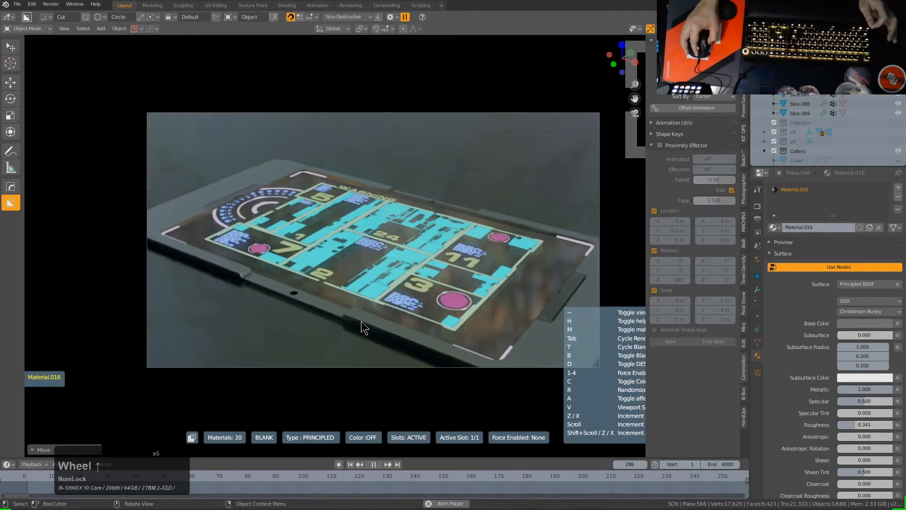
click(436, 281)
- Cycle the HDRI environments in Adjust Viewport past garage_16k.exr and apply a dark blue look
alt+middle_click(445, 259)
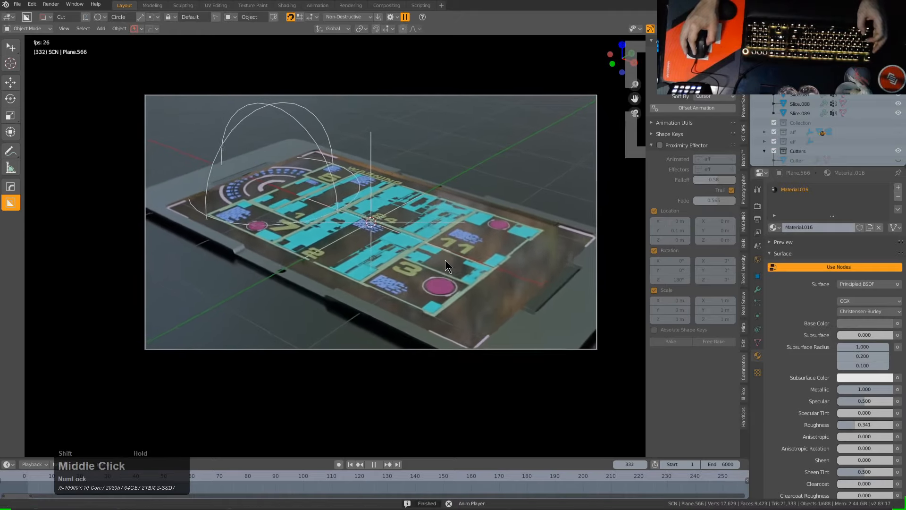
scroll(445, 259, down, 1)
key(v)
key(s)
key(s)
key(s)
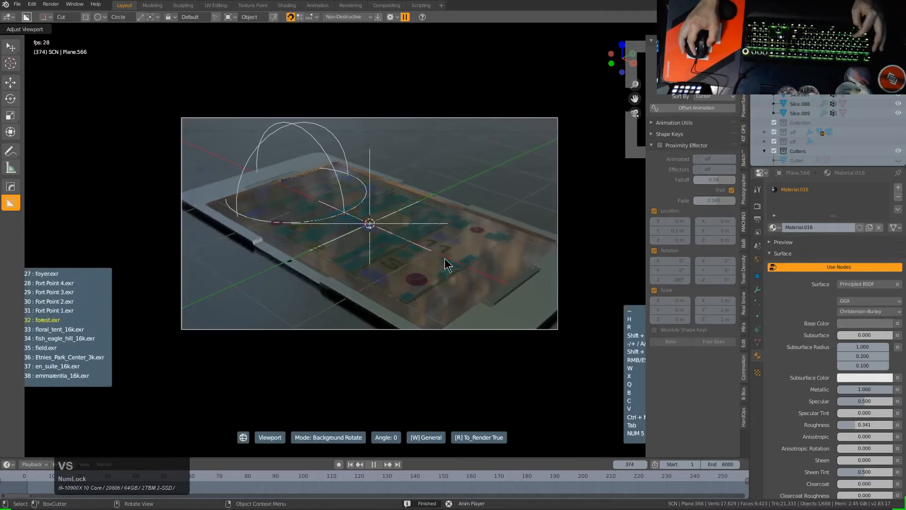
key(s)
key(s)
key(s)
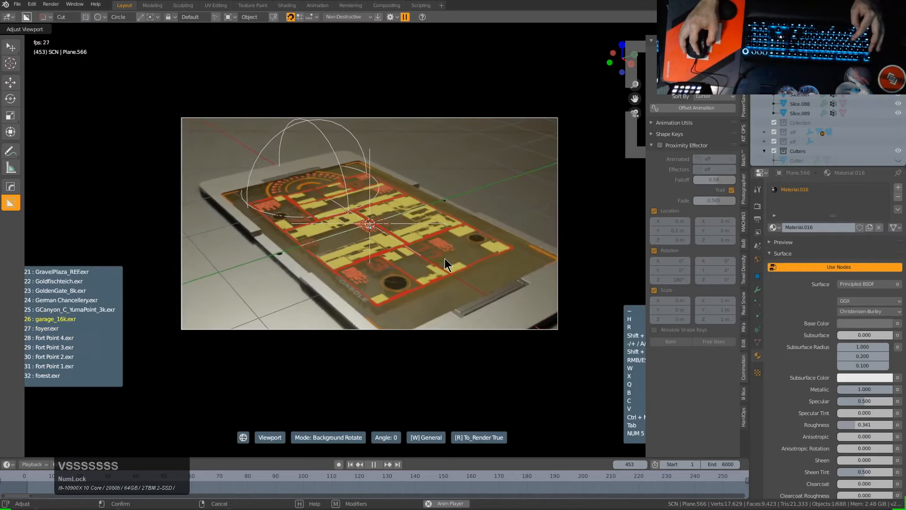
key(s)
key(s)
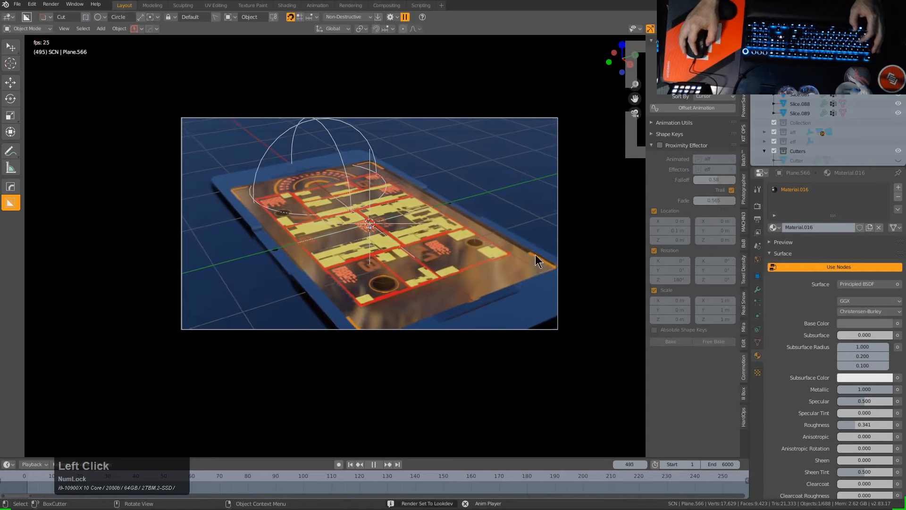
- Add a random coloured light rig with Blank Light, cycling through setups before accepting one
key(v)
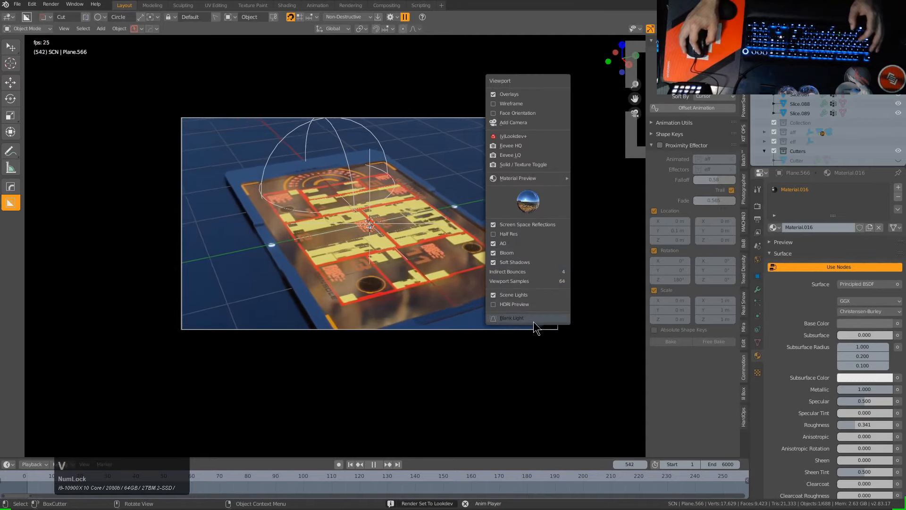
click(534, 320)
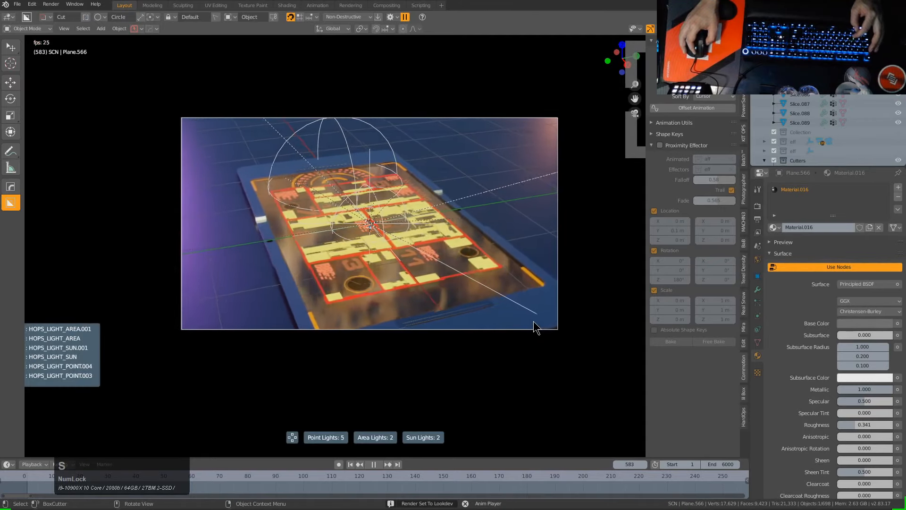
scroll(534, 327, up, 2)
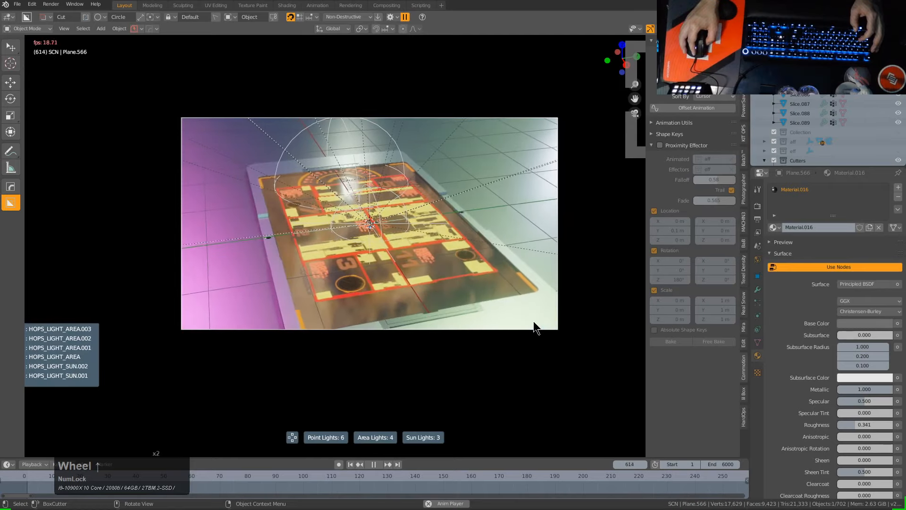
click(535, 327)
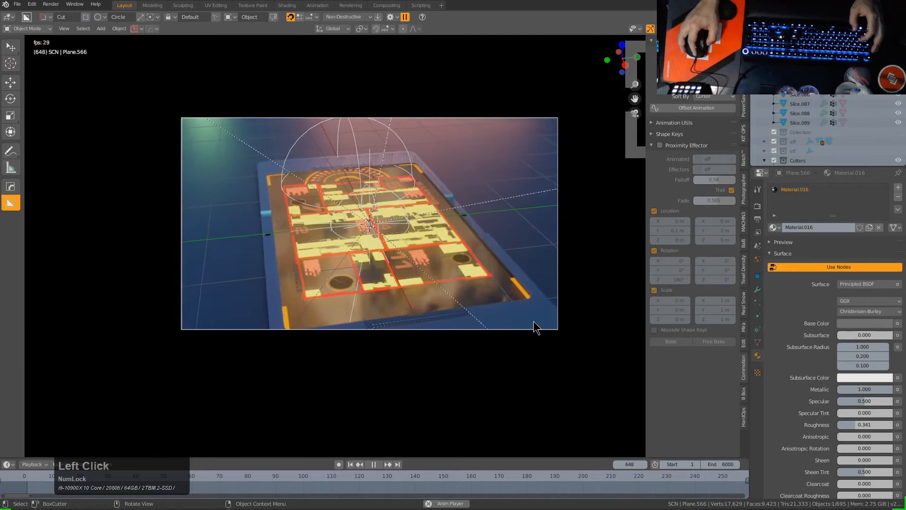
- Replay the turntable from the first frame, pausing to examine the lit console up close with the overlays hidden
key(shift+Left)
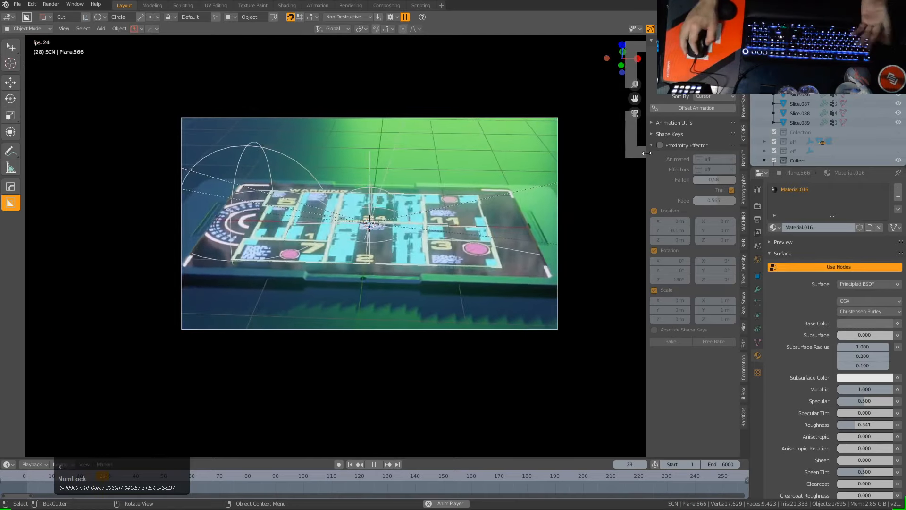
key(space)
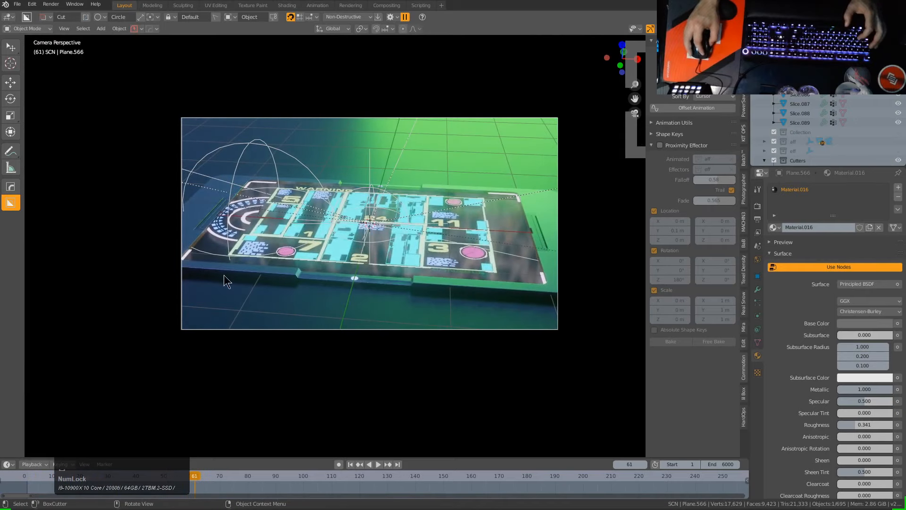
click(511, 216)
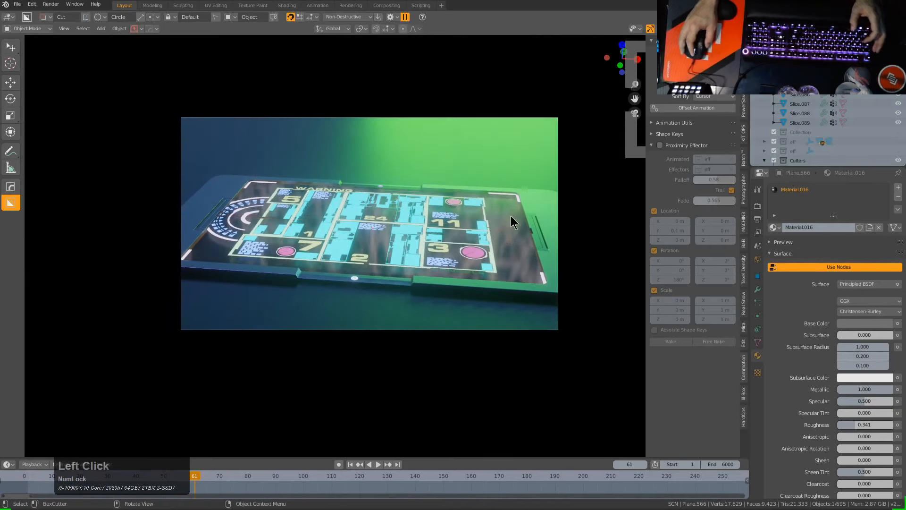
scroll(224, 310, up, 2)
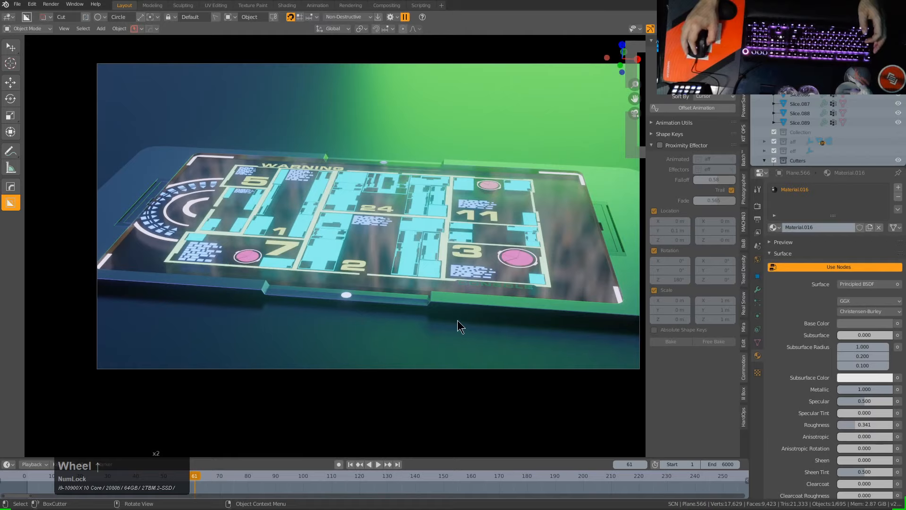
middle_click(499, 337)
scroll(518, 364, down, 1)
key(space)
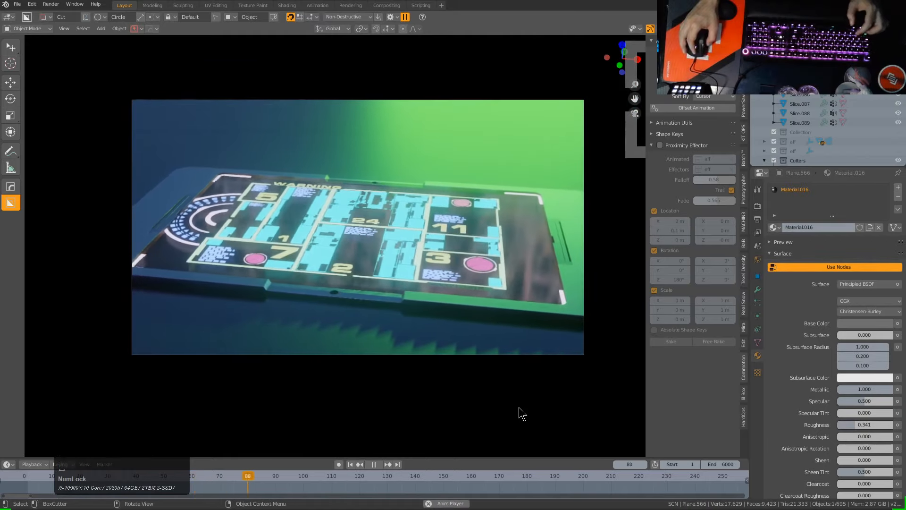